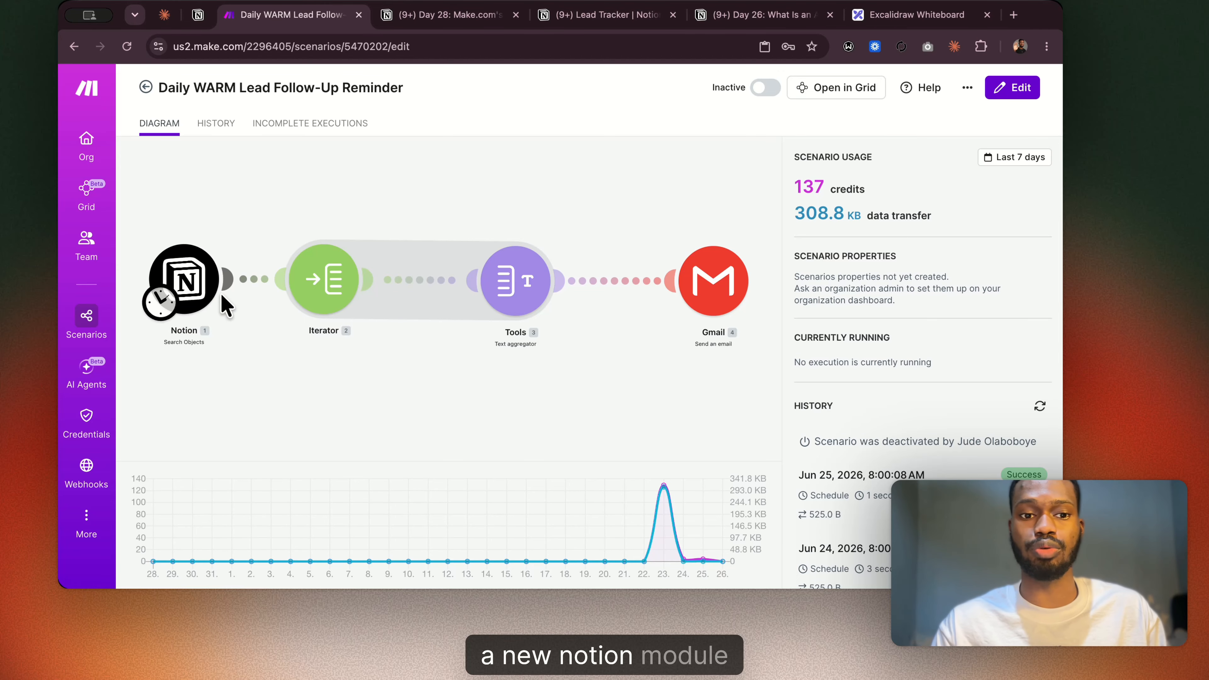
# Open the Daily WARM Lead Follow-Up Reminder scenario for editing and look over its module chain from Notion to Gmail.
pyautogui.click(273, 342)
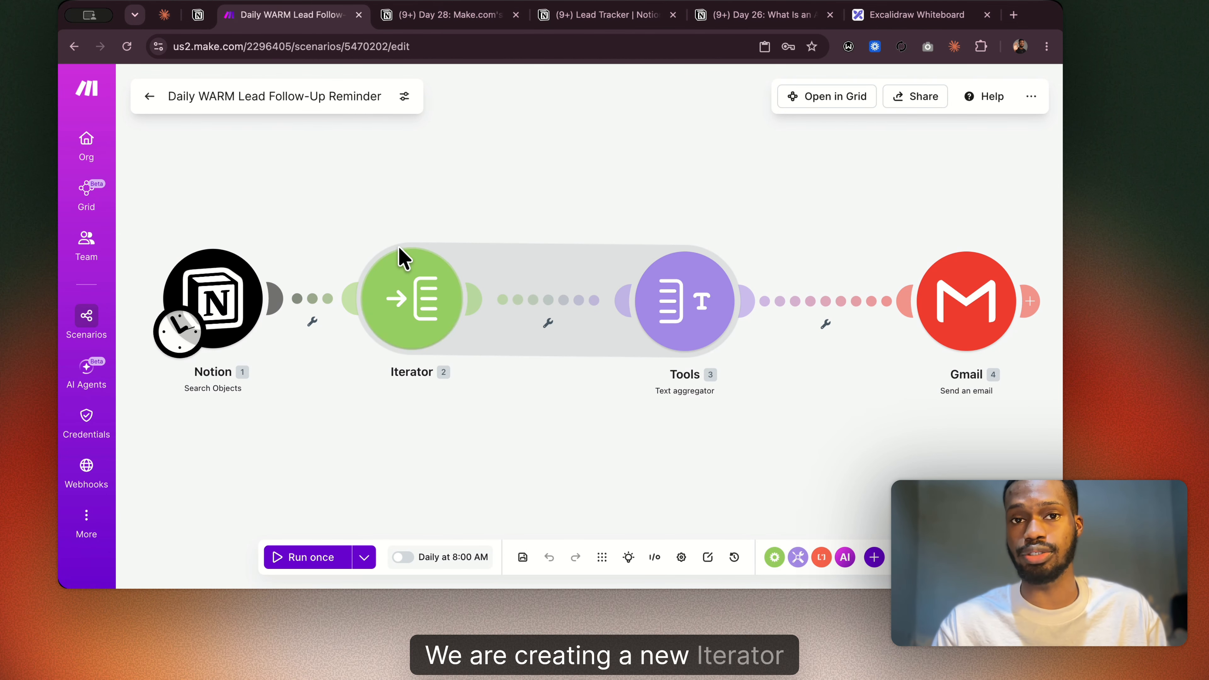
pyautogui.hscroll(10, 749, 324)
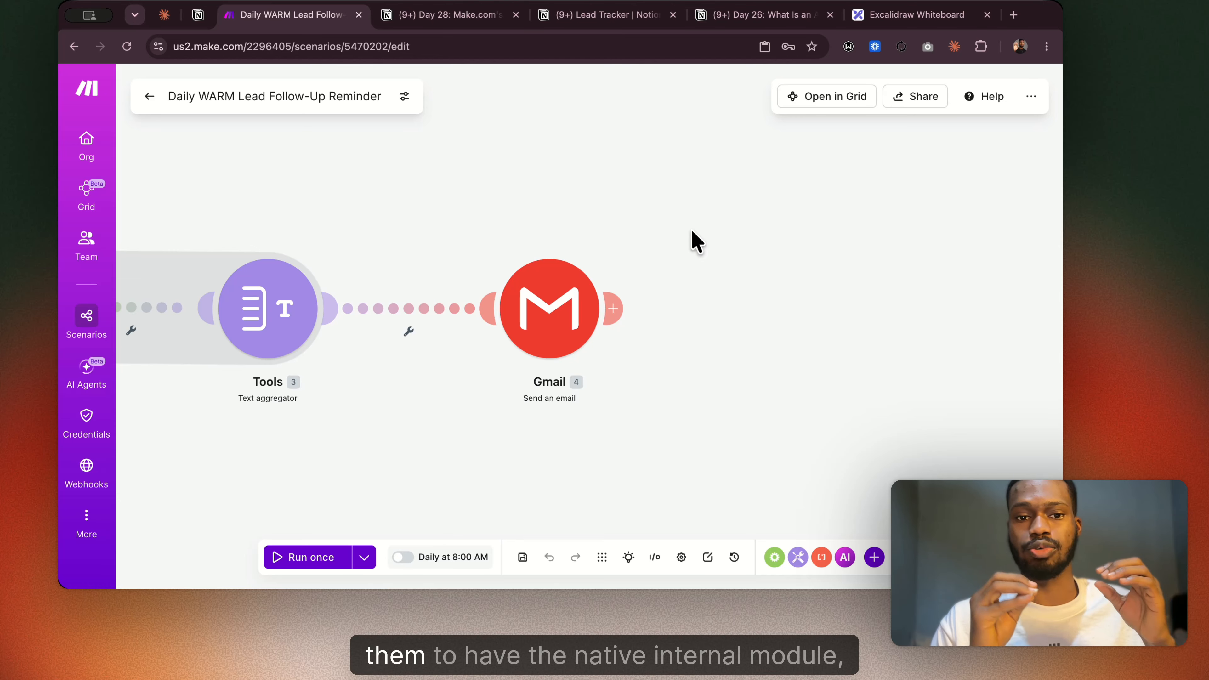
pyautogui.hscroll(-10, 532, 236)
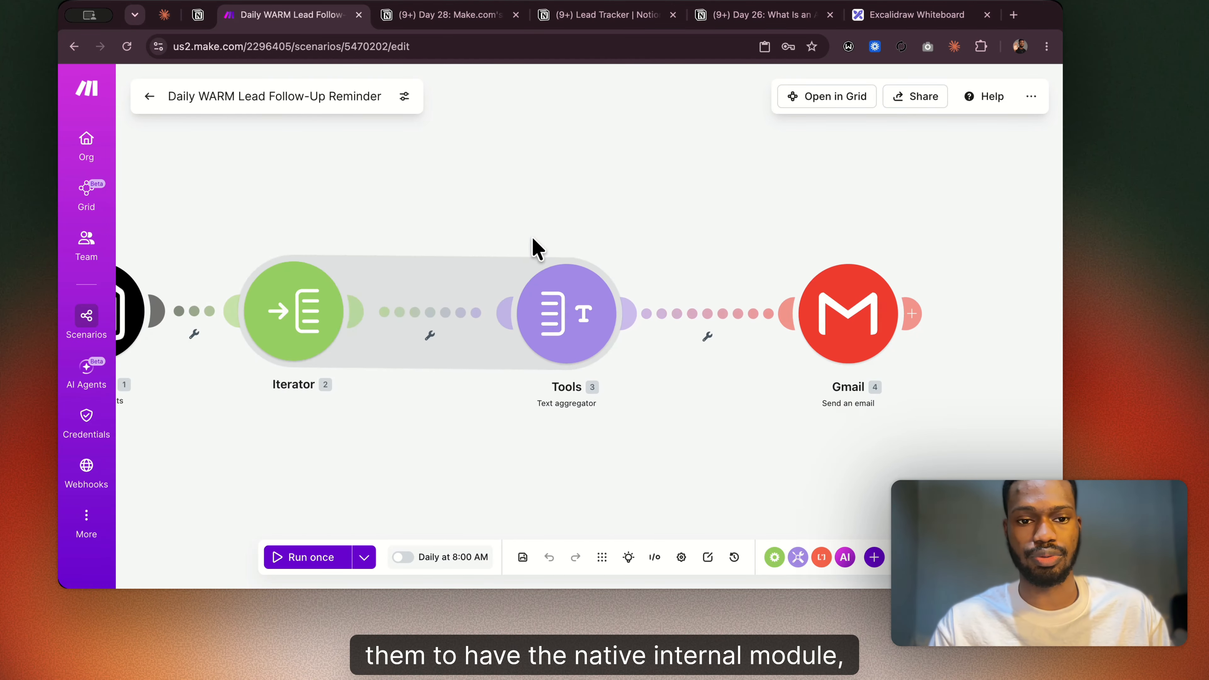
pyautogui.hscroll(2, 532, 236)
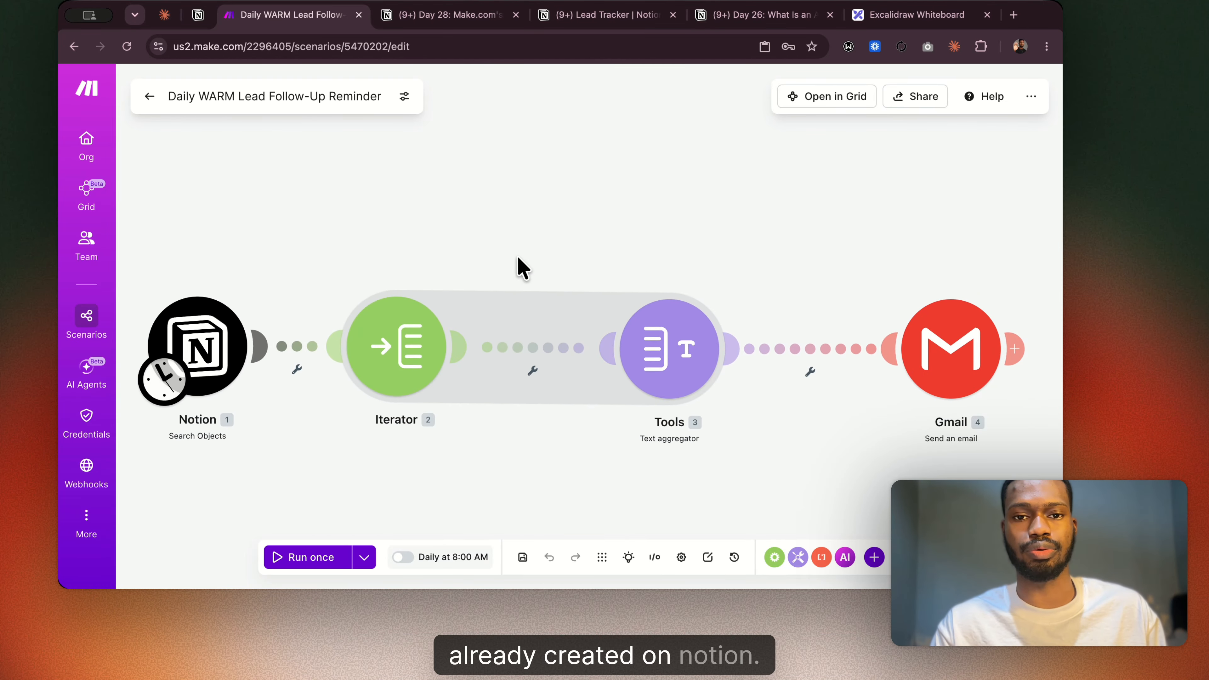
# Switch to the Notion page "Day 28: Make.com's Universal Connector" and skim its sections on the HTTP module and response mapping.
pyautogui.click(460, 15)
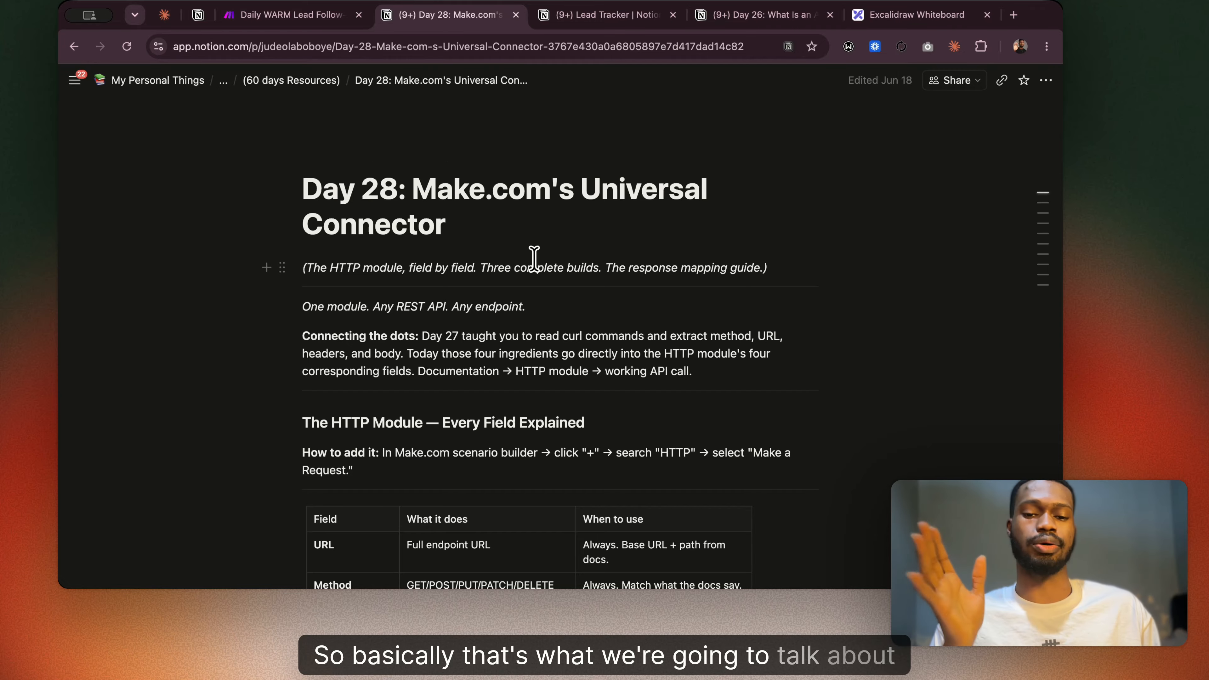
pyautogui.scroll(-2, 534, 260)
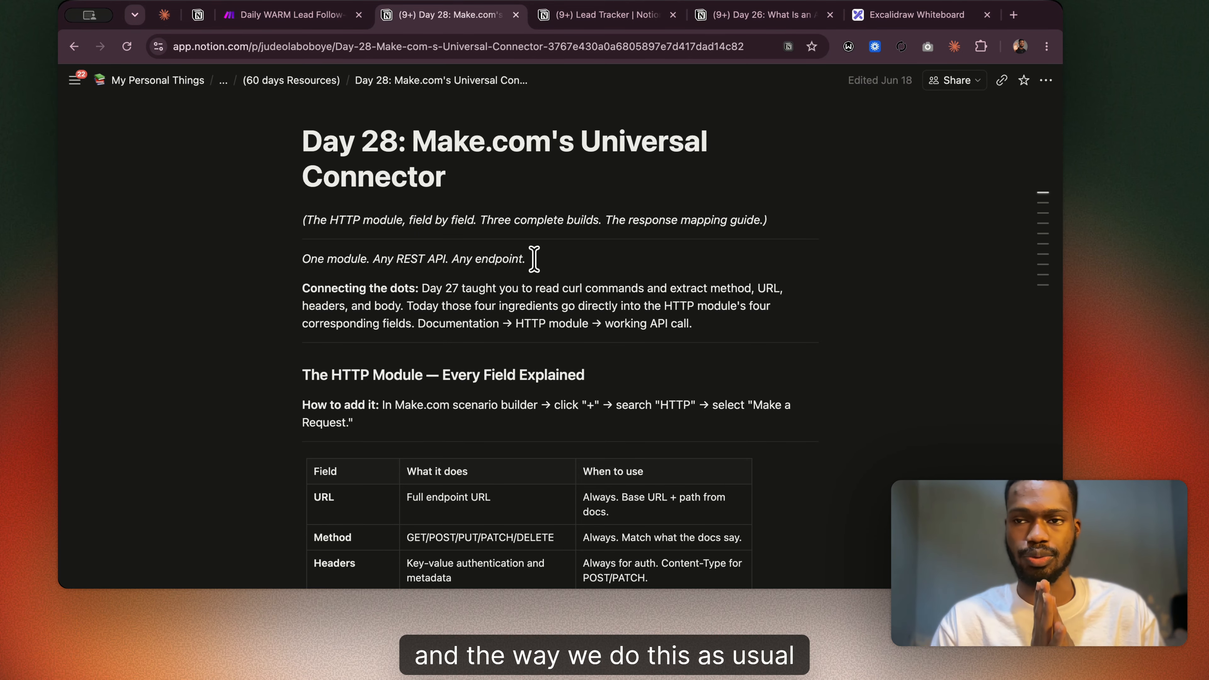
pyautogui.scroll(-20, 534, 260)
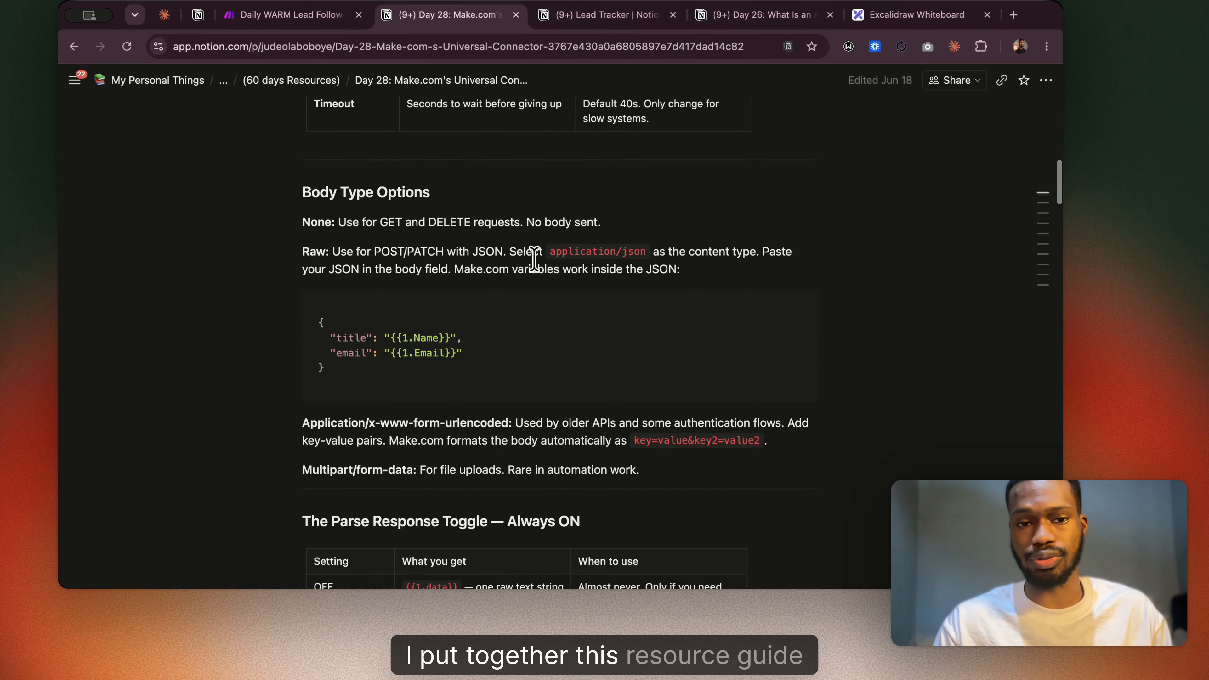
pyautogui.scroll(-20, 534, 260)
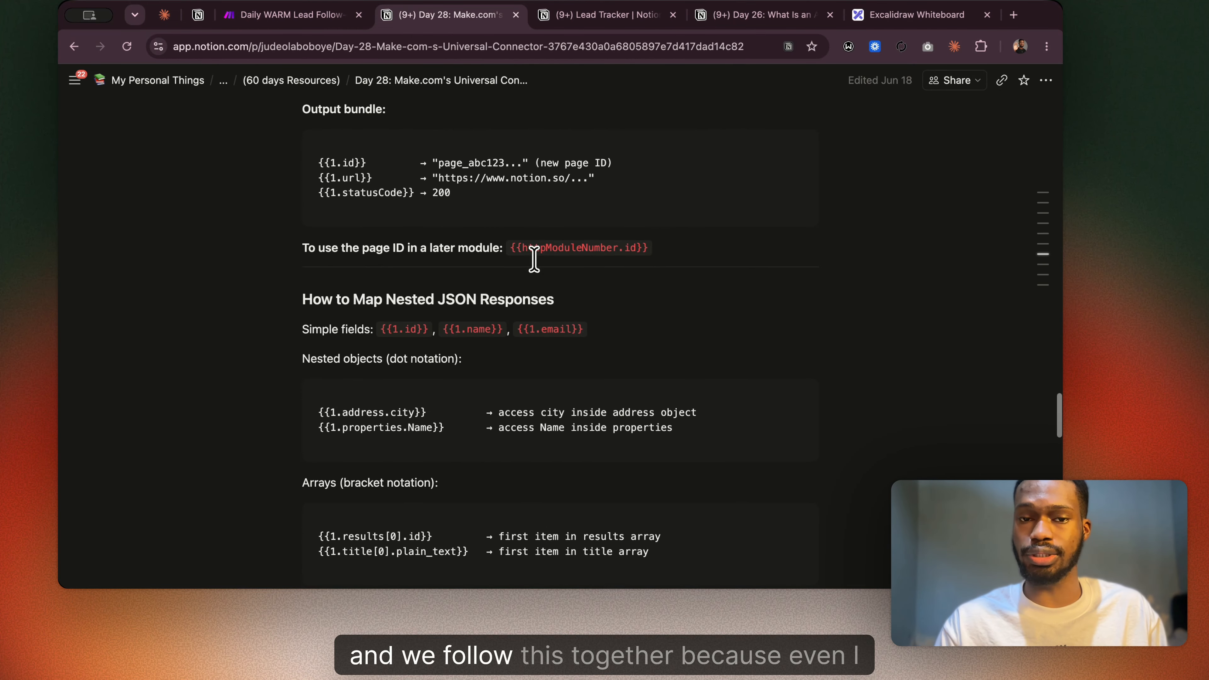
pyautogui.scroll(20, 534, 260)
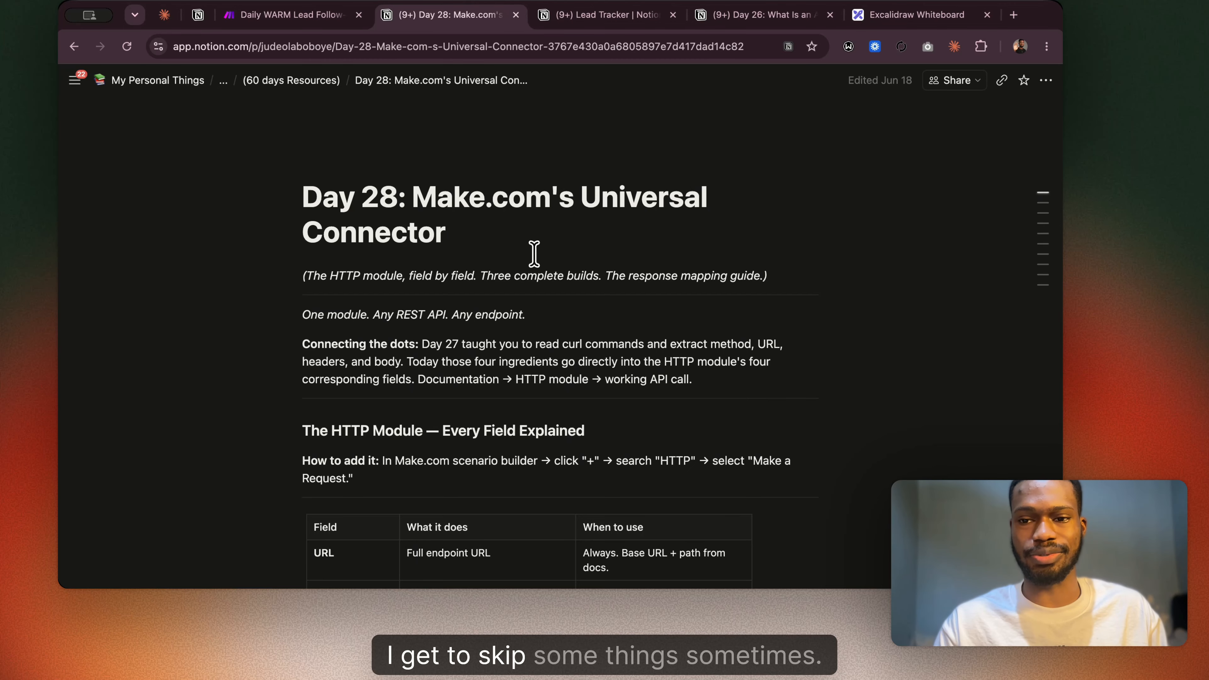
pyautogui.scroll(-1, 534, 253)
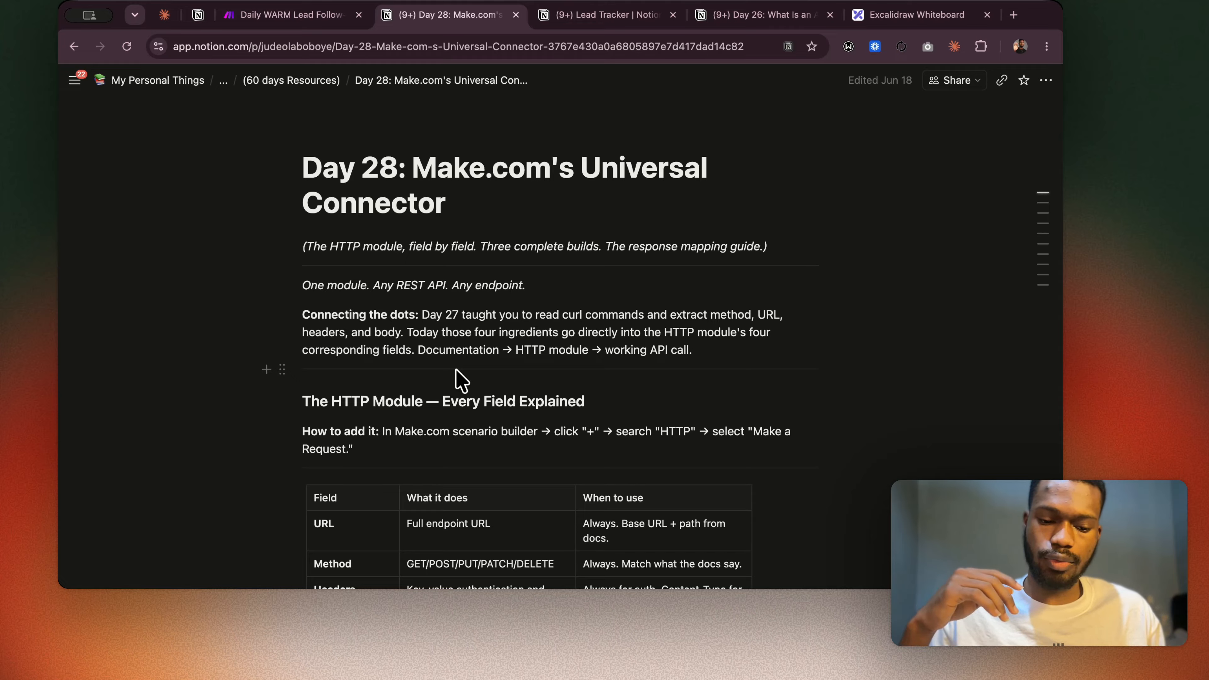
# Return to the Make scenario and add a new, unconnected module in the empty canvas area above the existing chain.
pyautogui.click(291, 13)
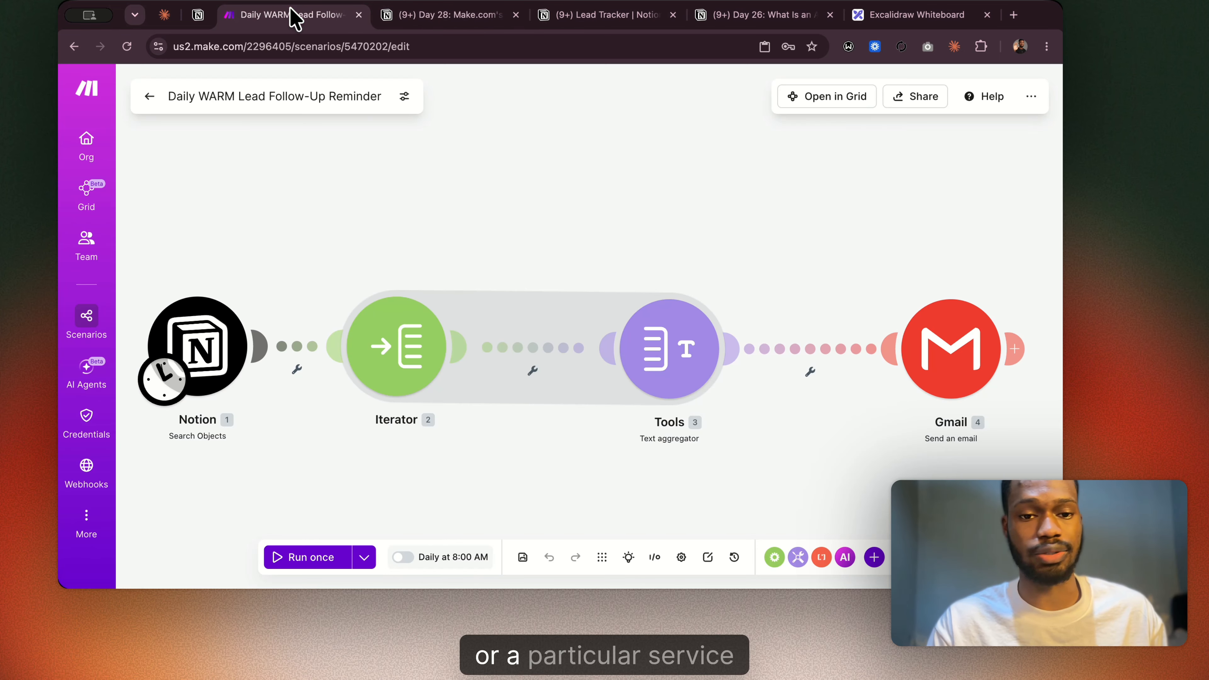
pyautogui.rightClick(535, 184)
pyautogui.click(575, 200)
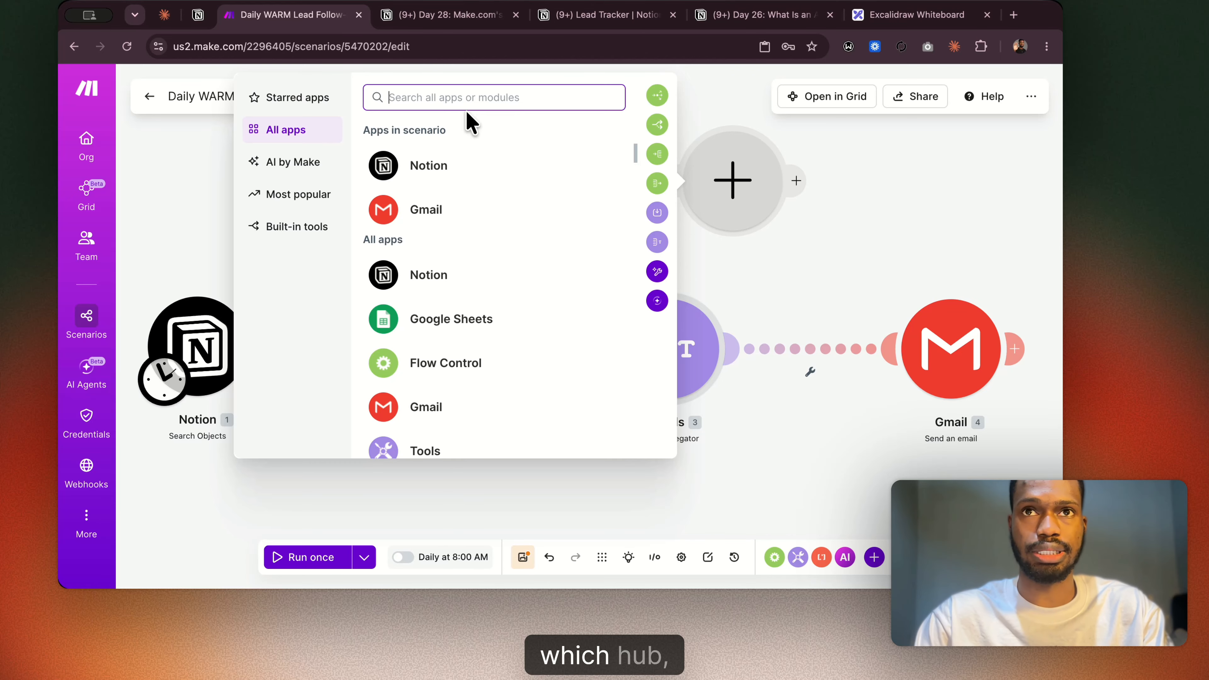
# Search the app list for "tavily" to check for a native module, and clear the search.
pyautogui.write('se')
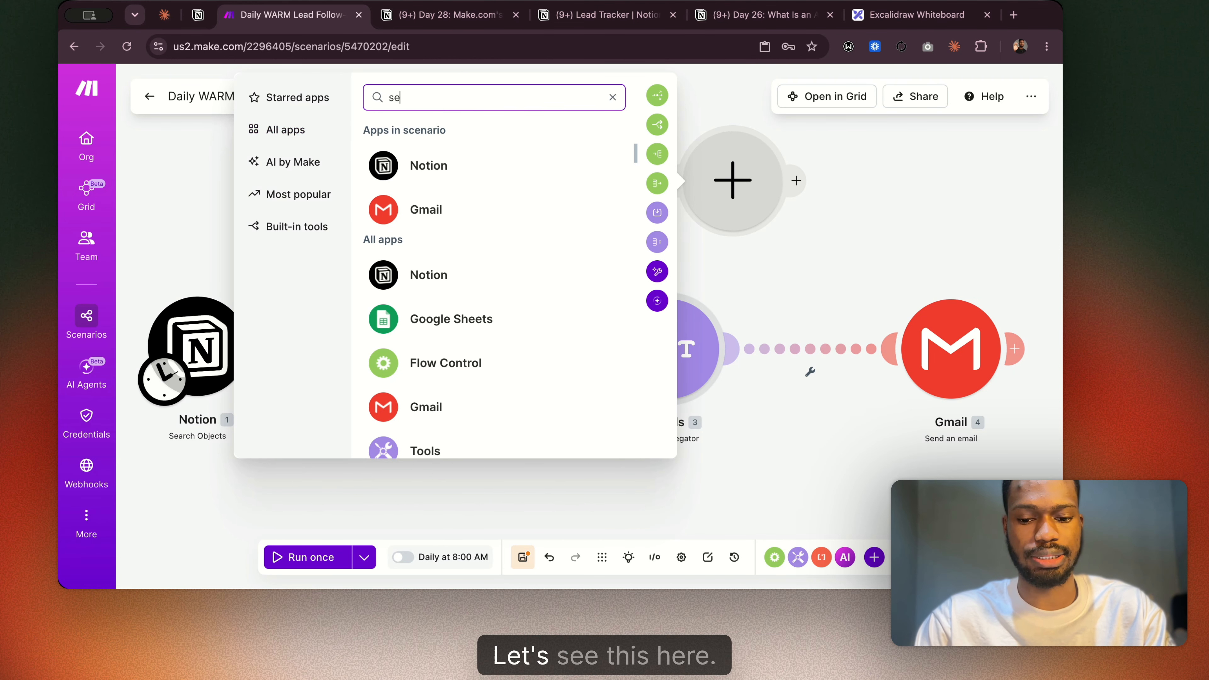
pyautogui.press('BackSpace')
pyautogui.press('BackSpace')
pyautogui.press('BackSpace')
pyautogui.press('BackSpace')
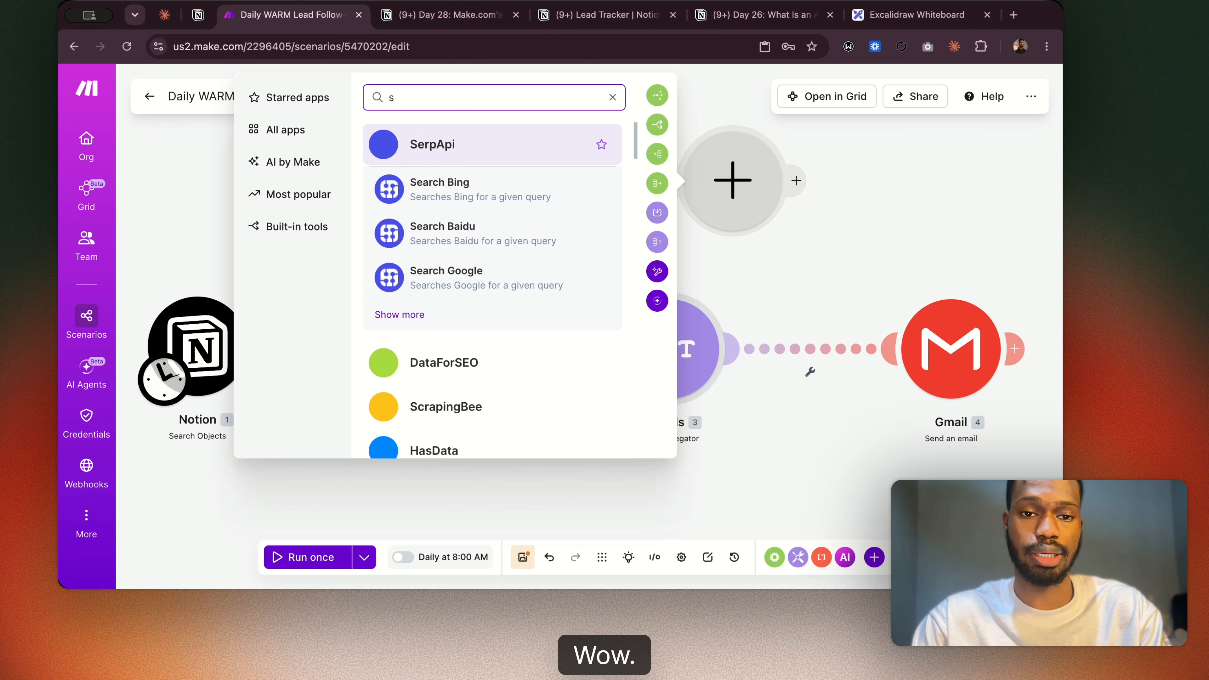
pyautogui.write('tavily')
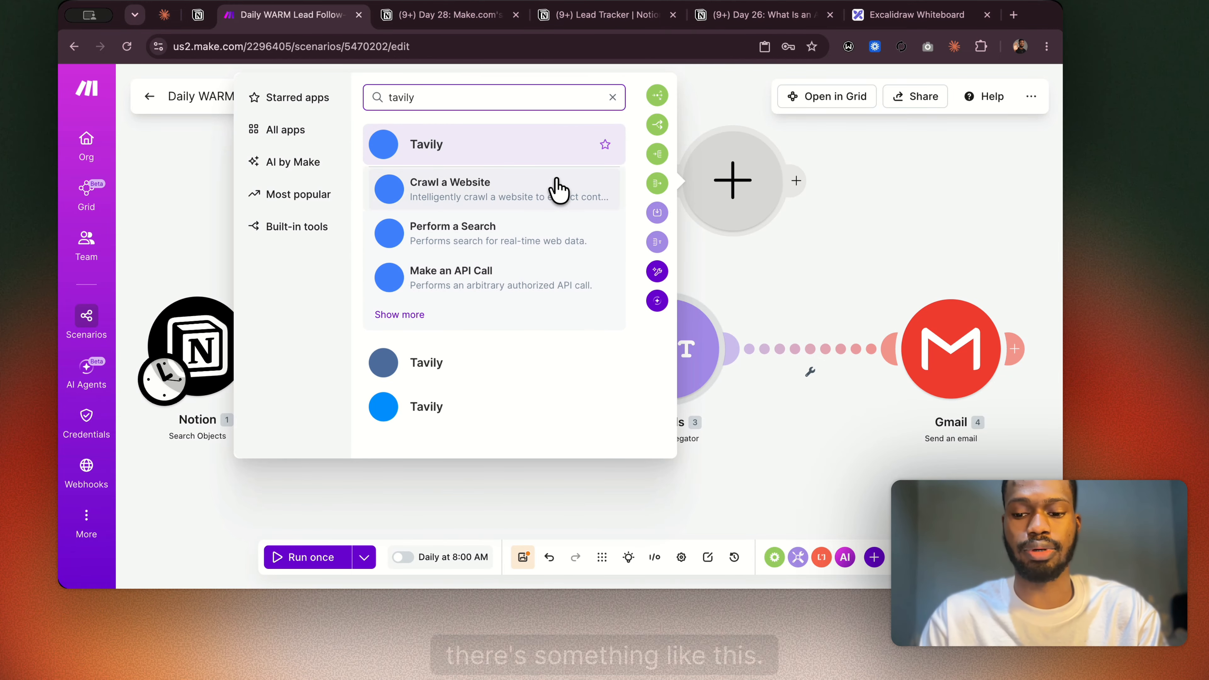
pyautogui.press('BackSpace')
pyautogui.press('BackSpace')
pyautogui.press('BackSpace')
pyautogui.press('BackSpace')
pyautogui.press('BackSpace')
pyautogui.press('BackSpace')
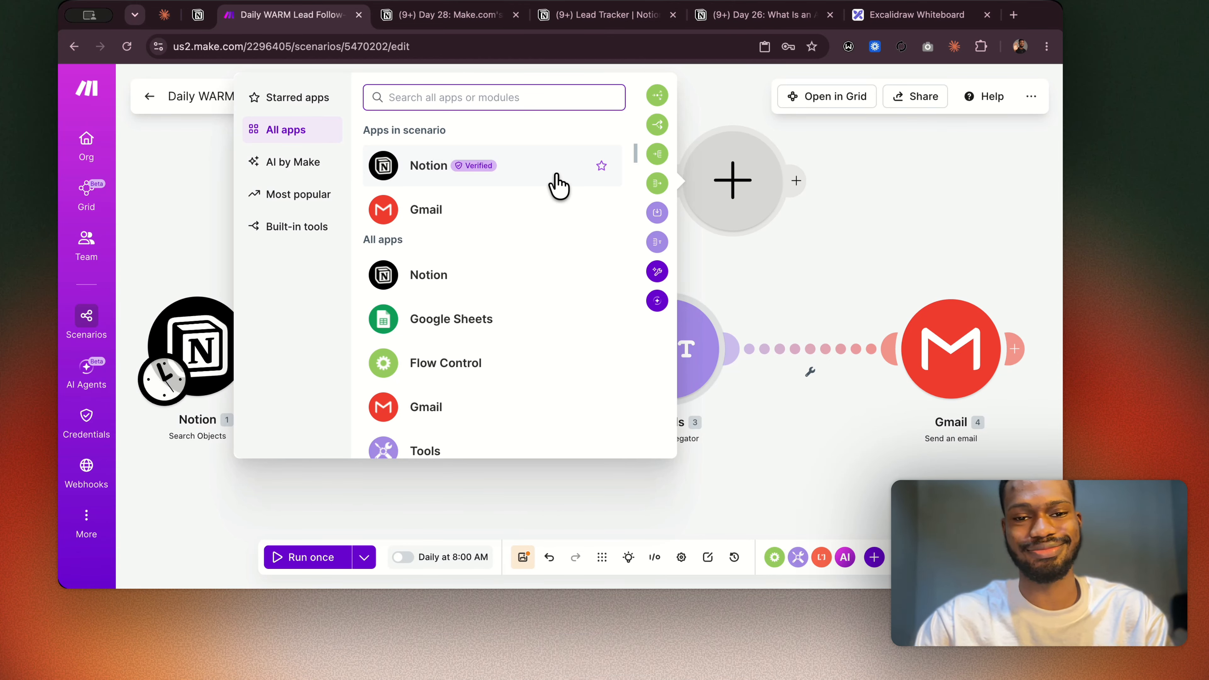
# Search the app list for "rick morty" and assign the HTTP app's Make a request module to the new empty module.
pyautogui.write('rick')
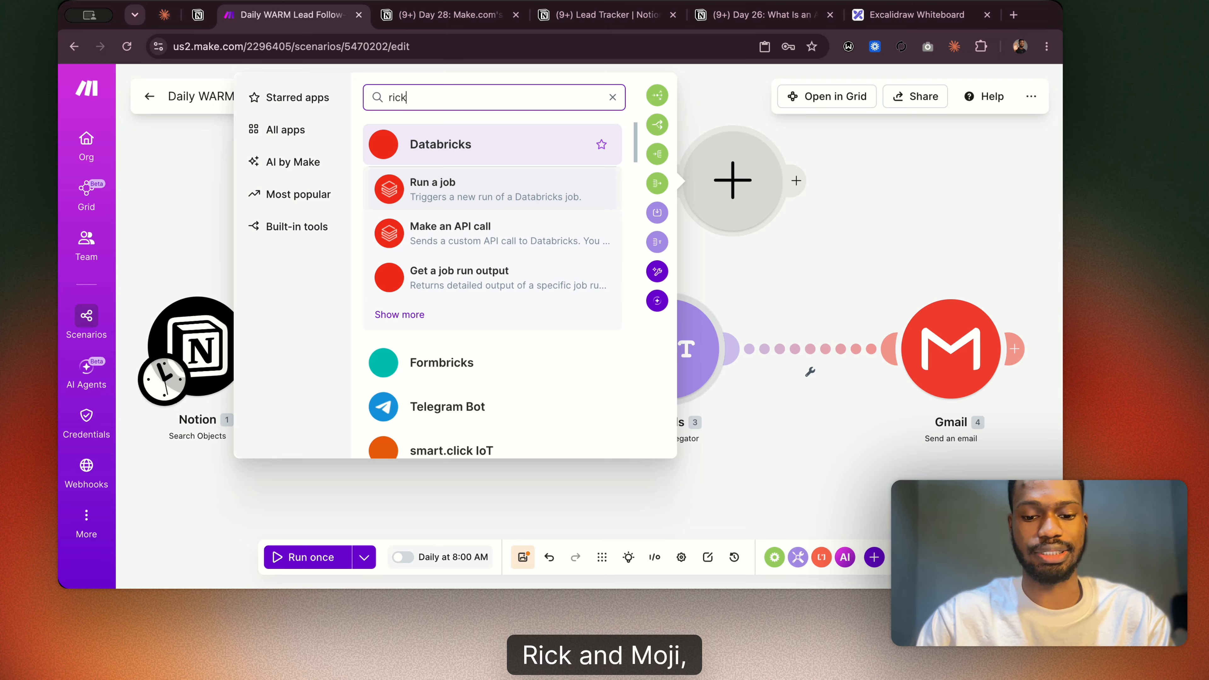
pyautogui.write(' mor')
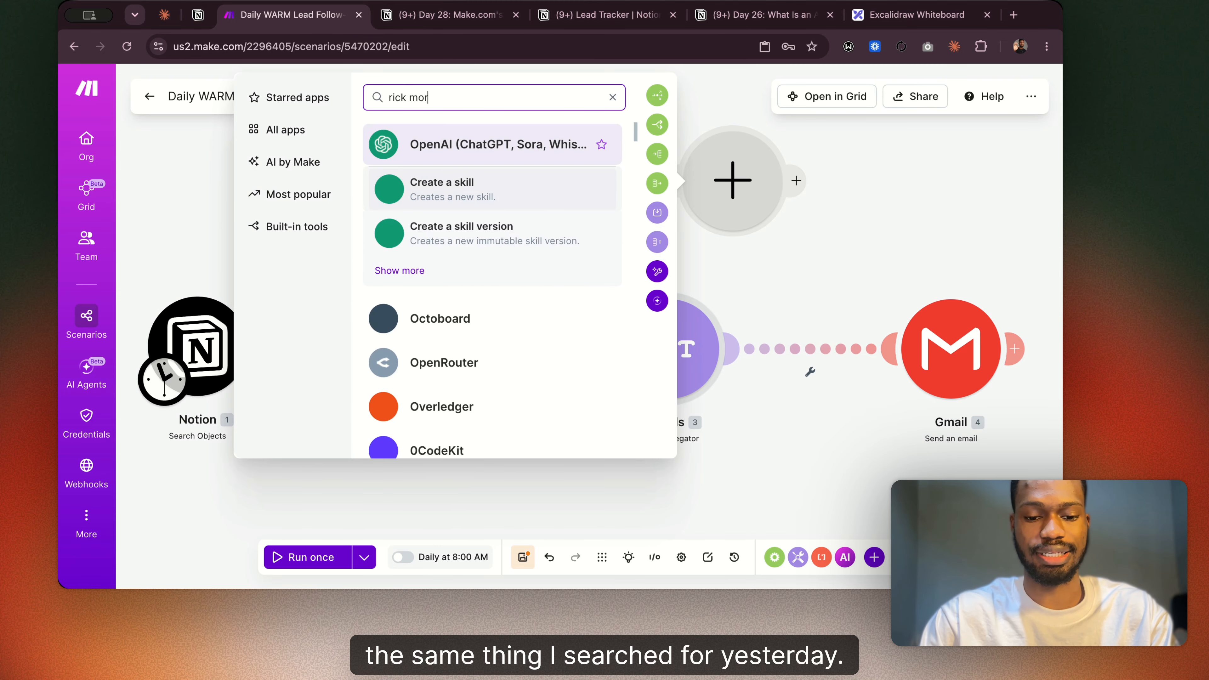
pyautogui.write('ty')
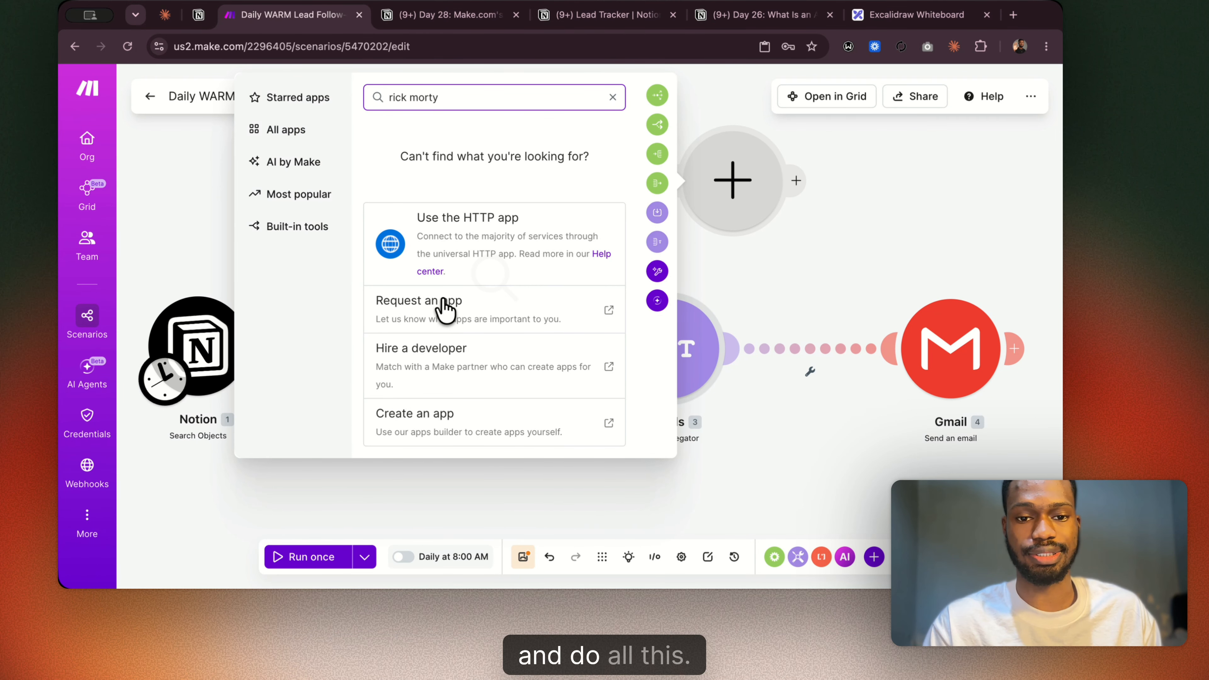
pyautogui.click(401, 249)
pyautogui.click(743, 205)
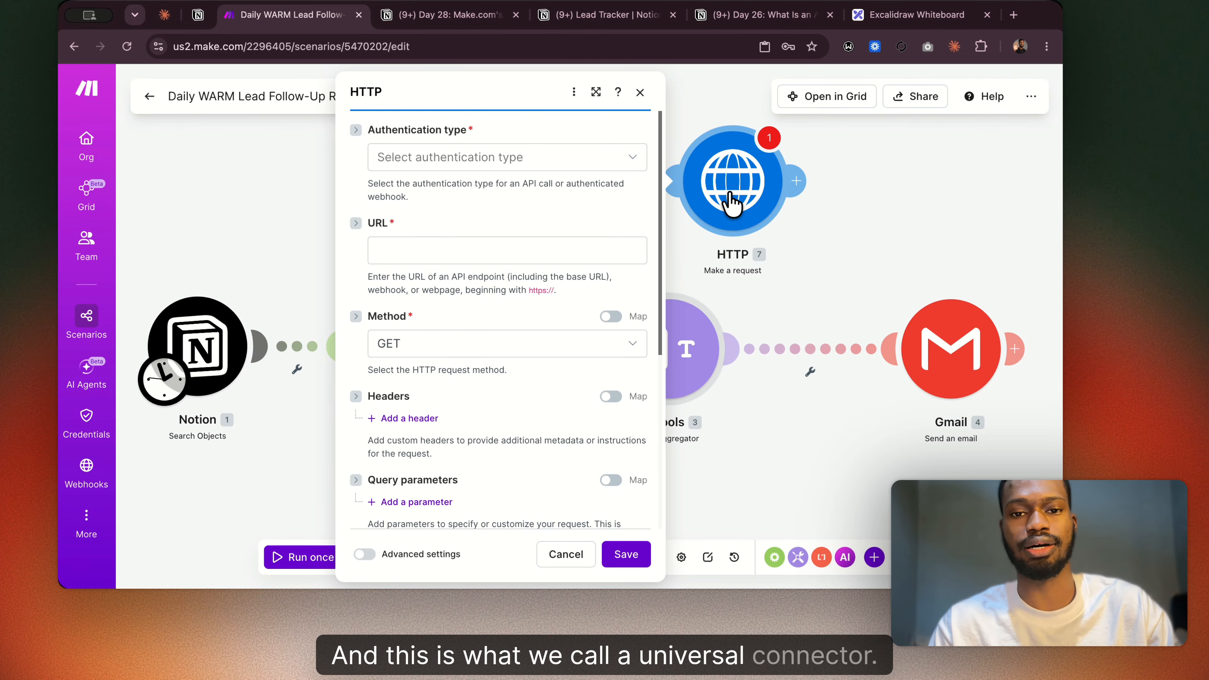
# Switch to the Notion page "Day 26: What Is an API?" and review its list of public API calls.
pyautogui.click(481, 17)
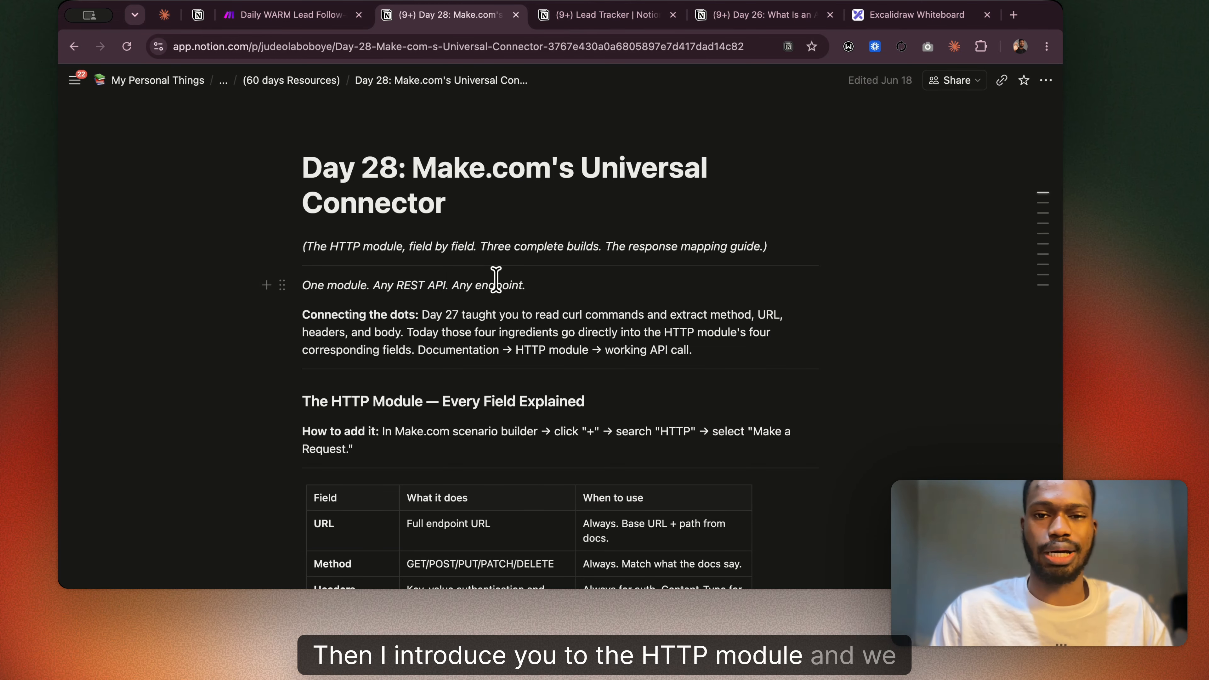
pyautogui.click(763, 17)
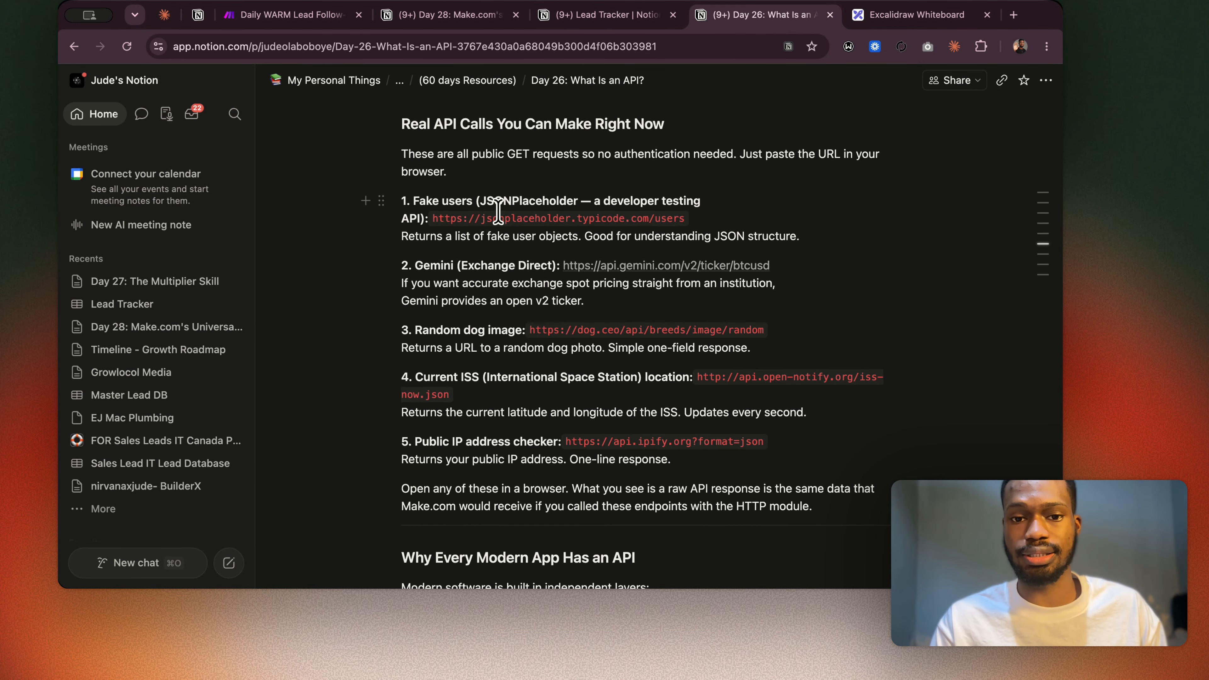
pyautogui.scroll(-2, 619, 238)
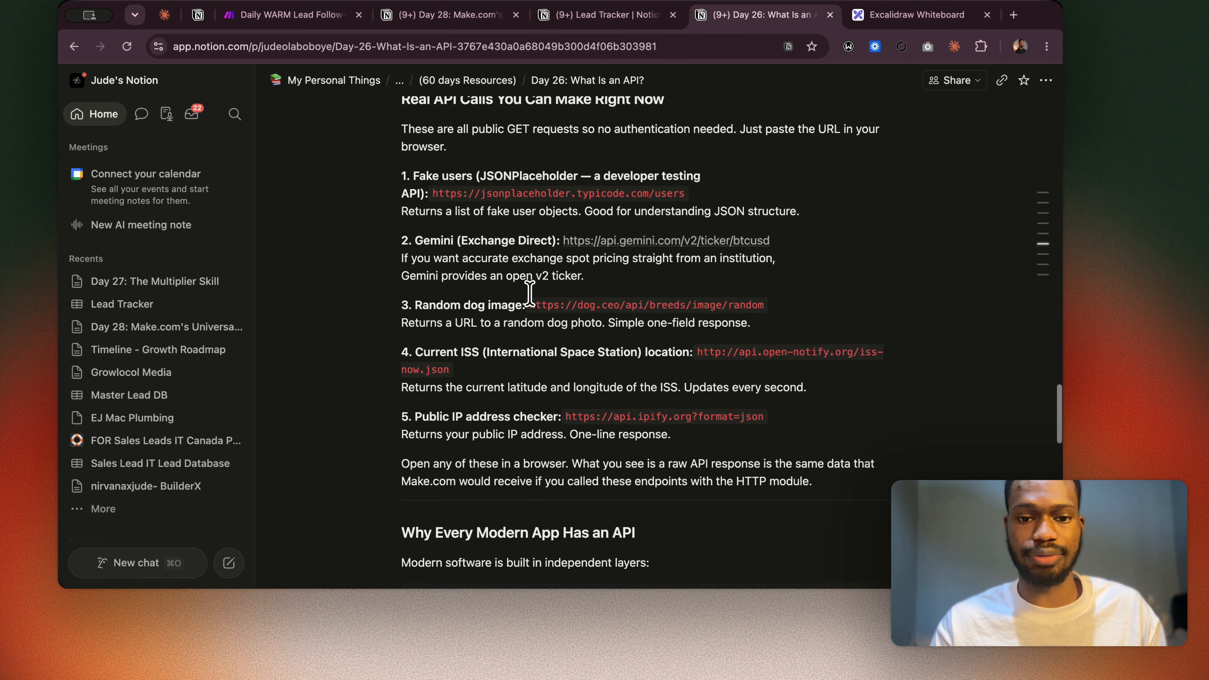
pyautogui.scroll(-5, 616, 318)
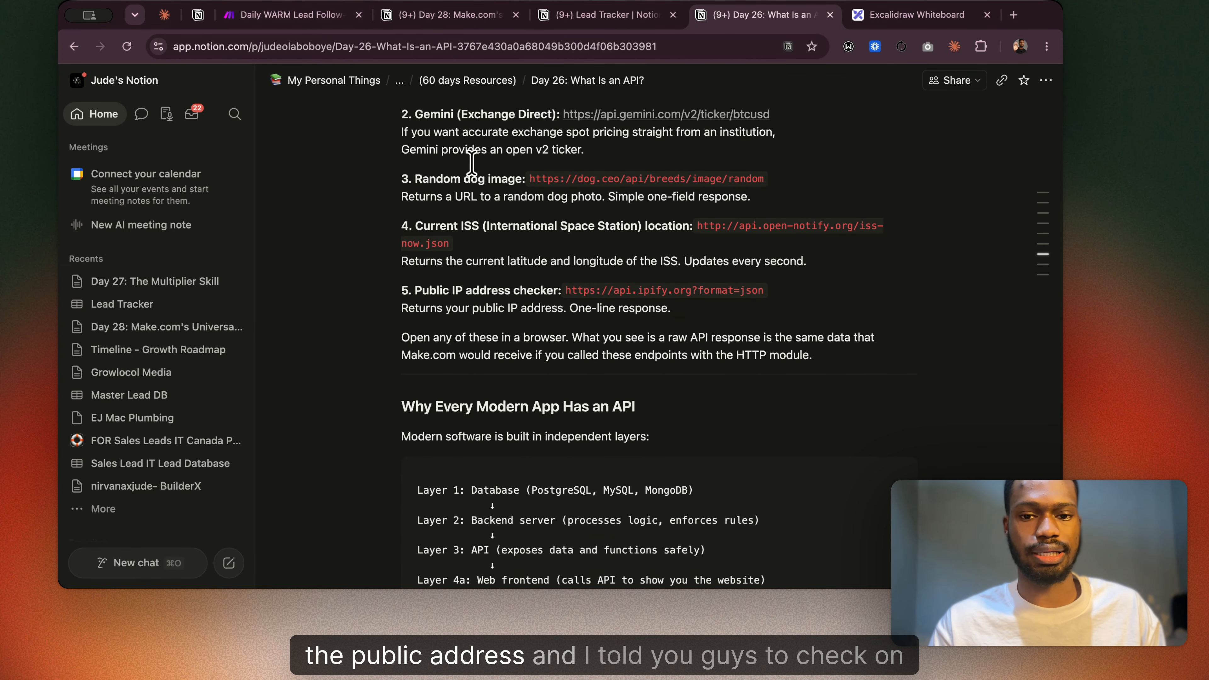
pyautogui.scroll(3, 510, 210)
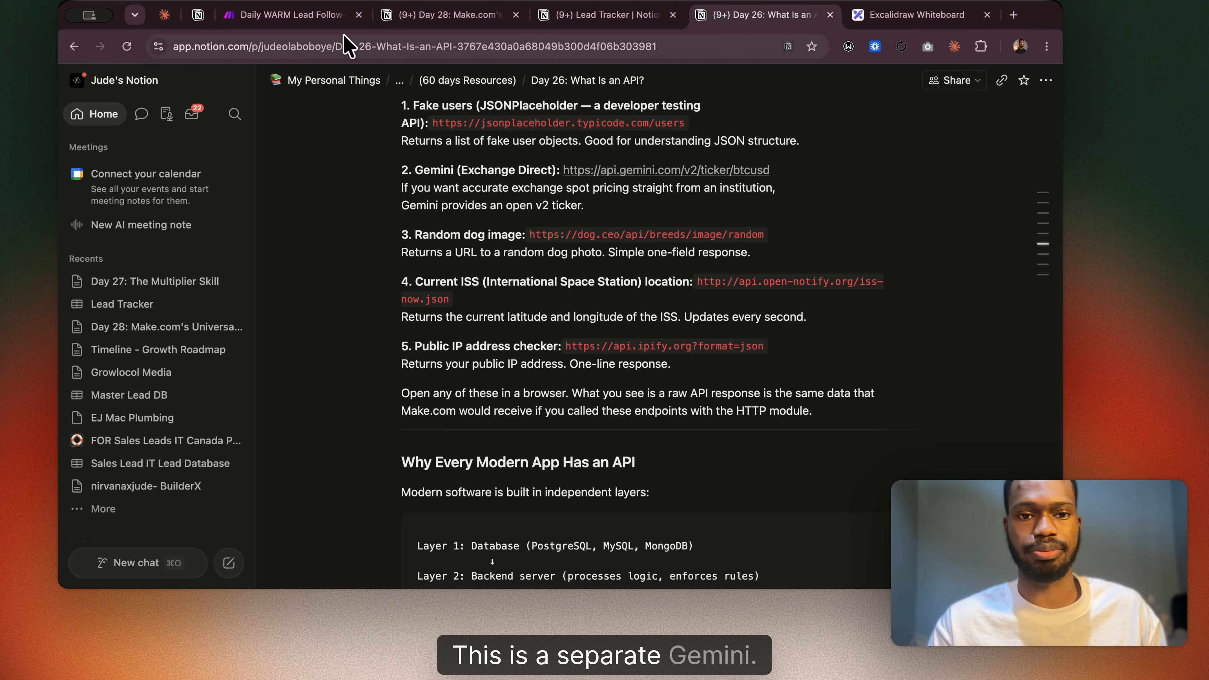
# Return to the Make scenario and close the HTTP module's settings.
pyautogui.click(395, 20)
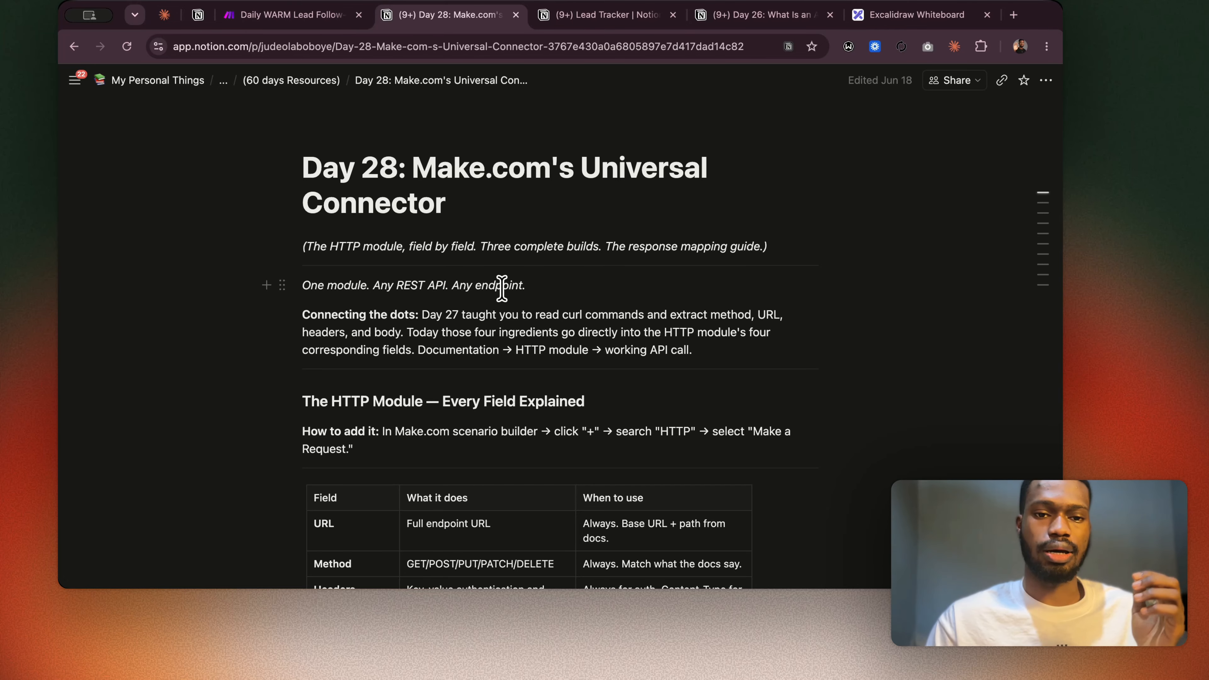
pyautogui.click(263, 20)
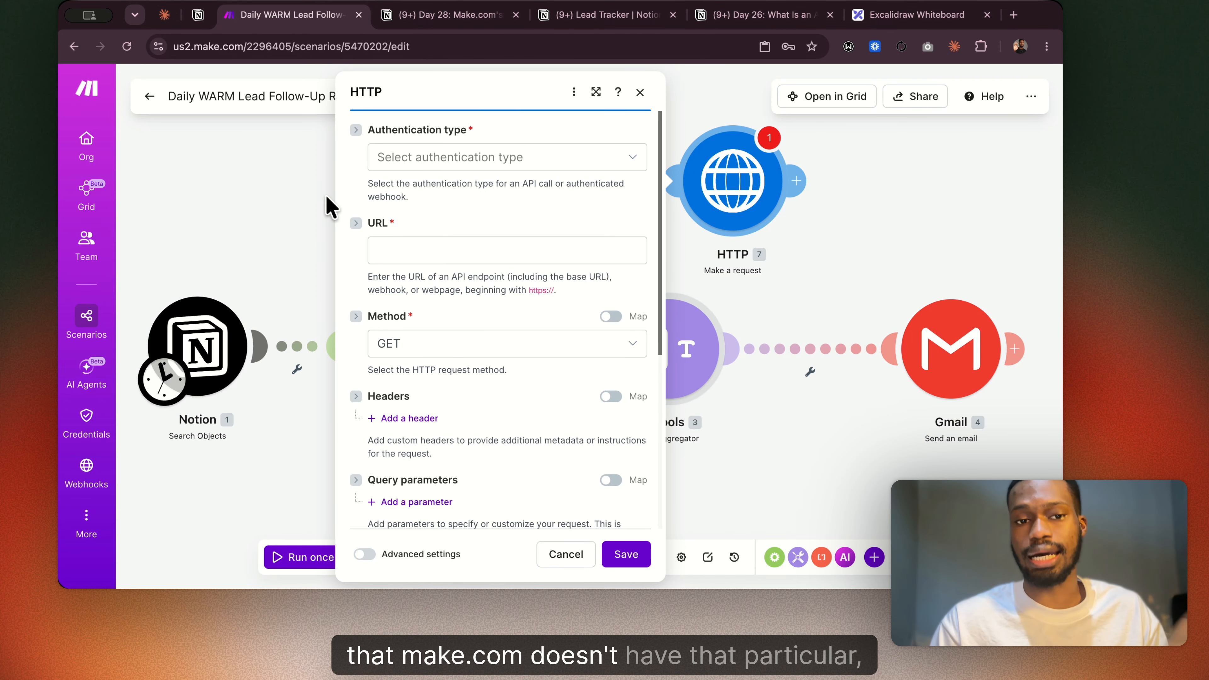
pyautogui.click(275, 212)
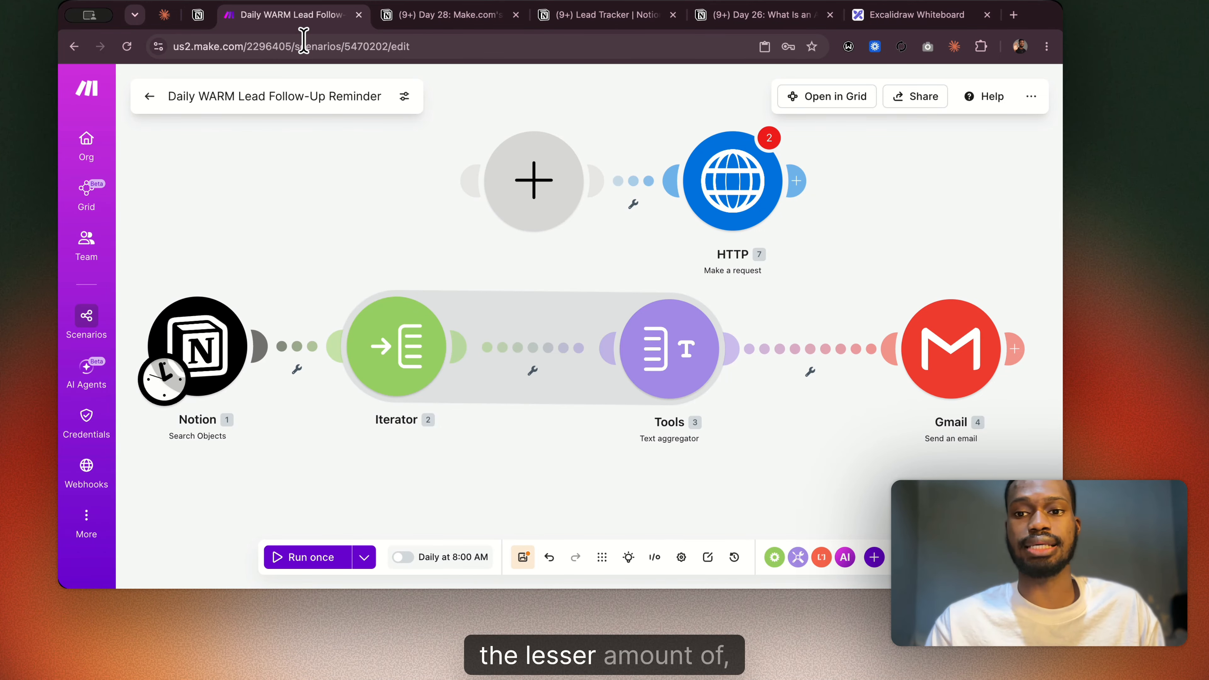
# Search Google in a new tab for "how many native nodes does n8n have? compared to make.com and xapier?".
pyautogui.click(1013, 15)
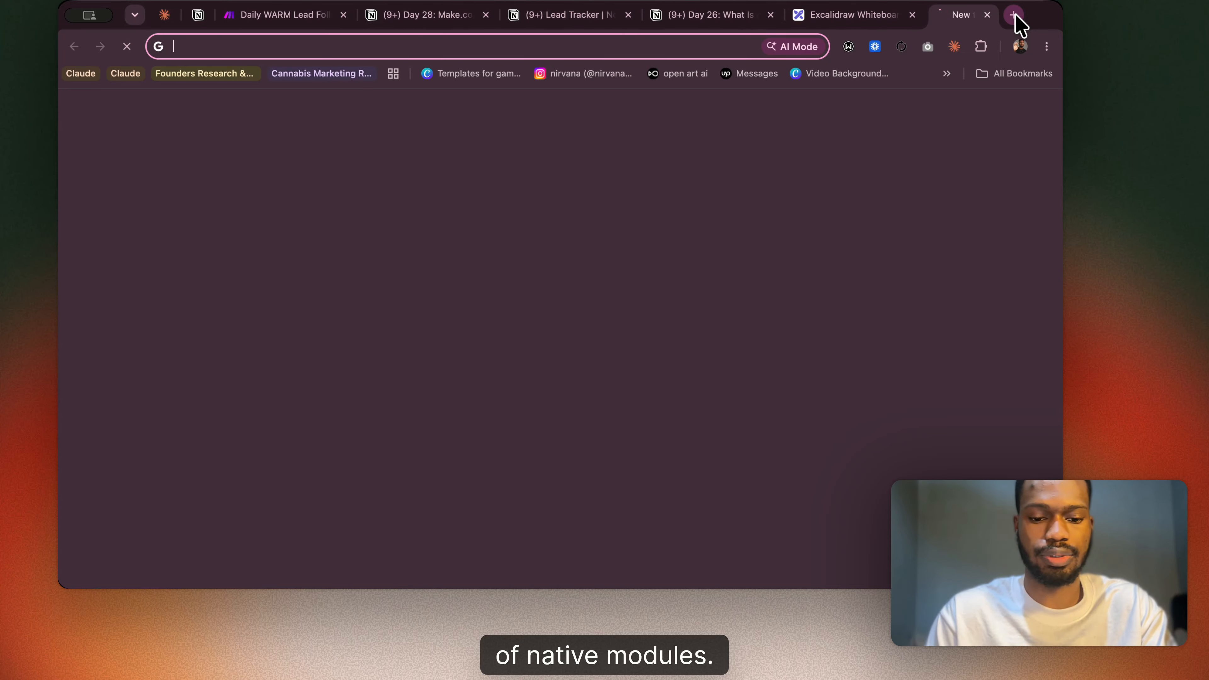
pyautogui.write('how many nat')
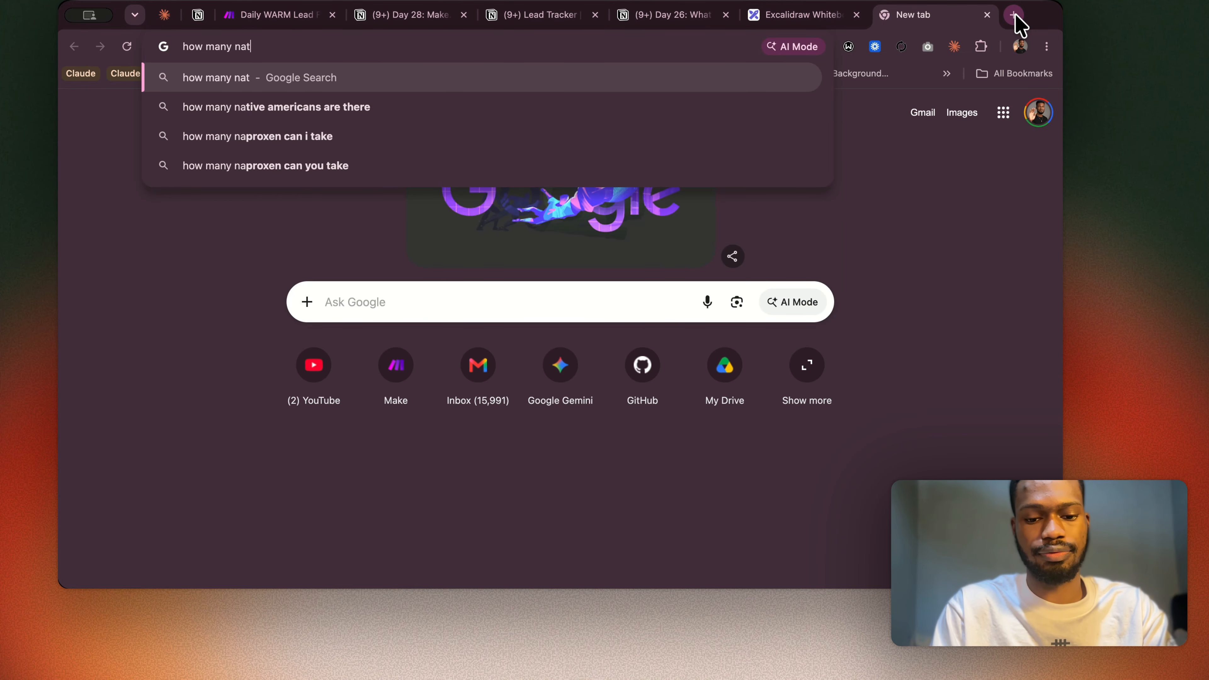
pyautogui.write('ive module')
pyautogui.press('BackSpace')
pyautogui.press('BackSpace')
pyautogui.press('BackSpace')
pyautogui.press('BackSpace')
pyautogui.press('BackSpace')
pyautogui.press('BackSpace')
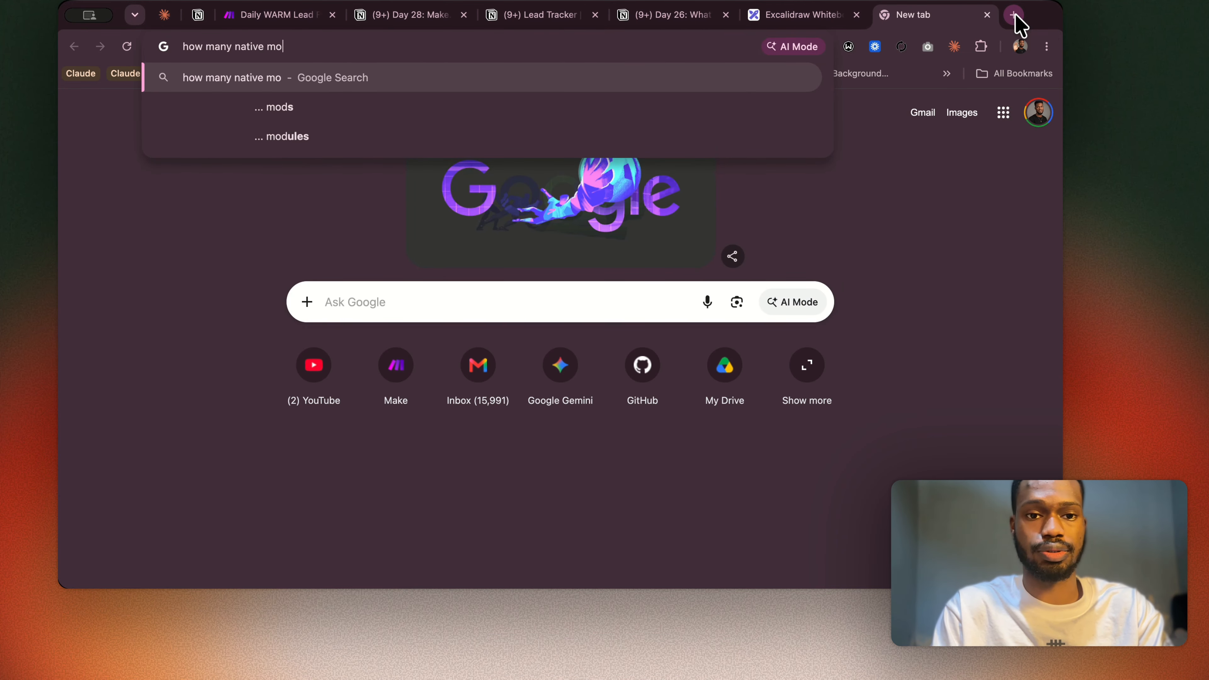
pyautogui.write('nodes ')
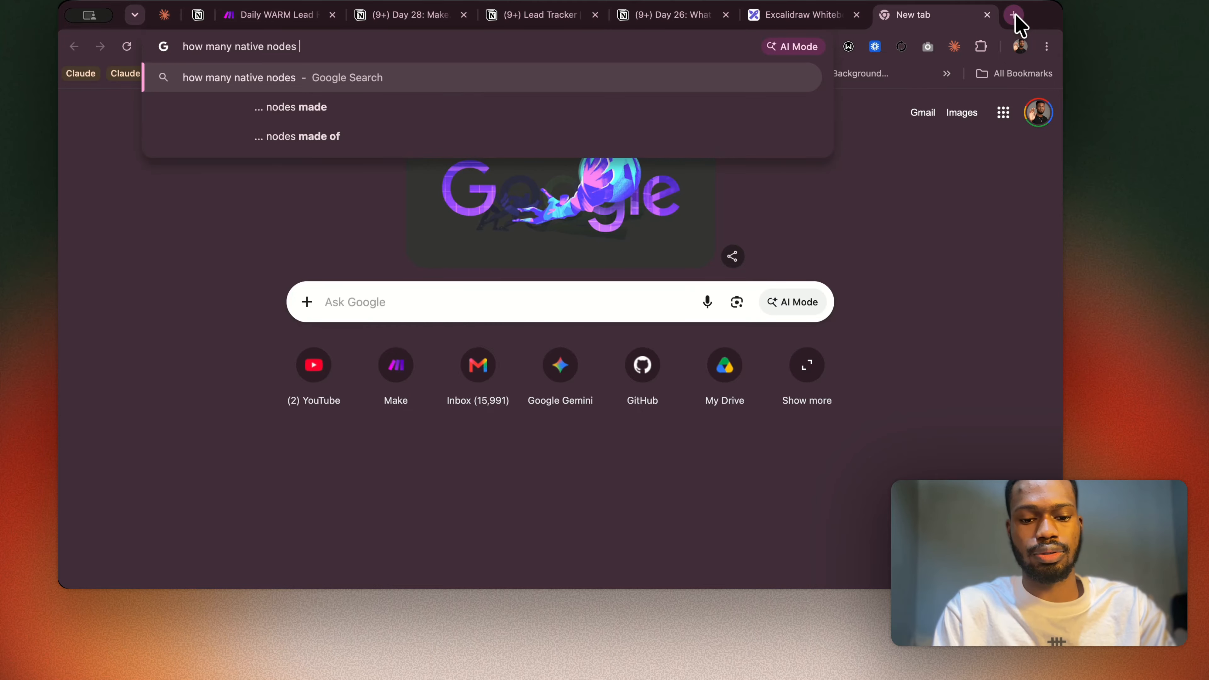
pyautogui.write('does n8')
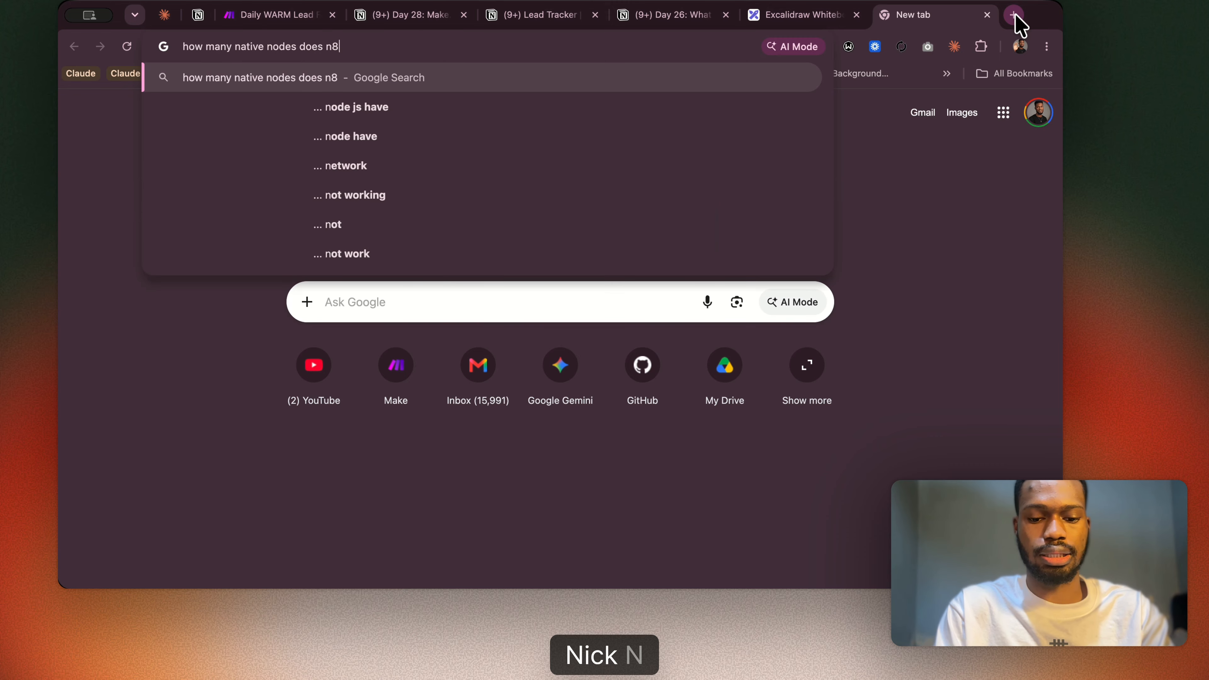
pyautogui.write('n have?')
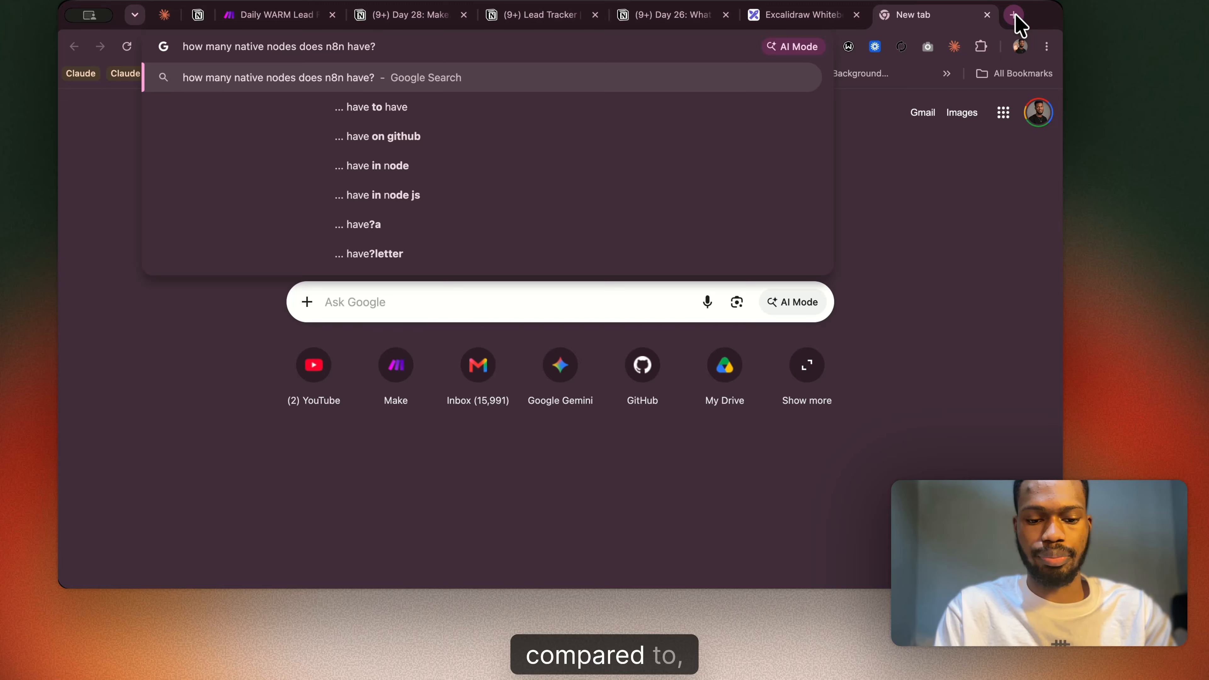
pyautogui.write(' compared to')
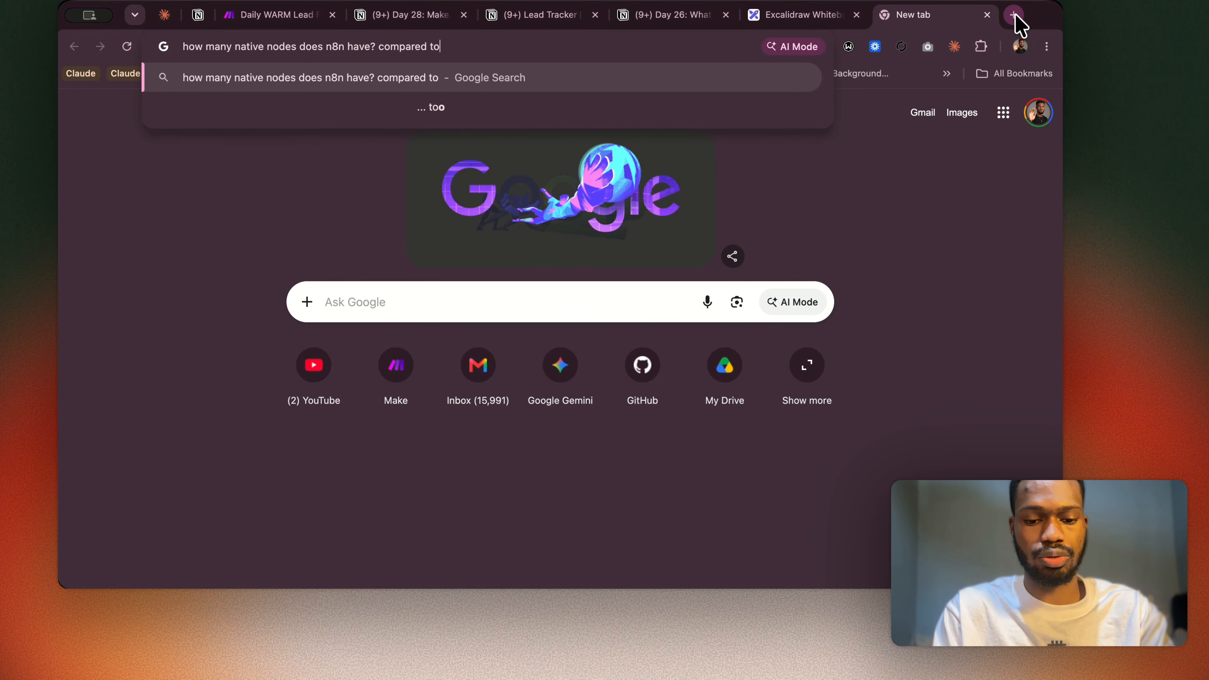
pyautogui.write(' make.c')
pyautogui.press('BackSpace')
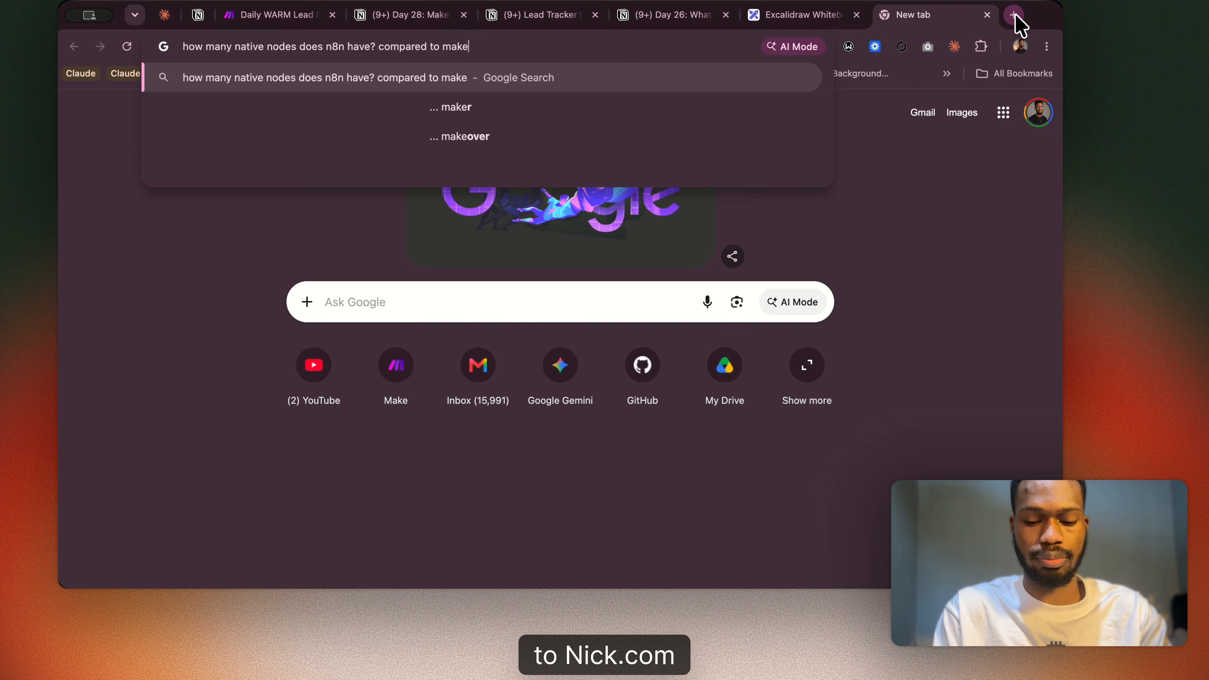
pyautogui.write('.com and xapi')
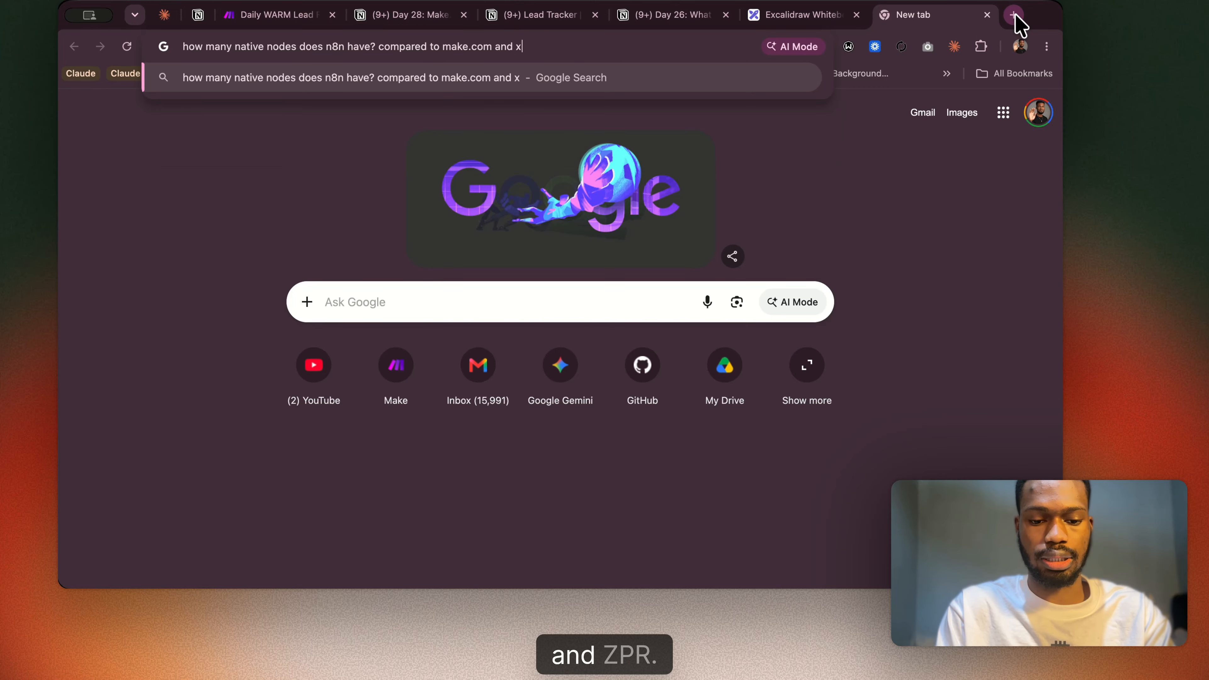
pyautogui.write('er?')
pyautogui.press('Return')
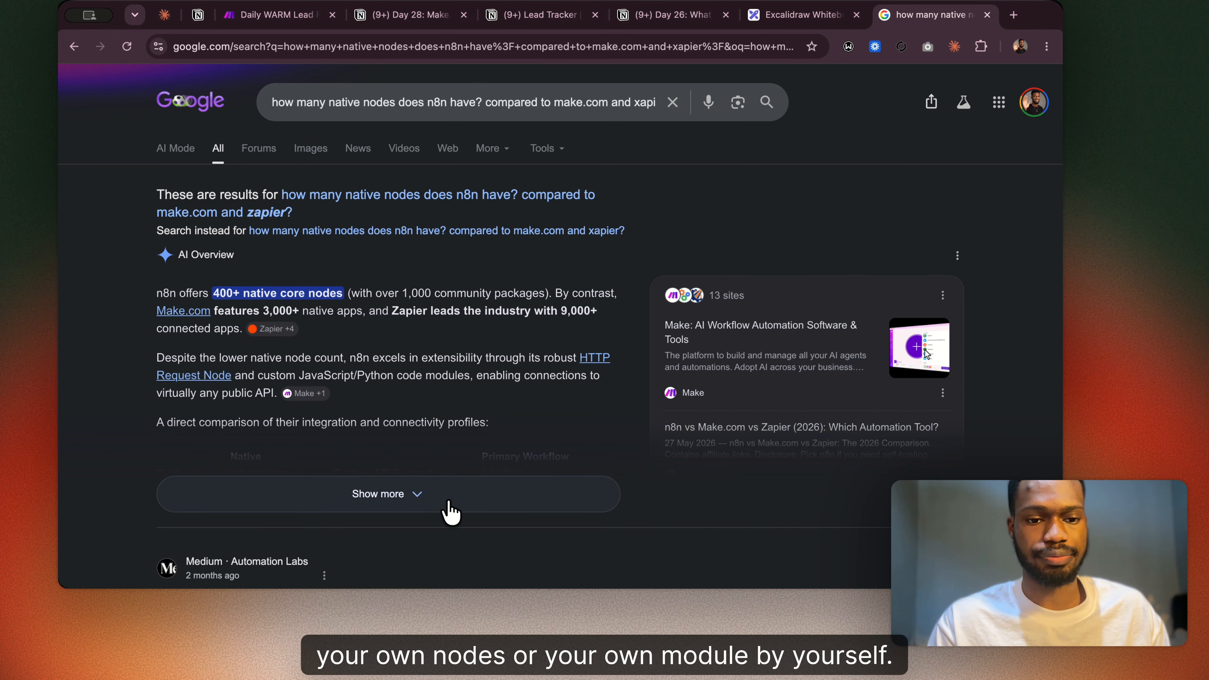
# Expand the AI Overview and examine the comparison table, highlighting the custom API support entries and Zapier's native integrations figure.
pyautogui.click(420, 500)
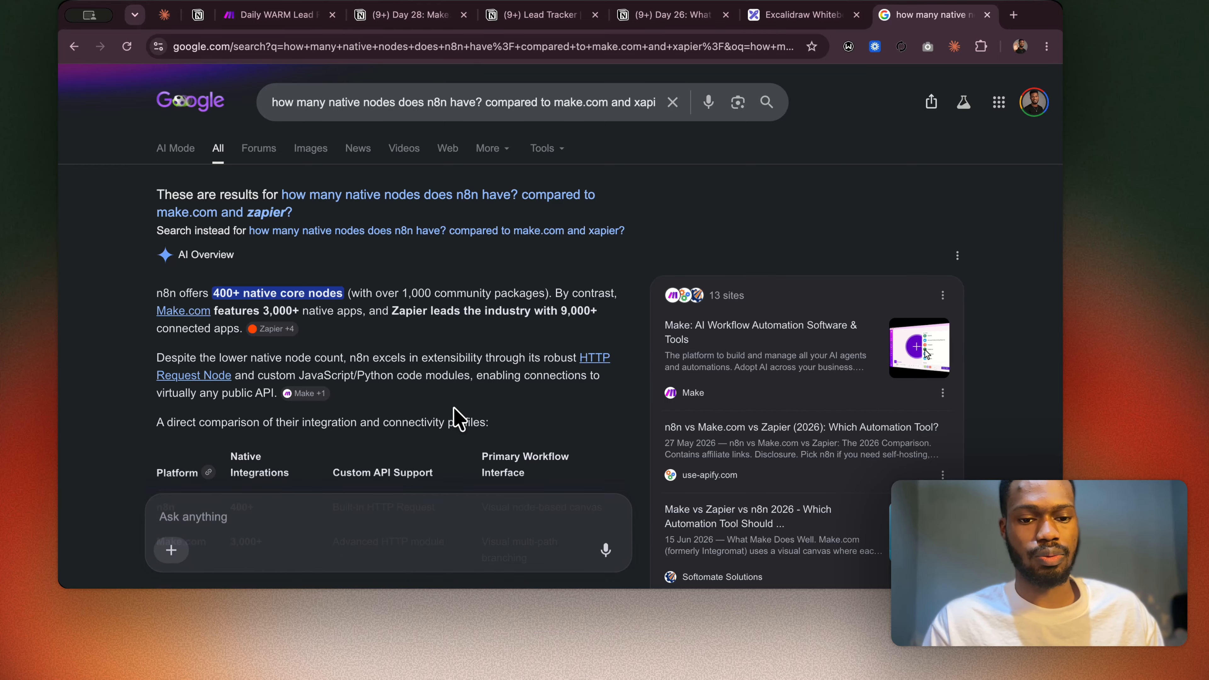
pyautogui.scroll(-5, 458, 419)
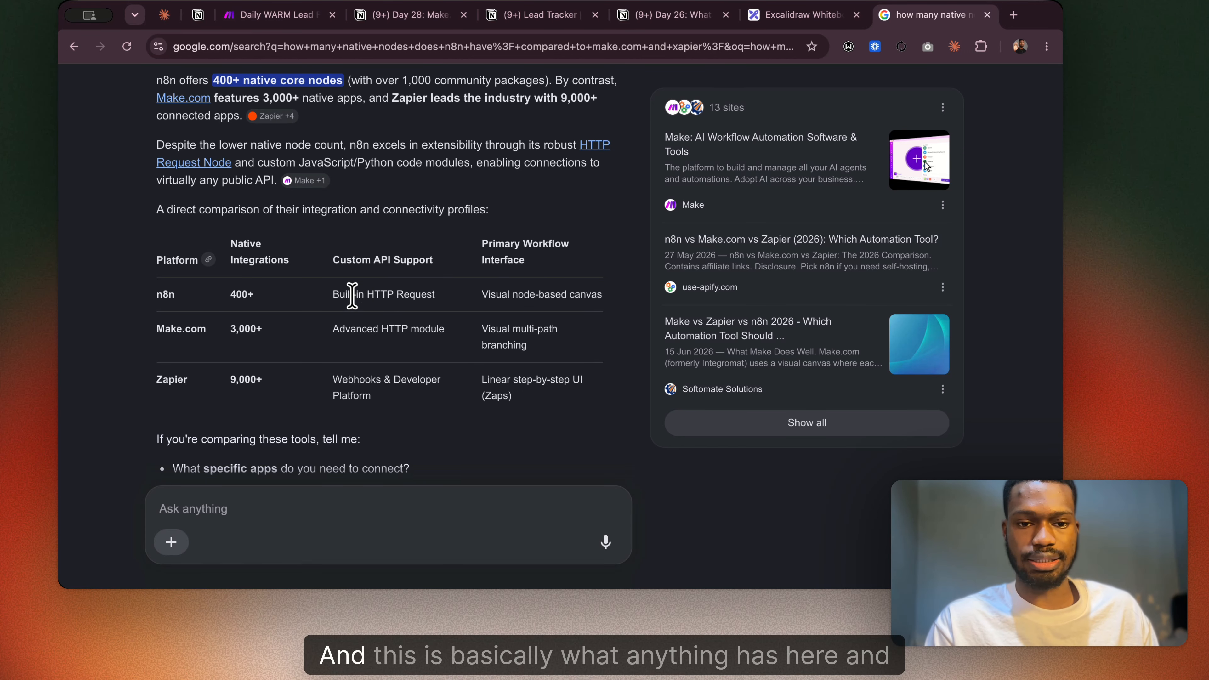
pyautogui.moveTo(328, 292); pyautogui.dragTo(393, 326)
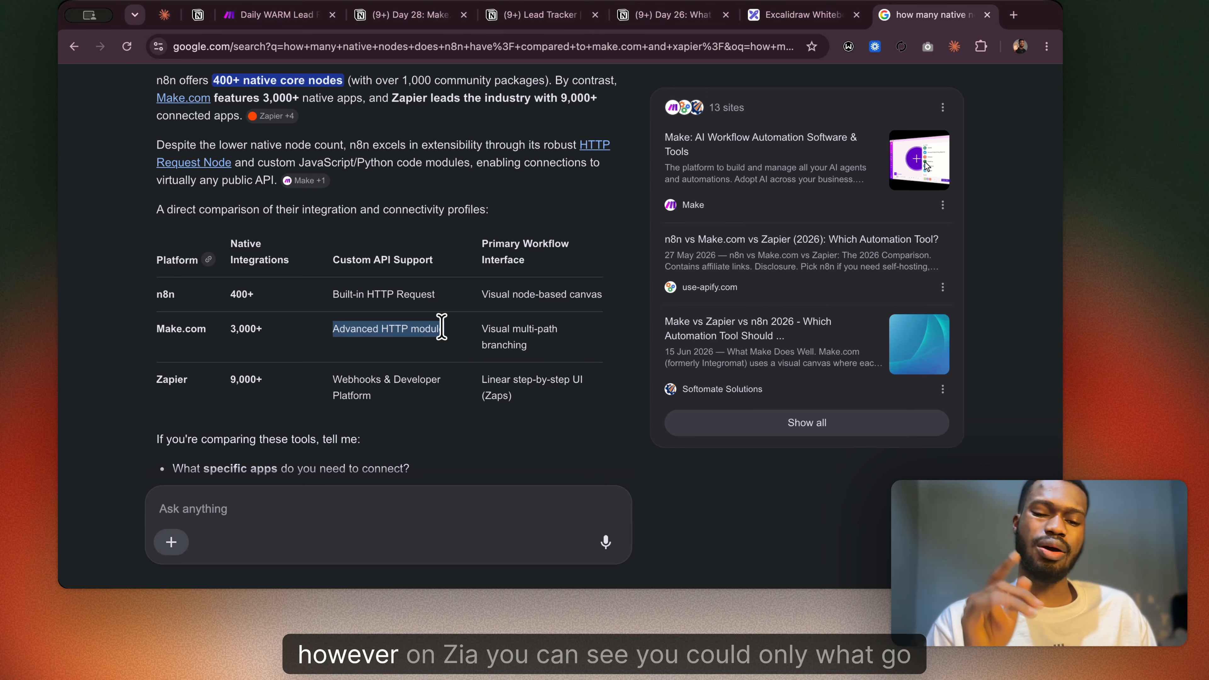
pyautogui.moveTo(333, 380); pyautogui.dragTo(388, 402)
pyautogui.scroll(-1, 387, 403)
pyautogui.scroll(2, 388, 403)
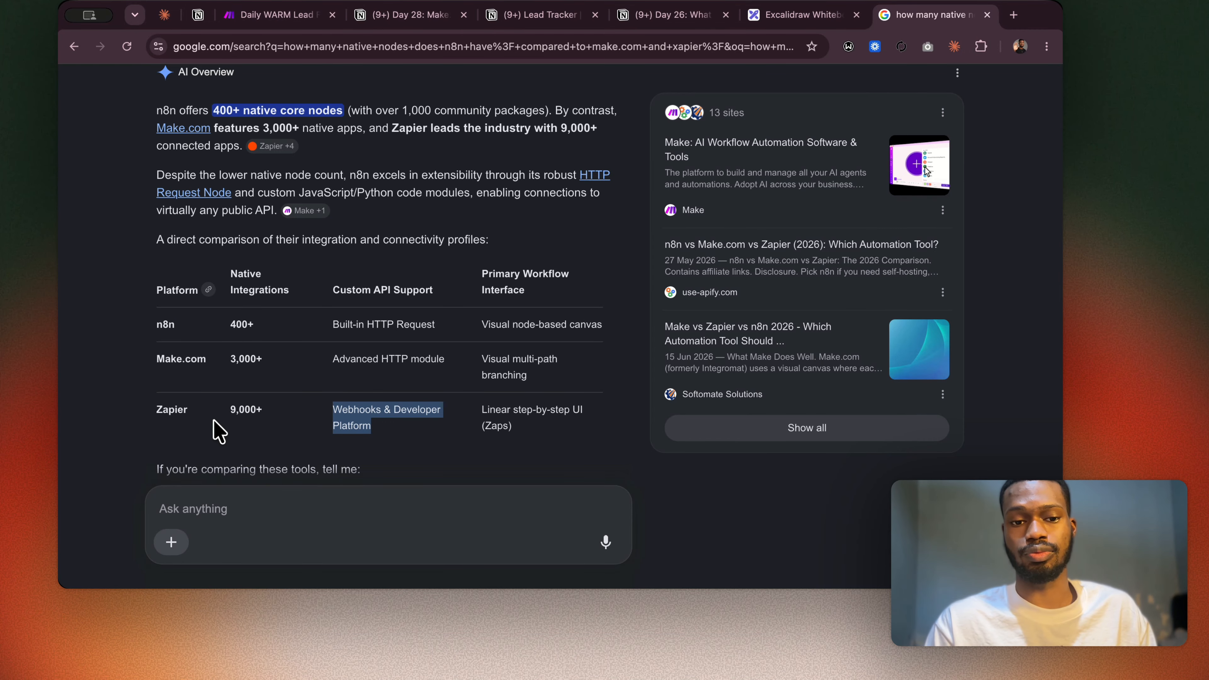
pyautogui.scroll(-3, 348, 414)
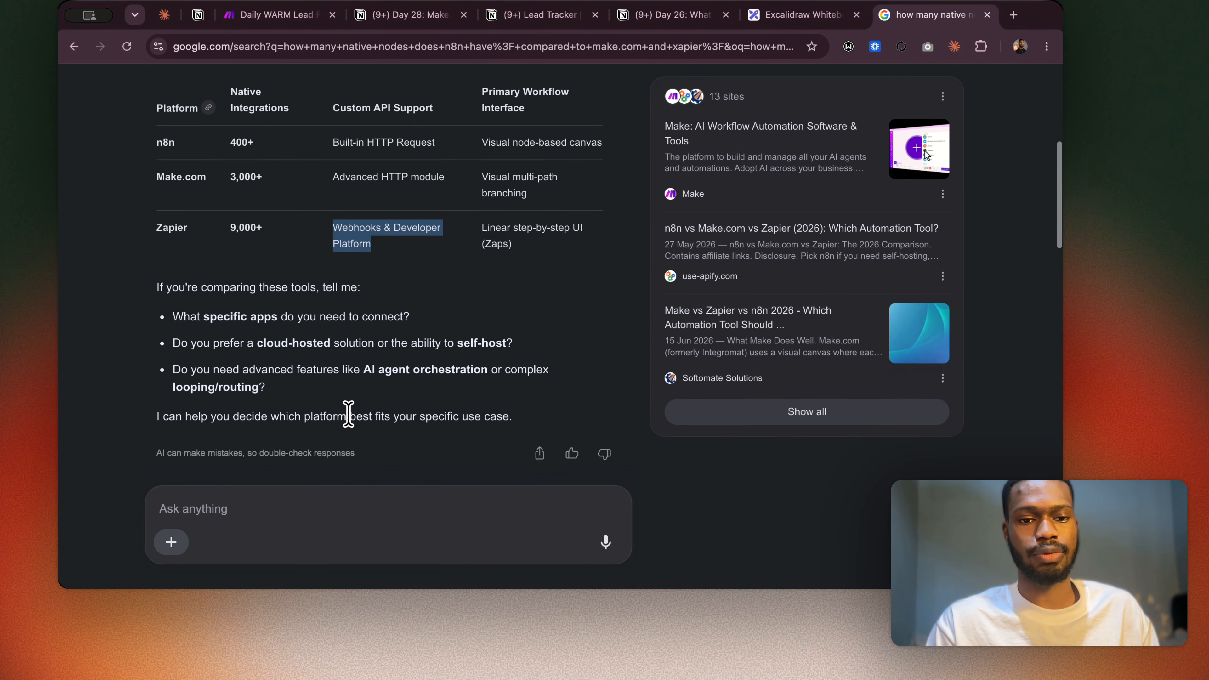
pyautogui.scroll(2, 347, 409)
pyautogui.moveTo(228, 337); pyautogui.dragTo(264, 339)
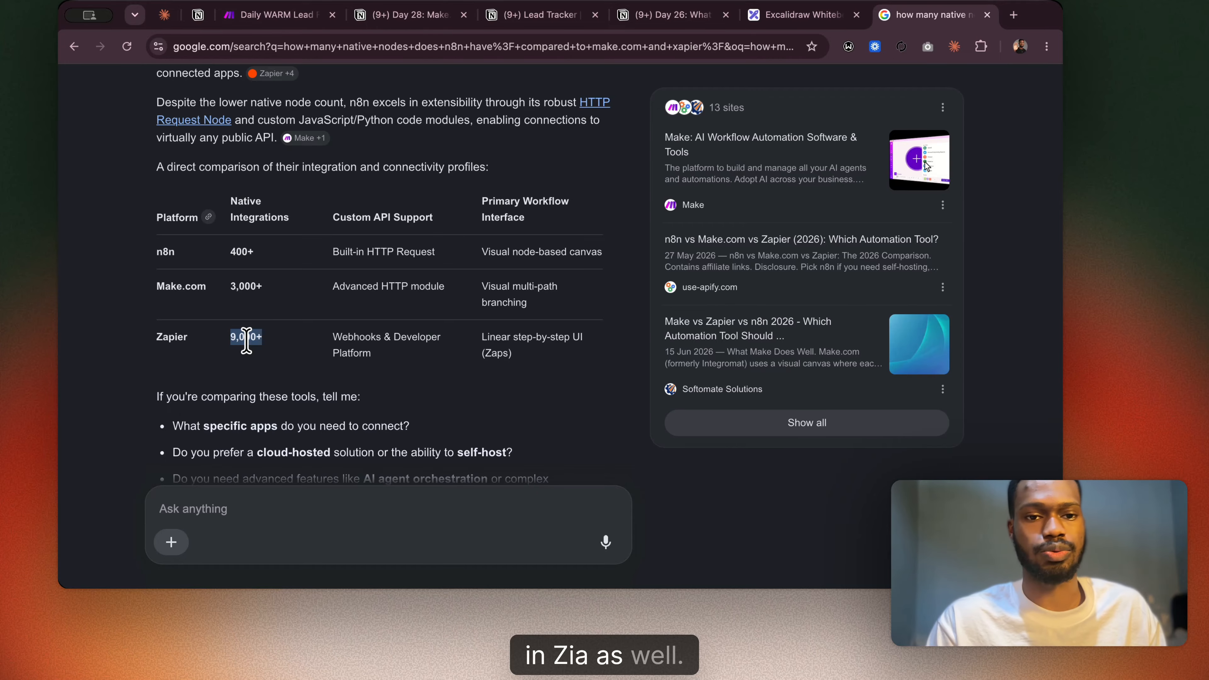
# Switch to the Notion page "Day 28: Make.com's Universal Connector" and review the HTTP module field table.
pyautogui.click(391, 16)
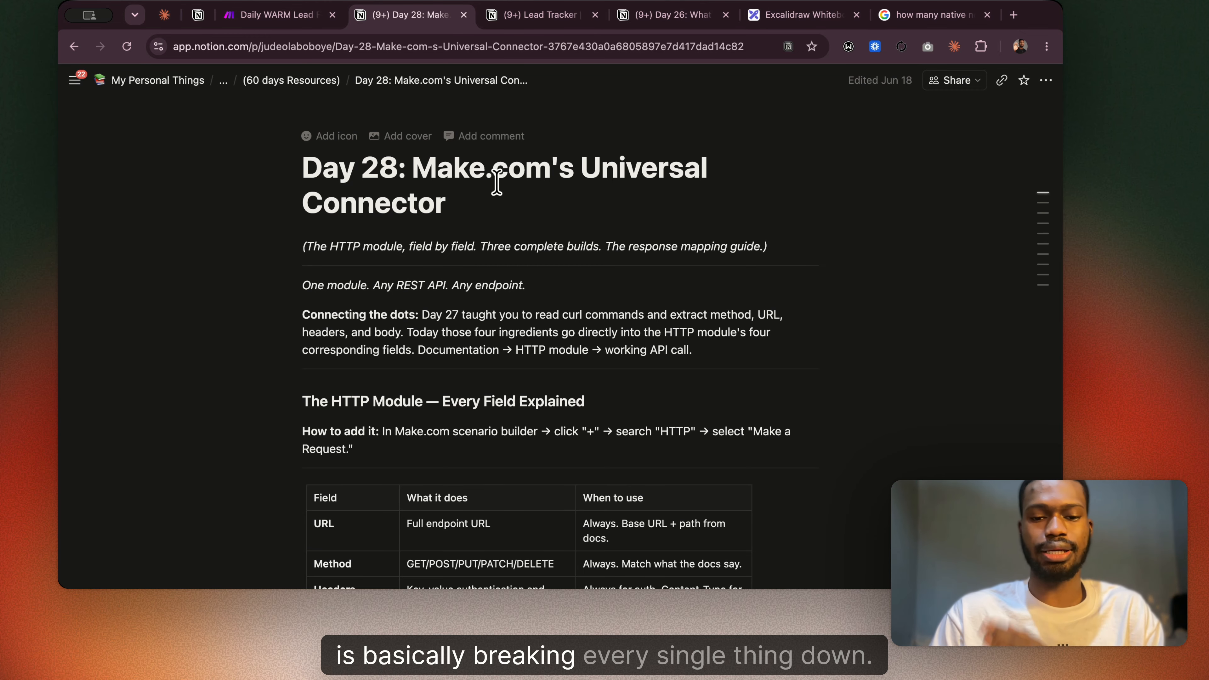
pyautogui.scroll(-5, 496, 181)
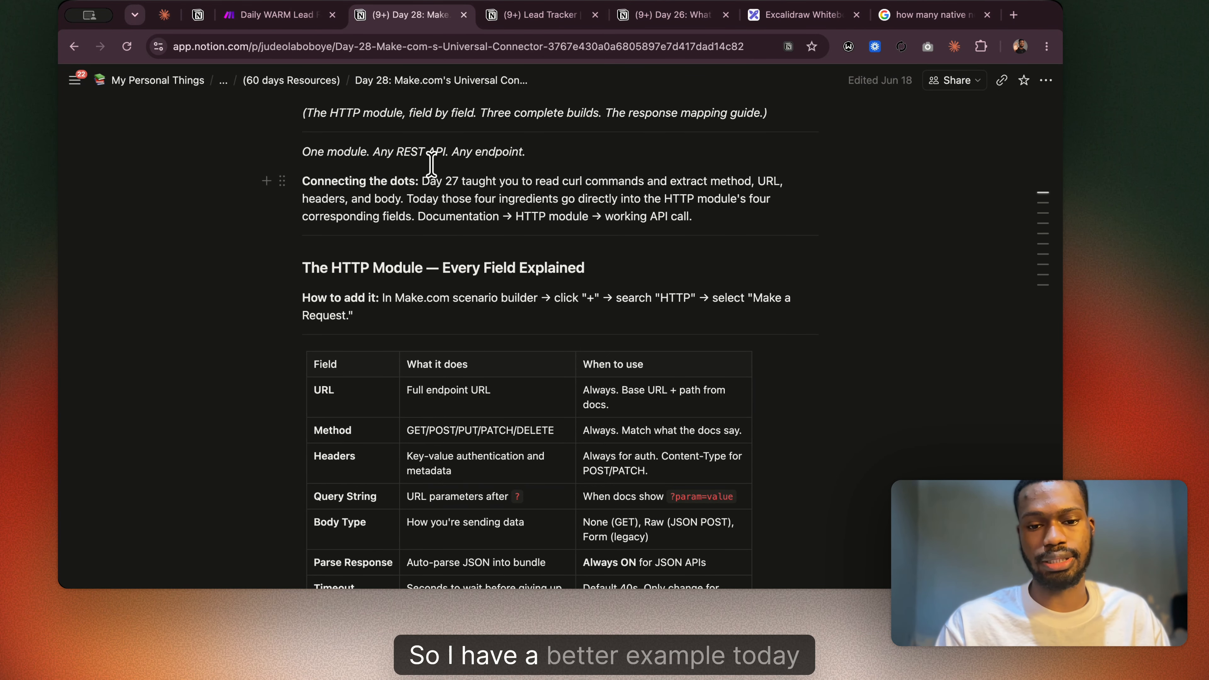
pyautogui.scroll(-3, 478, 276)
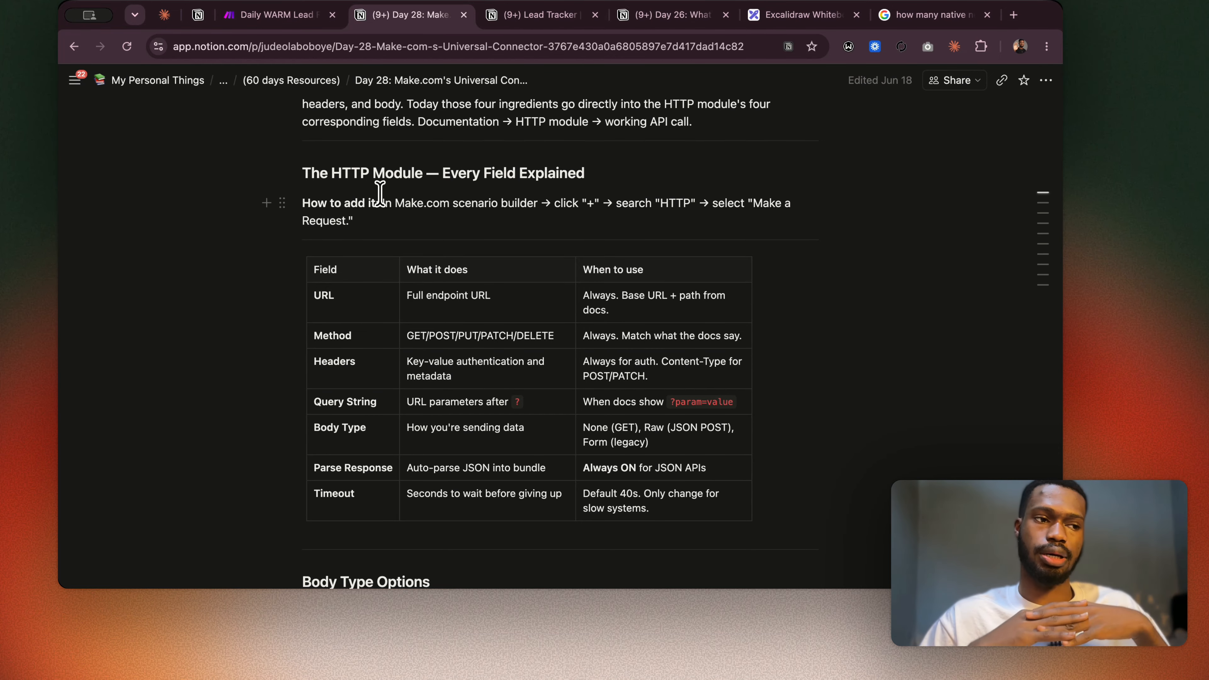
# Leave the Daily WARM Lead Follow-Up Reminder scenario in Make, discarding its unsaved changes, and create a new scenario.
pyautogui.click(291, 24)
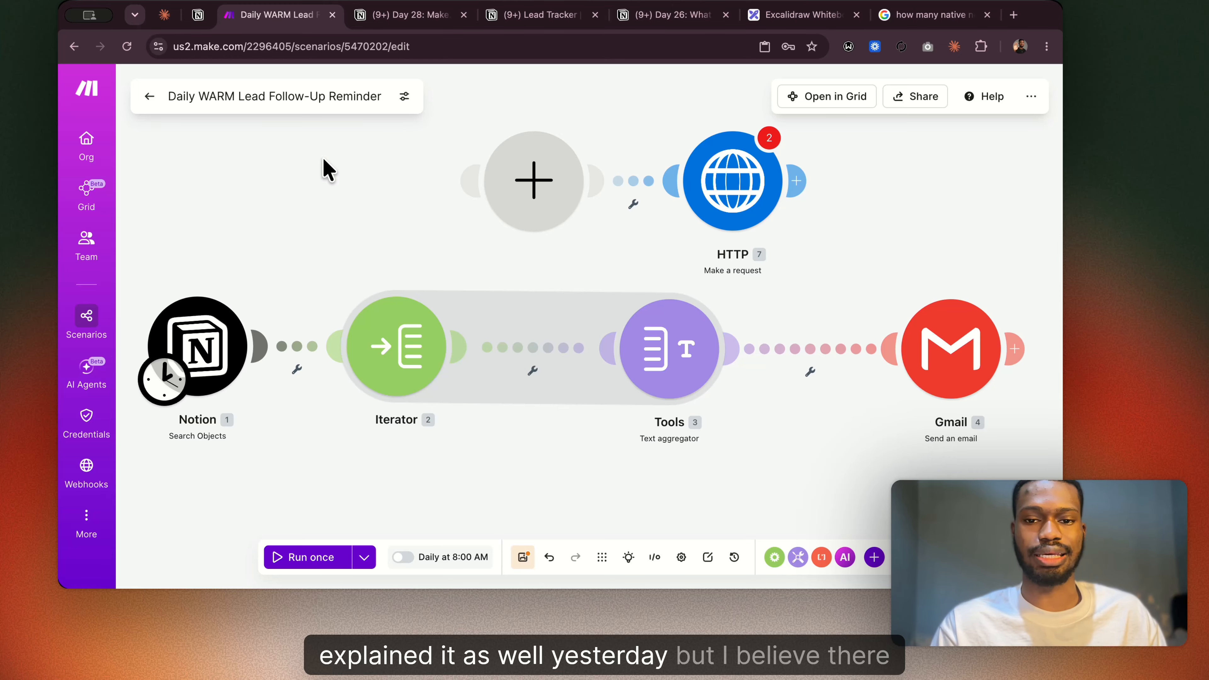
pyautogui.click(149, 97)
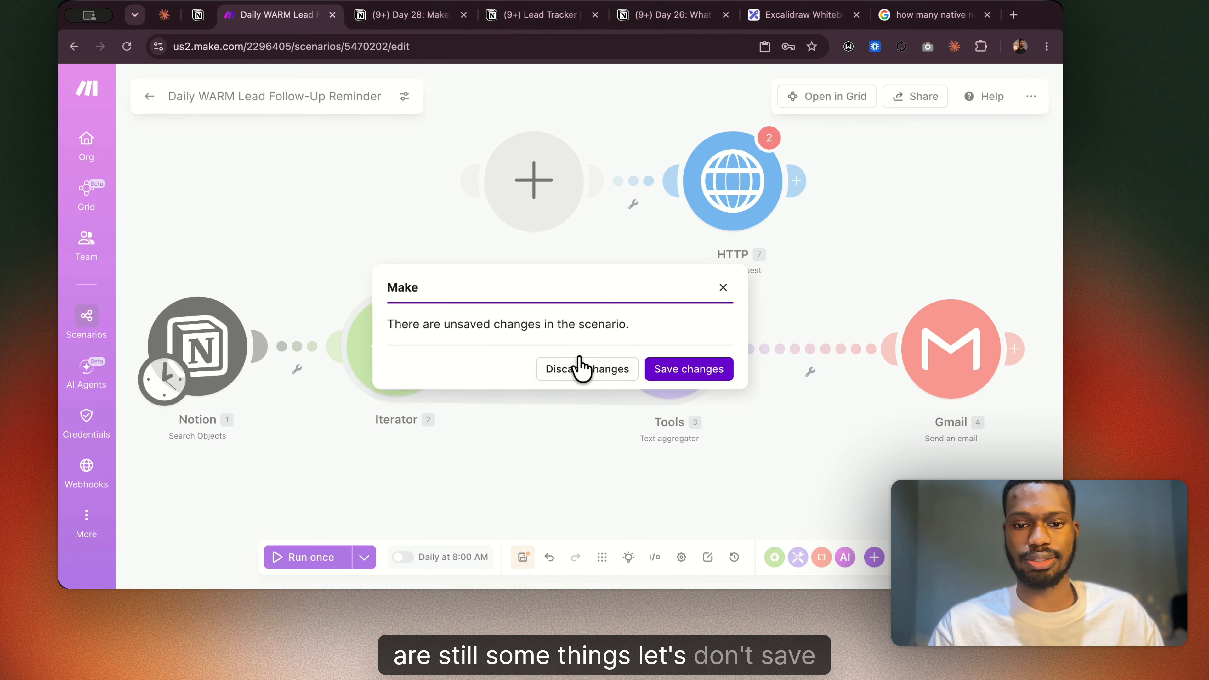
pyautogui.click(582, 366)
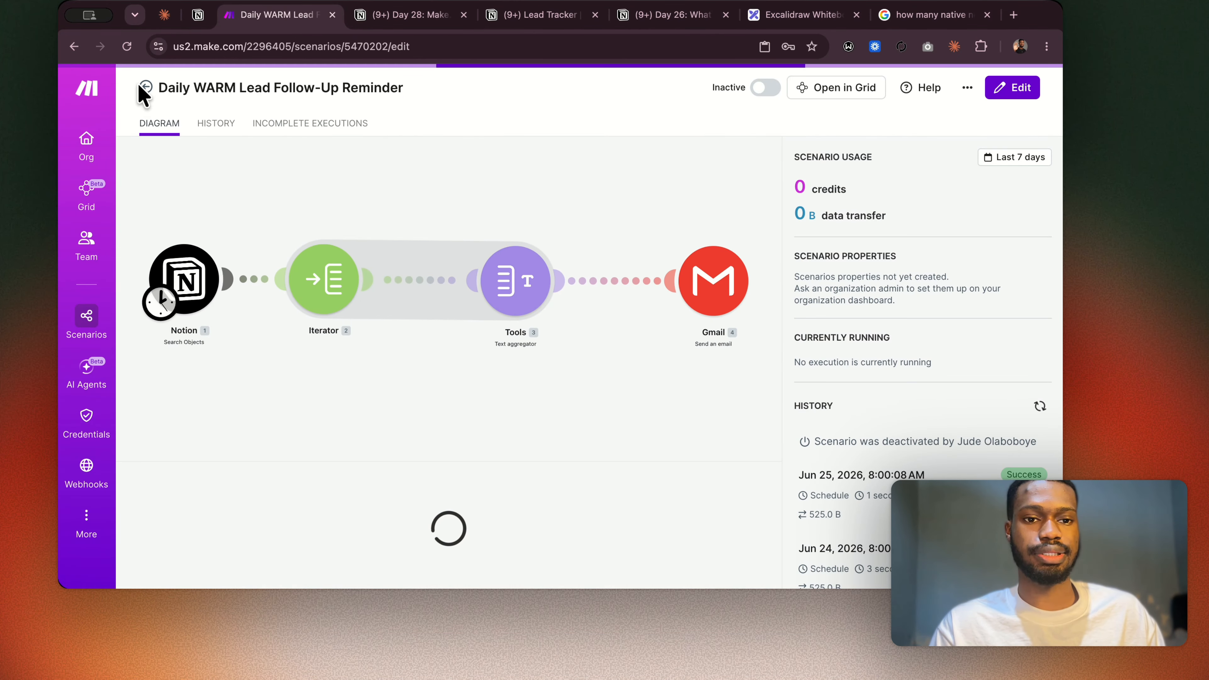
pyautogui.click(145, 88)
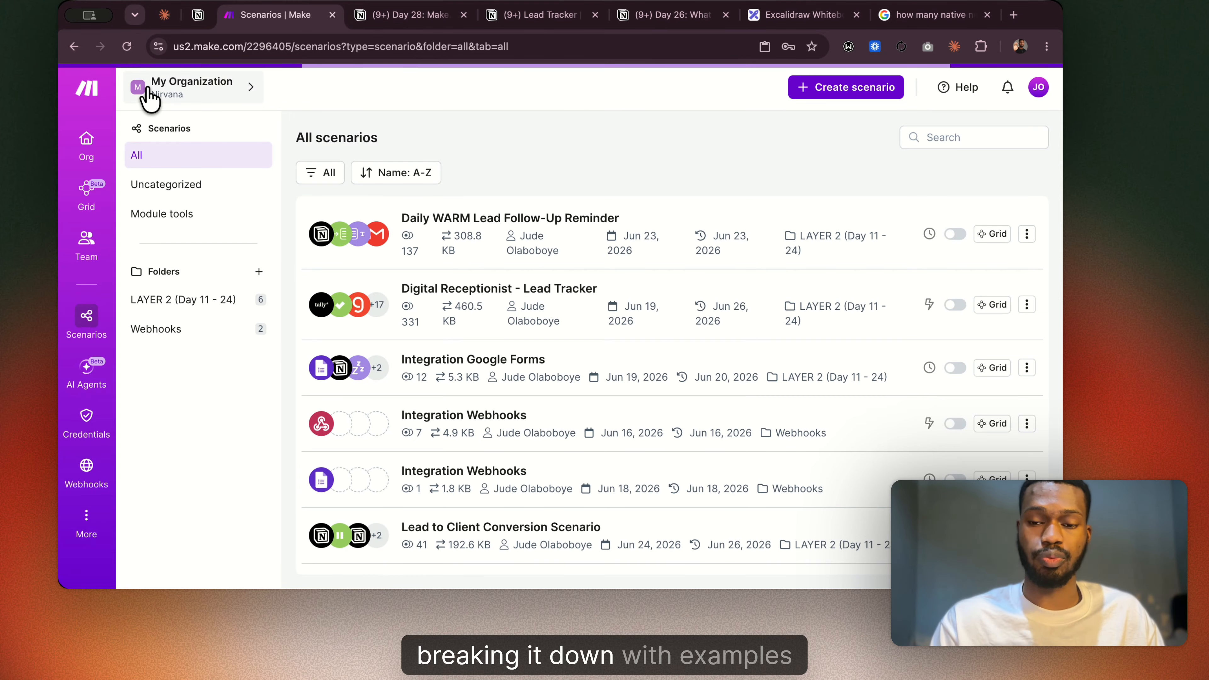
pyautogui.click(856, 95)
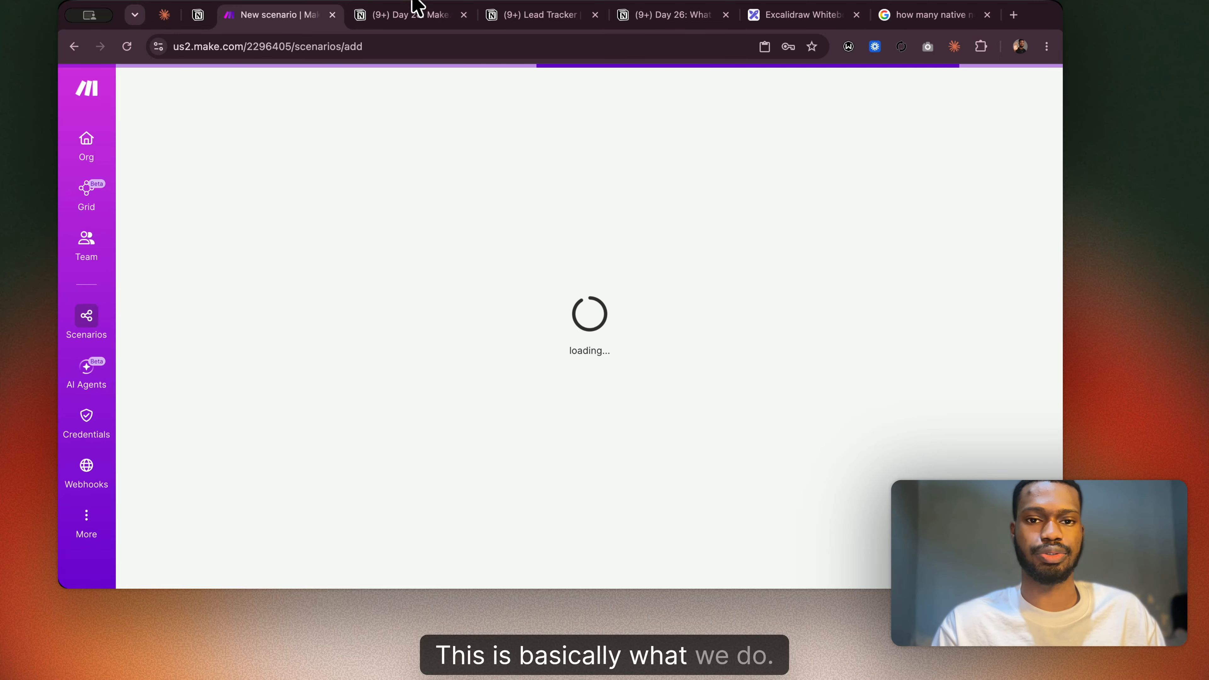
# Check the guide's "How to add it" instructions and add the HTTP app's Make a request module to the new Make scenario.
pyautogui.click(410, 20)
pyautogui.scroll(-1, 516, 349)
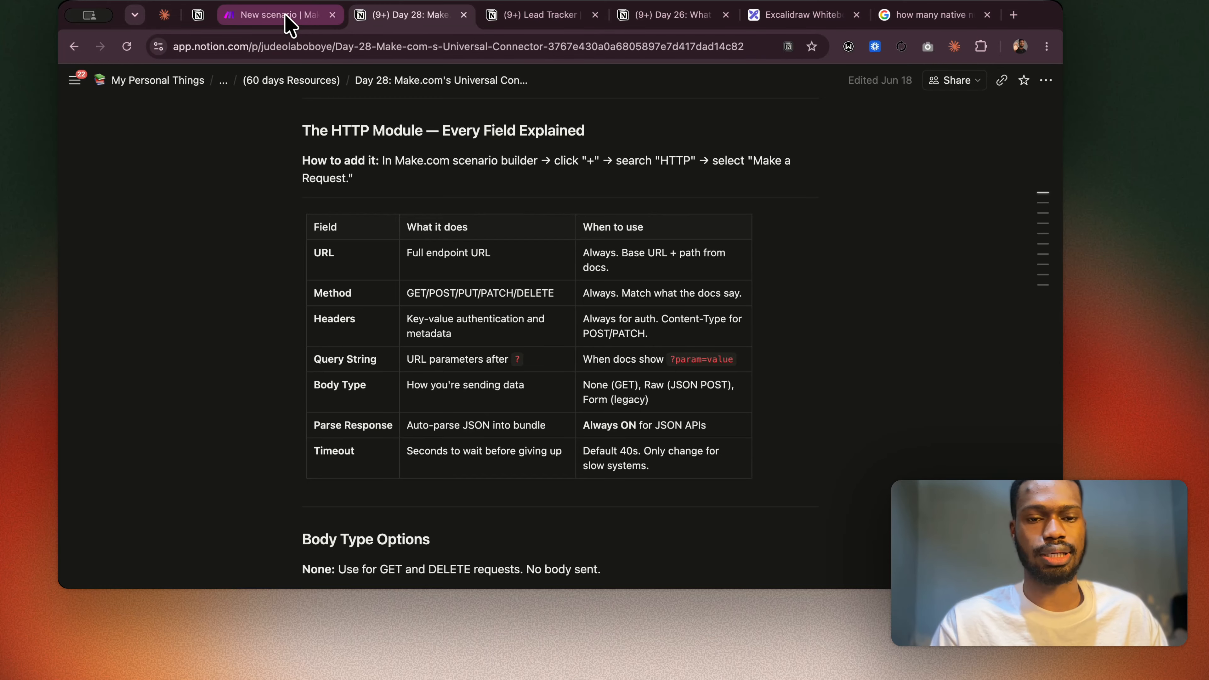
pyautogui.click(290, 24)
pyautogui.write('h')
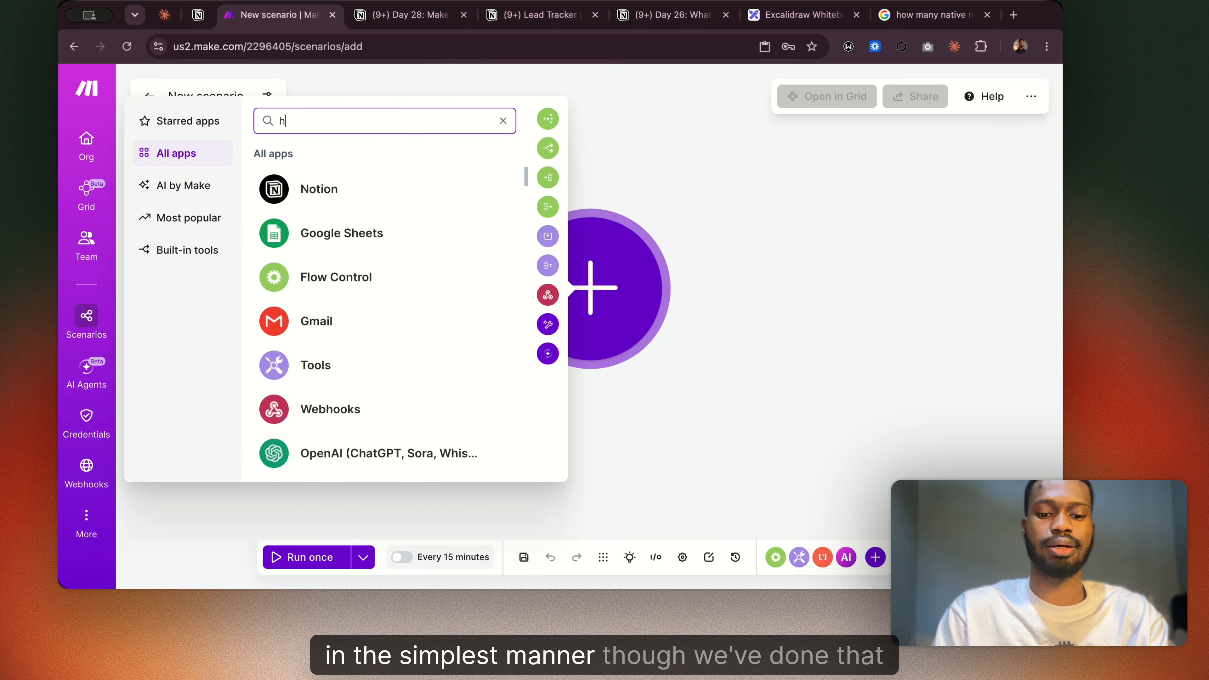
pyautogui.write('ttp')
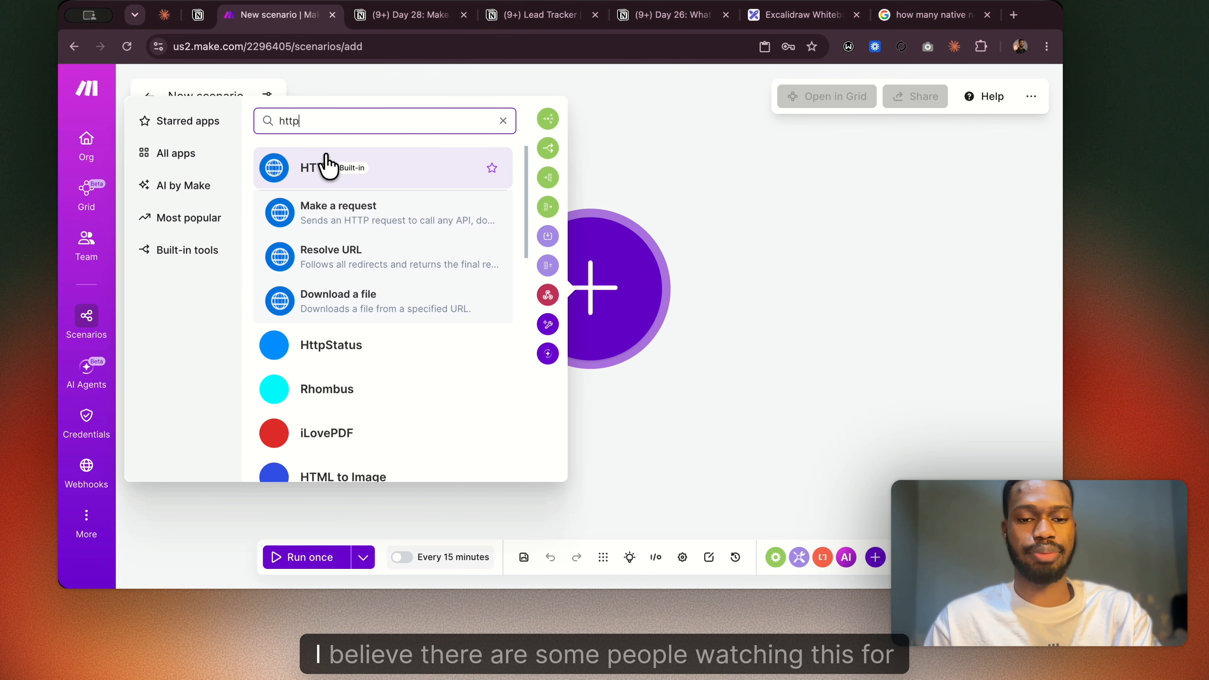
pyautogui.click(332, 217)
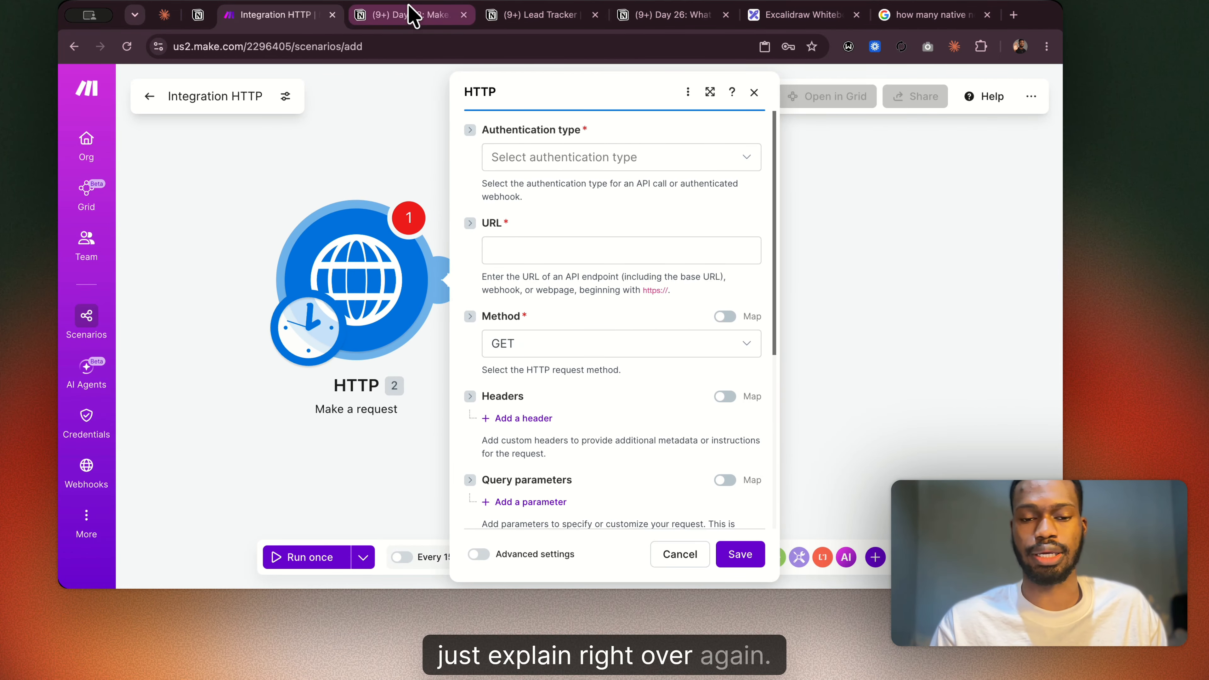
# Compare the Notion guide's HTTP field table with the settings of the Make a request module.
pyautogui.click(412, 18)
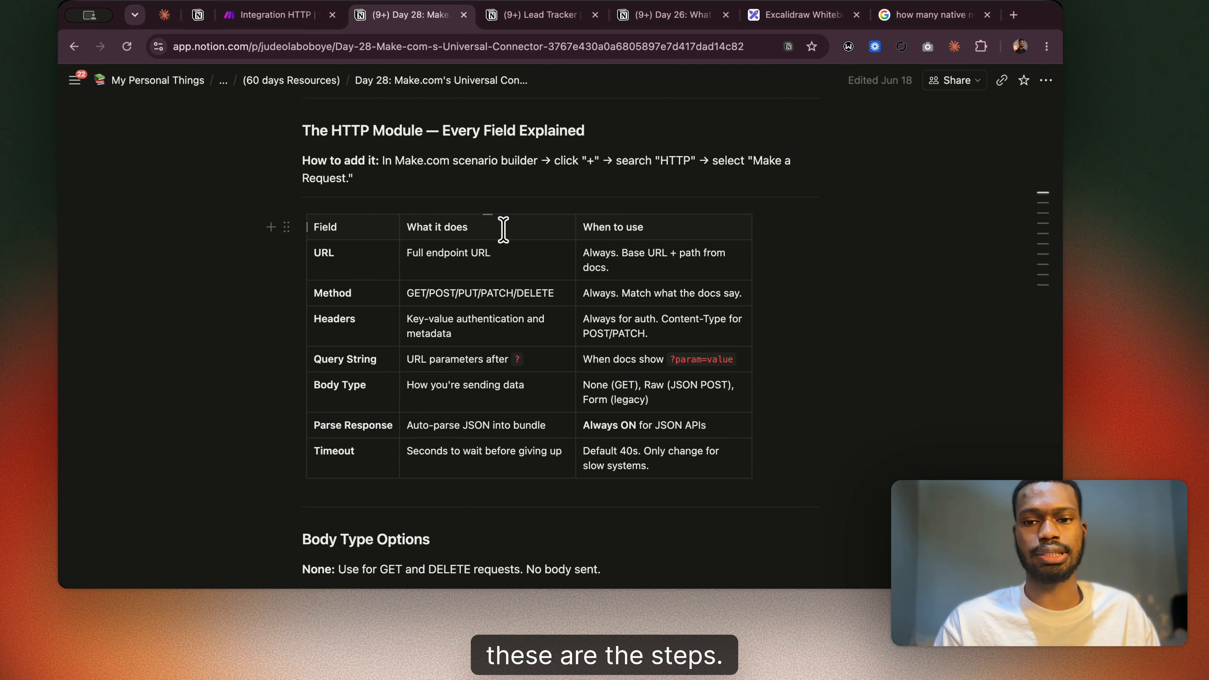
pyautogui.click(280, 15)
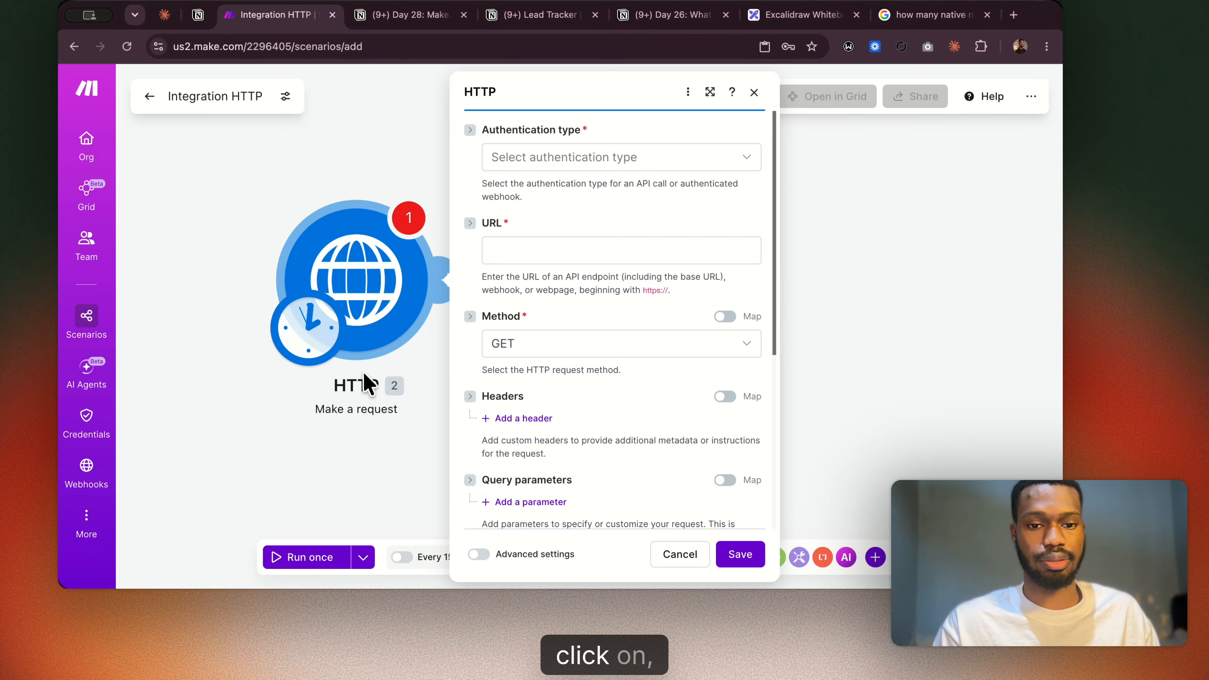
pyautogui.click(371, 15)
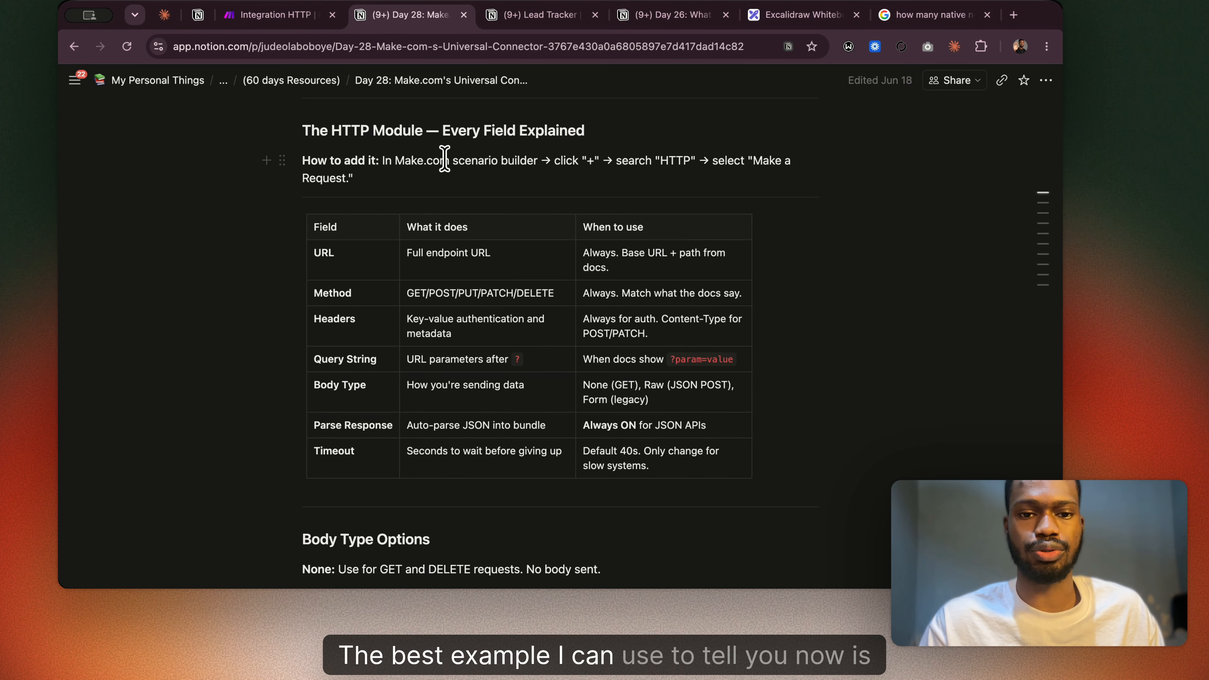
pyautogui.click(176, 47)
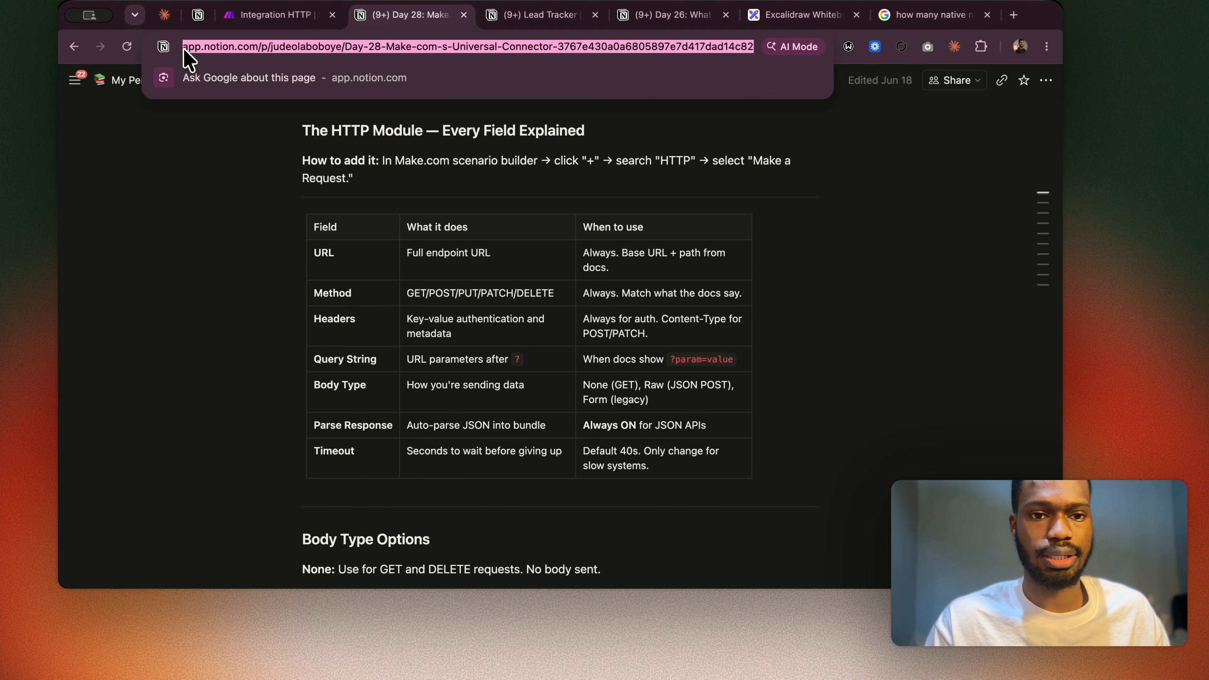
pyautogui.click(241, 47)
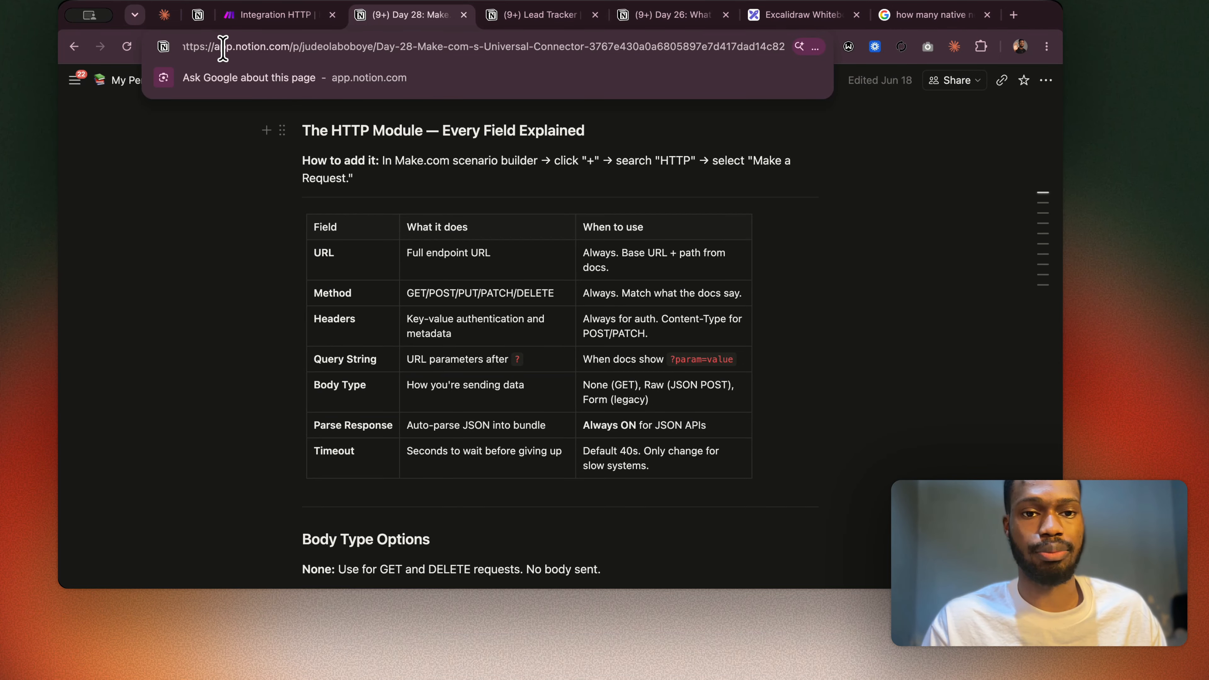
pyautogui.moveTo(289, 46); pyautogui.dragTo(177, 48)
pyautogui.write('https://api.notion.com')
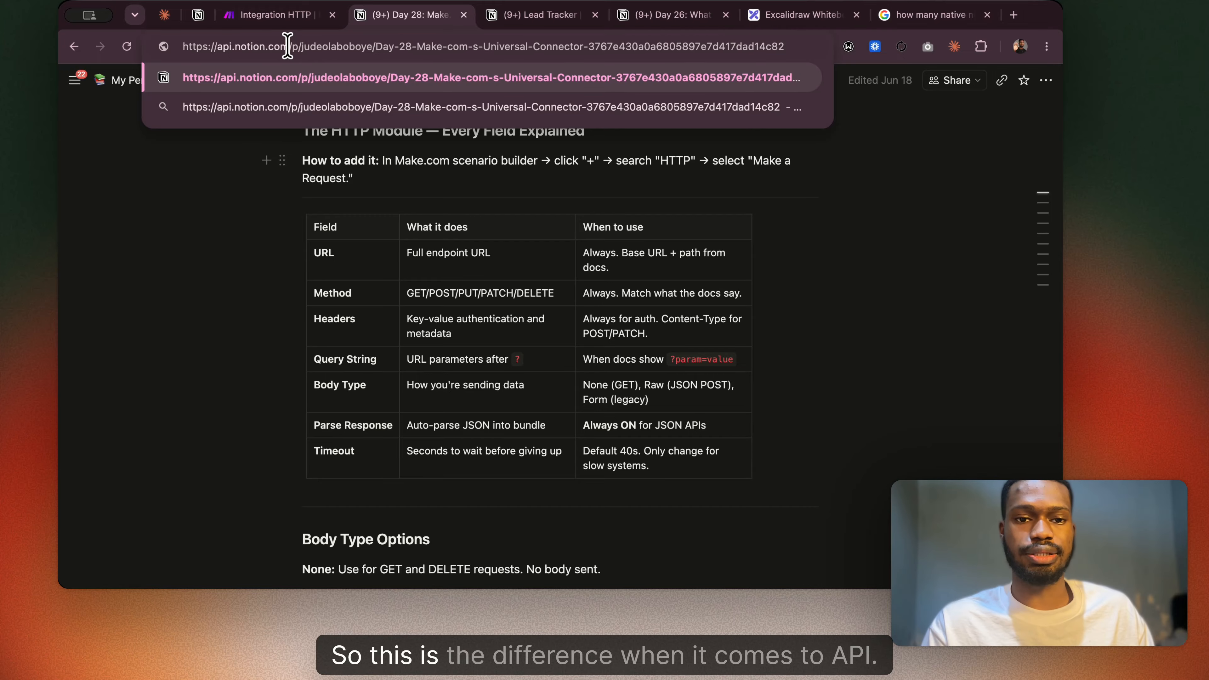
pyautogui.moveTo(290, 46); pyautogui.dragTo(194, 48)
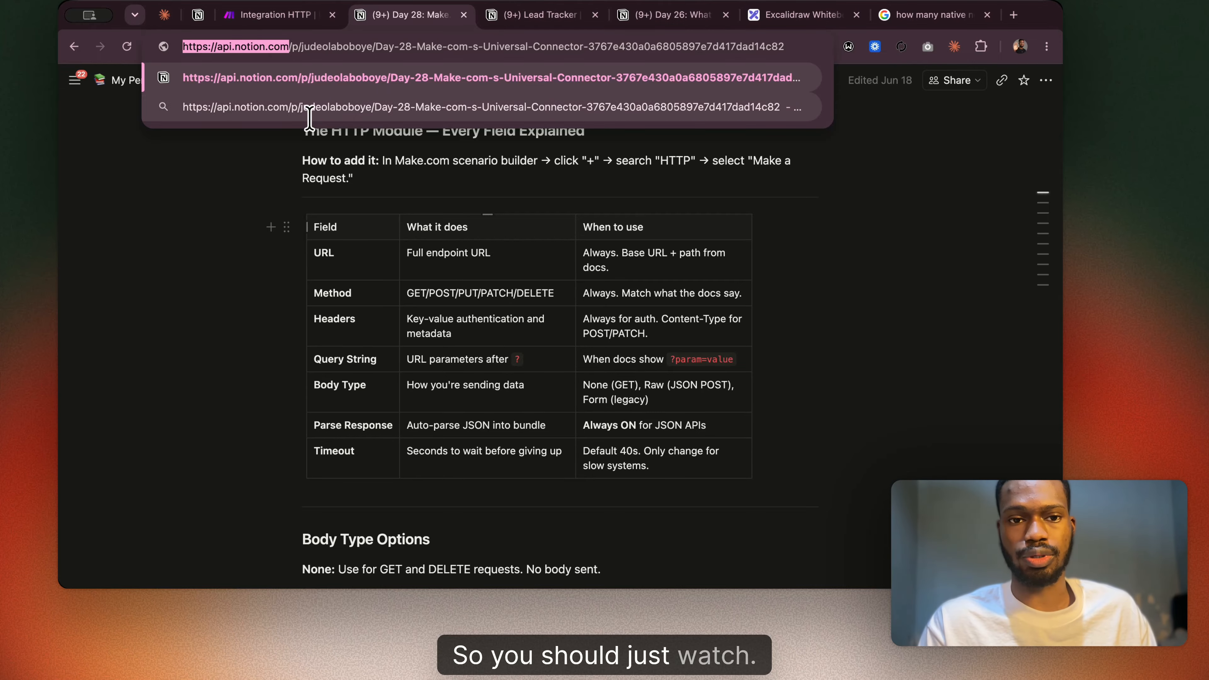
pyautogui.scroll(-6, 479, 285)
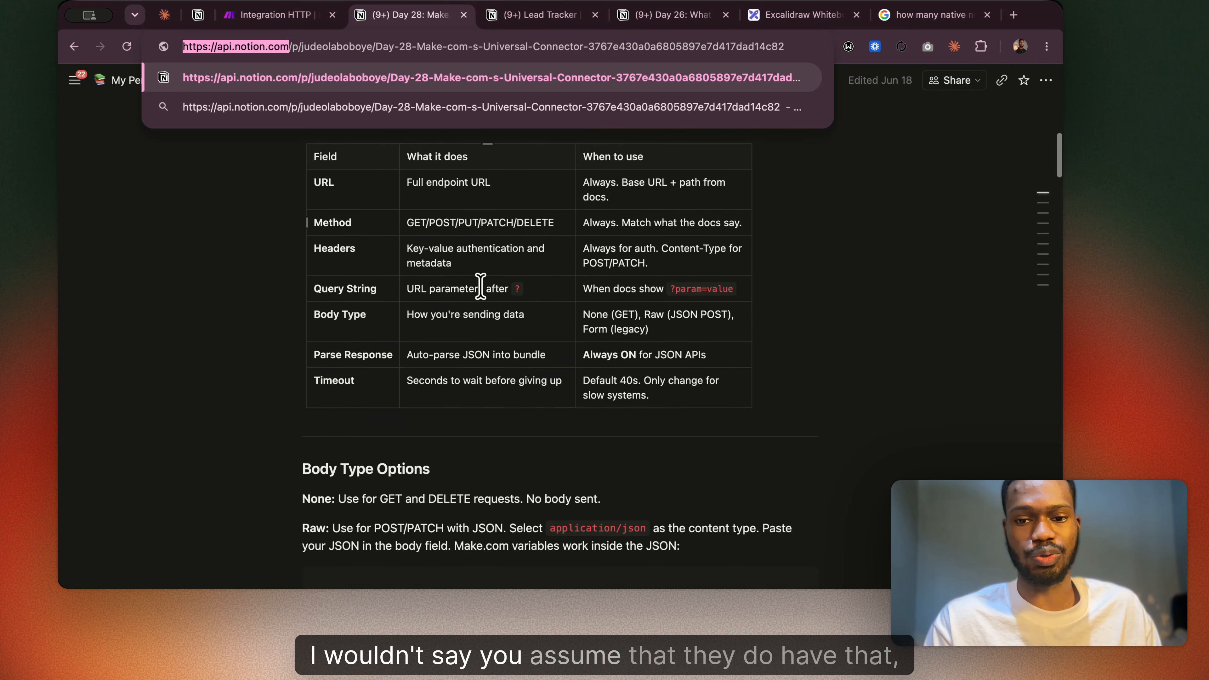
pyautogui.scroll(-7, 479, 286)
pyautogui.scroll(20, 480, 286)
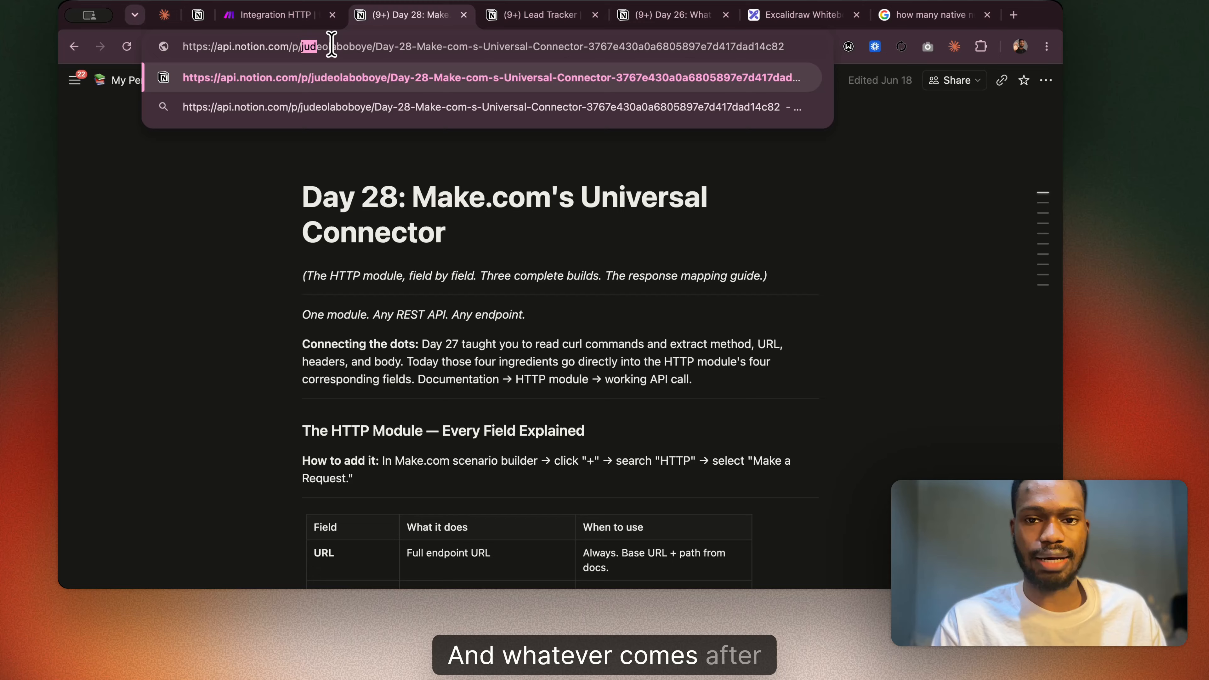
pyautogui.moveTo(301, 47); pyautogui.dragTo(785, 47)
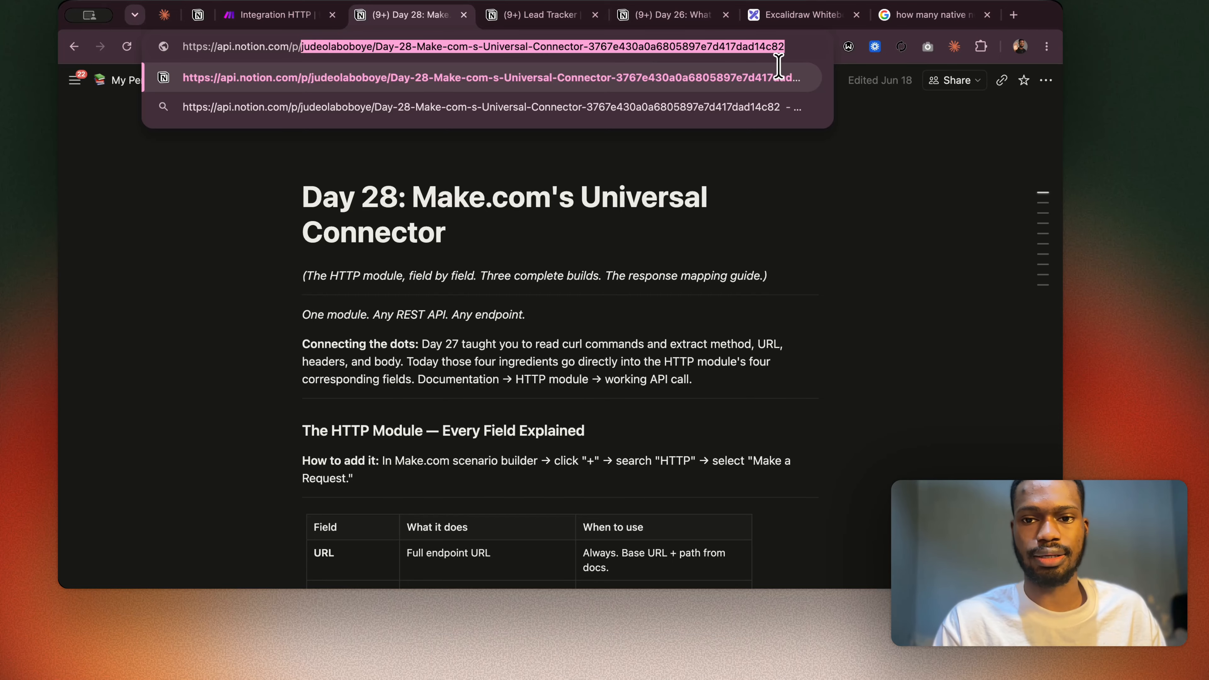
pyautogui.scroll(-5, 608, 356)
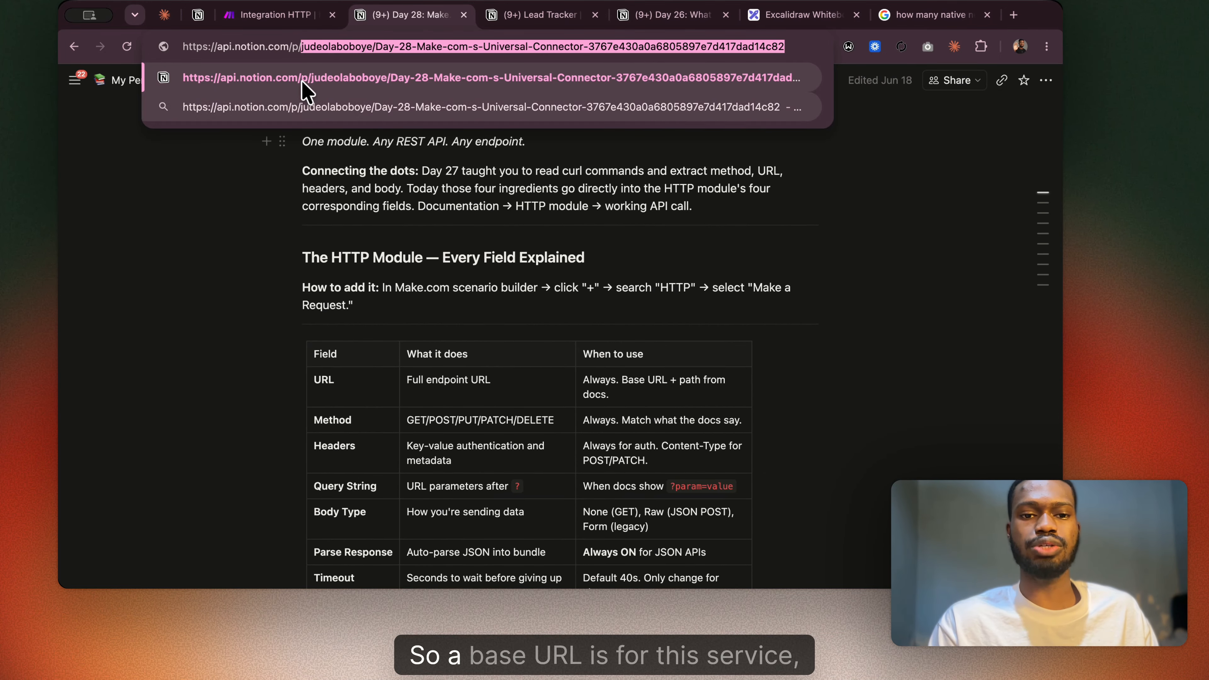
pyautogui.click(258, 42)
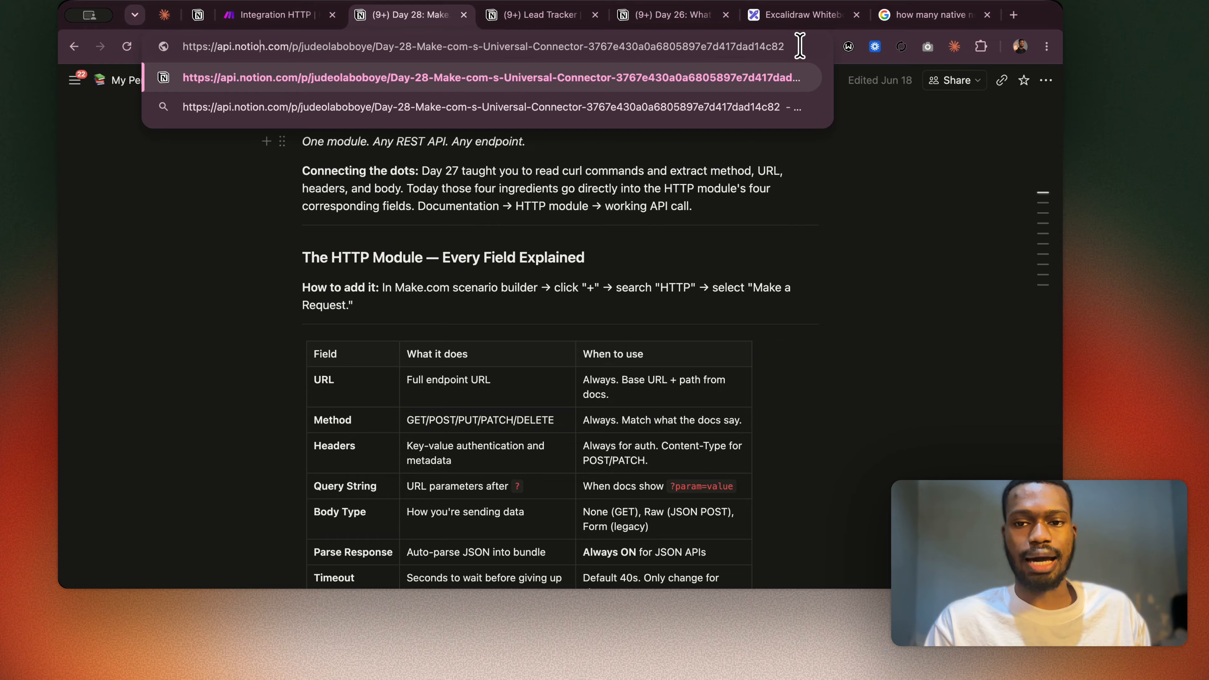
pyautogui.moveTo(799, 46); pyautogui.dragTo(303, 41)
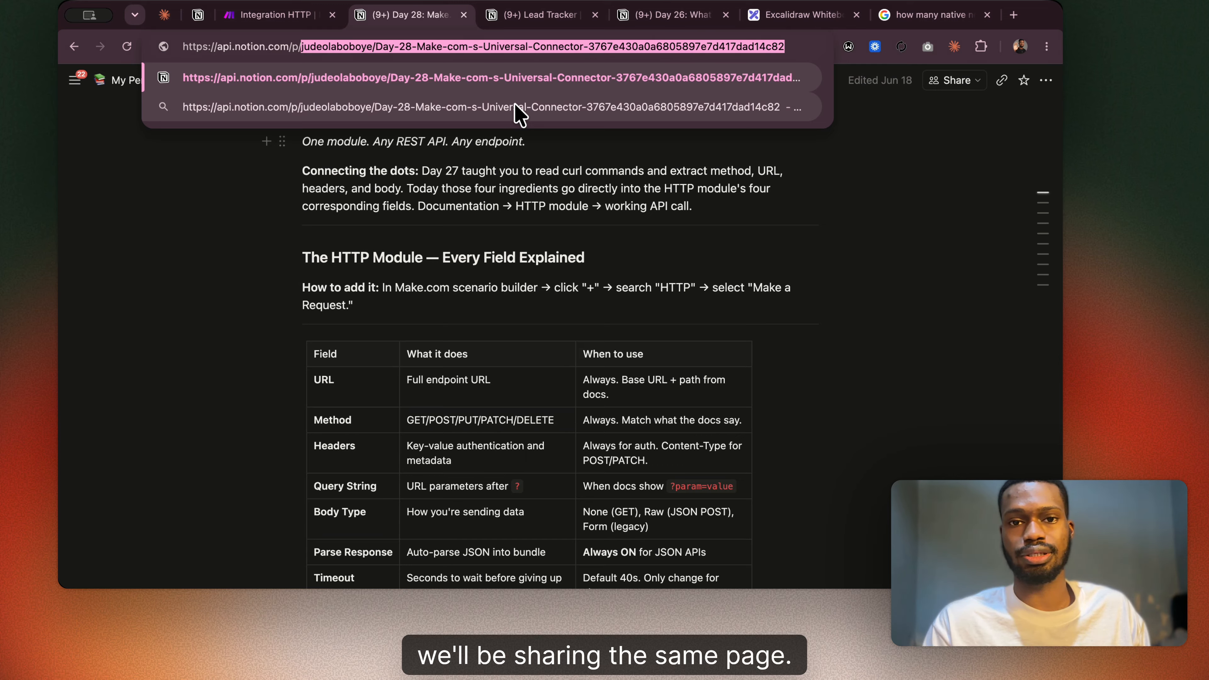
pyautogui.click(478, 173)
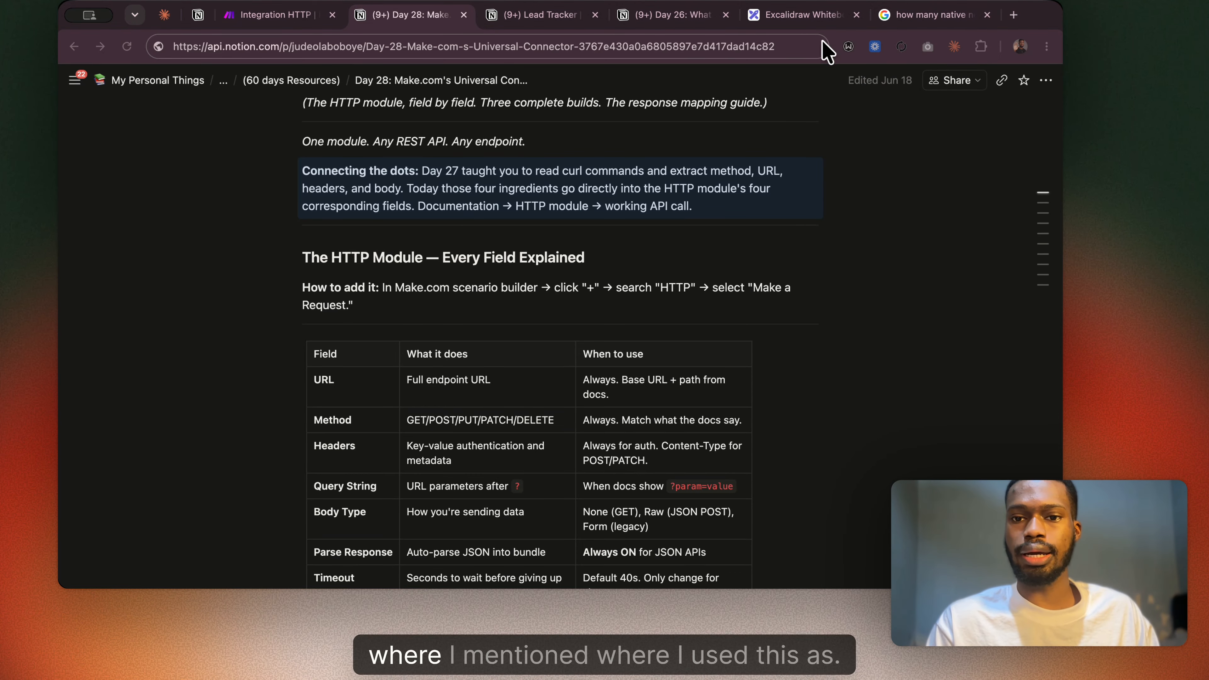
# Switch to the Excalidraw whiteboard and examine the "What Is an API?" waiter analogy diagram from customer to kitchen.
pyautogui.click(814, 23)
pyautogui.scroll(1, 587, 206)
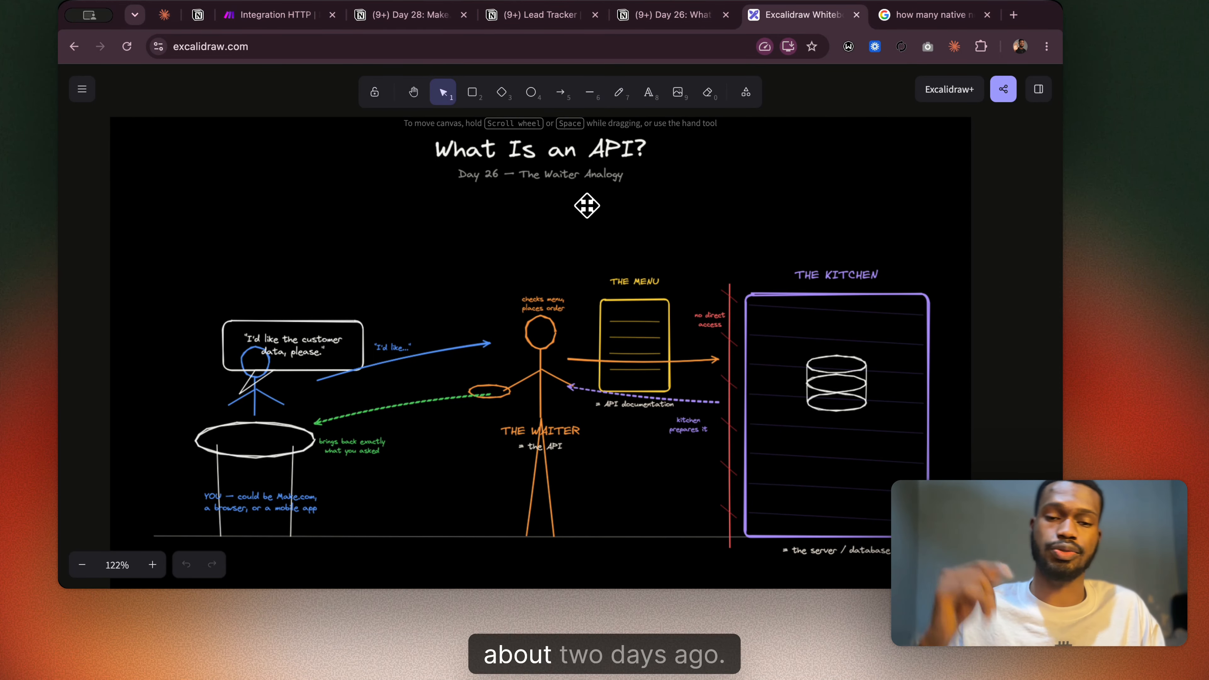
pyautogui.scroll(-2, 438, 350)
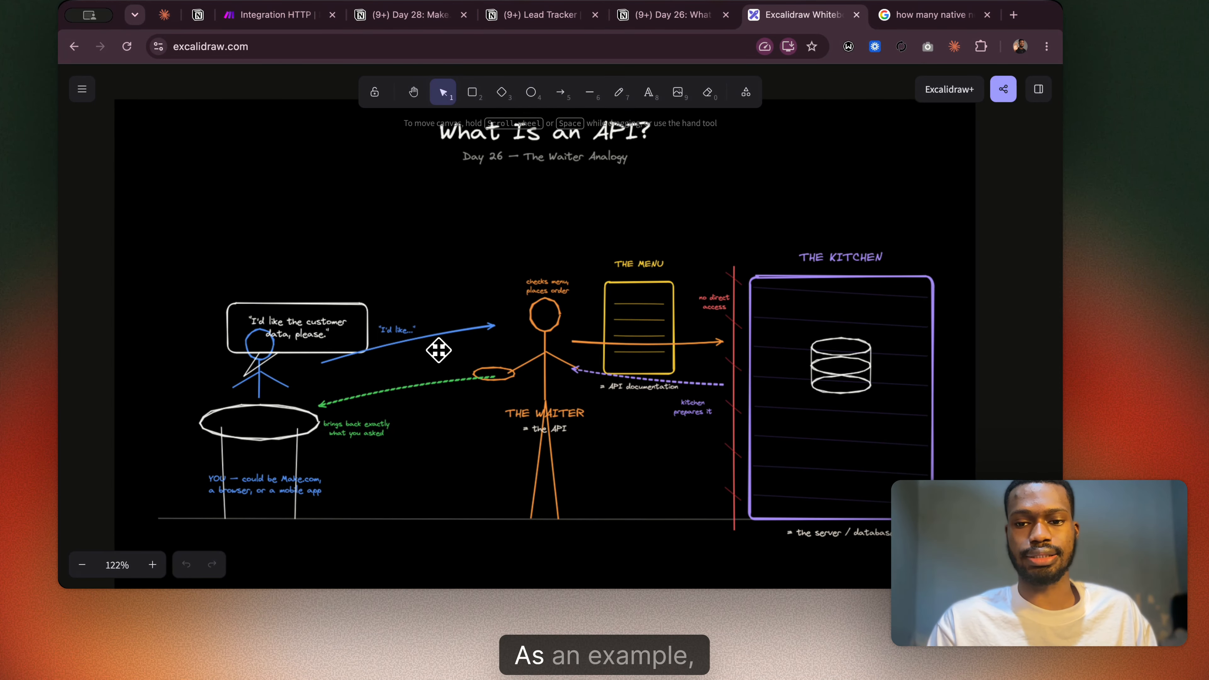
pyautogui.hscroll(2, 438, 350)
pyautogui.scroll(1, 438, 350)
pyautogui.hscroll(-1, 438, 350)
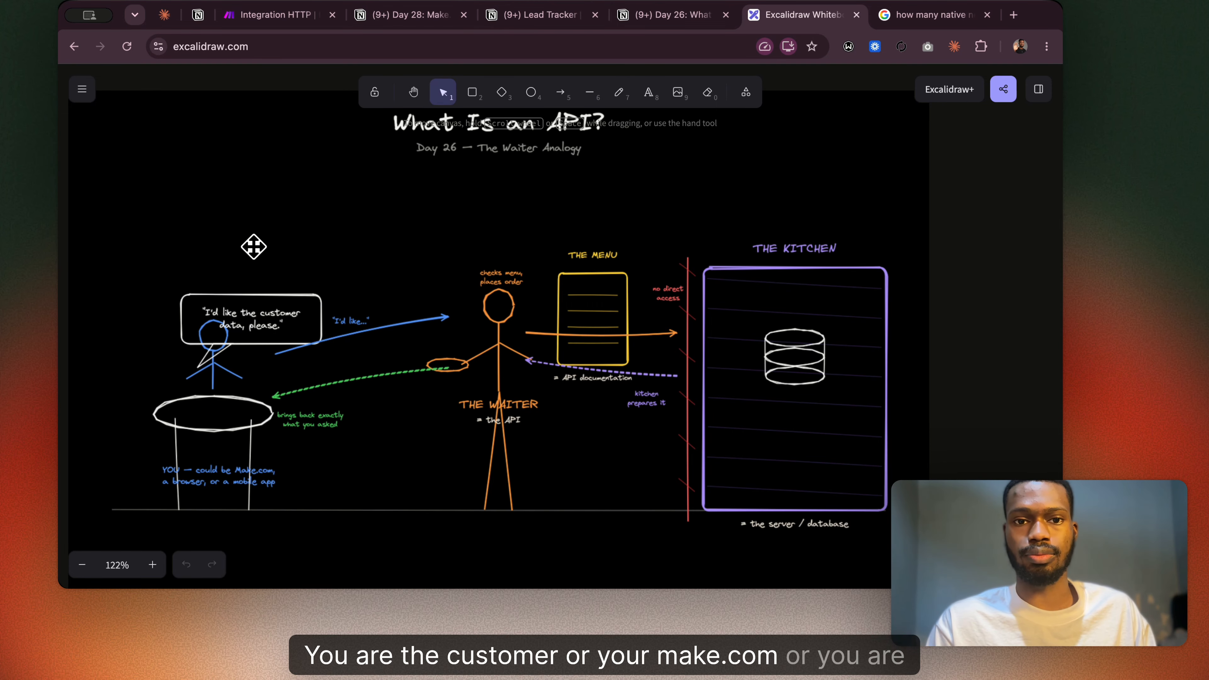
# Check the Day 28 page in Notion against the Excalidraw diagram, examining the waiter, menu and kitchen (server / database) parts.
pyautogui.click(413, 18)
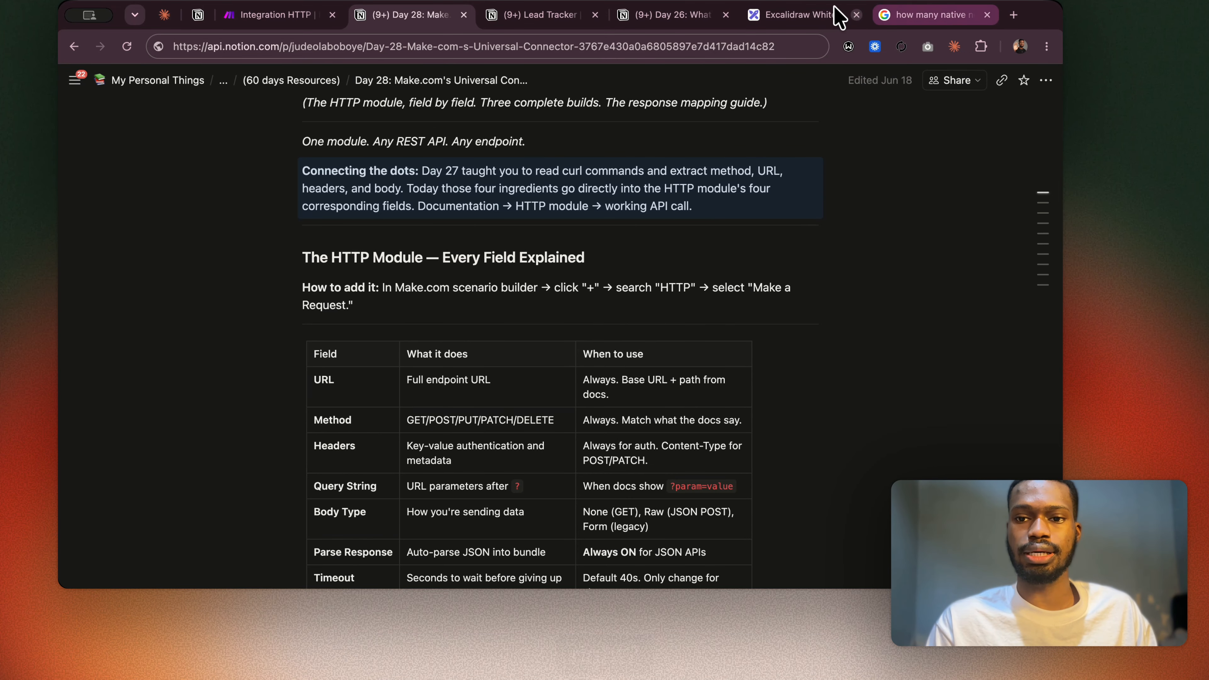
pyautogui.click(781, 16)
pyautogui.scroll(-2, 253, 314)
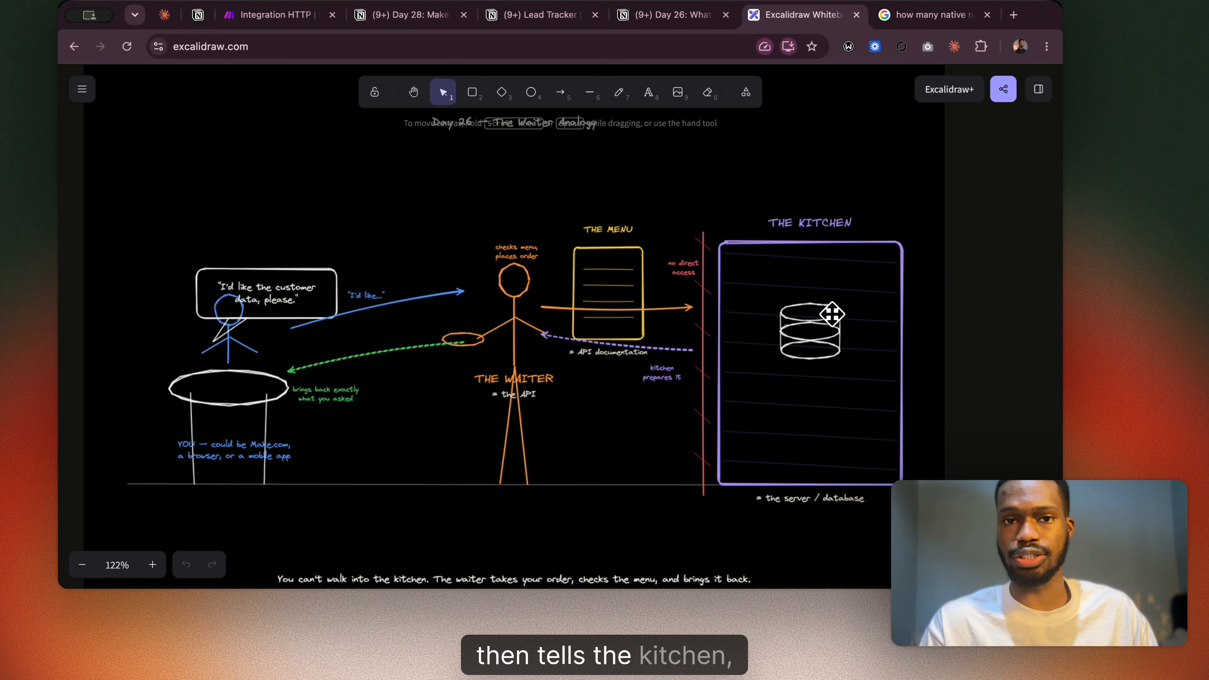
pyautogui.hscroll(5, 832, 314)
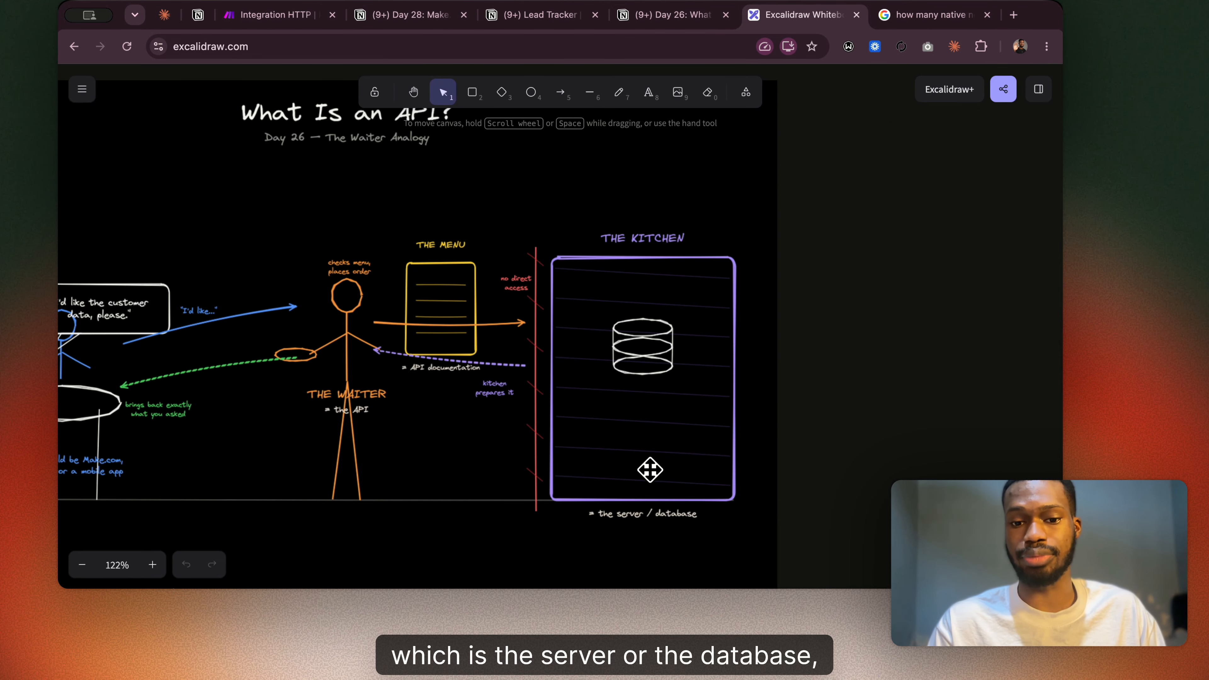
pyautogui.hscroll(-5, 664, 456)
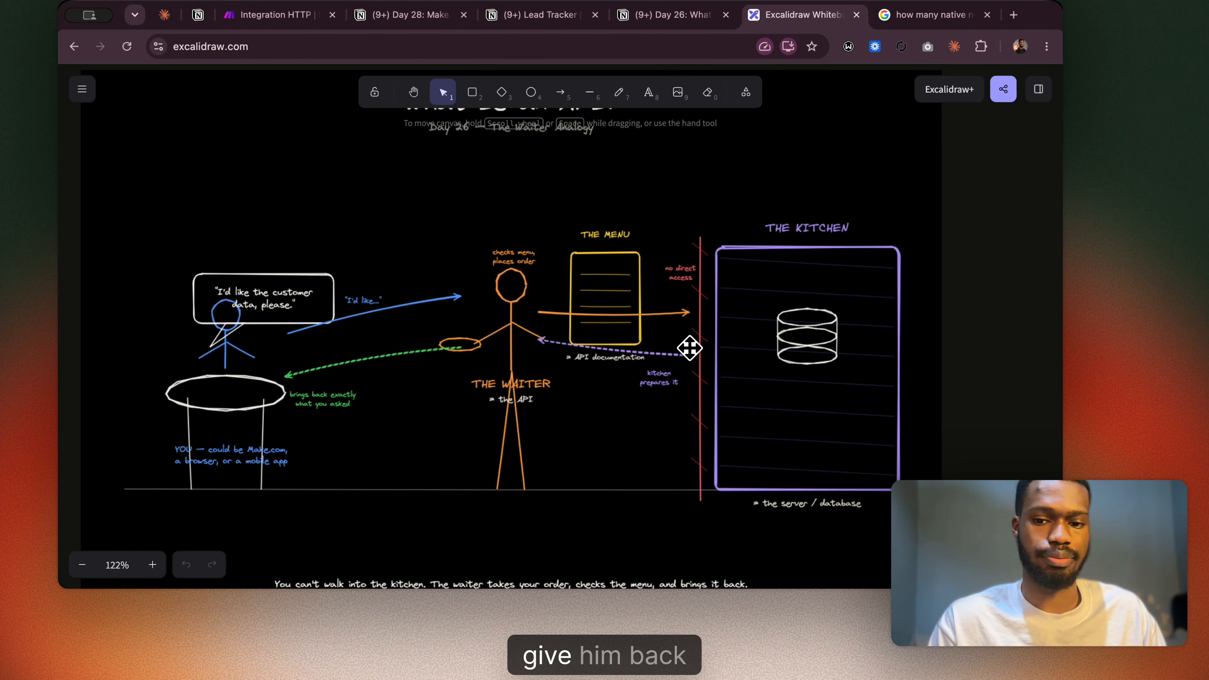
# View the Day 28 page's Share and Publish to web options in Notion, and return to the Excalidraw waiter diagram.
pyautogui.click(422, 16)
pyautogui.click(630, 246)
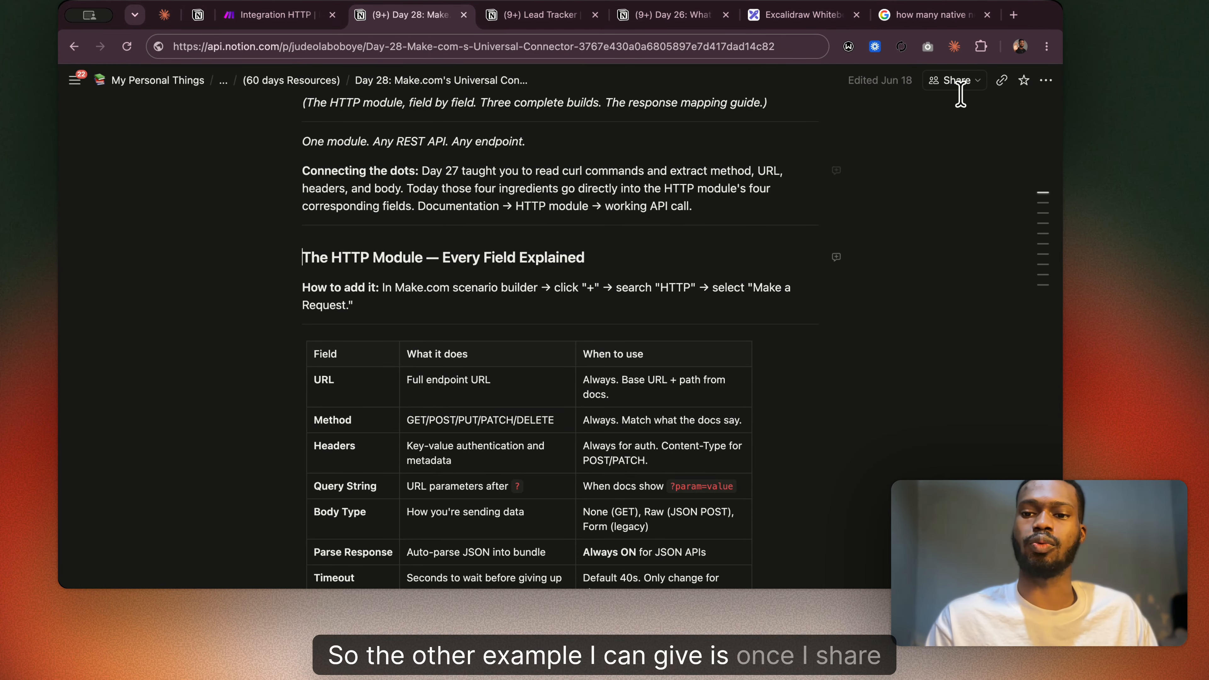
pyautogui.click(951, 80)
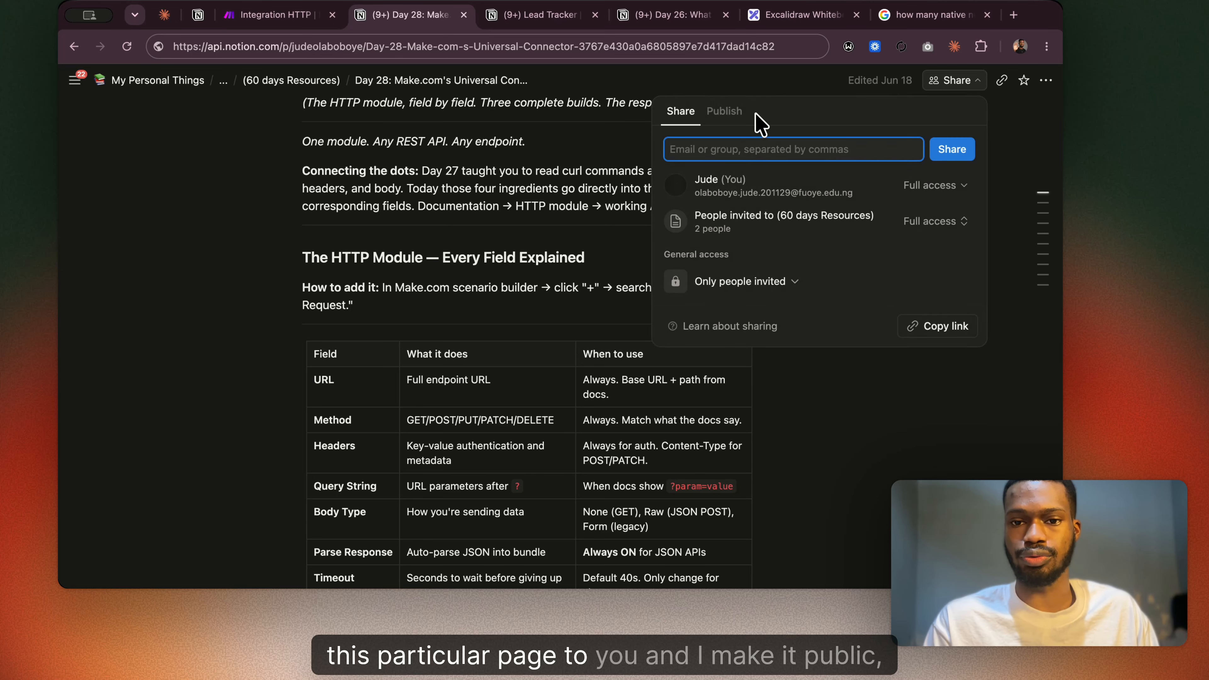
pyautogui.click(728, 114)
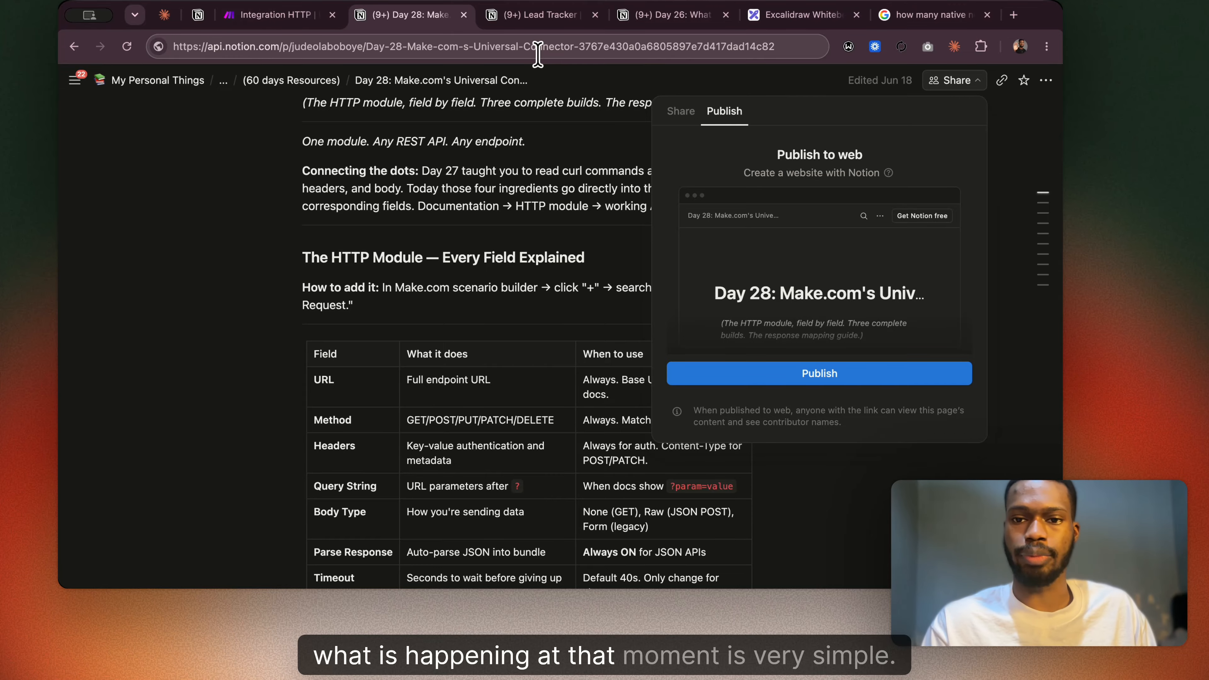
pyautogui.click(787, 15)
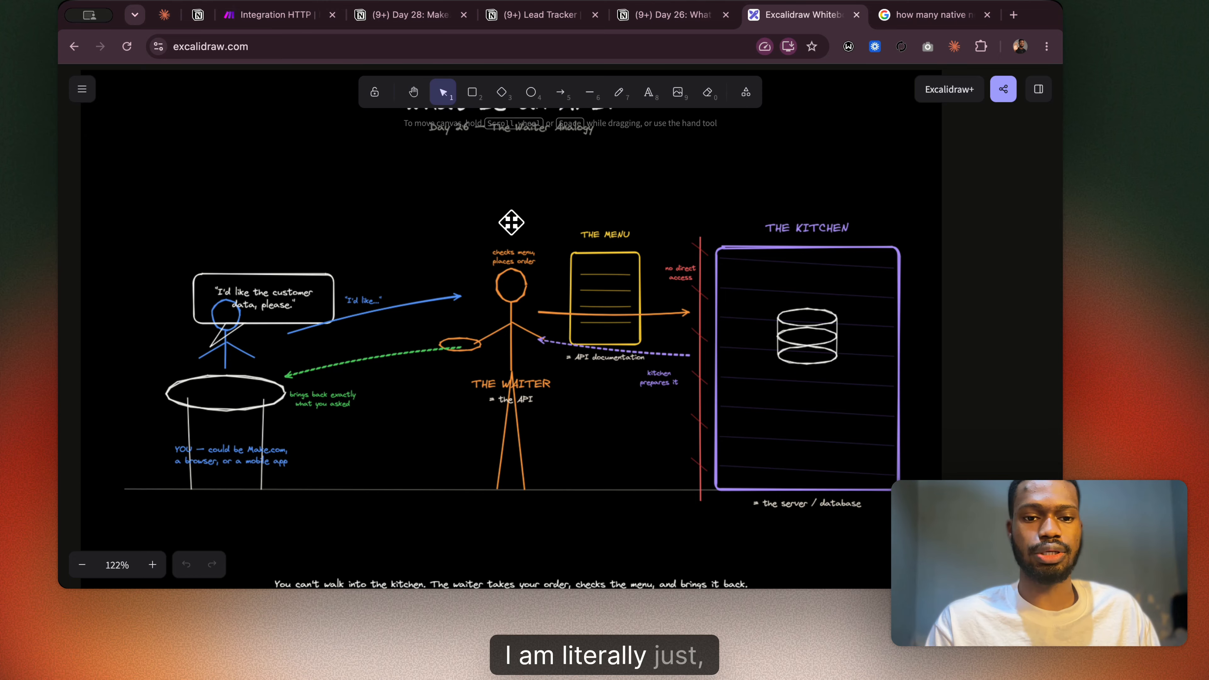
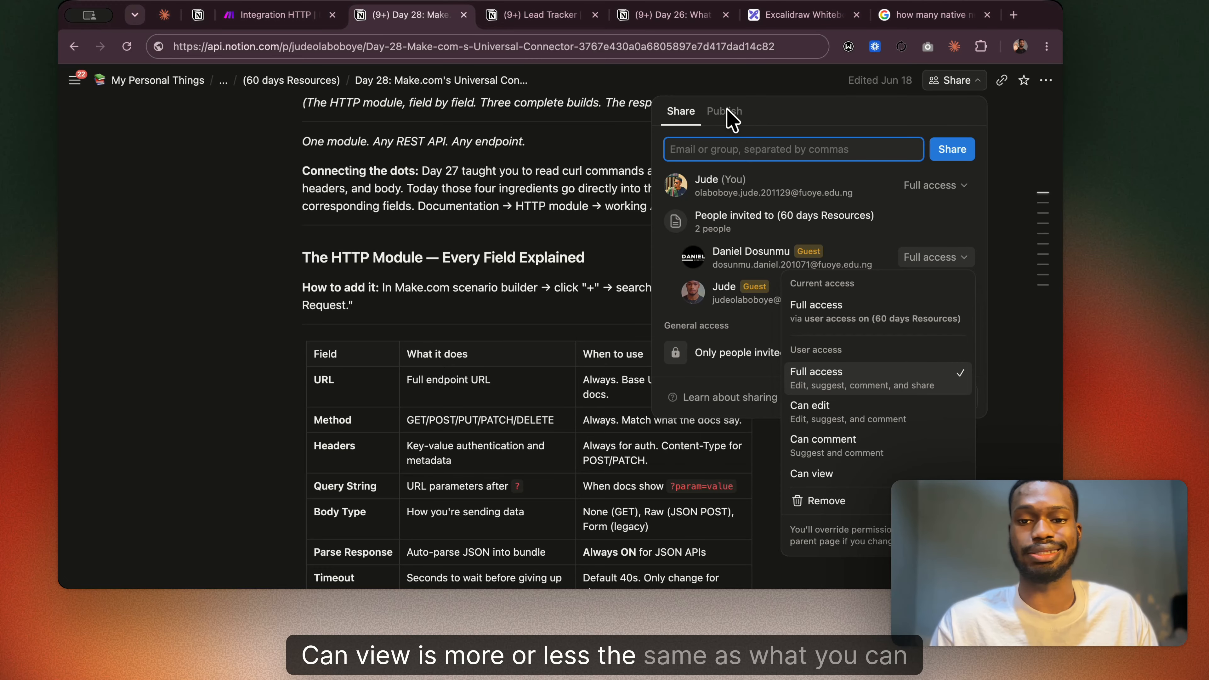
# Publish the Day 28 page to the web in Notion, and return to it after revisiting the Excalidraw waiter diagram.
pyautogui.click(723, 112)
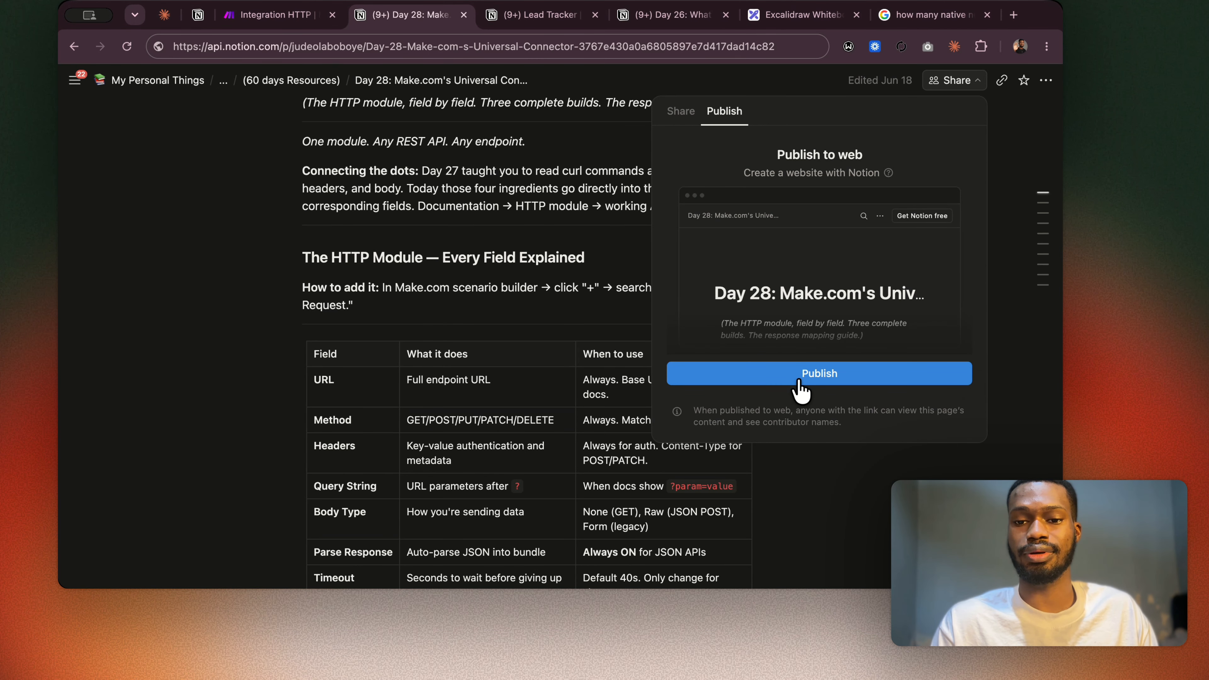
pyautogui.click(828, 379)
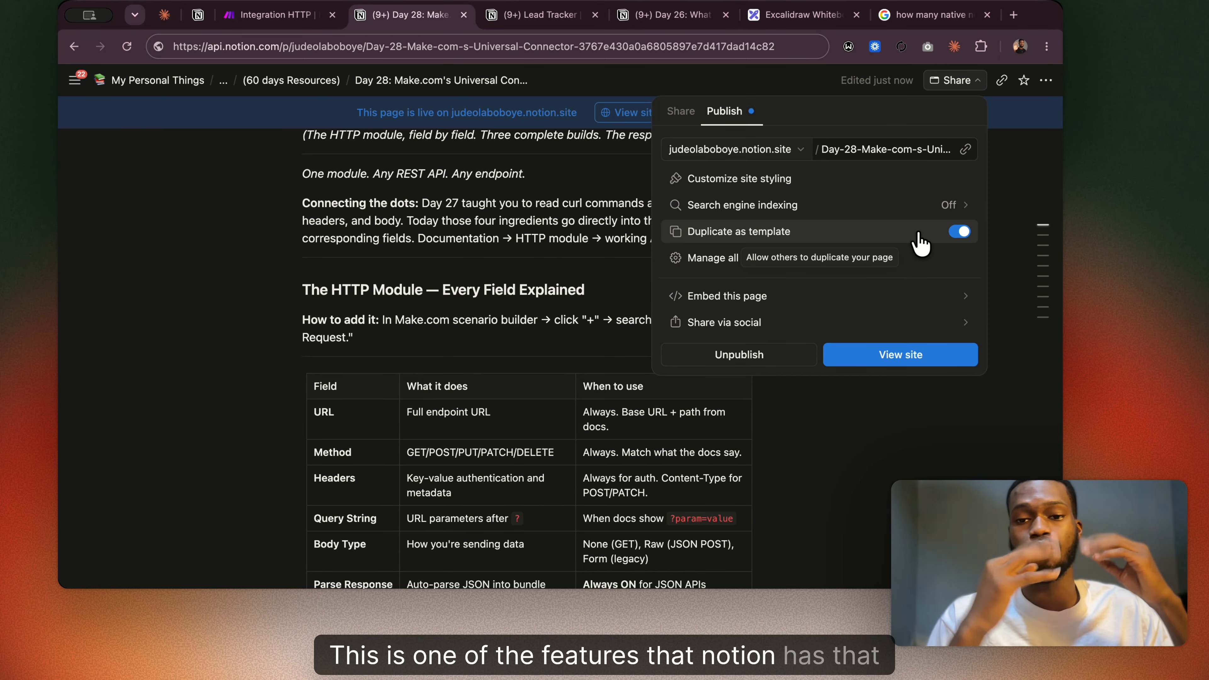
pyautogui.click(802, 14)
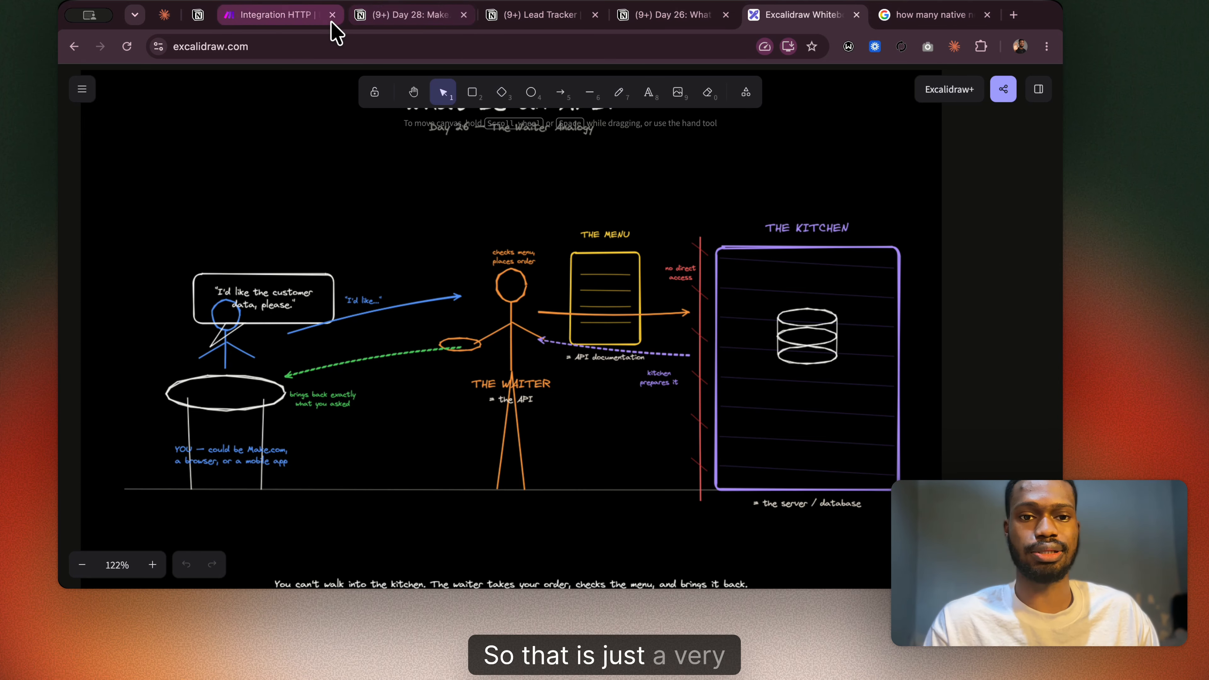
pyautogui.click(398, 17)
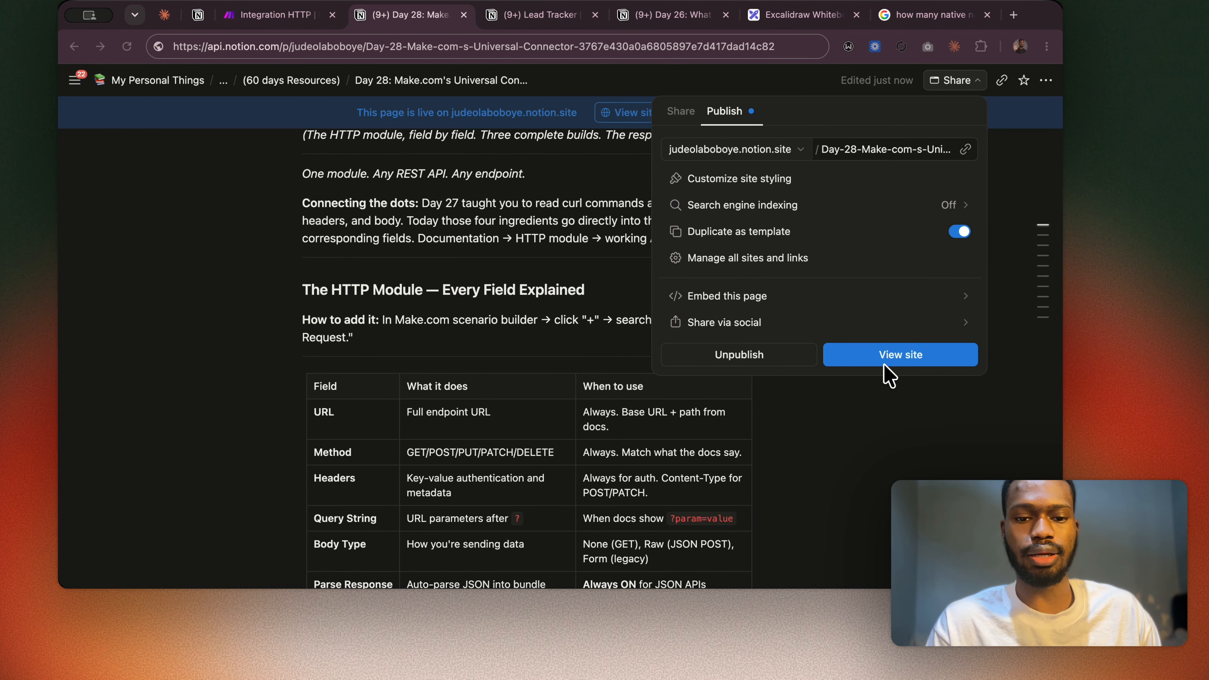
# Switch to the Integration HTTP scenario in Make and set the HTTP module's request method to POST.
pyautogui.click(297, 20)
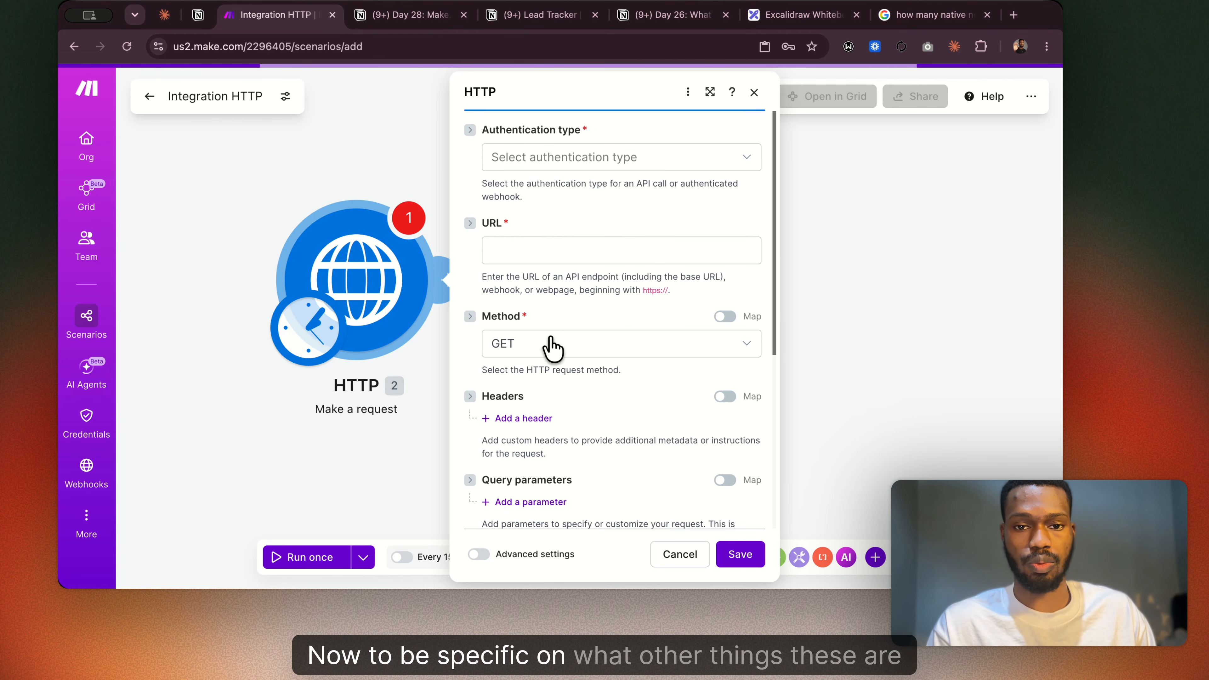
pyautogui.scroll(-5, 552, 342)
pyautogui.scroll(1, 548, 337)
pyautogui.scroll(3, 549, 337)
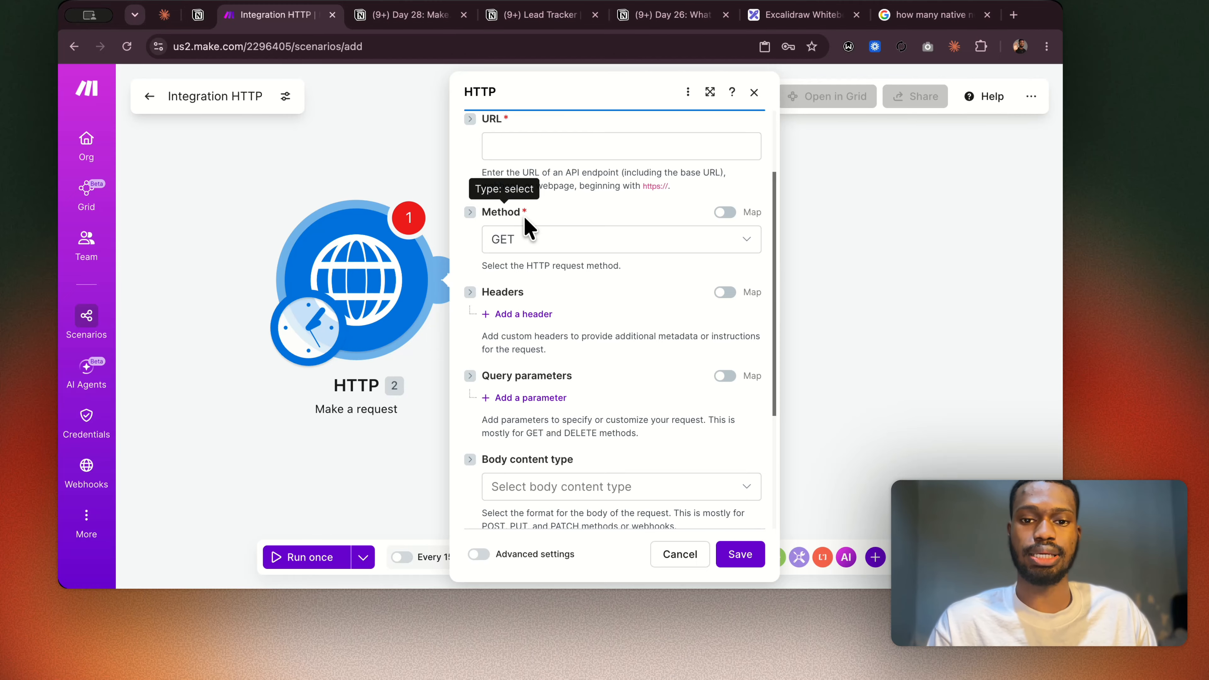
pyautogui.click(532, 240)
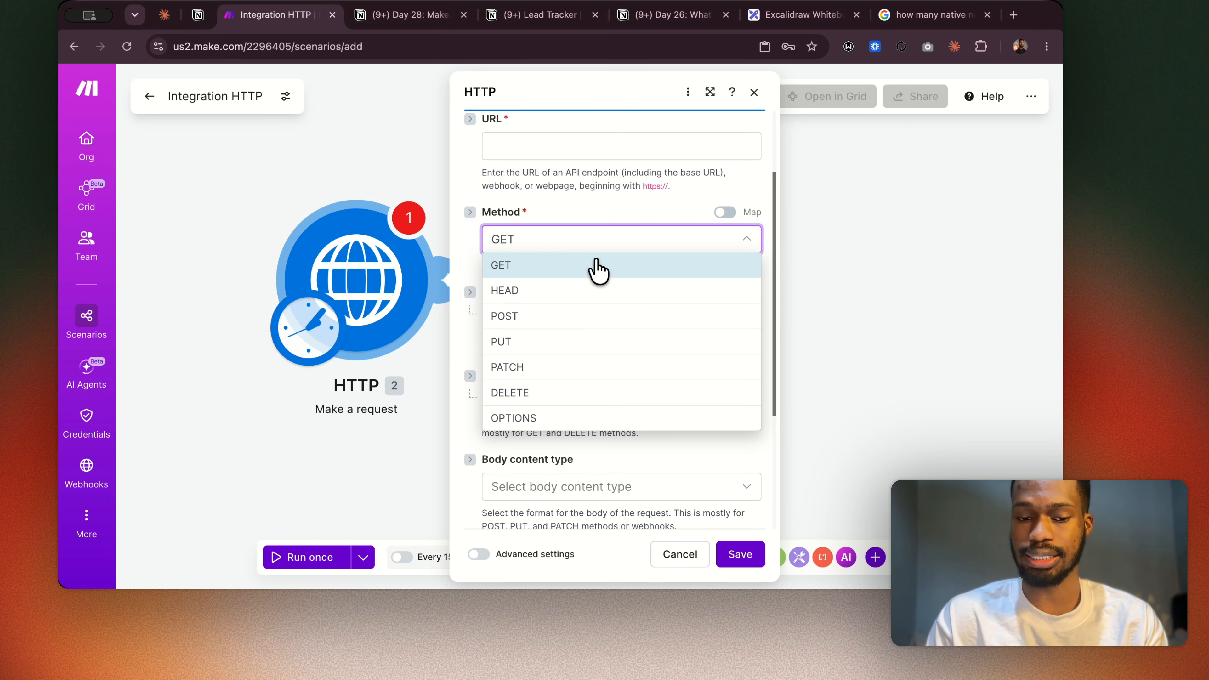
pyautogui.click(780, 17)
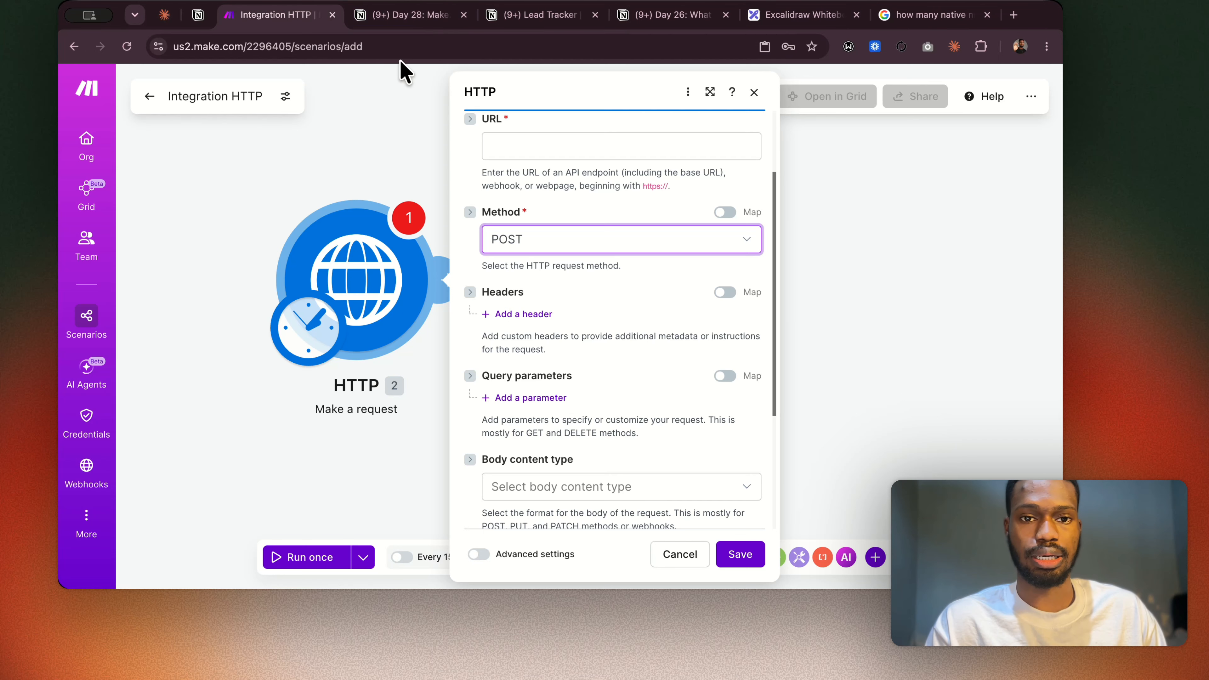
# Compare the Day 28 page in Notion with the Excalidraw waiter diagram and the HTTP scenario in Make, ending on the Day 28 page.
pyautogui.click(399, 15)
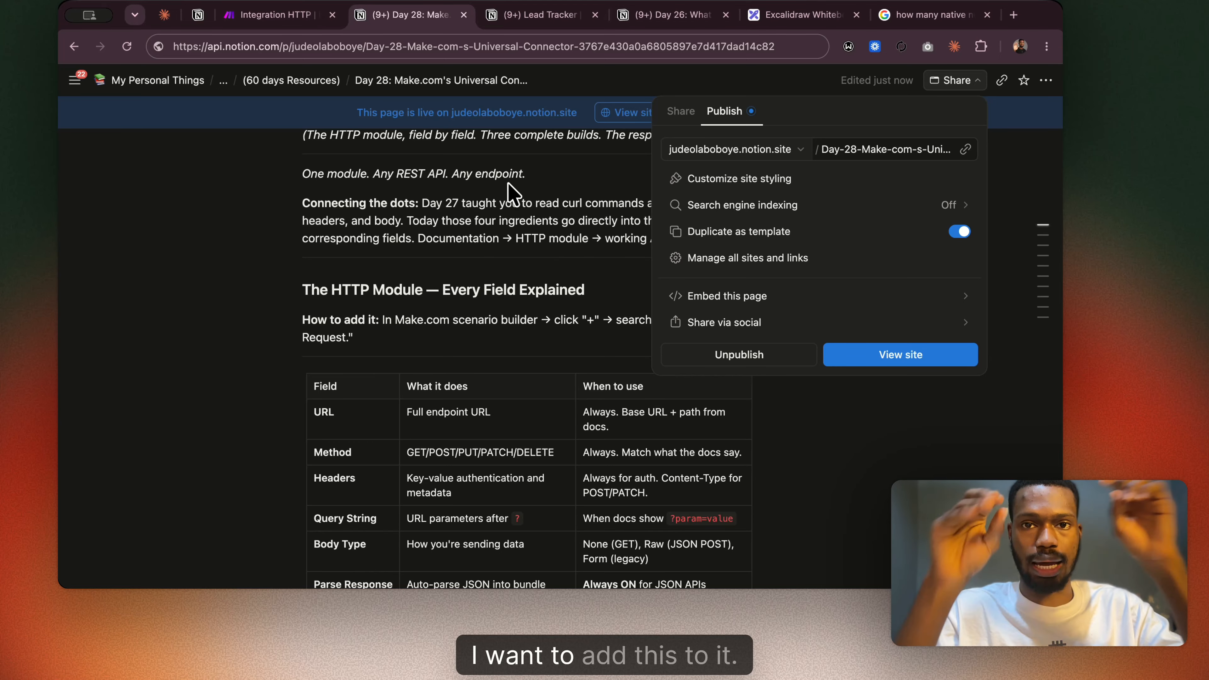
pyautogui.click(780, 26)
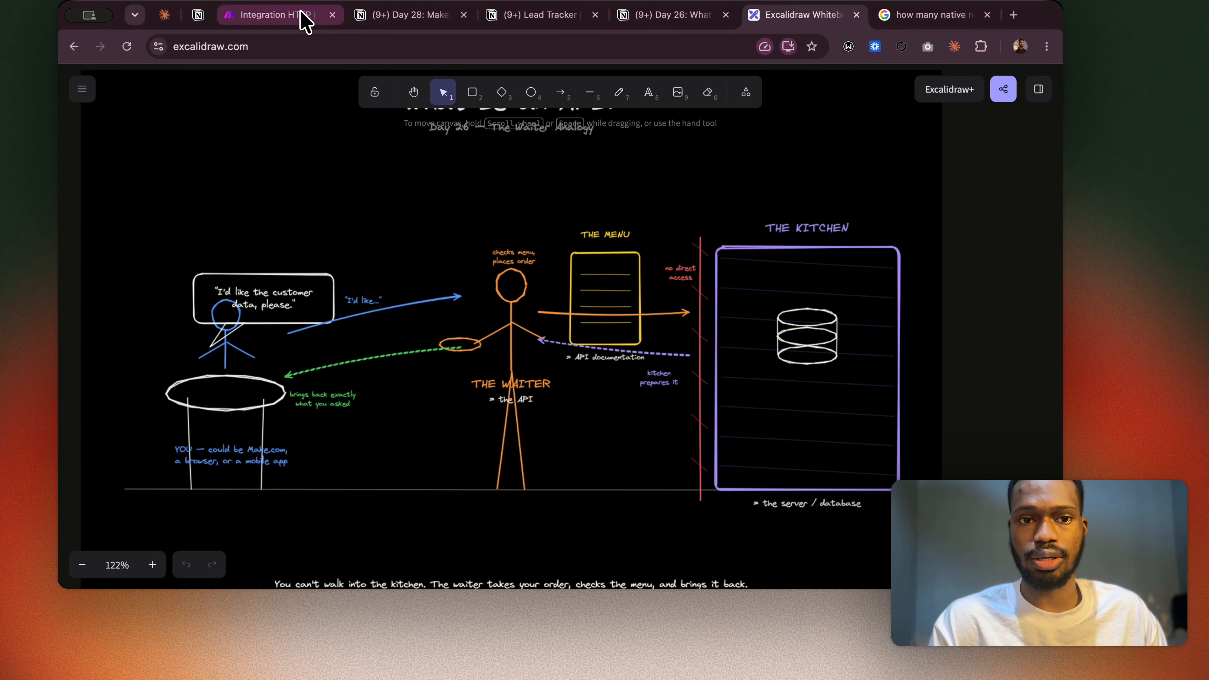
pyautogui.click(280, 16)
pyautogui.click(409, 15)
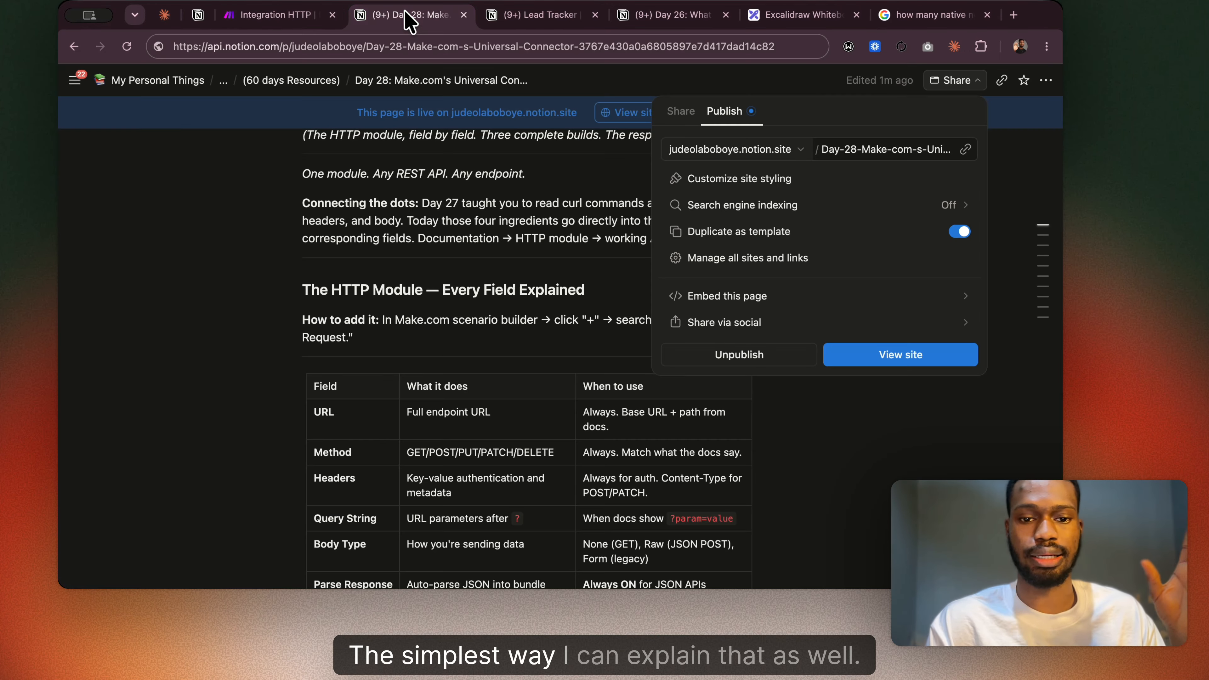
# Close the publish options and read the Day 28 page's HTTP field table, comparing it with the HTTP module in Make.
pyautogui.click(586, 459)
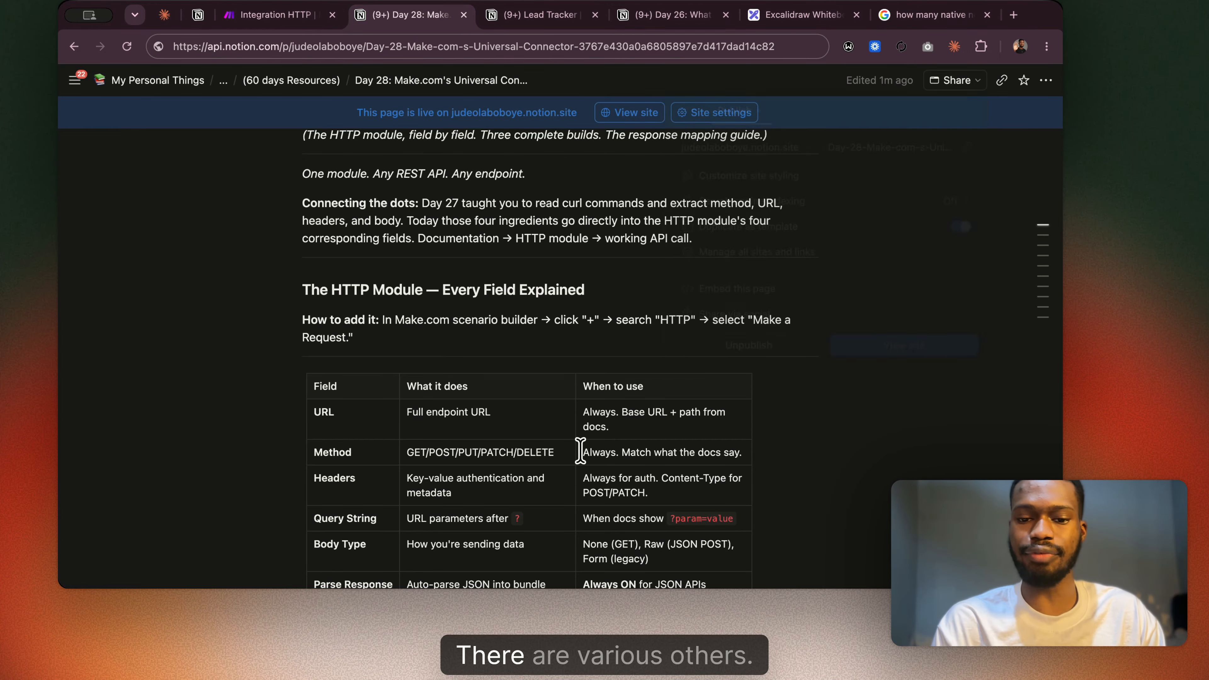
pyautogui.scroll(-2, 580, 450)
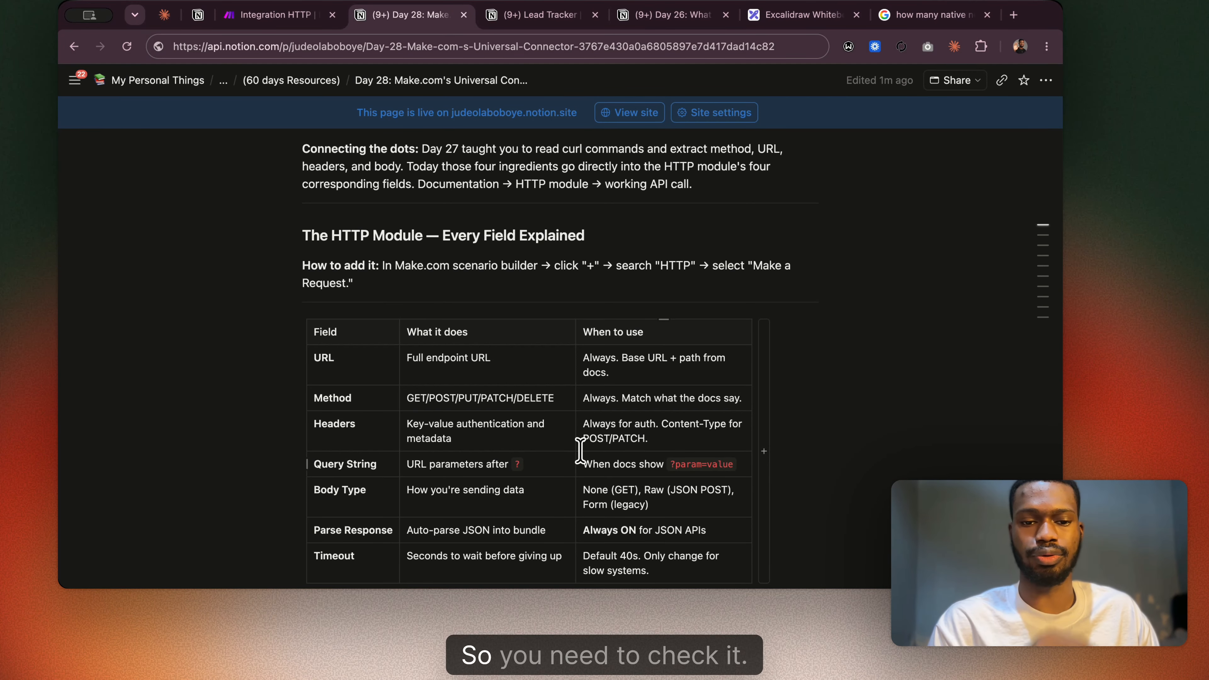
pyautogui.scroll(-4, 580, 450)
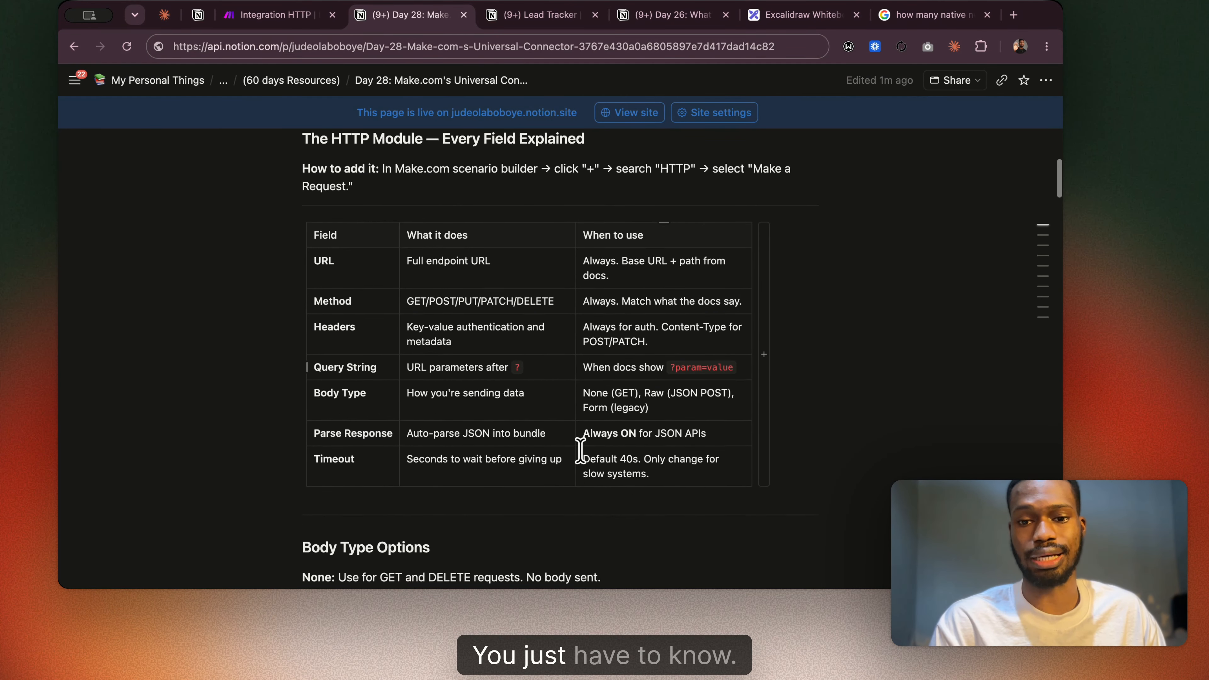
pyautogui.scroll(-1, 581, 450)
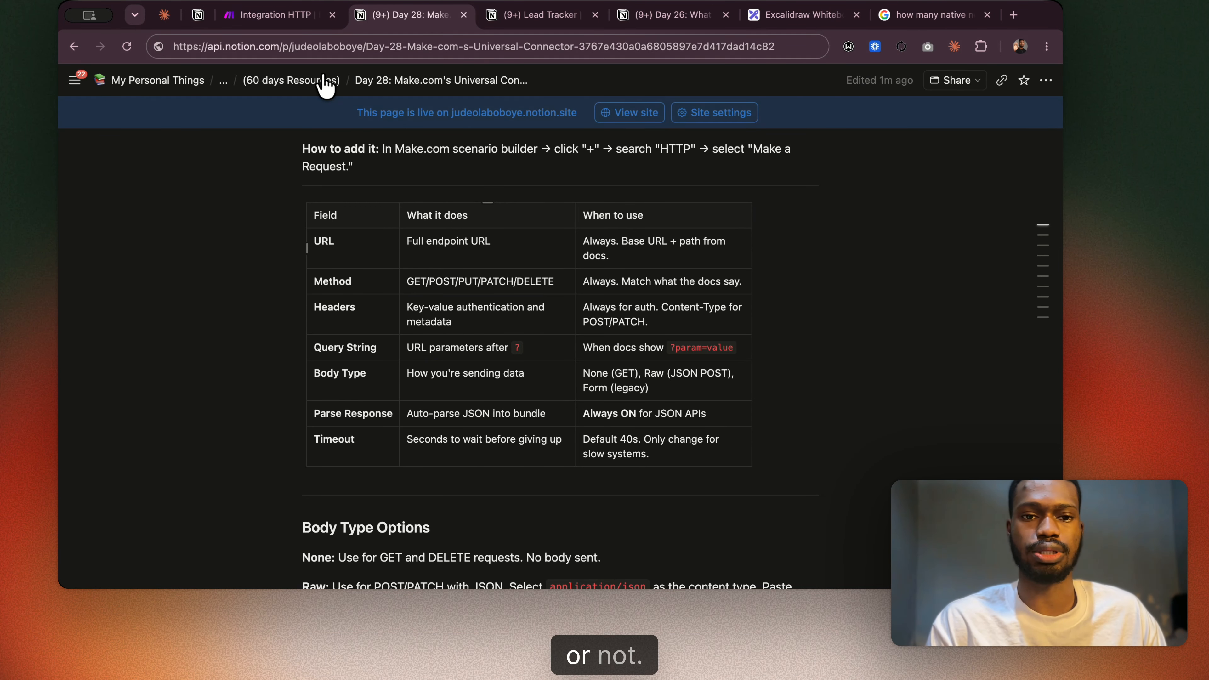
pyautogui.click(286, 15)
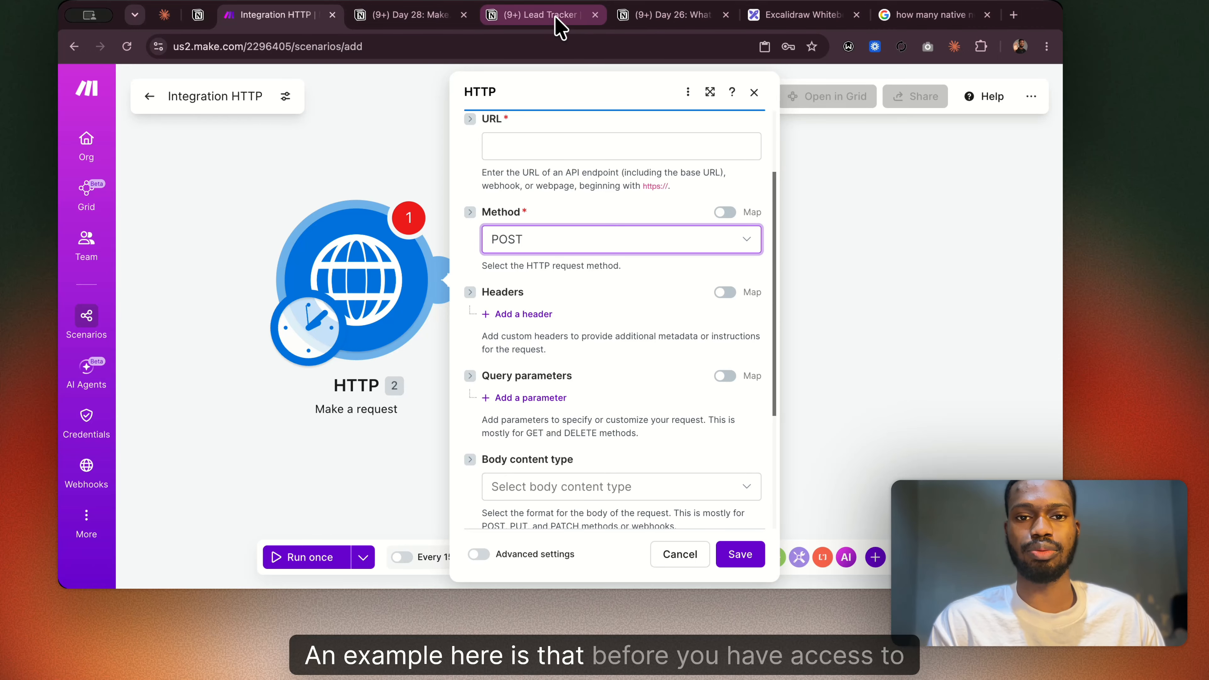
pyautogui.click(421, 15)
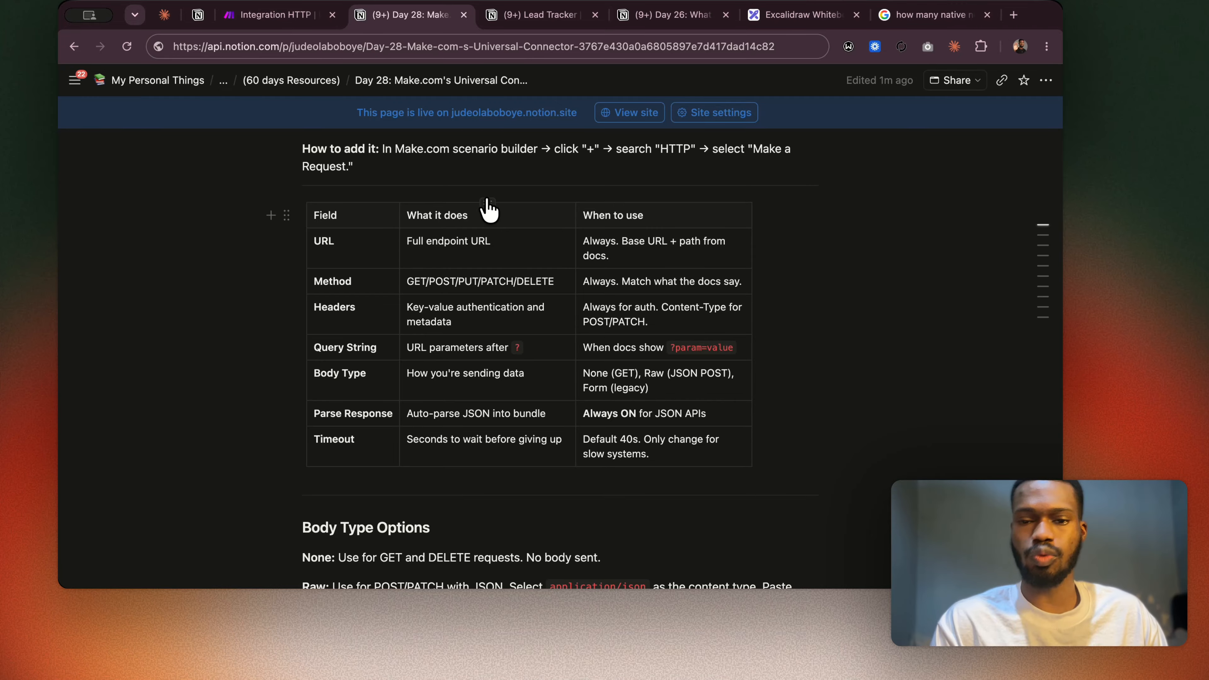
# Open notion.com/my-integrations in a new browser tab to reach the list of Notion connections.
pyautogui.click(1015, 17)
pyautogui.write('noti')
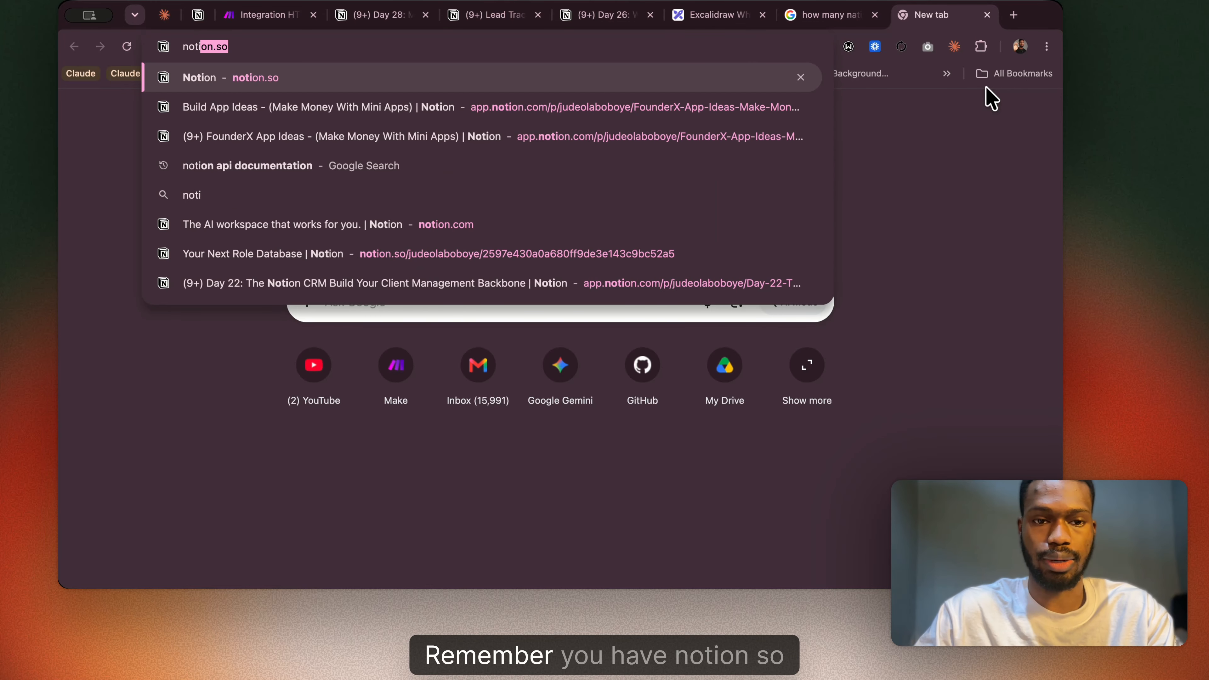
pyautogui.write('on.s')
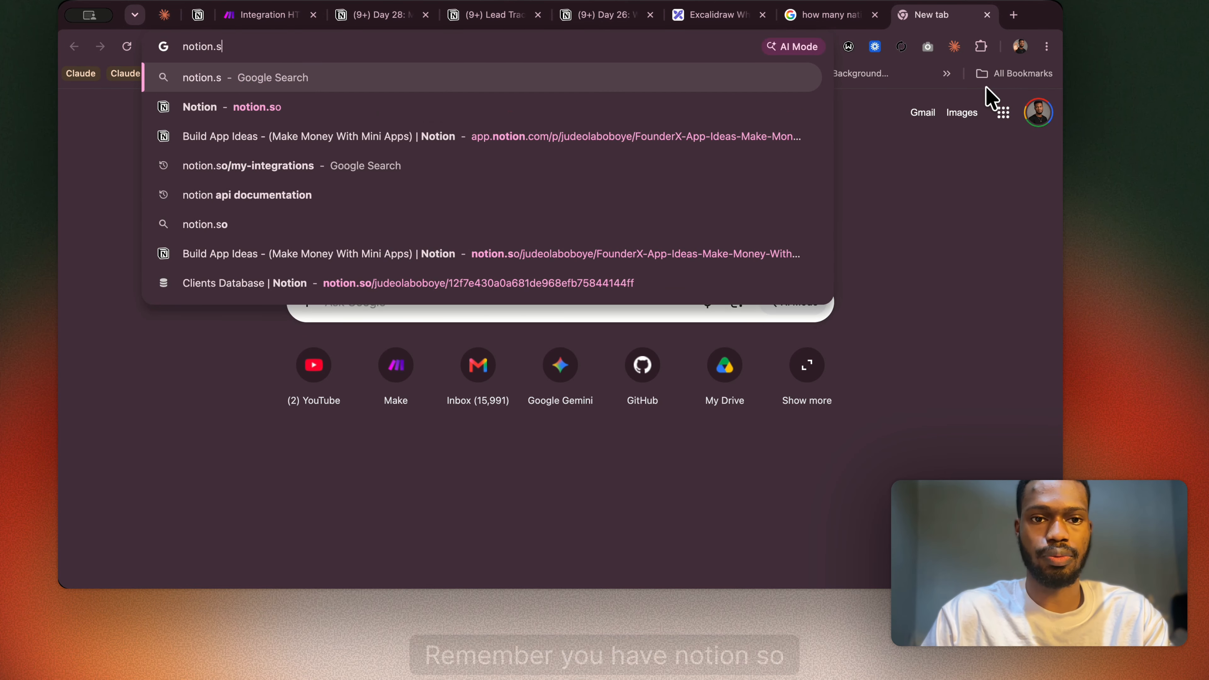
pyautogui.press('BackSpace')
pyautogui.write('c')
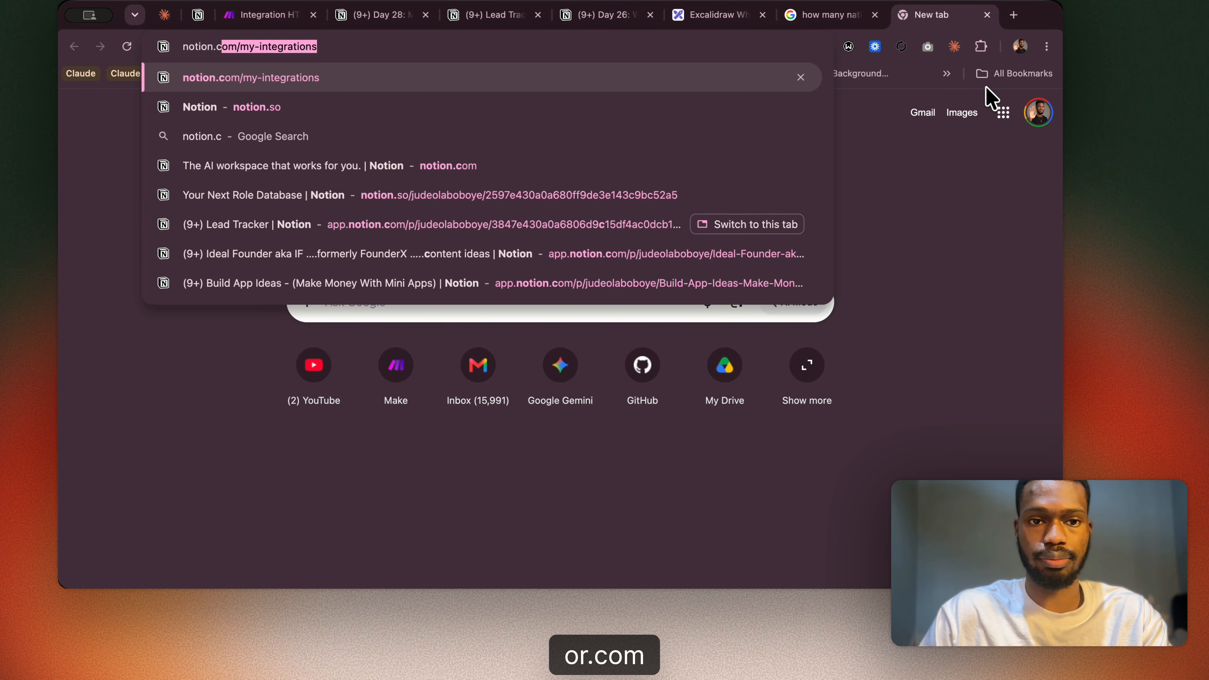
pyautogui.write('om/')
pyautogui.press('Right')
pyautogui.press('Return')
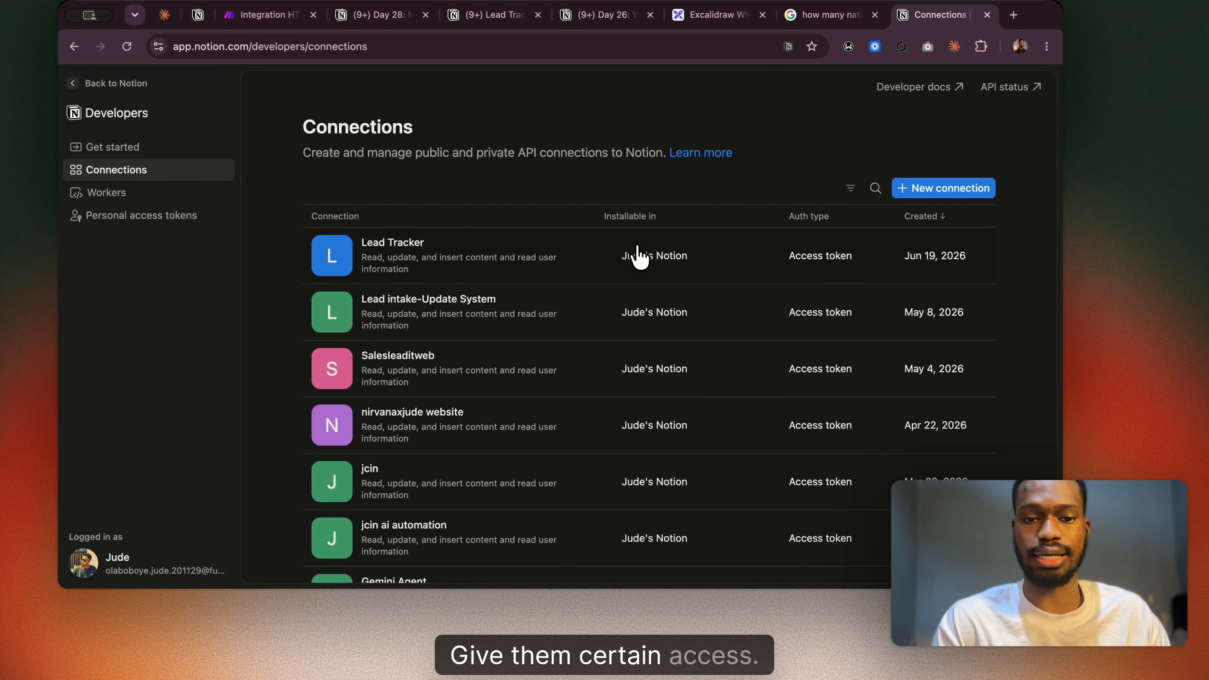
# Open the Lead Tracker connection and examine its integration token section, capabilities and content access.
pyautogui.click(413, 247)
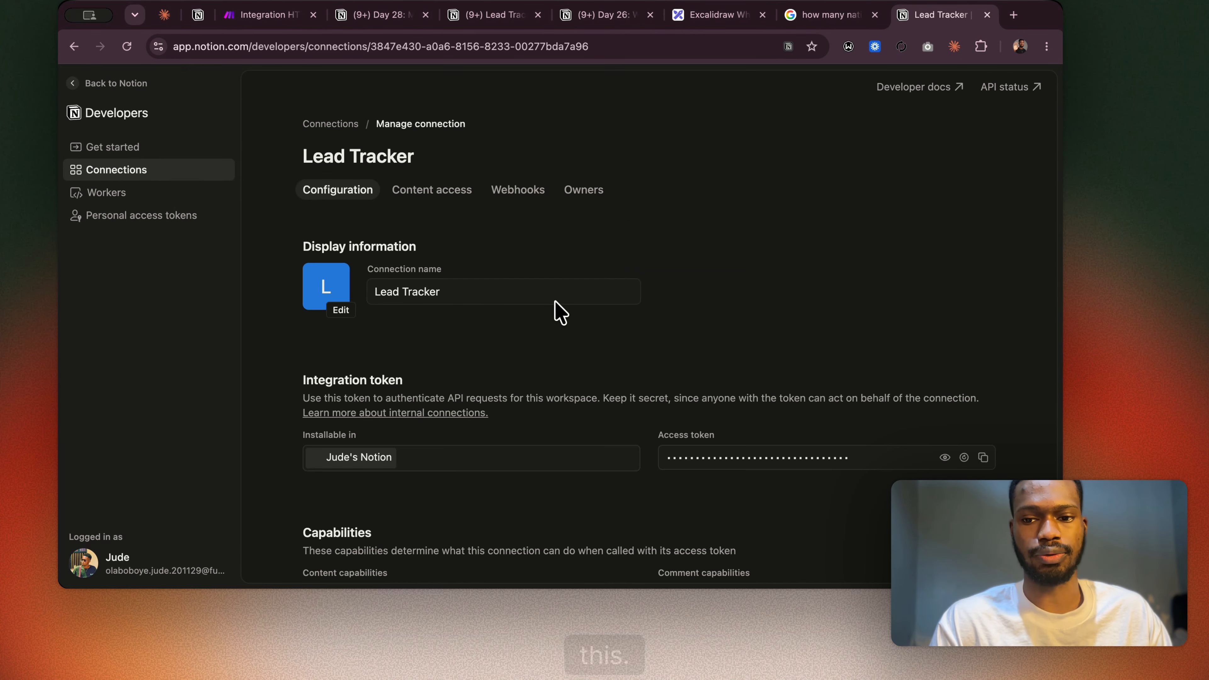
pyautogui.scroll(-5, 507, 333)
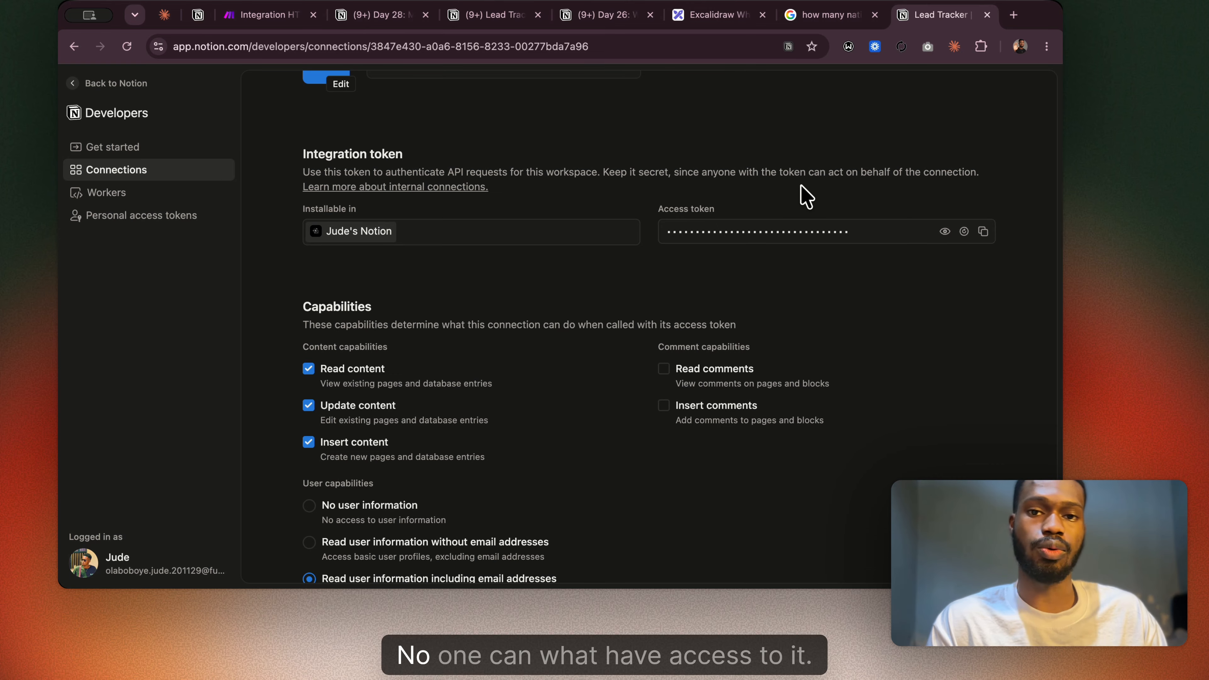
pyautogui.scroll(5, 798, 194)
pyautogui.scroll(-5, 453, 192)
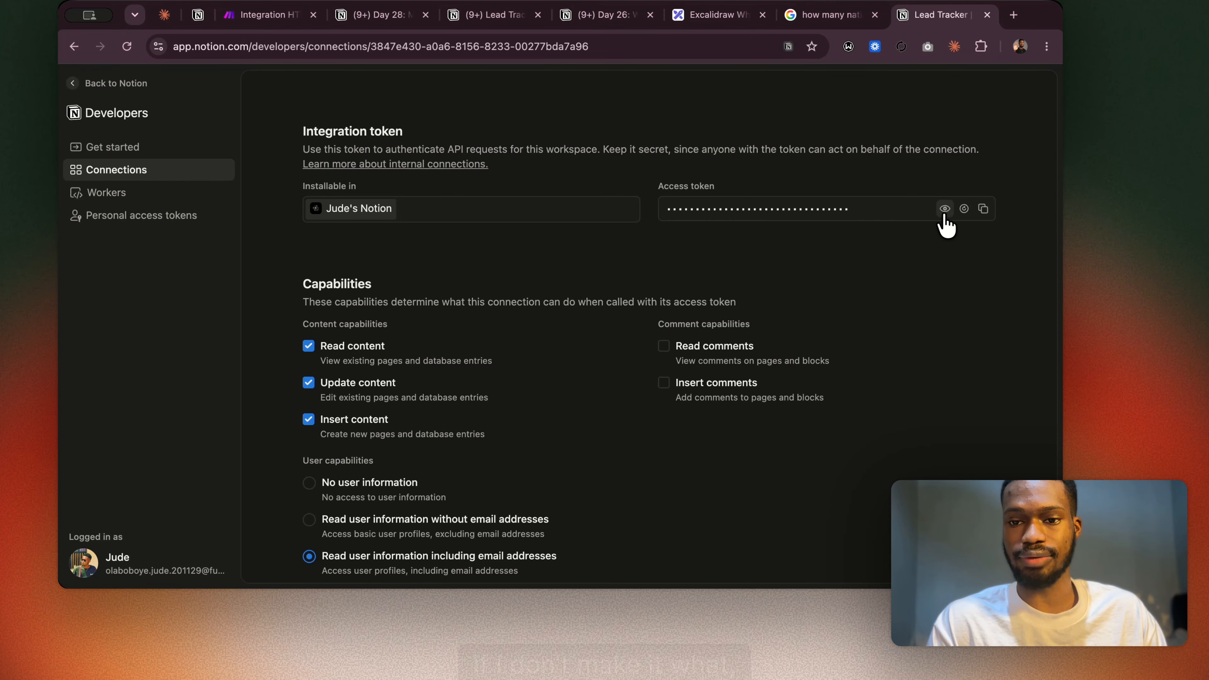
pyautogui.scroll(5, 669, 205)
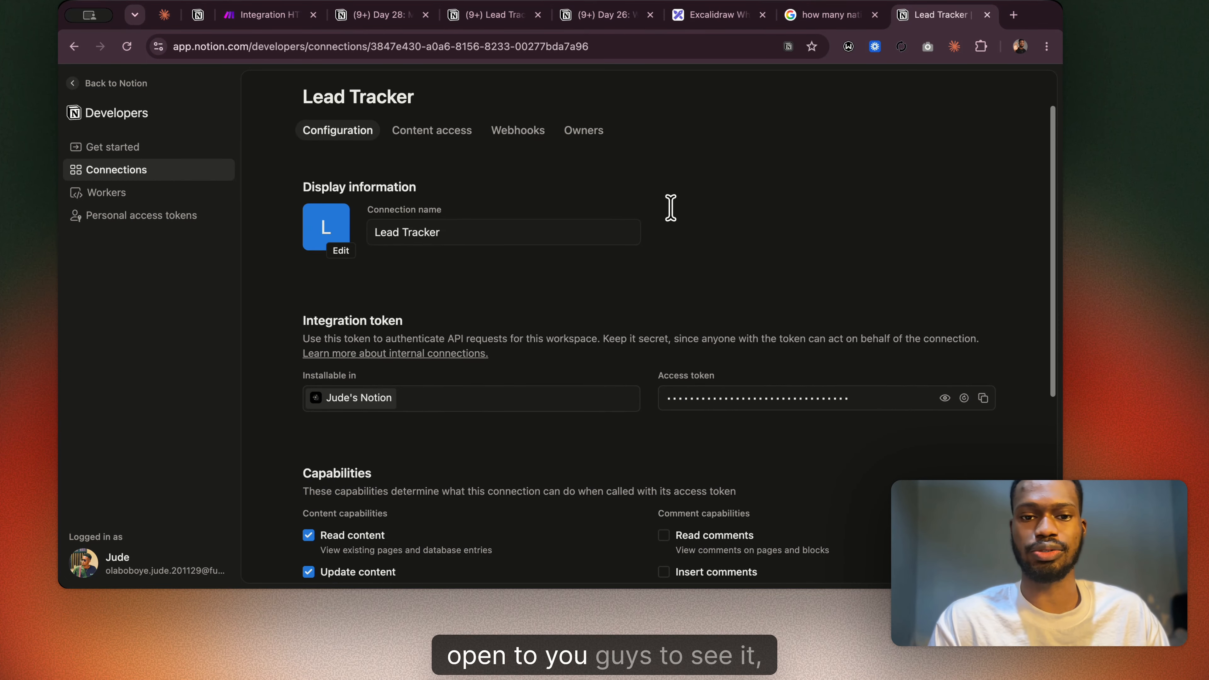
pyautogui.click(442, 194)
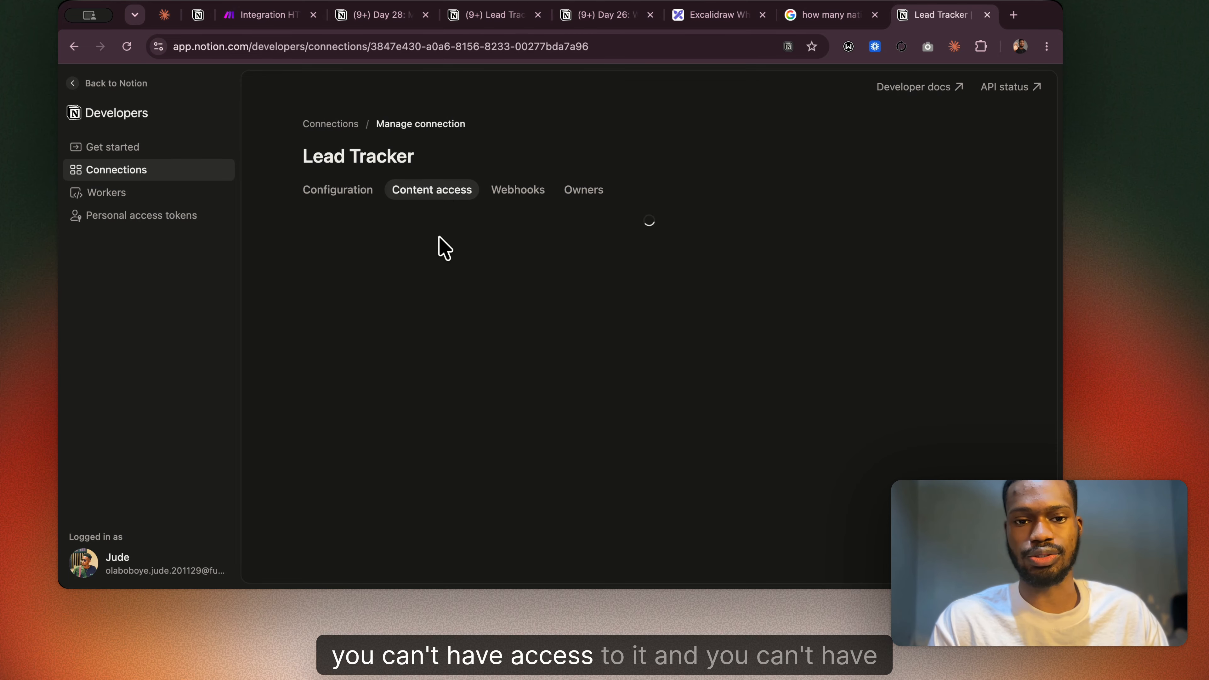
# Return to the Day 28 page, view the Connections entry among its page actions, and close the actions.
pyautogui.click(389, 25)
pyautogui.click(1045, 80)
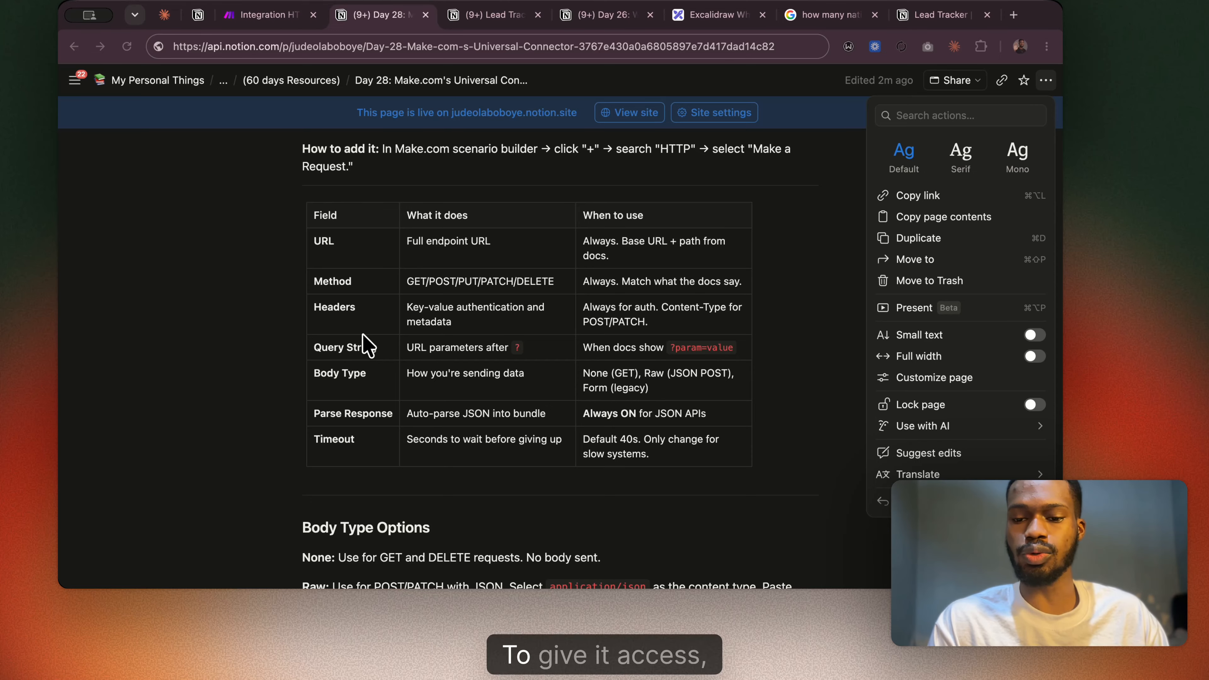
pyautogui.scroll(-3, 1023, 431)
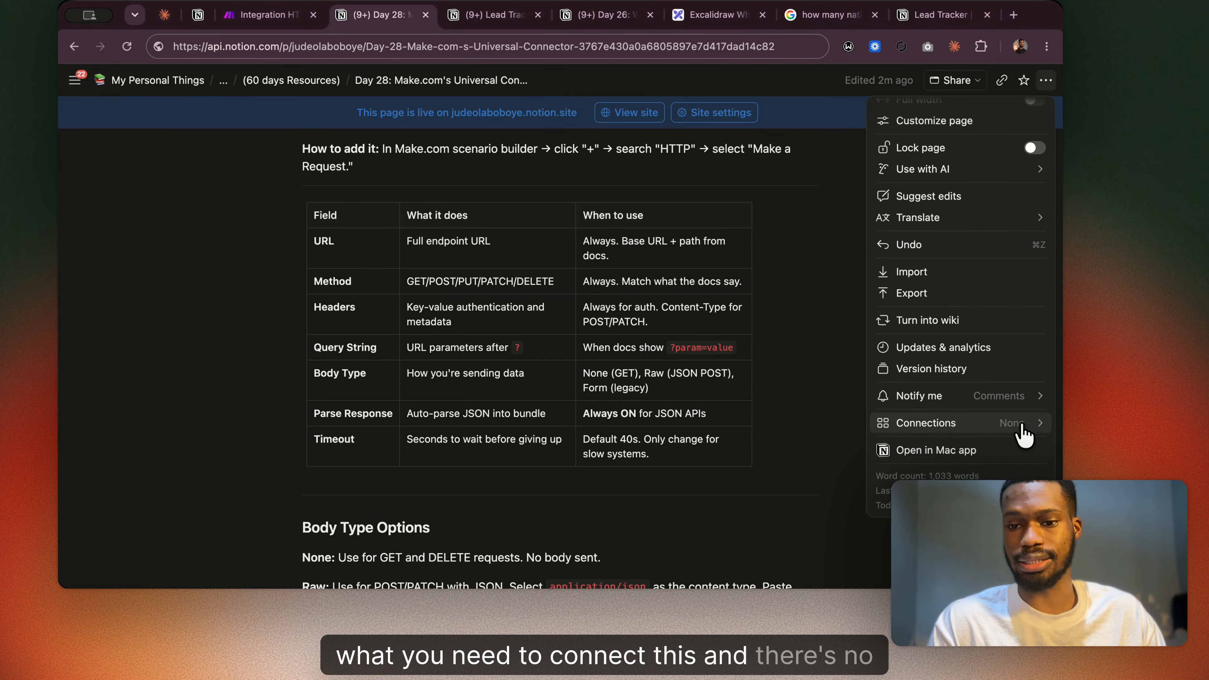
pyautogui.moveTo(1023, 431)
pyautogui.click(777, 246)
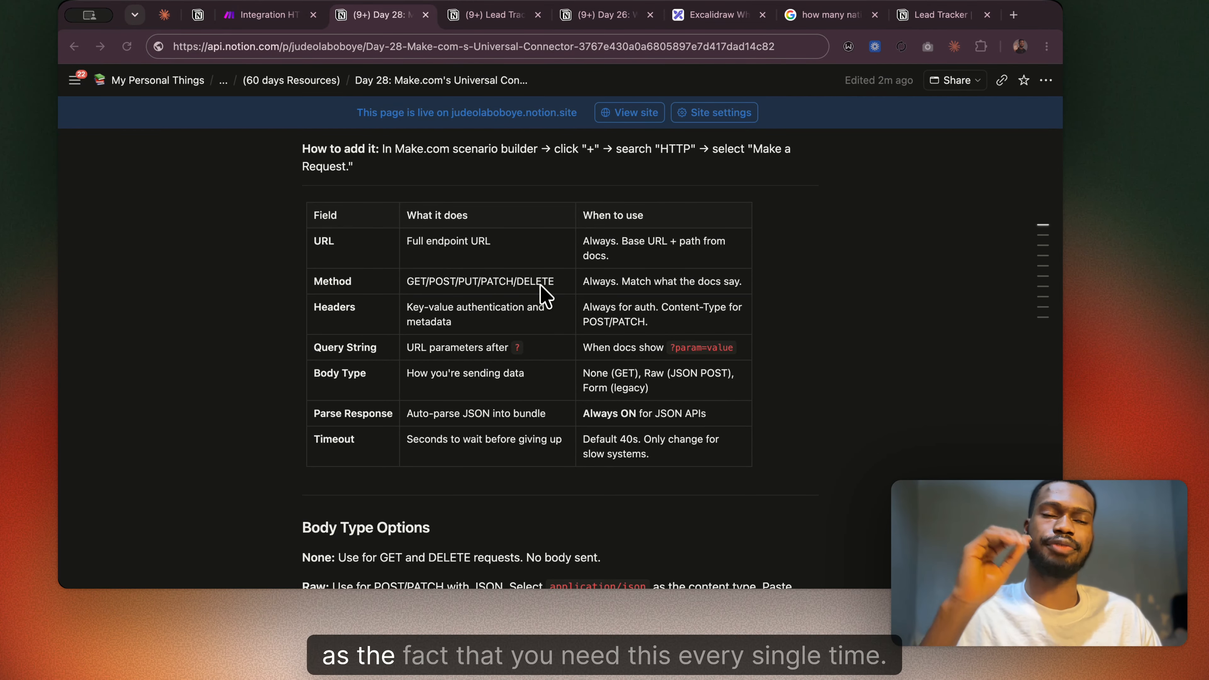
# Switch to the Make scenario, add an empty header to the HTTP module to view its Name and Value fields, and remove it.
pyautogui.click(261, 15)
pyautogui.scroll(2, 554, 226)
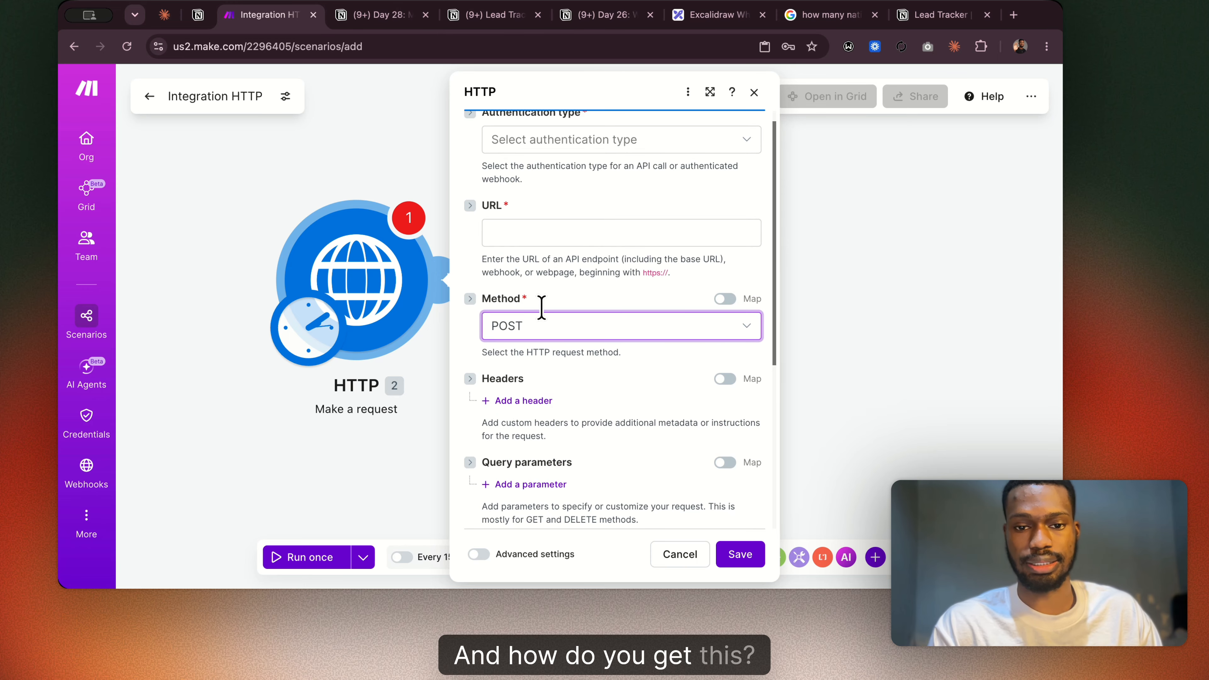
pyautogui.click(531, 401)
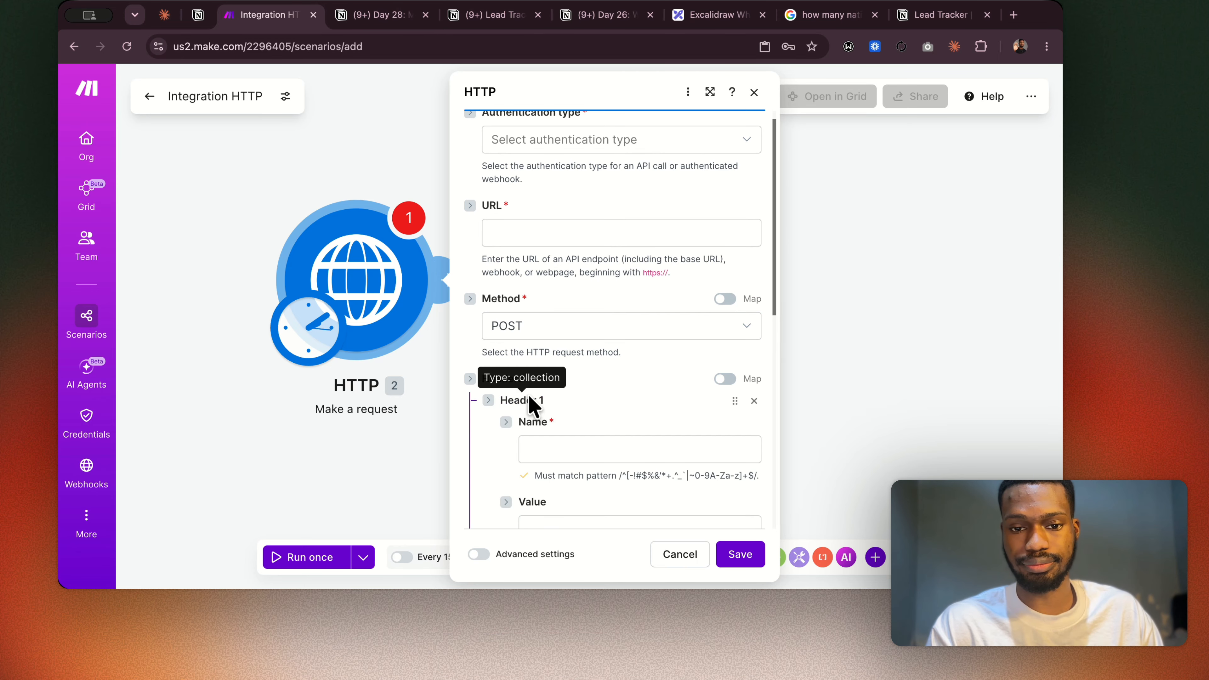
pyautogui.scroll(-3, 552, 424)
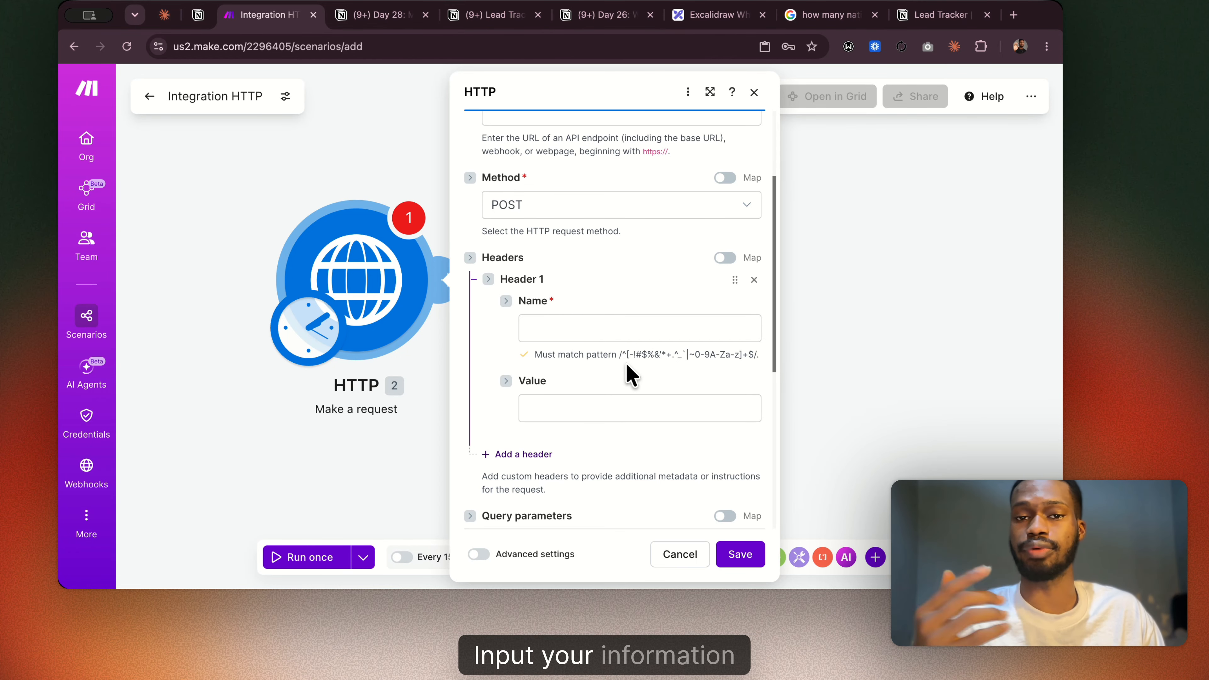
pyautogui.scroll(3, 629, 372)
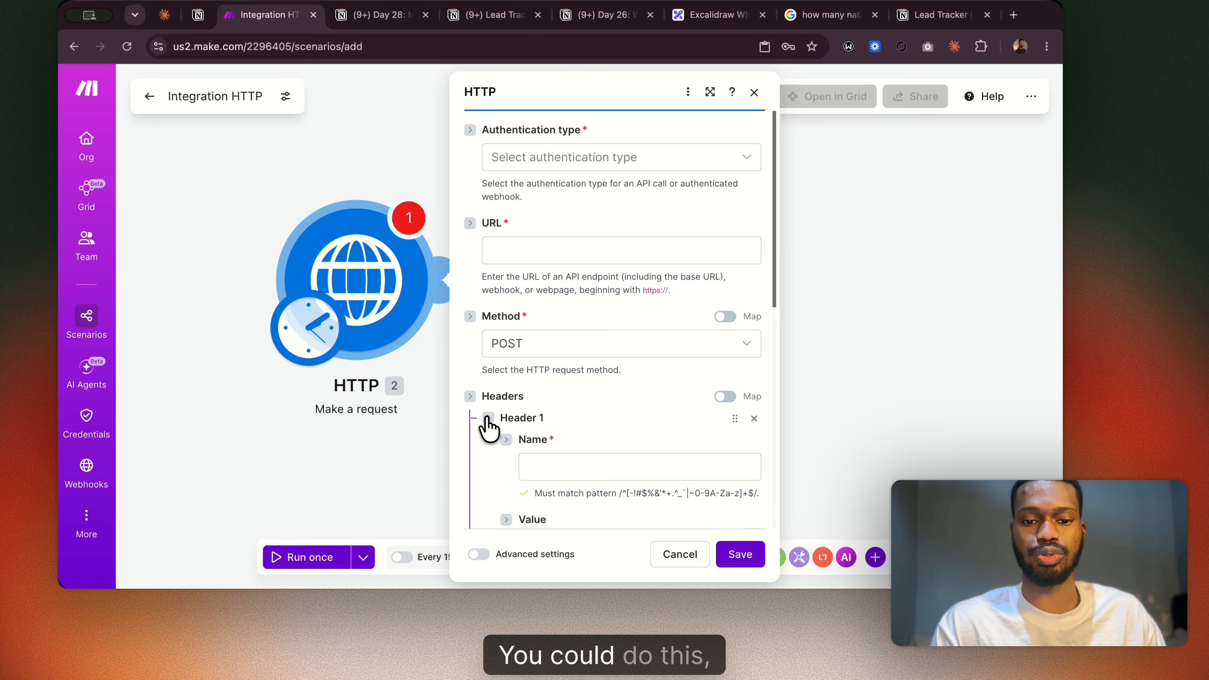
pyautogui.click(754, 418)
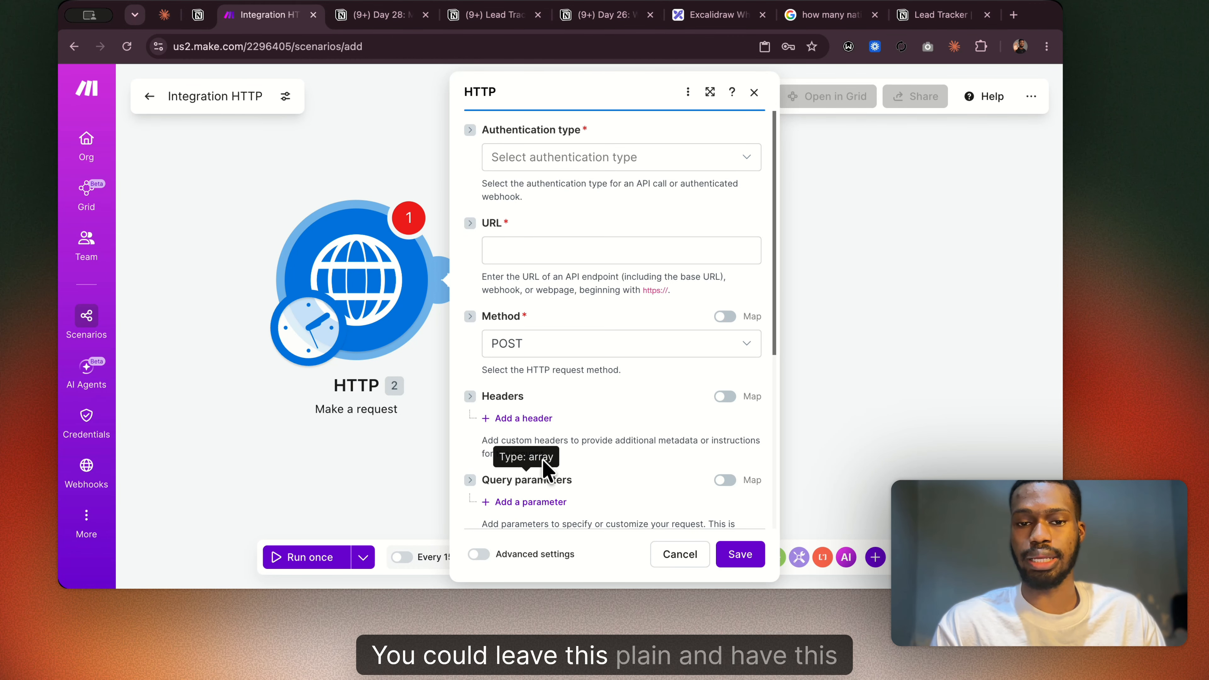
# Set the HTTP module's authentication type to API key and start a new keychain, going to its Key field.
pyautogui.click(574, 167)
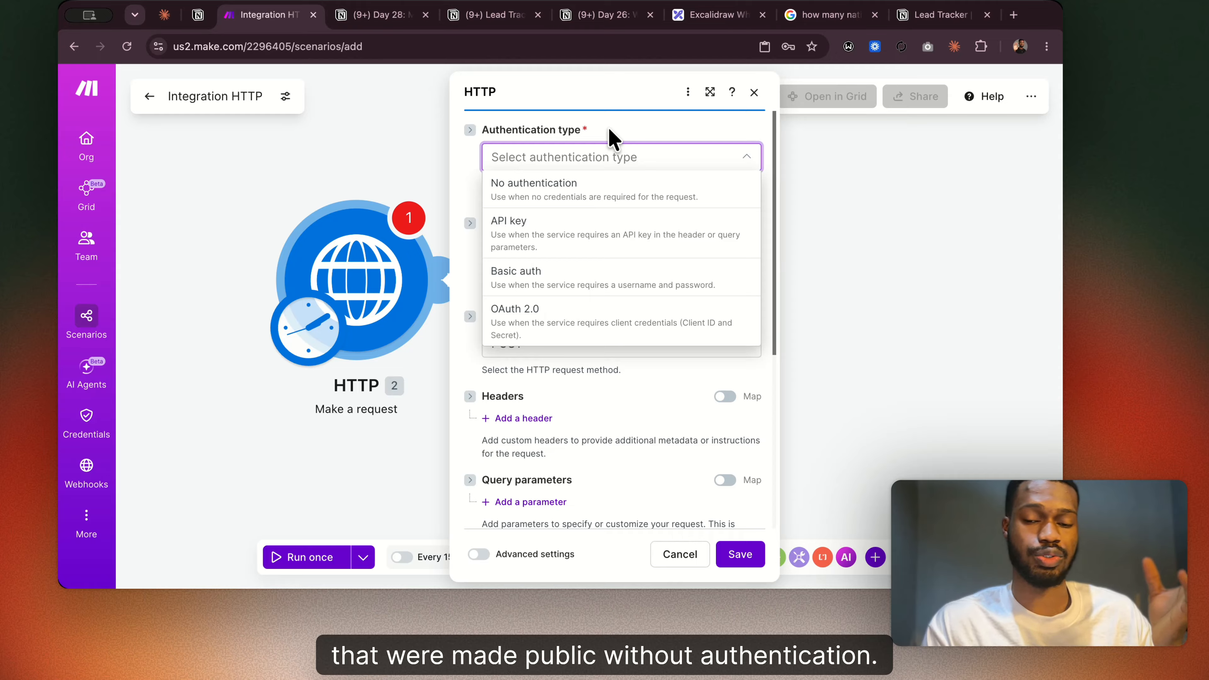
pyautogui.click(547, 247)
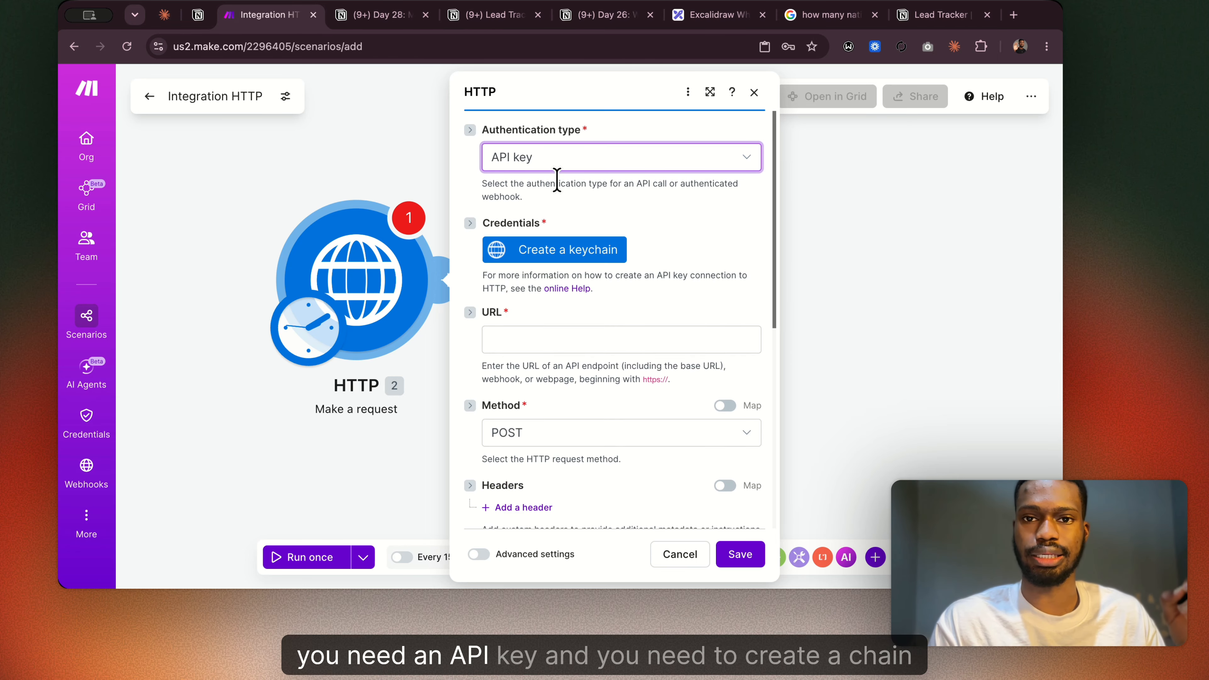
pyautogui.click(559, 254)
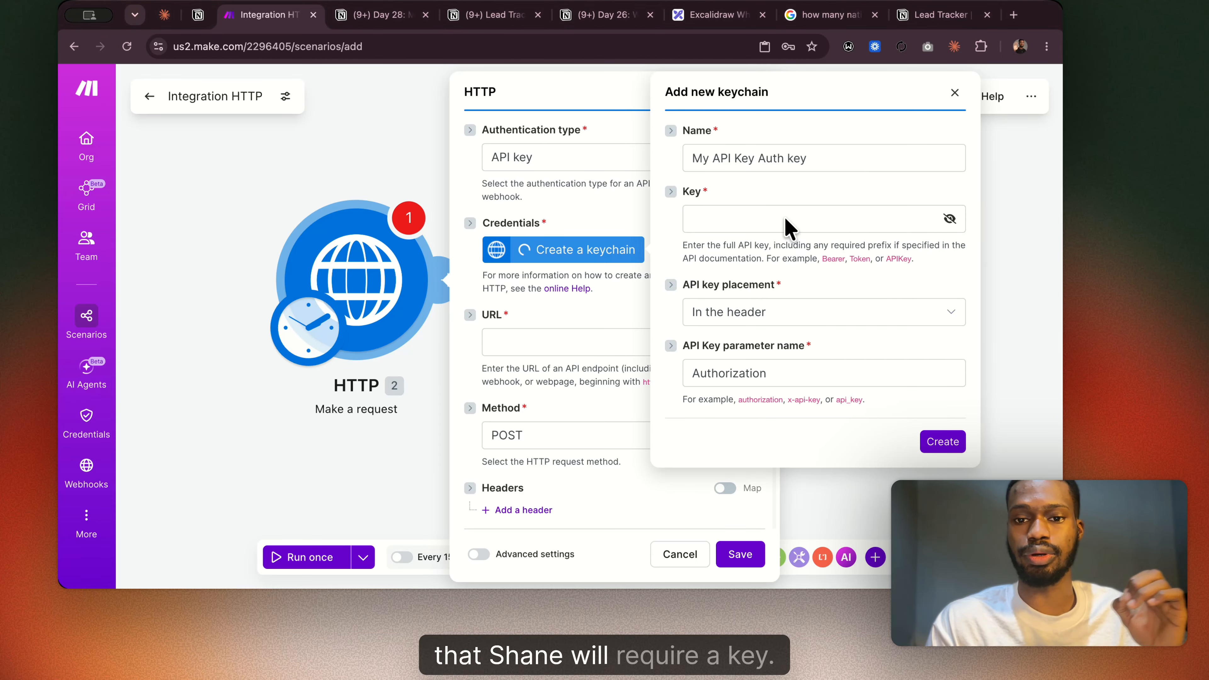
pyautogui.click(787, 220)
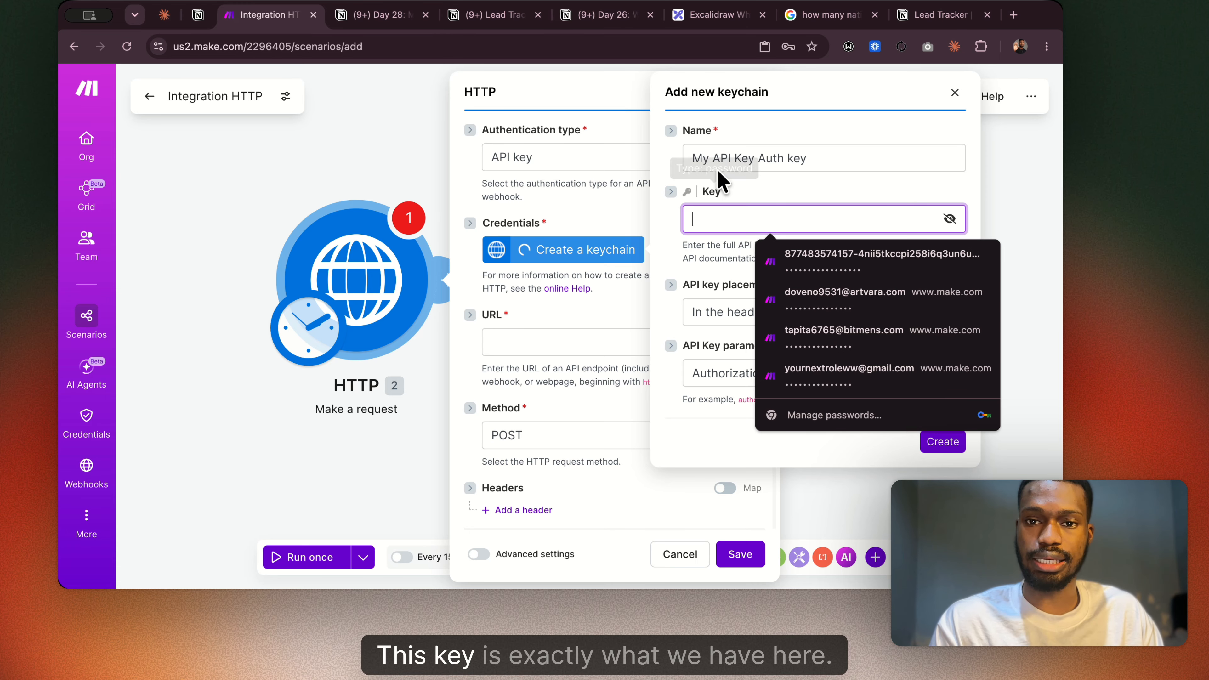
# Switch to Notion's Lead Tracker connection, view the access token section in its configuration, and return to the Make keychain form.
pyautogui.click(928, 16)
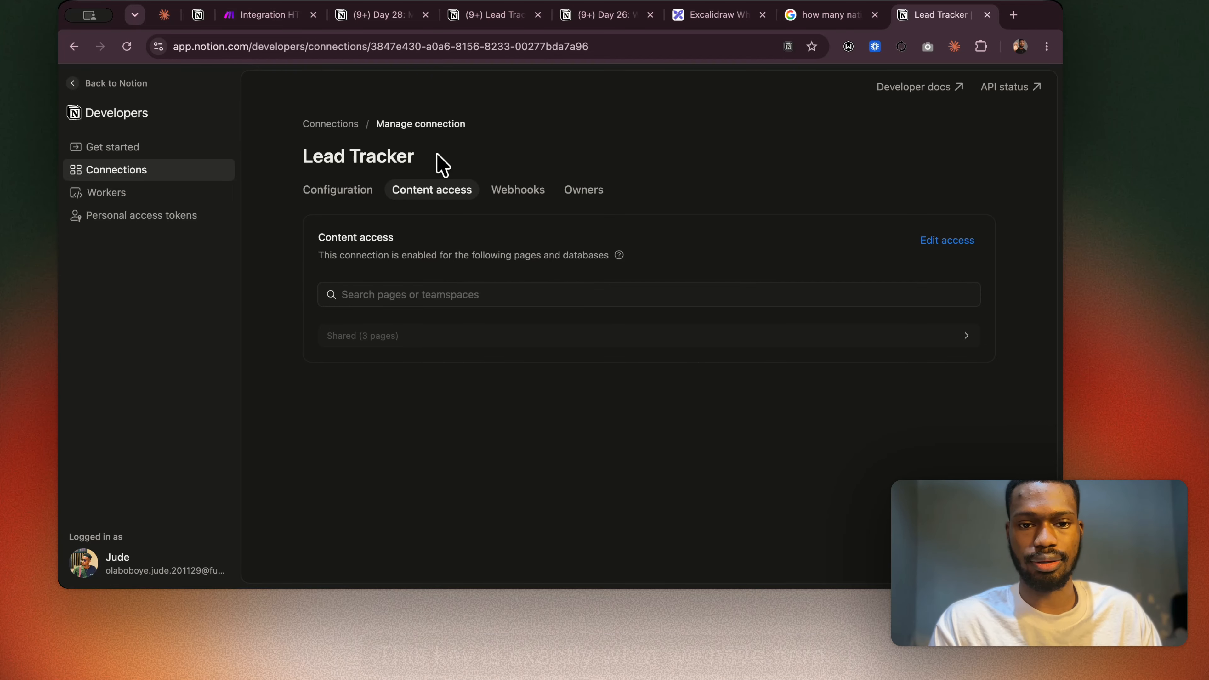
pyautogui.click(360, 195)
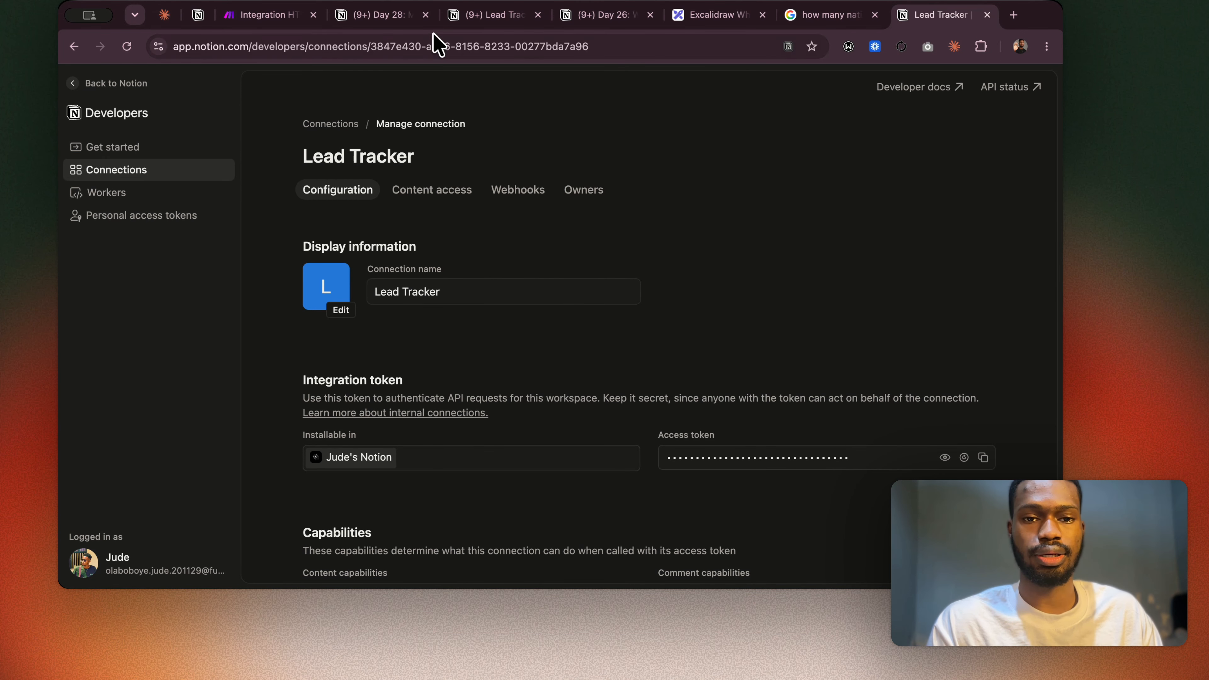
pyautogui.click(380, 18)
pyautogui.click(250, 17)
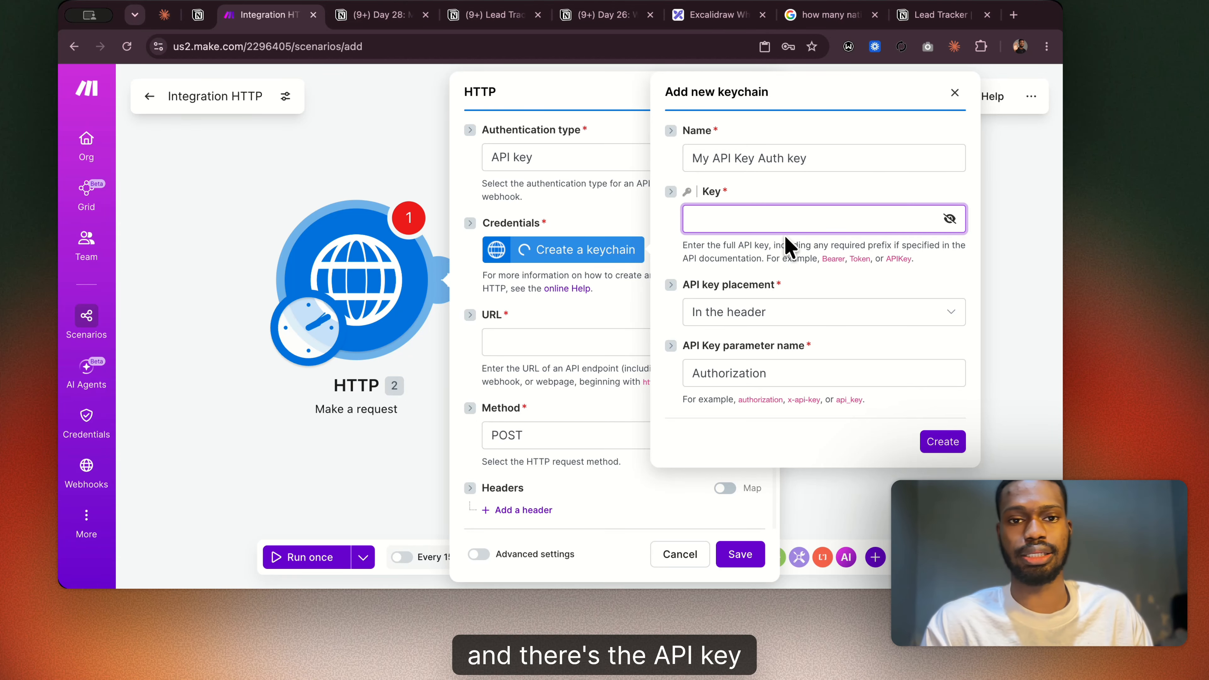
# Switch to the Day 28 guide and review the HTTP module field table and the Body Type Options section.
pyautogui.click(381, 15)
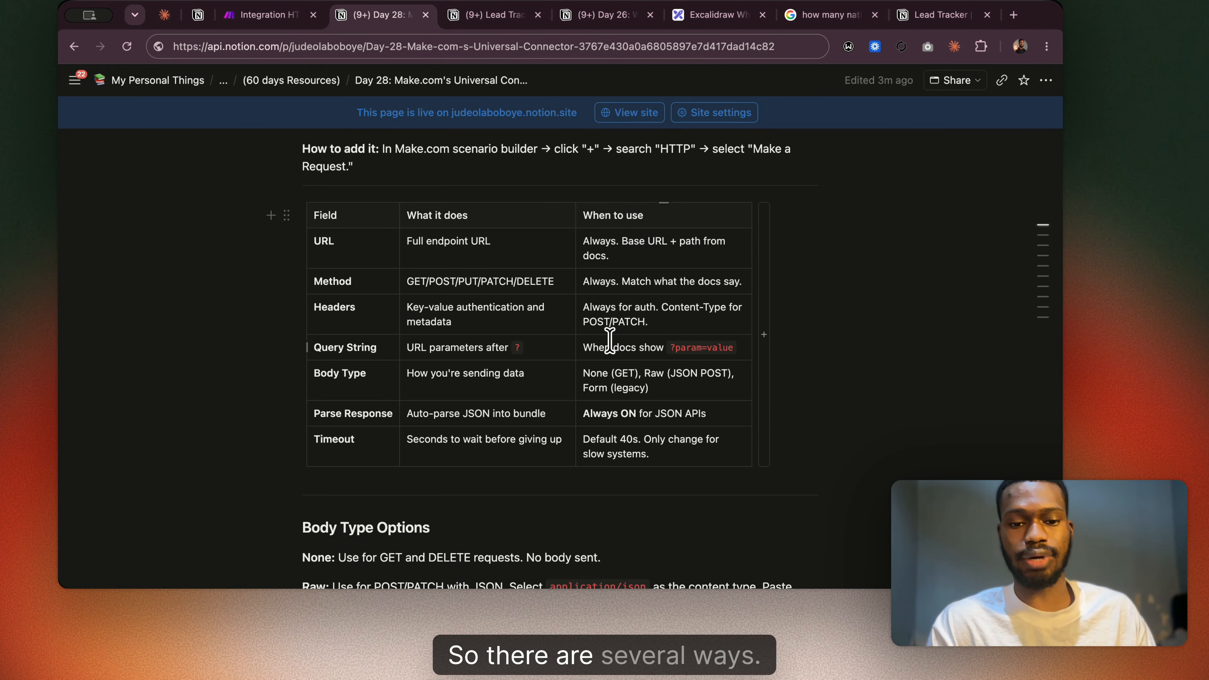
pyautogui.scroll(-5, 610, 337)
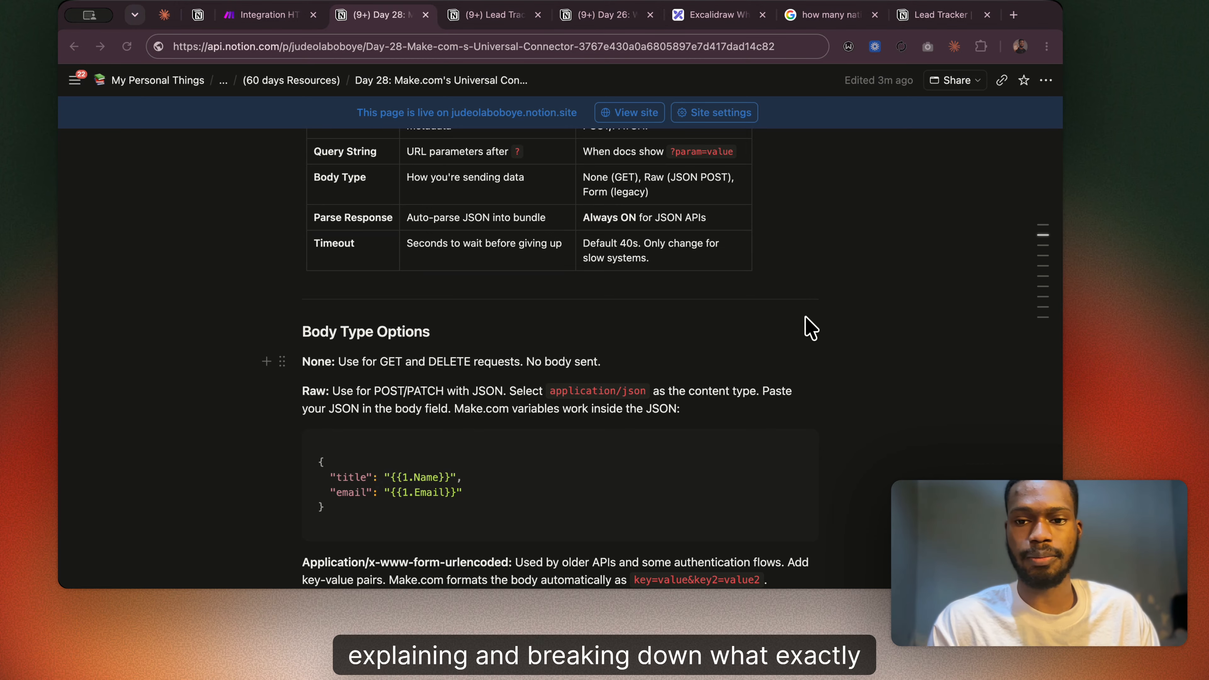
pyautogui.scroll(18, 838, 316)
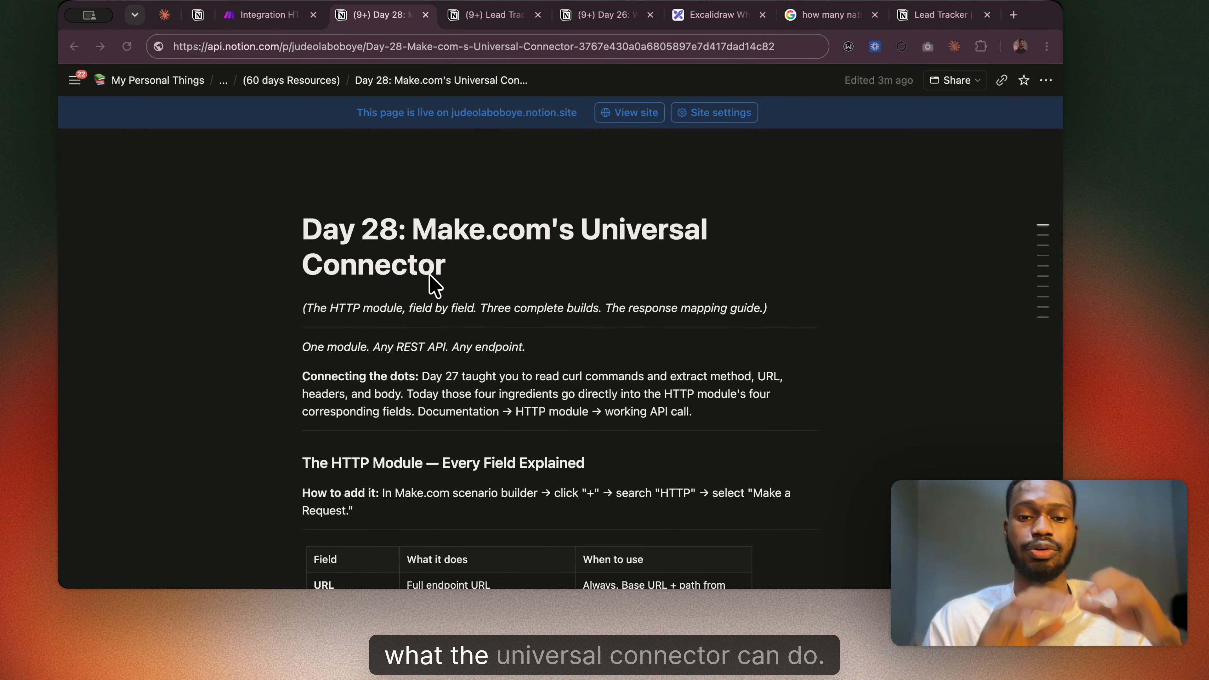
pyautogui.scroll(-8, 429, 274)
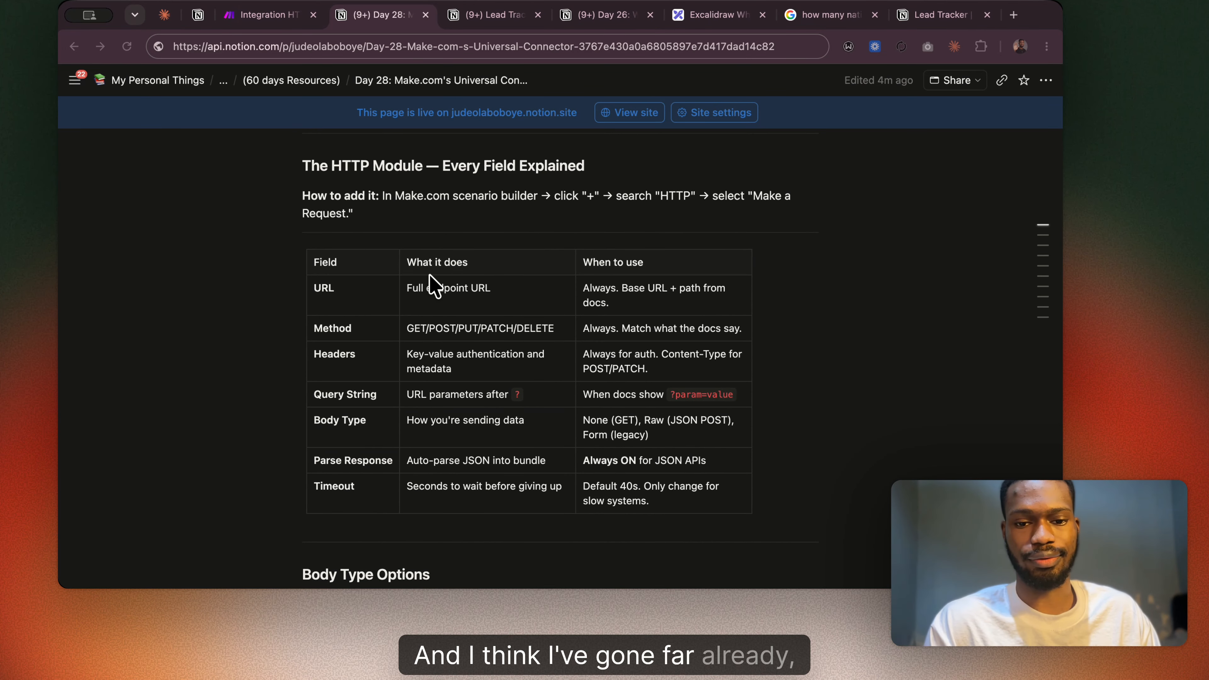
pyautogui.scroll(2, 429, 274)
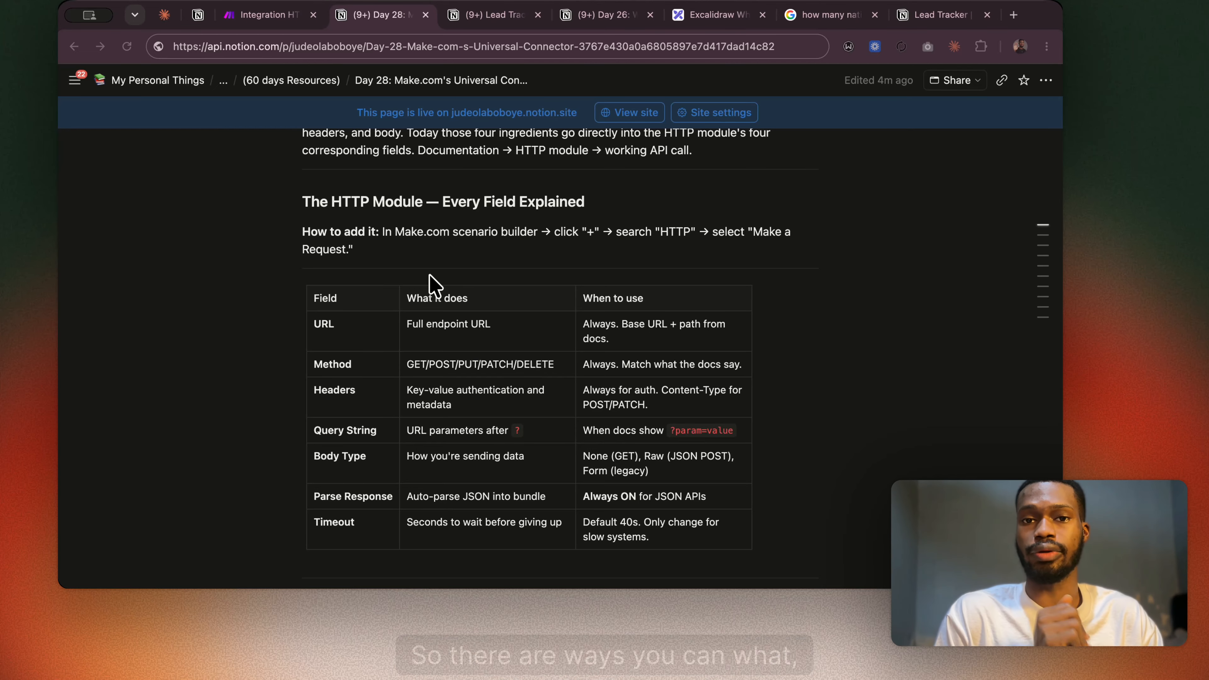
# Return to Make, look over the keychain's Key and Name fields and the module's query parameters, and close the HTTP settings.
pyautogui.click(255, 17)
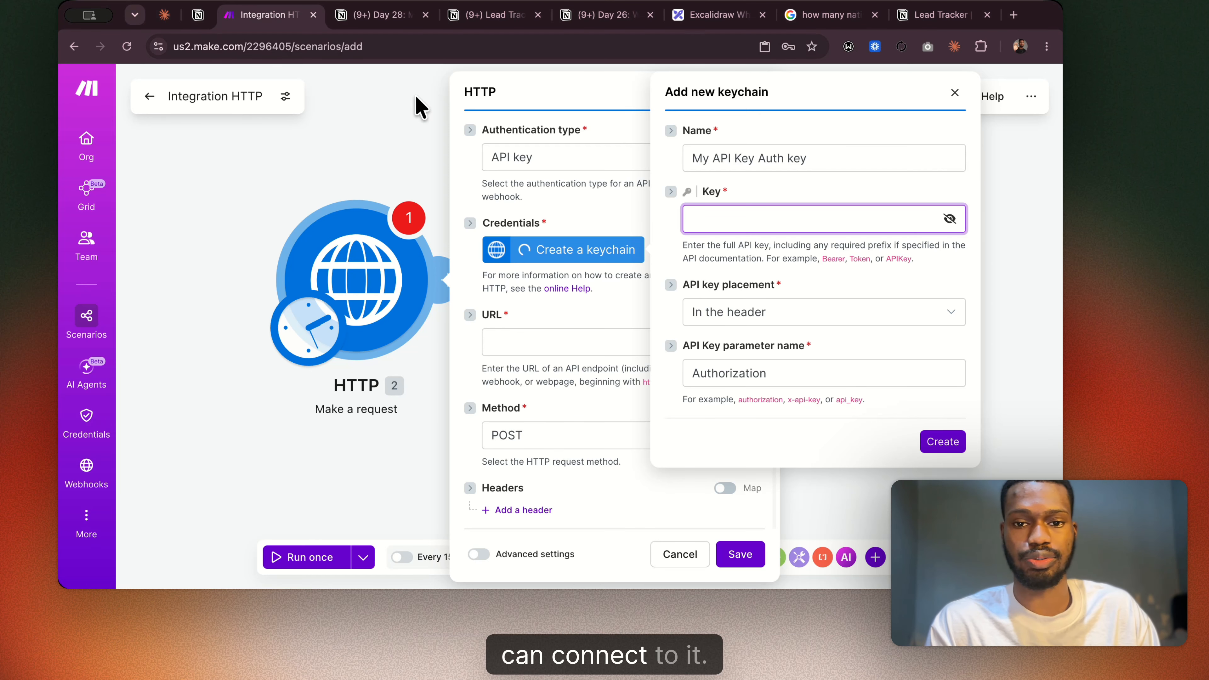
pyautogui.click(789, 218)
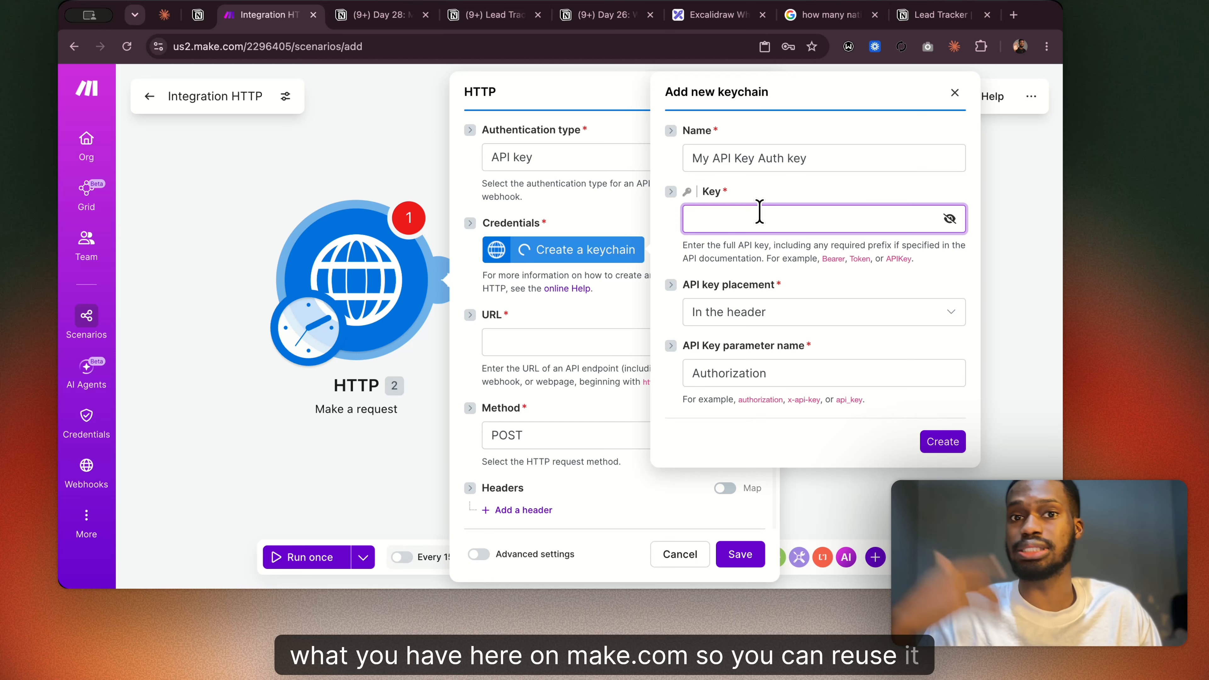
pyautogui.scroll(-3, 491, 448)
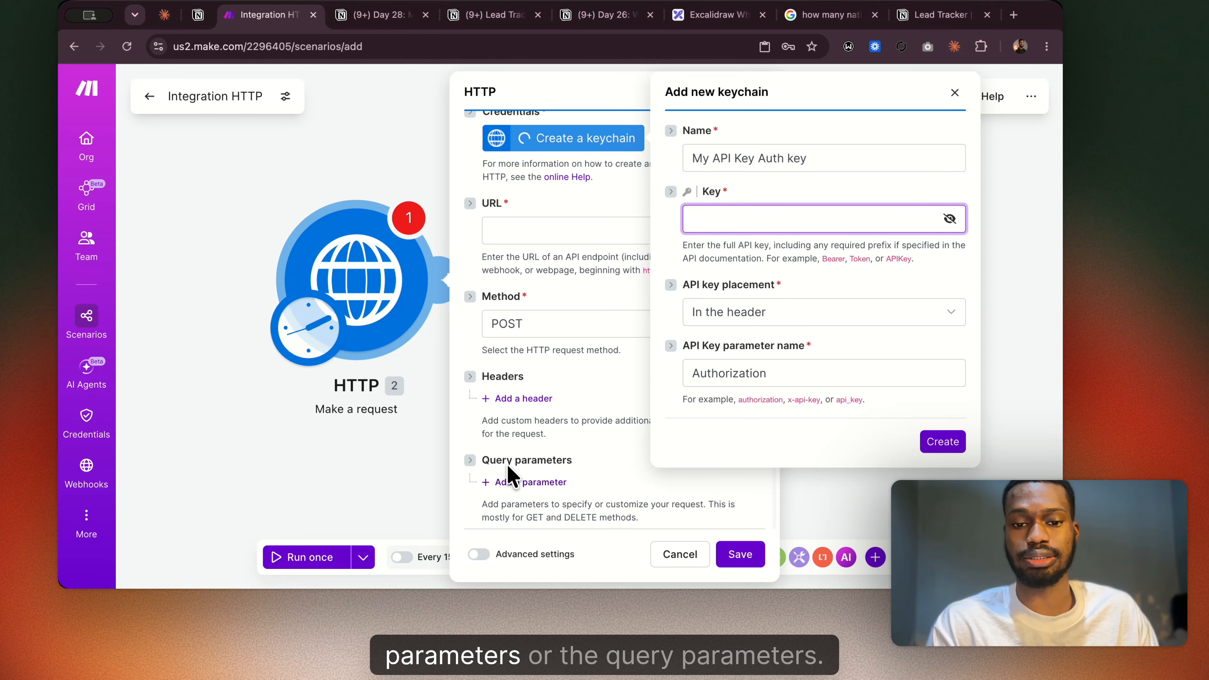
pyautogui.click(721, 217)
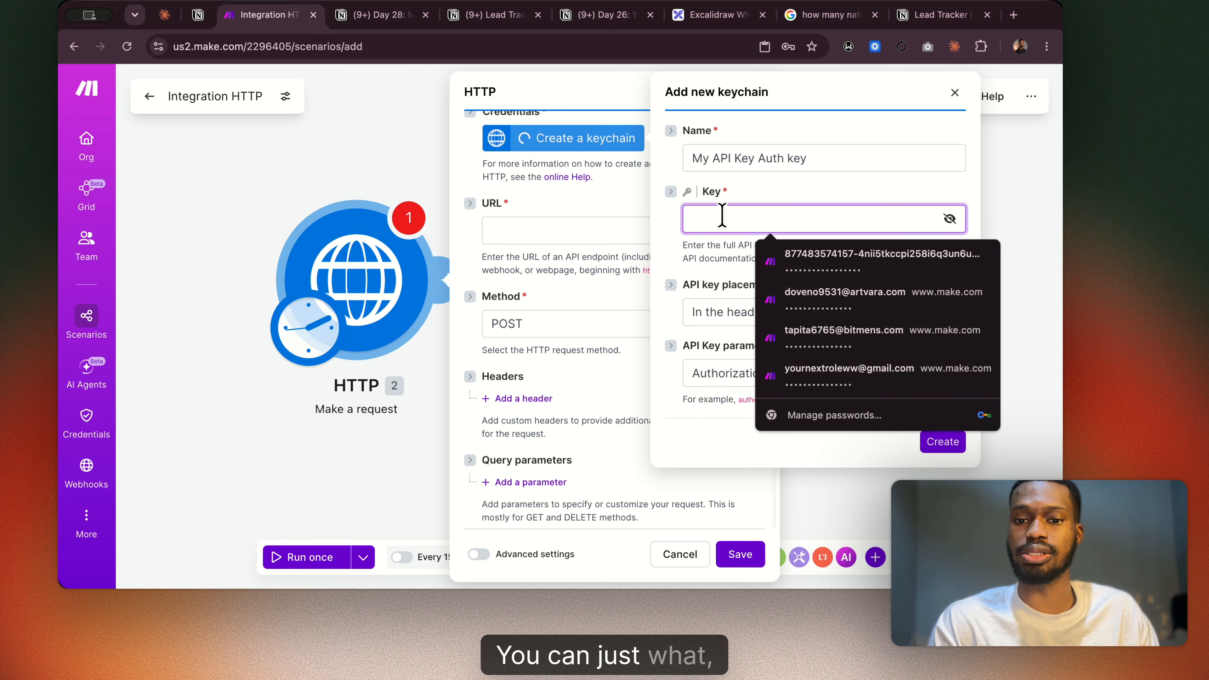
pyautogui.click(690, 158)
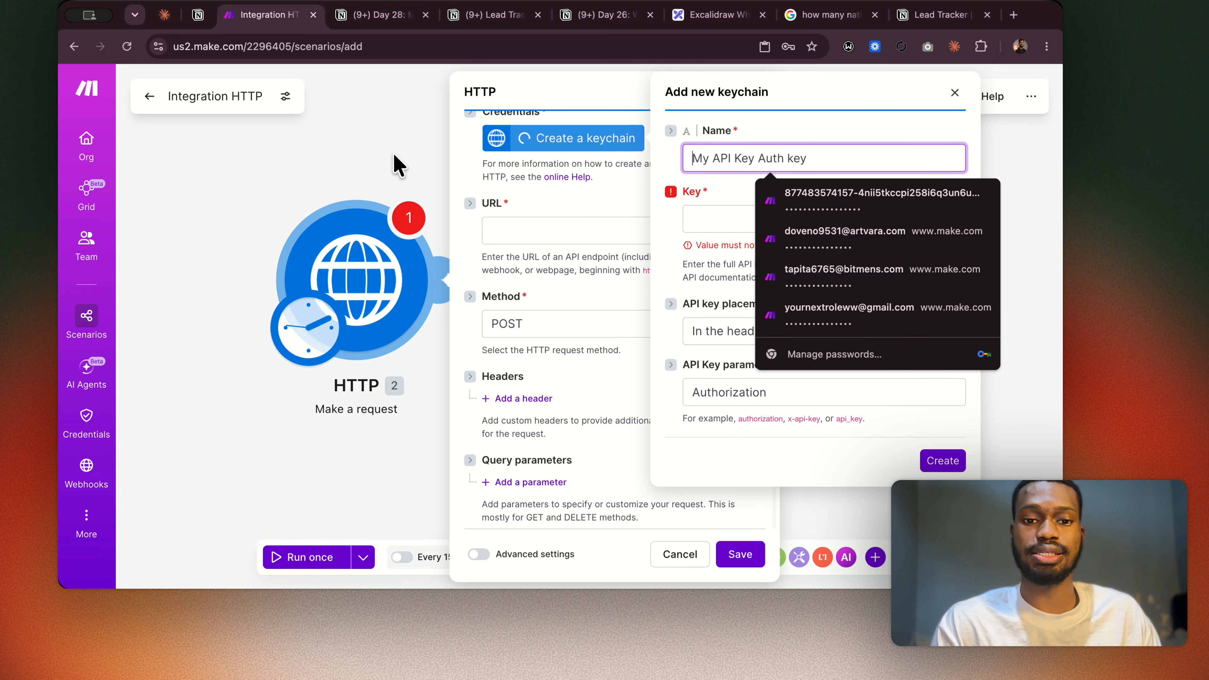
pyautogui.click(403, 161)
# Add a Notion Search Objects module to the scenario and bring up the form for creating another connection.
pyautogui.rightClick(695, 266)
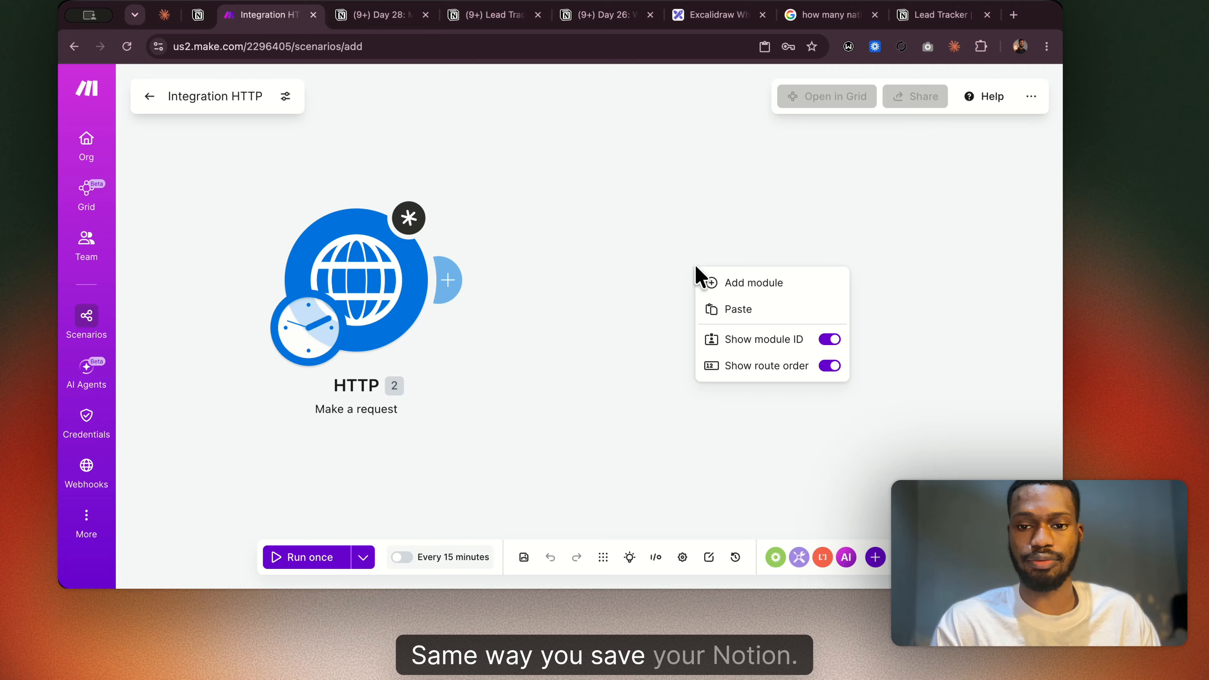
pyautogui.click(743, 280)
pyautogui.write('notion')
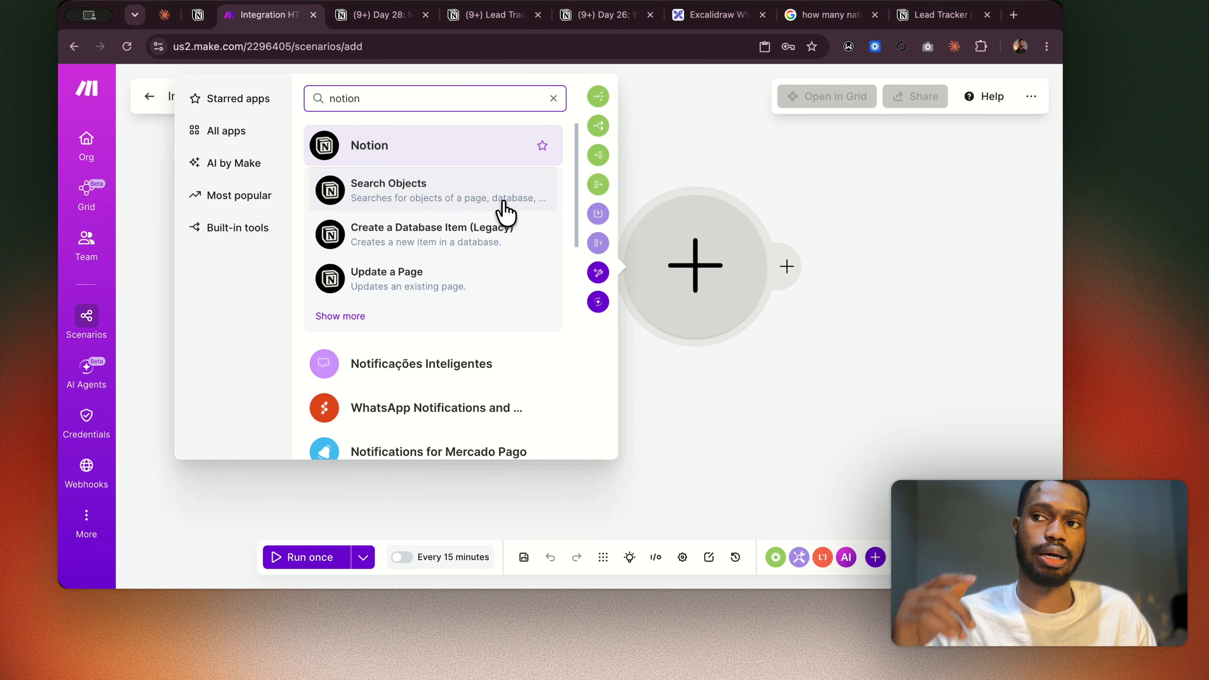
pyautogui.click(471, 192)
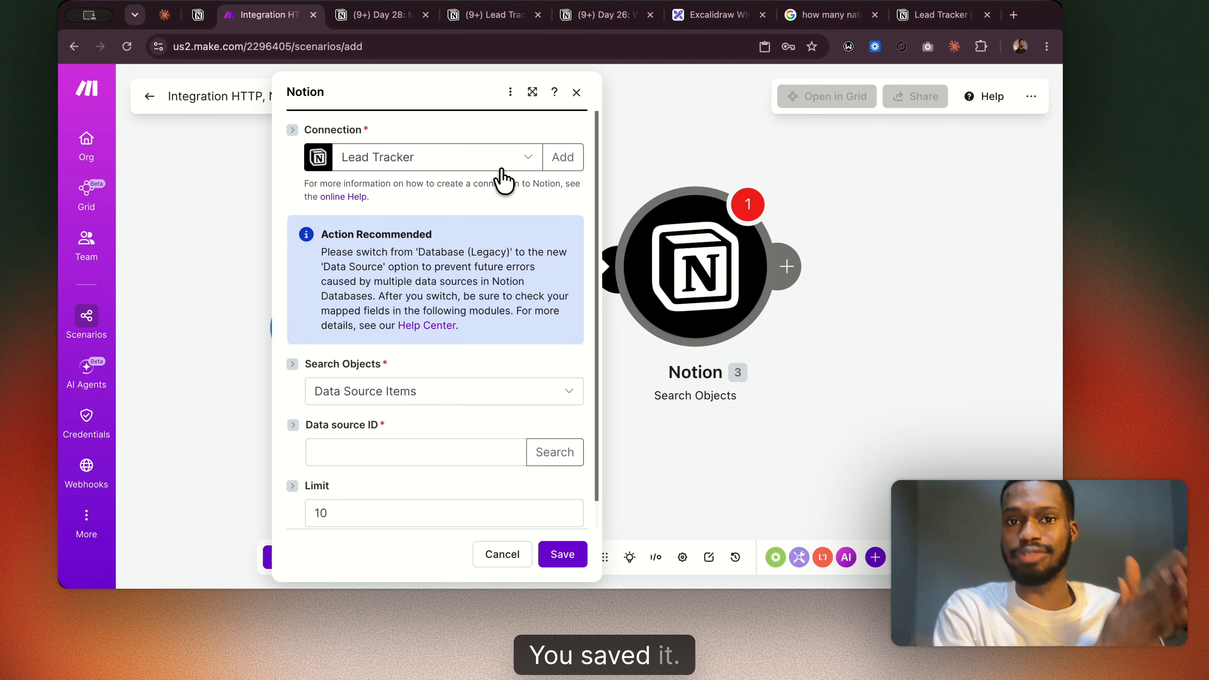
pyautogui.click(532, 161)
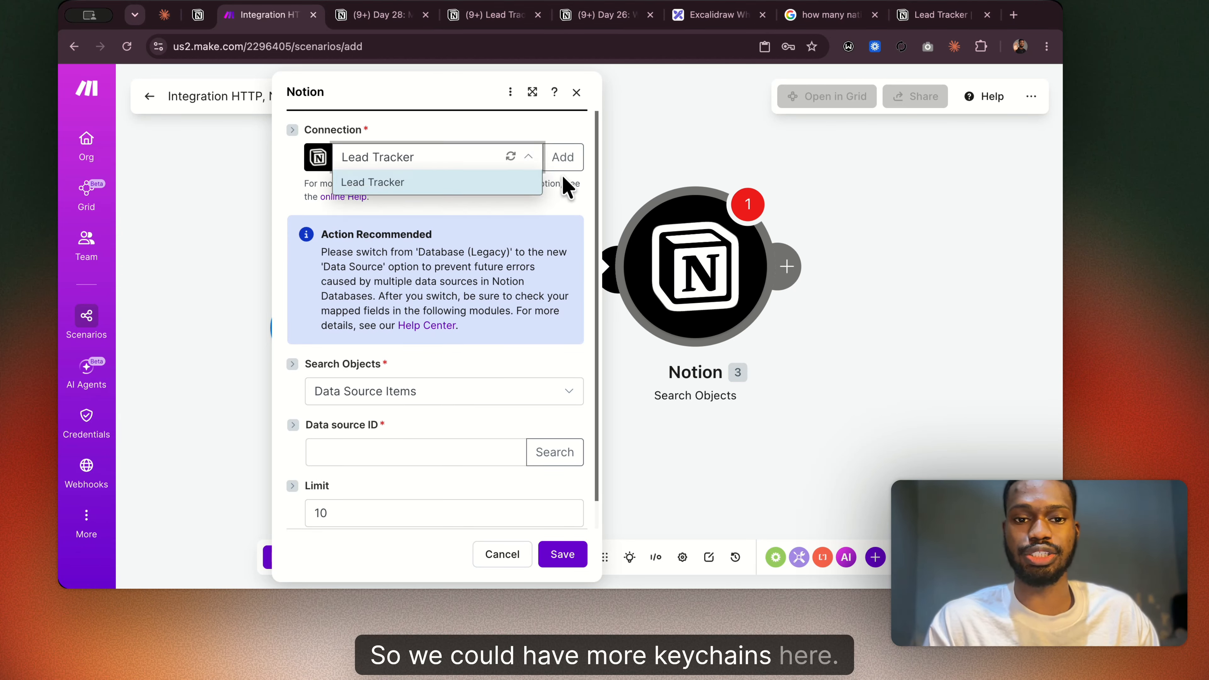
pyautogui.click(561, 165)
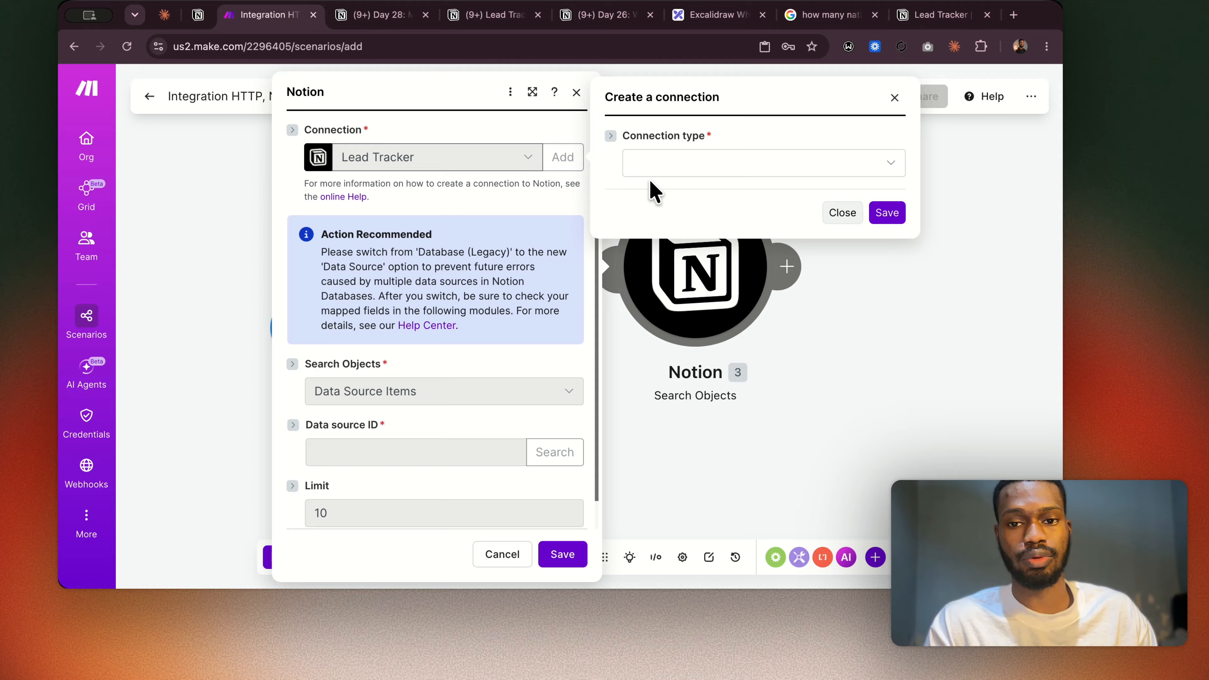
# Switch to the Notion developer page and look through the full list of existing connections.
pyautogui.click(928, 15)
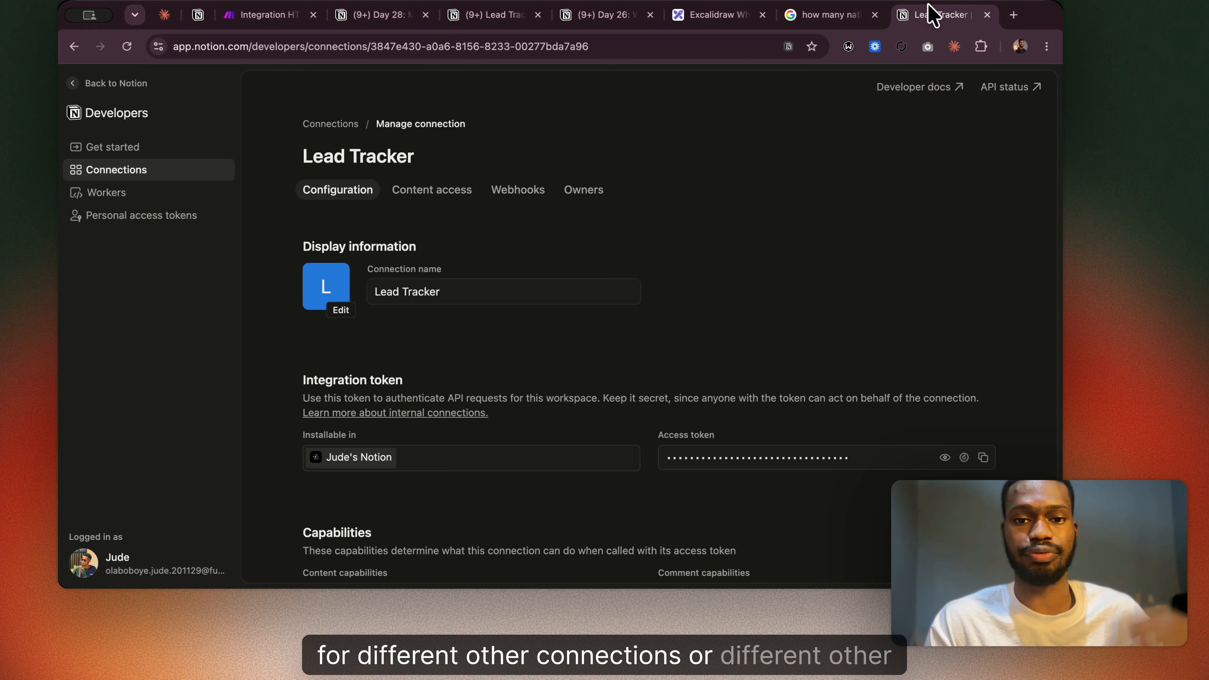
pyautogui.click(341, 125)
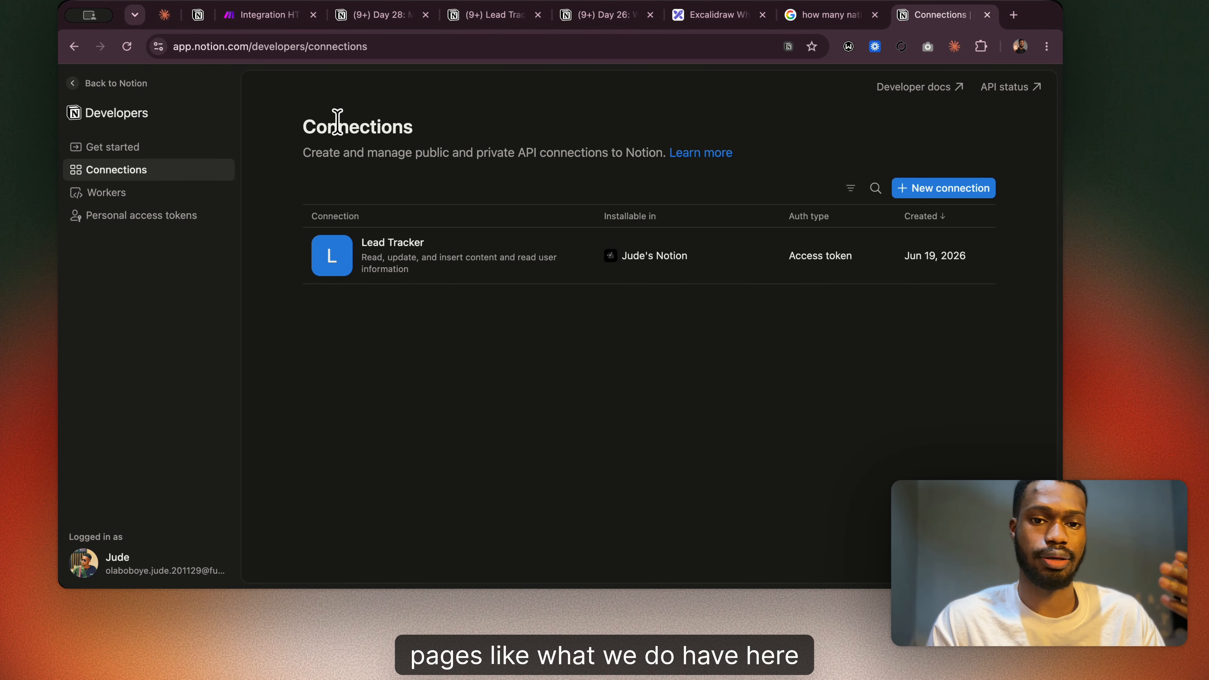
pyautogui.scroll(-5, 590, 367)
pyautogui.scroll(5, 588, 364)
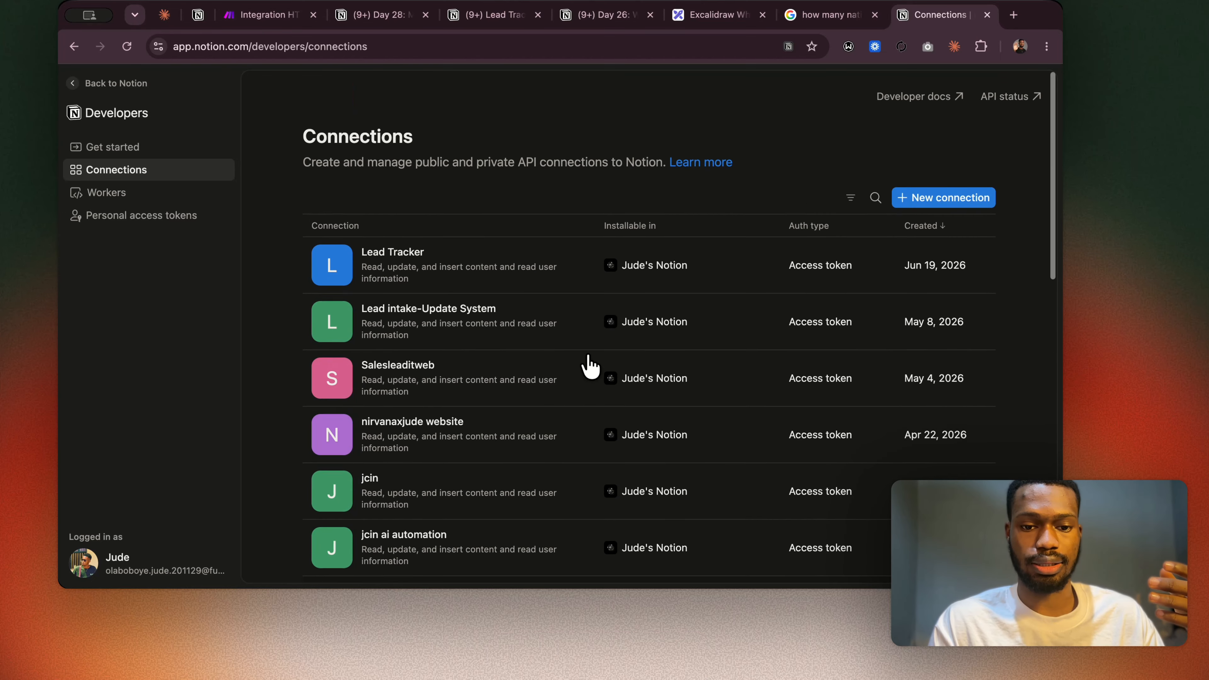
pyautogui.scroll(-10, 537, 270)
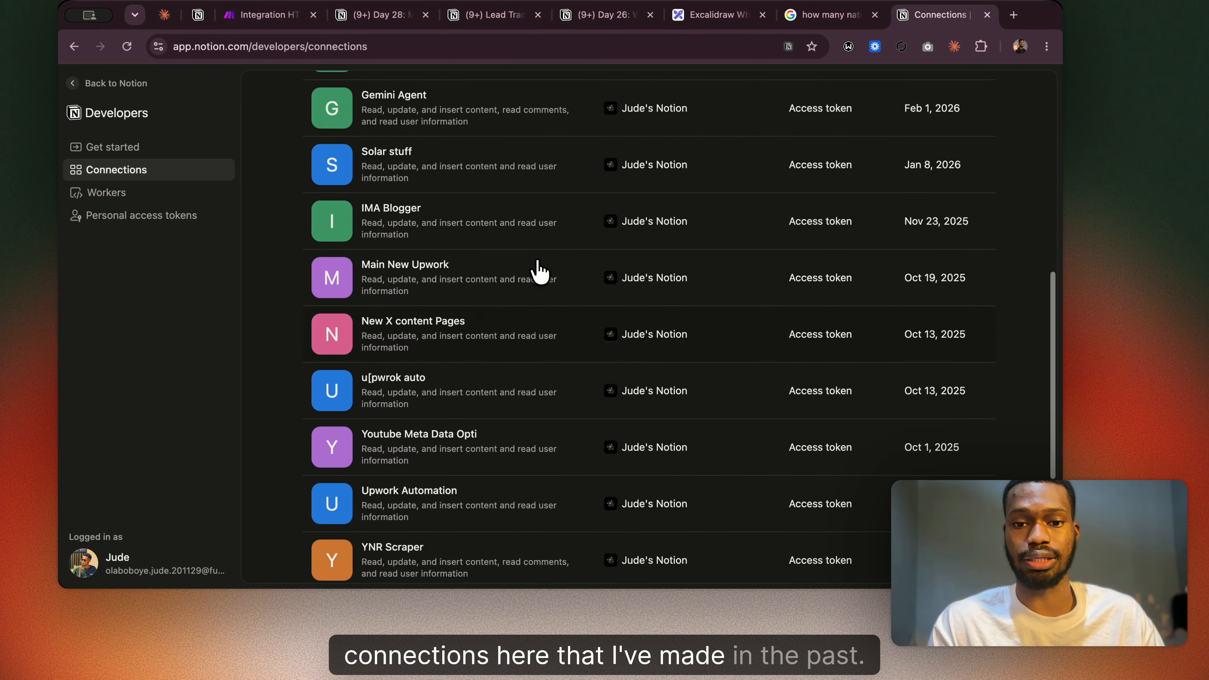
pyautogui.scroll(10, 534, 270)
pyautogui.scroll(-15, 569, 409)
pyautogui.scroll(15, 569, 410)
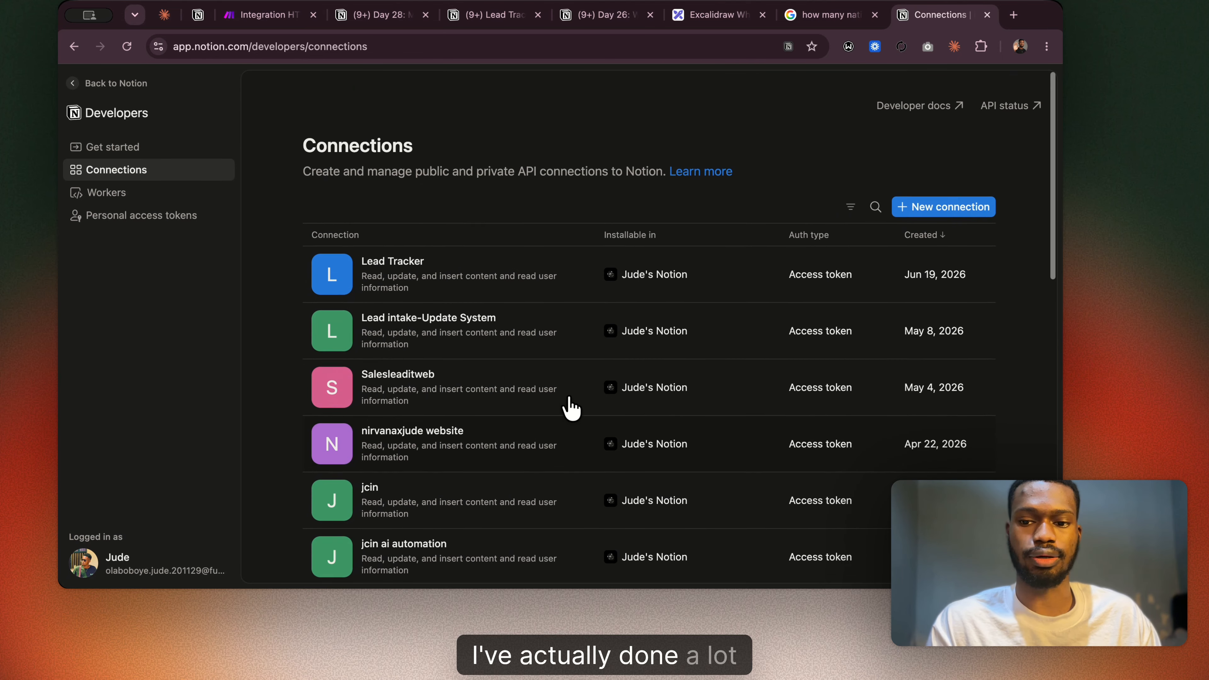
# Return to Make, view the connection types offered for Notion, and reopen the HTTP module's settings in place of Notion's.
pyautogui.click(285, 17)
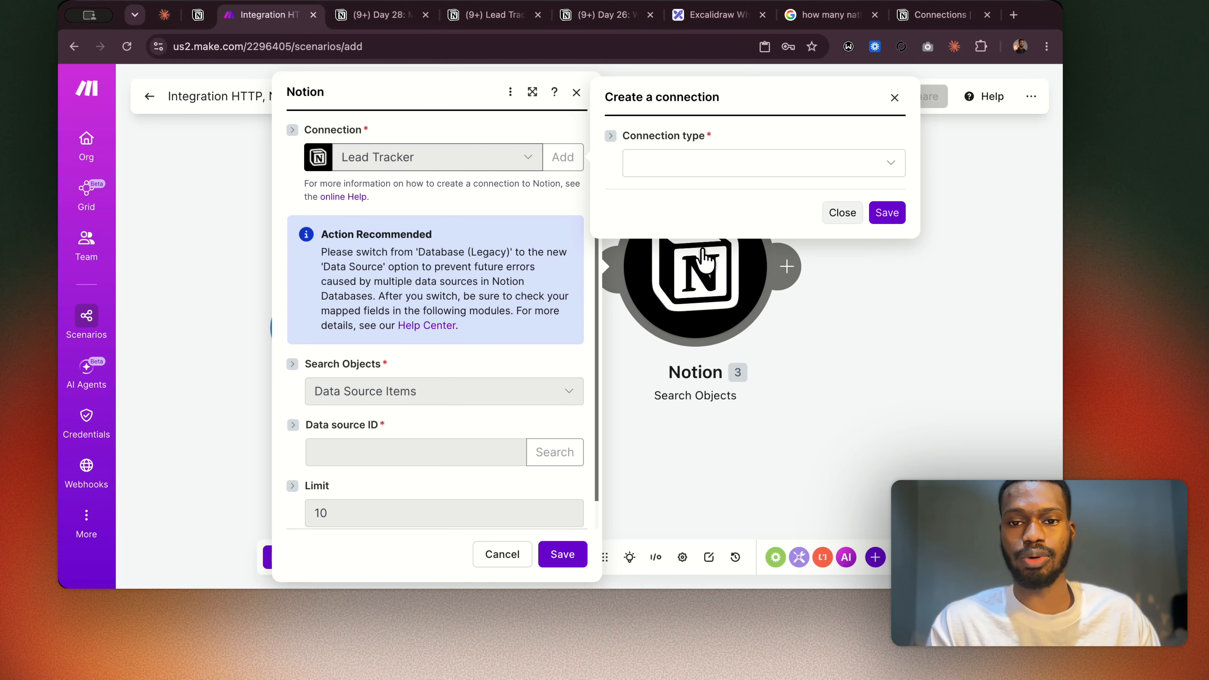
pyautogui.click(696, 166)
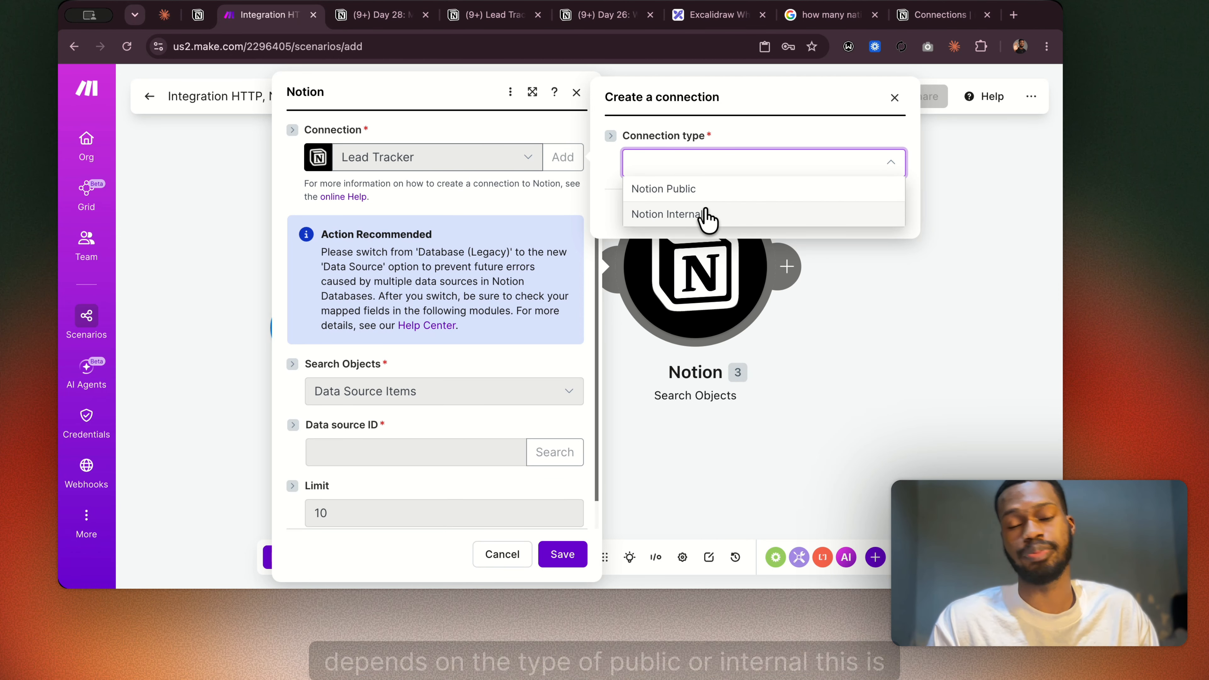
pyautogui.click(531, 188)
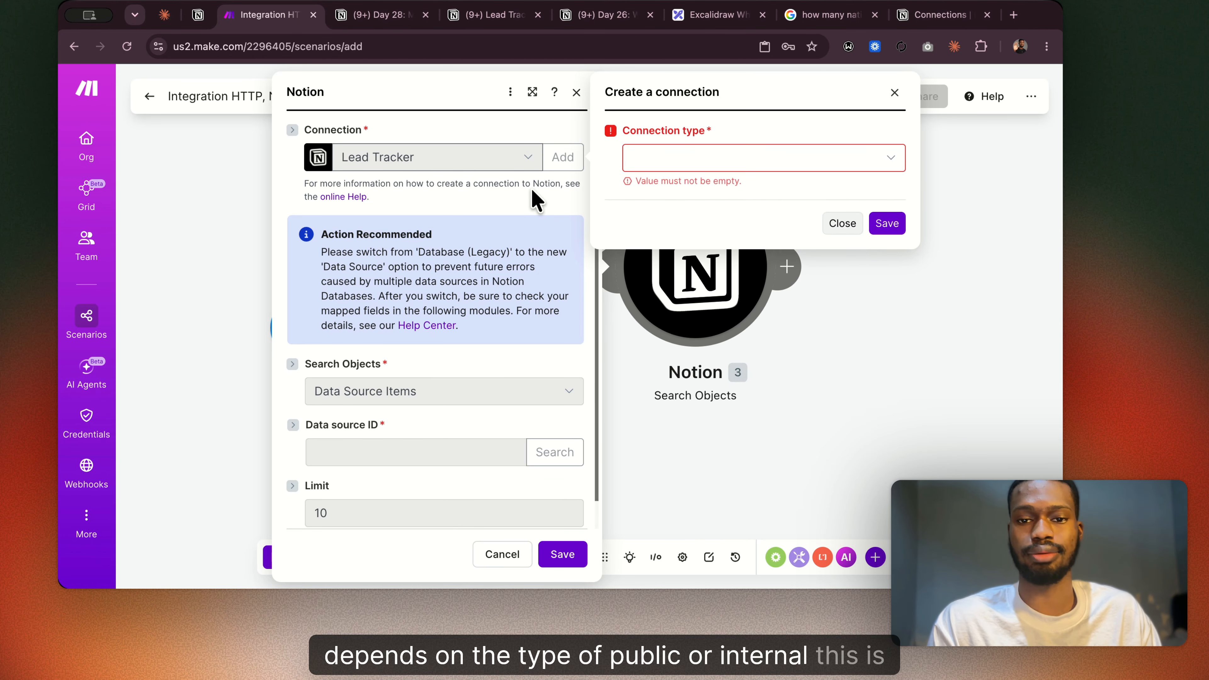
pyautogui.click(576, 92)
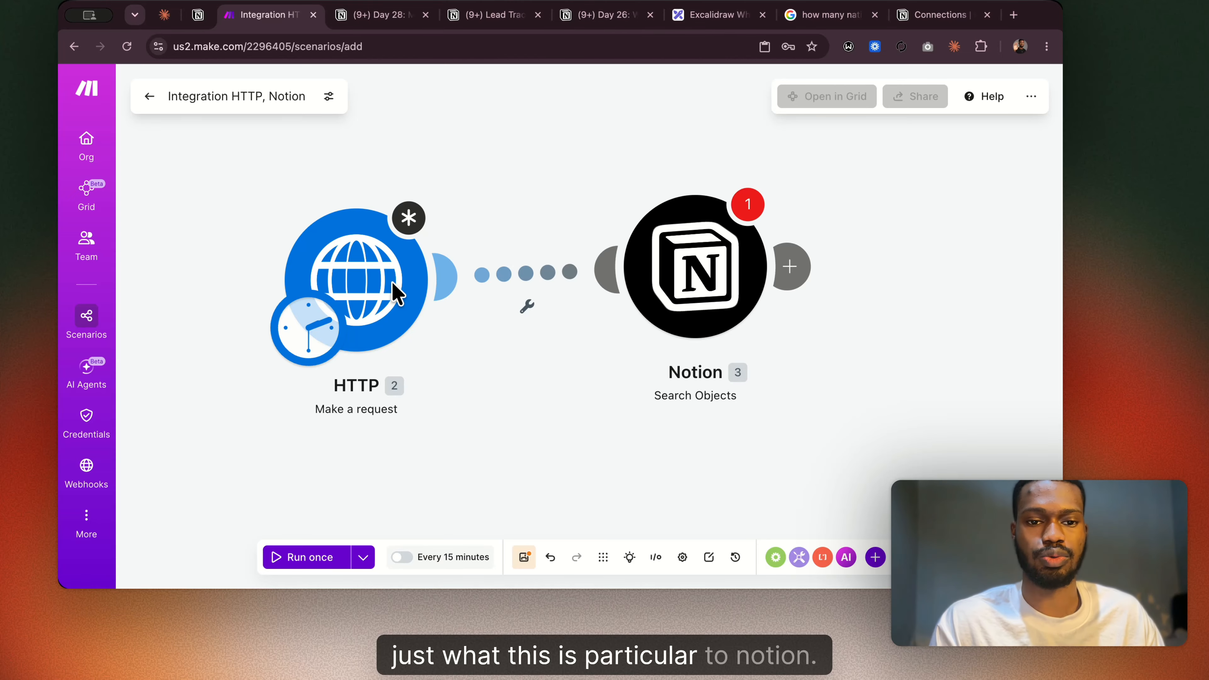
pyautogui.click(365, 294)
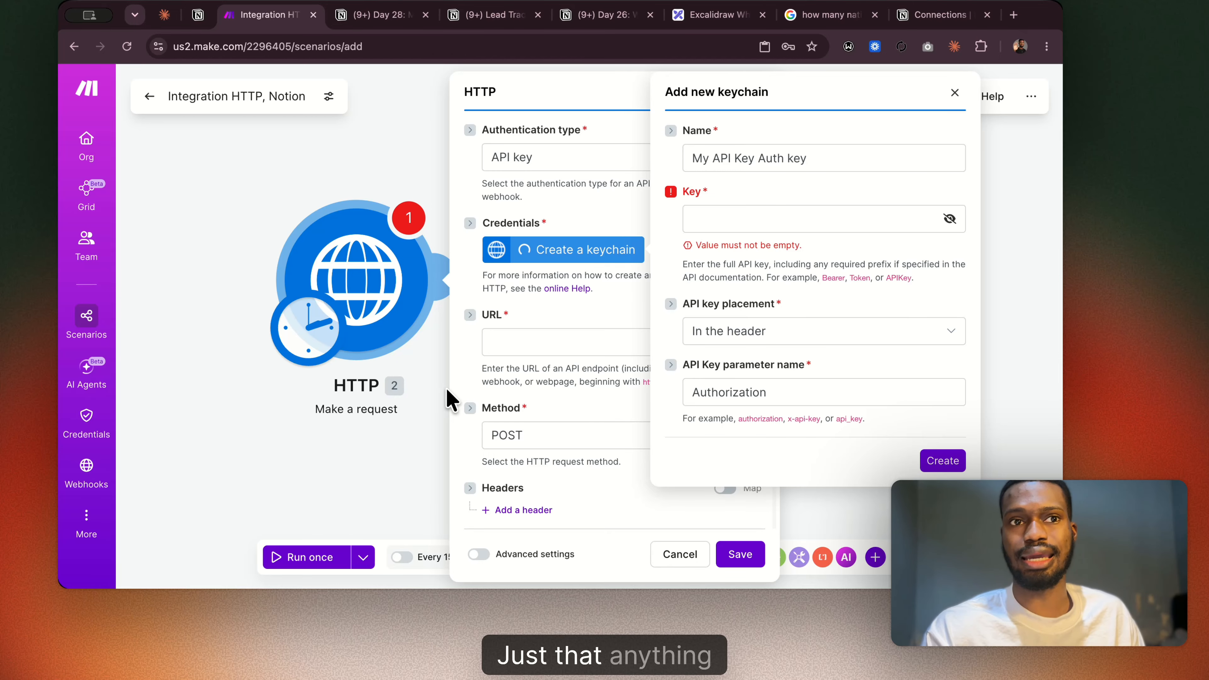
# Switch to the Google comparison of automation platforms and highlight the native integration figures for Make.com and n8n.
pyautogui.click(815, 16)
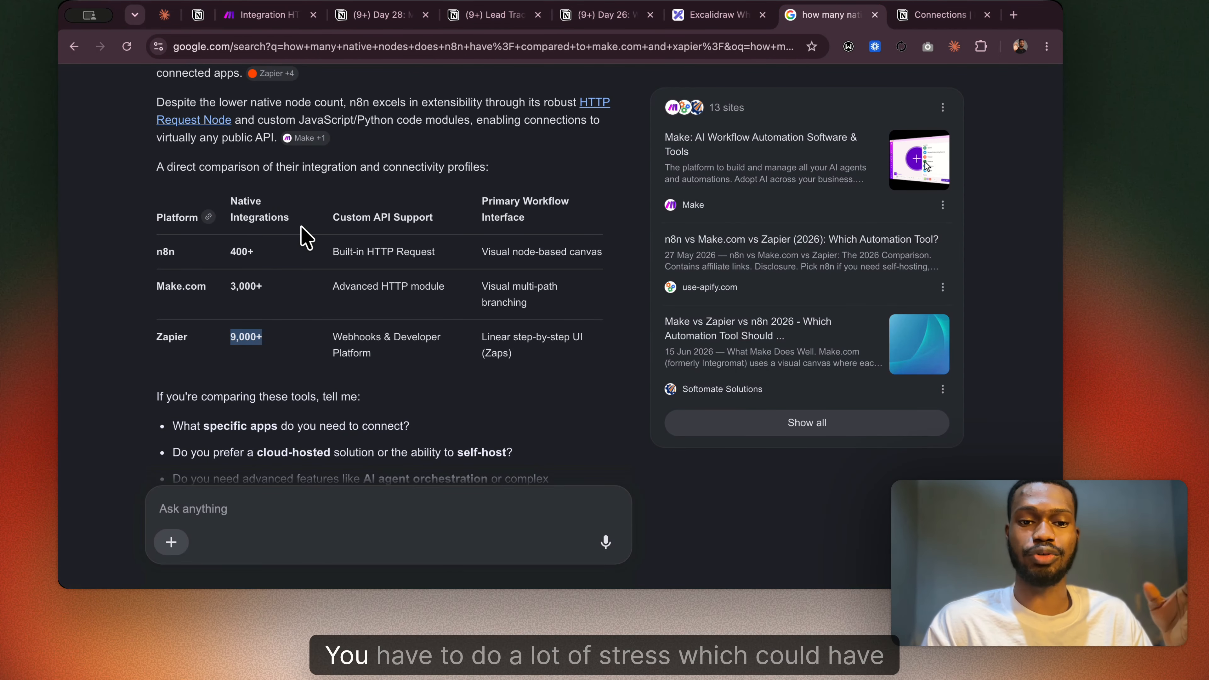
pyautogui.moveTo(230, 285); pyautogui.dragTo(273, 291)
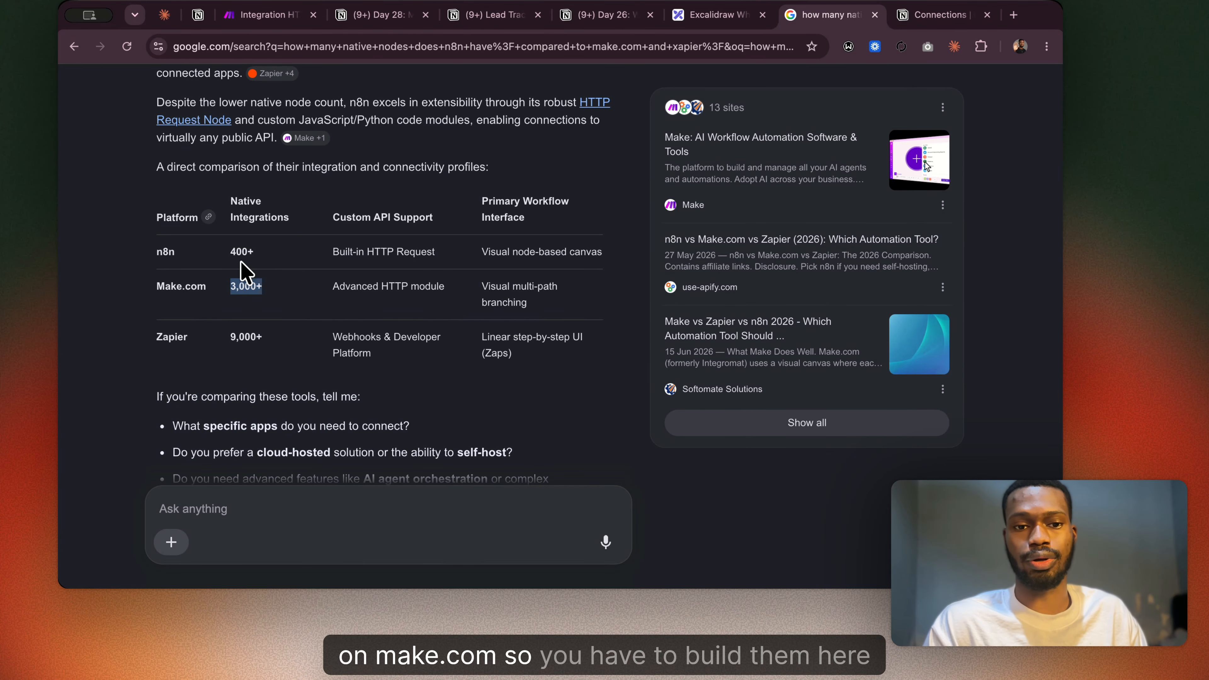
pyautogui.moveTo(230, 253); pyautogui.dragTo(251, 250)
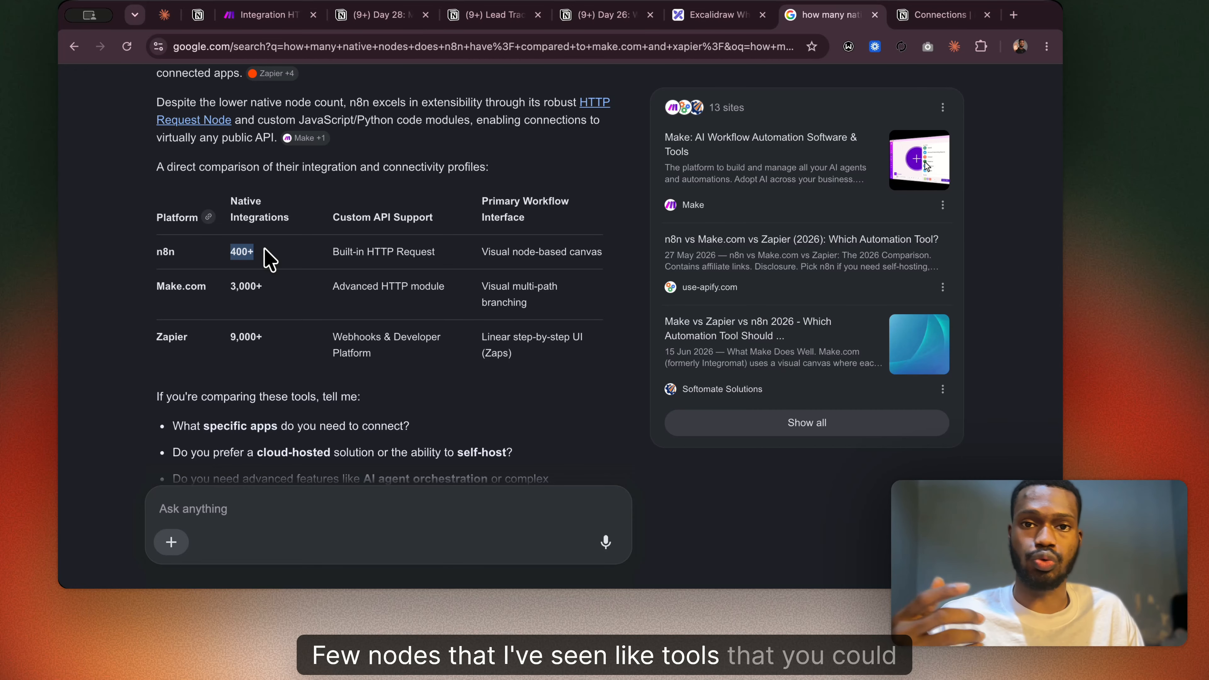
# Finish viewing the Google platform comparison, return to the Make scenario, and close the HTTP module's settings.
pyautogui.scroll(-2, 305, 278)
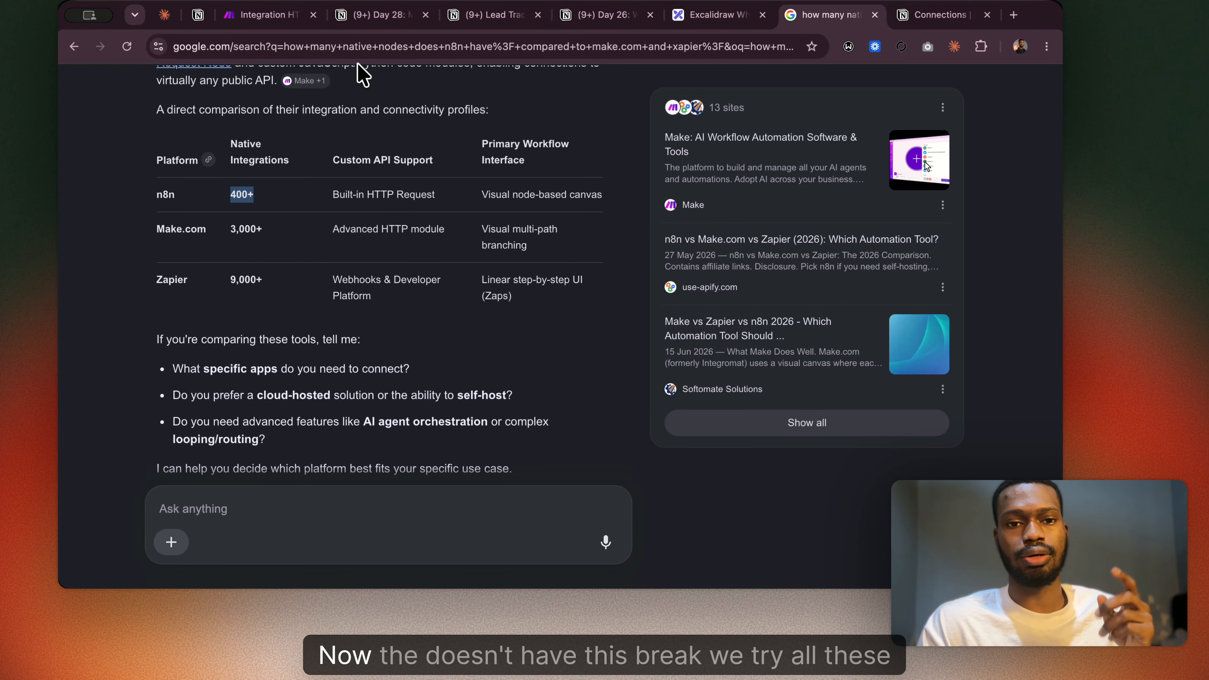
pyautogui.click(258, 18)
pyautogui.click(346, 162)
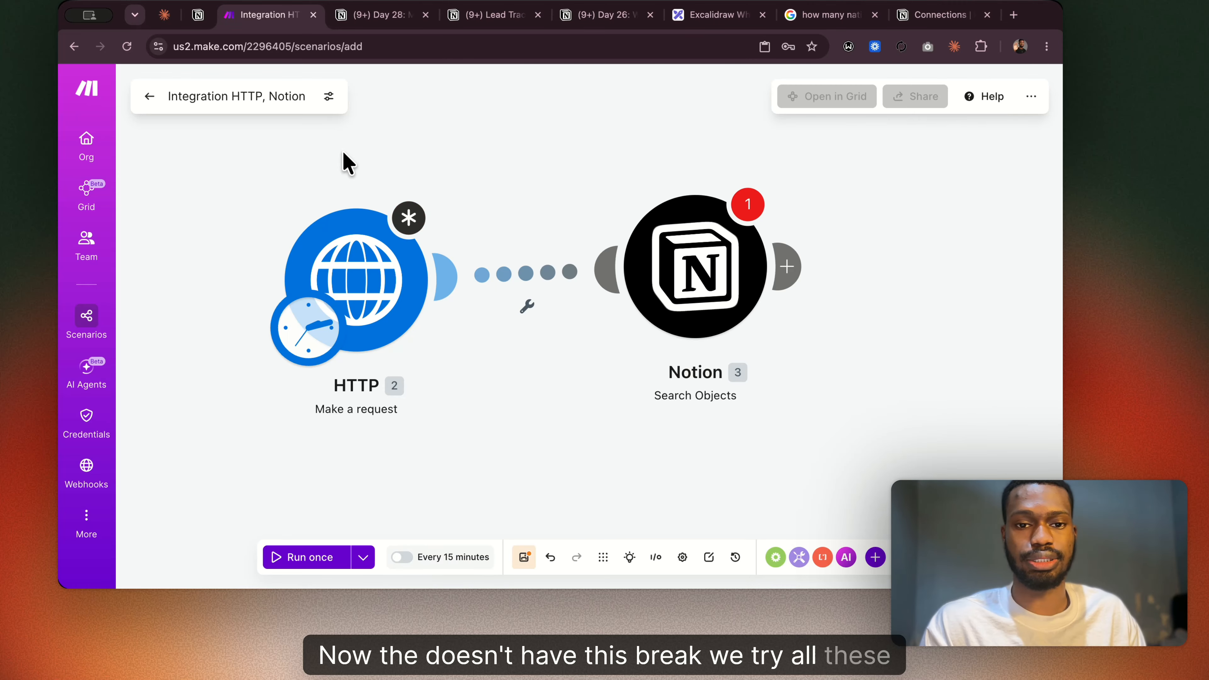
# View the list of apps and modules that can be added after the Notion module, and dismiss it.
pyautogui.rightClick(643, 270)
pyautogui.click(734, 308)
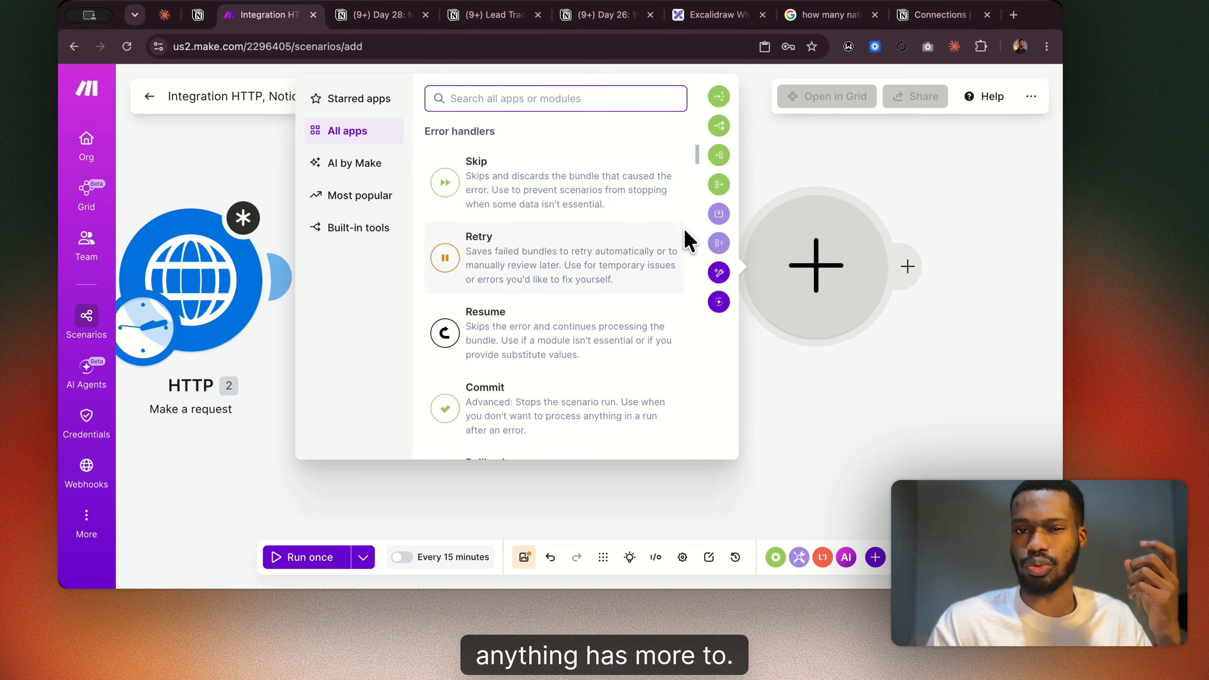
pyautogui.click(770, 384)
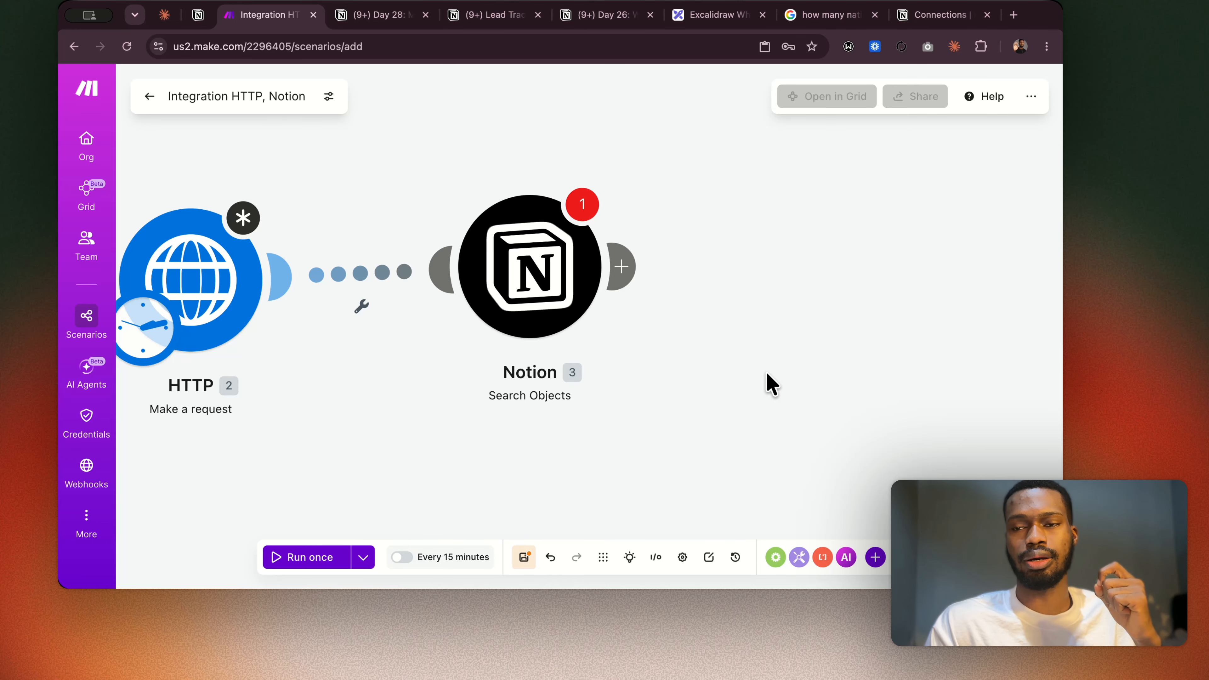
pyautogui.hscroll(-1, 737, 346)
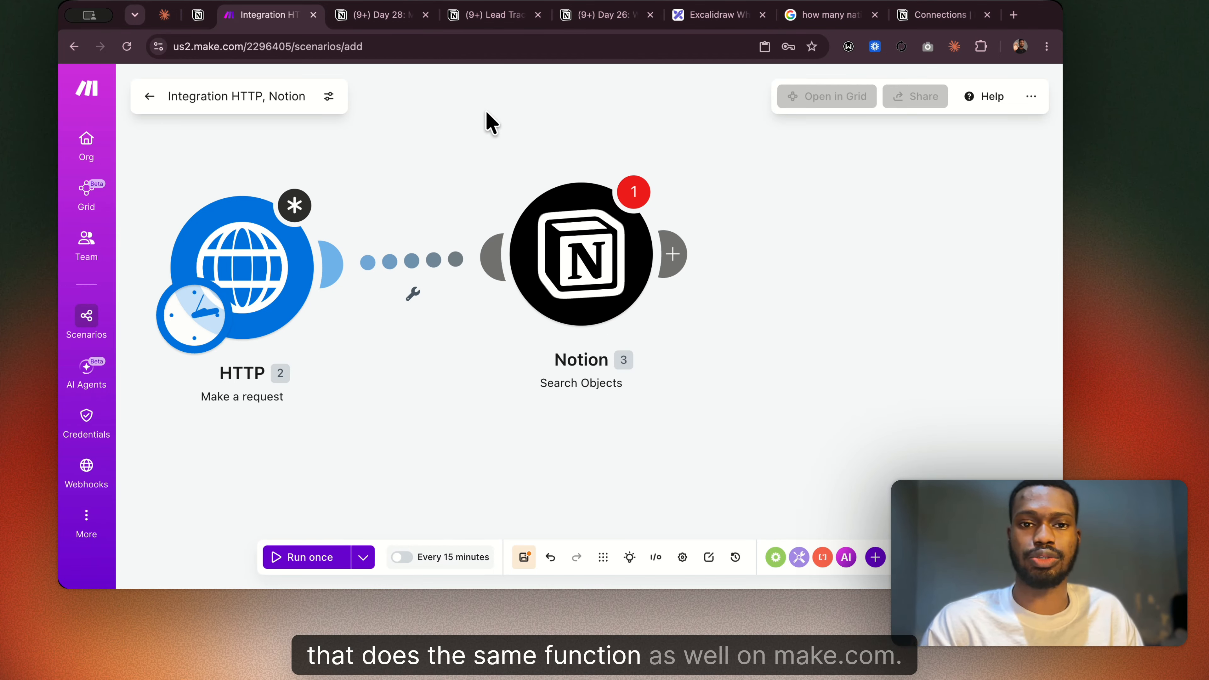
# Switch to the Day 28 Notion guide and examine the page's full URL for query parameters.
pyautogui.click(376, 15)
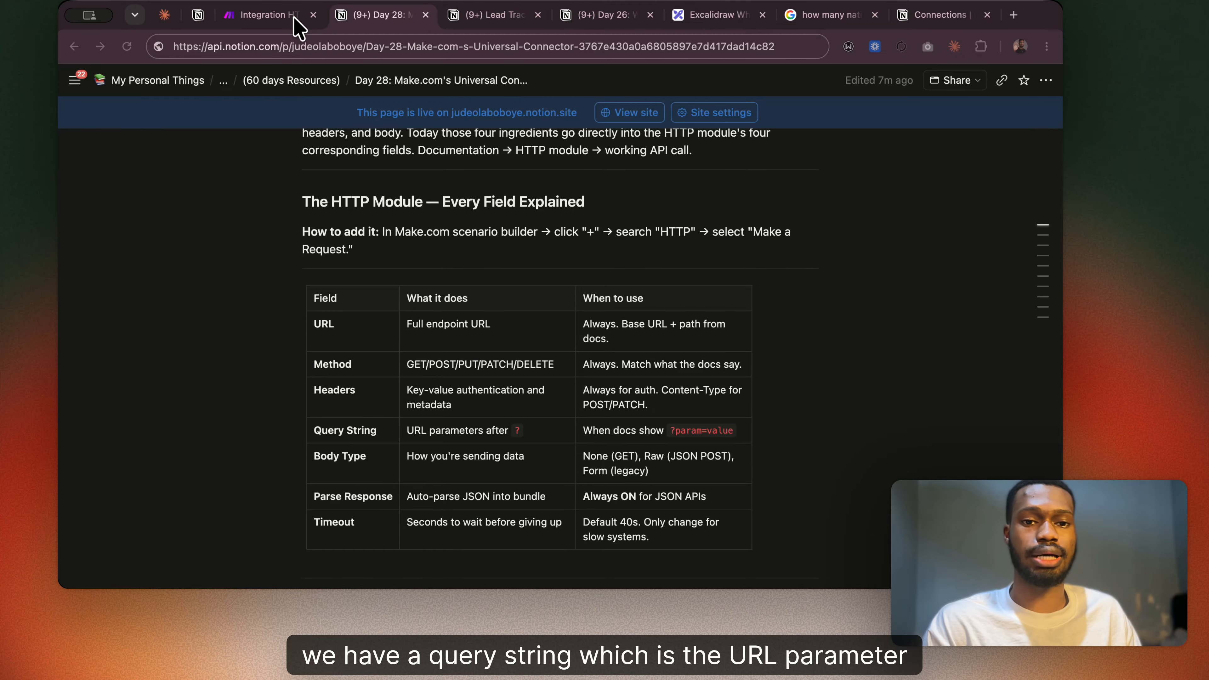
pyautogui.click(644, 46)
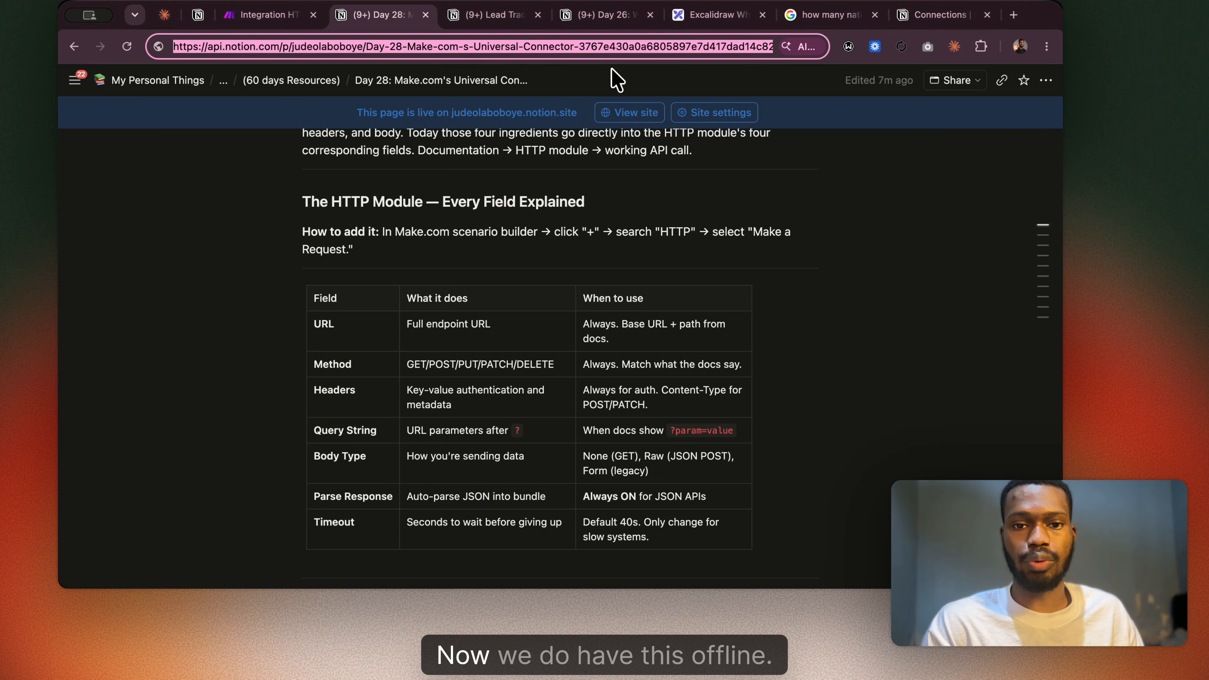
pyautogui.click(708, 47)
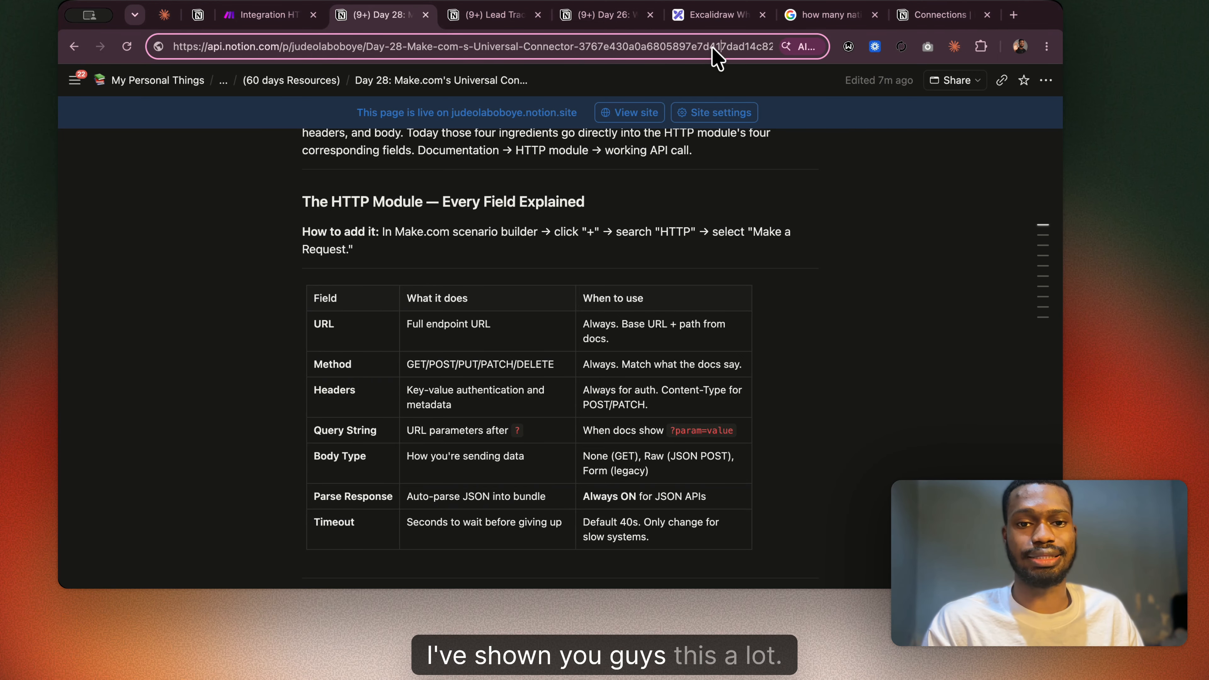
pyautogui.press('Right')
pyautogui.press('Right')
pyautogui.press('Right')
pyautogui.press('Right')
pyautogui.press('Right')
pyautogui.press('Right')
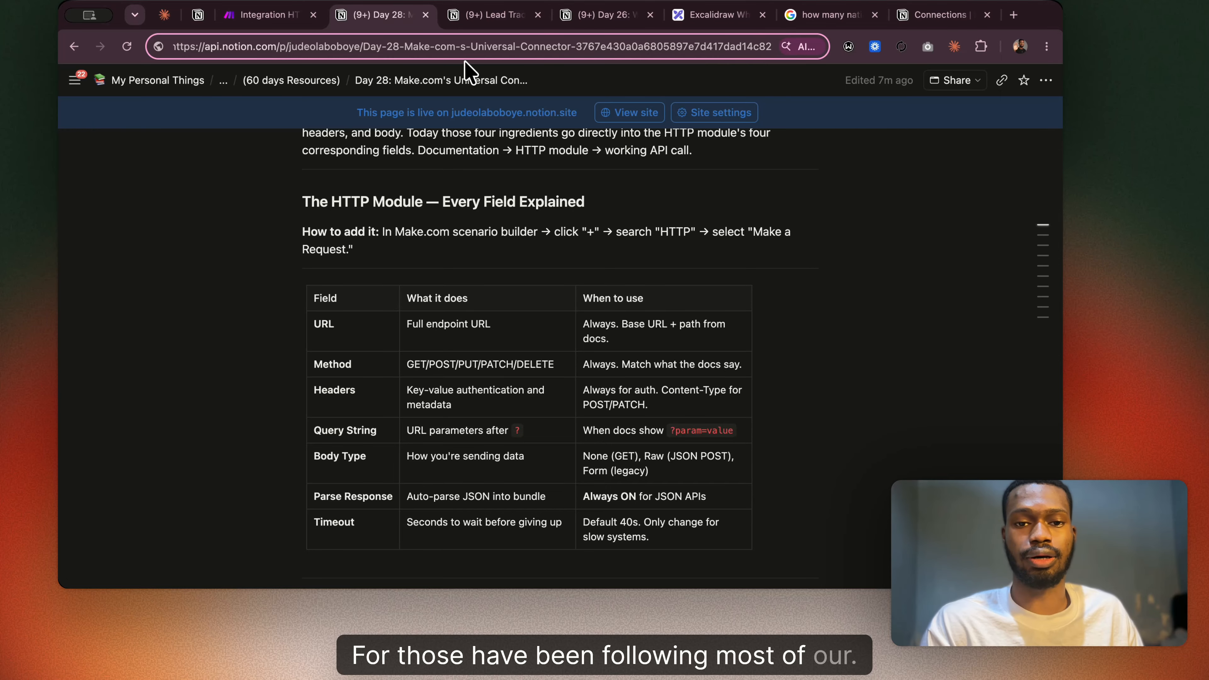
# Inspect the query string in the Lead Tracker page's URL, and return to the field table in the Day 28 guide.
pyautogui.click(503, 16)
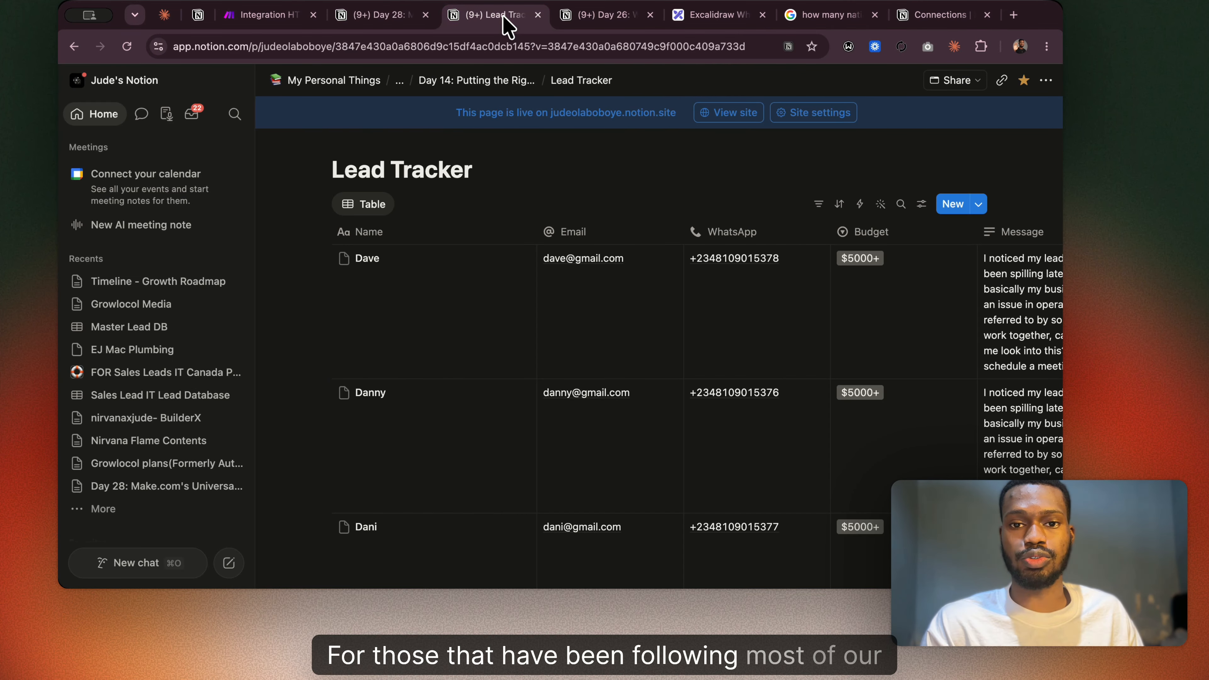
pyautogui.click(546, 47)
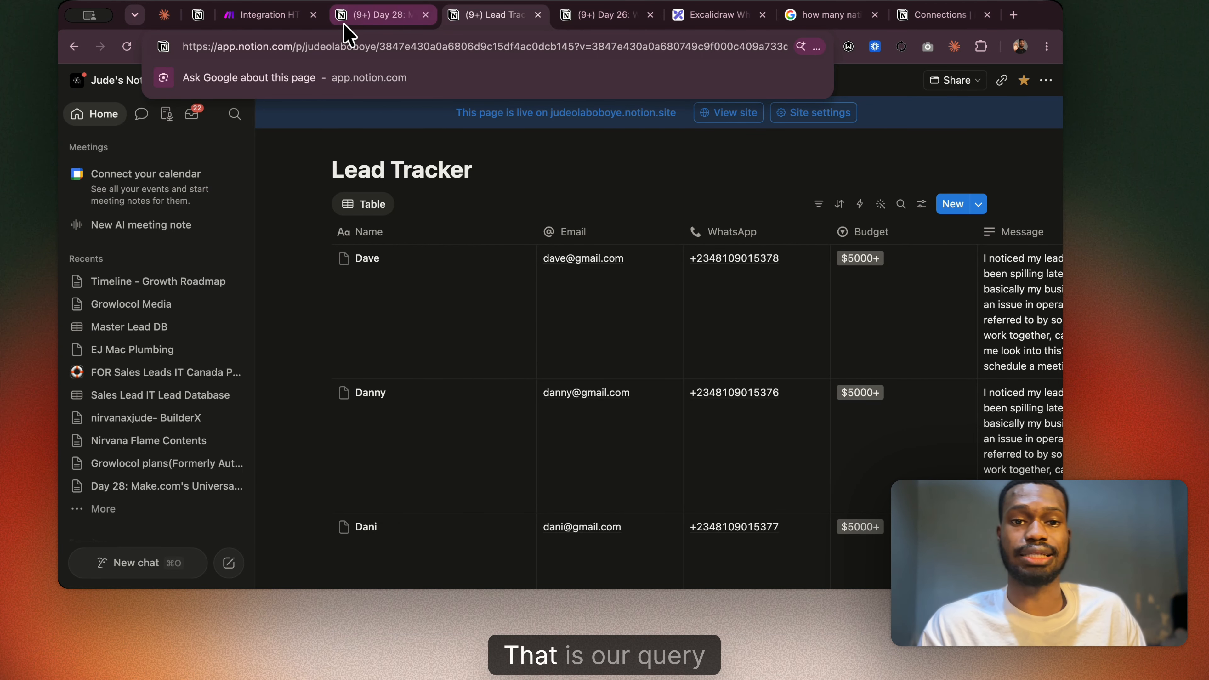
pyautogui.click(376, 15)
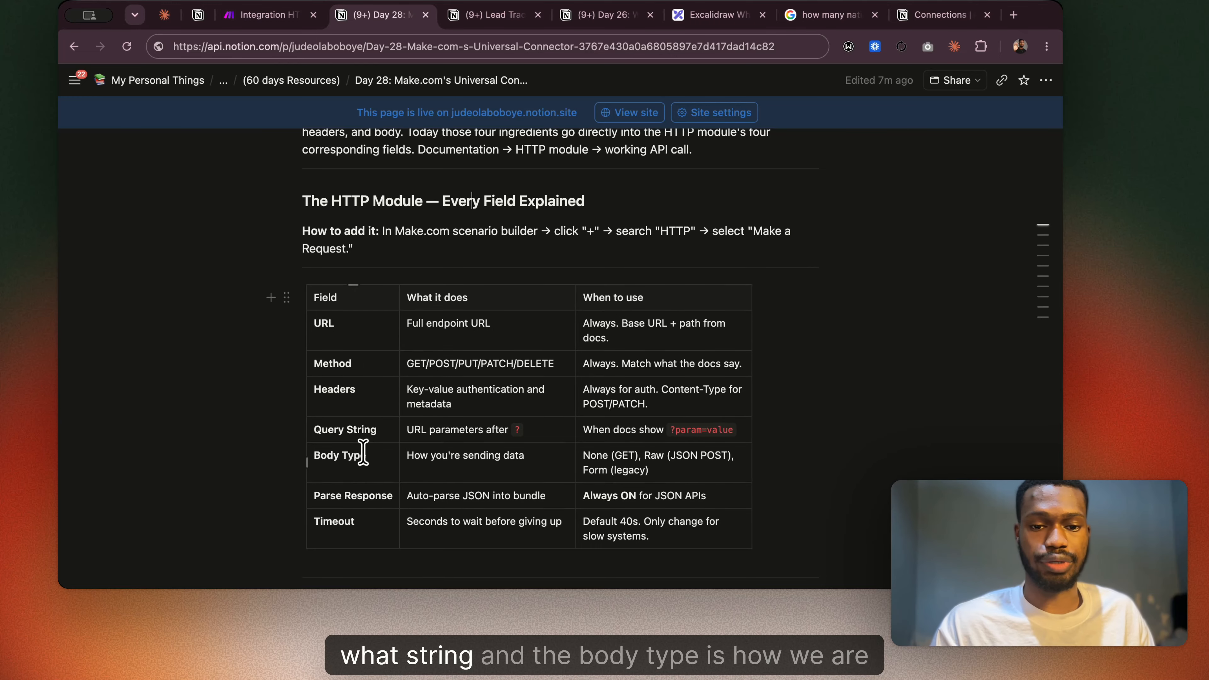
pyautogui.scroll(-3, 362, 448)
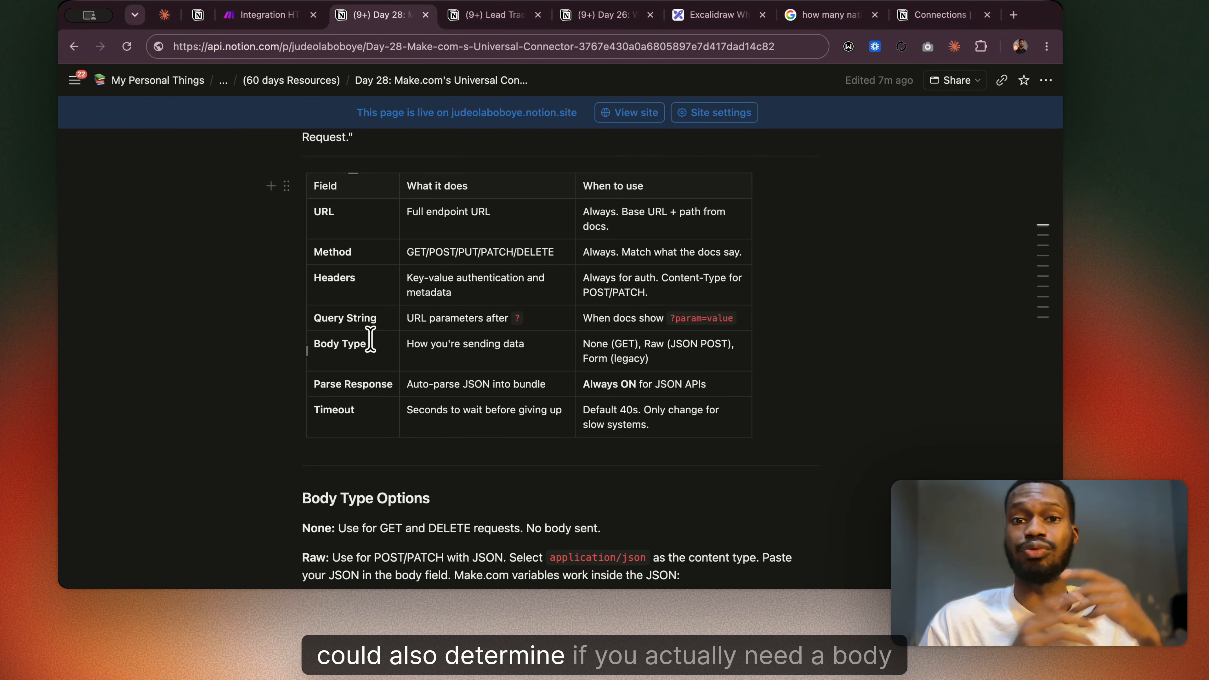
# Reopen the HTTP module's settings in Make, dismiss the new keychain form, and set the authentication type to No authentication.
pyautogui.click(263, 14)
pyautogui.click(252, 274)
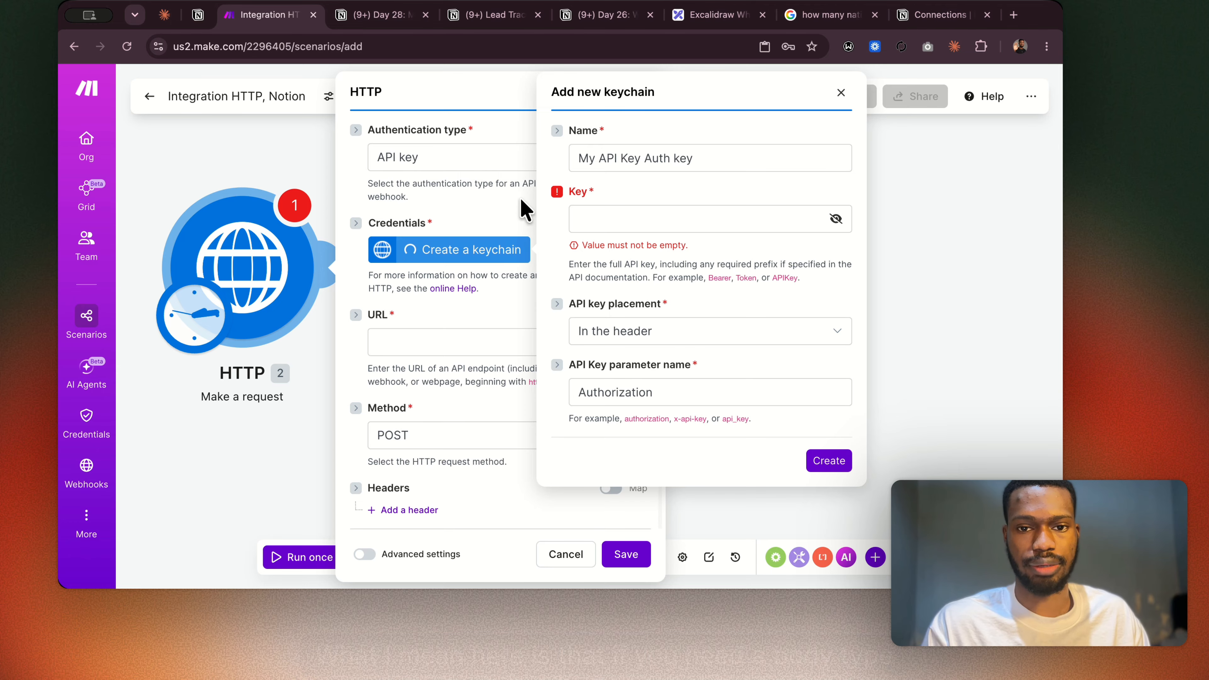
pyautogui.click(841, 94)
pyautogui.click(543, 155)
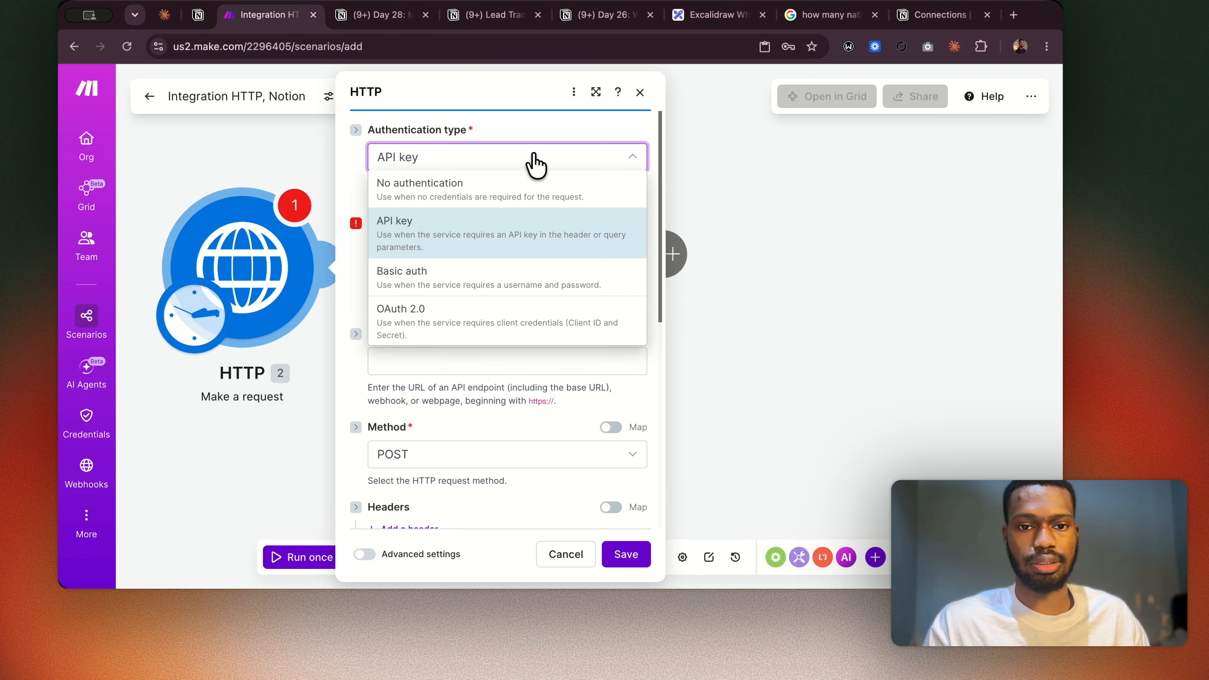
pyautogui.click(537, 183)
# Set the HTTP request method to GET and collapse the Body content type setting.
pyautogui.scroll(-5, 452, 241)
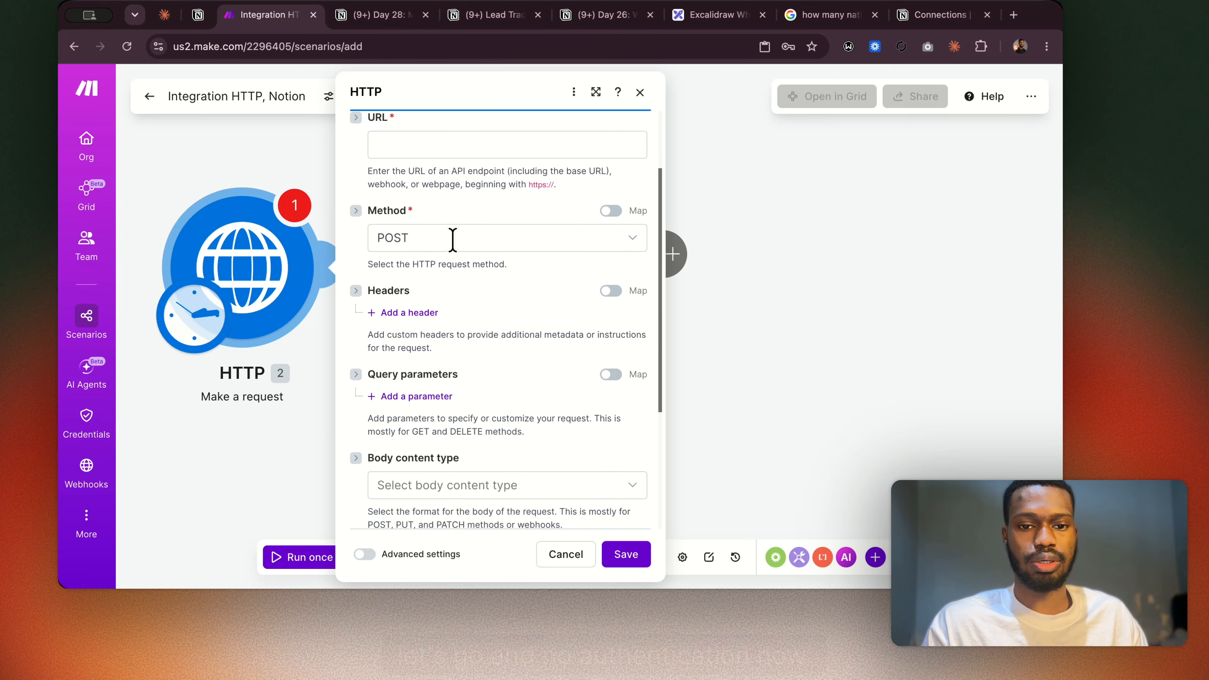
pyautogui.click(424, 206)
pyautogui.click(420, 235)
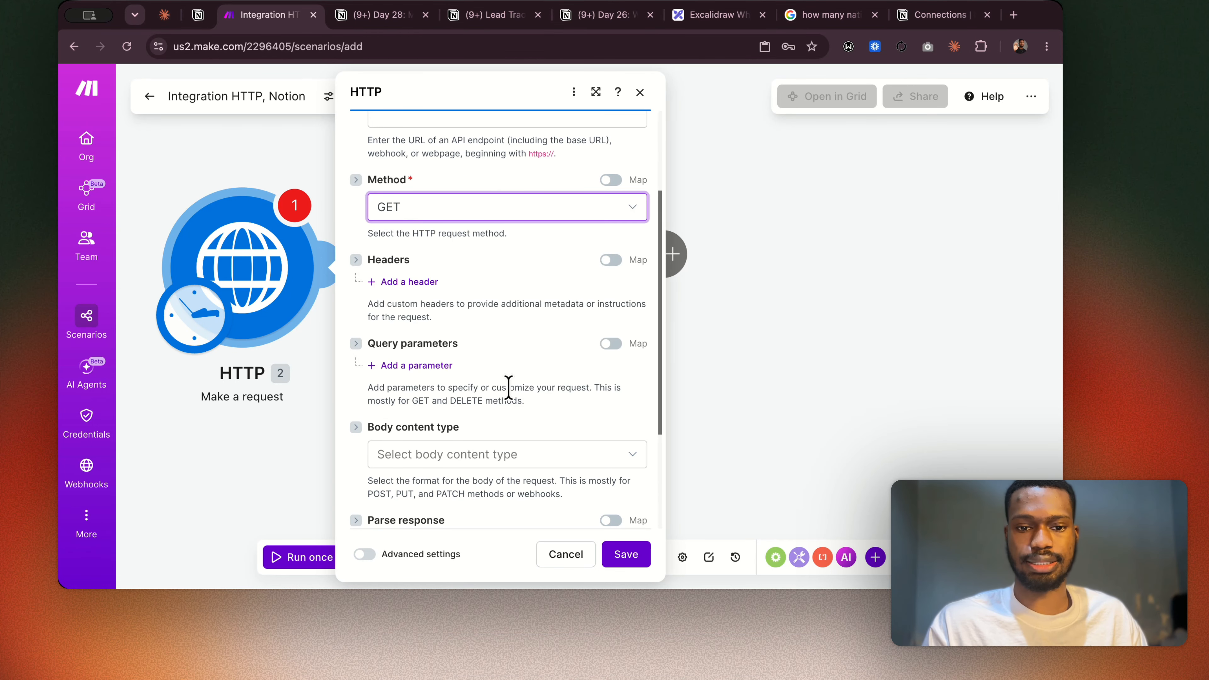
pyautogui.scroll(-3, 462, 405)
pyautogui.click(355, 356)
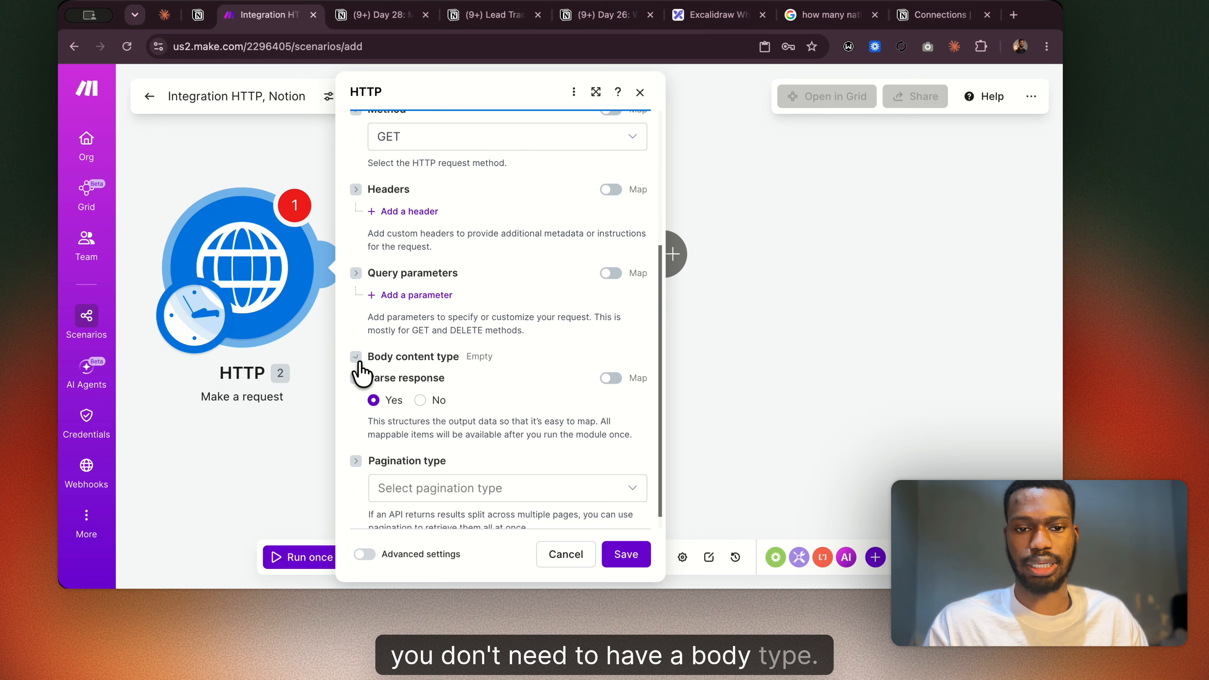
# Try to save the HTTP module's GET request with the URL left empty.
pyautogui.scroll(-1, 526, 457)
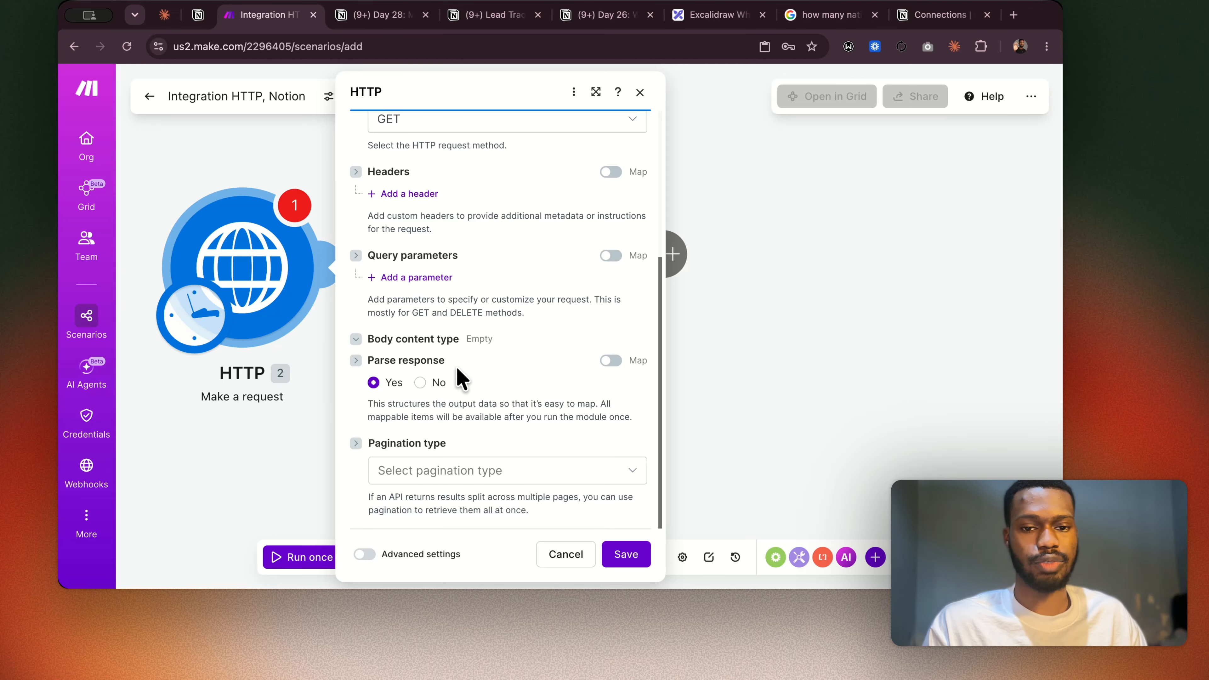
pyautogui.scroll(10, 532, 211)
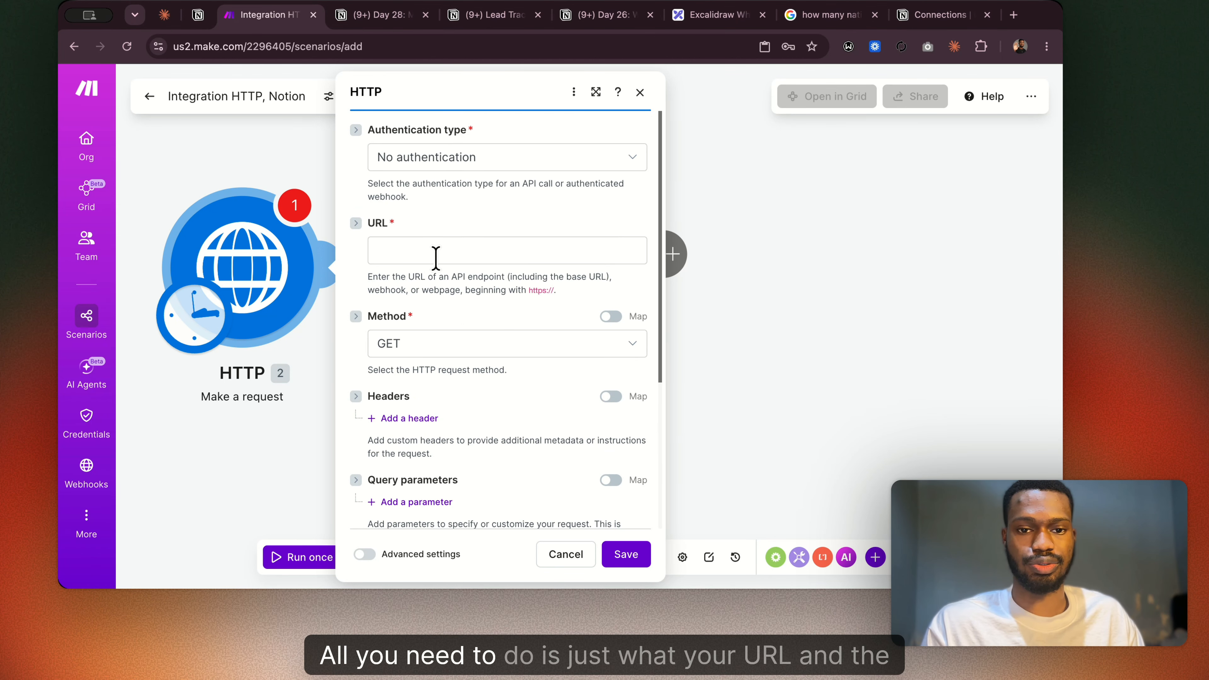
pyautogui.click(421, 253)
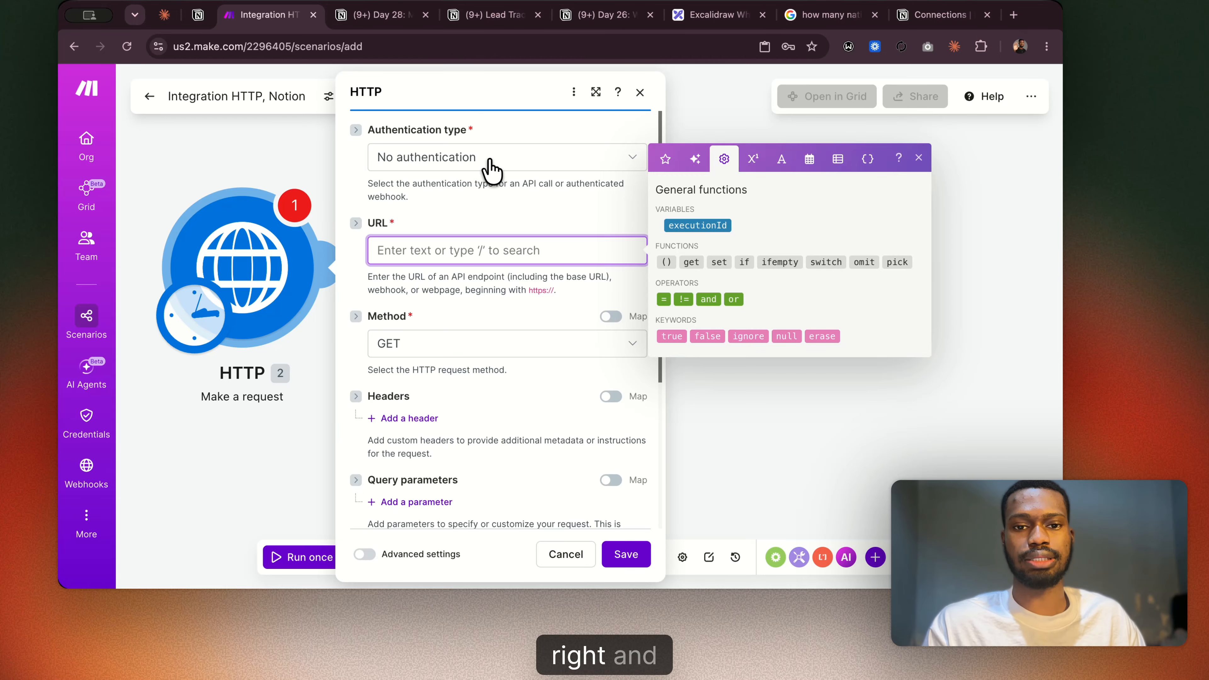
pyautogui.click(627, 556)
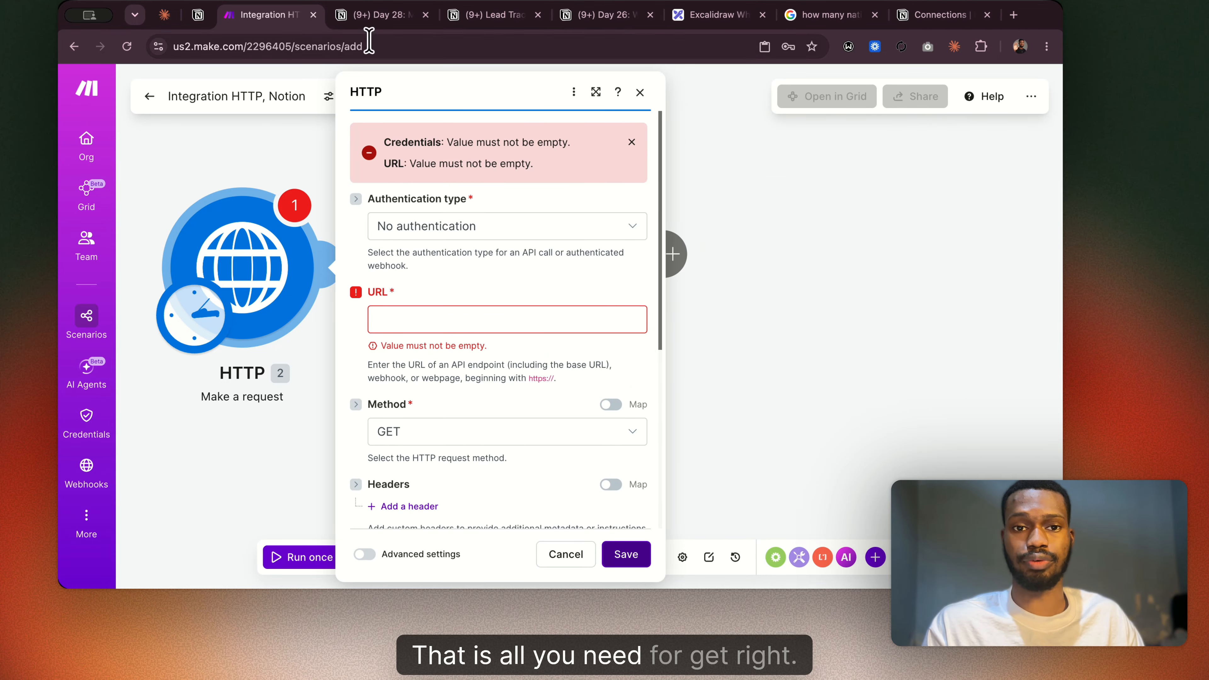
# Switch to the Day 28 guide and select the Body Type row's usage cell in the field table.
pyautogui.click(377, 15)
pyautogui.scroll(-1, 476, 375)
pyautogui.scroll(3, 718, 461)
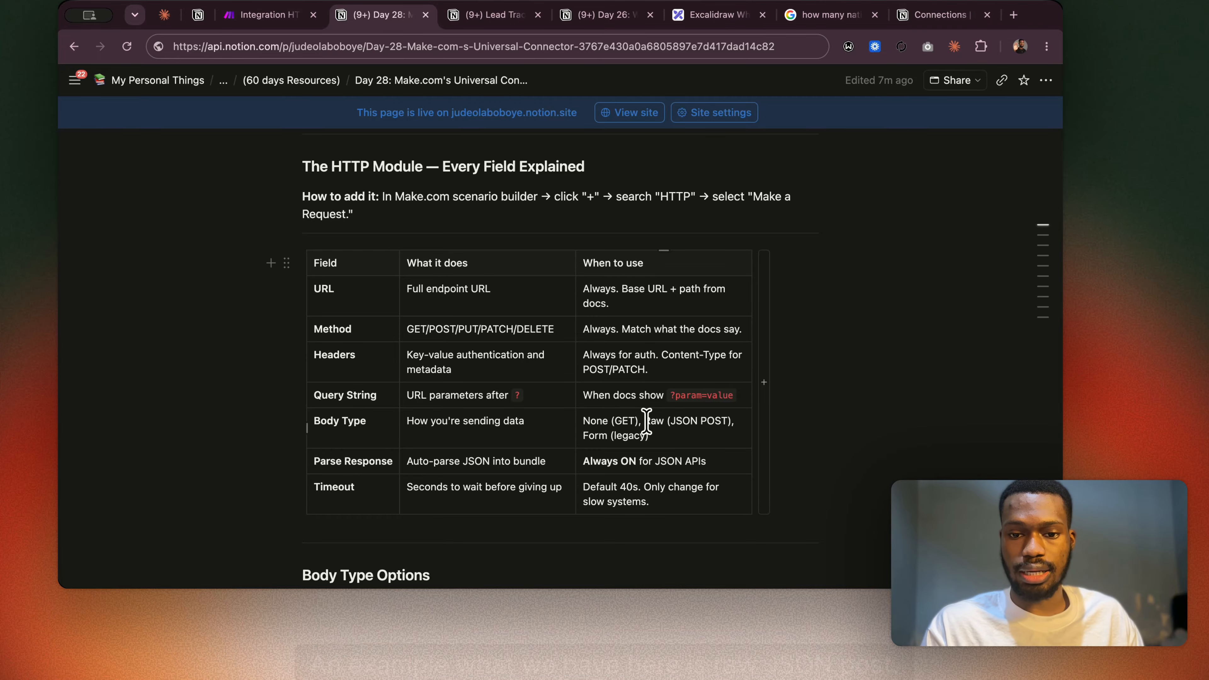
pyautogui.click(661, 421)
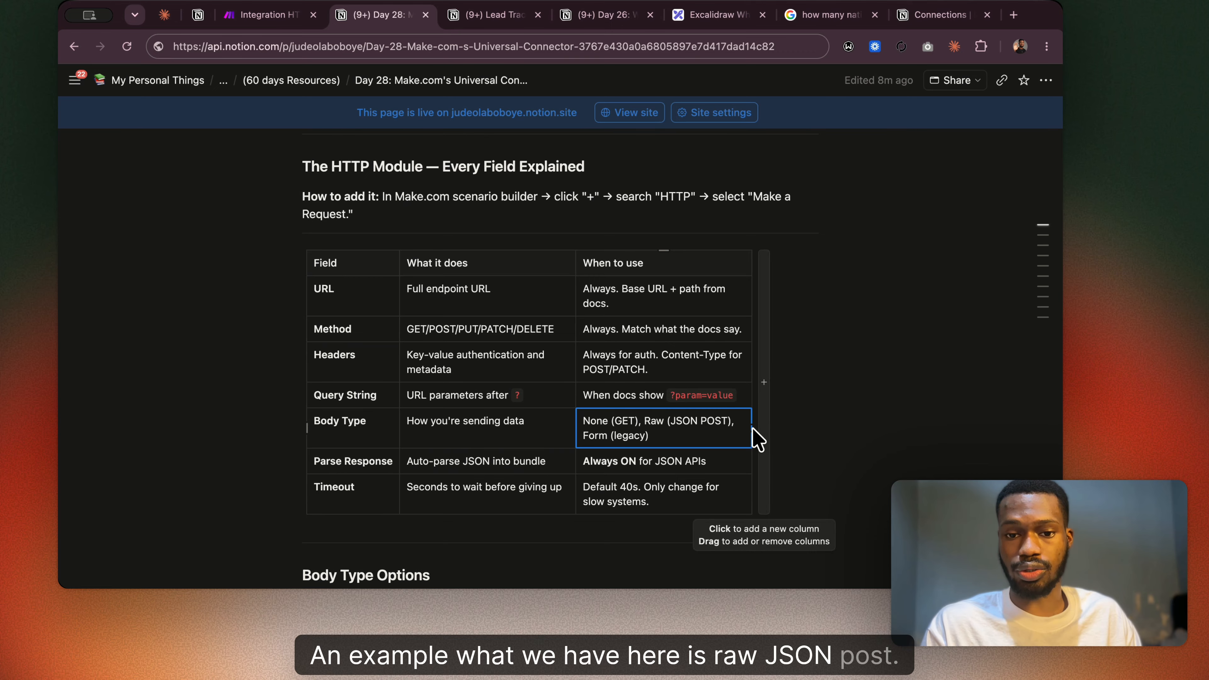
# Return to Make's HTTP settings and view the available request methods, keeping GET selected.
pyautogui.click(274, 22)
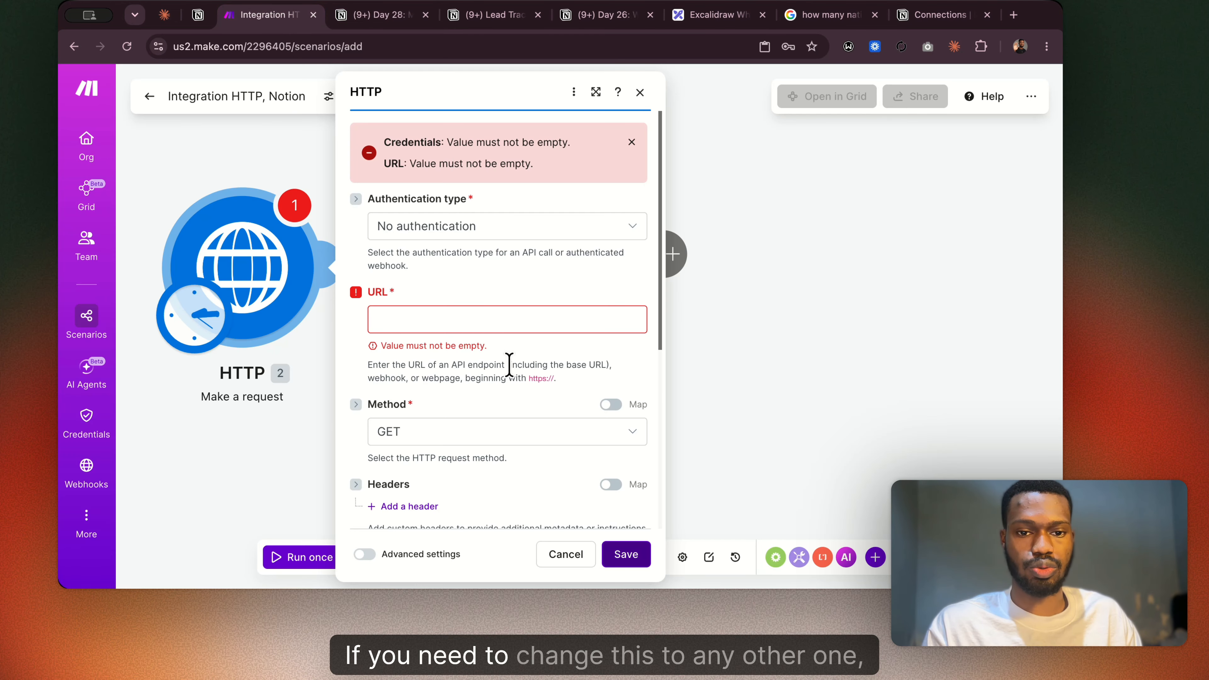
pyautogui.scroll(-2, 461, 397)
pyautogui.click(441, 376)
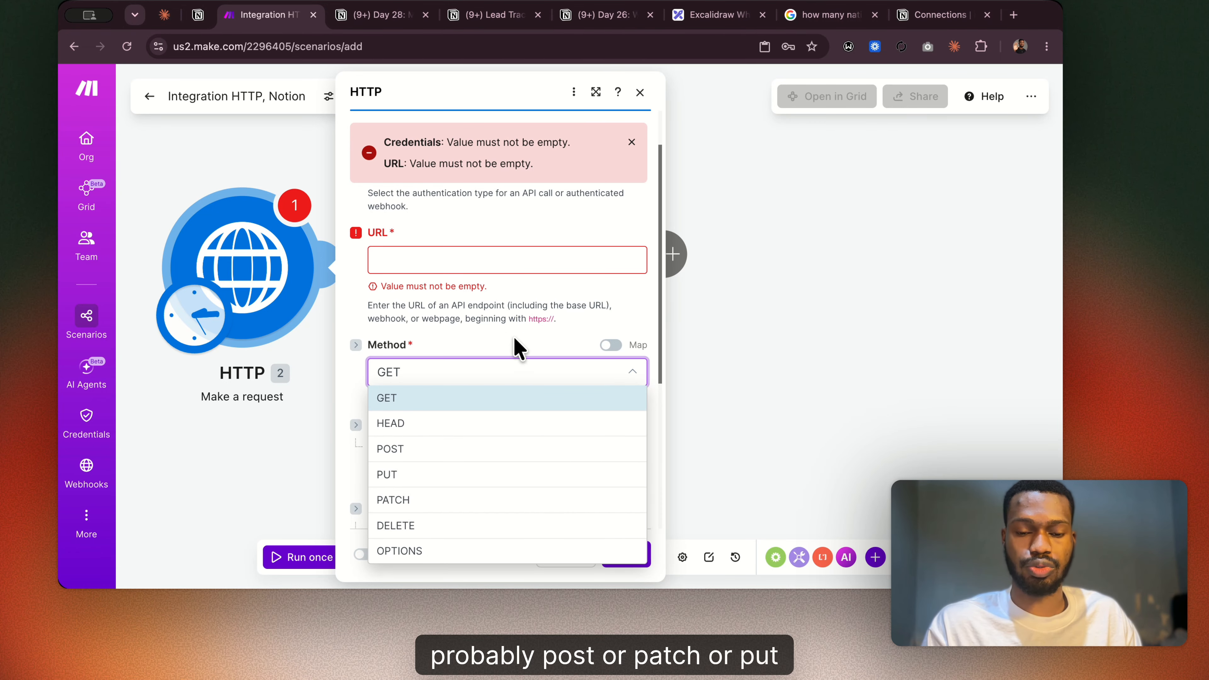
pyautogui.click(532, 329)
# Expand the Body content type setting again and set it to application/json.
pyautogui.scroll(-3, 433, 417)
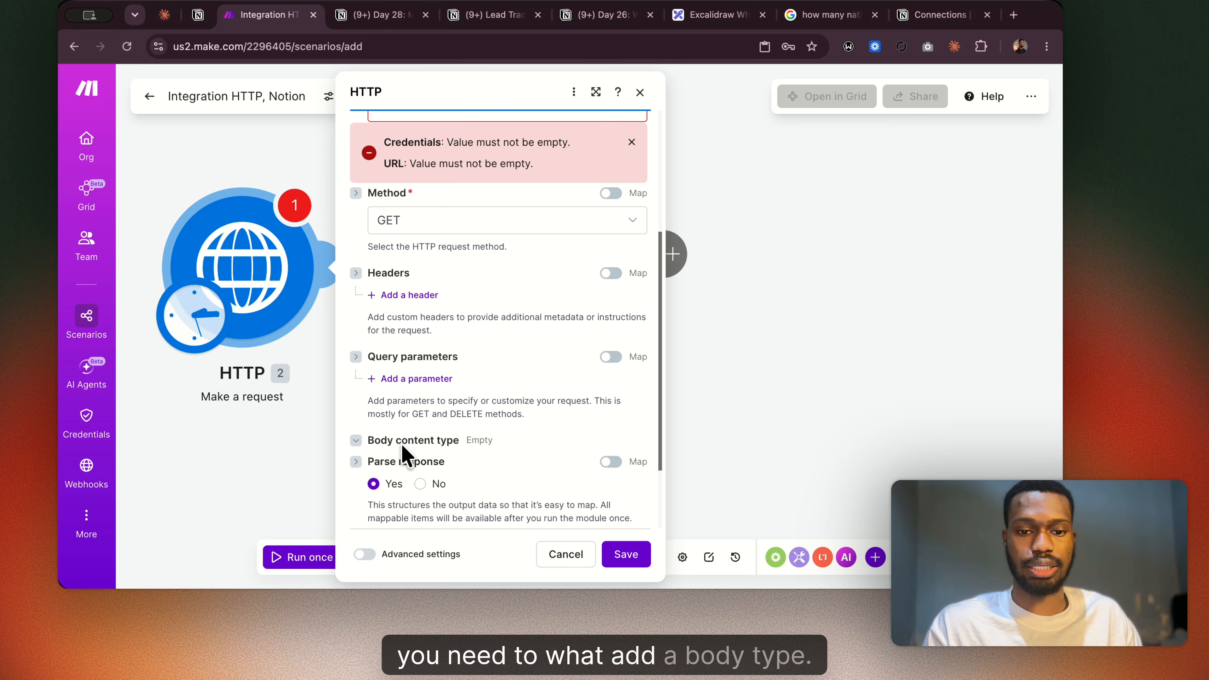
pyautogui.click(356, 441)
pyautogui.scroll(-1, 536, 440)
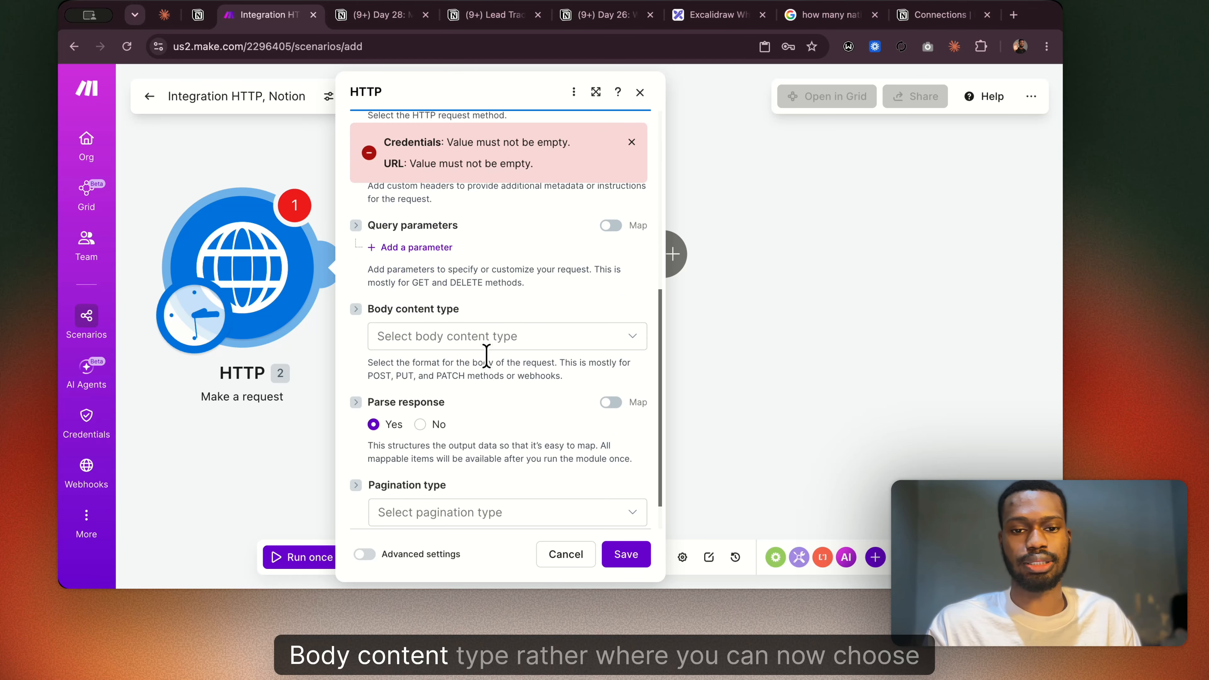
pyautogui.click(488, 343)
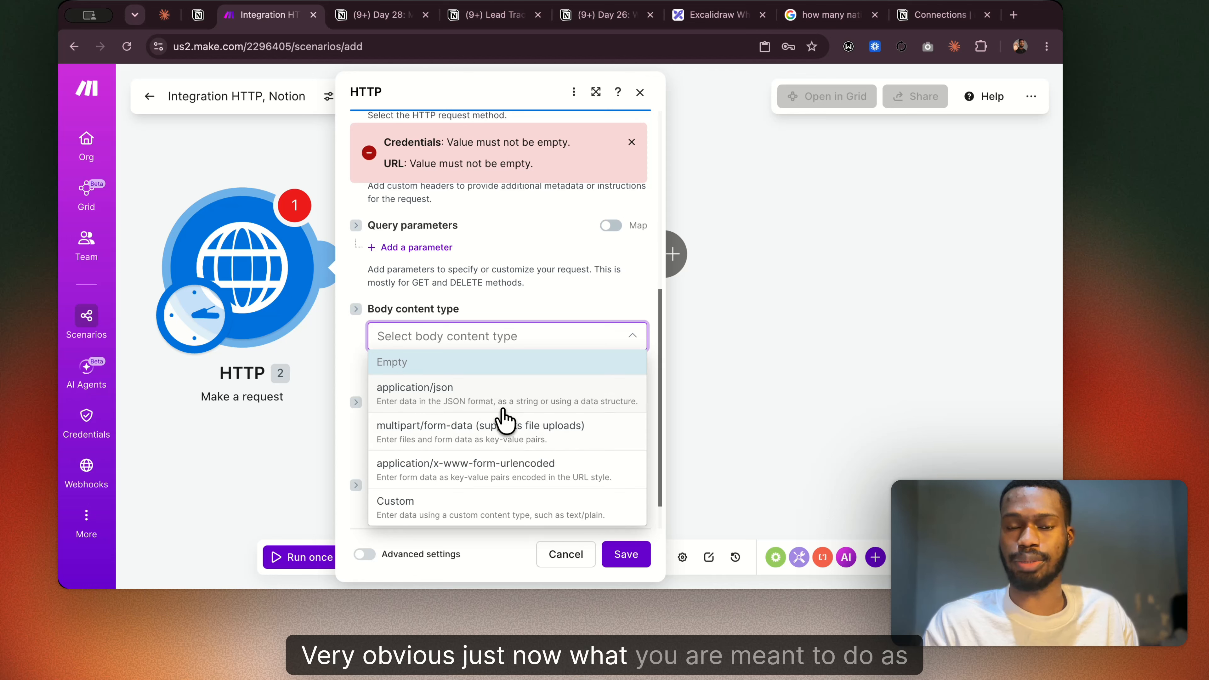
pyautogui.click(579, 406)
# Set the body input method to JSON string and open the Body content field for editing.
pyautogui.scroll(-2, 452, 400)
pyautogui.click(462, 339)
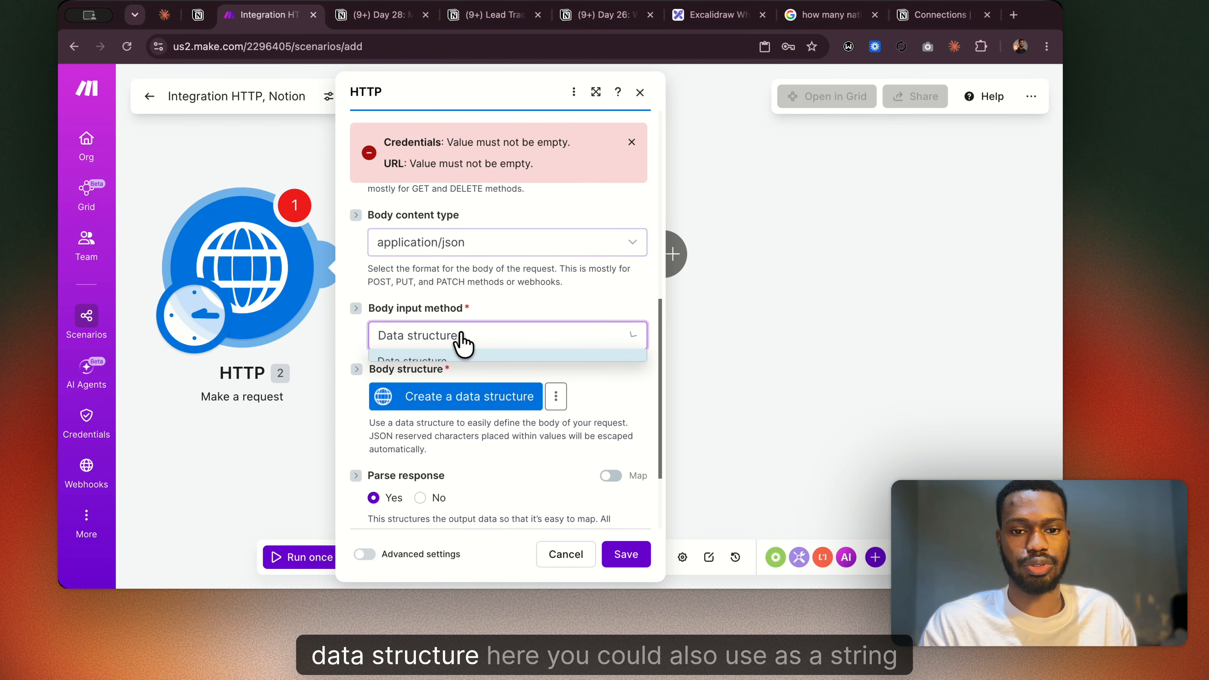
pyautogui.click(452, 410)
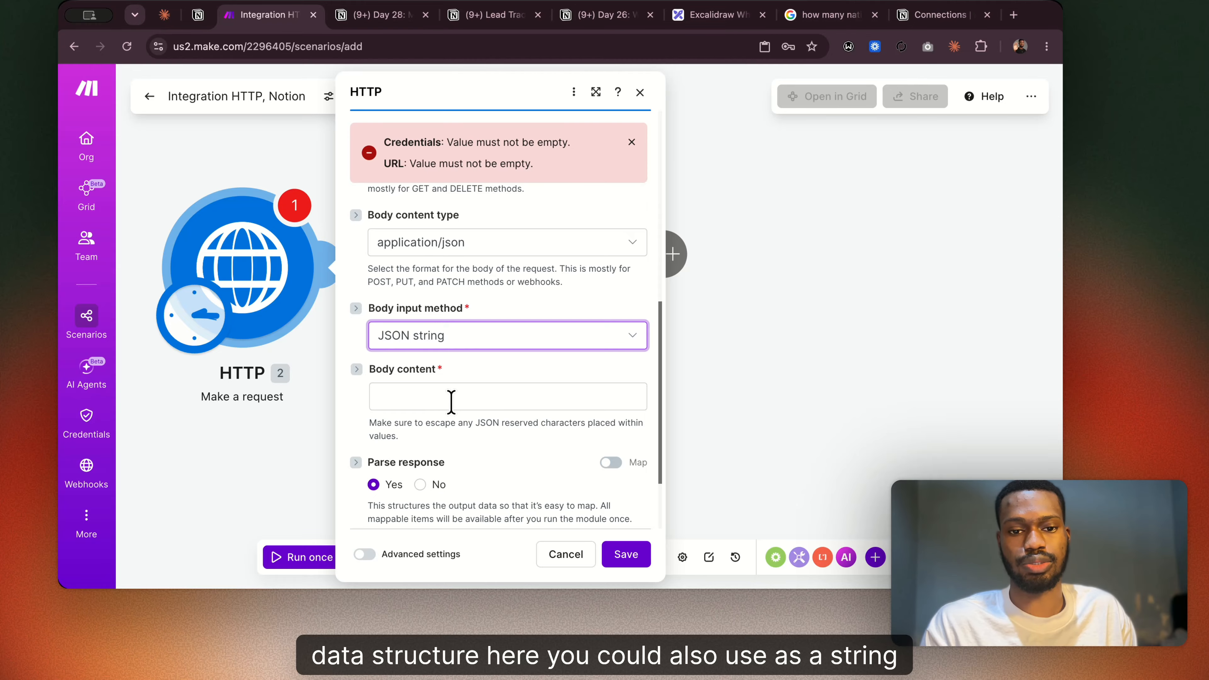
pyautogui.click(451, 400)
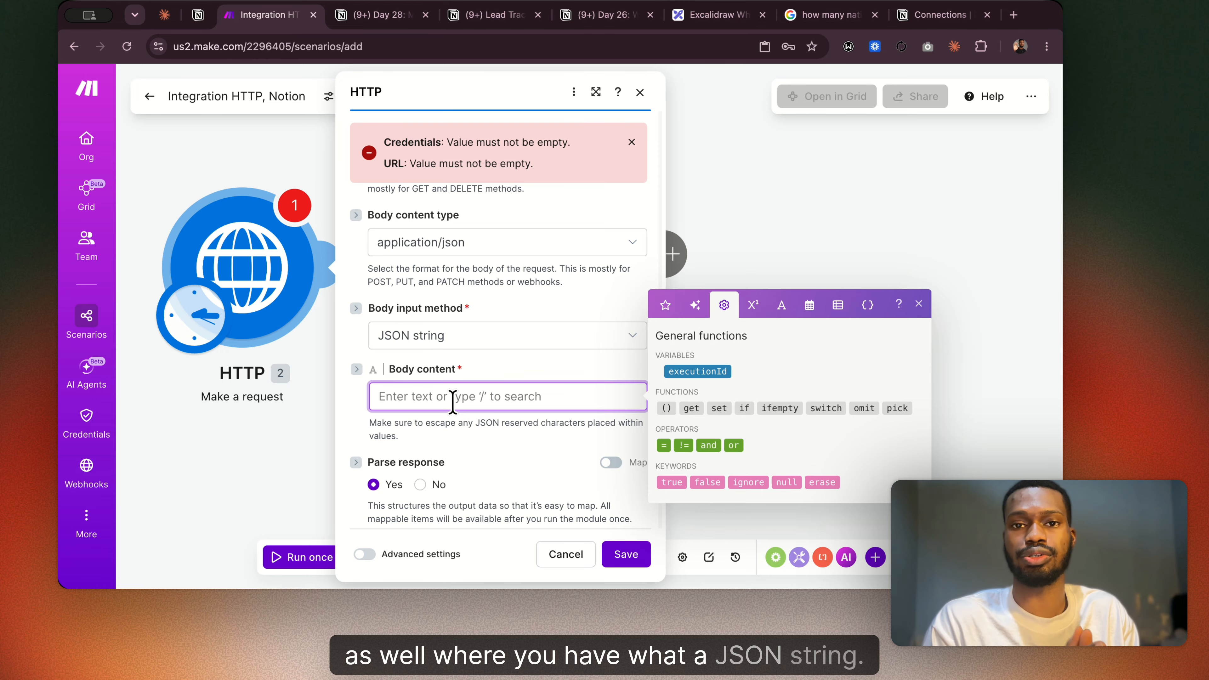
# Switch to the Day 28 guide and read the Body Type Options section with its raw JSON example.
pyautogui.click(376, 17)
pyautogui.scroll(-10, 451, 315)
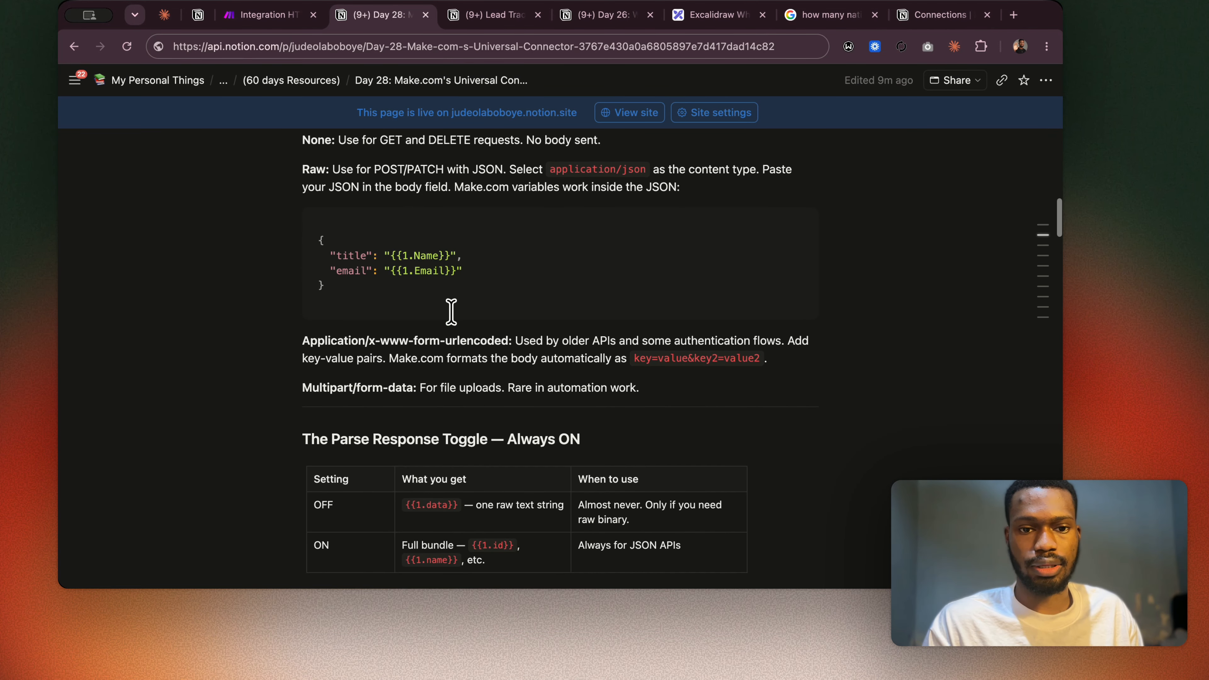
pyautogui.scroll(-2, 455, 309)
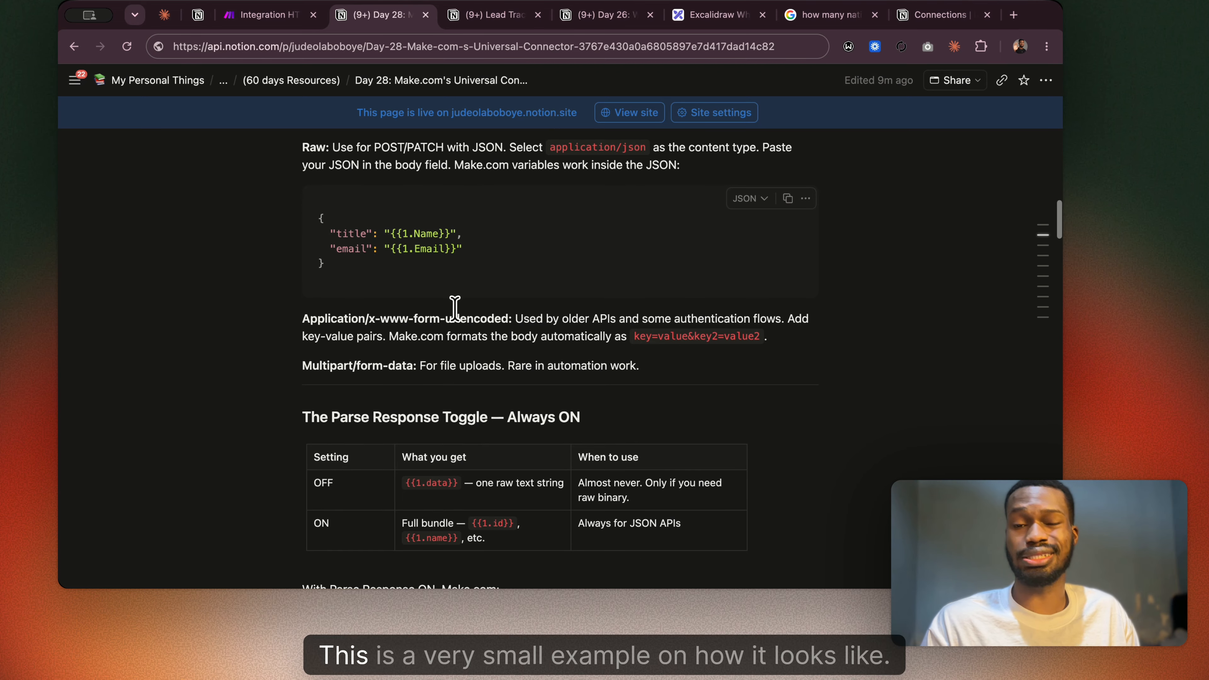
pyautogui.scroll(6, 412, 273)
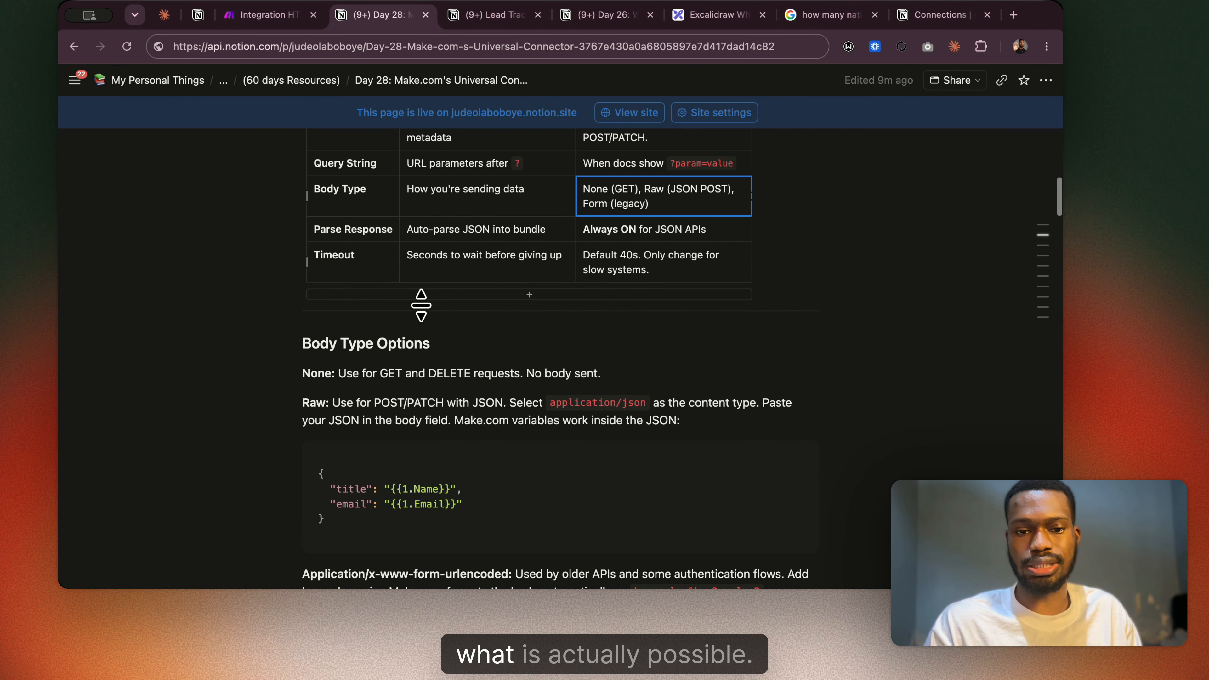
# Copy the raw JSON example with title and email from the Day 28 guide into the HTTP module's Body content in Make.
pyautogui.scroll(1, 365, 366)
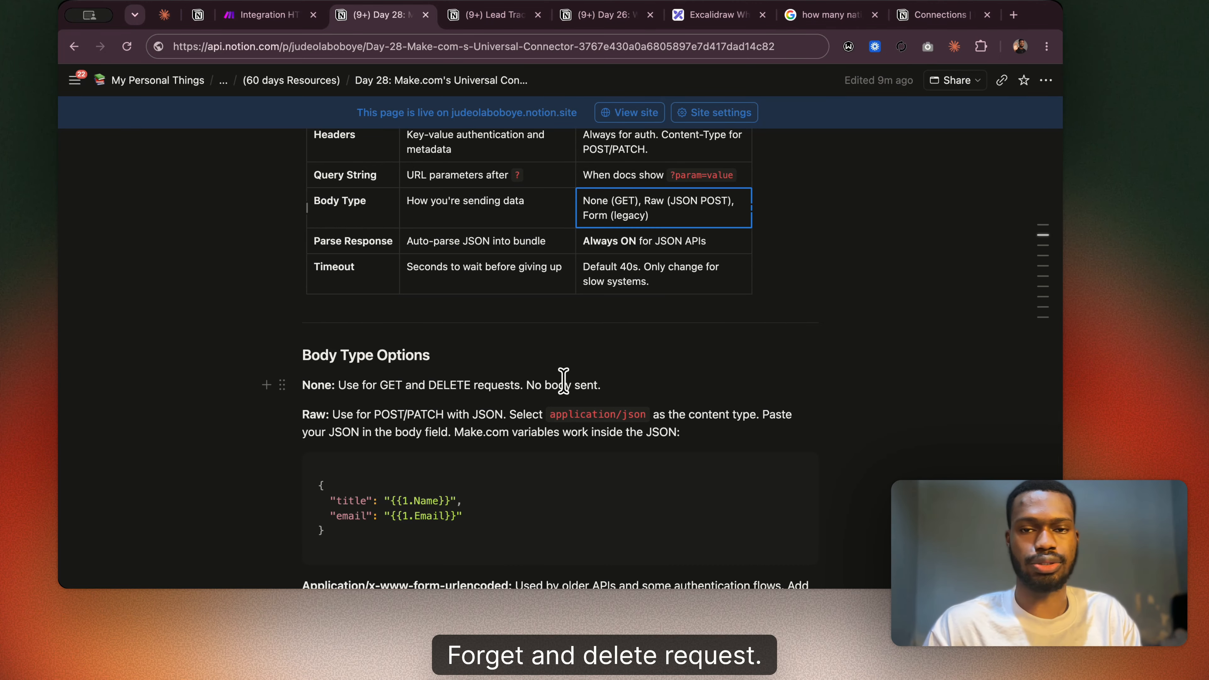
pyautogui.scroll(-3, 583, 414)
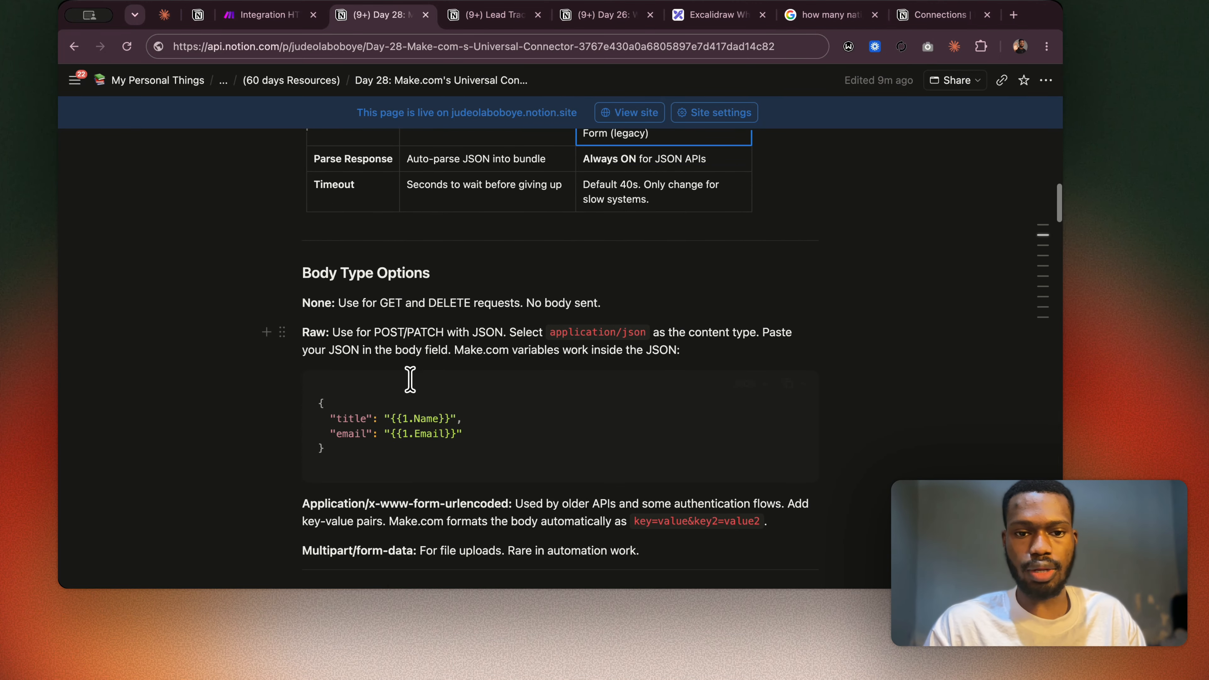
pyautogui.click(787, 383)
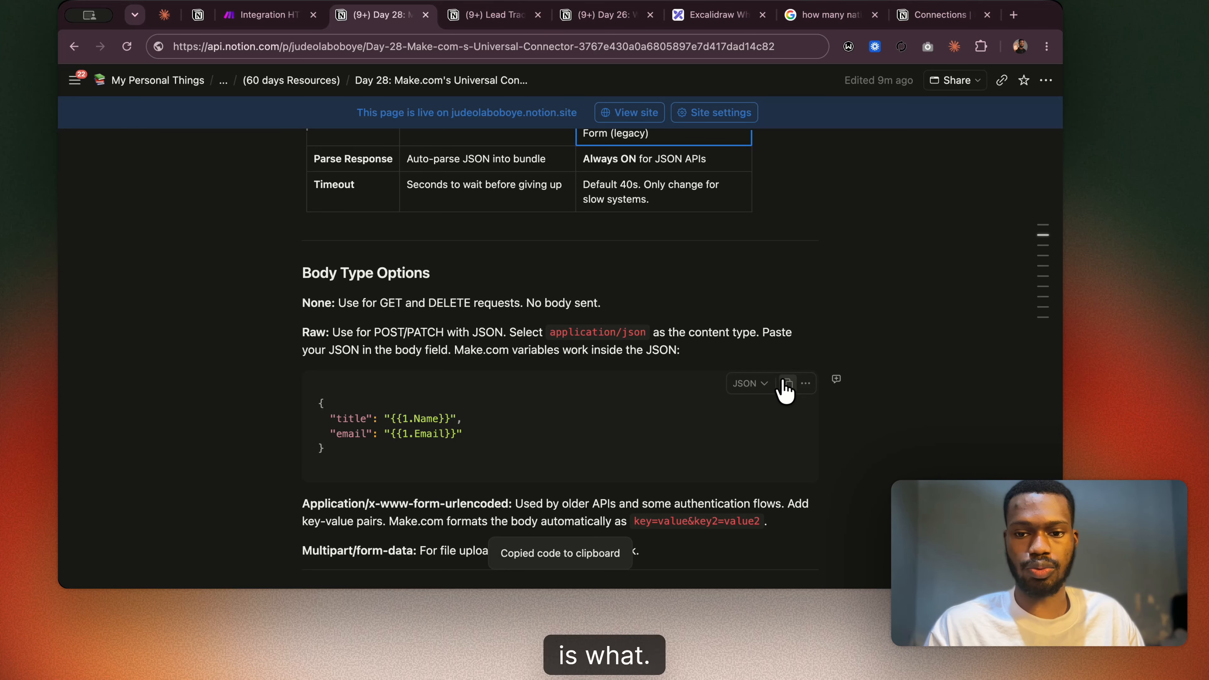
pyautogui.click(261, 15)
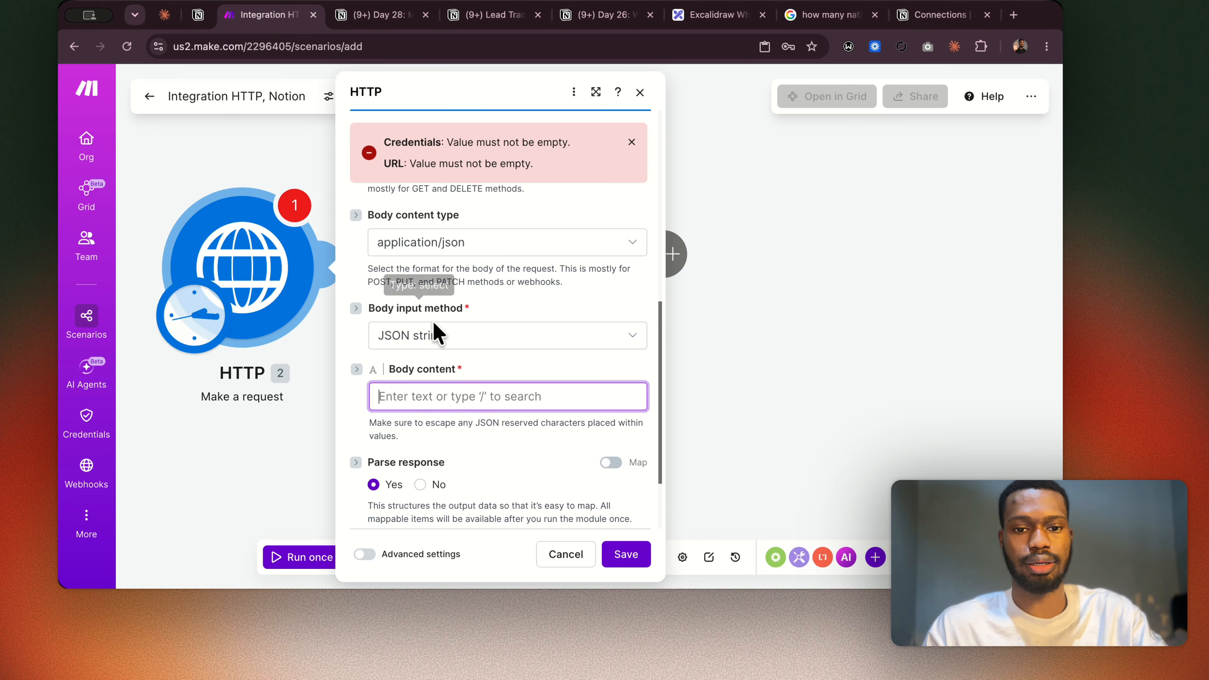
pyautogui.press('super+v')
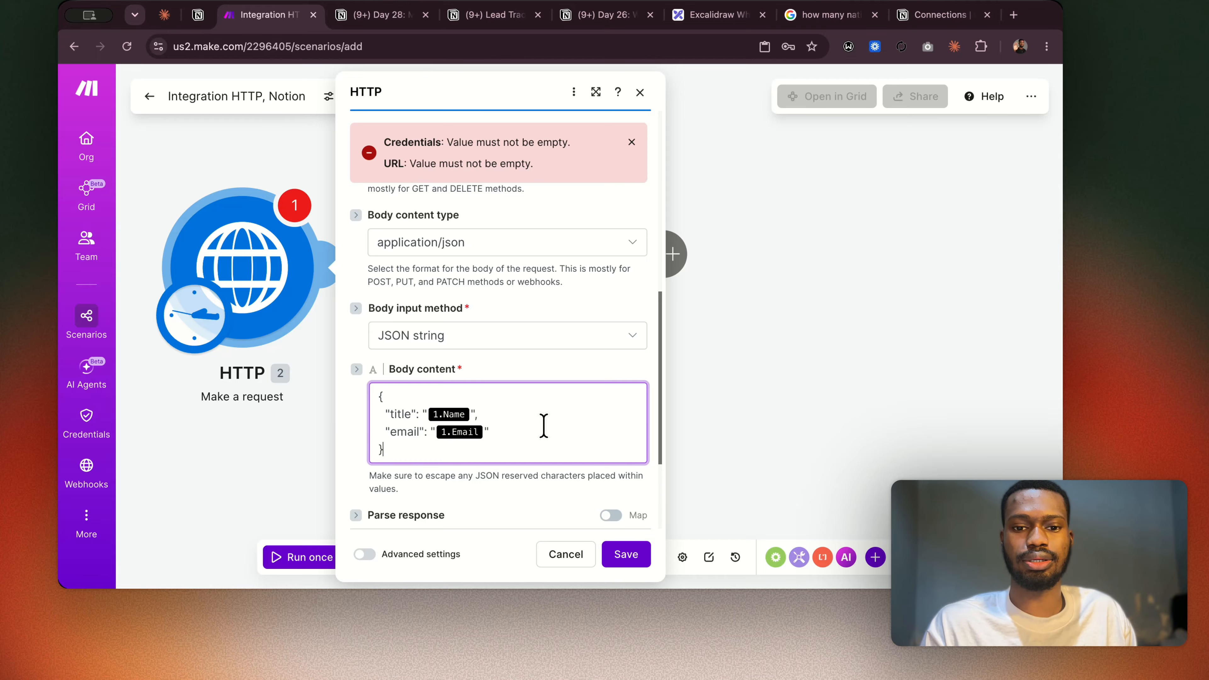
# Review the Body Type Options in the Day 28 guide, and set Make's Body input method to Data structure.
pyautogui.click(388, 17)
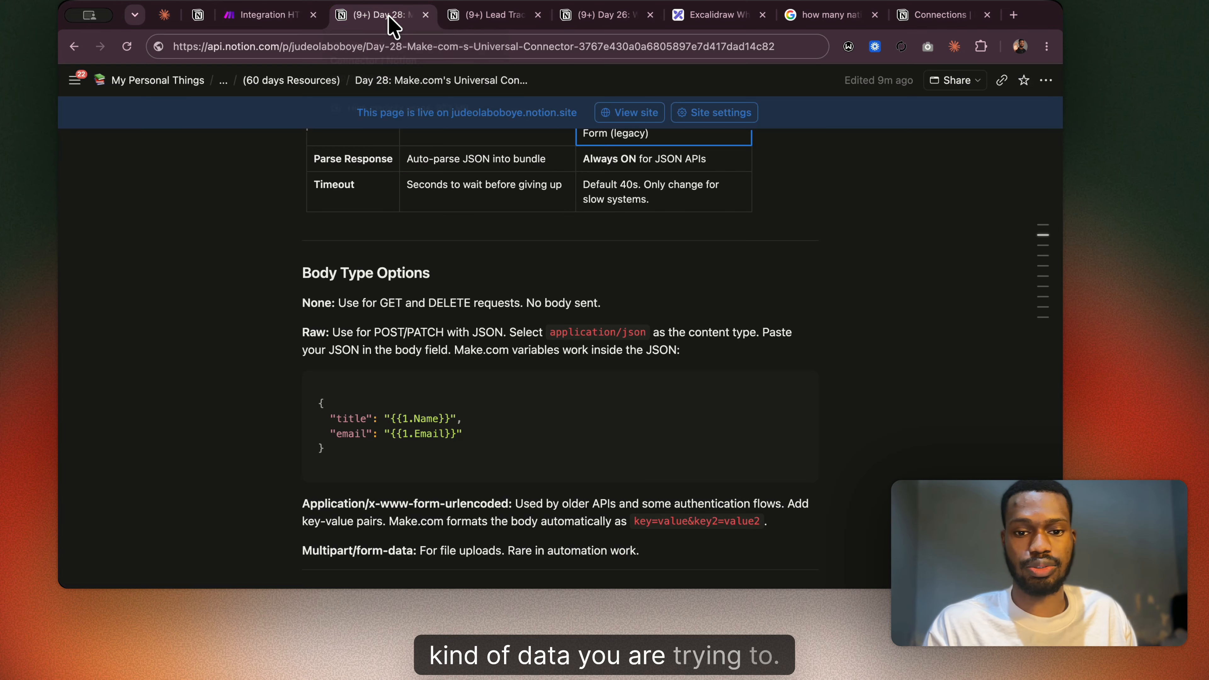
pyautogui.scroll(3, 499, 468)
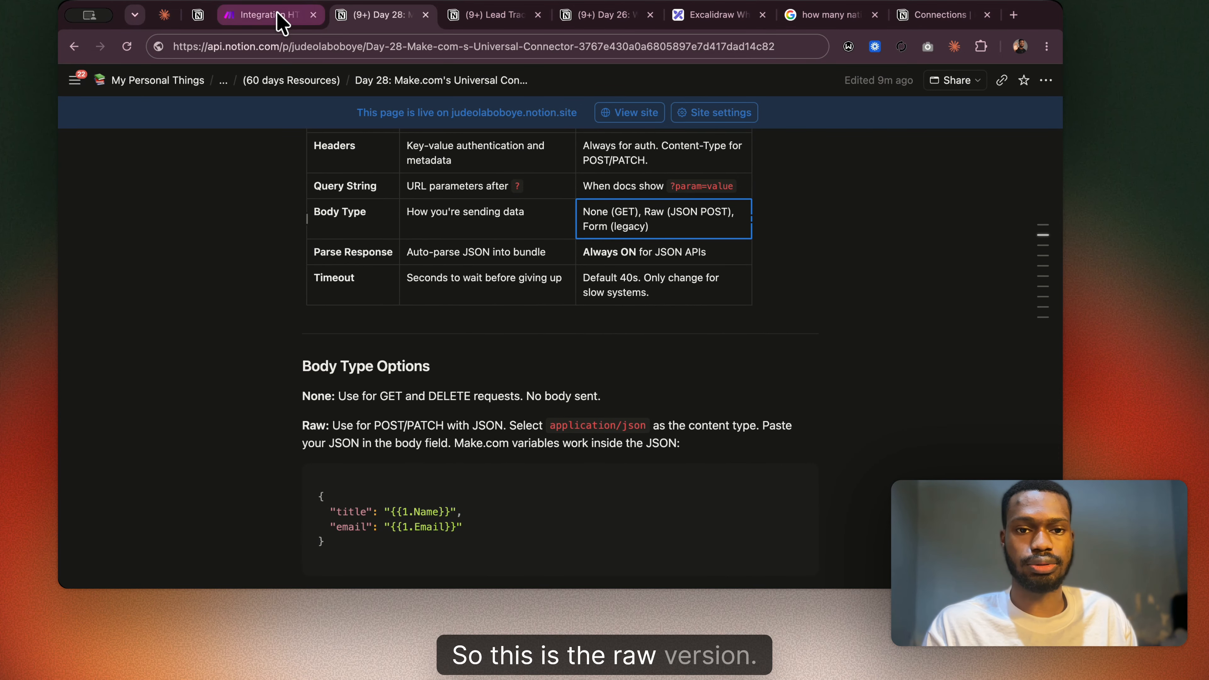
pyautogui.click(267, 15)
pyautogui.click(460, 343)
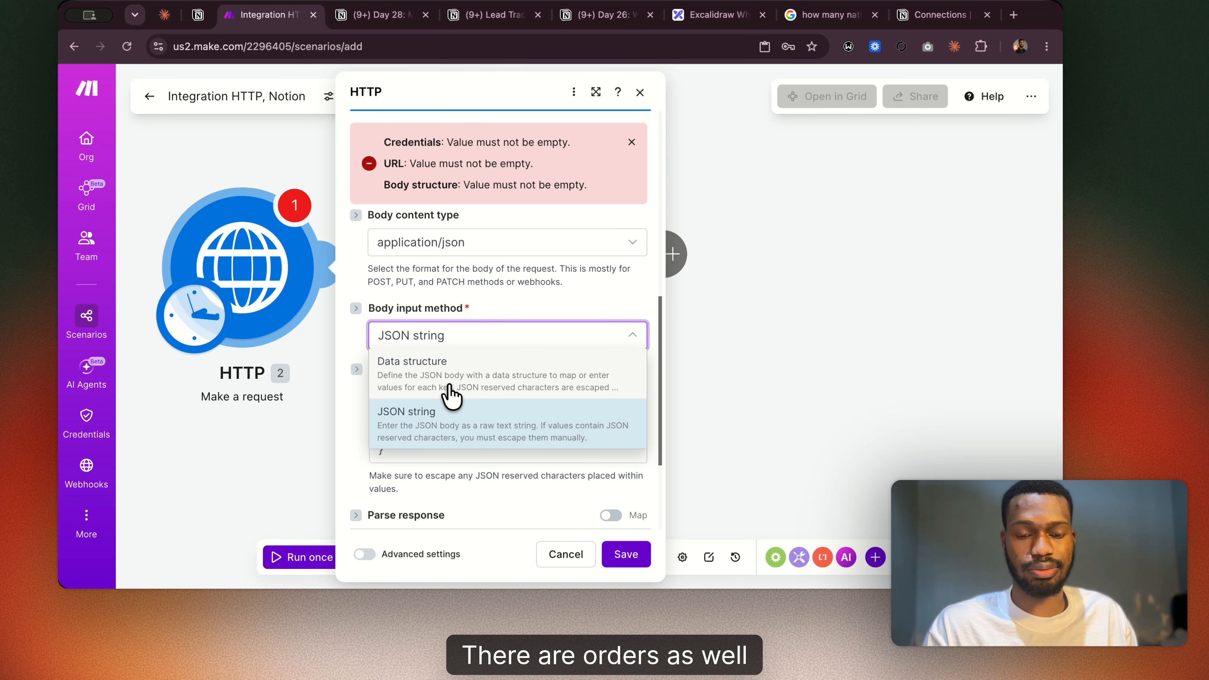
pyautogui.click(473, 373)
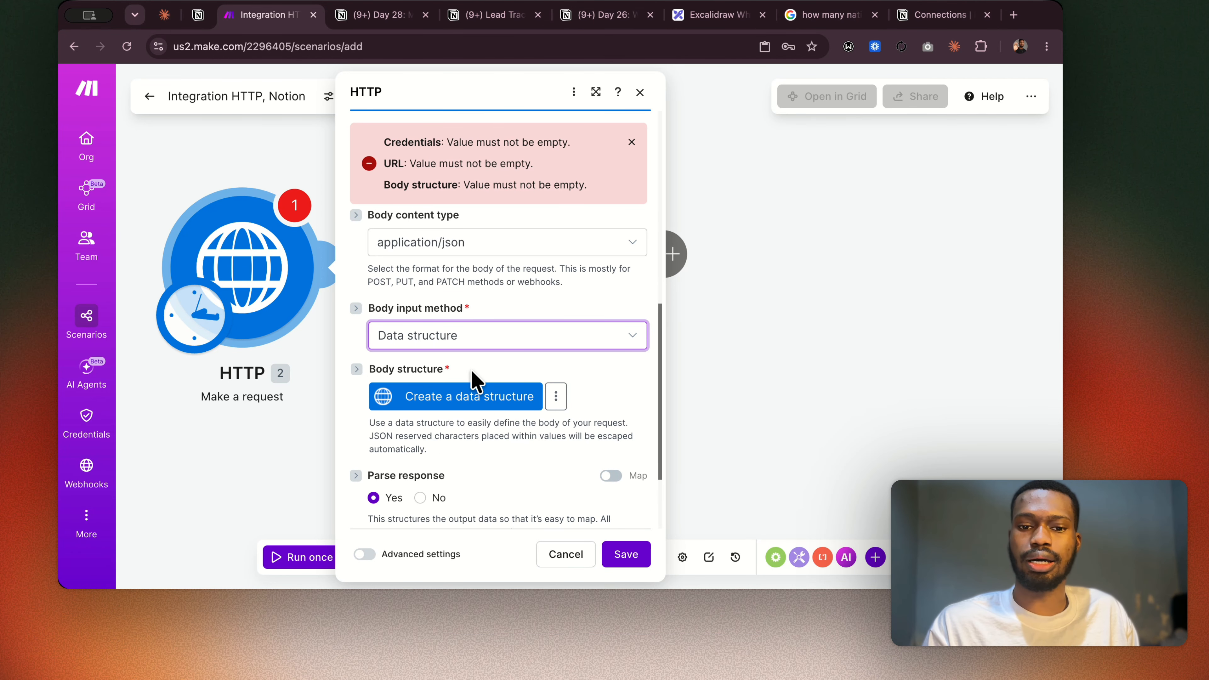
pyautogui.click(496, 347)
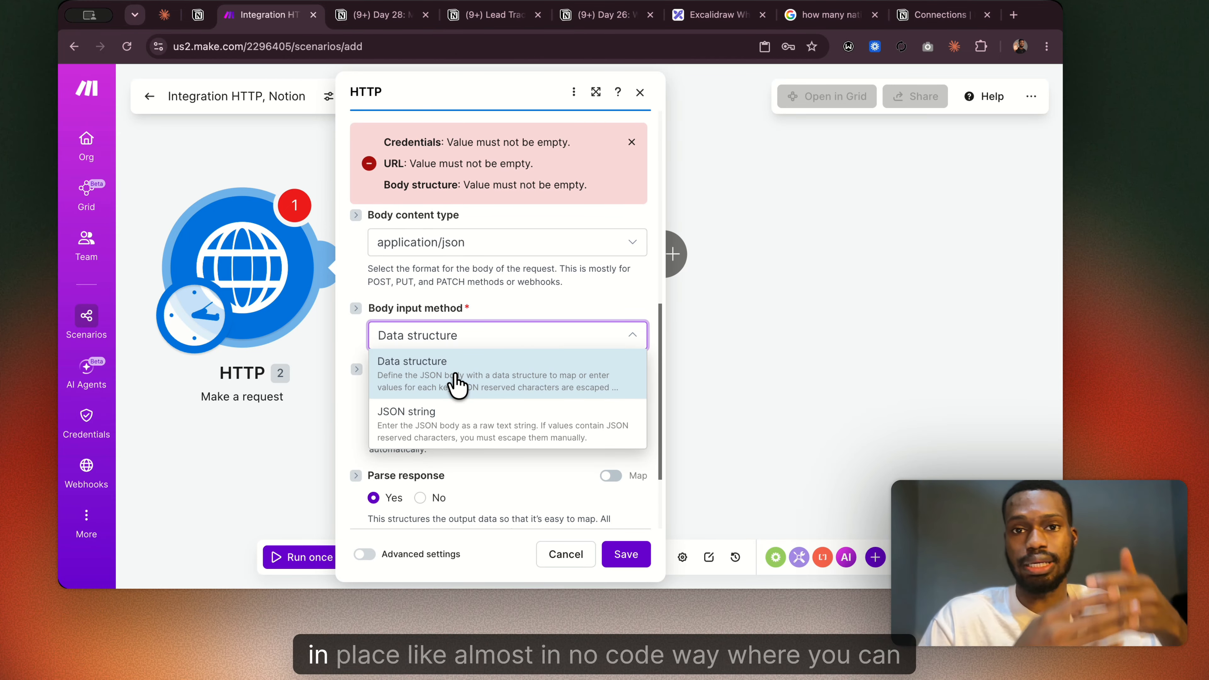
pyautogui.click(456, 384)
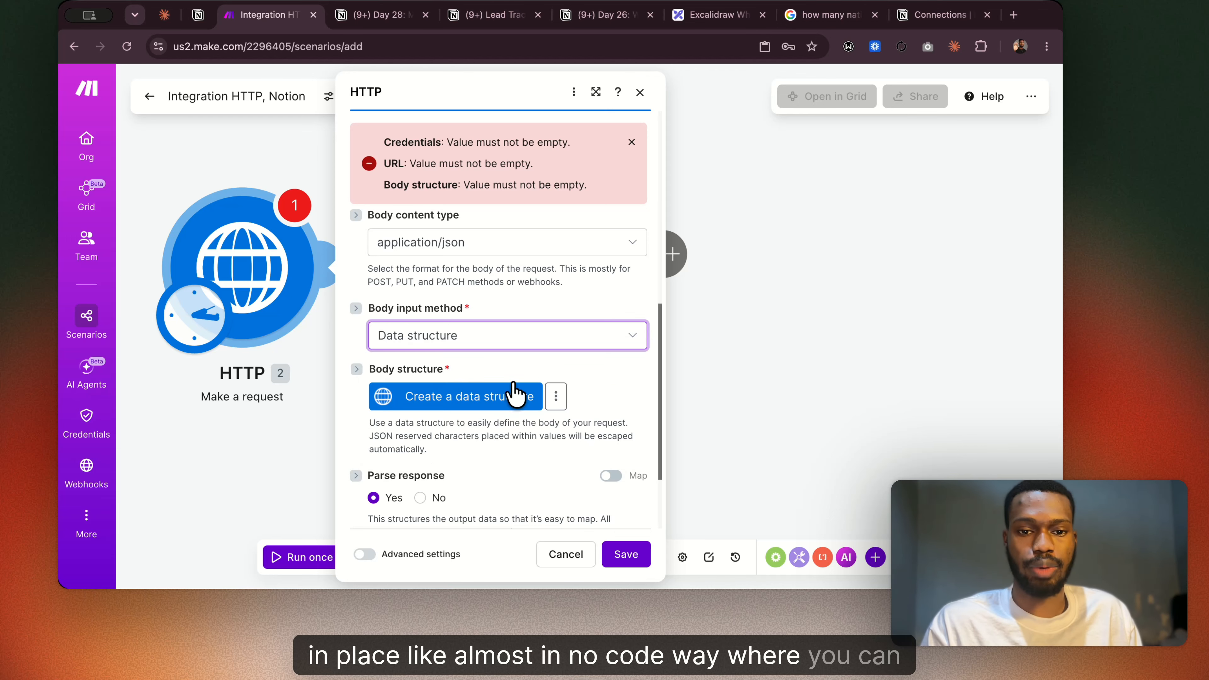
# Start creating a body data structure, add a blank item to view its fields, and close it without saving.
pyautogui.click(504, 398)
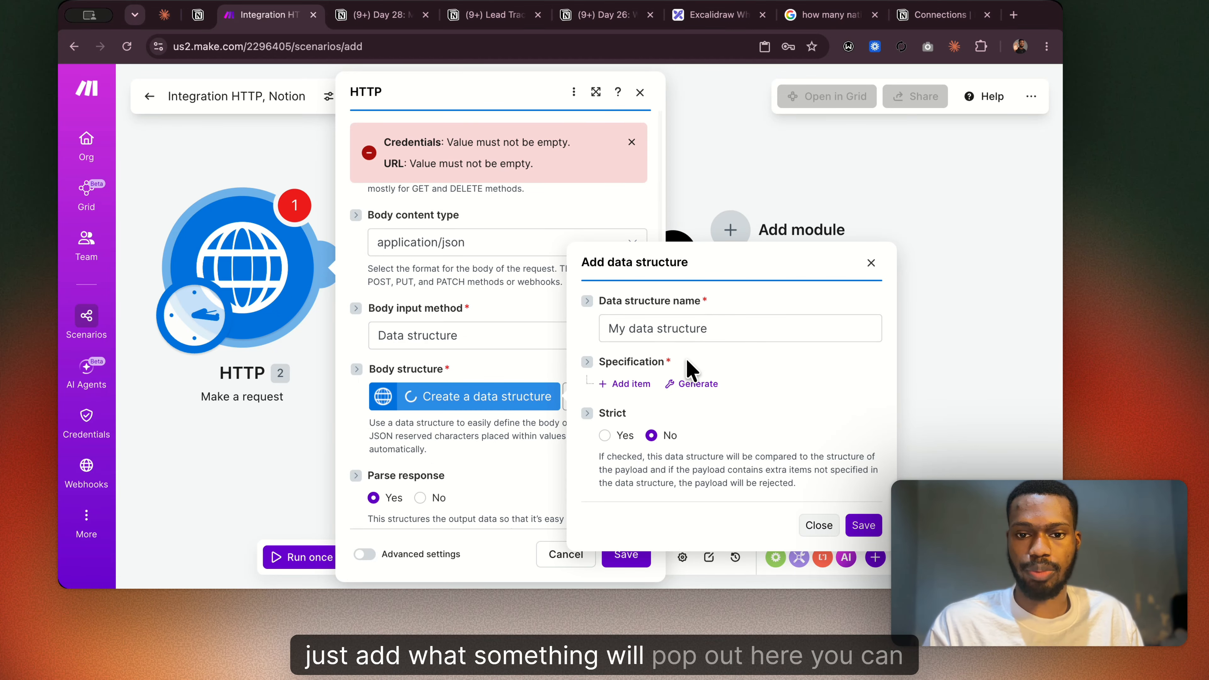
pyautogui.click(637, 385)
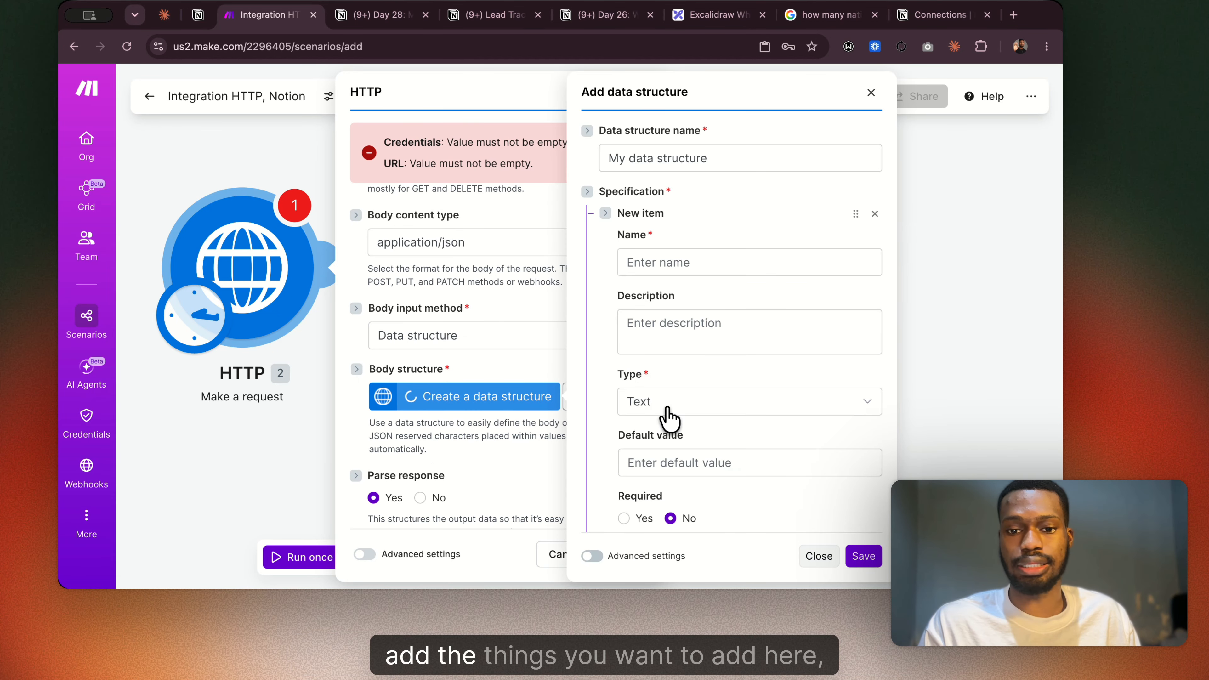
pyautogui.click(645, 264)
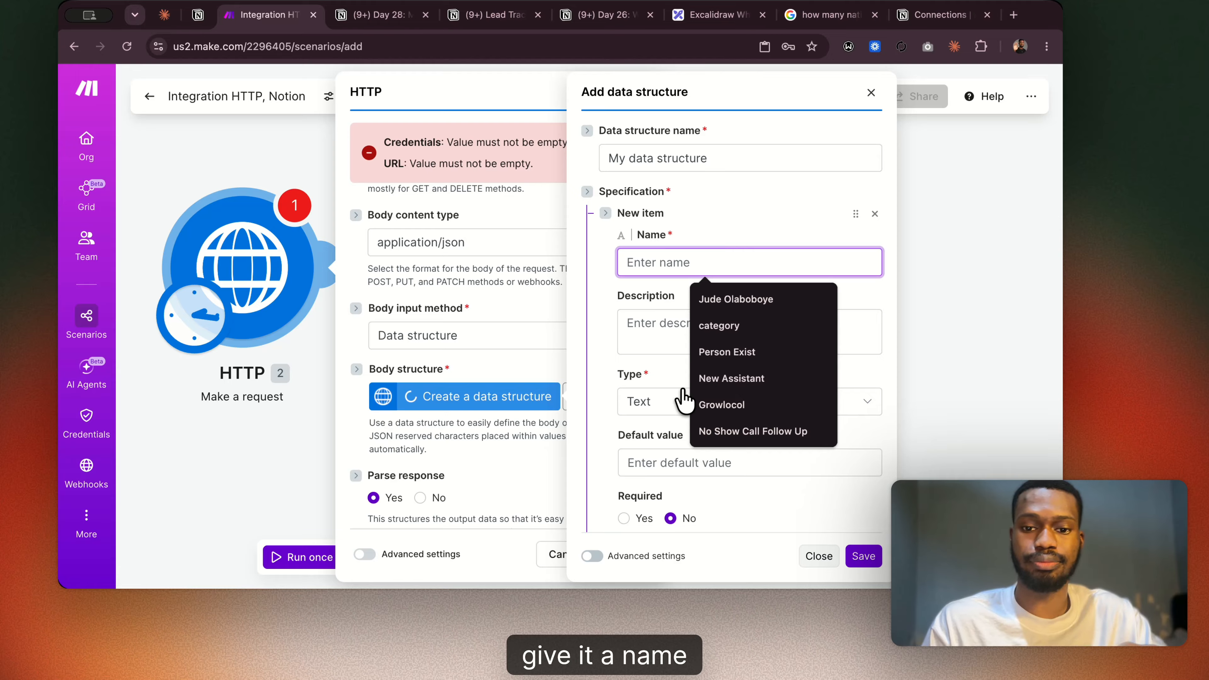
pyautogui.scroll(-5, 637, 381)
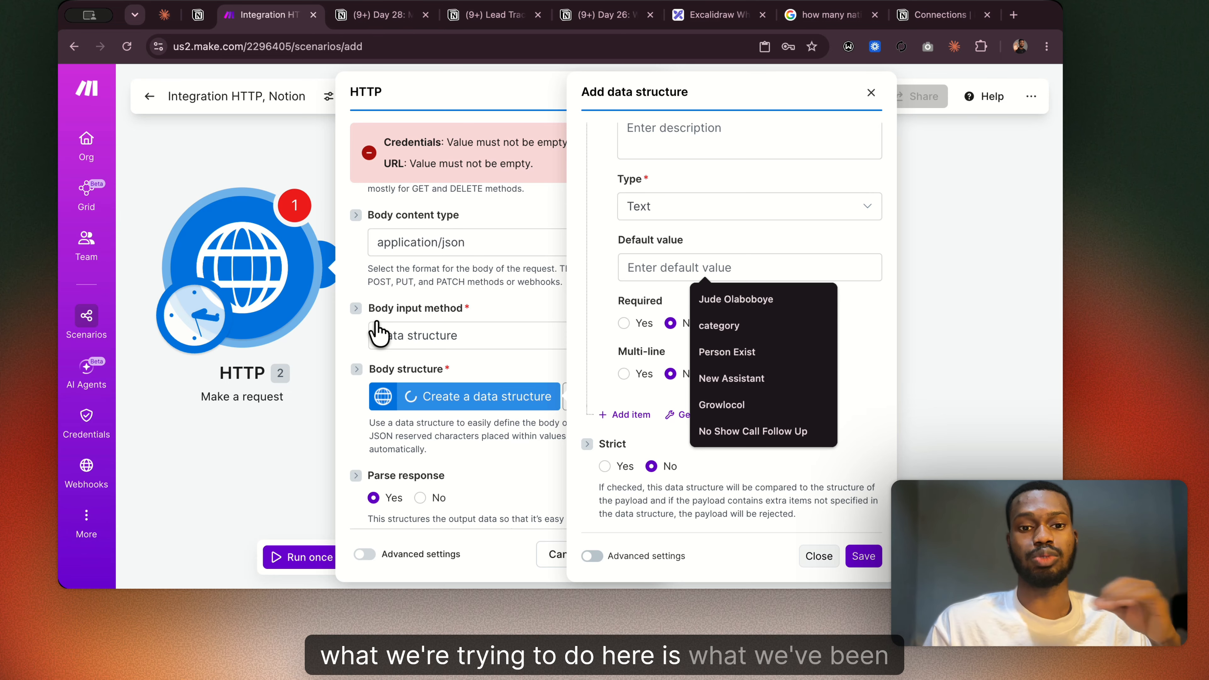
pyautogui.click(456, 279)
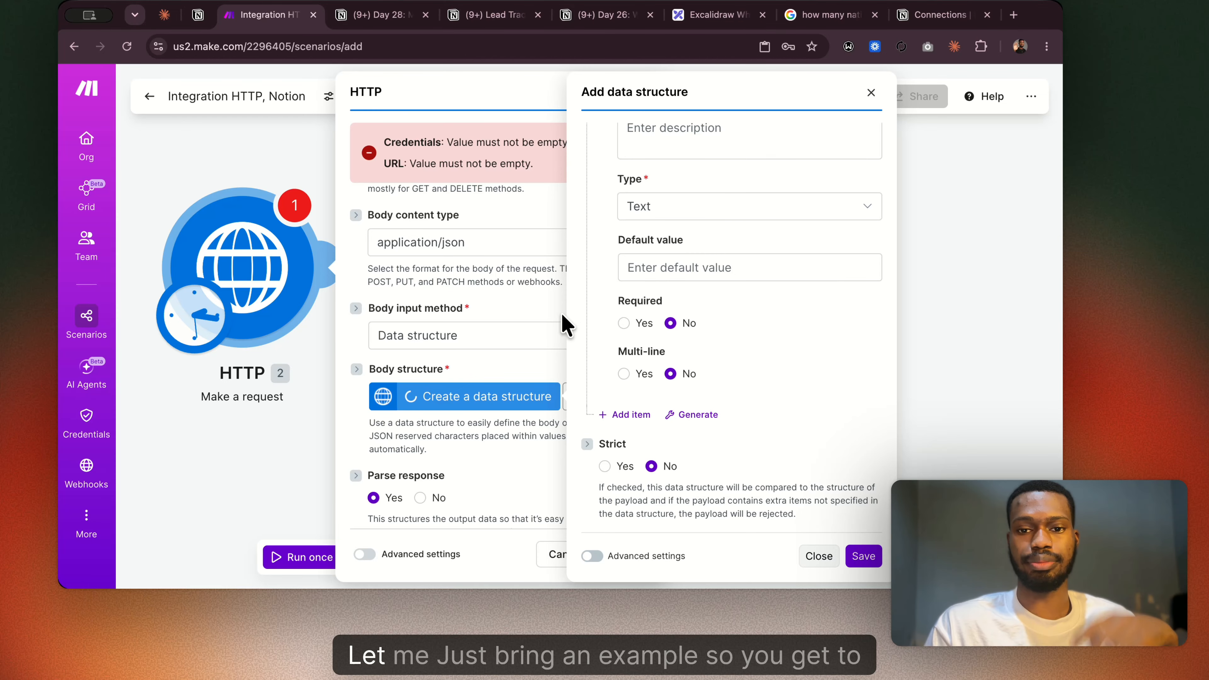
pyautogui.click(871, 92)
# Clear the HTTP module's Body content type and set its Authentication type to No authentication.
pyautogui.scroll(3, 566, 333)
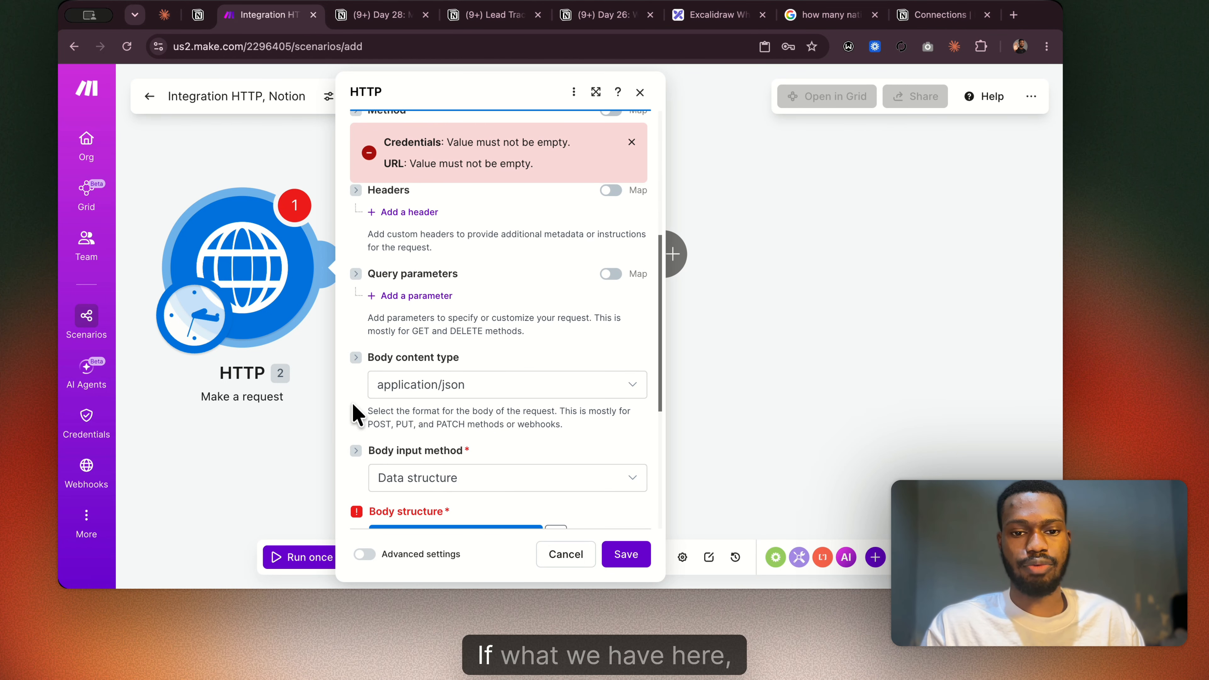
pyautogui.click(430, 397)
pyautogui.click(412, 405)
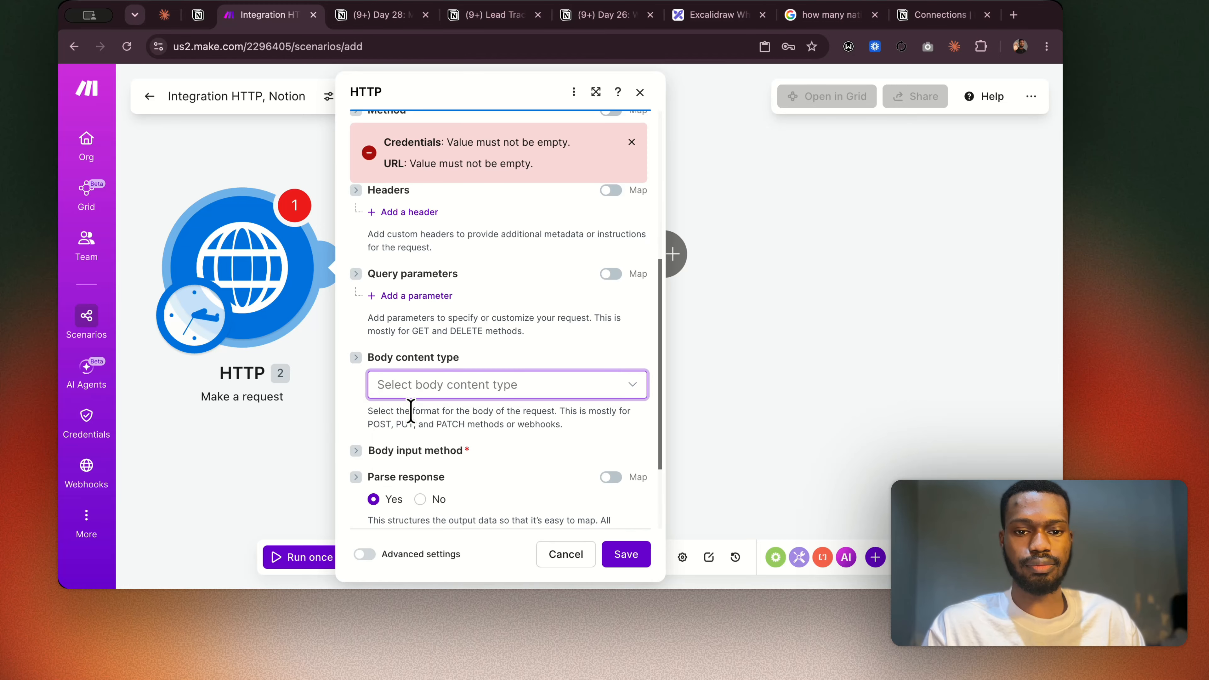
pyautogui.scroll(5, 483, 306)
pyautogui.click(413, 313)
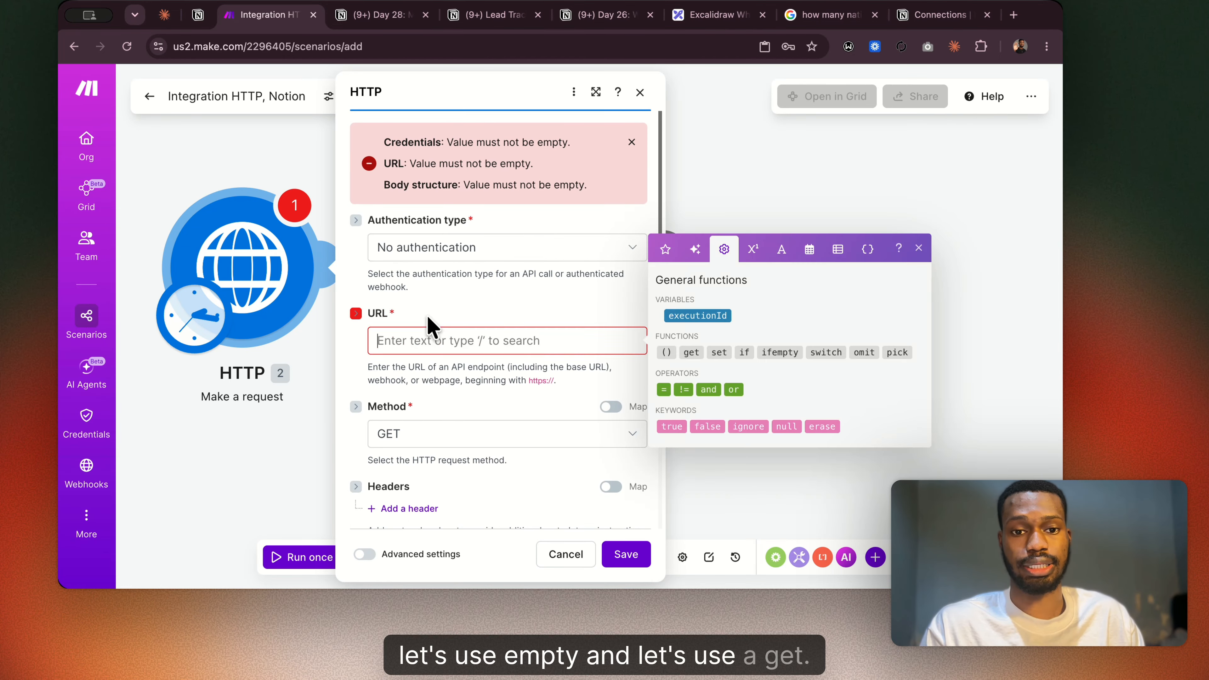
pyautogui.click(580, 16)
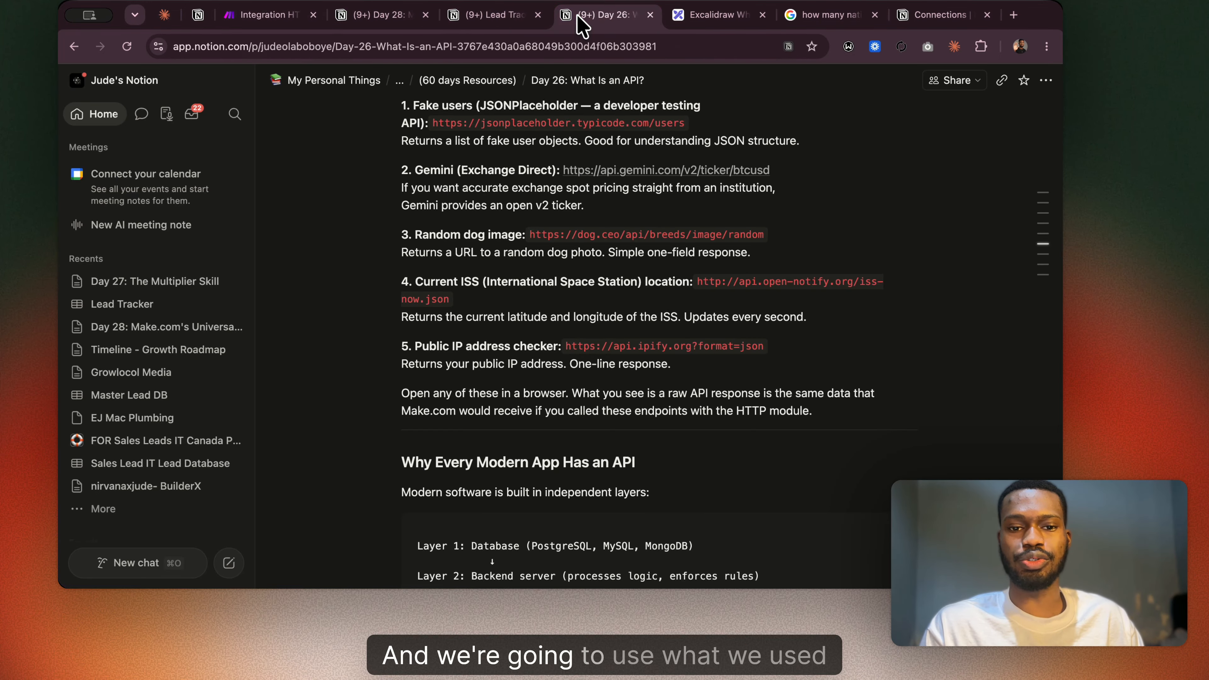
pyautogui.scroll(3, 483, 262)
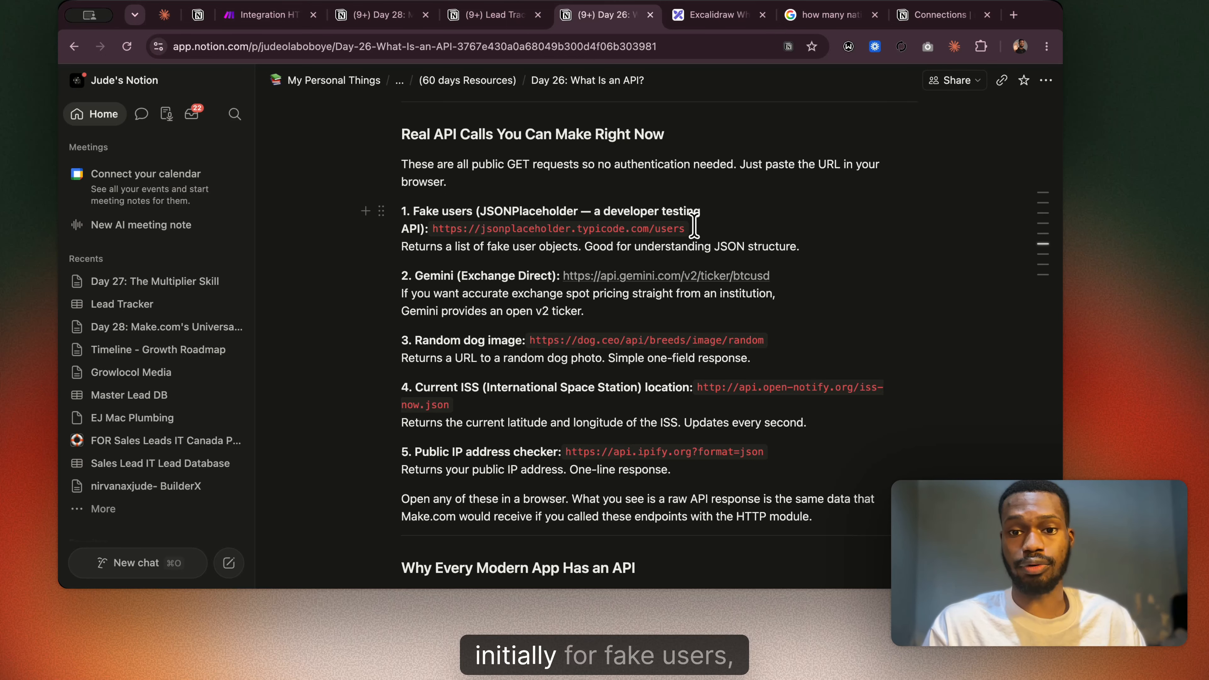
pyautogui.moveTo(601, 227); pyautogui.dragTo(413, 227)
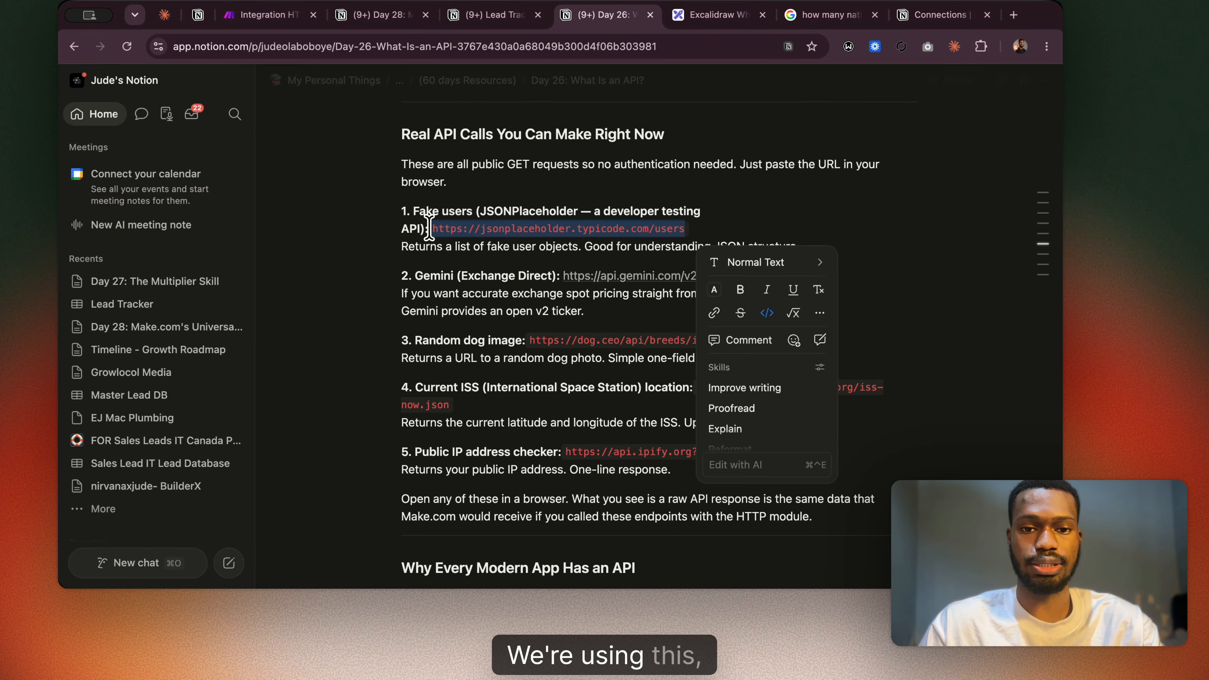
pyautogui.click(271, 14)
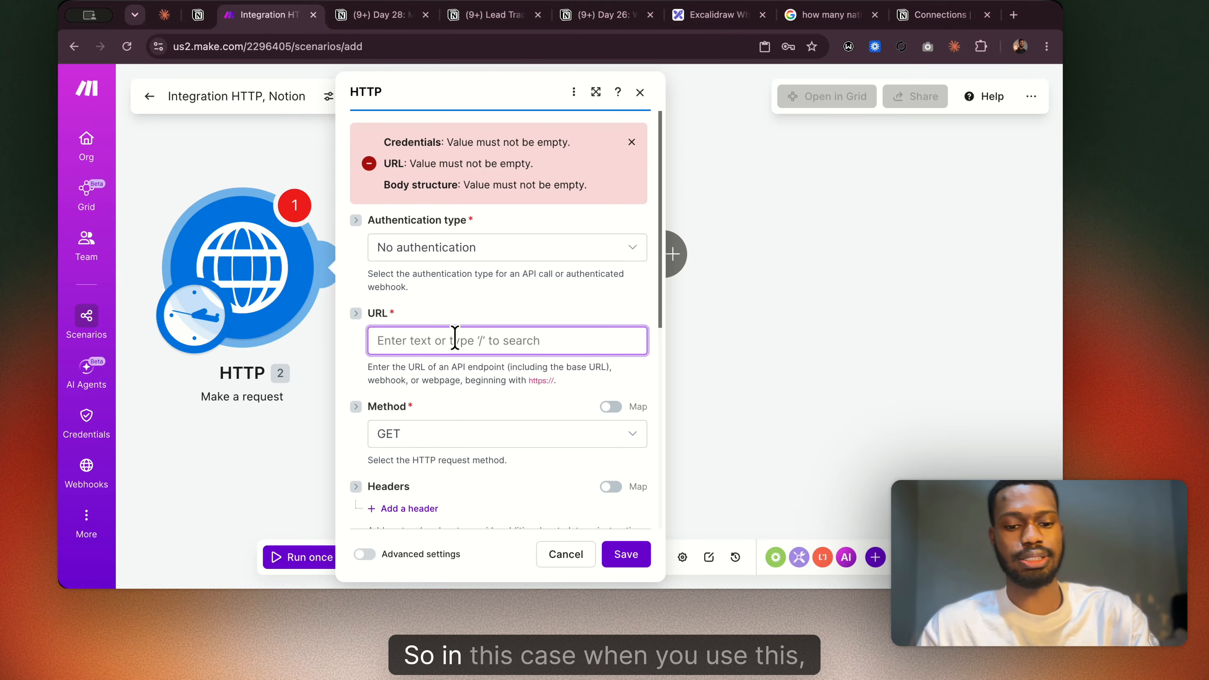
pyautogui.click(633, 557)
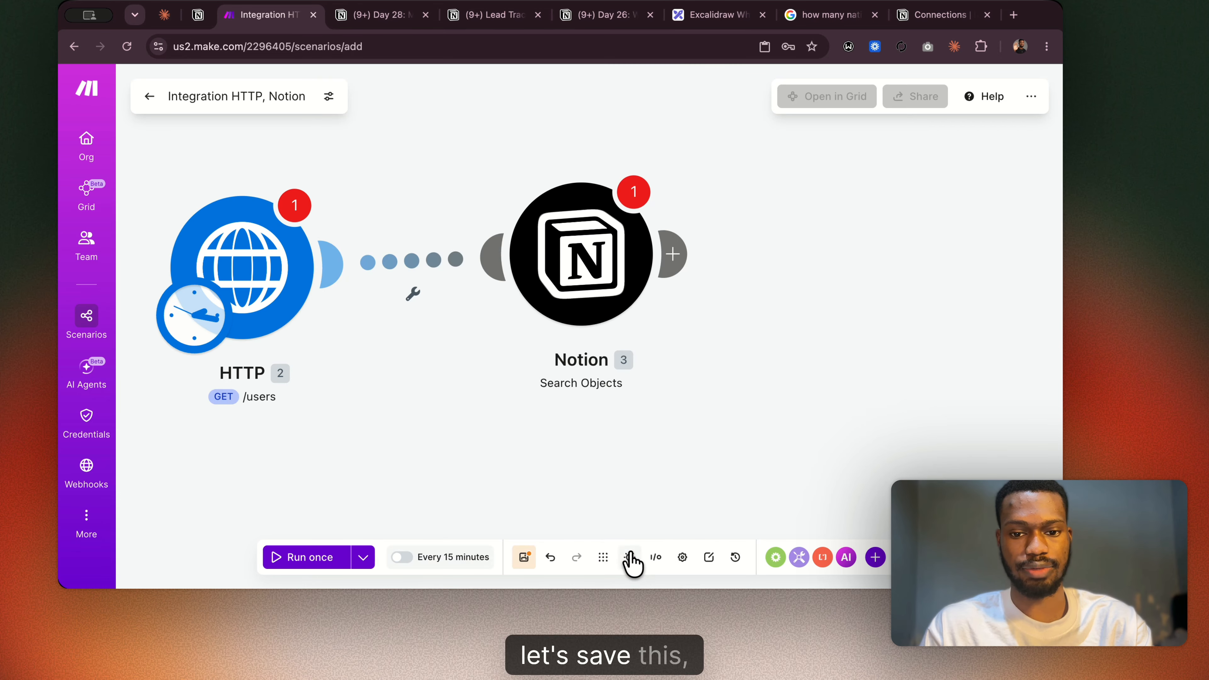
# Unlink the Notion module from the HTTP module and save the scenario despite the warnings.
pyautogui.click(525, 557)
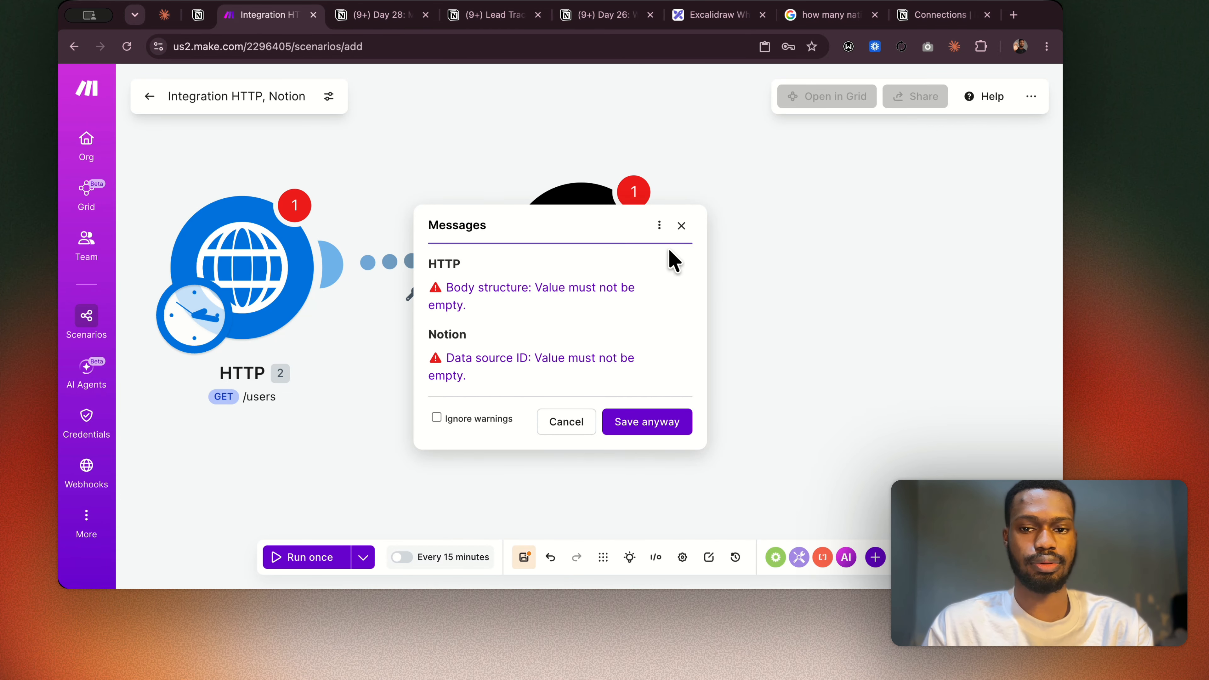
pyautogui.click(679, 227)
pyautogui.click(413, 263)
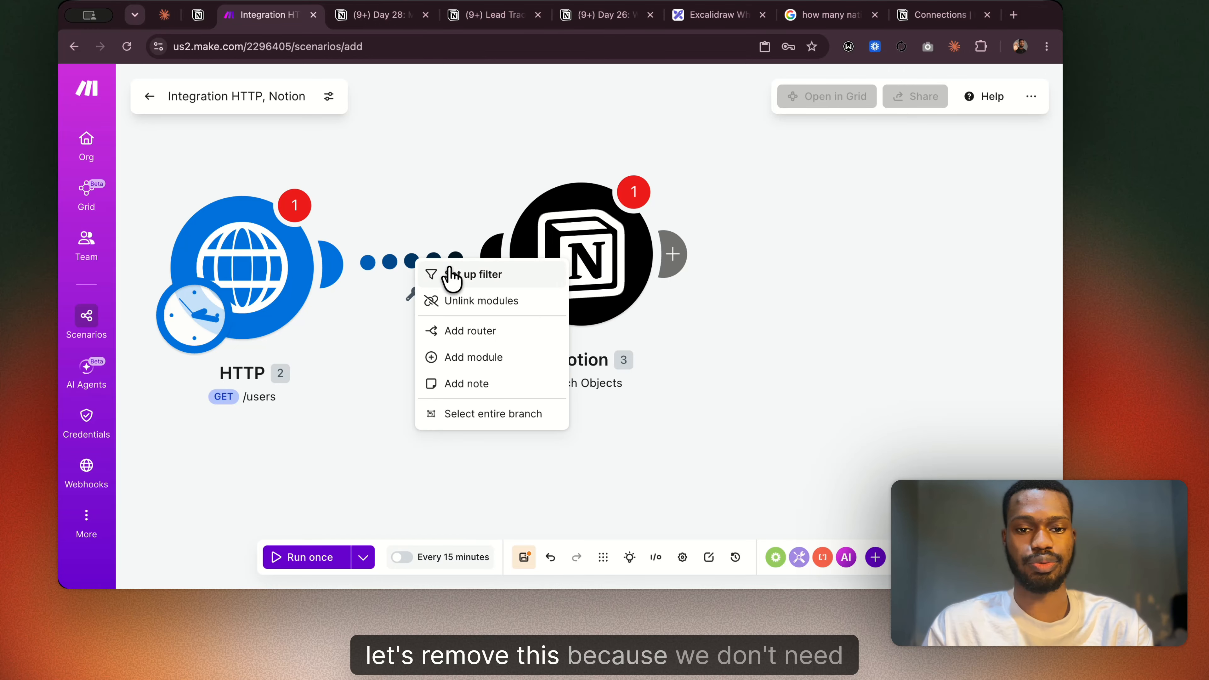
pyautogui.click(457, 299)
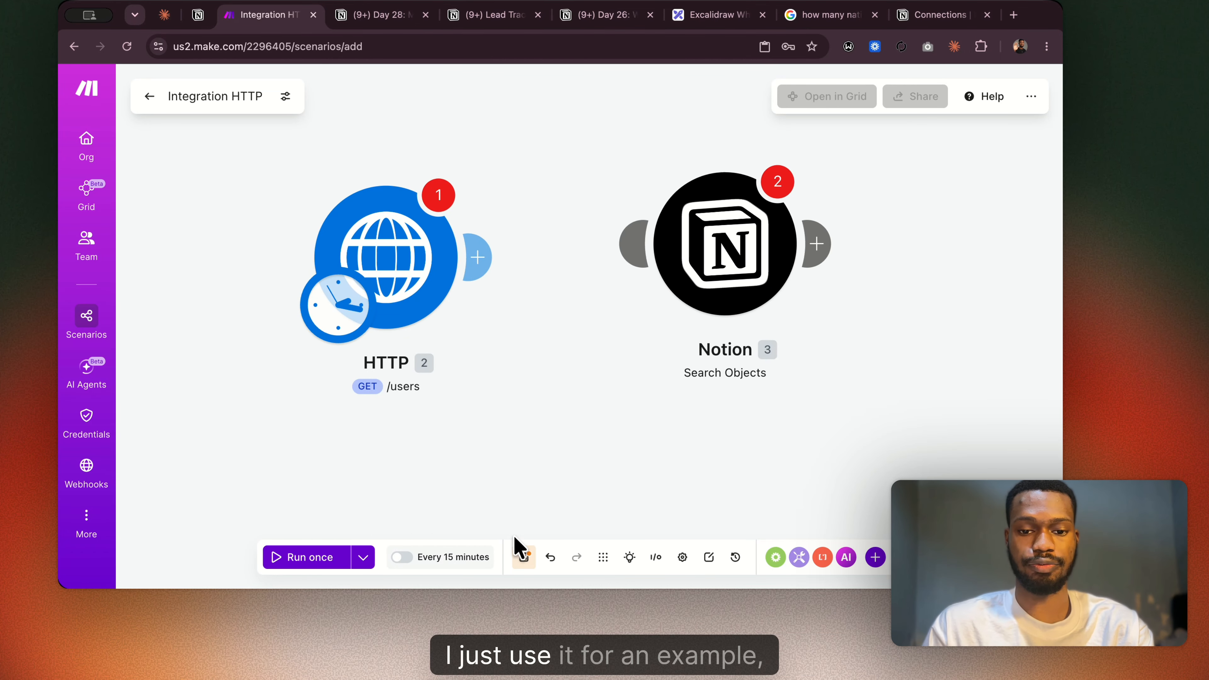
pyautogui.click(524, 557)
pyautogui.click(611, 387)
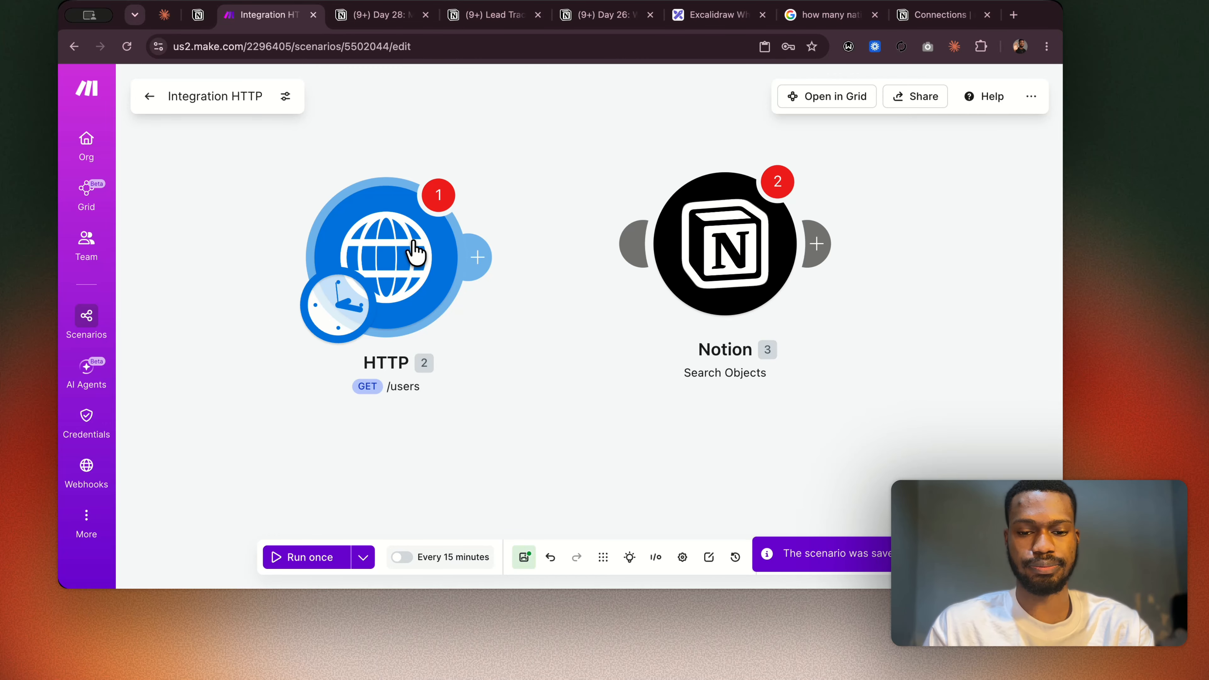
# Reopen the HTTP module, mark its Body content type as Empty, and save the module settings.
pyautogui.click(453, 306)
pyautogui.scroll(-6, 561, 381)
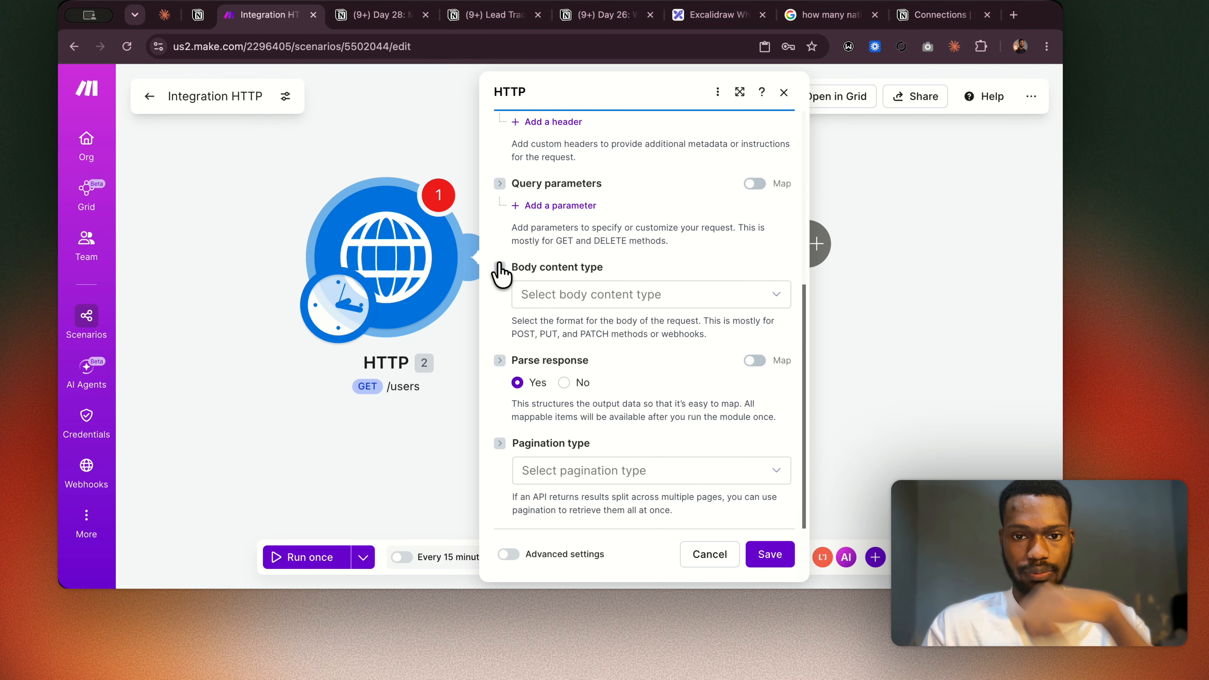
pyautogui.click(499, 268)
pyautogui.scroll(3, 619, 397)
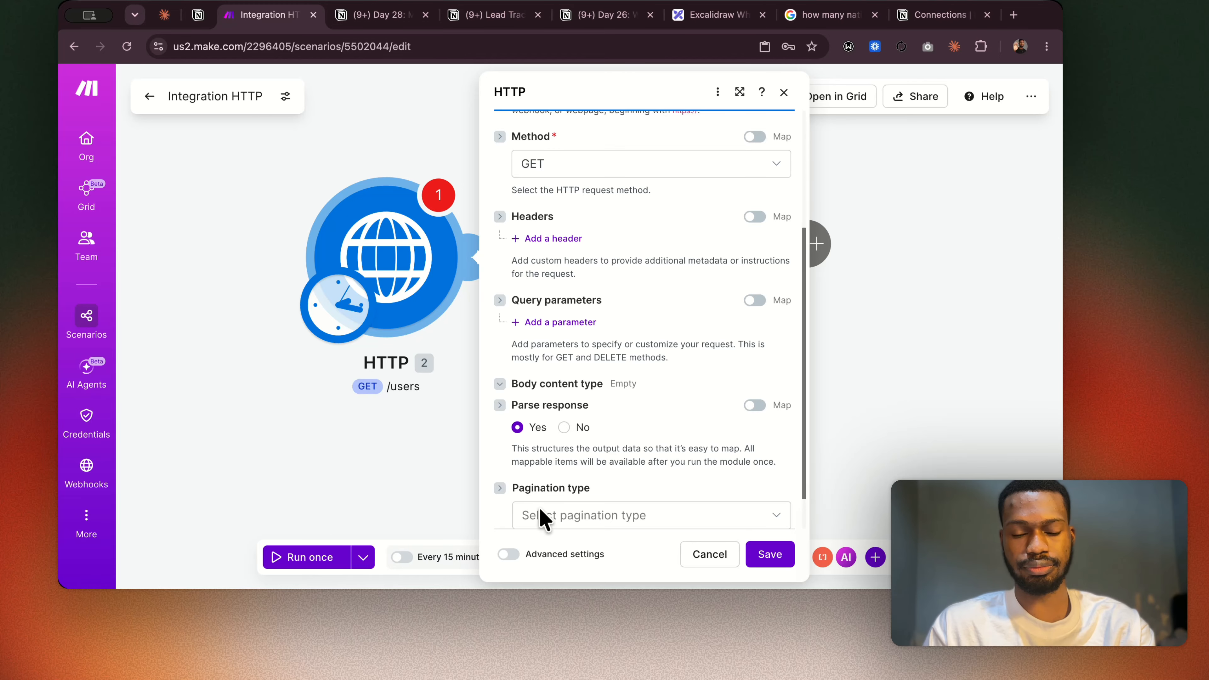
pyautogui.scroll(3, 547, 405)
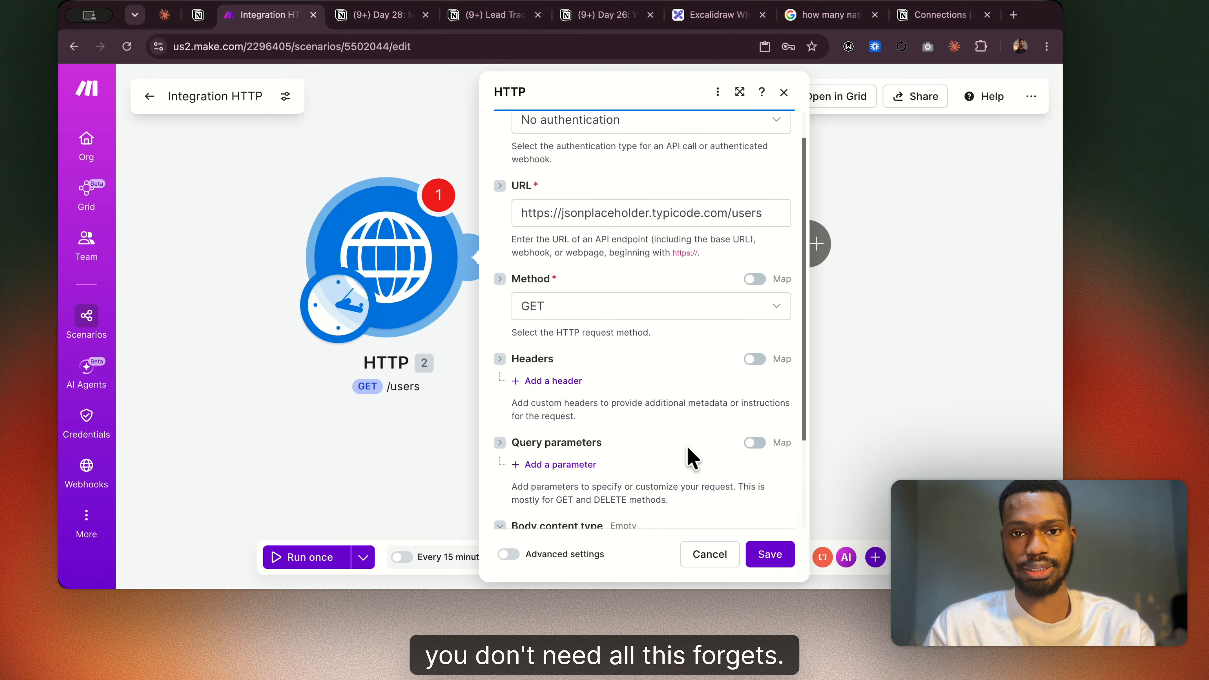
pyautogui.click(768, 557)
# Run only the HTTP module and expand the Data array in its output bundle.
pyautogui.rightClick(417, 275)
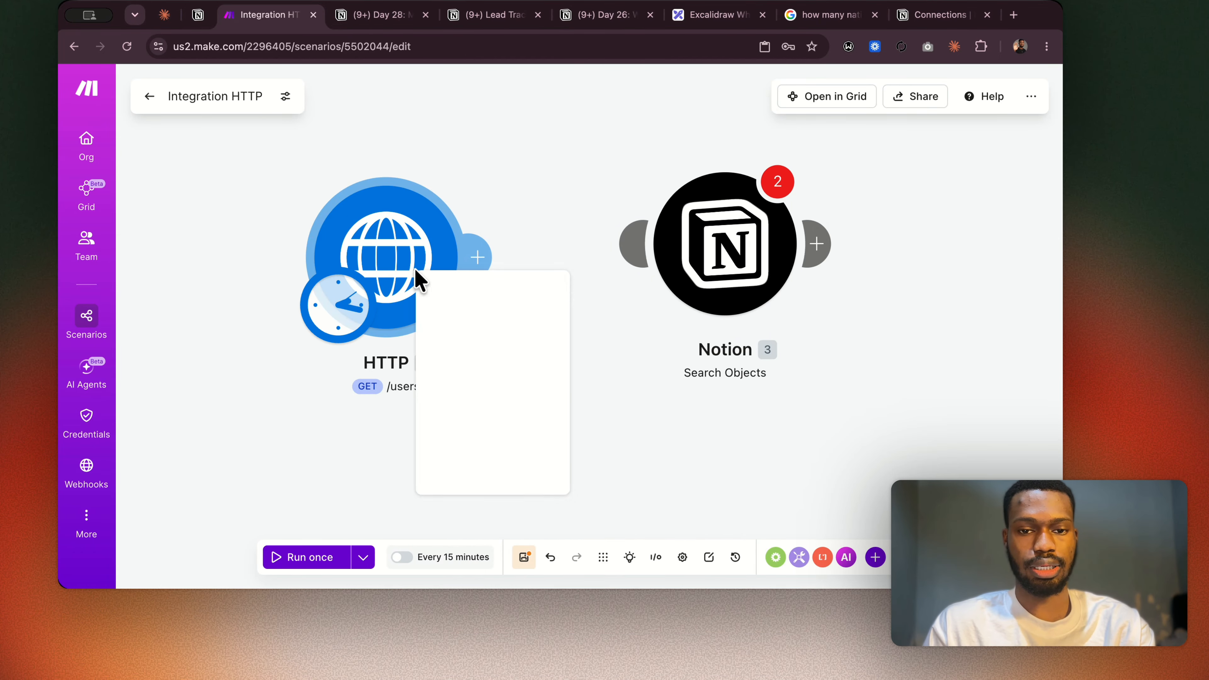
pyautogui.click(466, 287)
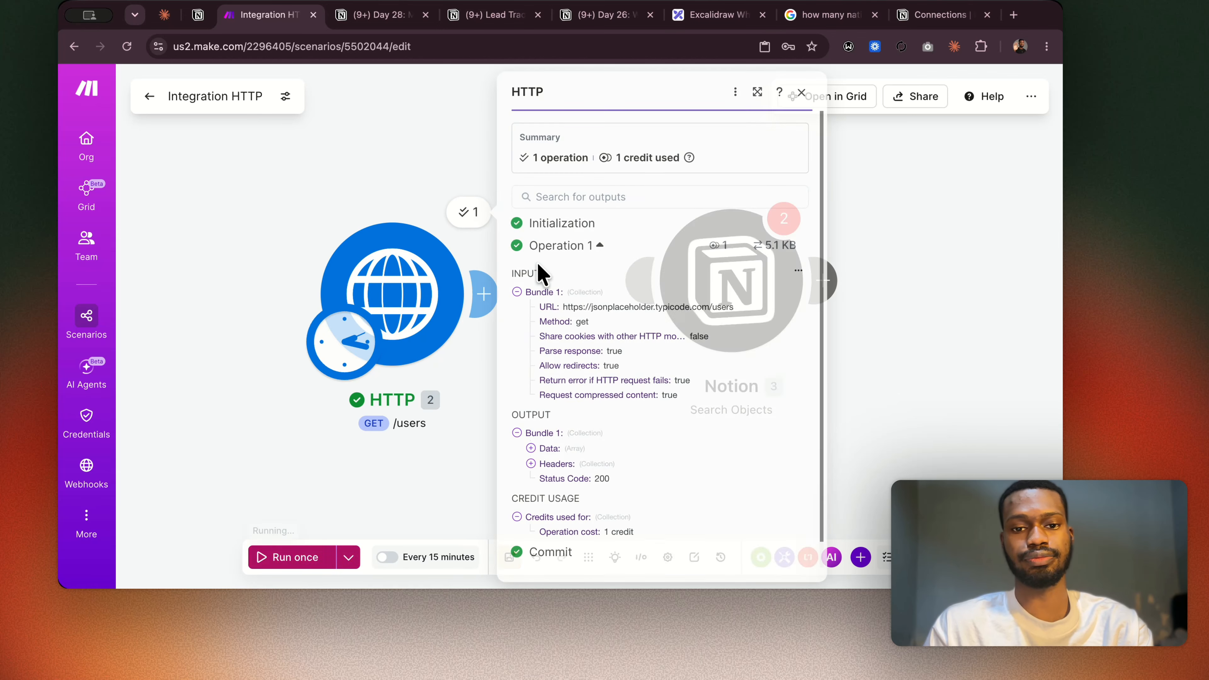
pyautogui.scroll(-2, 515, 371)
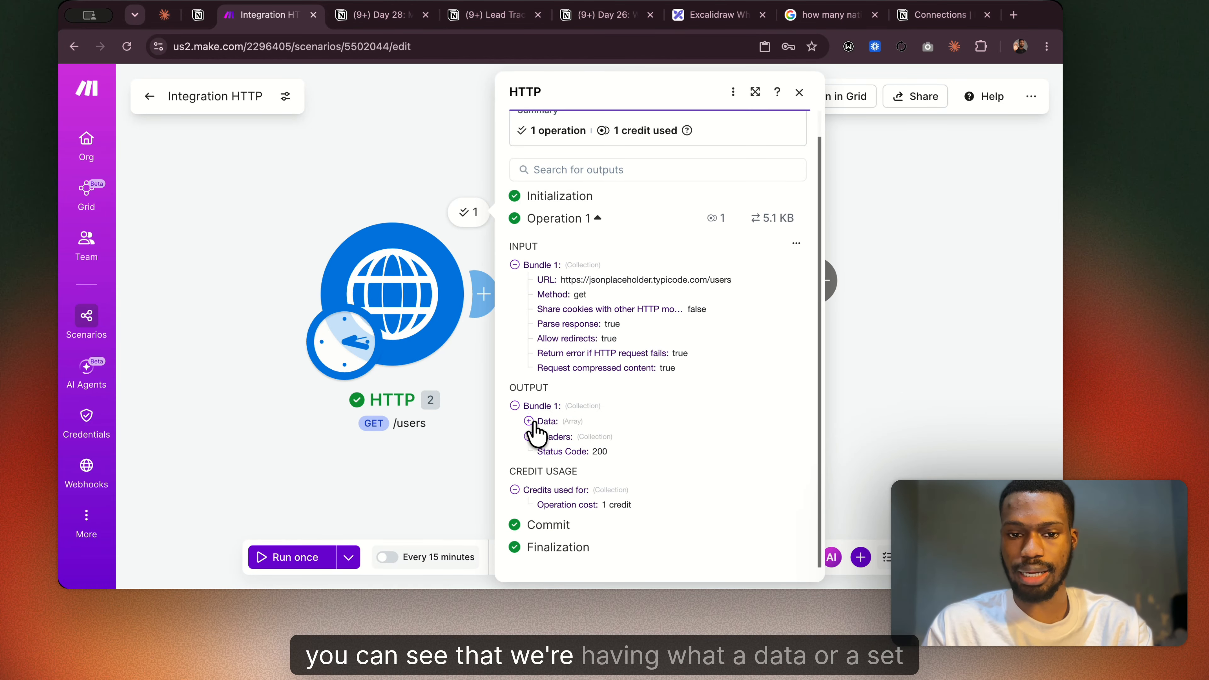
pyautogui.click(528, 421)
pyautogui.scroll(-3, 557, 458)
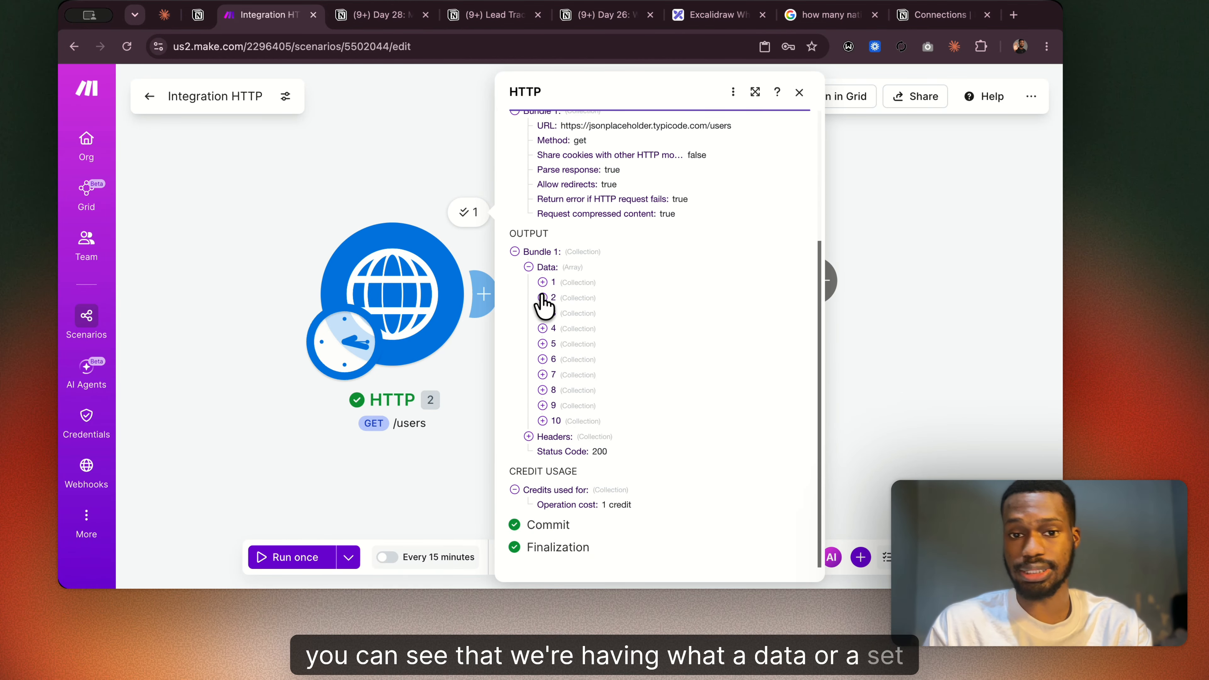
# Expand the second user record in the output Data array, including its address, geo and company collections, and review its fields.
pyautogui.click(542, 298)
pyautogui.scroll(-1, 560, 376)
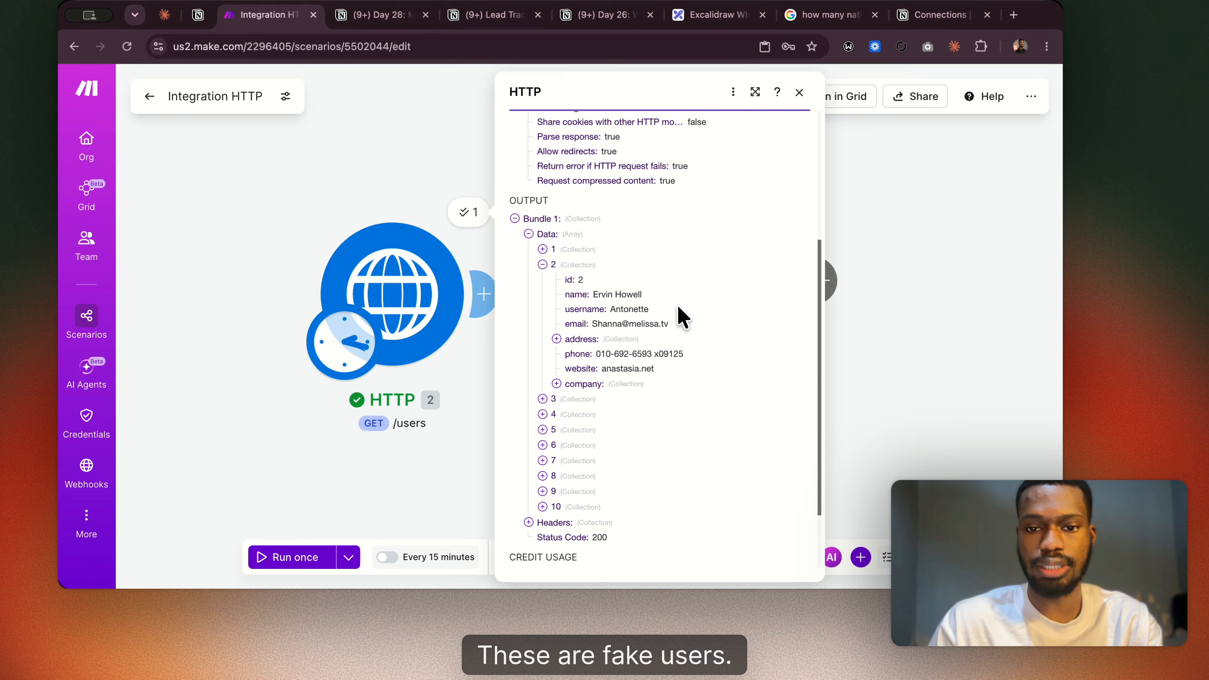
pyautogui.click(562, 341)
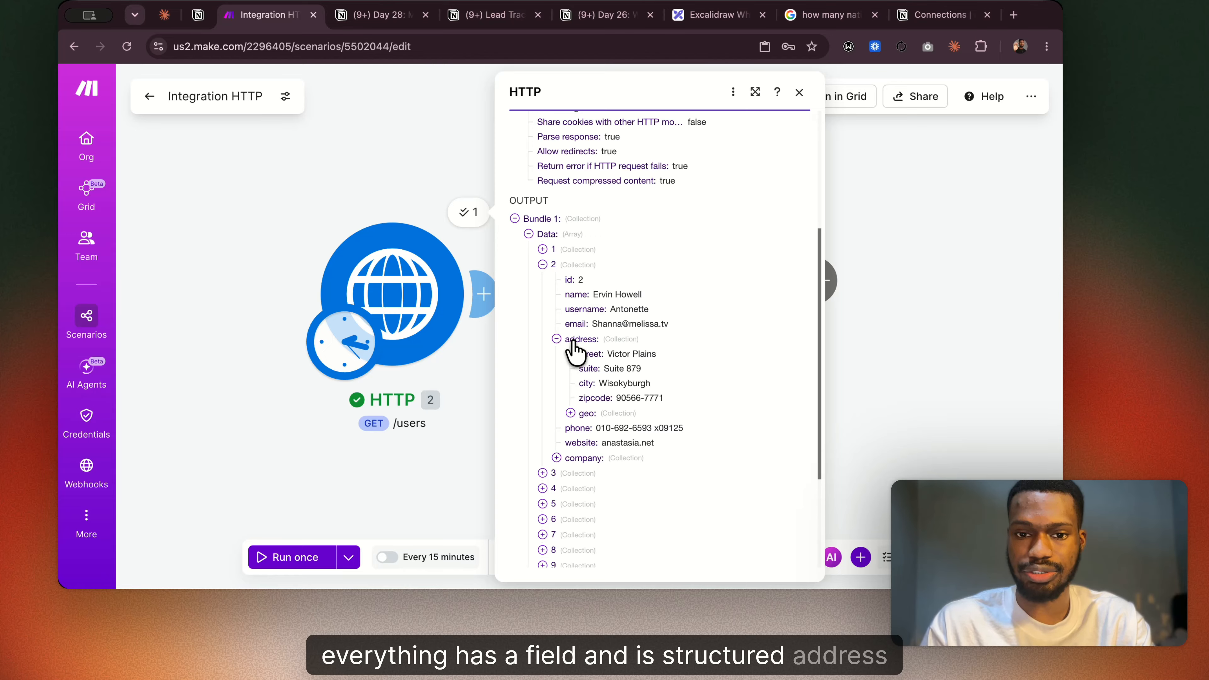
pyautogui.click(571, 413)
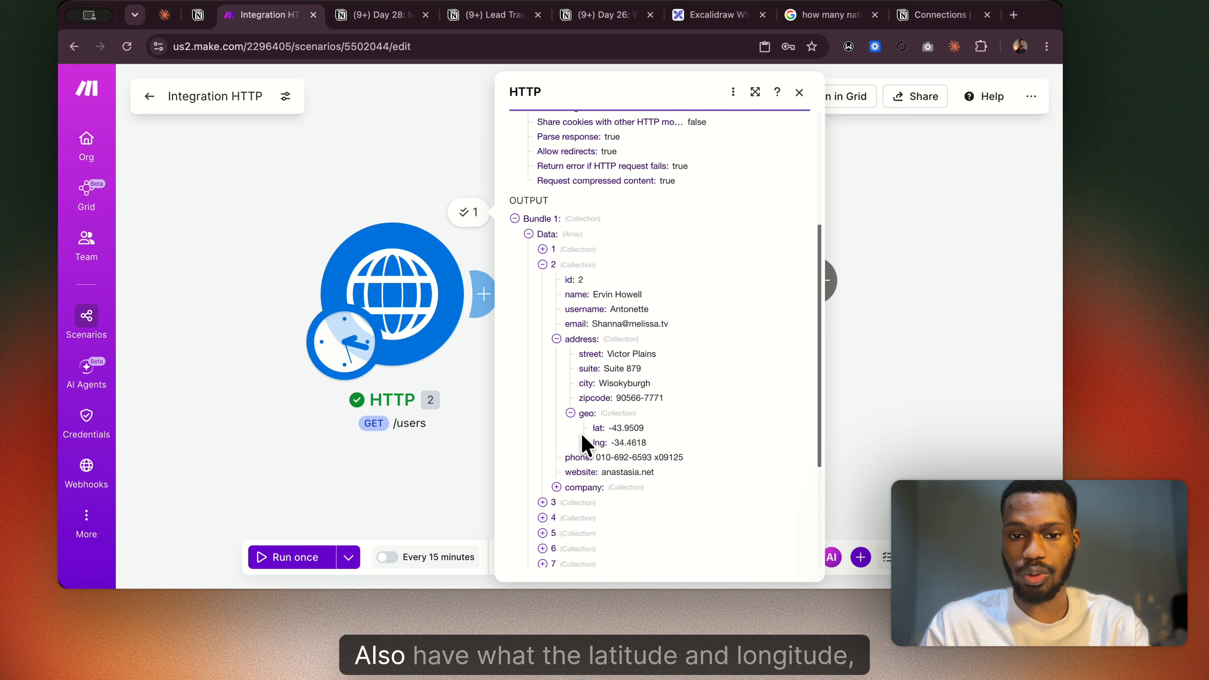
pyautogui.click(556, 487)
pyautogui.scroll(-1, 629, 475)
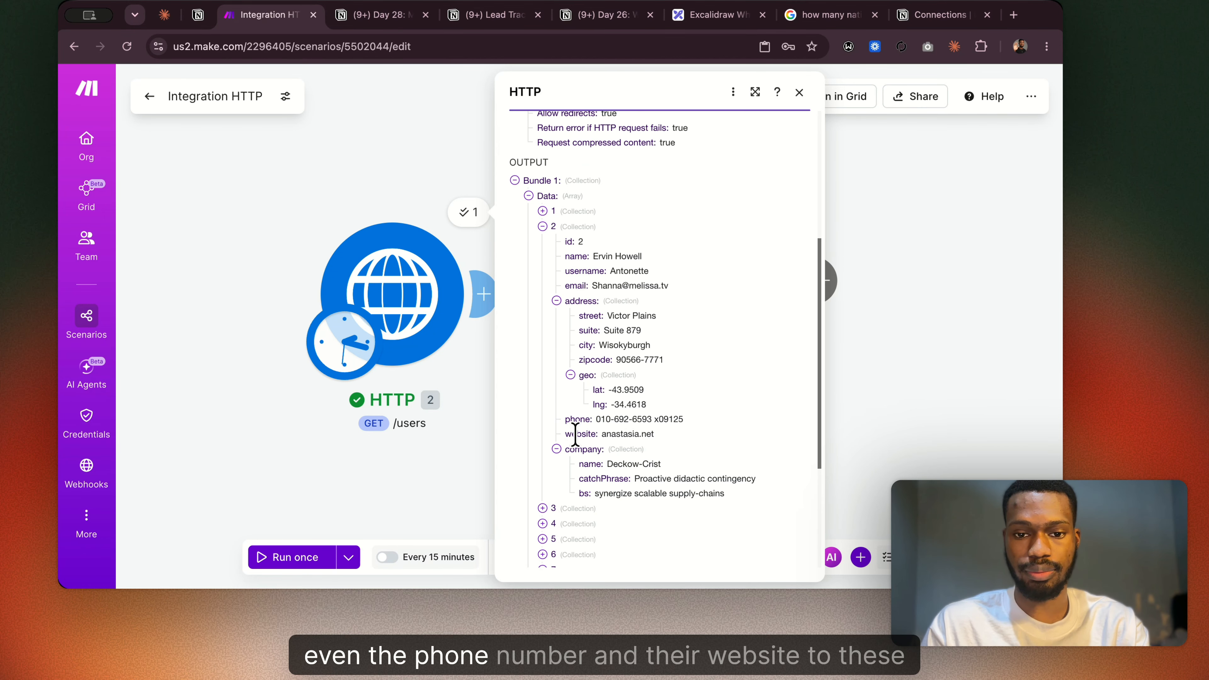
pyautogui.scroll(-2, 661, 388)
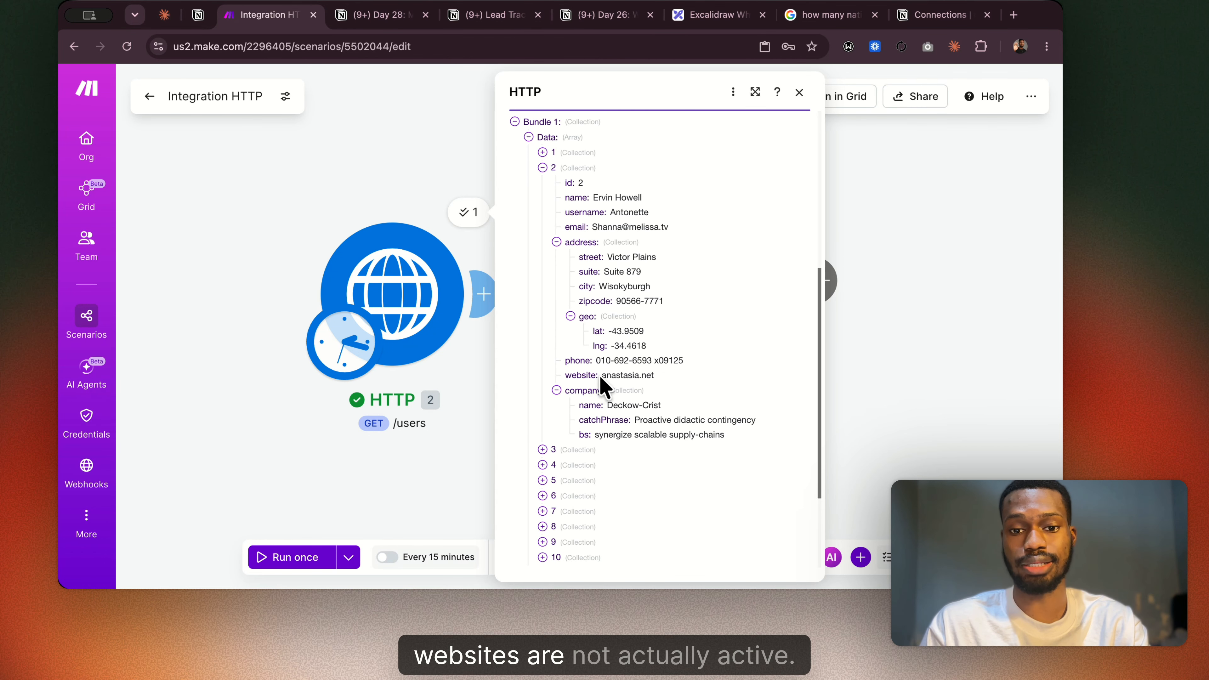
pyautogui.scroll(-1, 608, 371)
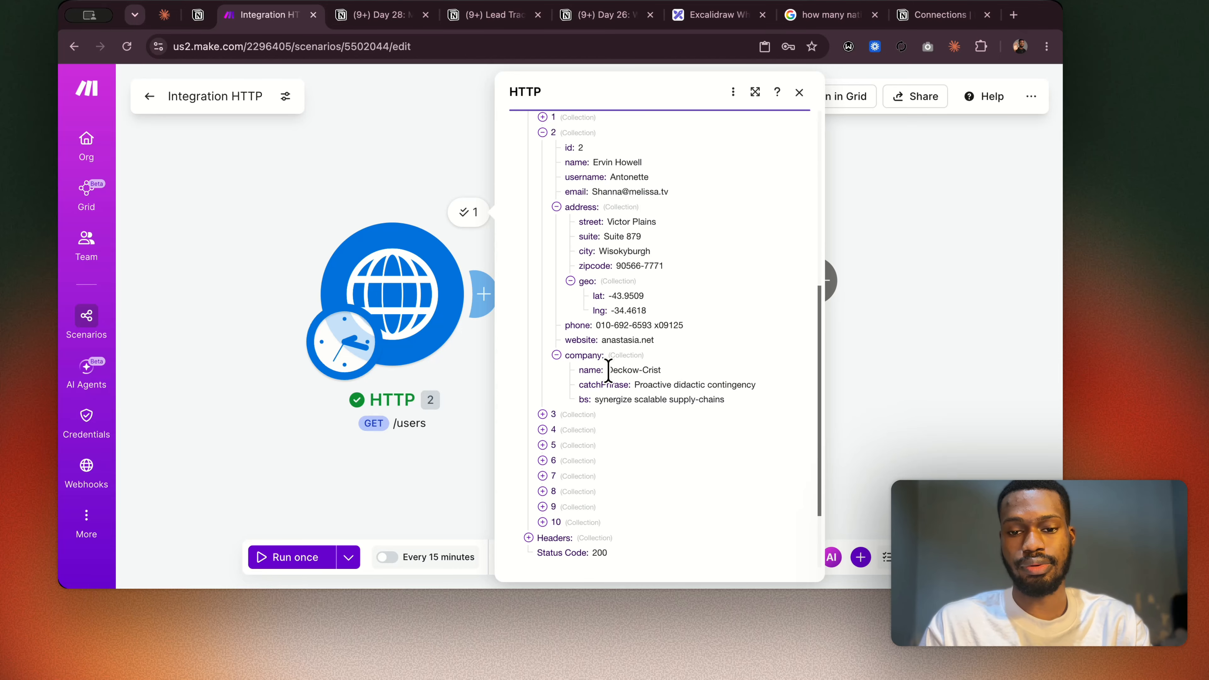
# Expand the first user record in the output and compare its field structure with the second record's.
pyautogui.scroll(8, 608, 371)
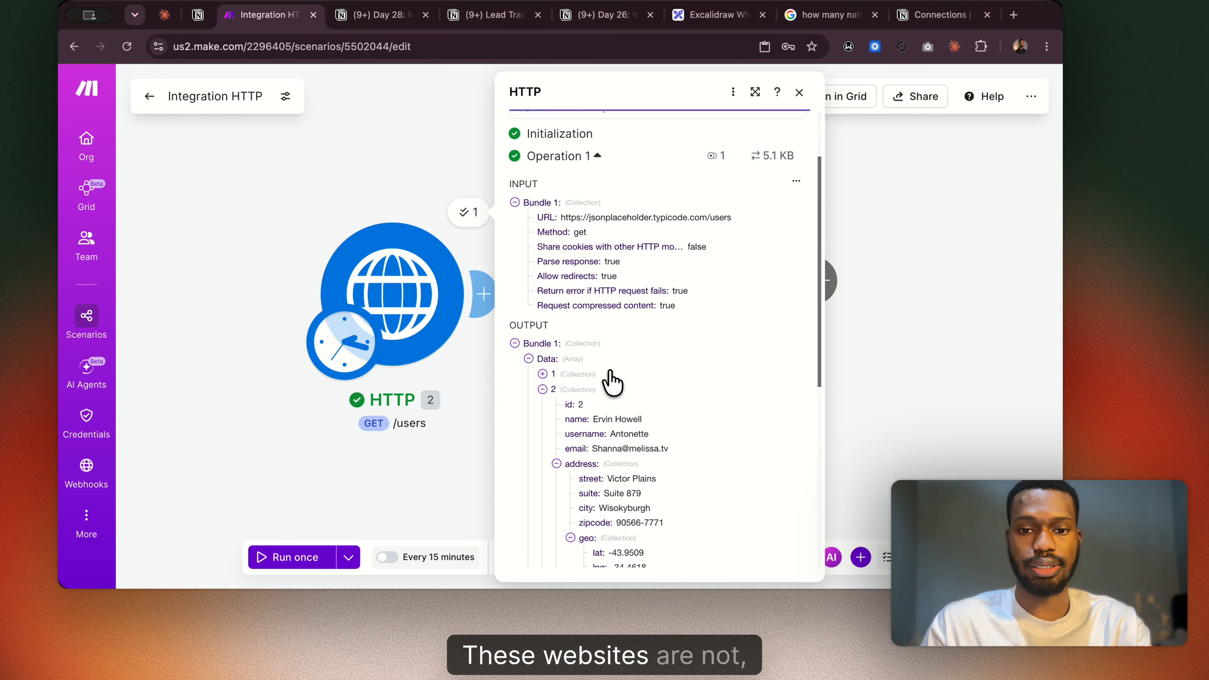
pyautogui.click(542, 375)
pyautogui.scroll(-10, 575, 447)
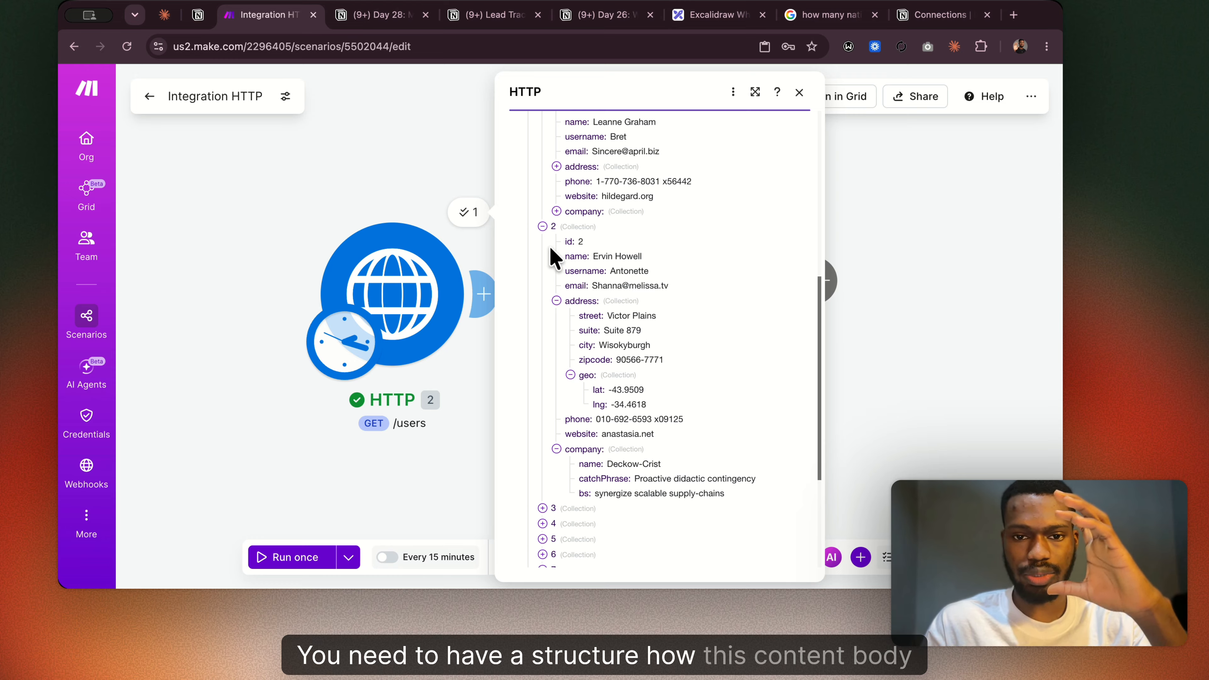
pyautogui.moveTo(553, 246); pyautogui.dragTo(577, 236)
pyautogui.click(569, 262)
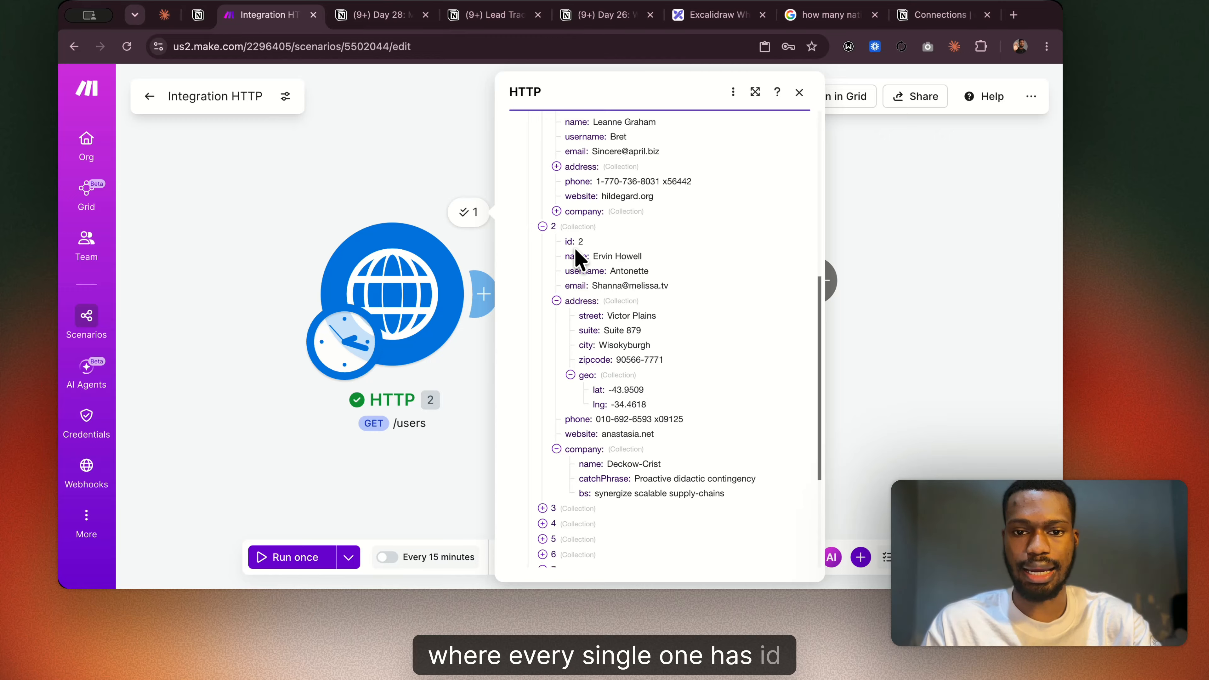
pyautogui.scroll(3, 590, 257)
pyautogui.scroll(2, 571, 324)
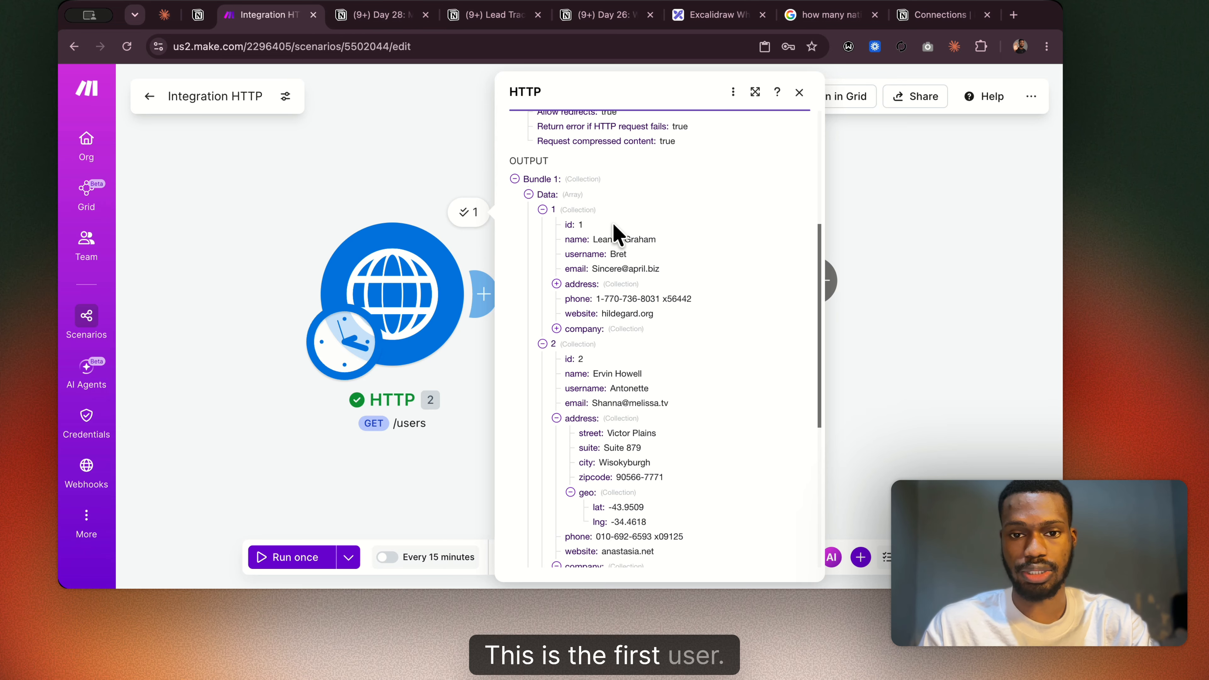
pyautogui.scroll(-3, 595, 309)
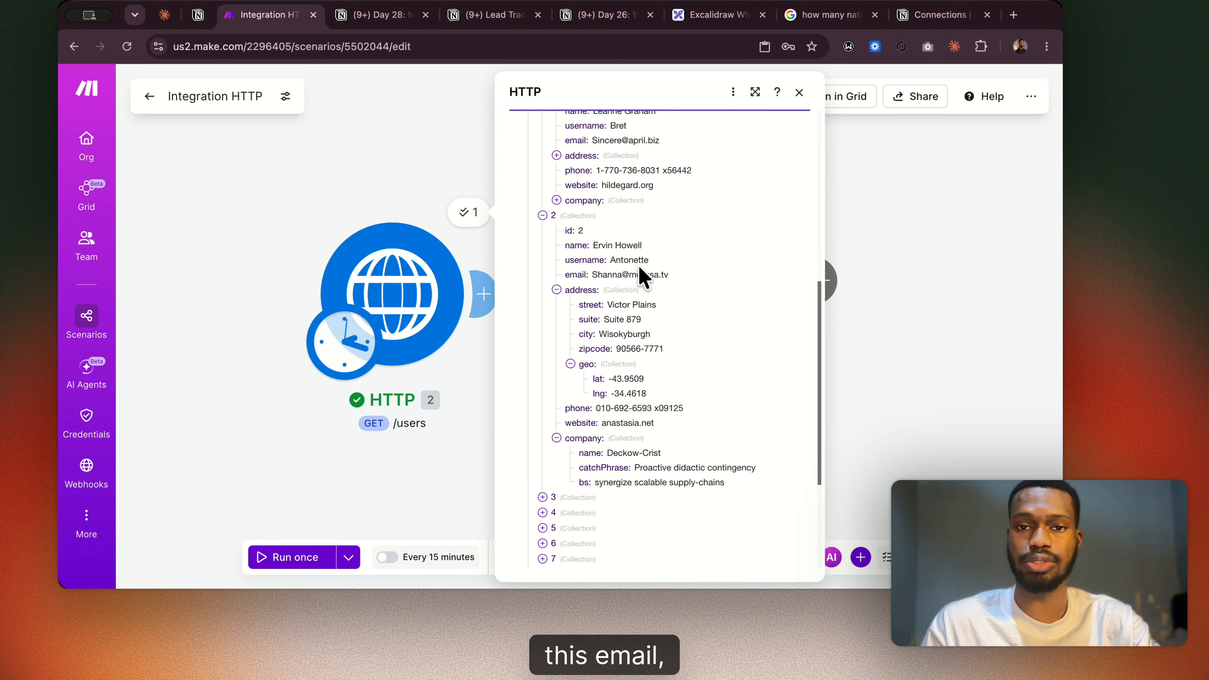
# Reopen the HTTP module's settings and change the request method to POST.
pyautogui.click(394, 318)
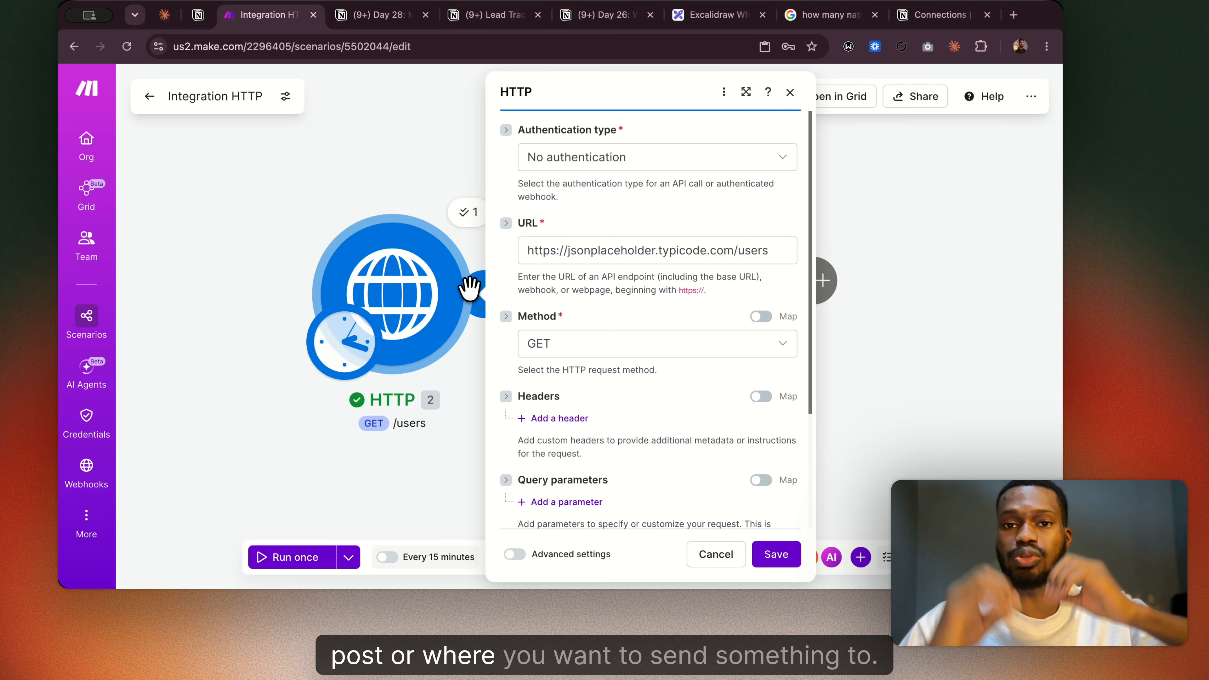
pyautogui.scroll(-3, 614, 336)
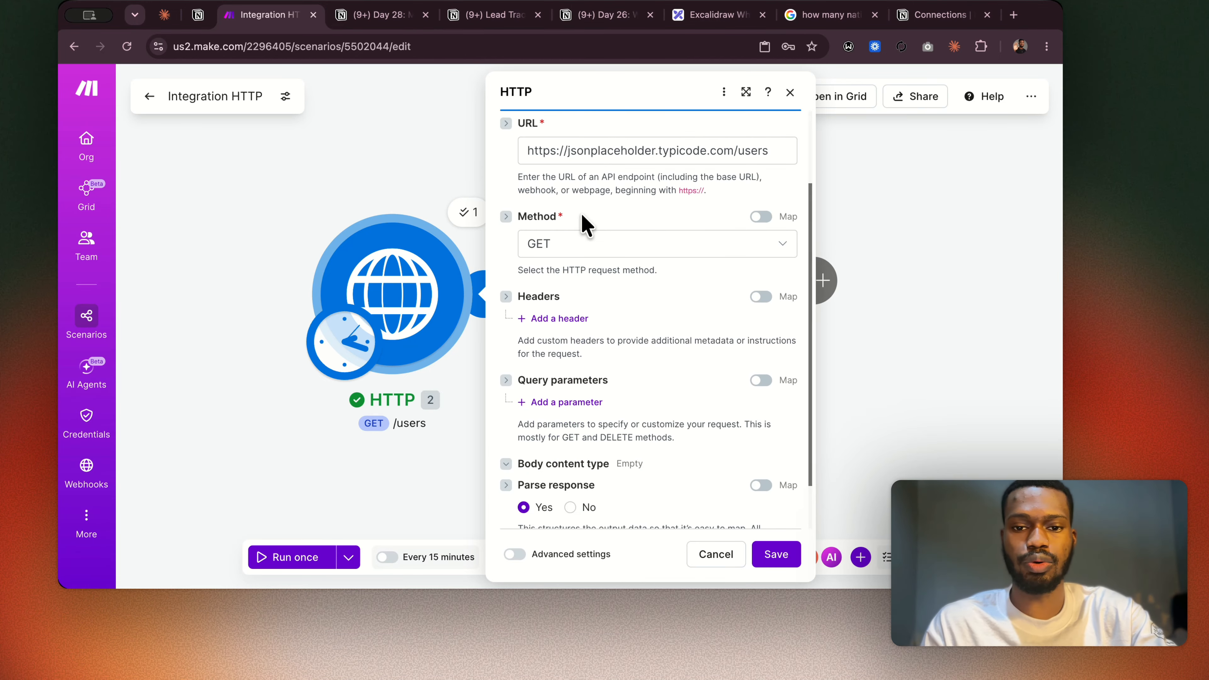
pyautogui.click(576, 245)
pyautogui.click(563, 324)
# Set the HTTP module's authentication type to API key.
pyautogui.scroll(3, 596, 238)
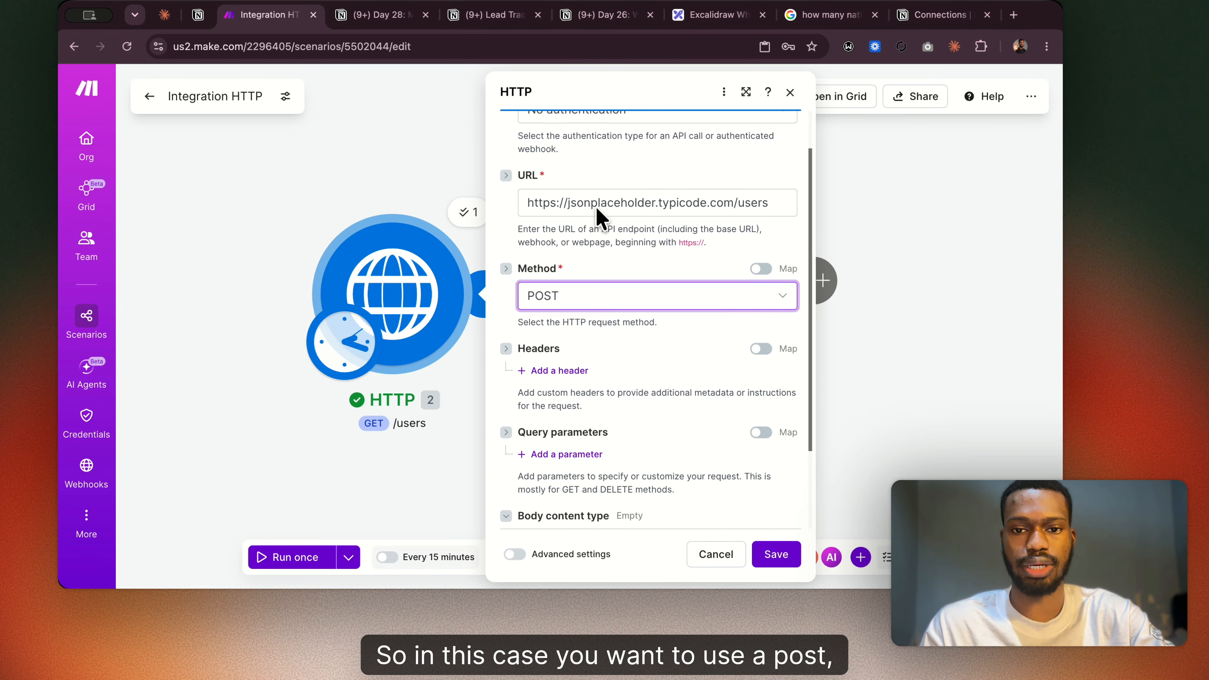
pyautogui.scroll(2, 596, 210)
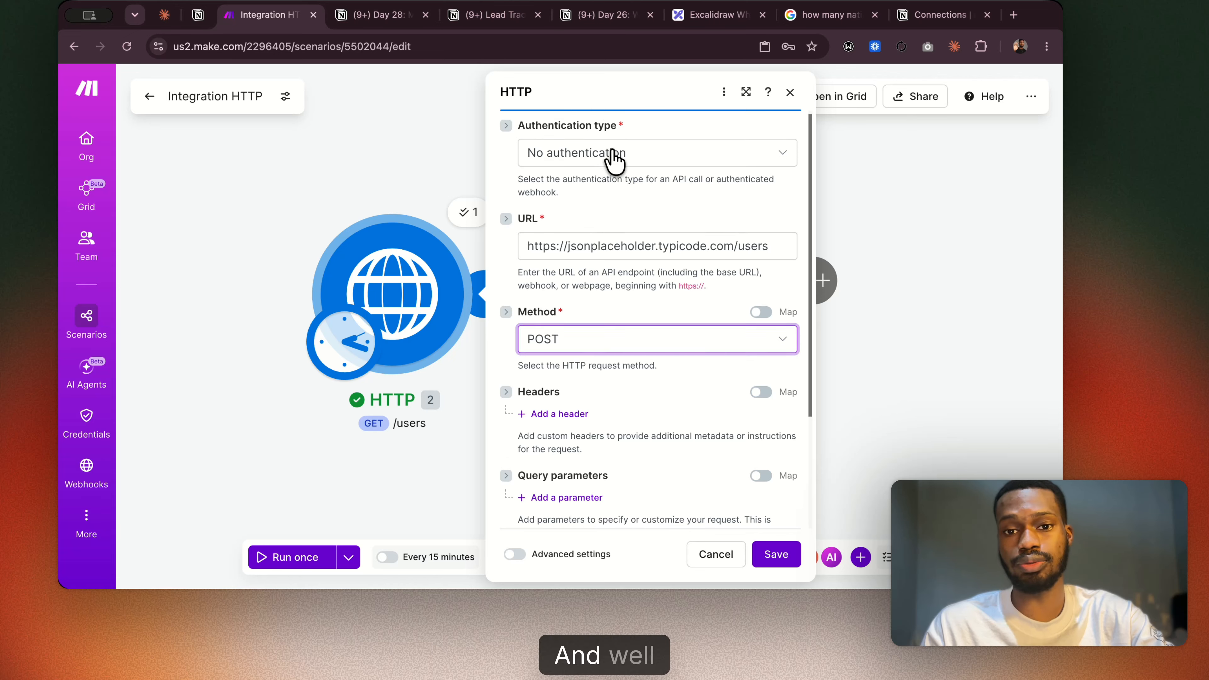
pyautogui.click(612, 154)
pyautogui.click(595, 220)
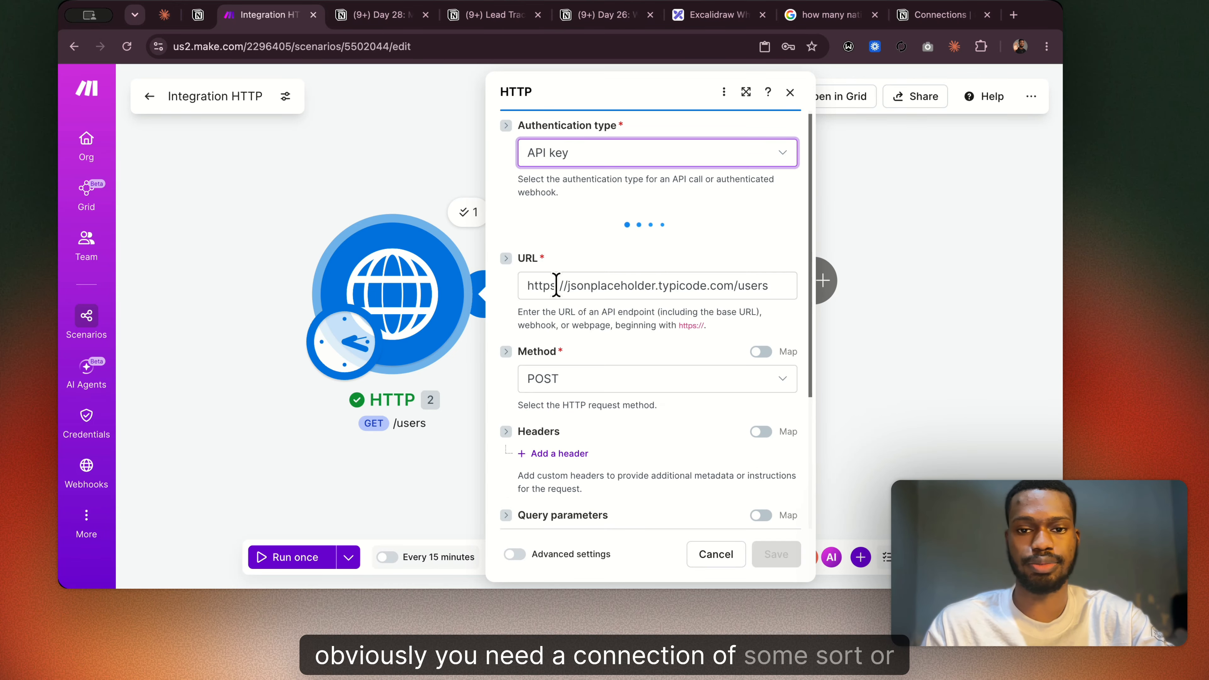
pyautogui.scroll(-4, 574, 270)
pyautogui.scroll(4, 573, 274)
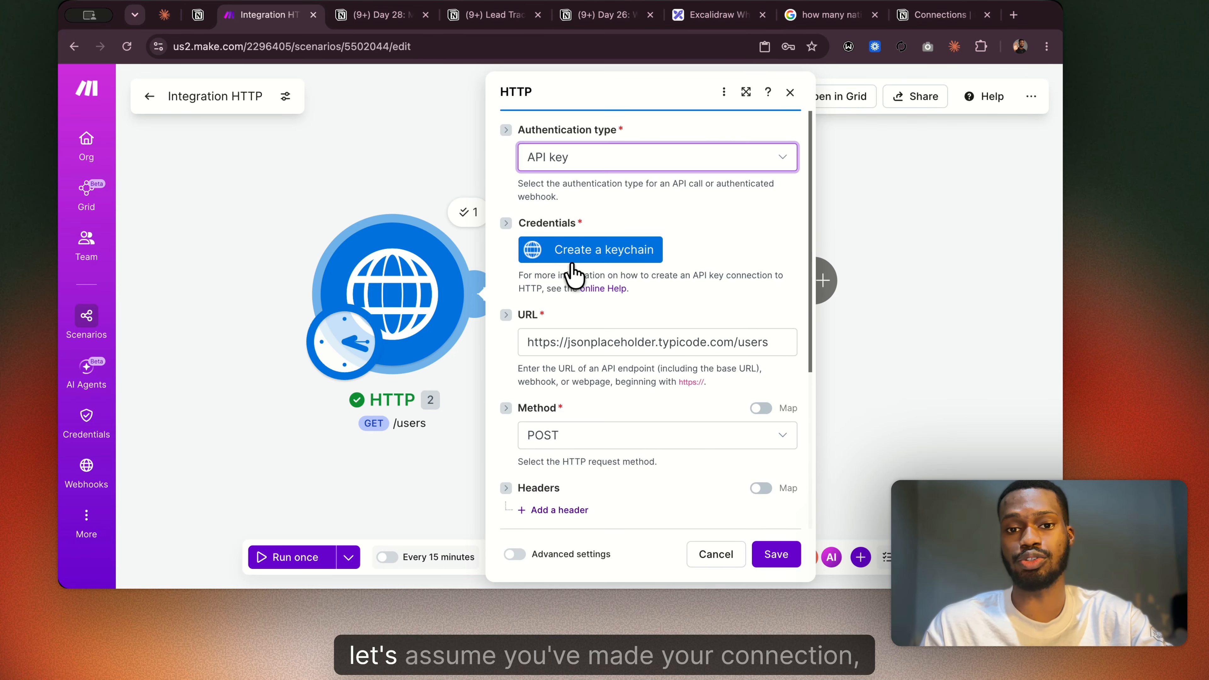
# Restore the emptied Body content type field and set it to application/json.
pyautogui.scroll(-1, 606, 236)
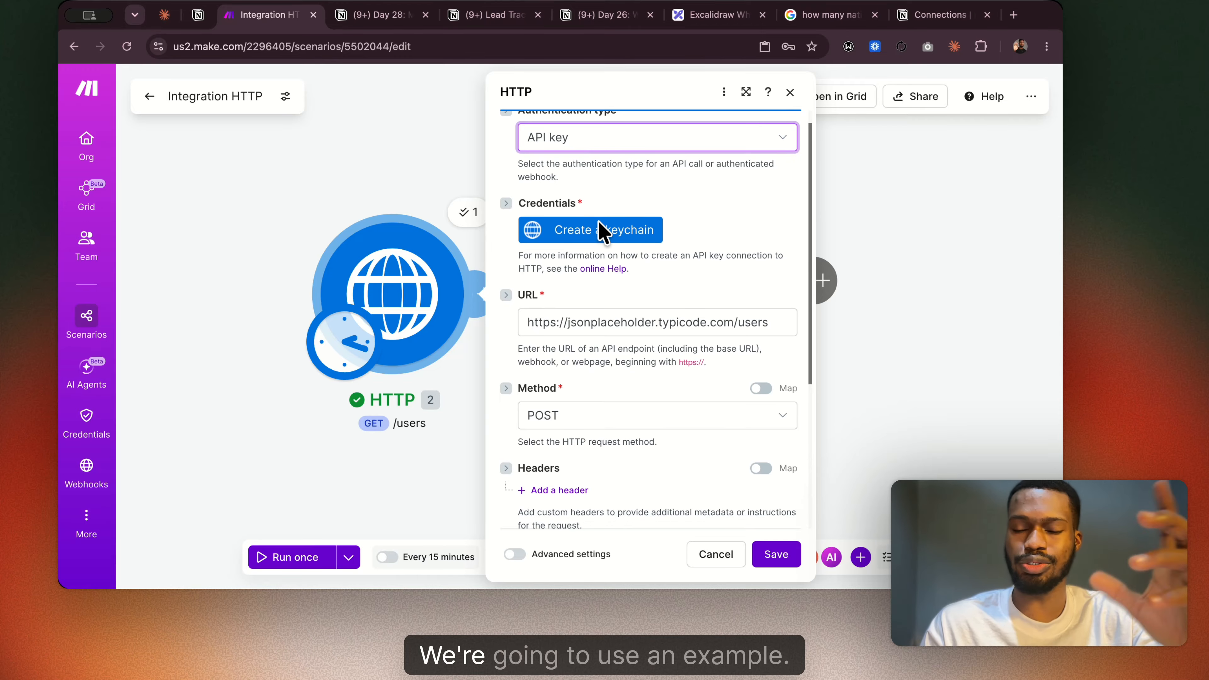
pyautogui.scroll(-3, 602, 232)
pyautogui.scroll(-3, 600, 229)
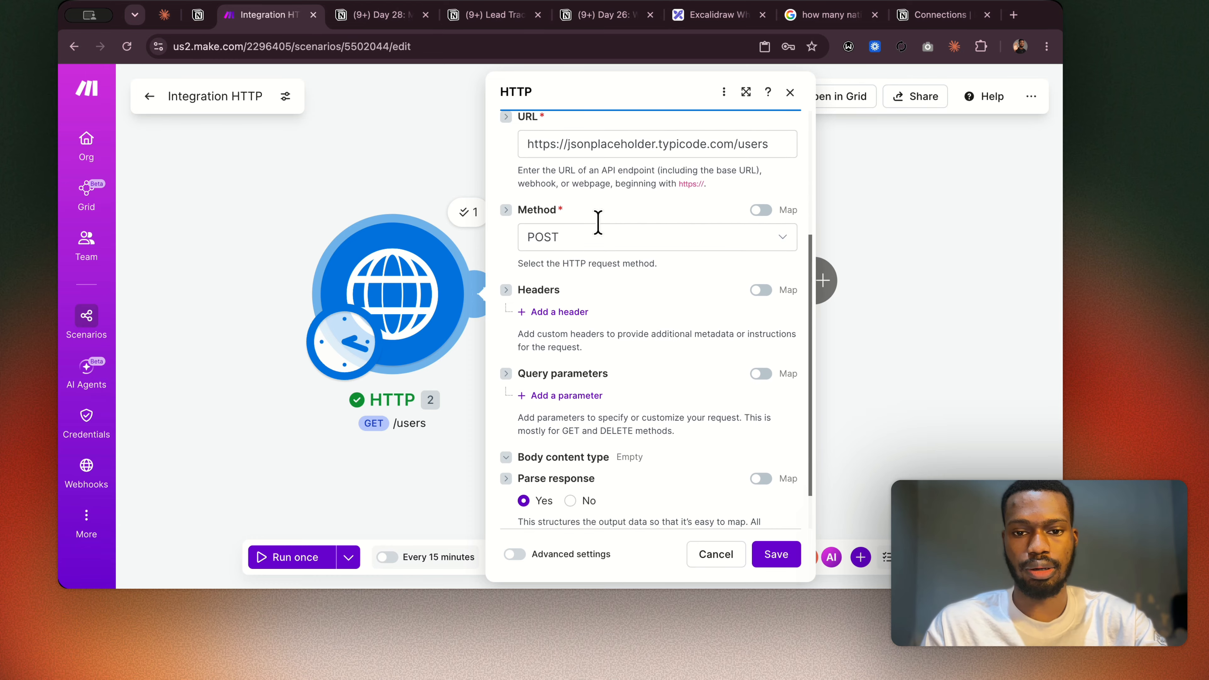
pyautogui.scroll(5, 600, 228)
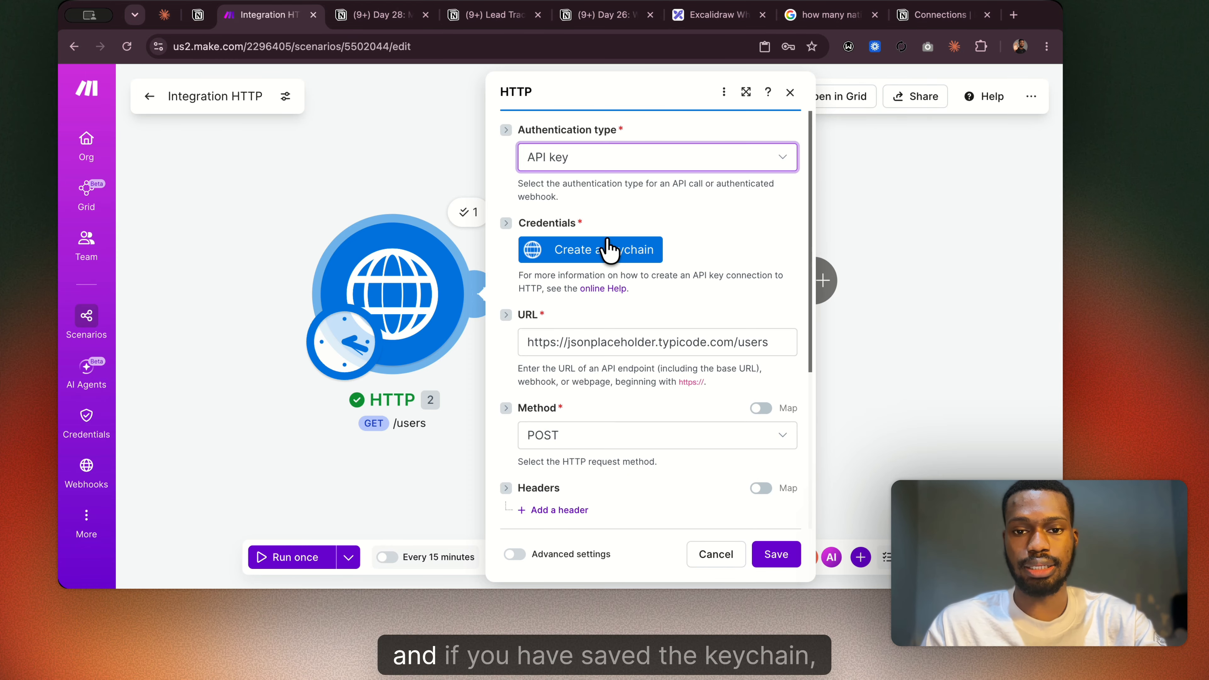
pyautogui.scroll(-4, 593, 262)
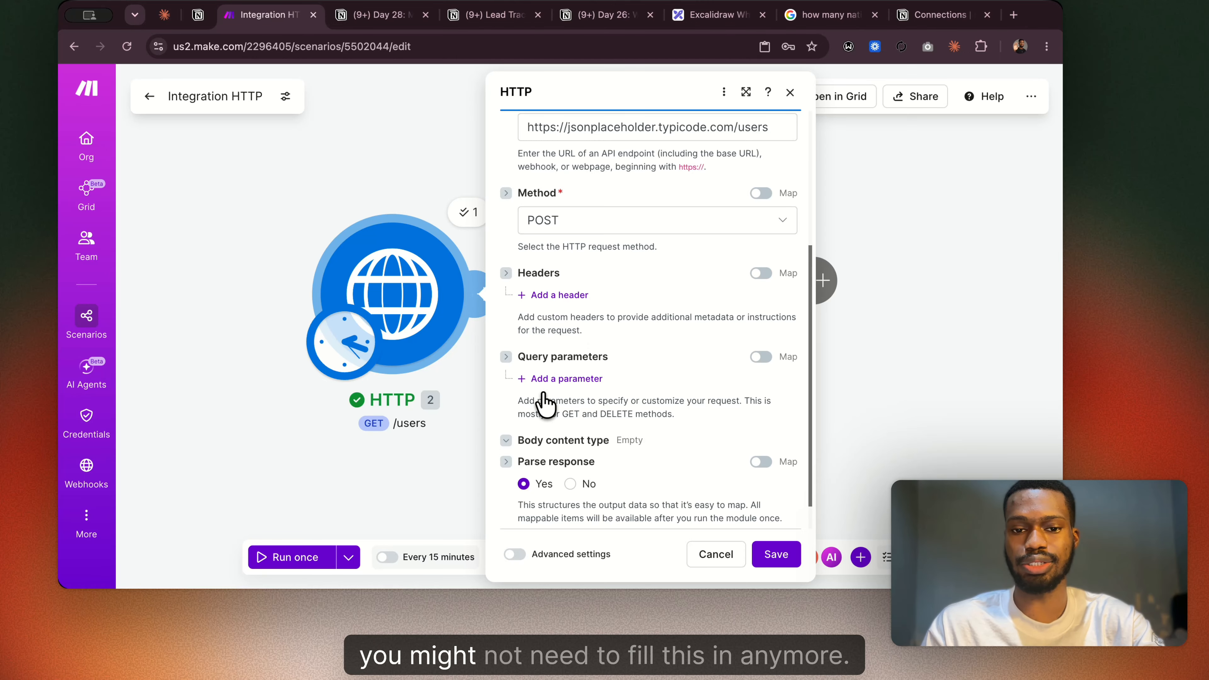
pyautogui.scroll(-1, 577, 444)
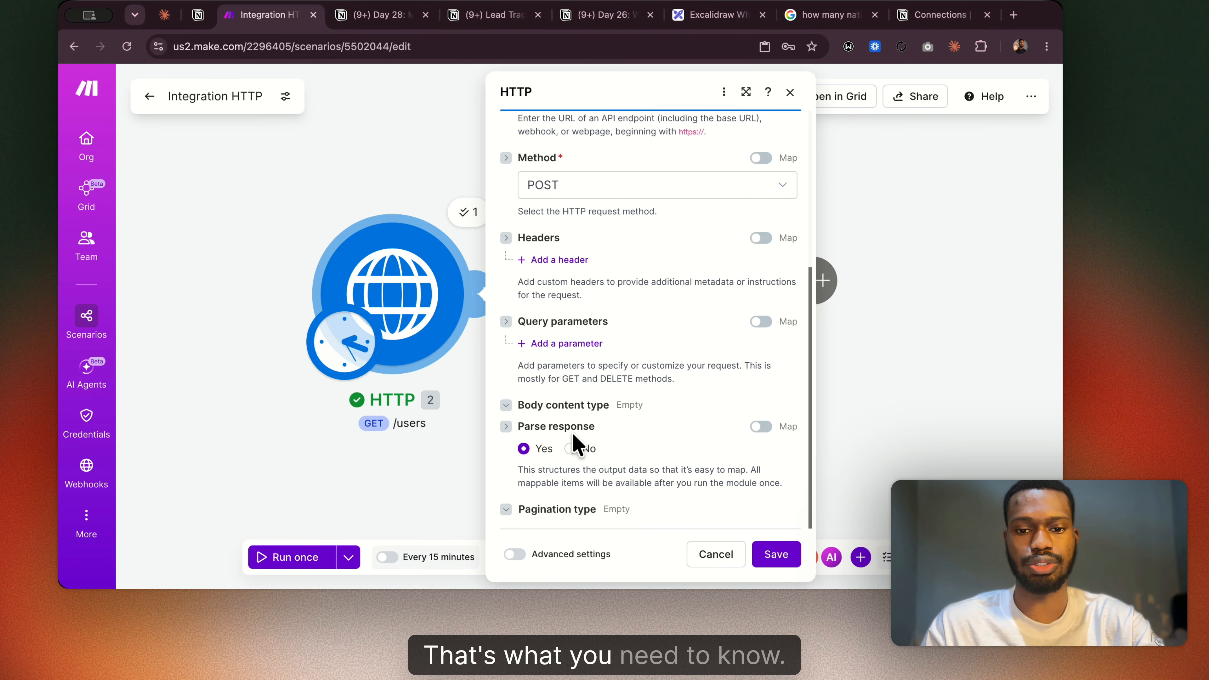
pyautogui.click(506, 405)
pyautogui.scroll(-2, 590, 441)
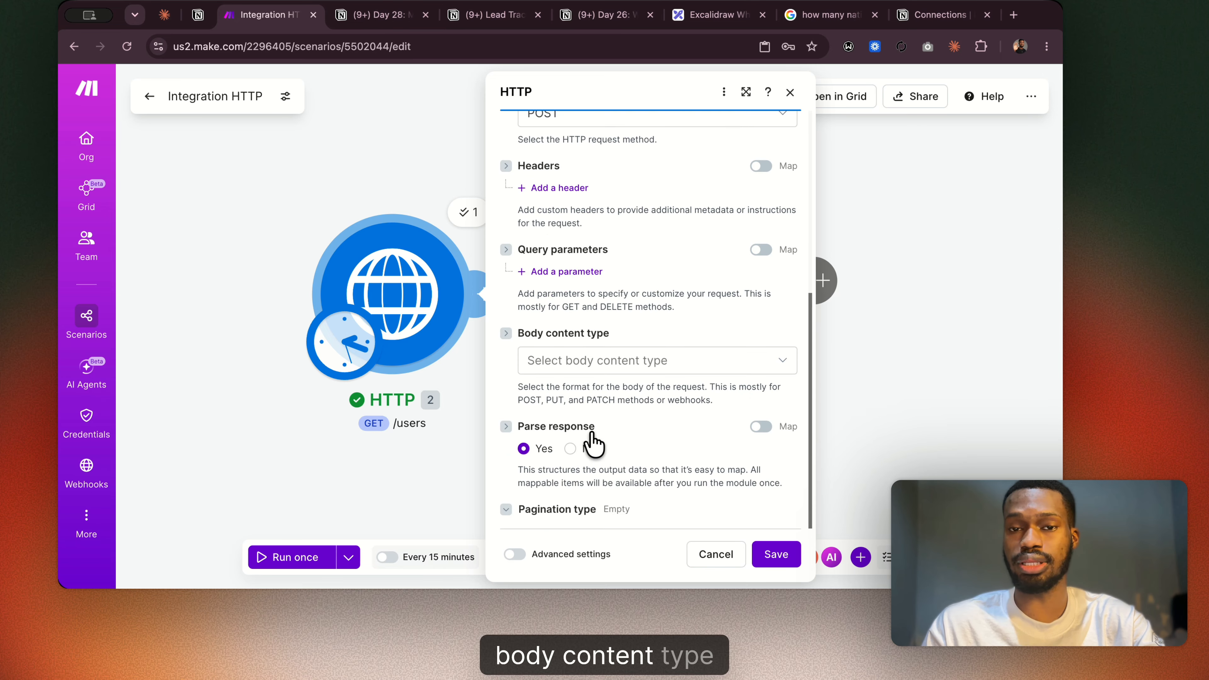
pyautogui.click(633, 366)
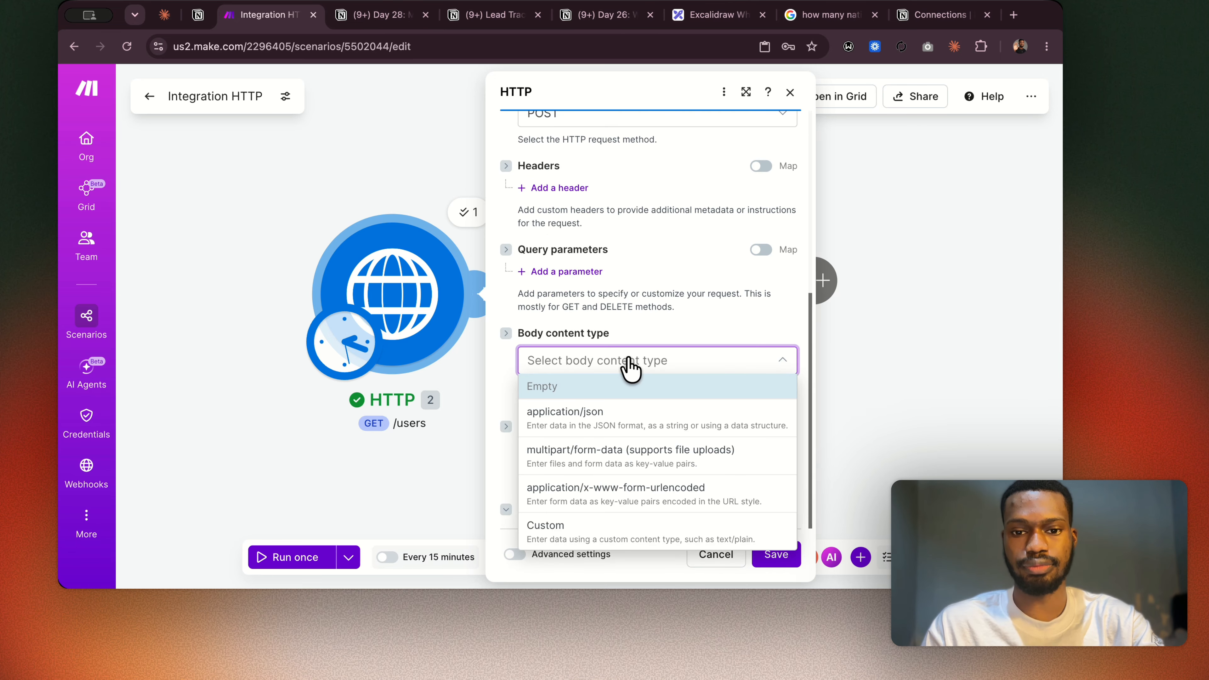
pyautogui.click(614, 428)
# Start creating a data structure for the request body and add a new item to its specification.
pyautogui.scroll(-4, 650, 465)
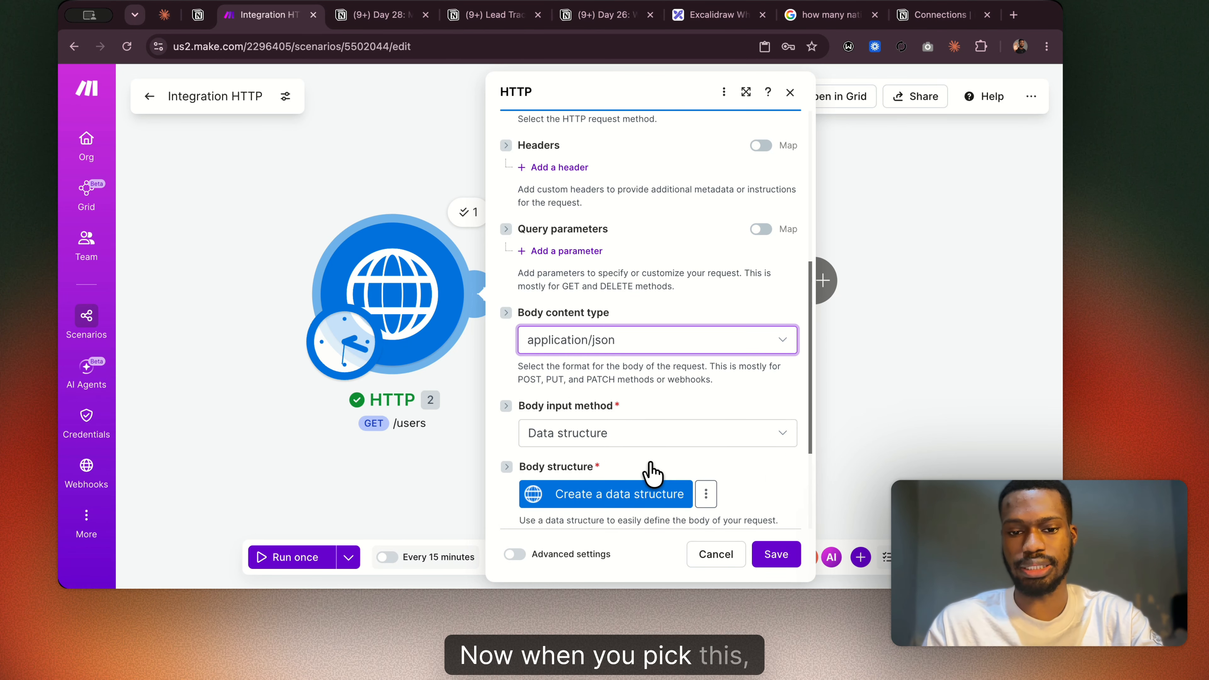
pyautogui.press('super+Tab')
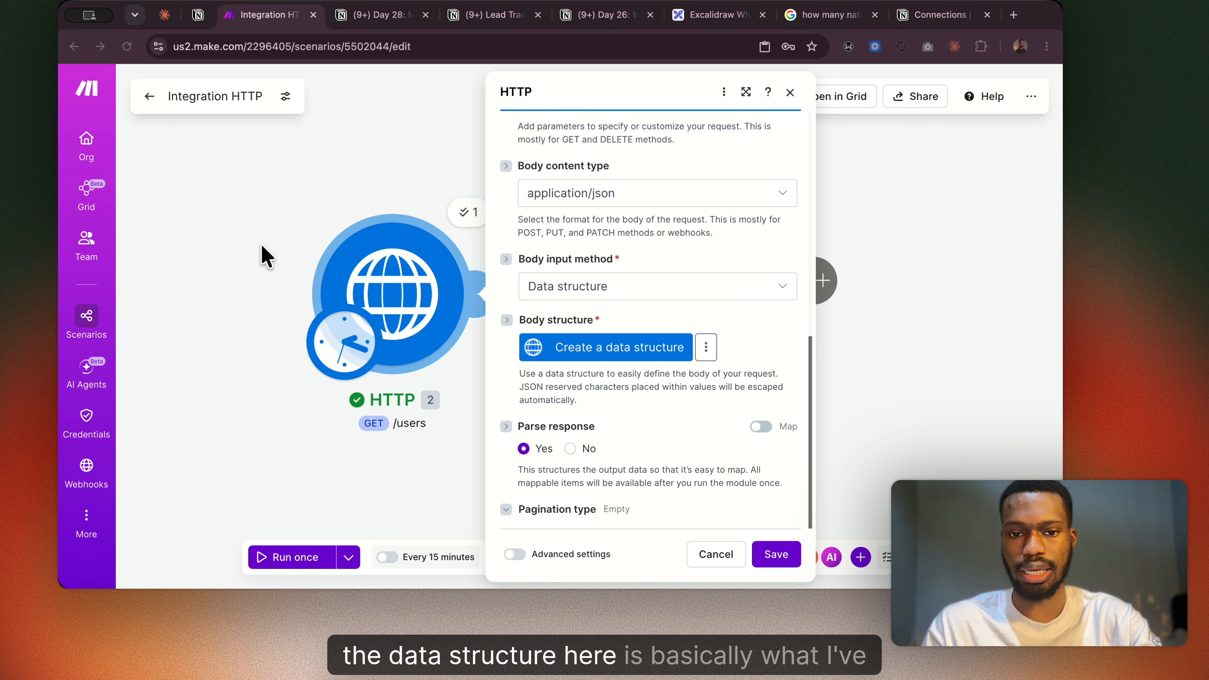
pyautogui.press('super+Tab')
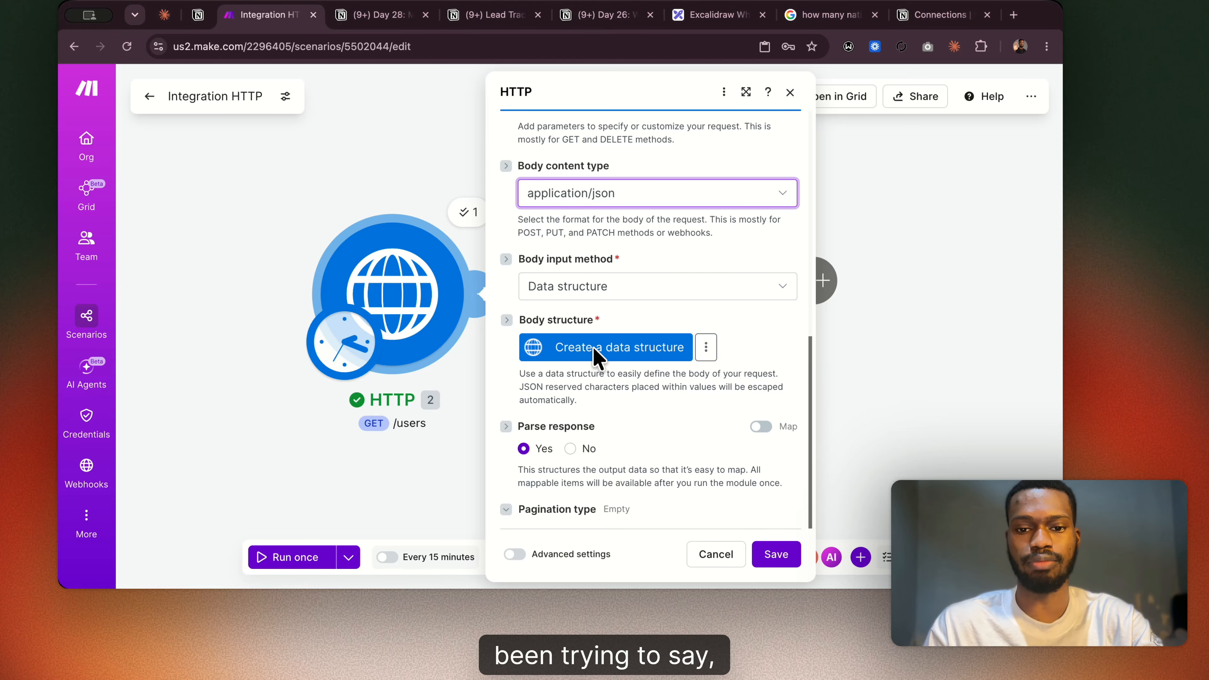
pyautogui.click(627, 352)
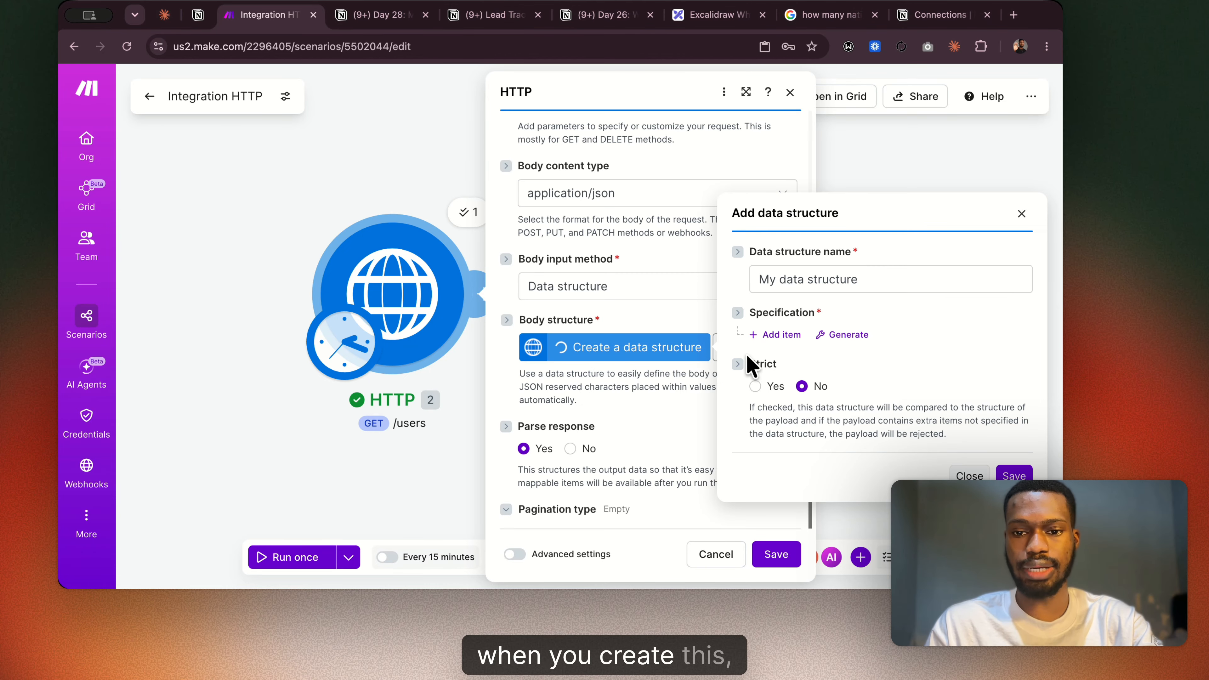
pyautogui.click(781, 335)
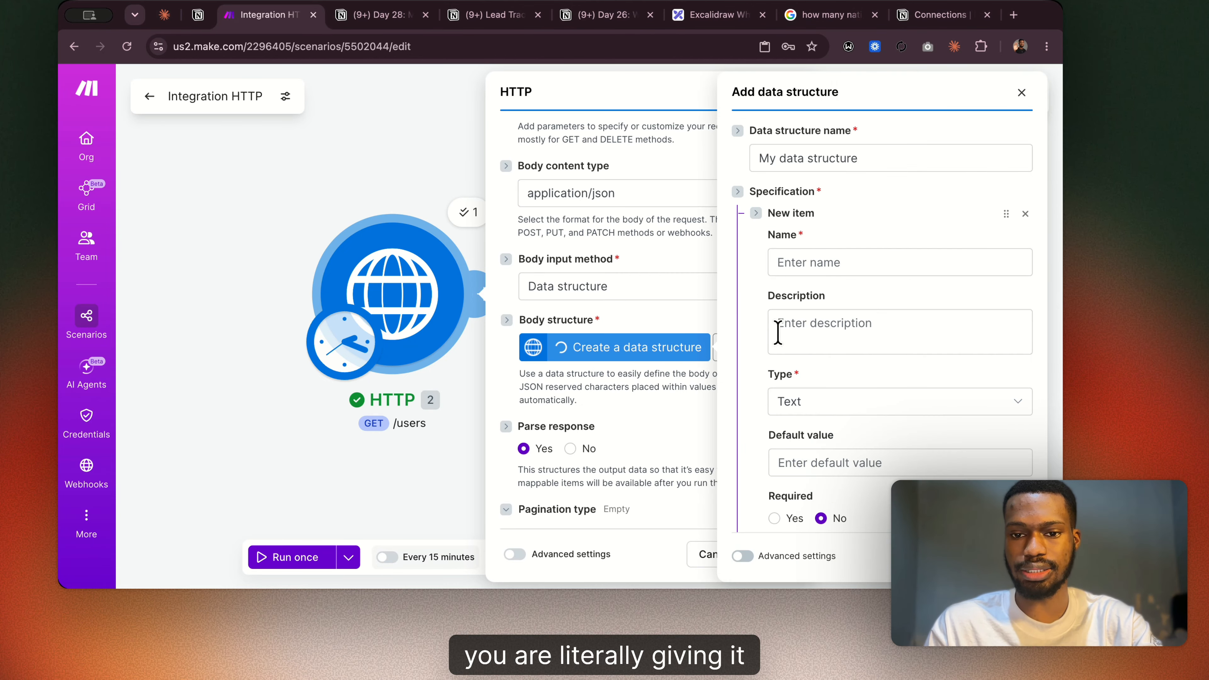
# Name the first item of the data structure "Name", keep its type as Text and leave the description empty.
pyautogui.click(812, 264)
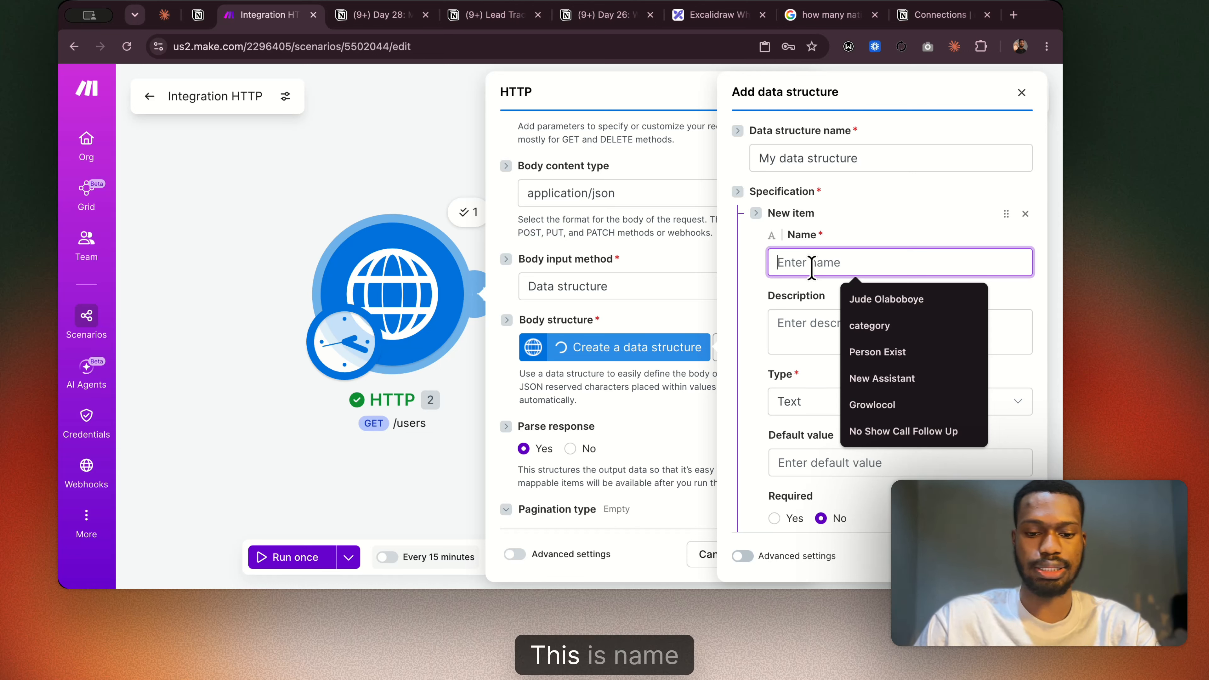
pyautogui.write('Name')
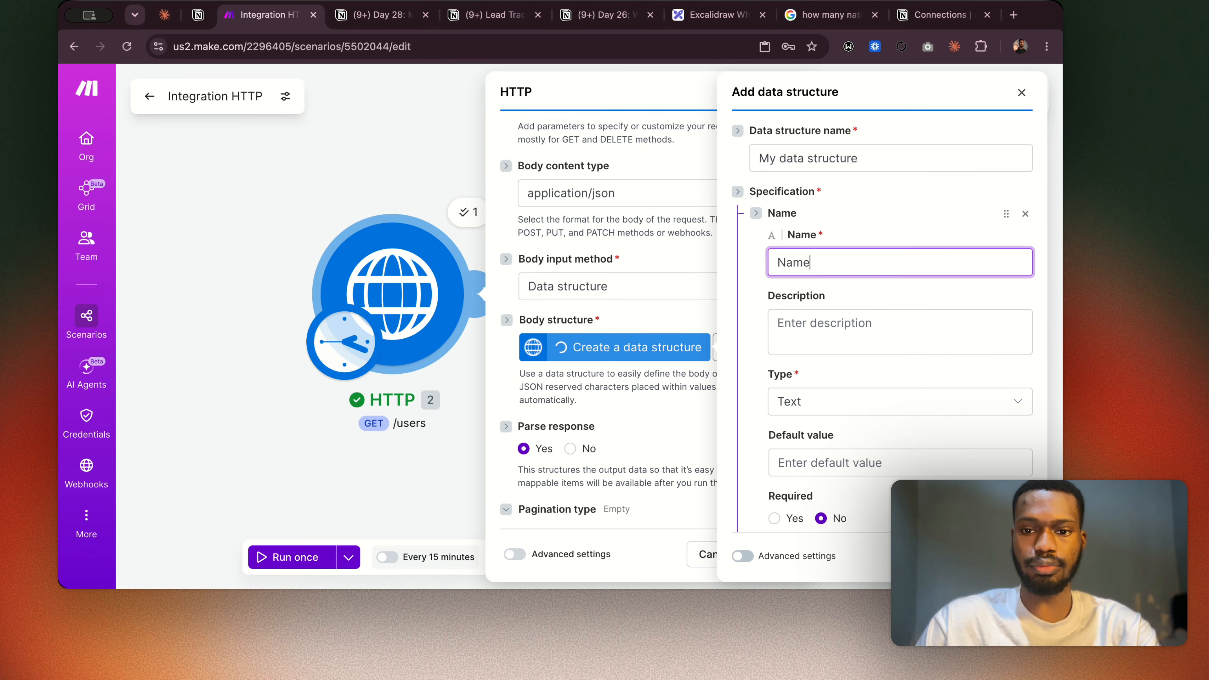
pyautogui.click(837, 408)
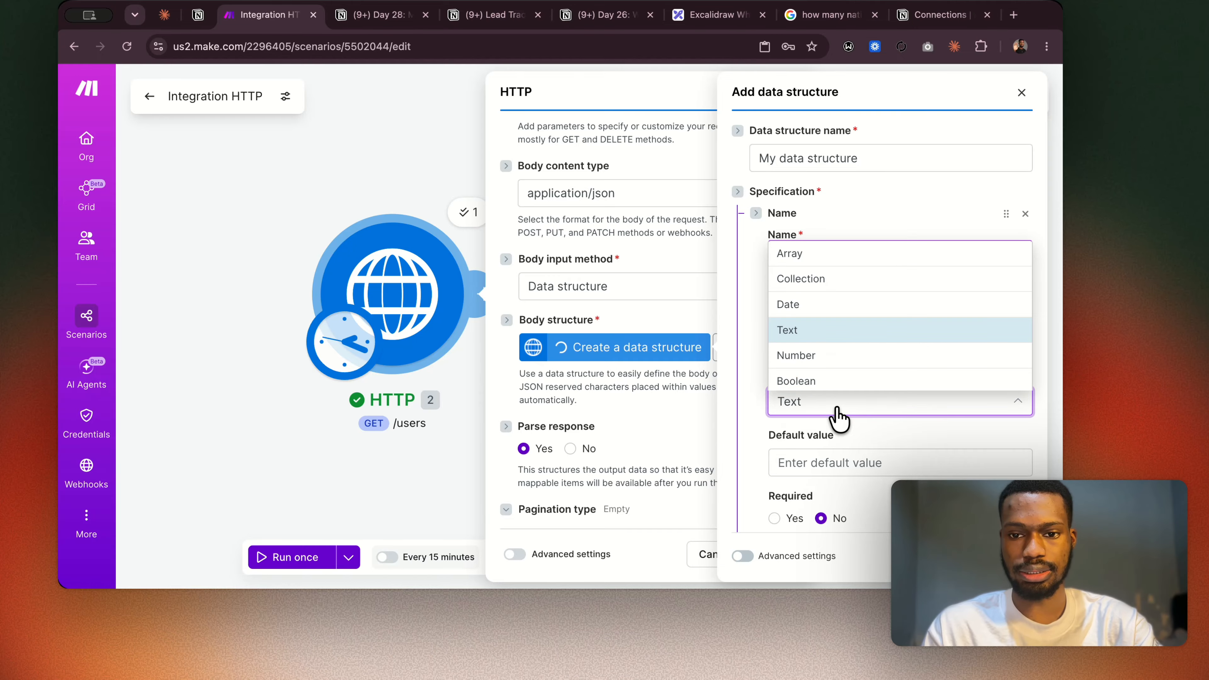
pyautogui.scroll(1, 837, 378)
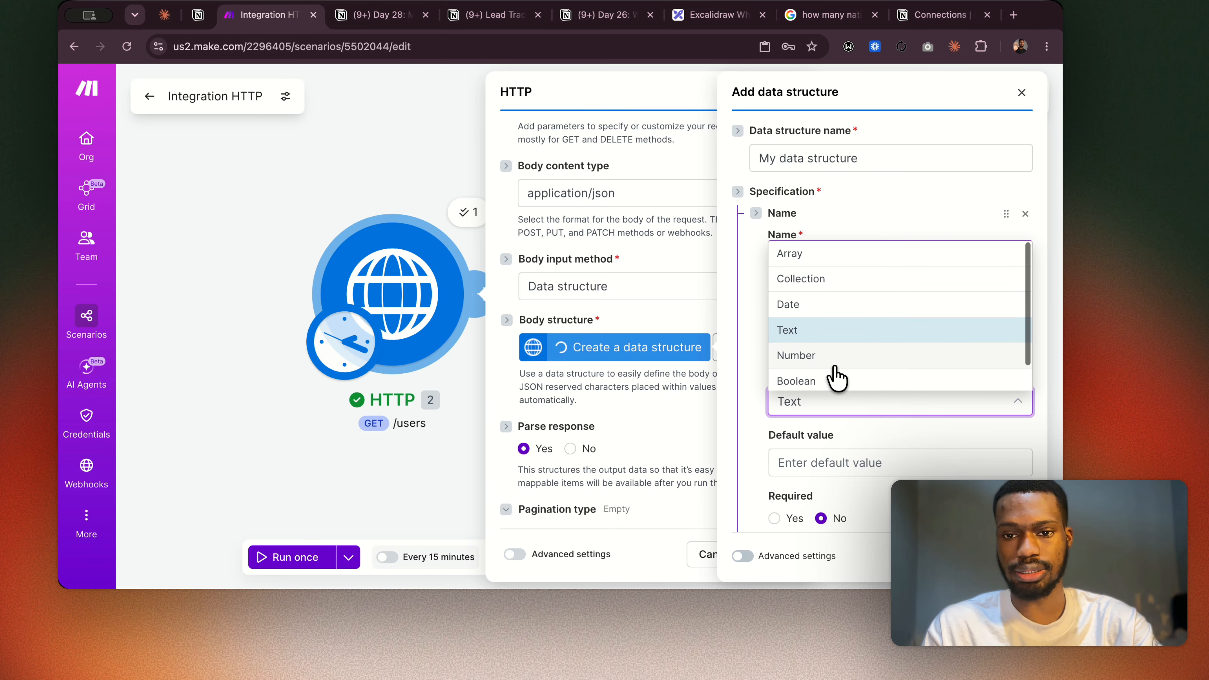
pyautogui.click(819, 419)
pyautogui.click(799, 328)
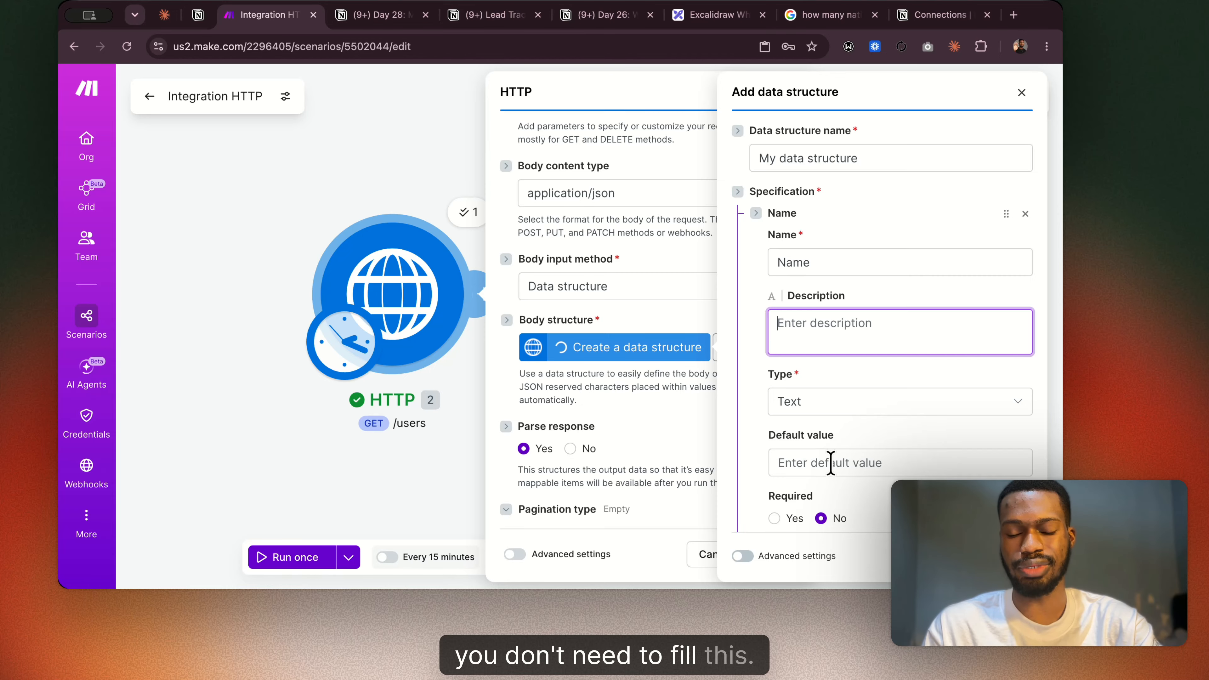
pyautogui.scroll(-2, 806, 465)
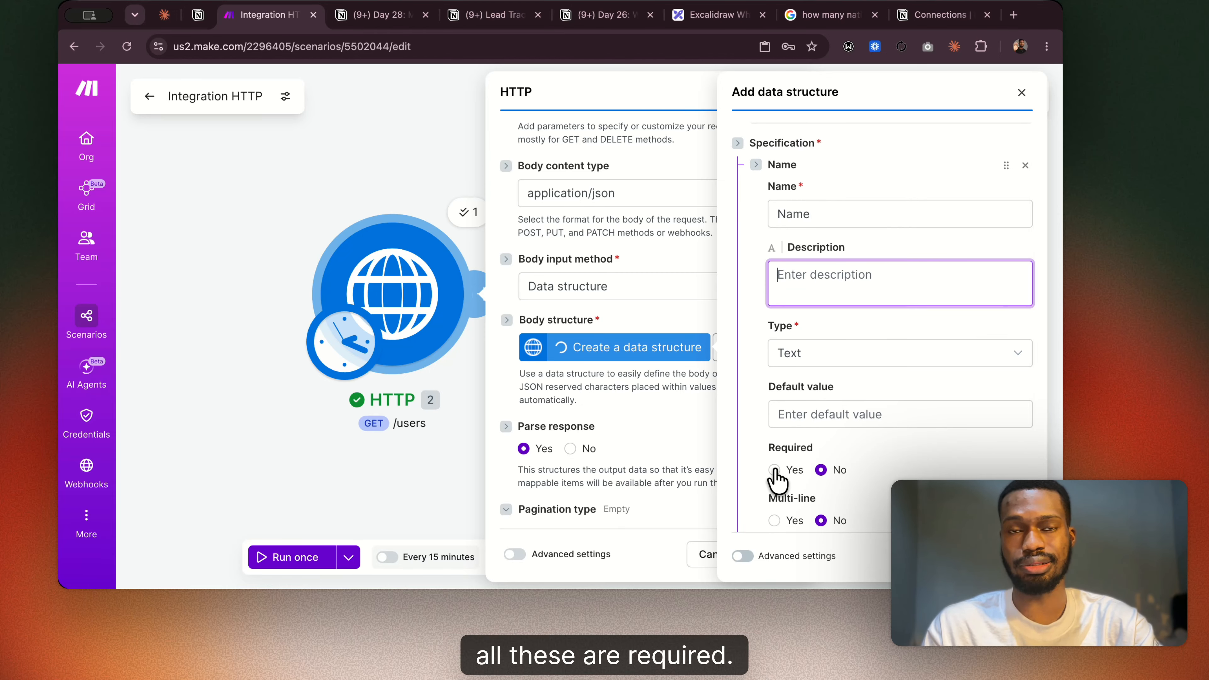
pyautogui.scroll(2, 833, 345)
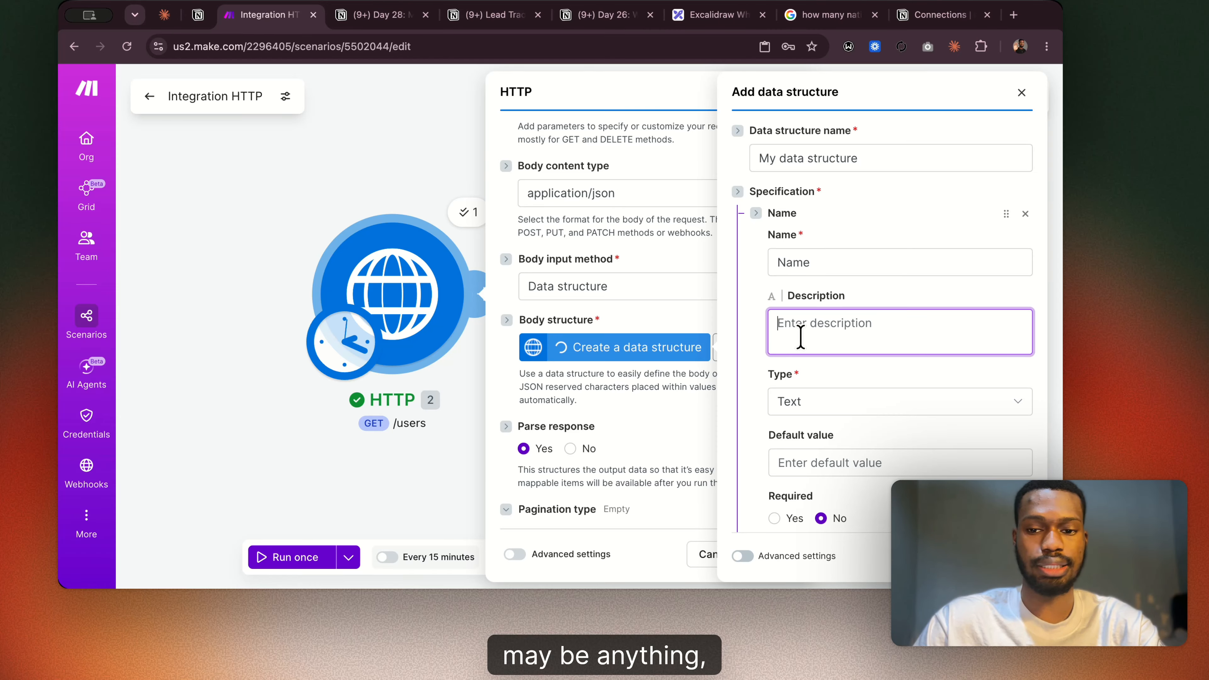
pyautogui.press('capslock')
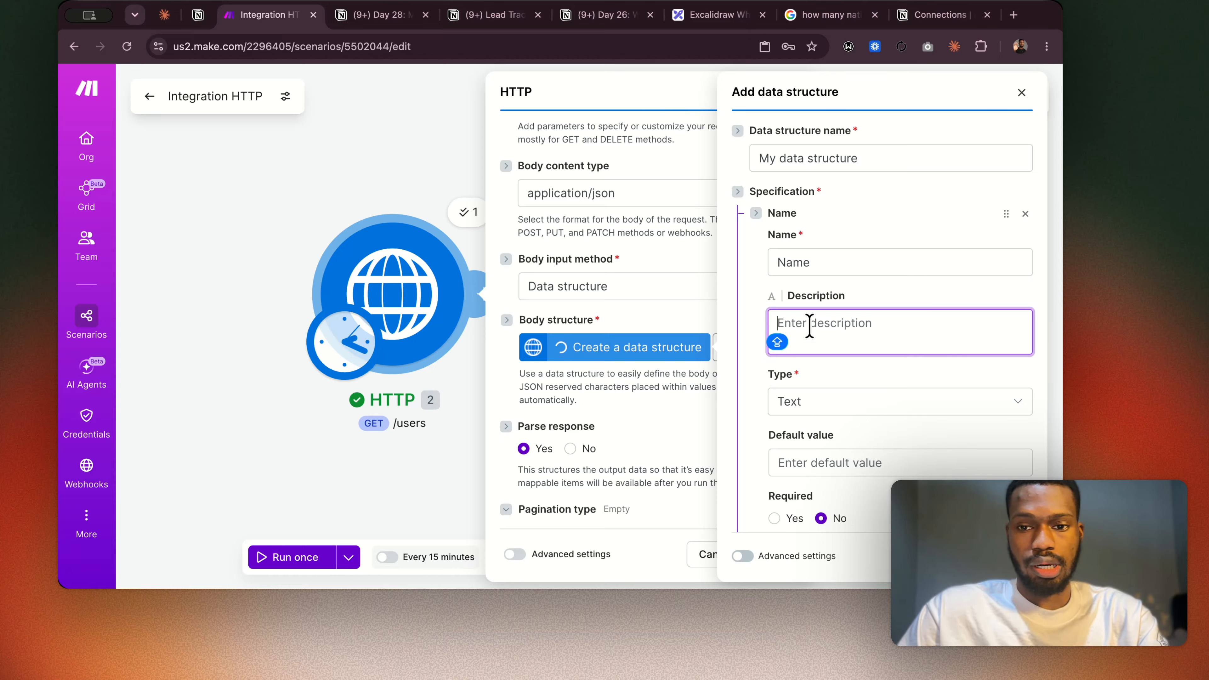
pyautogui.click(825, 364)
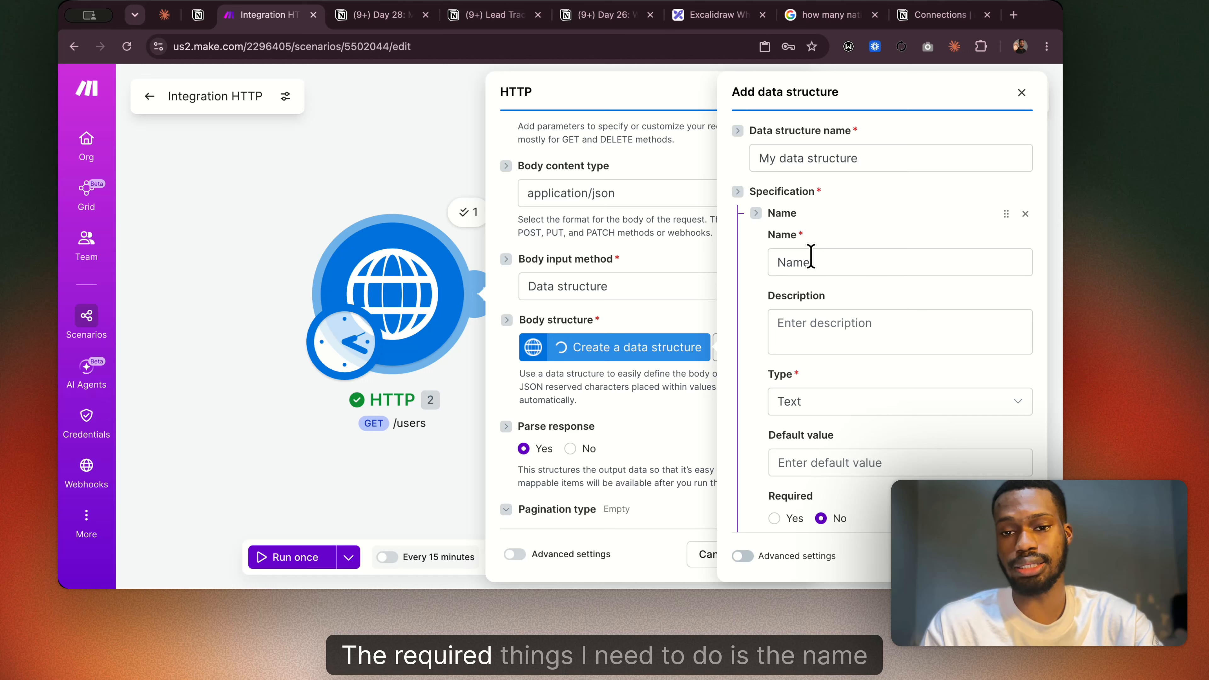
# Add a second item named "ID" to the data structure and set its type to Number.
pyautogui.scroll(-5, 818, 351)
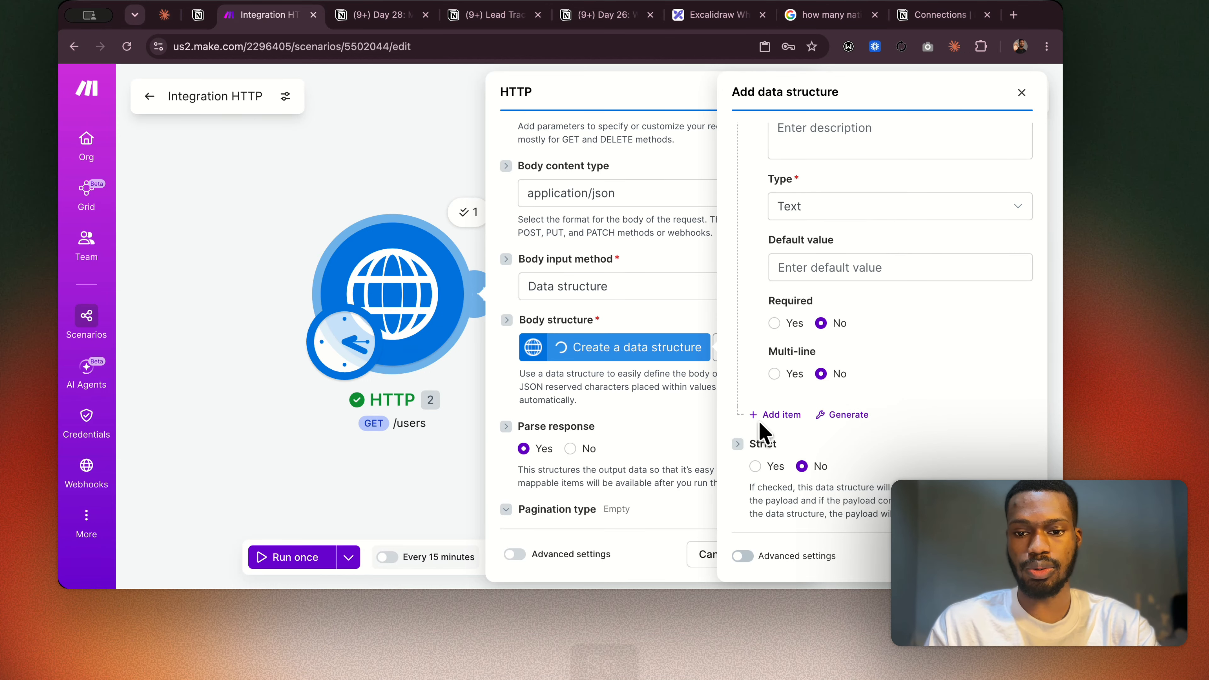
pyautogui.click(772, 415)
pyautogui.click(809, 463)
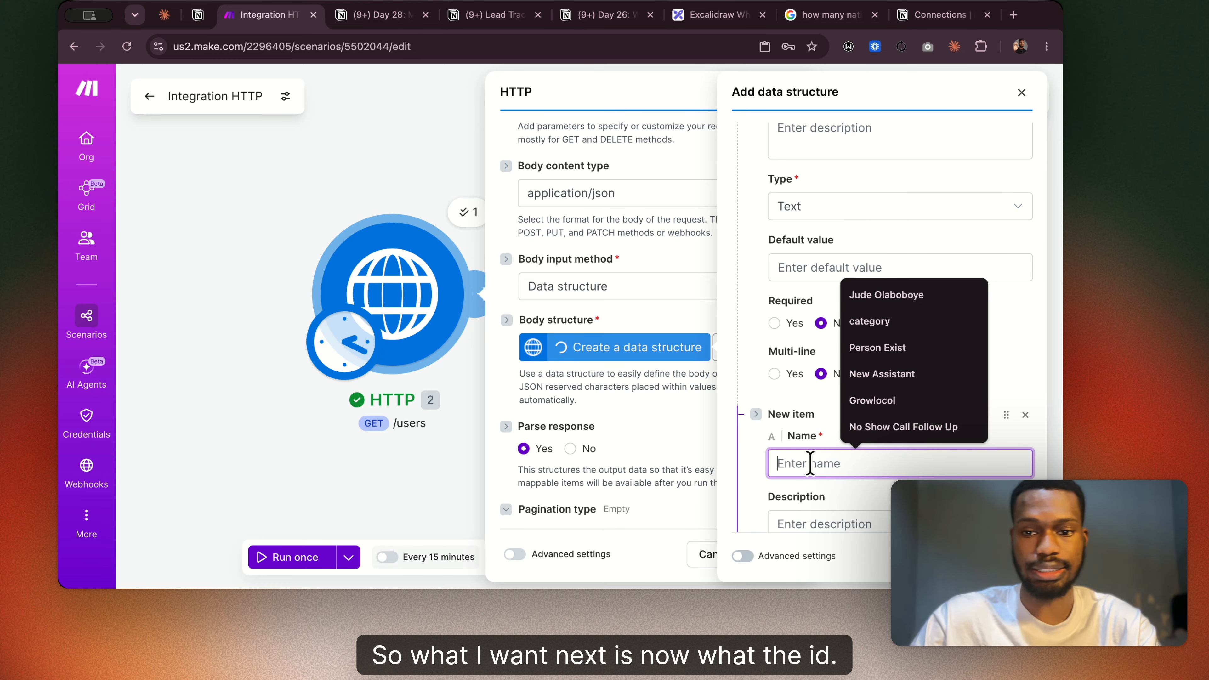
pyautogui.write('id')
pyautogui.press('BackSpace')
pyautogui.press('BackSpace')
pyautogui.write('ID')
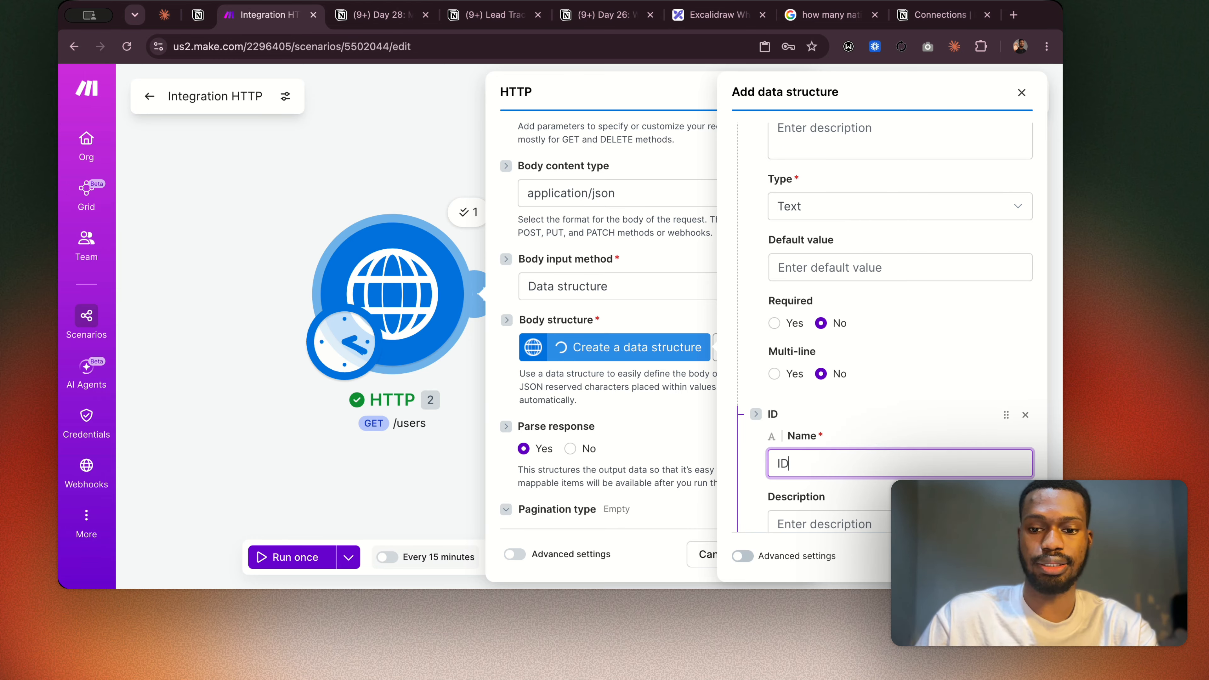
pyautogui.scroll(-5, 900, 334)
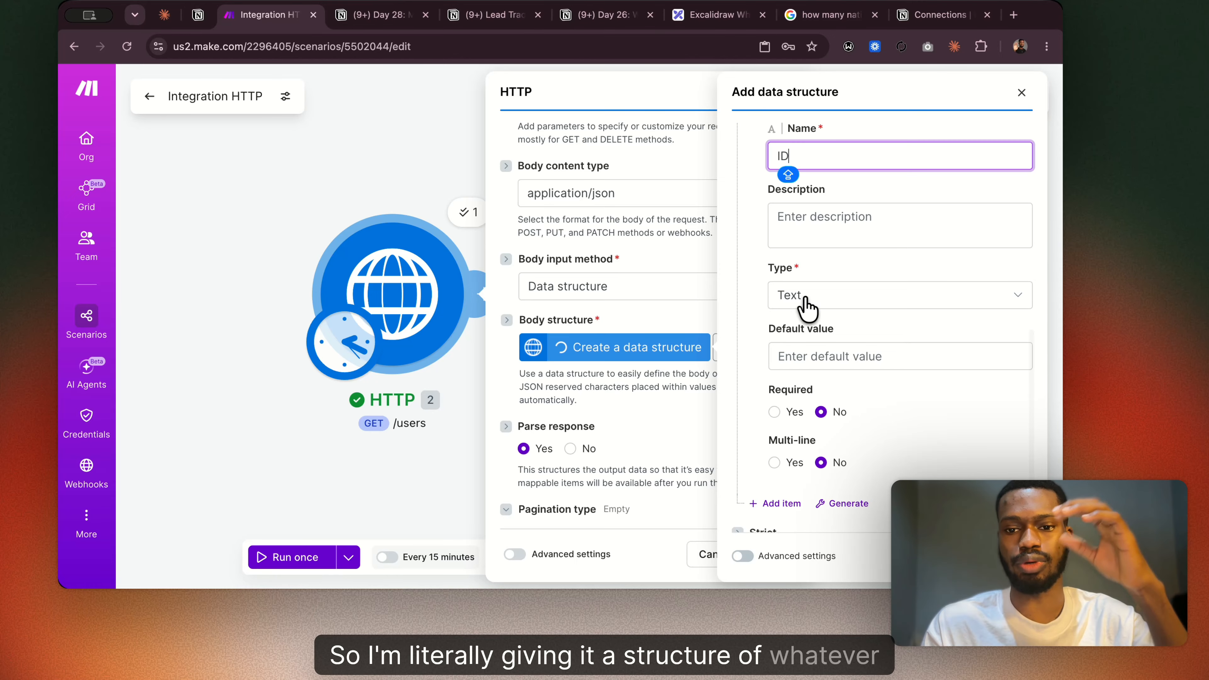
pyautogui.click(807, 306)
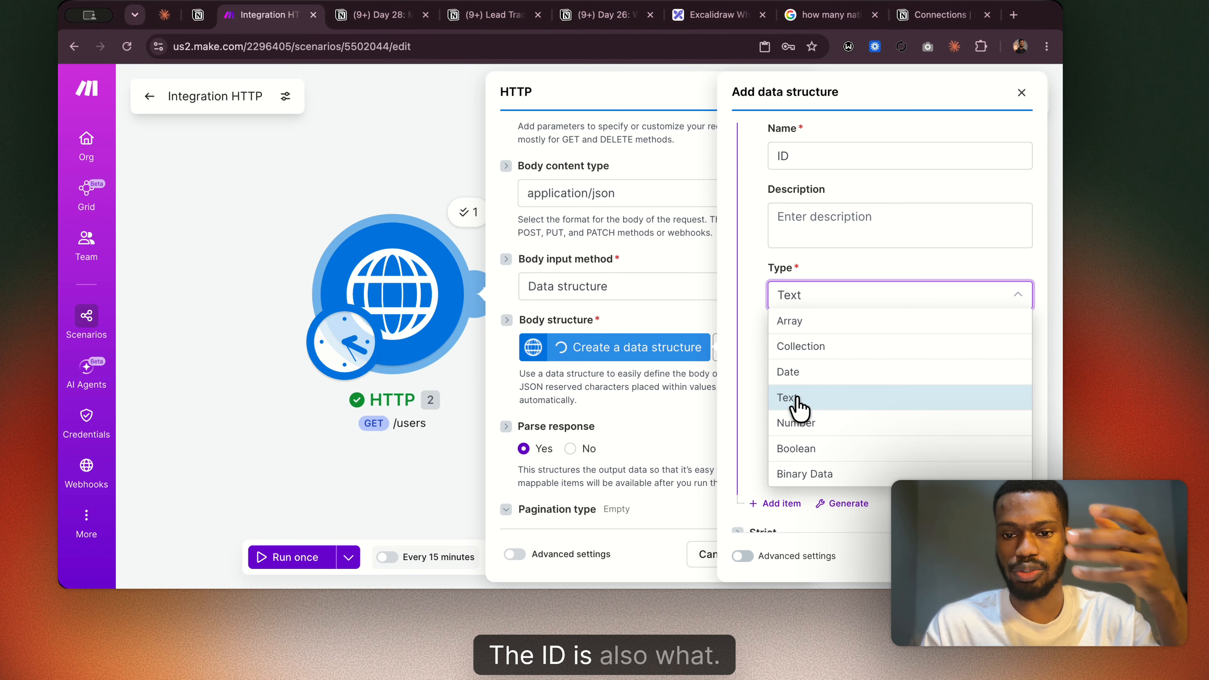
pyautogui.click(814, 423)
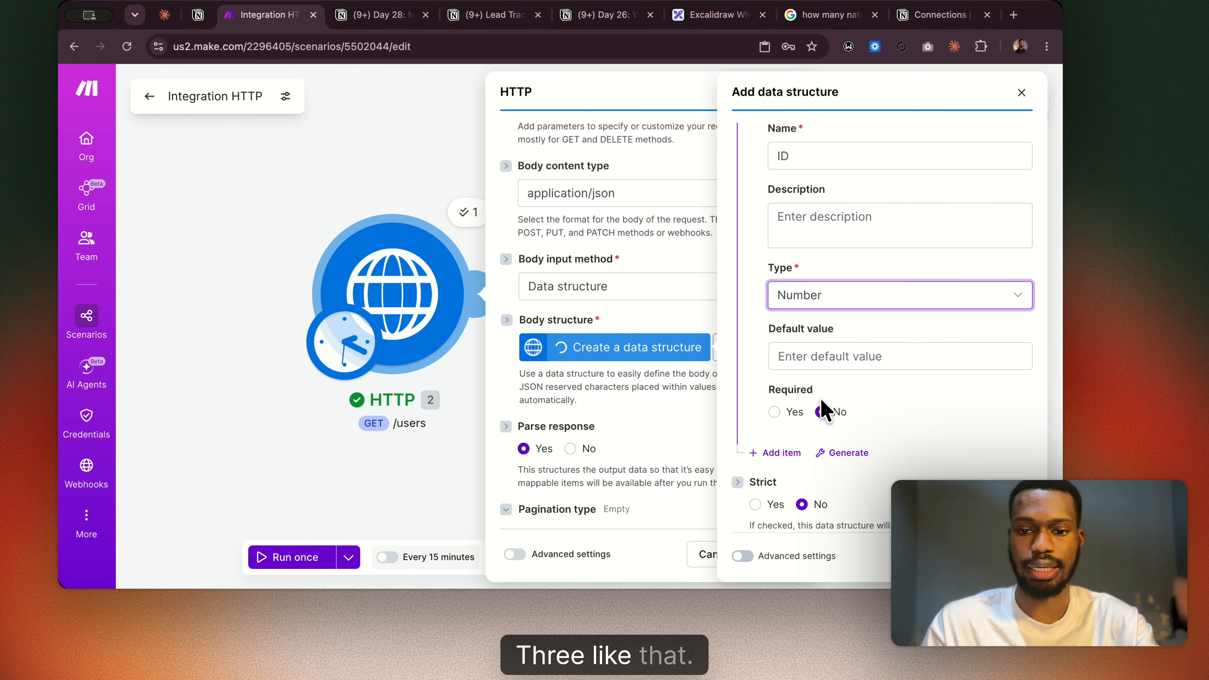
# Add a third item named "Phone Number" with type Number, and close the data structure form without saving.
pyautogui.scroll(-2, 826, 411)
pyautogui.click(780, 415)
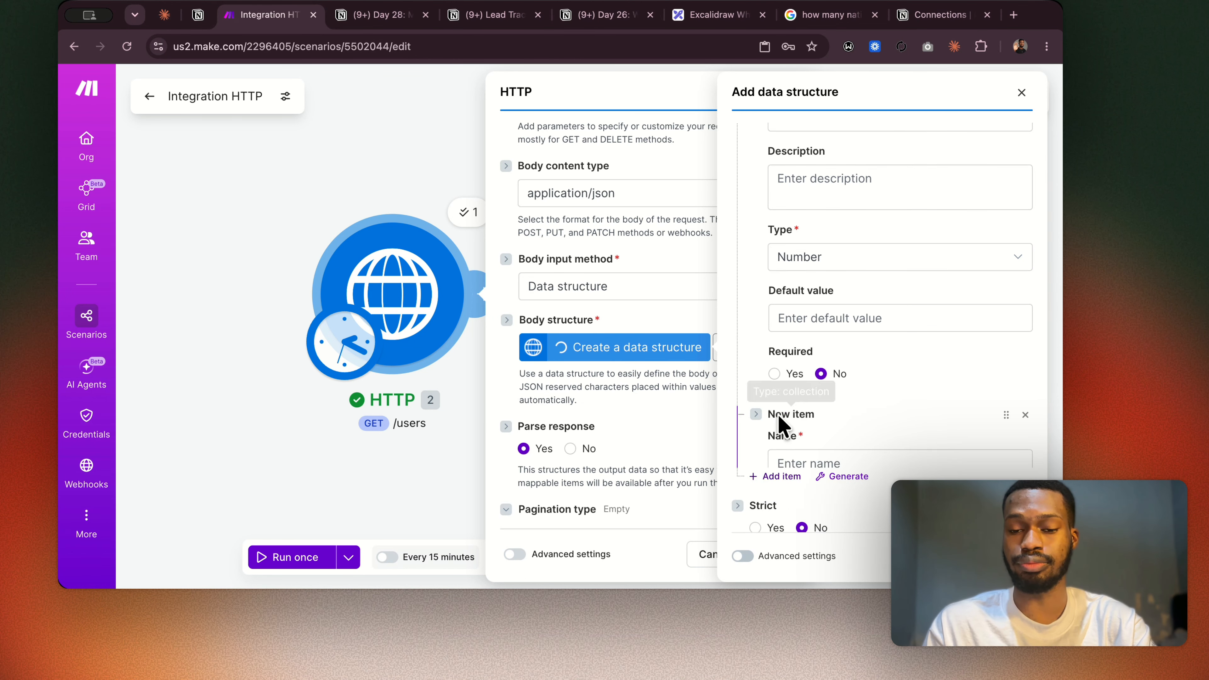
pyautogui.scroll(-5, 799, 443)
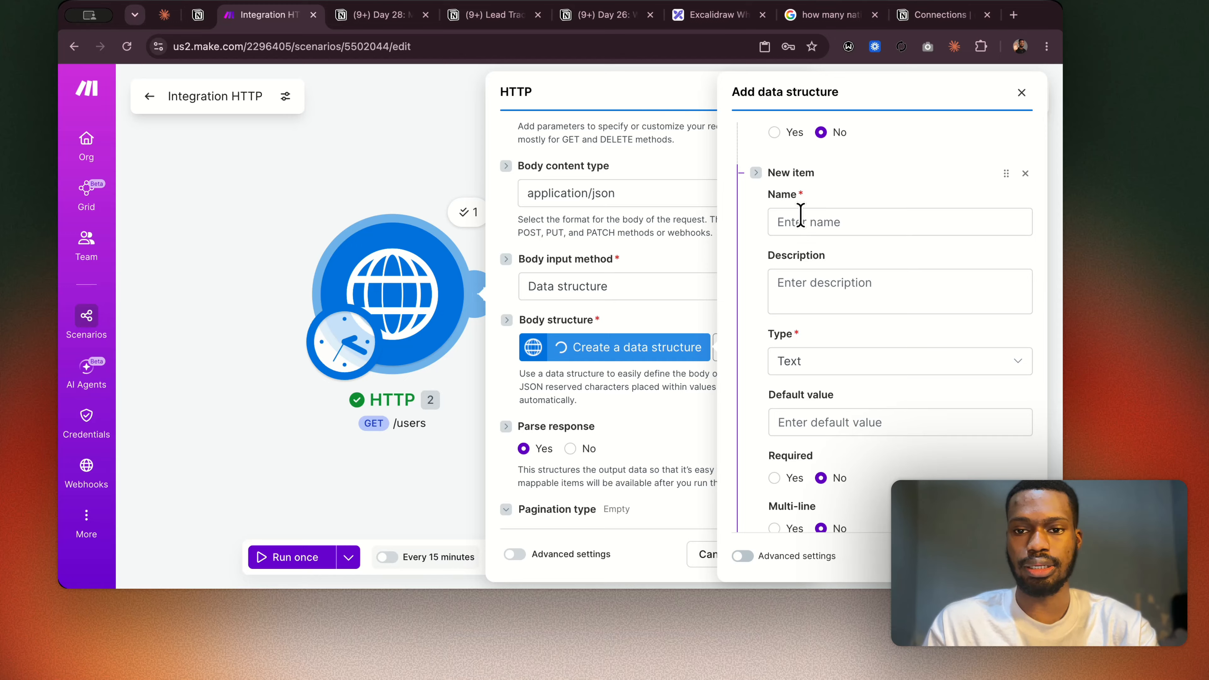
pyautogui.click(800, 219)
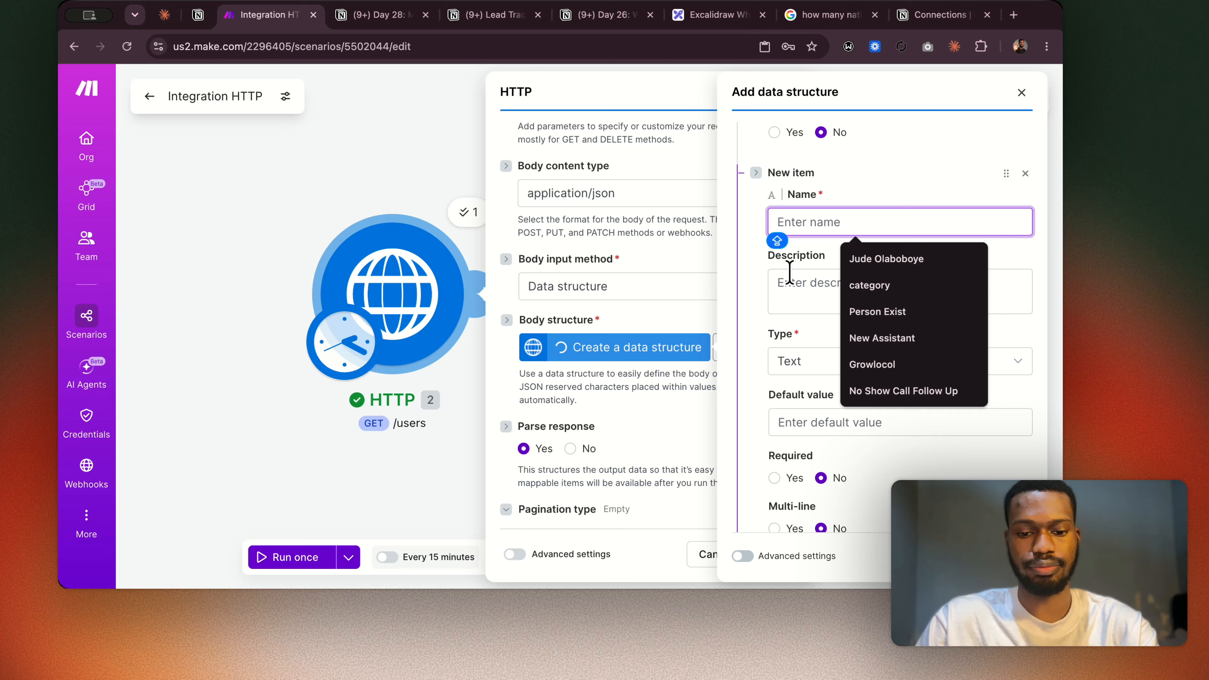
pyautogui.write('P')
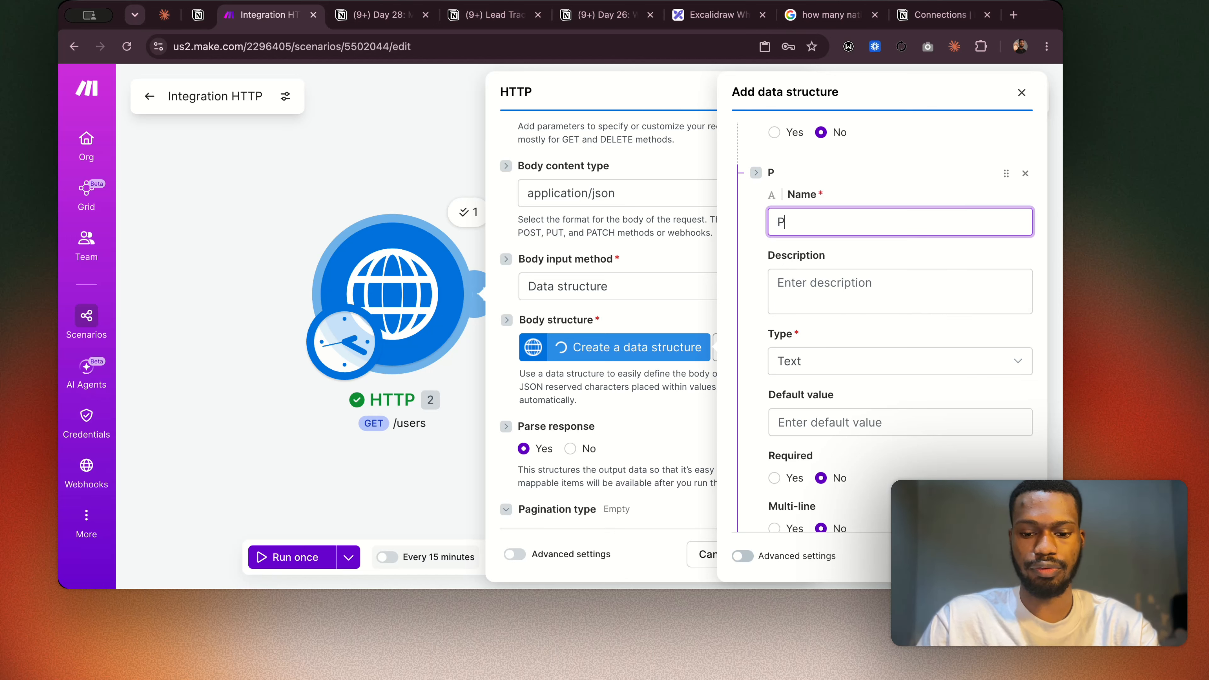
pyautogui.write('HOhone Number')
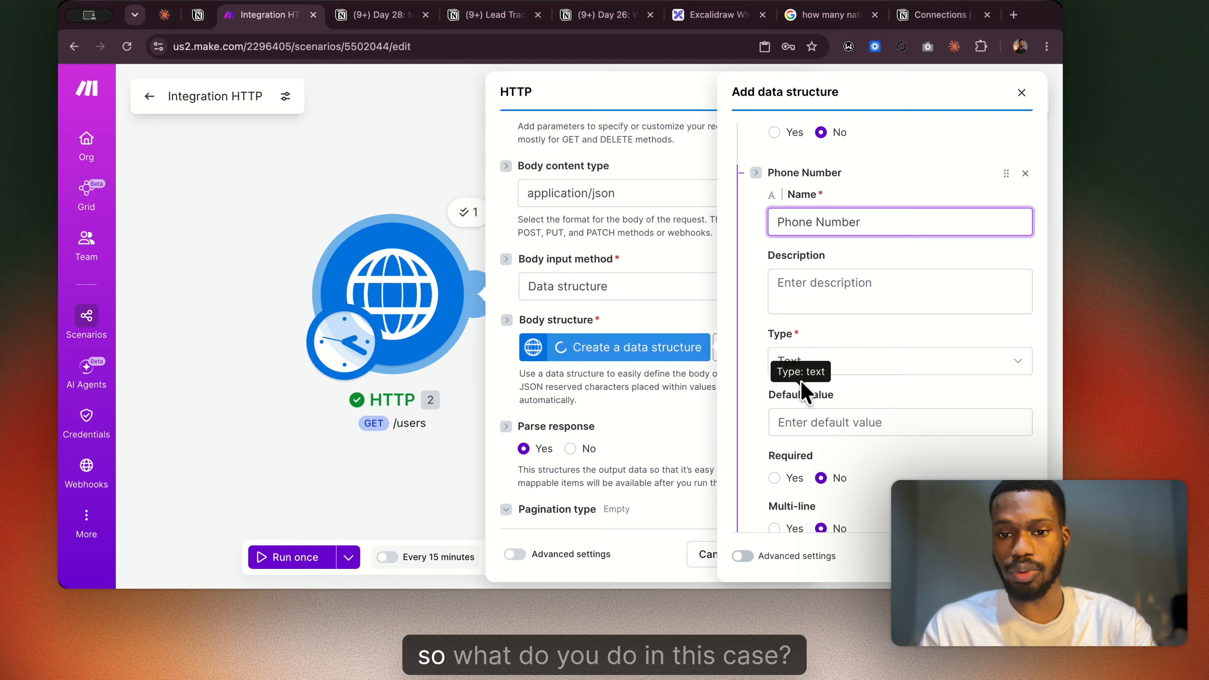
pyautogui.click(803, 364)
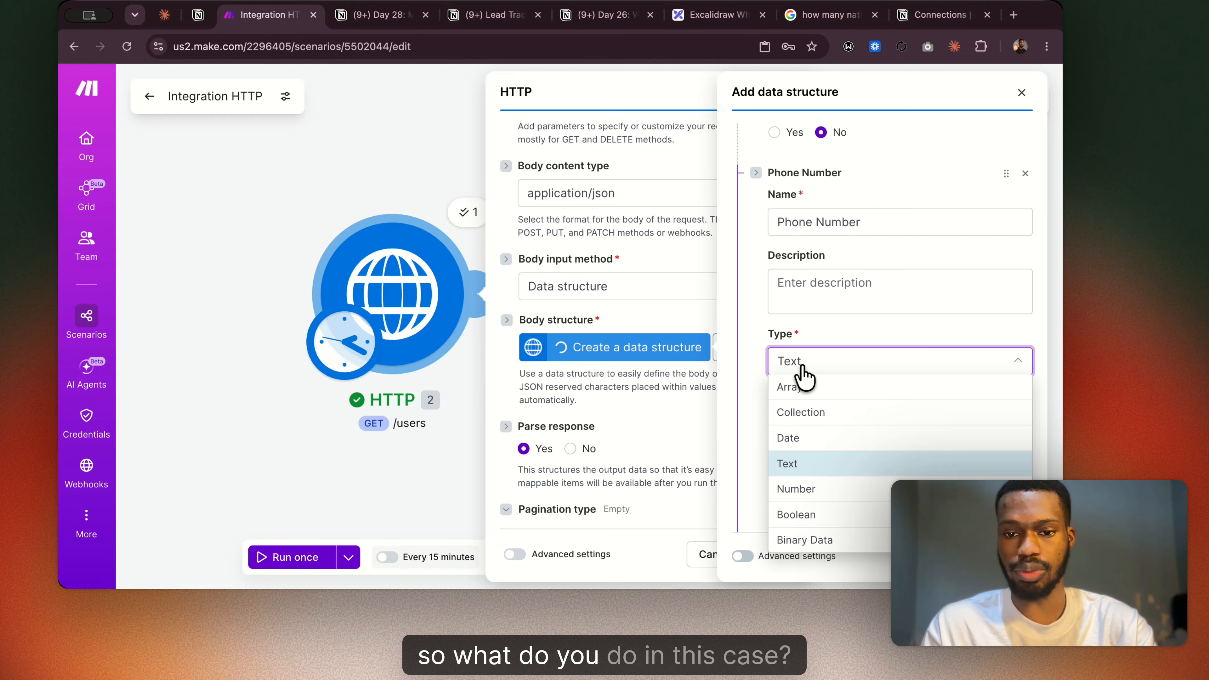
pyautogui.click(814, 486)
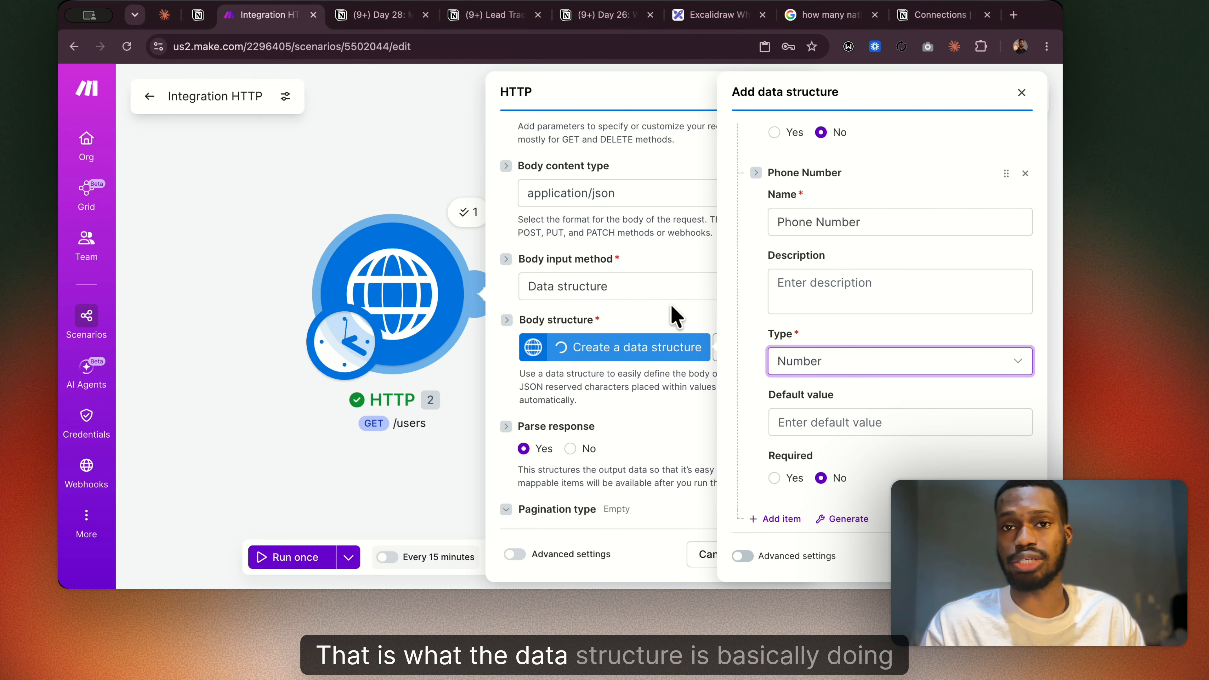
pyautogui.click(1020, 93)
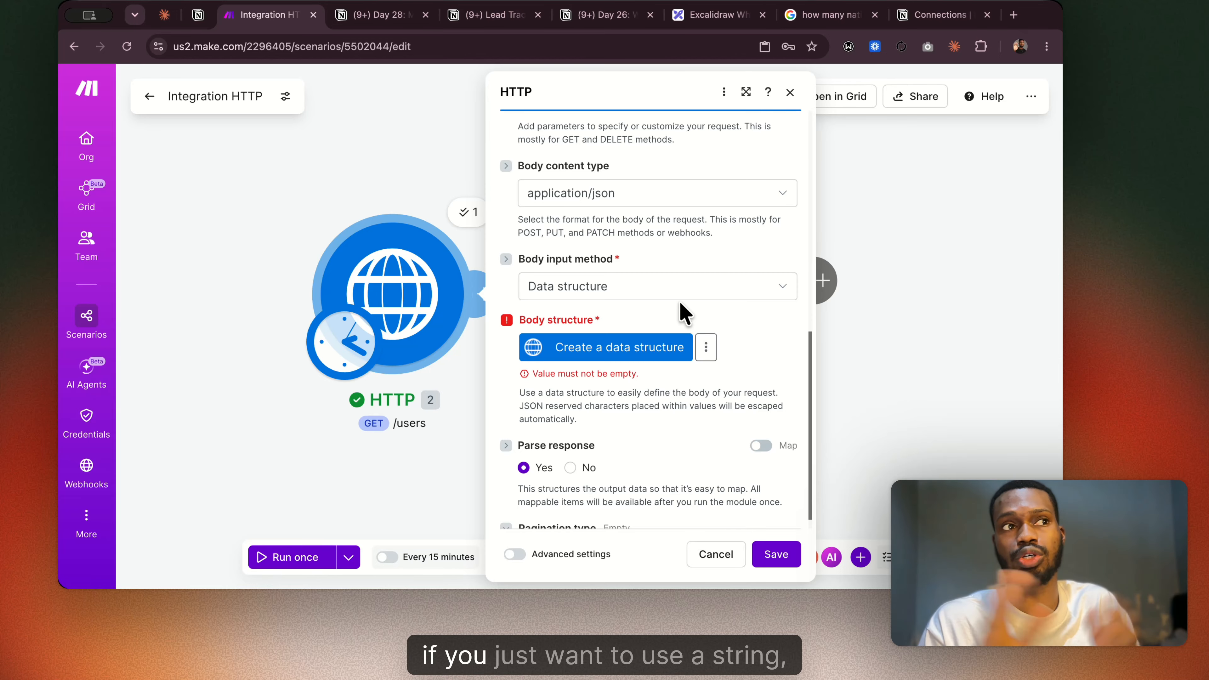
# Try the JSON string body input method, and switch the method back to Data structure.
pyautogui.click(696, 291)
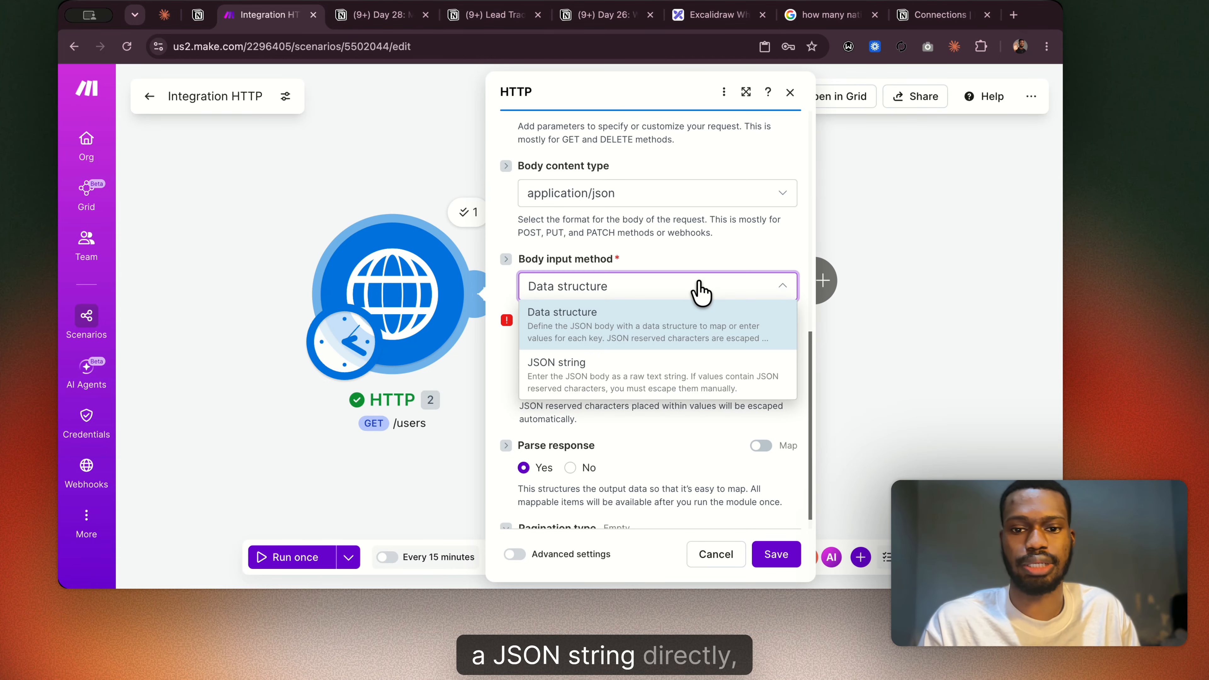
pyautogui.click(603, 387)
pyautogui.click(584, 358)
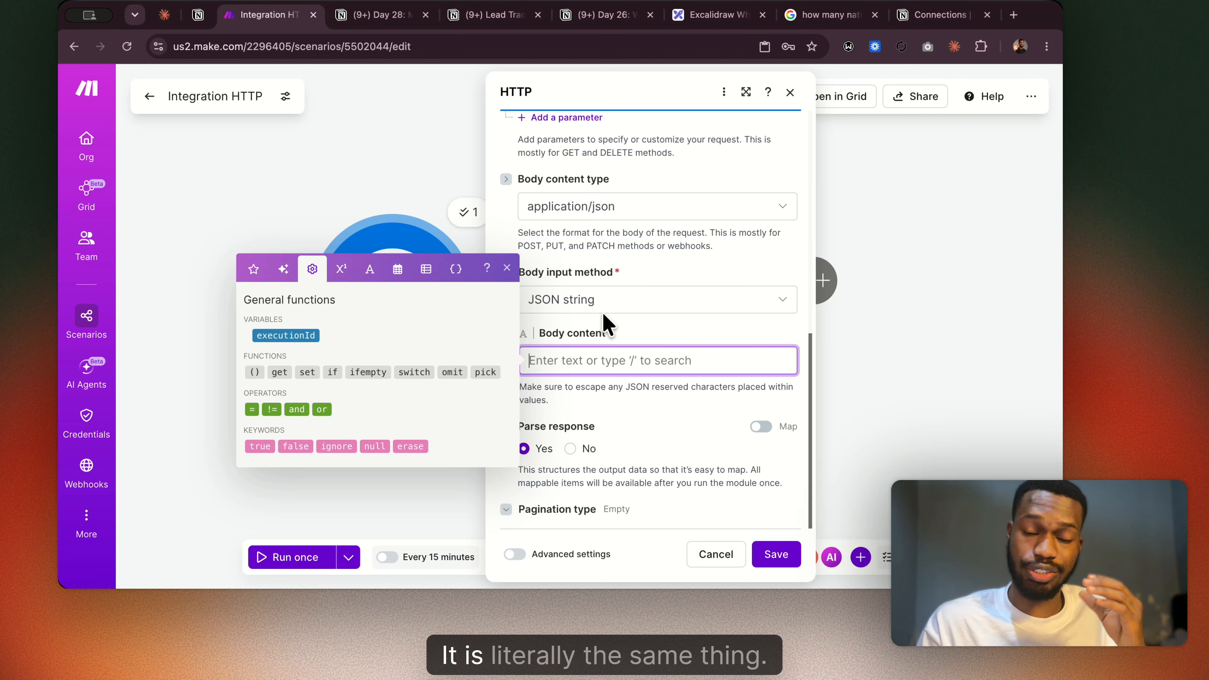
pyautogui.click(628, 303)
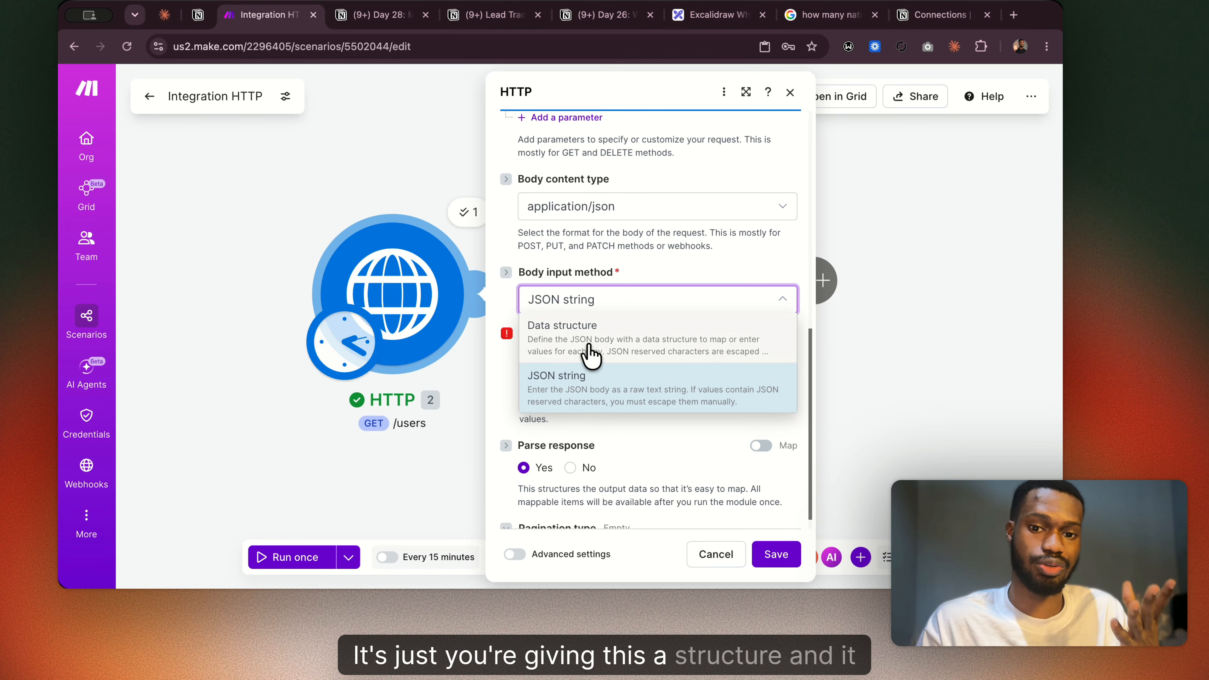
pyautogui.click(590, 355)
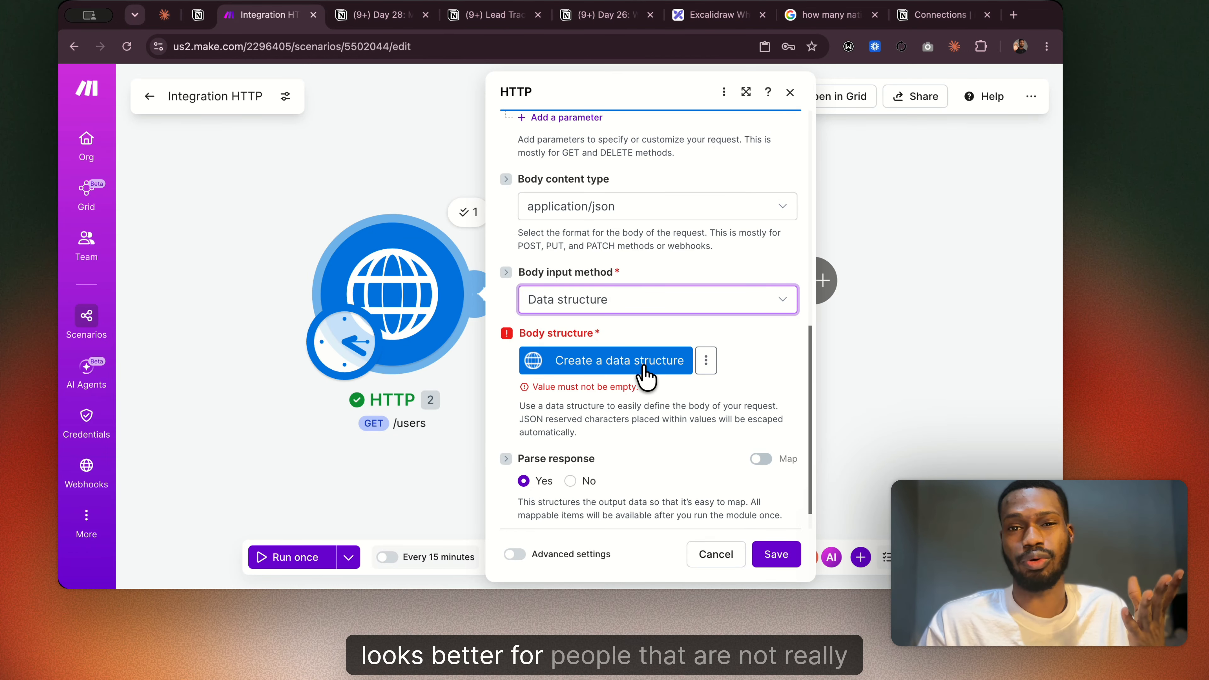
# Set the HTTP module's body input method to JSON string and clear the Body content field.
pyautogui.click(695, 305)
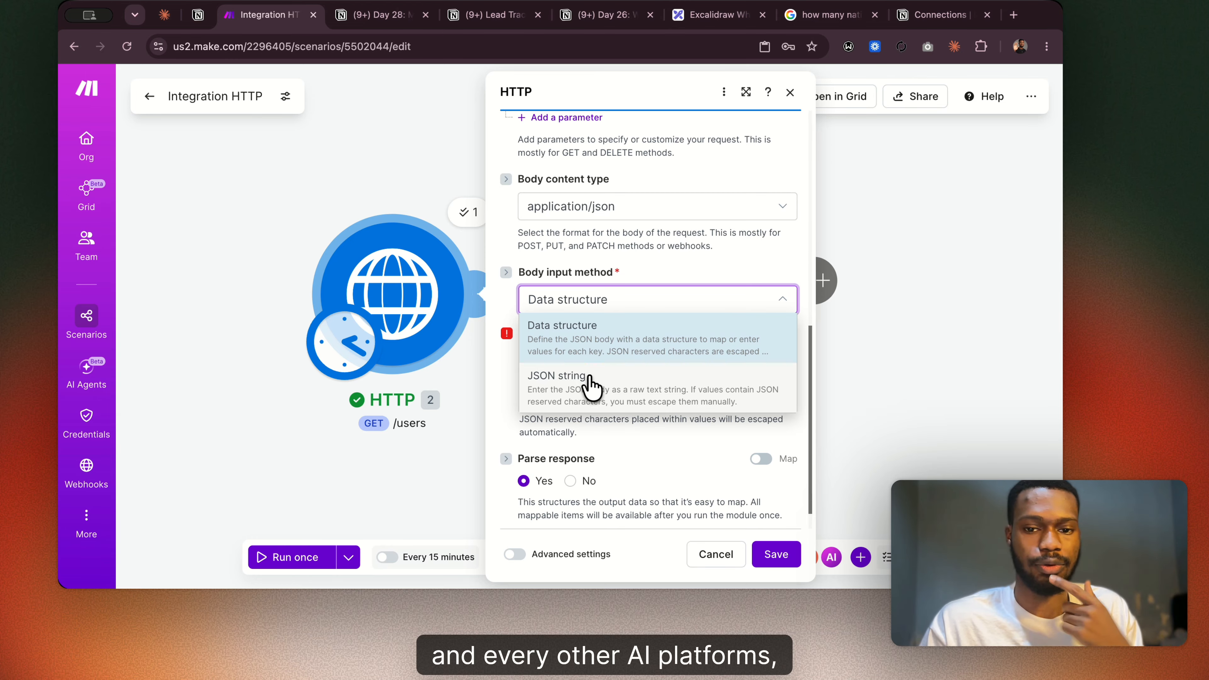
pyautogui.click(588, 385)
pyautogui.click(600, 360)
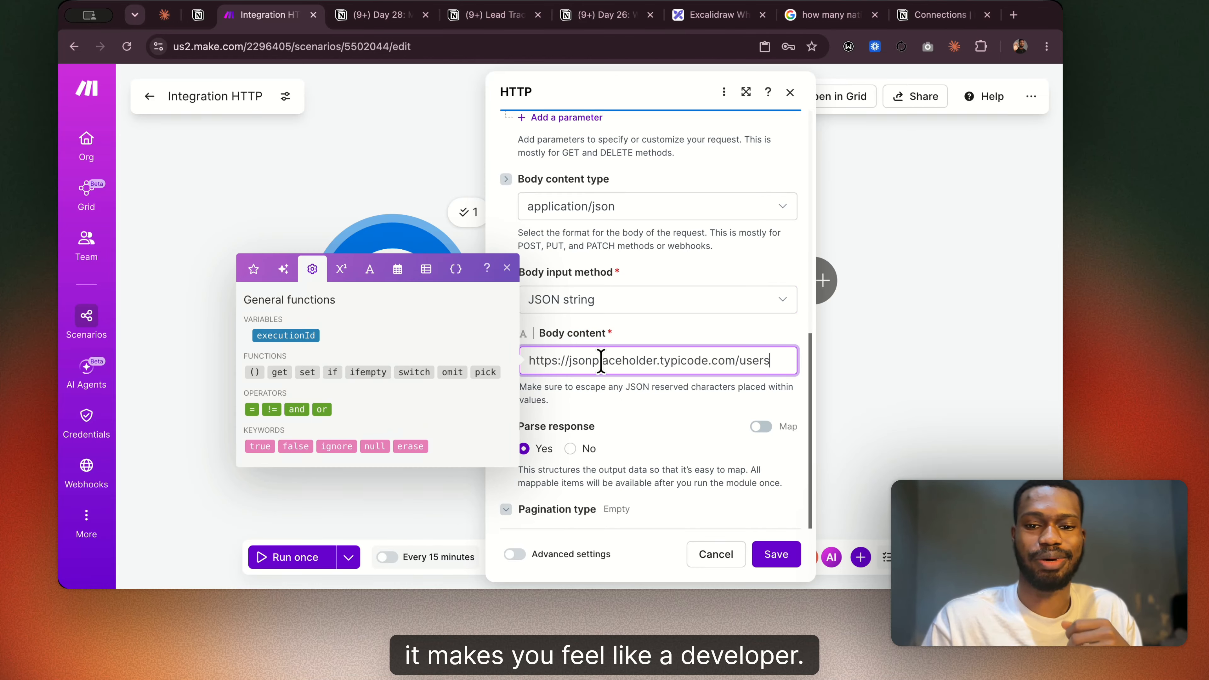
pyautogui.hotkey('ctrl', 'a')
pyautogui.press('BackSpace')
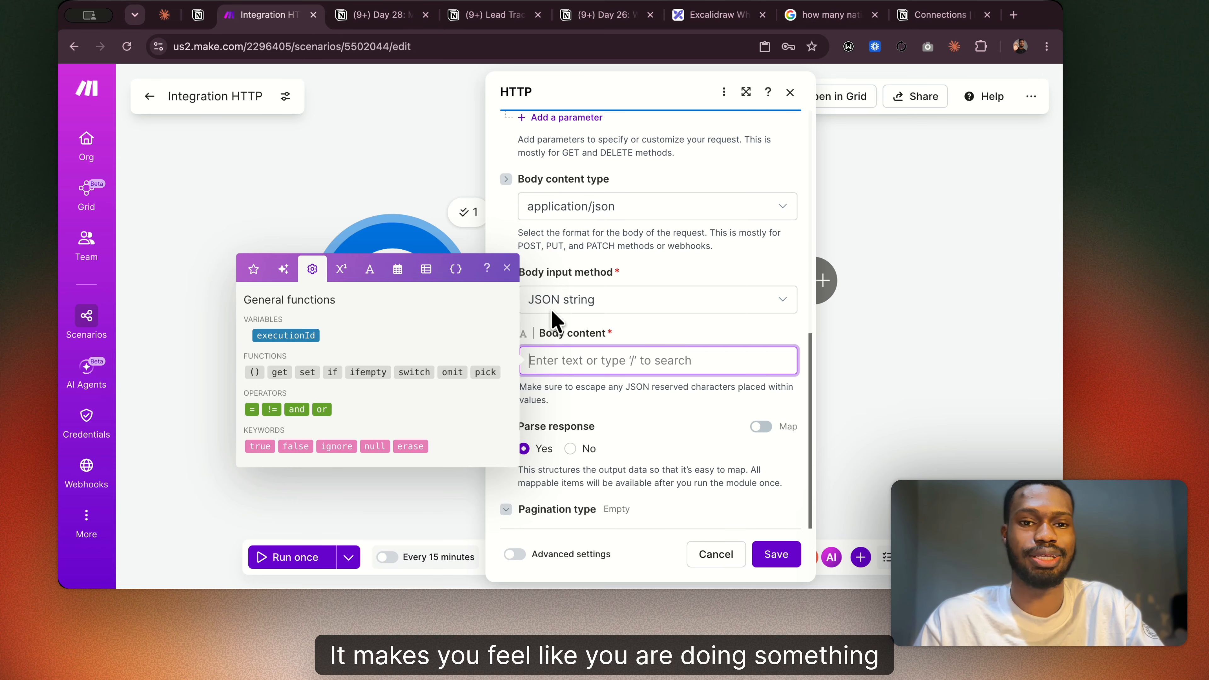
# Copy the JSON example with title and email from the Day 28 Notion page and paste it into Make's Body content field.
pyautogui.click(384, 14)
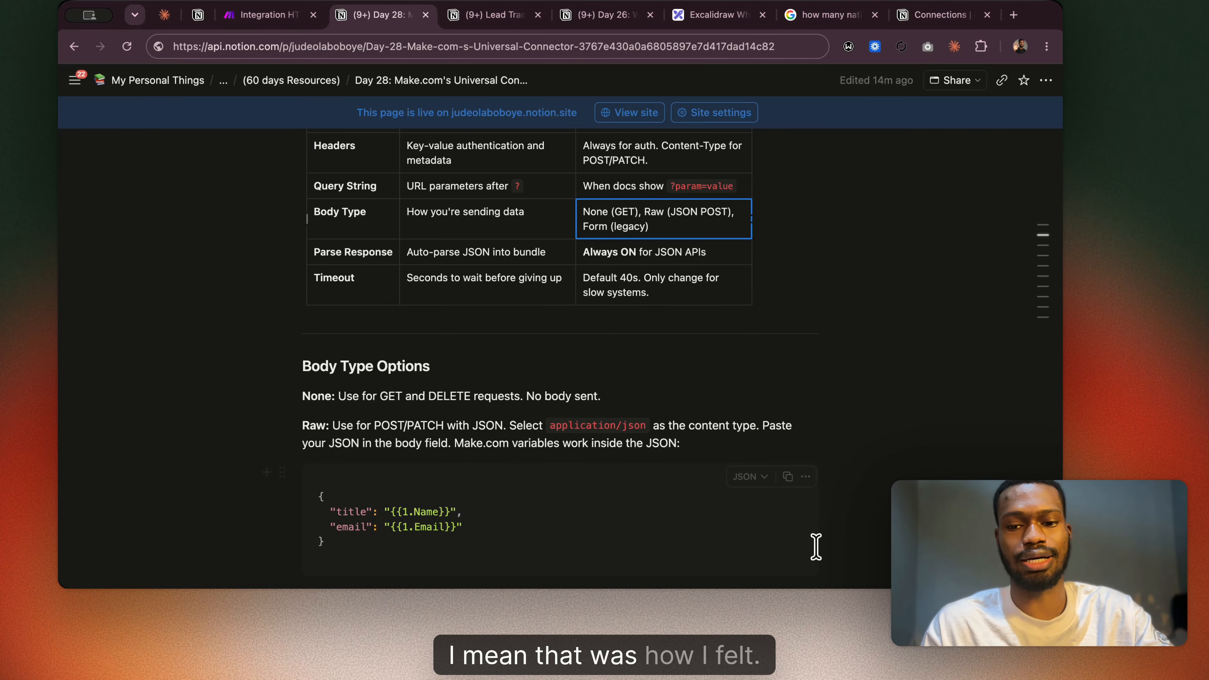
pyautogui.click(787, 476)
pyautogui.click(267, 14)
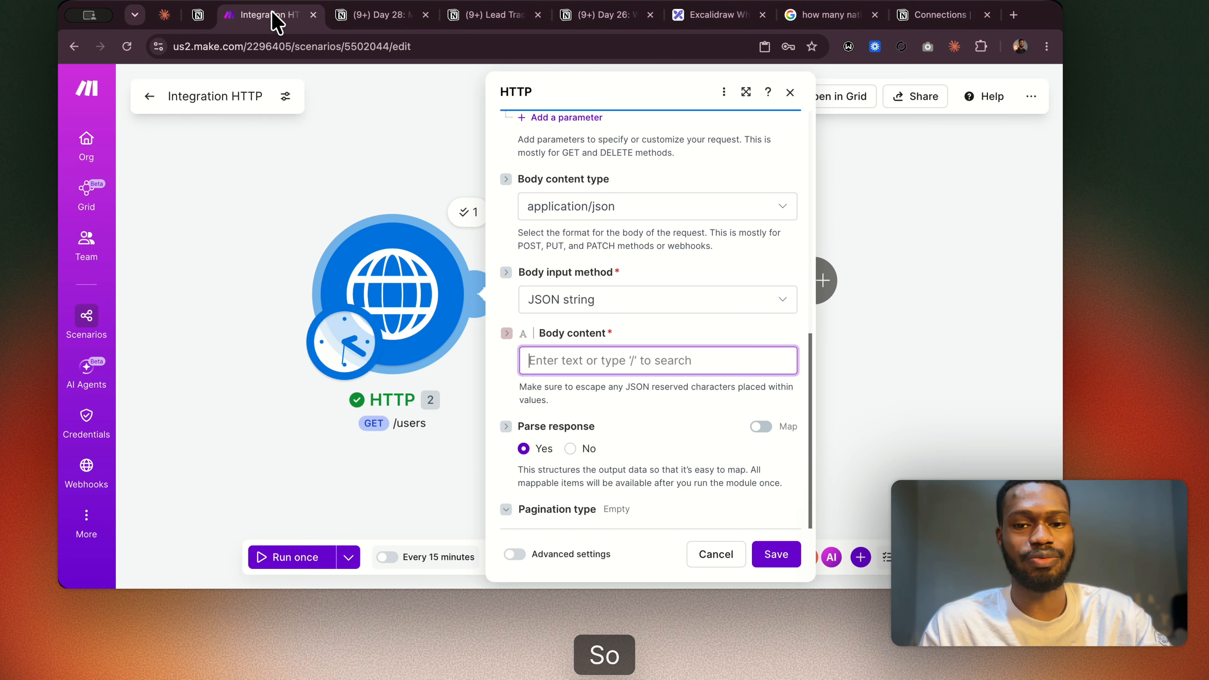
pyautogui.press('super+v')
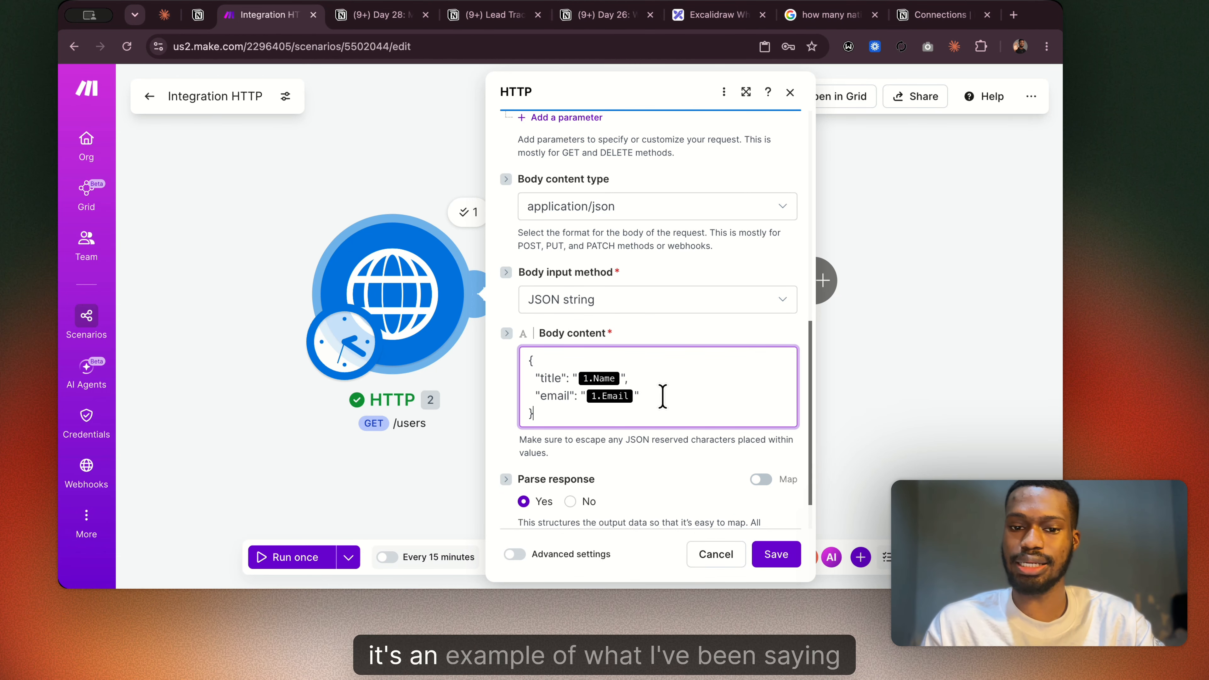
# Add an "id": "ID" line below the email entry in the HTTP module's JSON body content.
pyautogui.click(652, 396)
pyautogui.press('Return')
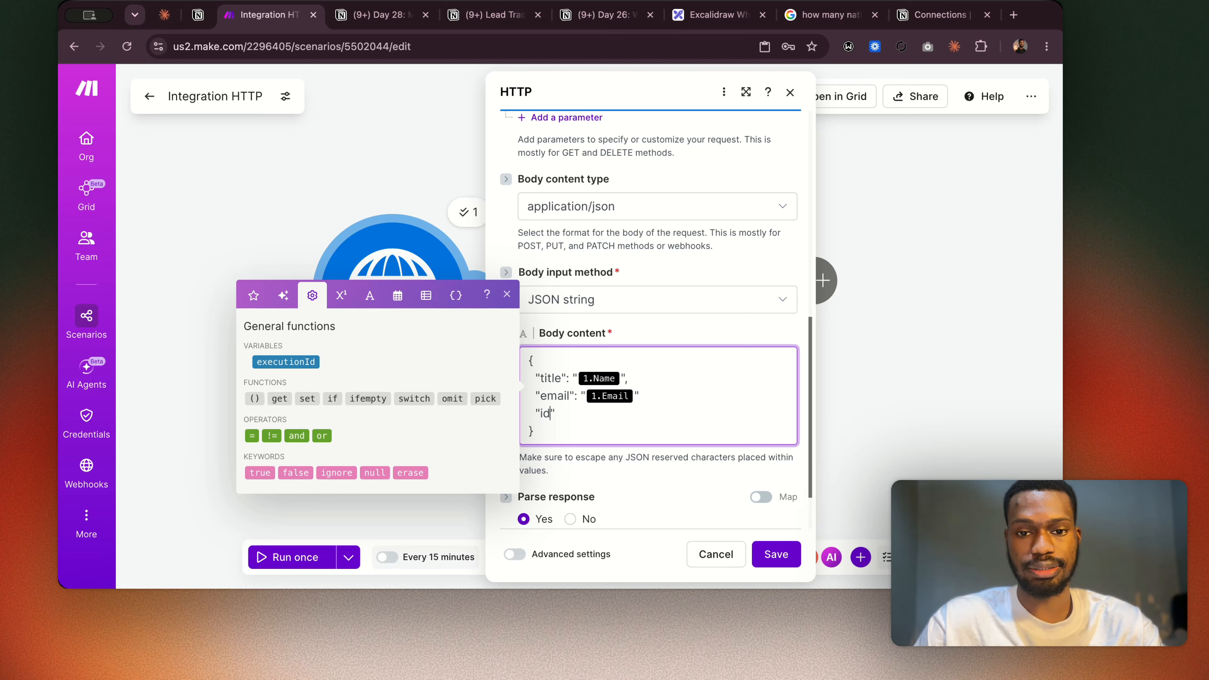
pyautogui.press('Right')
pyautogui.write(':')
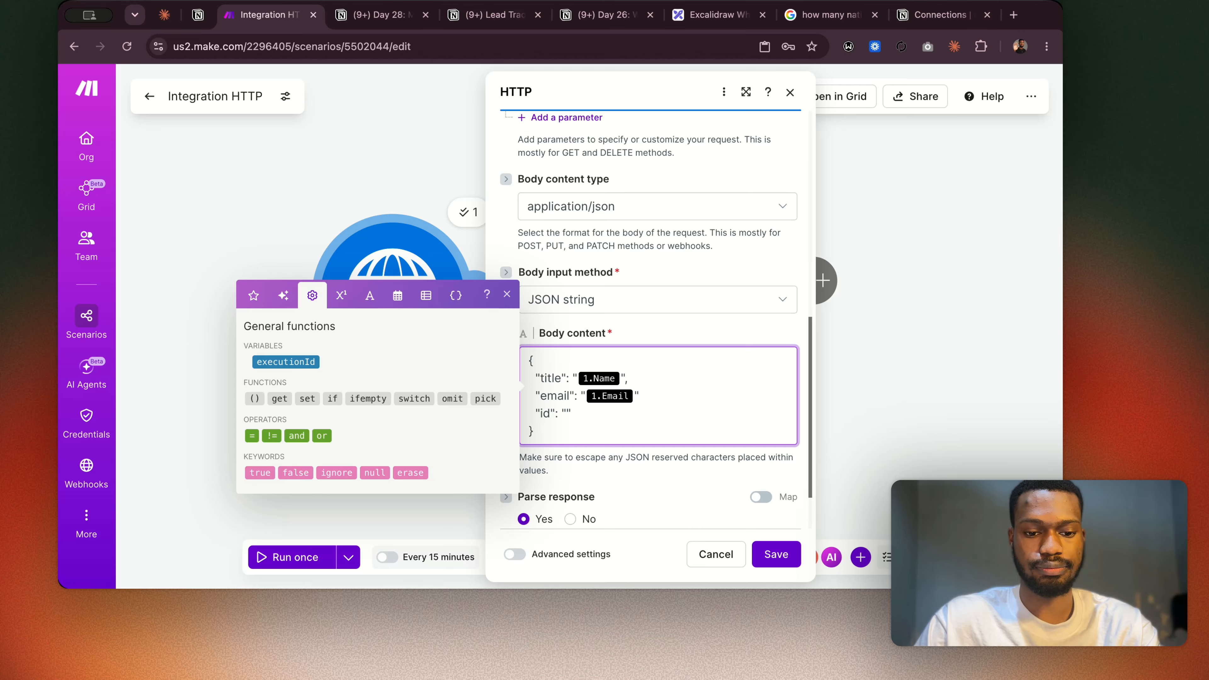
pyautogui.press('capslock')
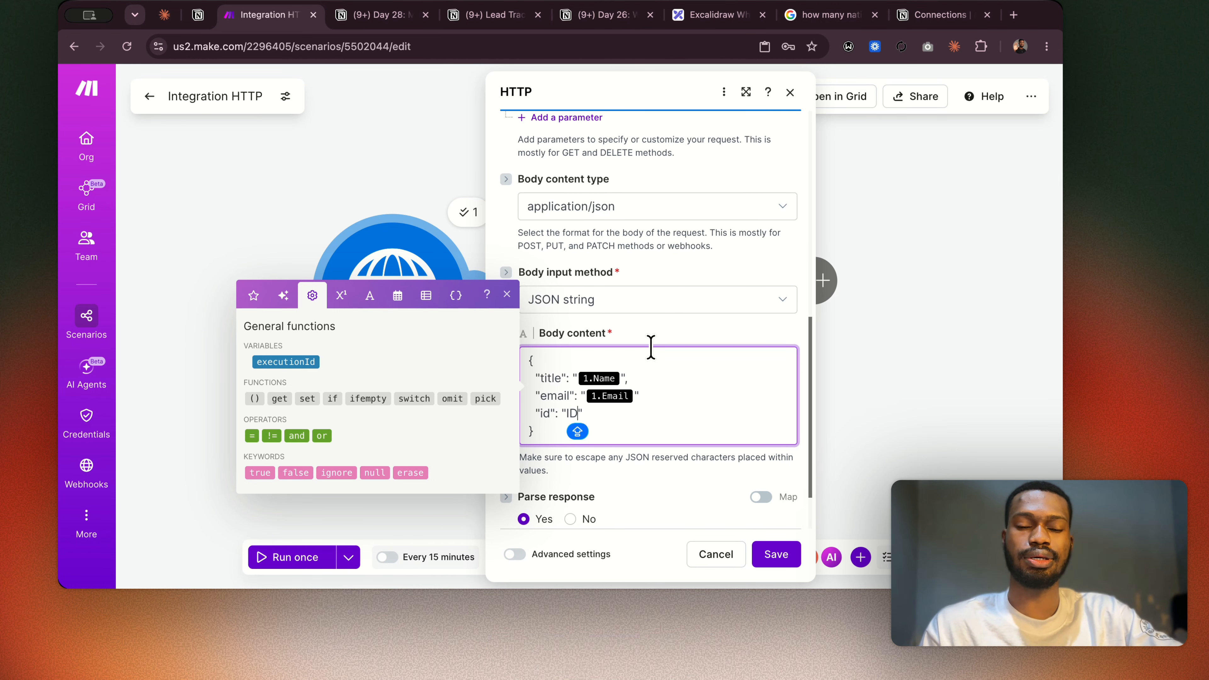
pyautogui.click(684, 321)
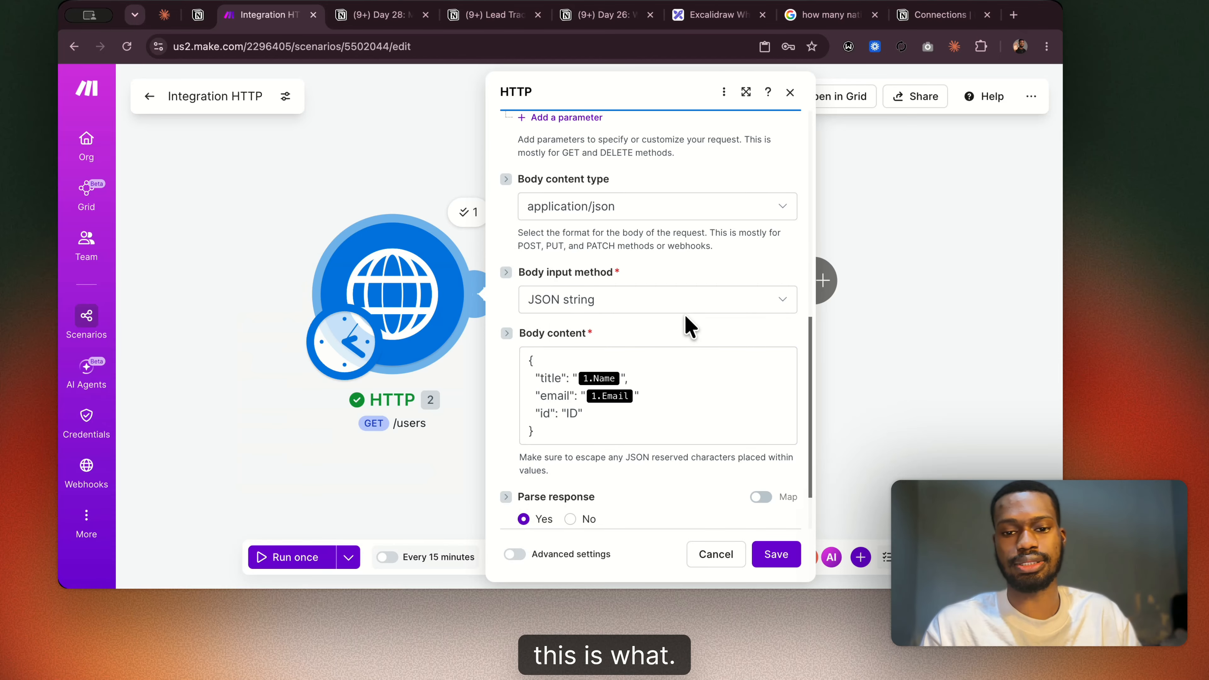
pyautogui.click(574, 412)
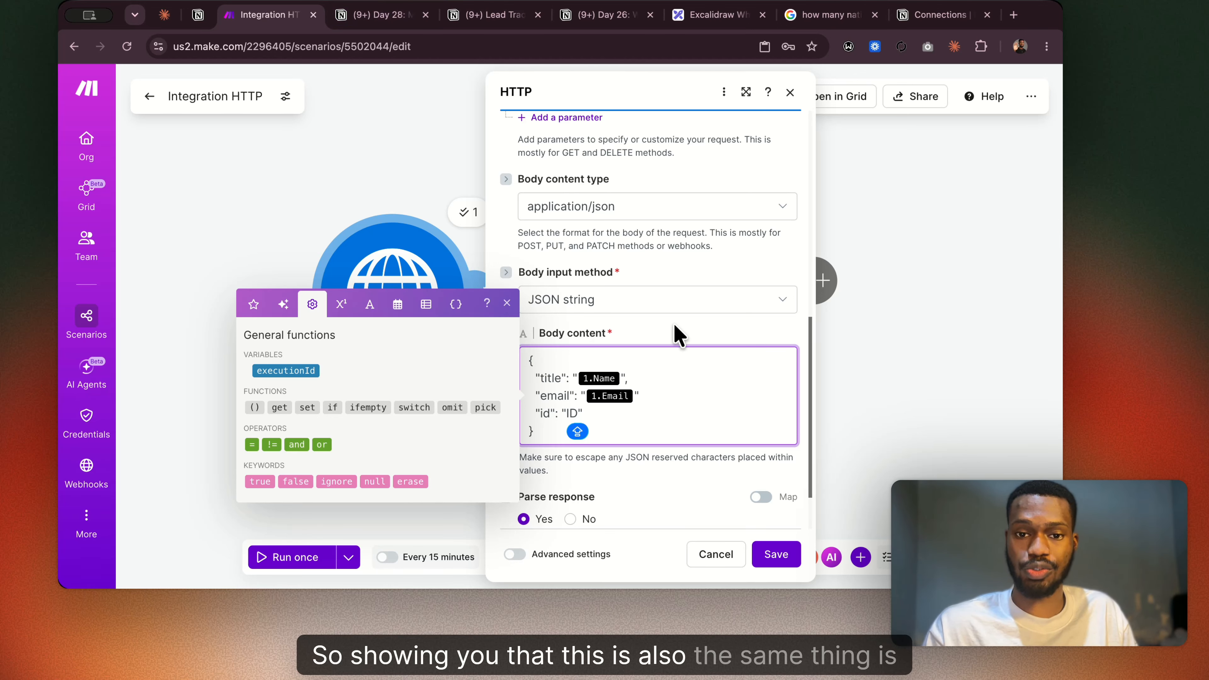
# Try the Data structure body input method again, and return the method to JSON string.
pyautogui.click(674, 306)
pyautogui.click(614, 353)
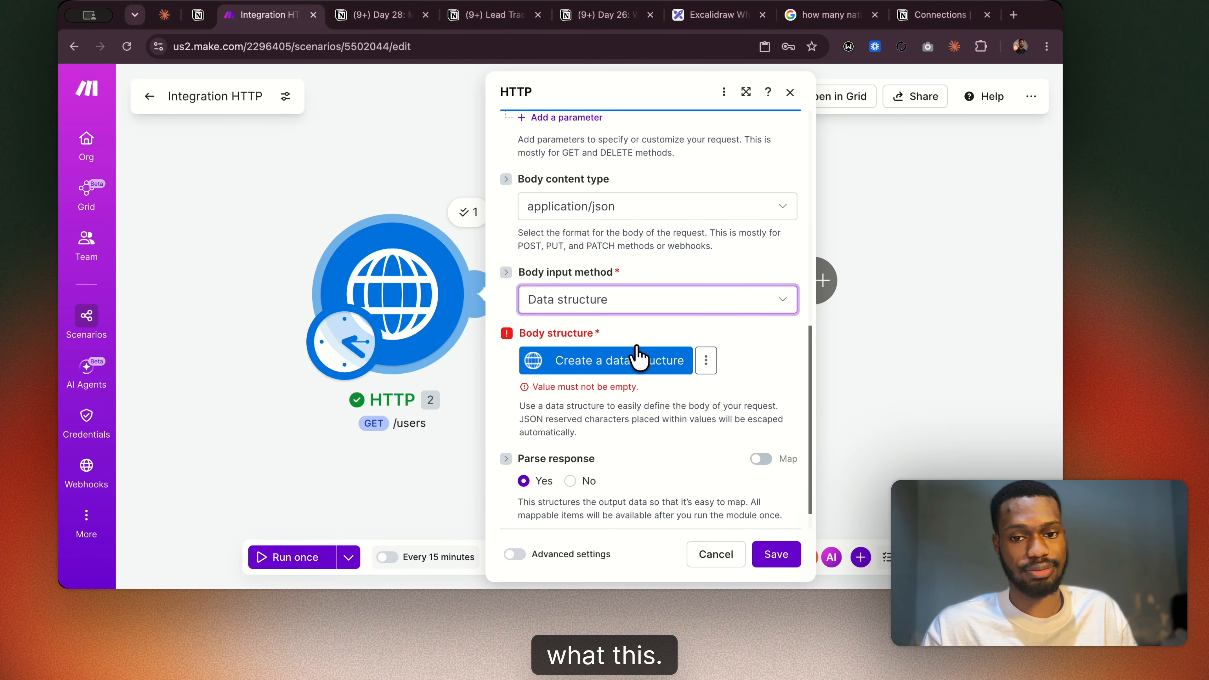
pyautogui.click(646, 310)
pyautogui.click(609, 387)
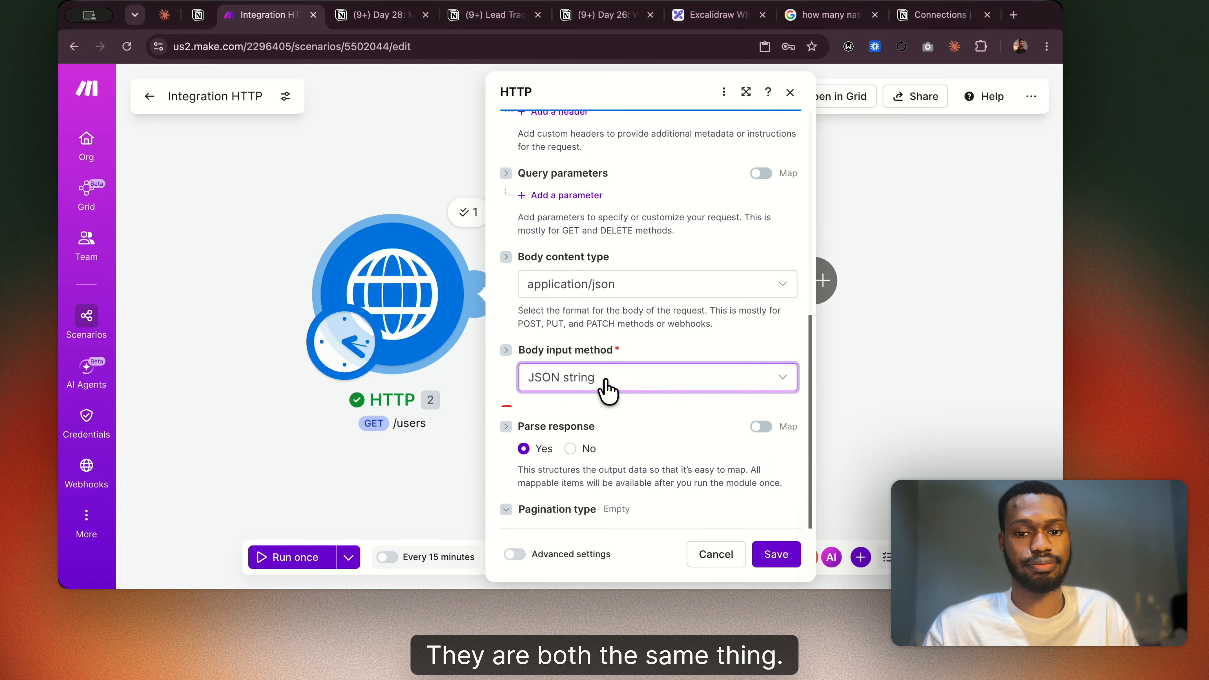
pyautogui.scroll(-2, 695, 383)
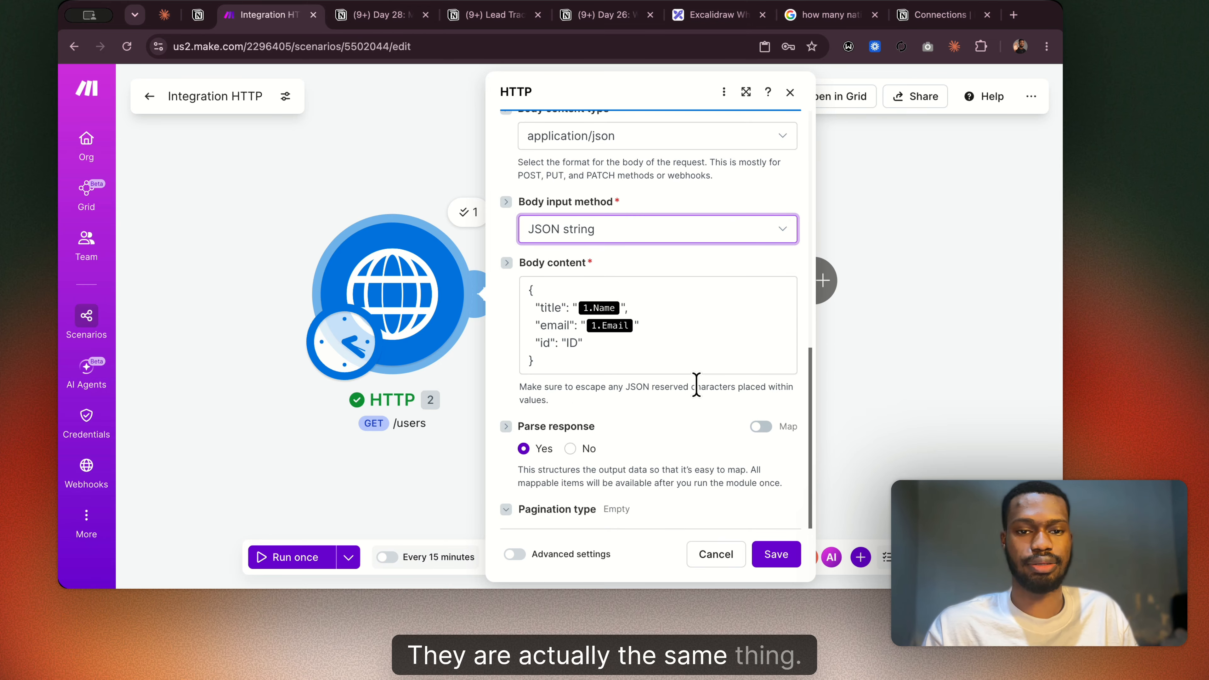
# Review the body type notes on the Day 28 Notion page, and check the request methods offered by Make's HTTP module.
pyautogui.click(355, 23)
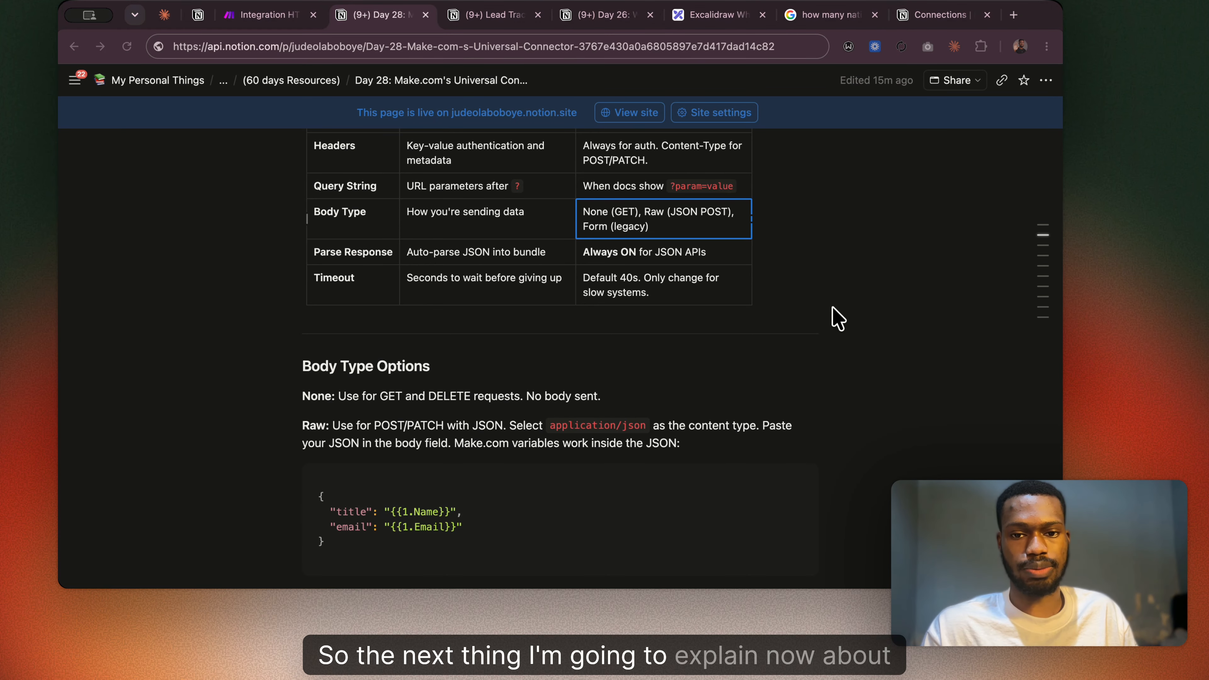
pyautogui.scroll(2, 532, 269)
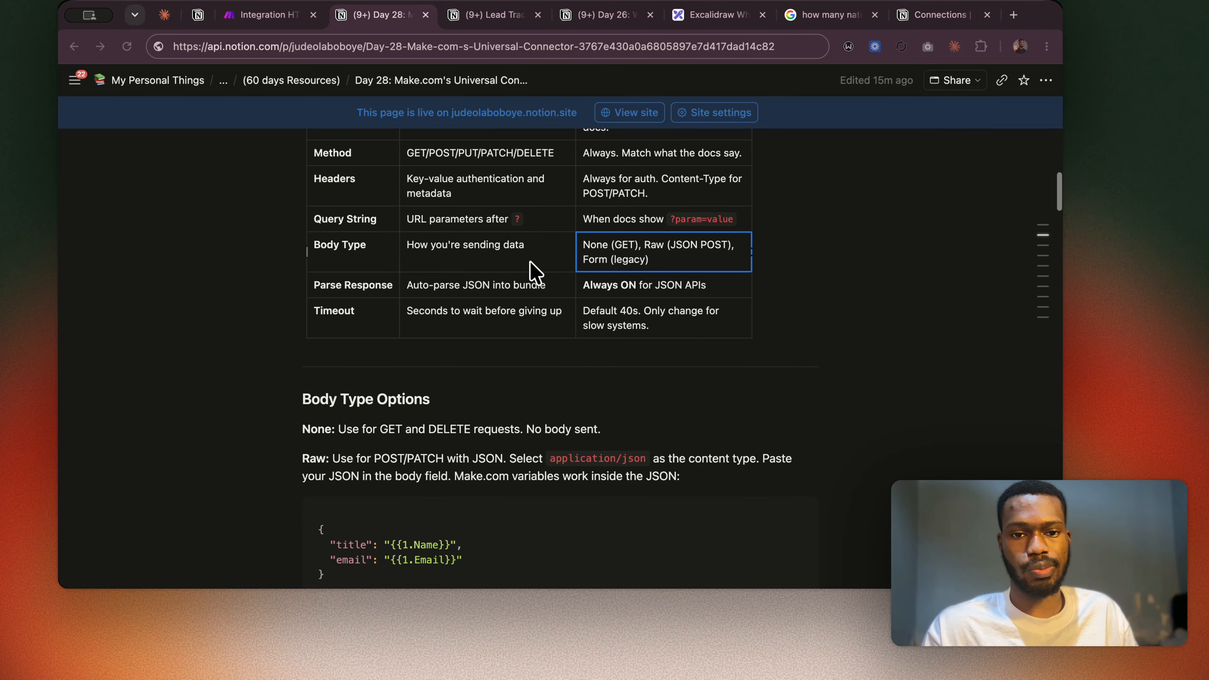
pyautogui.click(276, 17)
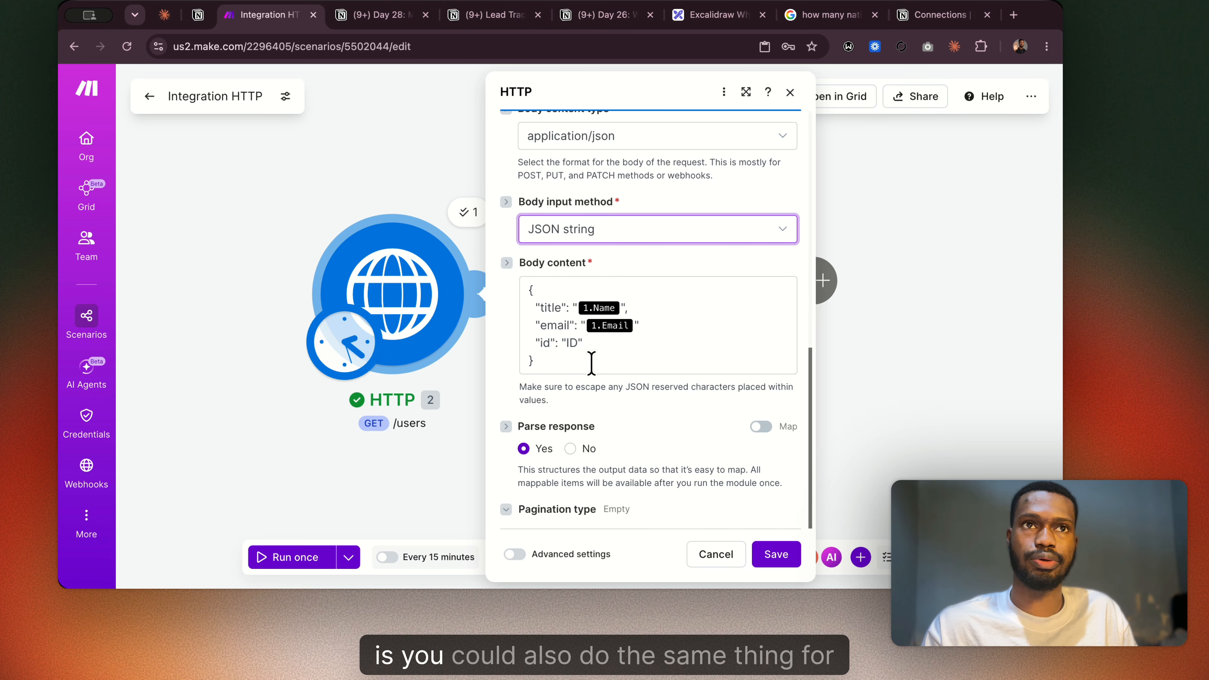
pyautogui.scroll(10, 591, 364)
pyautogui.click(581, 441)
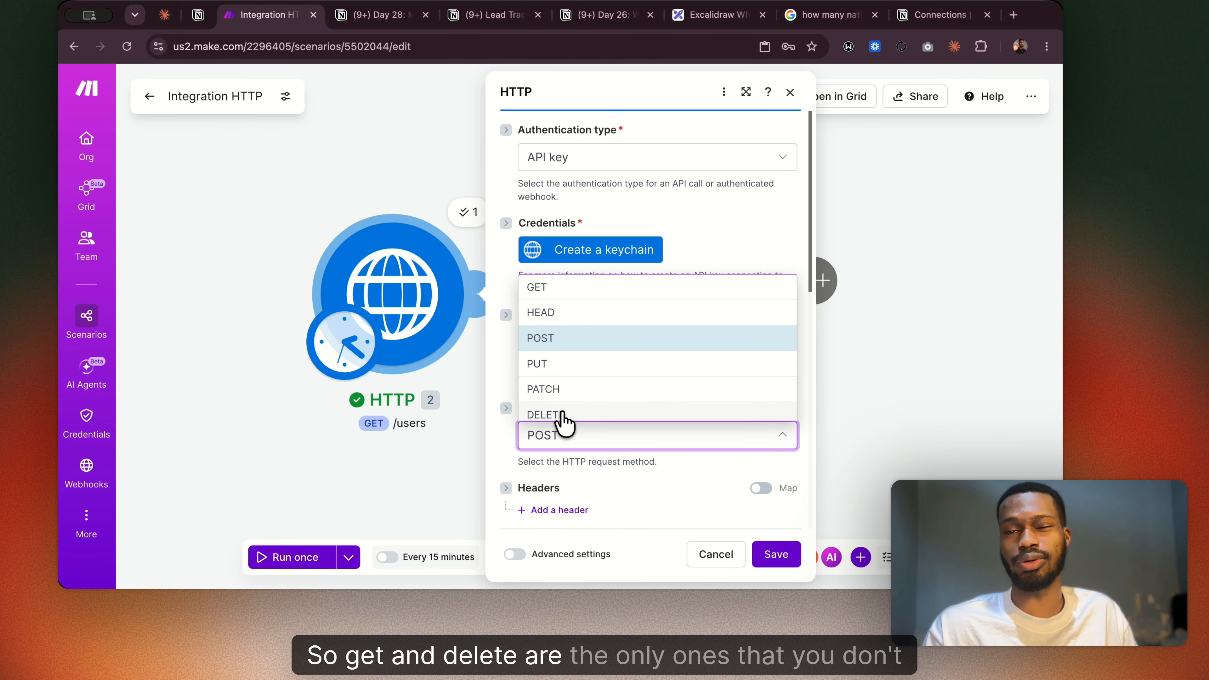
pyautogui.scroll(-1, 562, 414)
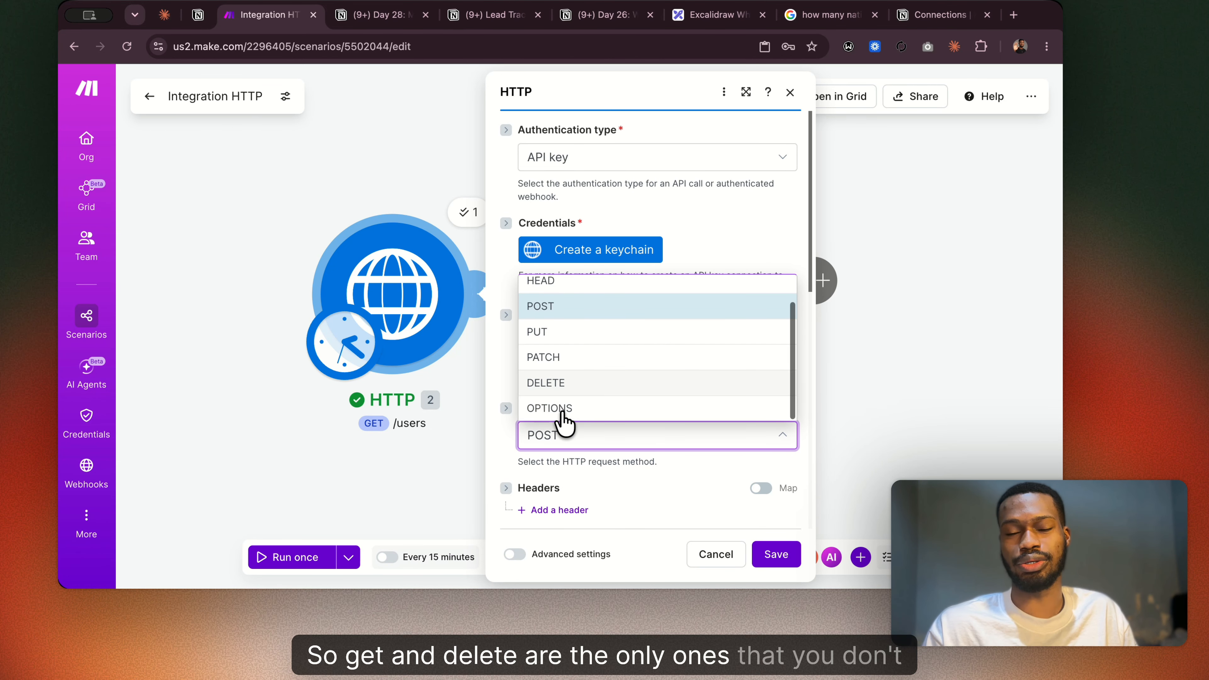
pyautogui.click(621, 469)
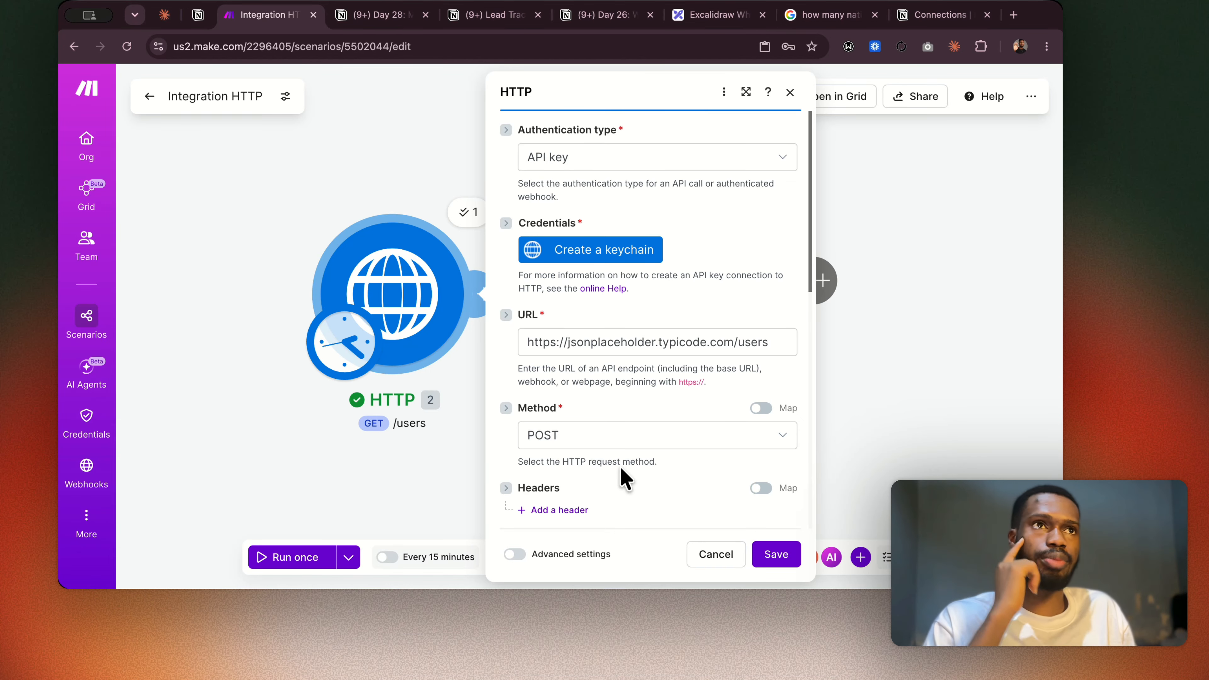
# Close and reopen the HTTP module's settings, and set its request method to DELETE.
pyautogui.click(394, 125)
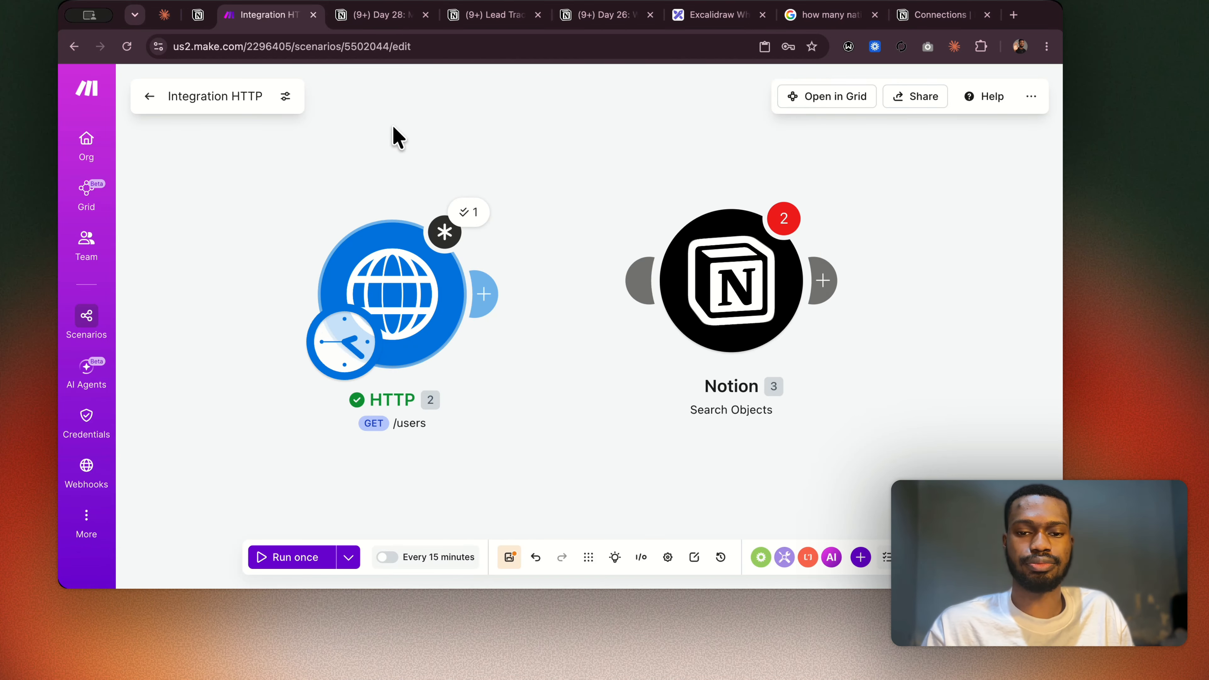
pyautogui.hscroll(2, 541, 196)
pyautogui.hscroll(-3, 541, 196)
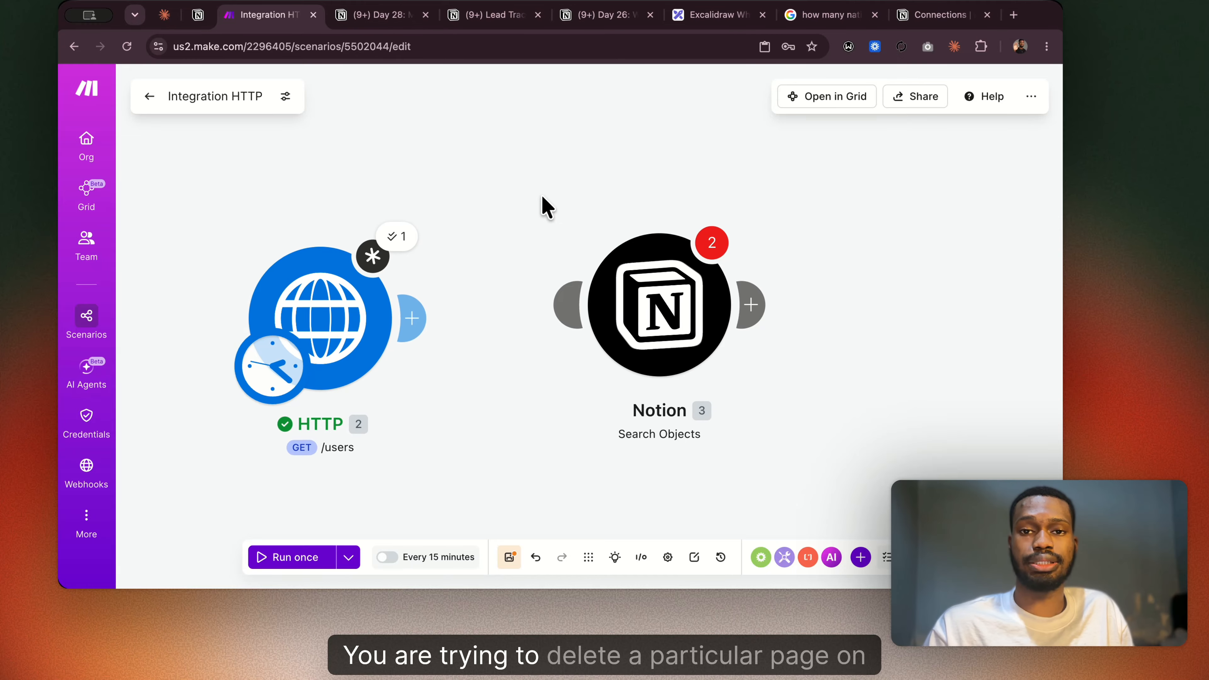
pyautogui.click(431, 283)
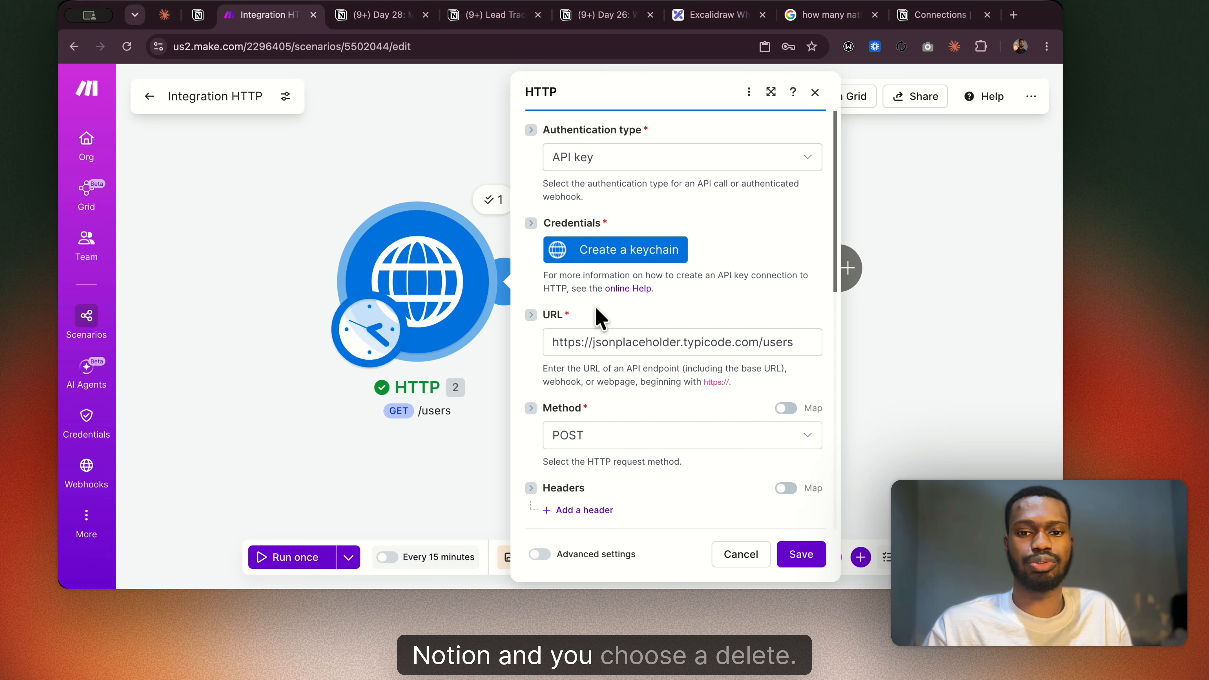
pyautogui.click(609, 429)
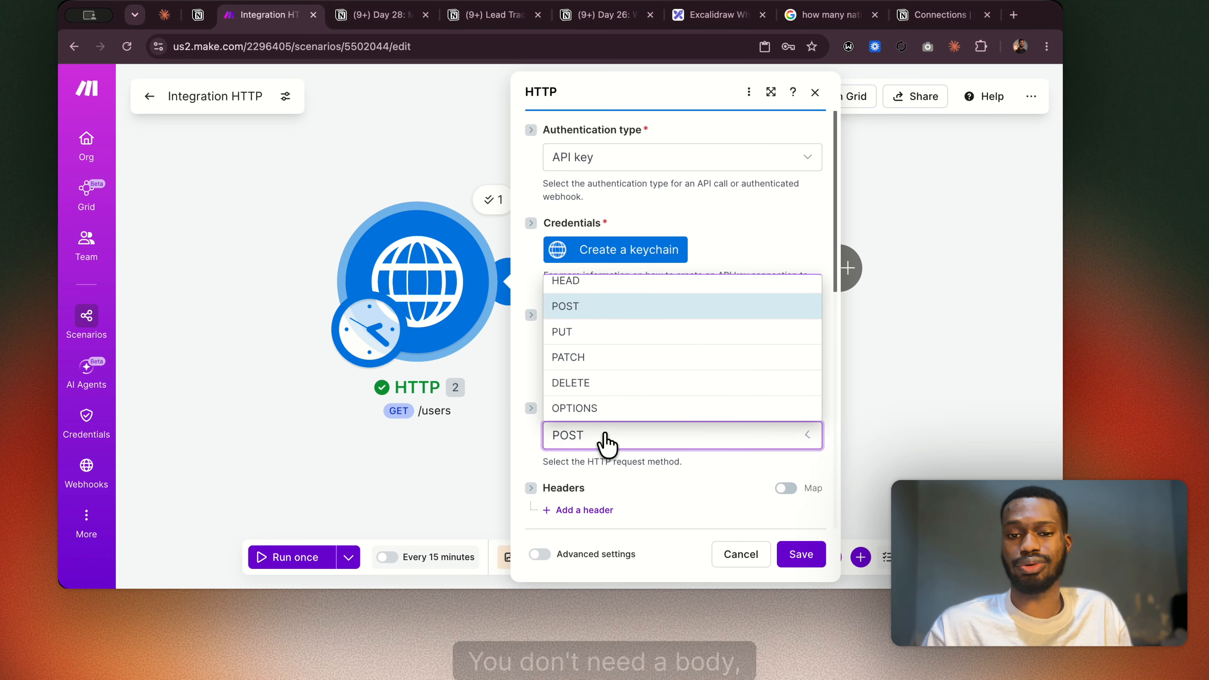
pyautogui.click(587, 383)
pyautogui.scroll(-5, 616, 431)
pyautogui.scroll(5, 615, 426)
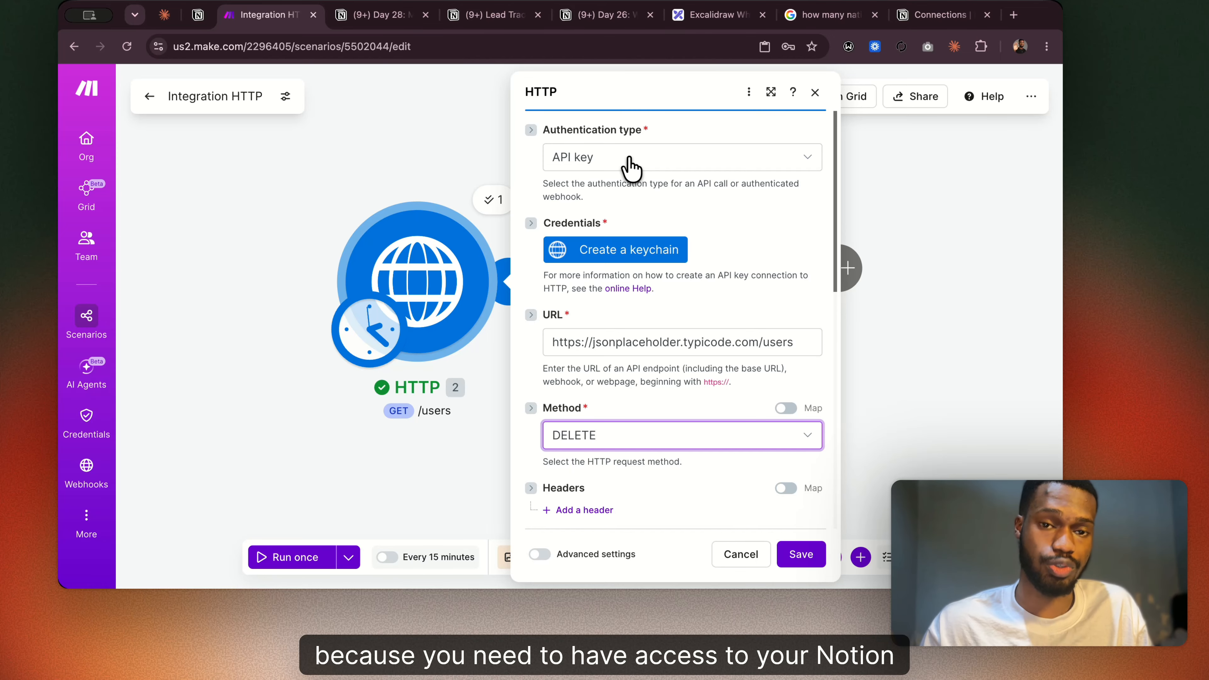
pyautogui.scroll(-10, 629, 167)
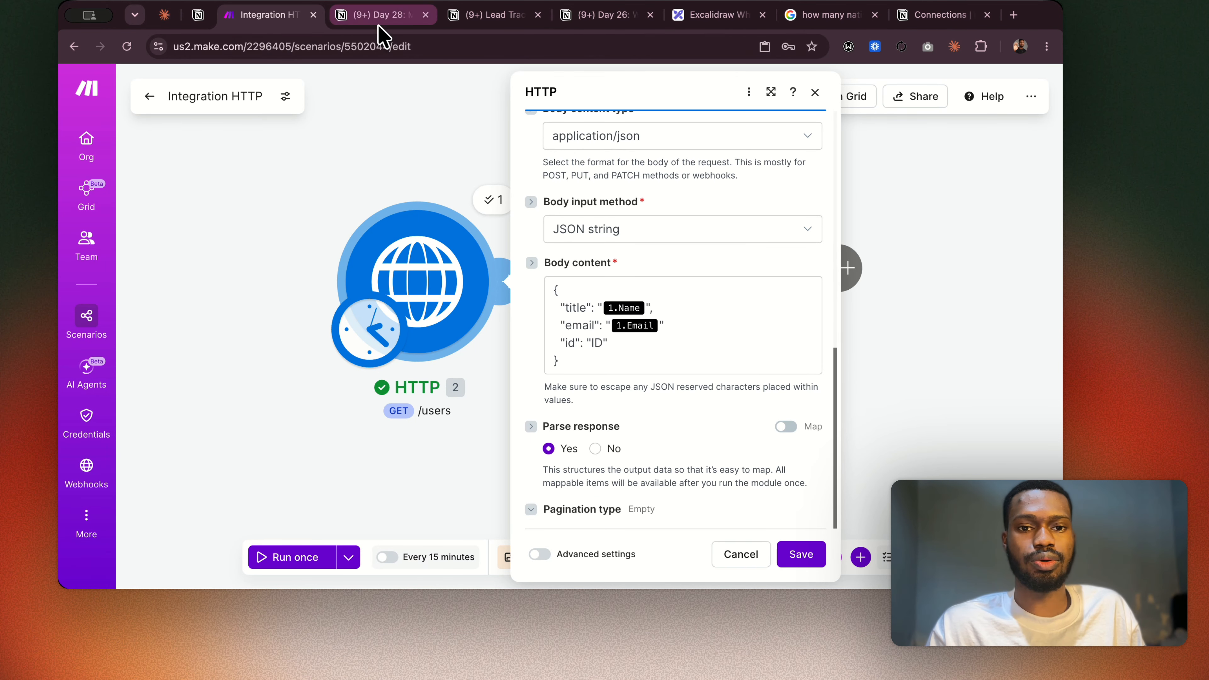
# Review the Parse Response row in the Day 28 Notion page's field table, and close the HTTP module's settings in Make.
pyautogui.click(378, 17)
pyautogui.scroll(-3, 469, 288)
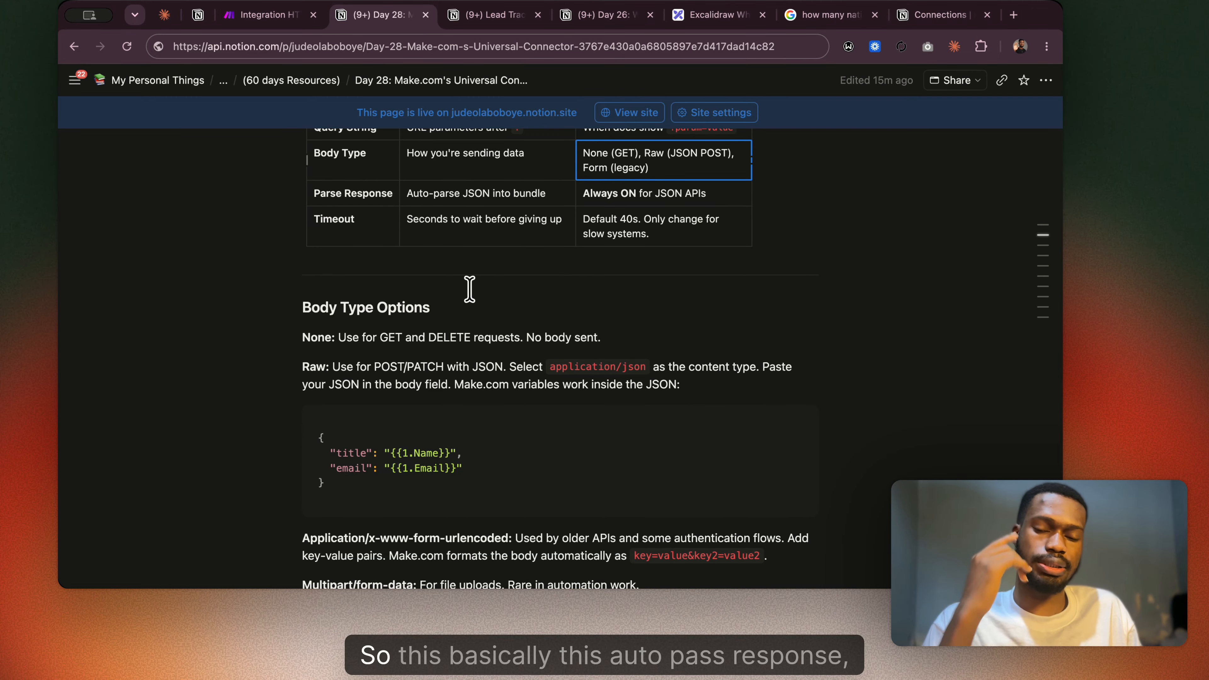
pyautogui.scroll(5, 469, 288)
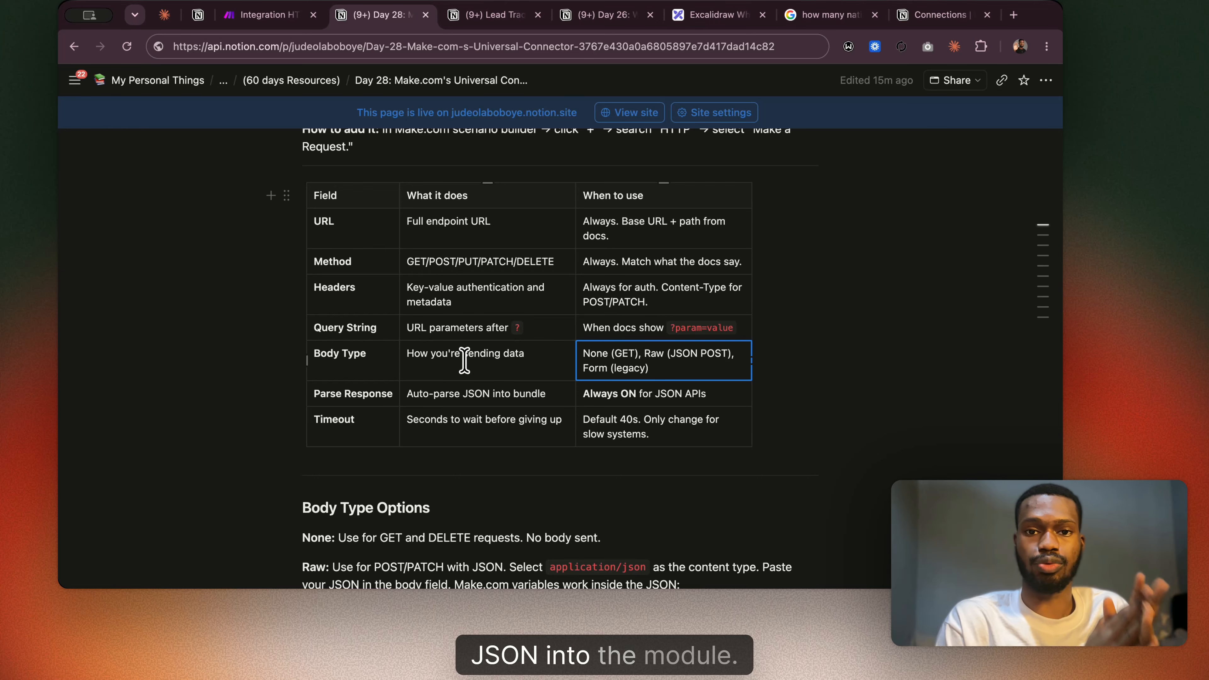
pyautogui.click(269, 17)
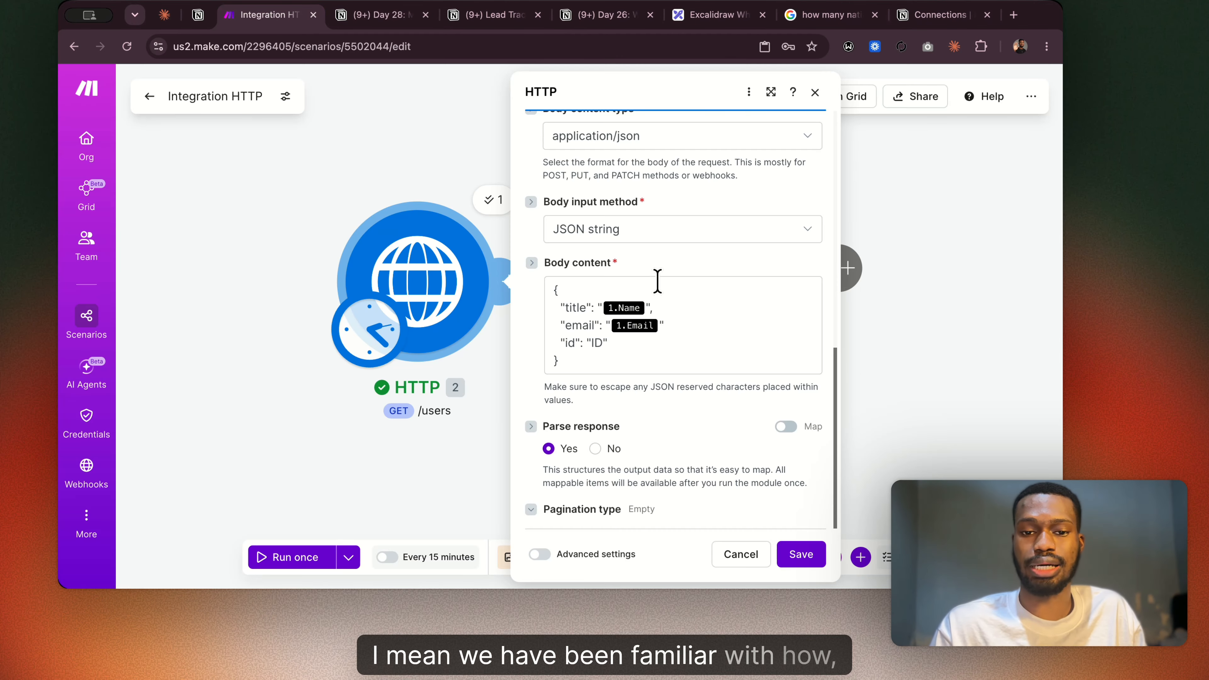
pyautogui.click(399, 139)
# Copy the Notion Search Objects module to the clipboard, and paste it into a new browser tab's address bar and Google search box.
pyautogui.hscroll(5, 472, 154)
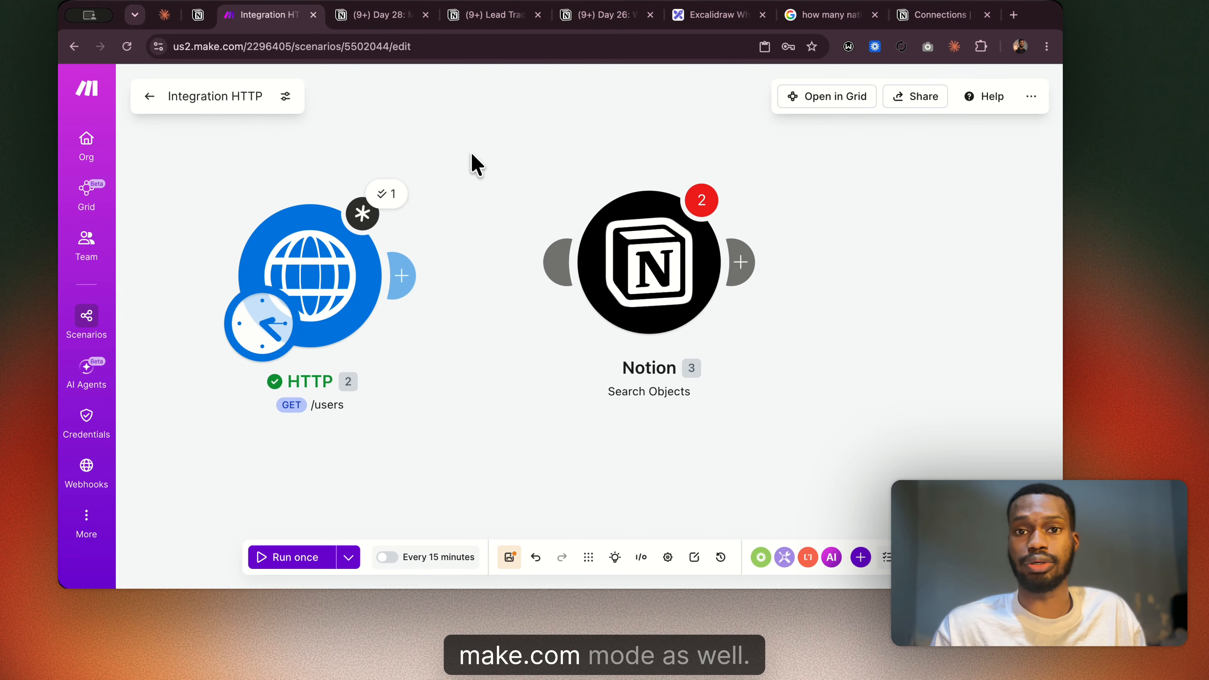
pyautogui.hscroll(1, 472, 155)
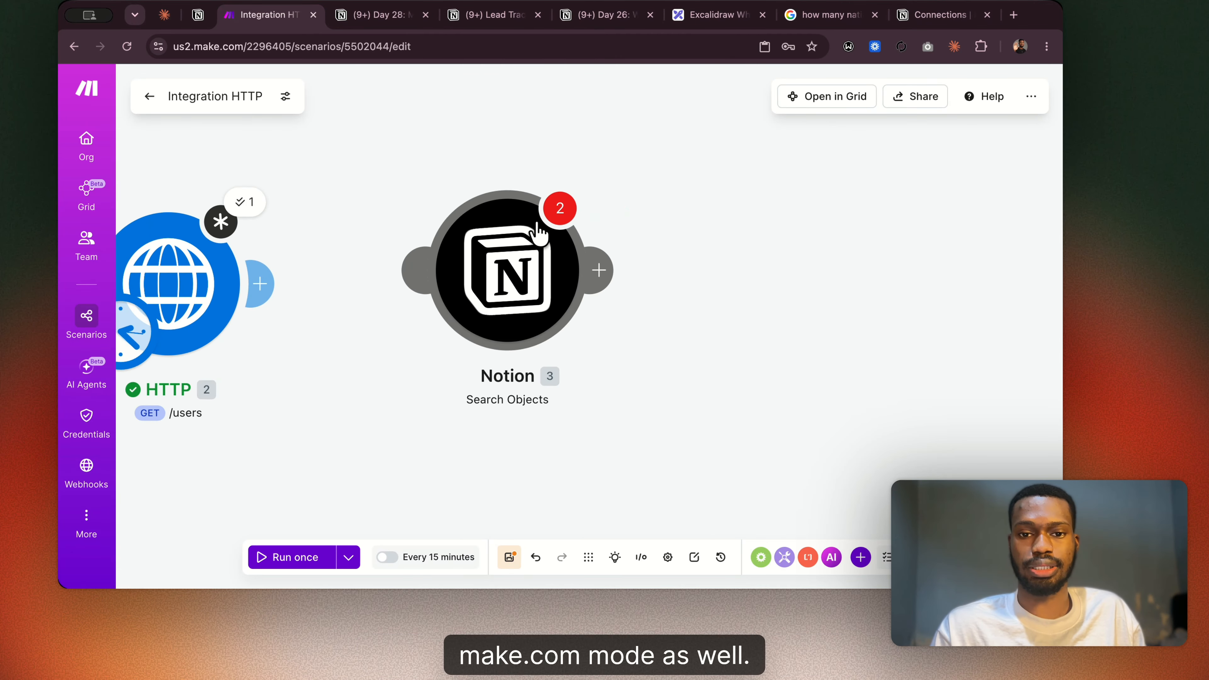
pyautogui.rightClick(471, 249)
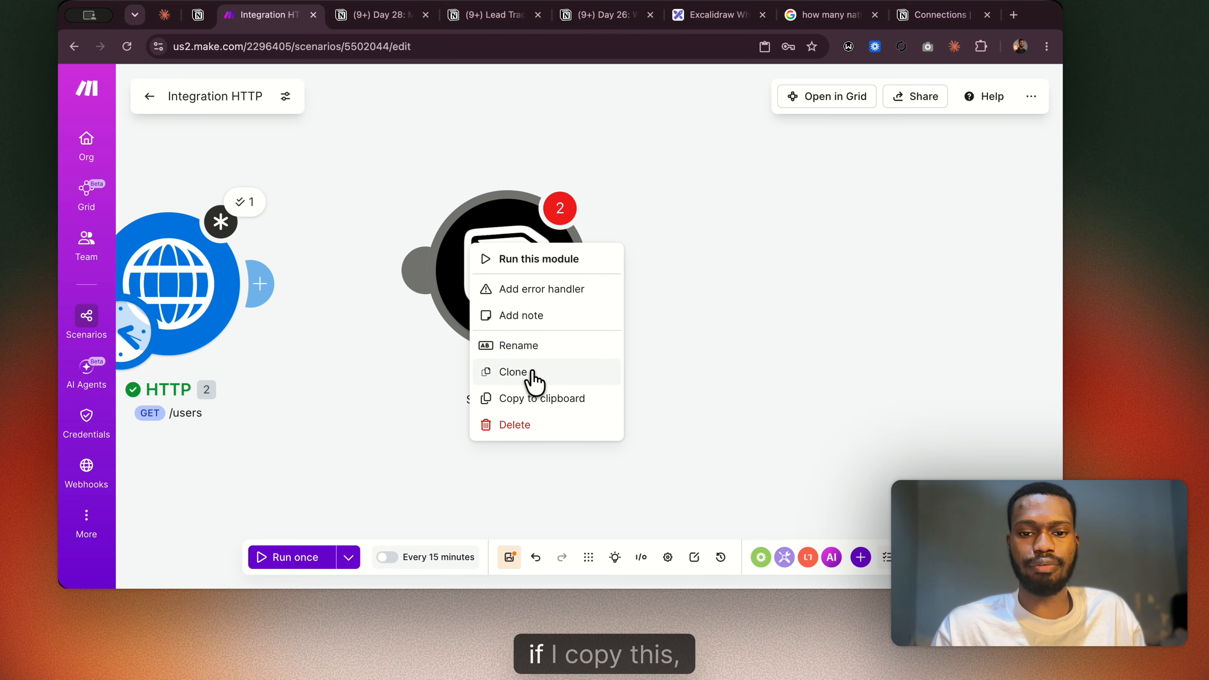
pyautogui.click(542, 398)
pyautogui.click(1014, 15)
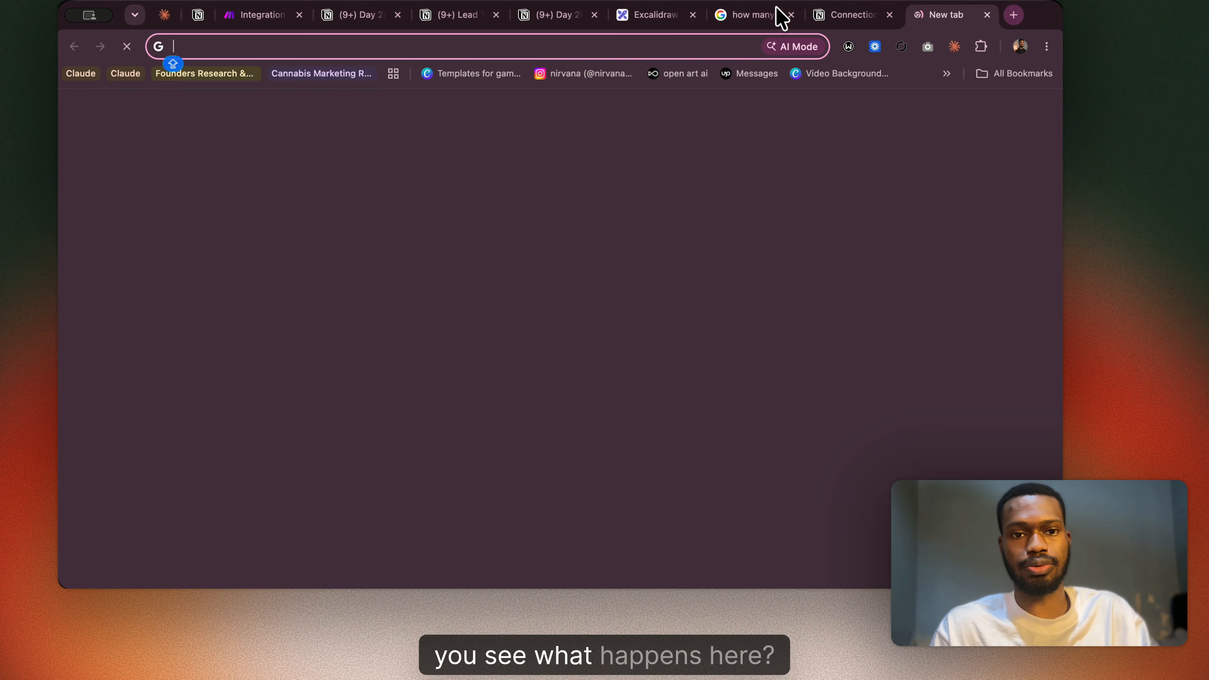
pyautogui.press('super+v')
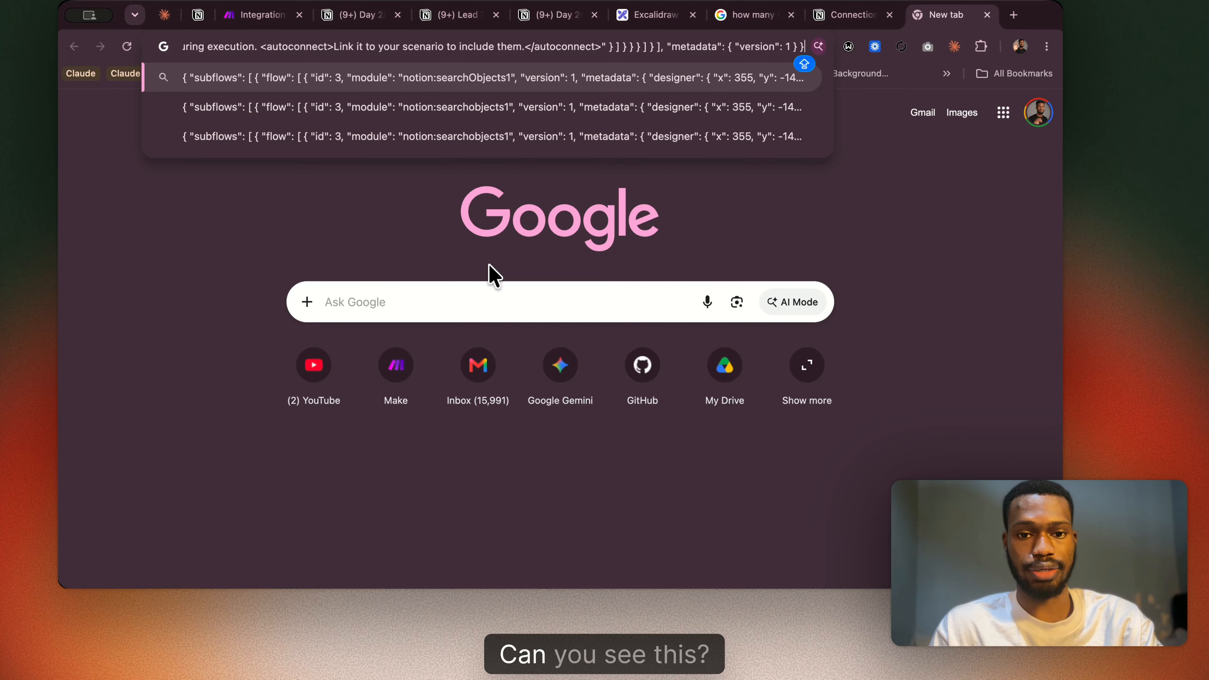
pyautogui.click(456, 305)
pyautogui.press('super+v')
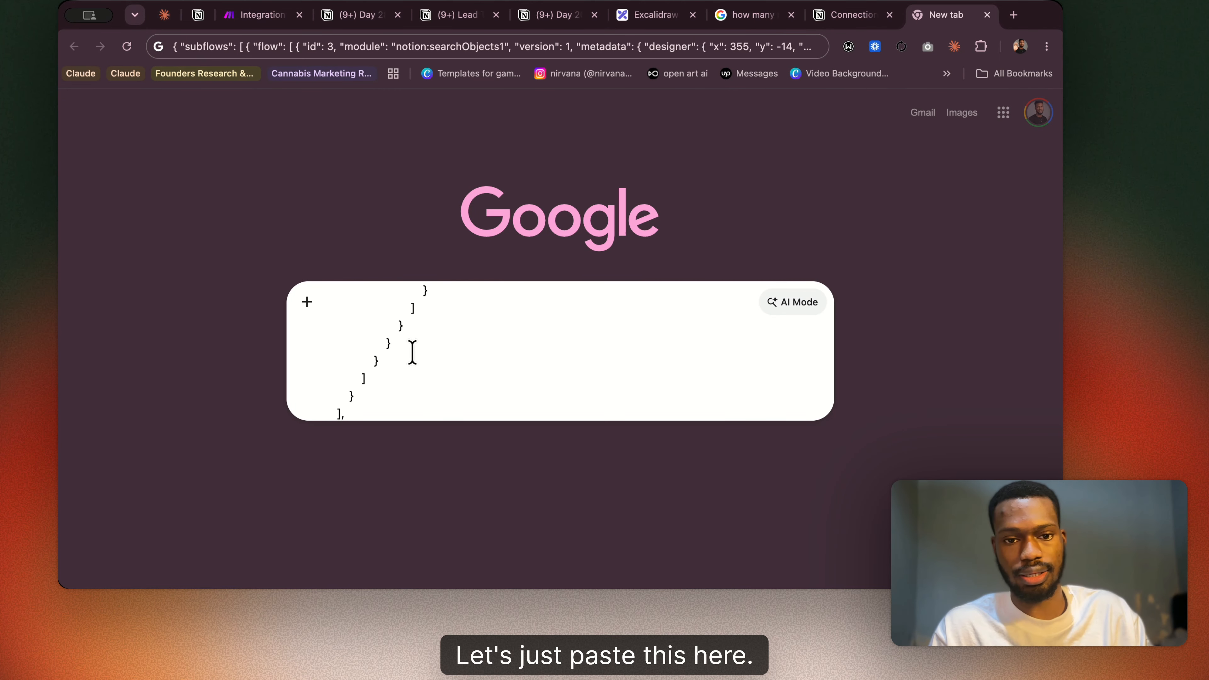
# Examine the pasted module JSON from beginning to end, comparing it with the Notion module in Make.
pyautogui.scroll(-5, 412, 352)
pyautogui.scroll(5, 410, 353)
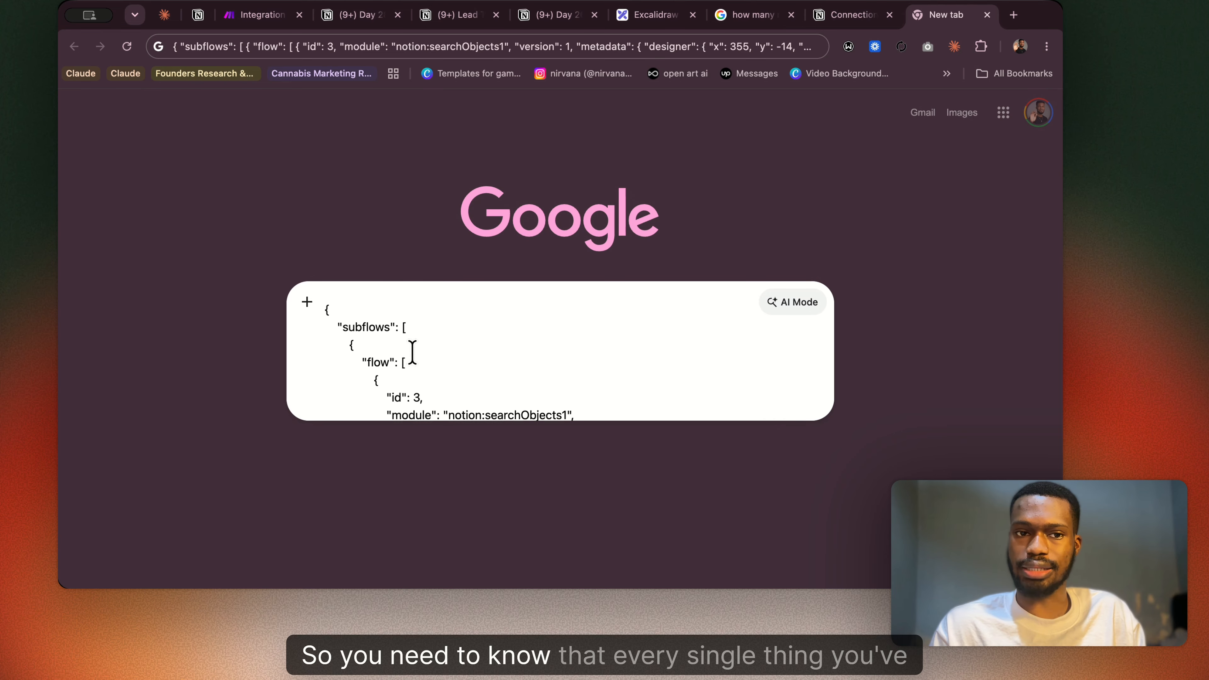
pyautogui.click(248, 19)
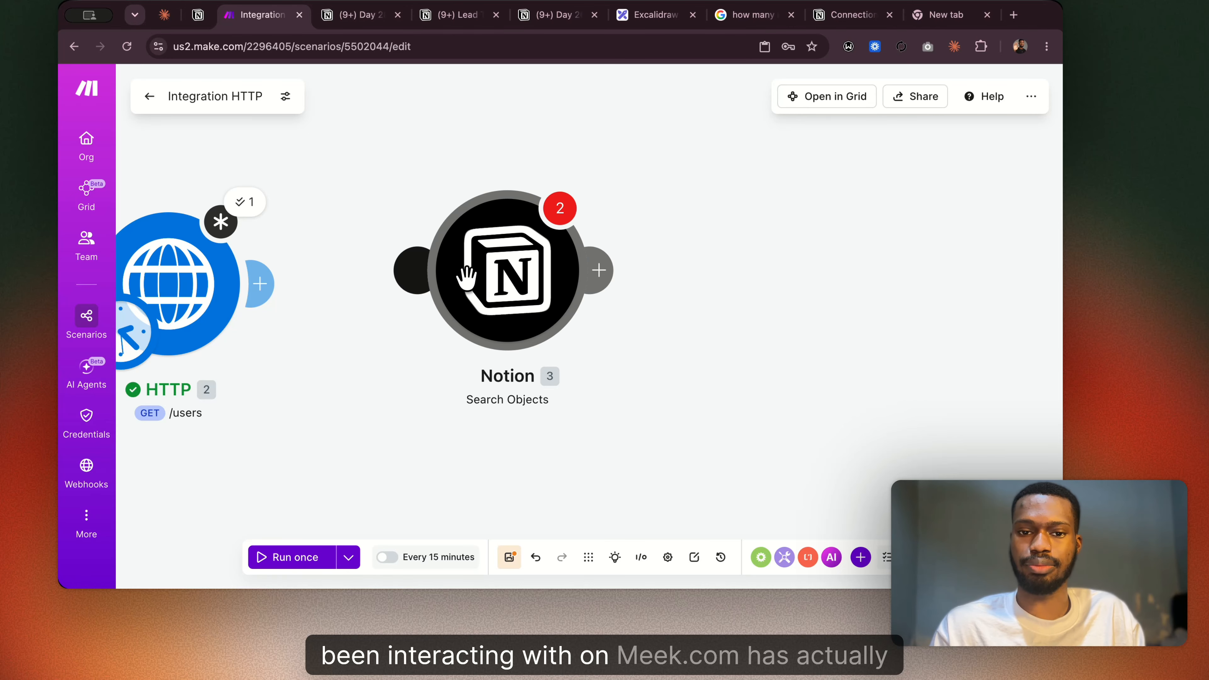
pyautogui.click(923, 18)
pyautogui.scroll(-3, 413, 370)
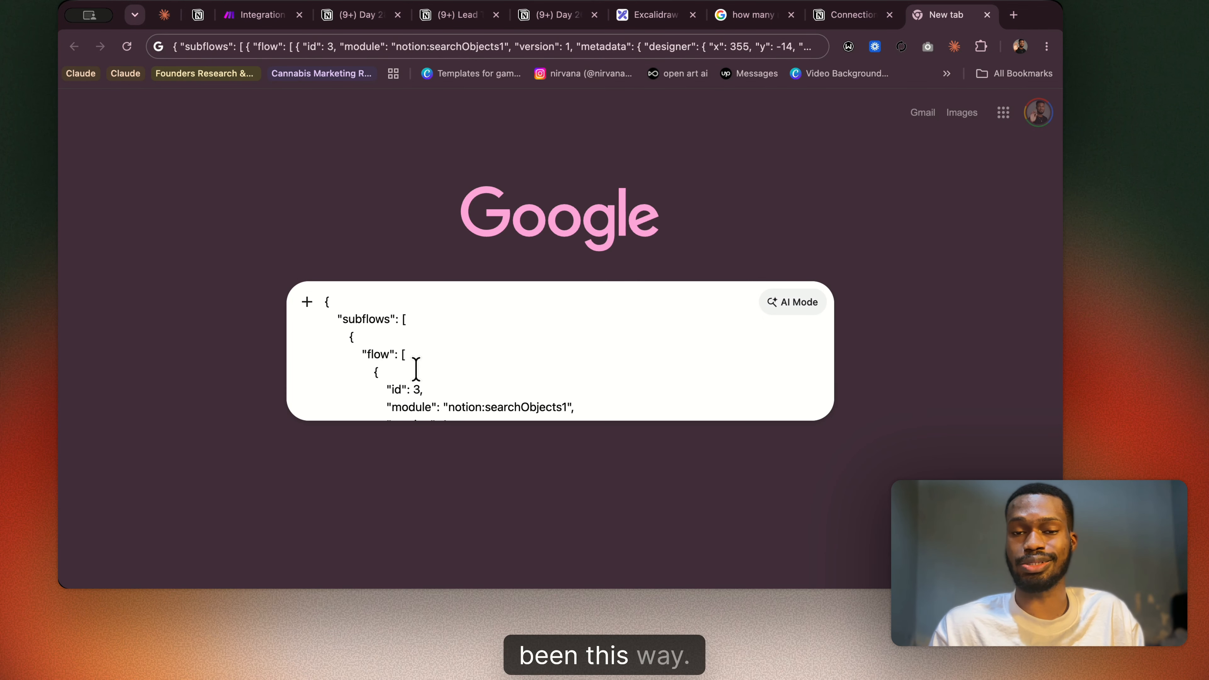
pyautogui.scroll(-15, 415, 370)
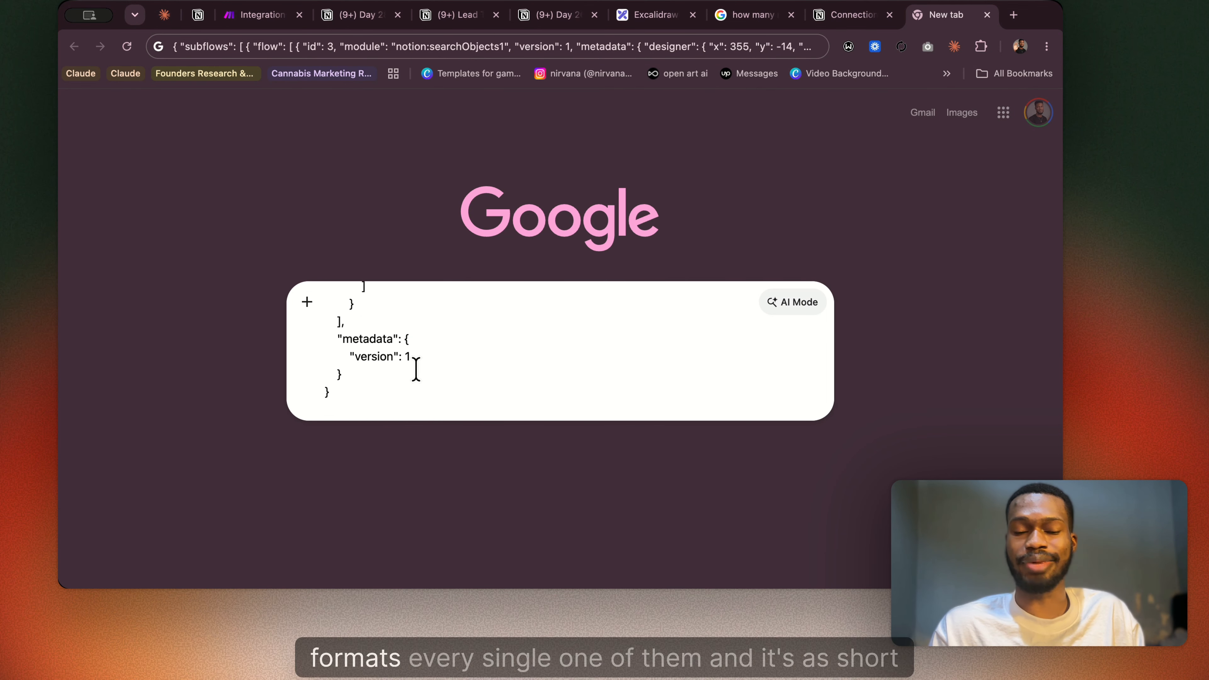
pyautogui.scroll(15, 415, 369)
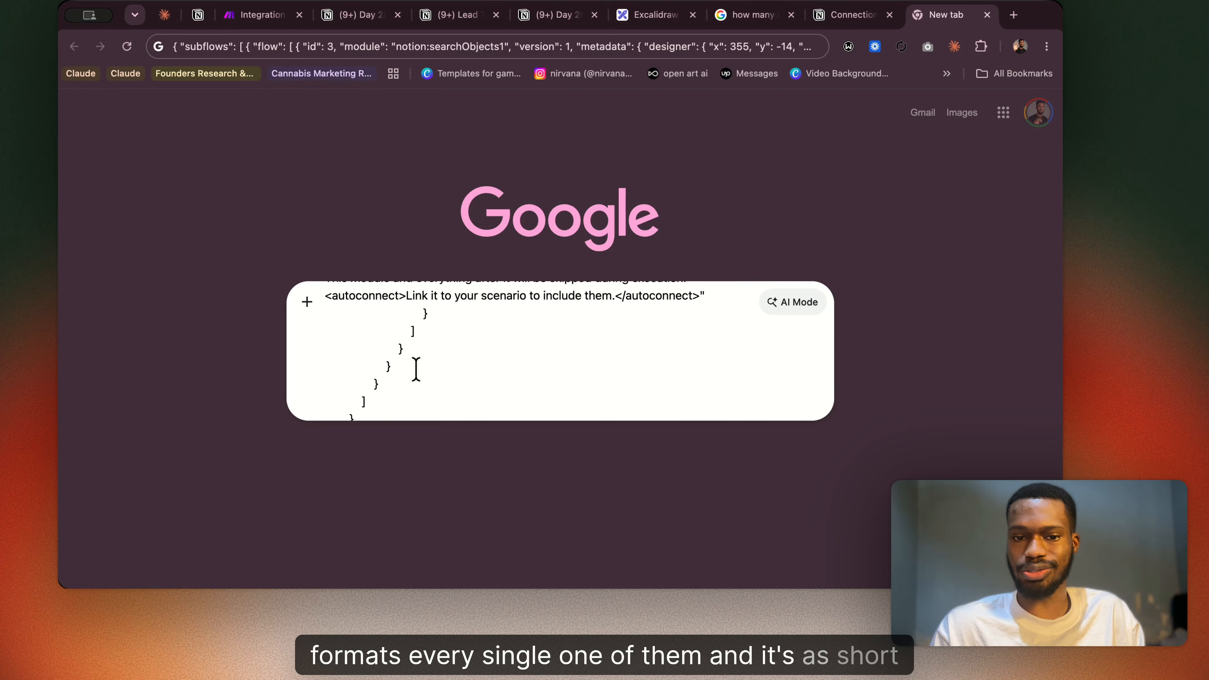
pyautogui.scroll(20, 415, 370)
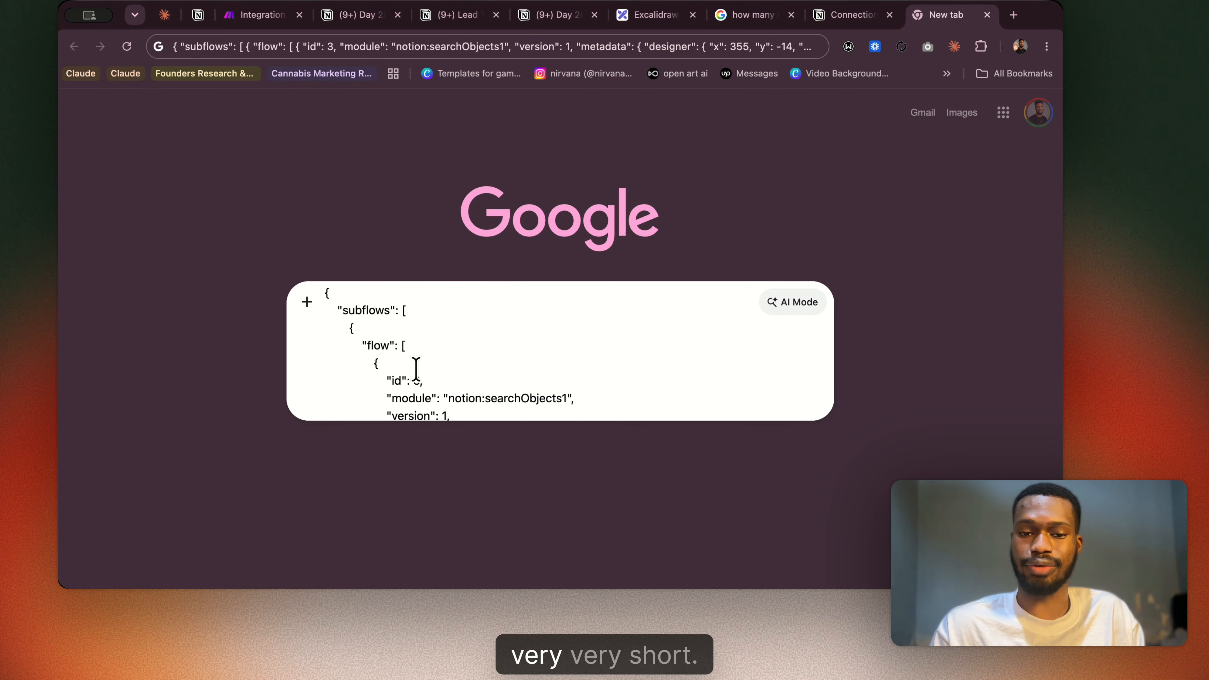
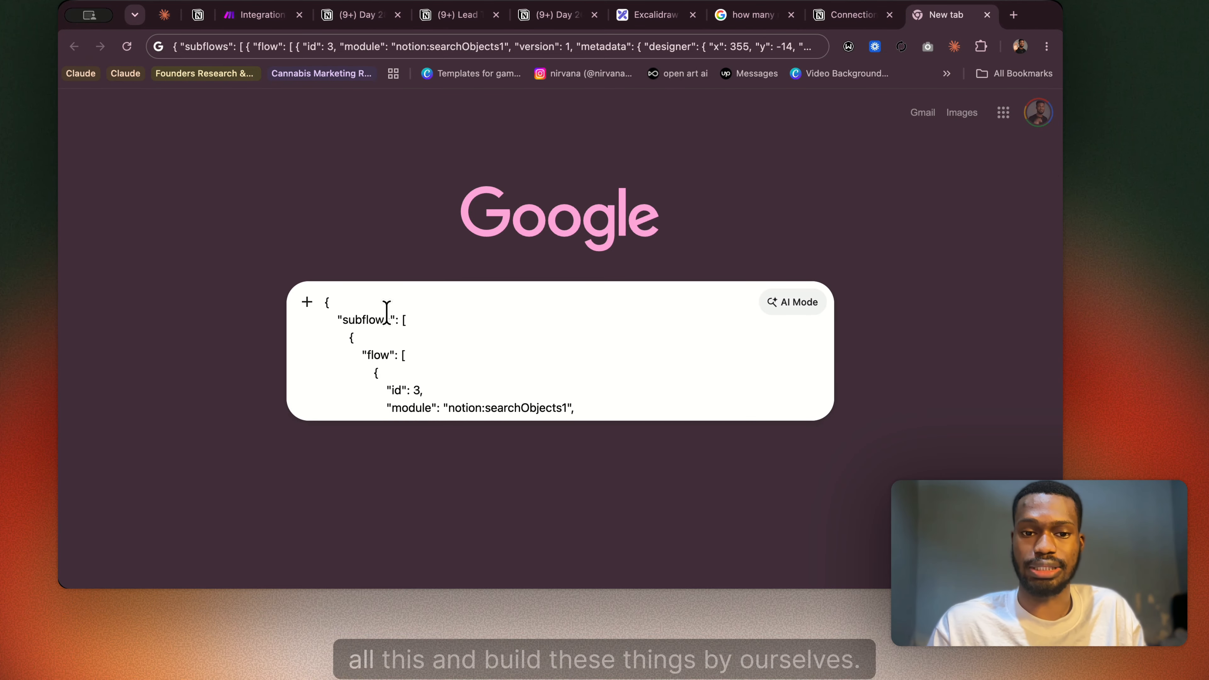
# Return to the Make scenario and look over the HTTP and Notion modules side by side.
pyautogui.click(258, 18)
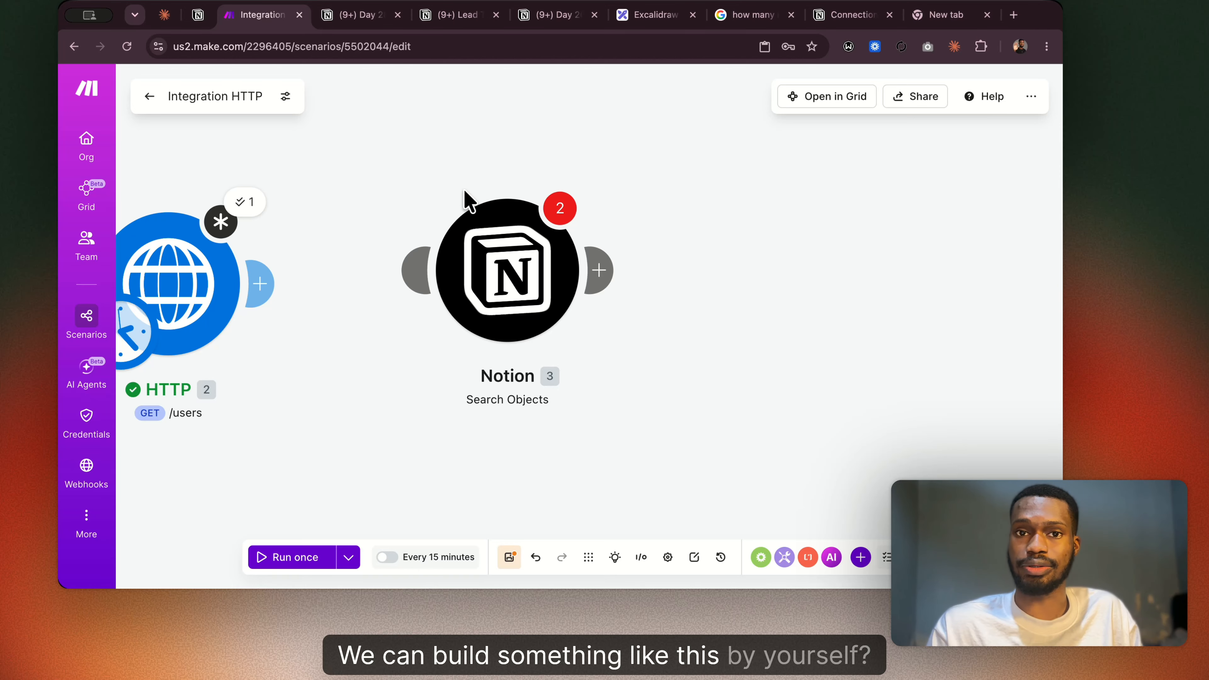
pyautogui.scroll(-1, 464, 190)
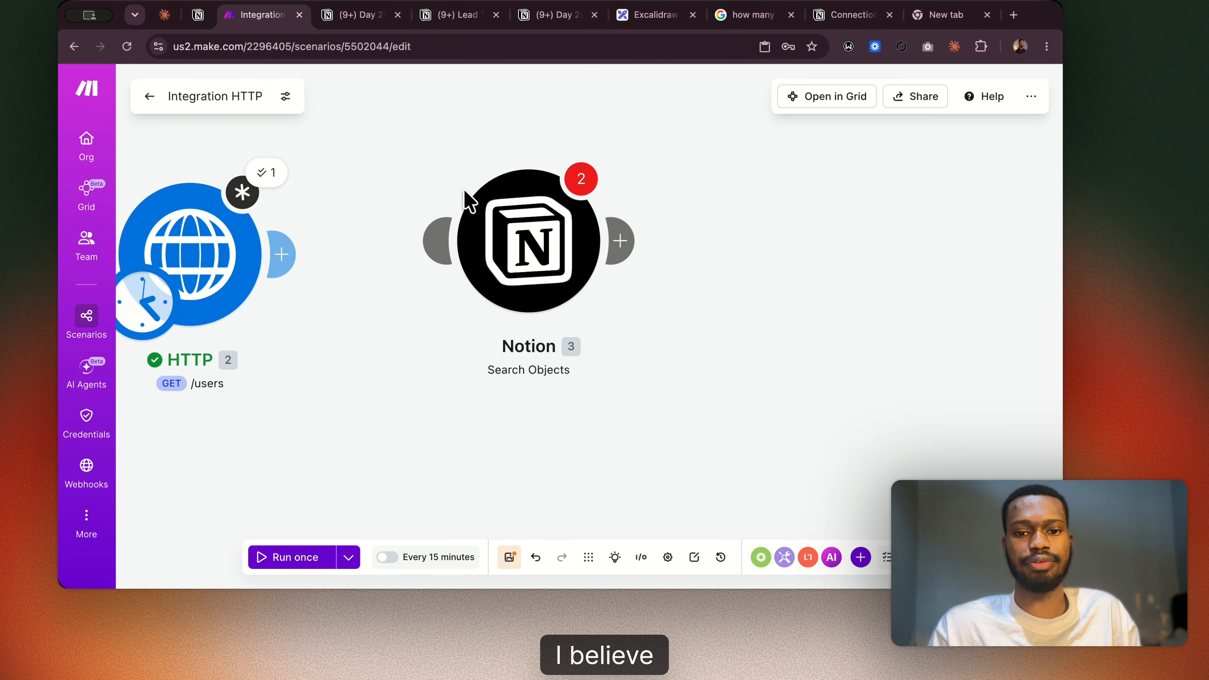
pyautogui.hscroll(-1, 464, 191)
pyautogui.scroll(1, 464, 190)
pyautogui.scroll(2, 464, 191)
pyautogui.hscroll(-1, 464, 190)
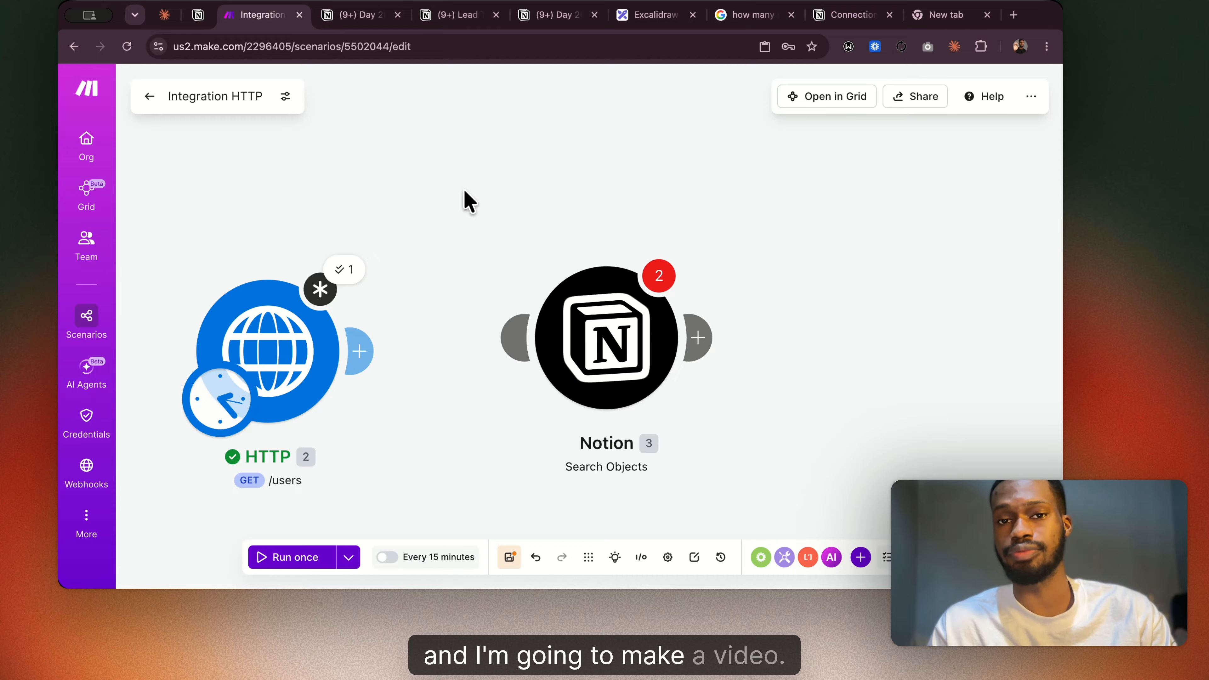
# Go back to the Google tab and look through the pasted Notion module JSON, including its setup and link messages.
pyautogui.click(923, 16)
pyautogui.scroll(-10, 387, 343)
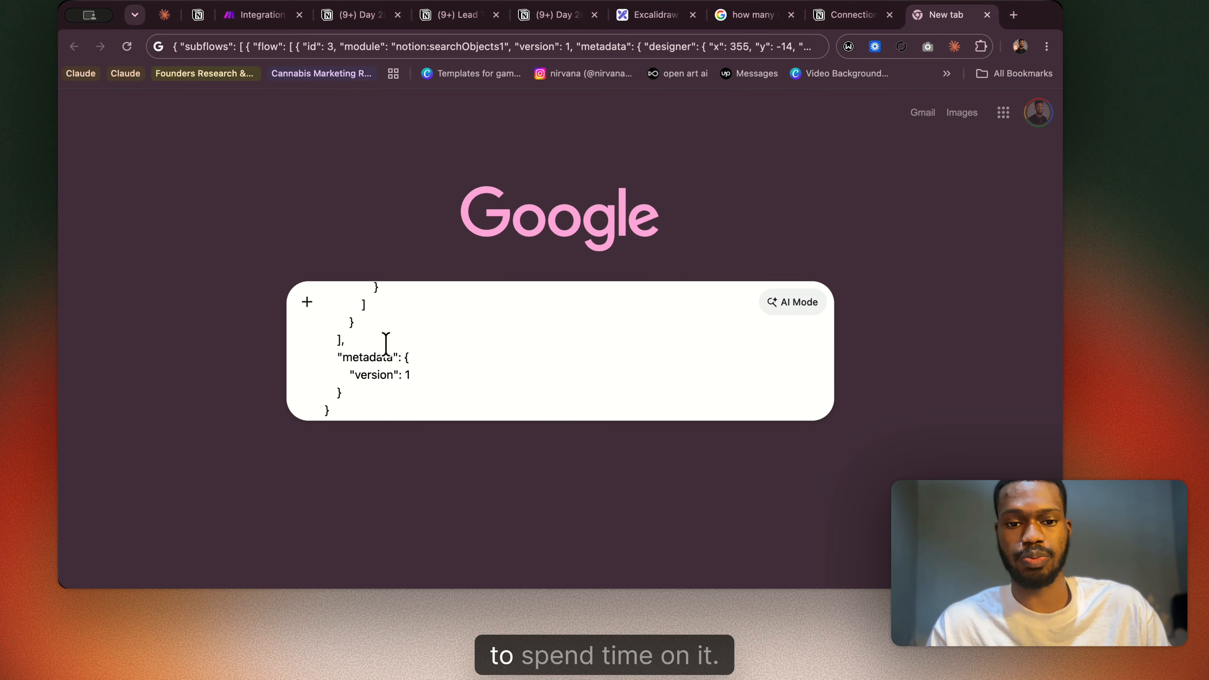
pyautogui.scroll(10, 386, 343)
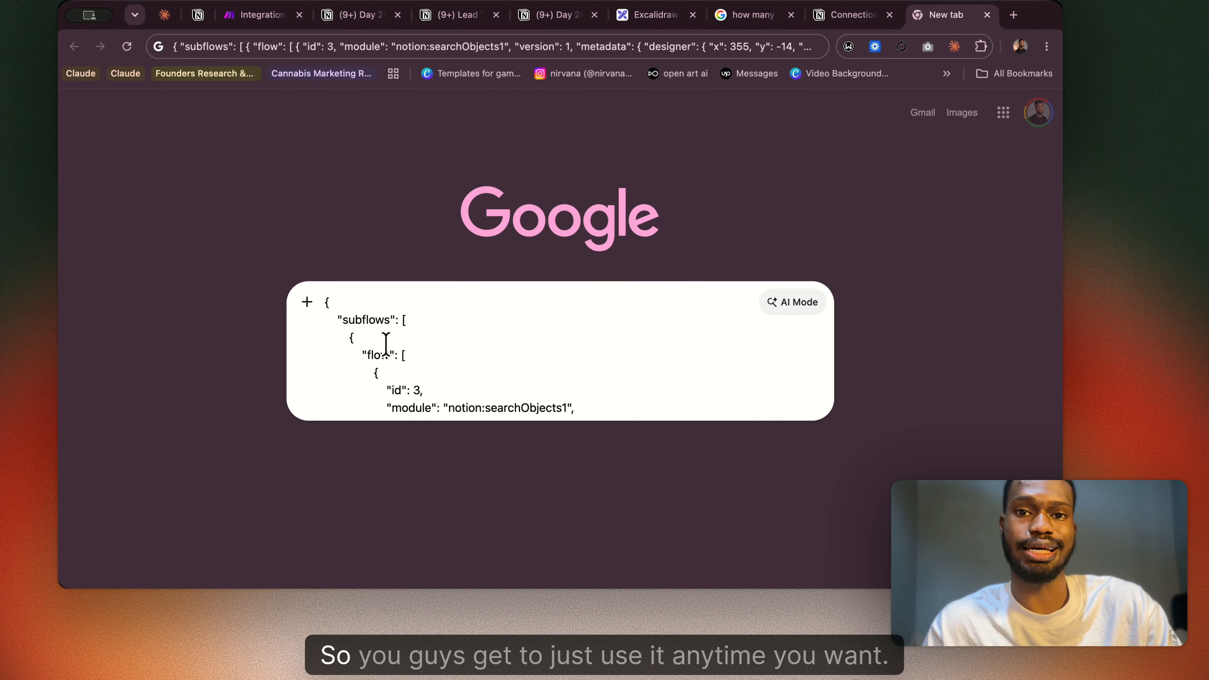
pyautogui.scroll(-2, 386, 343)
pyautogui.scroll(2, 361, 340)
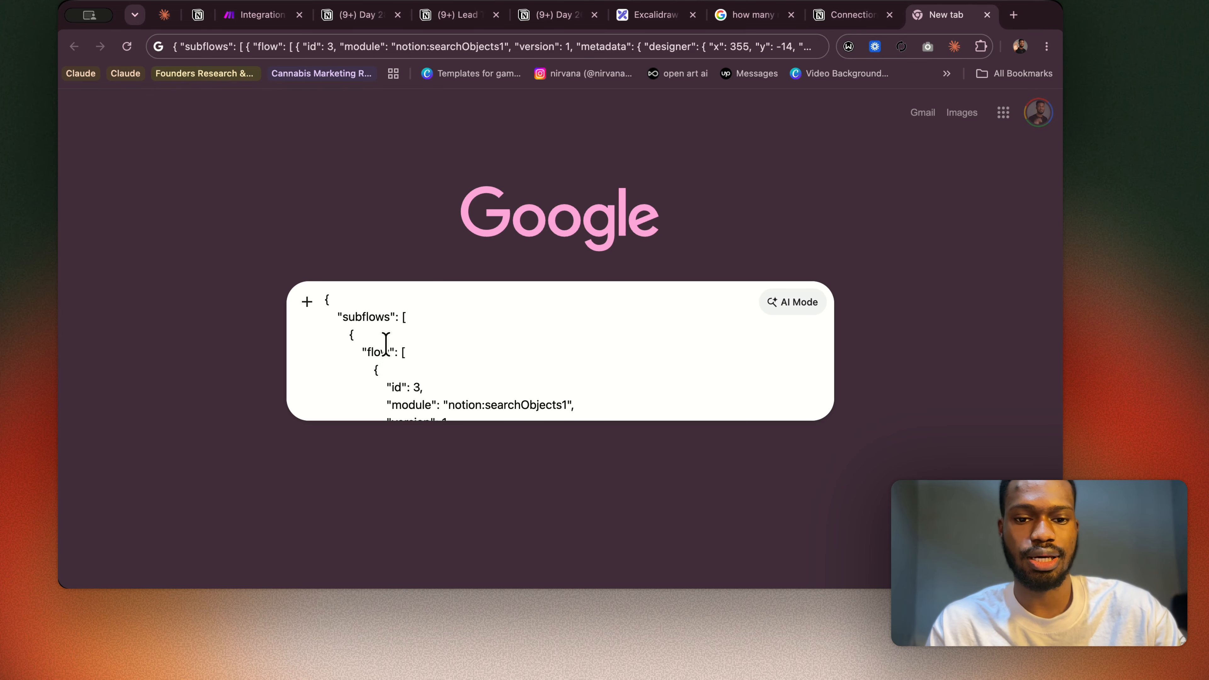
pyautogui.scroll(-1, 346, 310)
pyautogui.scroll(-15, 347, 311)
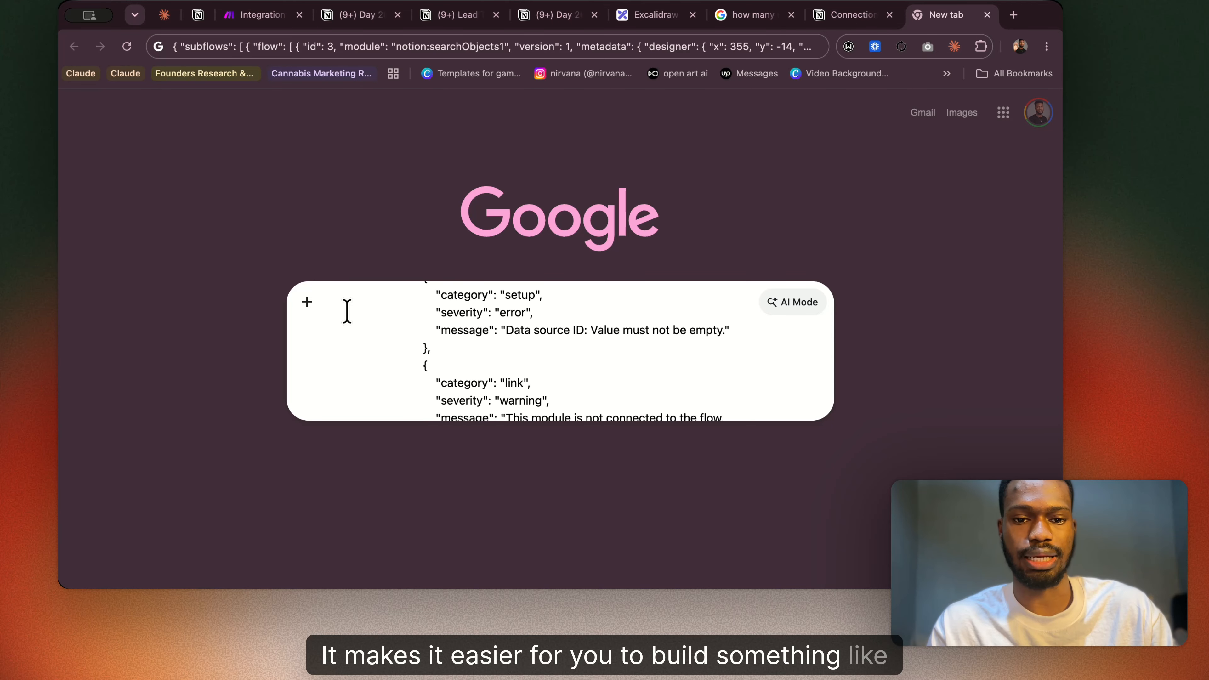
# Return to the Make scenario, look over the HTTP module's settings, and close them.
pyautogui.click(271, 14)
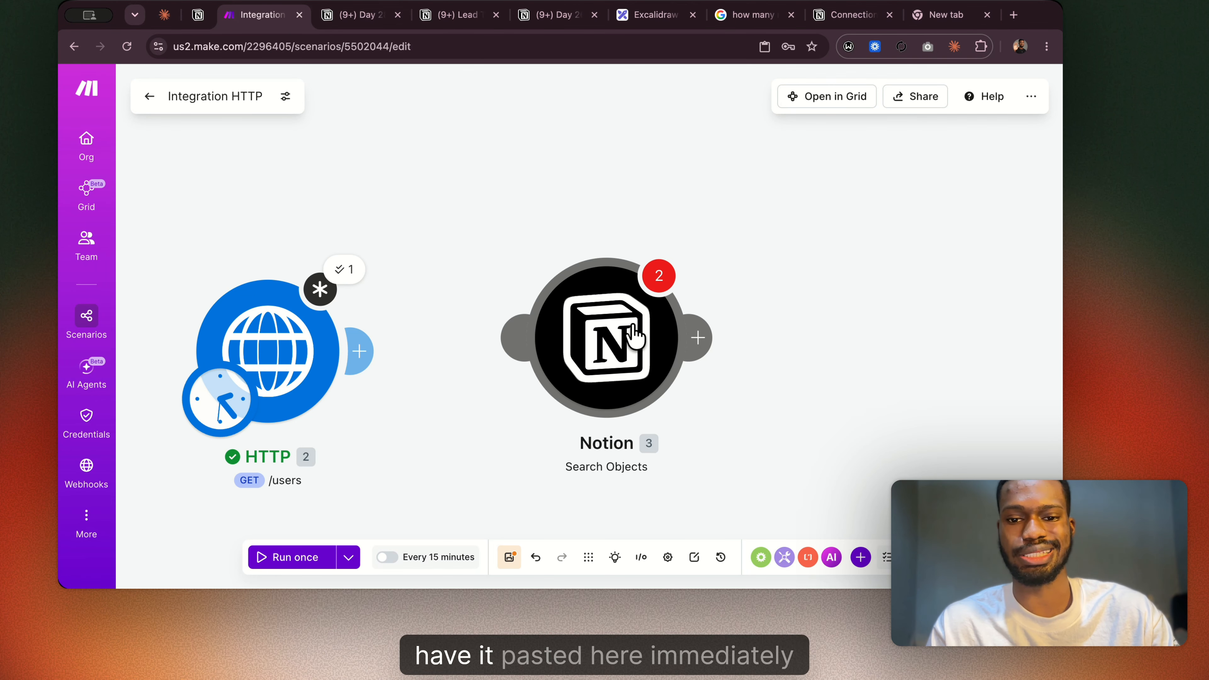
pyautogui.hscroll(3, 505, 223)
pyautogui.scroll(-2, 505, 223)
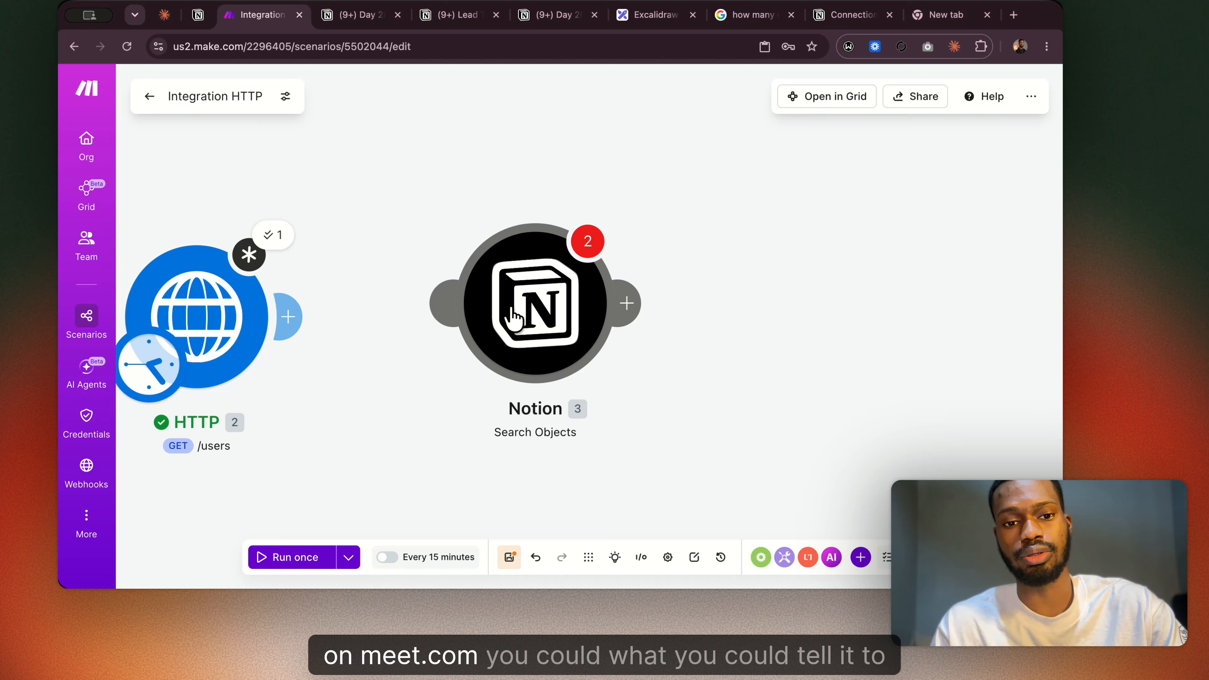
pyautogui.hscroll(-3, 364, 360)
pyautogui.hscroll(-1, 365, 355)
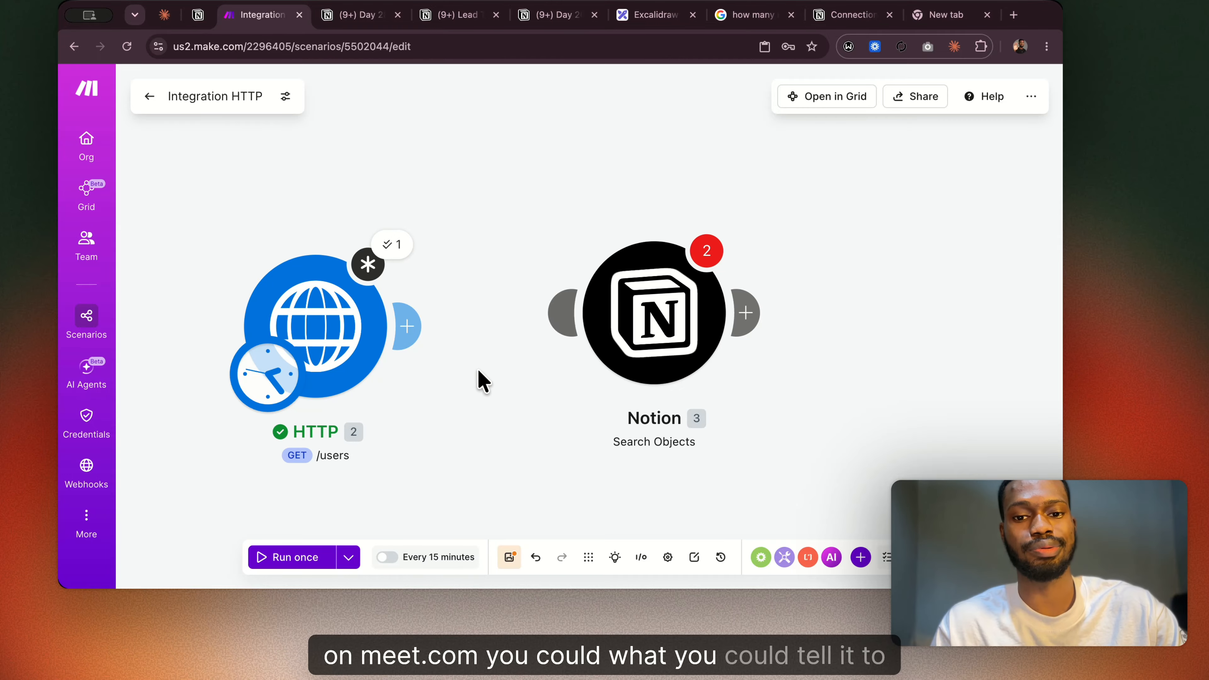
pyautogui.click(323, 343)
pyautogui.scroll(-5, 562, 333)
pyautogui.scroll(5, 562, 336)
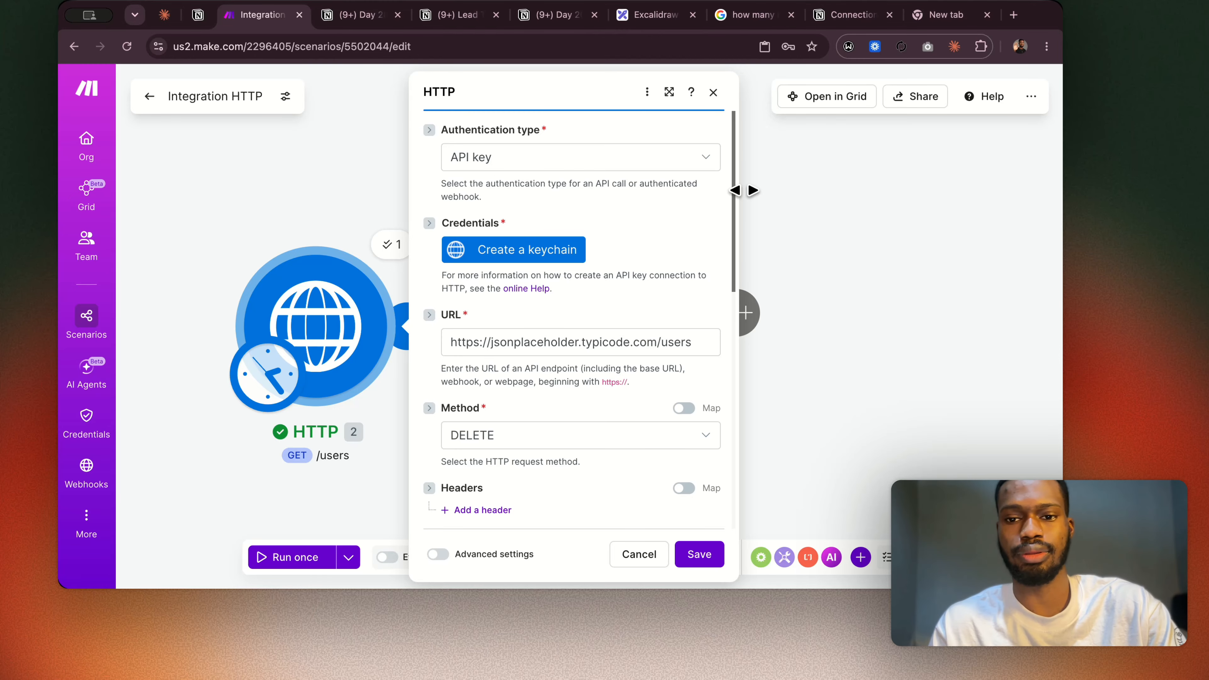
pyautogui.click(777, 200)
pyautogui.hscroll(5, 777, 200)
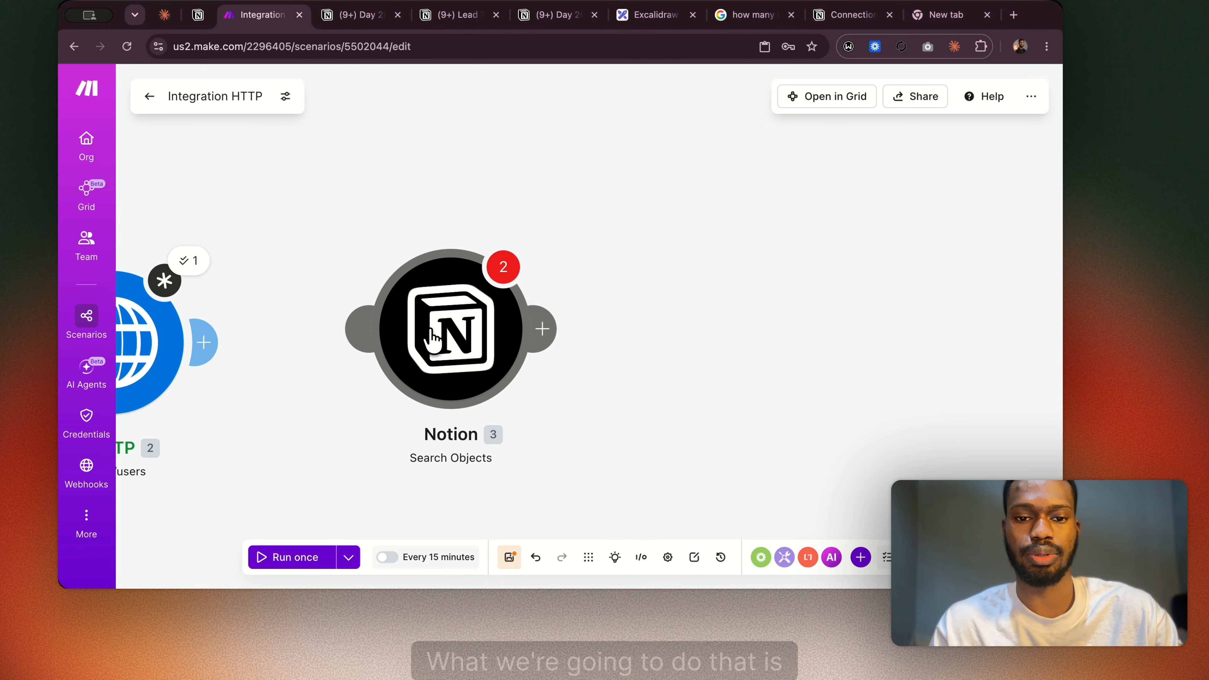
# Open the Notion module's settings, inspect the available connections, and close the settings.
pyautogui.click(450, 355)
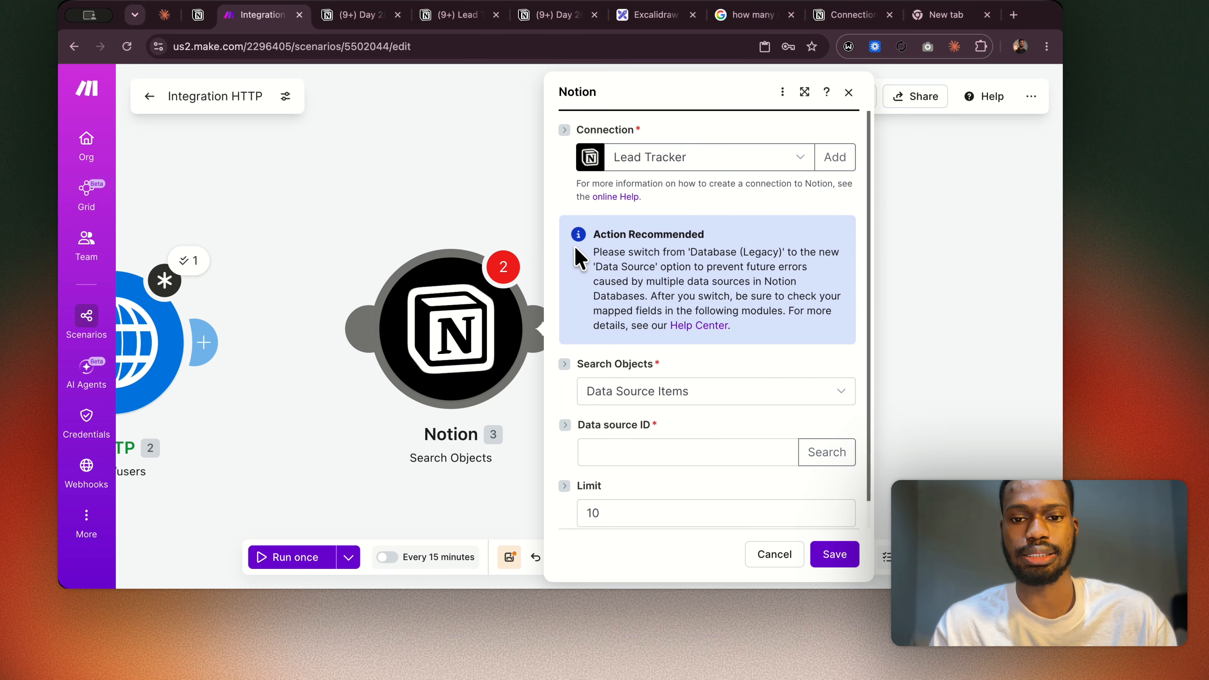
pyautogui.click(673, 165)
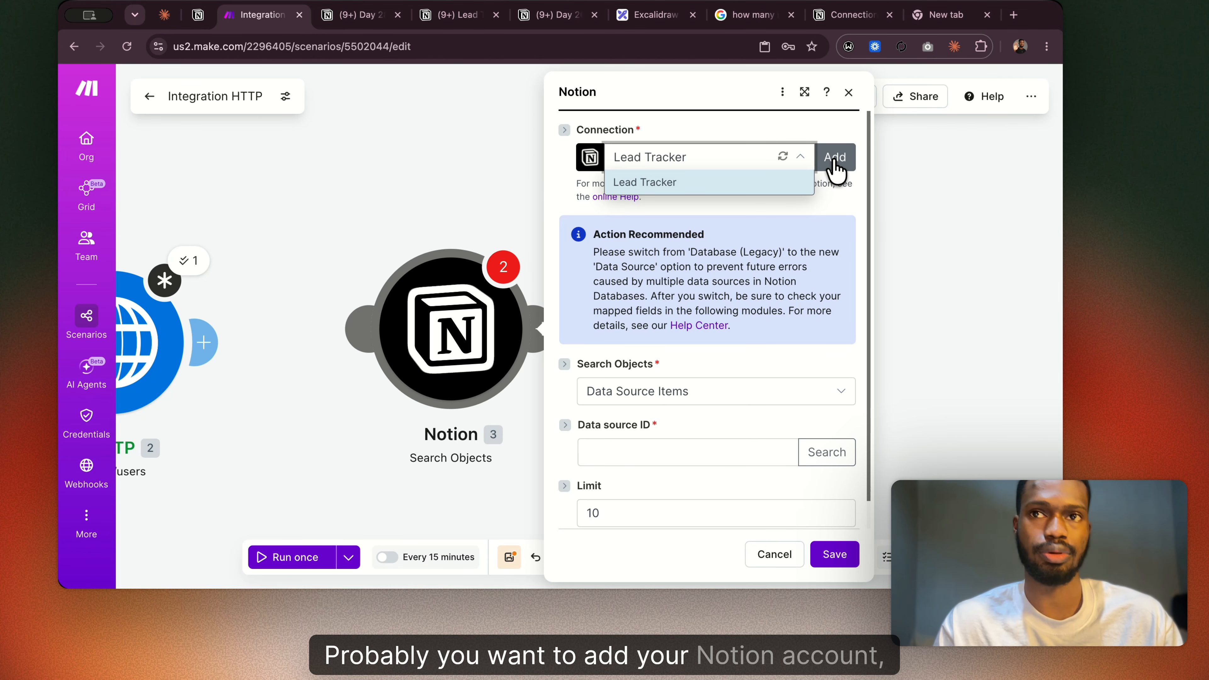
pyautogui.hscroll(-5, 508, 211)
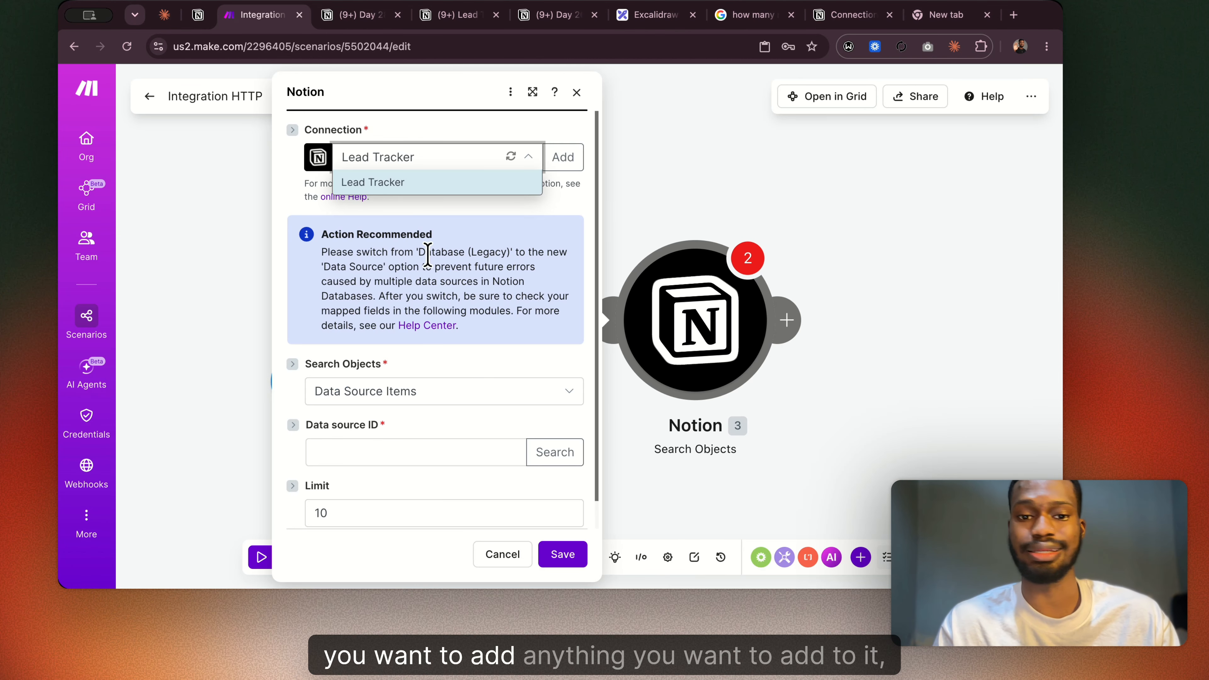
pyautogui.click(697, 158)
# Open the HTTP module's settings, view the available authentication types, and close the settings without changing them.
pyautogui.click(433, 297)
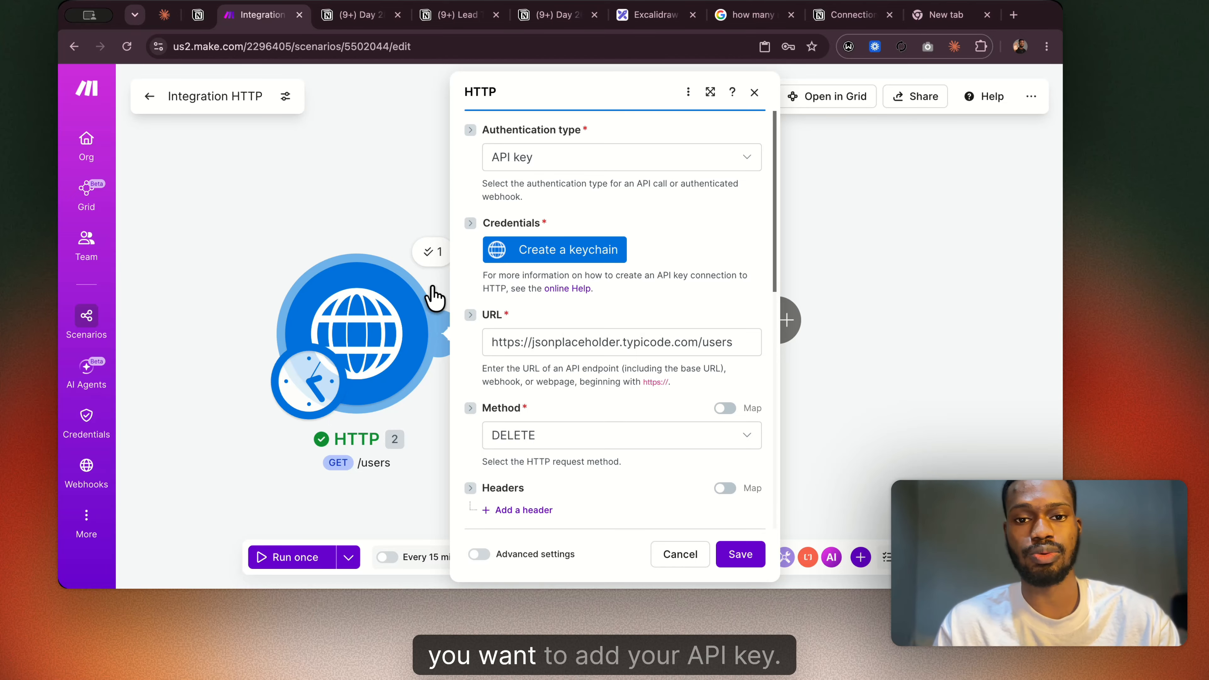
pyautogui.click(548, 160)
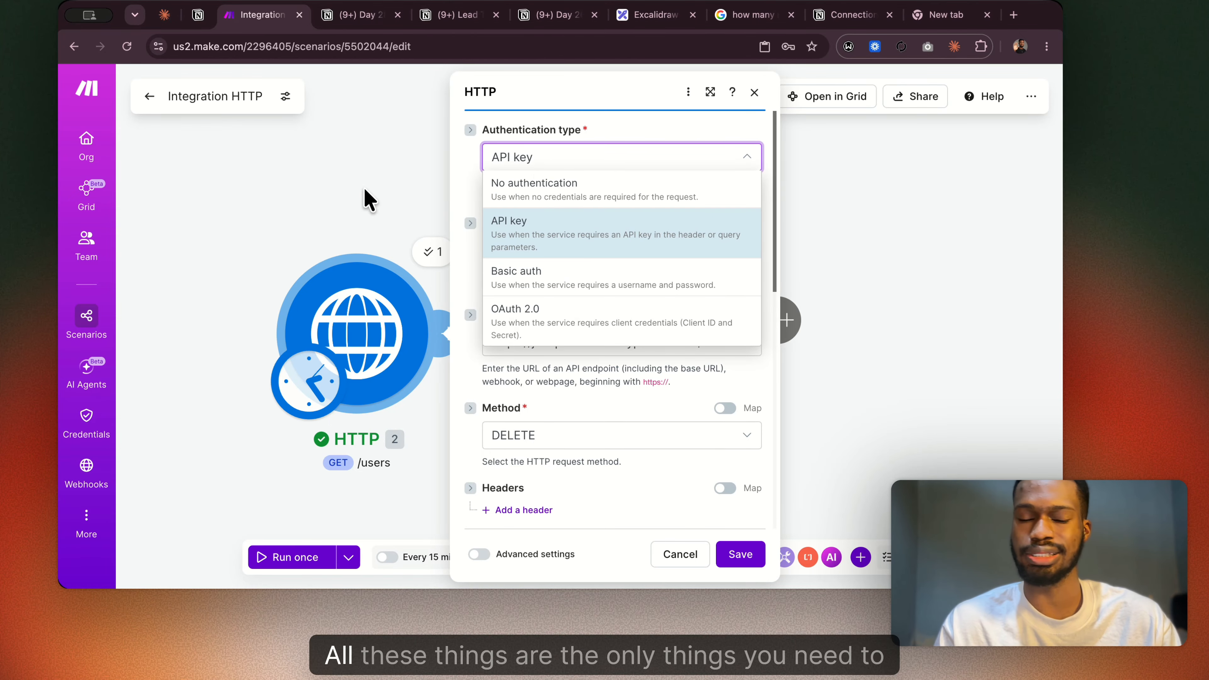
pyautogui.click(340, 178)
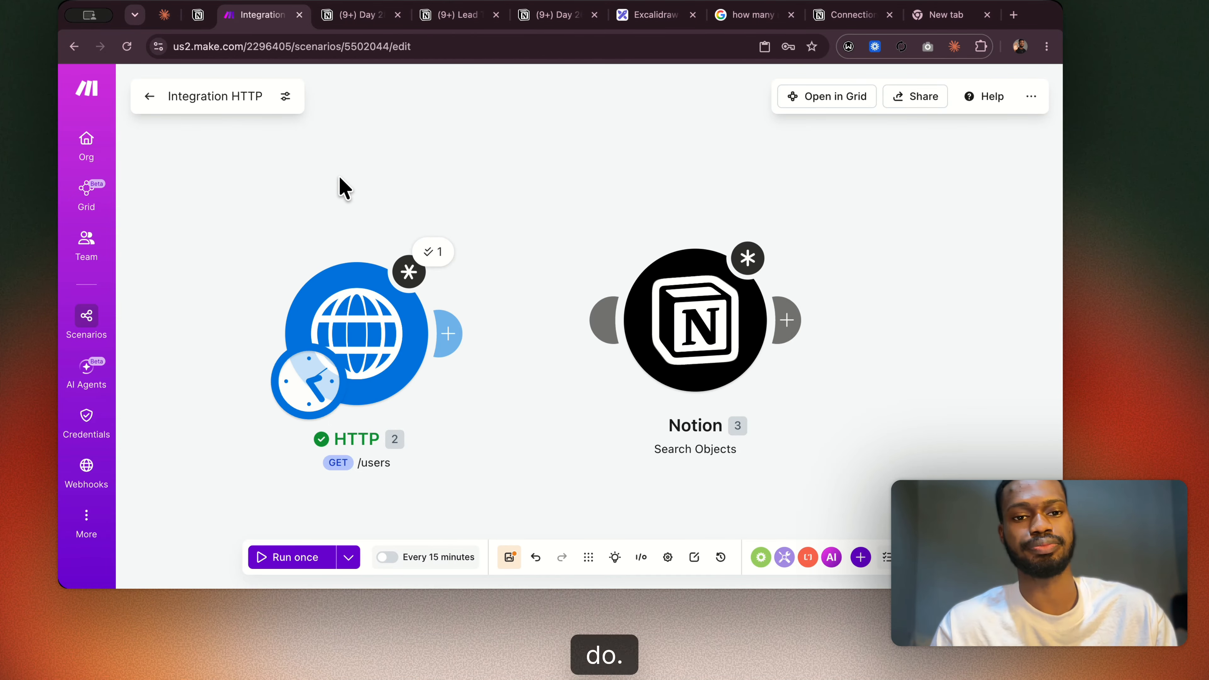
pyautogui.hscroll(1, 338, 175)
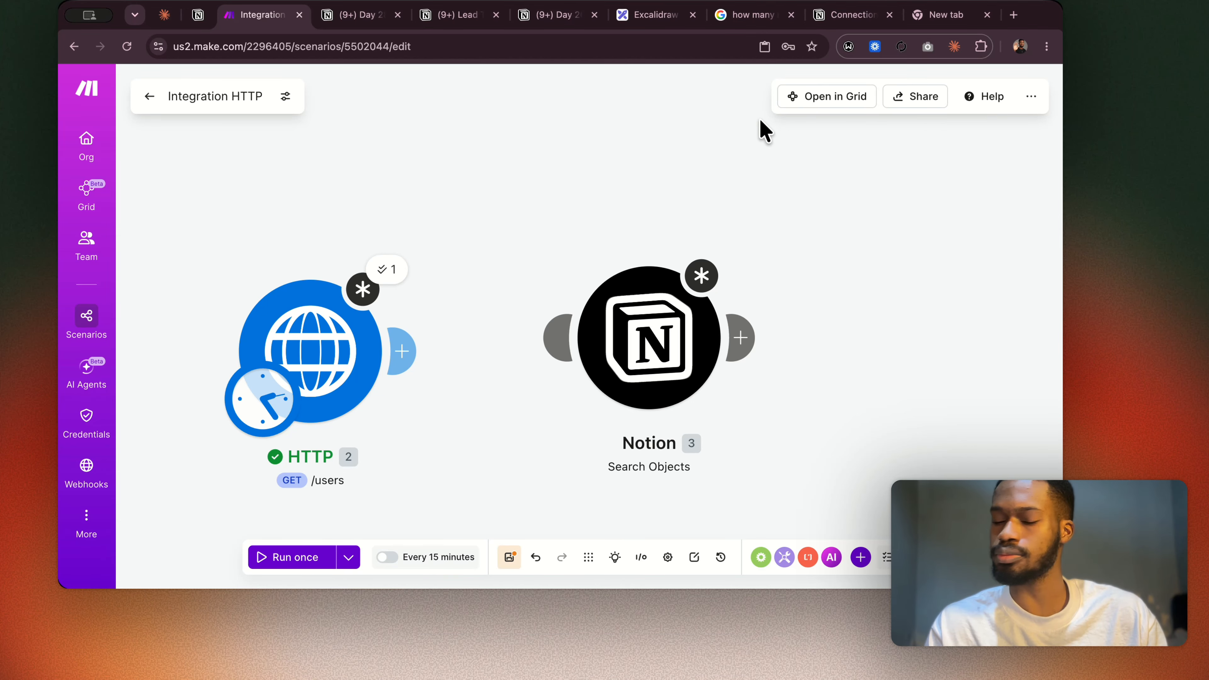
# Clear the pasted module JSON from the search box in the Google tab.
pyautogui.click(947, 16)
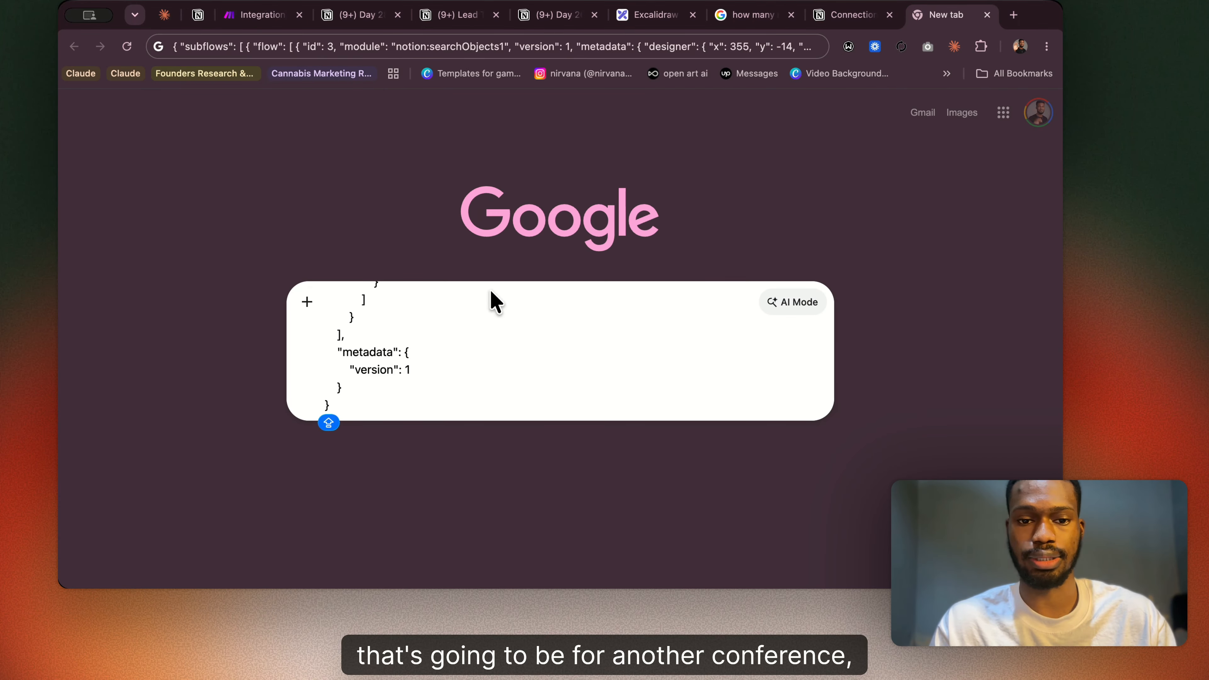
pyautogui.press('super+a')
pyautogui.press('BackSpace')
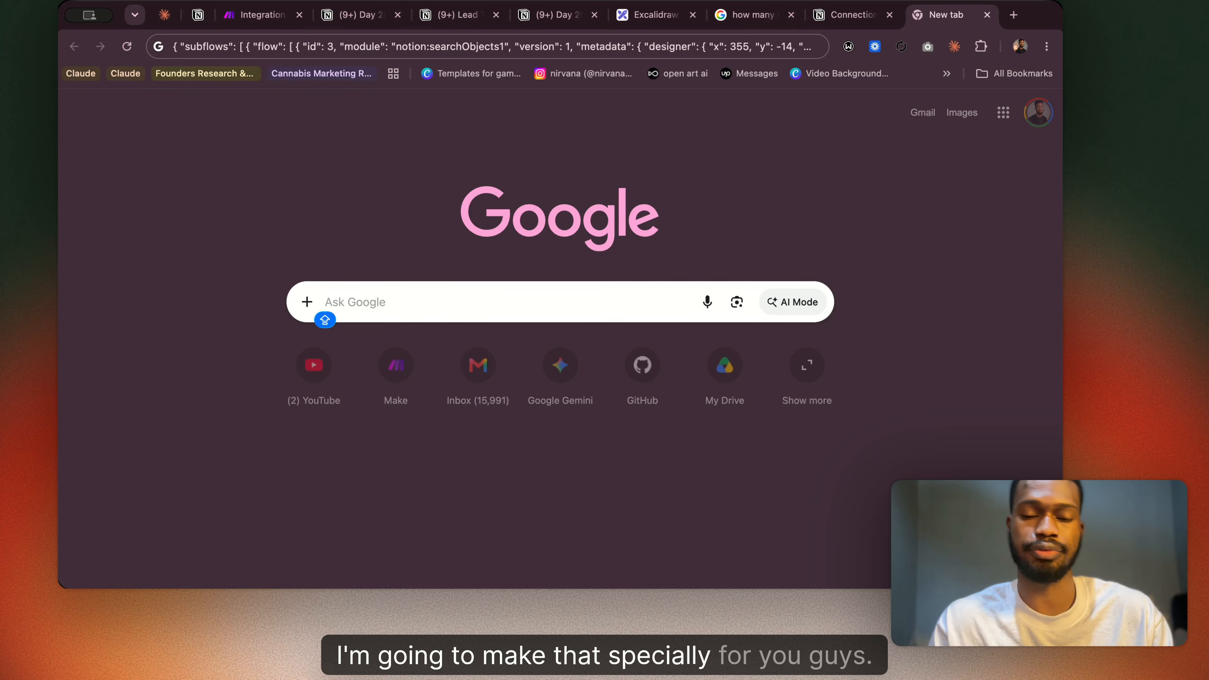
# Read the Timeout row of the field table on the Day 28 Notion page, and return to the Make scenario.
pyautogui.click(357, 17)
pyautogui.scroll(-5, 489, 285)
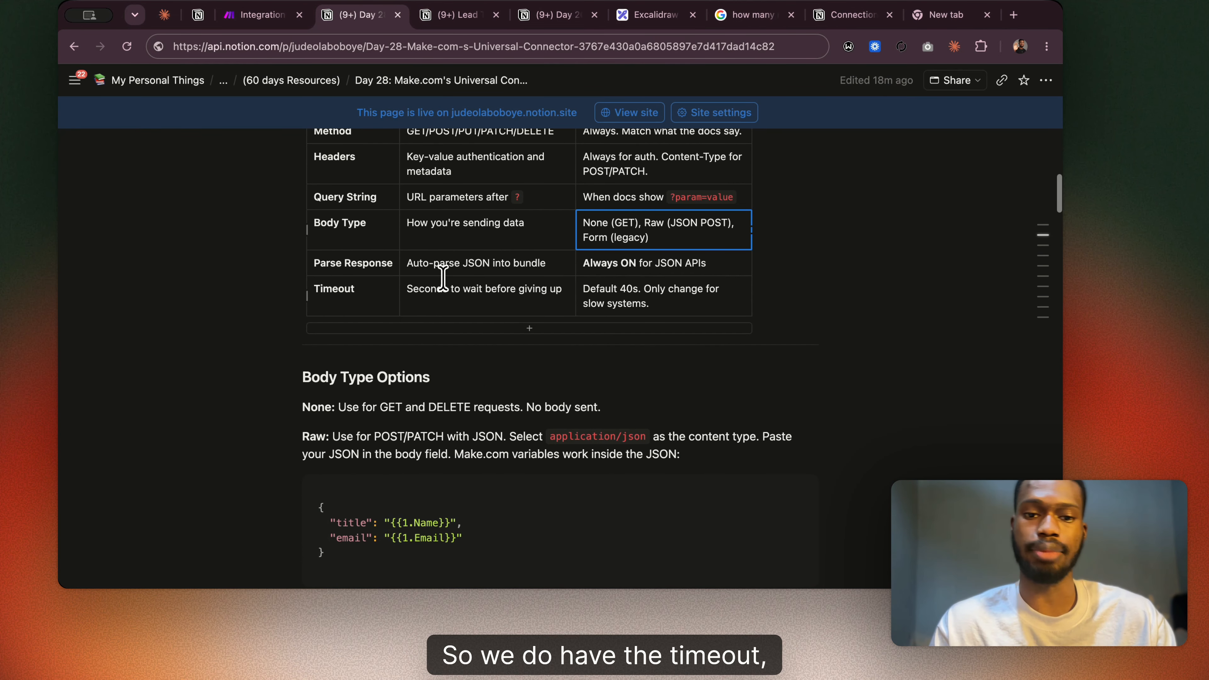
pyautogui.scroll(-2, 445, 278)
pyautogui.scroll(4, 523, 266)
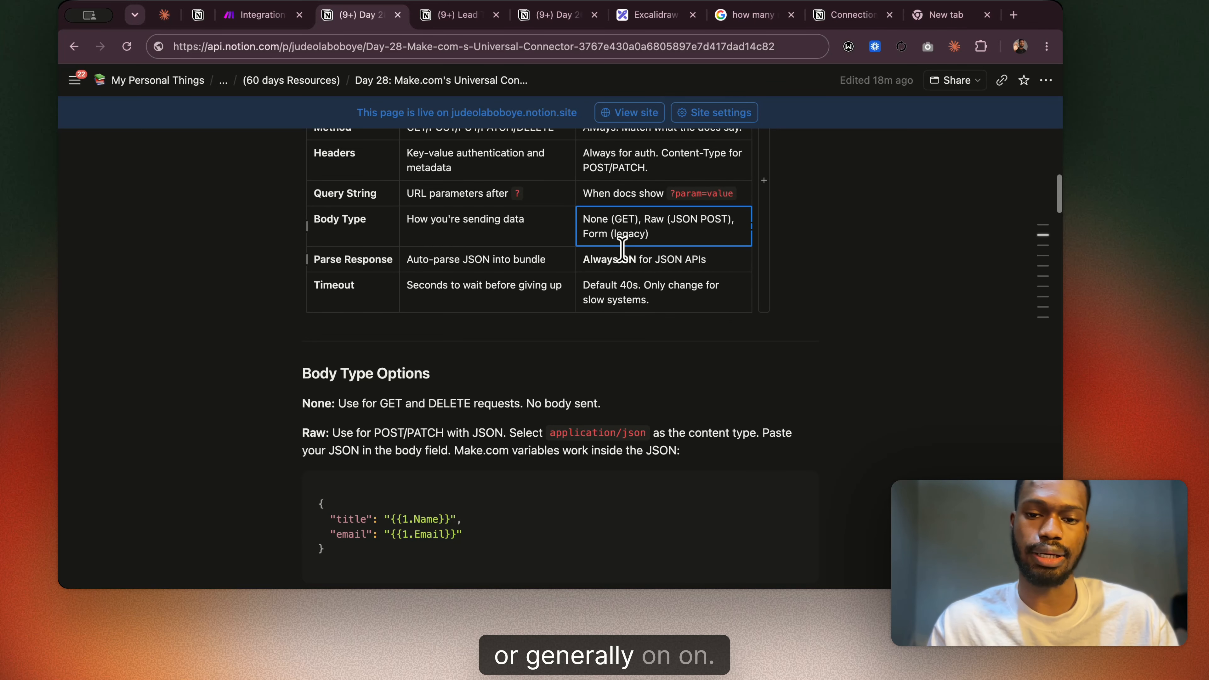
pyautogui.scroll(-4, 562, 258)
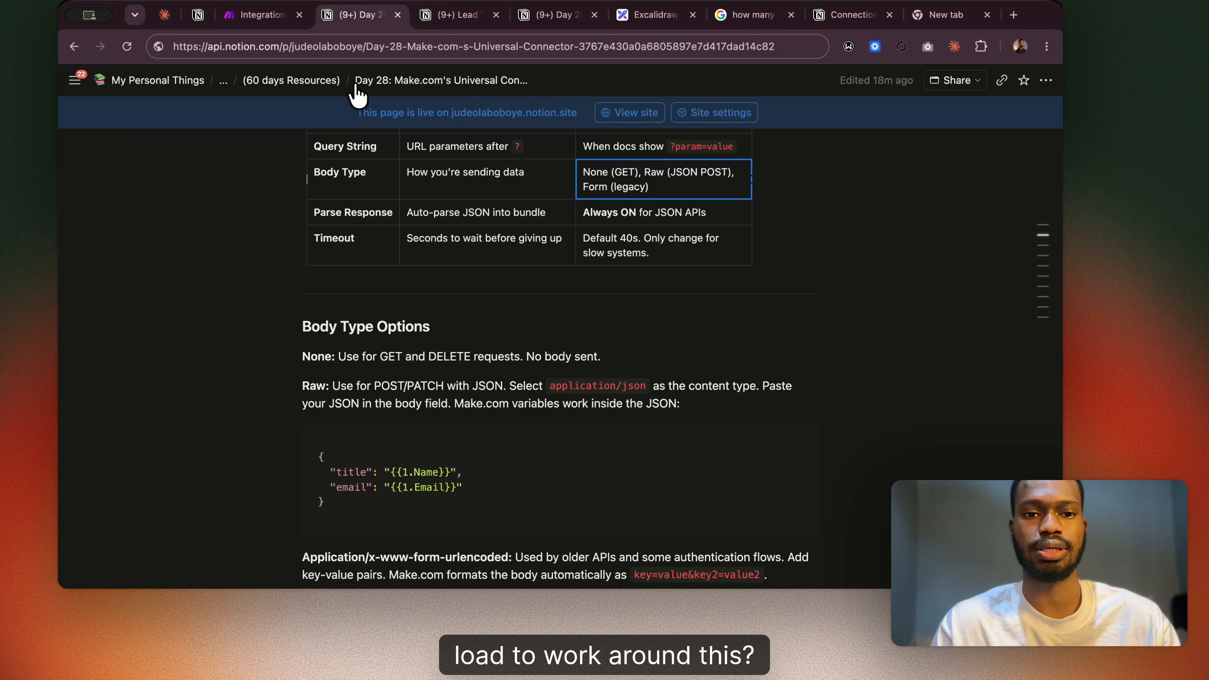
pyautogui.click(240, 19)
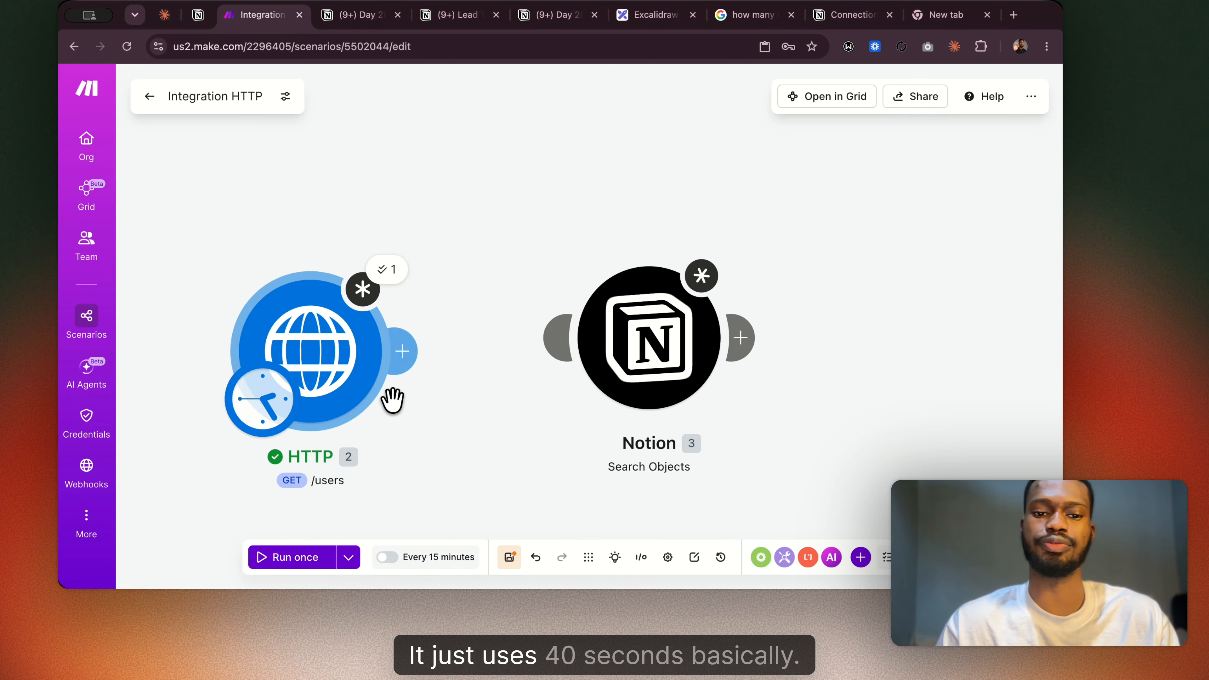
# Read the Body Type Options section of the Day 28 Notion page, covering None, Raw, form-urlencoded and multipart.
pyautogui.click(403, 20)
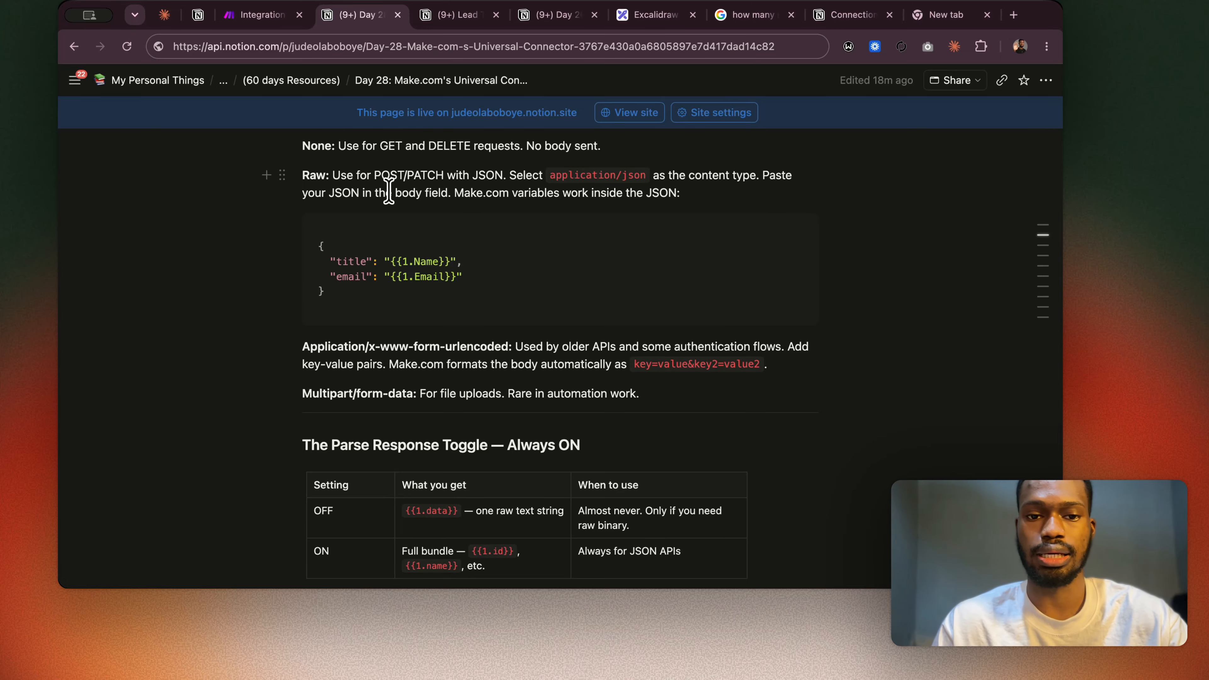
pyautogui.scroll(1, 388, 191)
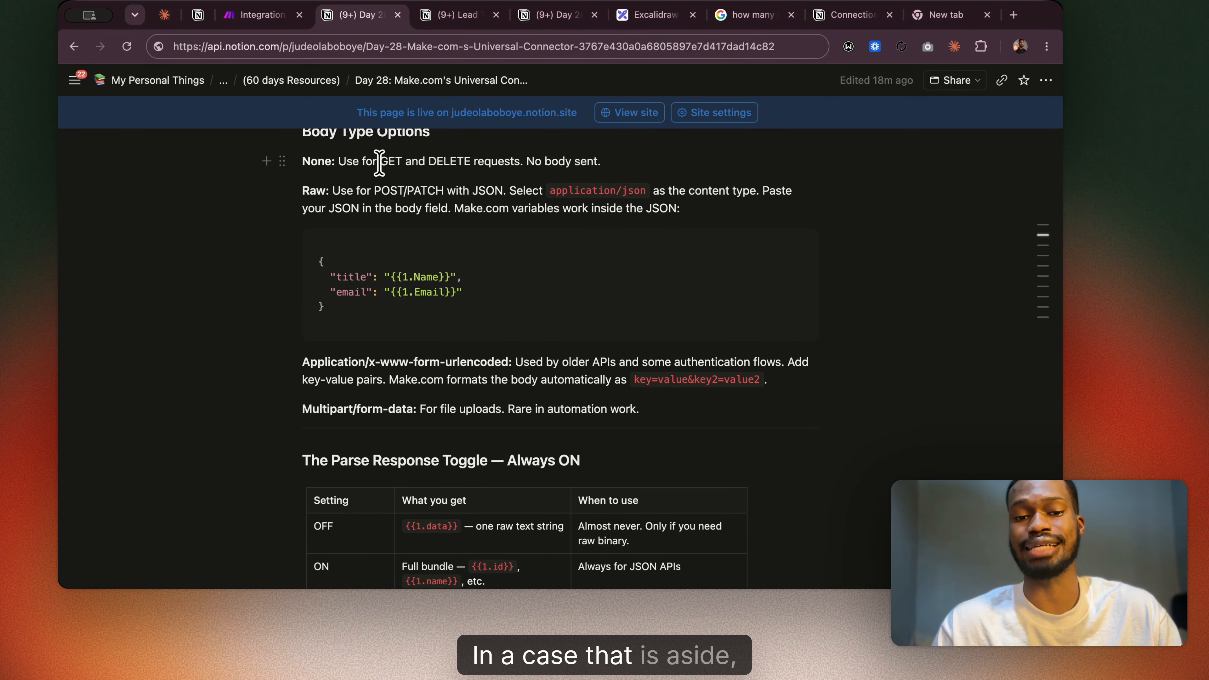
pyautogui.scroll(-3, 502, 198)
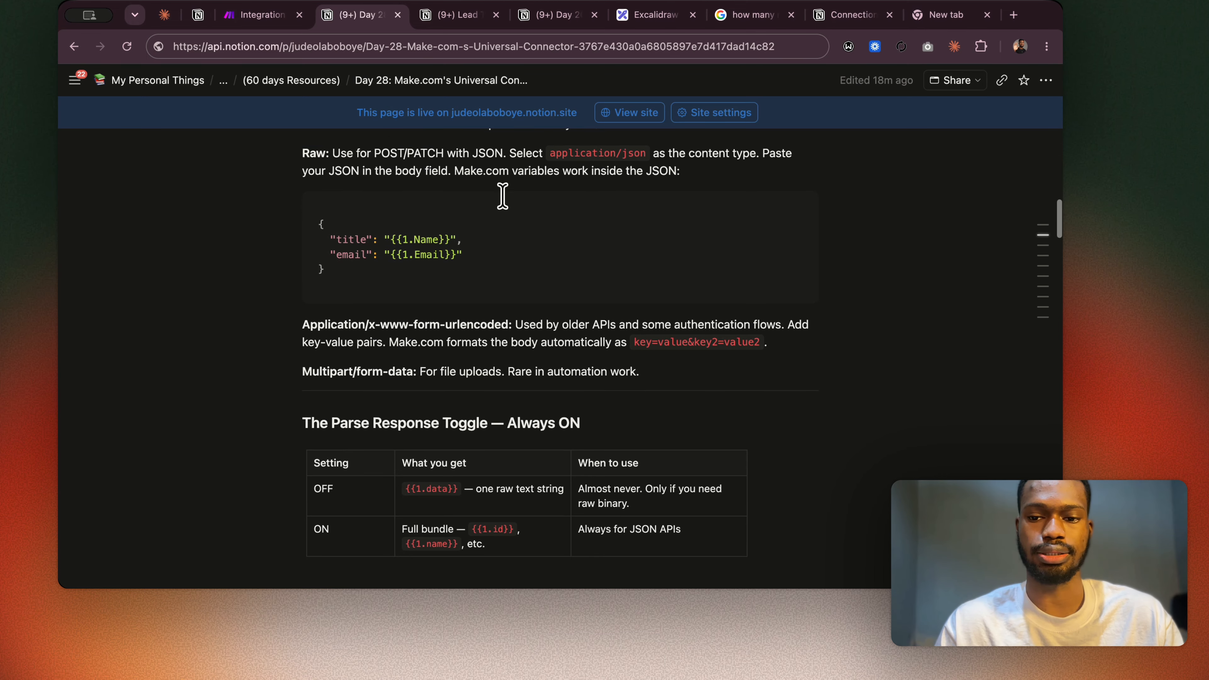
pyautogui.scroll(4, 503, 197)
pyautogui.scroll(-5, 502, 197)
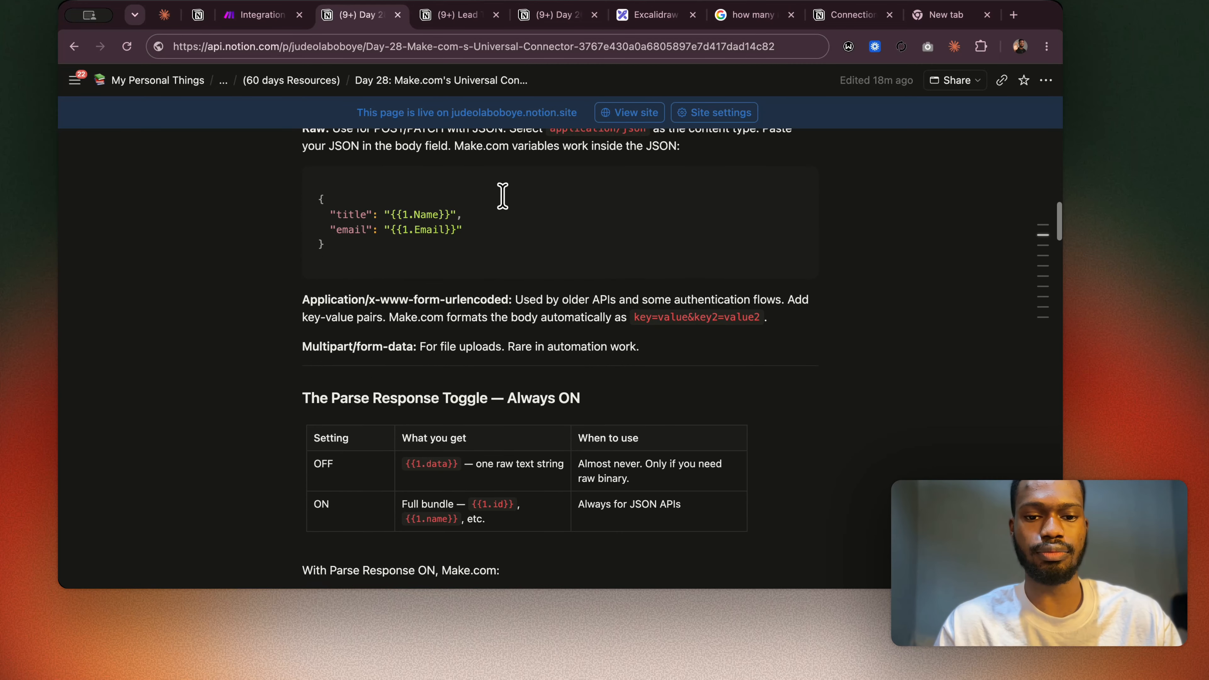
pyautogui.scroll(3, 502, 197)
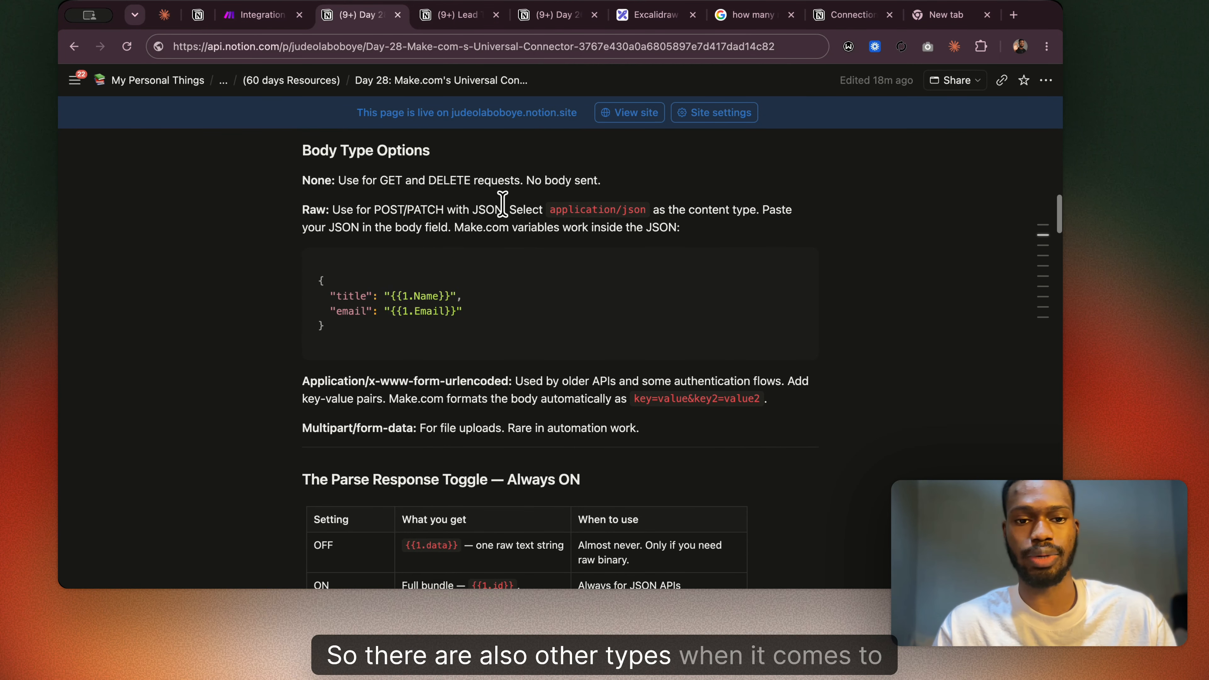
# Reopen the HTTP module's settings in Make, set the request method to POST, and go to the body content.
pyautogui.click(262, 15)
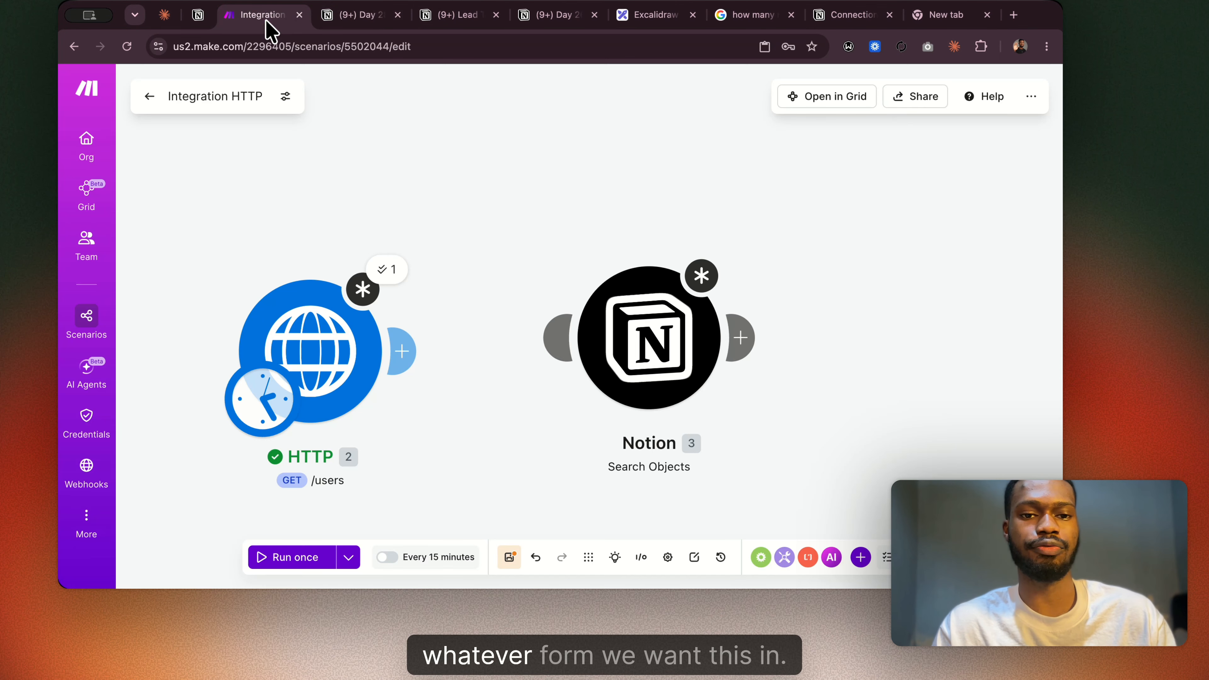
pyautogui.click(329, 371)
pyautogui.scroll(-6, 529, 397)
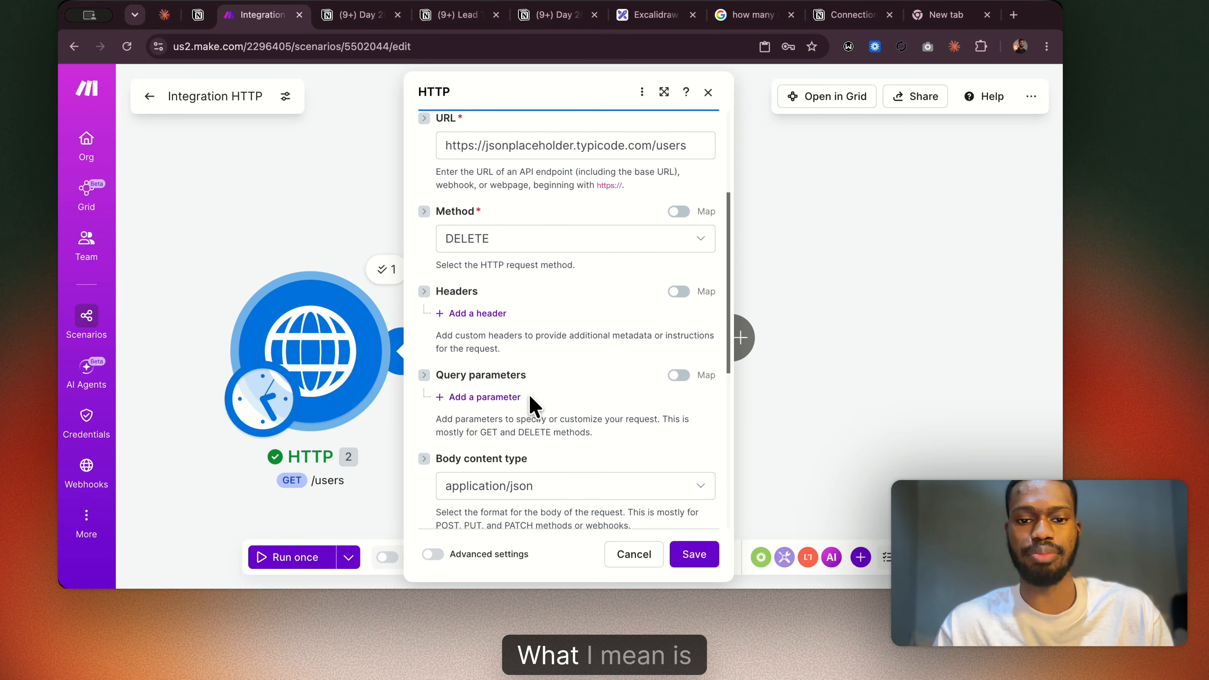
pyautogui.scroll(5, 529, 397)
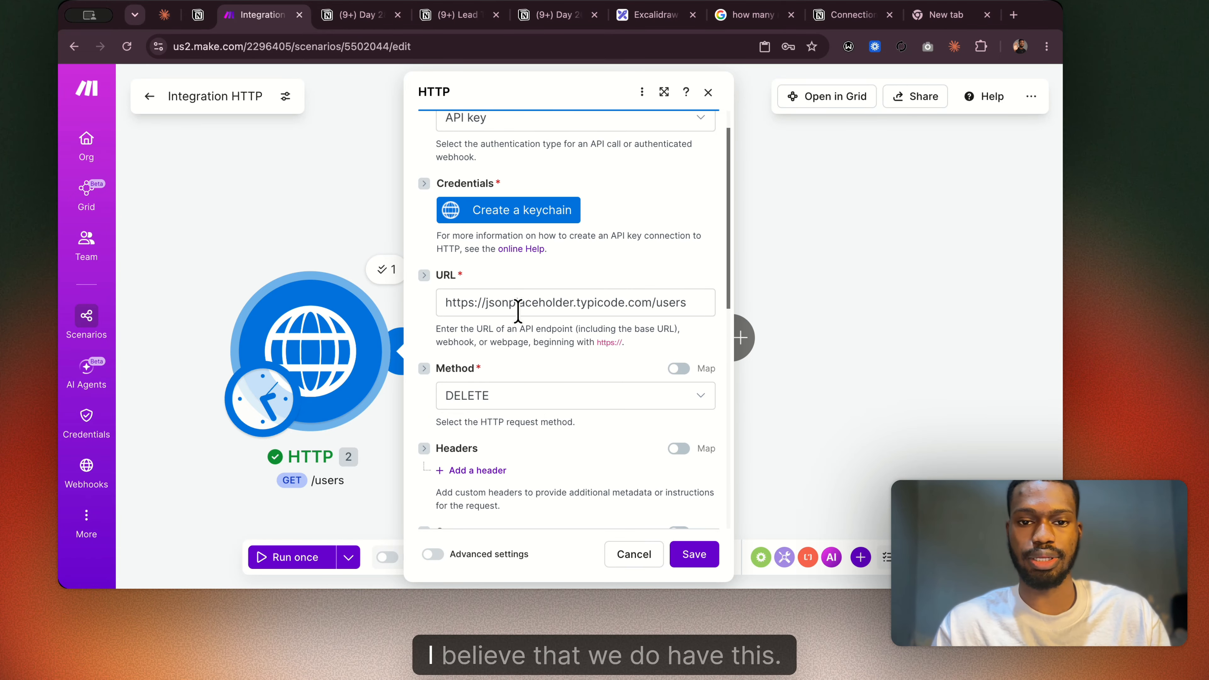
pyautogui.click(517, 393)
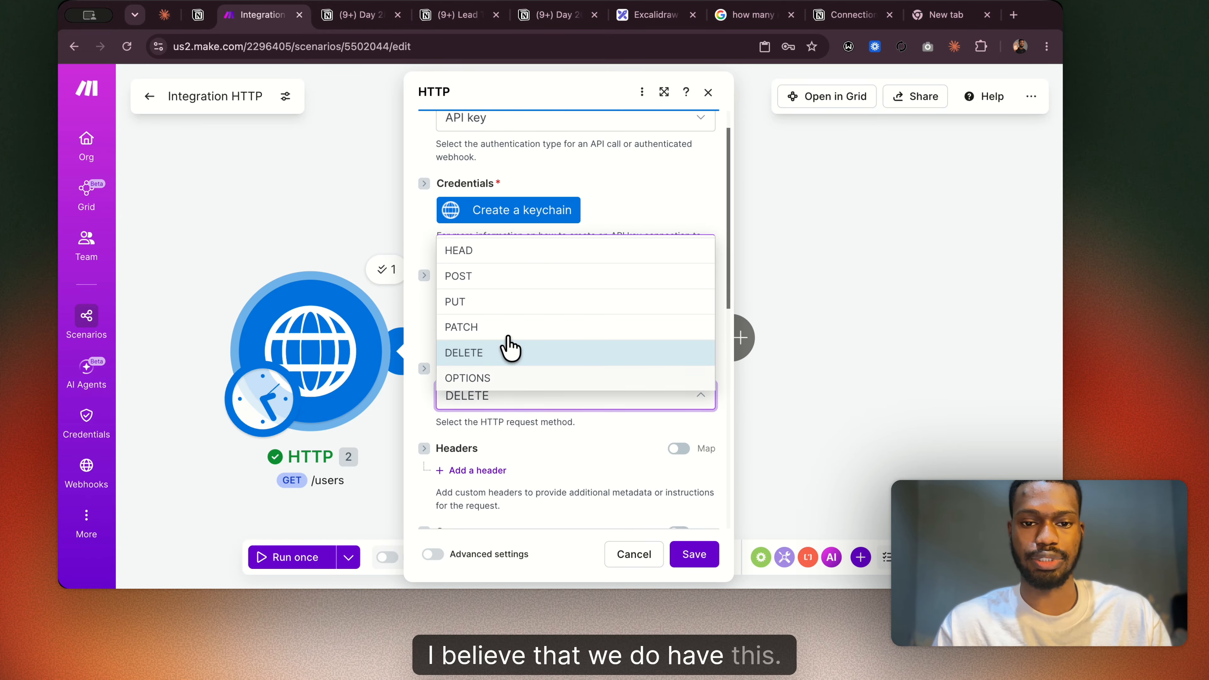
pyautogui.click(493, 276)
pyautogui.scroll(-8, 505, 443)
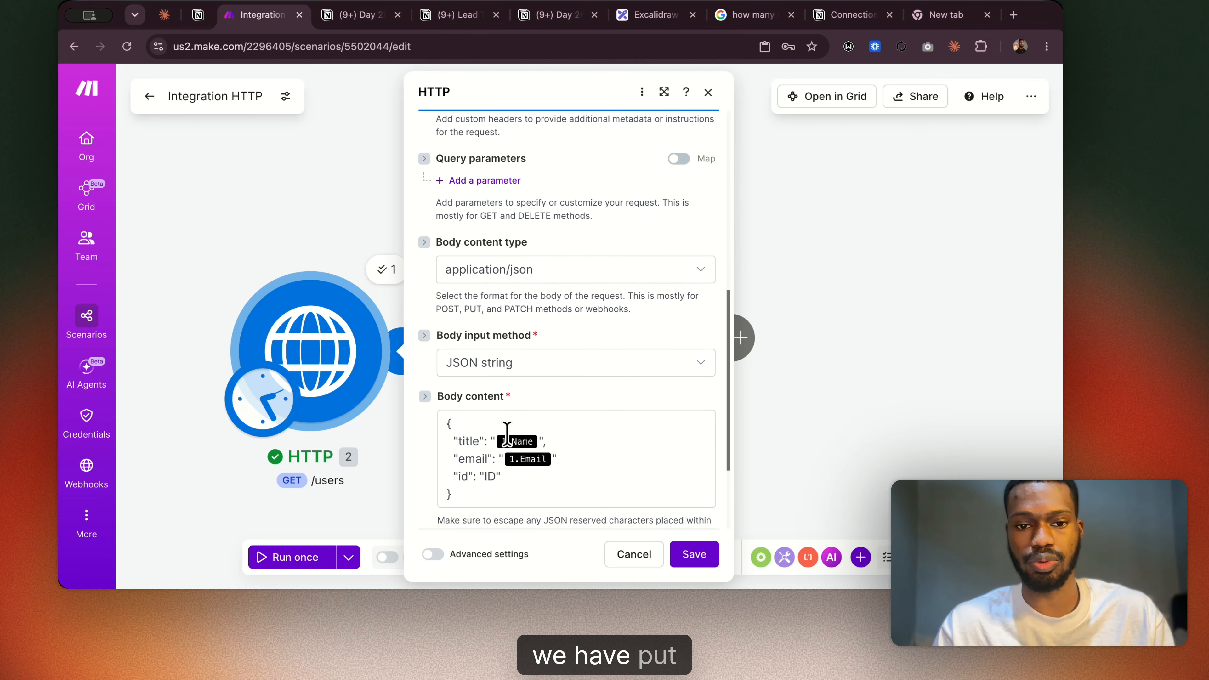
# Check the available body content types, keep application/json, and clear the JSON text from the HTTP module's body content.
pyautogui.click(504, 267)
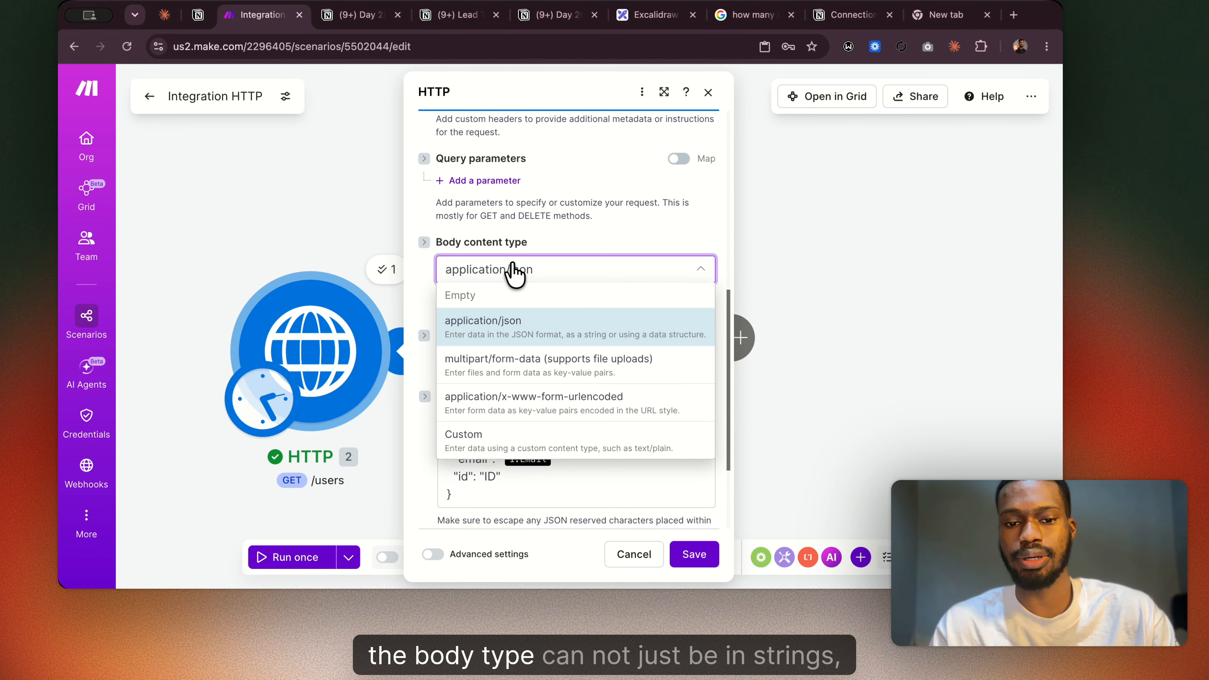
pyautogui.click(535, 240)
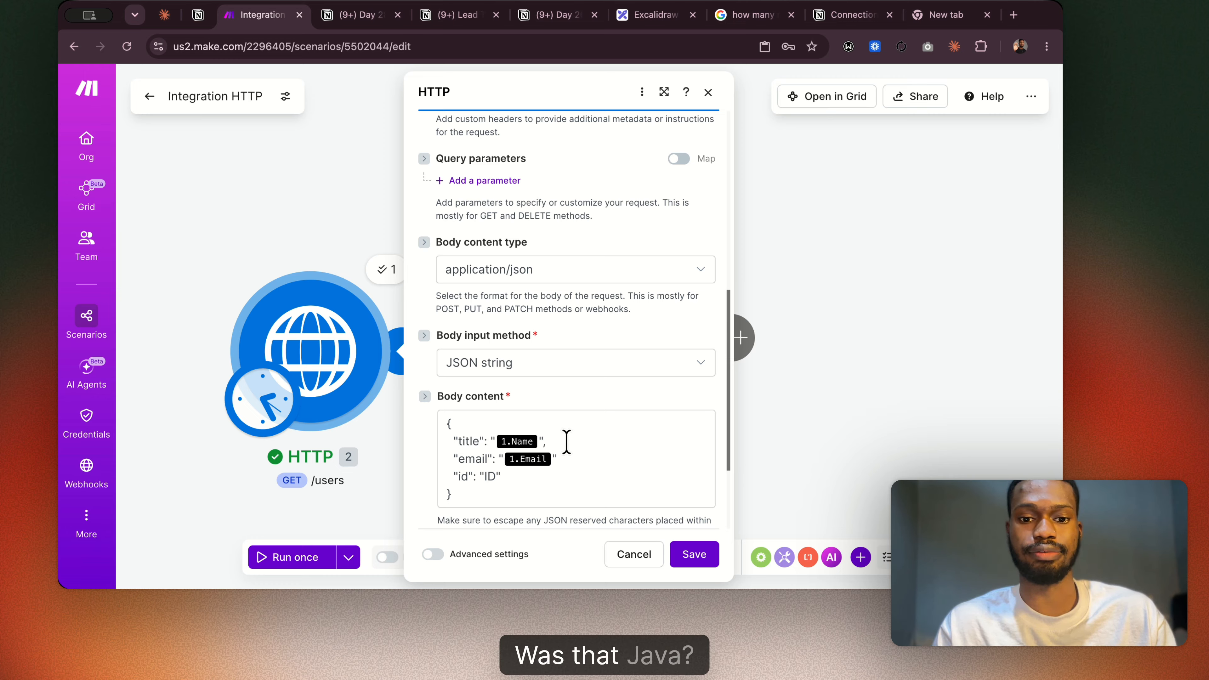
pyautogui.click(476, 459)
pyautogui.hotkey('ctrl', 'a')
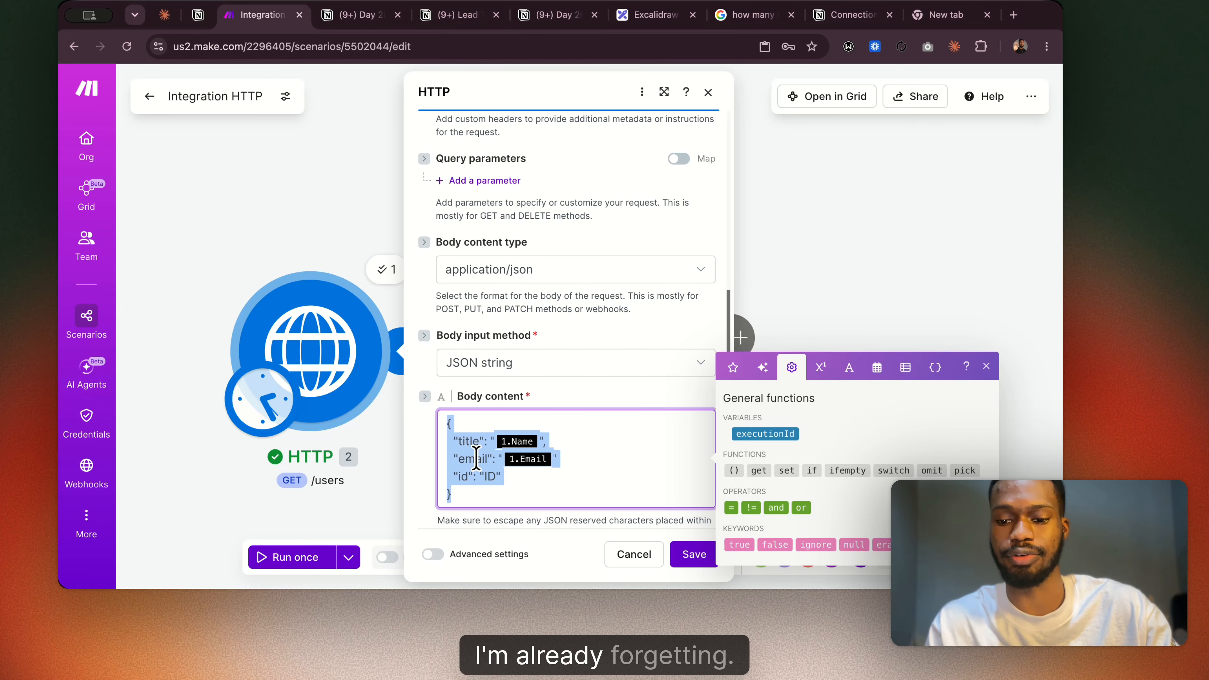
pyautogui.press('BackSpace')
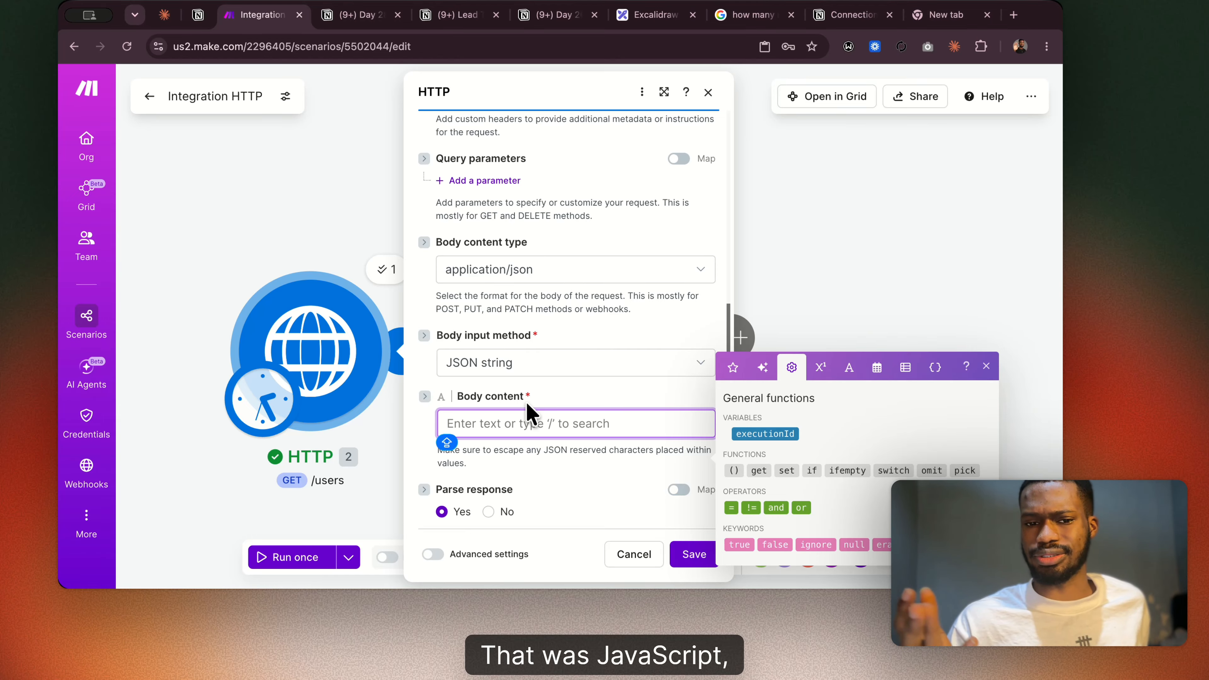
# Check the body input methods and switch the HTTP module's method from JSON string to Data structure.
pyautogui.click(546, 373)
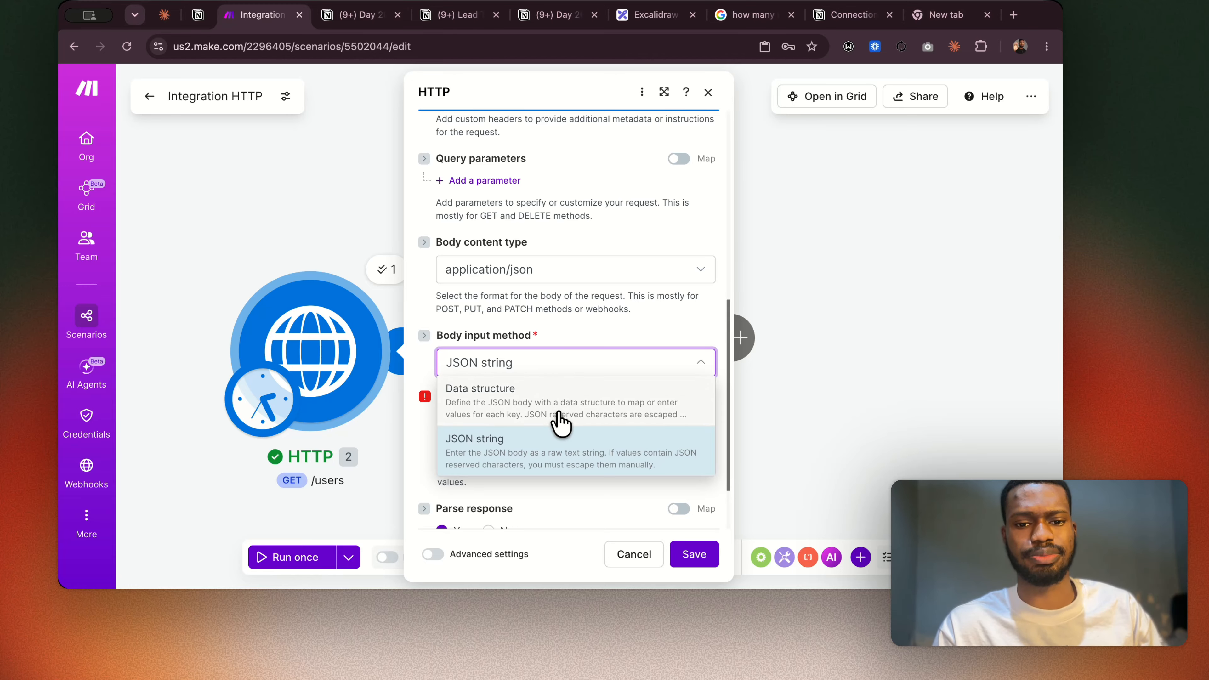
pyautogui.click(552, 329)
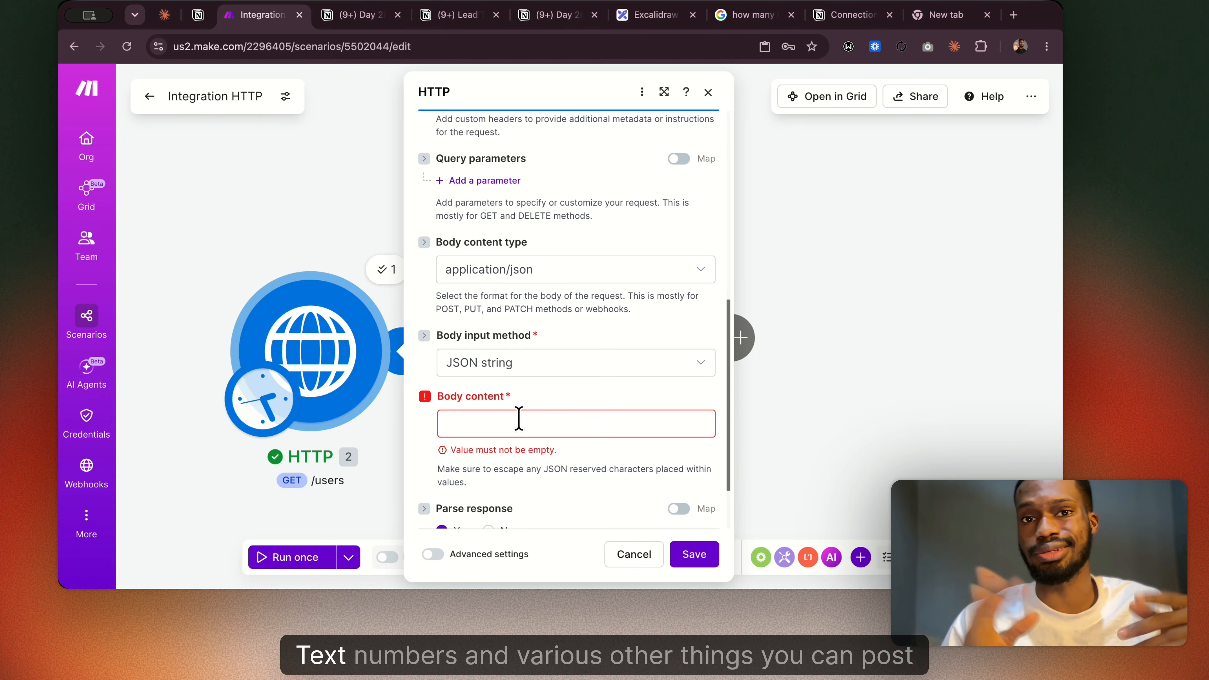
pyautogui.click(528, 421)
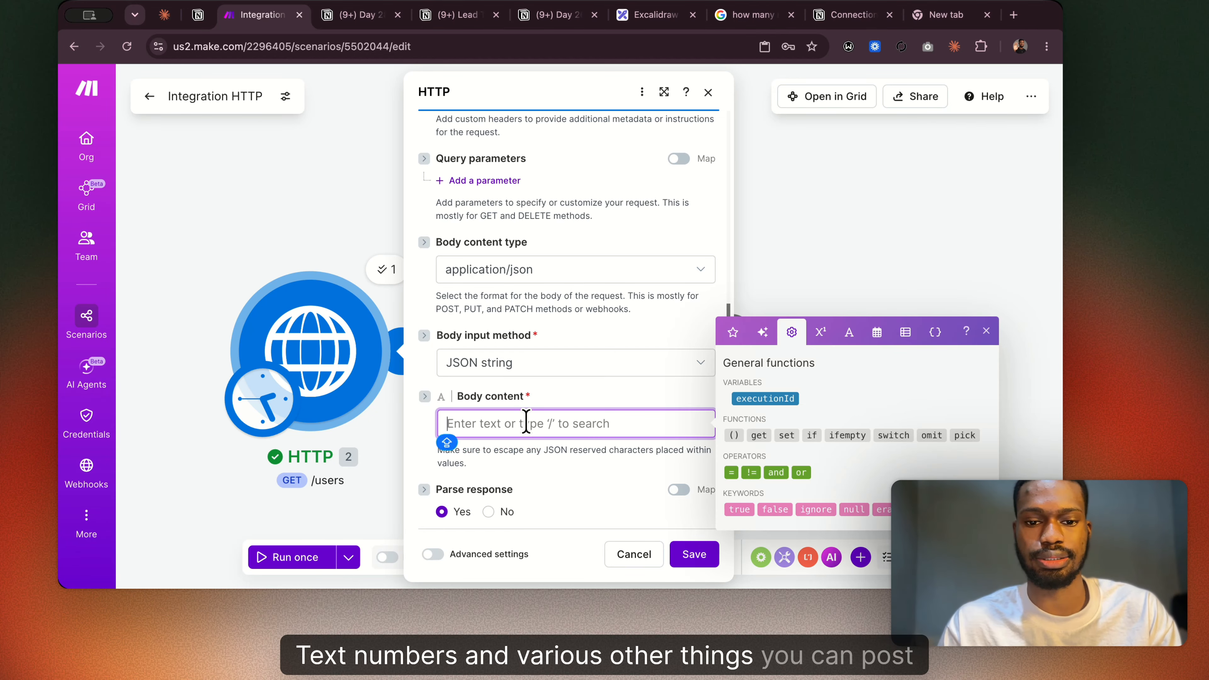
pyautogui.click(542, 374)
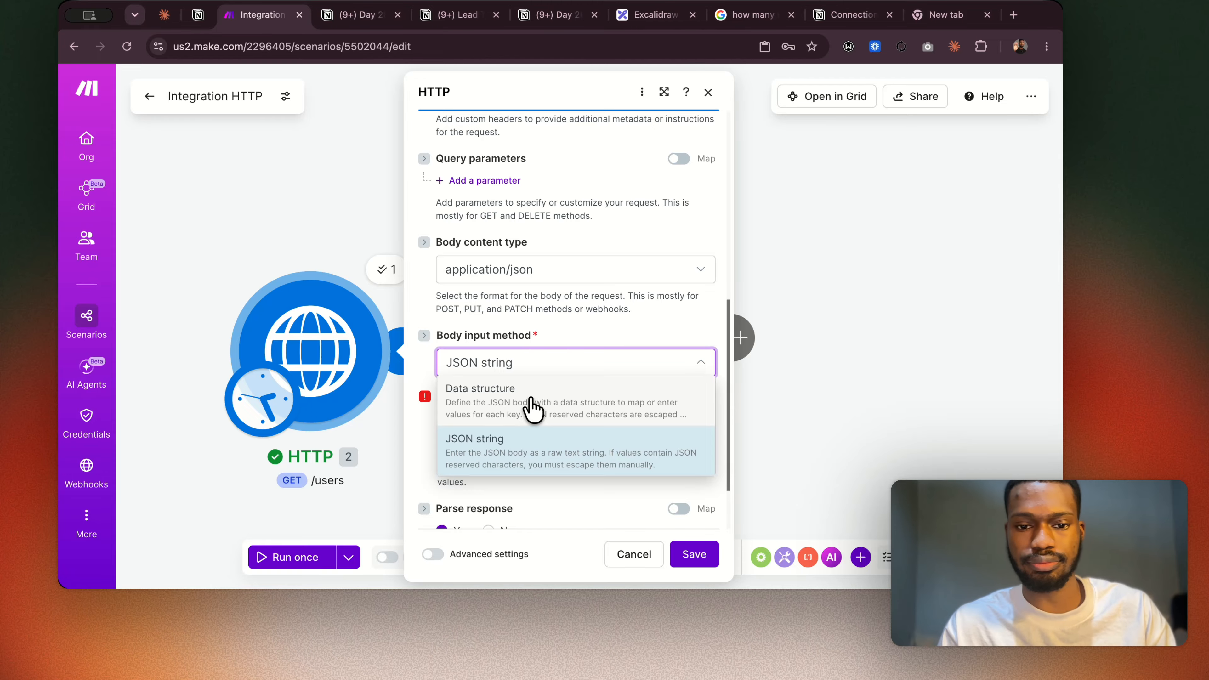
pyautogui.click(532, 408)
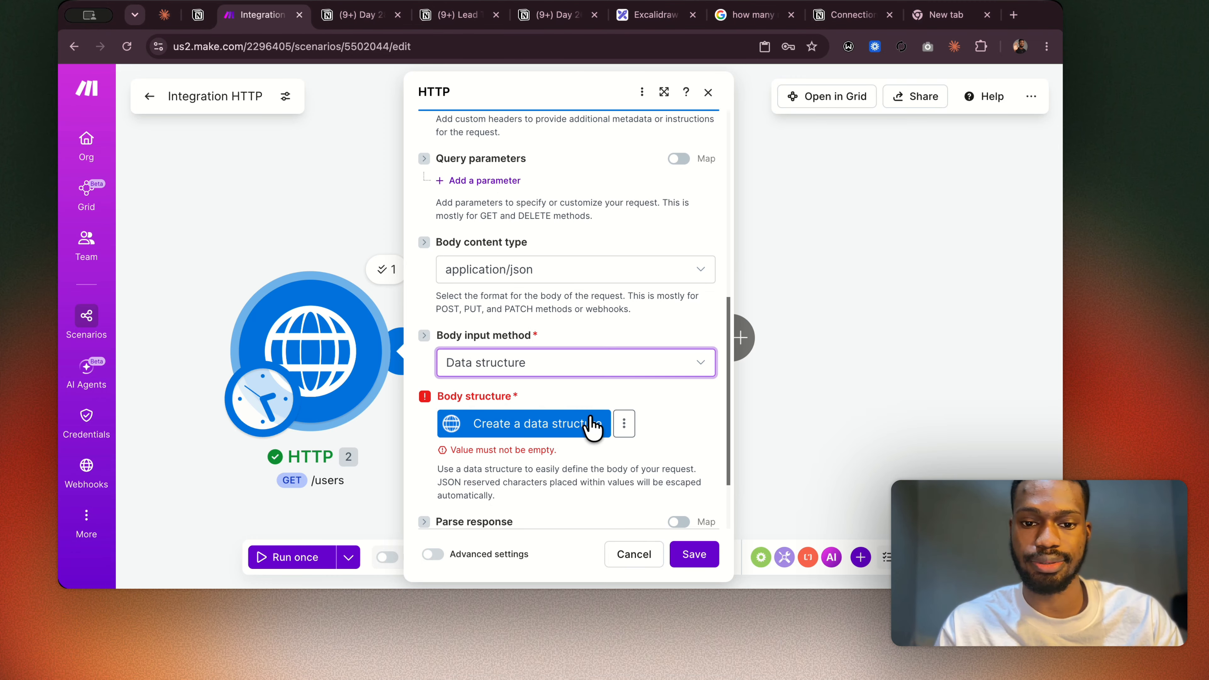
# Start a new data structure for the request body and add a first specification item of type Array.
pyautogui.click(589, 425)
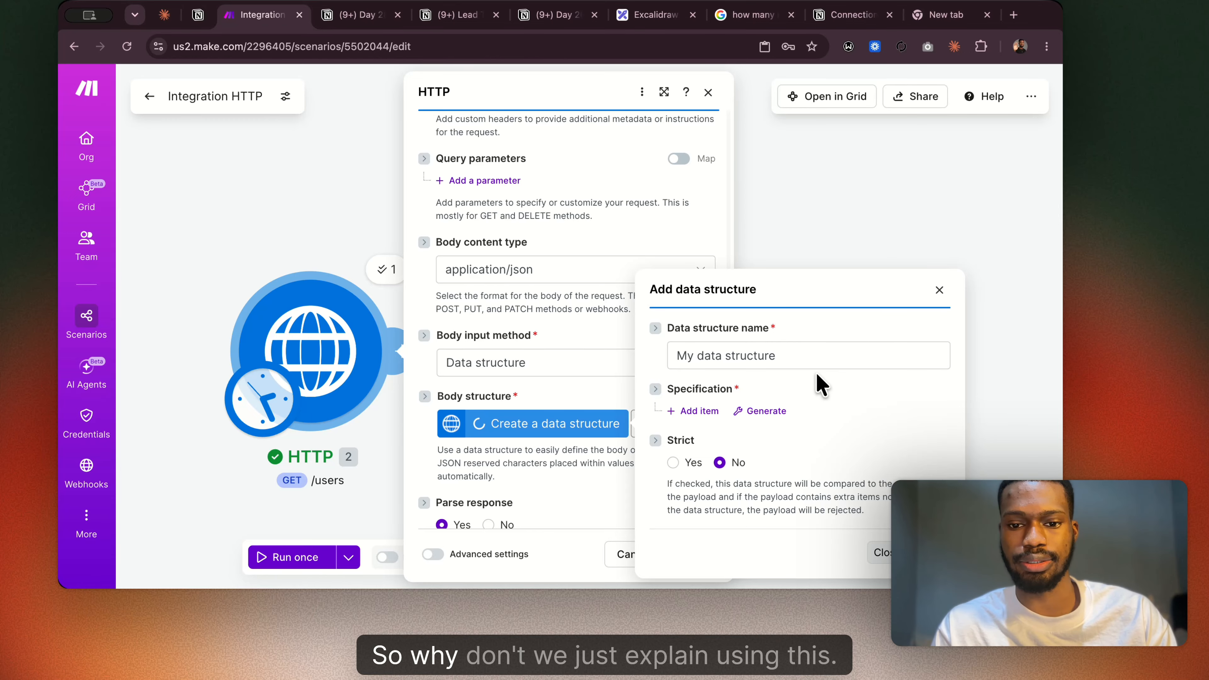
pyautogui.click(692, 409)
pyautogui.scroll(-2, 785, 426)
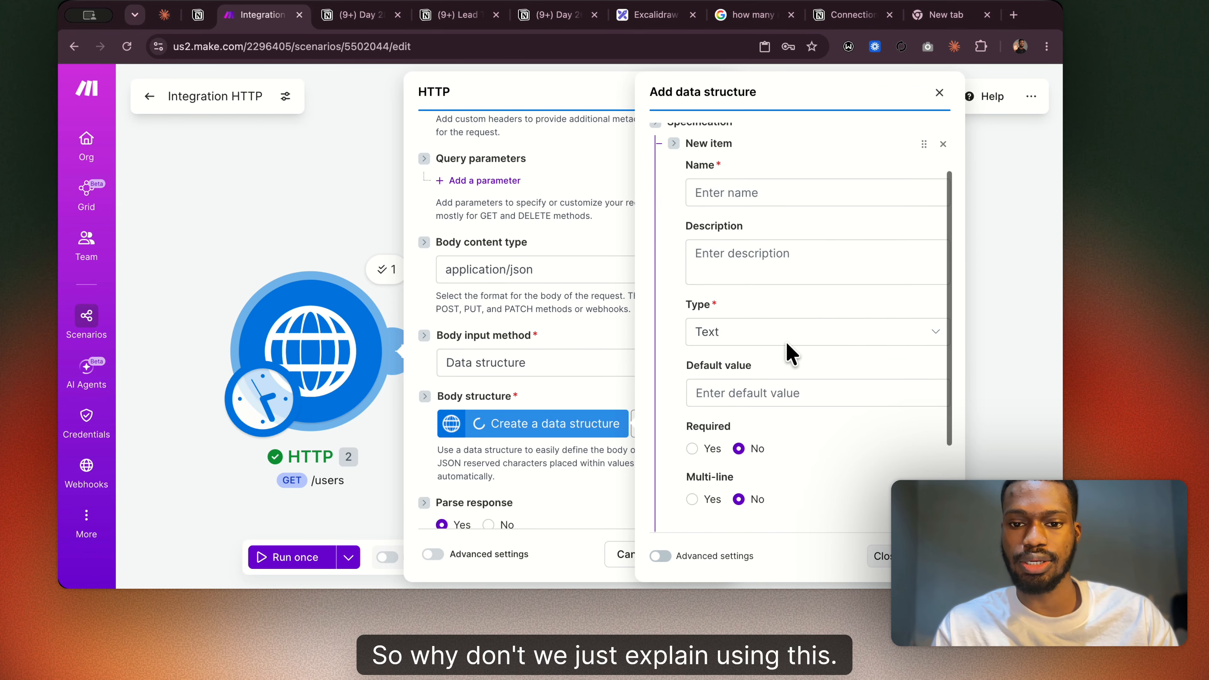
pyautogui.click(733, 346)
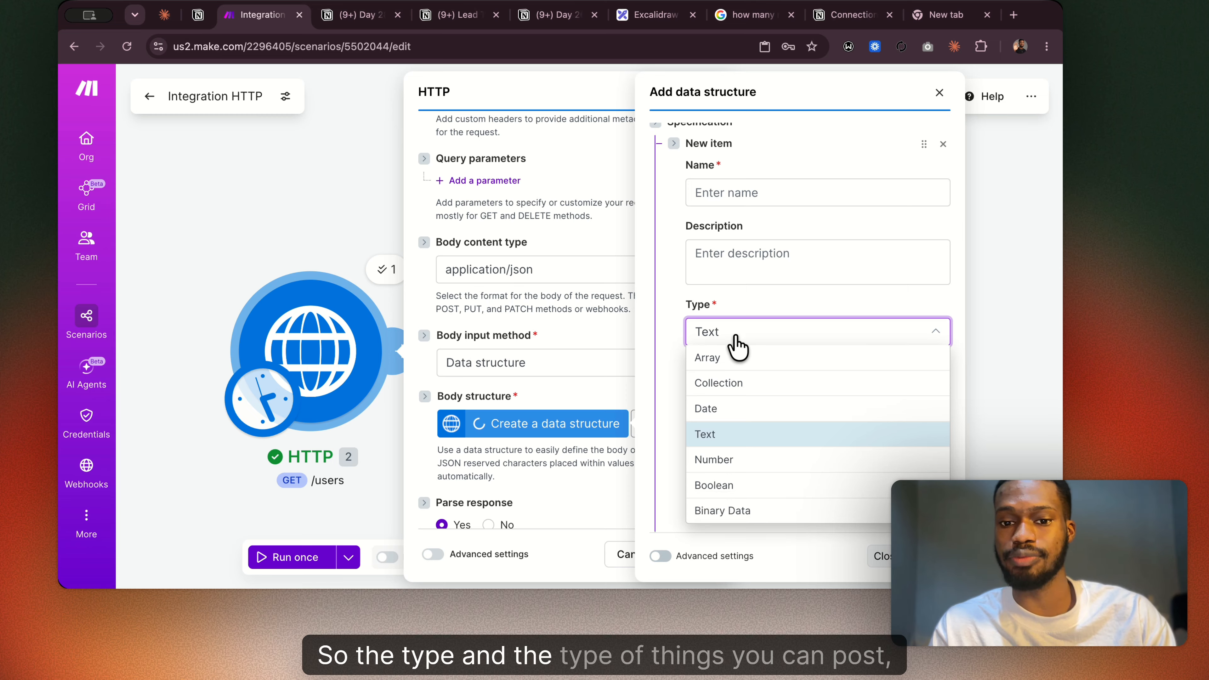
pyautogui.click(728, 362)
pyautogui.scroll(-3, 735, 371)
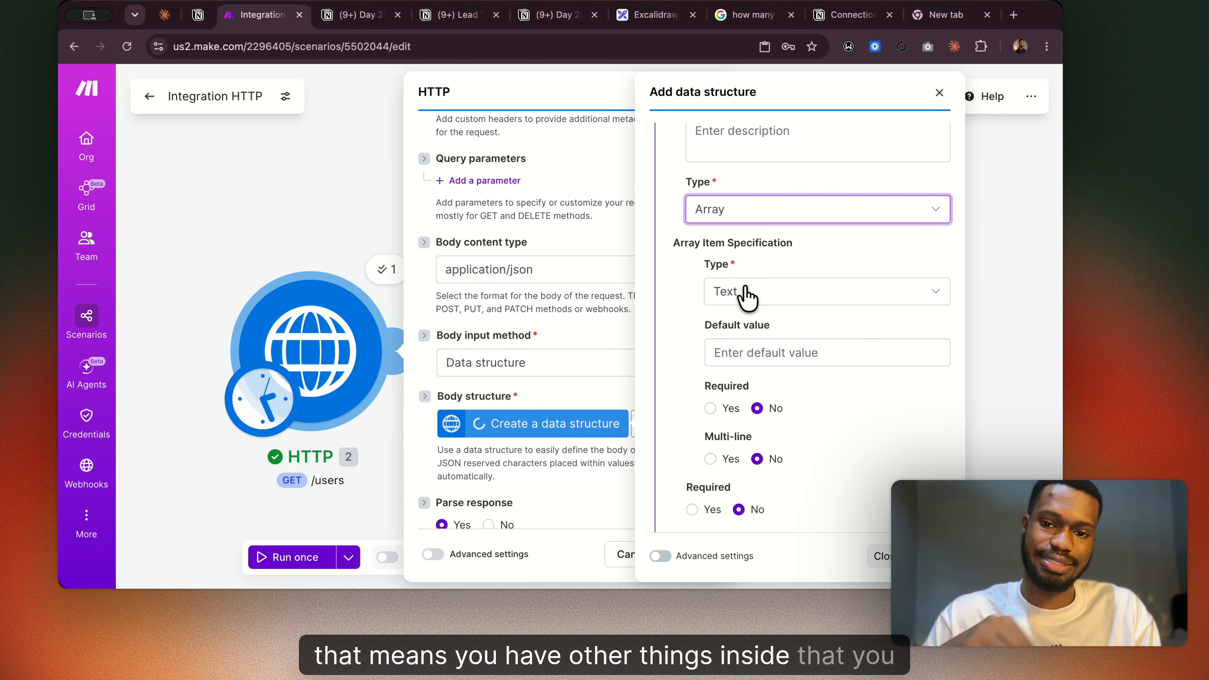
# Change the first specification item's type to Text, add a second item, and review both items' fields.
pyautogui.click(728, 210)
pyautogui.click(729, 311)
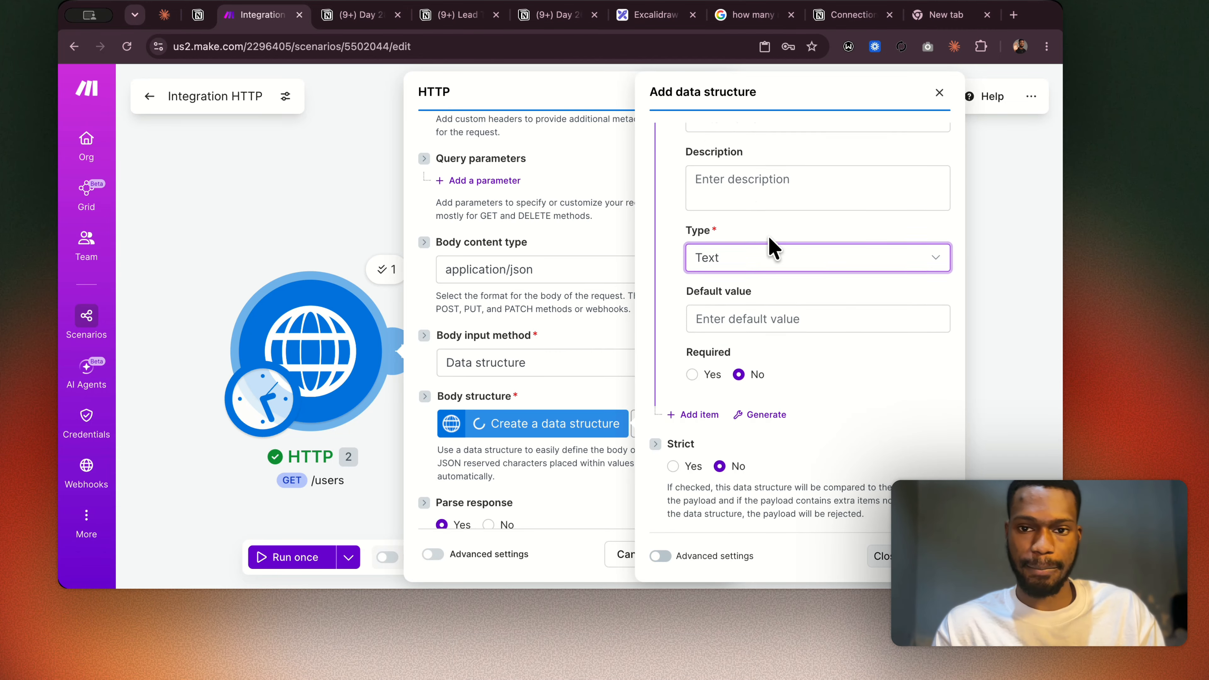
pyautogui.scroll(2, 771, 245)
pyautogui.scroll(-2, 761, 286)
pyautogui.click(688, 478)
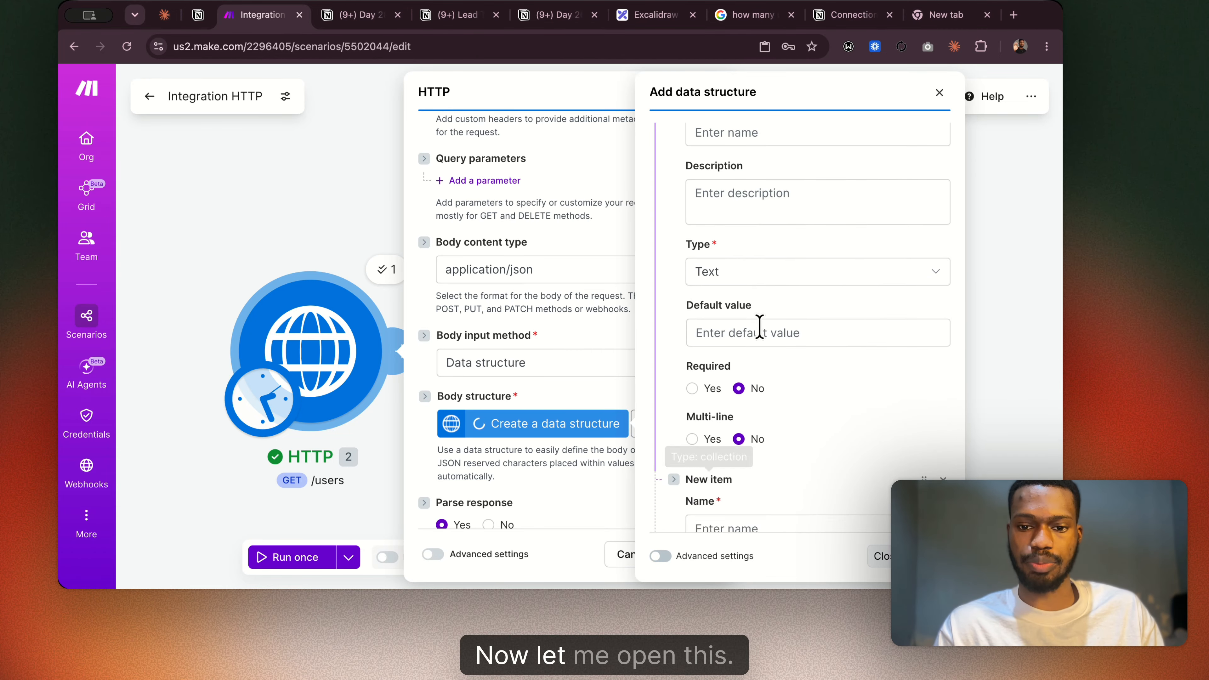
pyautogui.scroll(3, 759, 329)
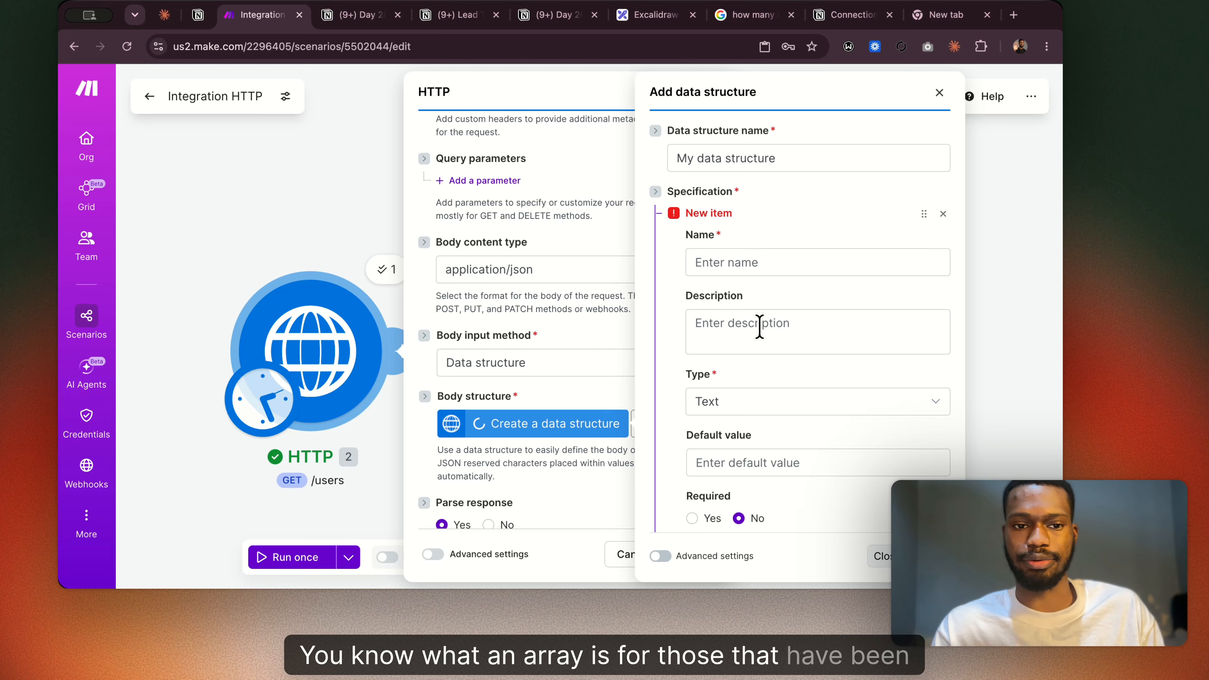
pyautogui.scroll(-2, 710, 343)
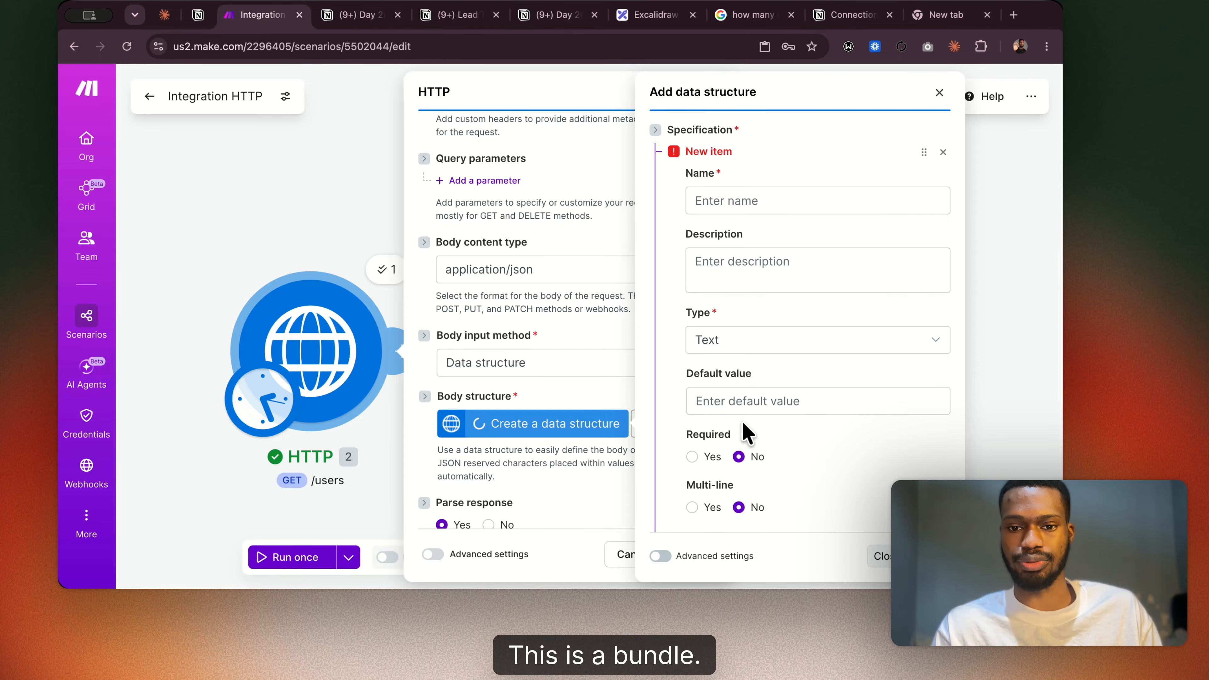
pyautogui.scroll(-6, 747, 431)
pyautogui.scroll(-2, 710, 211)
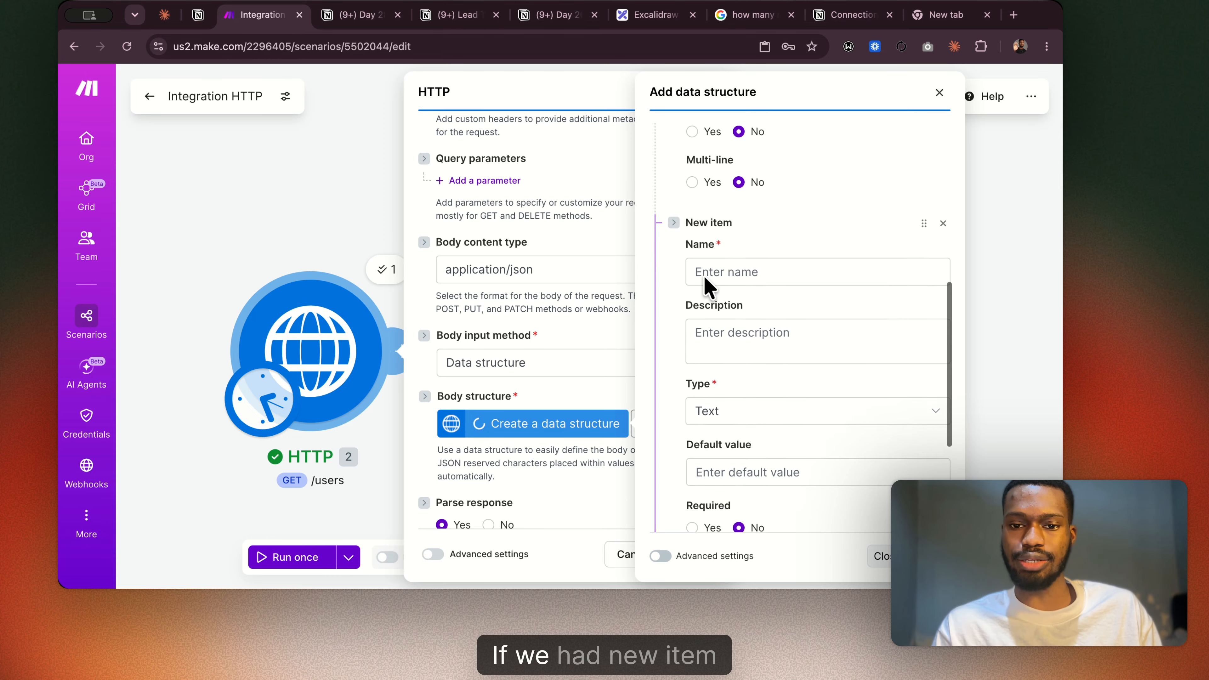
pyautogui.scroll(-4, 718, 286)
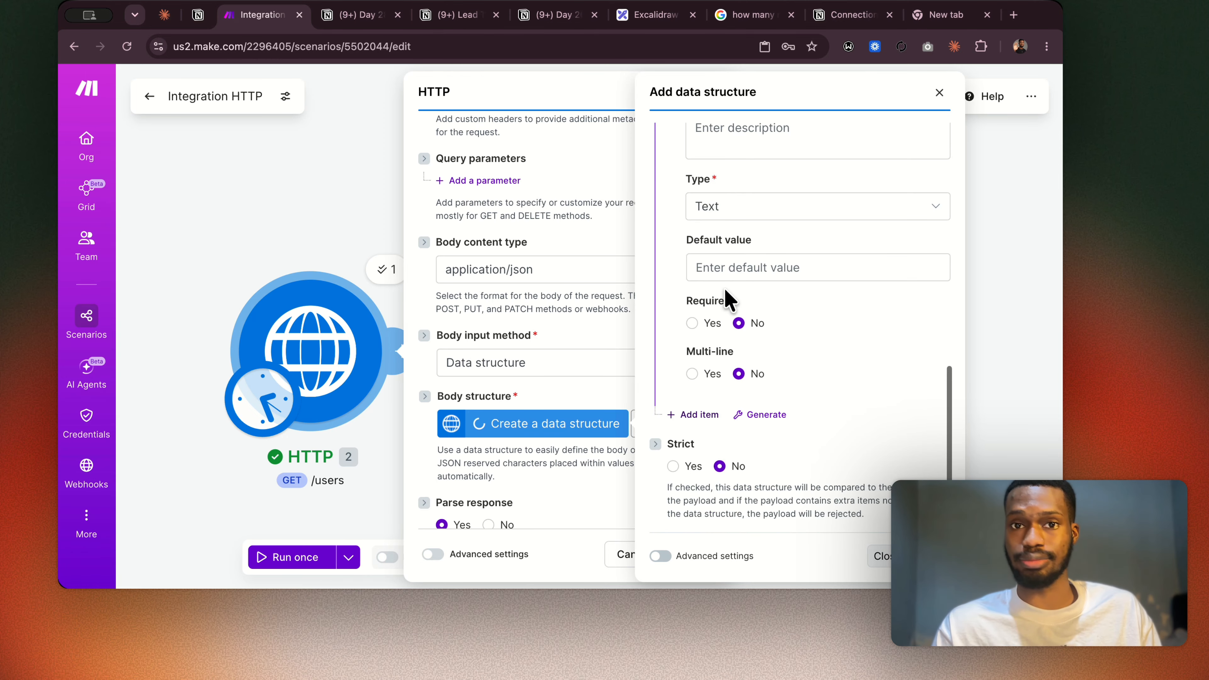
# Add a third item to the data structure's specification and look back over the items.
pyautogui.click(701, 418)
pyautogui.scroll(-8, 742, 448)
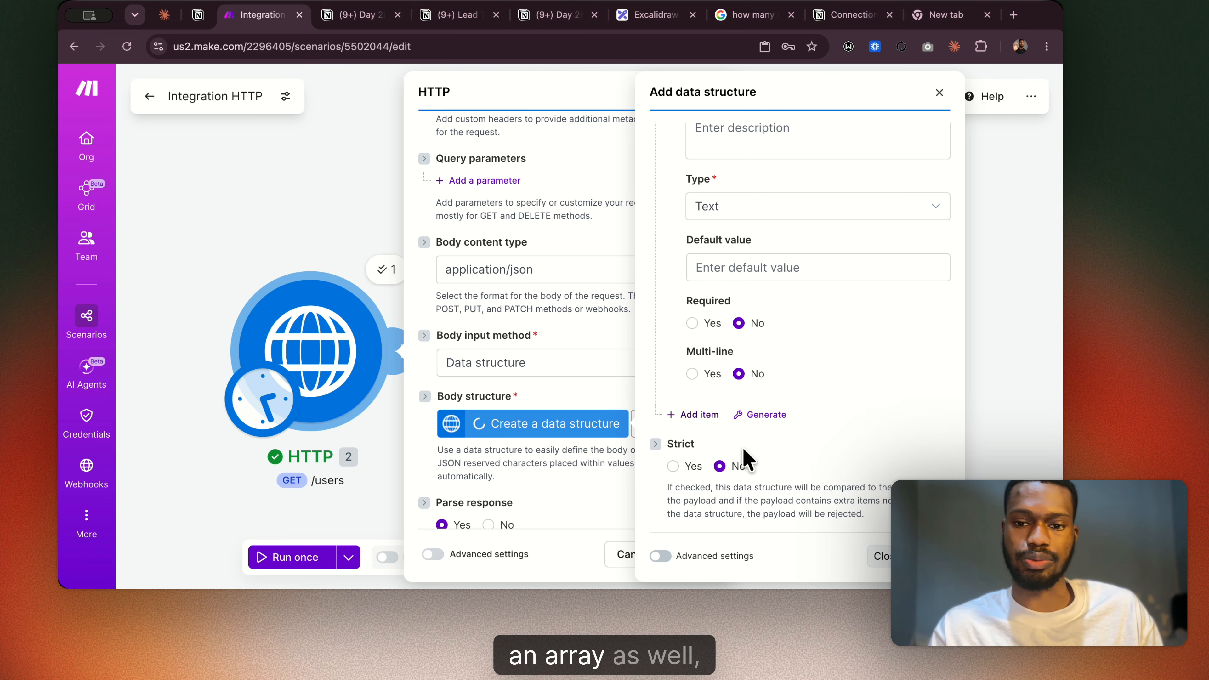
pyautogui.scroll(2, 743, 449)
pyautogui.scroll(15, 743, 449)
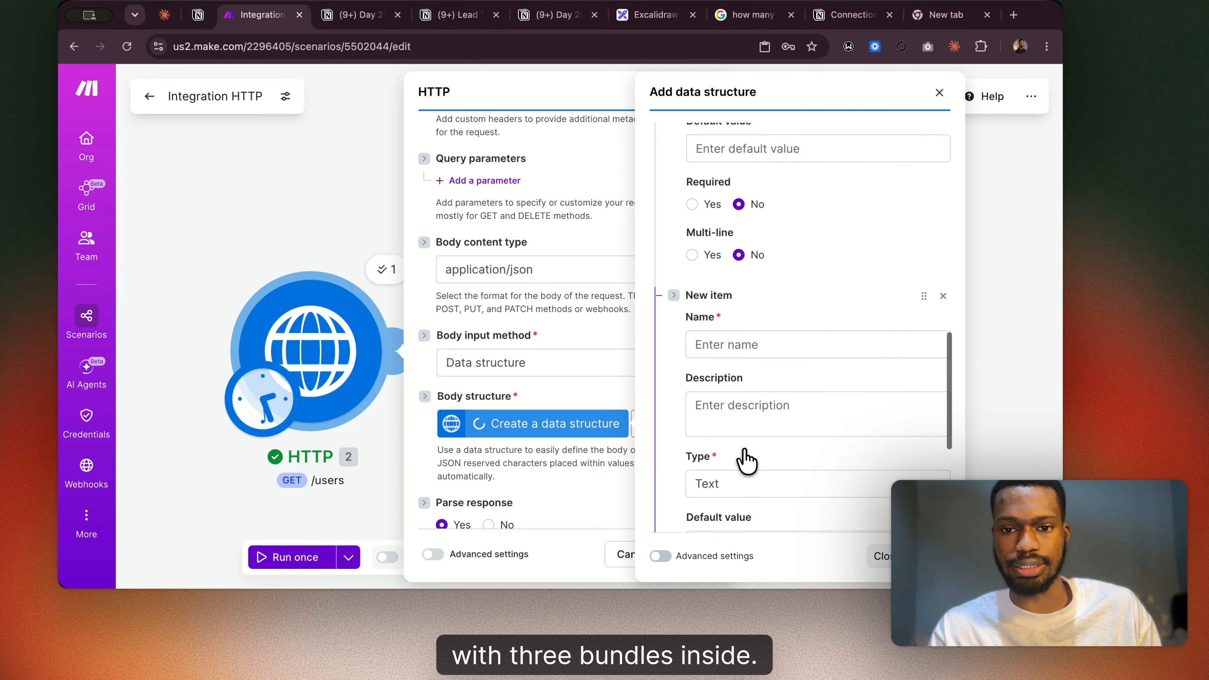
pyautogui.scroll(3, 743, 450)
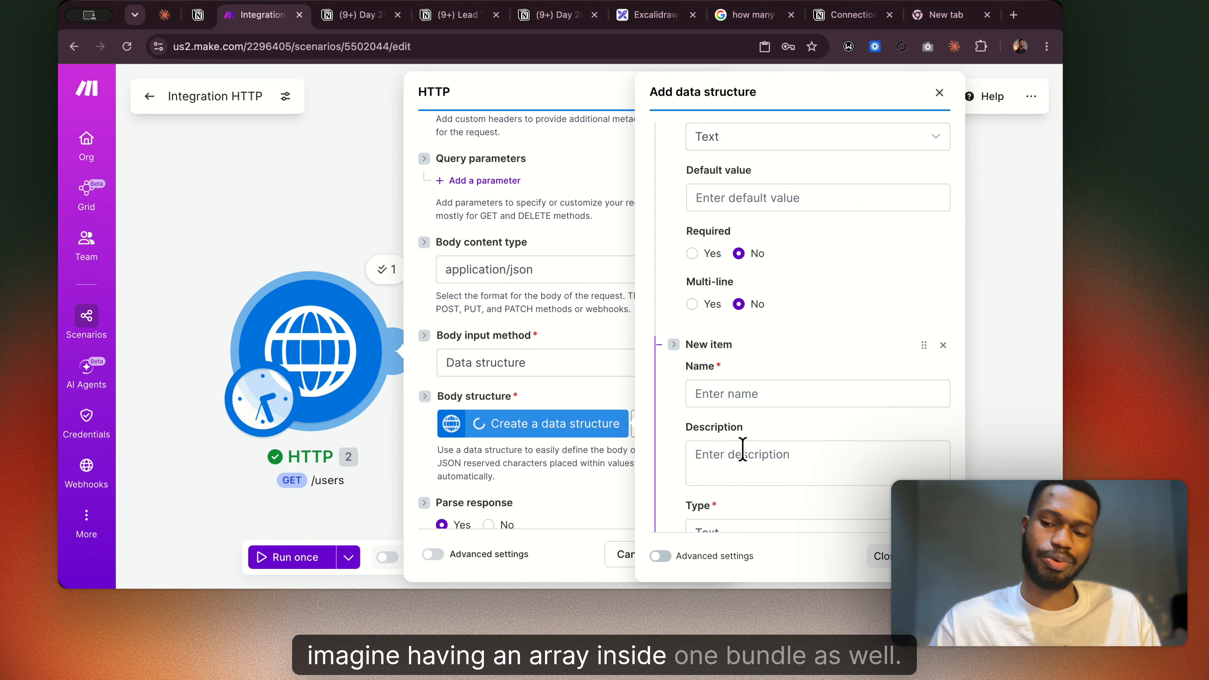
# Remove an added specification item, and close the data structure and the HTTP module's settings without saving.
pyautogui.click(941, 346)
pyautogui.scroll(3, 826, 329)
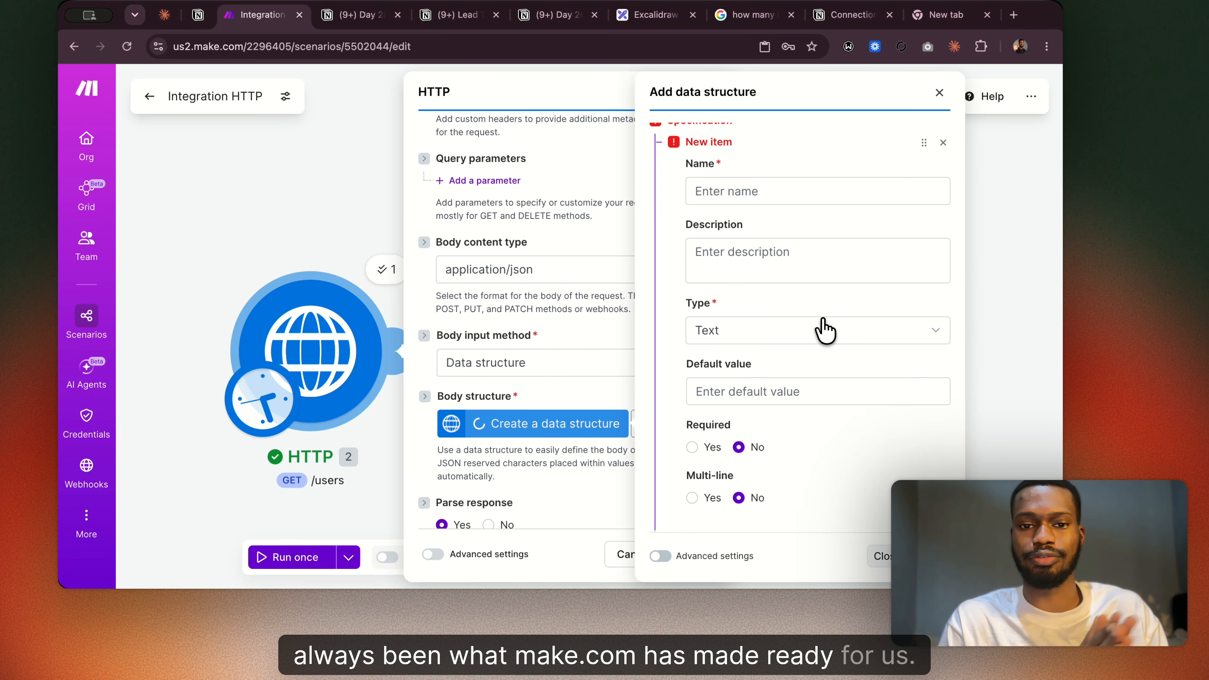
pyautogui.click(939, 93)
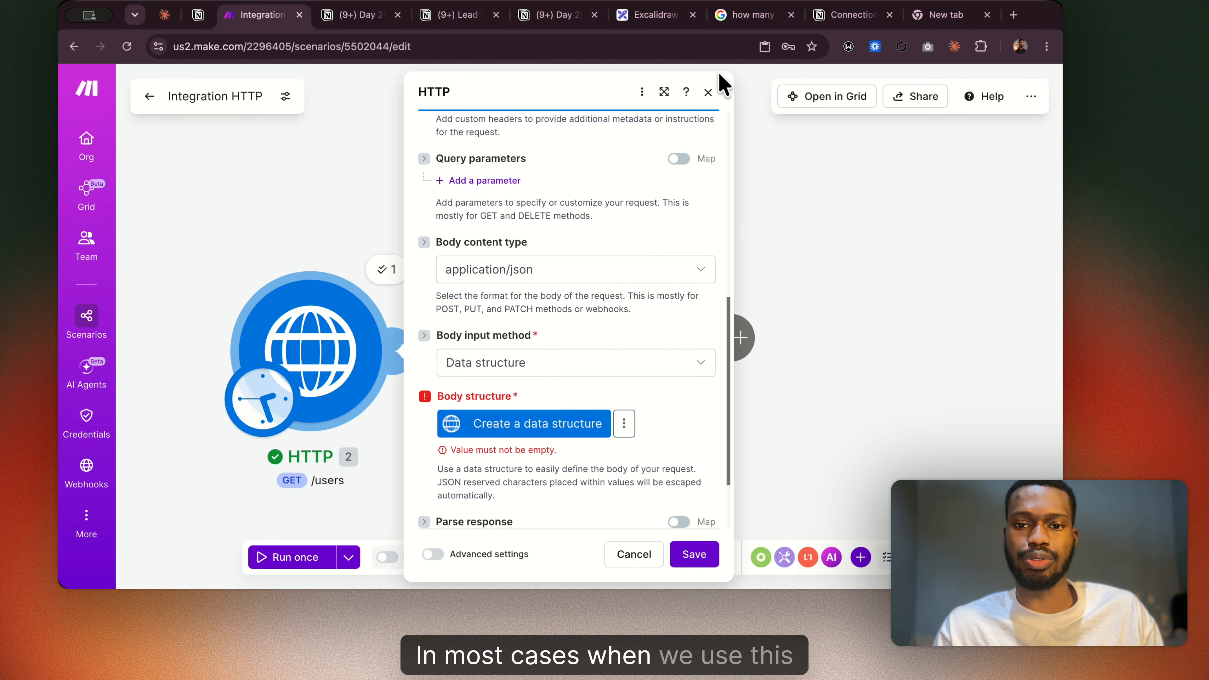
pyautogui.click(705, 98)
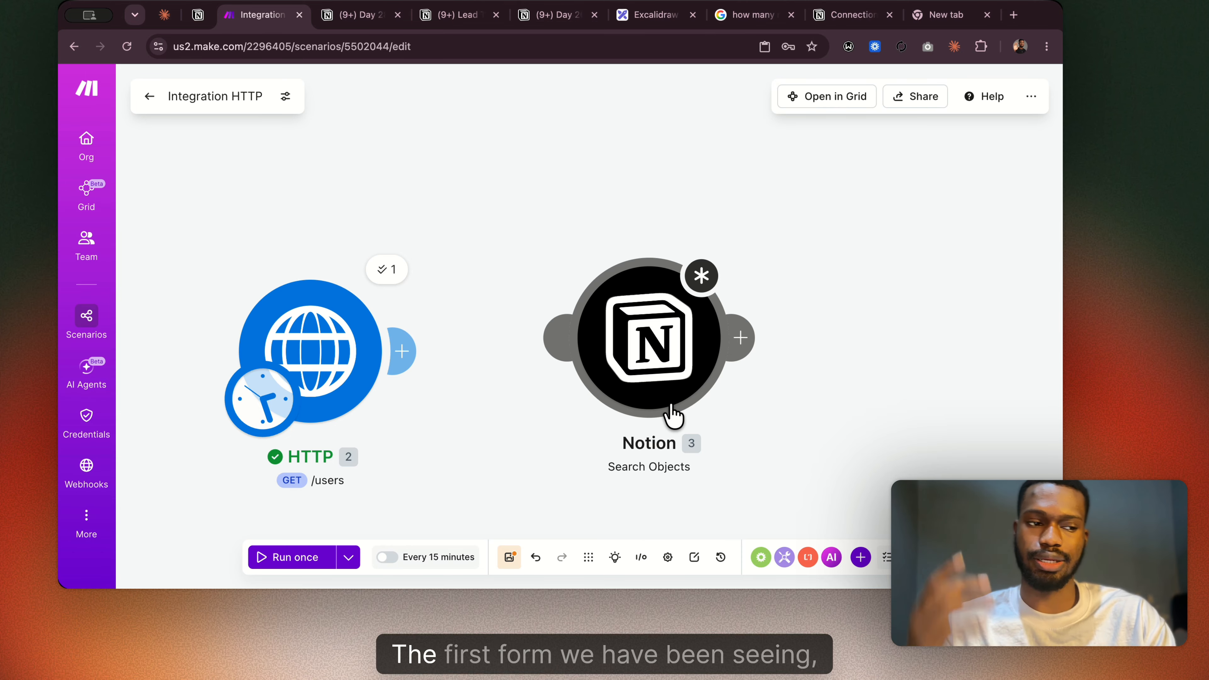
# Reopen the HTTP module's settings, set the request method to POST and the body content type to application/json.
pyautogui.click(311, 351)
pyautogui.scroll(-3, 589, 400)
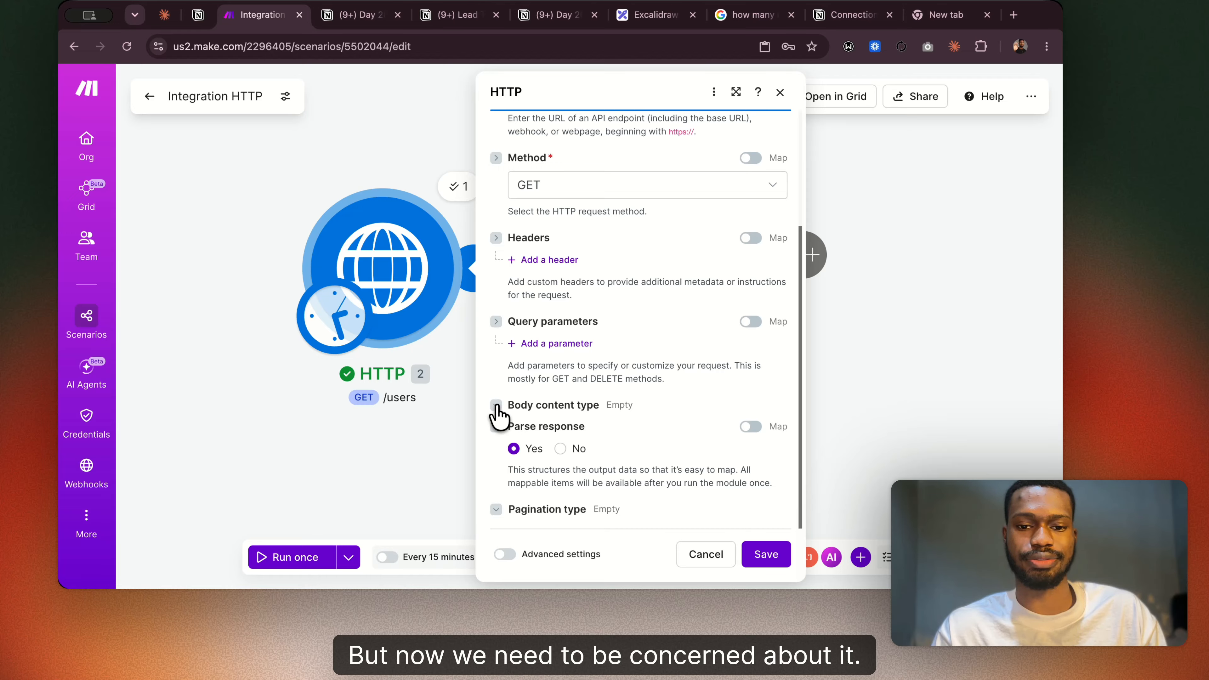
pyautogui.click(565, 195)
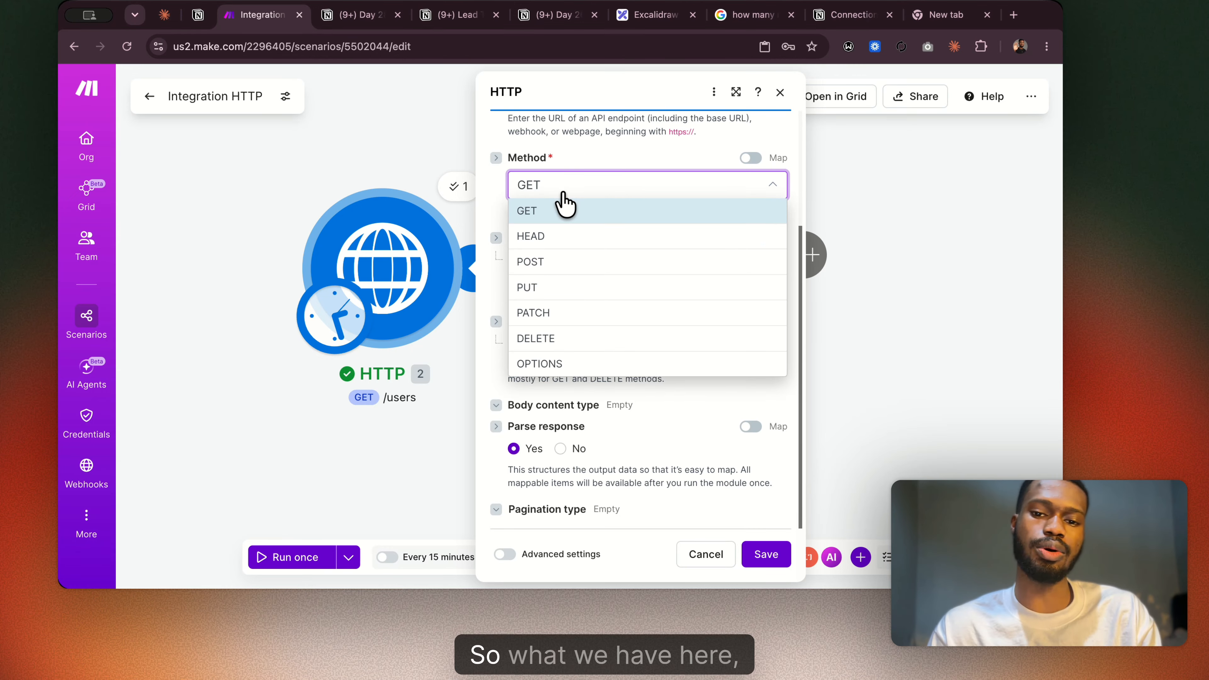
pyautogui.click(562, 265)
pyautogui.click(496, 406)
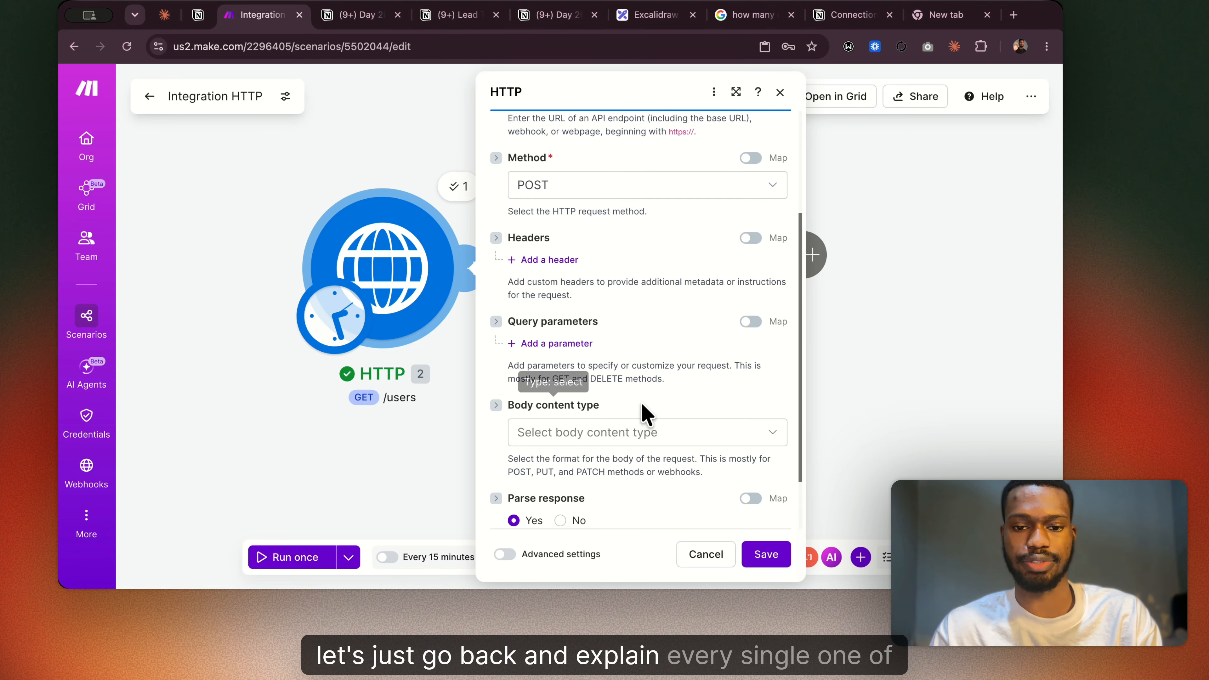
pyautogui.click(624, 431)
pyautogui.click(613, 318)
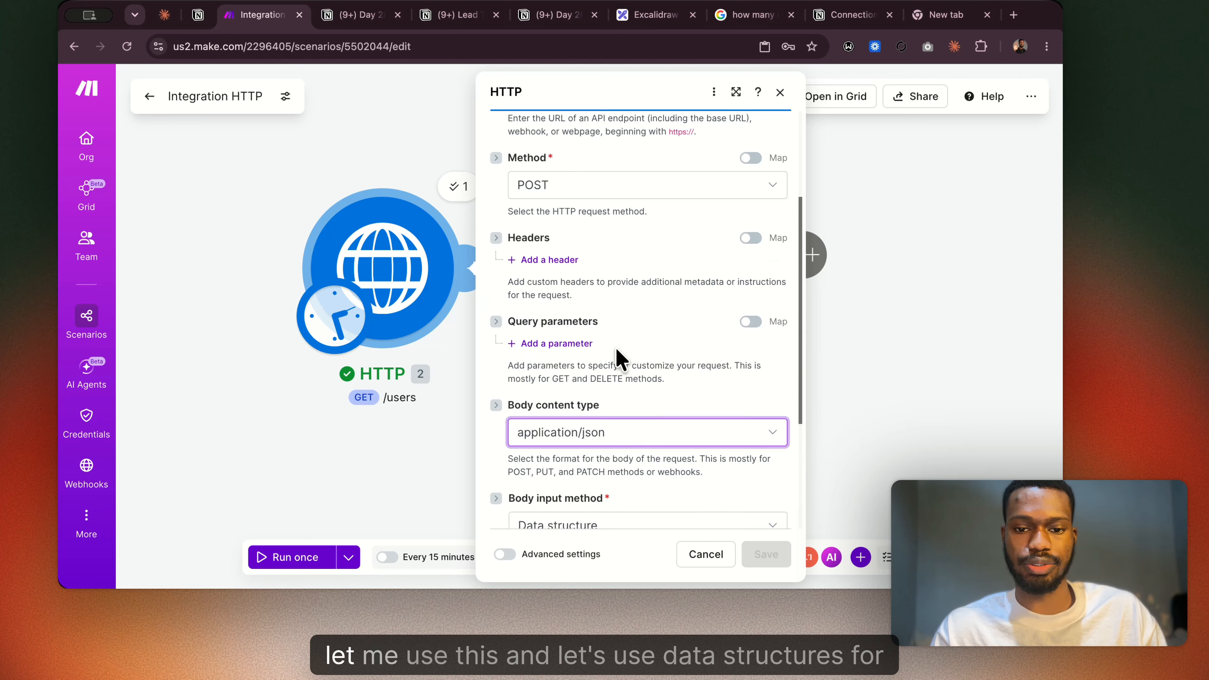
pyautogui.scroll(-3, 614, 352)
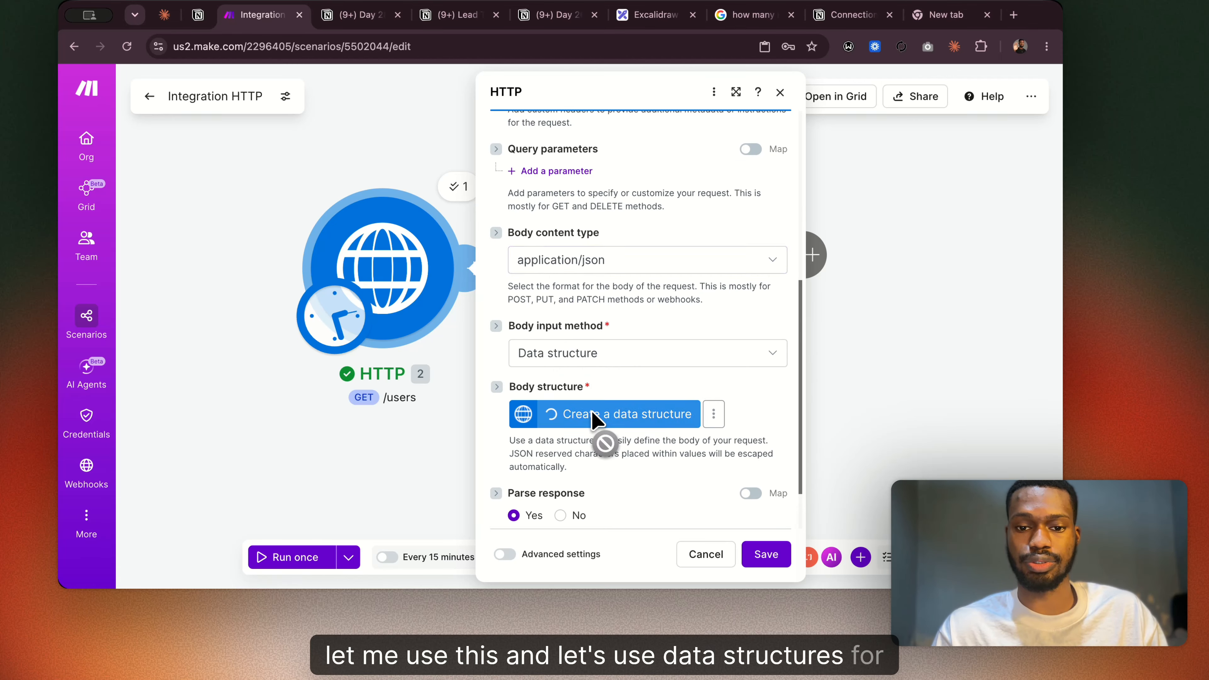
# Create a data structure for the body, add an item of type Array, and go to its array item specification.
pyautogui.click(614, 424)
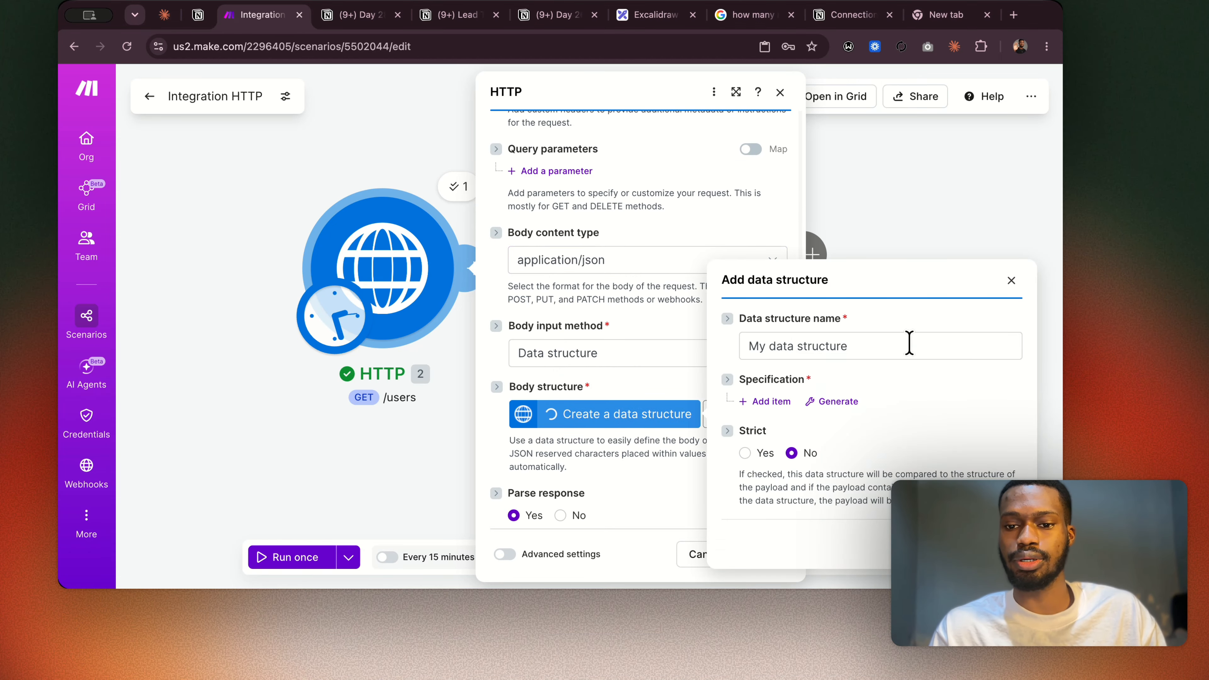
pyautogui.click(756, 402)
pyautogui.scroll(-3, 848, 402)
pyautogui.scroll(3, 847, 403)
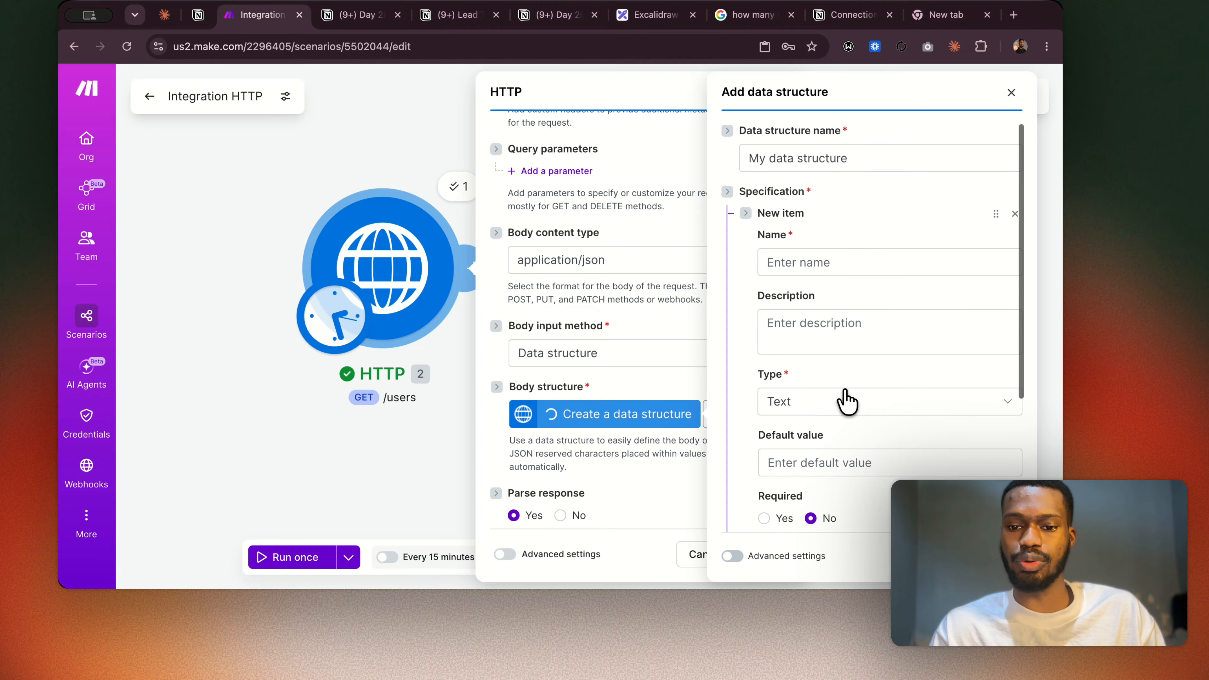
pyautogui.click(838, 402)
pyautogui.click(799, 255)
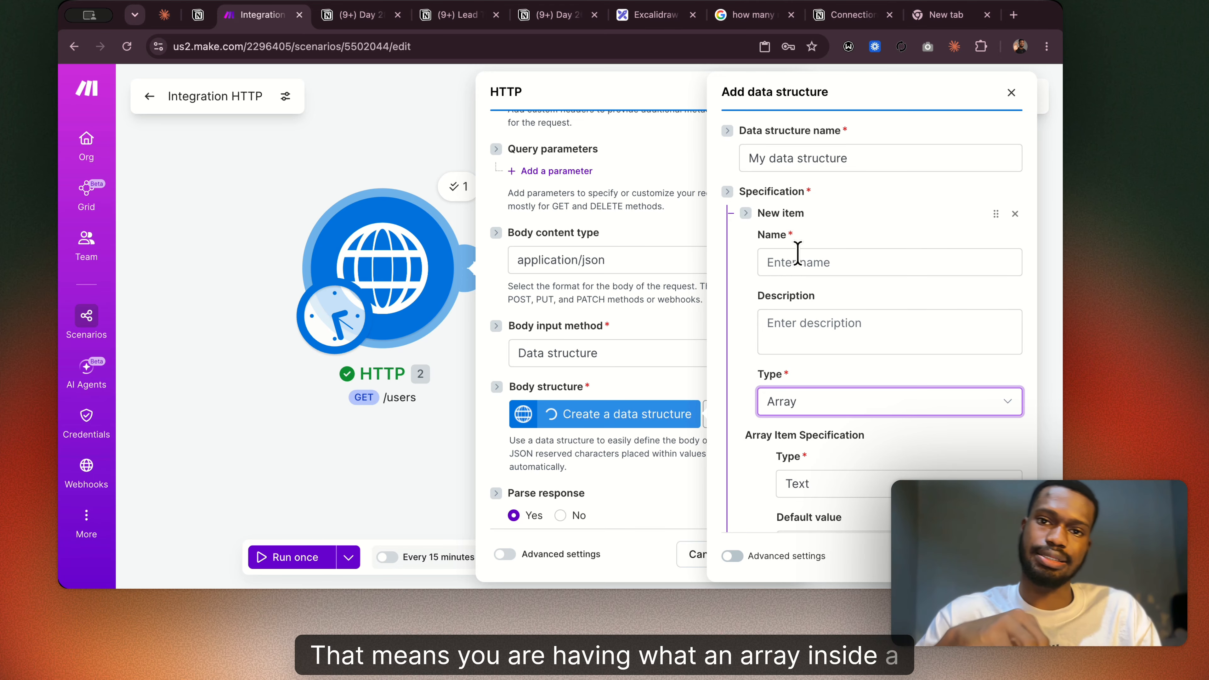
pyautogui.scroll(-4, 796, 252)
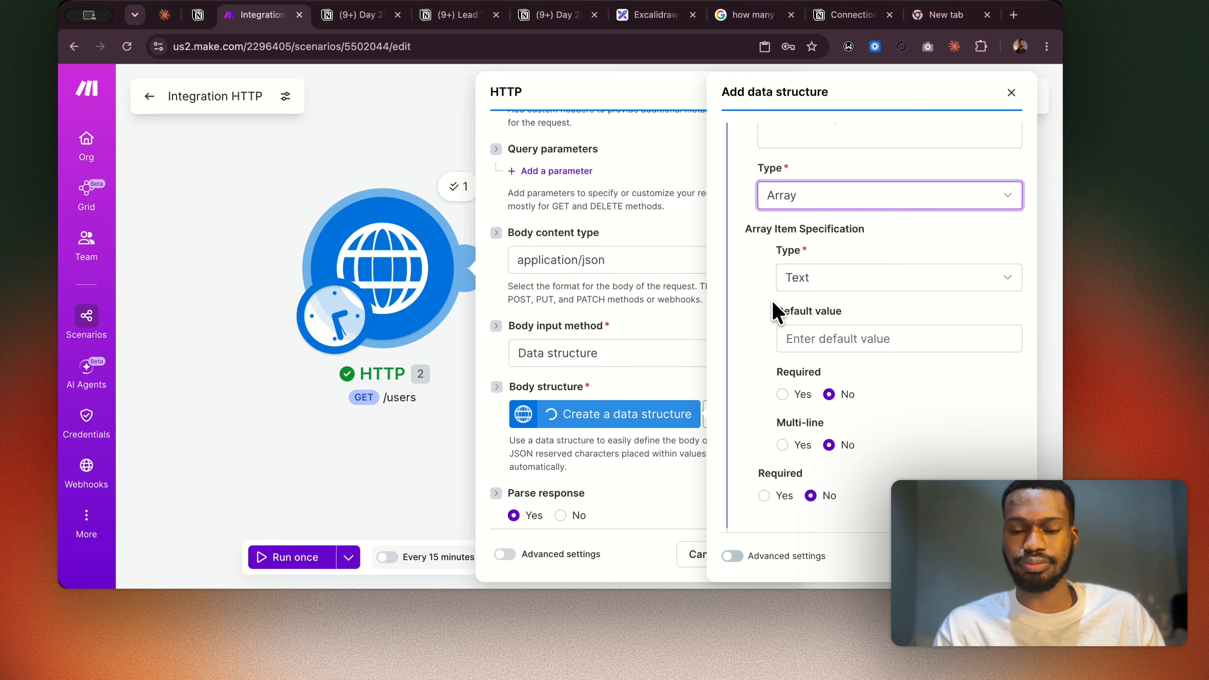
pyautogui.scroll(-2, 843, 242)
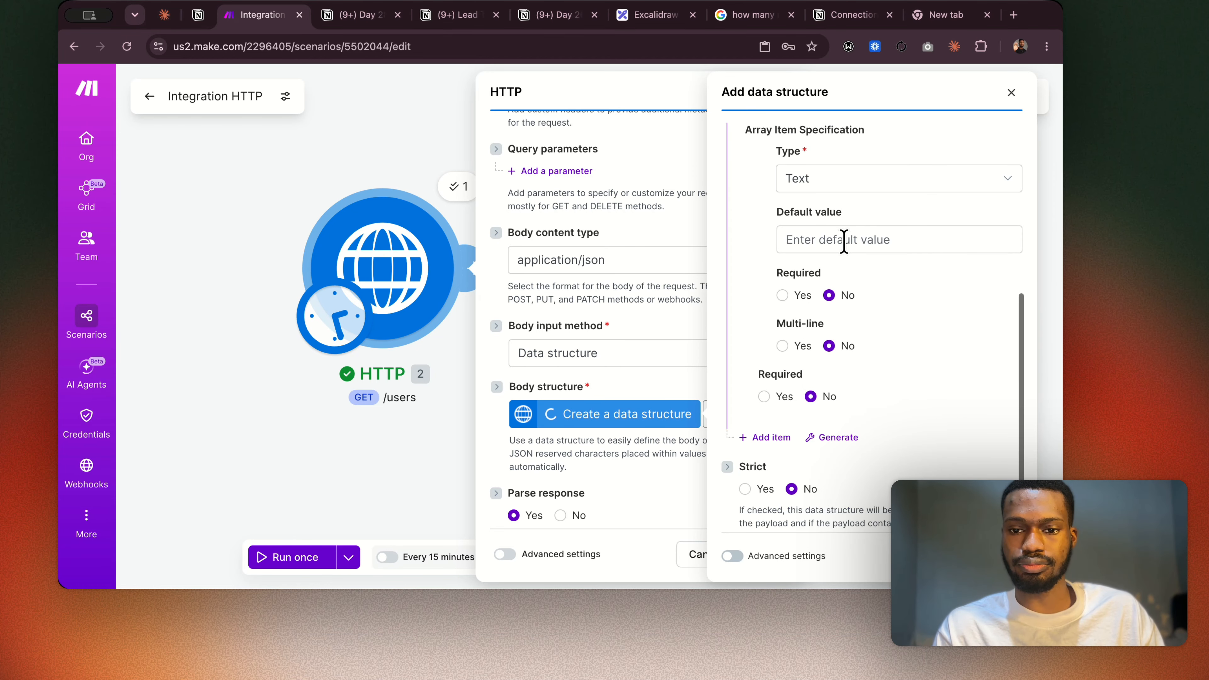
# Set the array item specification's type to Array and look over the nested array item fields.
pyautogui.click(823, 185)
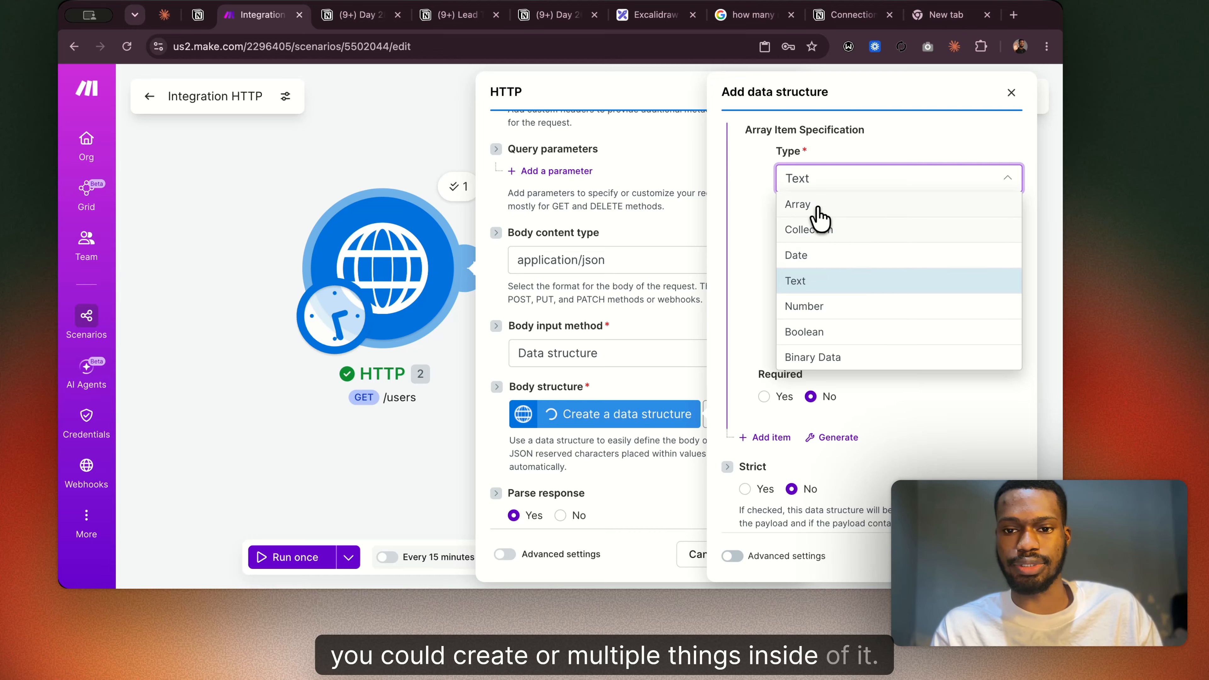
pyautogui.click(818, 208)
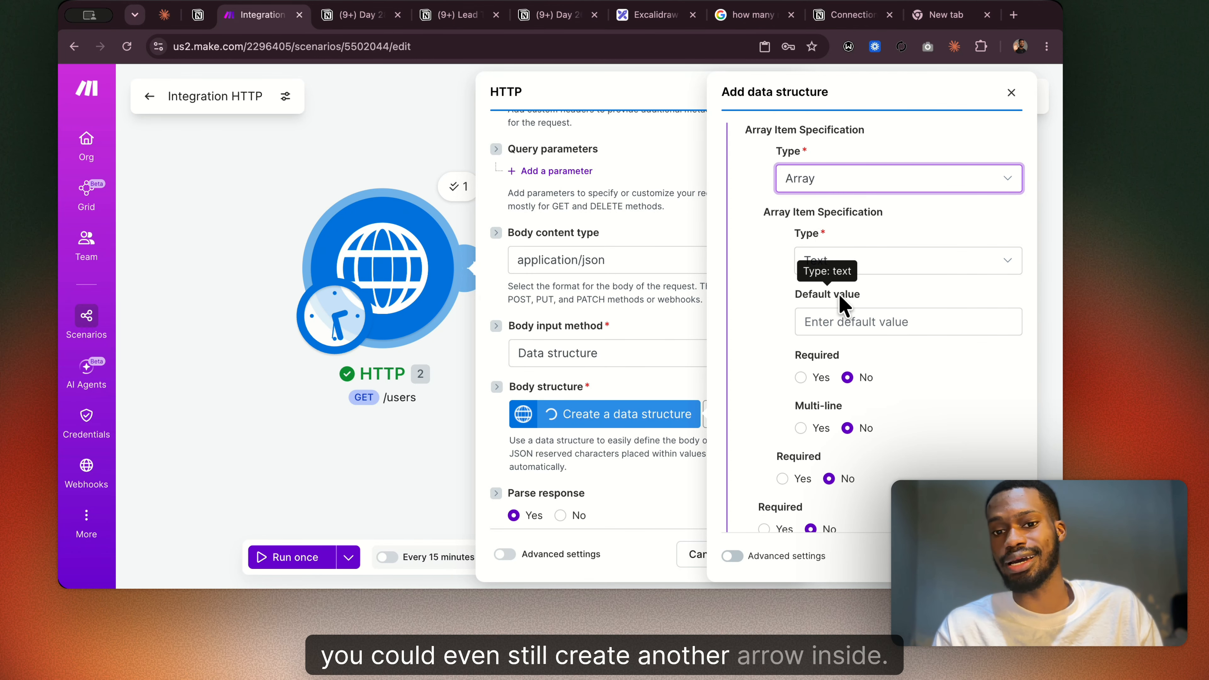
pyautogui.scroll(-3, 838, 293)
pyautogui.scroll(-2, 839, 294)
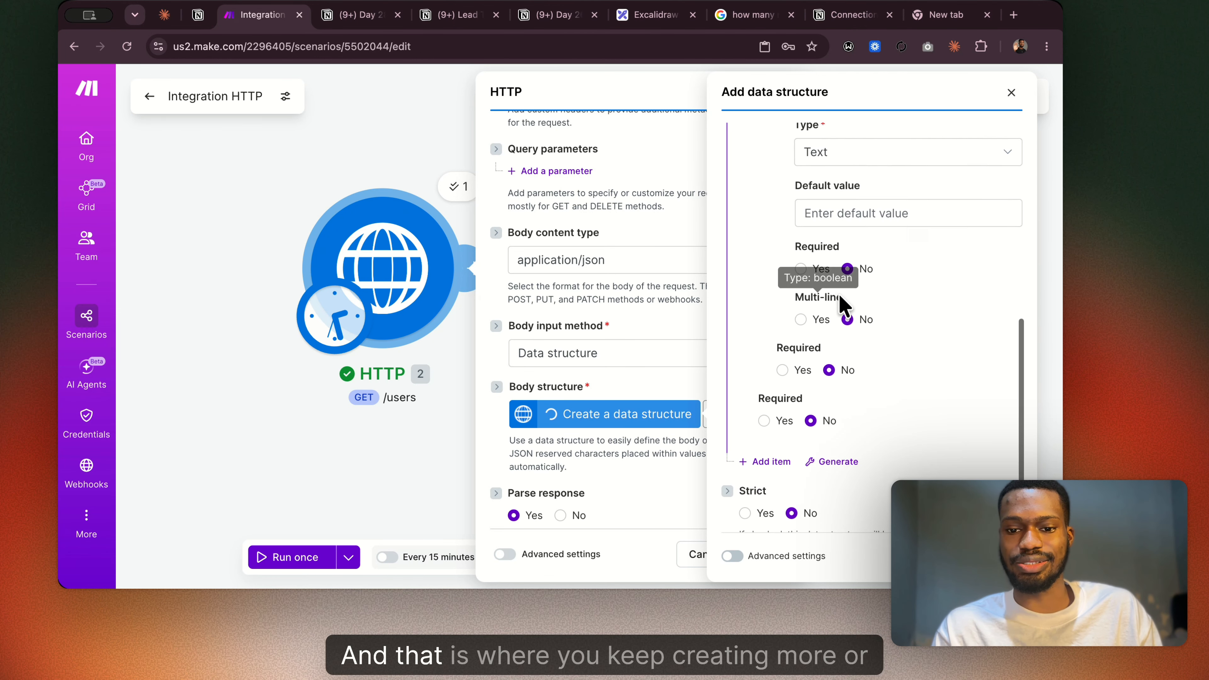
pyautogui.scroll(5, 838, 294)
pyautogui.scroll(1, 838, 294)
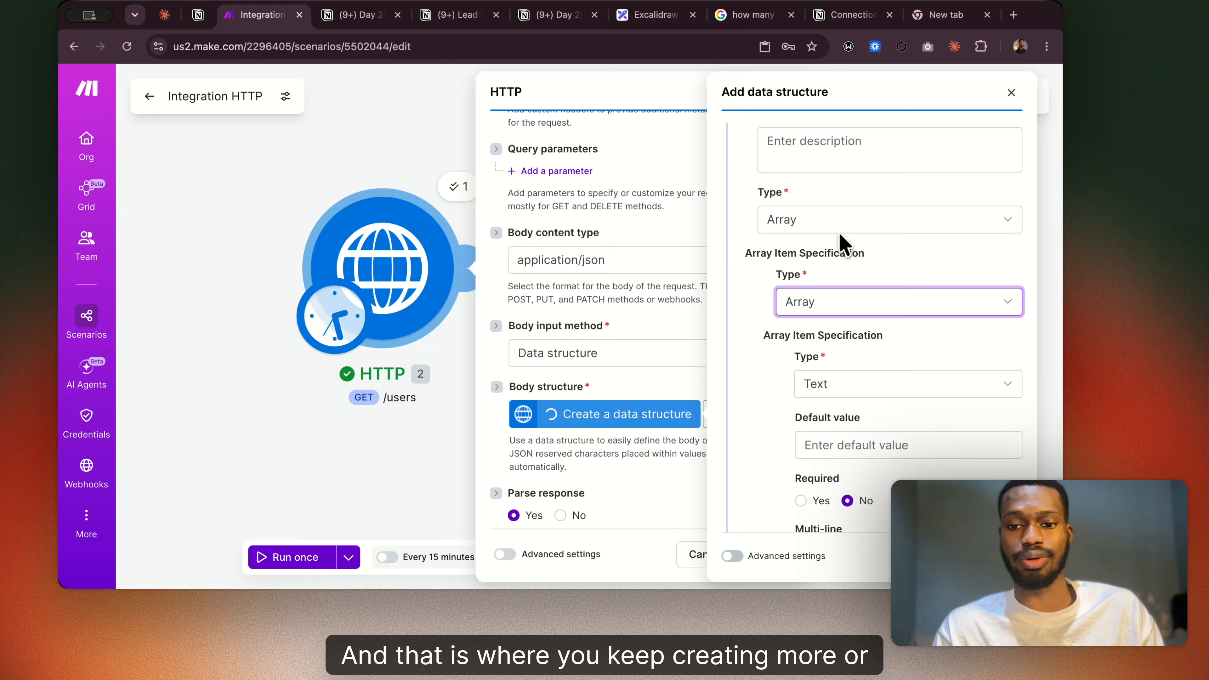
pyautogui.scroll(-5, 839, 240)
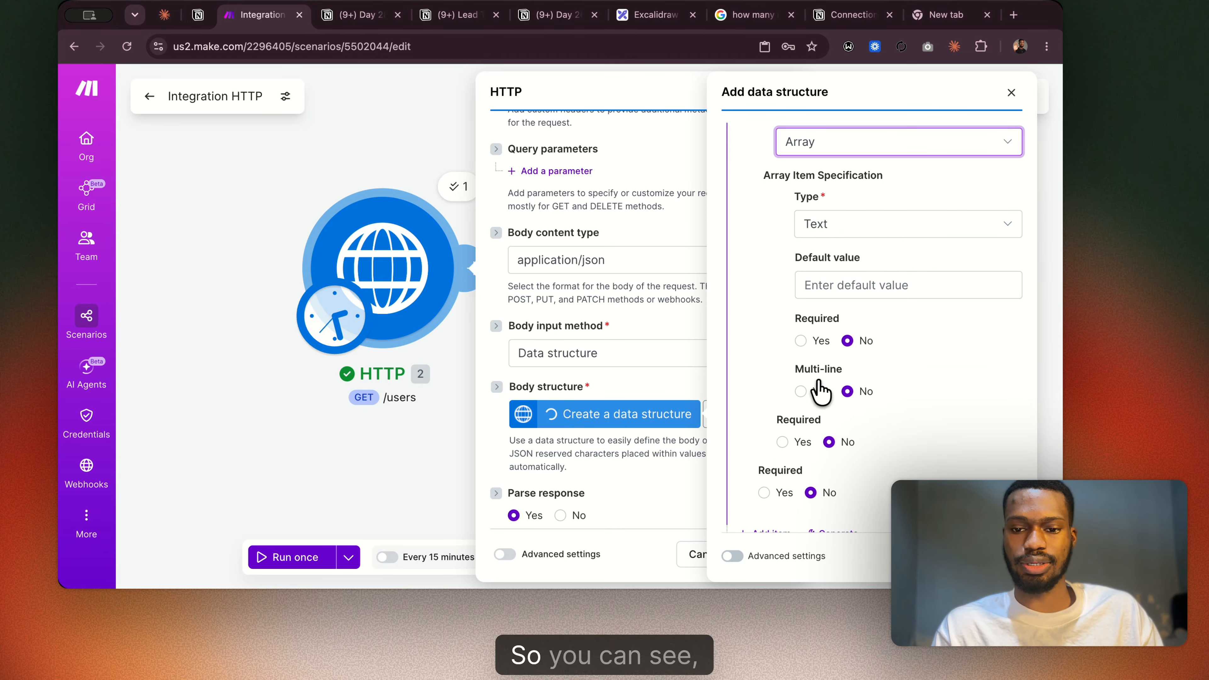
pyautogui.scroll(-4, 804, 385)
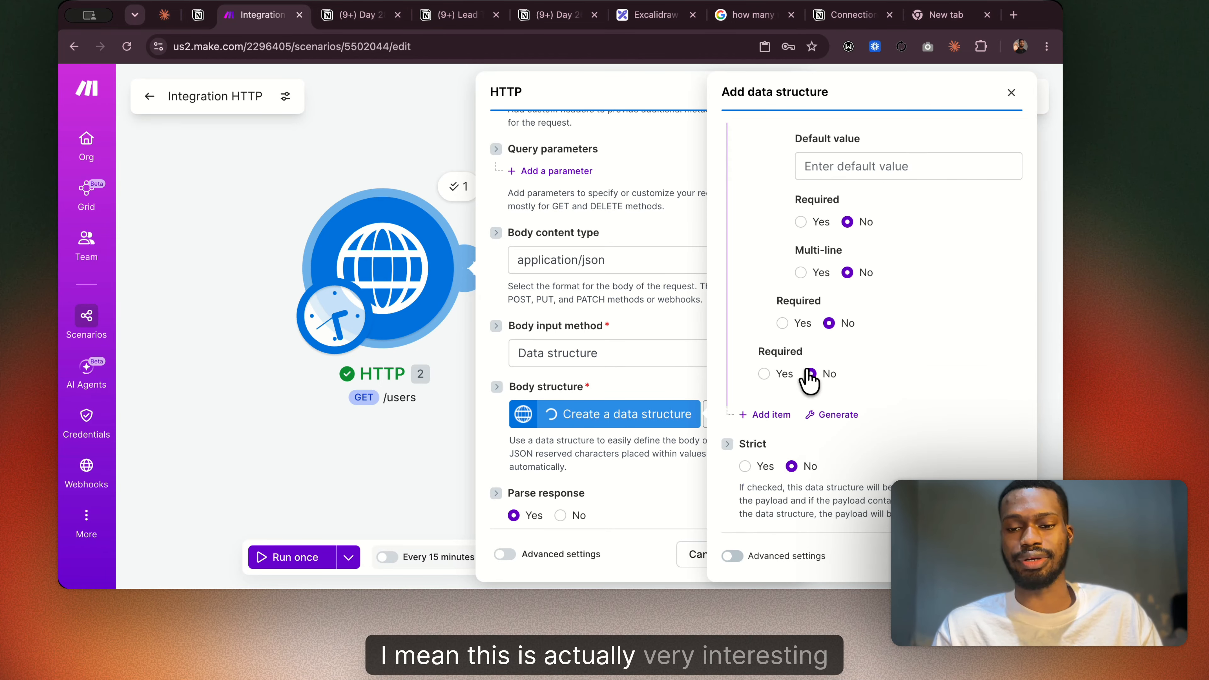
pyautogui.scroll(7, 809, 379)
pyautogui.scroll(5, 808, 377)
# Change the data structure item's type to Collection and add two items to the collection's specification.
pyautogui.click(809, 405)
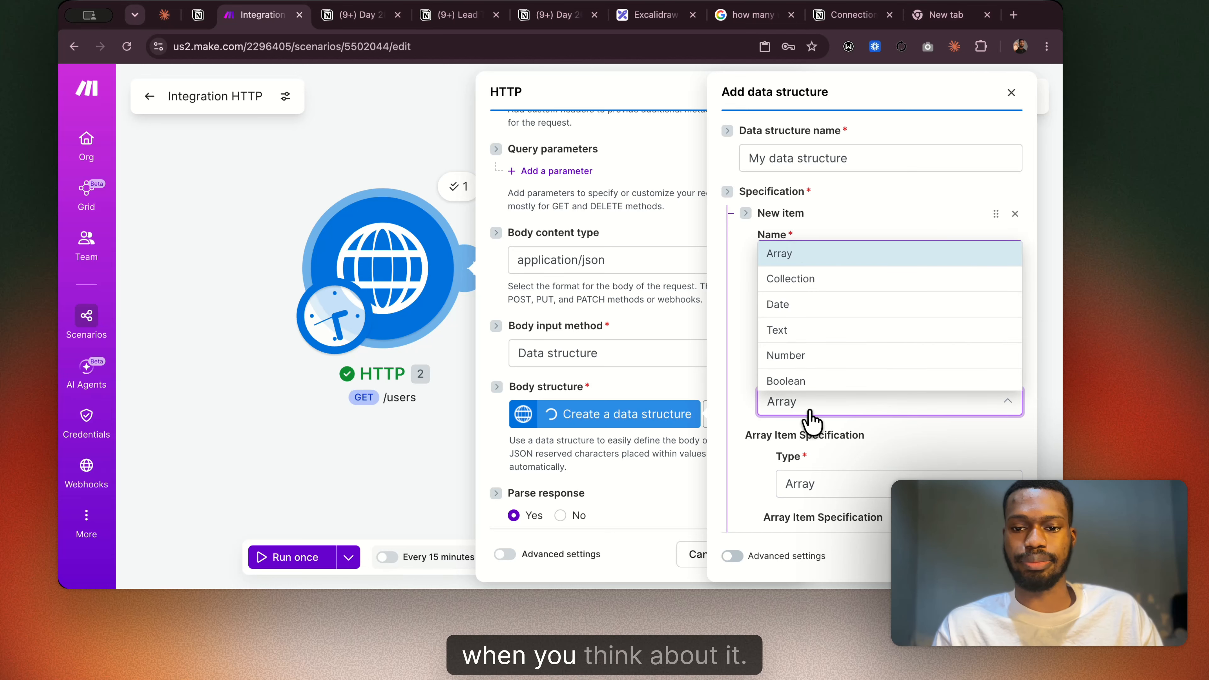
pyautogui.click(804, 286)
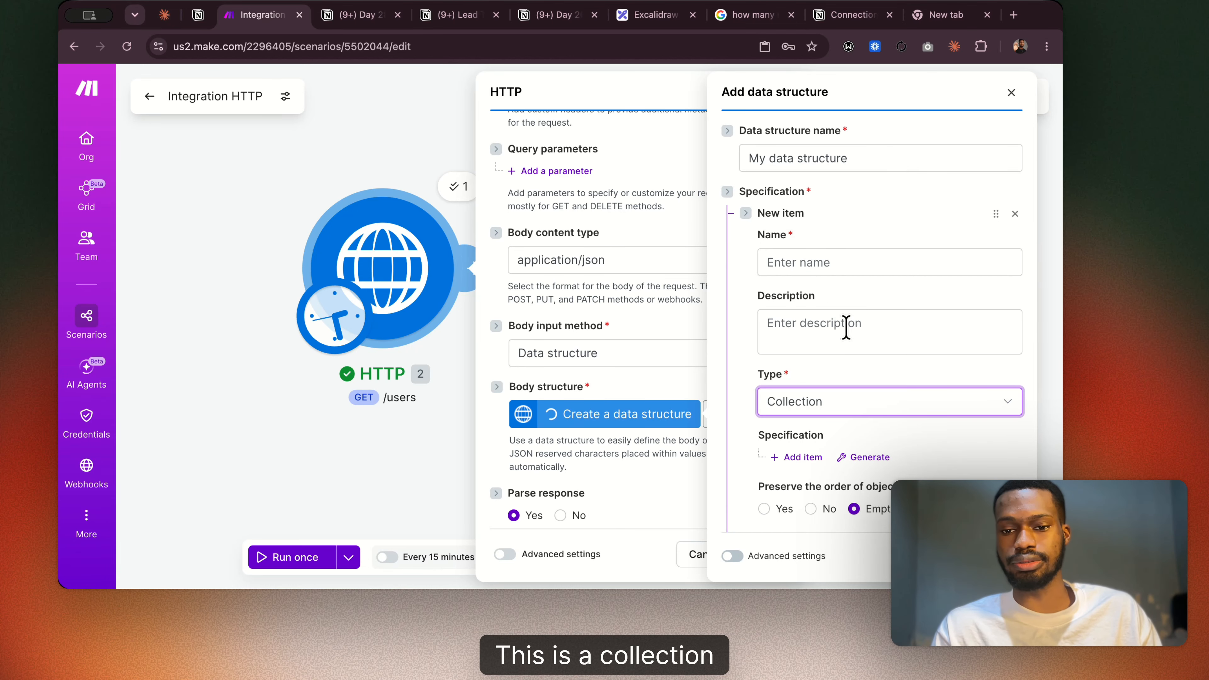
pyautogui.scroll(-4, 856, 428)
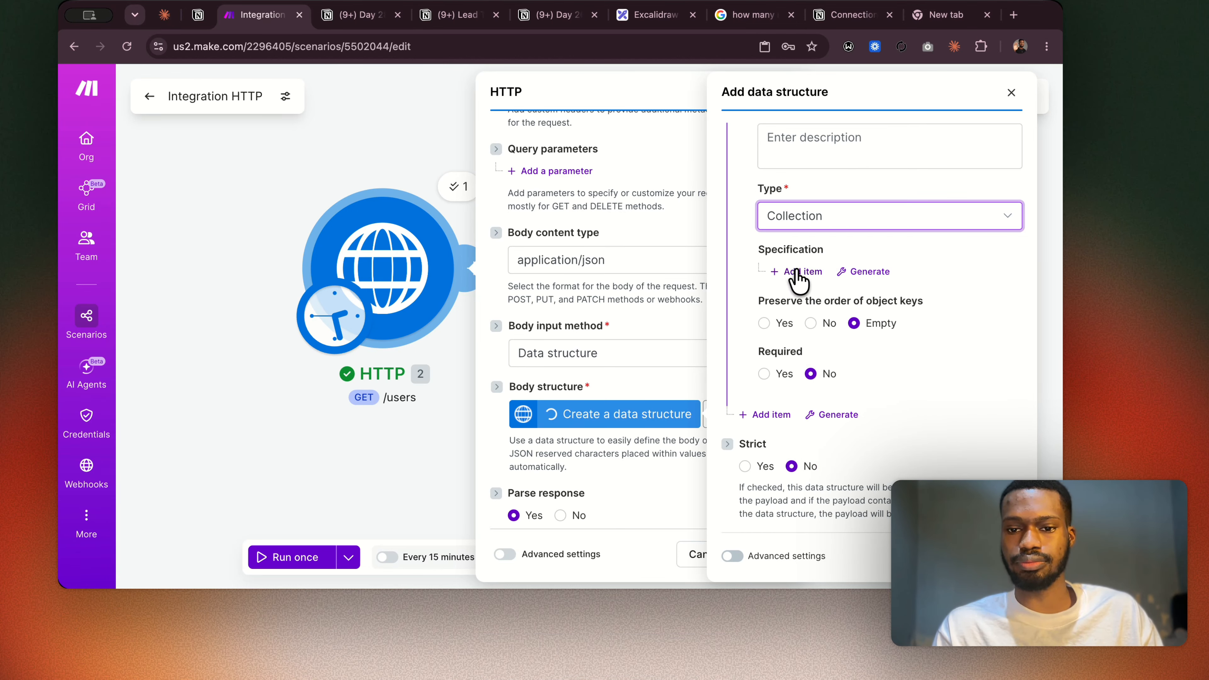
pyautogui.click(805, 272)
pyautogui.scroll(-5, 827, 327)
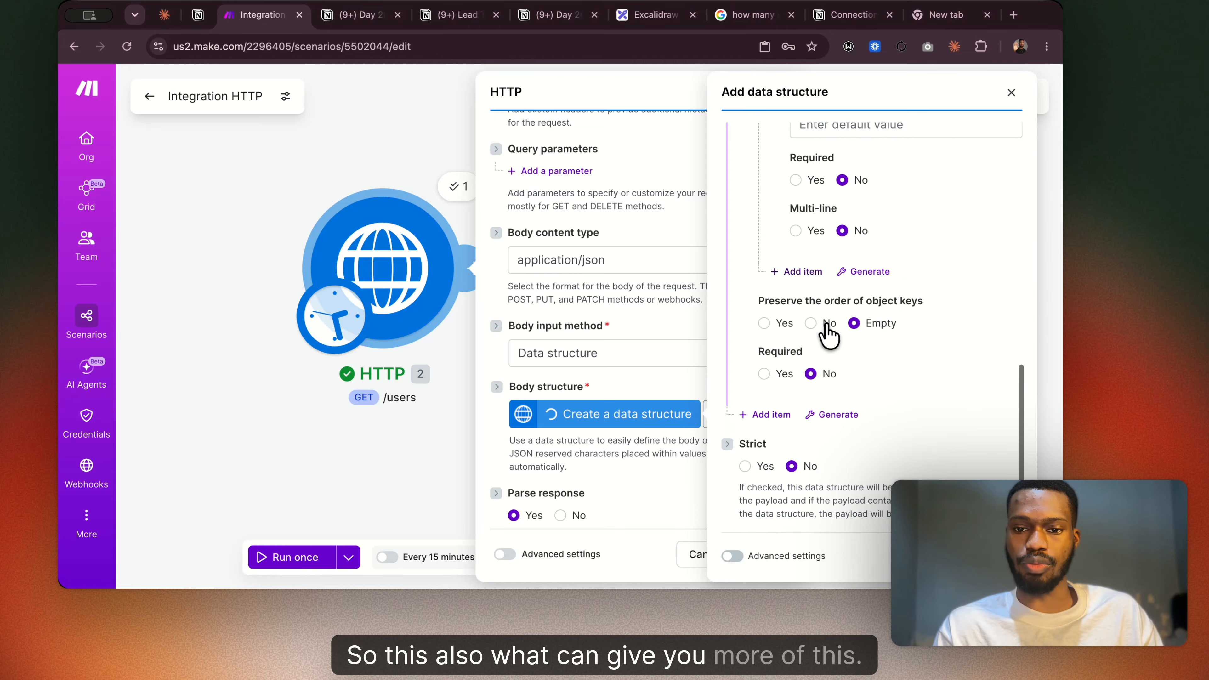
pyautogui.click(797, 273)
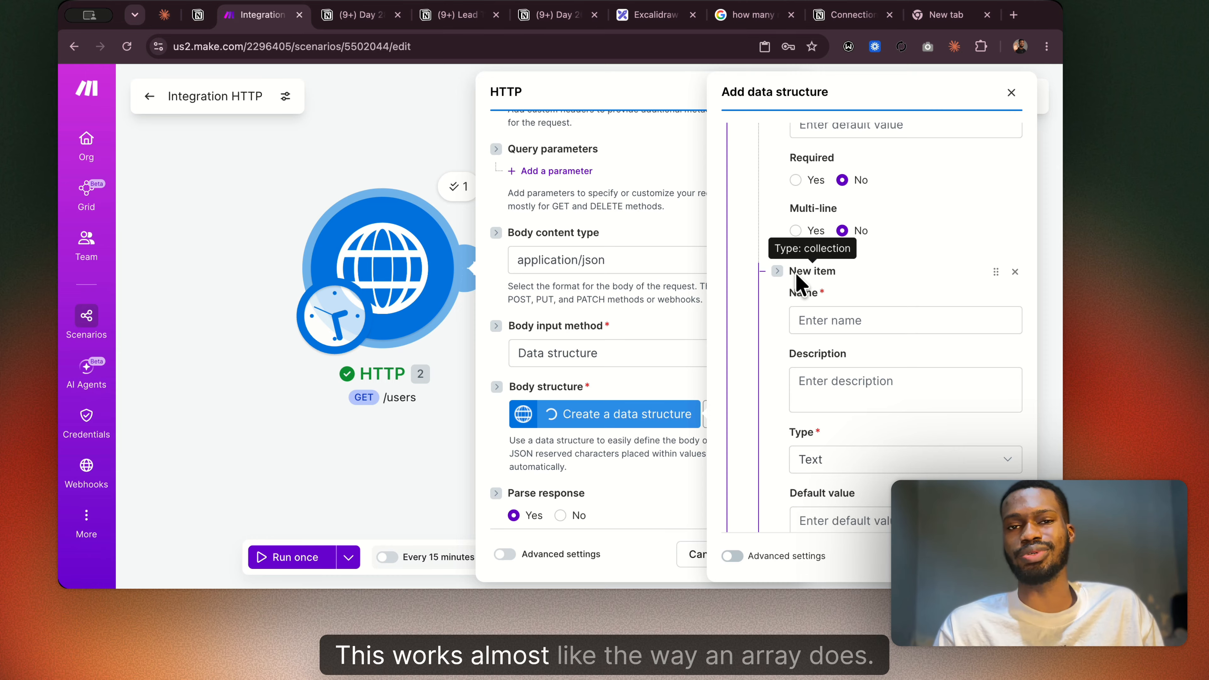
pyautogui.scroll(8, 796, 273)
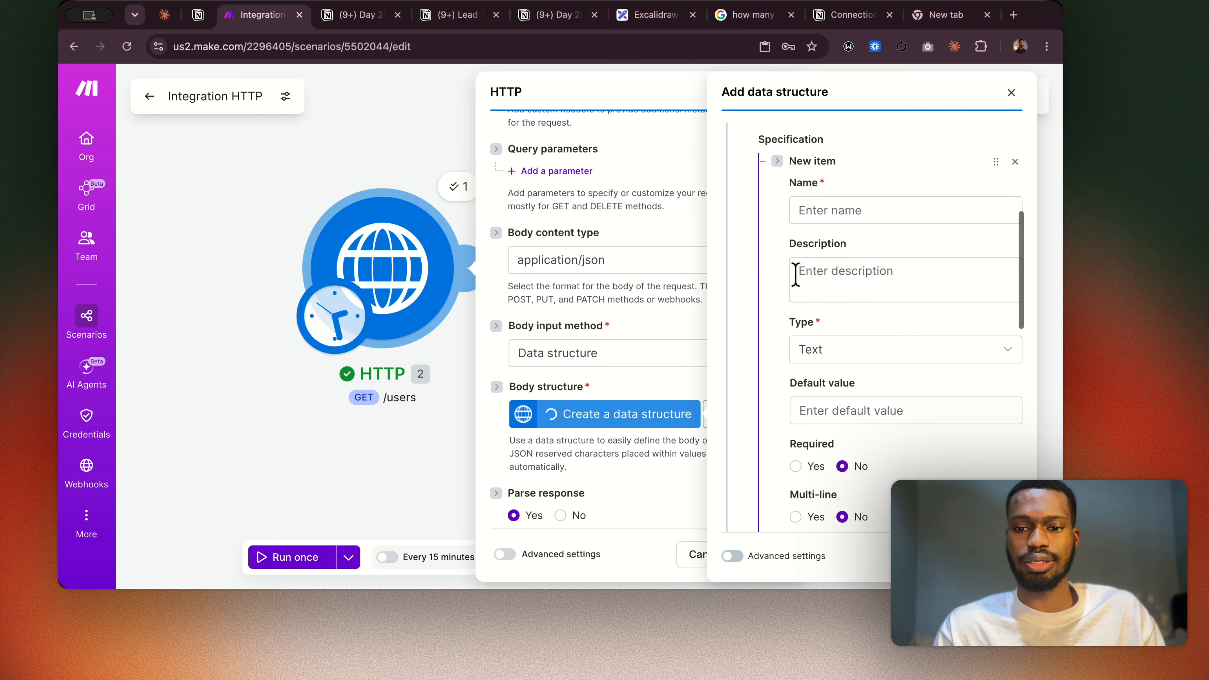
# Change the data structure item's type to Date and show the available item types again.
pyautogui.click(814, 279)
pyautogui.click(809, 351)
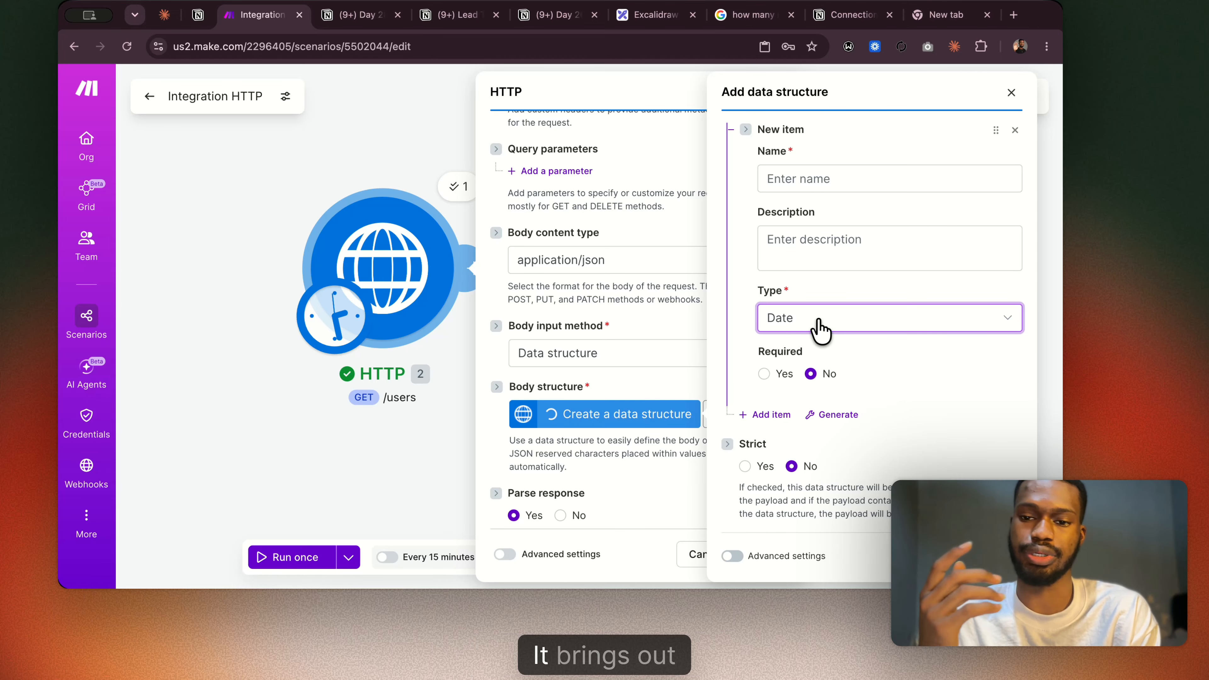
pyautogui.click(820, 328)
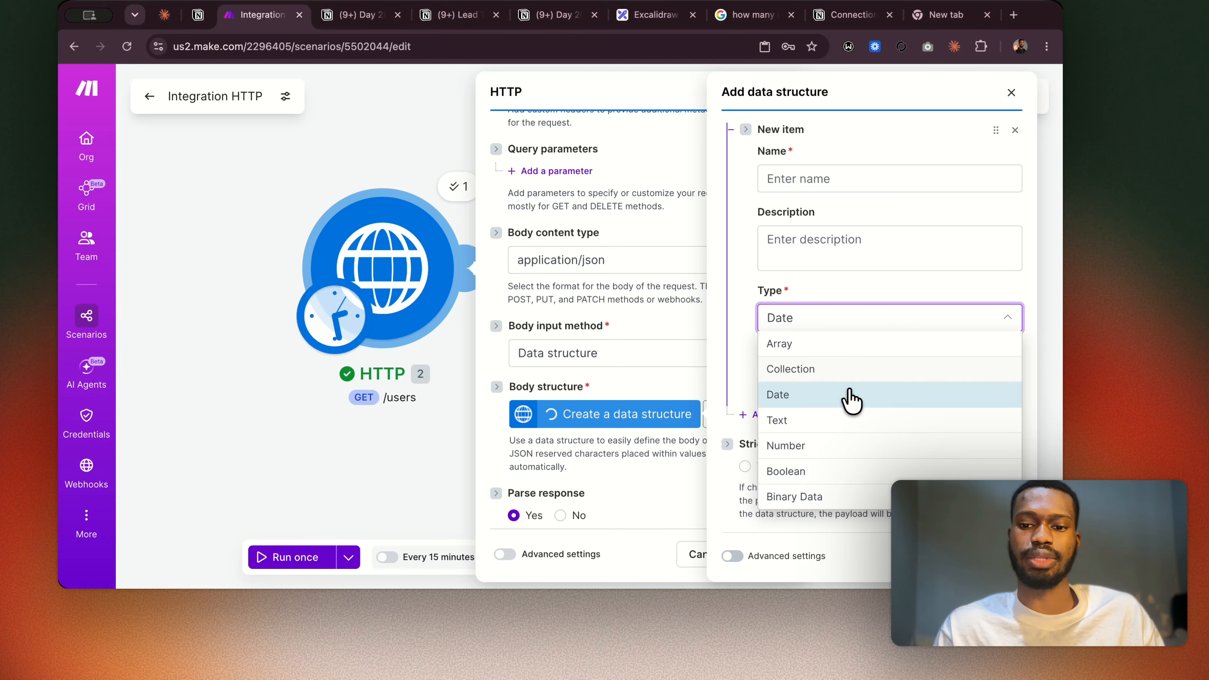
# Examine the Lead Tracker table's properties and the types offered for a new property in Notion, and return to Make.
pyautogui.click(450, 15)
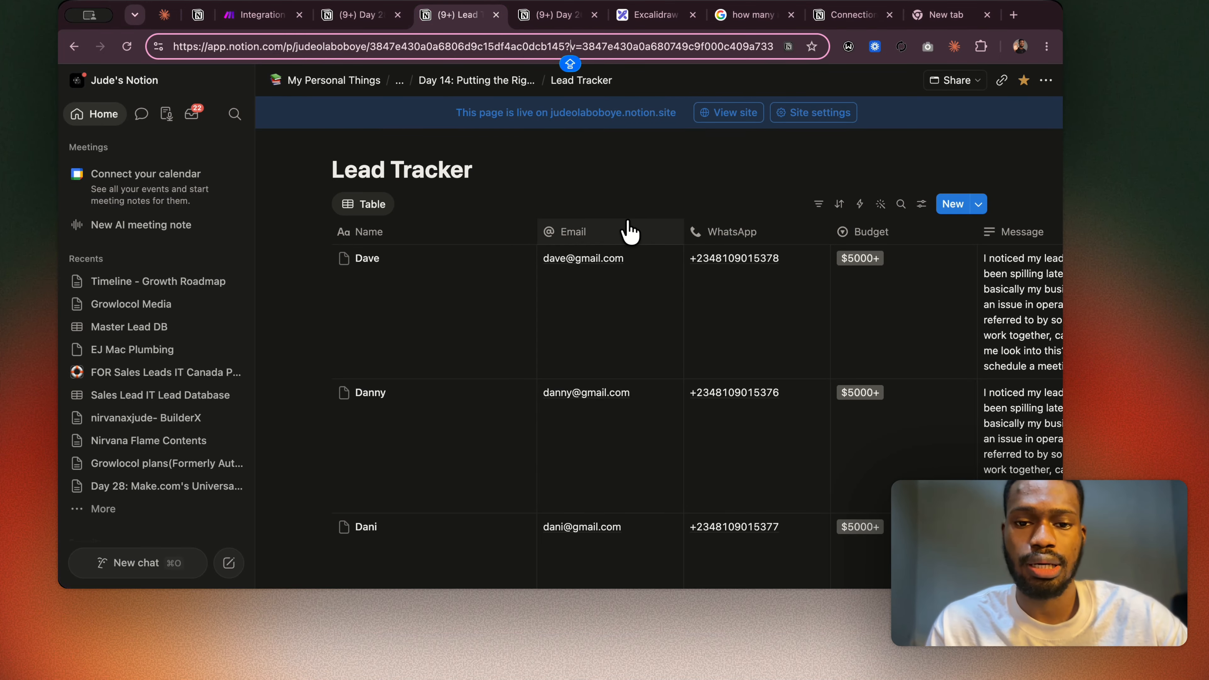
pyautogui.hscroll(10, 630, 232)
pyautogui.hscroll(-10, 630, 232)
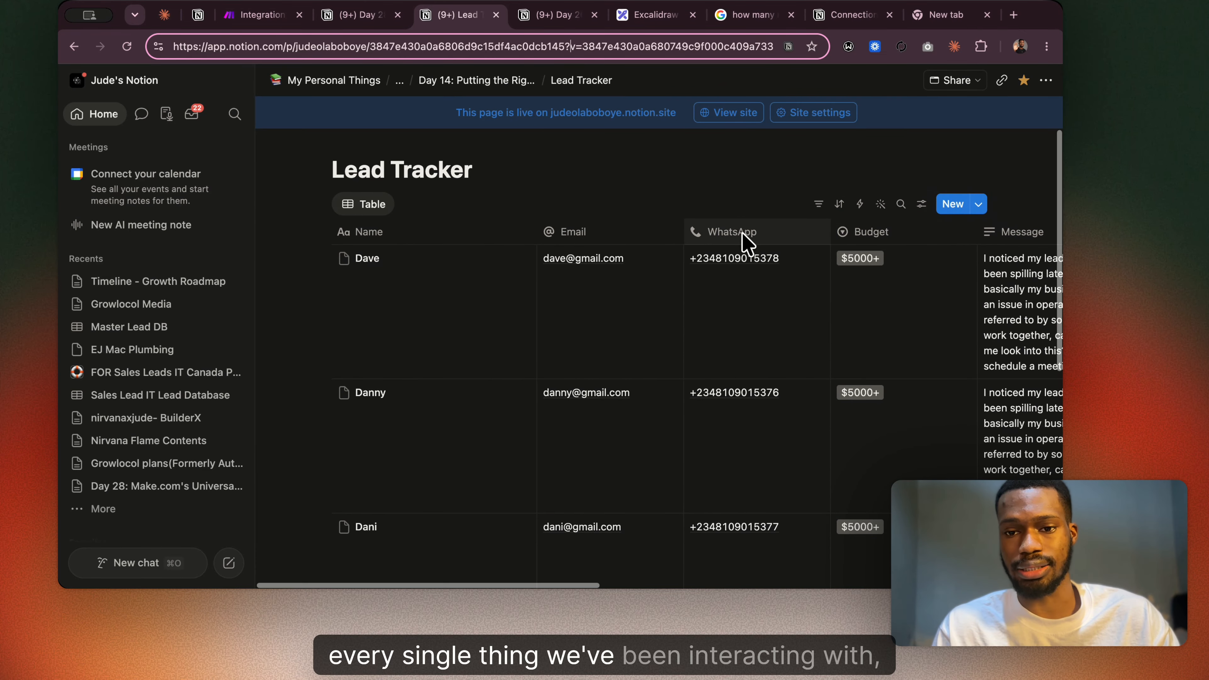
pyautogui.hscroll(5, 836, 240)
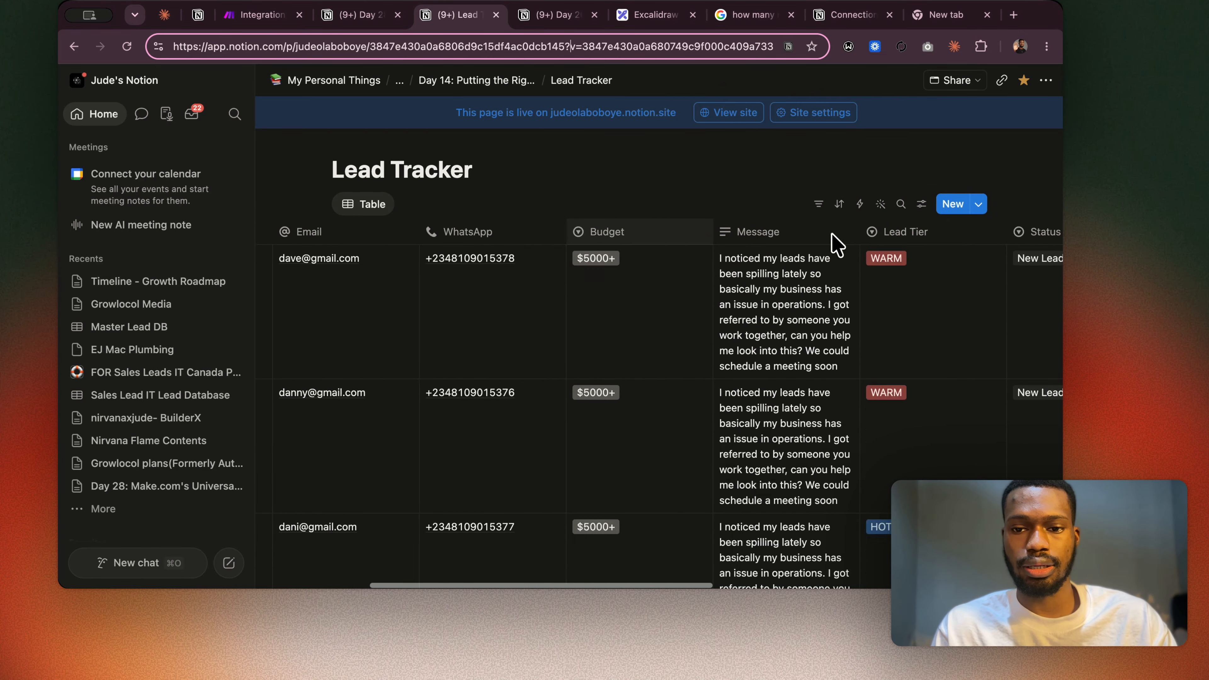
pyautogui.hscroll(10, 836, 244)
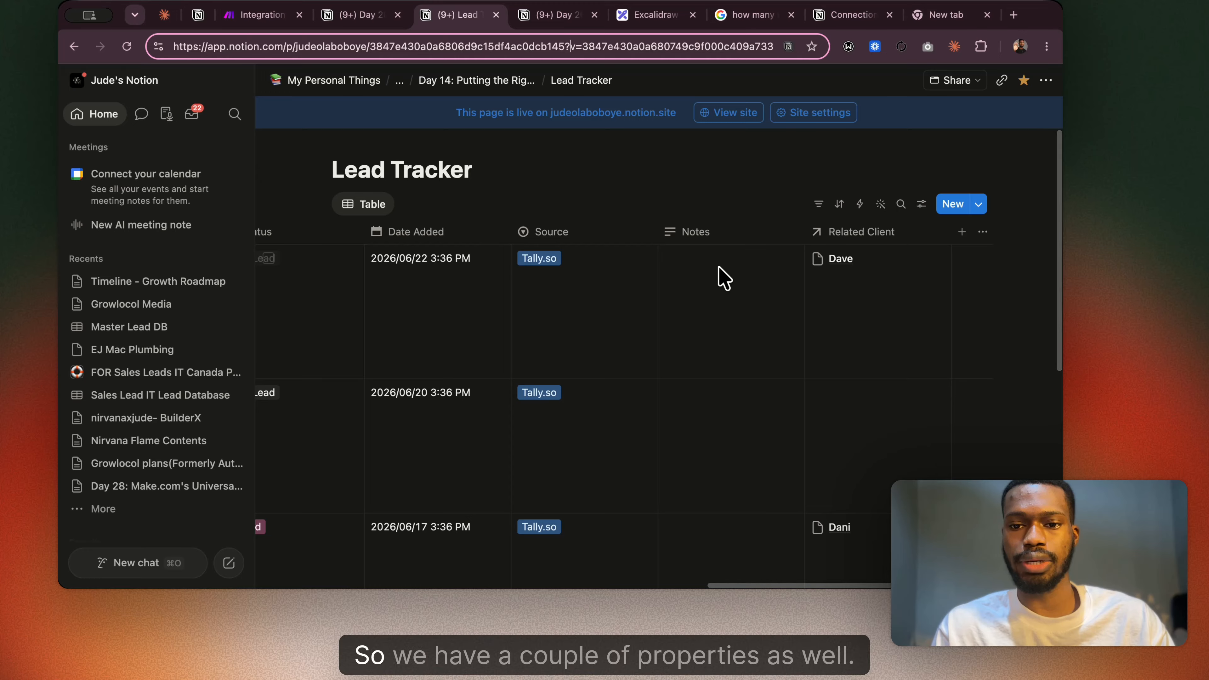
pyautogui.click(959, 240)
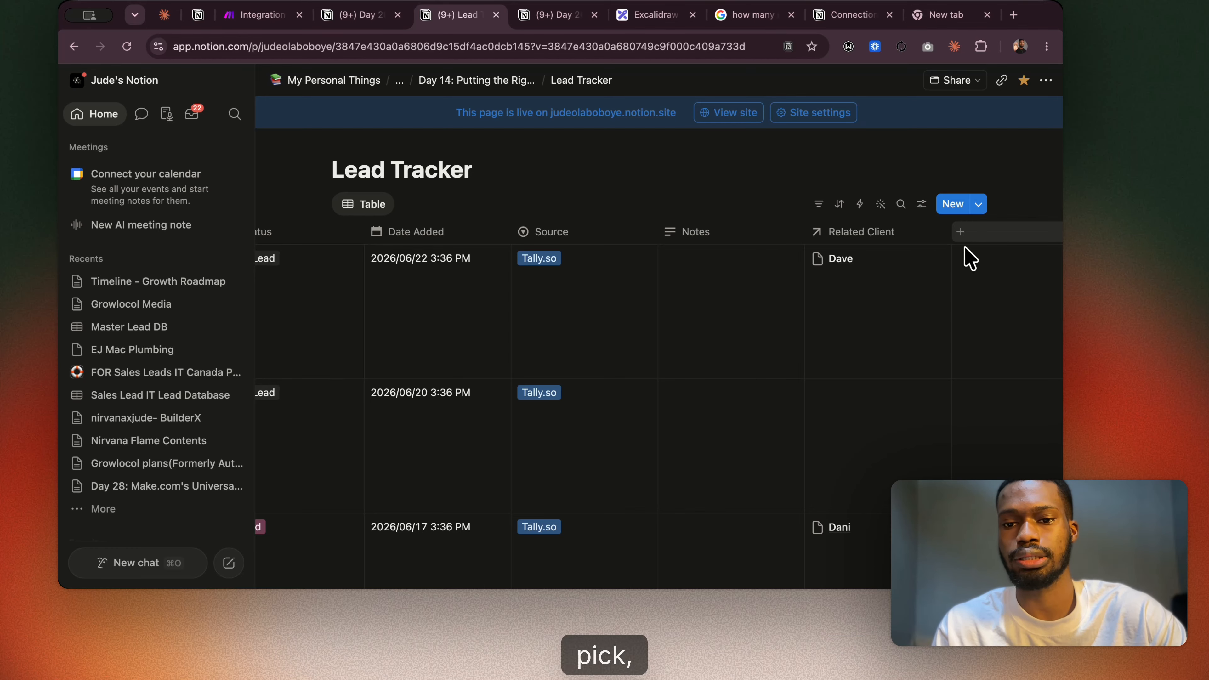
pyautogui.click(962, 231)
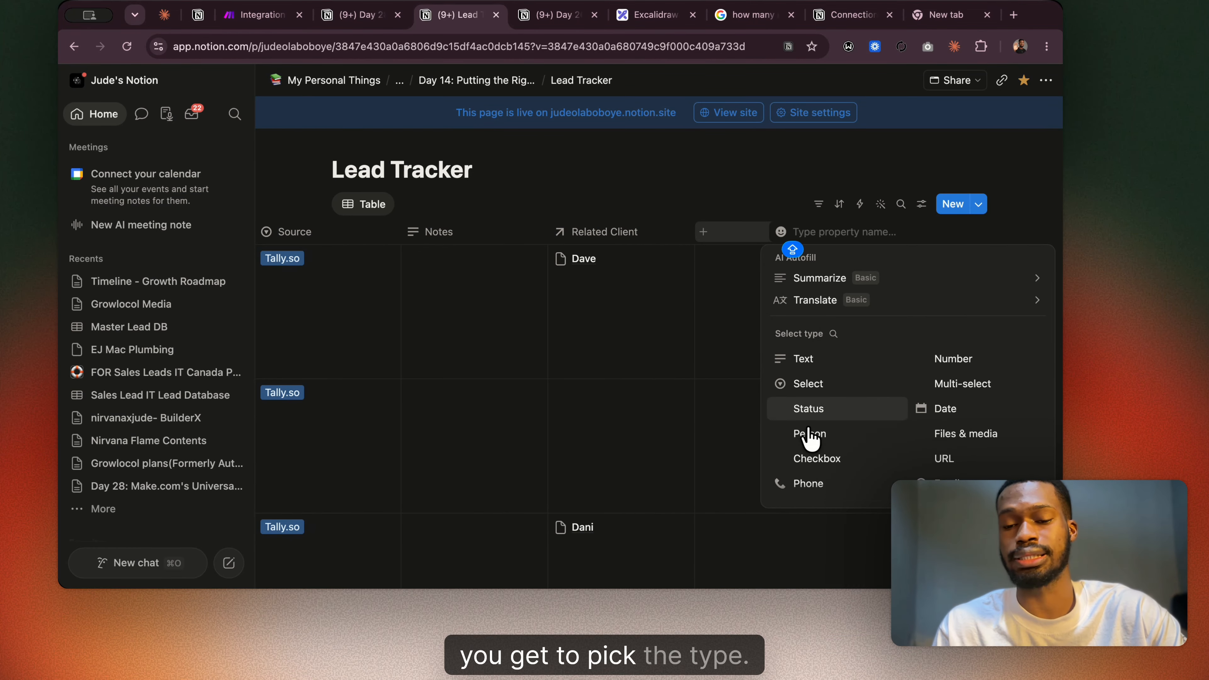
pyautogui.click(269, 15)
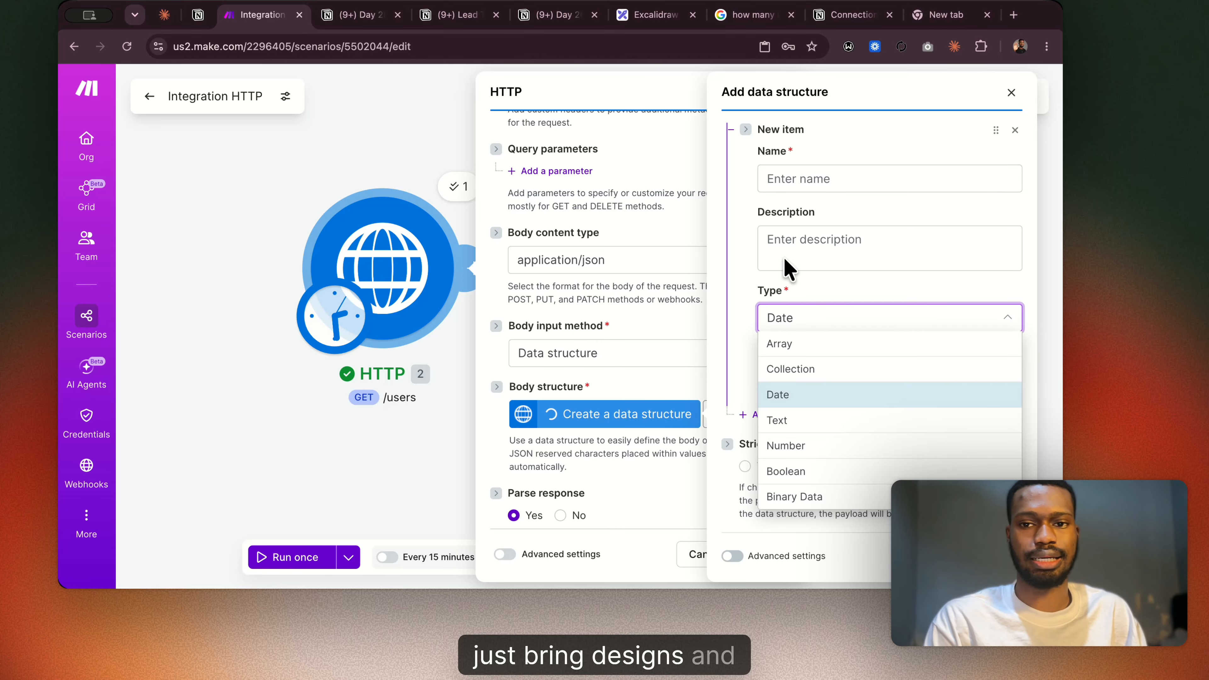
# Go back to Notion's Lead Tracker, look across its columns and open the Related Client property's options.
pyautogui.click(461, 18)
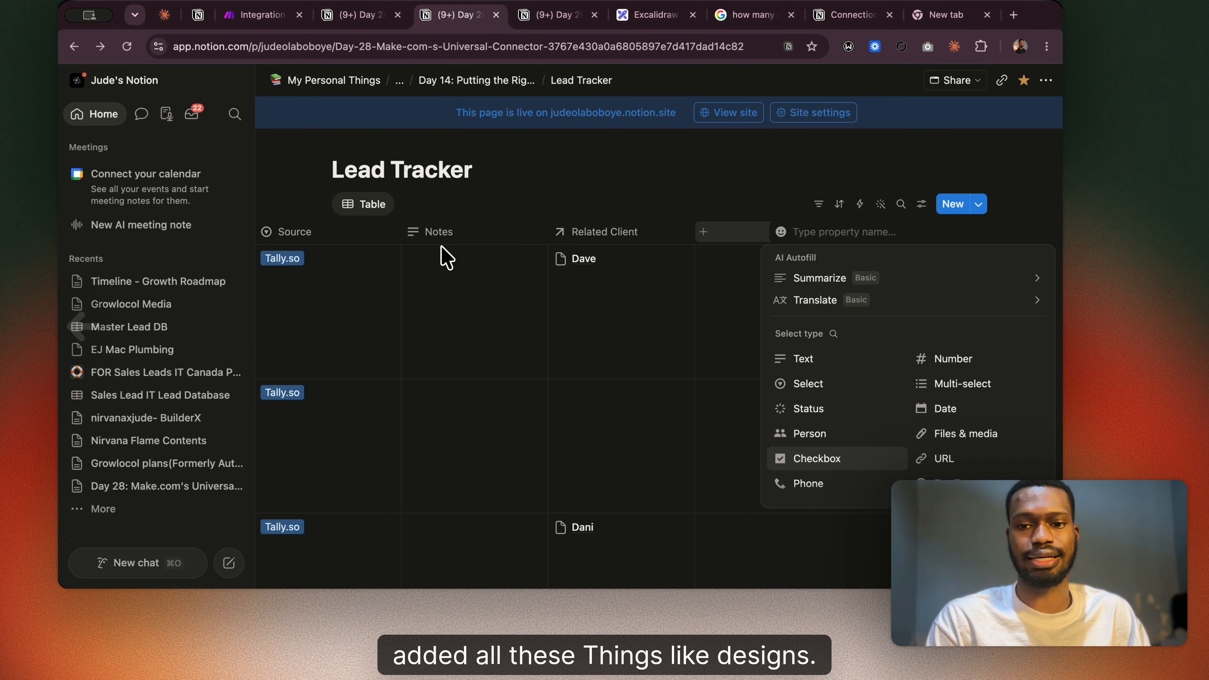
pyautogui.hscroll(5, 441, 246)
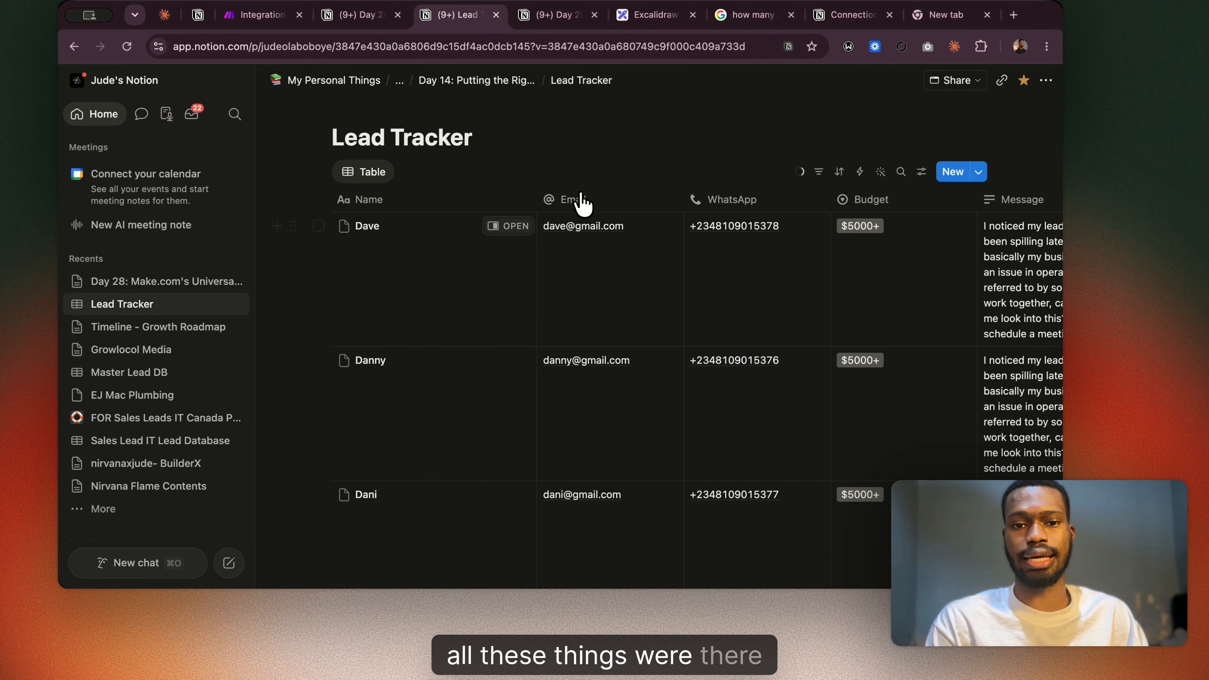
pyautogui.hscroll(5, 821, 286)
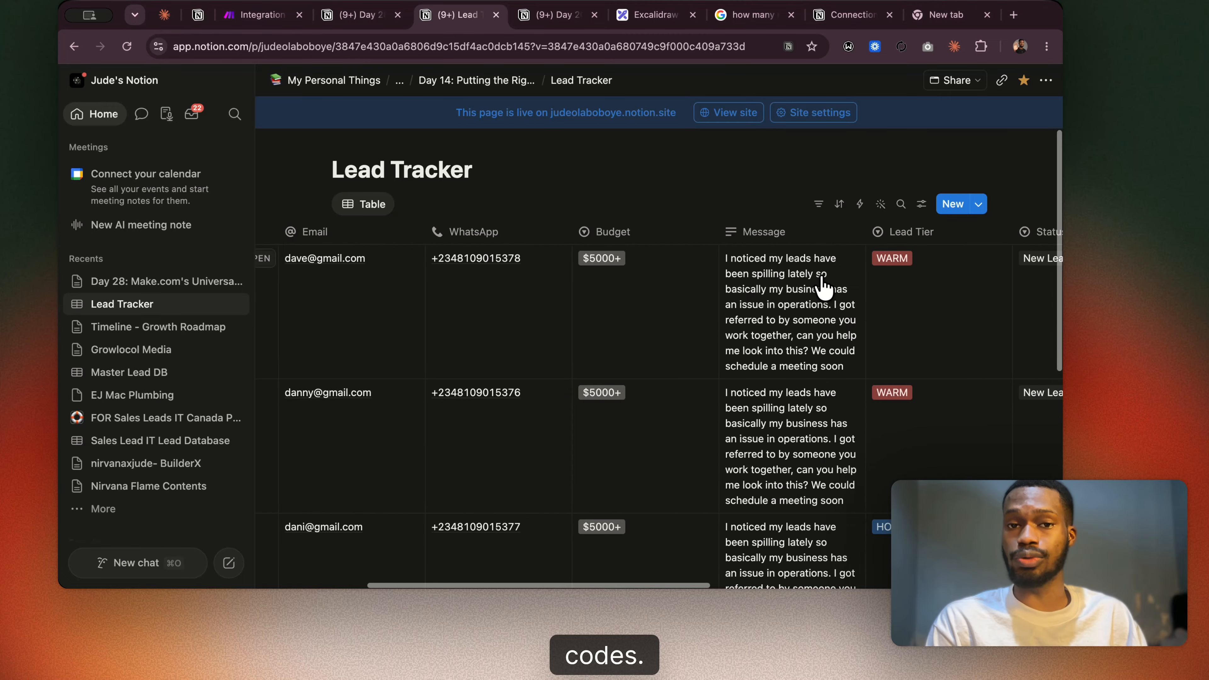
pyautogui.hscroll(10, 822, 286)
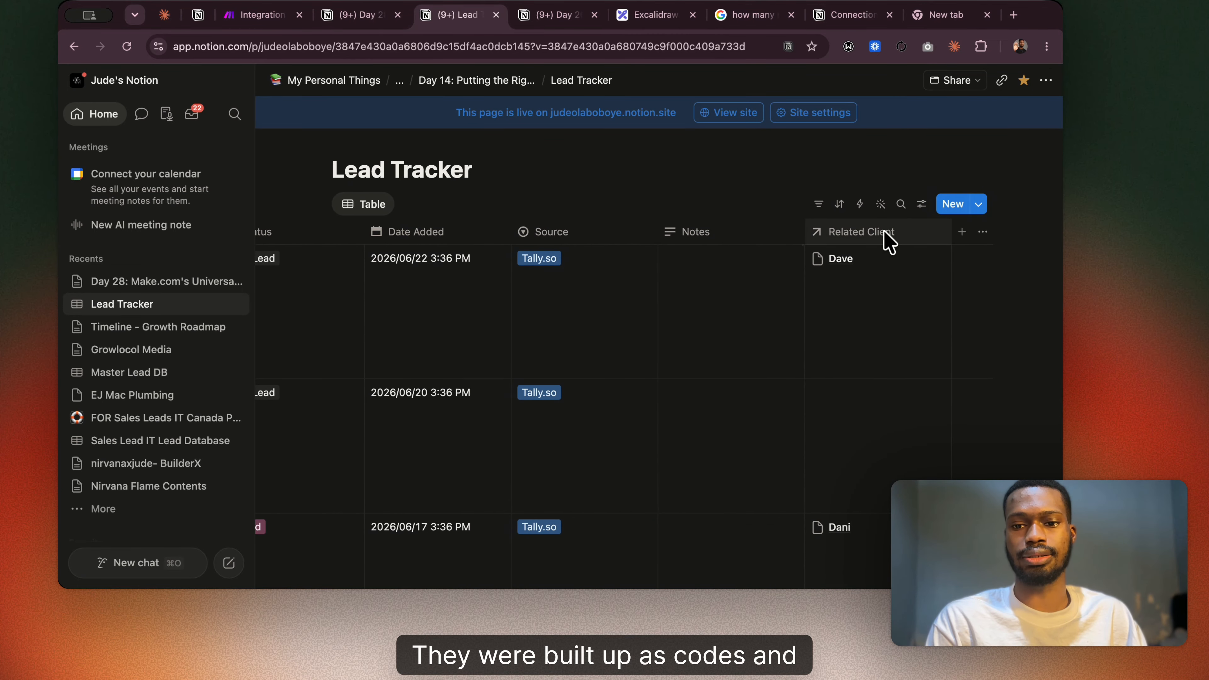
pyautogui.click(822, 233)
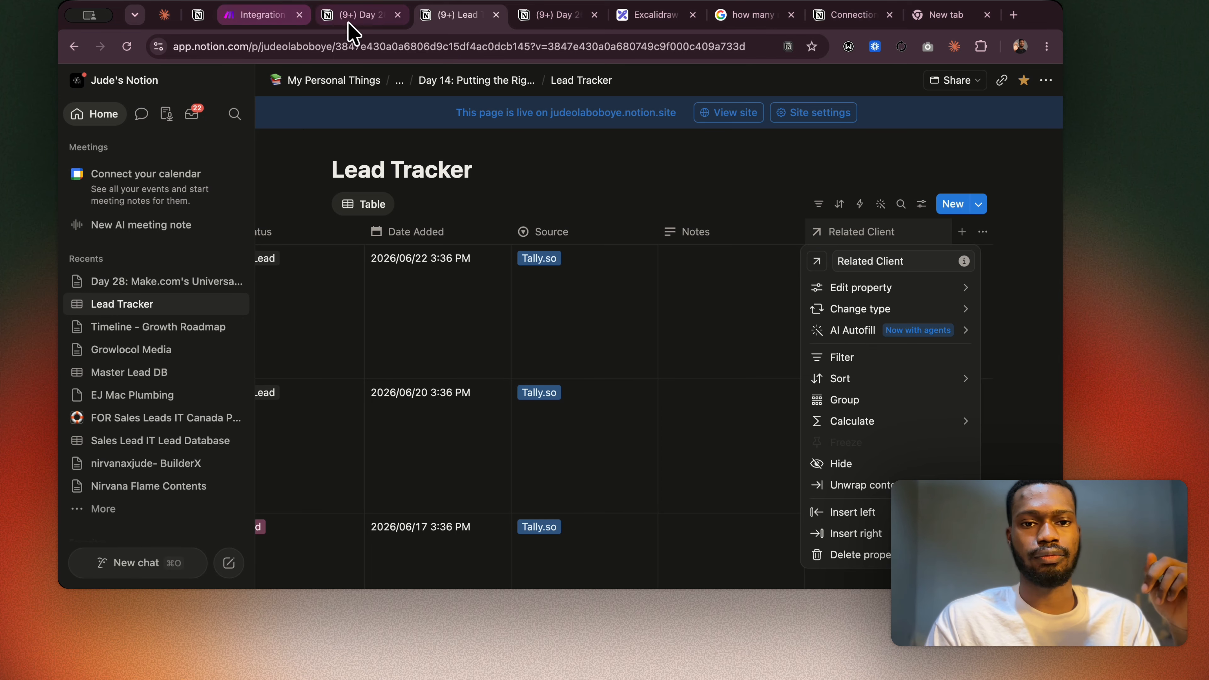
# Return to Make and close the new data structure without saving it.
pyautogui.click(259, 17)
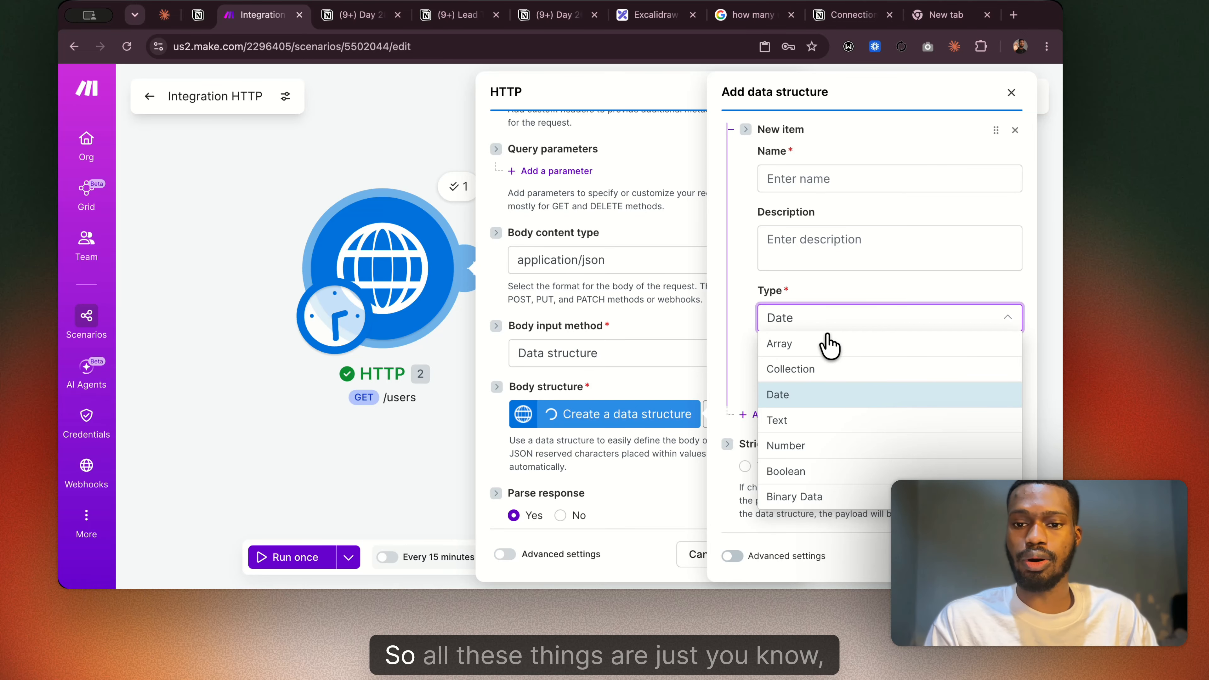
pyautogui.click(782, 295)
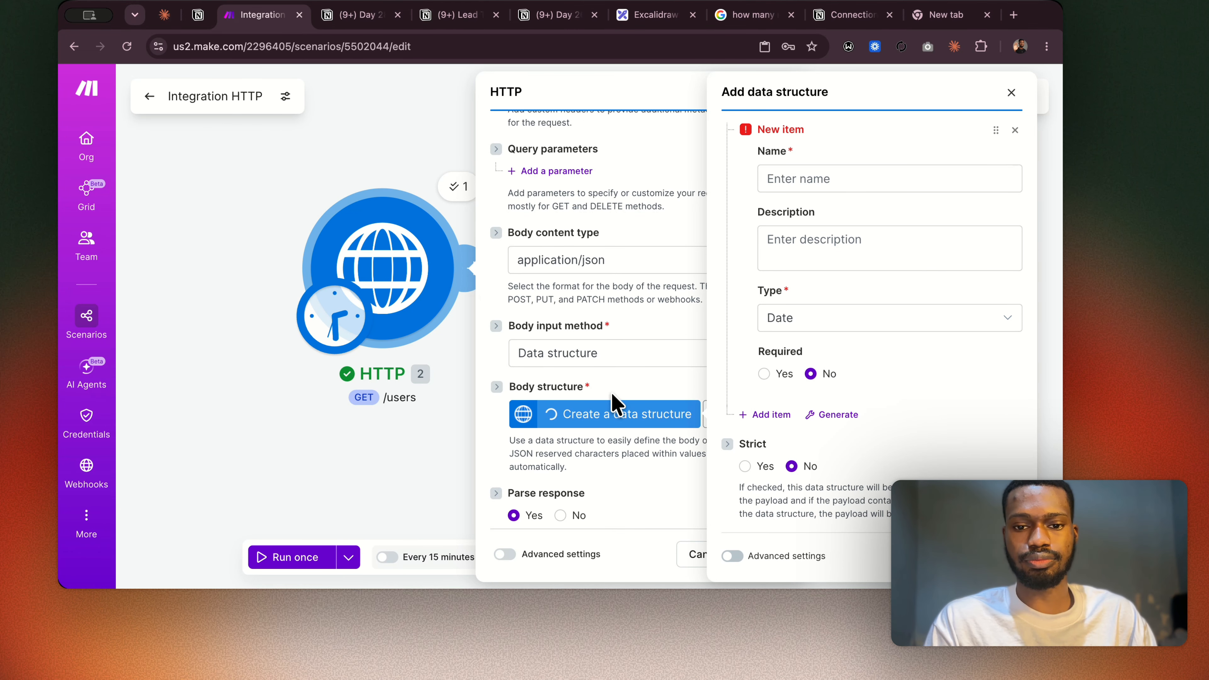
pyautogui.click(1011, 92)
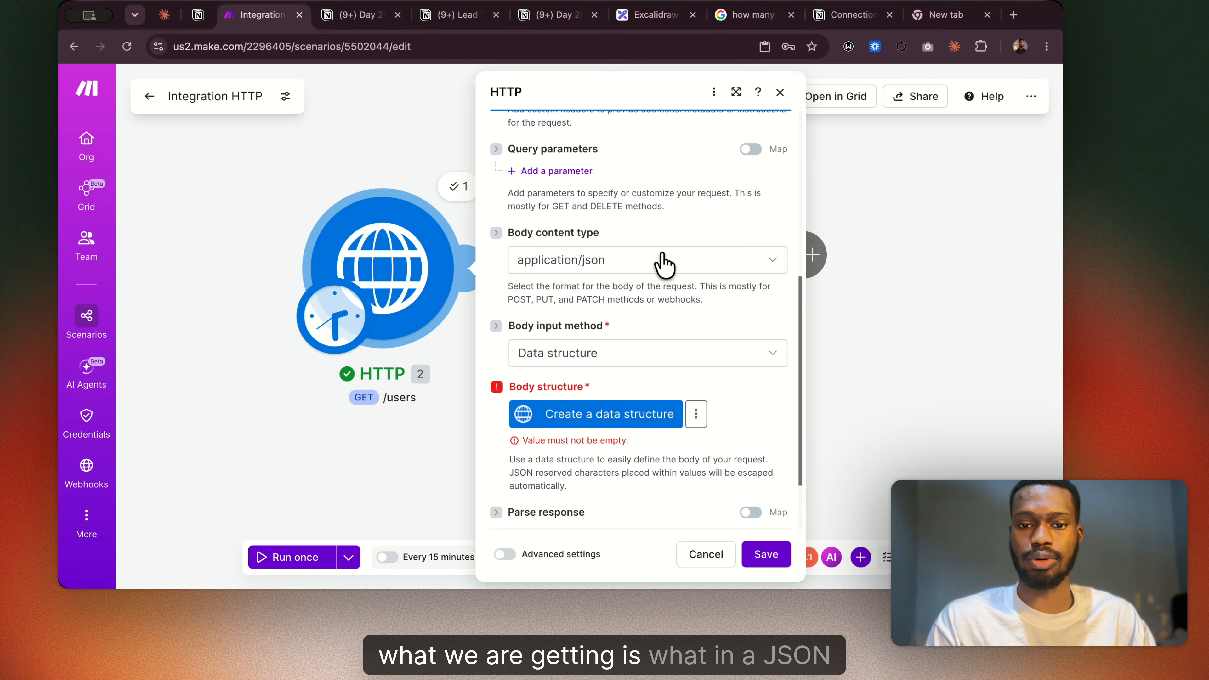
# Set the HTTP request's body content type to multipart/form-data (supports file uploads) and look over its body content fields.
pyautogui.click(707, 260)
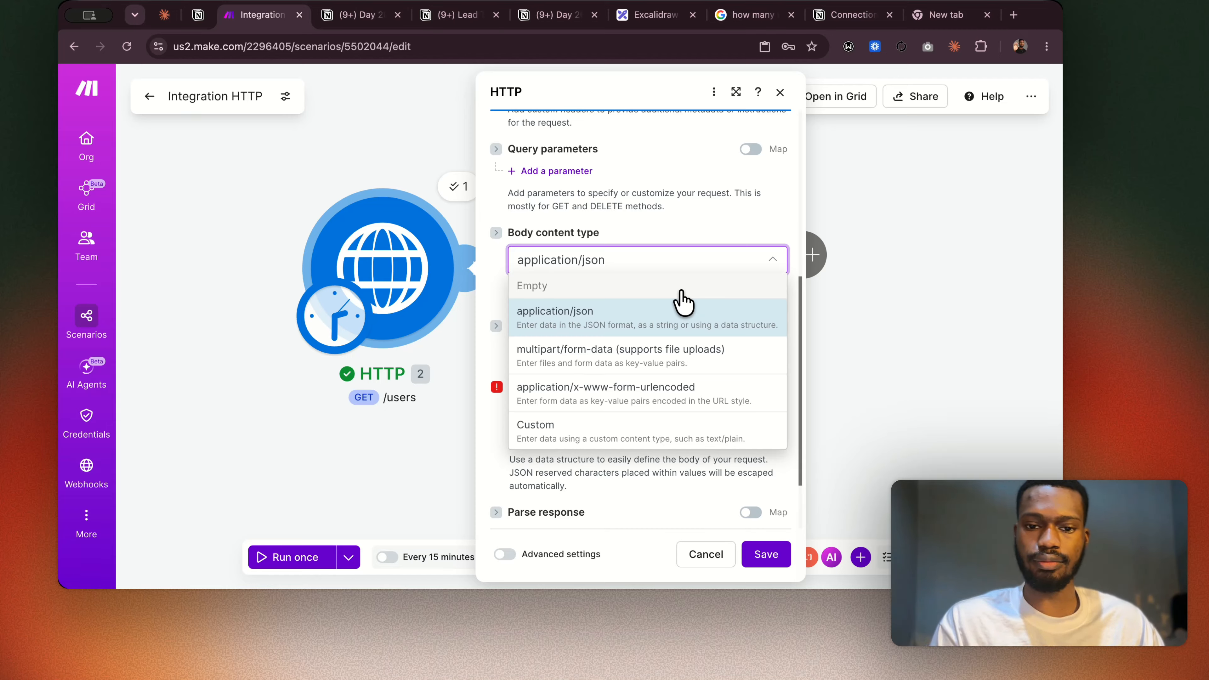
pyautogui.click(572, 354)
pyautogui.scroll(-4, 573, 364)
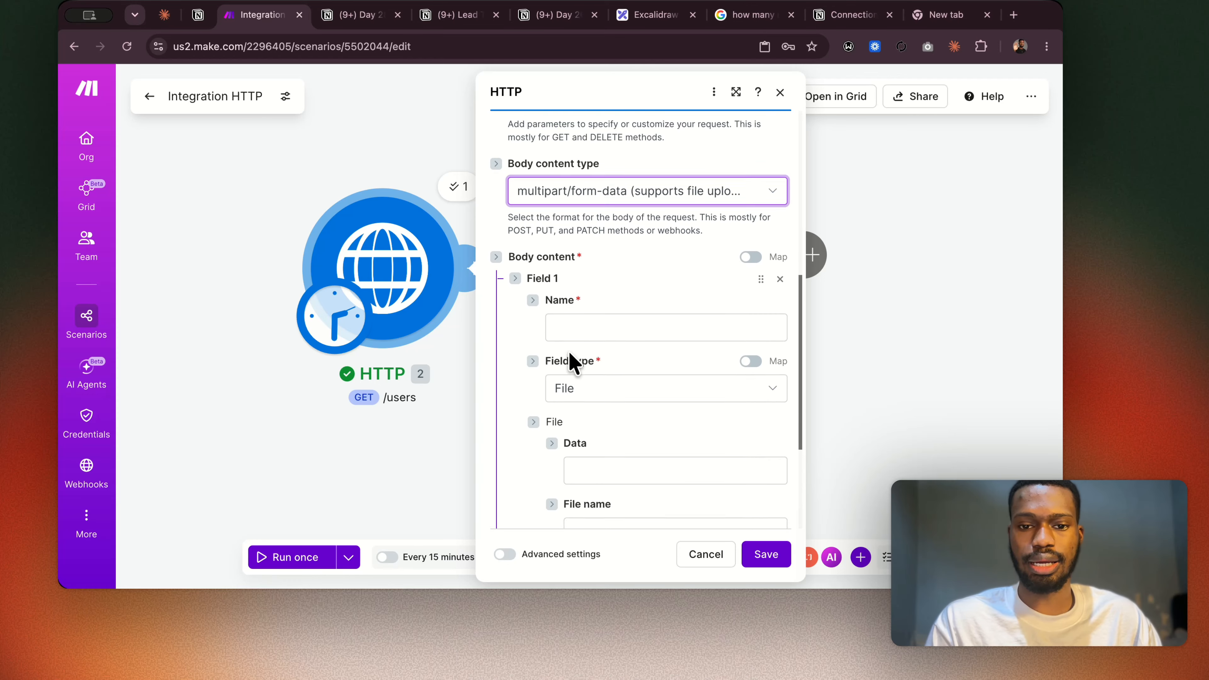
pyautogui.scroll(-2, 571, 360)
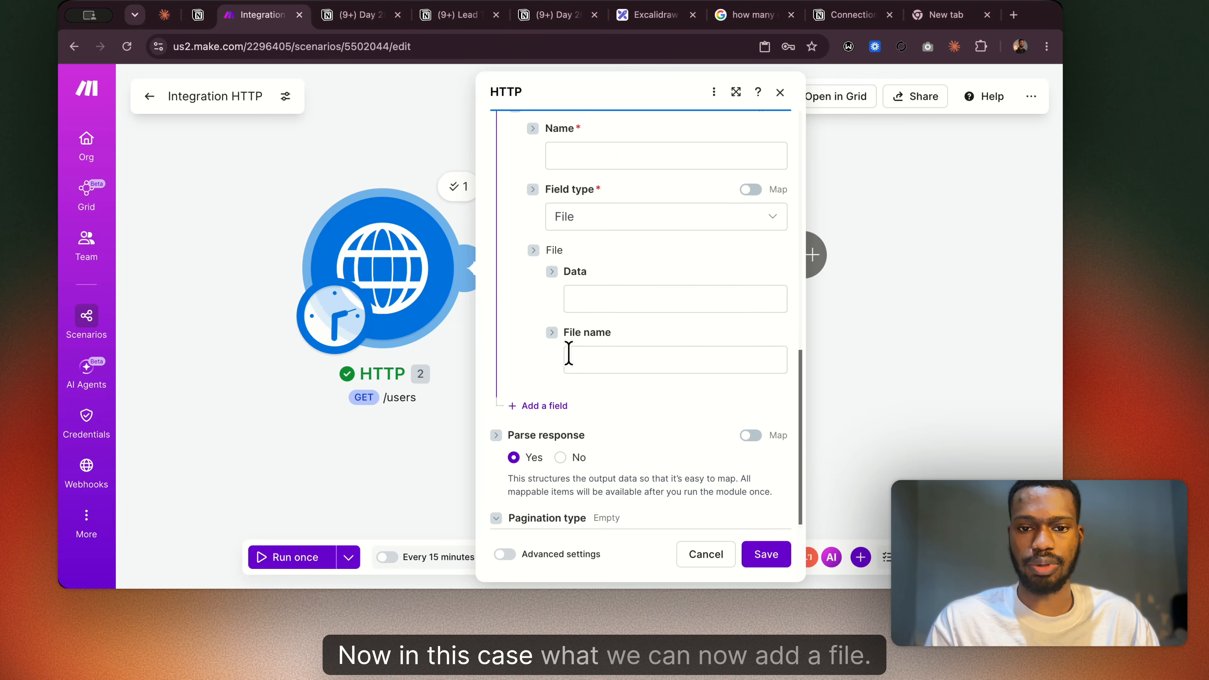
# Review the File and Text options for the form-data field's type, keep File, and look at its Data and File name fields.
pyautogui.click(582, 224)
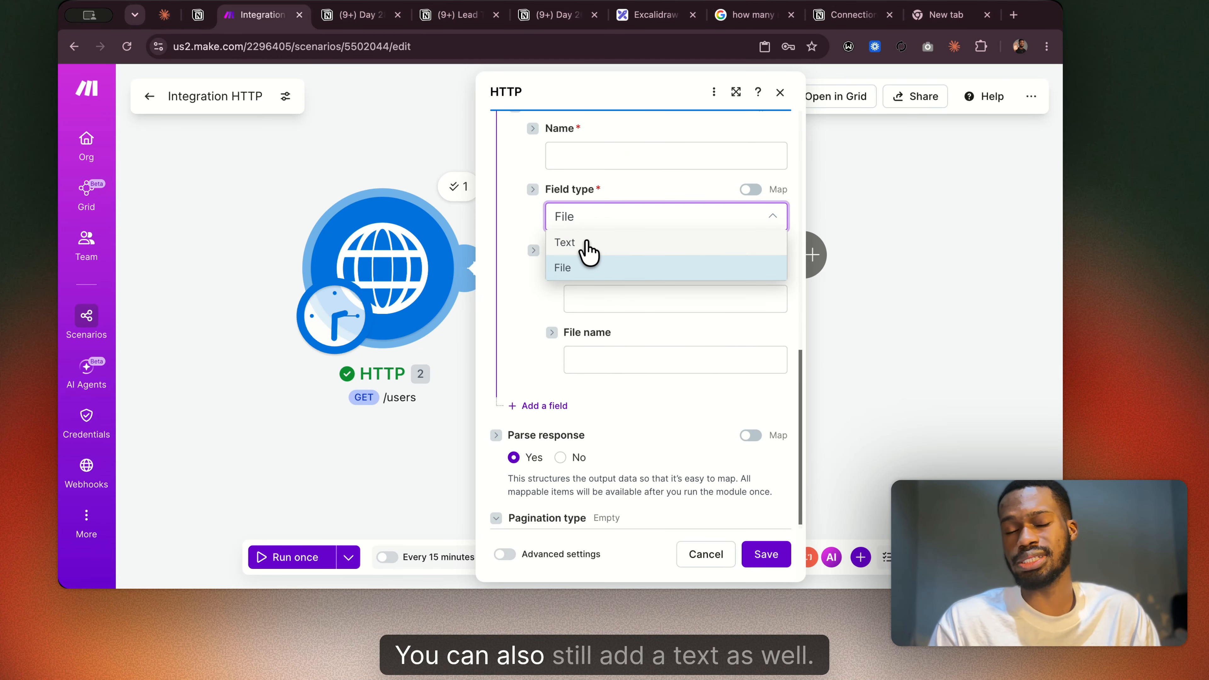
pyautogui.click(571, 271)
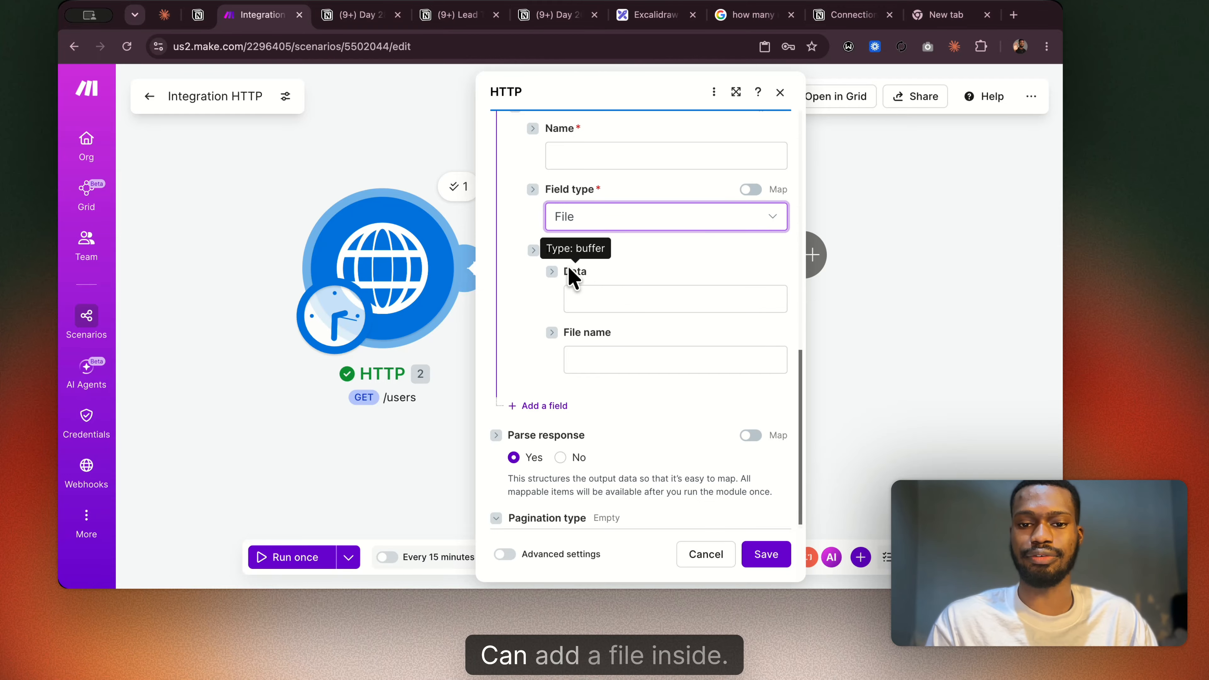
pyautogui.click(637, 303)
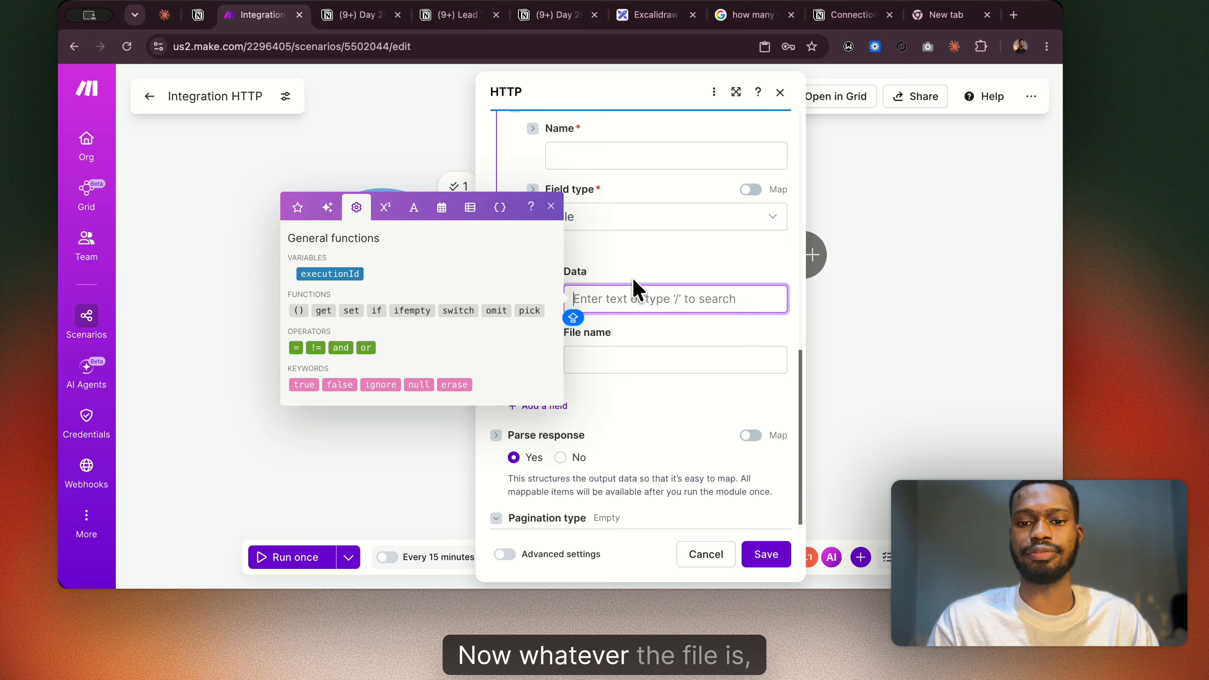
pyautogui.click(636, 269)
pyautogui.click(634, 301)
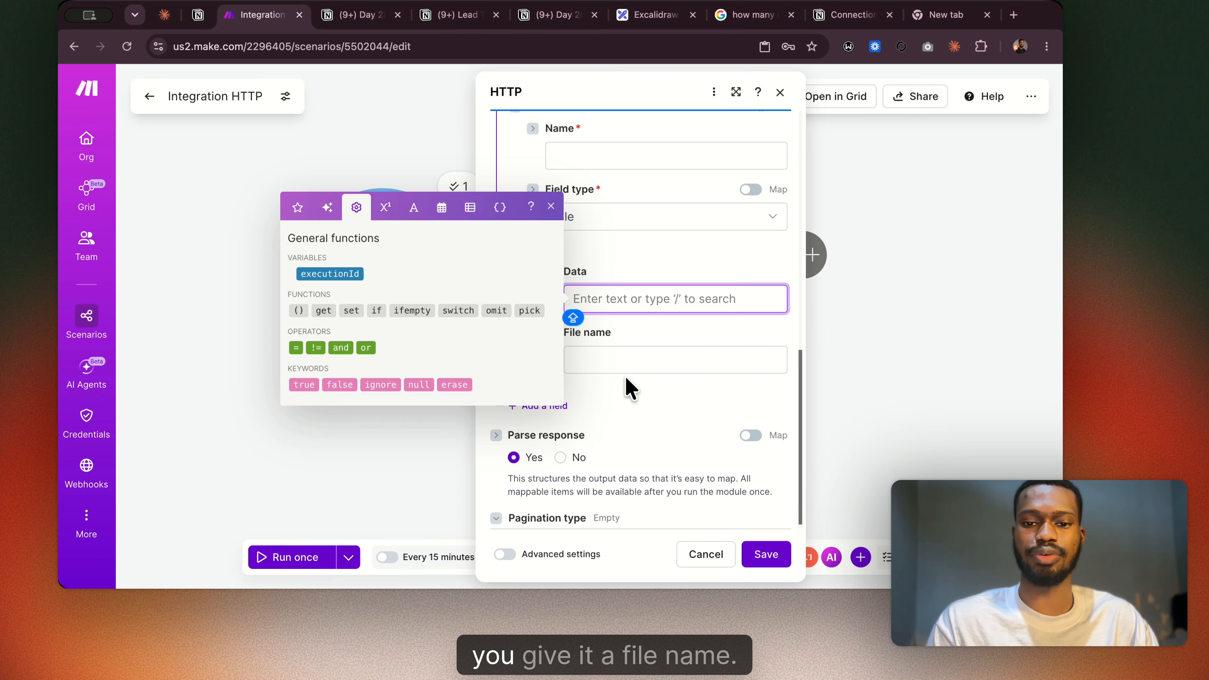
pyautogui.click(624, 362)
pyautogui.click(612, 288)
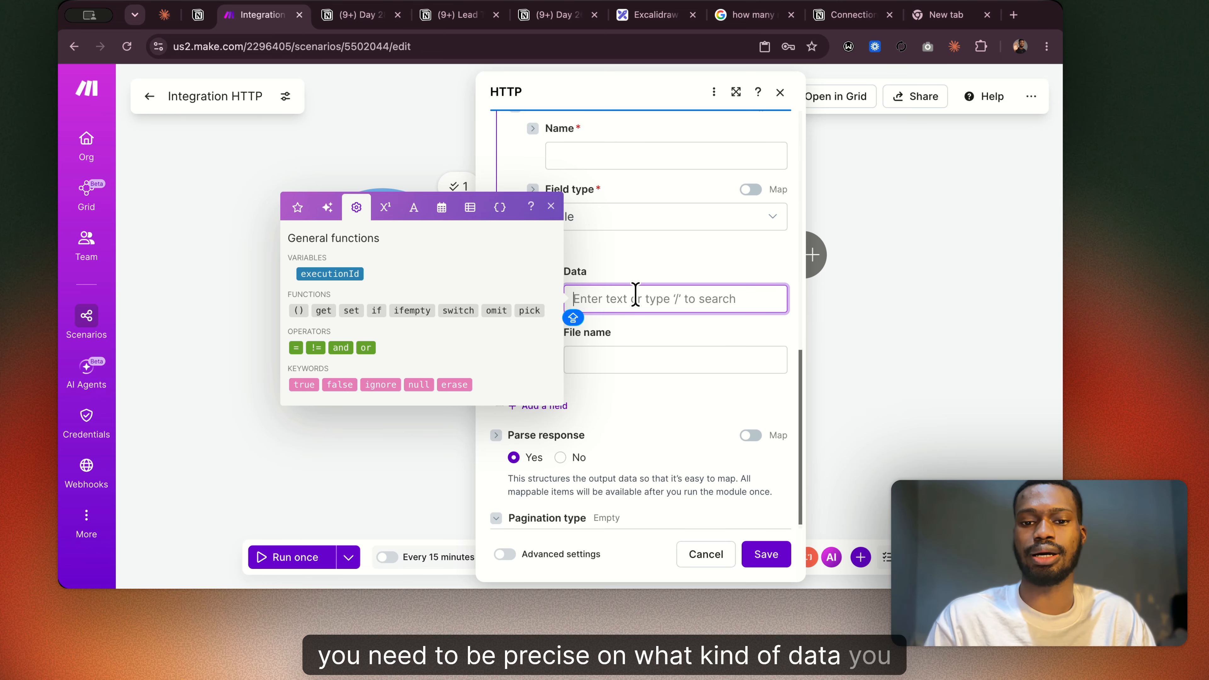
pyautogui.click(652, 269)
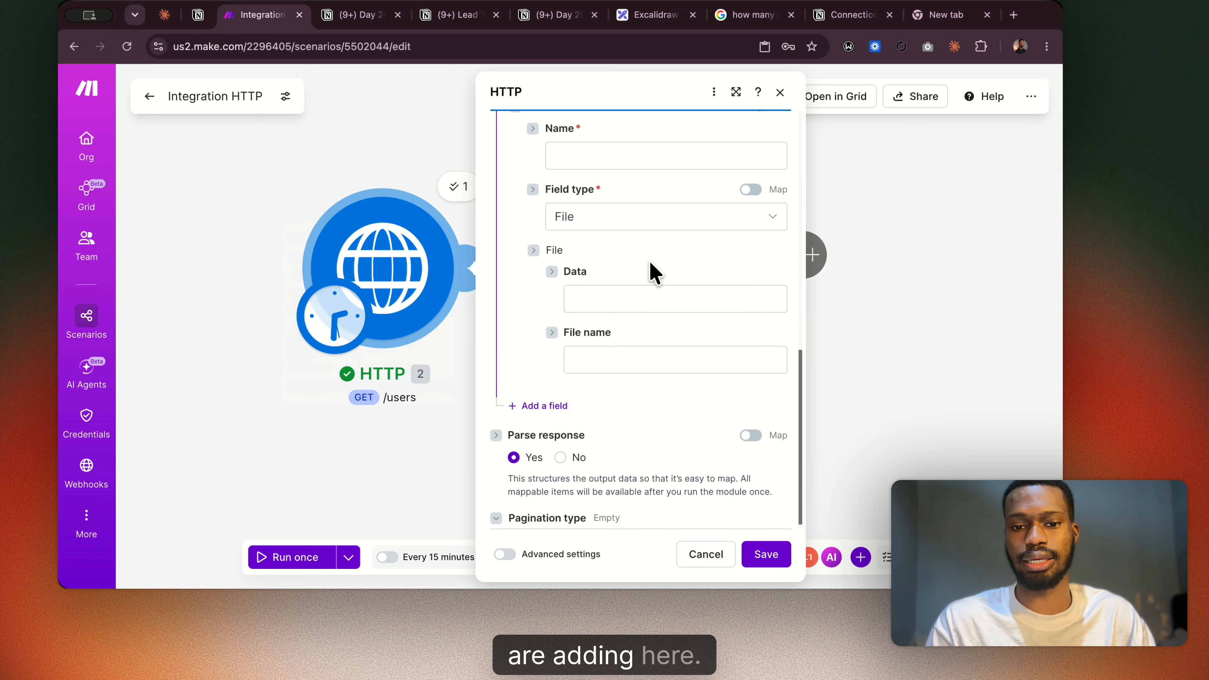
# Switch to the Day 28 notes in Notion, look over the Body Type Options section, and return to Make.
pyautogui.click(355, 19)
pyautogui.scroll(-6, 556, 286)
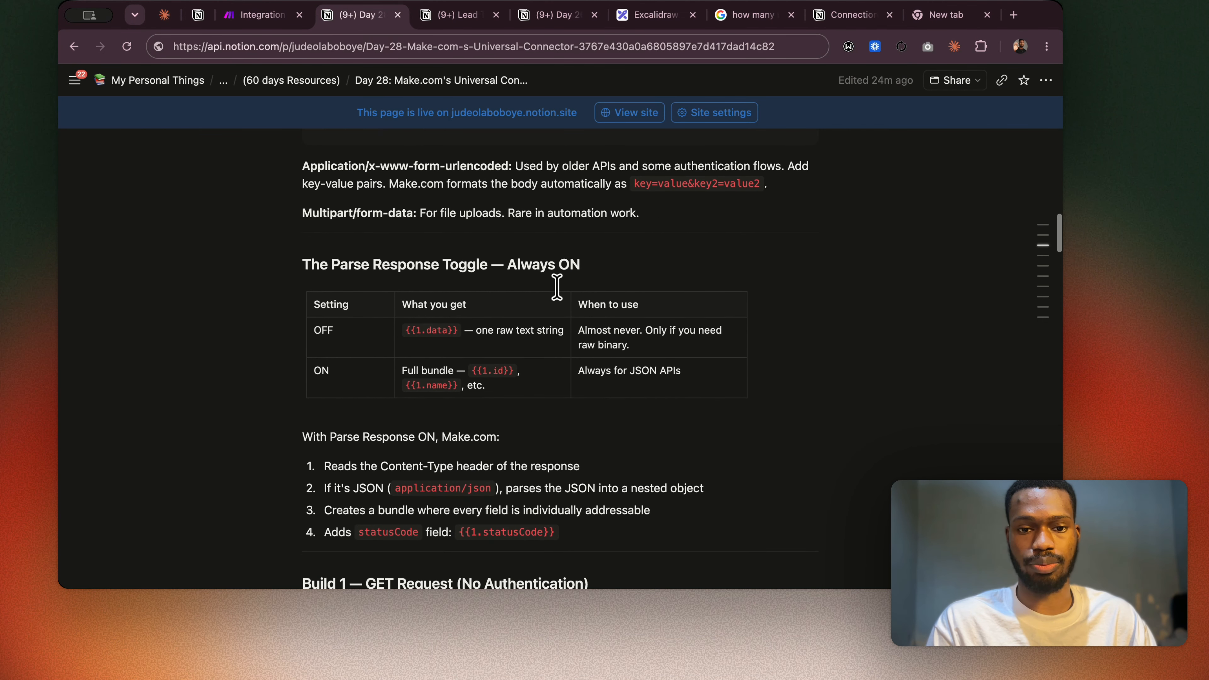
pyautogui.scroll(1, 555, 286)
pyautogui.scroll(5, 556, 286)
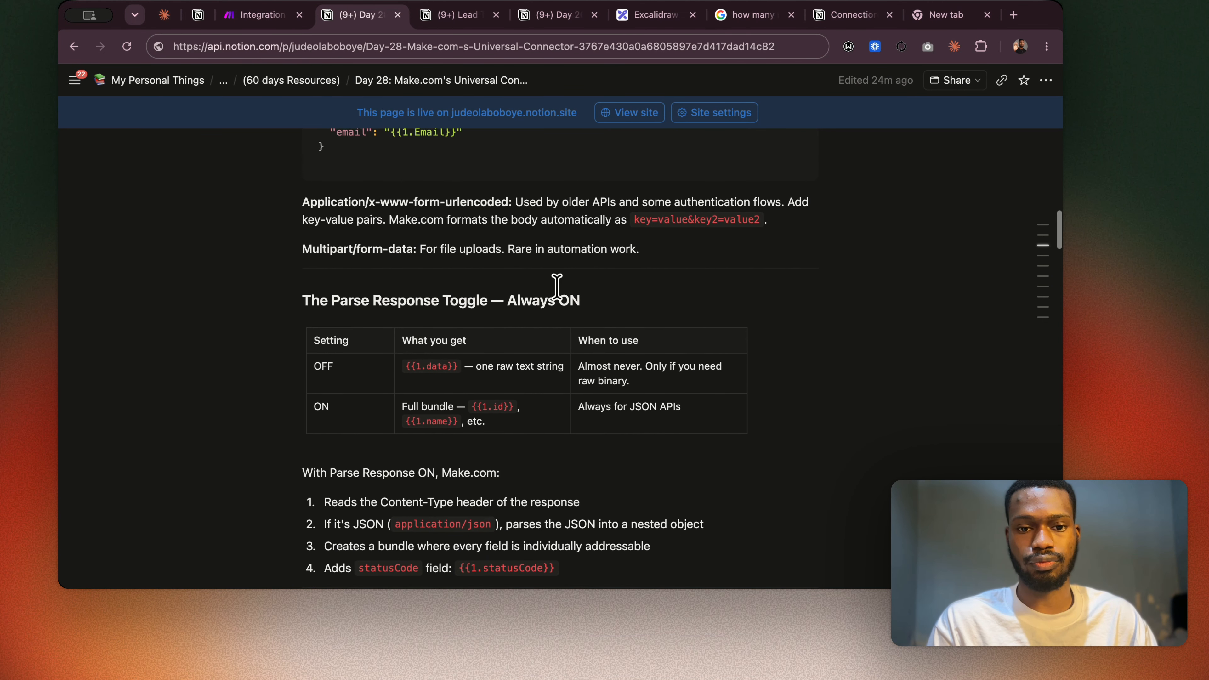
pyautogui.click(273, 16)
# Set the HTTP request's body content type to Custom and open its content type value for entry.
pyautogui.scroll(4, 650, 189)
pyautogui.scroll(2, 650, 181)
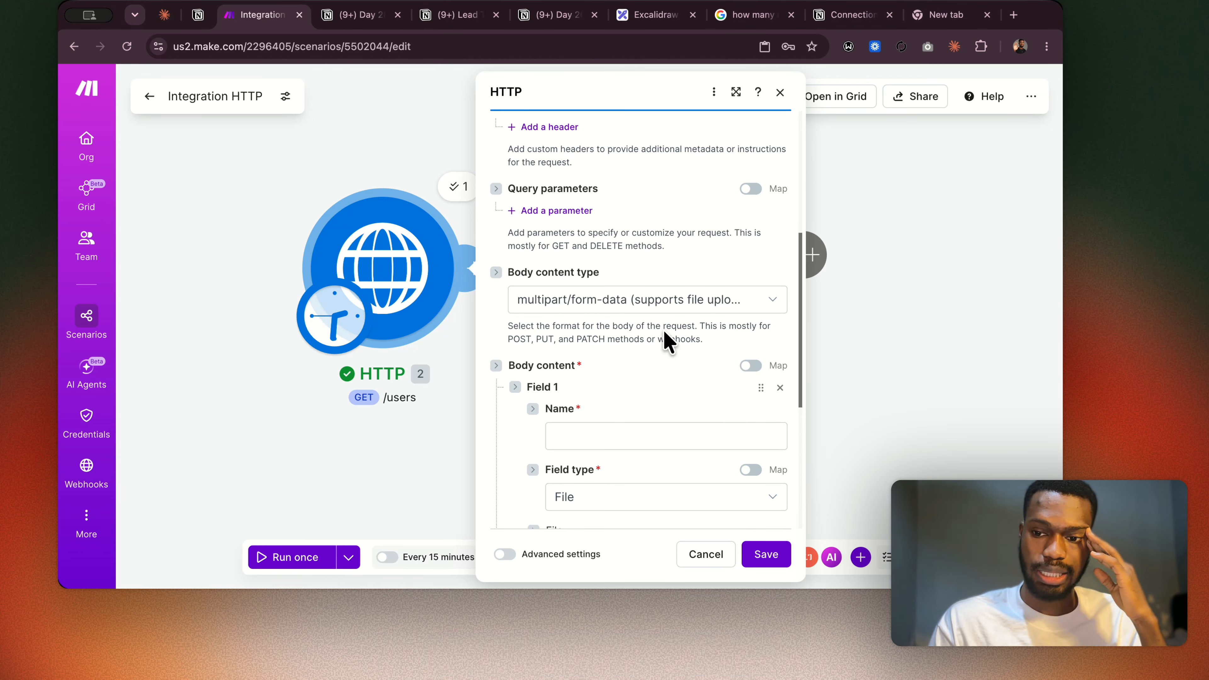
pyautogui.click(655, 300)
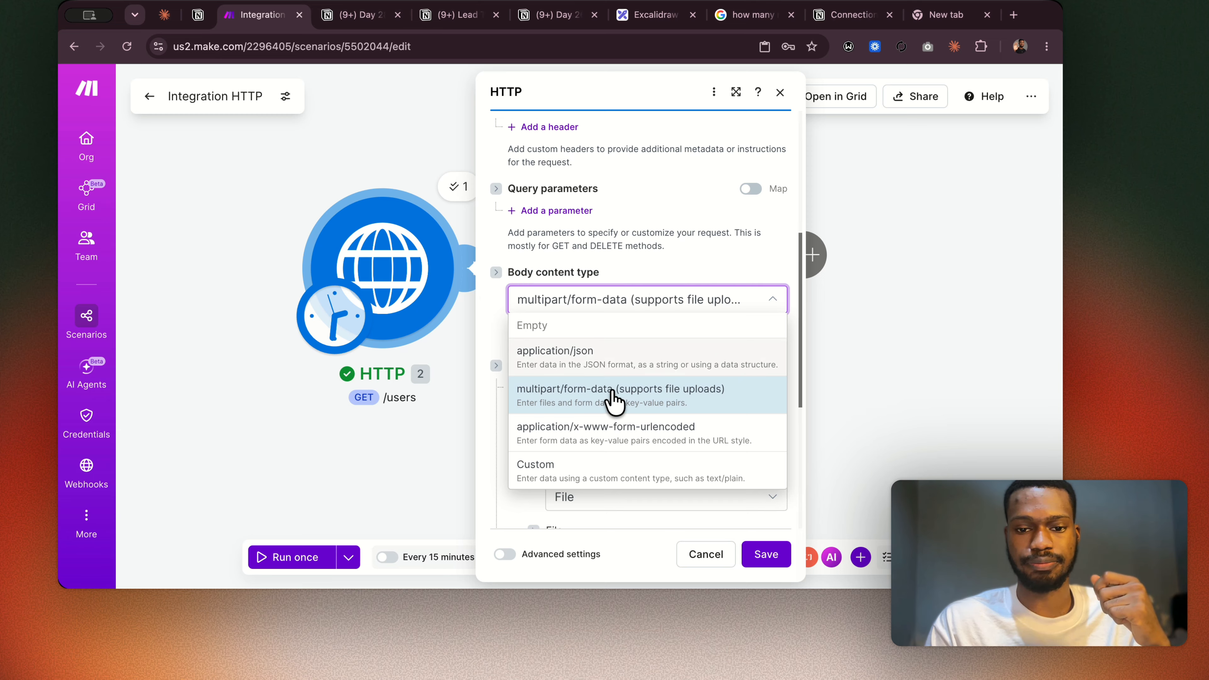
pyautogui.click(599, 471)
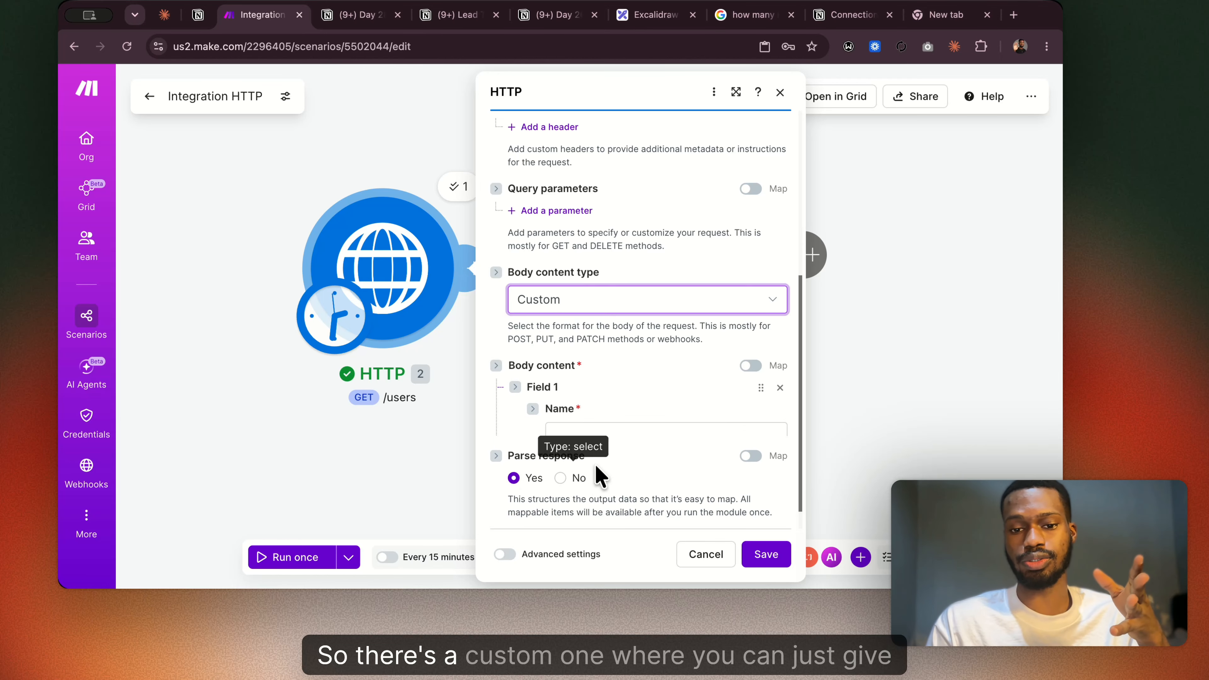
pyautogui.scroll(-1, 631, 419)
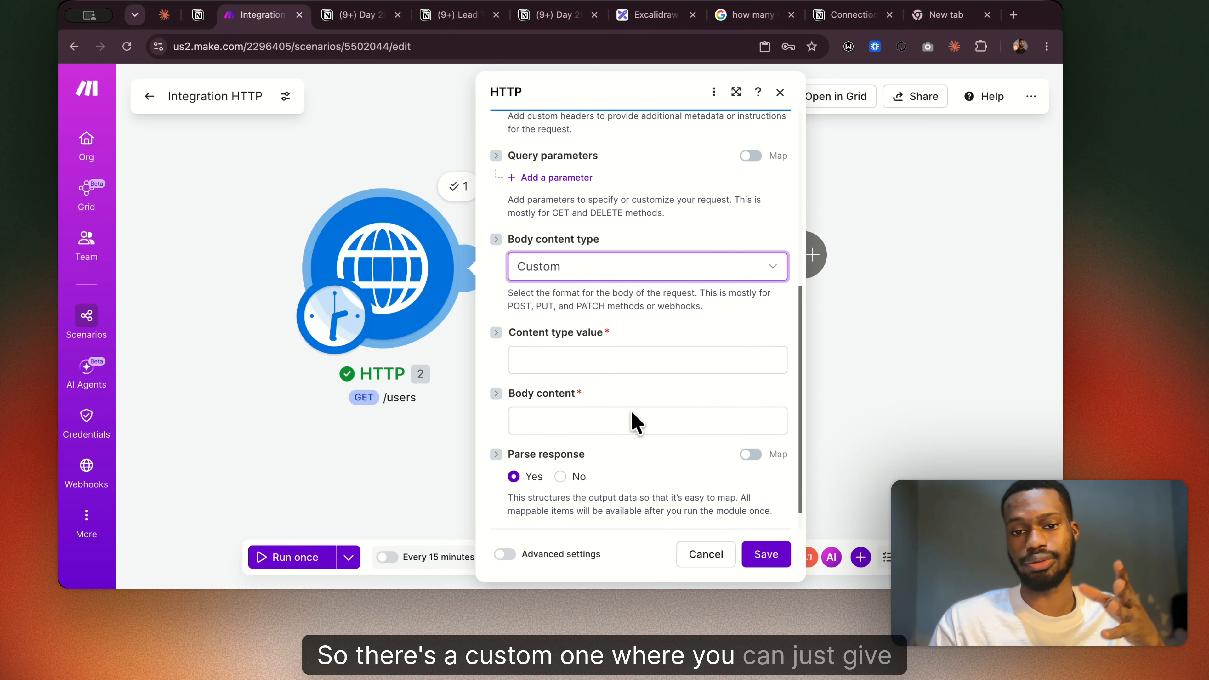
pyautogui.click(548, 347)
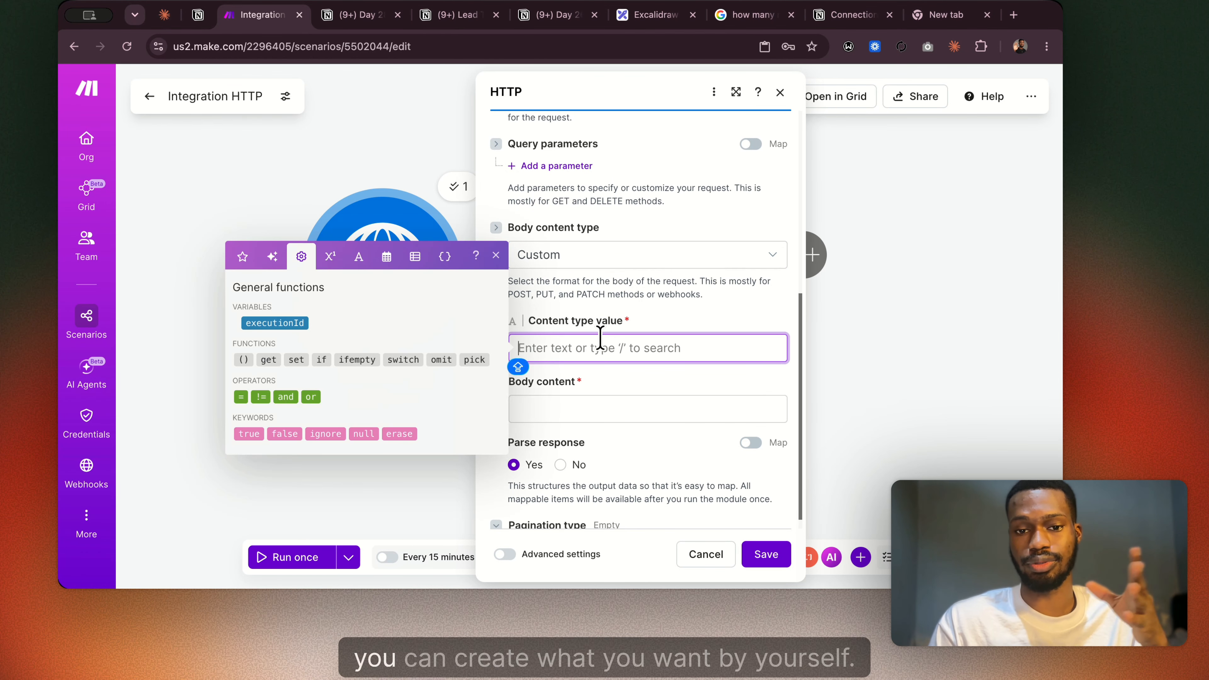
# Set the body content type to application/x-www-form-urlencoded and look at Field 1's Name and Value entries.
pyautogui.click(635, 276)
pyautogui.click(590, 380)
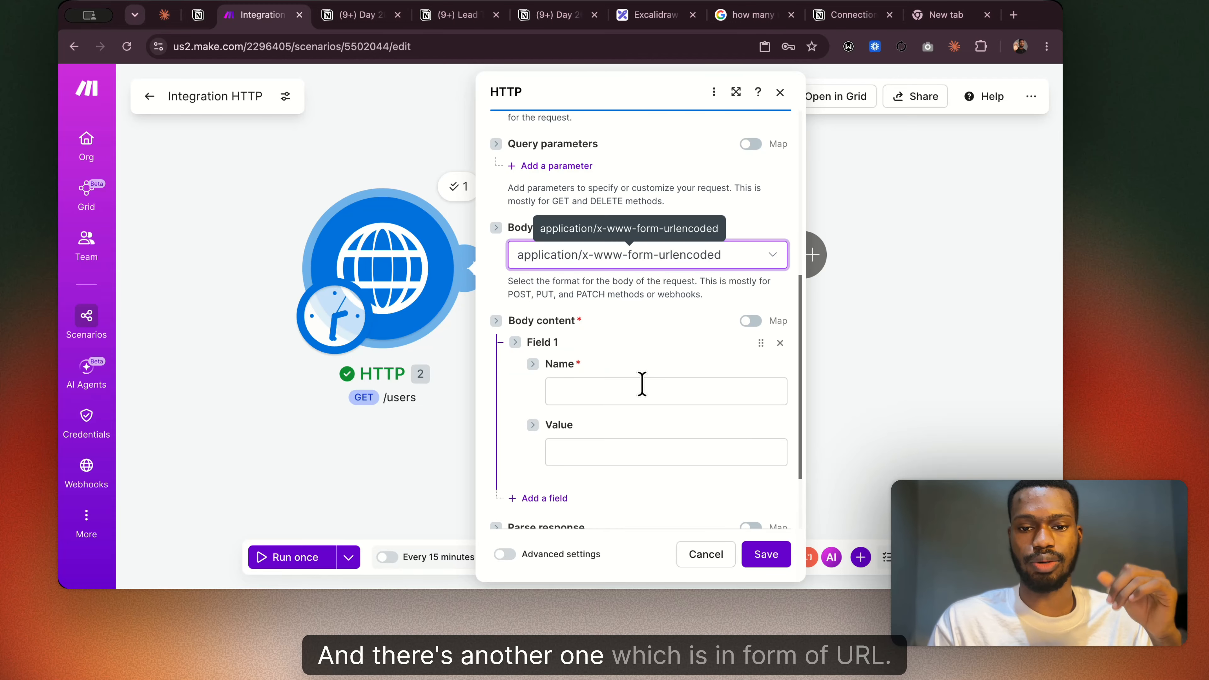
pyautogui.click(611, 395)
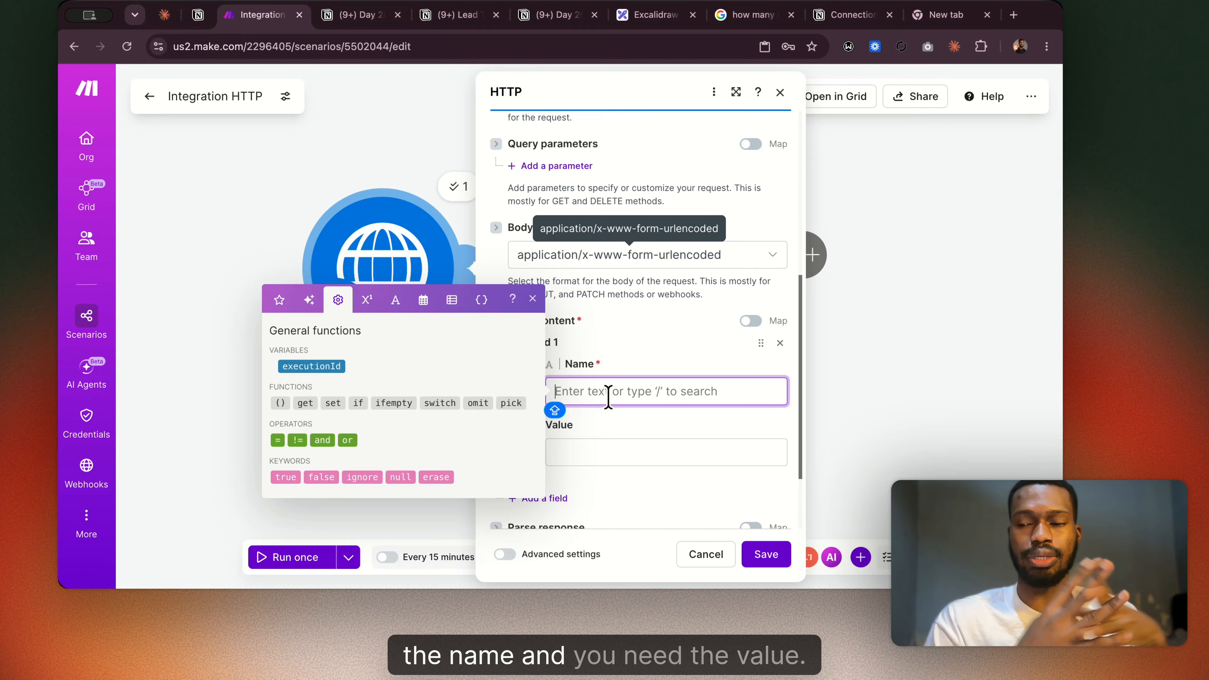
pyautogui.click(608, 444)
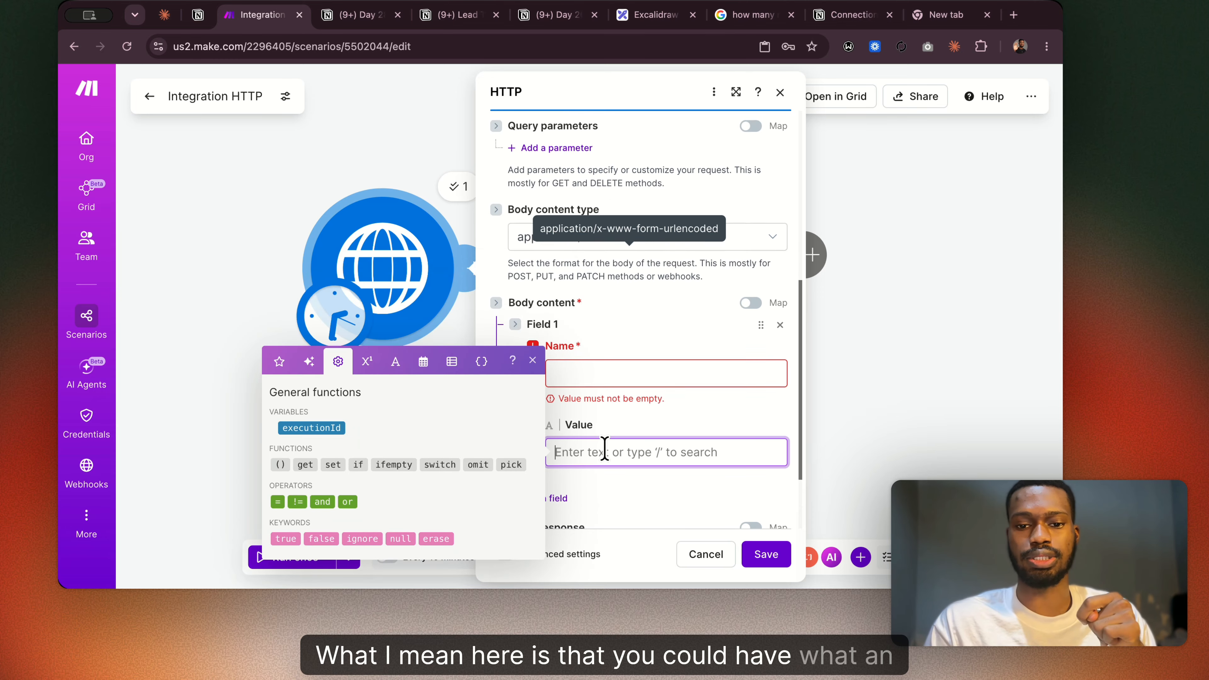
pyautogui.click(581, 379)
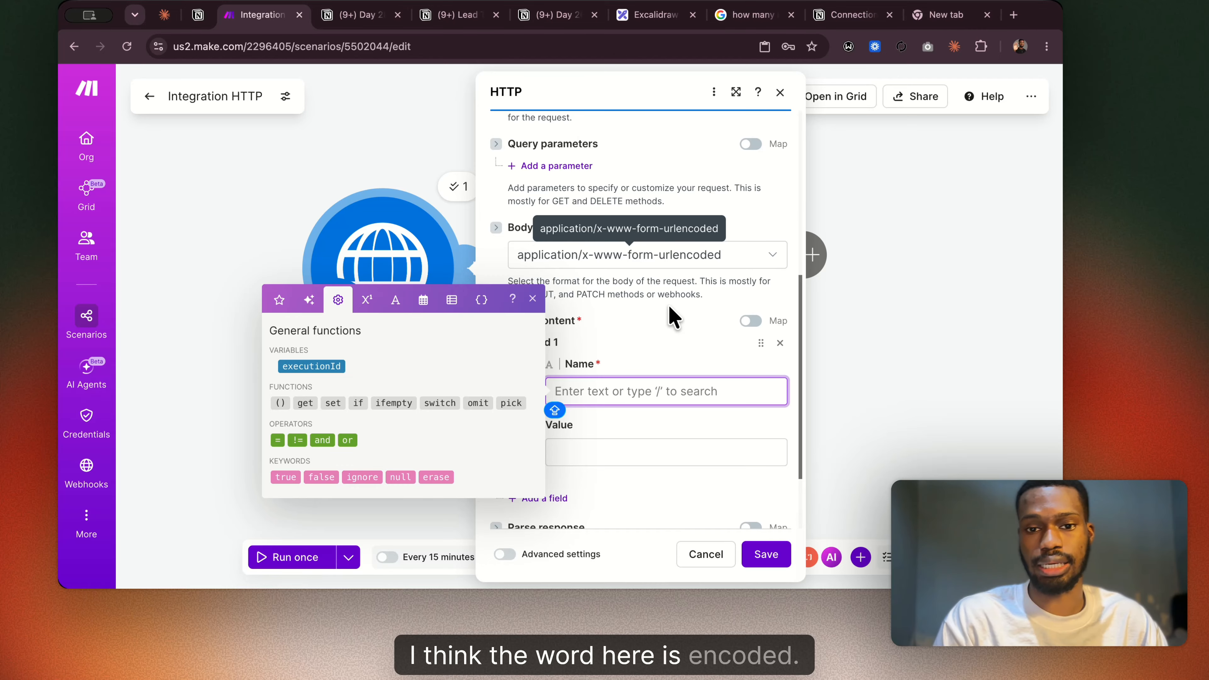
pyautogui.click(673, 317)
pyautogui.scroll(-1, 664, 296)
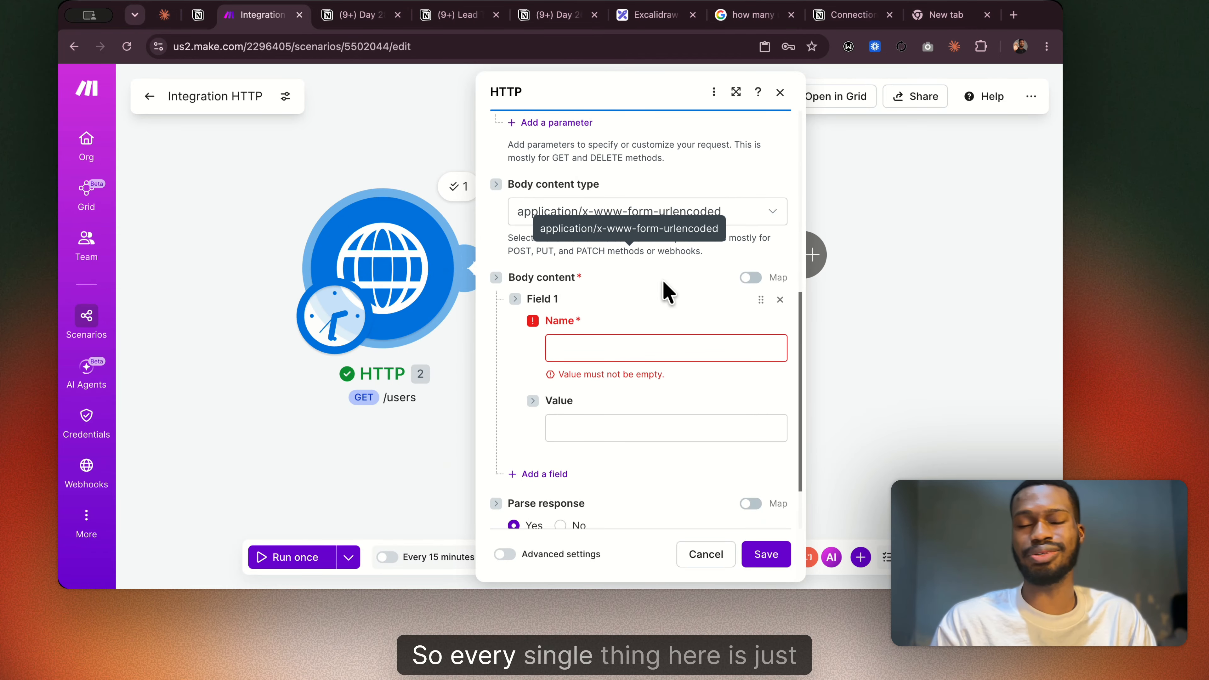
# Switch Parse response to No and back to Yes.
pyautogui.scroll(-2, 666, 286)
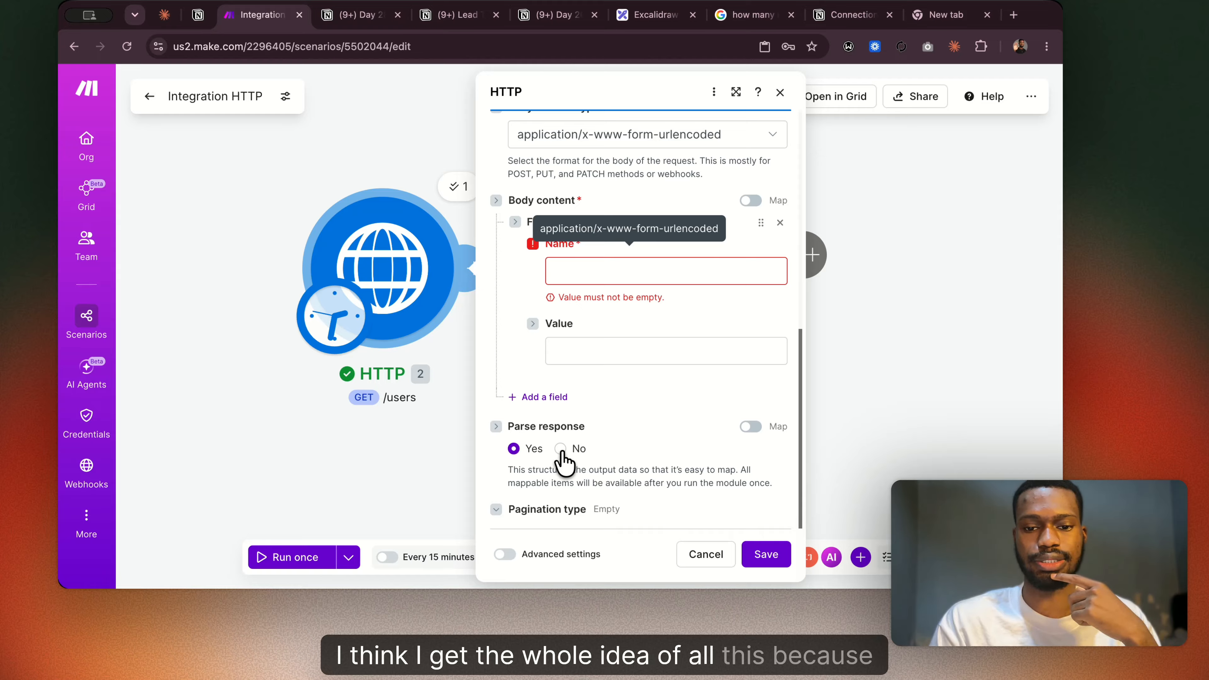
pyautogui.scroll(1, 563, 460)
pyautogui.click(561, 474)
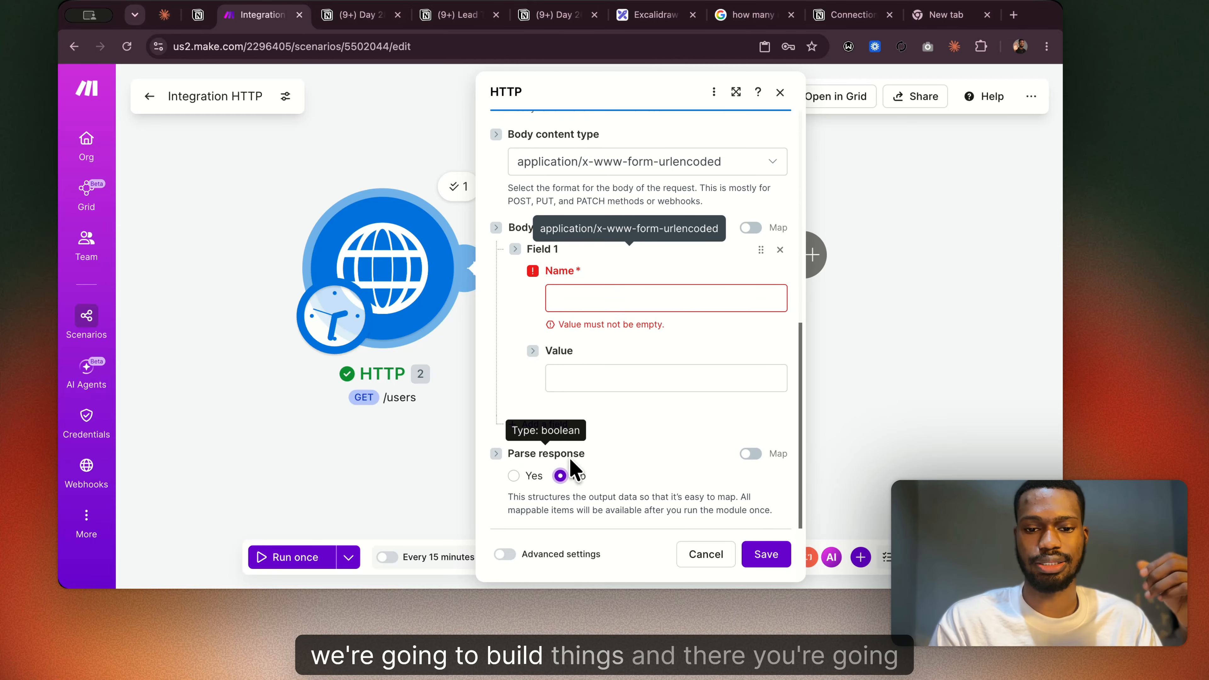
pyautogui.click(513, 476)
# Expand the Pagination type setting and look through the pagination types it offers.
pyautogui.scroll(-1, 640, 464)
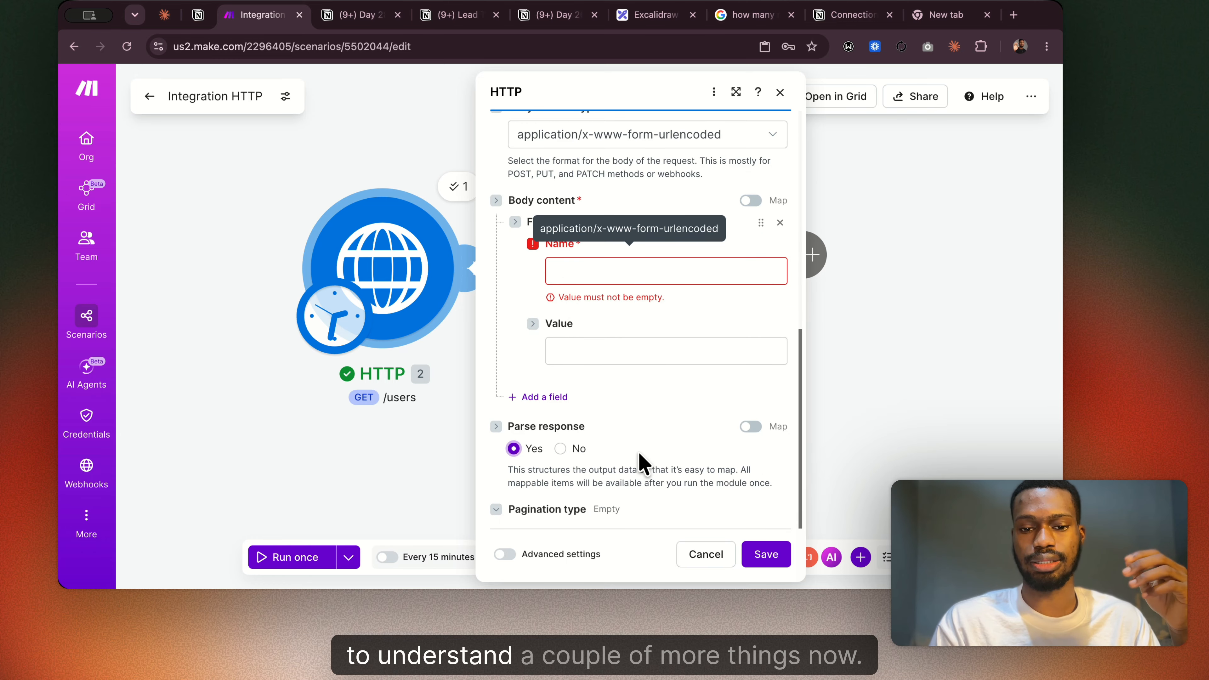
pyautogui.click(496, 509)
pyautogui.scroll(-2, 609, 466)
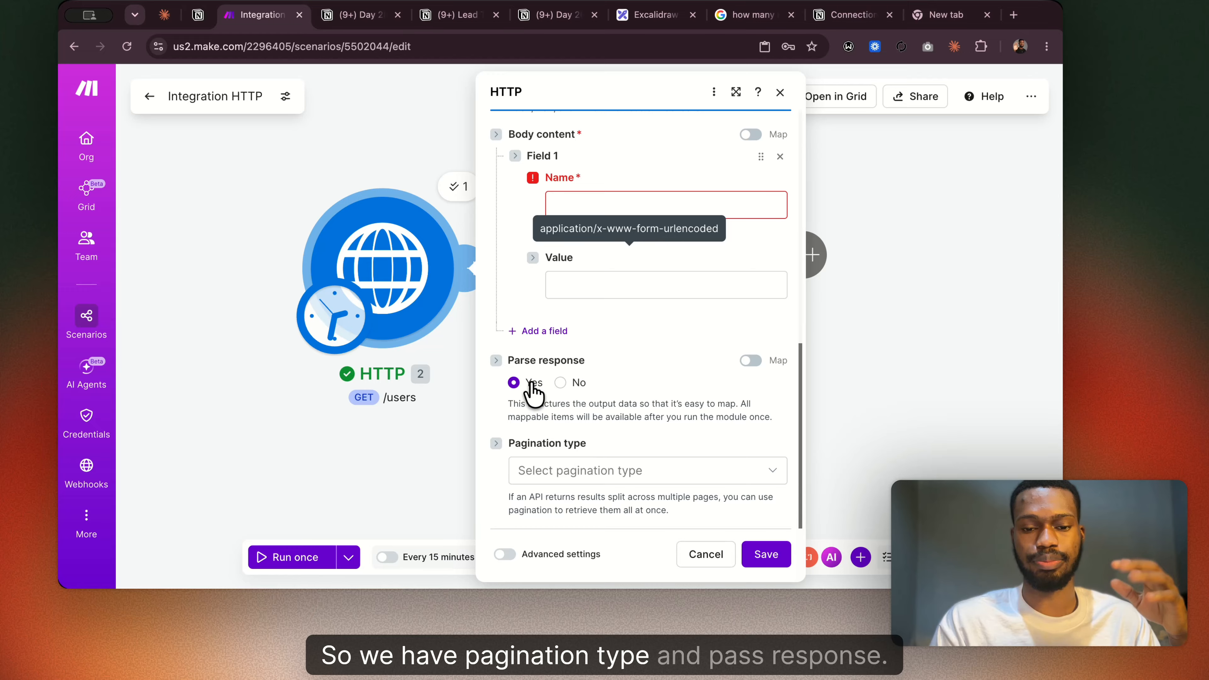
pyautogui.click(592, 470)
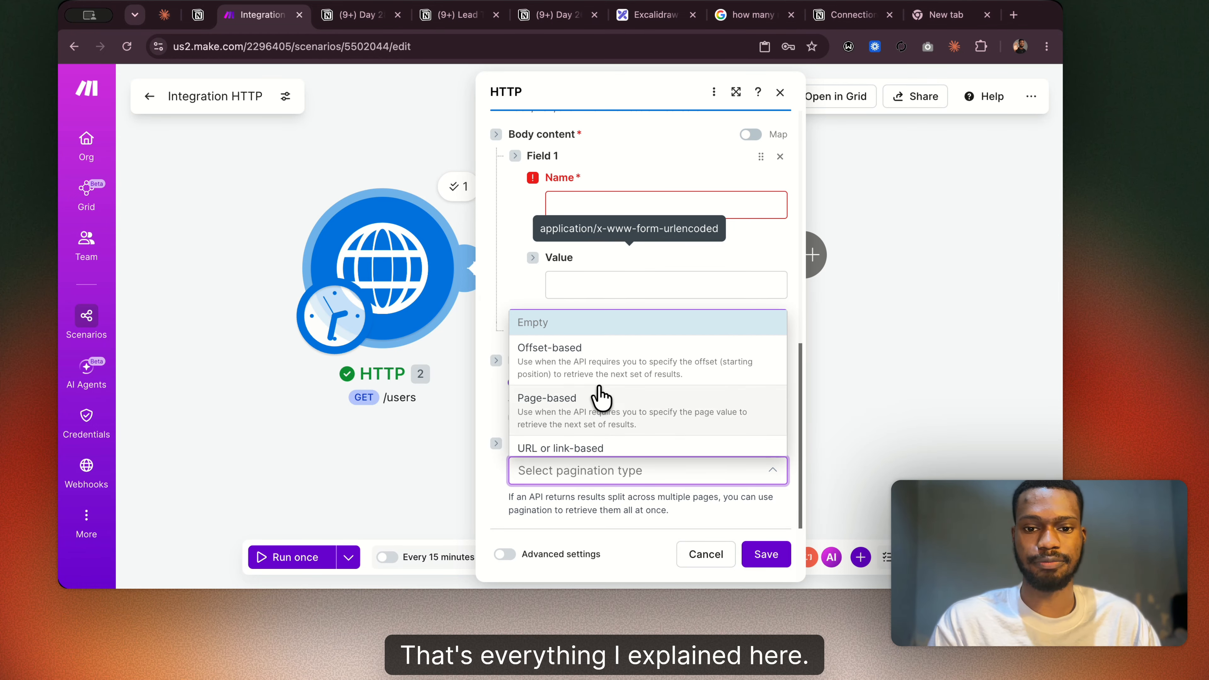
pyautogui.scroll(-2, 572, 431)
# Switch to the Day 28 notes in Notion, read the field table and Parse Response Toggle section, and return to Make.
pyautogui.click(333, 22)
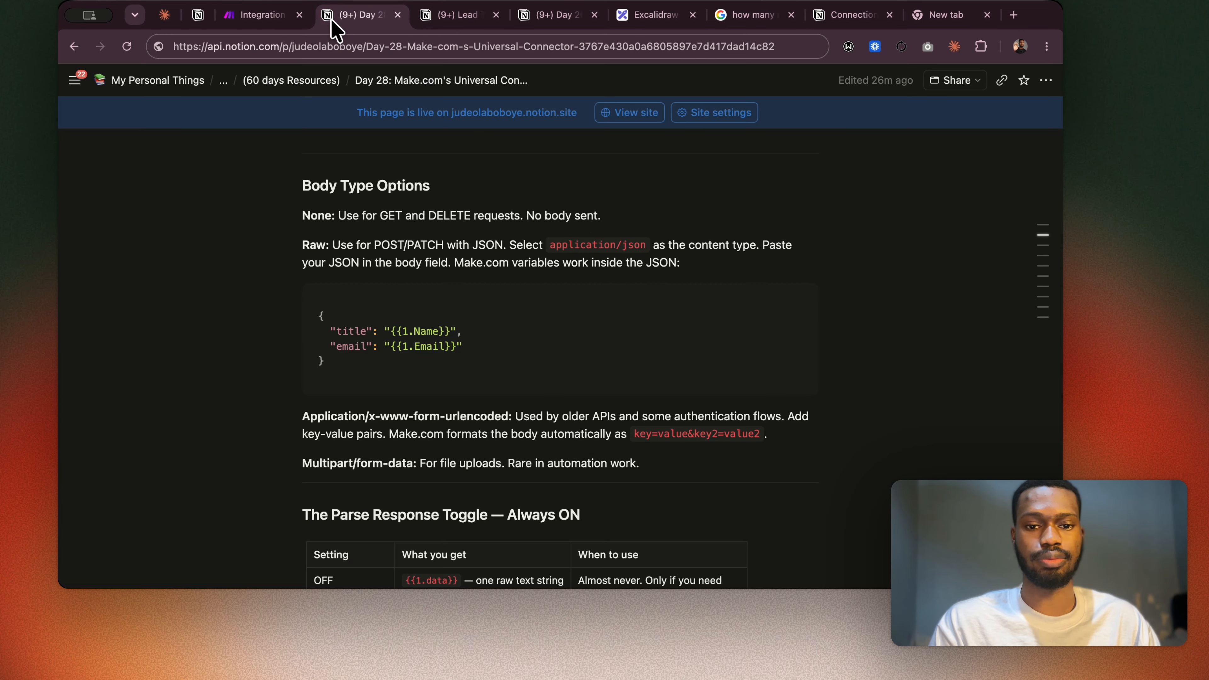
pyautogui.scroll(4, 431, 305)
pyautogui.scroll(-2, 438, 310)
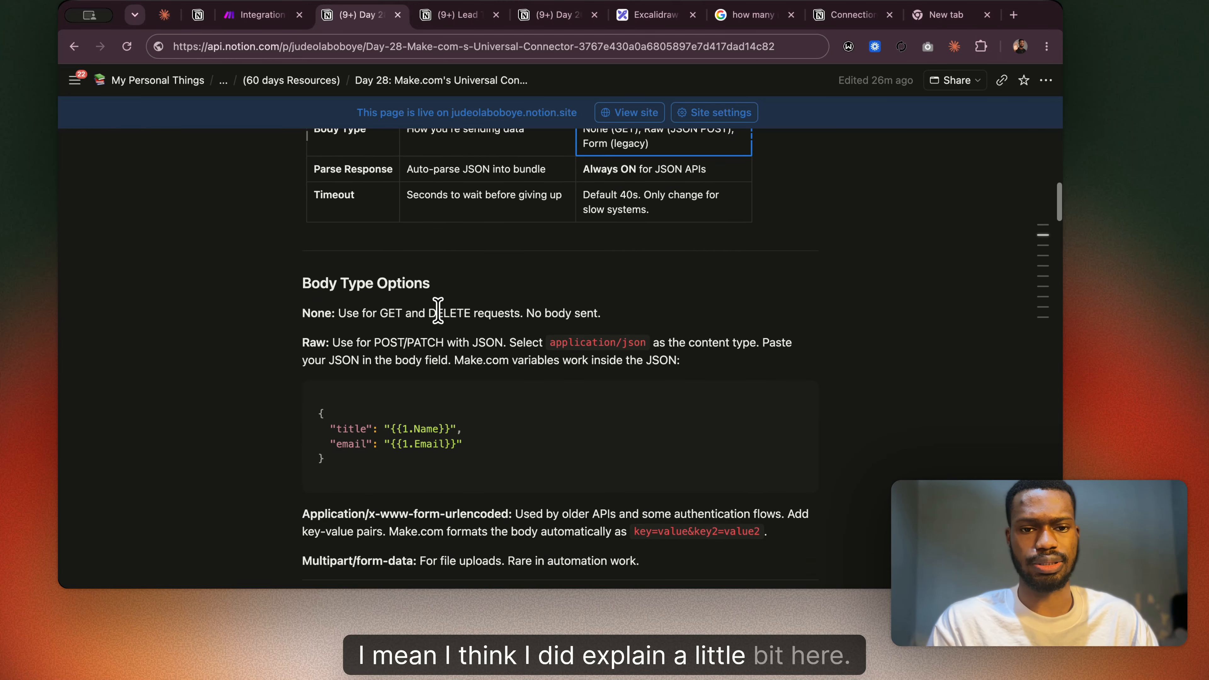
pyautogui.scroll(-2, 438, 309)
pyautogui.scroll(4, 434, 305)
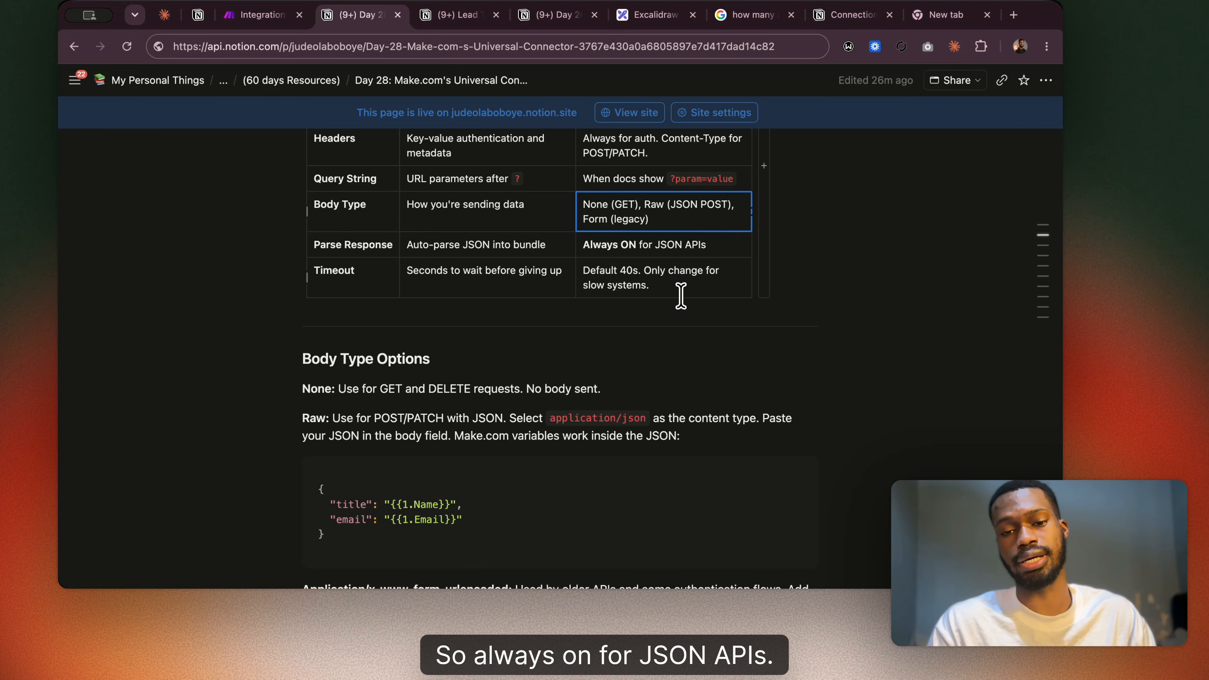
pyautogui.scroll(-8, 599, 311)
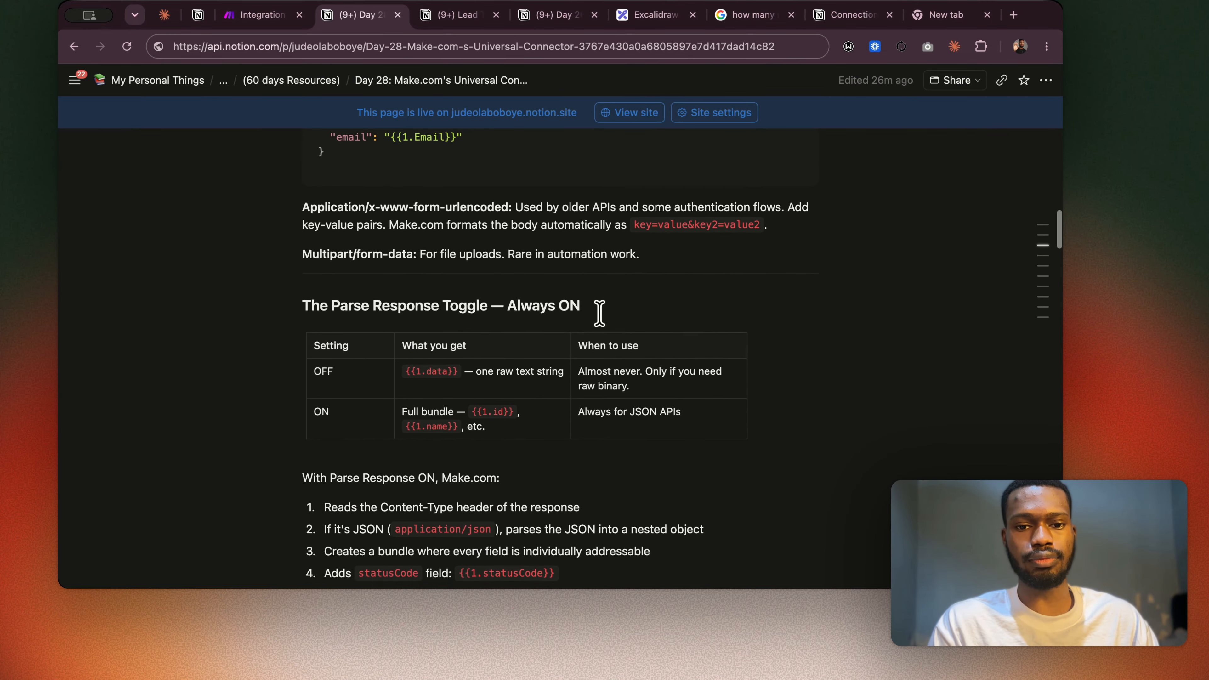
pyautogui.scroll(-3, 599, 312)
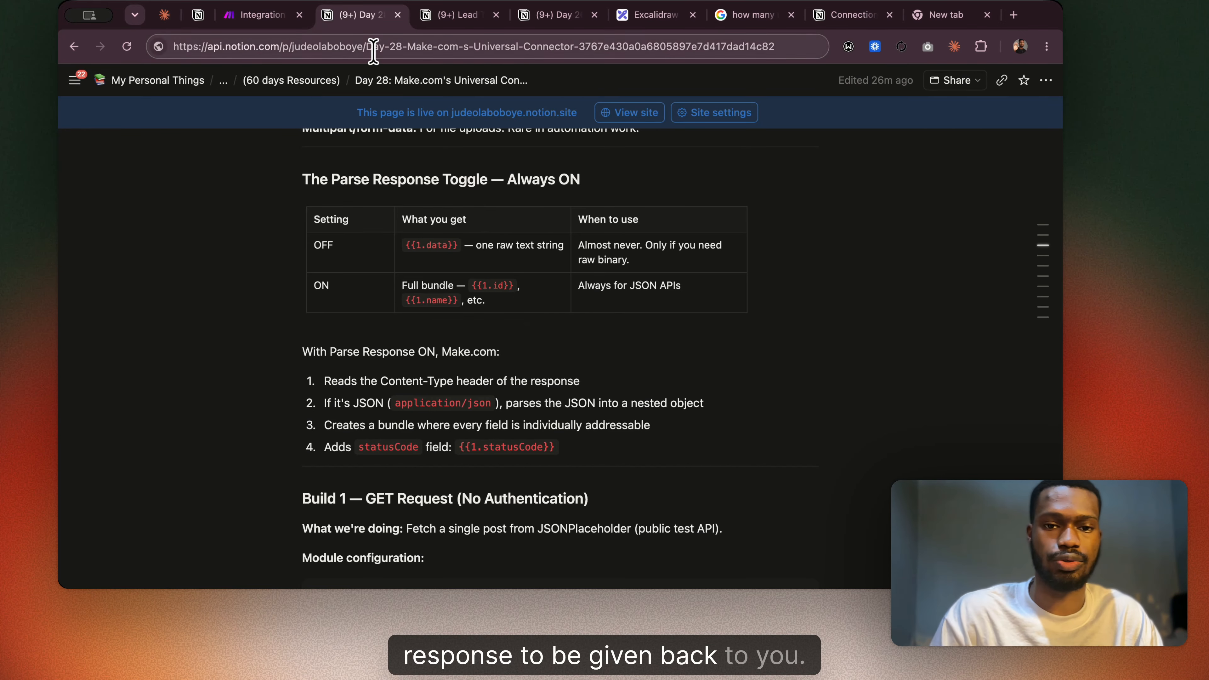
pyautogui.click(257, 15)
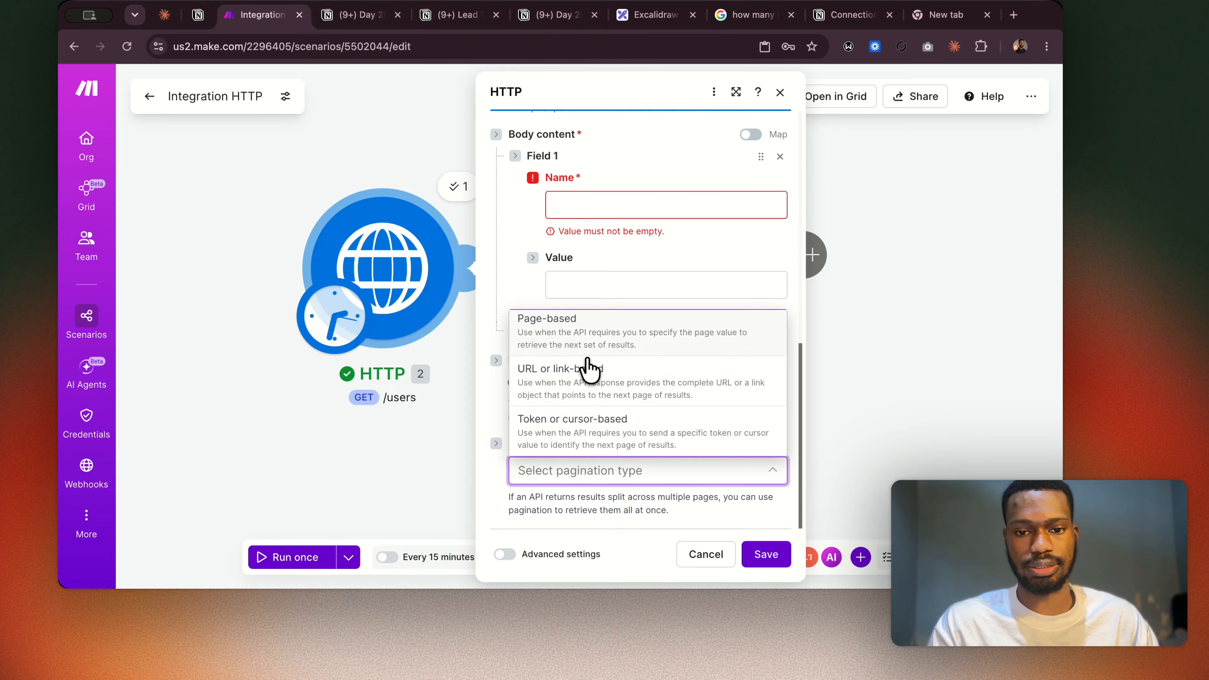
# Look through the pagination types once more and close the HTTP module's settings without saving.
pyautogui.scroll(3, 590, 381)
pyautogui.scroll(-1, 598, 386)
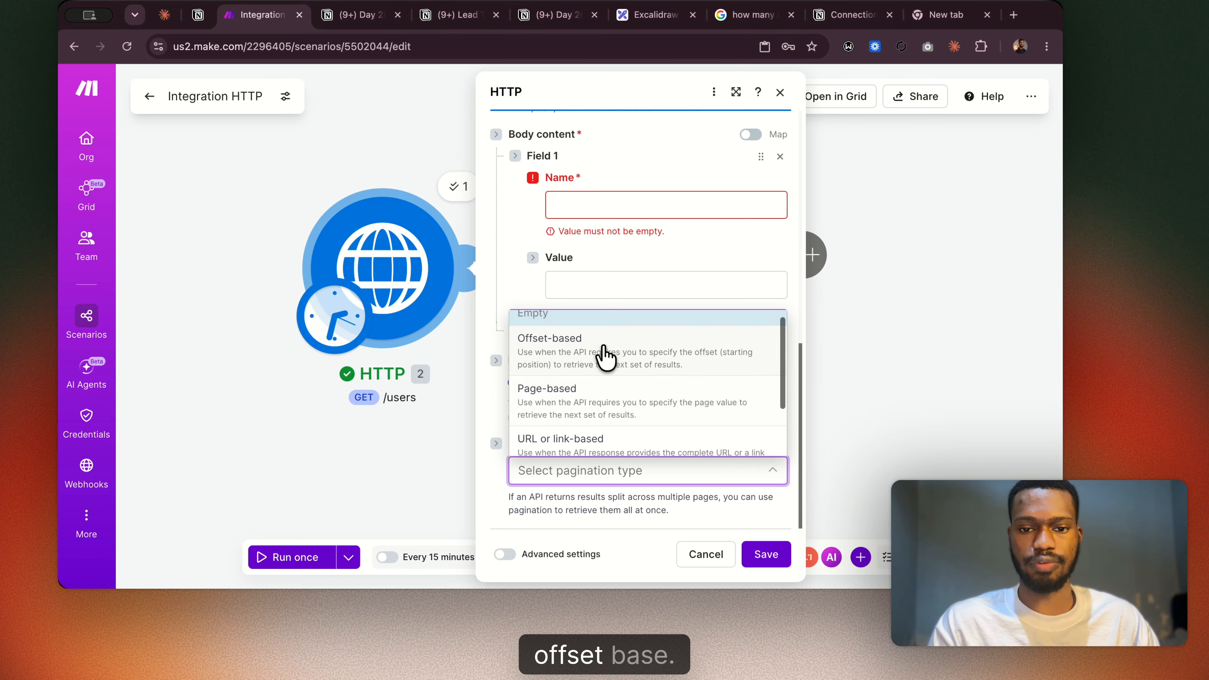
pyautogui.click(612, 497)
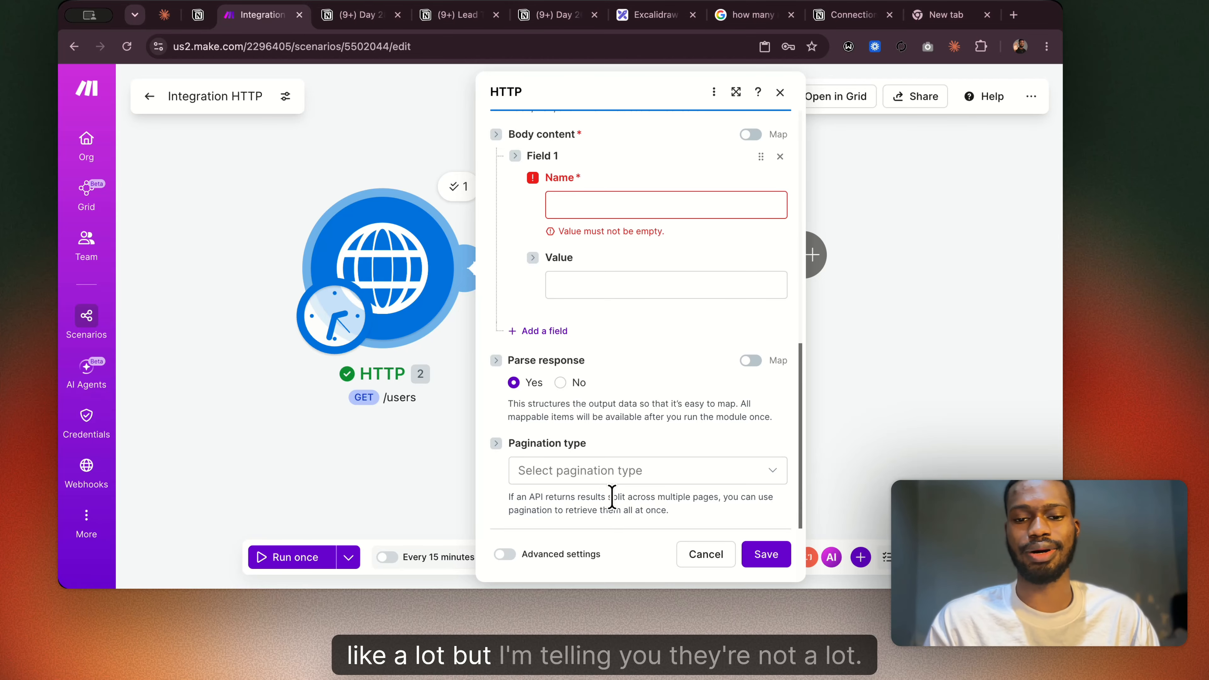
pyautogui.click(771, 96)
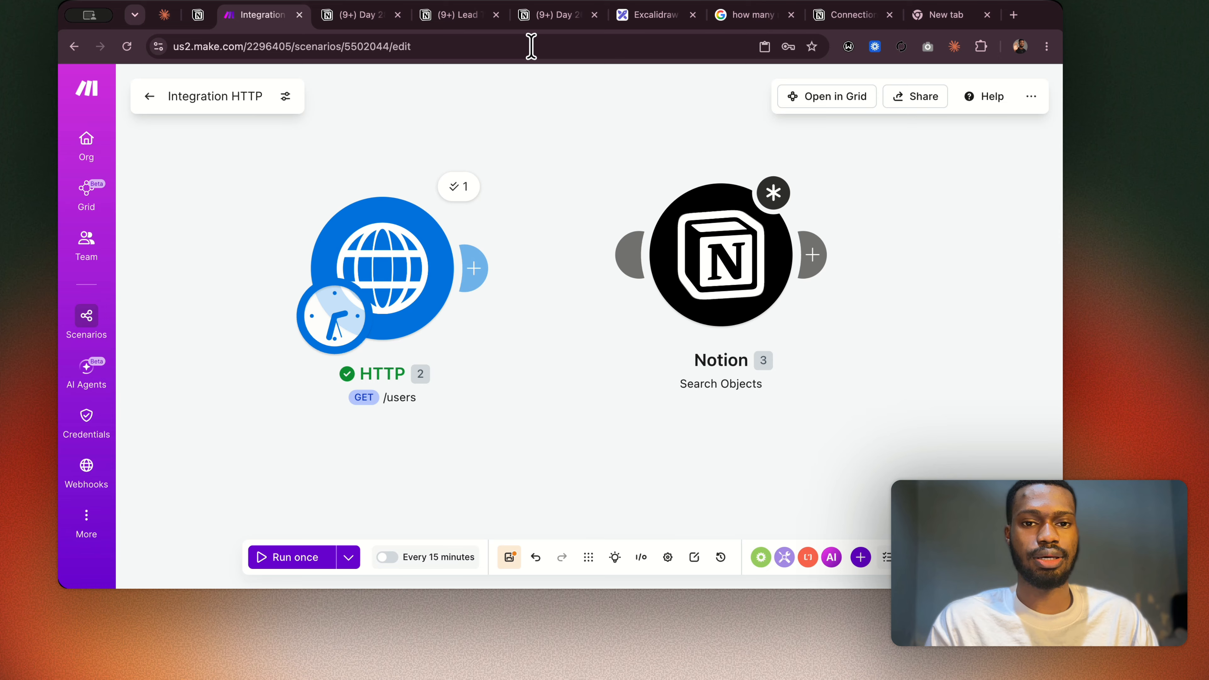
# Go to the Day 28 notes in Notion and review the Parse Response section and the start of Build 1, the GET request.
pyautogui.click(364, 17)
pyautogui.scroll(-2, 571, 381)
pyautogui.scroll(-1, 552, 402)
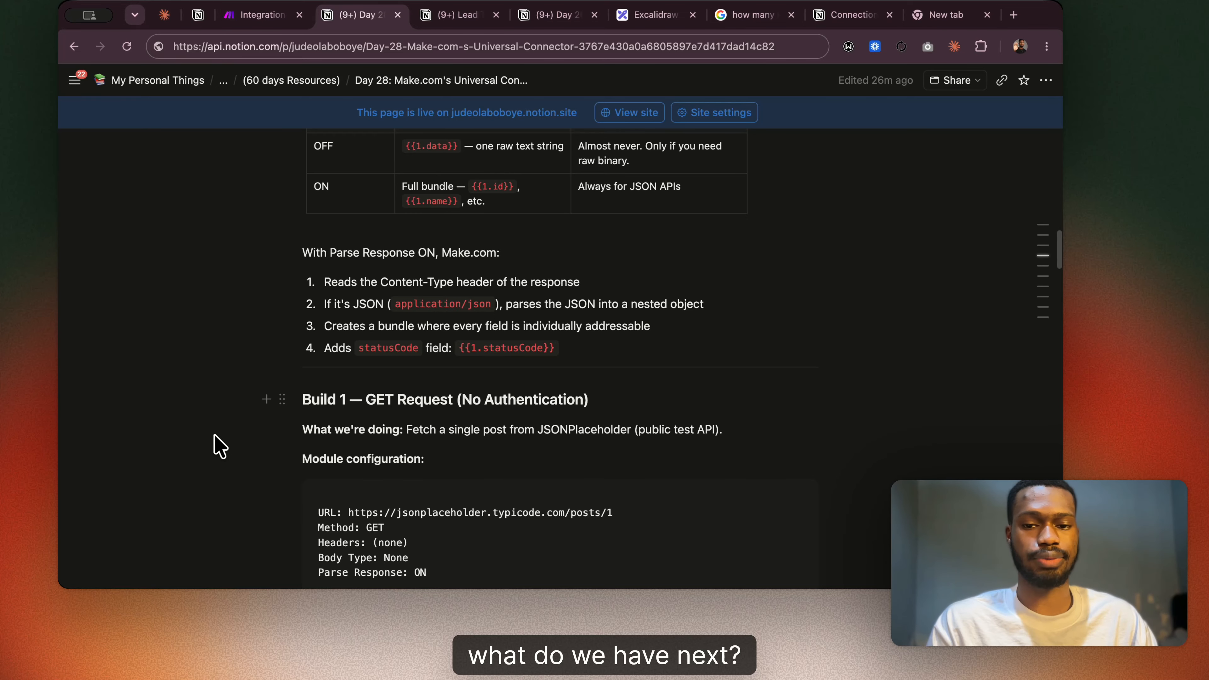
pyautogui.scroll(6, 443, 419)
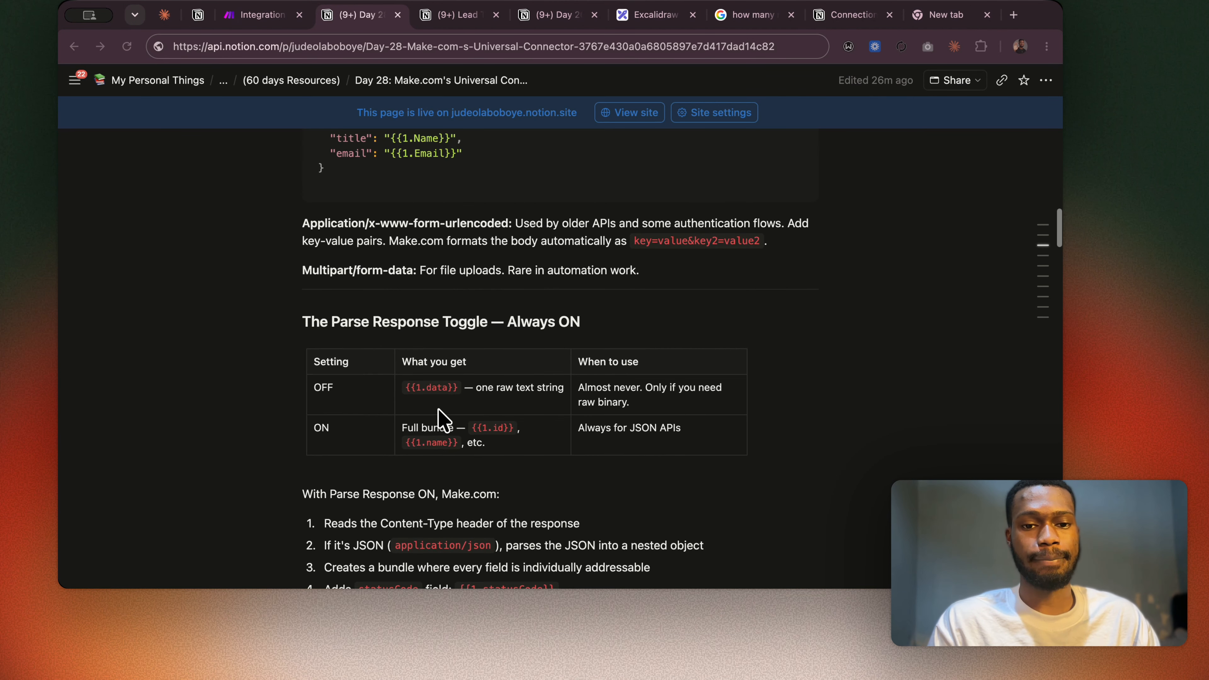
pyautogui.scroll(-3, 442, 419)
pyautogui.scroll(-2, 442, 418)
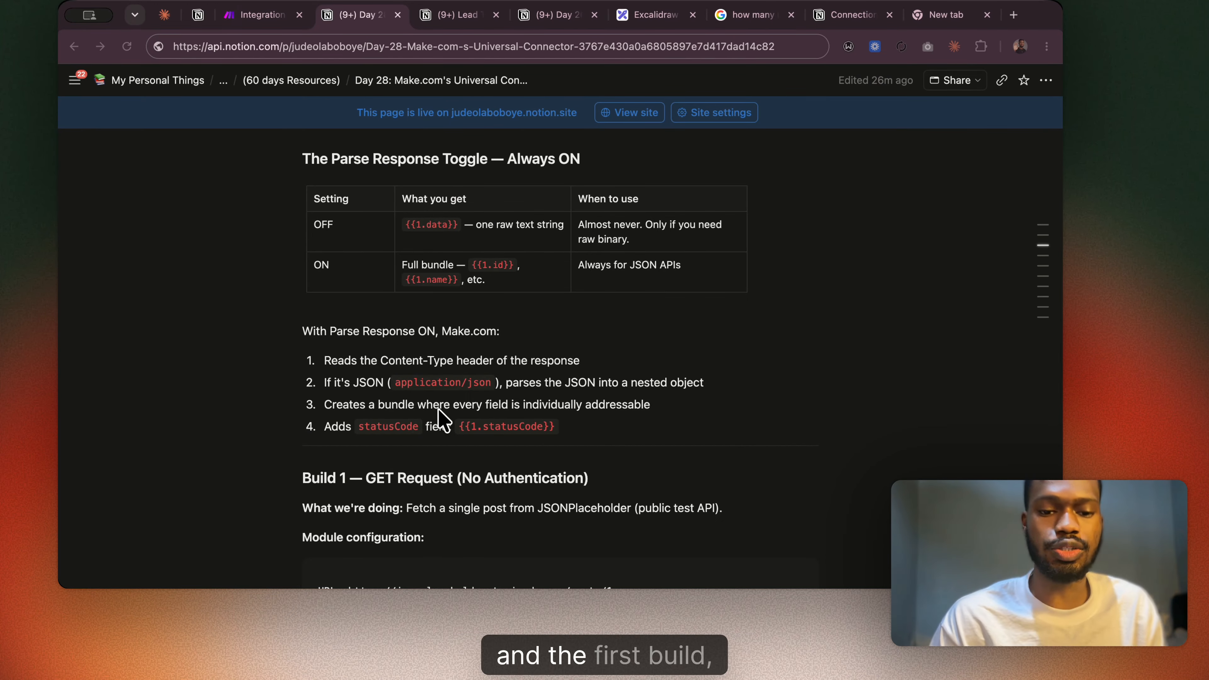
# Read Build 1's module configuration in the notes, return to Make, and review and save the HTTP module's GET settings.
pyautogui.scroll(-5, 438, 408)
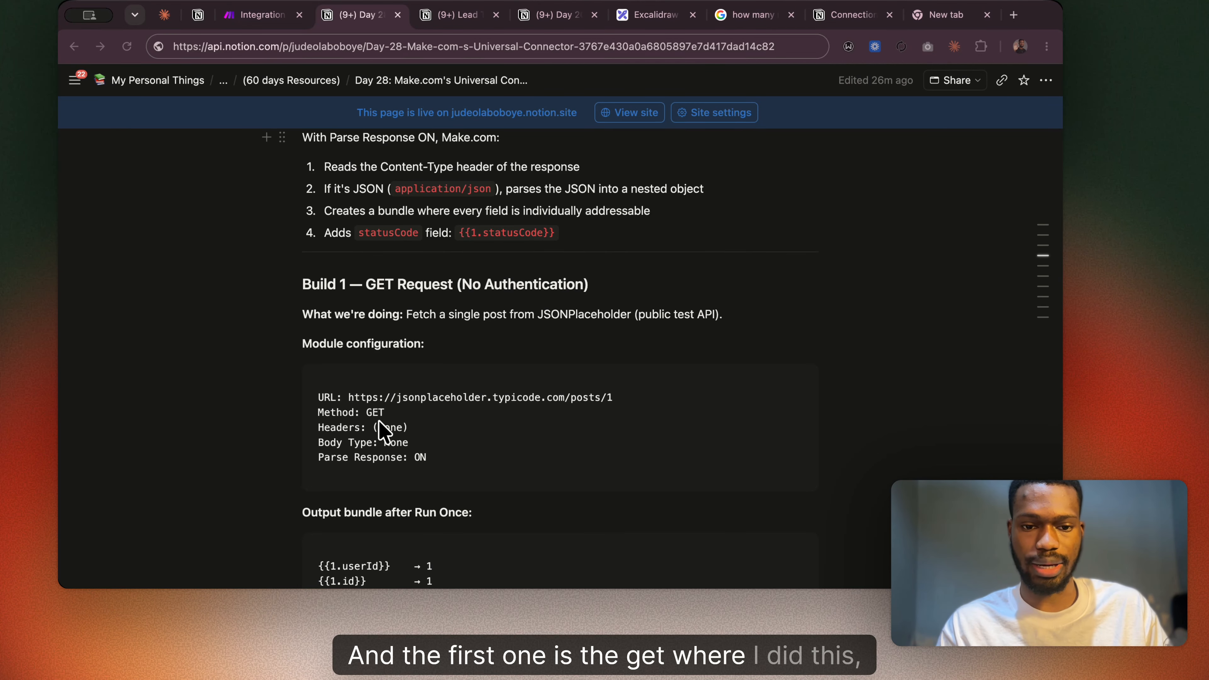
pyautogui.click(250, 6)
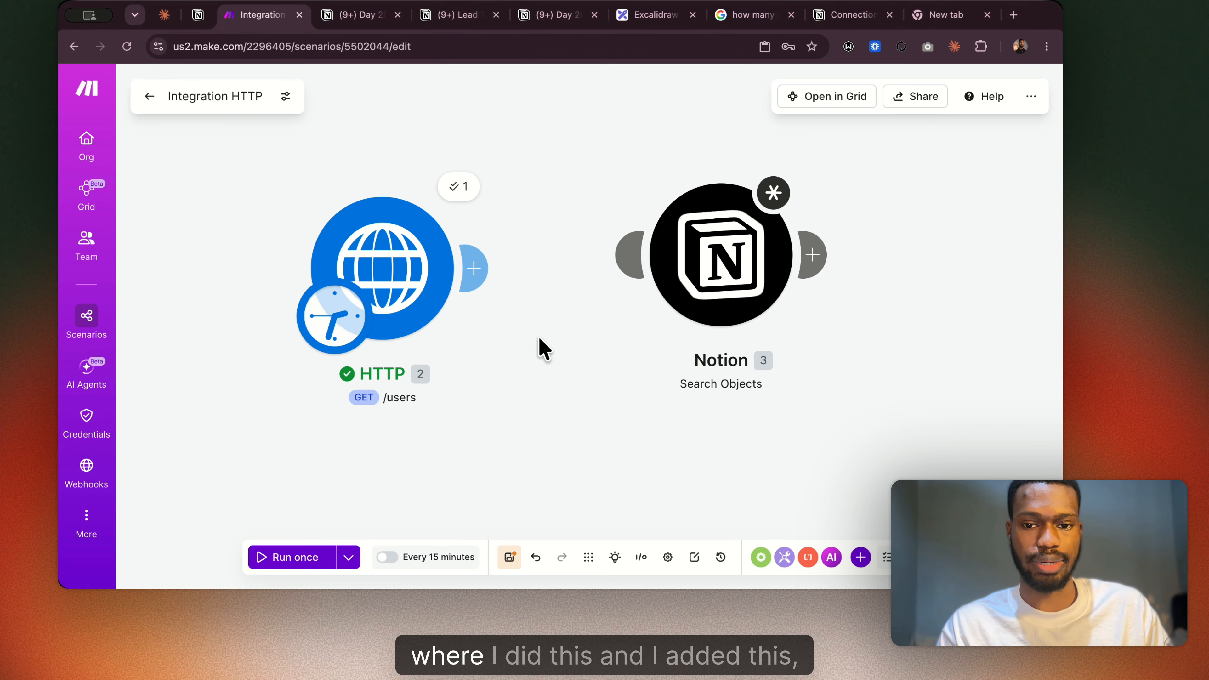
pyautogui.click(463, 260)
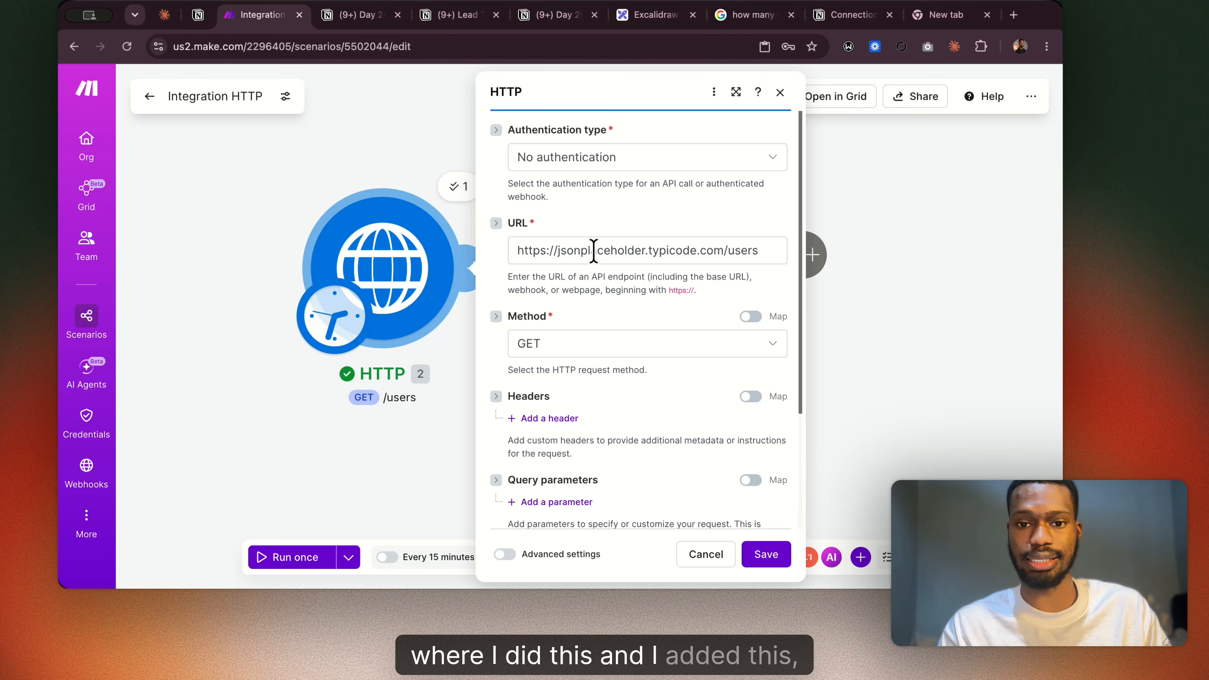
pyautogui.scroll(-2, 599, 360)
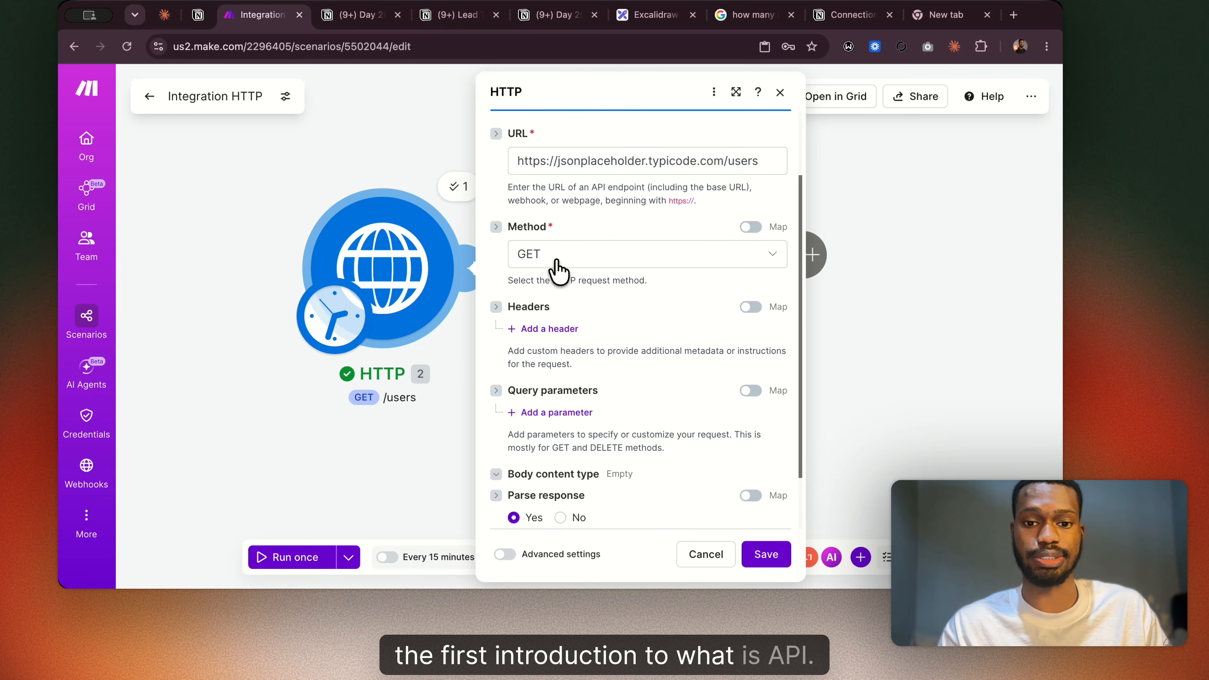
pyautogui.scroll(-2, 558, 270)
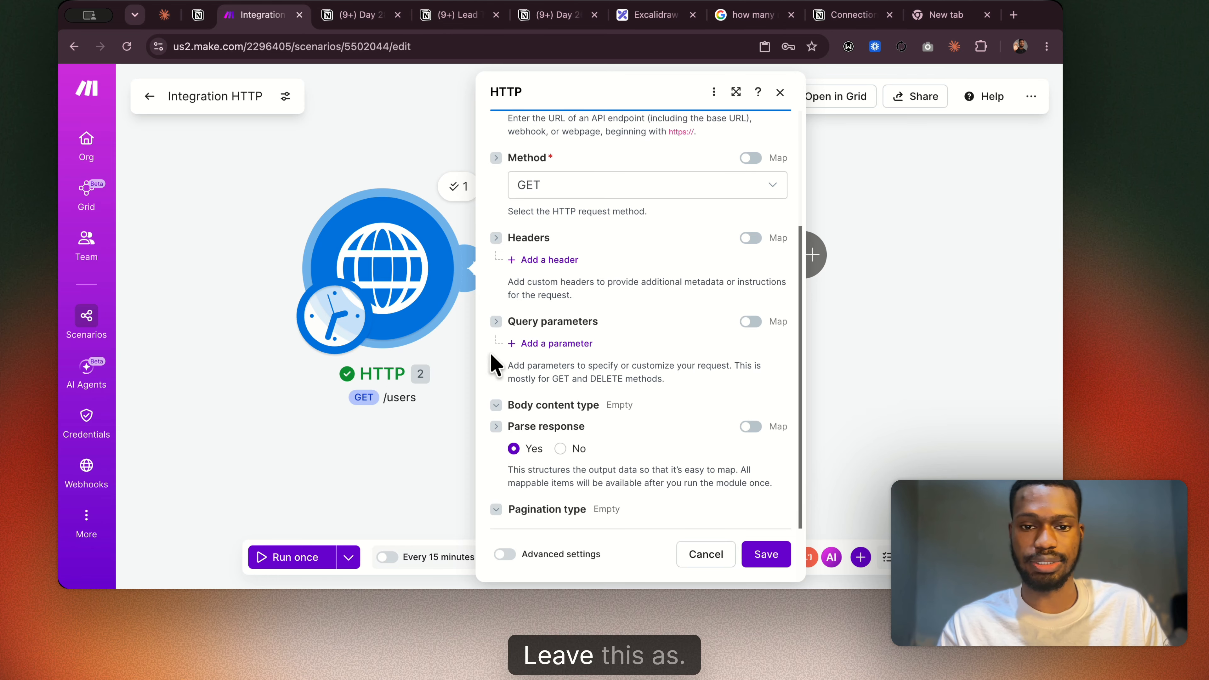
pyautogui.scroll(3, 548, 209)
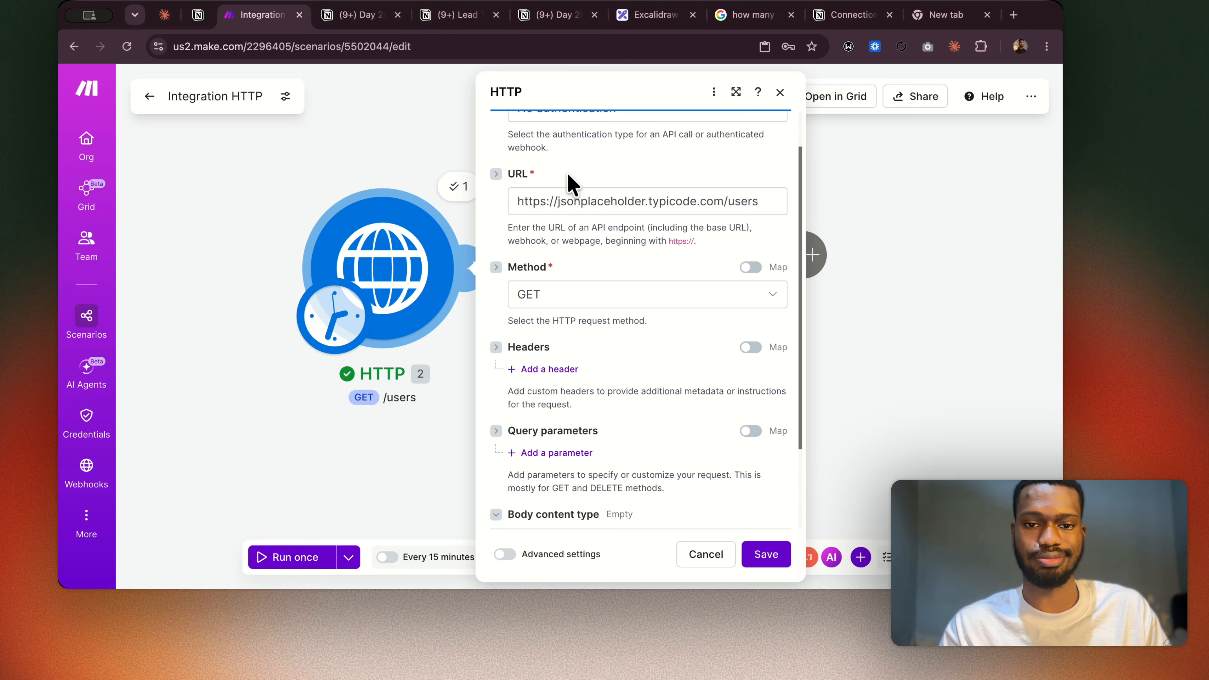
pyautogui.click(761, 558)
# Run the HTTP module on its own and inspect the Data array and status code in its output bundle.
pyautogui.rightClick(394, 285)
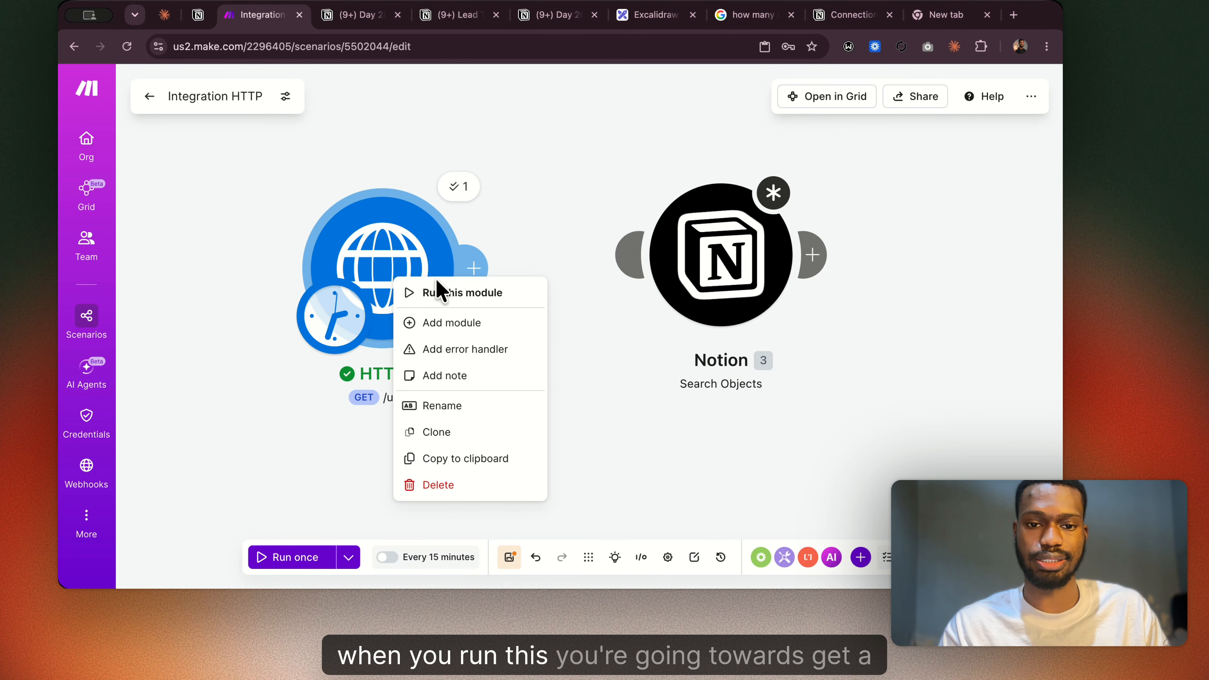
pyautogui.click(432, 286)
pyautogui.click(487, 219)
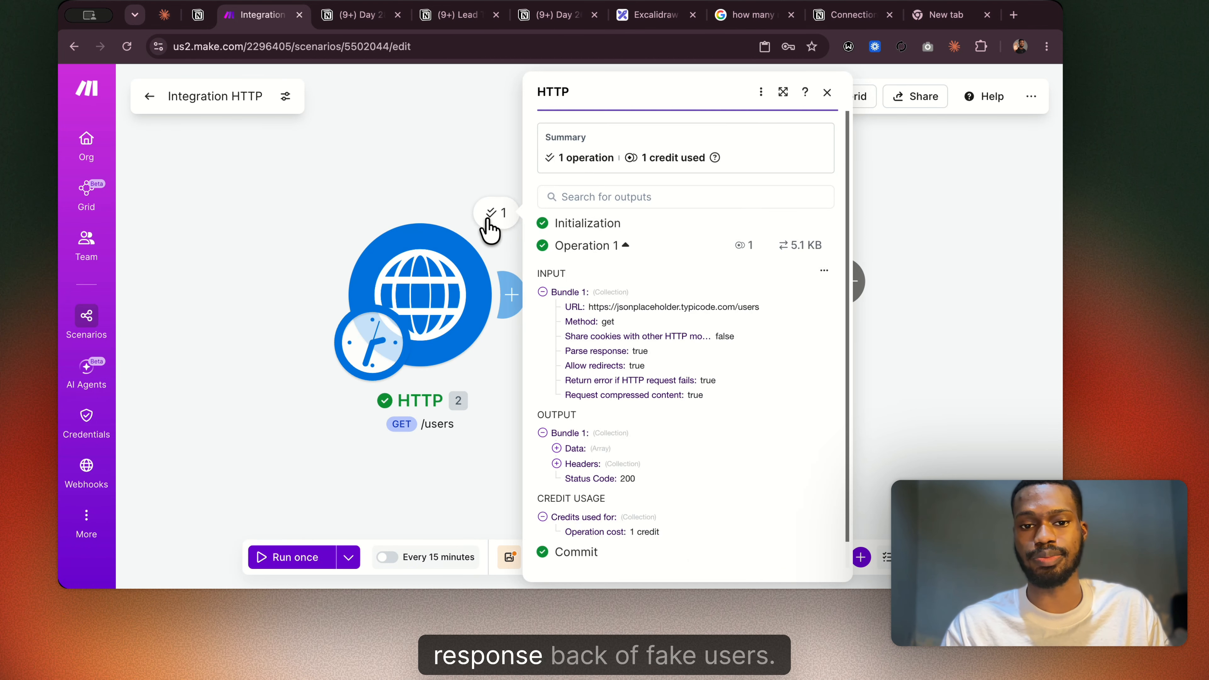
pyautogui.click(571, 449)
pyautogui.scroll(-4, 624, 485)
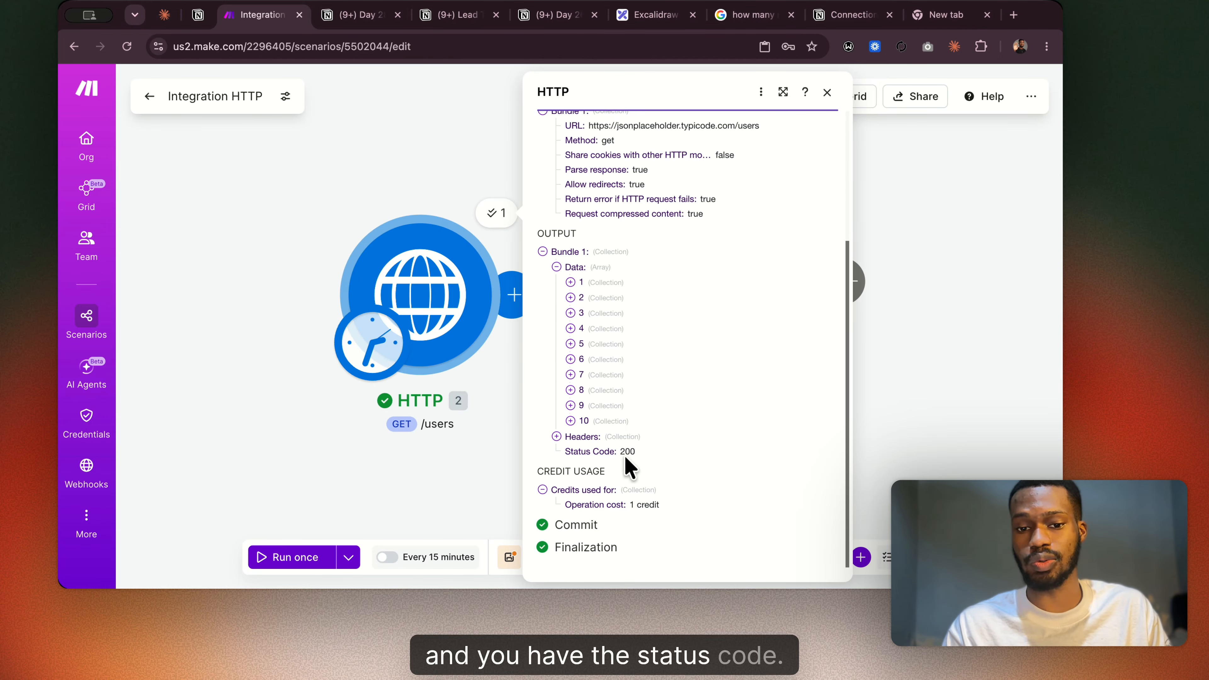
pyautogui.moveTo(616, 458); pyautogui.dragTo(638, 455)
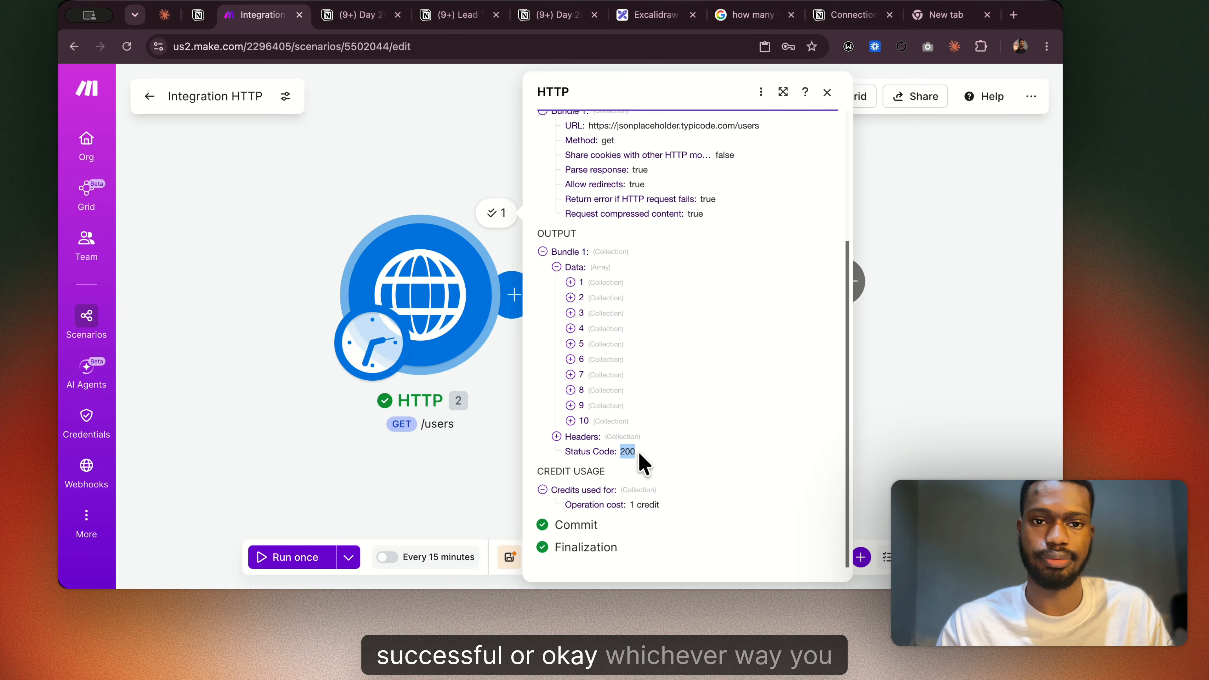
# Switch to the Day 28 notes in Notion and read Build 1's configuration and output bundle after Run Once.
pyautogui.click(355, 16)
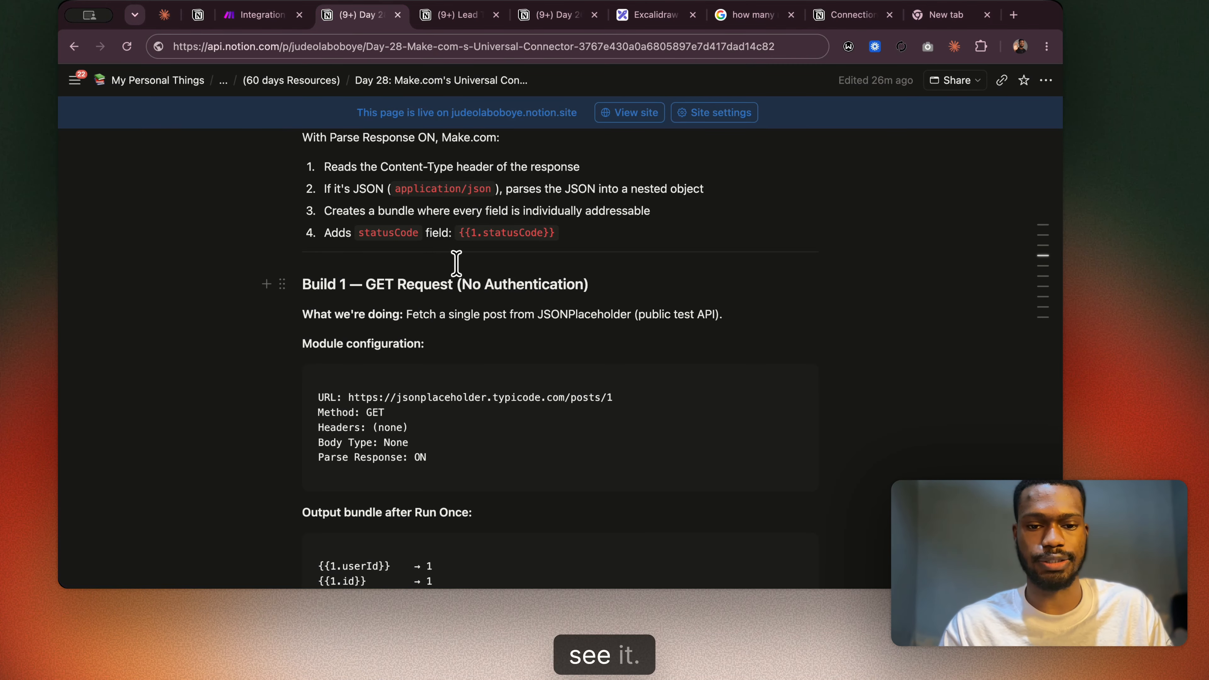
pyautogui.scroll(-3, 386, 300)
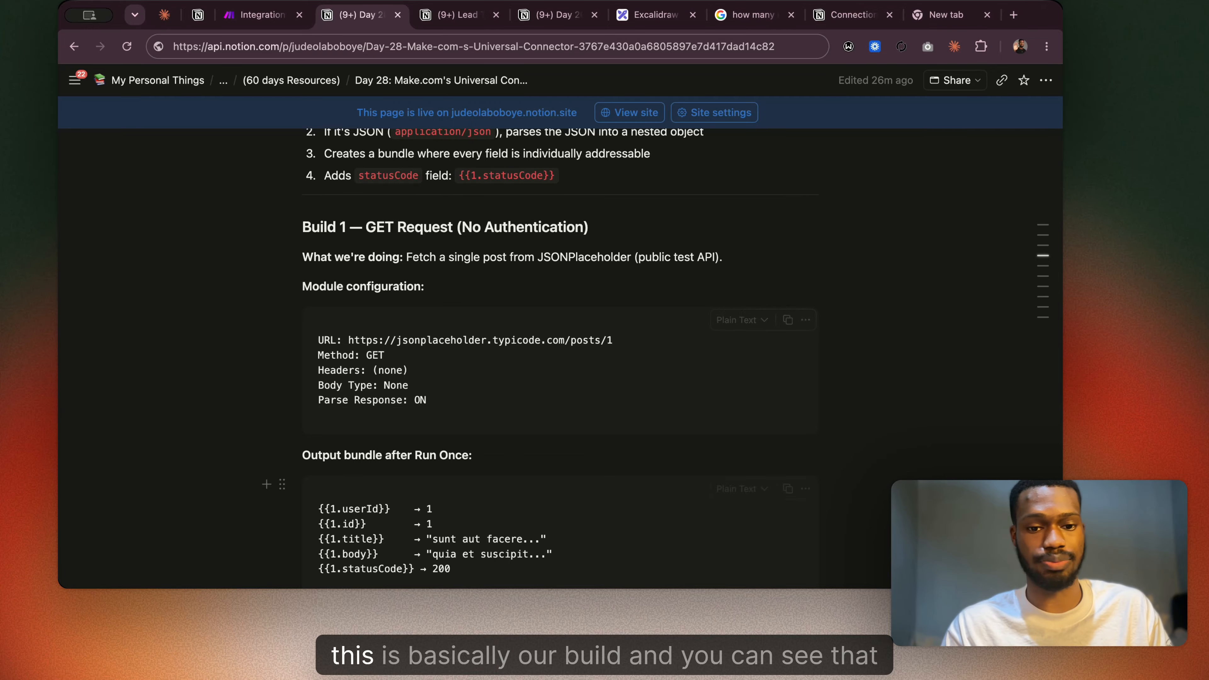
pyautogui.scroll(-5, 385, 393)
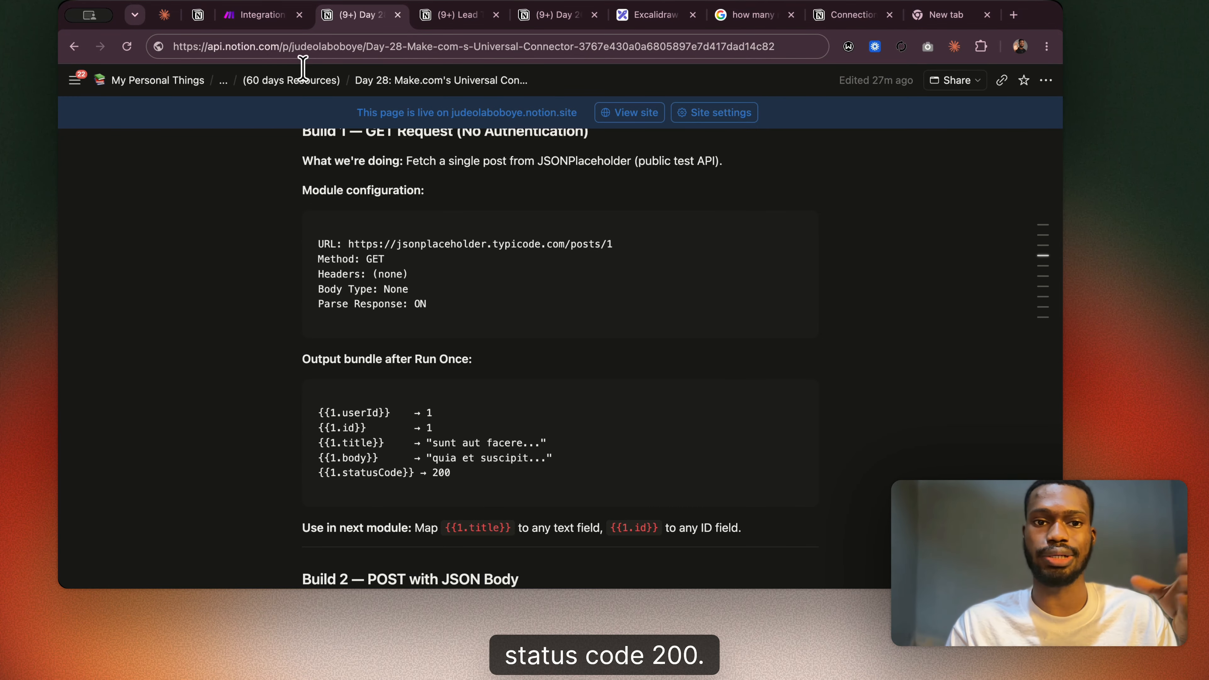
# Return to Make, view the fields of the eighth record in the HTTP output, and revisit the Build 1 notes.
pyautogui.click(265, 17)
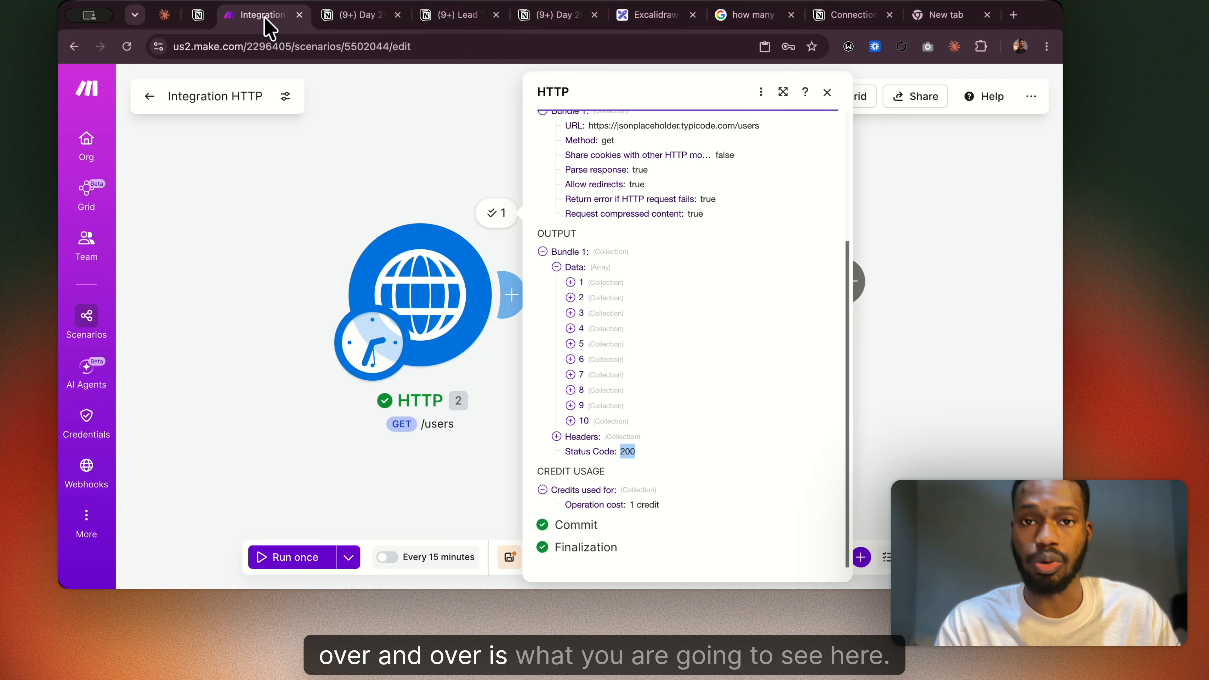
pyautogui.click(571, 390)
pyautogui.scroll(-2, 578, 400)
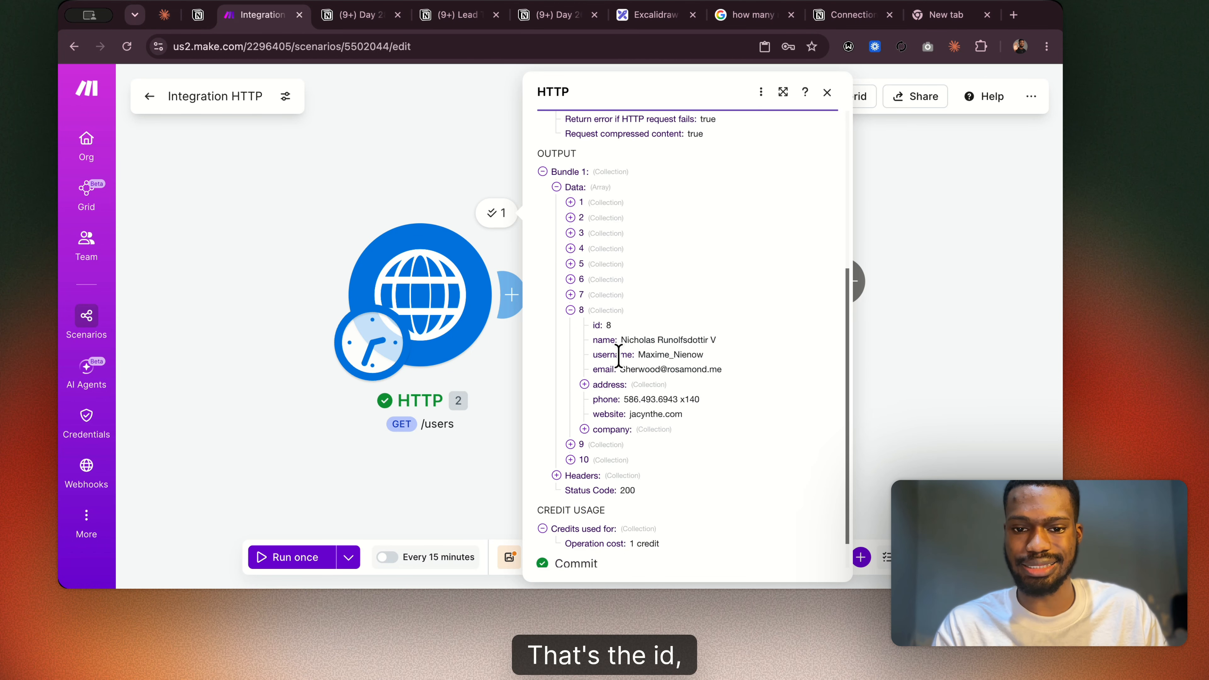
pyautogui.click(354, 17)
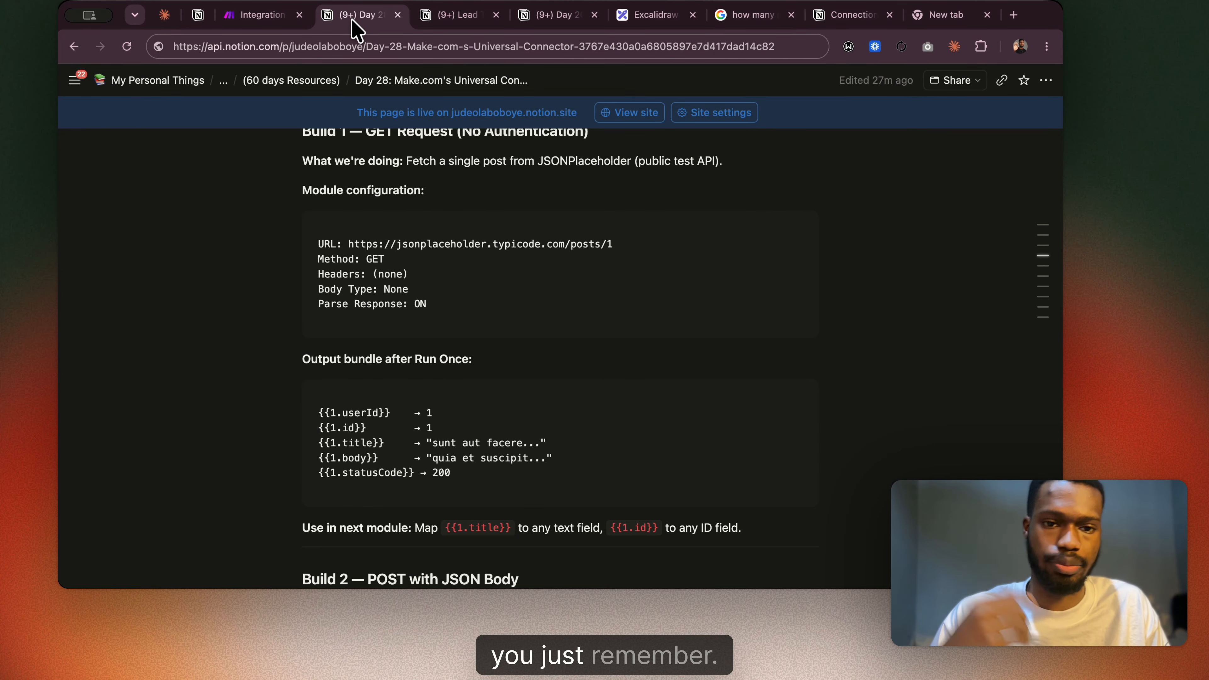
pyautogui.scroll(2, 396, 231)
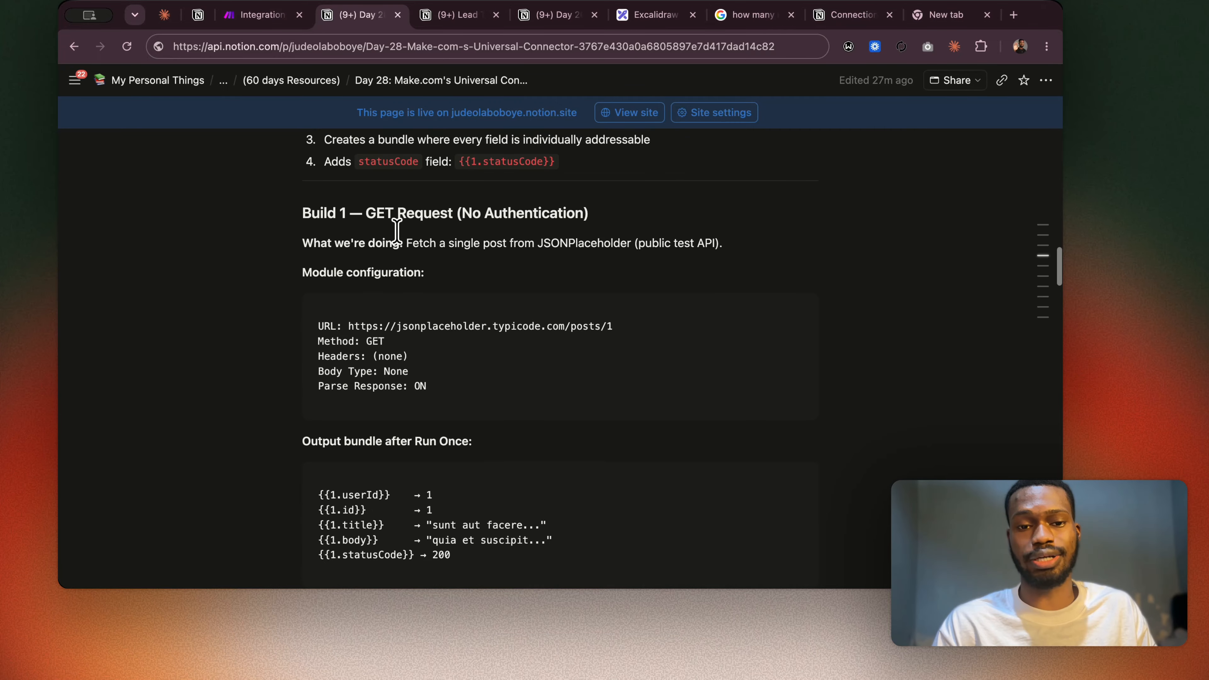
# Switch back to Make, delete the Notion Search Objects module and save the scenario.
pyautogui.click(265, 17)
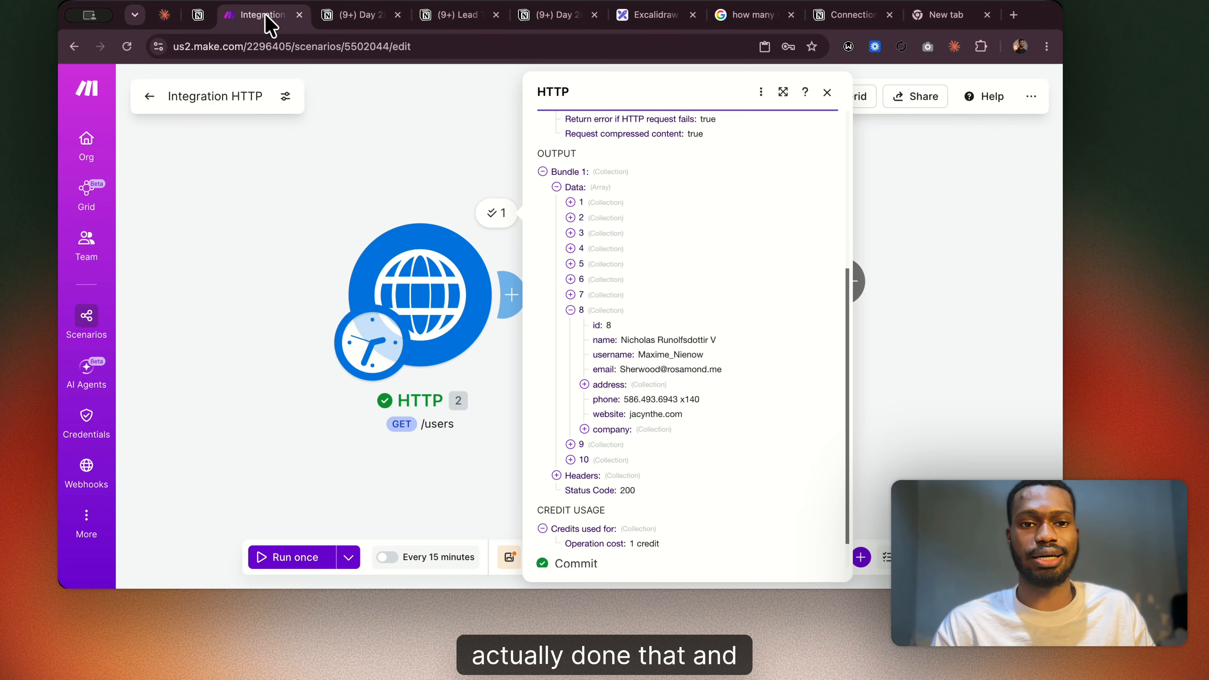
pyautogui.click(292, 304)
pyautogui.hscroll(3, 571, 336)
pyautogui.rightClick(610, 298)
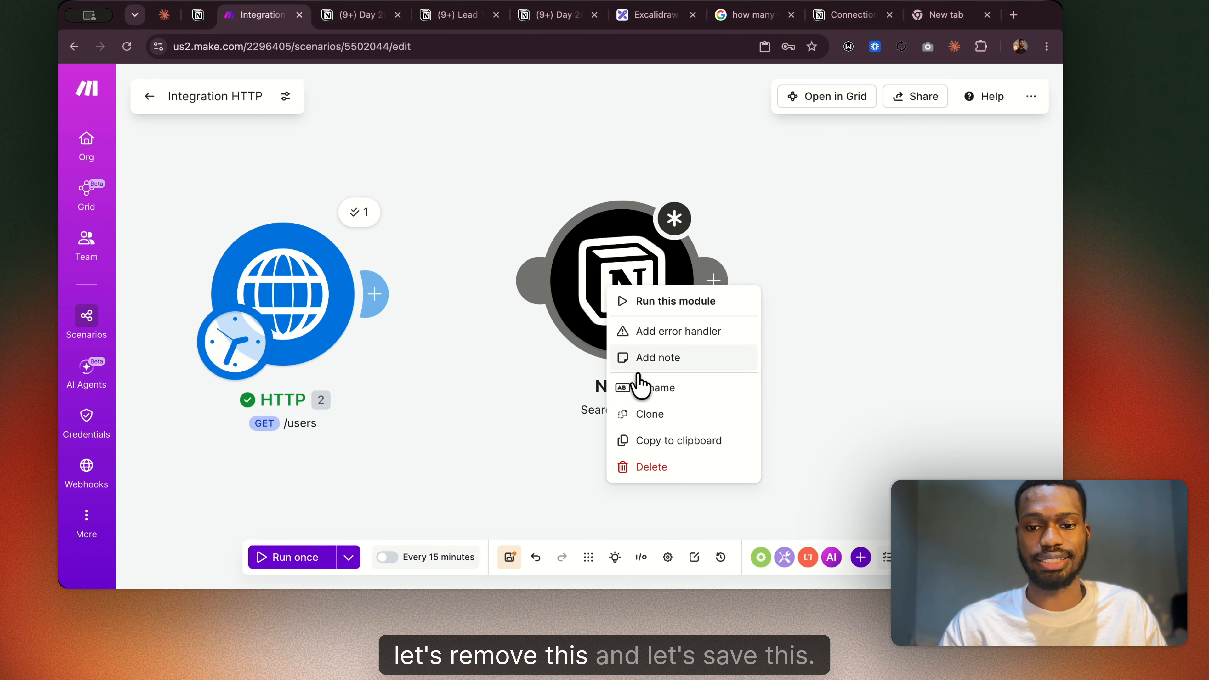
pyautogui.click(633, 466)
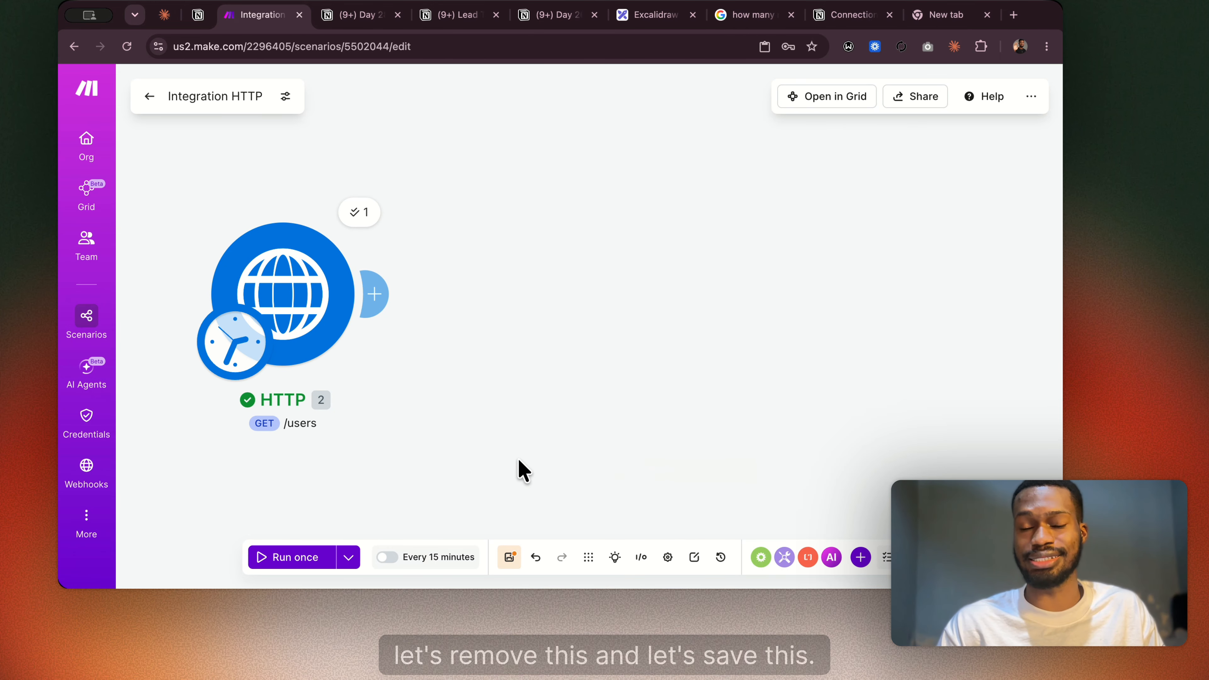
pyautogui.click(510, 558)
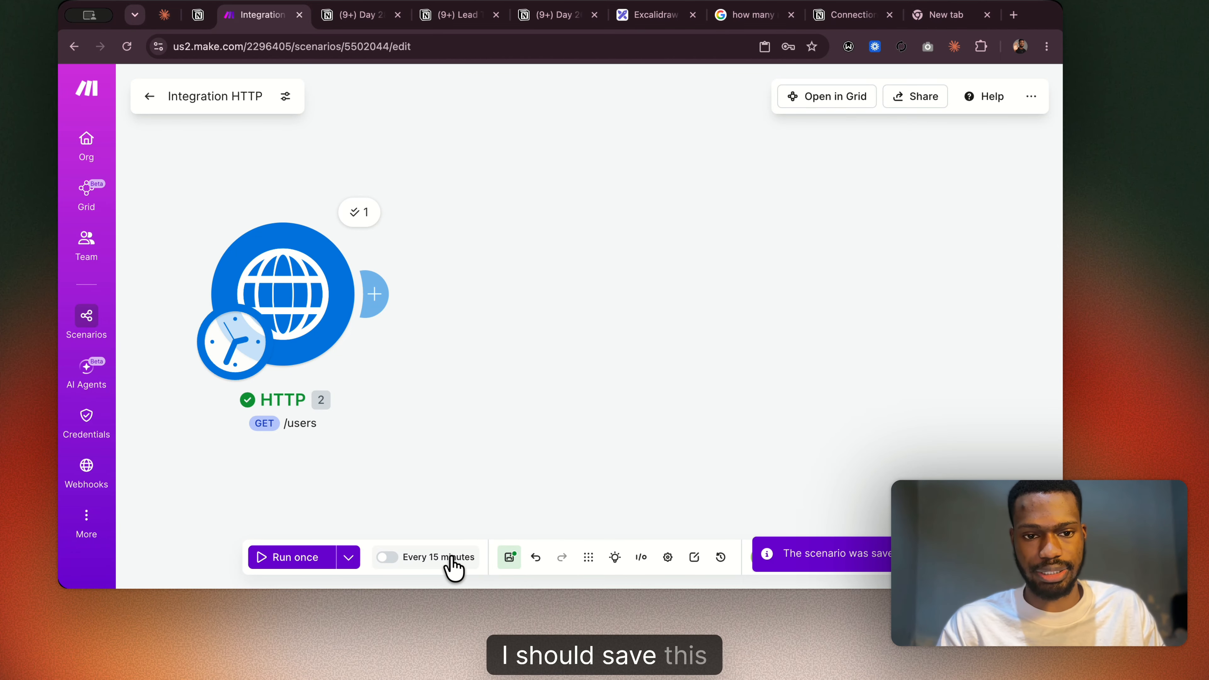
# Rename the scenario as "Fake users for our Lead Form".
pyautogui.click(376, 295)
pyautogui.click(238, 97)
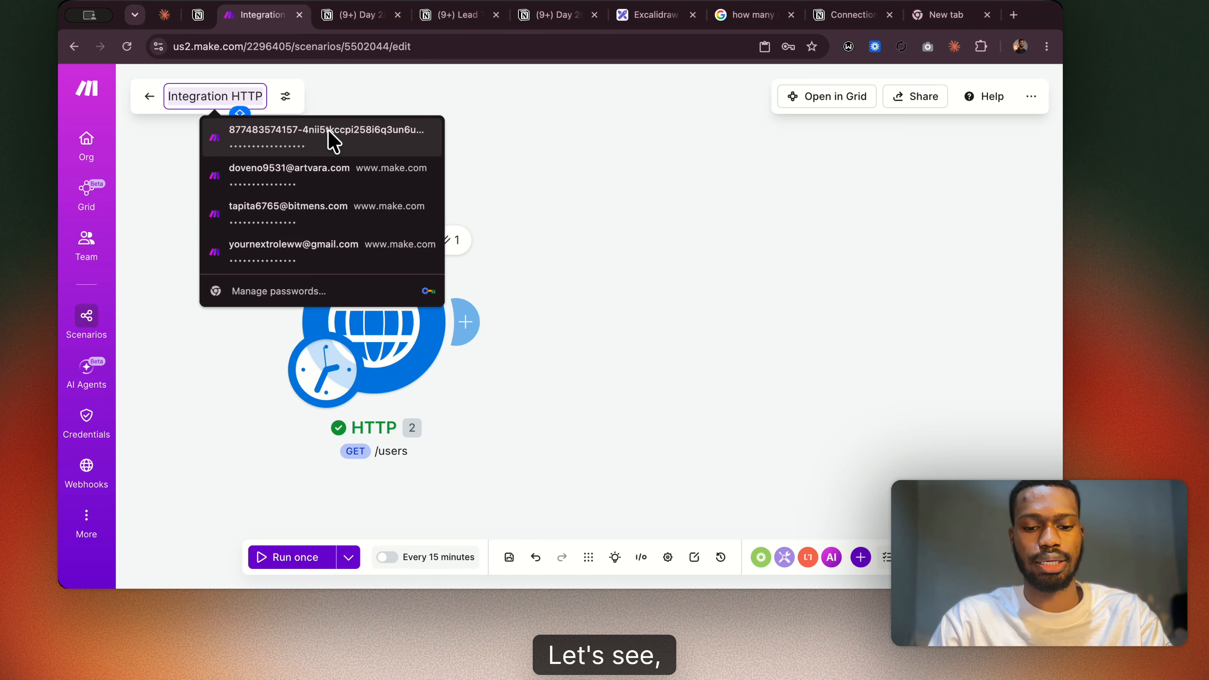
pyautogui.write('fAKE')
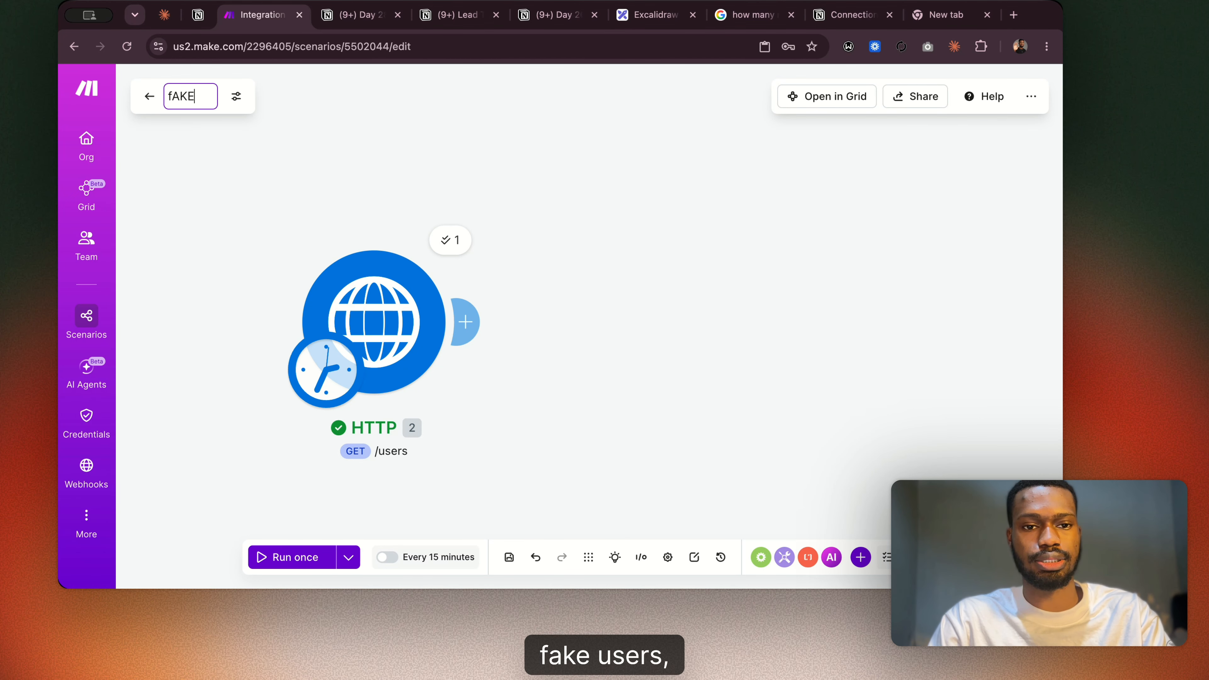
pyautogui.press('BackSpace')
pyautogui.press('BackSpace')
pyautogui.press('BackSpace')
pyautogui.press('BackSpace')
pyautogui.write('Fake')
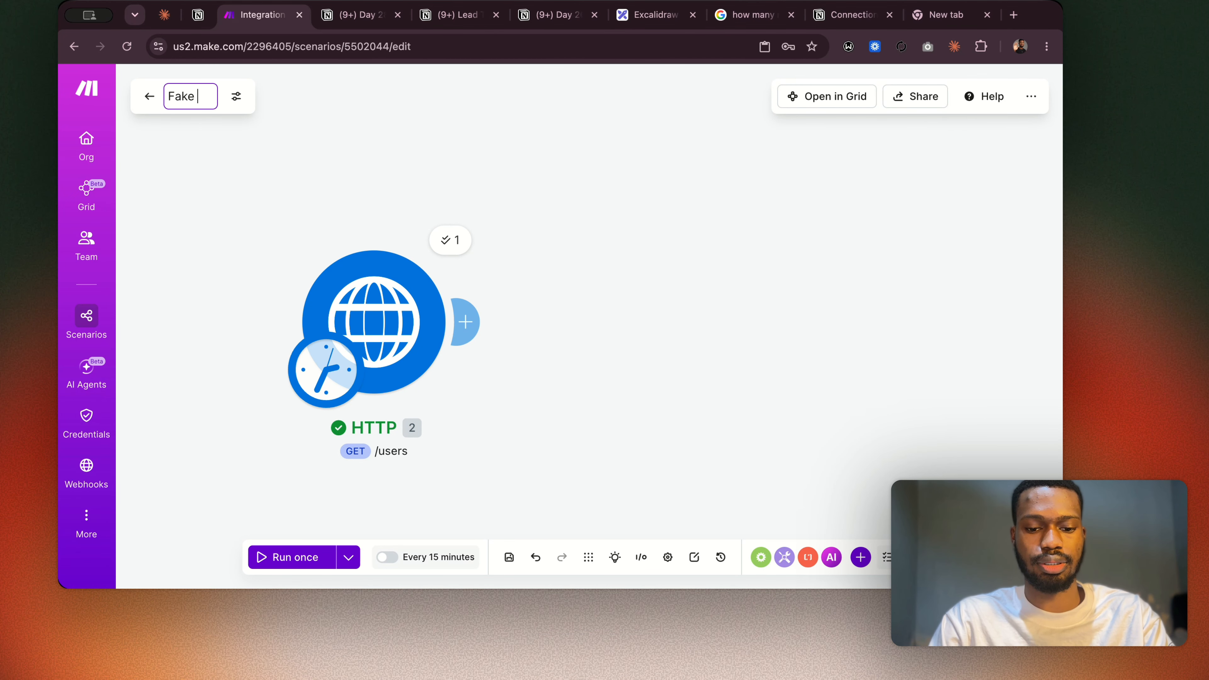
pyautogui.write(' users for o')
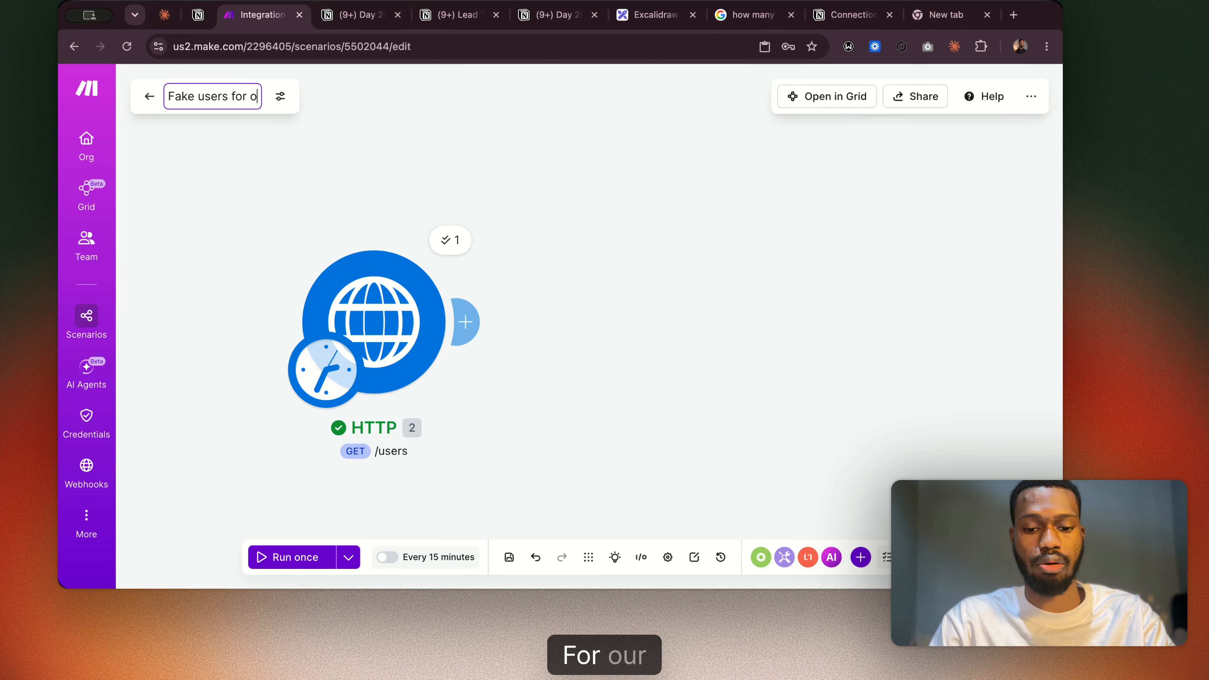
pyautogui.write('ur L')
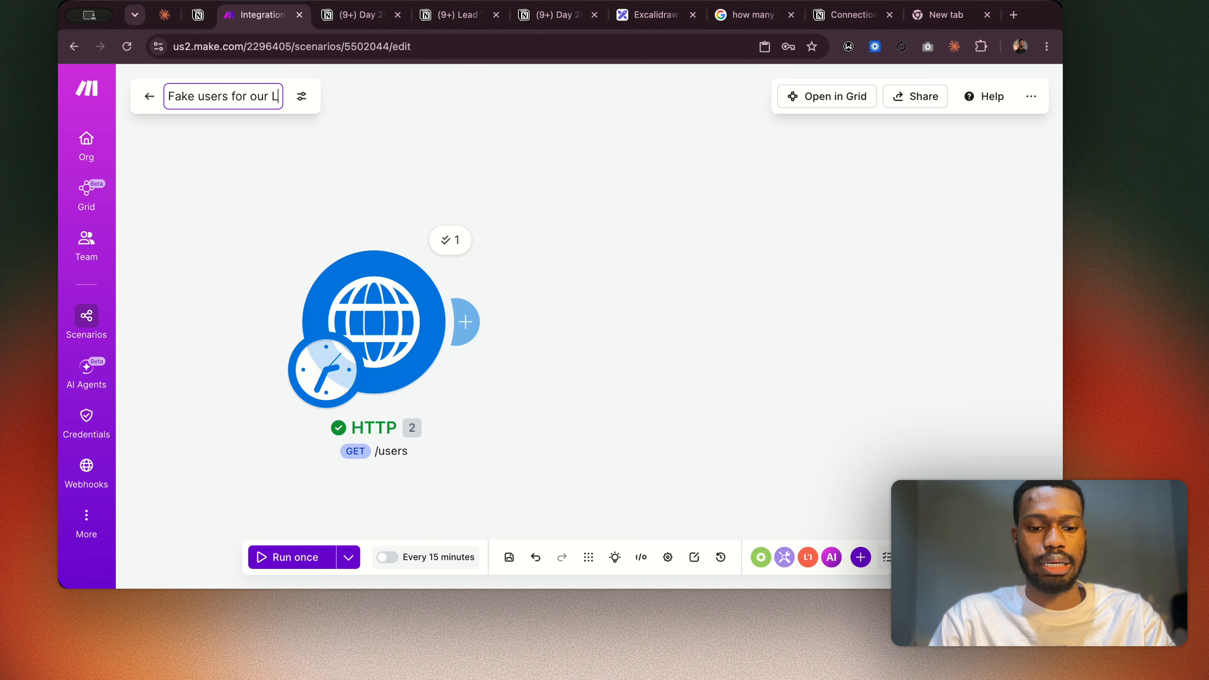
pyautogui.write('ead FORM')
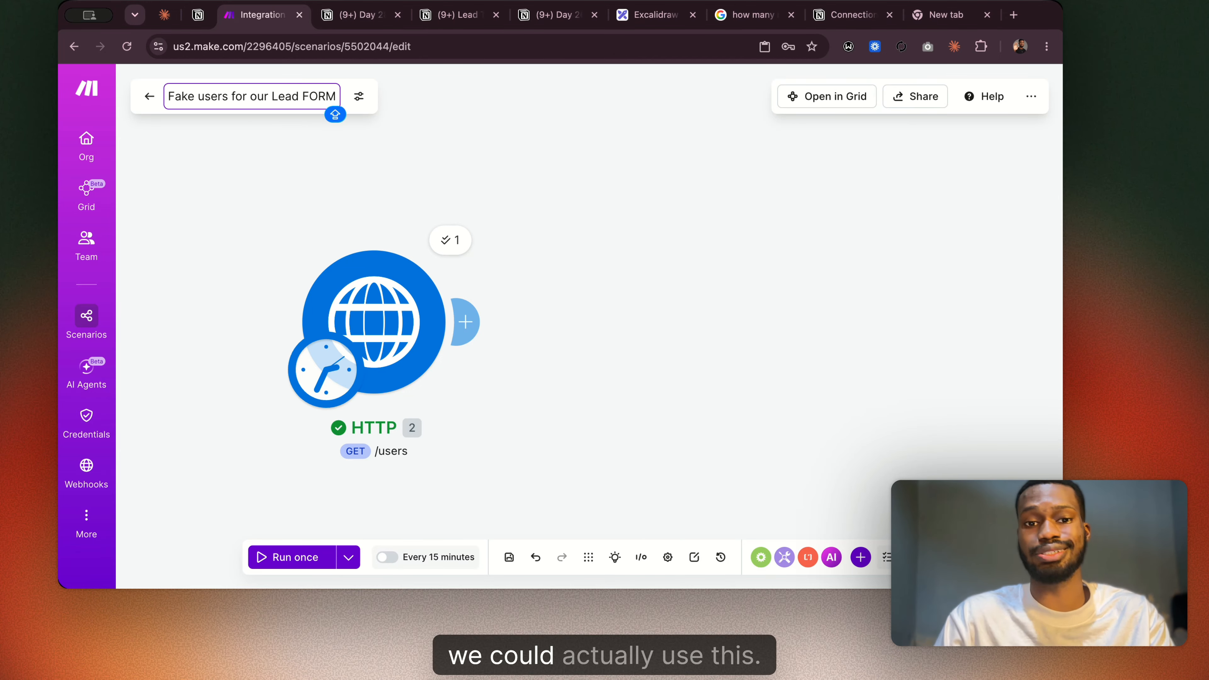
pyautogui.press('BackSpace')
pyautogui.press('BackSpace')
pyautogui.press('BackSpace')
pyautogui.press('capslock')
pyautogui.write('orm')
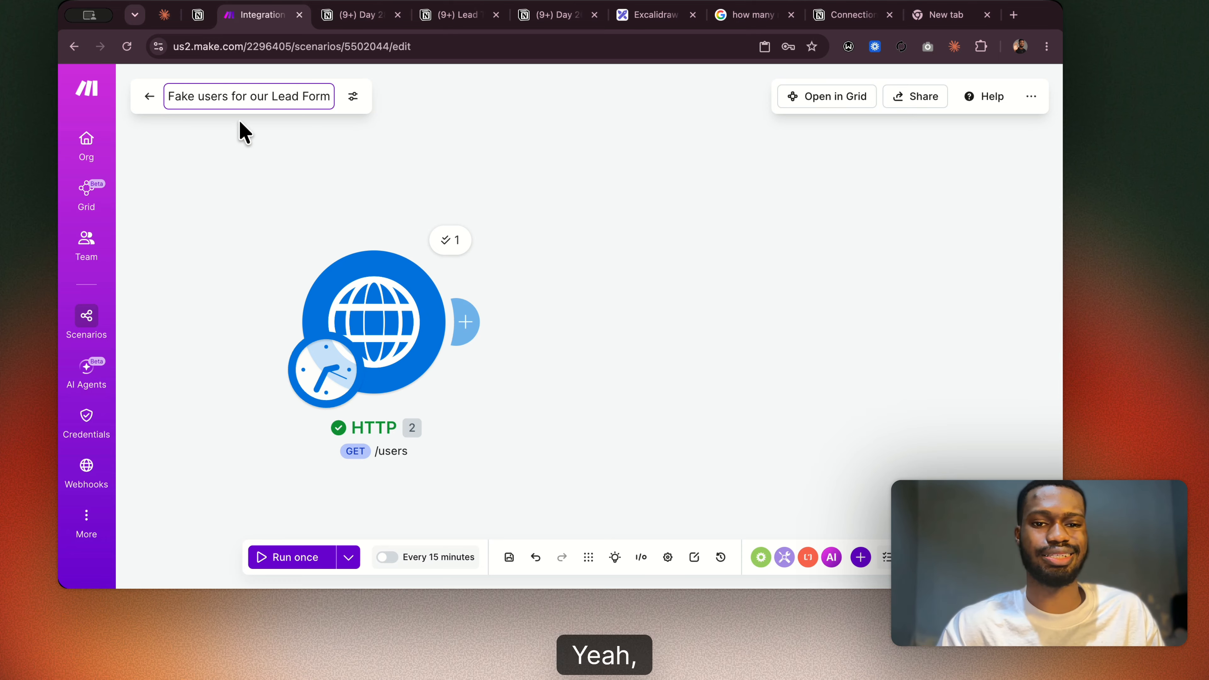
# Change the scenario's name to "Fake Leads for our Form" and save the scenario.
pyautogui.moveTo(272, 95)
pyautogui.mouseDown()
pyautogui.moveTo(198, 100)
pyautogui.moveTo(265, 105)
pyautogui.mouseUp()
pyautogui.click(273, 100)
pyautogui.tripleClick(274, 101)
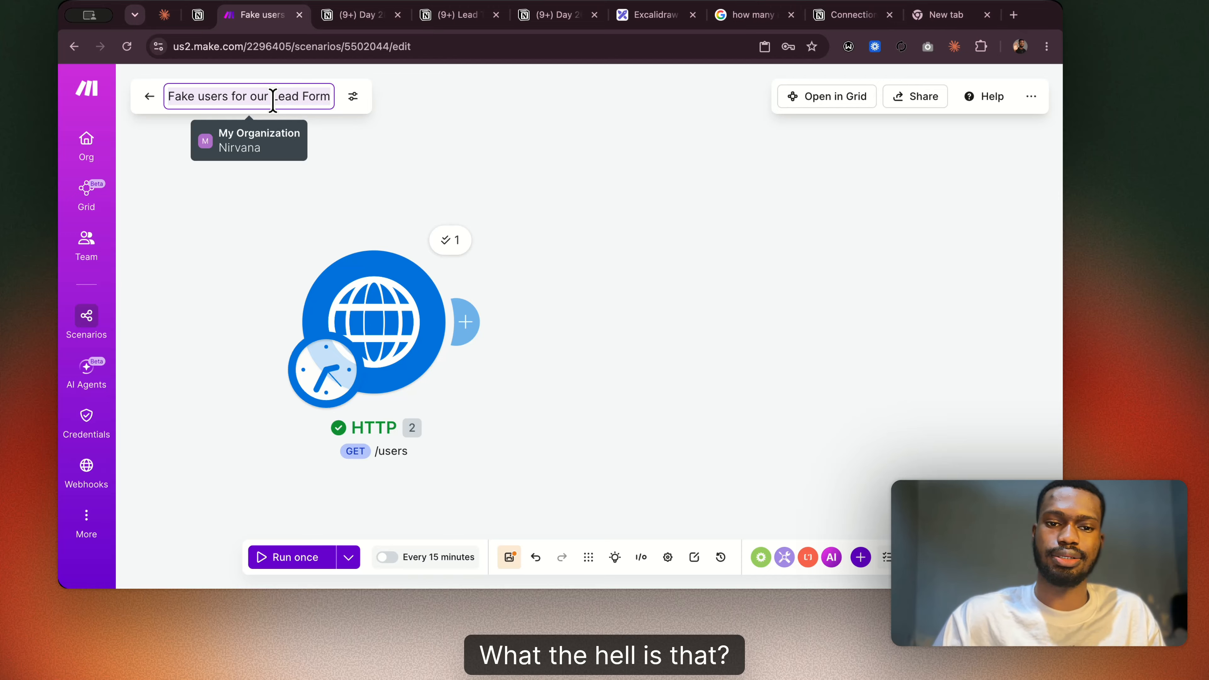
pyautogui.click(274, 100)
pyautogui.press('BackSpace')
pyautogui.press('BackSpace')
pyautogui.press('BackSpace')
pyautogui.press('BackSpace')
pyautogui.press('BackSpace')
pyautogui.press('BackSpace')
pyautogui.press('BackSpace')
pyautogui.press('BackSpace')
pyautogui.press('BackSpace')
pyautogui.press('BackSpace')
pyautogui.press('BackSpace')
pyautogui.press('BackSpace')
pyautogui.press('BackSpace')
pyautogui.press('BackSpace')
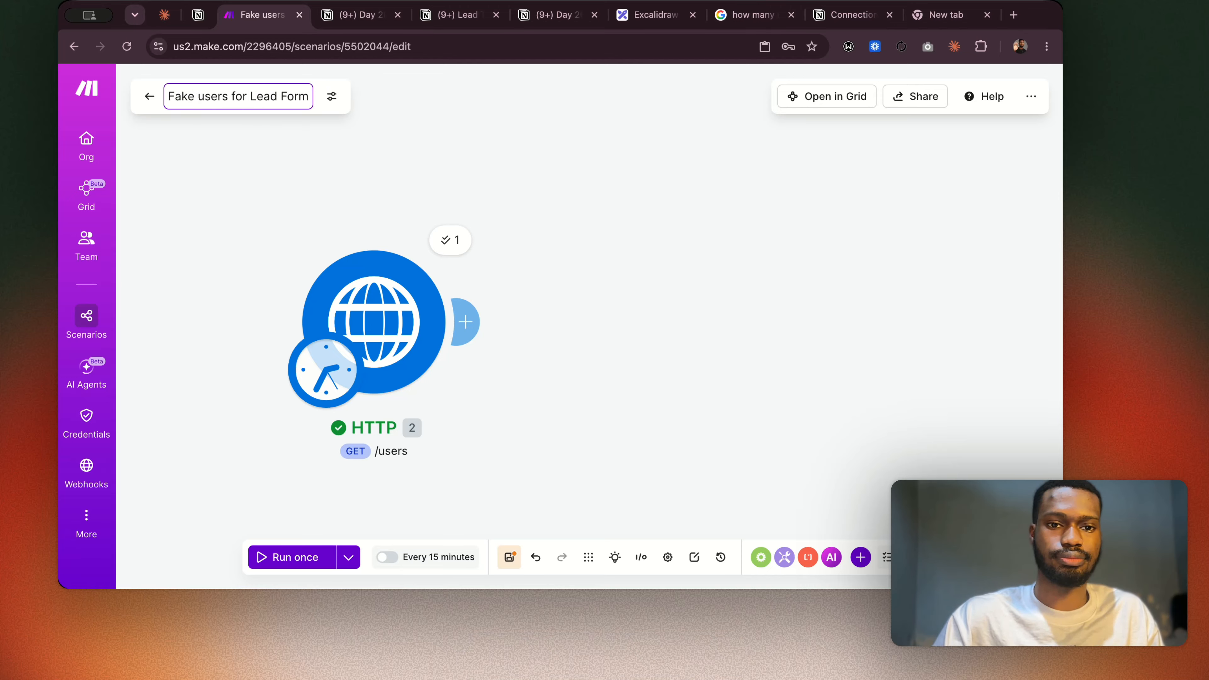
pyautogui.press('Right')
pyautogui.press('Right')
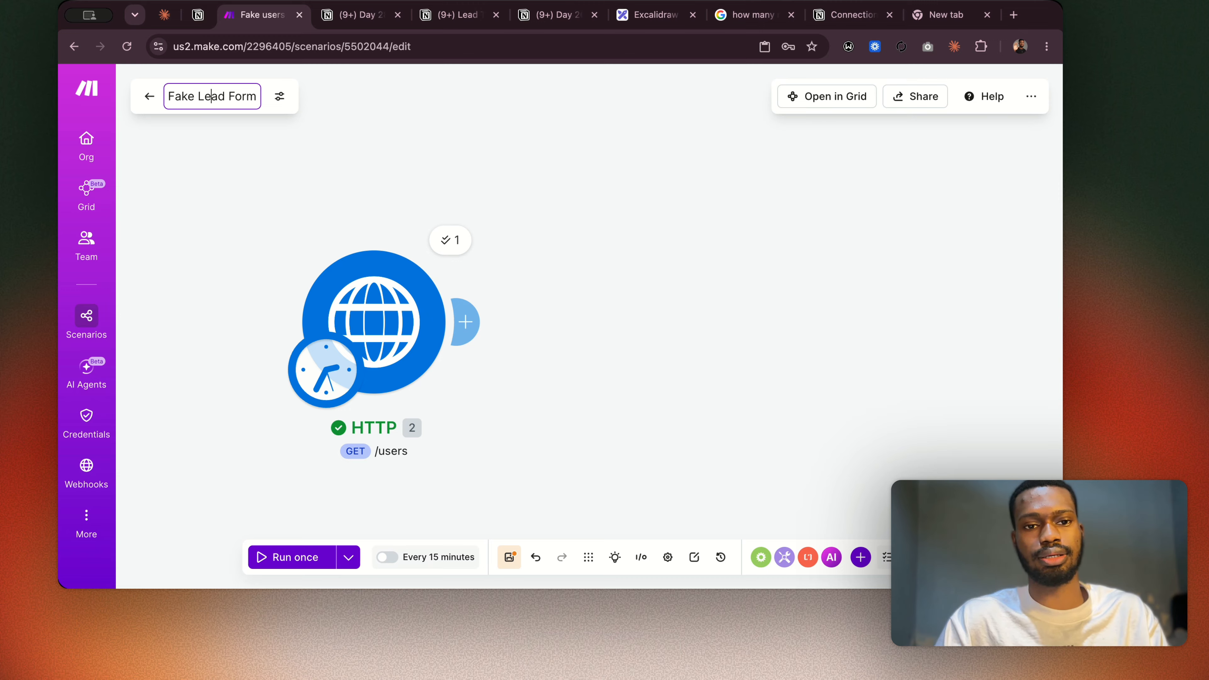
pyautogui.write('s for our')
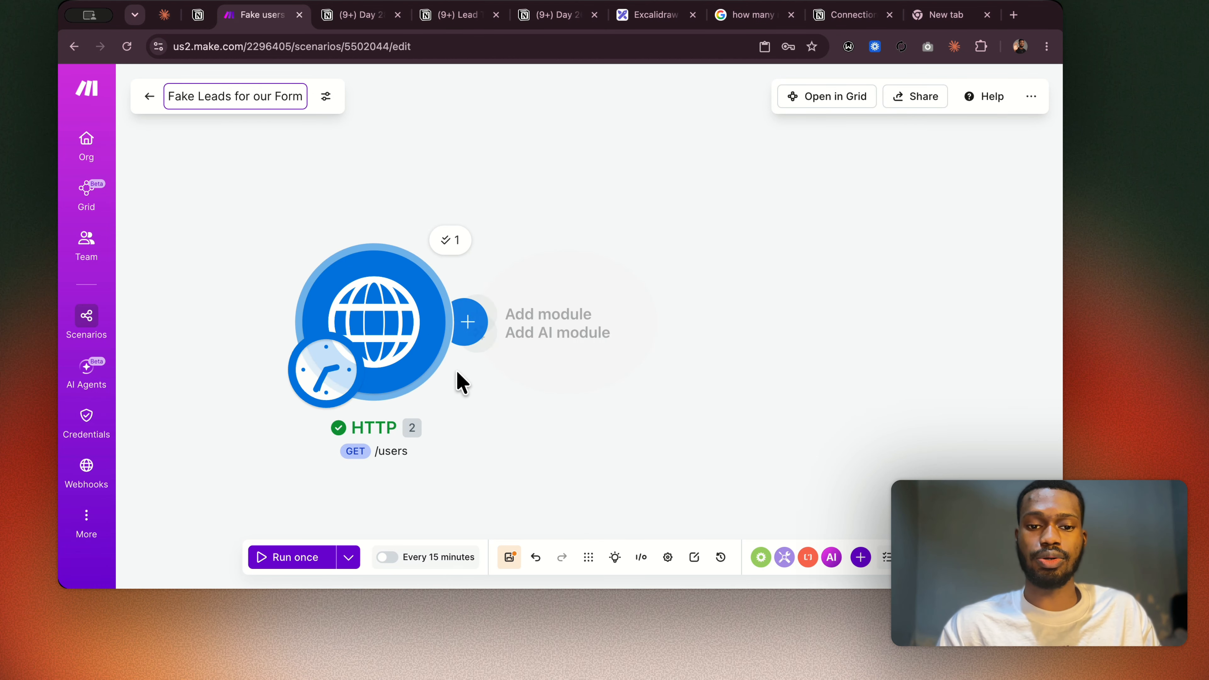
pyautogui.click(508, 560)
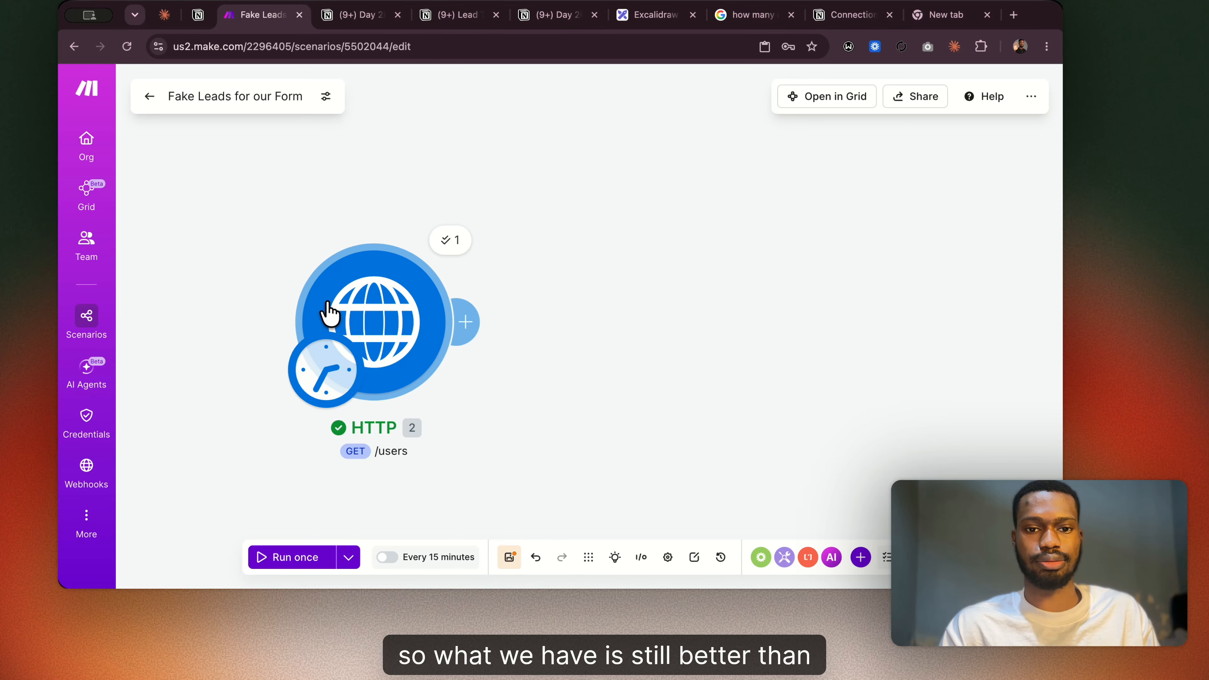
# Leave the scenario editor and go back from the scenario's overview to the scenario list.
pyautogui.click(150, 97)
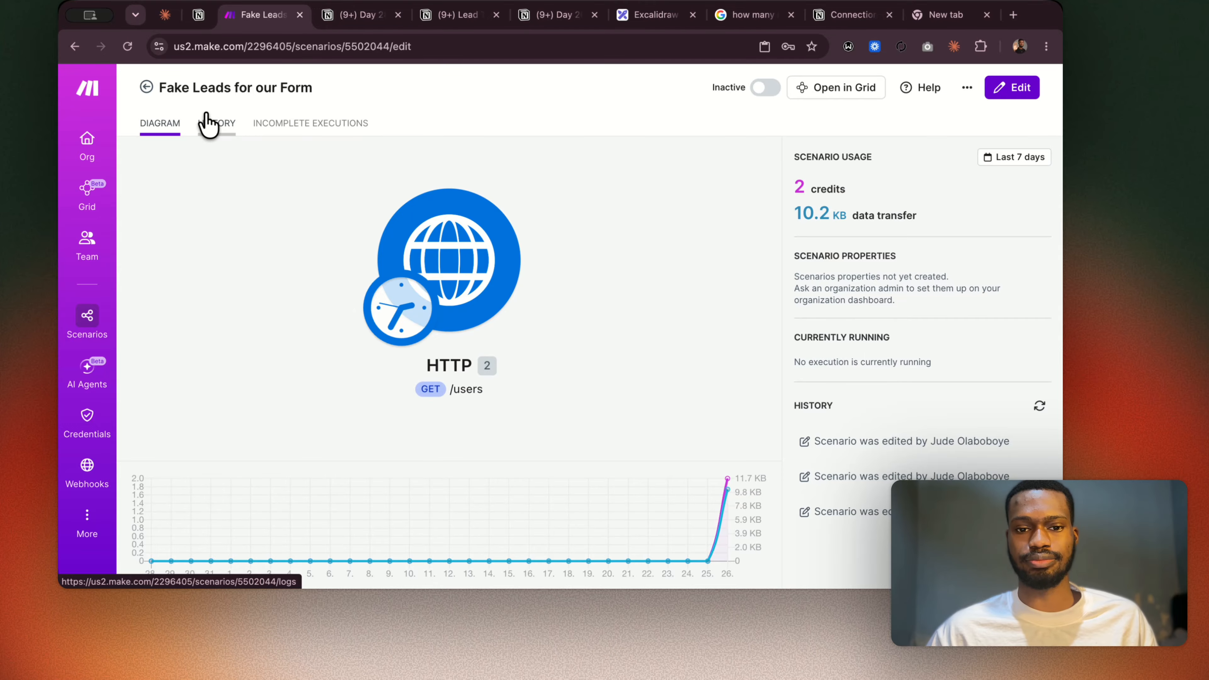
pyautogui.click(142, 90)
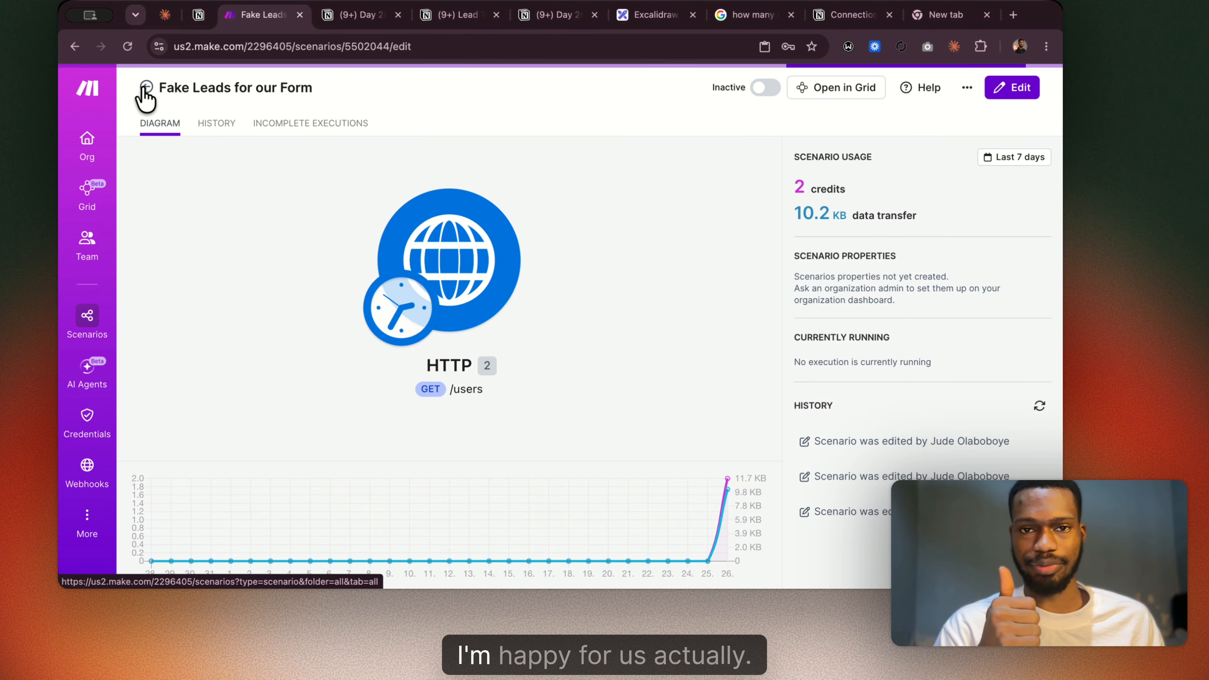
# Create a scenario folder named "Layer 3 (Day 26 - 40)".
pyautogui.scroll(-3, 371, 233)
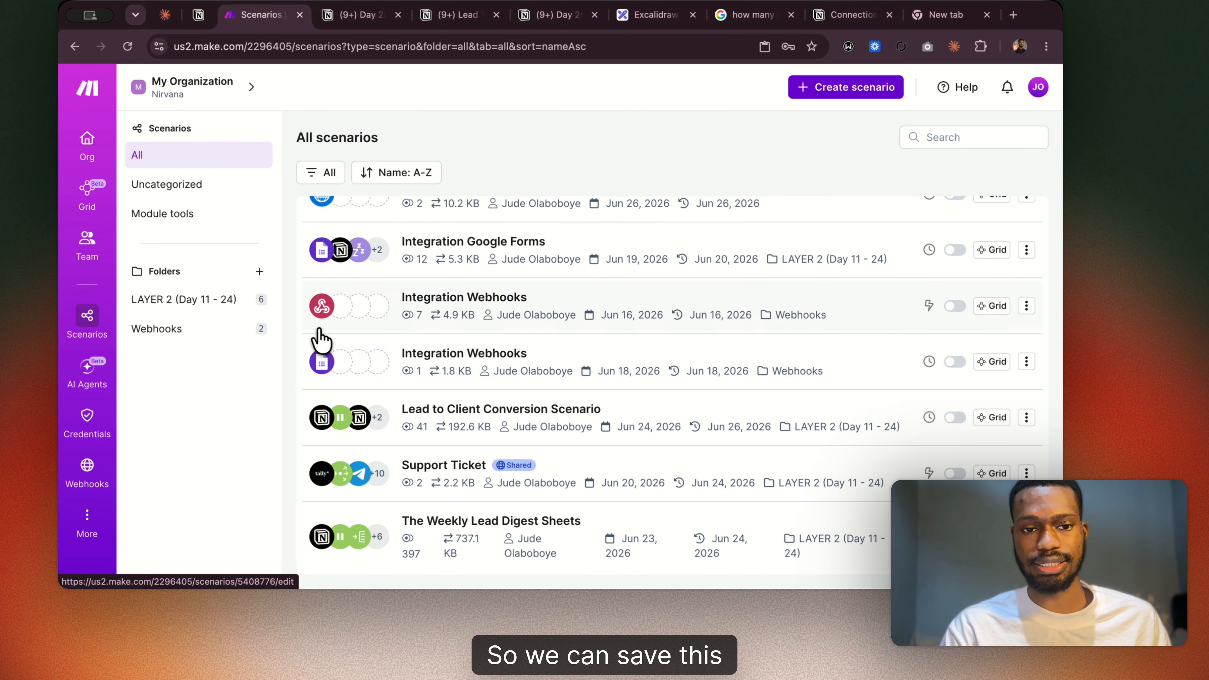
pyautogui.click(258, 271)
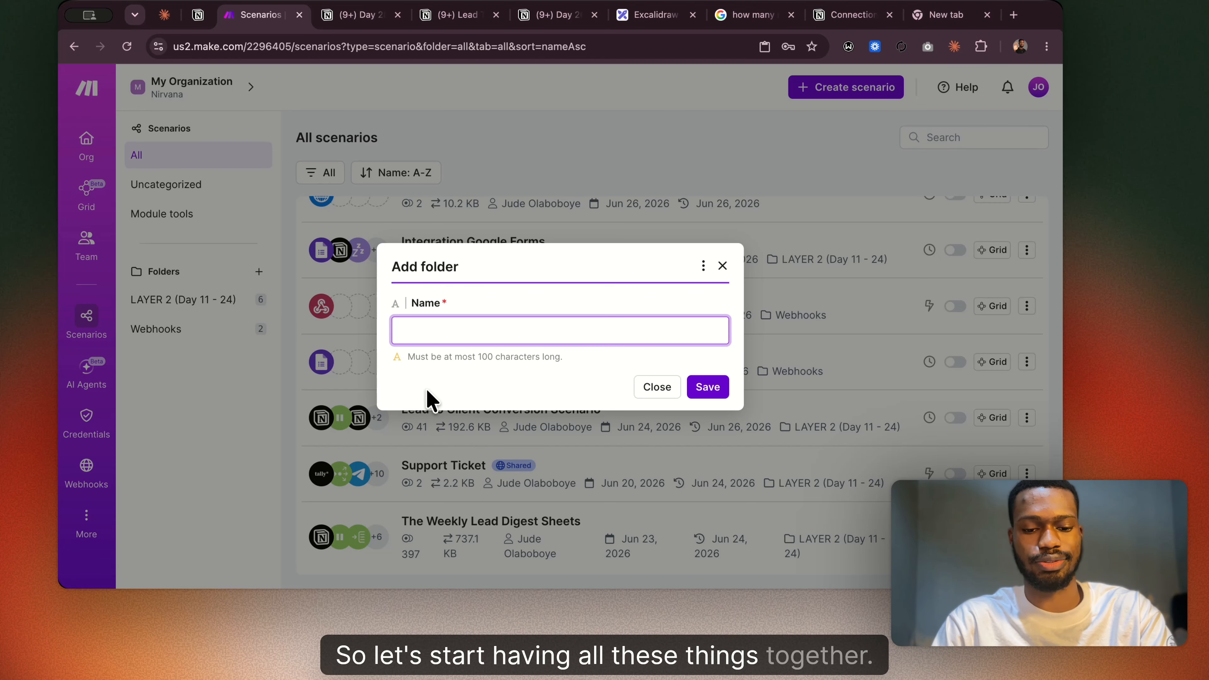
pyautogui.write('Layer ')
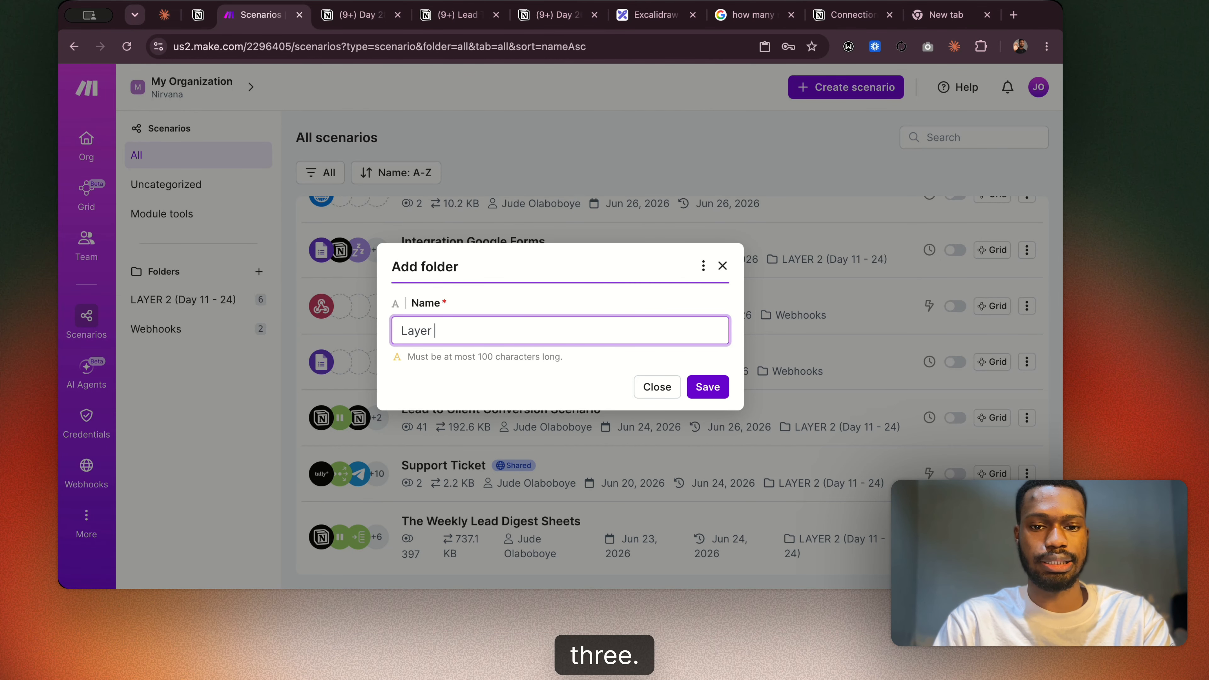
pyautogui.write('3 -')
pyautogui.press('BackSpace')
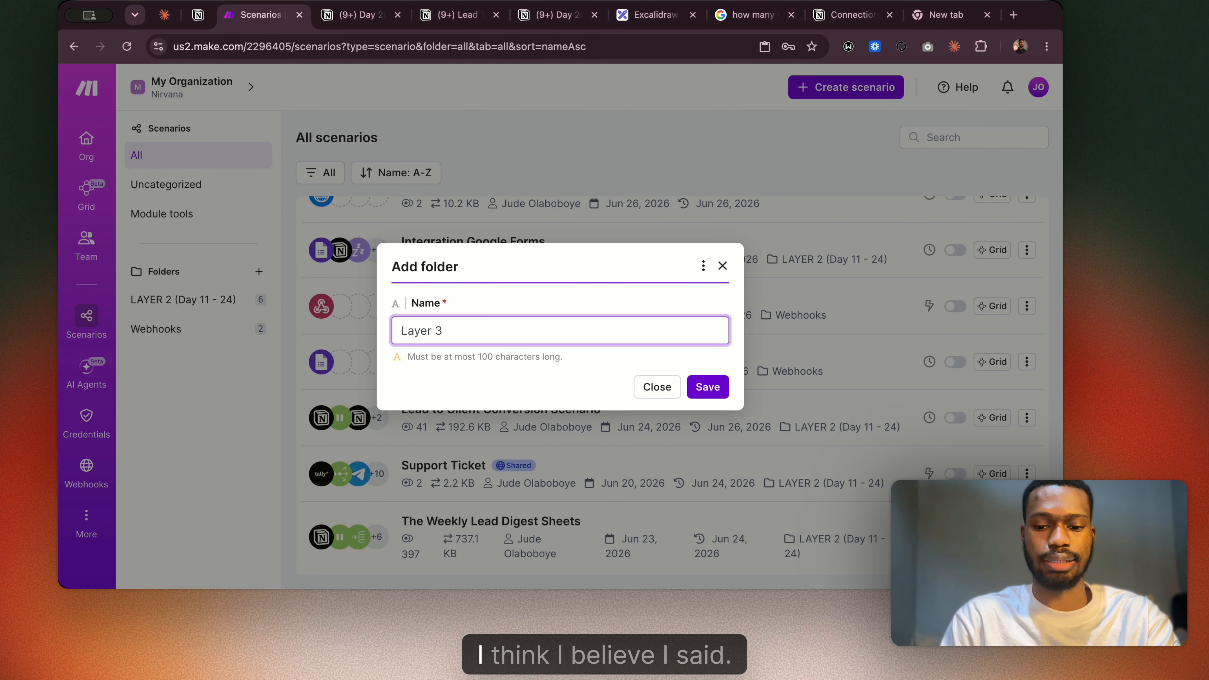
pyautogui.write('90')
pyautogui.press('BackSpace')
pyautogui.write('(')
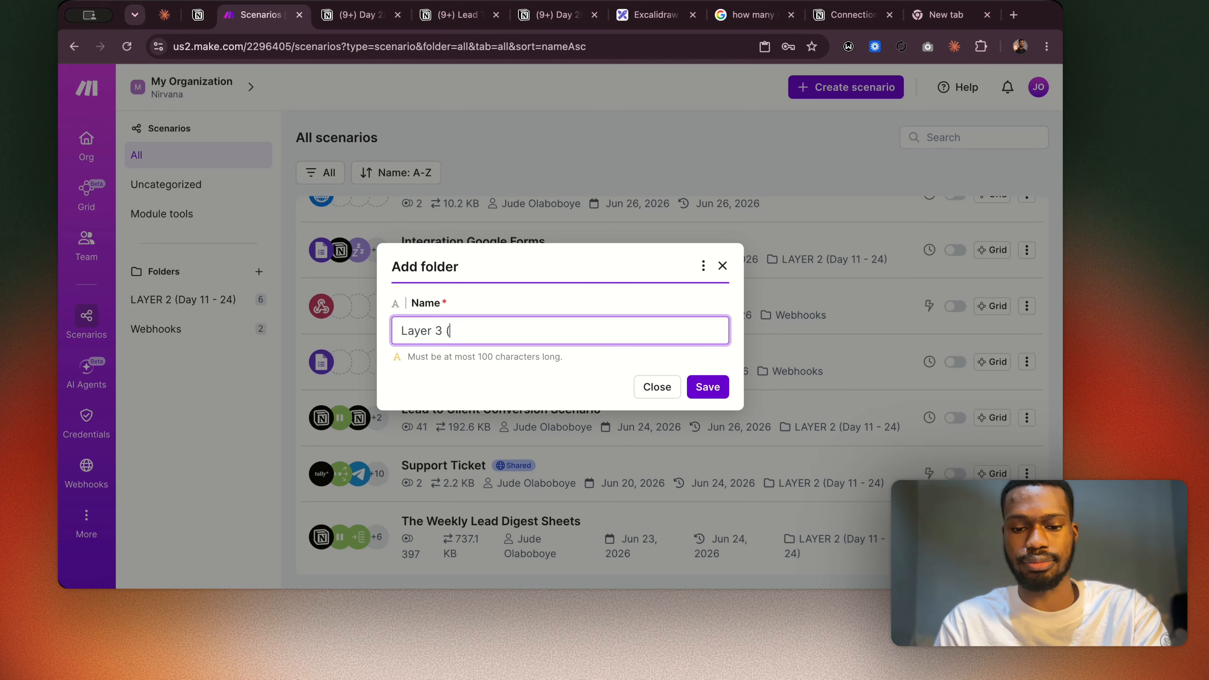
pyautogui.write('26)')
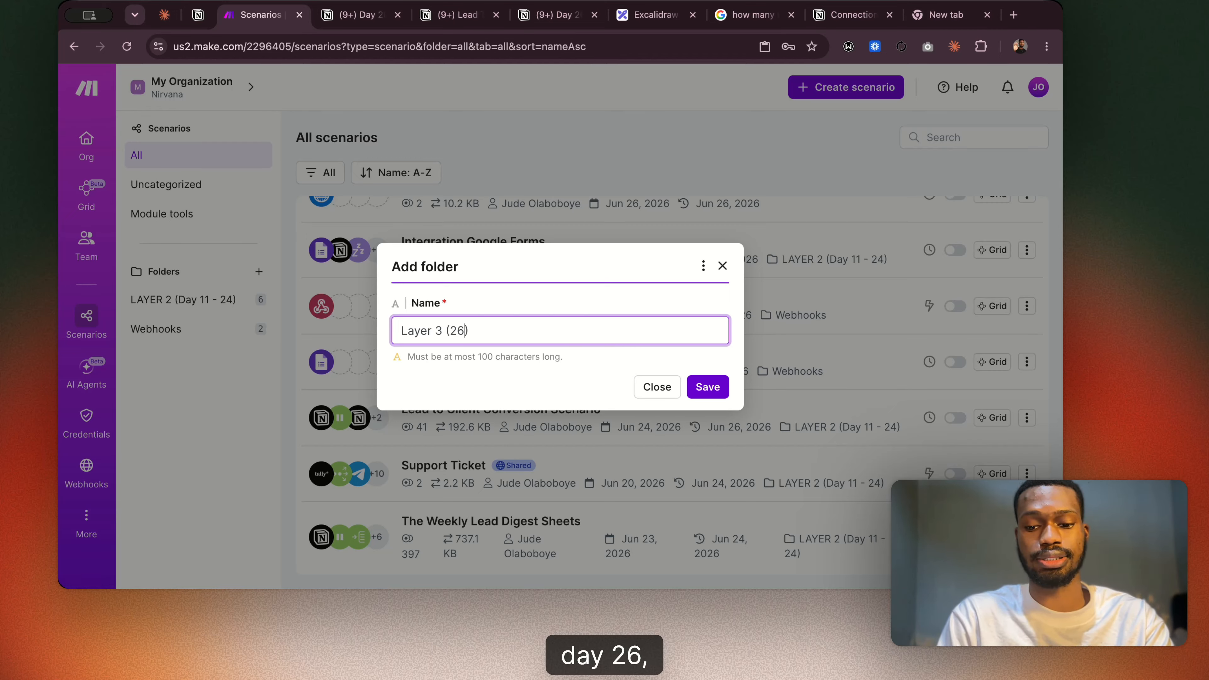
pyautogui.write('Day ')
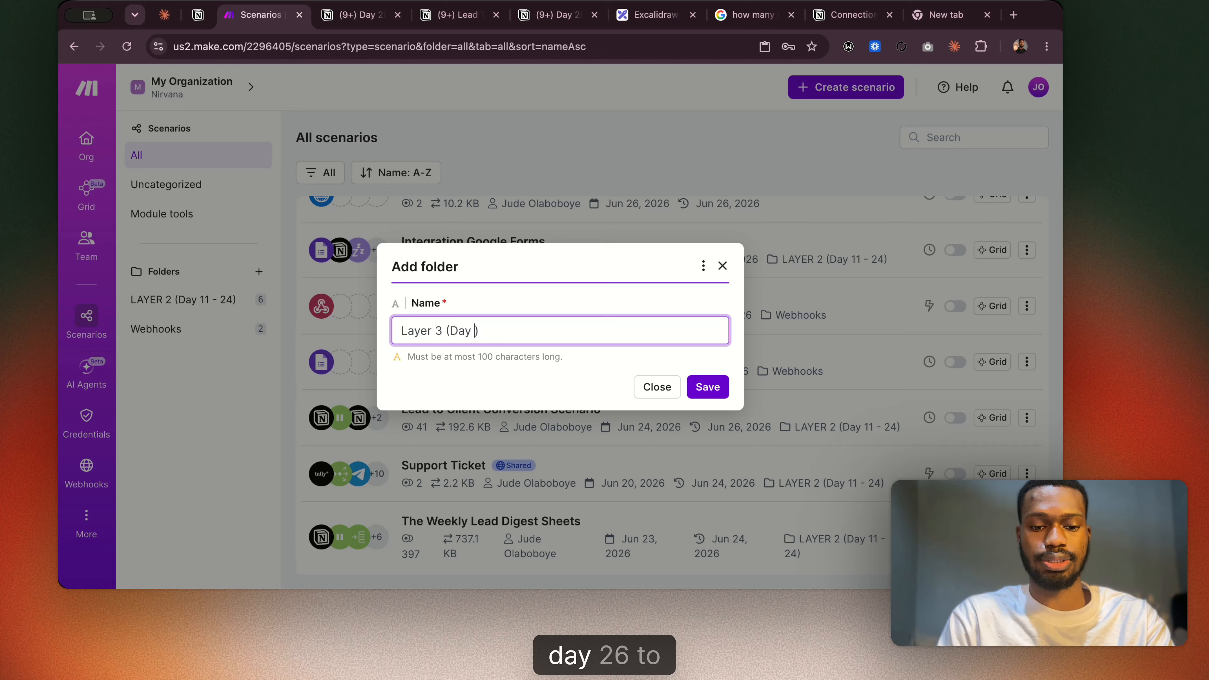
pyautogui.write('- ')
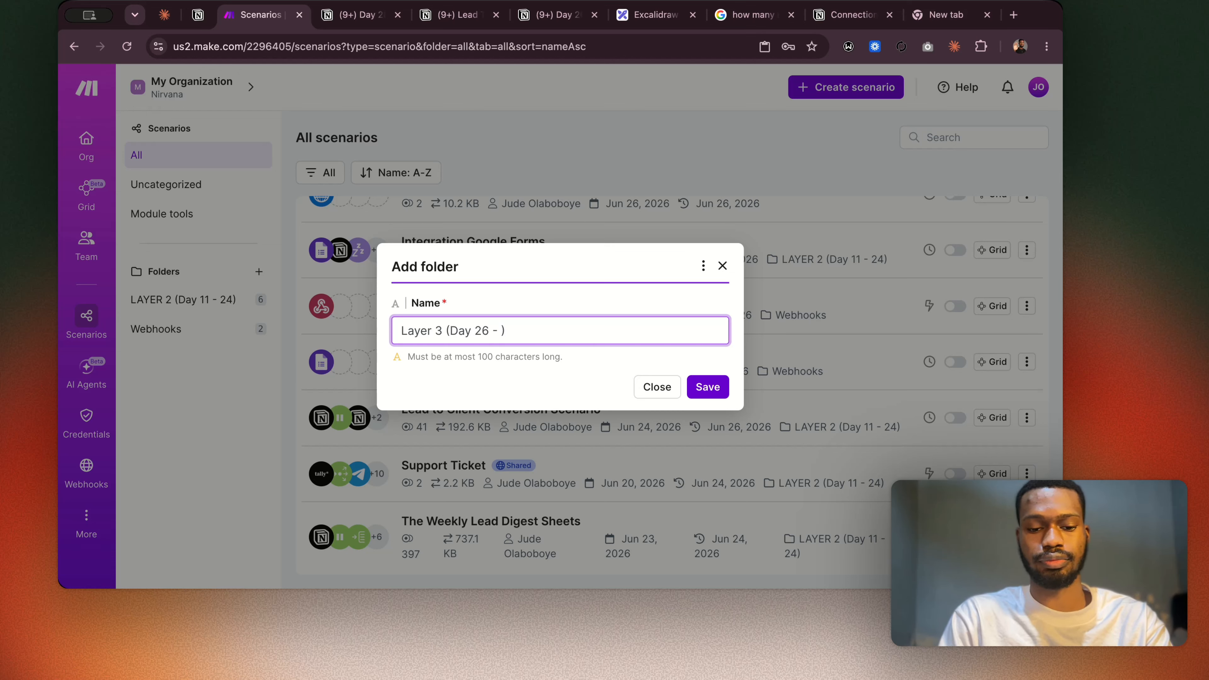
pyautogui.write('40')
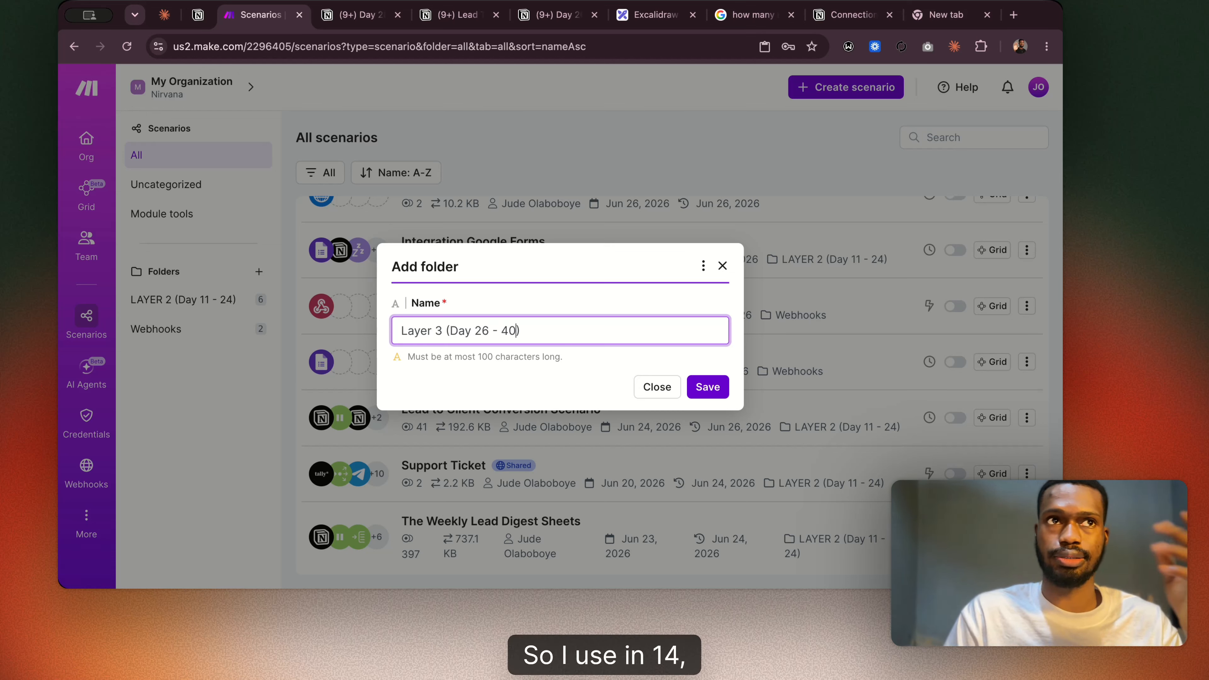
pyautogui.click(707, 386)
# Move the "Fake Leads for our Form" scenario into the "Layer 3 (Day 26 - 40)" folder.
pyautogui.scroll(4, 825, 237)
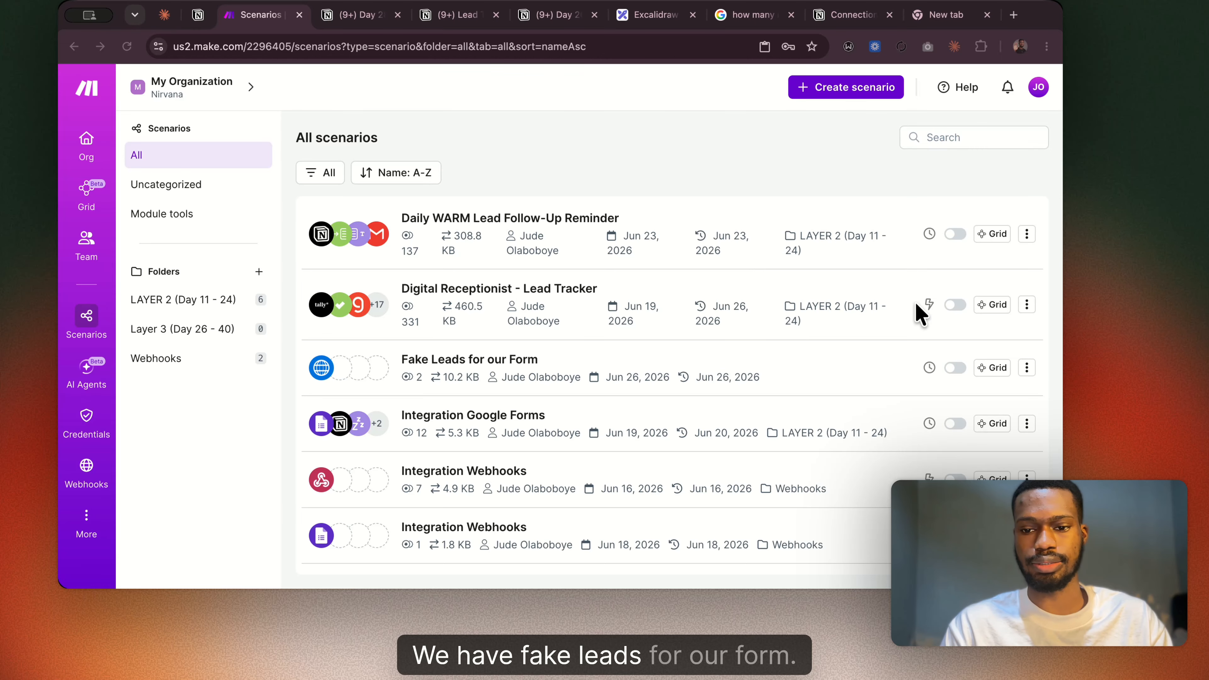
pyautogui.click(1028, 371)
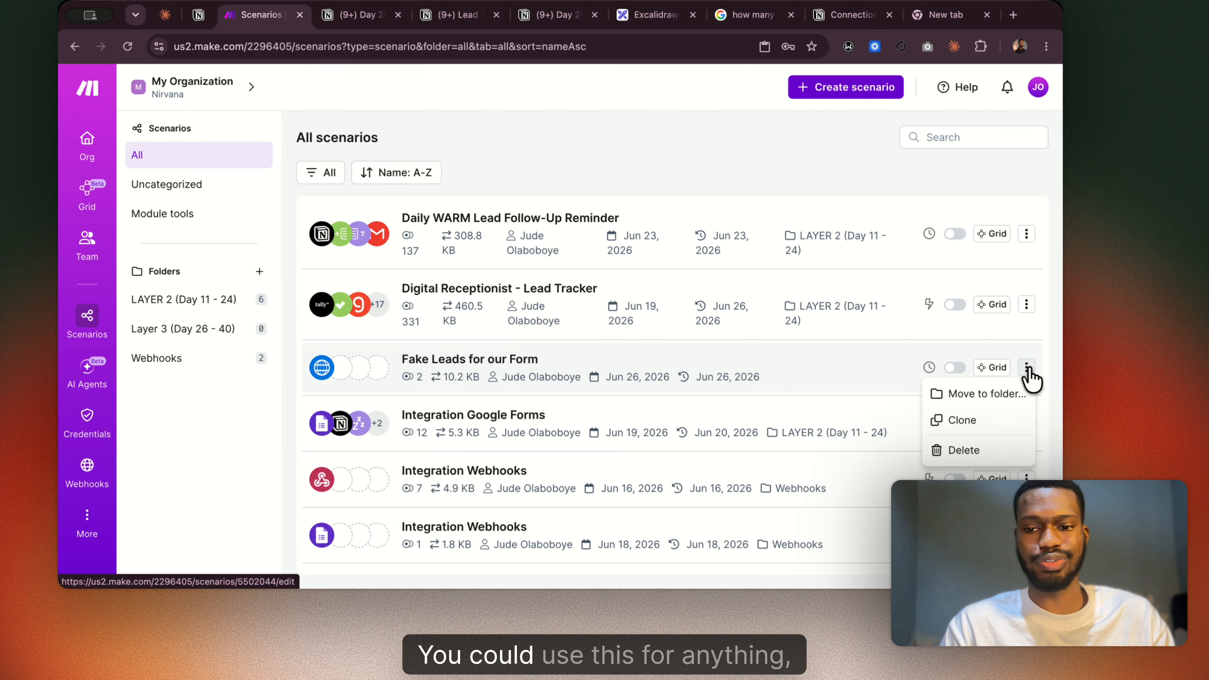
pyautogui.click(984, 395)
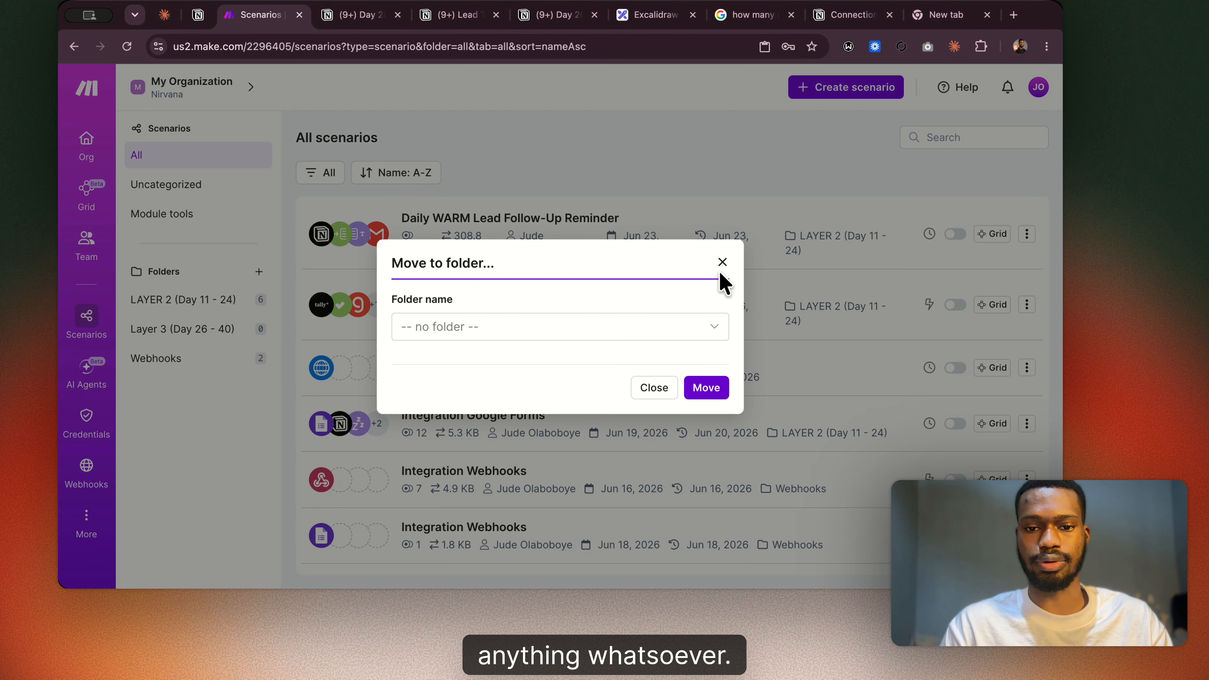
pyautogui.click(560, 327)
pyautogui.click(476, 403)
pyautogui.click(707, 387)
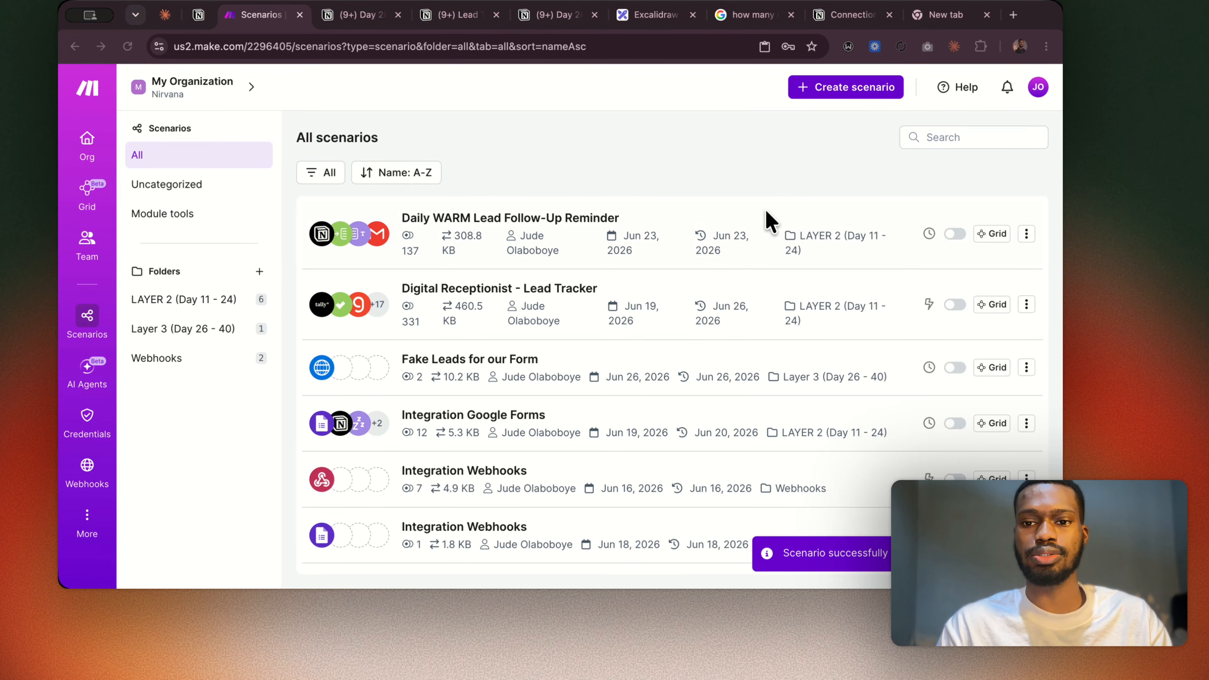
# Switch to the Day 28 Notion notes and review Build 1's output bundle and Build 2's POST with JSON body configuration.
pyautogui.click(346, 21)
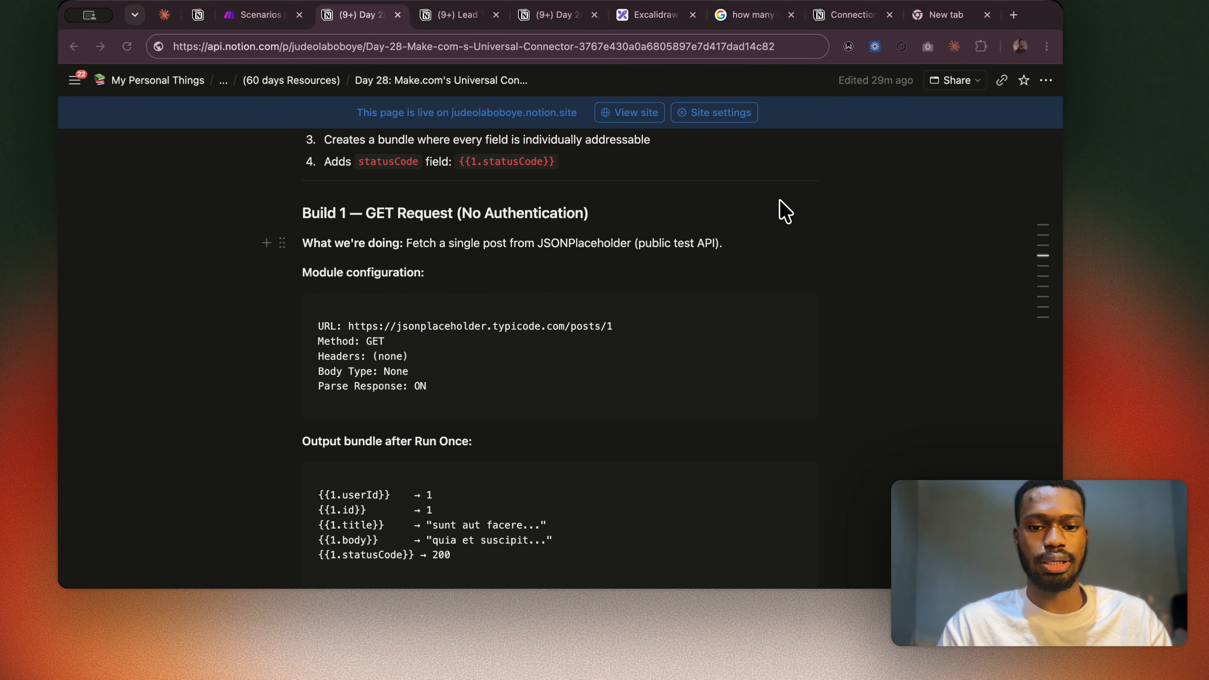
pyautogui.scroll(-1, 367, 248)
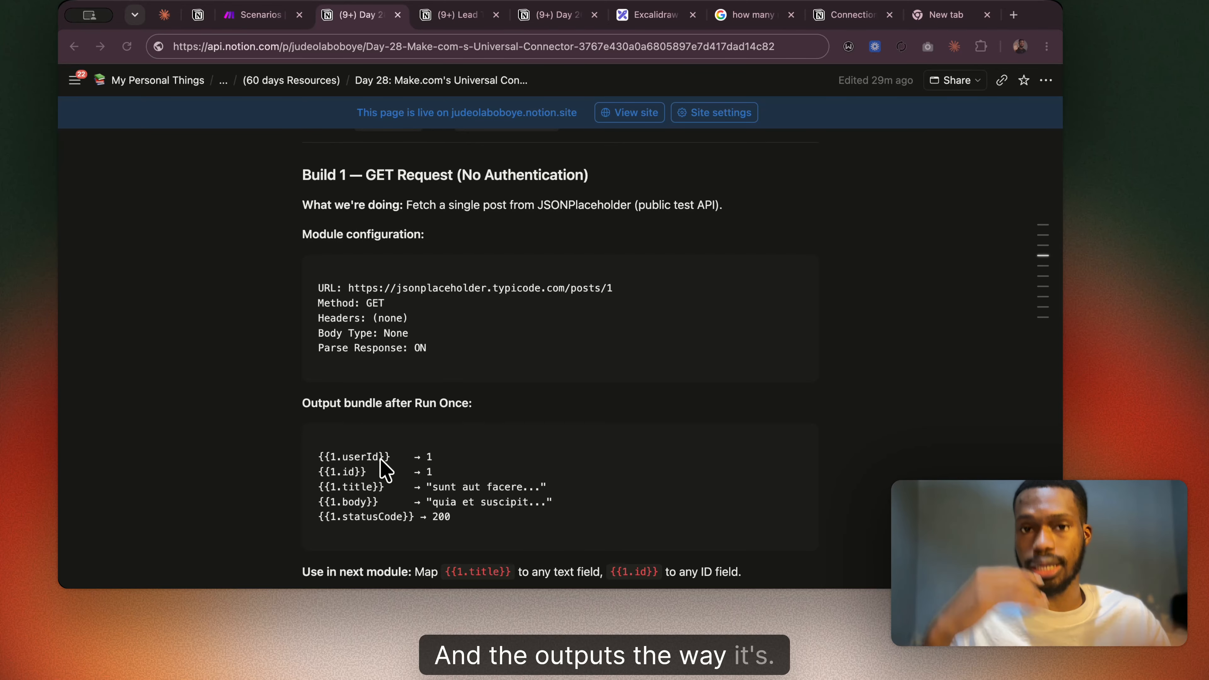
pyautogui.scroll(-5, 379, 458)
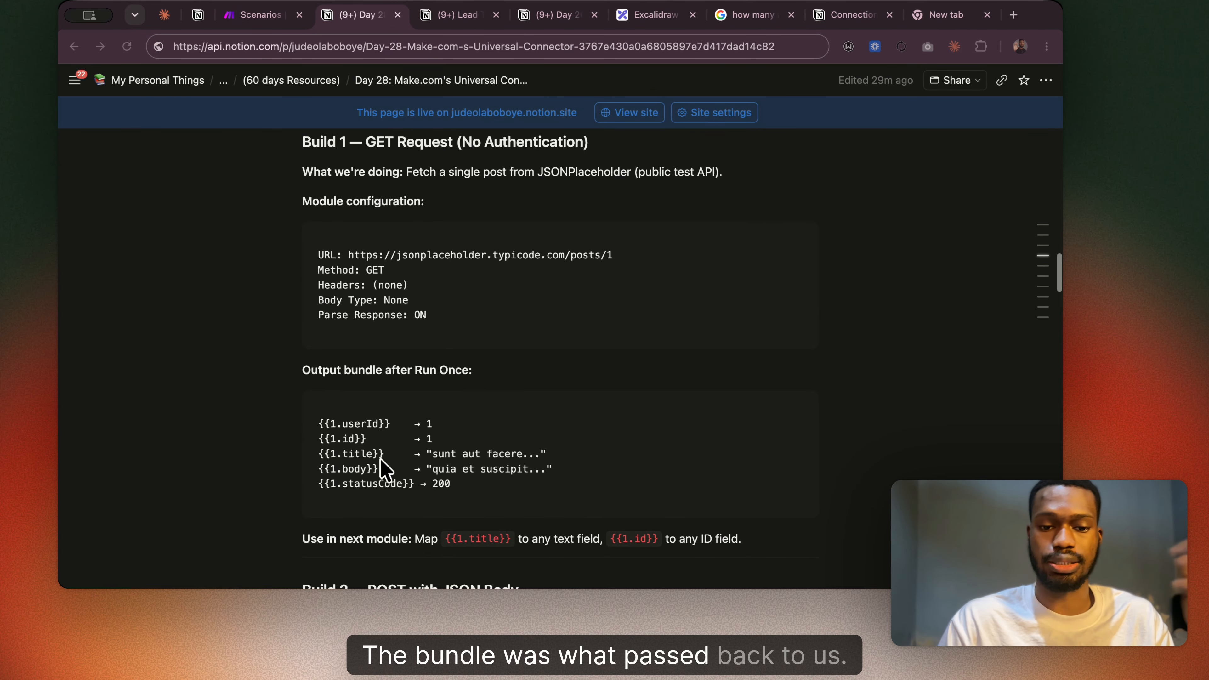
pyautogui.scroll(-4, 380, 458)
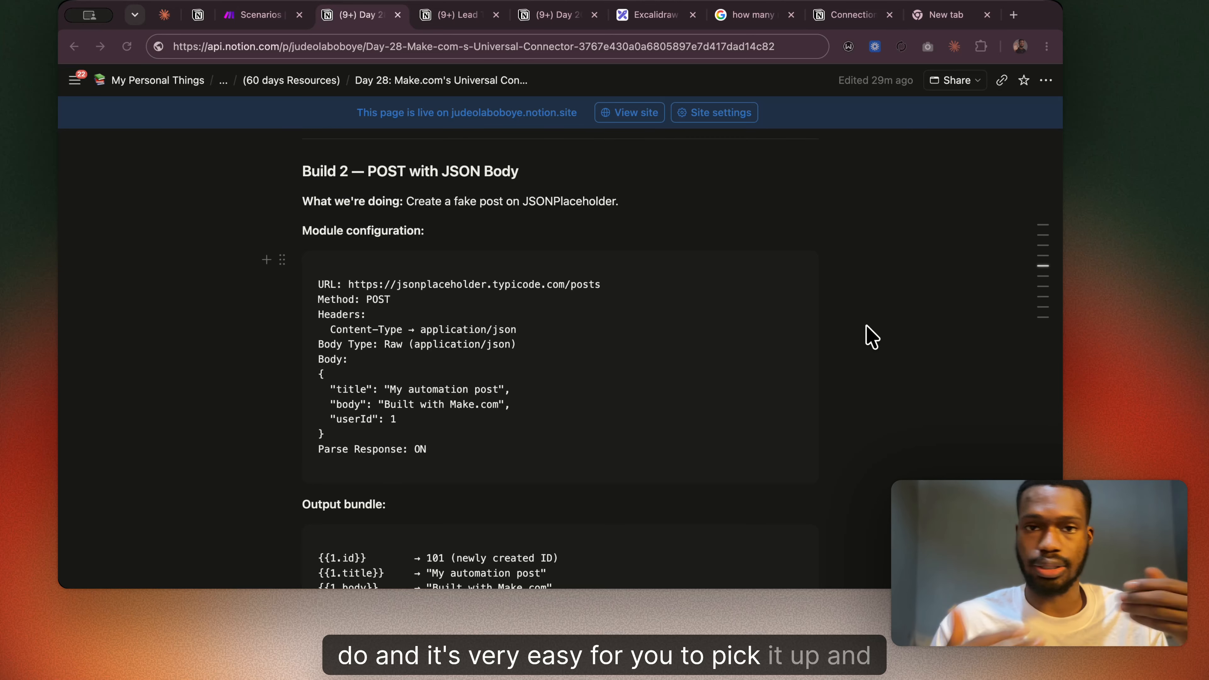
pyautogui.scroll(-2, 458, 321)
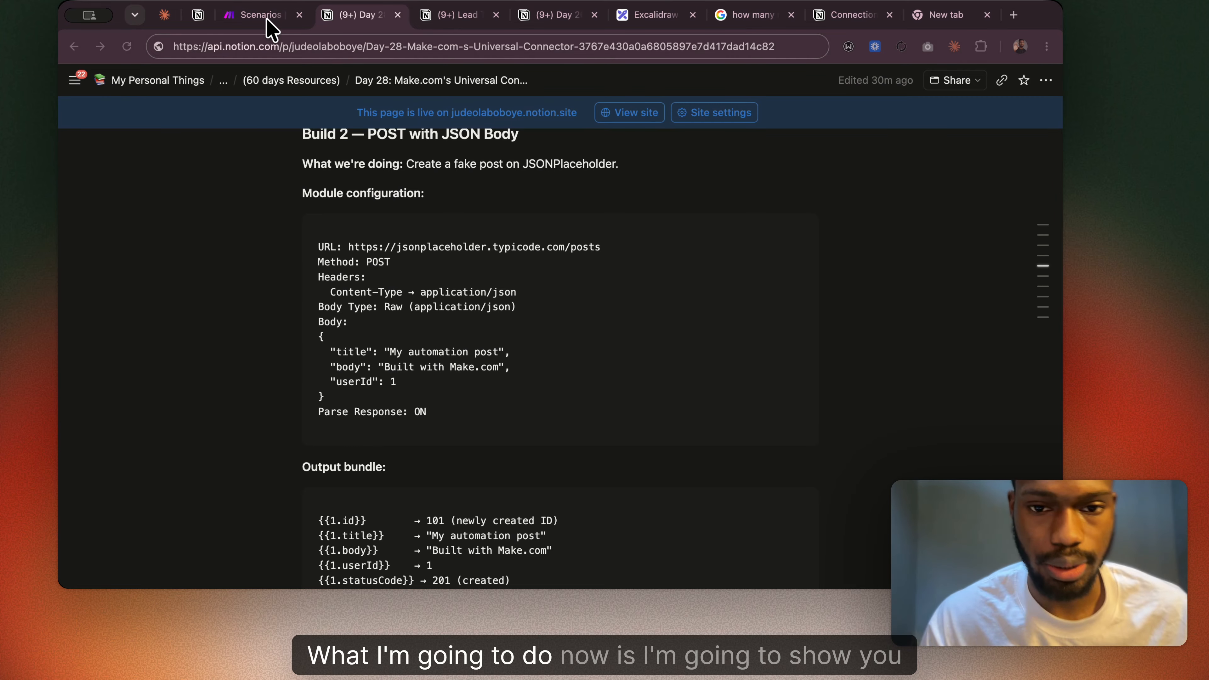
# Switch back to Make and create a new scenario from the scenario list.
pyautogui.click(255, 15)
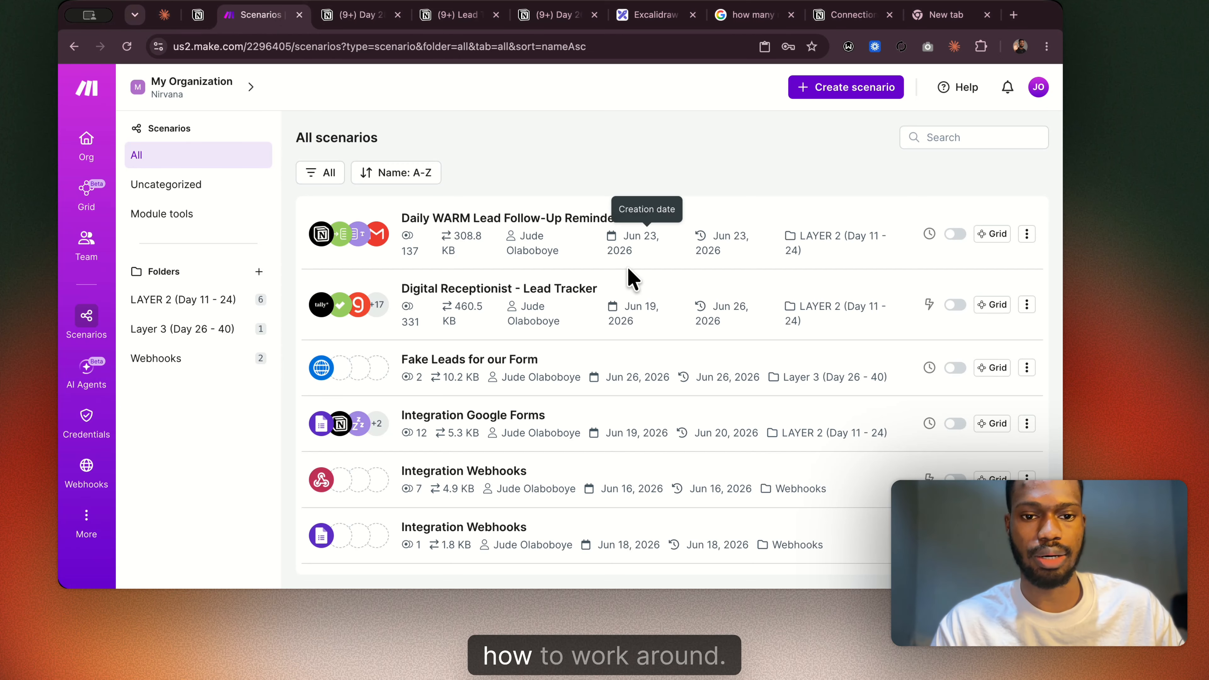
pyautogui.scroll(-1, 609, 303)
pyautogui.scroll(-2, 609, 303)
pyautogui.click(846, 86)
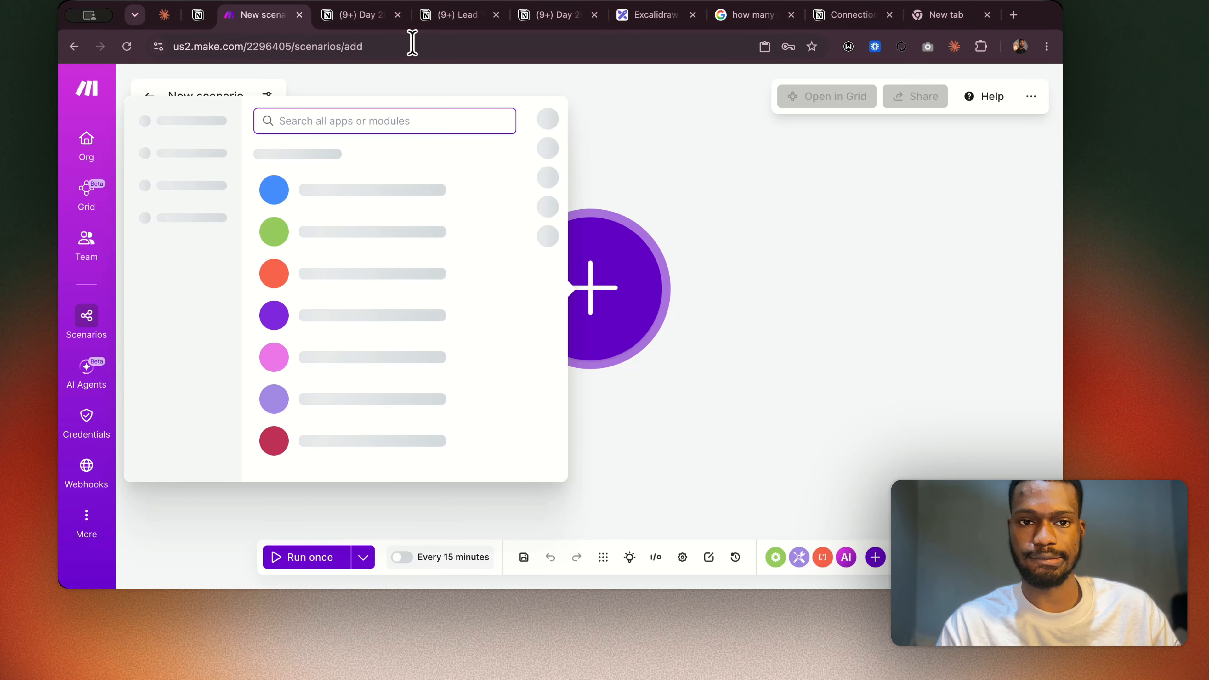
# Switch to the Notion notes and copy the JSON body of Build 2's module configuration, including both braces.
pyautogui.click(375, 18)
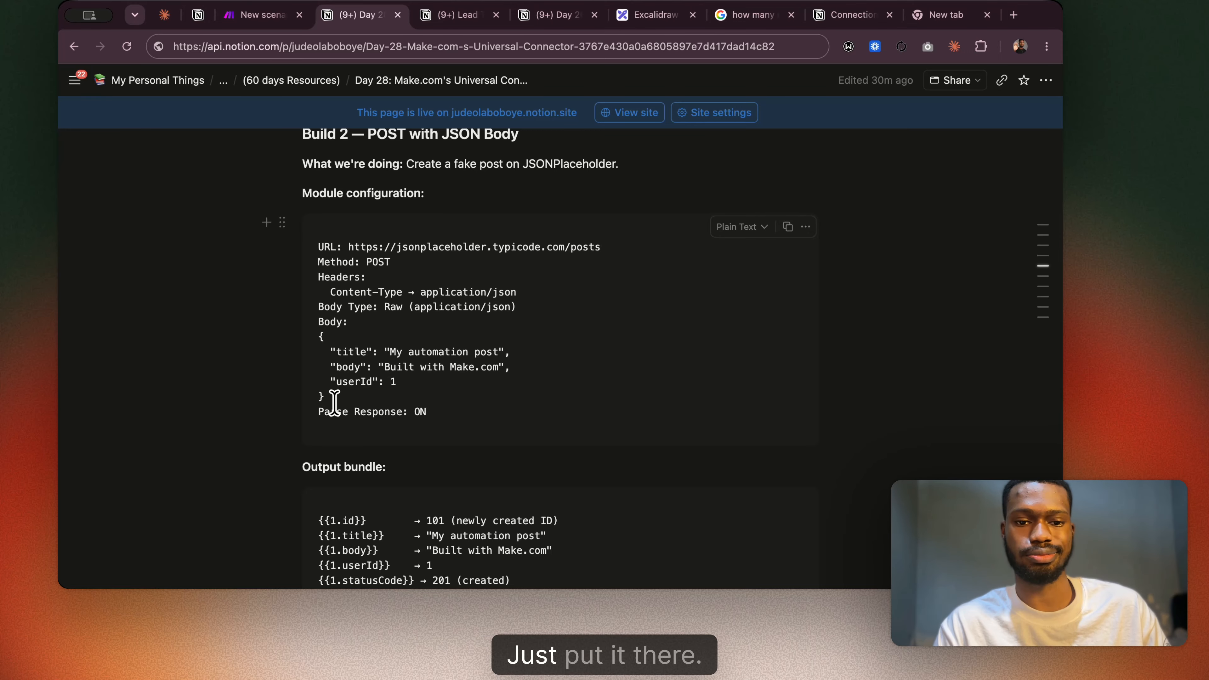
pyautogui.moveTo(326, 398); pyautogui.dragTo(313, 329)
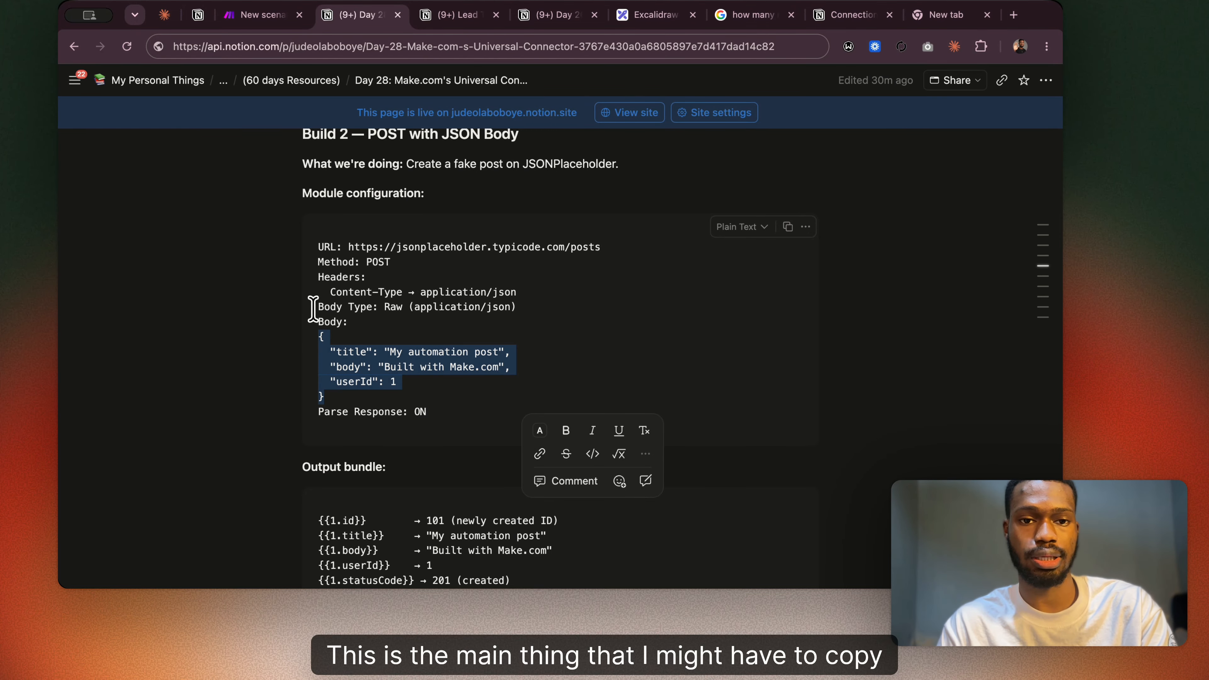
# Return to Make and add an HTTP "Make a request" module as the new scenario's first module, placed toward the canvas's left side.
pyautogui.click(267, 15)
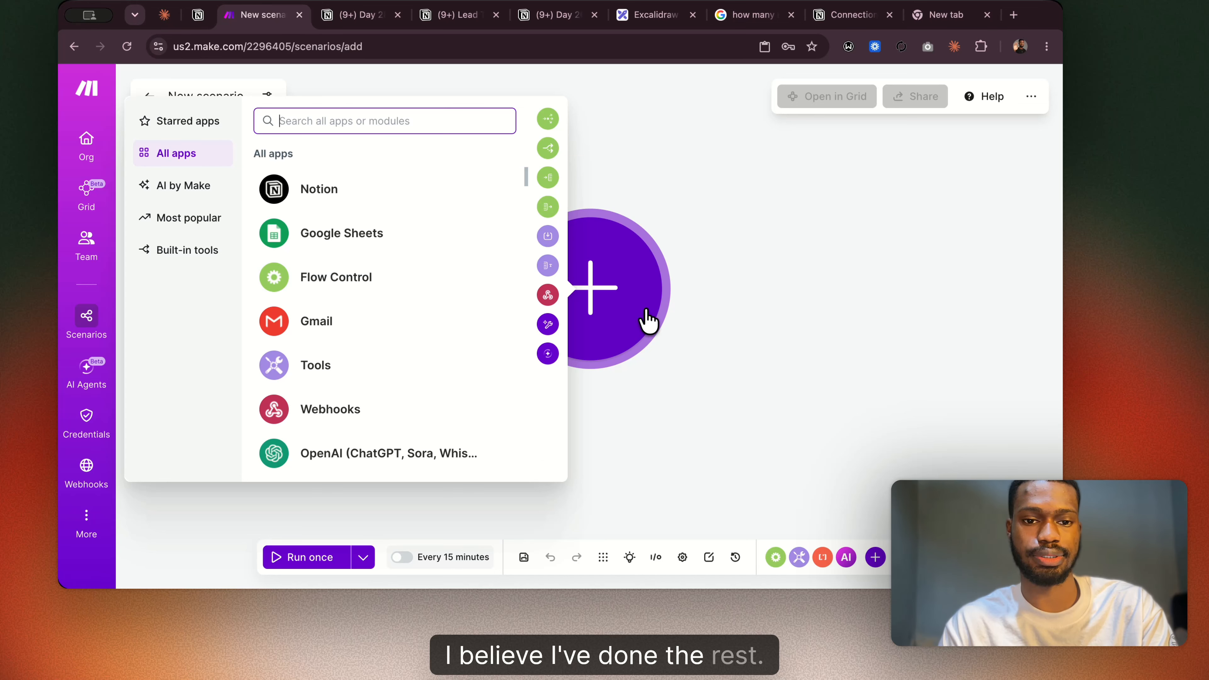
pyautogui.write('http')
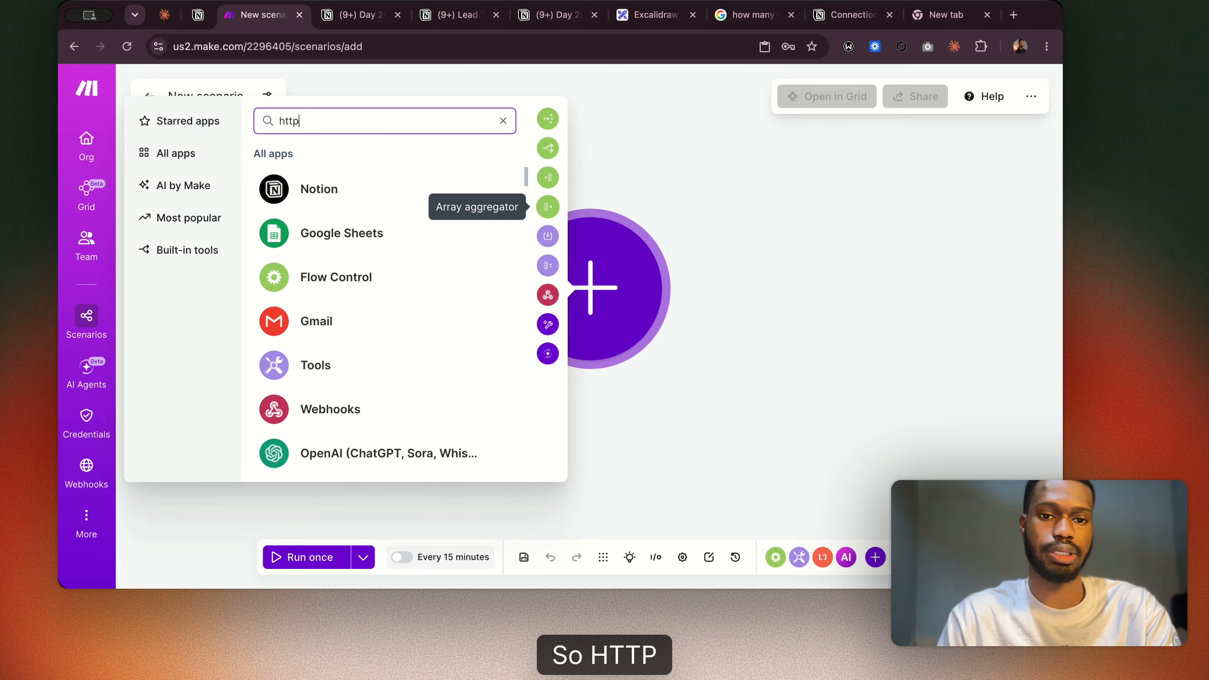
pyautogui.click(339, 216)
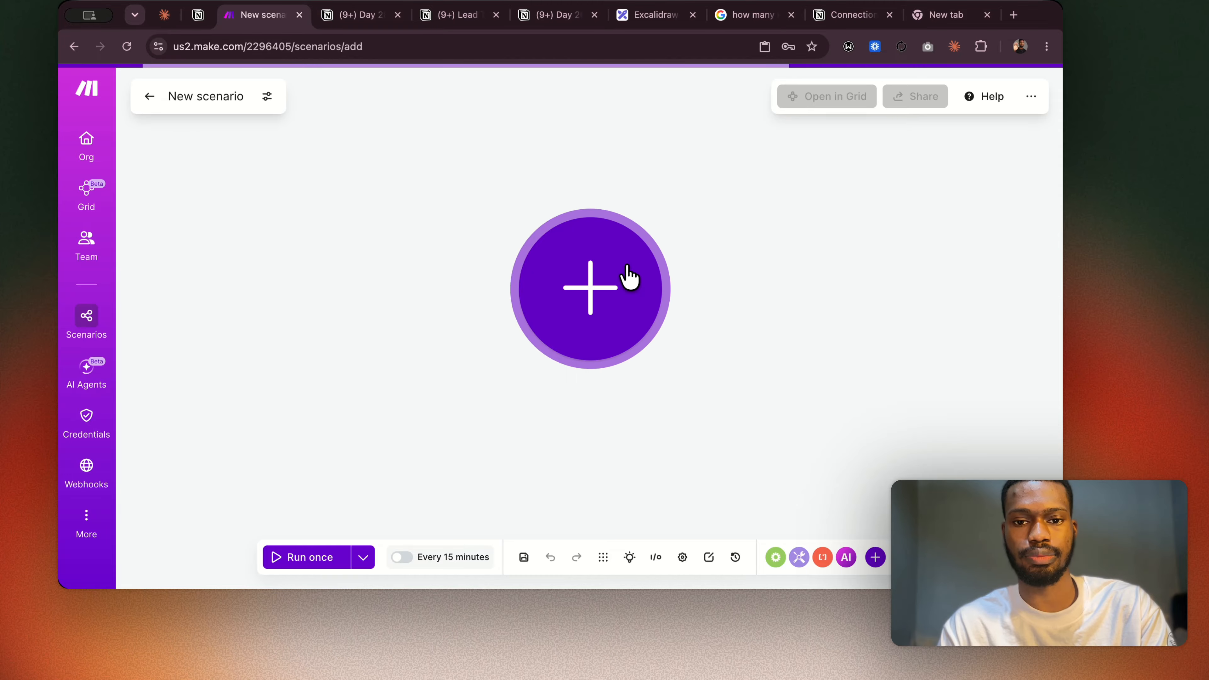
pyautogui.click(629, 276)
pyautogui.write('http')
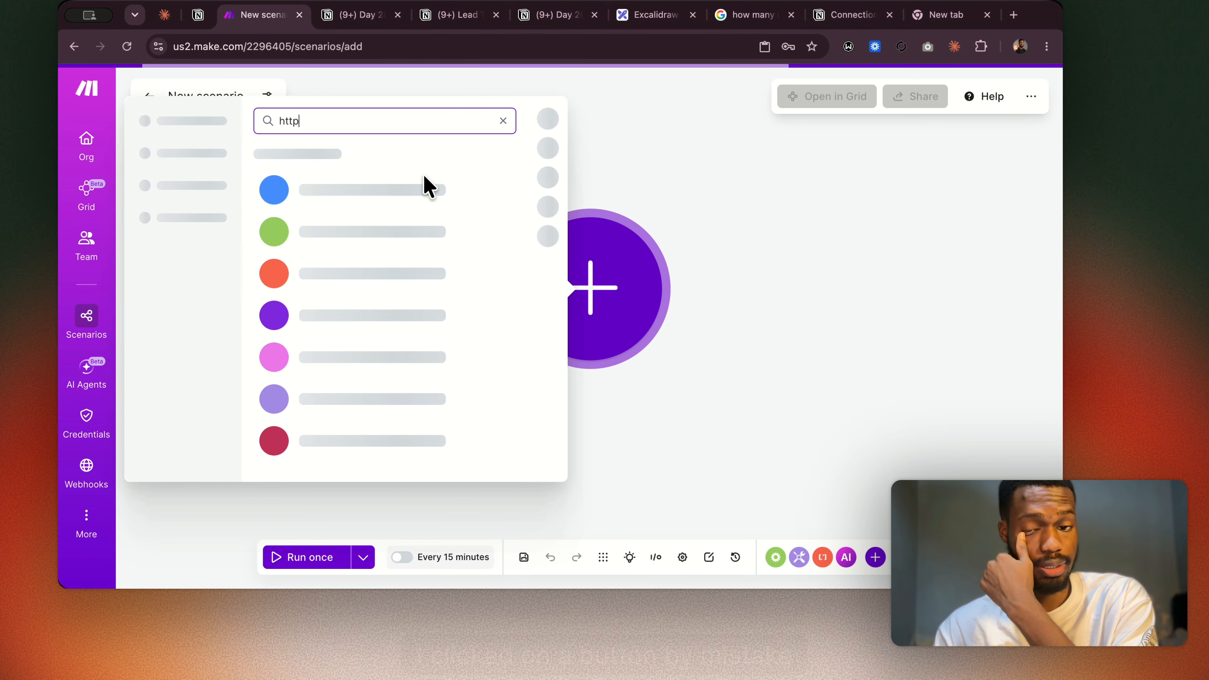
pyautogui.click(451, 191)
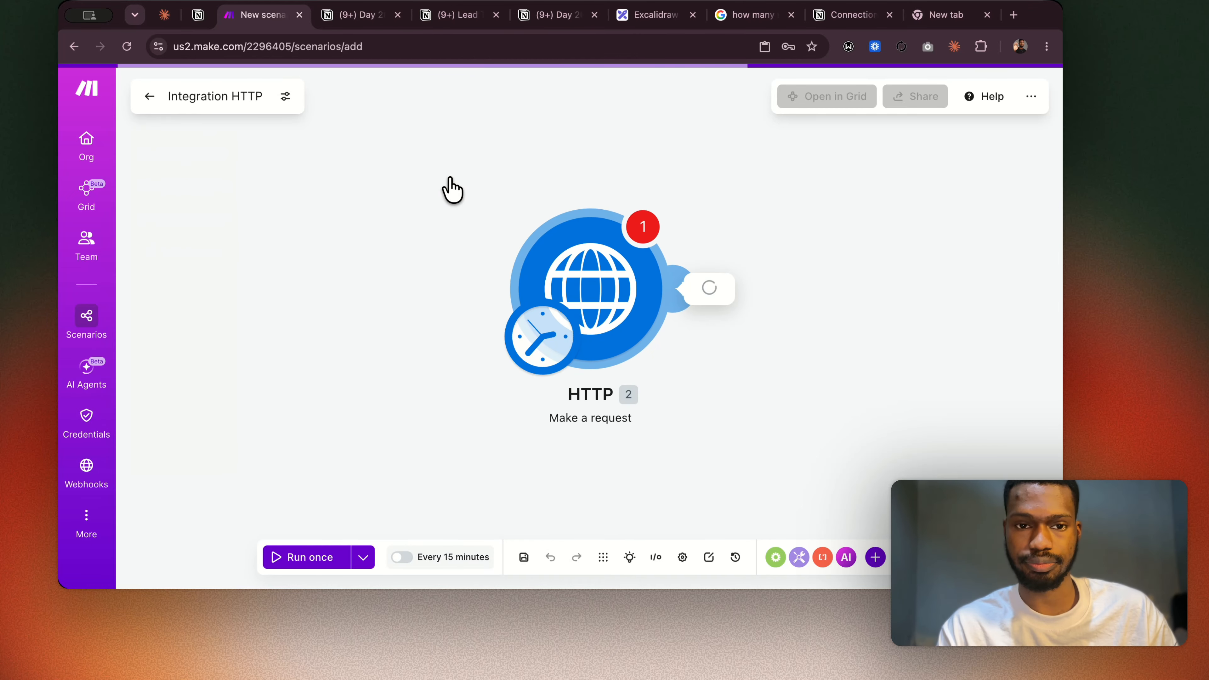
pyautogui.click(391, 289)
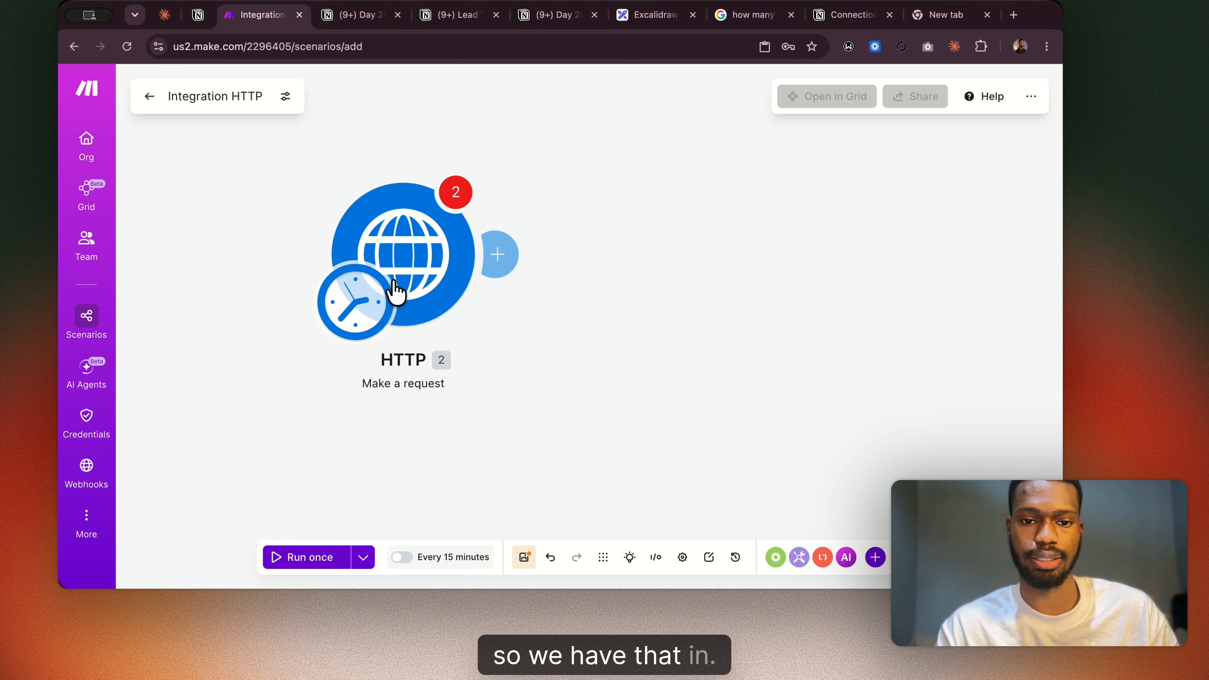
# In the HTTP module's settings, set the body content type to application/json and the body input method to JSON string.
pyautogui.click(398, 241)
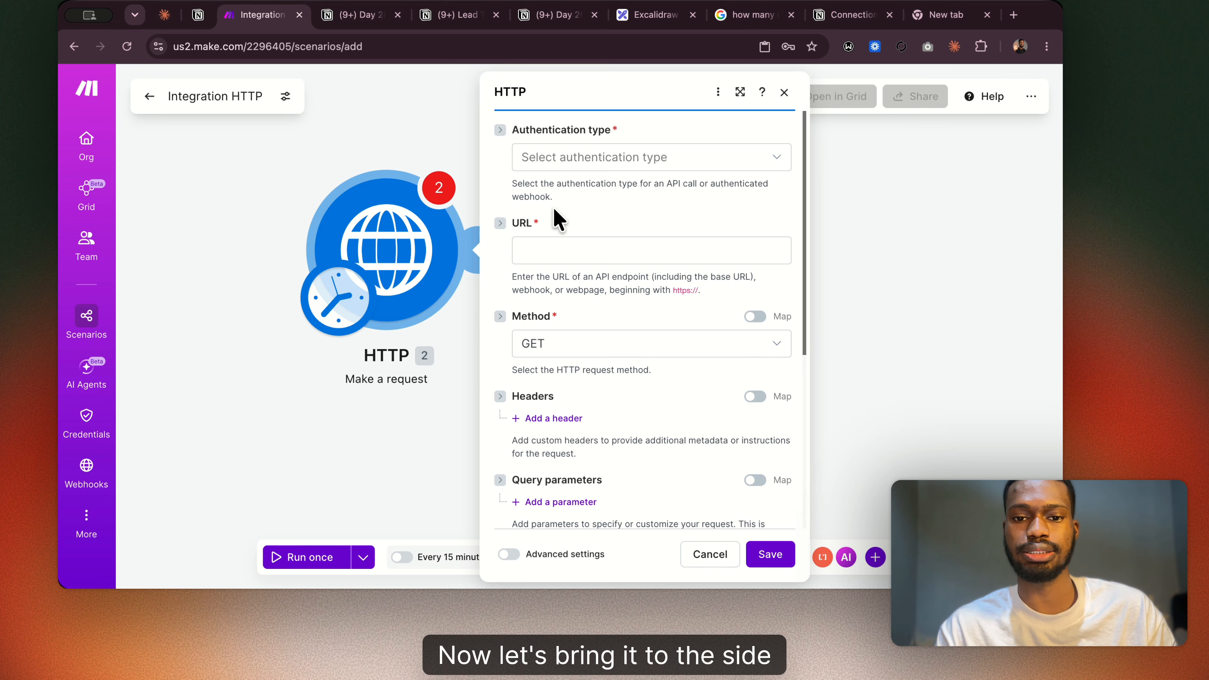
pyautogui.scroll(-3, 583, 412)
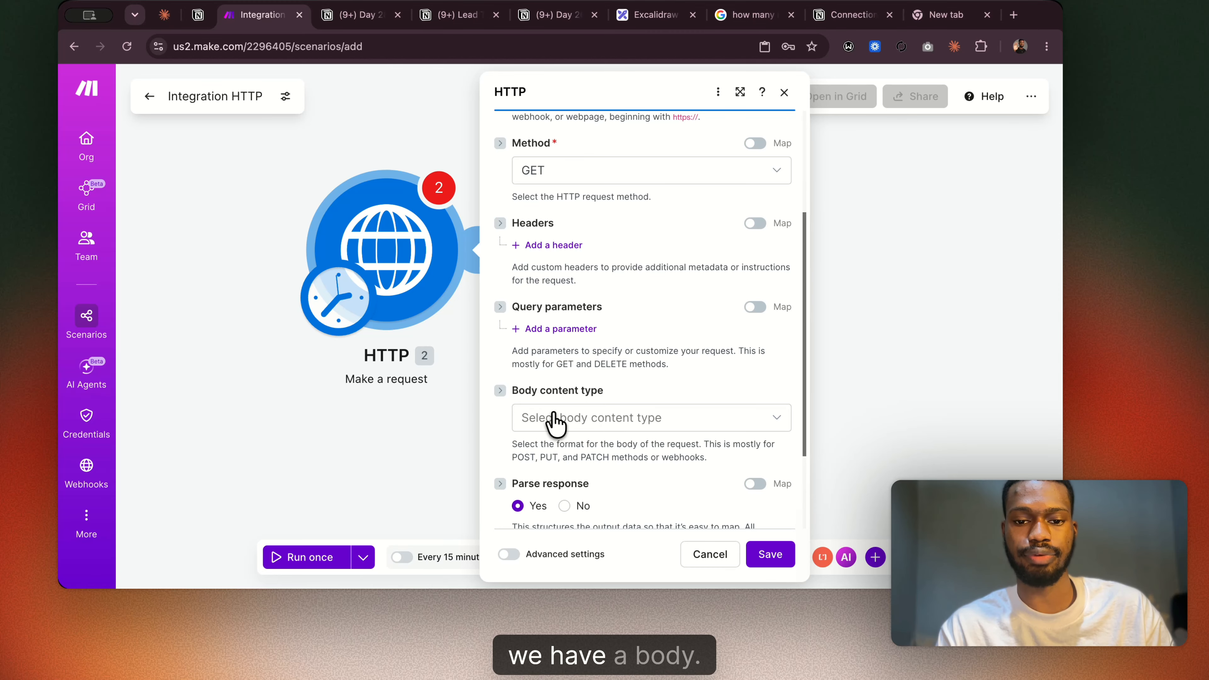
pyautogui.click(554, 422)
pyautogui.click(592, 293)
pyautogui.scroll(-1, 568, 477)
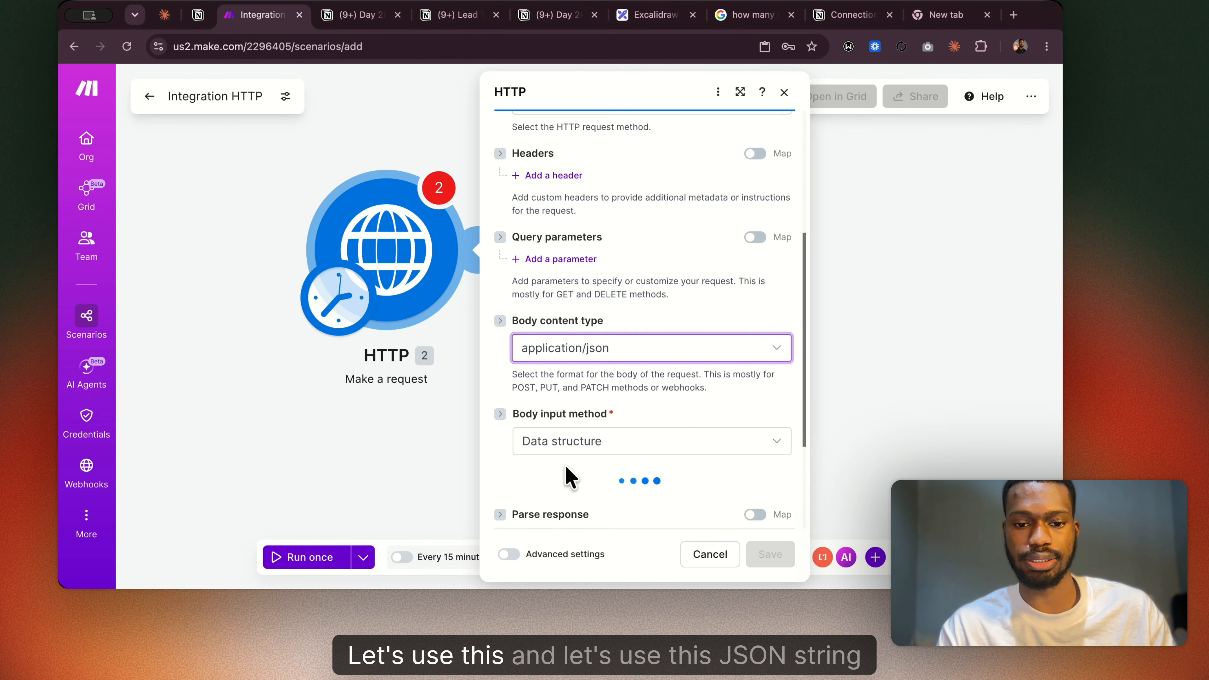
pyautogui.scroll(-1, 570, 477)
pyautogui.click(586, 367)
pyautogui.click(582, 445)
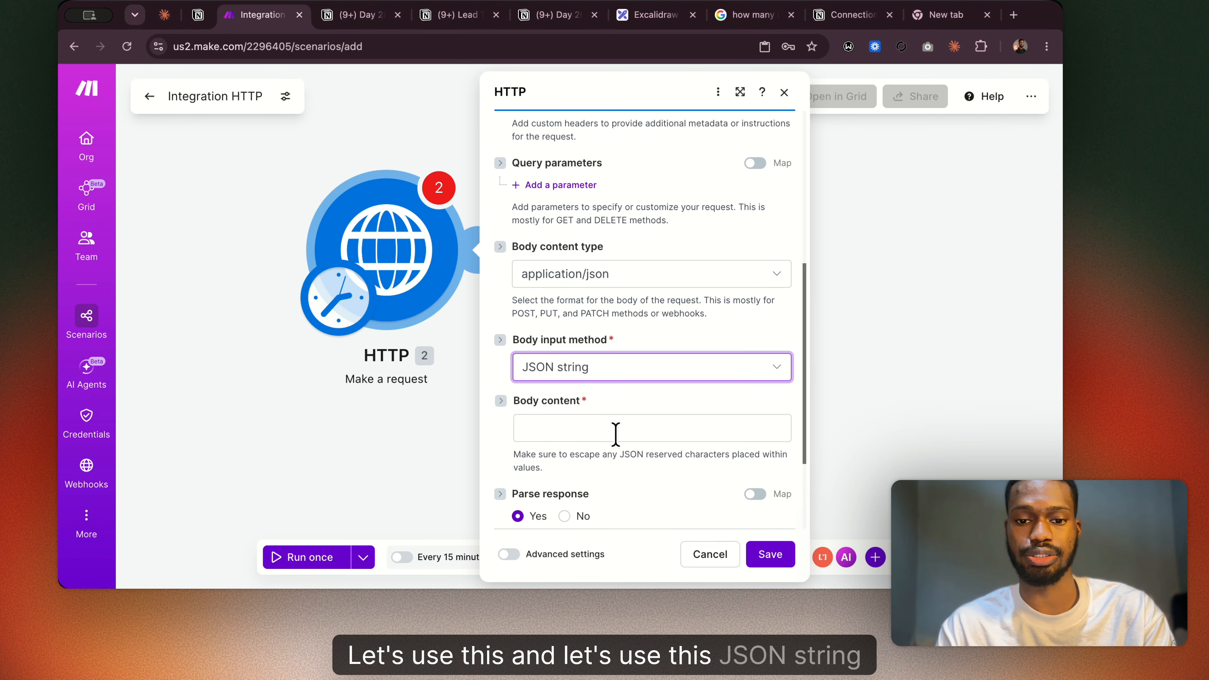
# Paste the copied JSON with title "My automation post", body "Built with Make.com" and userId 1 as the request's body content.
pyautogui.click(616, 434)
pyautogui.write('{   "title": "My automation post",   "body": "Built with Make.com",   "userId": 1 }')
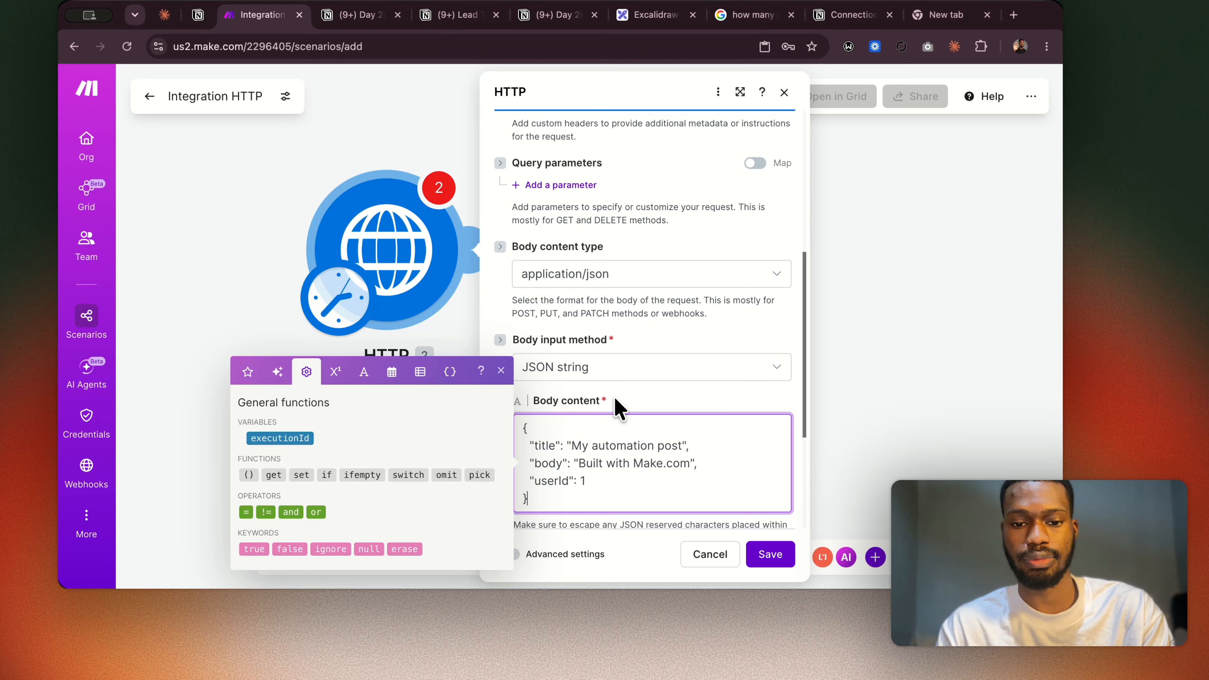
pyautogui.click(629, 400)
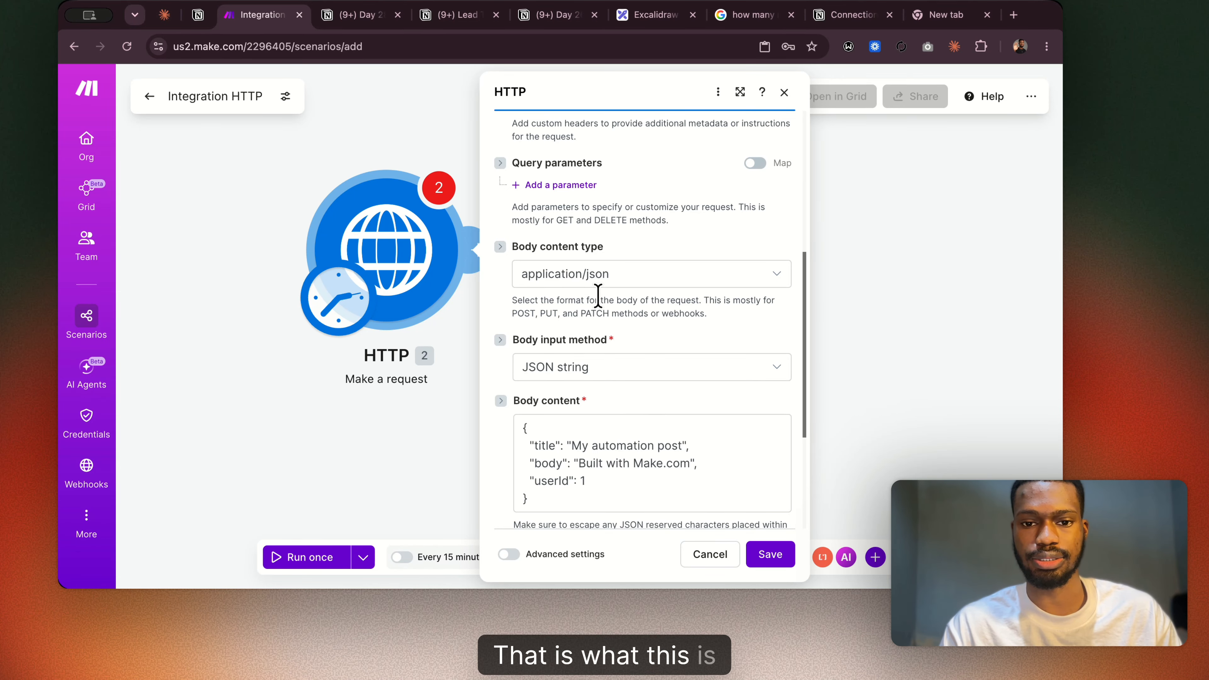
pyautogui.scroll(5, 599, 333)
pyautogui.scroll(3, 598, 307)
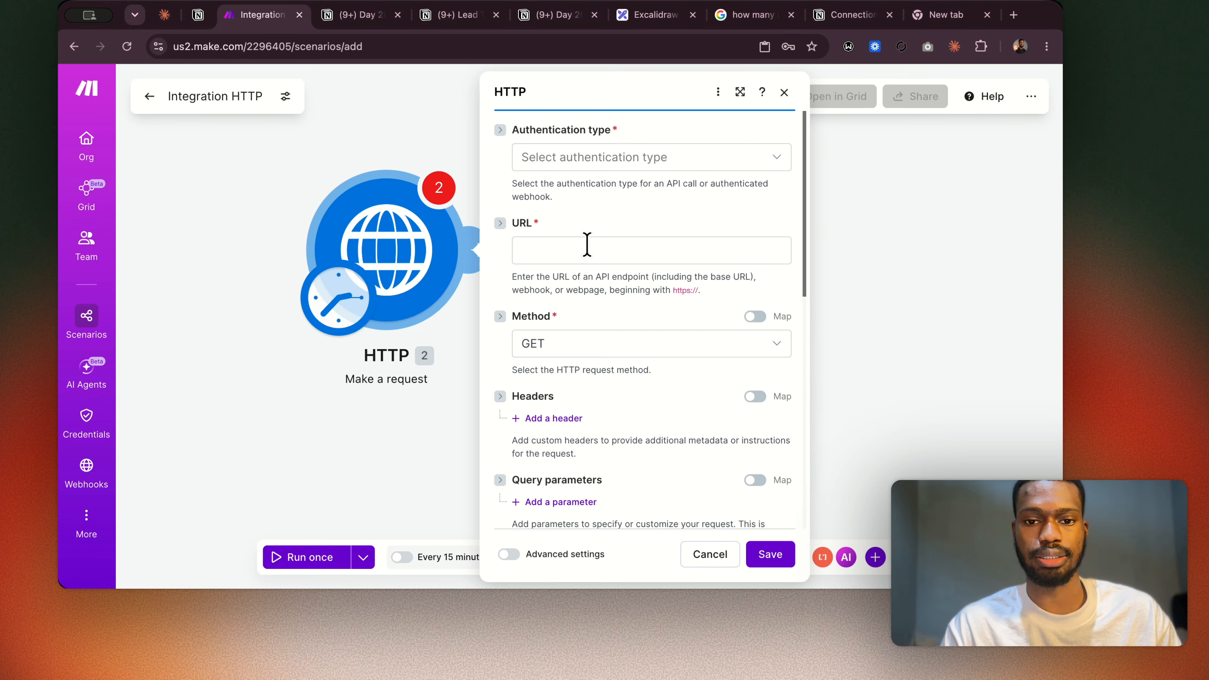
# Switch to the Notion notes, copy the URL from Build 2's module configuration, and return to Make.
pyautogui.click(359, 17)
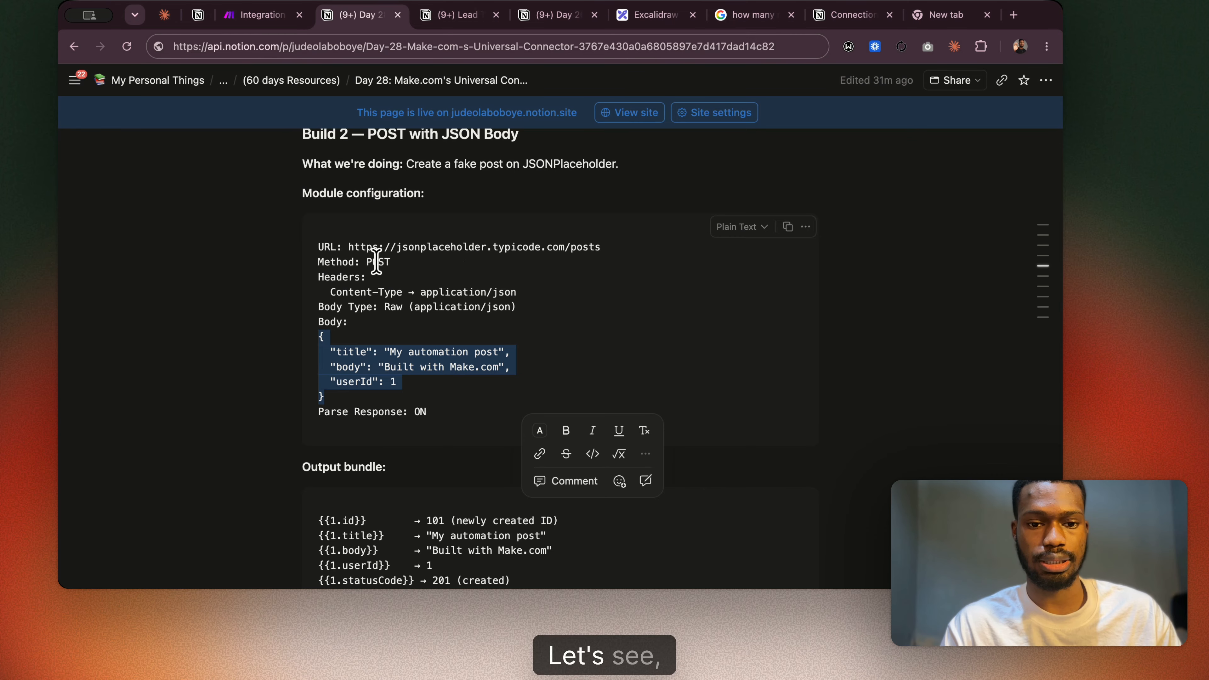
pyautogui.moveTo(347, 247); pyautogui.dragTo(601, 247)
pyautogui.press('super+c')
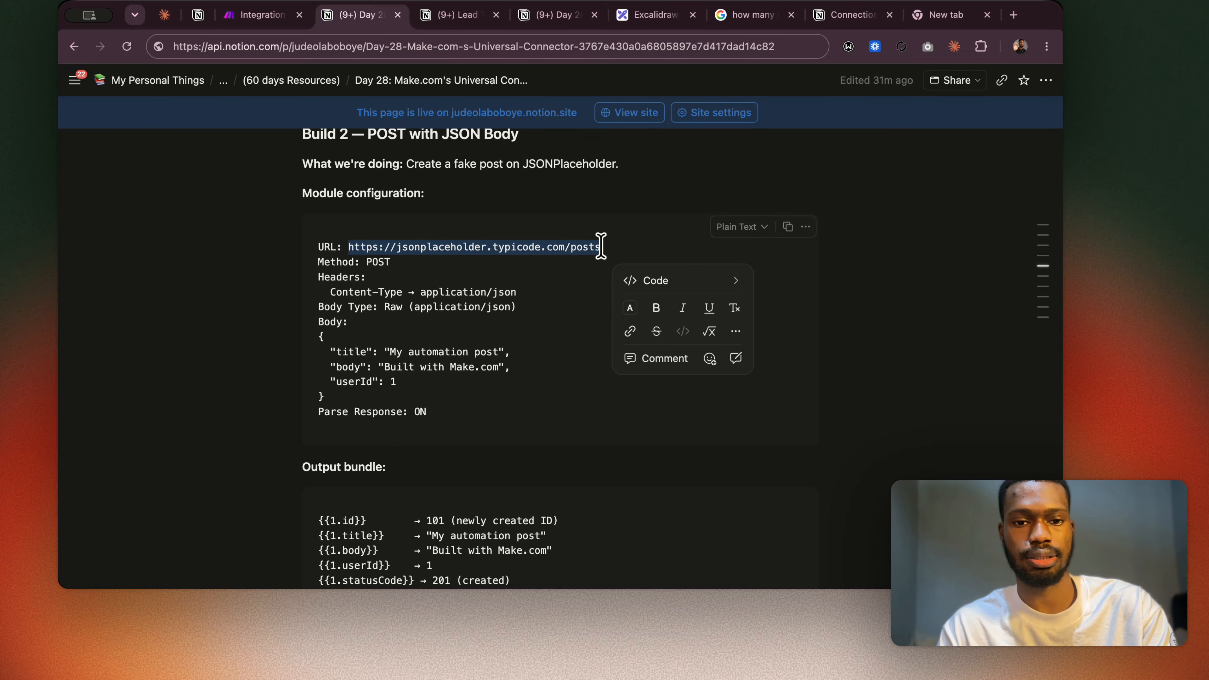
pyautogui.click(255, 16)
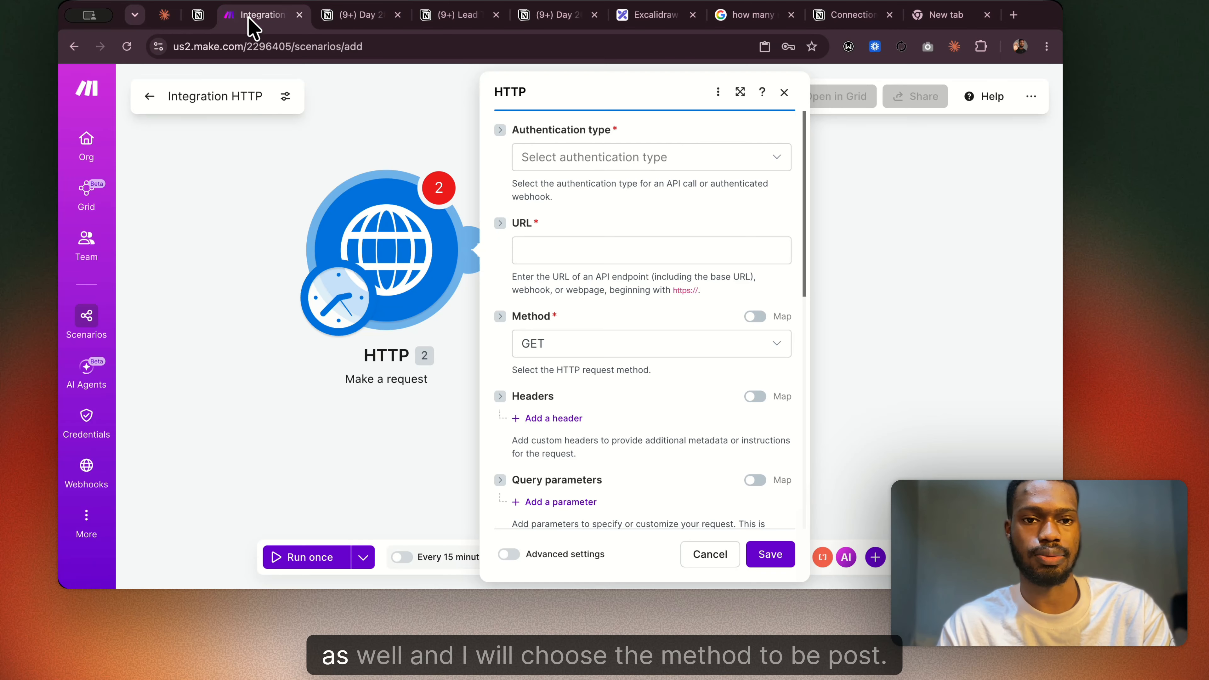
pyautogui.click(566, 352)
pyautogui.click(553, 420)
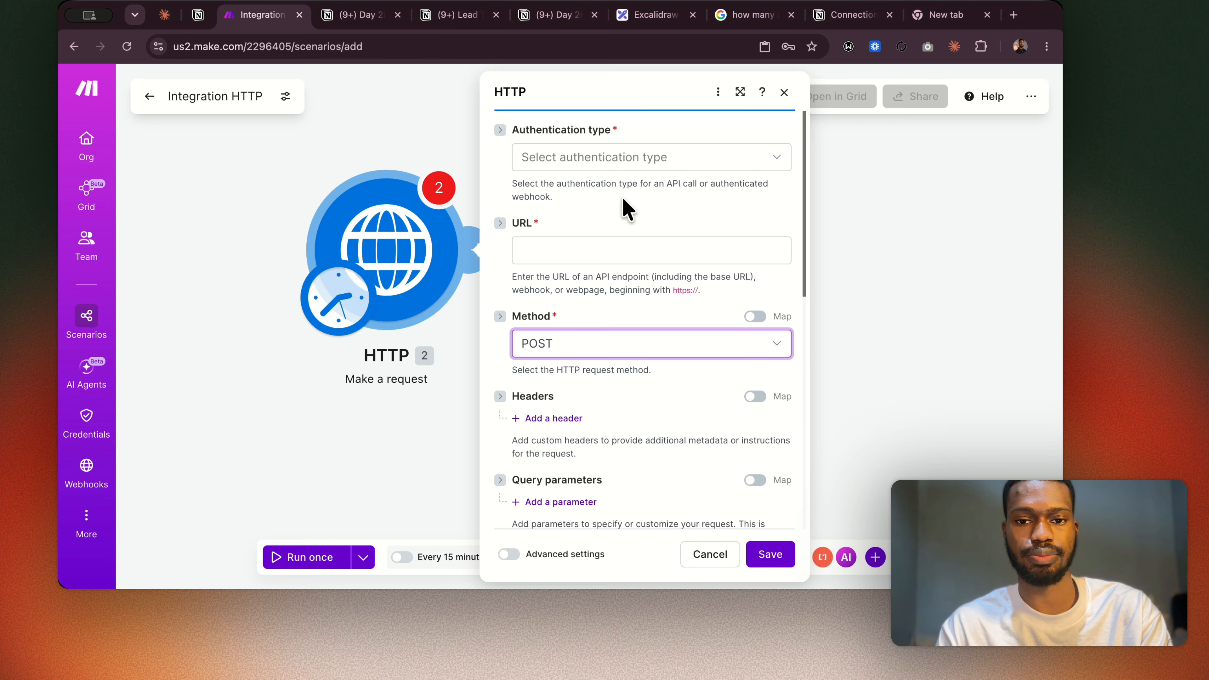
pyautogui.click(576, 261)
pyautogui.press('super+v')
pyautogui.click(604, 288)
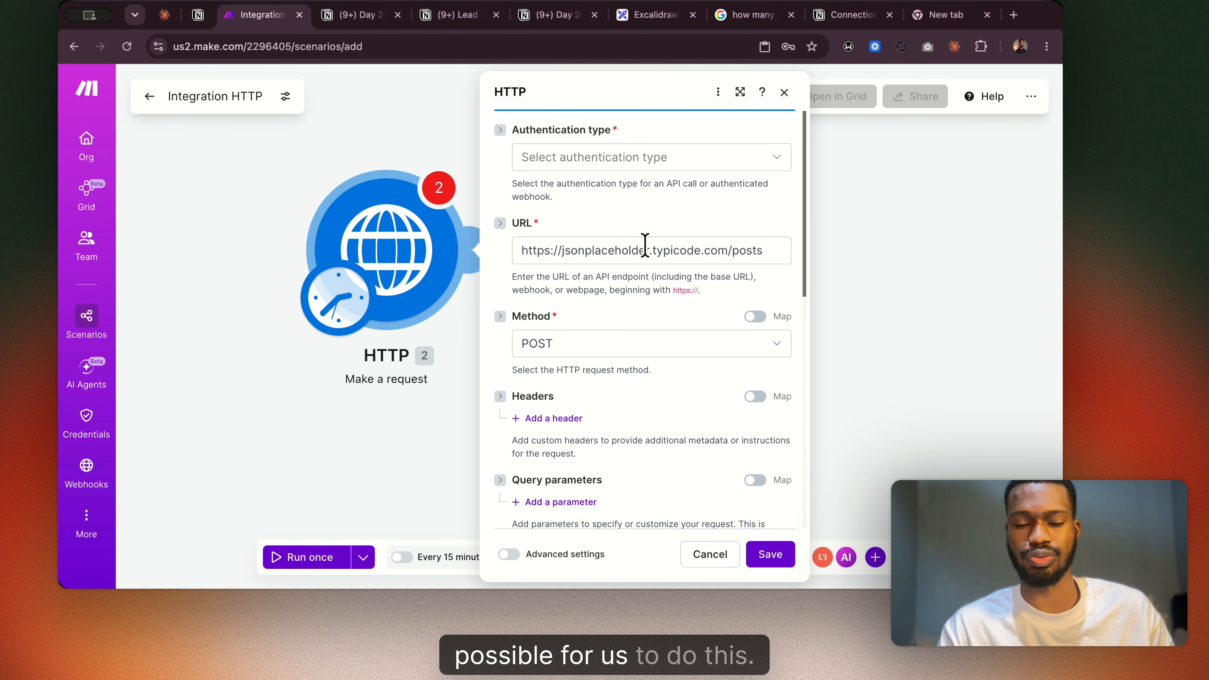
# Check the module's header, body, parse response and pagination settings against Build 2's configuration in the Notion notes.
pyautogui.scroll(-1, 645, 245)
pyautogui.scroll(1, 681, 243)
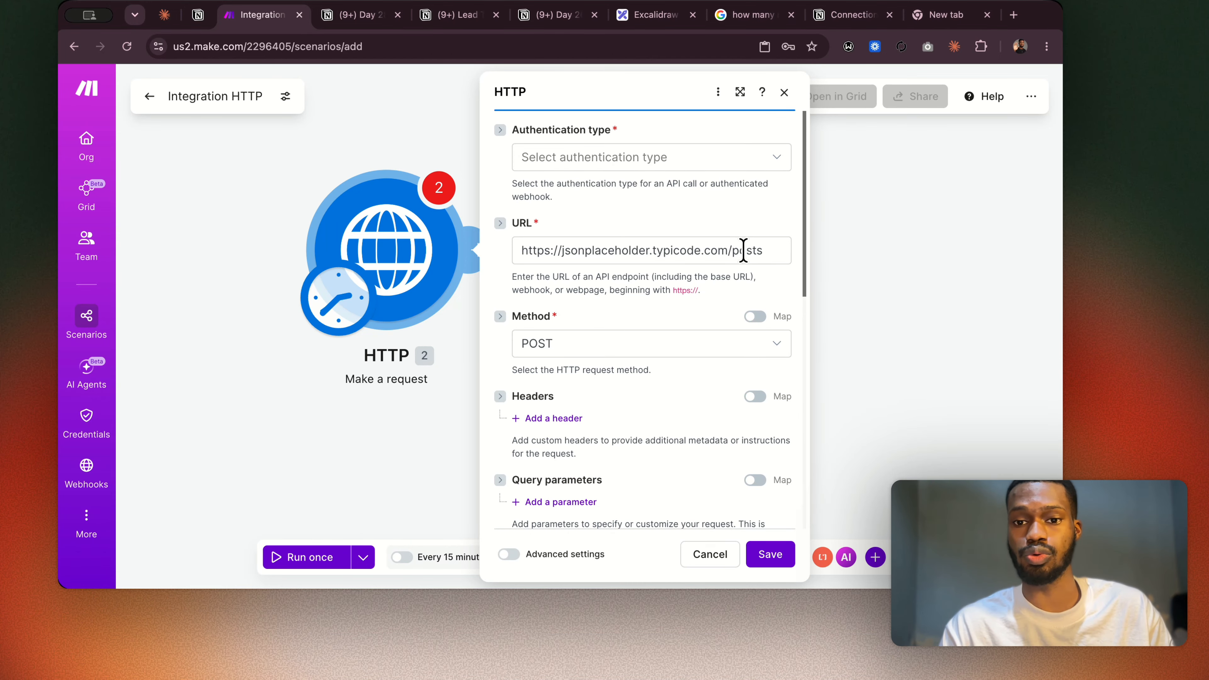
pyautogui.scroll(-5, 610, 292)
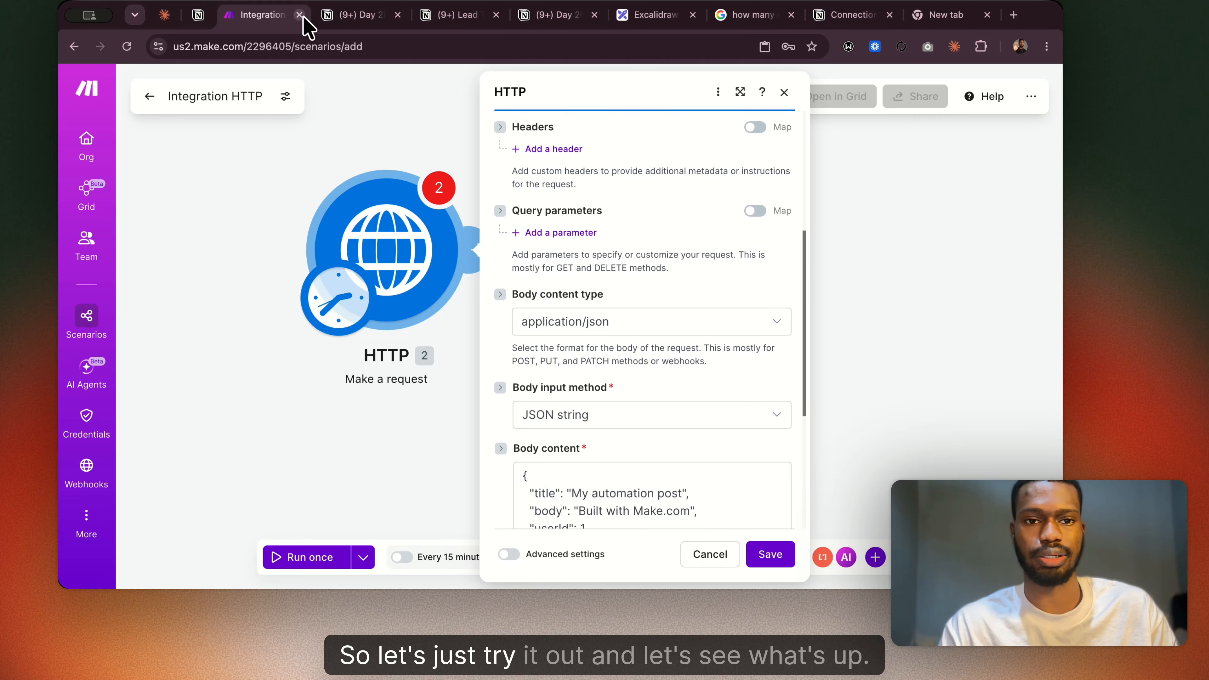
pyautogui.click(355, 16)
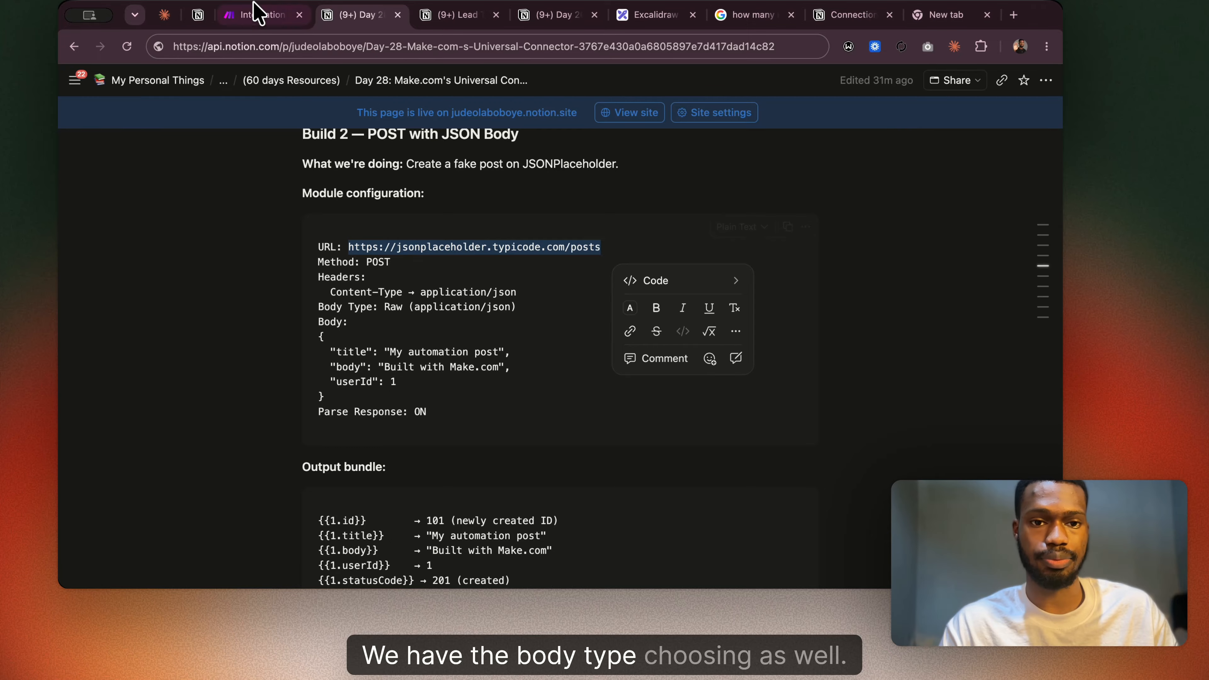
pyautogui.click(257, 18)
pyautogui.scroll(-3, 586, 345)
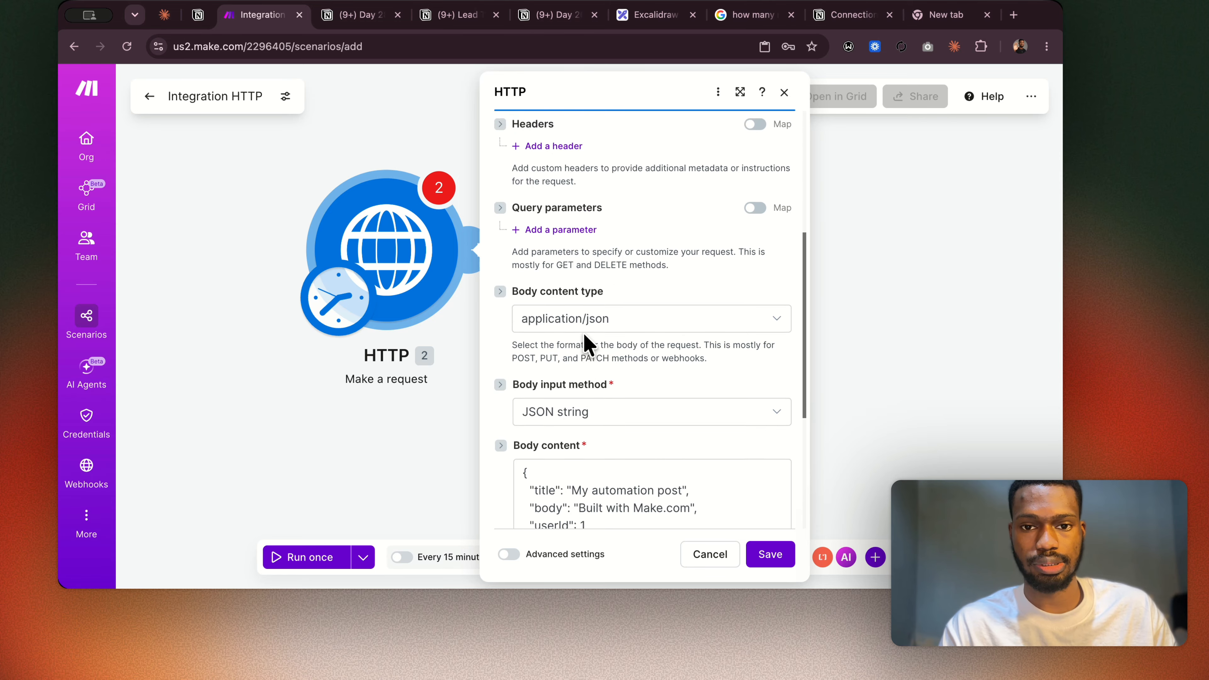
pyautogui.scroll(-5, 589, 245)
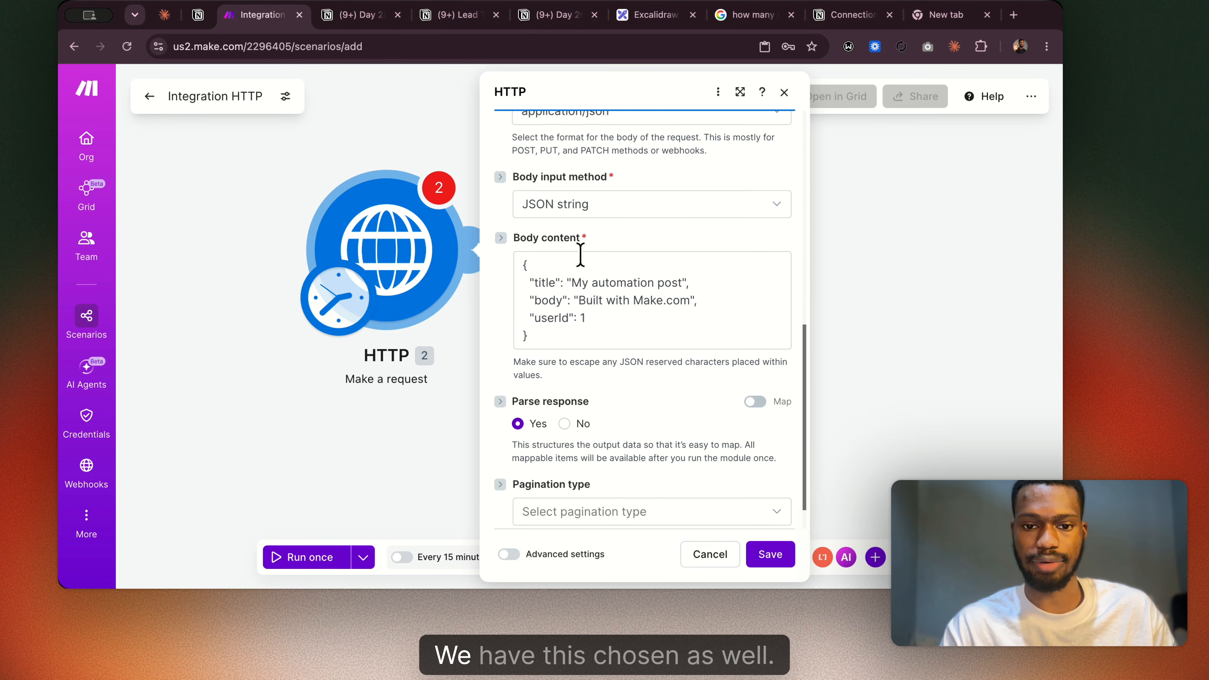
pyautogui.click(352, 16)
pyautogui.click(255, 14)
pyautogui.click(599, 471)
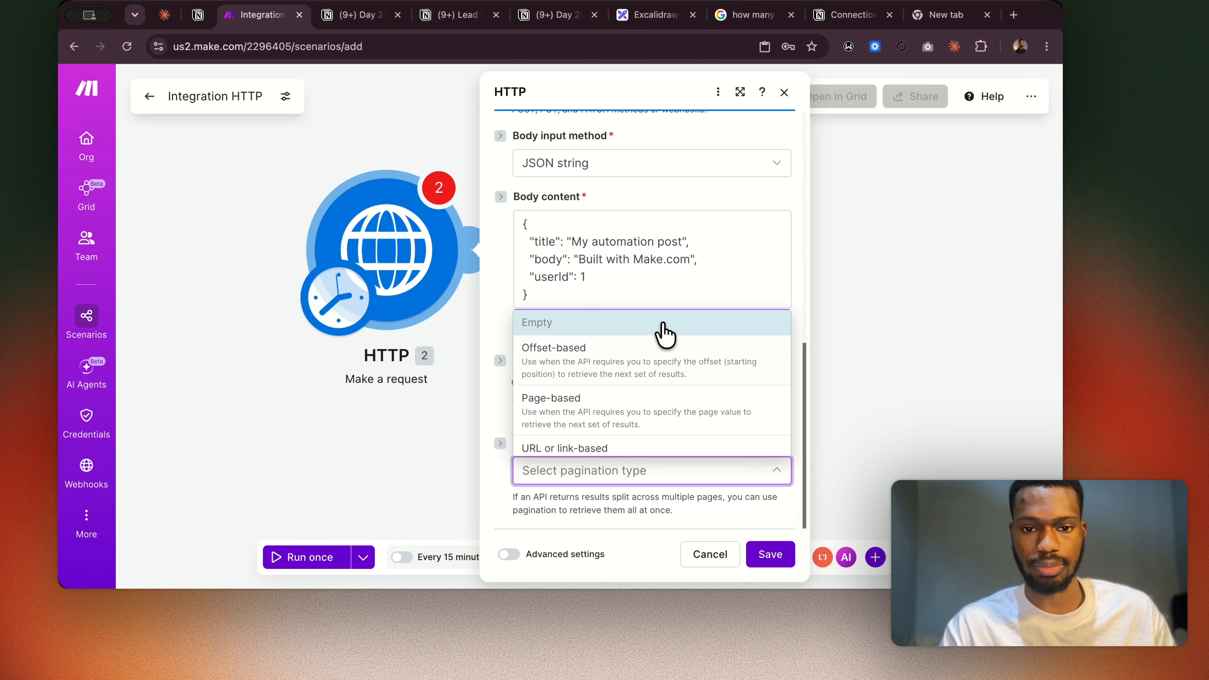
pyautogui.click(509, 243)
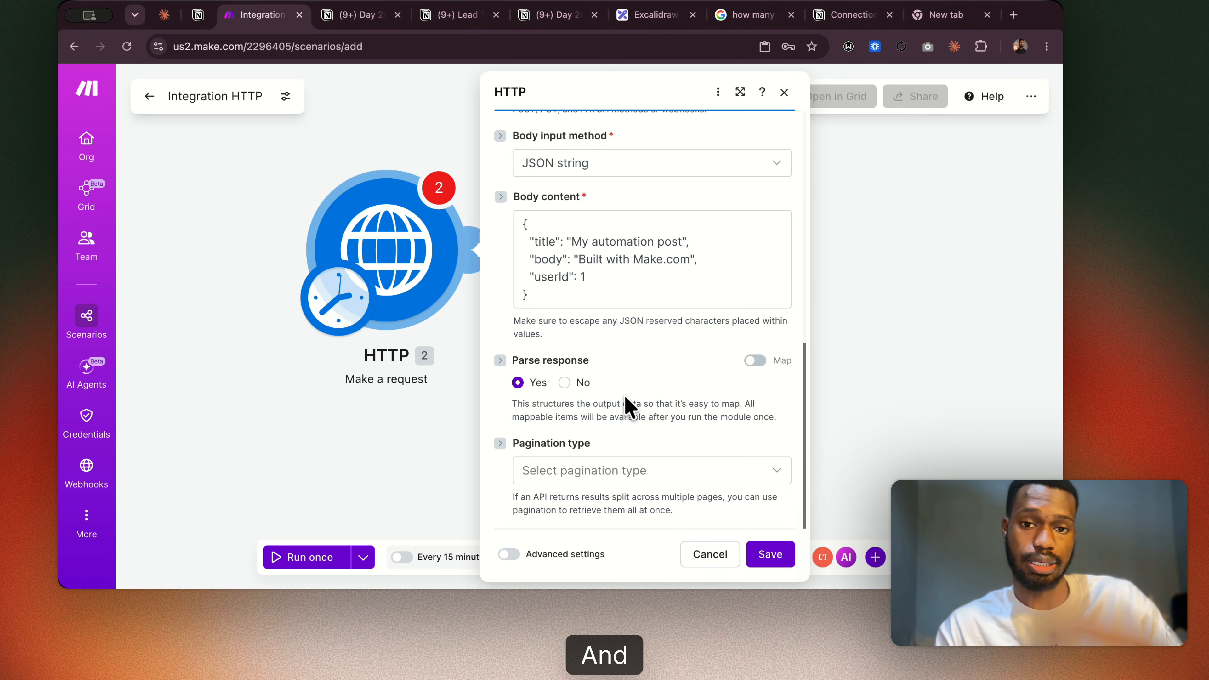
# Try to save the HTTP module's settings, then go back to the Notion notes briefly and return to Make.
pyautogui.scroll(8, 629, 405)
pyautogui.click(763, 555)
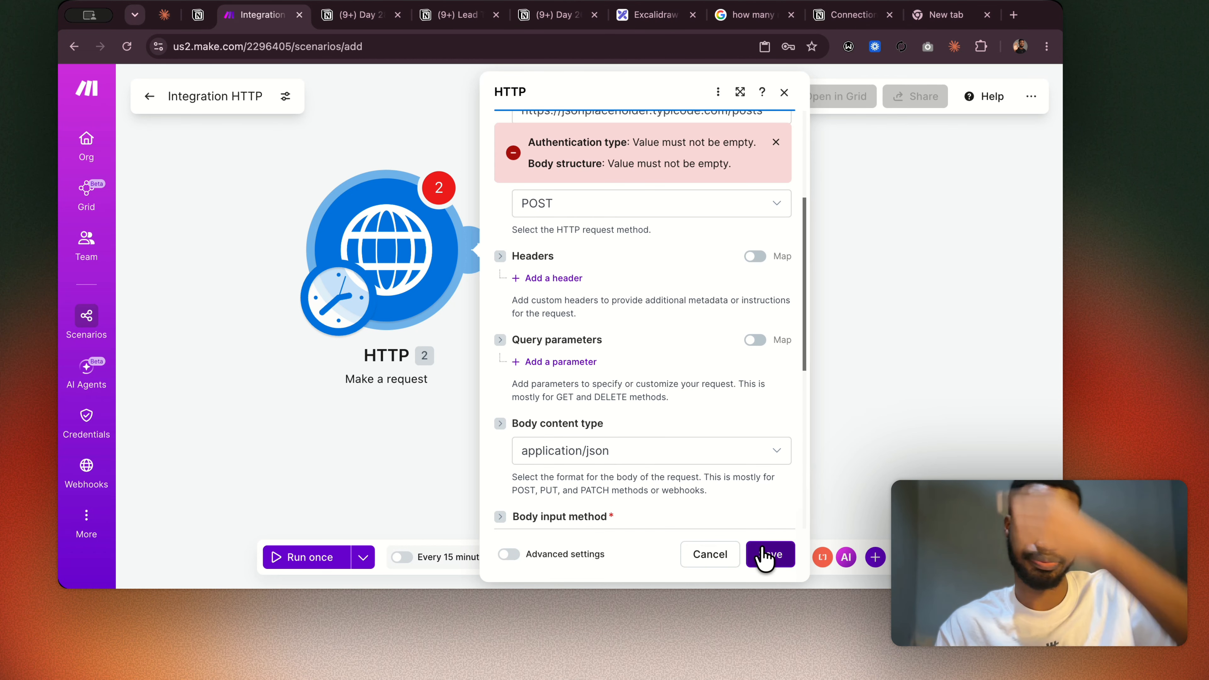
pyautogui.scroll(5, 571, 389)
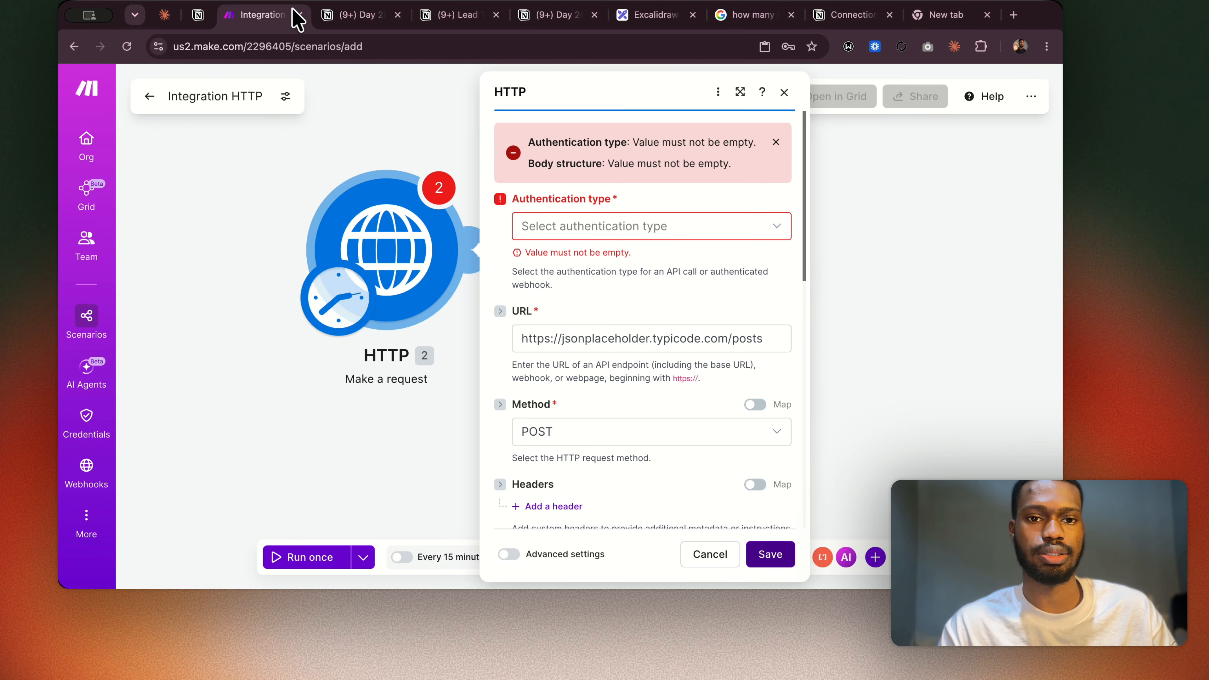
pyautogui.click(348, 19)
pyautogui.hotkey('ctrl', 'shift', 'Tab')
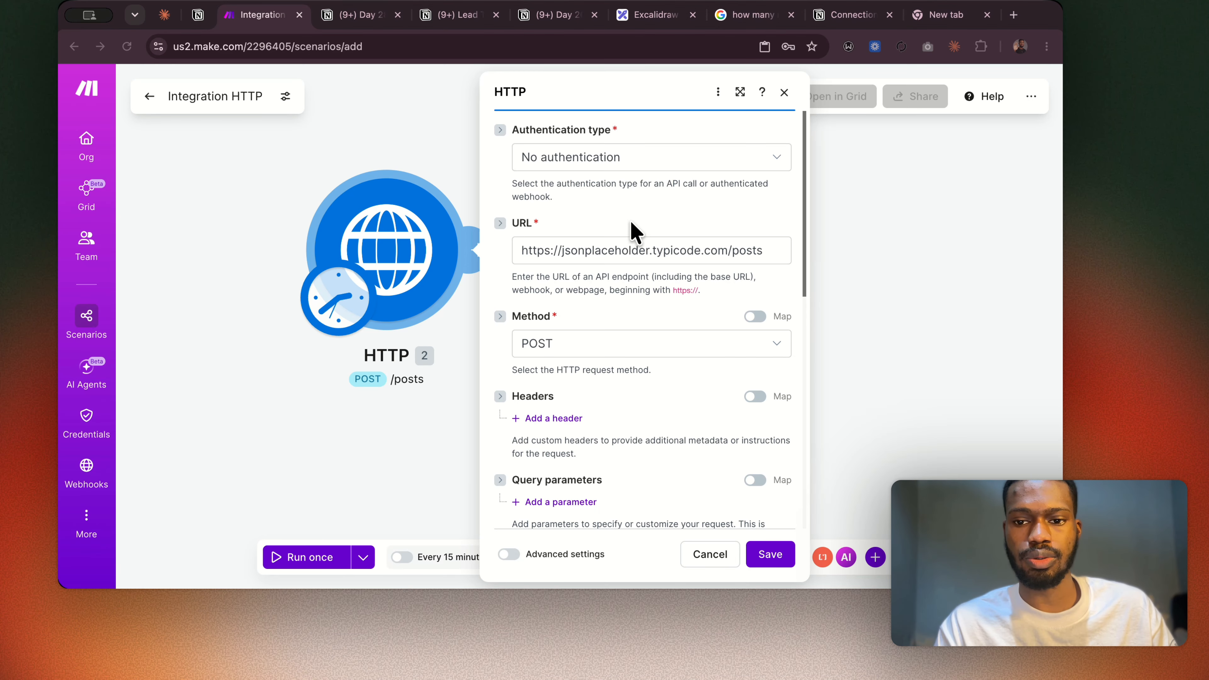
# Set the HTTP module's authentication type to No authentication and save the module's settings.
pyautogui.click(661, 165)
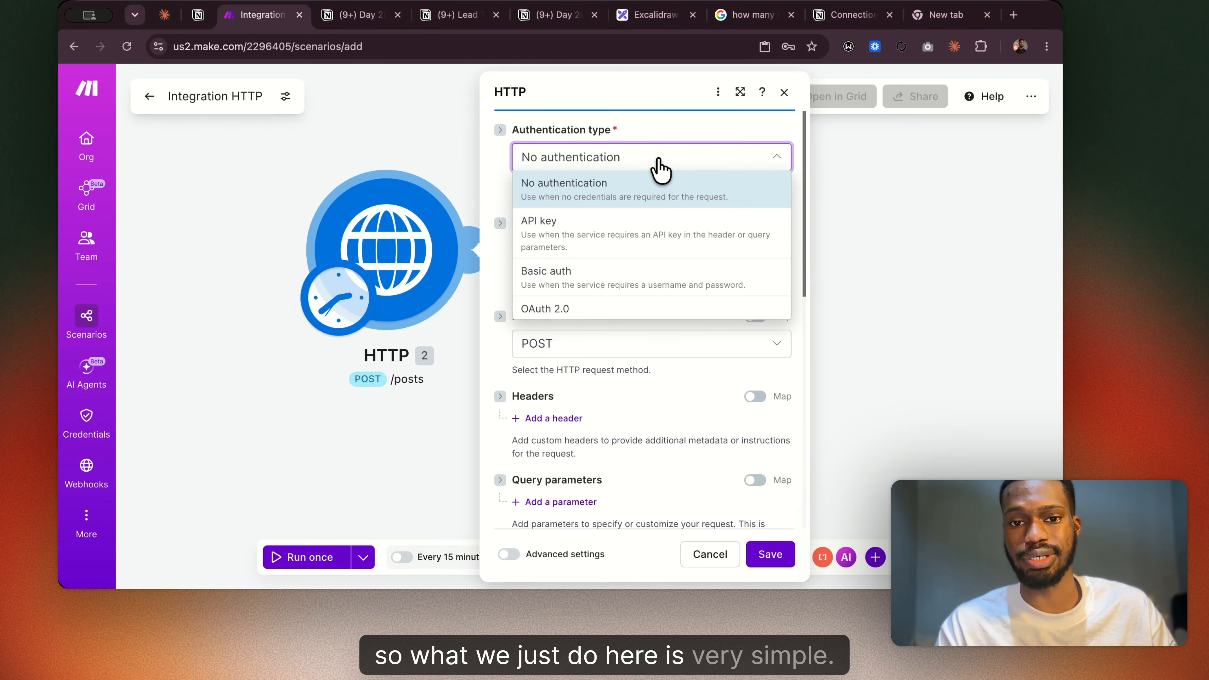
pyautogui.click(591, 198)
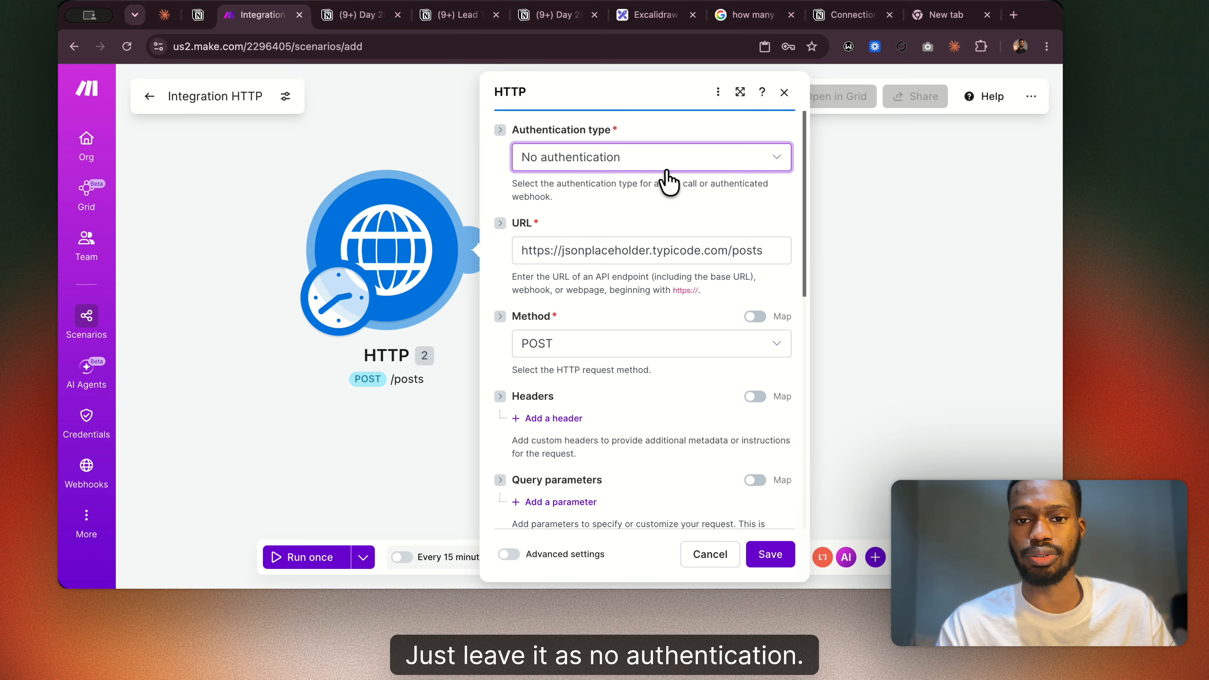
pyautogui.click(637, 168)
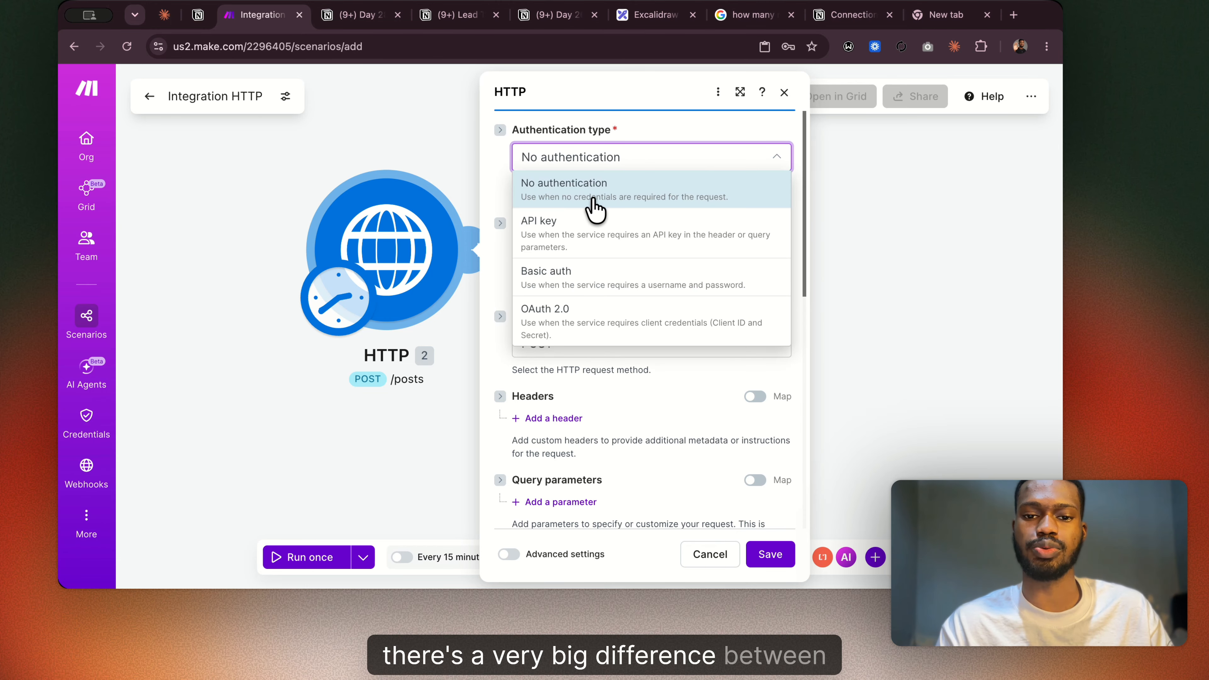
pyautogui.click(597, 135)
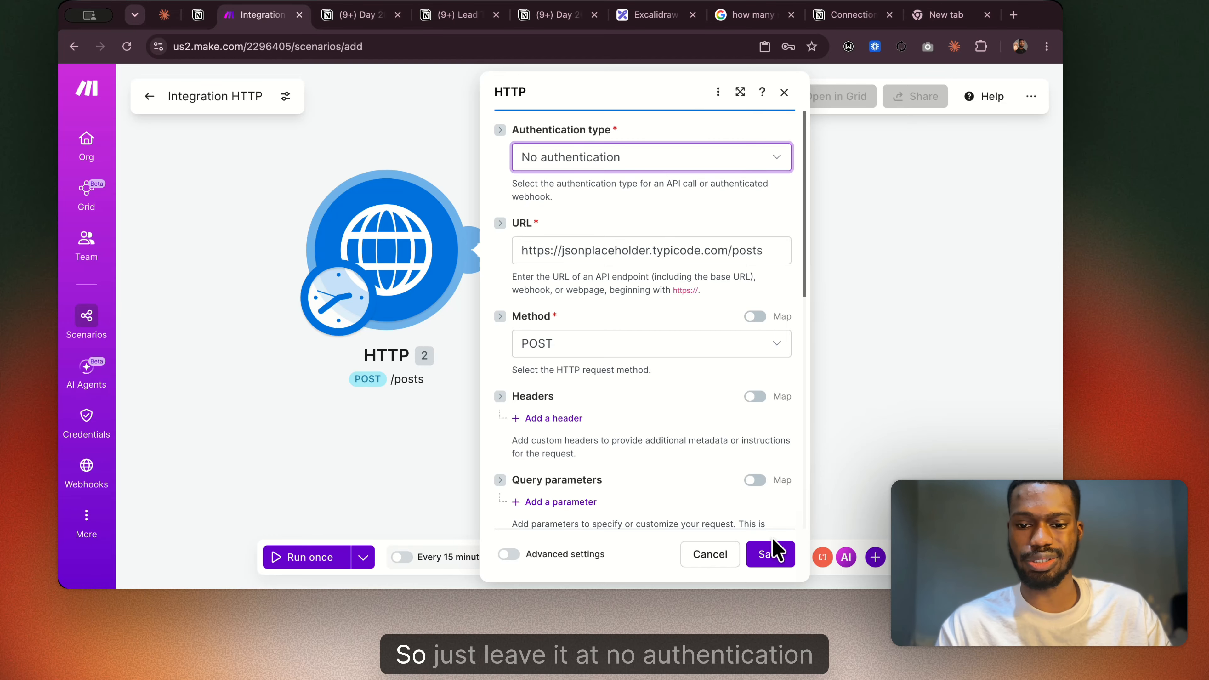
pyautogui.click(771, 554)
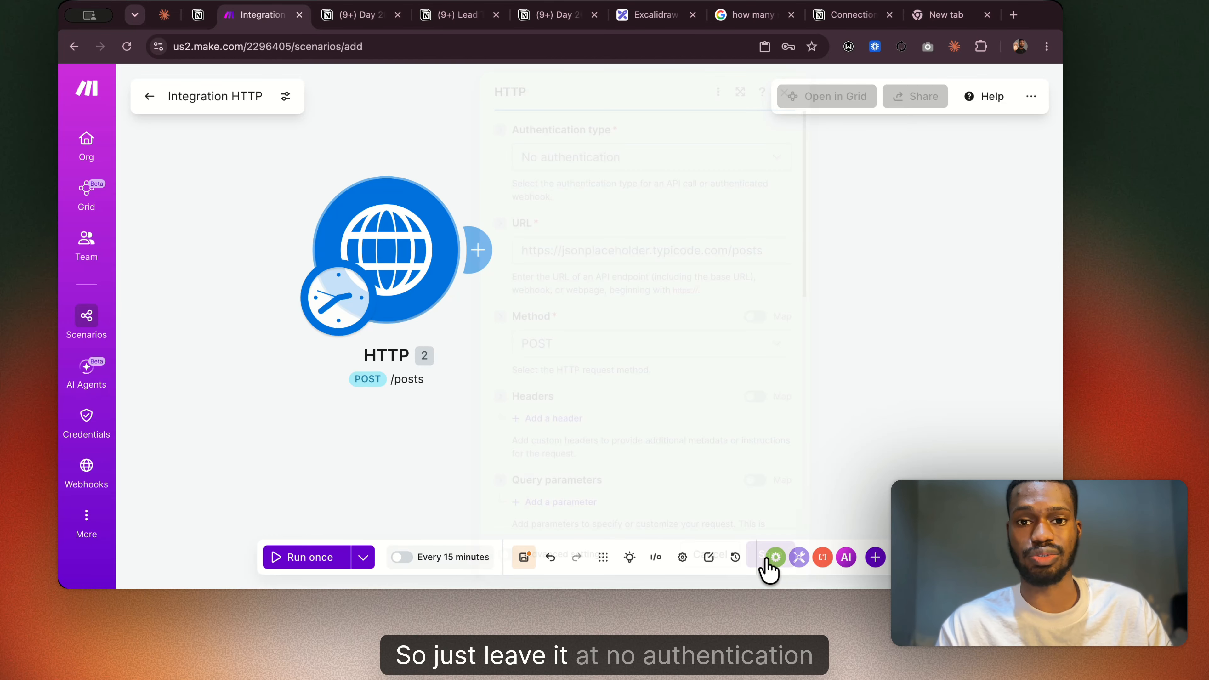
# Save the scenario and run the HTTP module on its own.
pyautogui.click(524, 557)
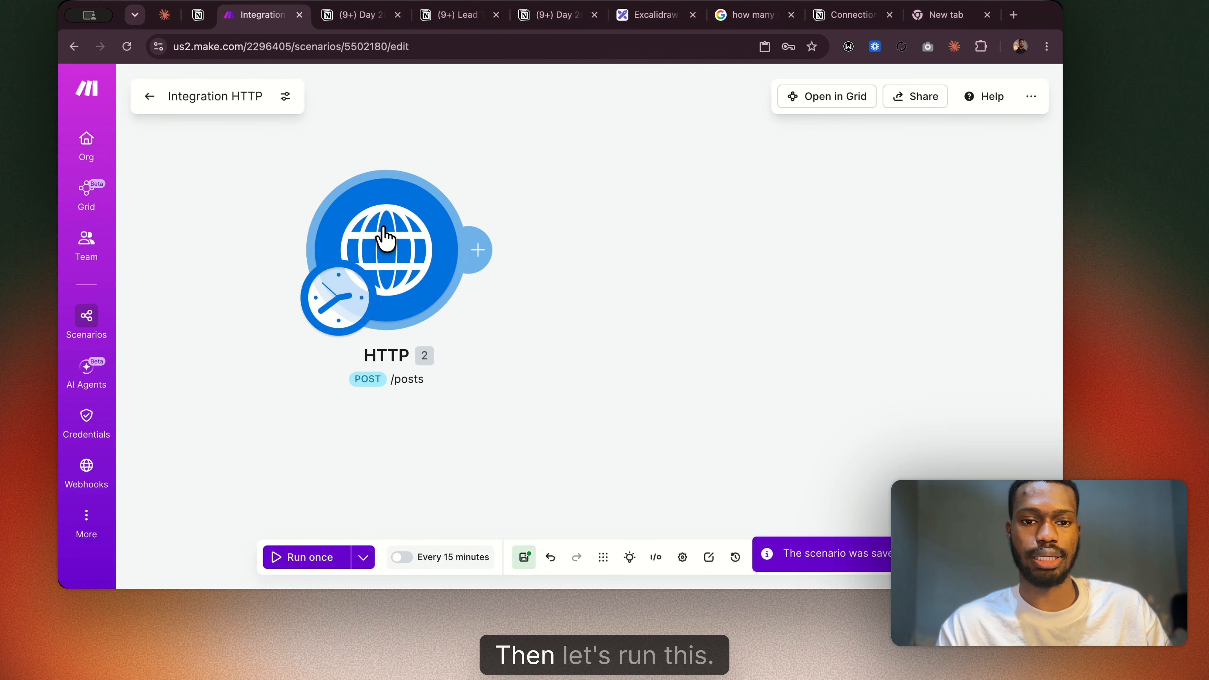
pyautogui.rightClick(386, 238)
pyautogui.click(458, 245)
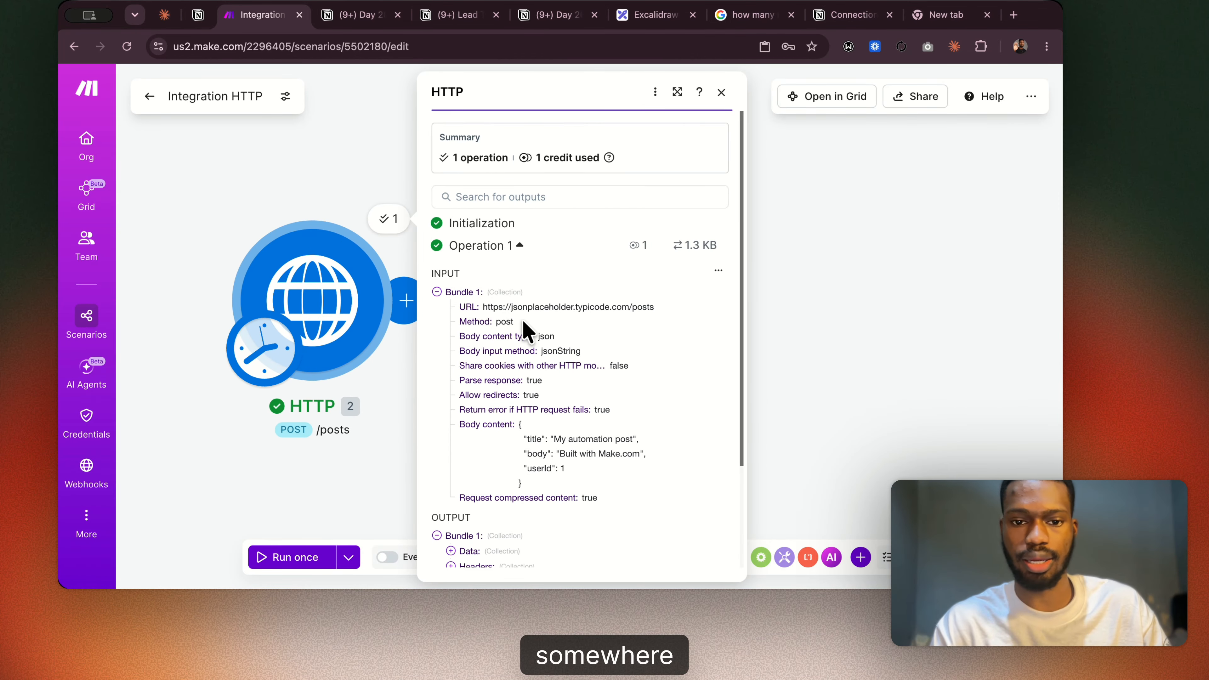
# Examine the operation's input bundle, expanded output data and status code in the HTTP module's run results.
pyautogui.scroll(-1, 526, 331)
pyautogui.scroll(-1, 526, 331)
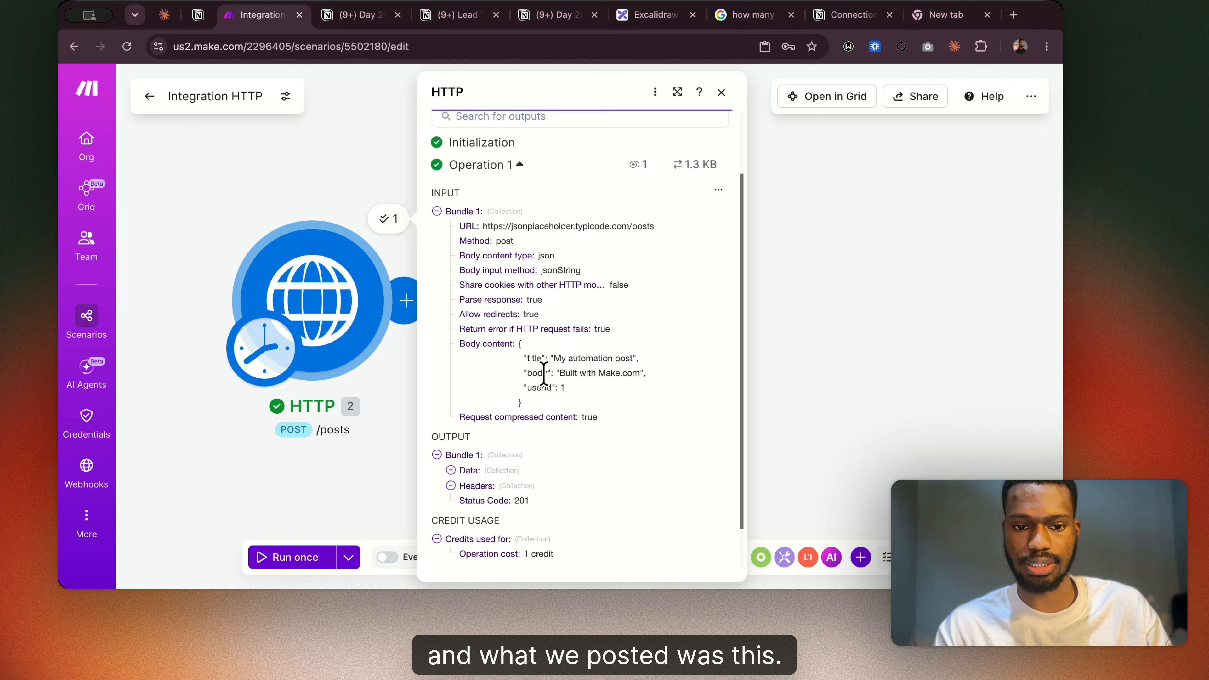
pyautogui.scroll(-1, 473, 488)
pyautogui.click(451, 420)
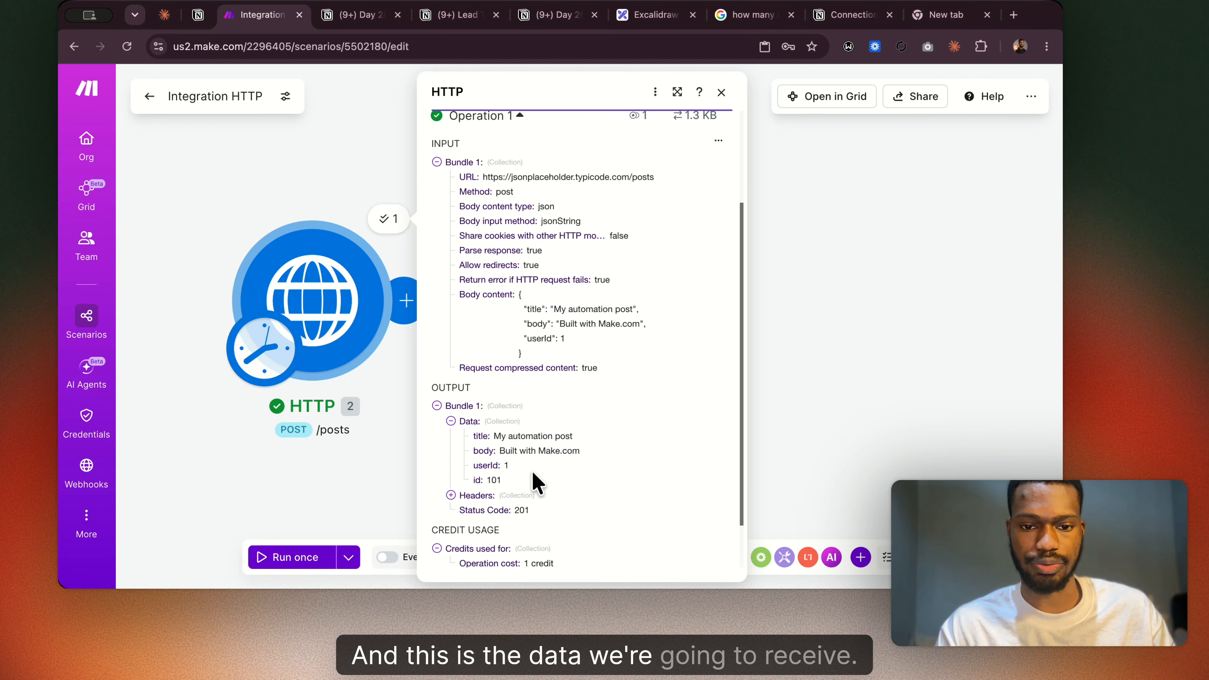
pyautogui.scroll(-1, 542, 491)
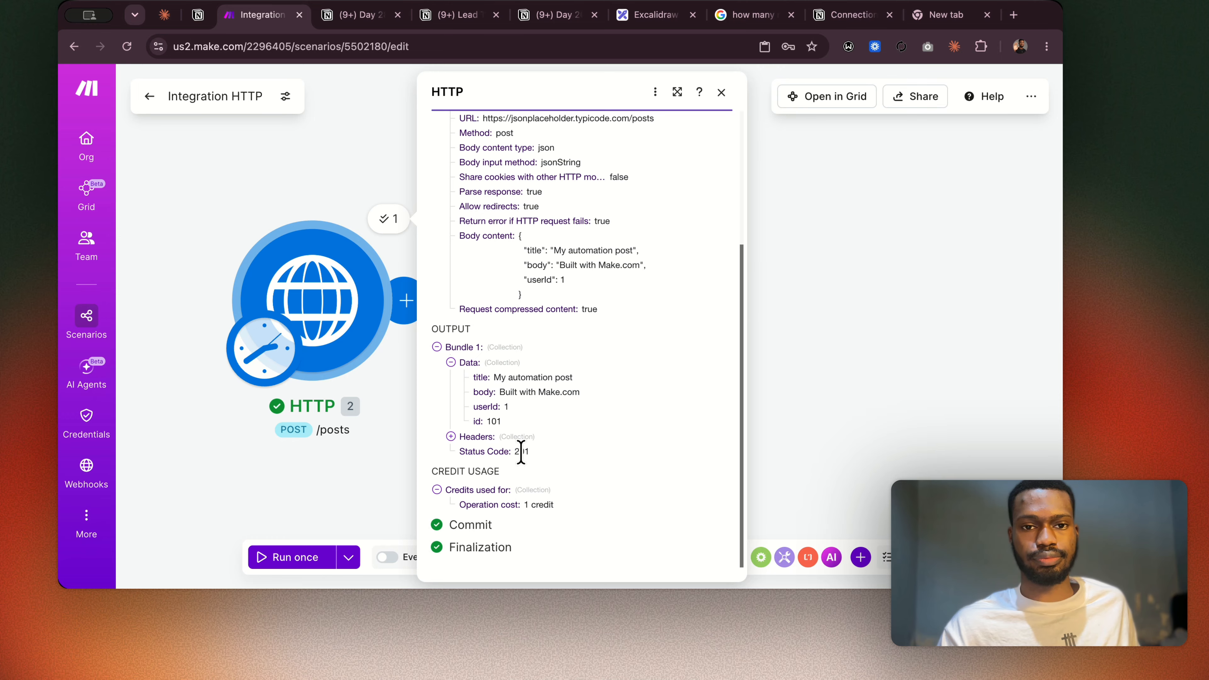
# Switch to the Day 26 Notion notes and look up the status codes table.
pyautogui.click(552, 15)
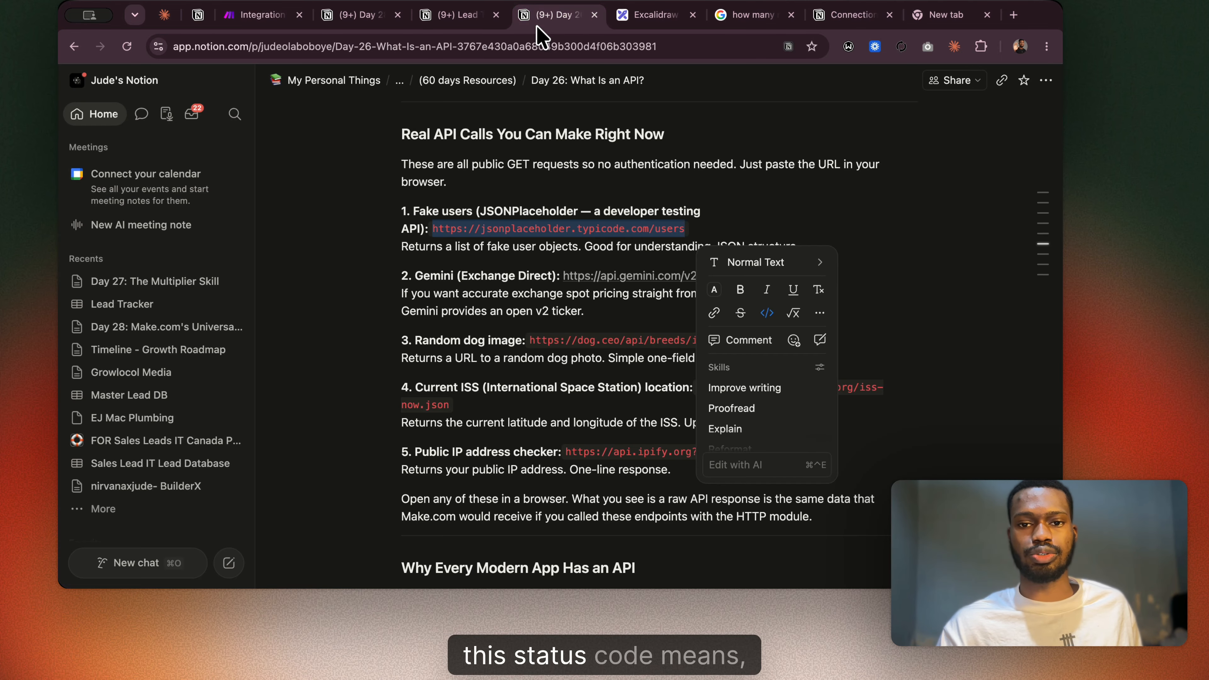
pyautogui.scroll(10, 527, 184)
pyautogui.scroll(-4, 527, 184)
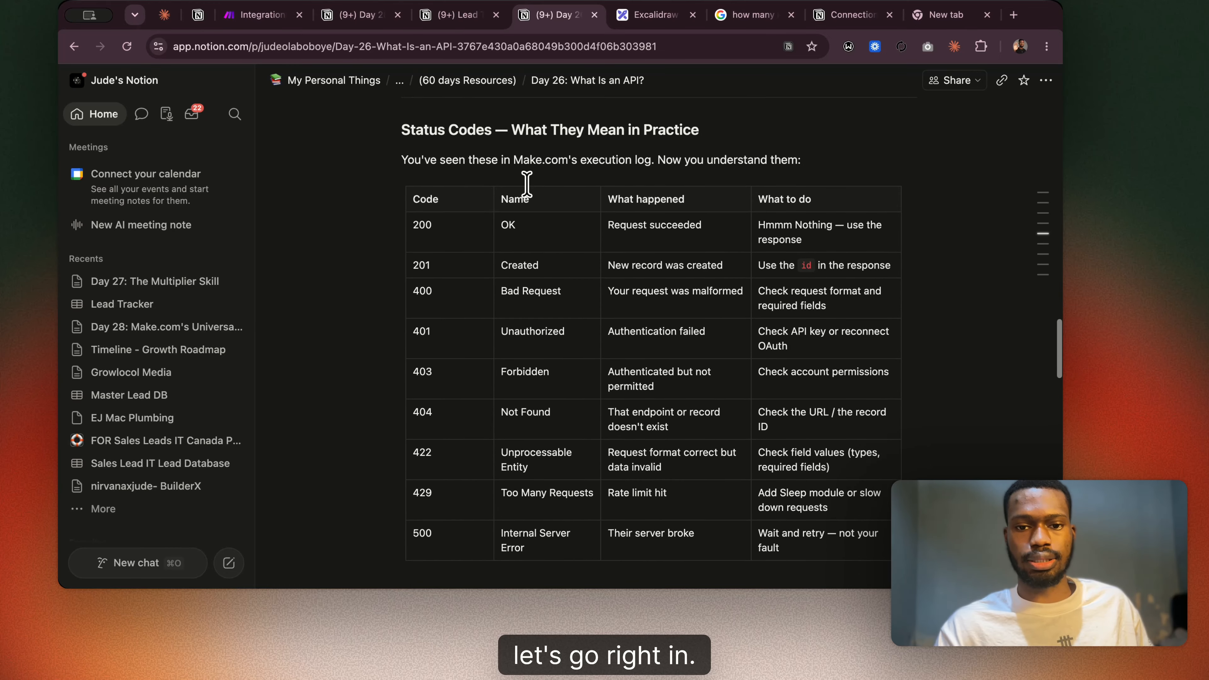
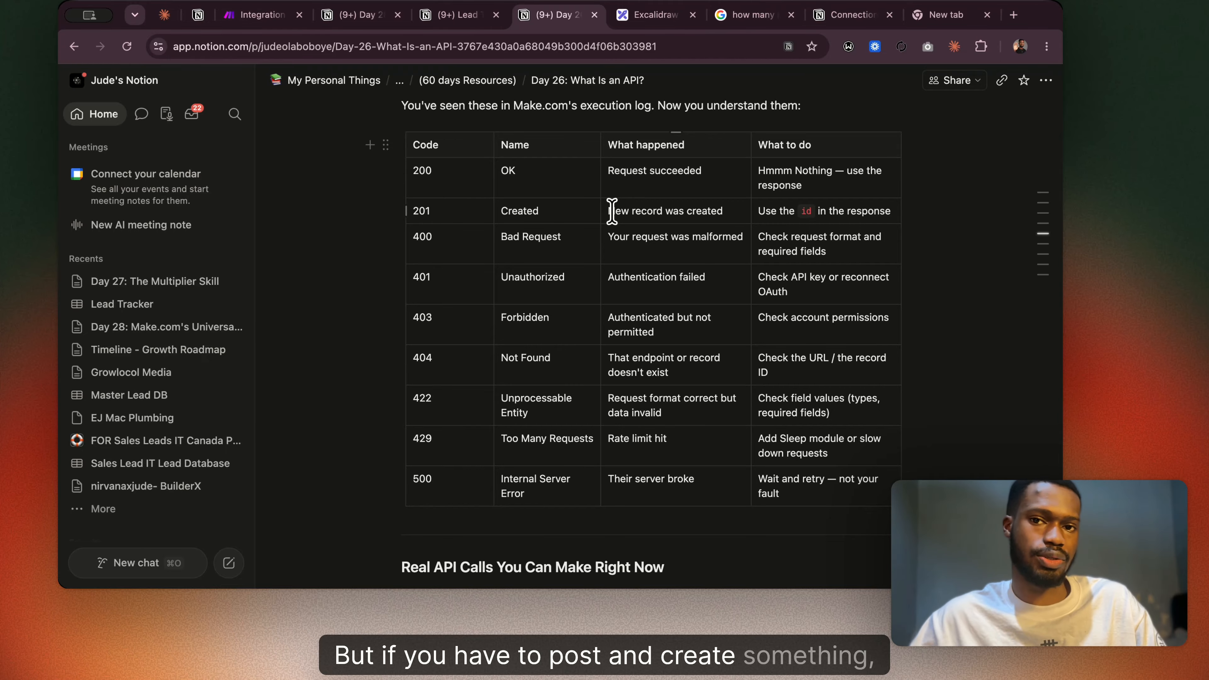
# Switch back to the Make scenario and examine the response headers of the POST request, looking for a link to the new post.
pyautogui.click(262, 14)
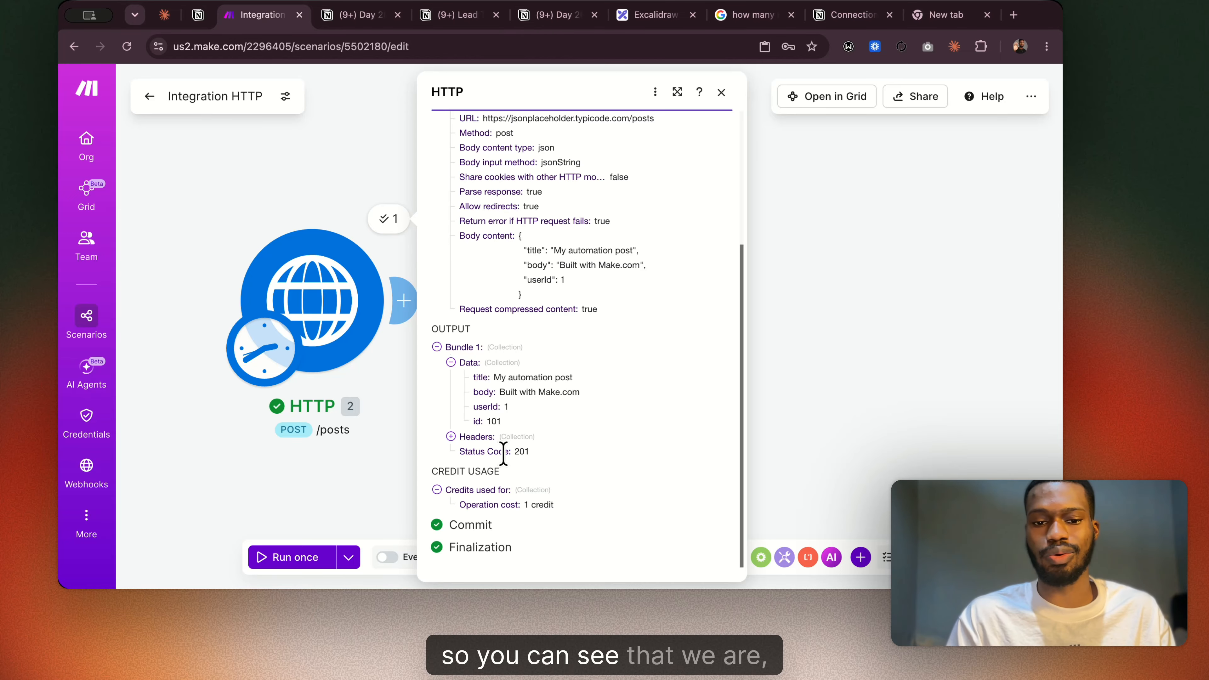
pyautogui.click(451, 436)
pyautogui.scroll(-3, 529, 472)
pyautogui.scroll(-3, 486, 417)
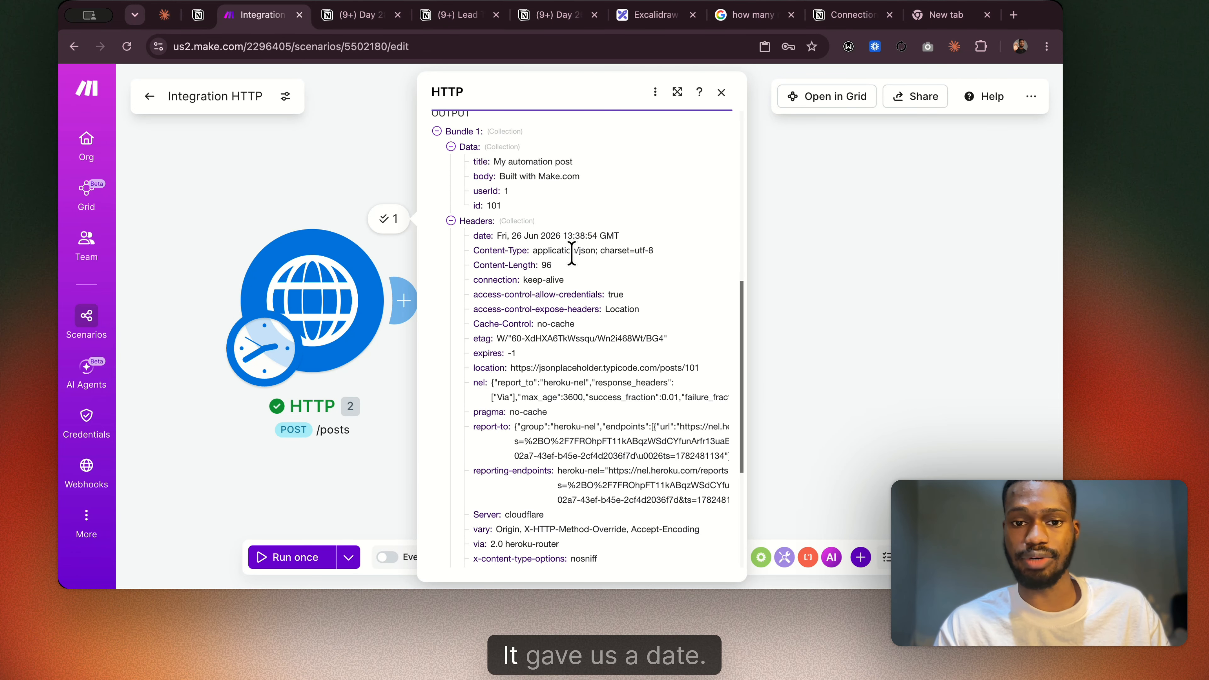
pyautogui.scroll(-1, 580, 305)
pyautogui.scroll(3, 522, 268)
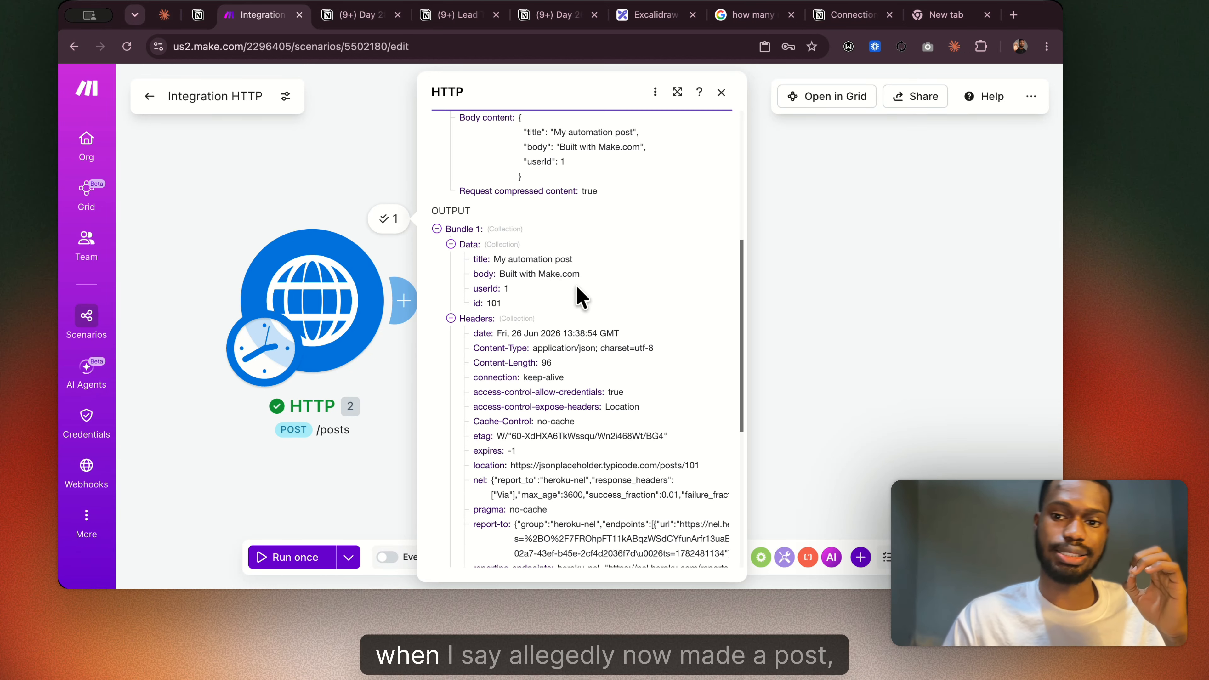
pyautogui.scroll(4, 523, 240)
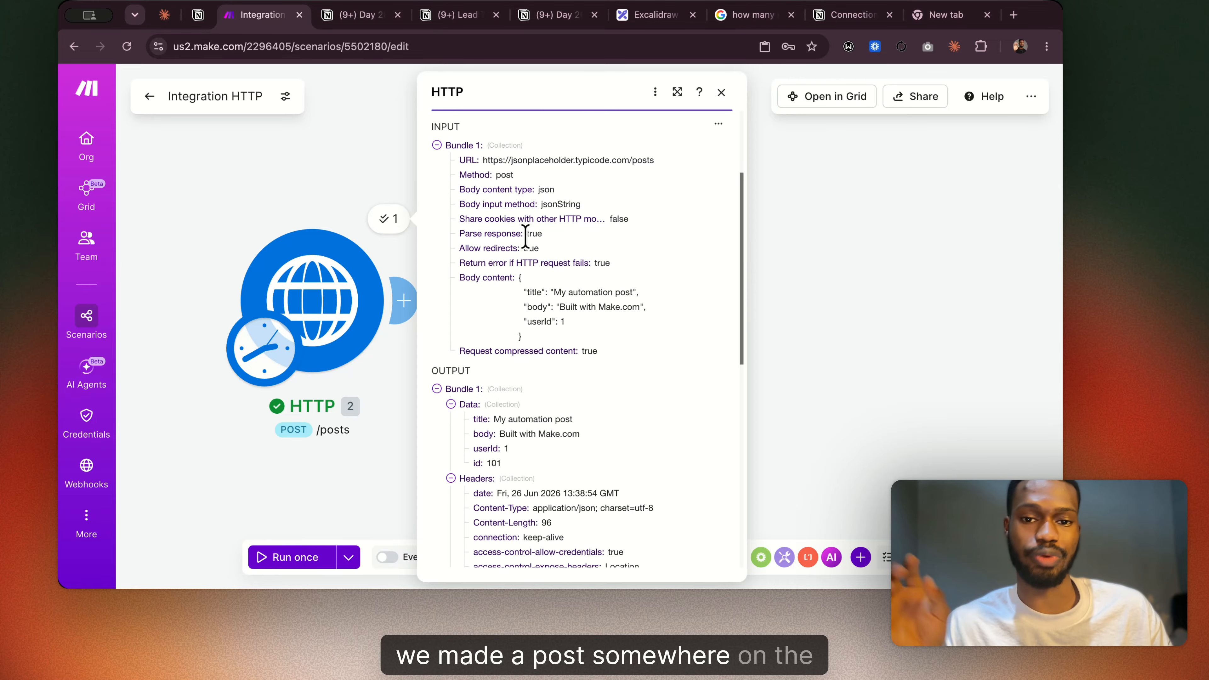
pyautogui.scroll(-5, 525, 236)
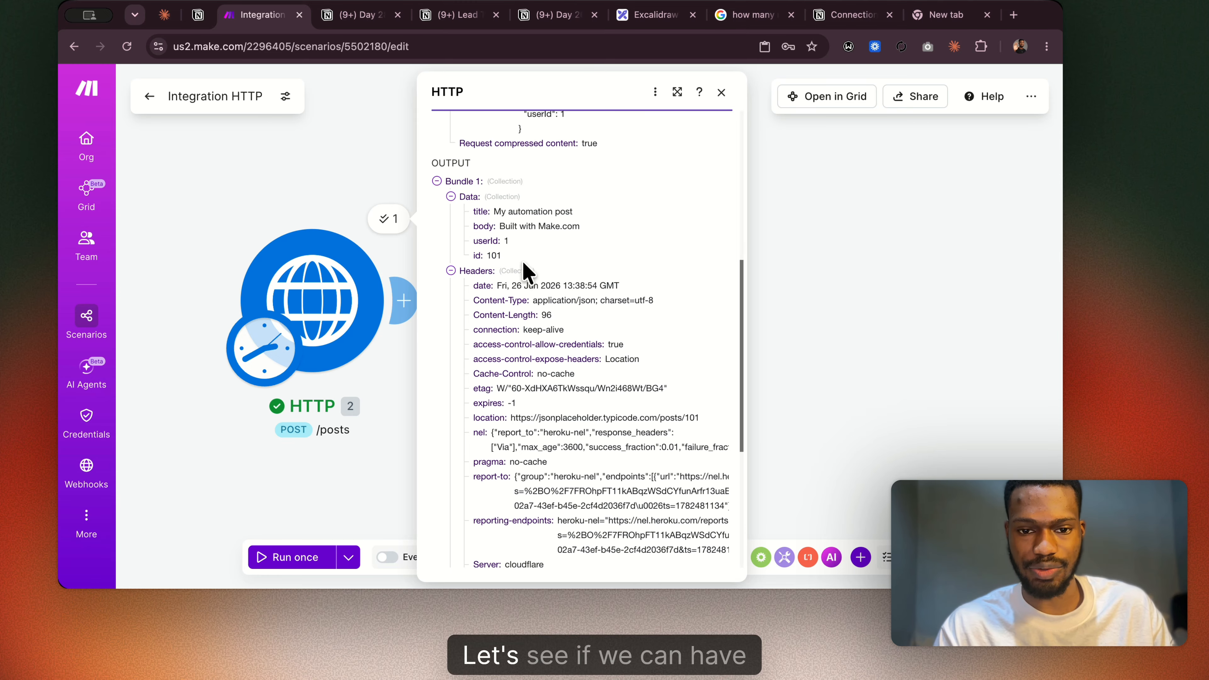
pyautogui.scroll(-3, 541, 365)
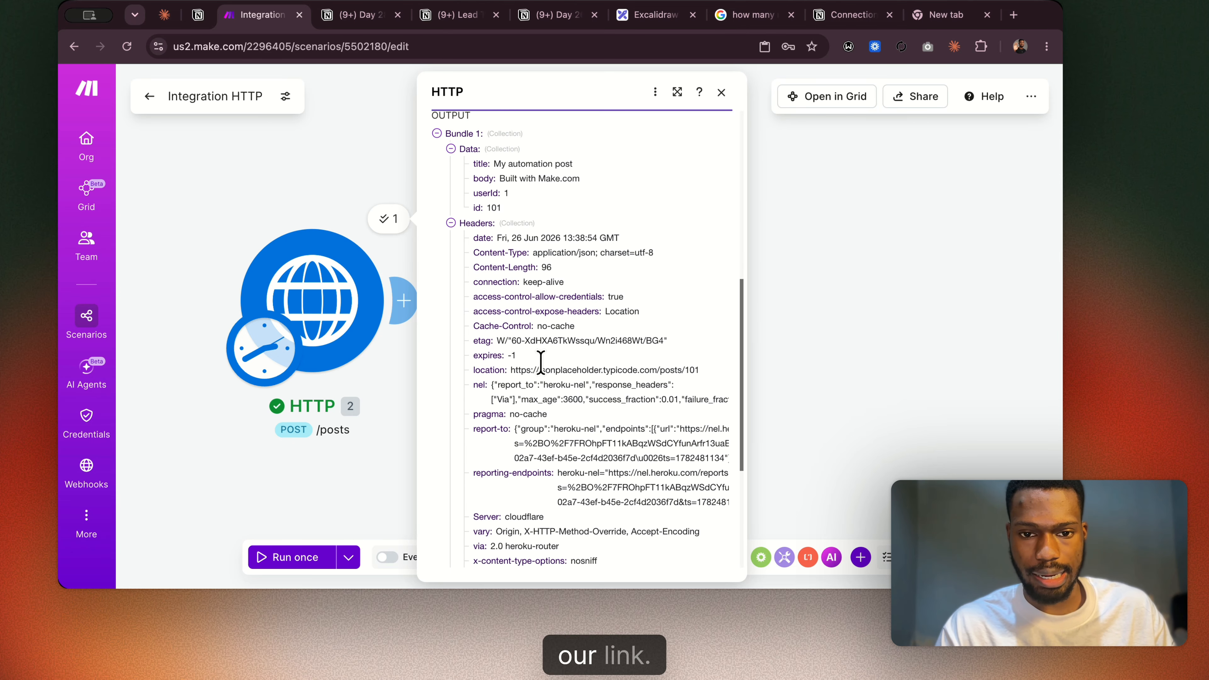
pyautogui.scroll(-2, 541, 371)
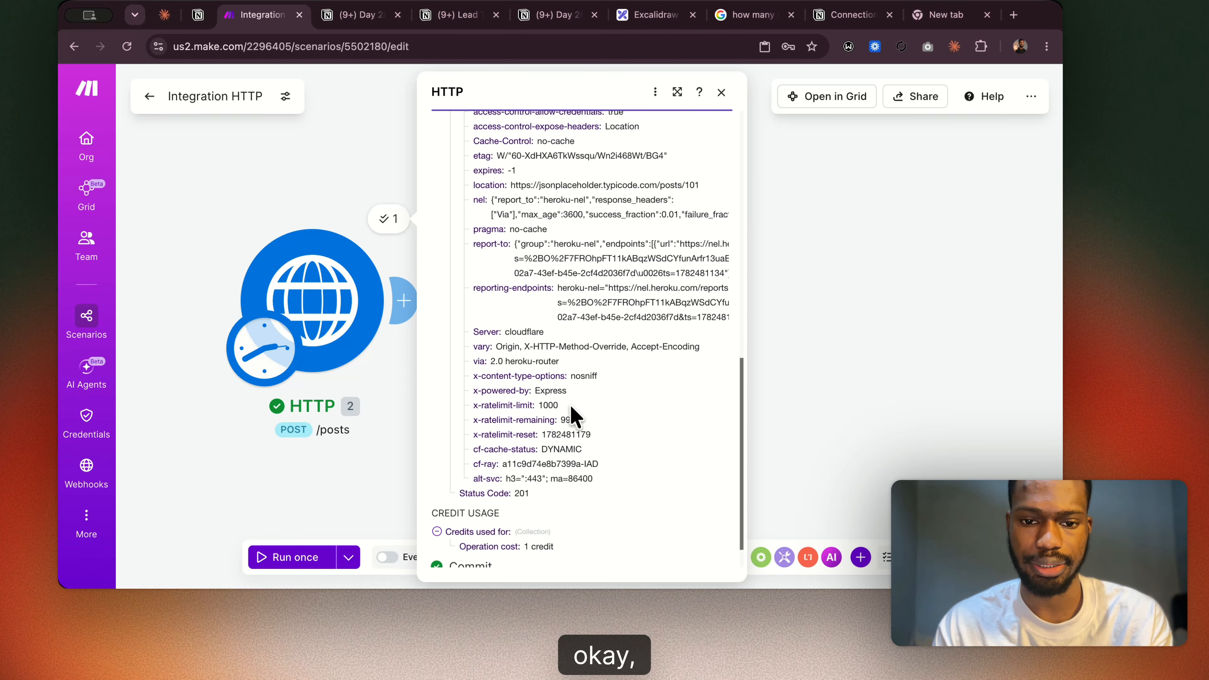
pyautogui.scroll(2, 520, 419)
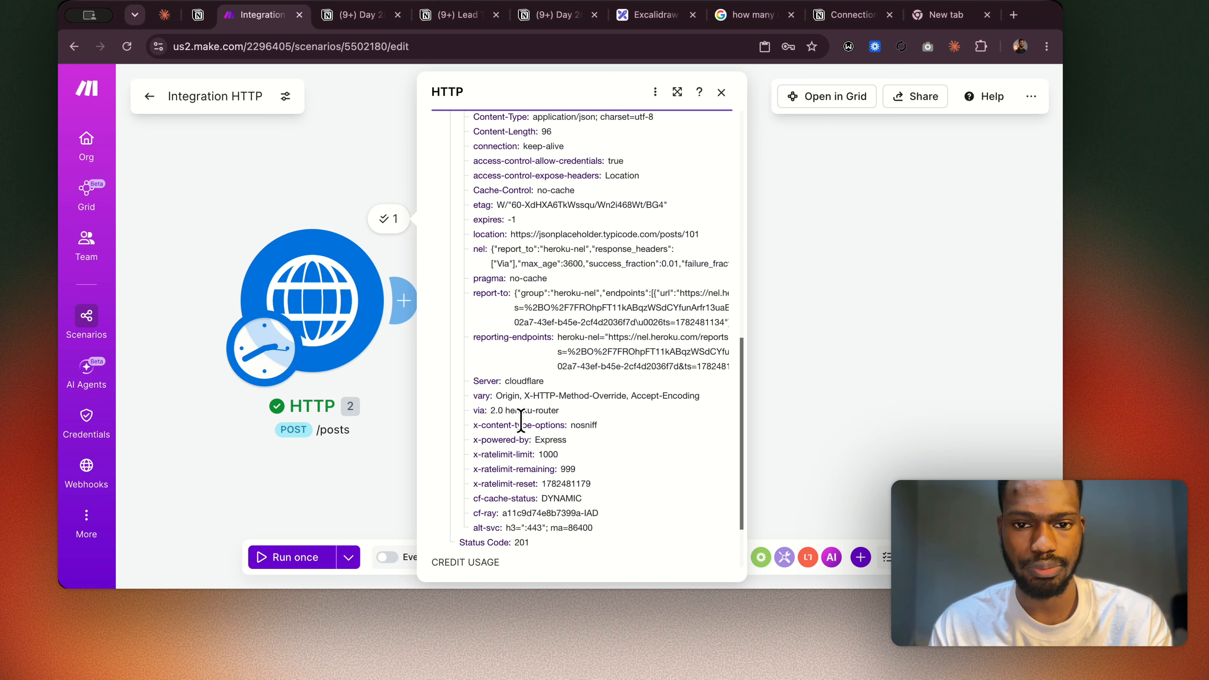
pyautogui.scroll(3, 520, 419)
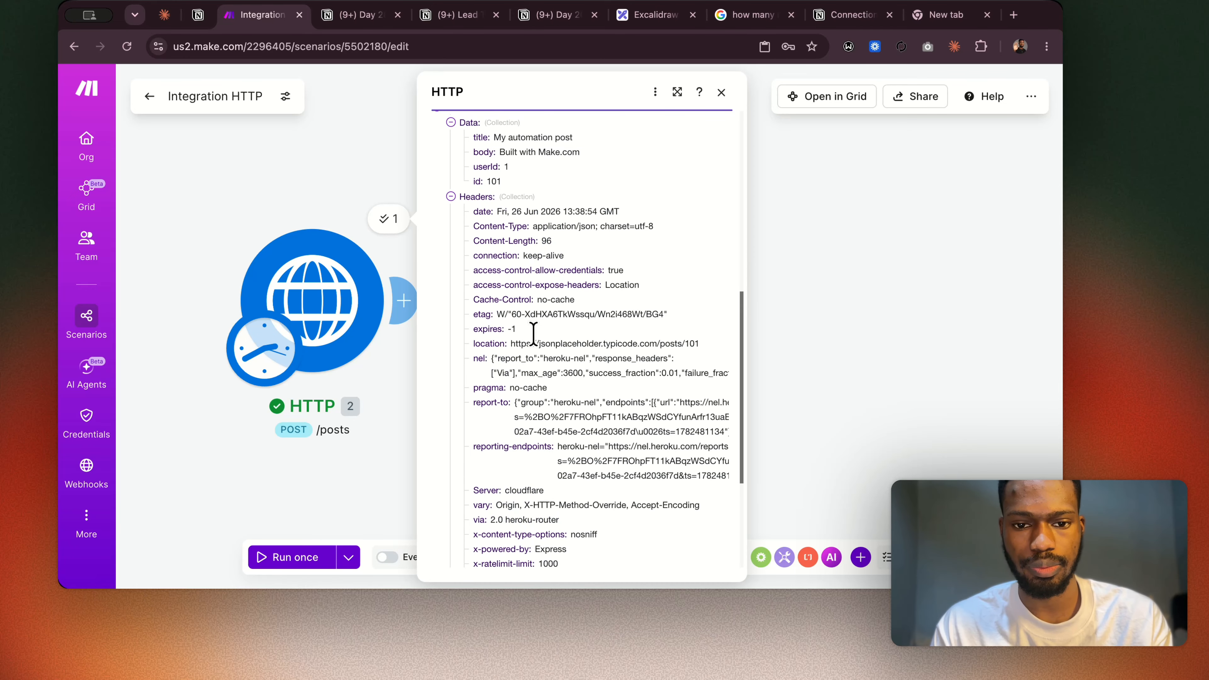
pyautogui.scroll(1, 533, 333)
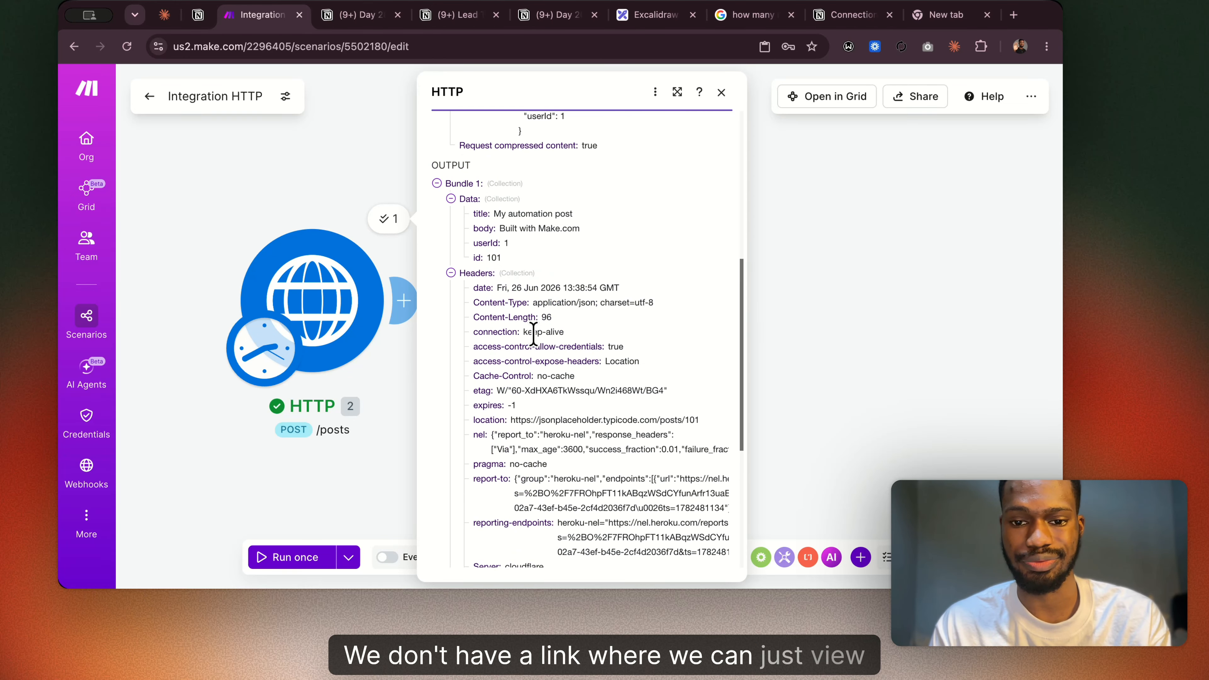
pyautogui.moveTo(621, 419); pyautogui.dragTo(500, 421)
pyautogui.press('super+c')
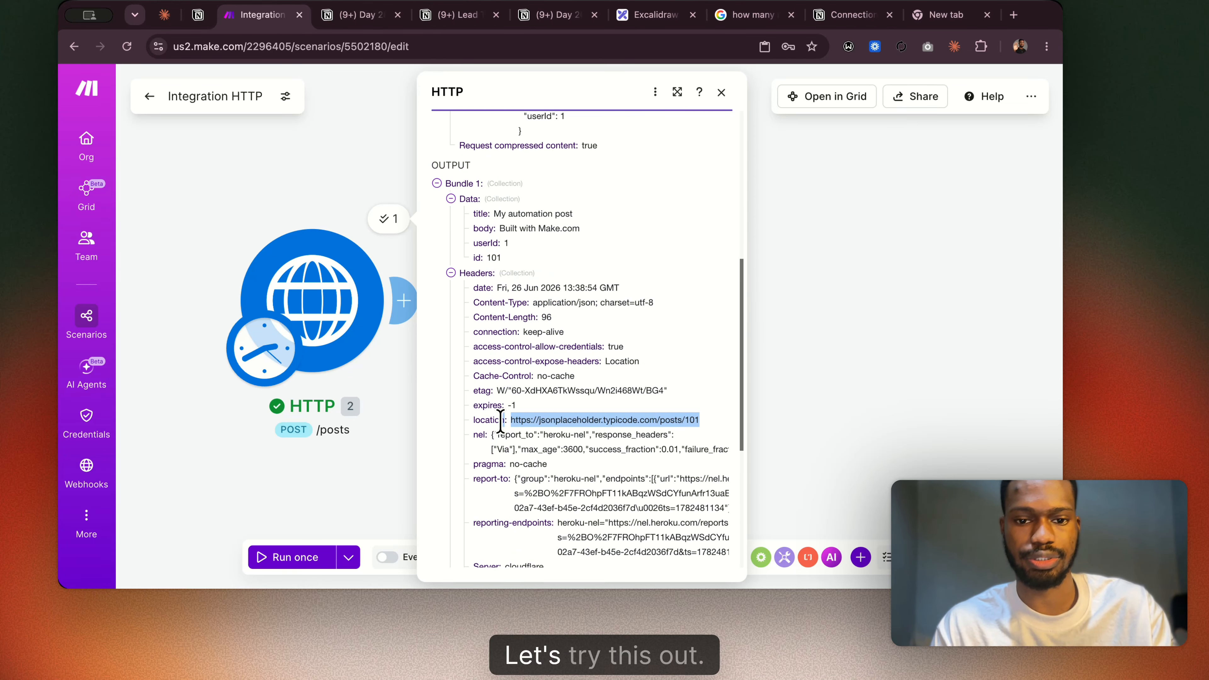
pyautogui.click(955, 18)
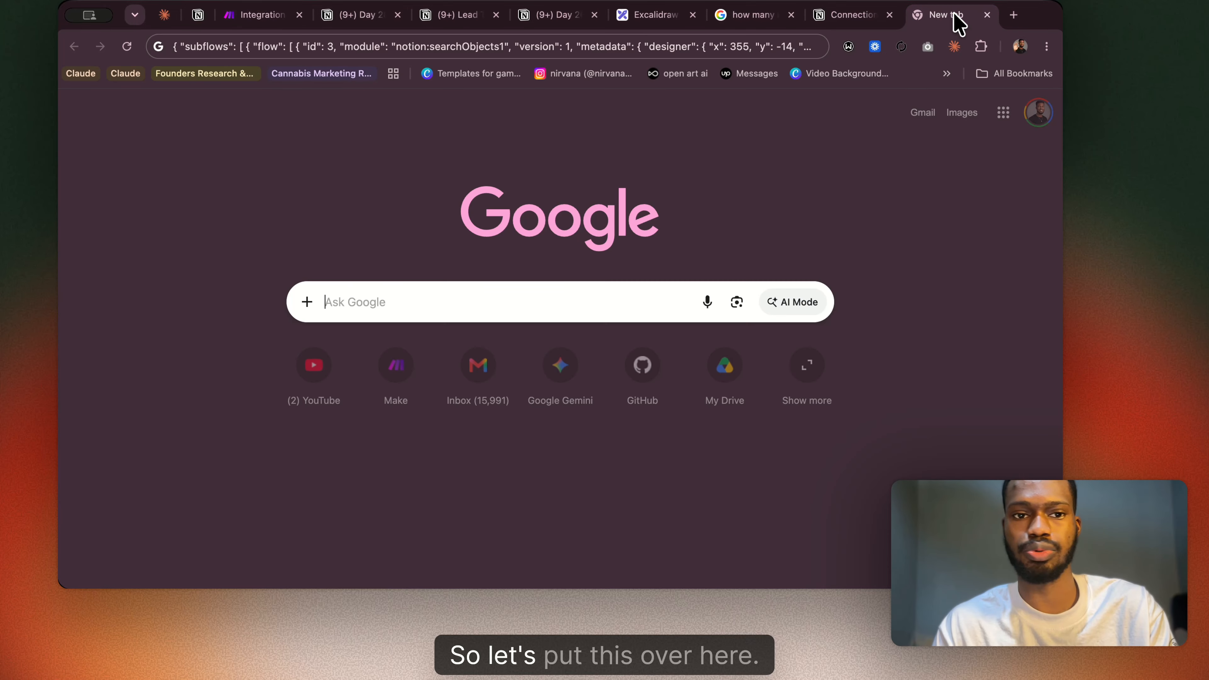
pyautogui.click(657, 46)
pyautogui.press('BackSpace')
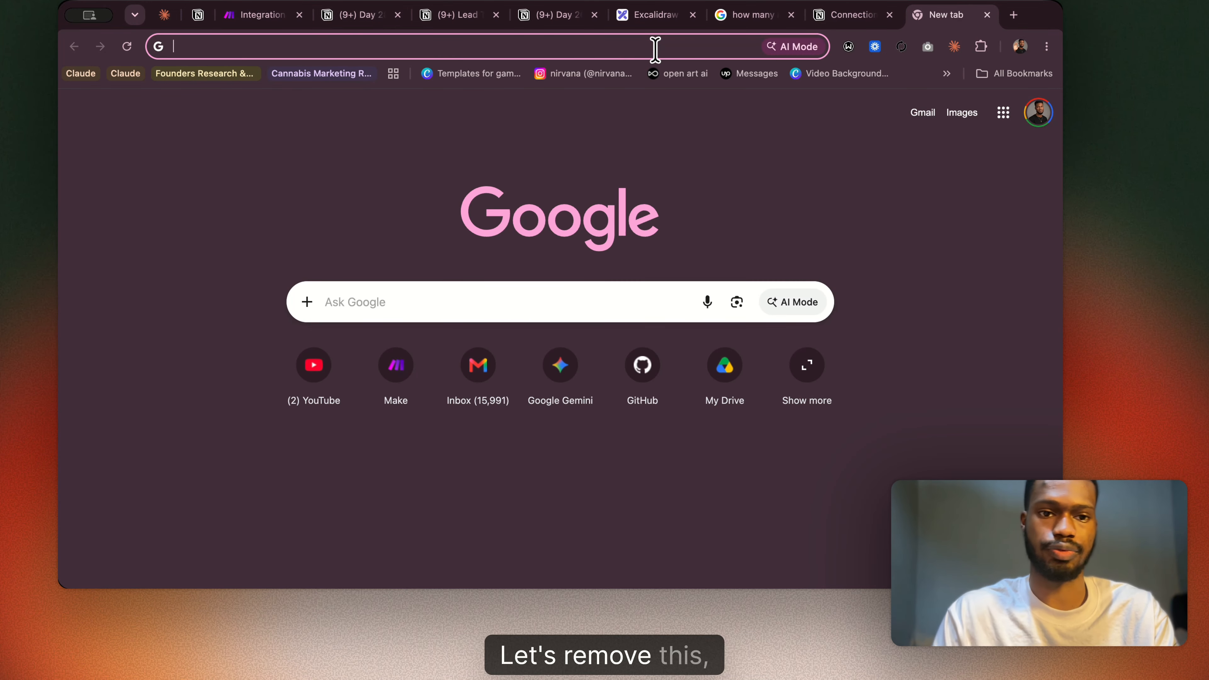
pyautogui.press('super+v')
pyautogui.press('Return')
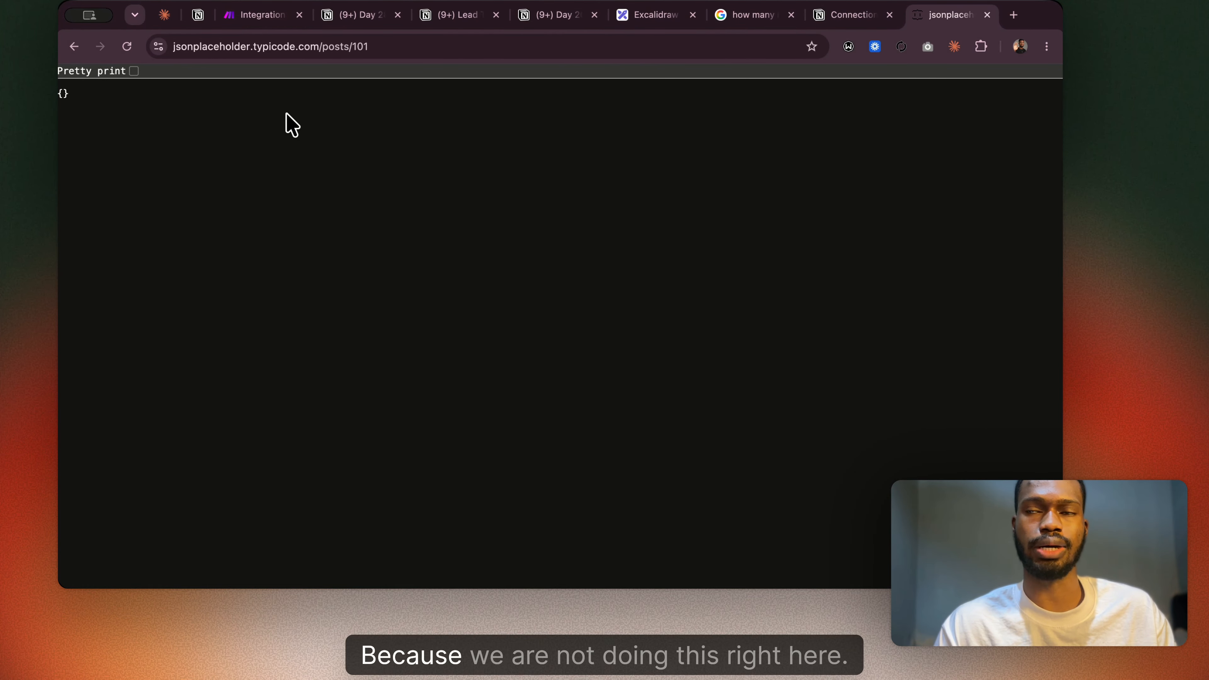
# Copy the HTTP module in Make, paste its code into the posts/101 tab's address bar to inspect it, and close that tab.
pyautogui.click(269, 18)
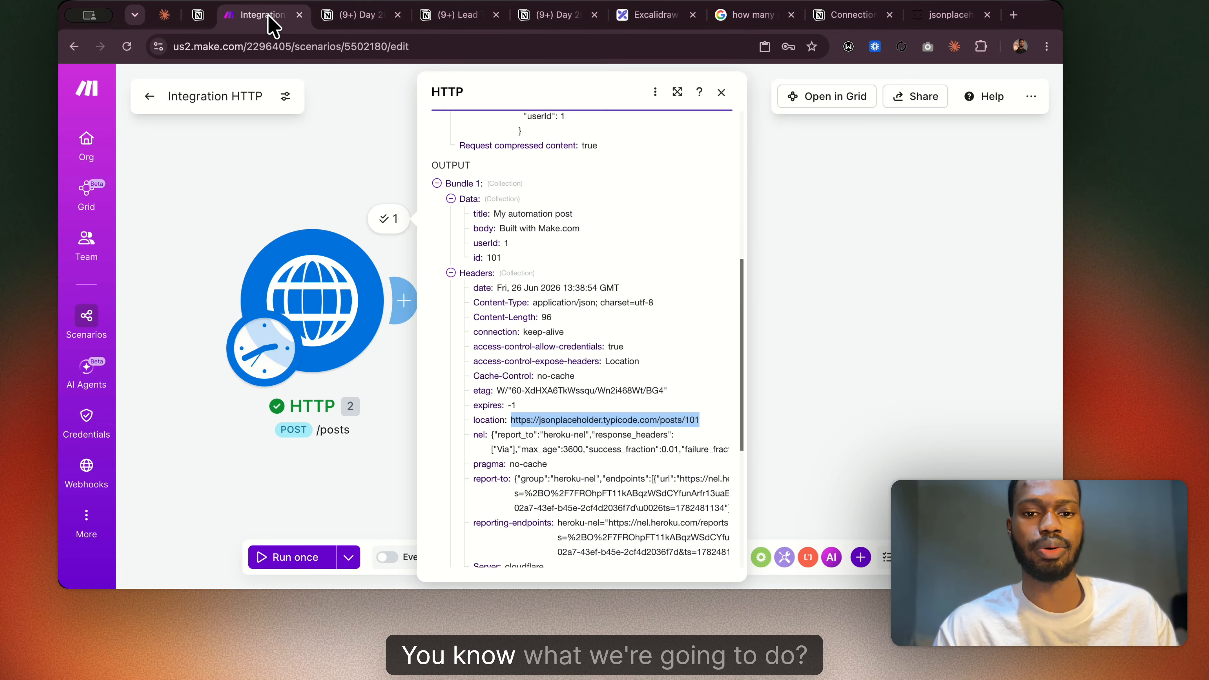
pyautogui.scroll(5, 538, 267)
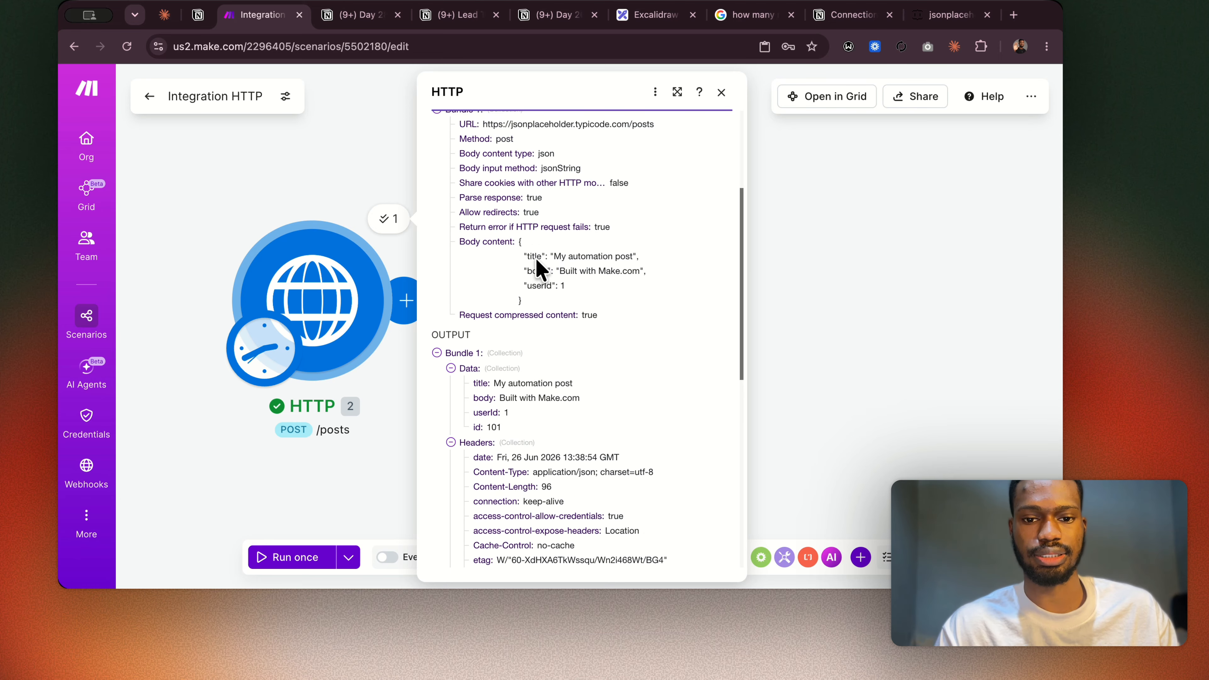
pyautogui.scroll(5, 536, 259)
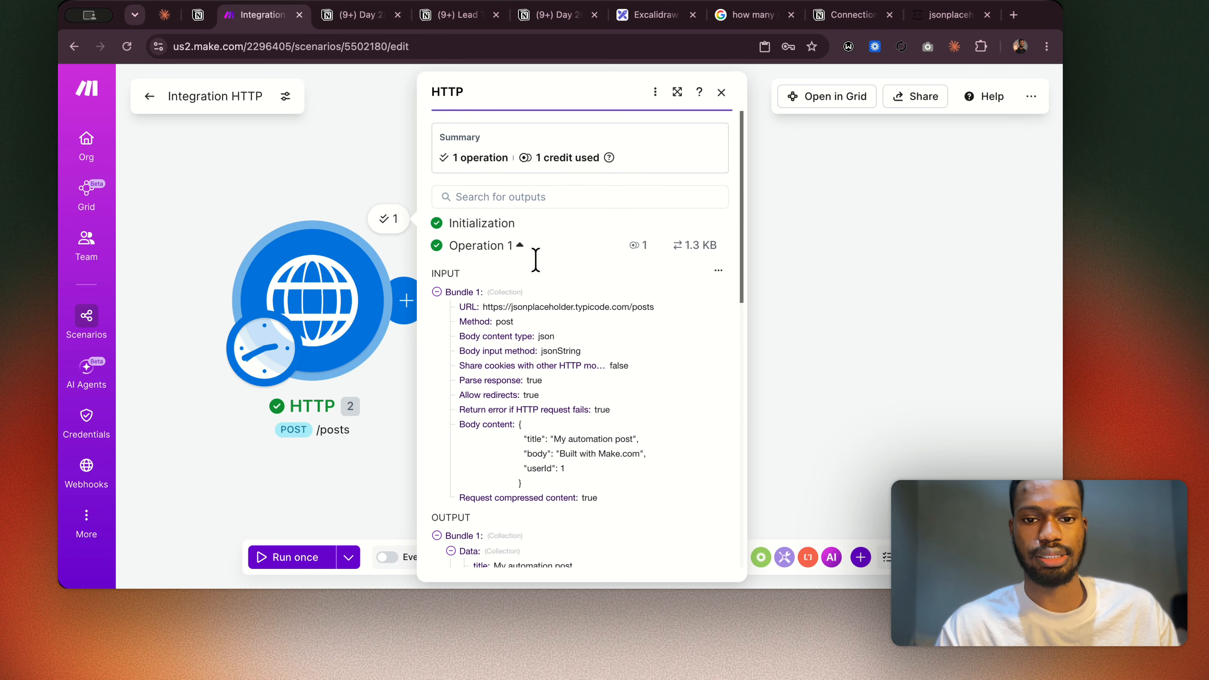
pyautogui.click(261, 145)
pyautogui.rightClick(315, 281)
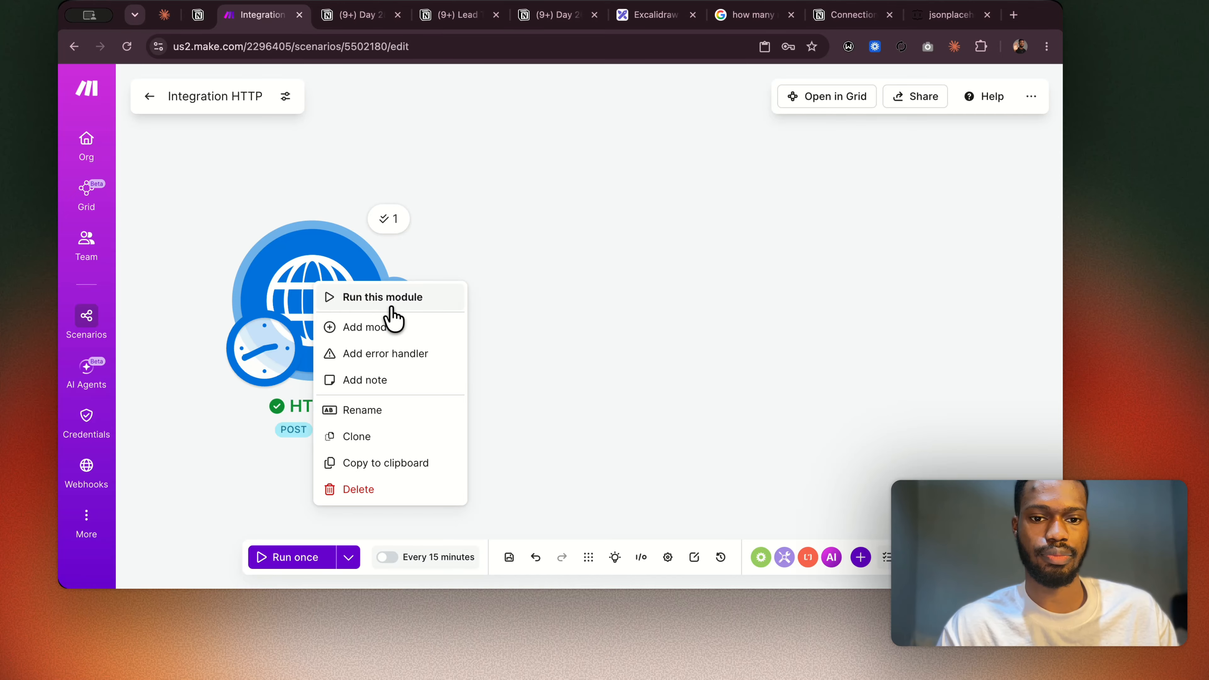
pyautogui.click(373, 469)
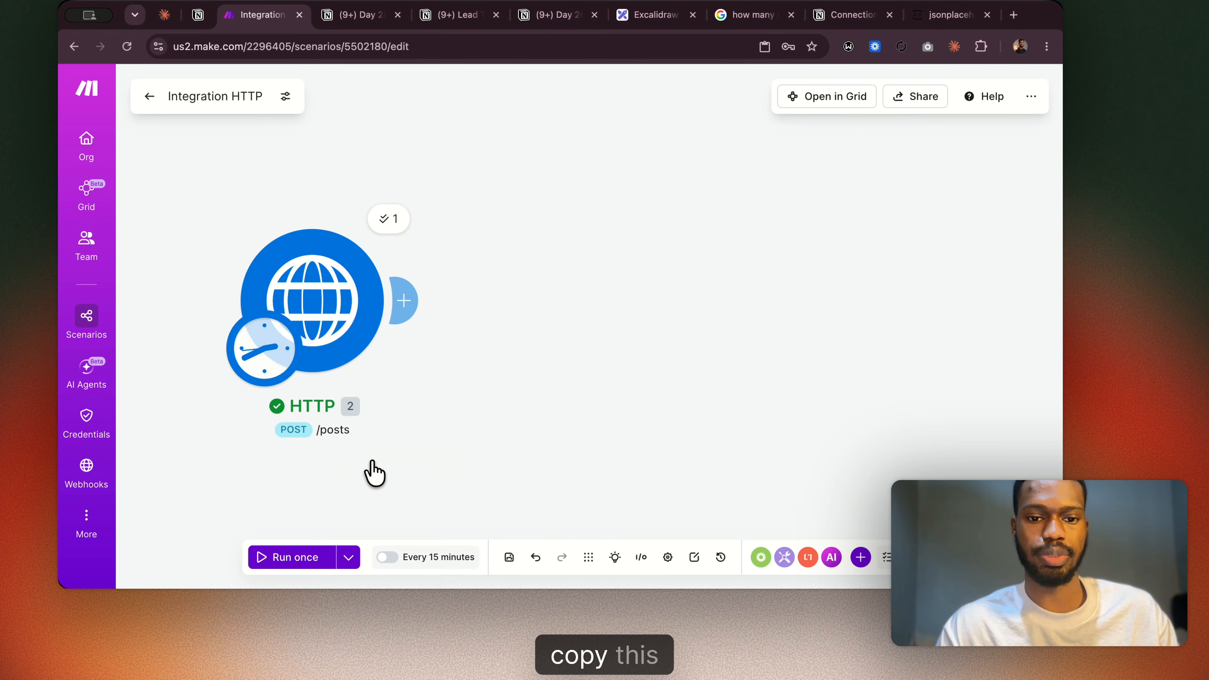
pyautogui.click(957, 19)
pyautogui.click(486, 47)
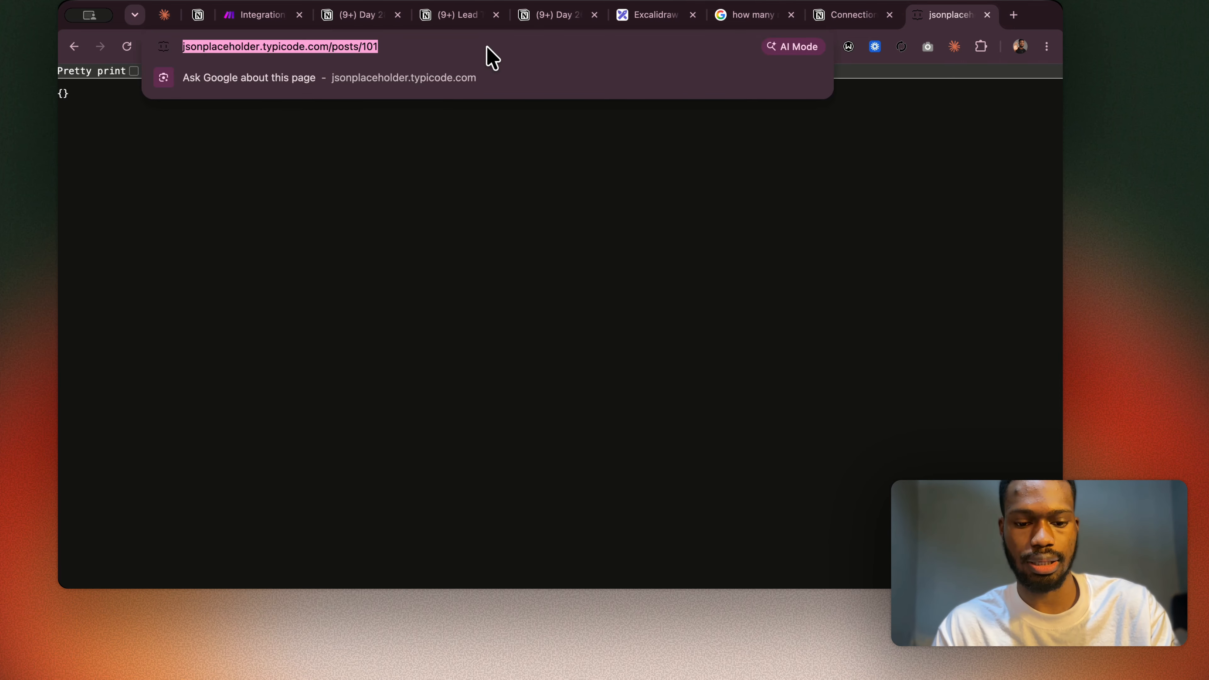
pyautogui.press('super+v')
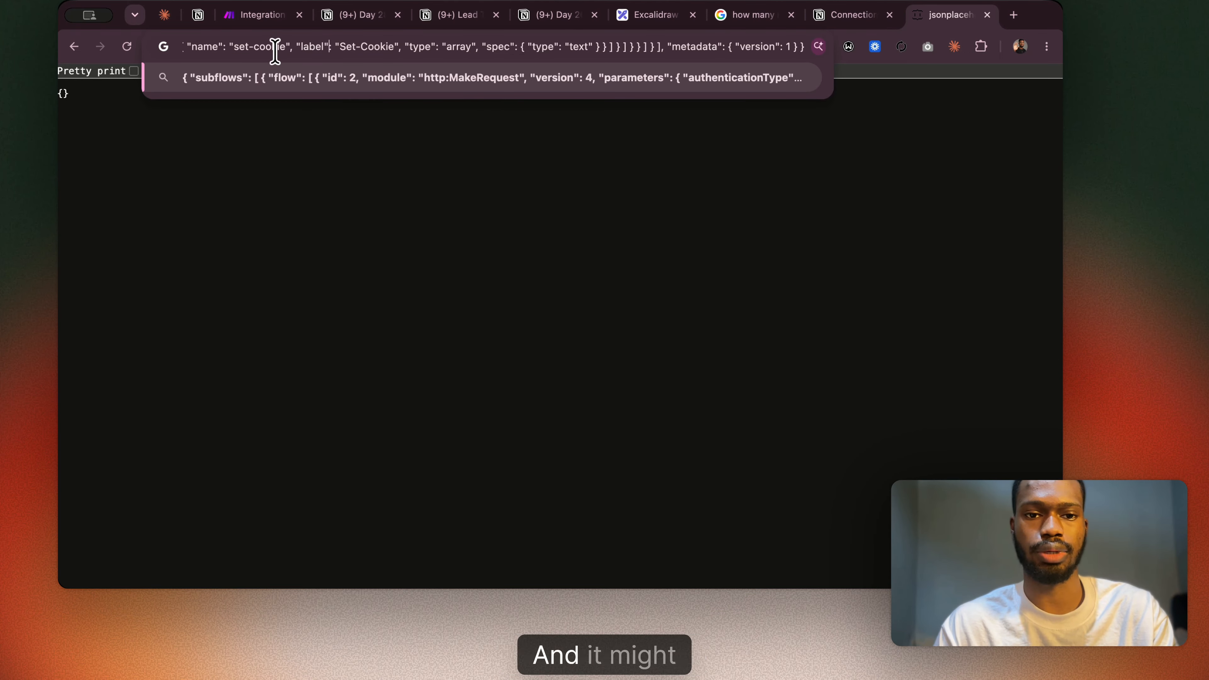
pyautogui.moveTo(268, 51); pyautogui.dragTo(134, 52)
pyautogui.click(243, 138)
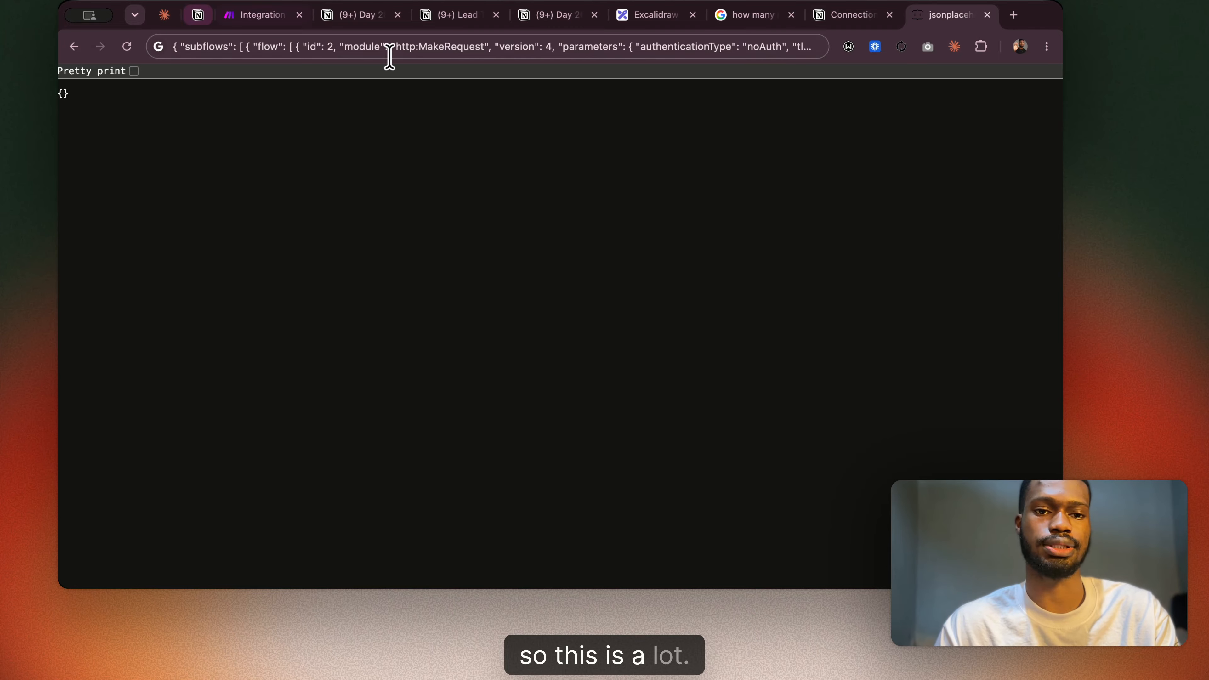
pyautogui.click(987, 15)
# Check the Day 28 Notion notes around the start of Build 3, and save the Integration HTTP scenario in Make.
pyautogui.click(375, 19)
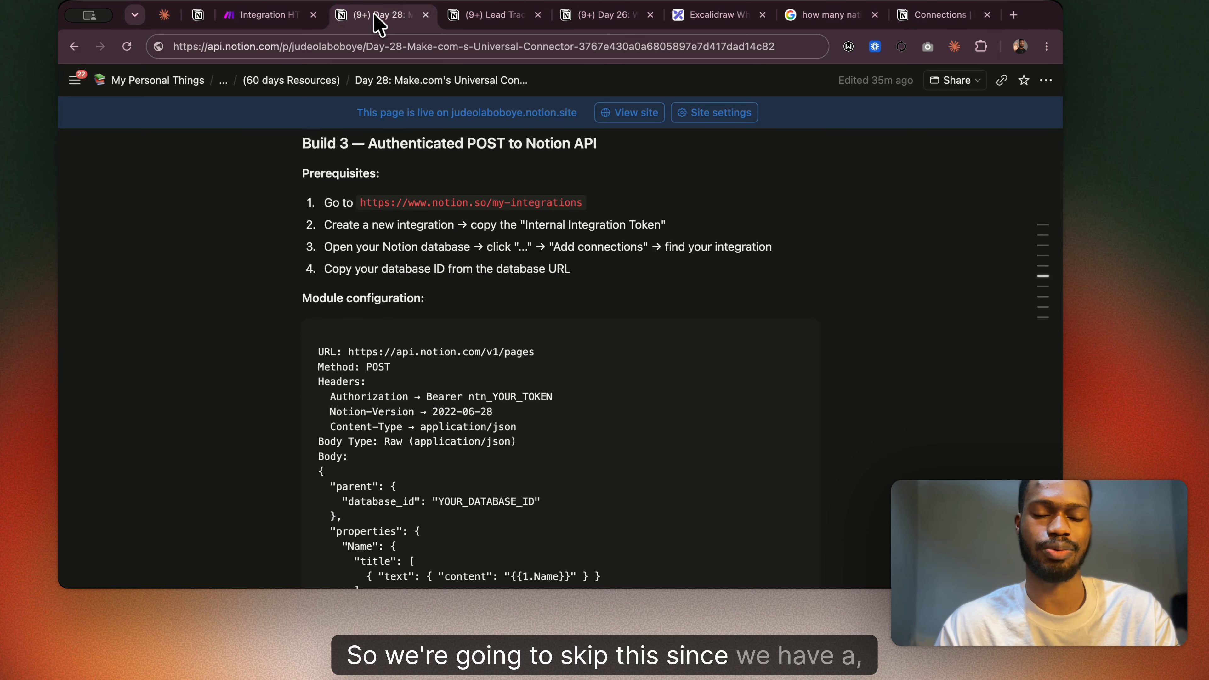
pyautogui.scroll(-1, 410, 227)
pyautogui.scroll(3, 414, 221)
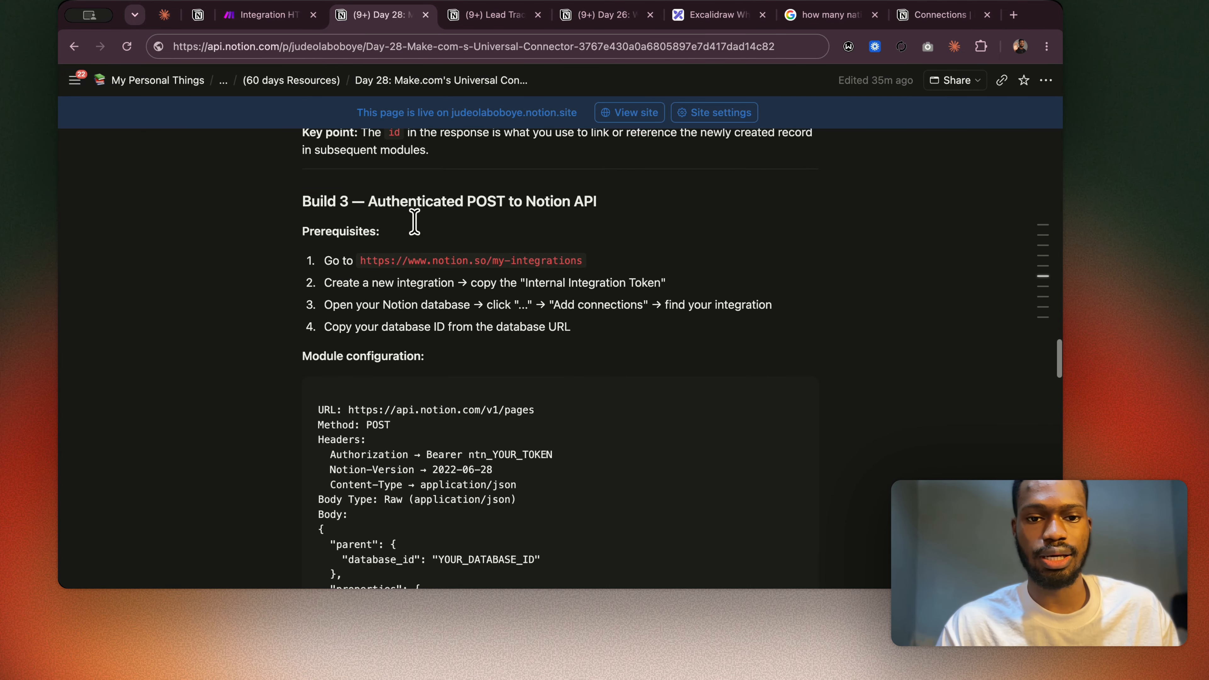
pyautogui.scroll(6, 414, 221)
pyautogui.click(260, 19)
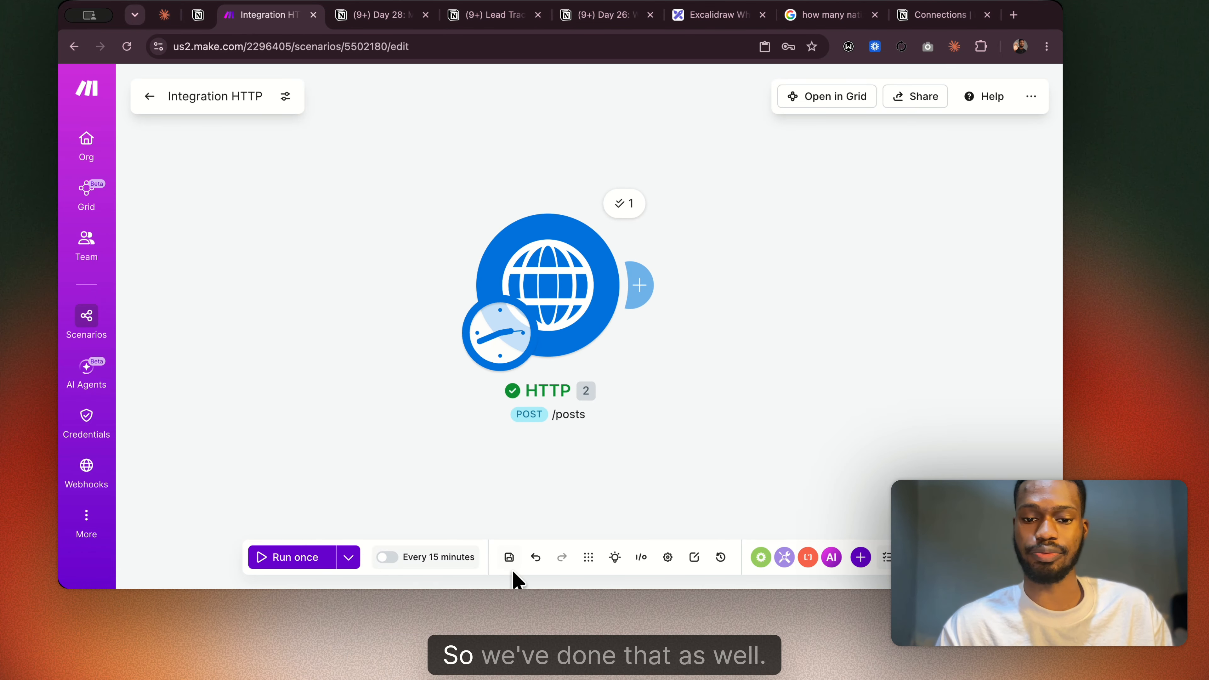
pyautogui.click(508, 558)
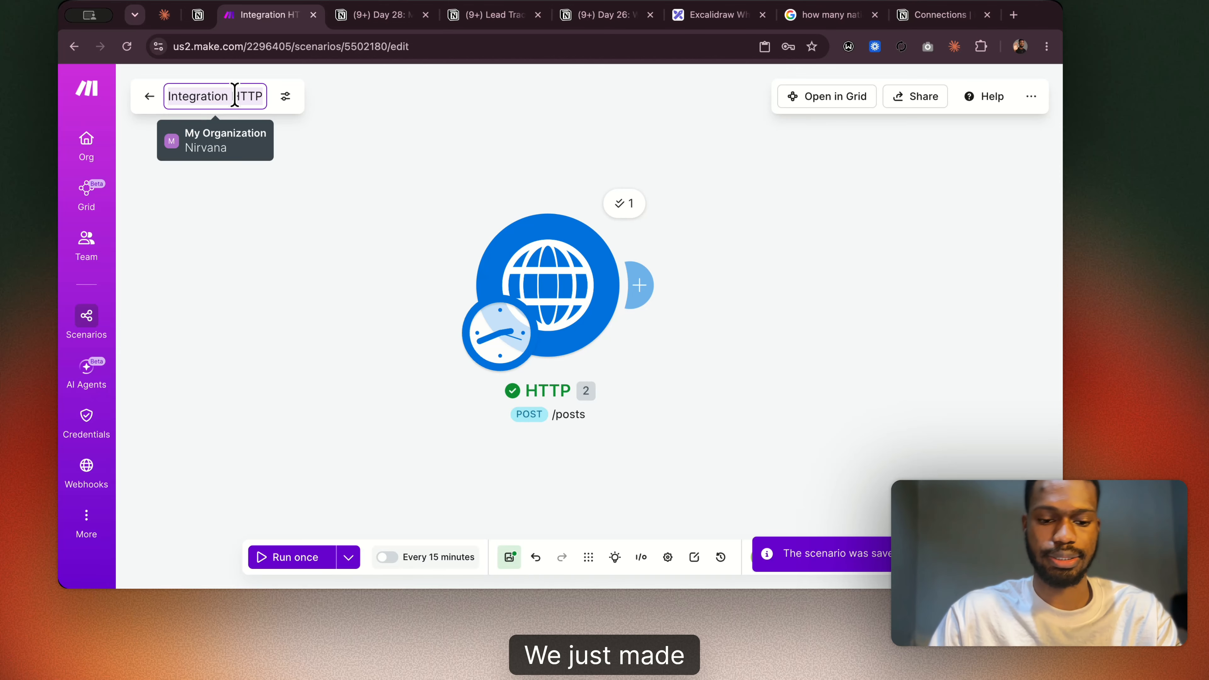
pyautogui.click(235, 95)
pyautogui.hotkey('ctrl', 'a')
pyautogui.write('Fake')
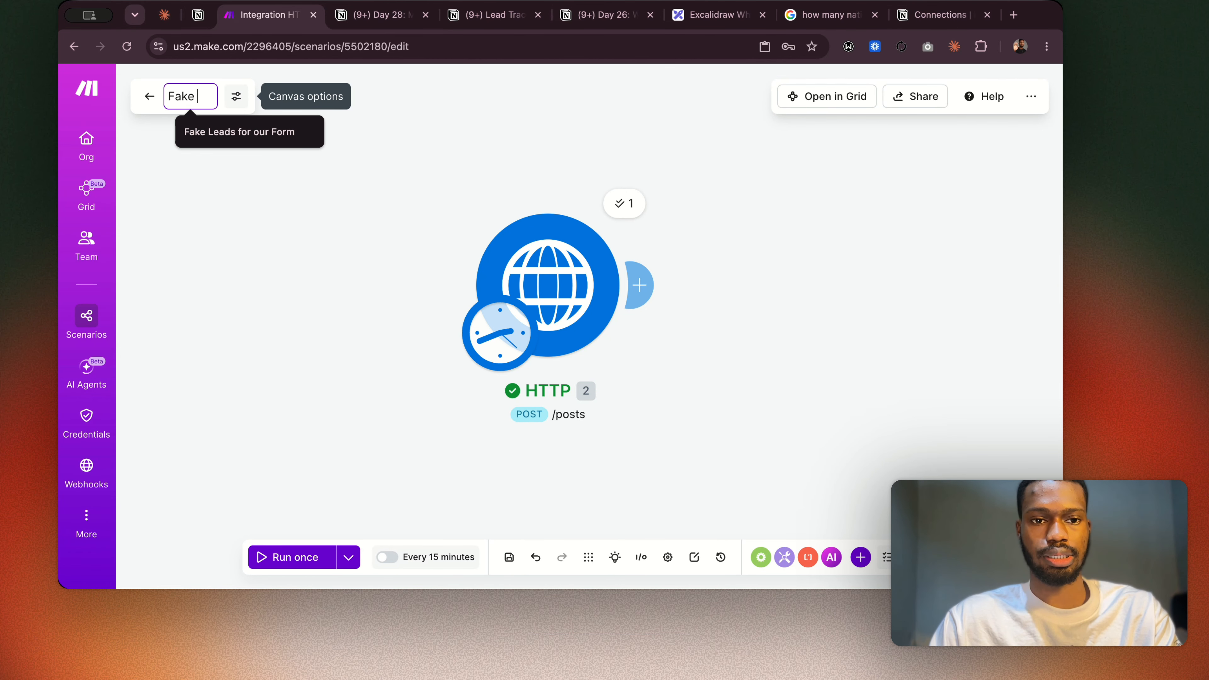
pyautogui.press('BackSpace')
pyautogui.write('Alle')
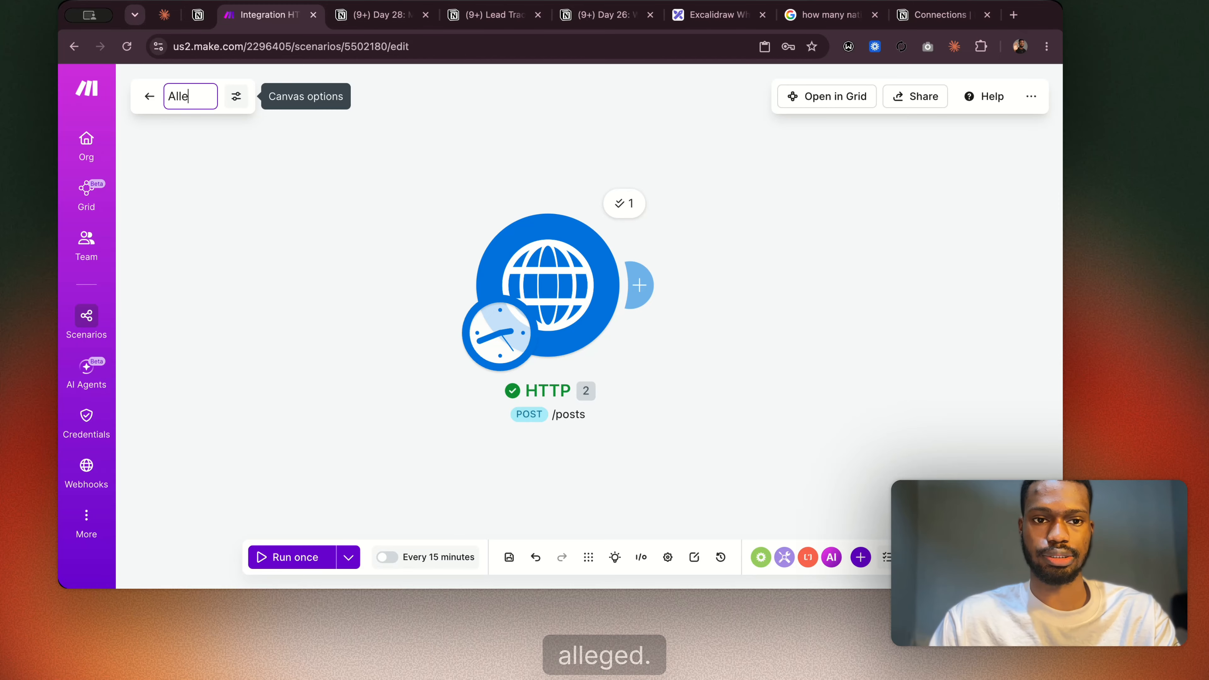
pyautogui.write('dge')
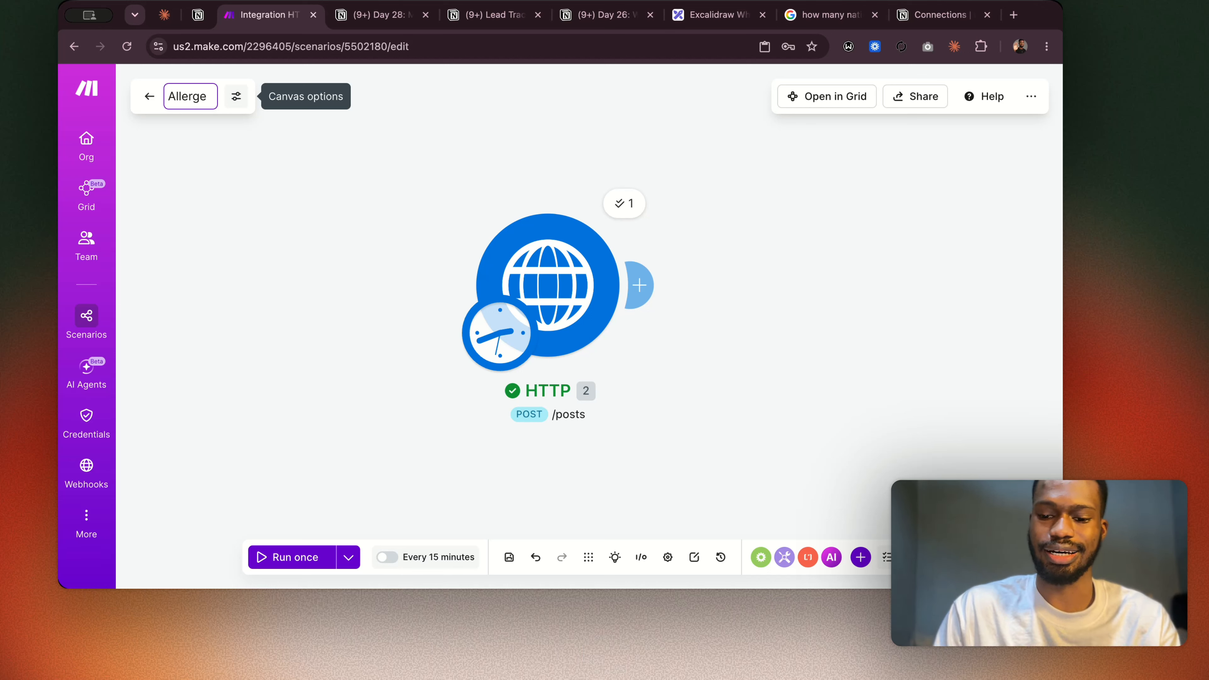
pyautogui.press('BackSpace')
pyautogui.press('BackSpace')
pyautogui.press('BackSpace')
pyautogui.press('BackSpace')
pyautogui.press('BackSpace')
pyautogui.press('BackSpace')
pyautogui.press('BackSpace')
# Enter "Fake Post on" as the start of the scenario's new name and check the Day 28 notes for the wording.
pyautogui.write('F')
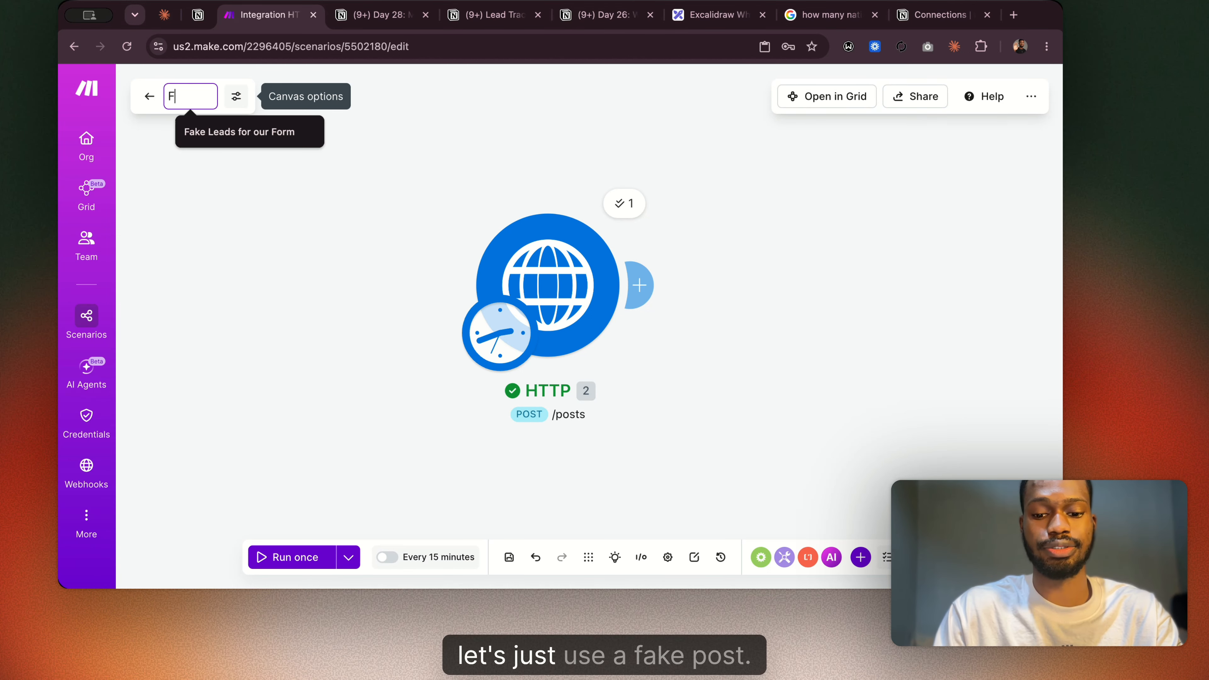
pyautogui.write('ake')
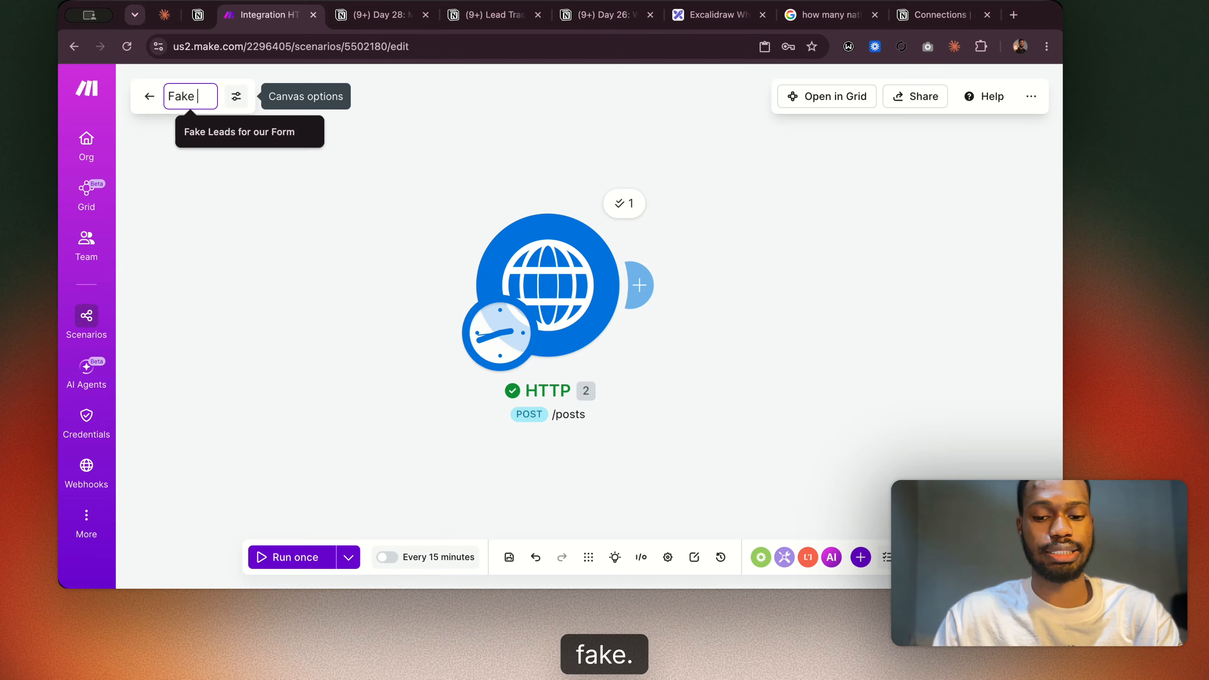
pyautogui.write('Post')
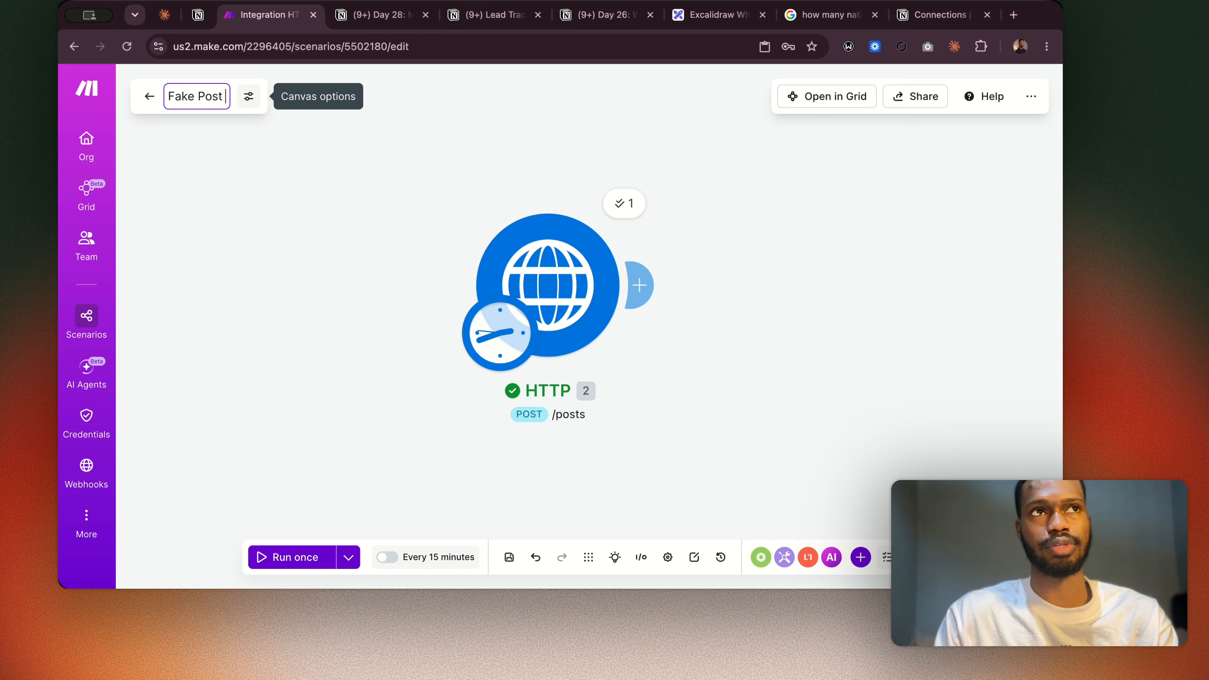
pyautogui.write(' on')
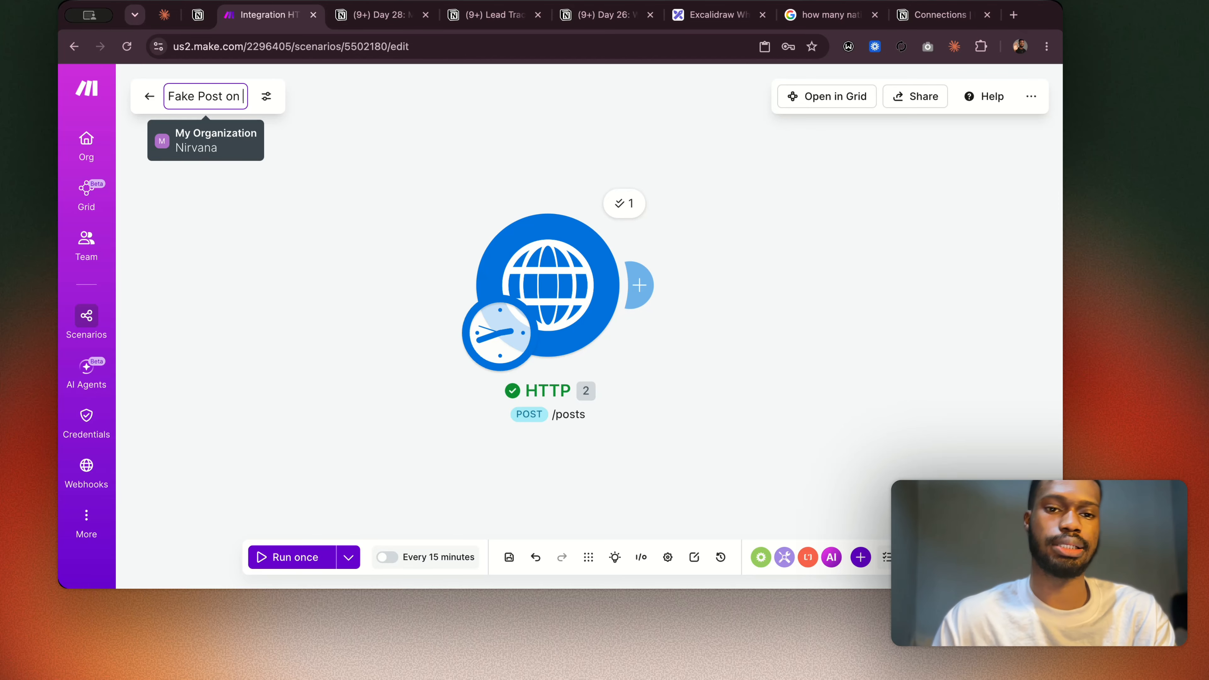
pyautogui.click(369, 17)
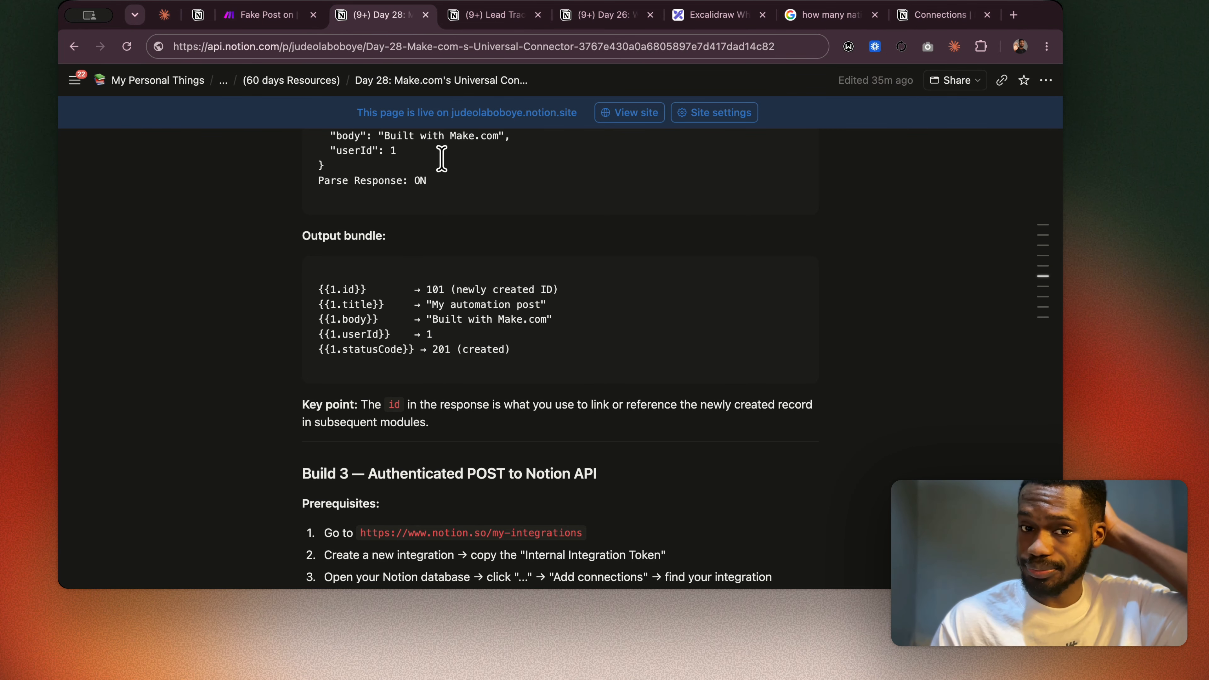
pyautogui.click(278, 15)
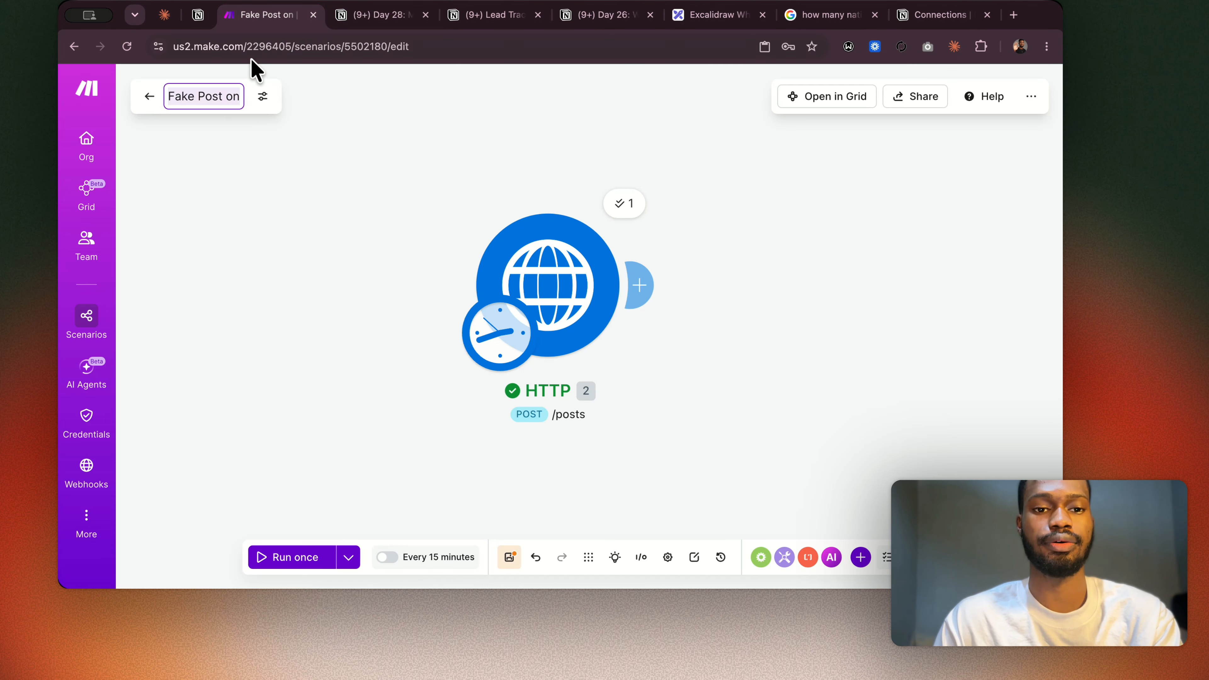
# Change the scenario name to "Fake Post as a User" and save the scenario.
pyautogui.press('Right')
pyautogui.press('BackSpace')
pyautogui.press('BackSpace')
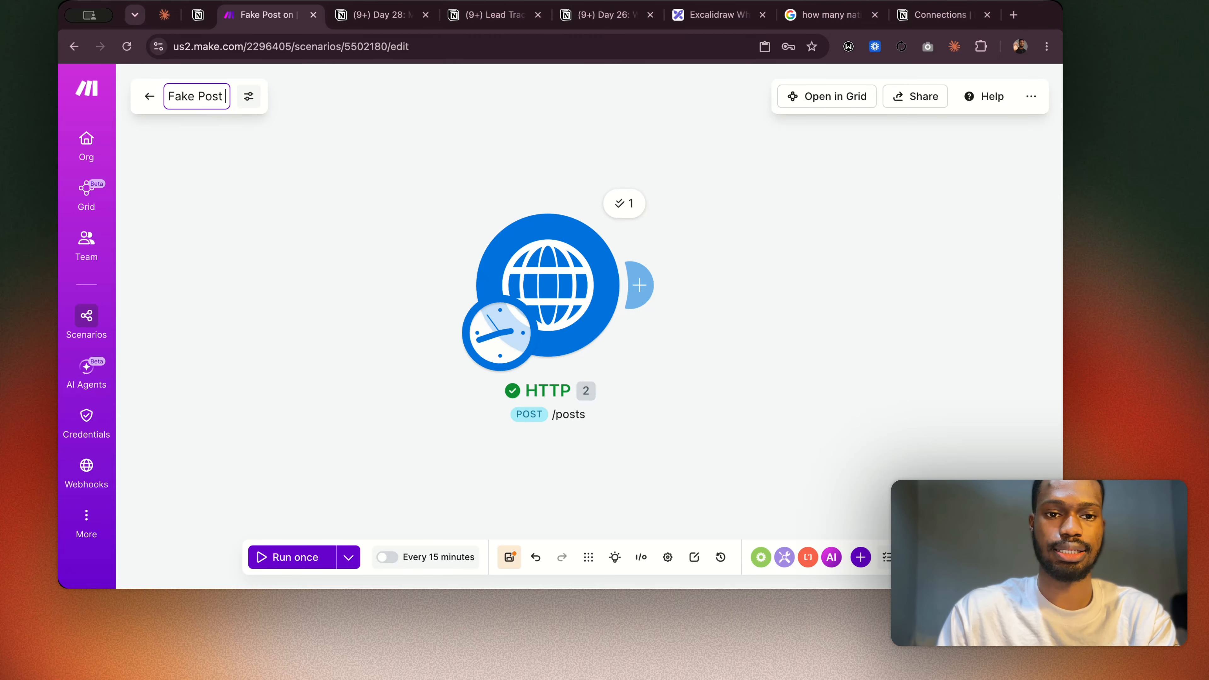
pyautogui.write('as a USER')
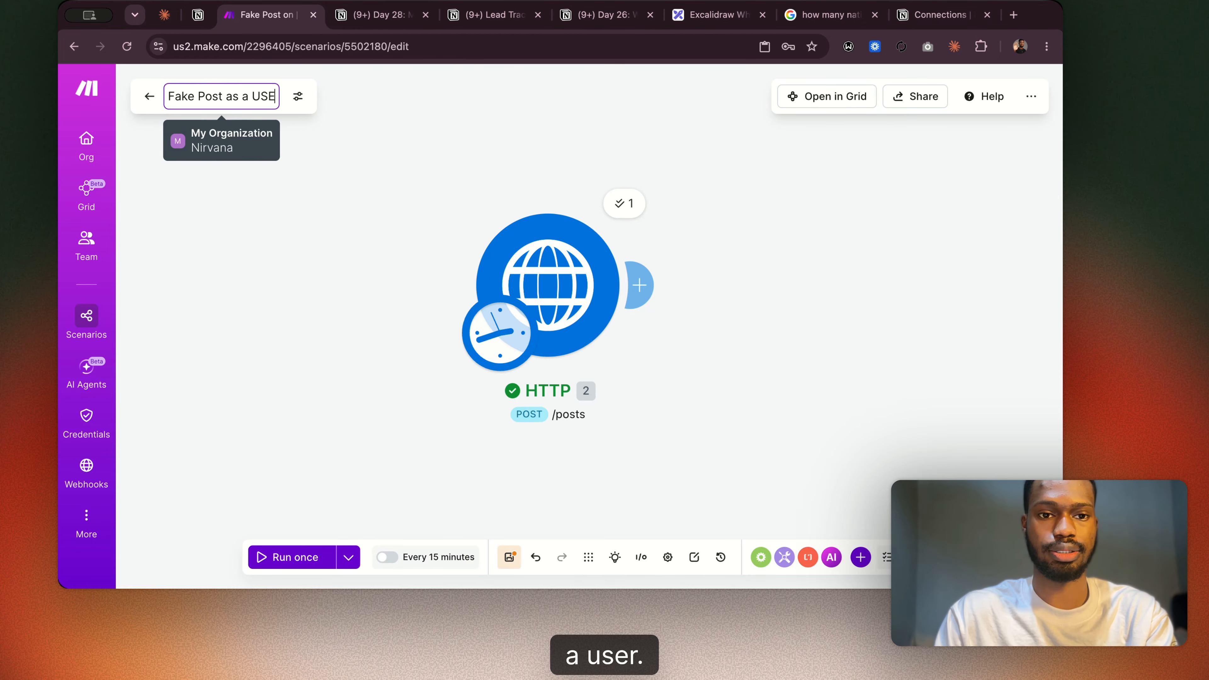
pyautogui.press('BackSpace')
pyautogui.press('BackSpace')
pyautogui.press('BackSpace')
pyautogui.write('ser')
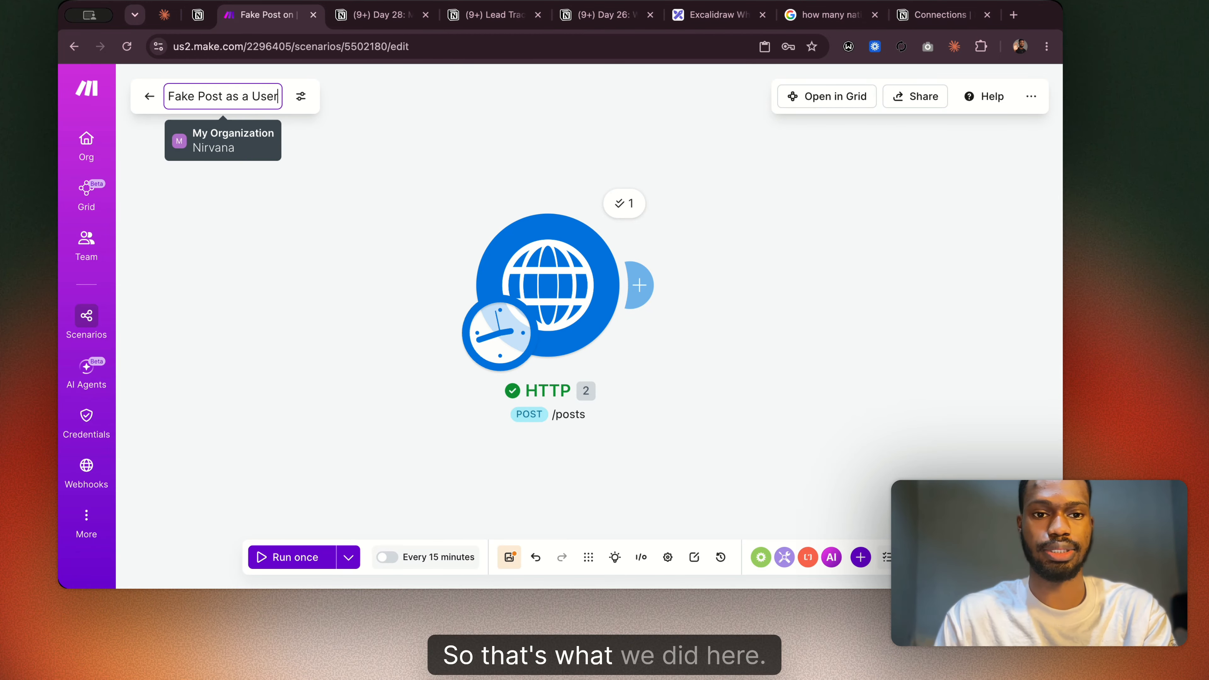
pyautogui.click(372, 233)
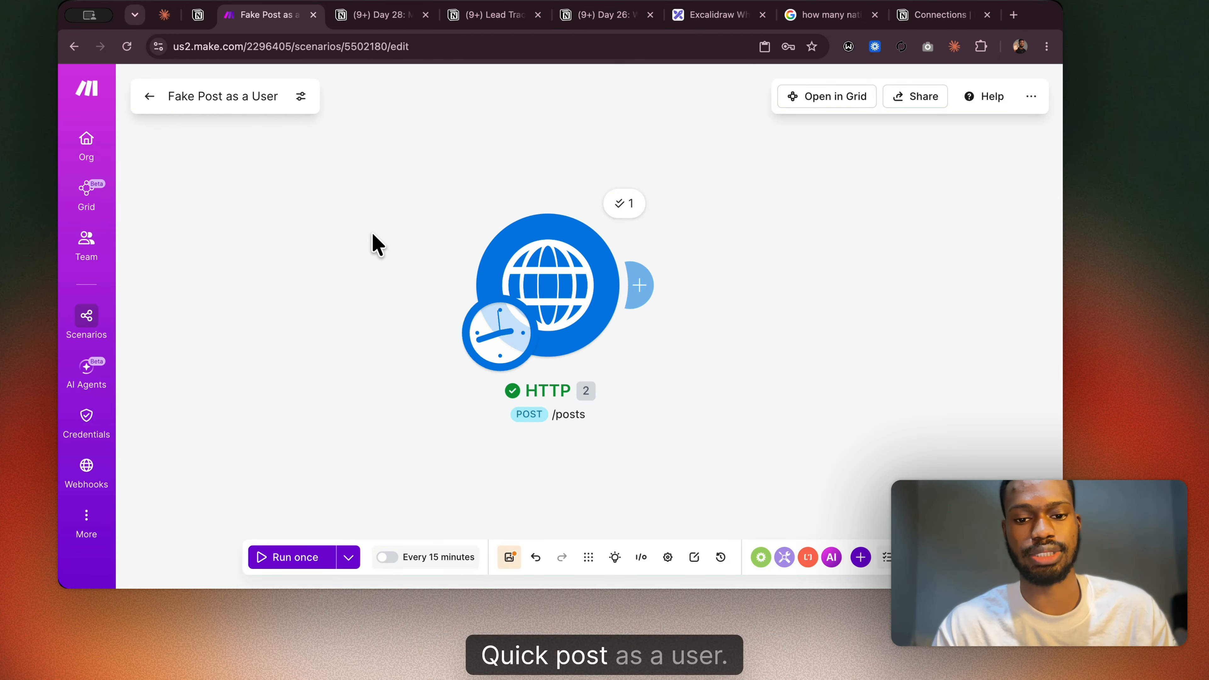
pyautogui.click(510, 557)
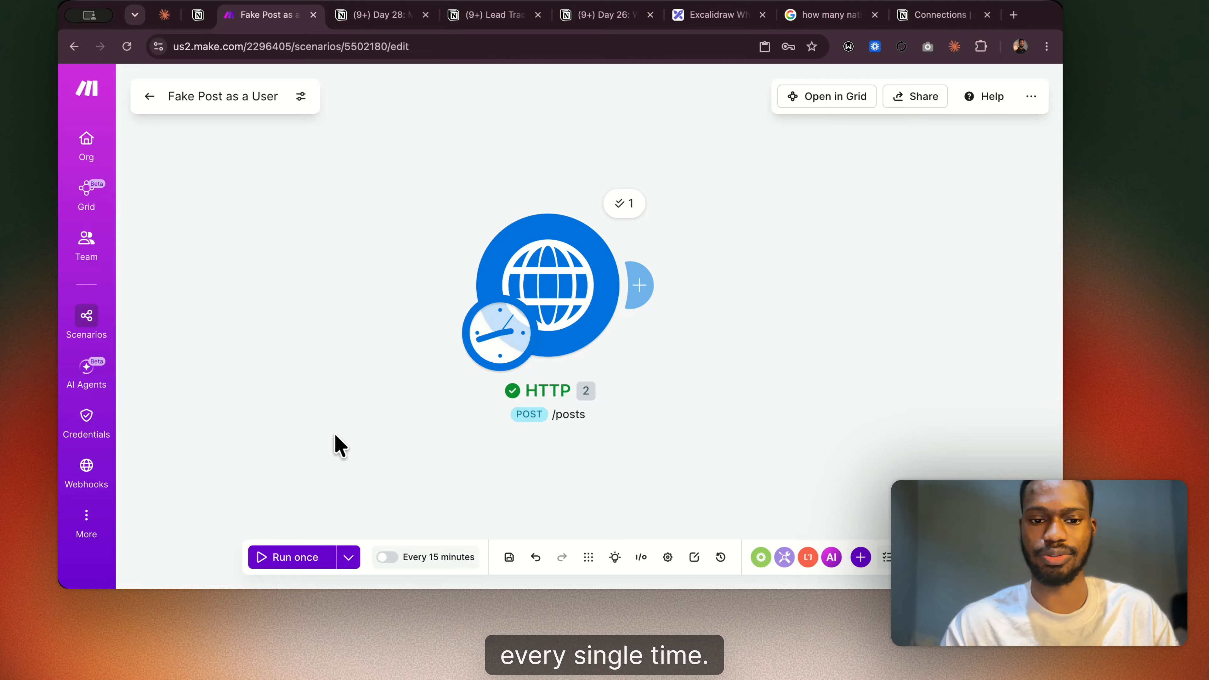
# Leave the scenario editor, return to the list of all scenarios, and create a new scenario.
pyautogui.click(149, 97)
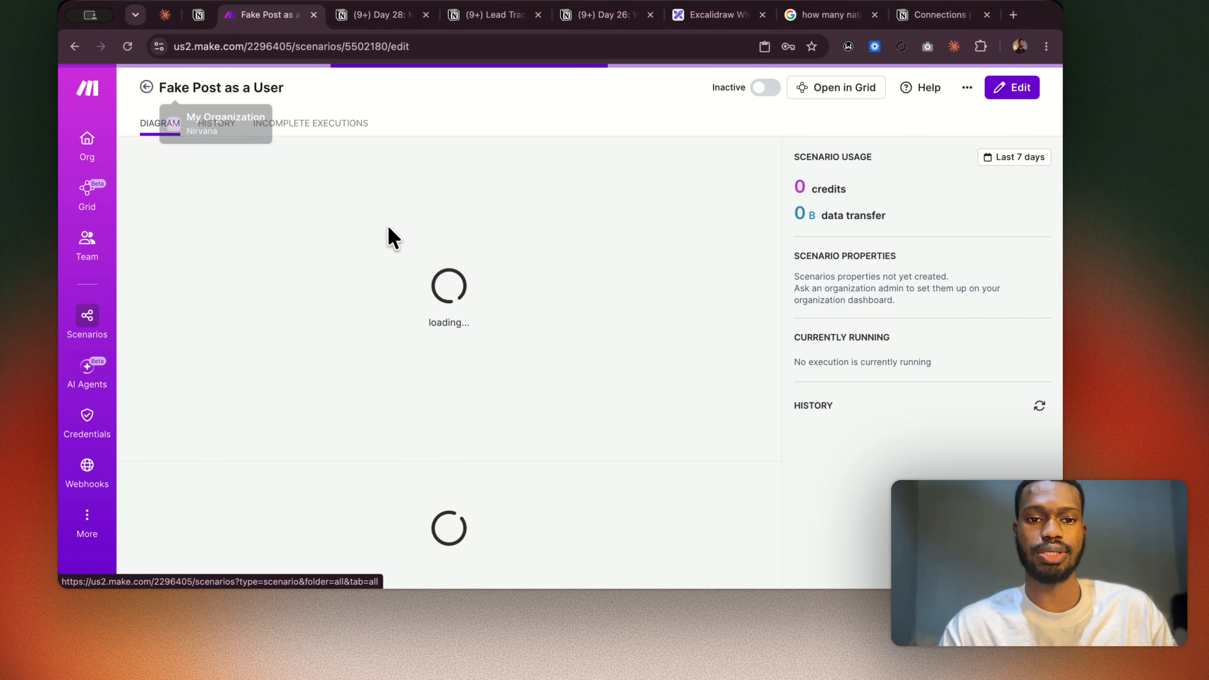
pyautogui.click(145, 88)
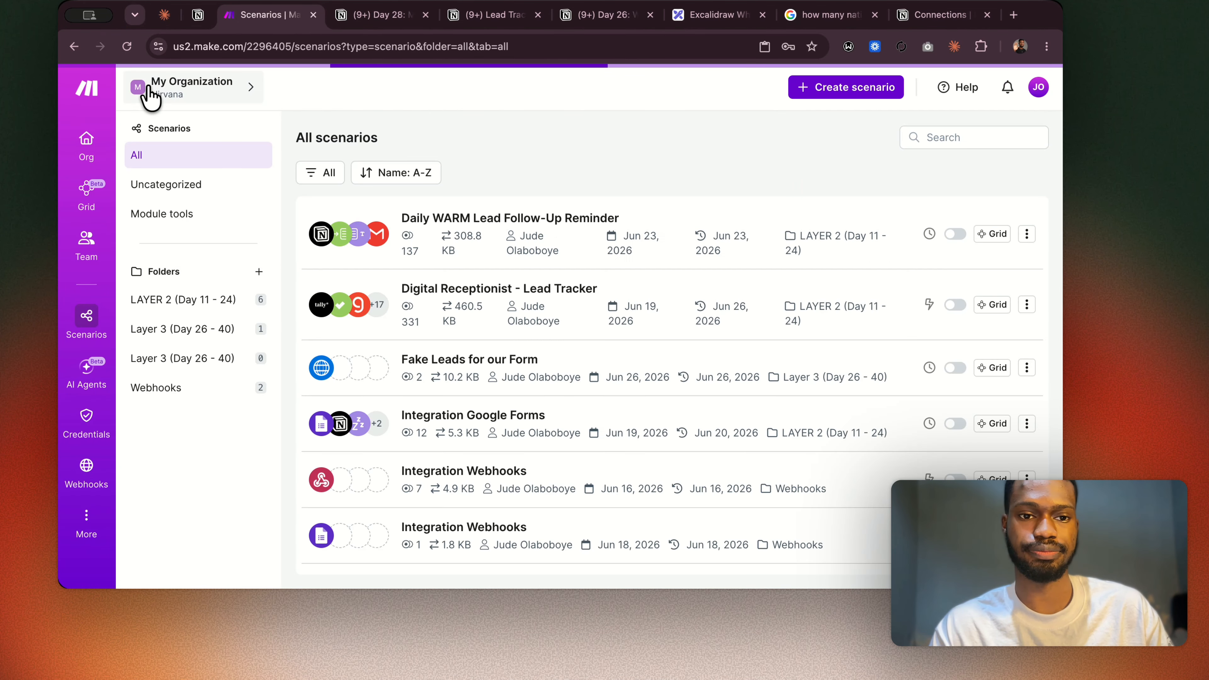
pyautogui.scroll(-3, 479, 307)
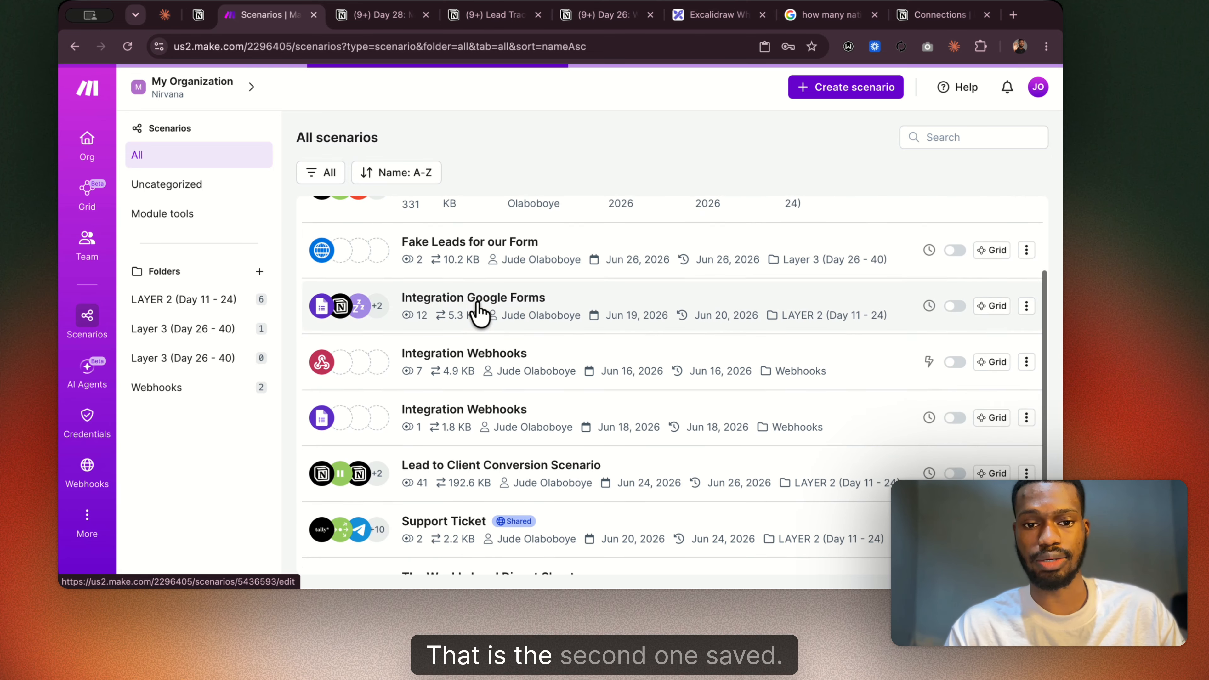
pyautogui.scroll(3, 480, 308)
pyautogui.click(870, 92)
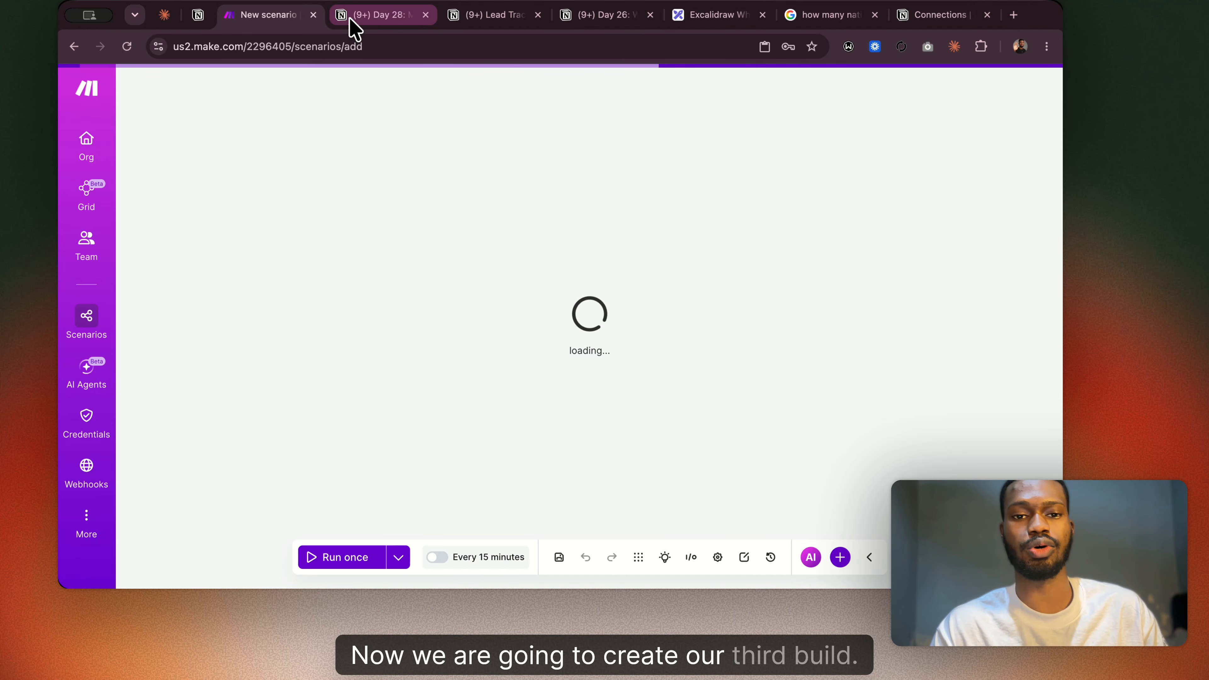
# Review the Build 3 prerequisites and module configuration in the Day 28 Notion notes, and look at Notion's developer Connections page.
pyautogui.click(364, 16)
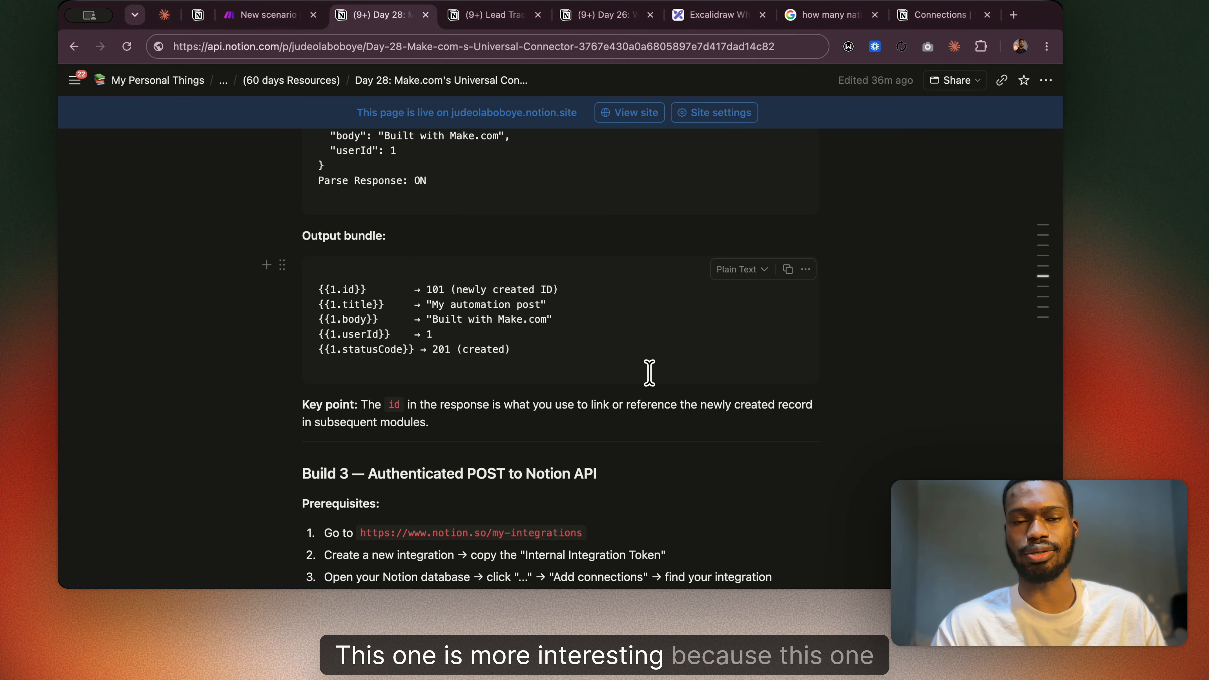
pyautogui.scroll(-5, 649, 372)
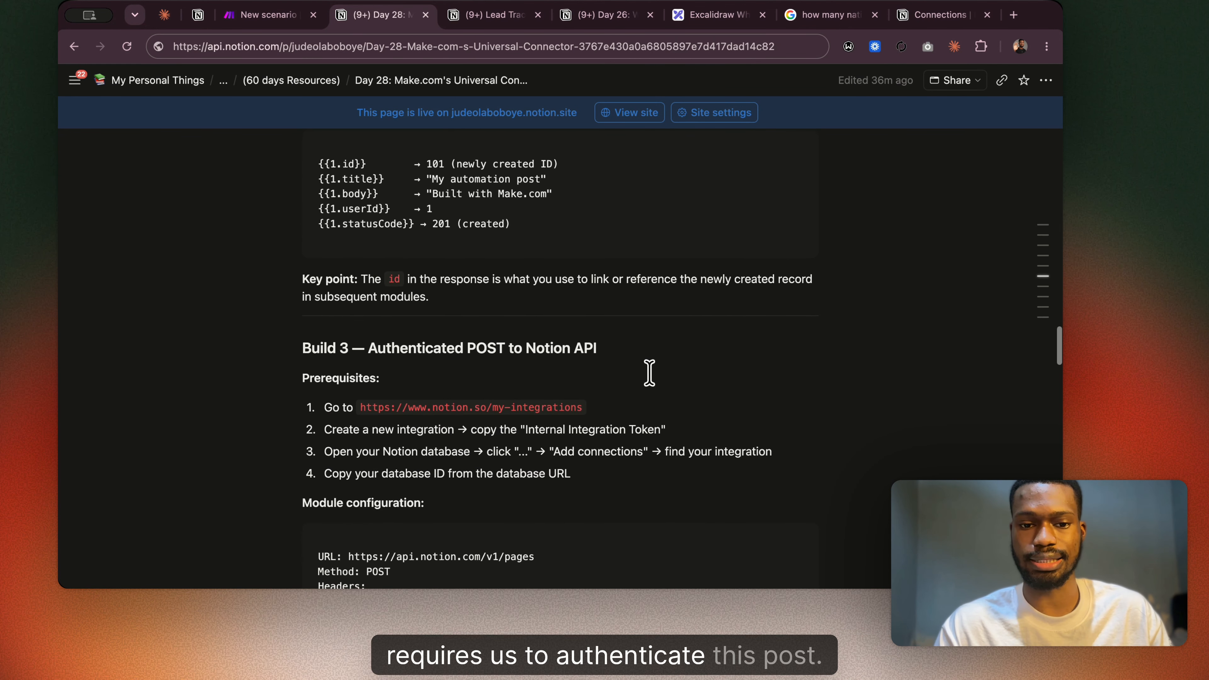
pyautogui.scroll(-2, 649, 373)
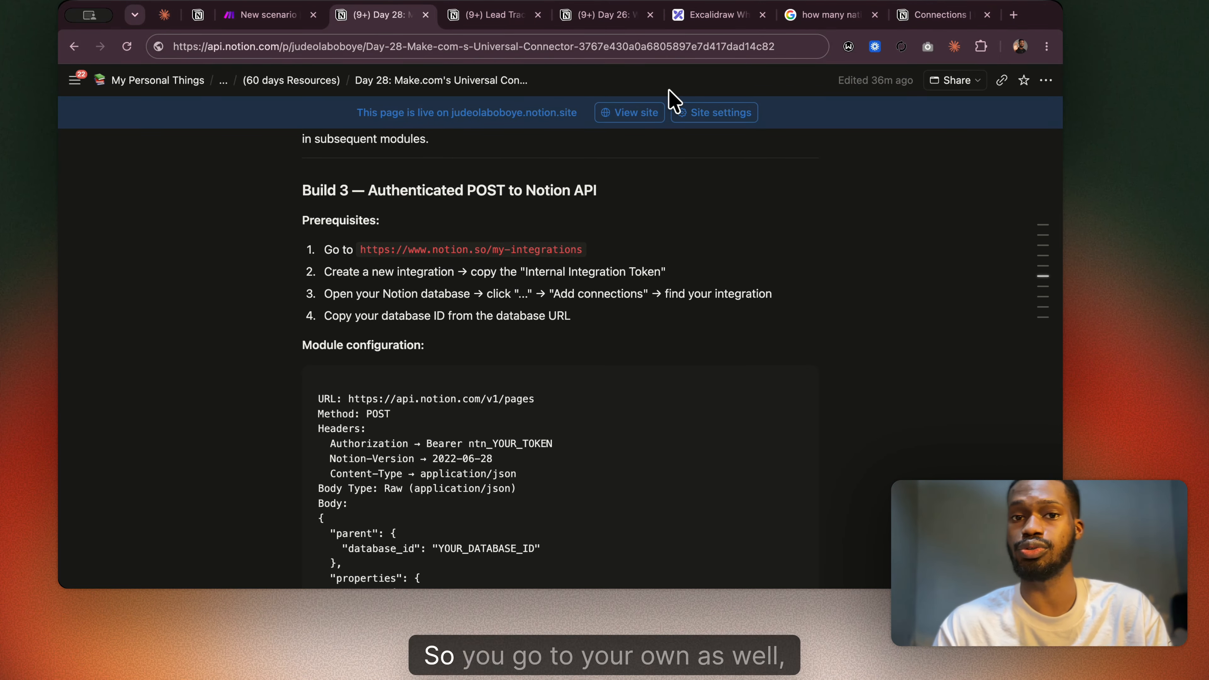
pyautogui.click(916, 15)
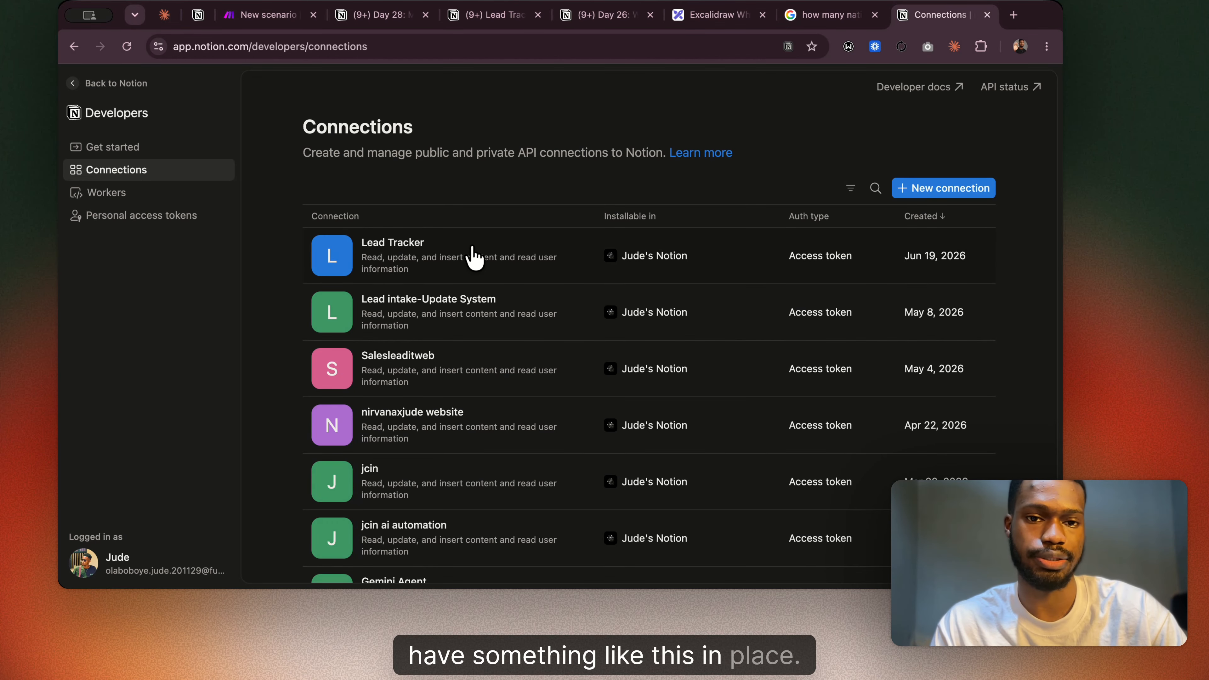
pyautogui.click(380, 17)
pyautogui.scroll(-2, 540, 330)
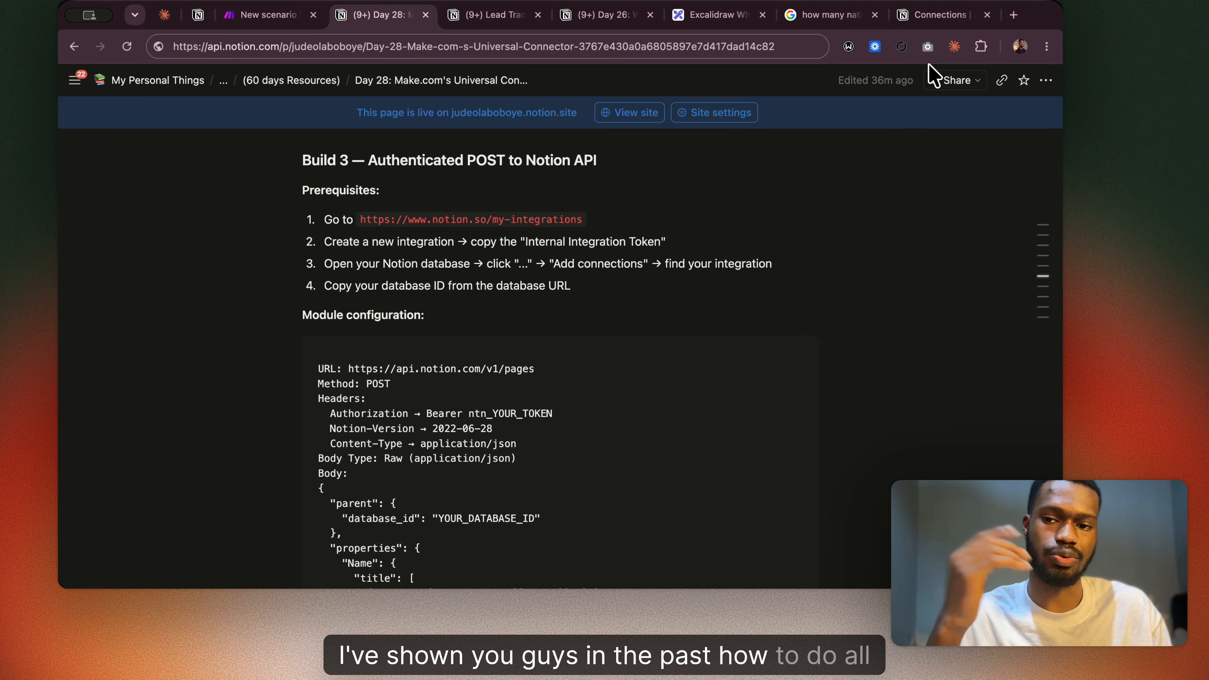
# Fill in a new Notion connection with the placeholder name fkdjkfjd, and dismiss the form without creating the connection.
pyautogui.click(937, 17)
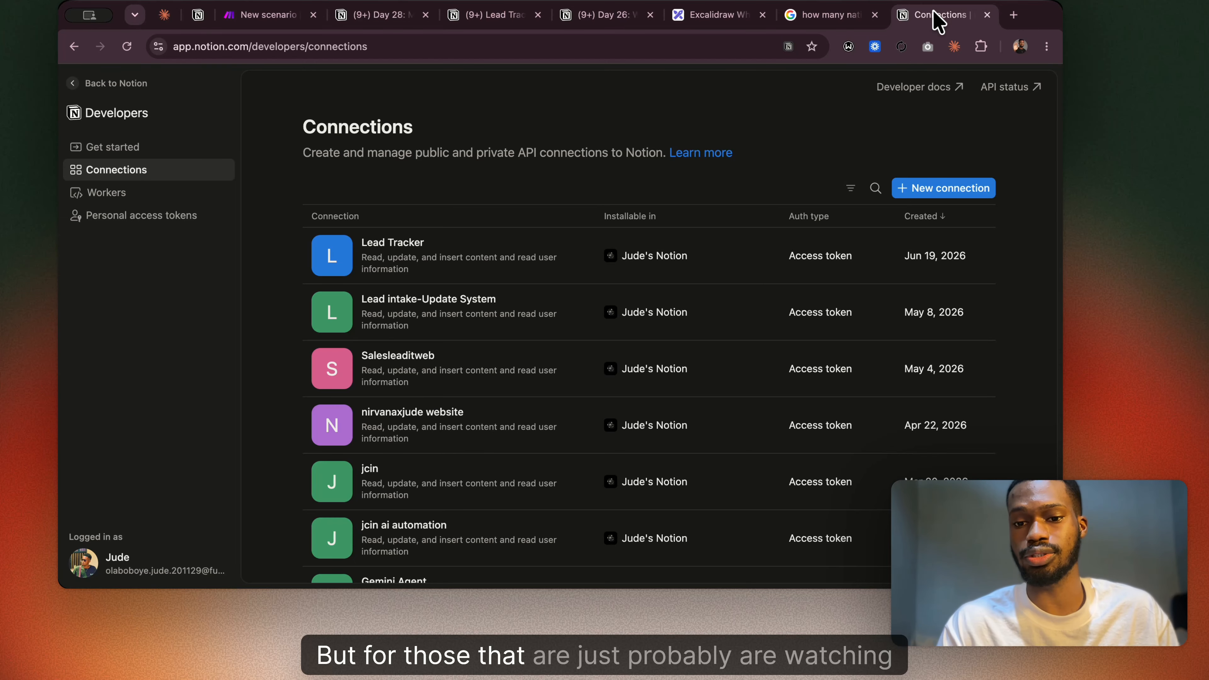
pyautogui.click(931, 203)
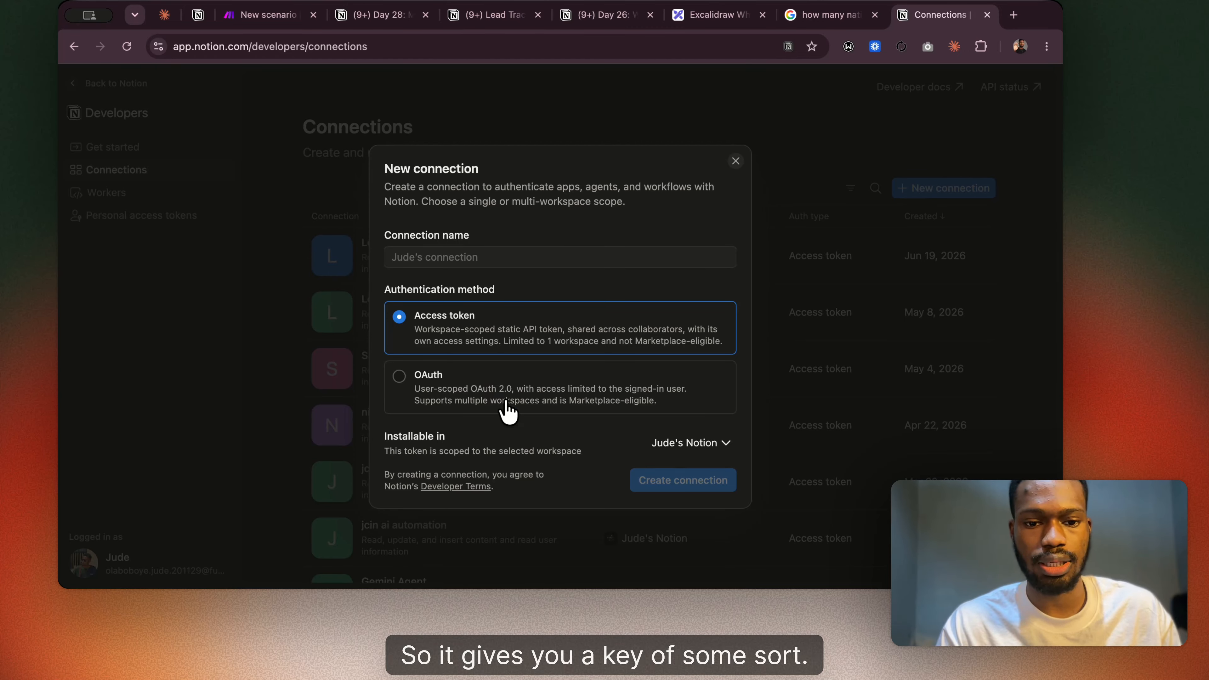
pyautogui.click(504, 258)
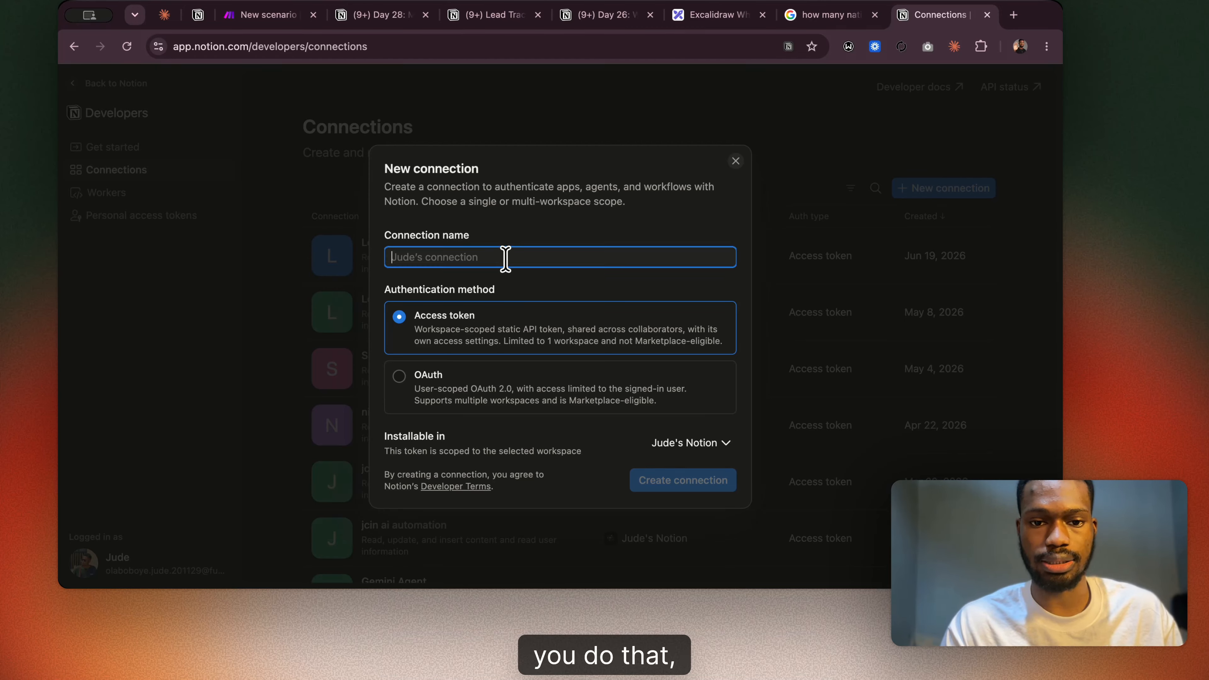
pyautogui.write('fkdjkfjd')
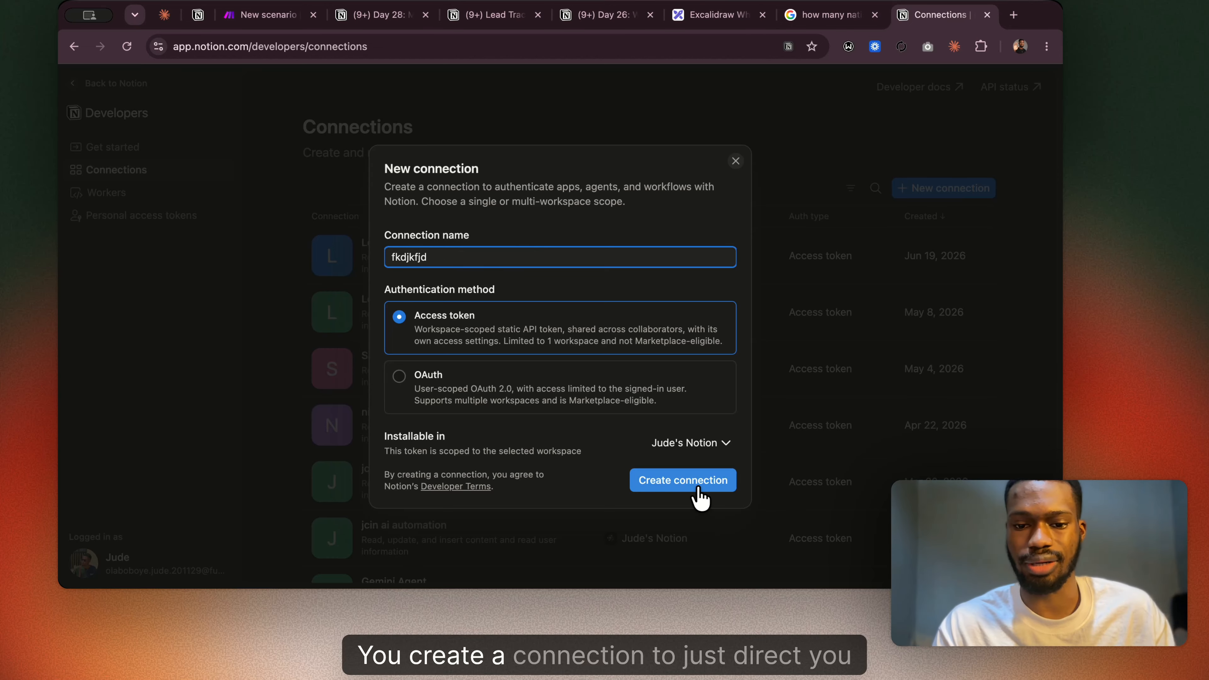
pyautogui.click(902, 227)
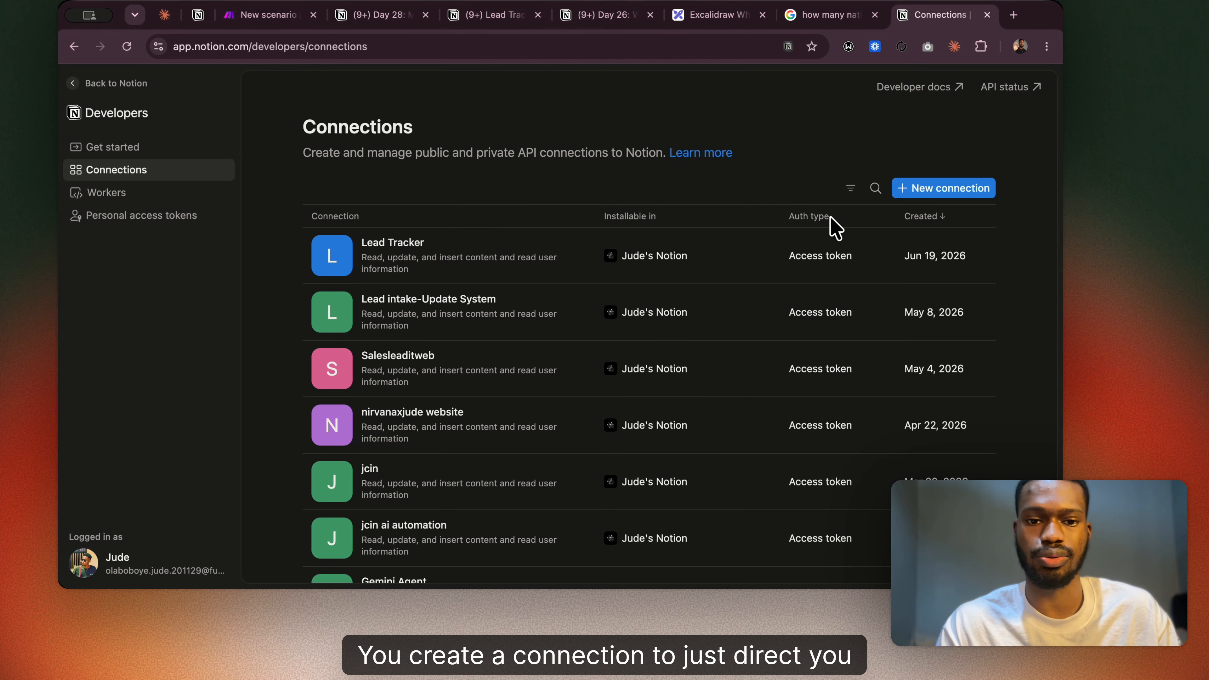
# Open the existing Lead Tracker connection and examine its integration token section and capabilities.
pyautogui.click(440, 258)
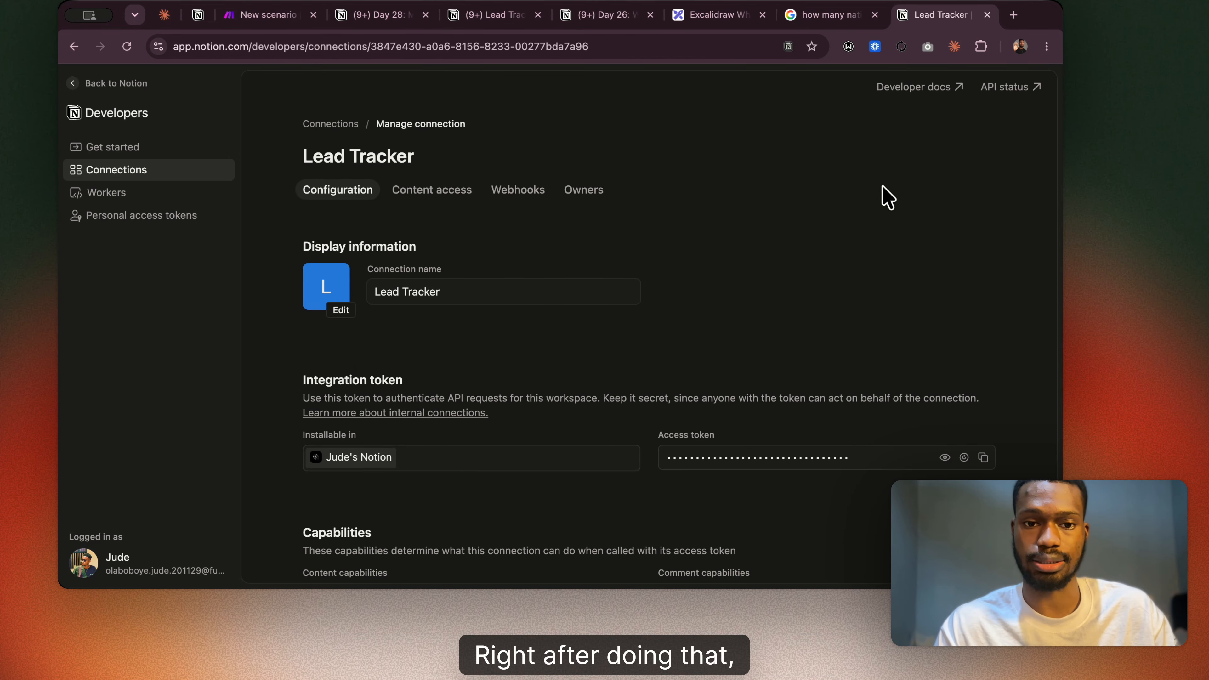
pyautogui.scroll(-8, 607, 278)
pyautogui.scroll(5, 607, 278)
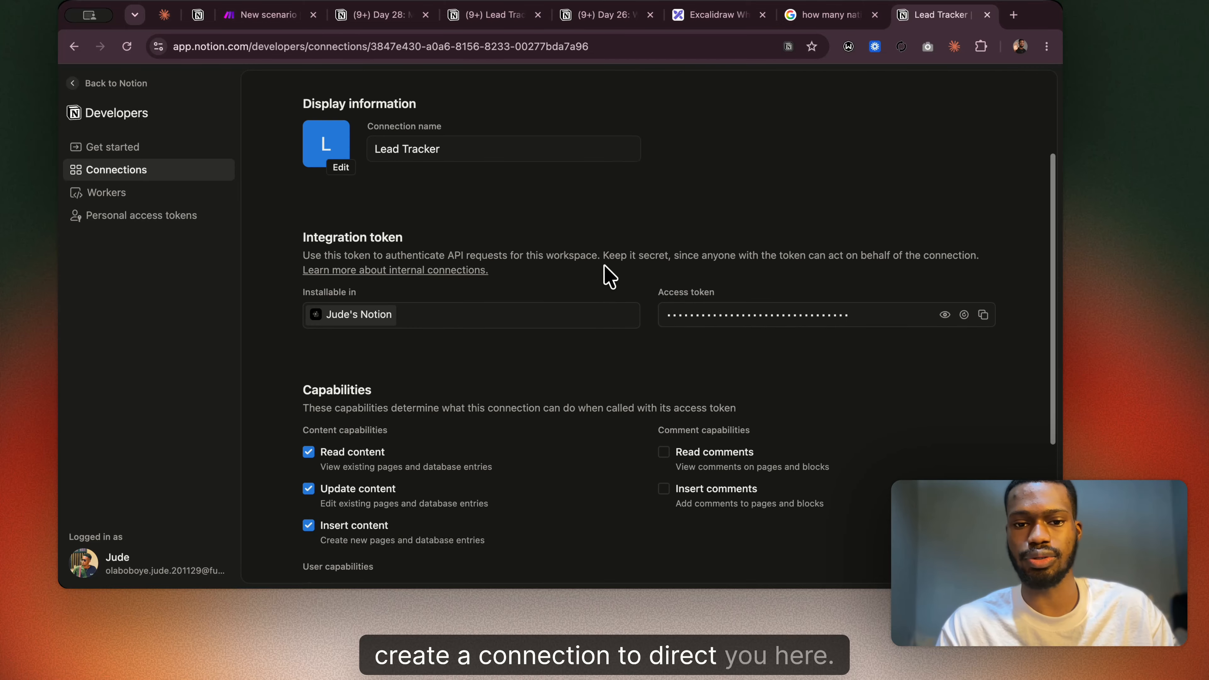
pyautogui.scroll(-4, 607, 278)
pyautogui.scroll(7, 608, 278)
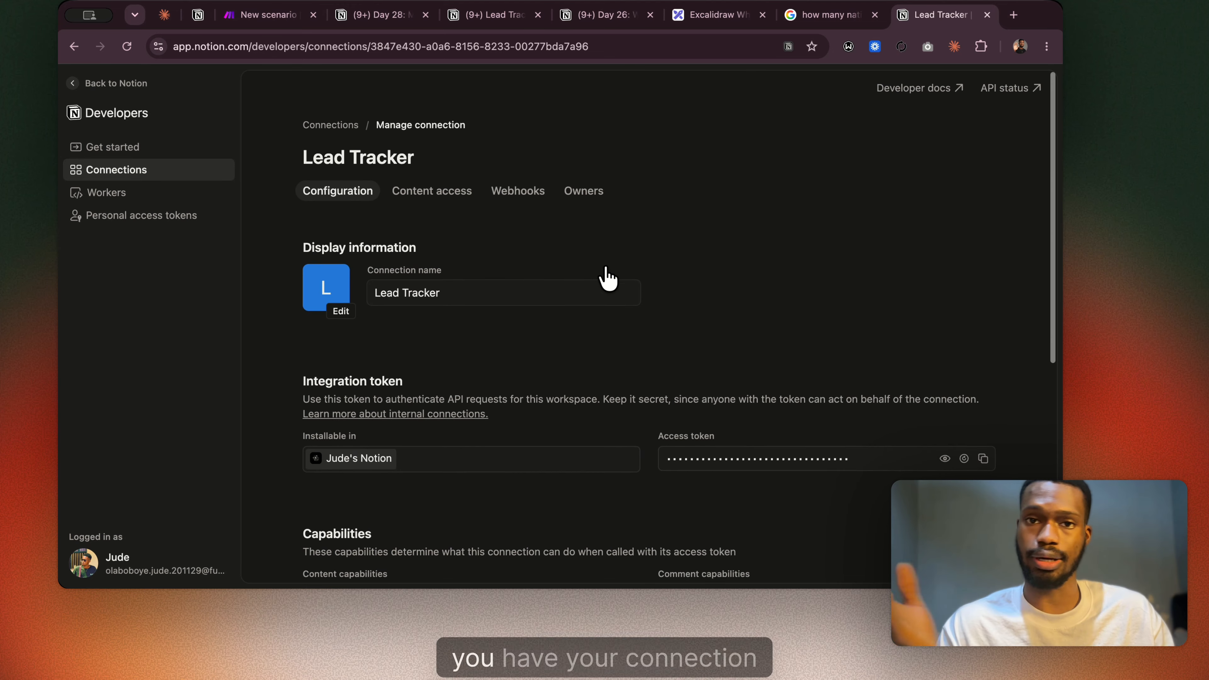
pyautogui.scroll(-5, 607, 278)
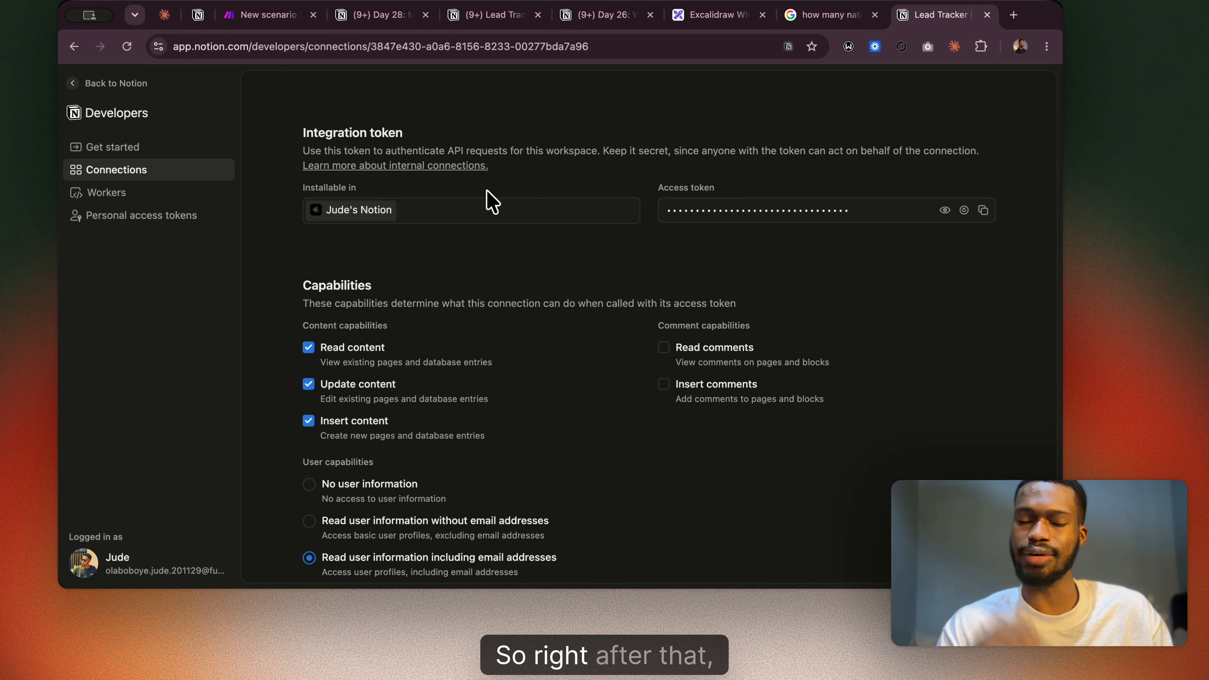
pyautogui.scroll(4, 490, 200)
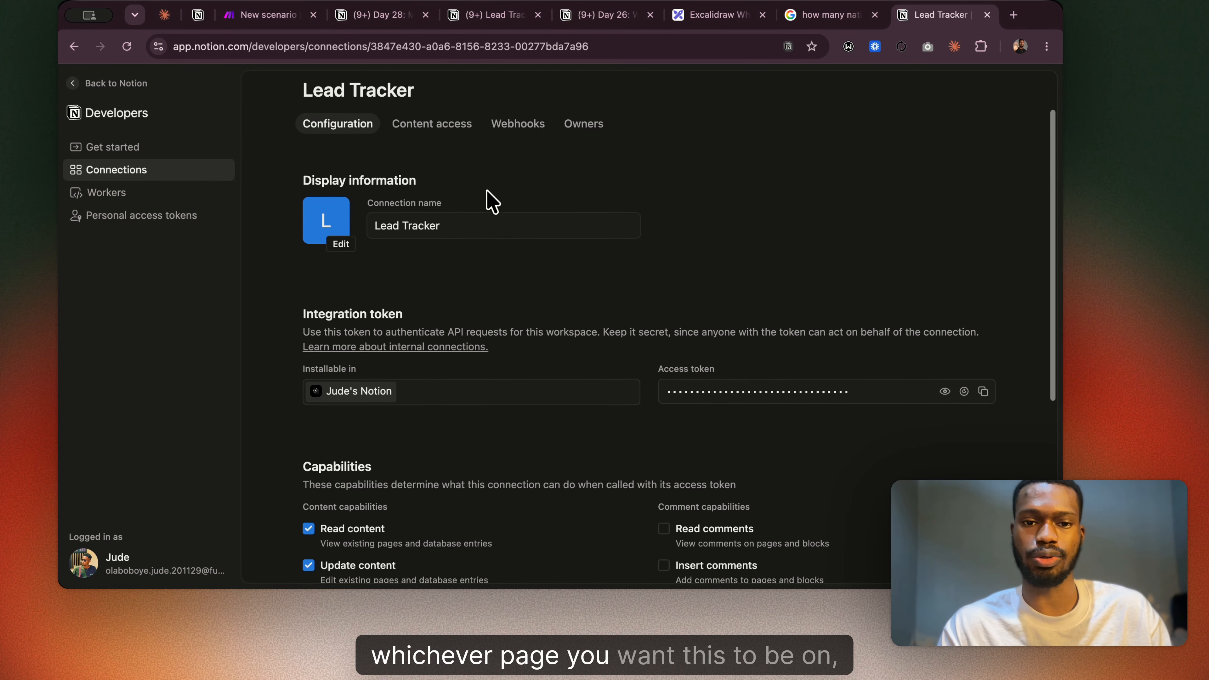
# View the Lead Tracker connection's content access and switch to the Lead Tracker database in Notion.
pyautogui.click(454, 137)
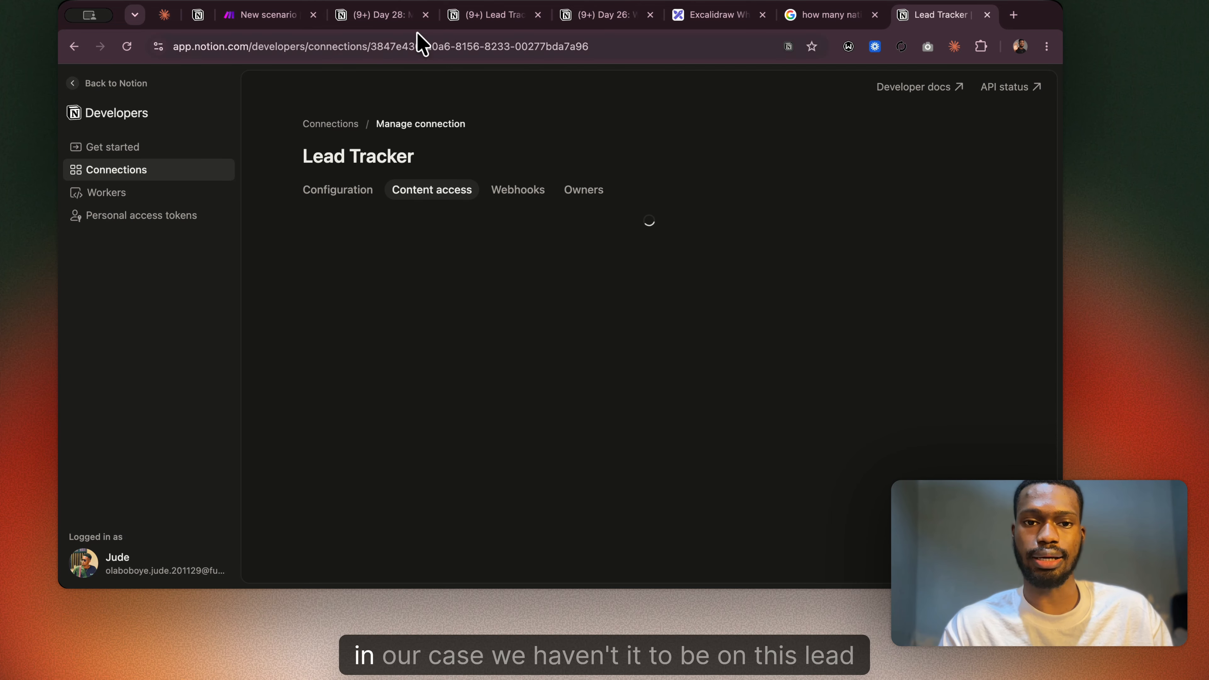
pyautogui.click(499, 20)
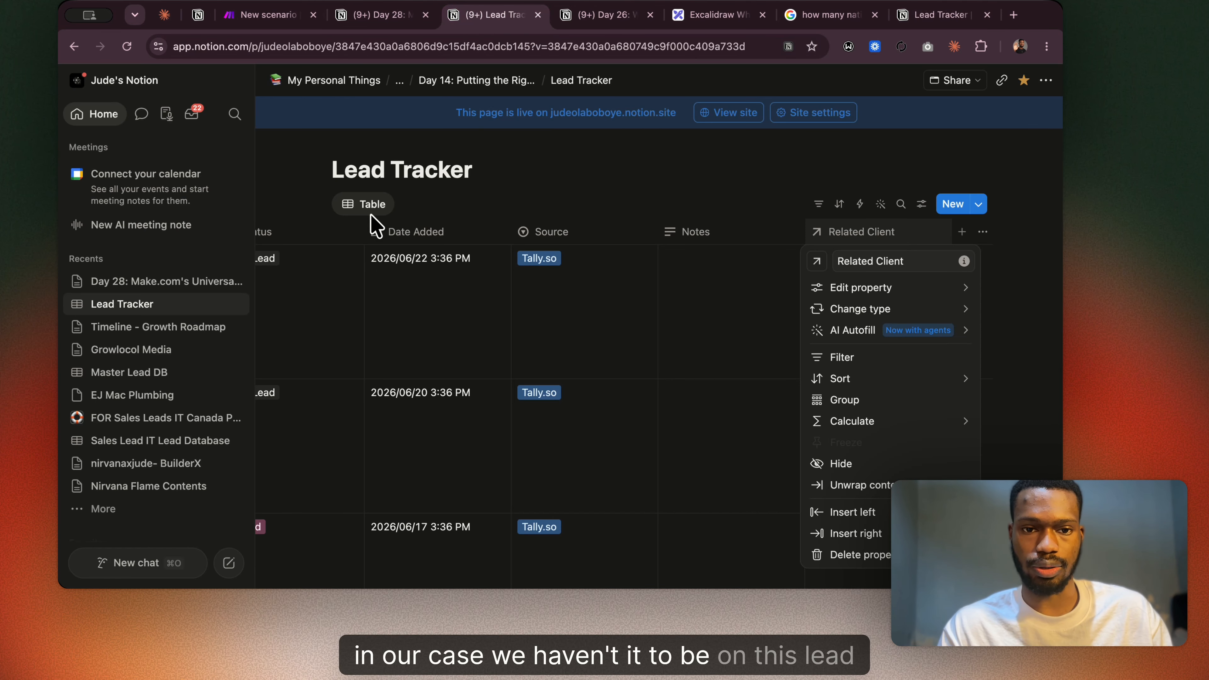
# Return to the Lead Tracker connection's content access, expand the shared pages and search them for "day 28".
pyautogui.click(395, 15)
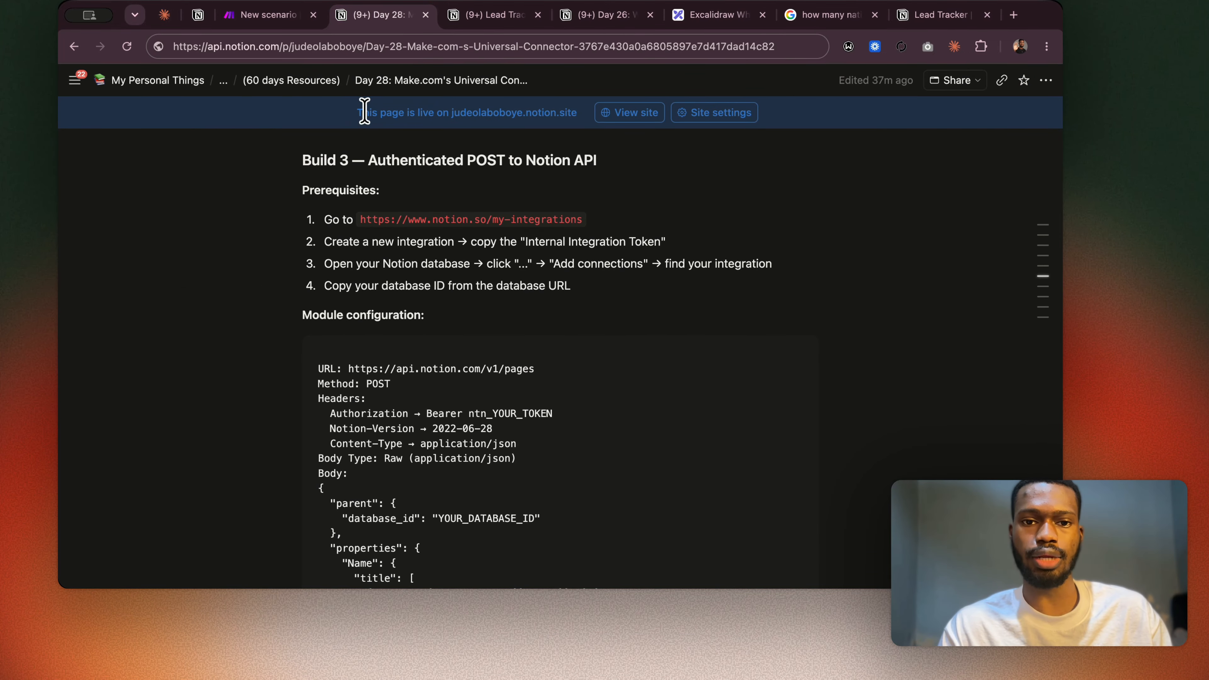
pyautogui.click(932, 15)
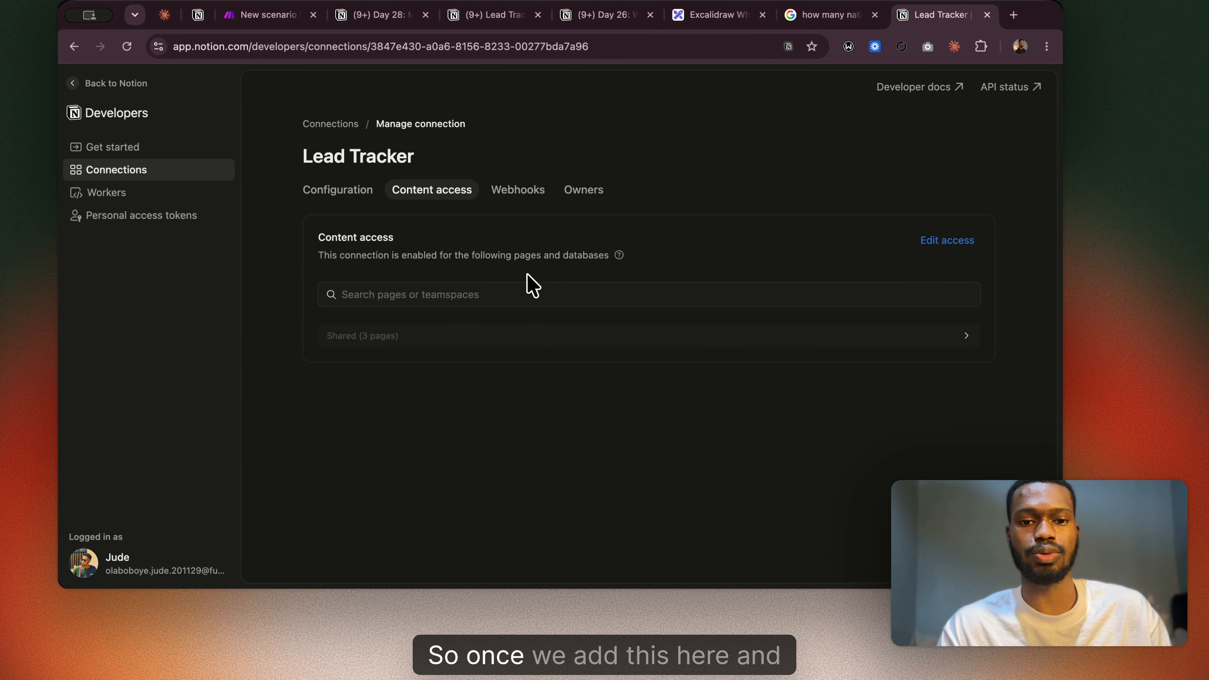
pyautogui.click(655, 337)
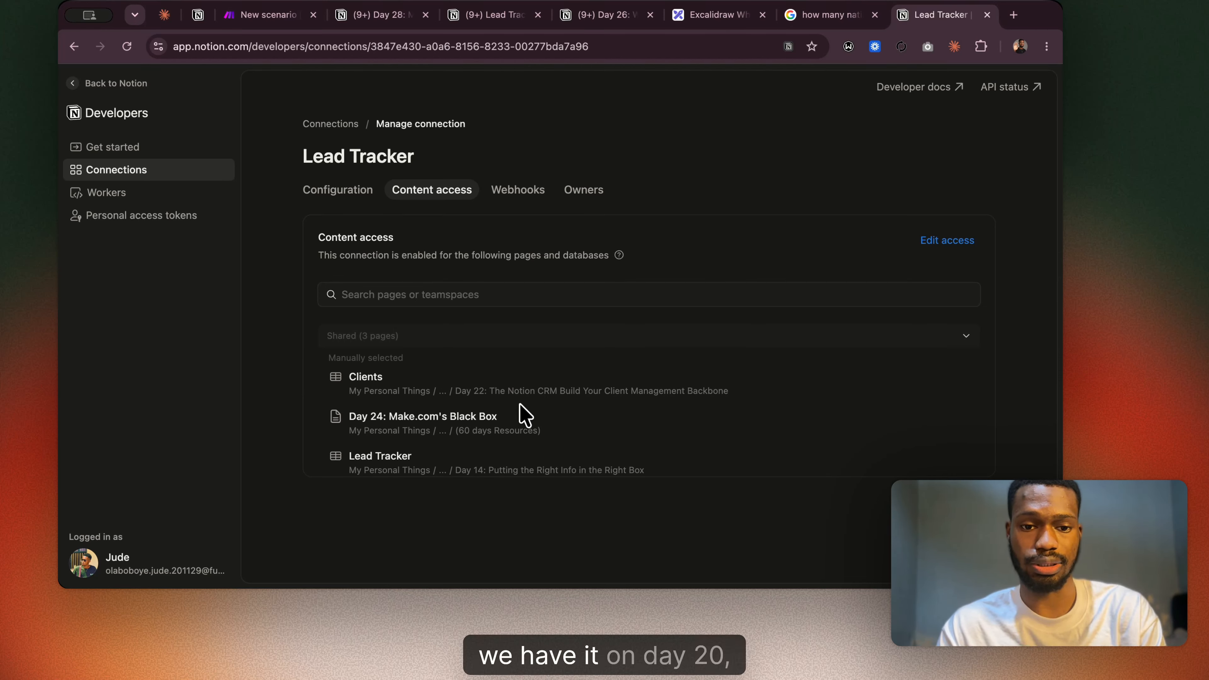
pyautogui.click(536, 295)
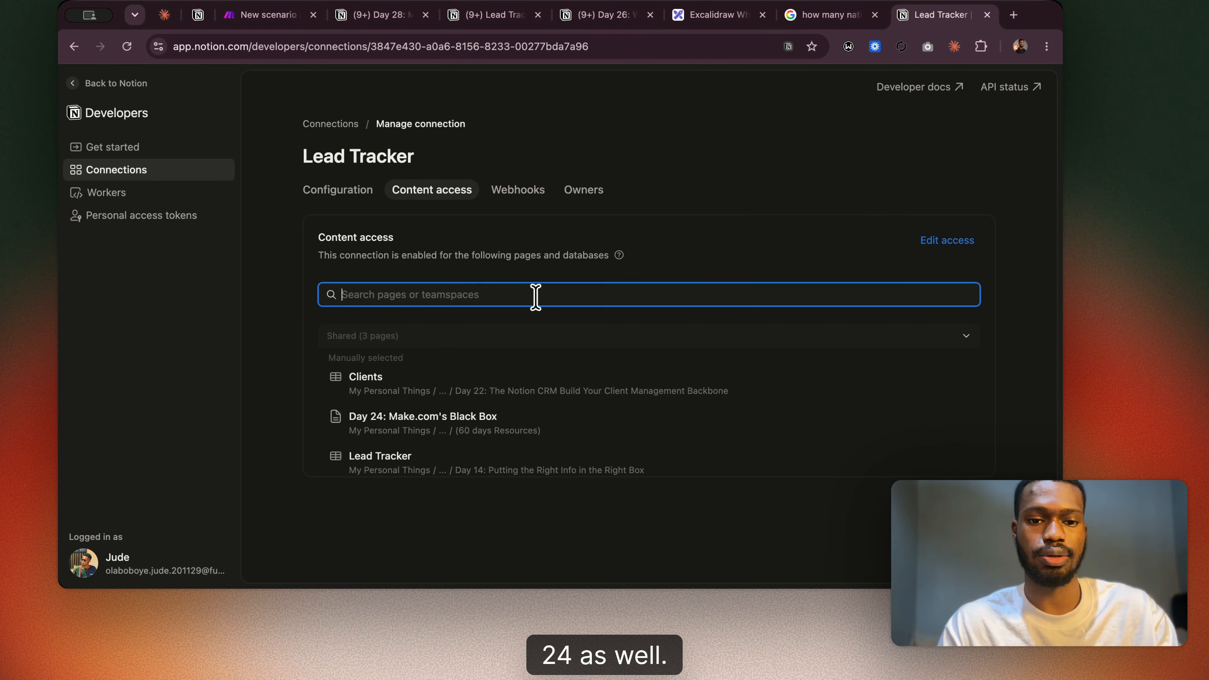
pyautogui.write('day 28')
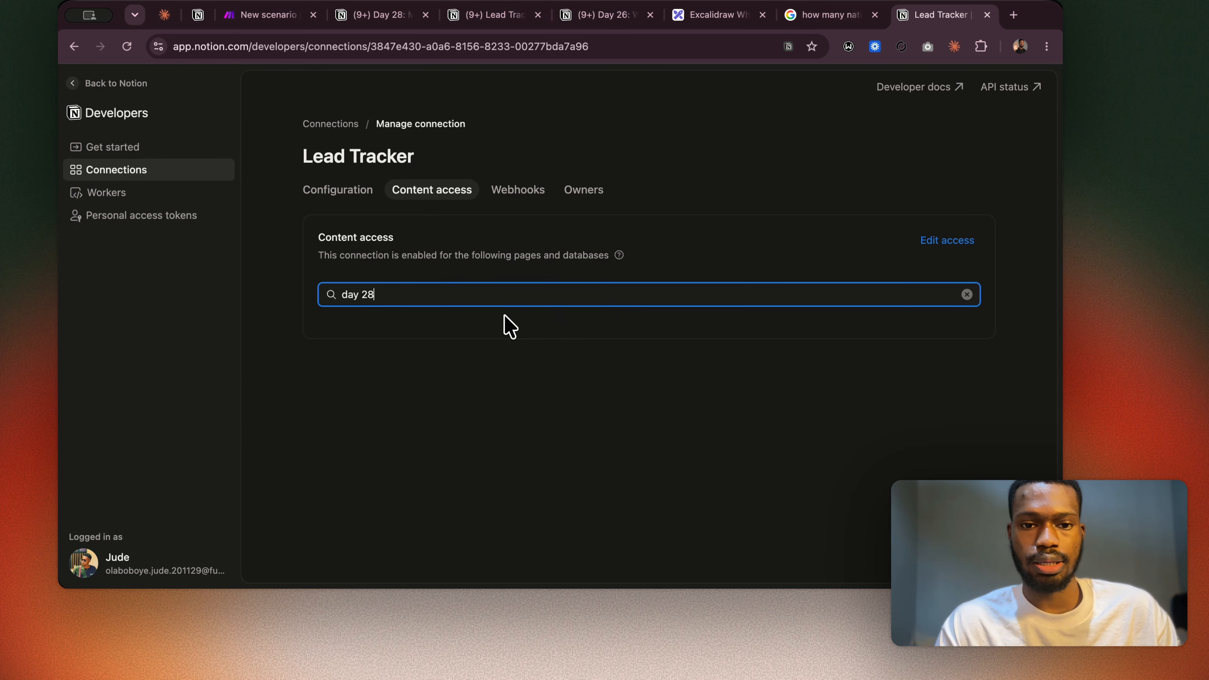
# Grant the Lead Tracker connection access to the page "Day 28: Make.com's Universal Connector" and save the page access.
pyautogui.click(931, 239)
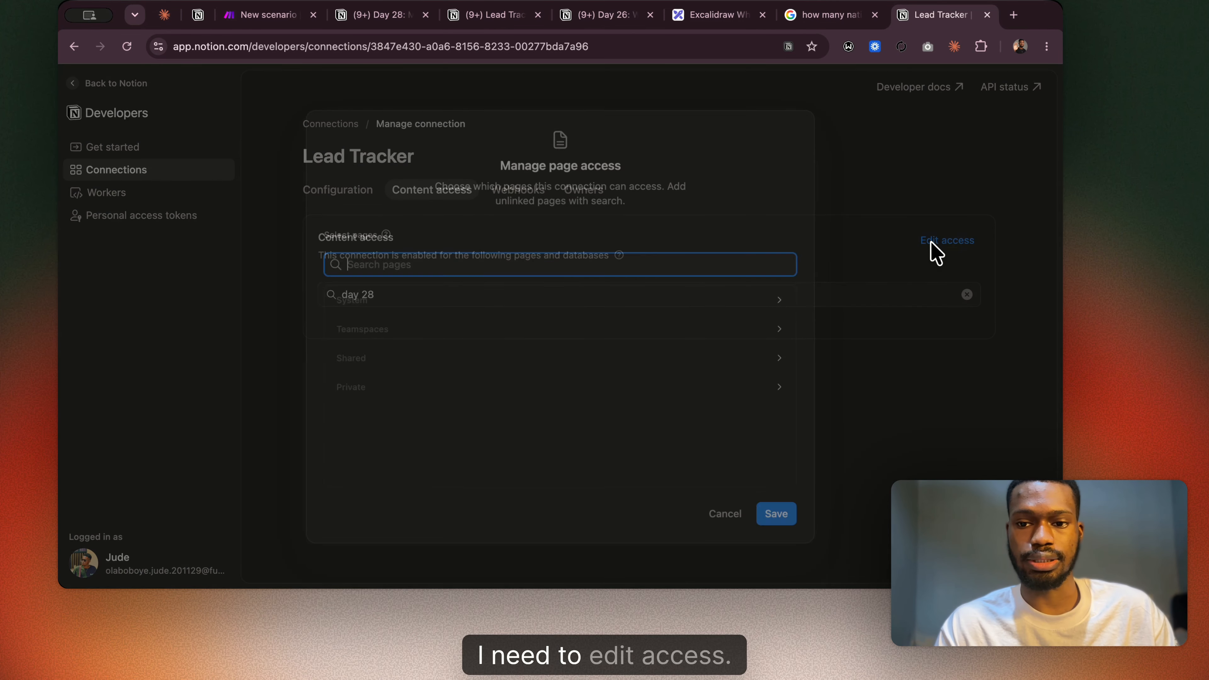
pyautogui.write('day')
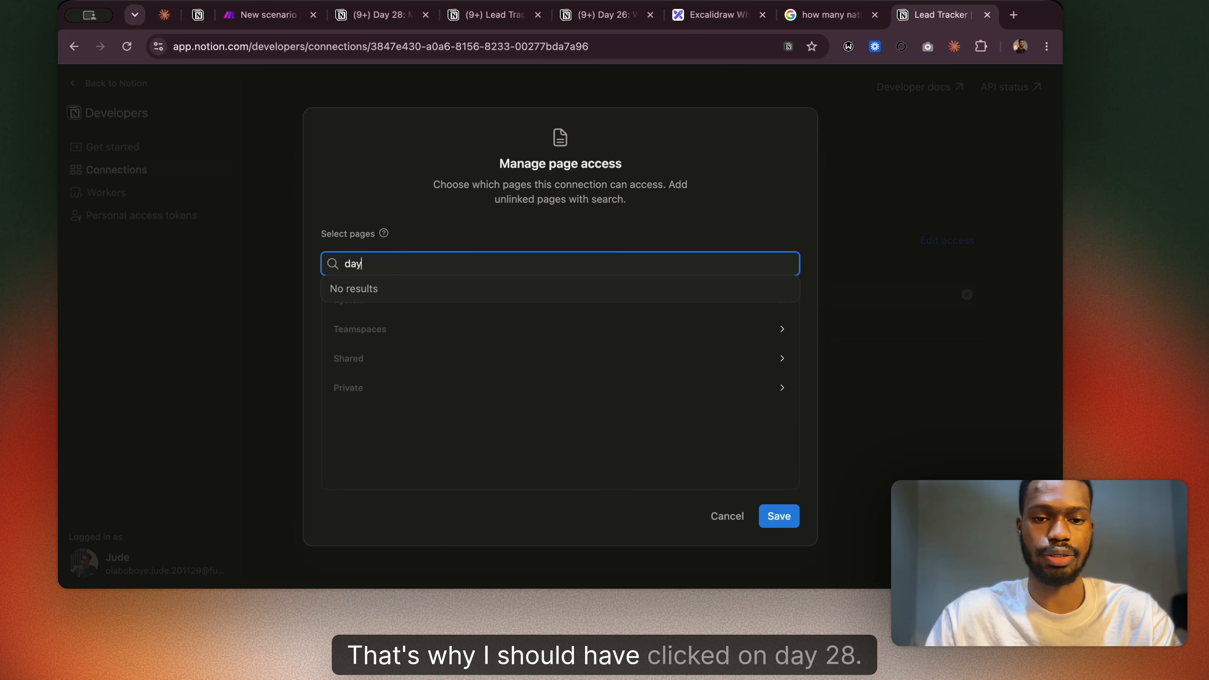
pyautogui.write(' 28')
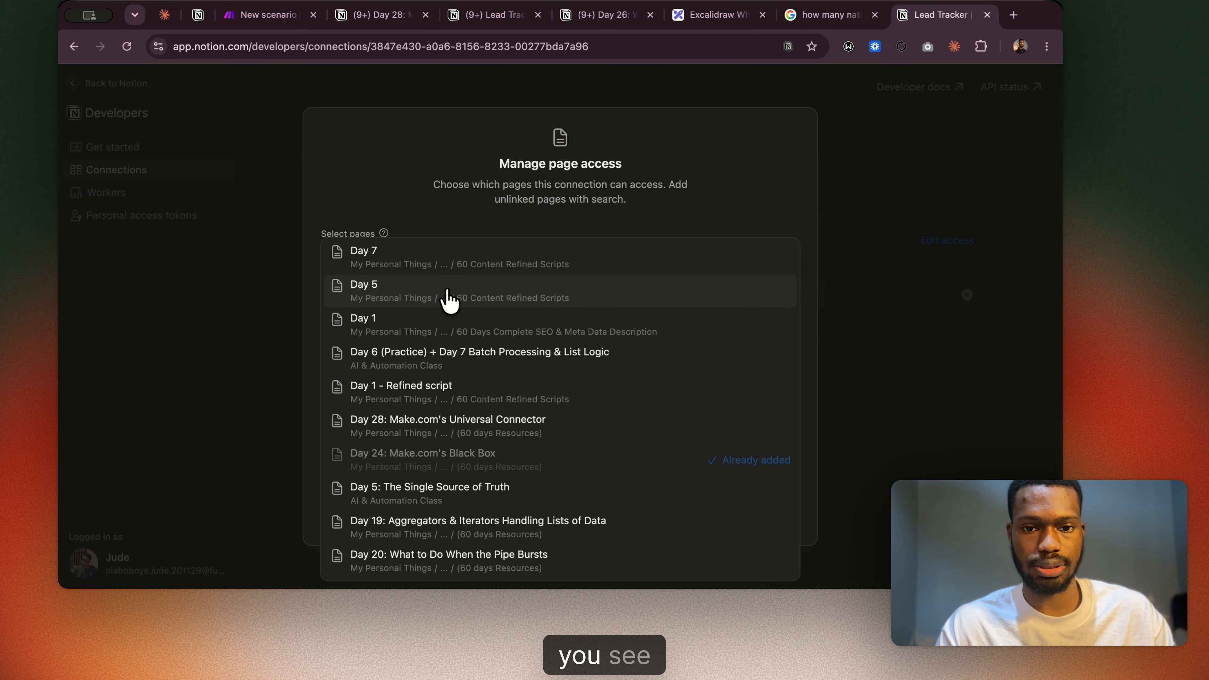
pyautogui.click(470, 431)
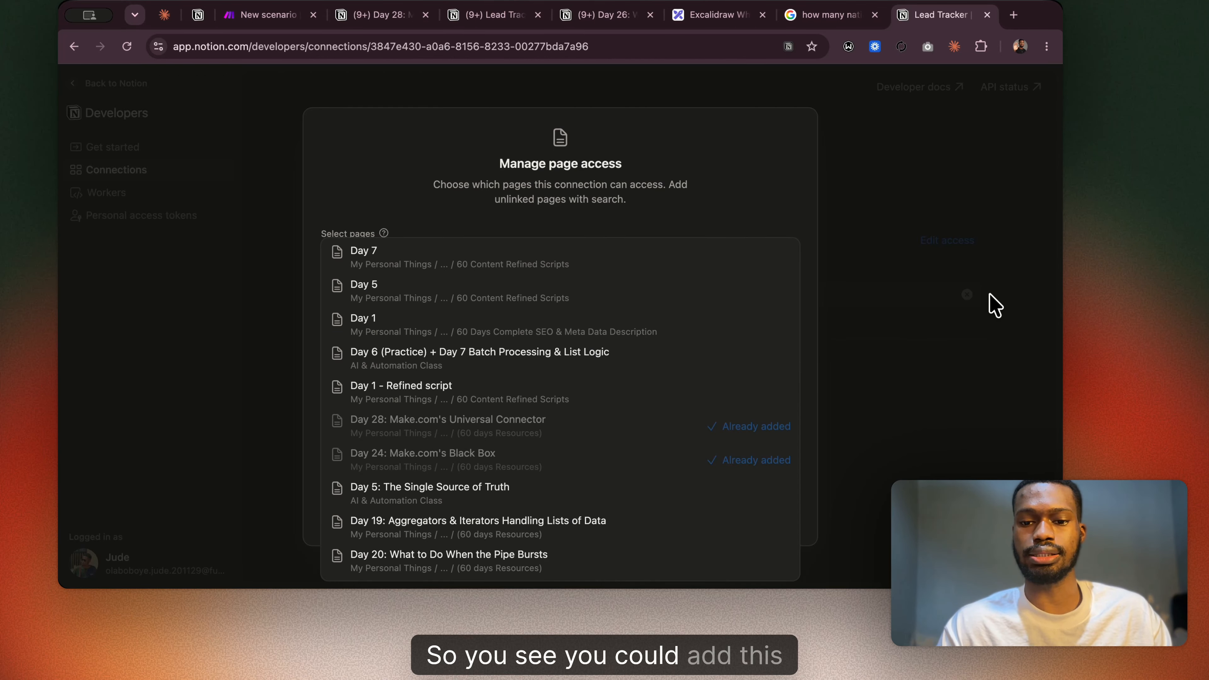
pyautogui.click(963, 221)
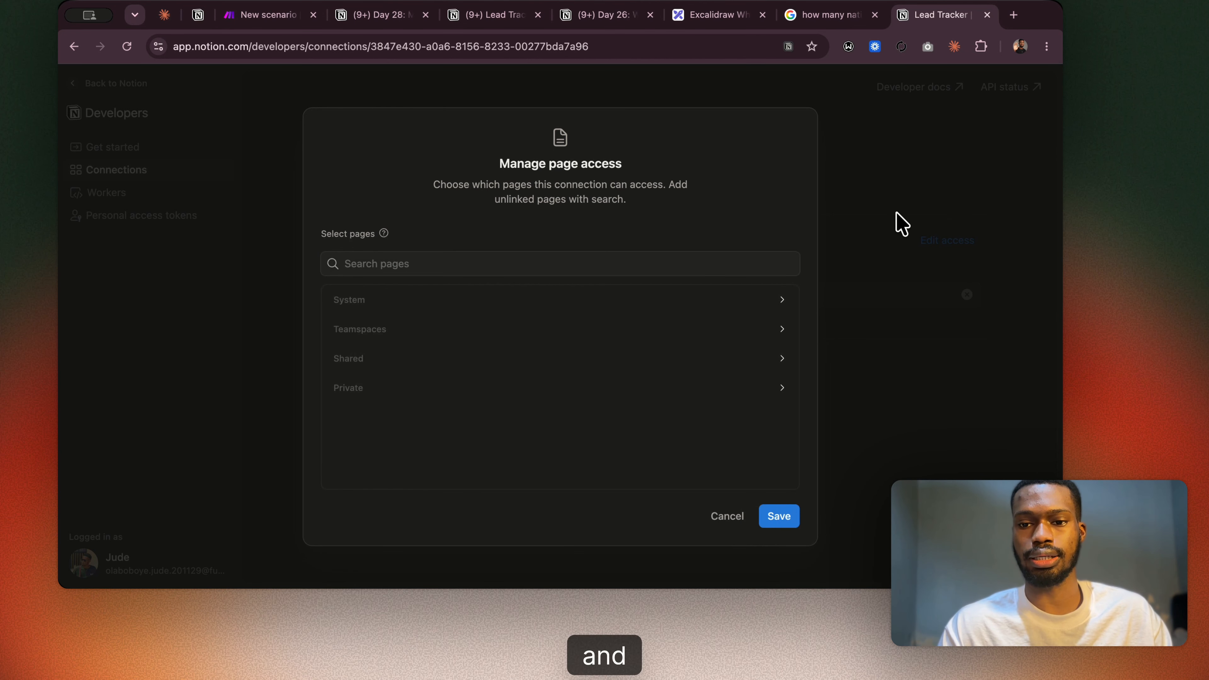
pyautogui.click(778, 517)
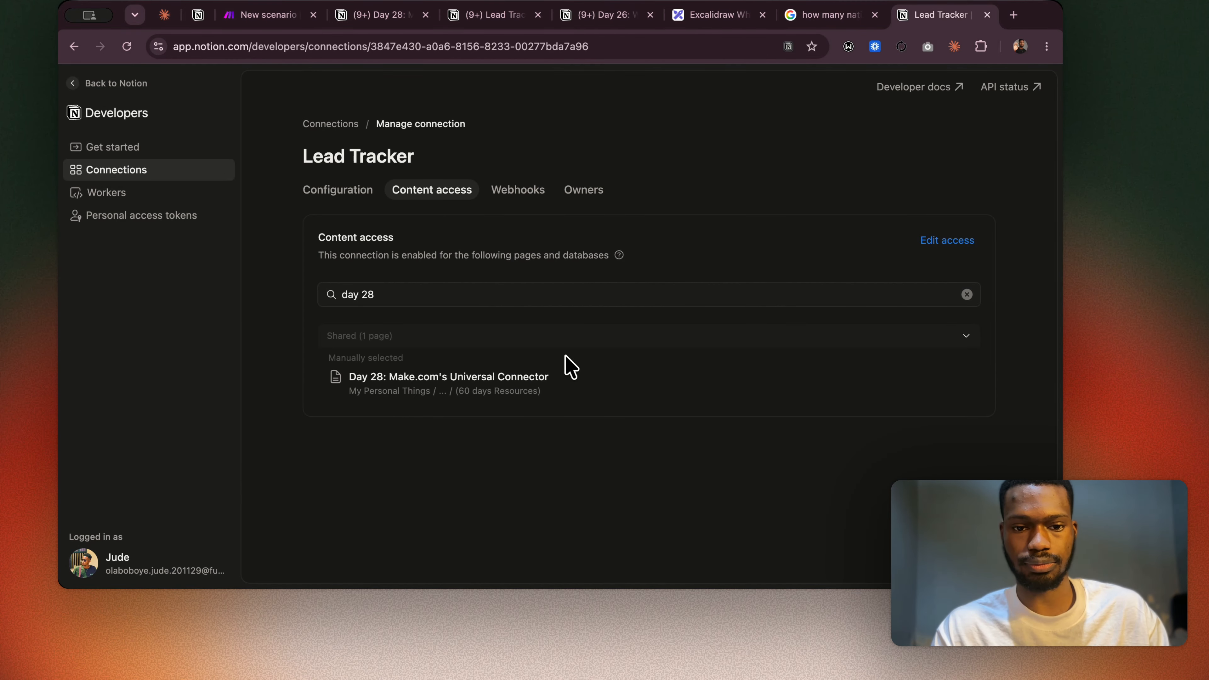
# Check the Build 3 module configuration in the Day 28 notes and add an HTTP "Make a request" module to the new Make scenario.
pyautogui.click(357, 17)
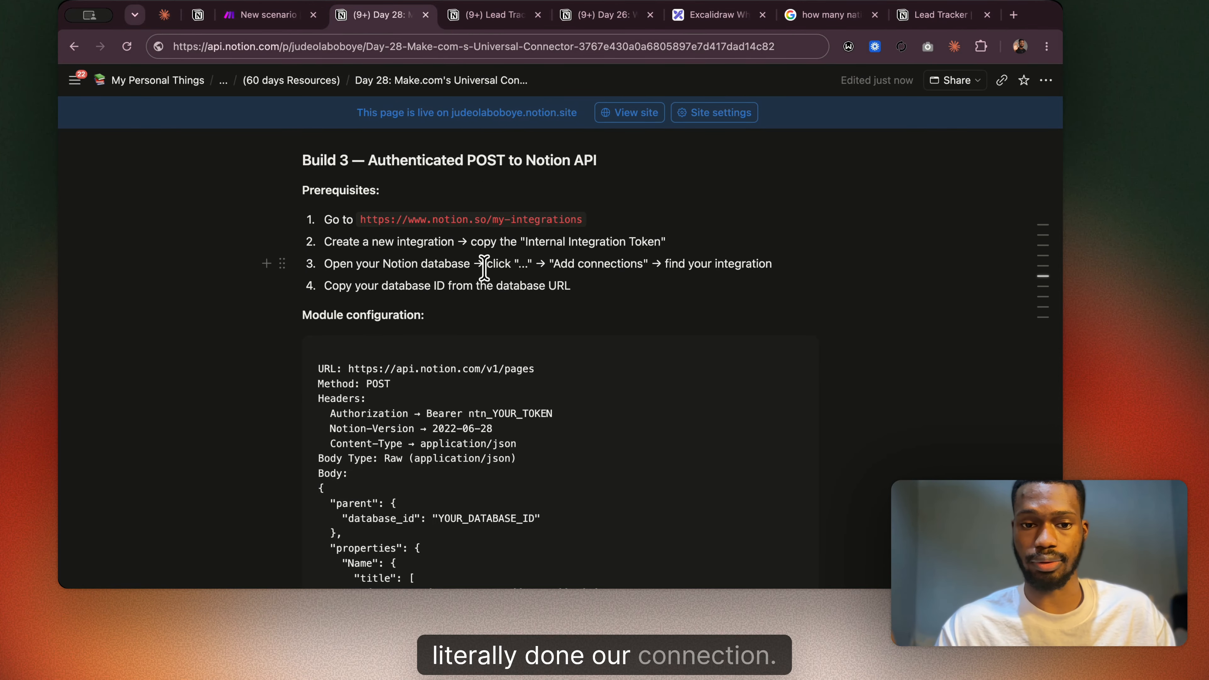
pyautogui.scroll(-3, 484, 269)
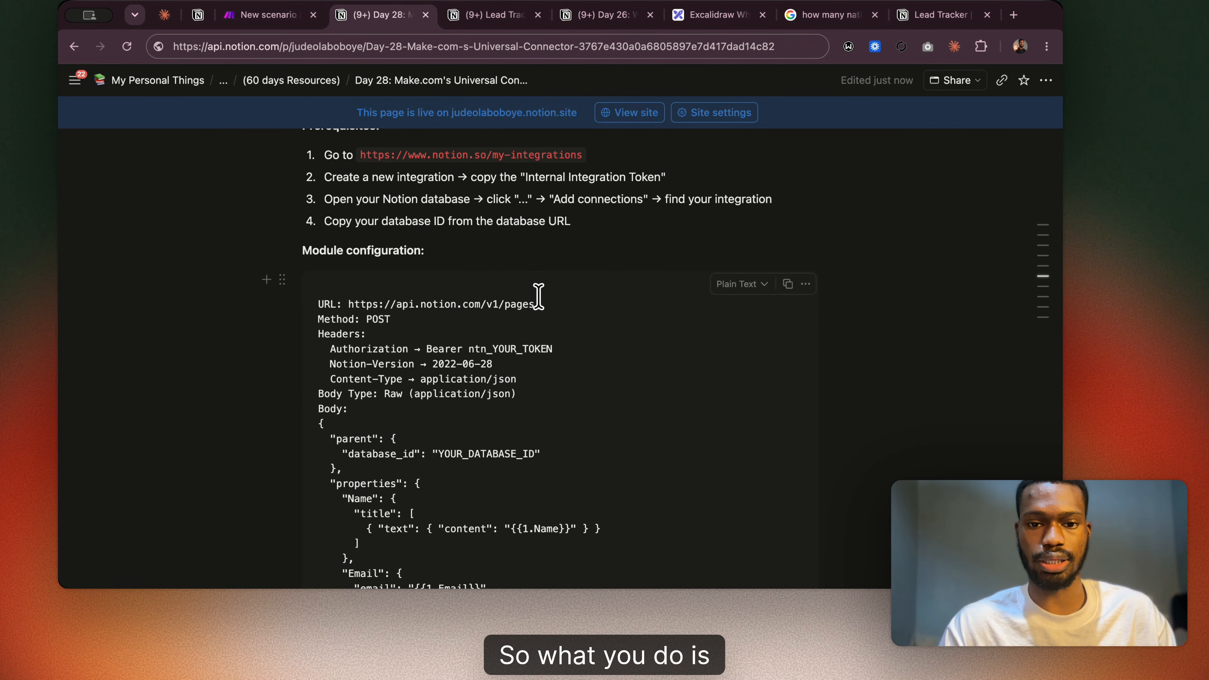
pyautogui.scroll(-2, 534, 297)
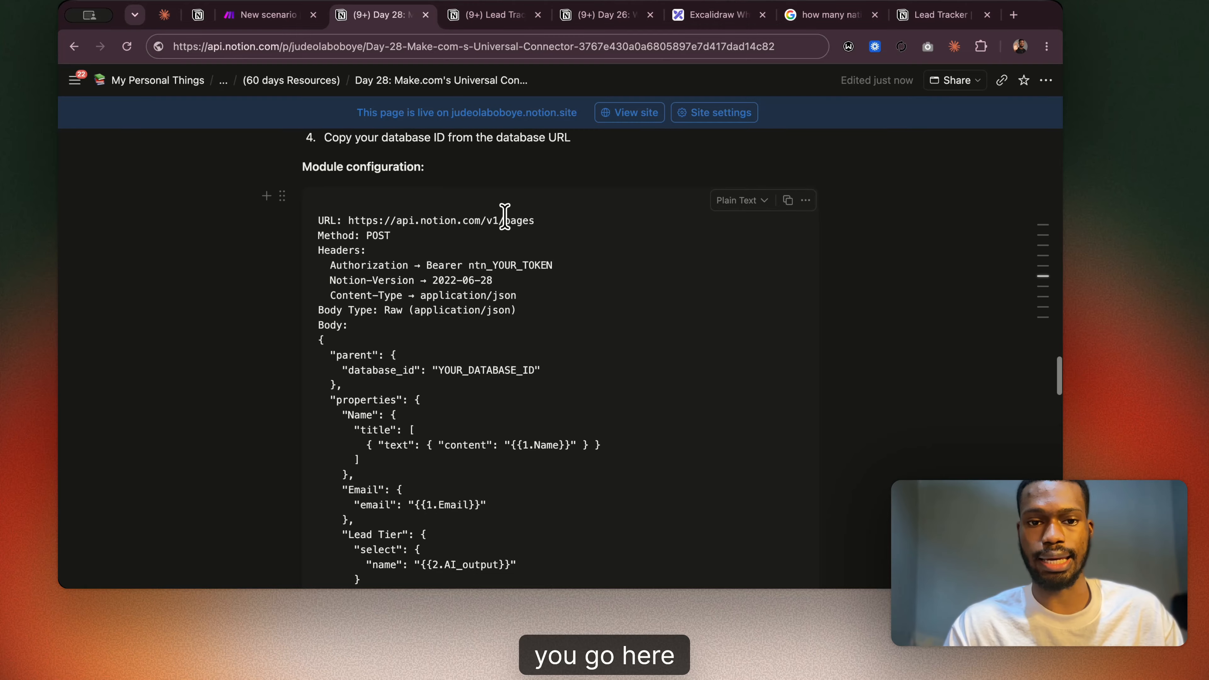
pyautogui.click(272, 14)
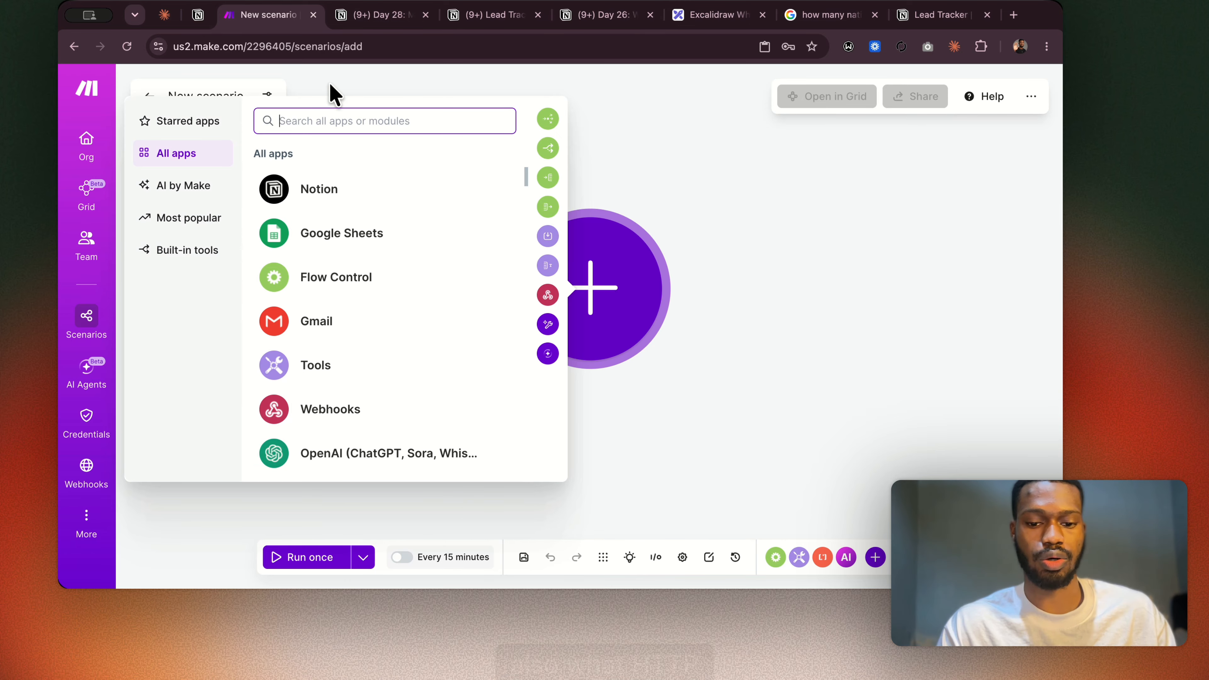
pyautogui.write('http')
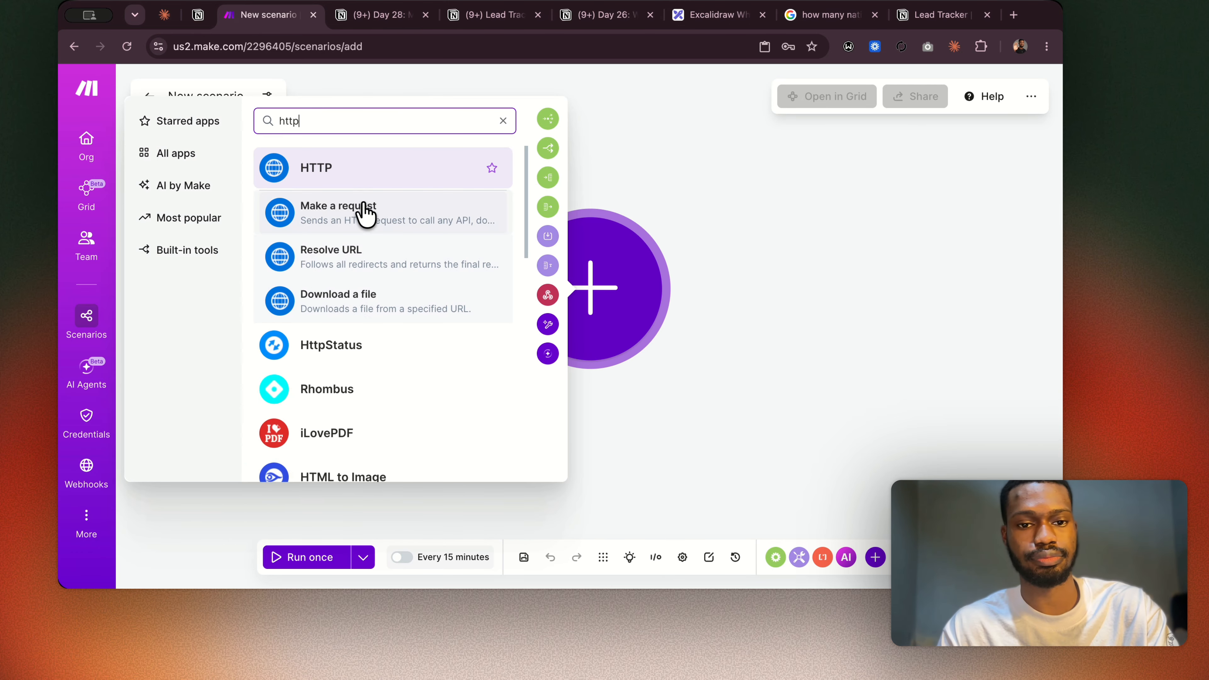
pyautogui.click(360, 207)
pyautogui.click(383, 14)
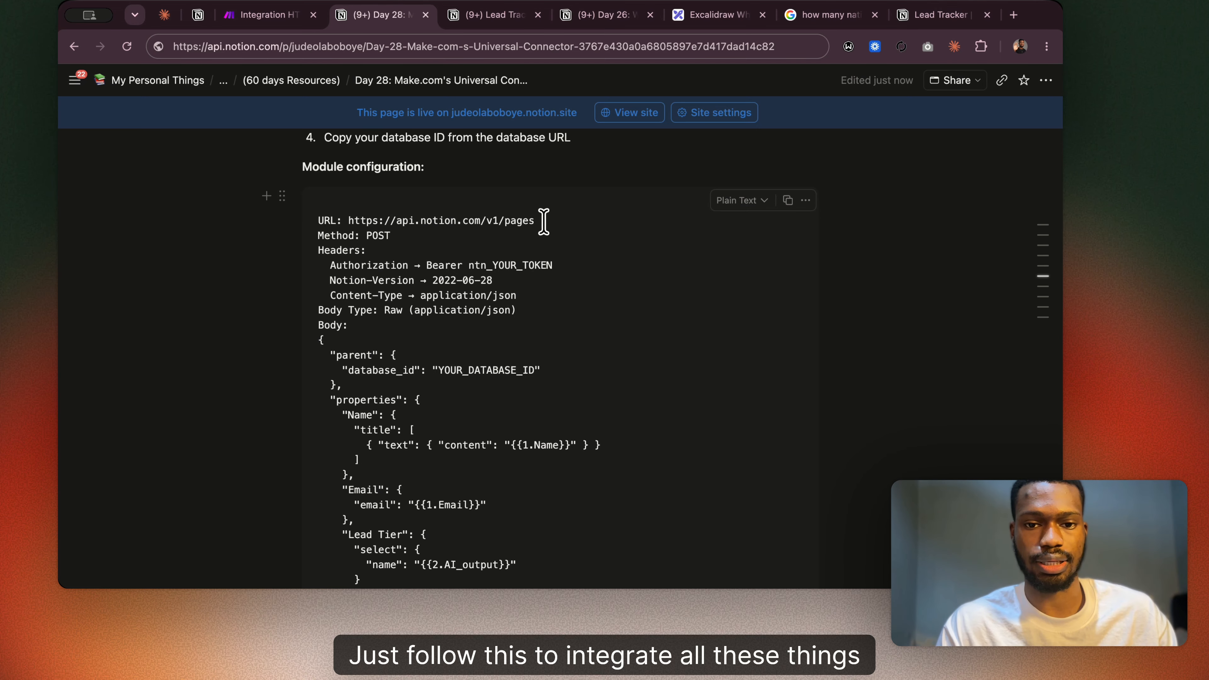
pyautogui.moveTo(535, 220); pyautogui.dragTo(350, 220)
pyautogui.press('super+c')
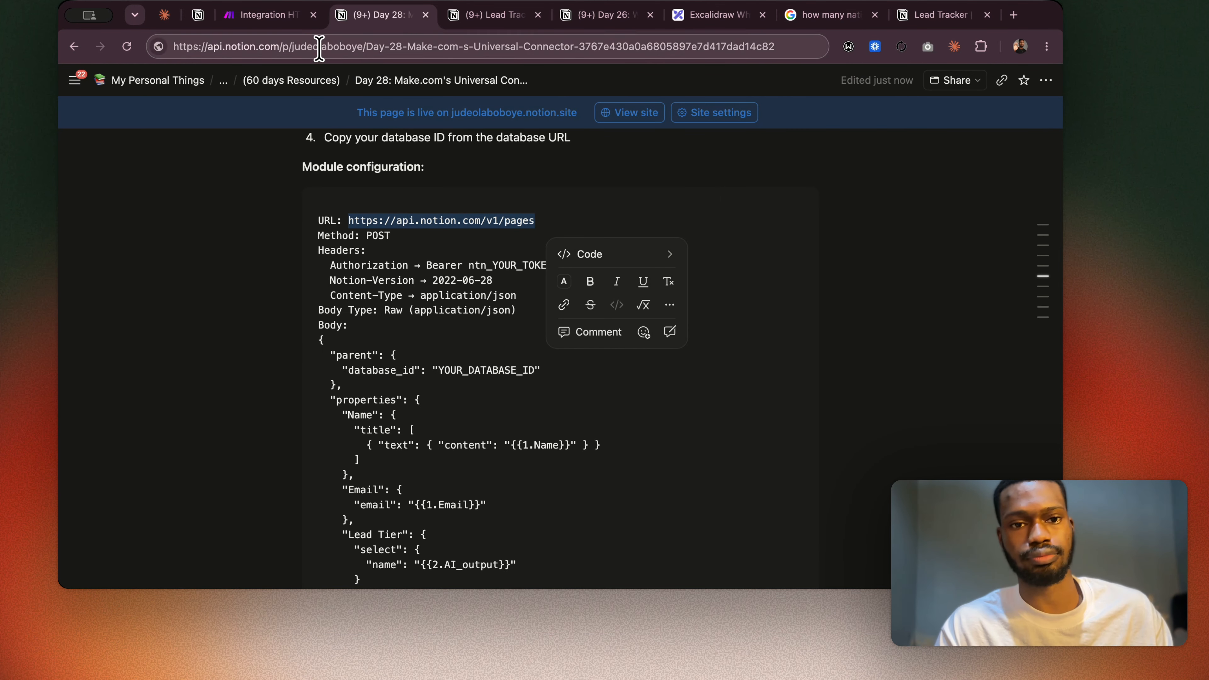
pyautogui.click(268, 14)
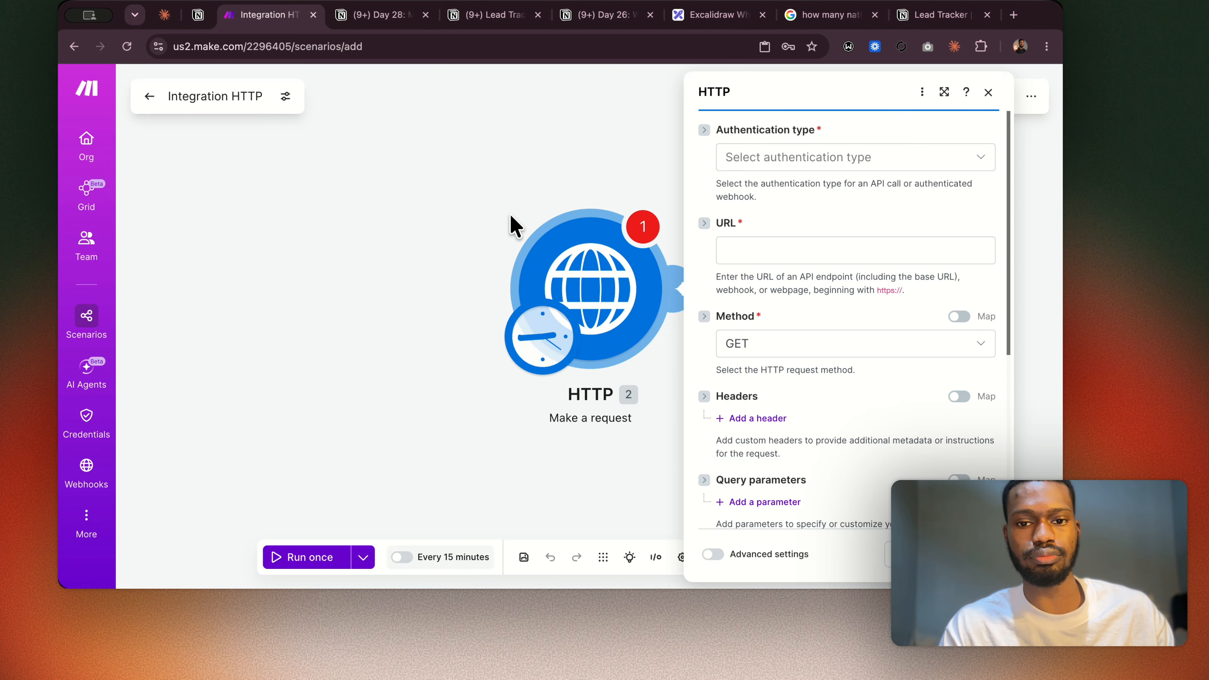
pyautogui.click(742, 247)
pyautogui.press('super+v')
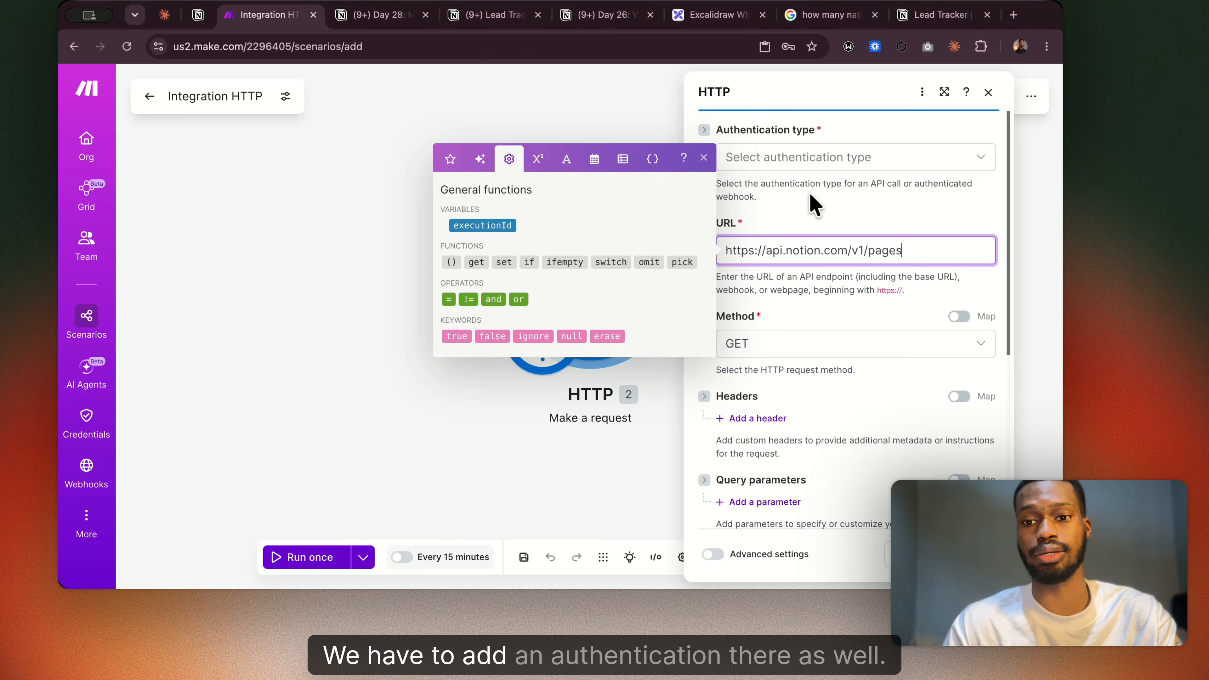
pyautogui.click(815, 204)
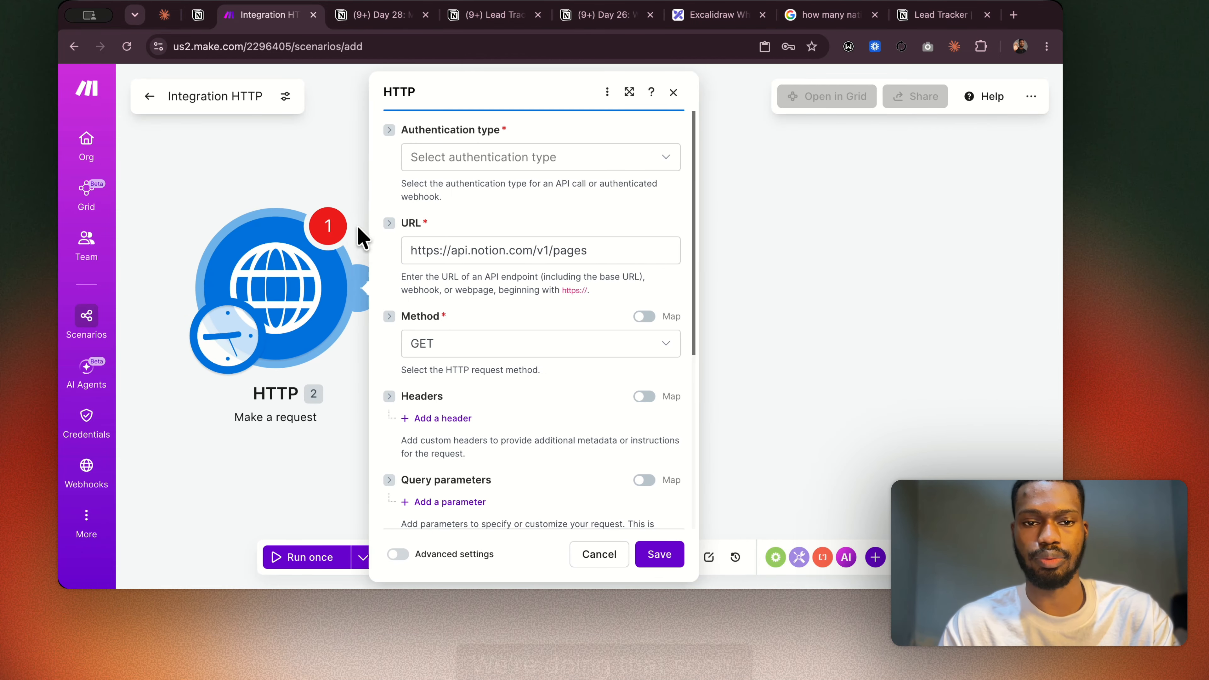
# Check the request method in the Day 28 notes and set the HTTP module's method to POST.
pyautogui.click(391, 19)
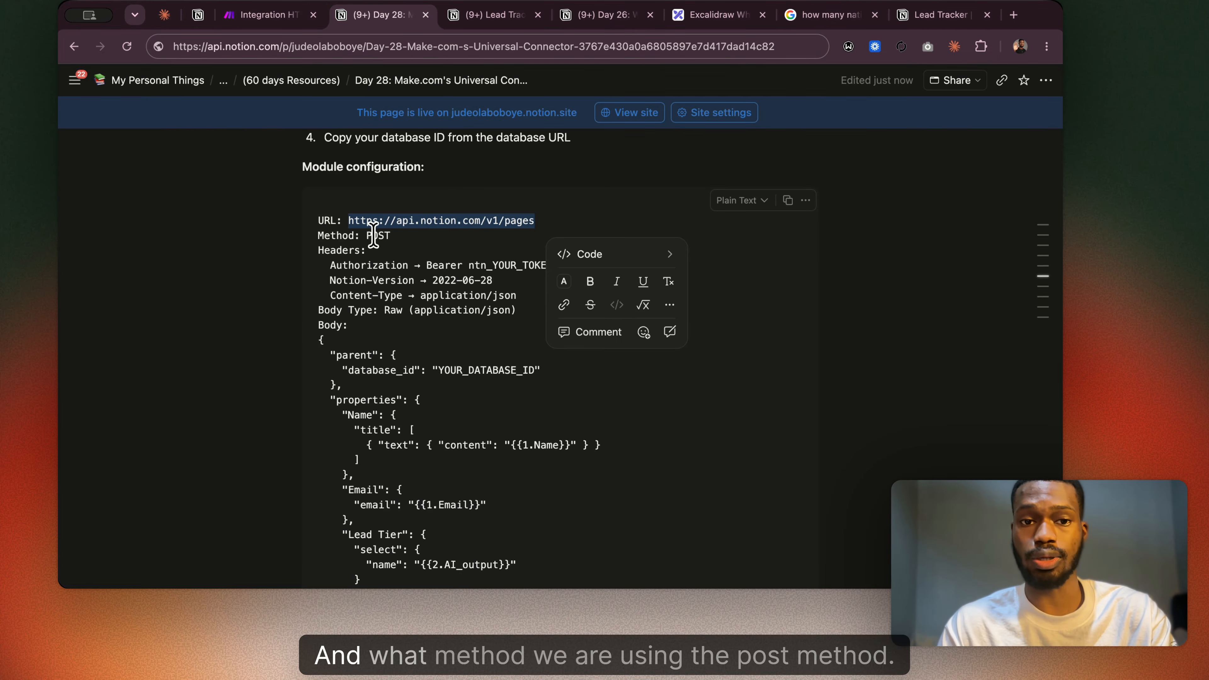
pyautogui.click(281, 15)
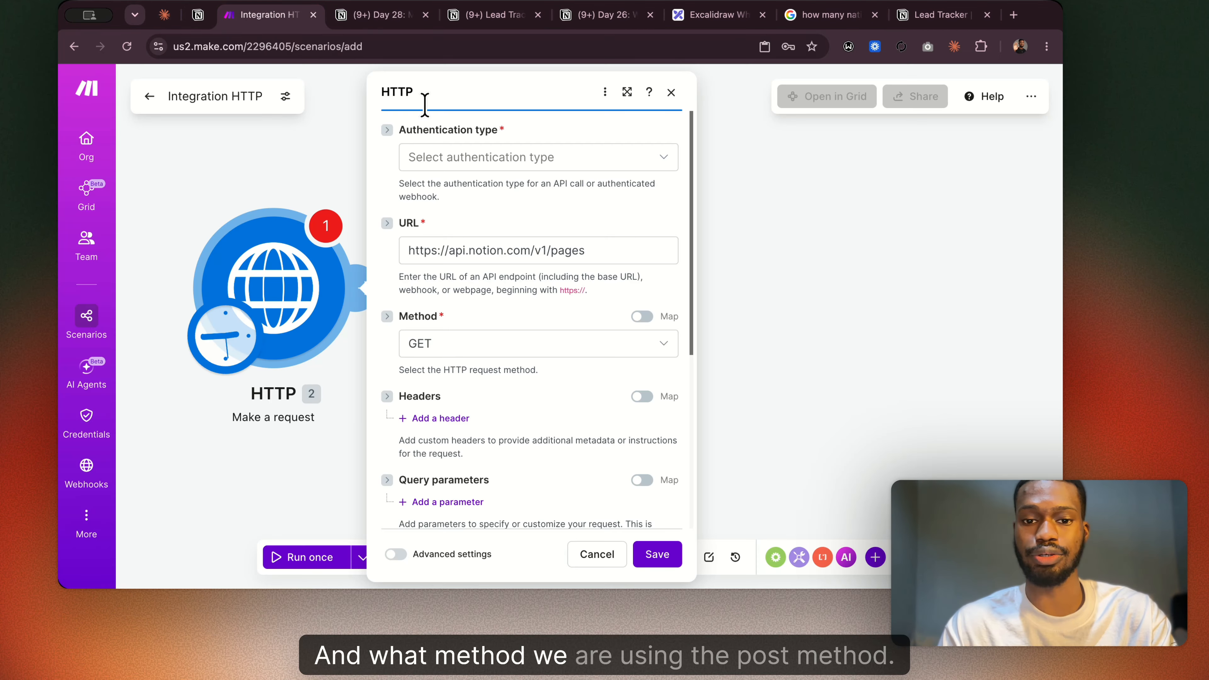
pyautogui.click(512, 345)
pyautogui.click(461, 419)
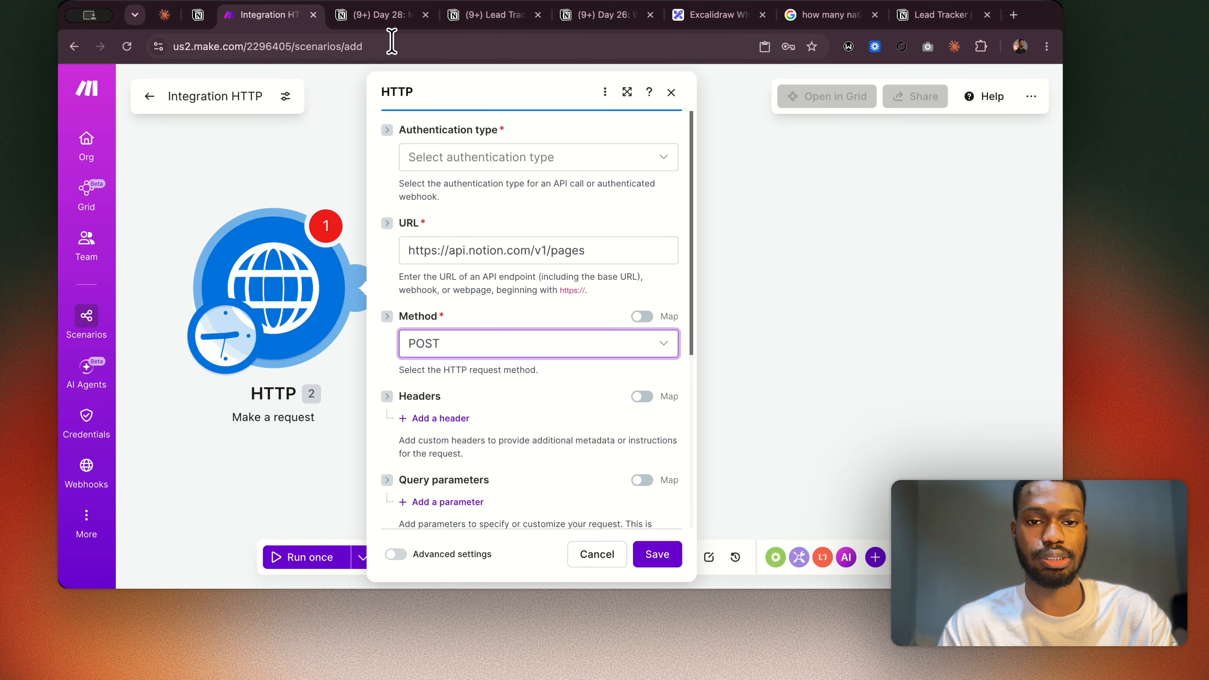
# Copy the complete JSON body from the Build 3 module configuration in the Day 28 notes.
pyautogui.click(384, 19)
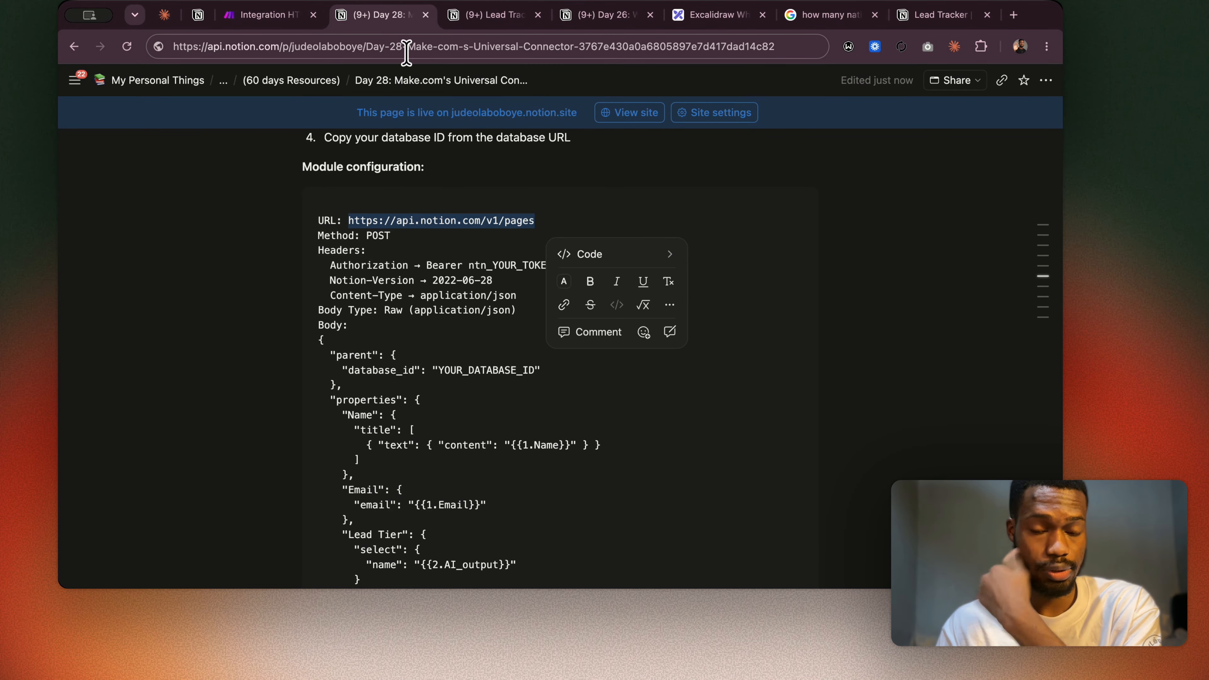
pyautogui.click(423, 296)
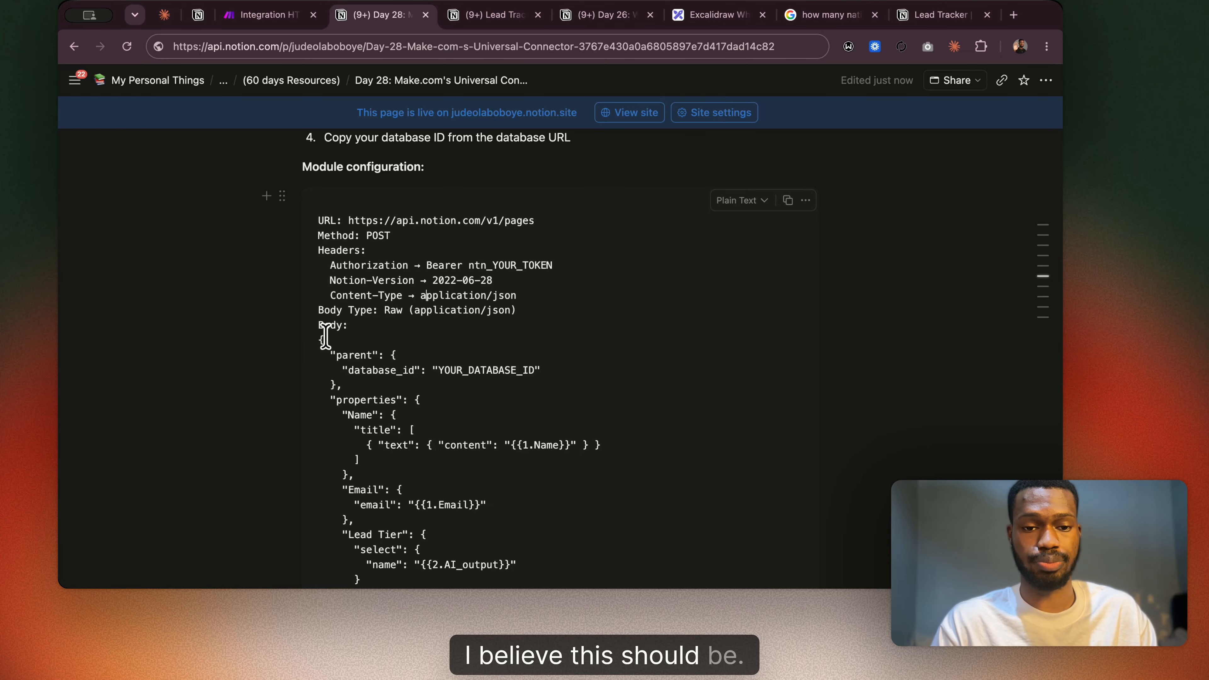
pyautogui.moveTo(318, 339); pyautogui.dragTo(335, 252)
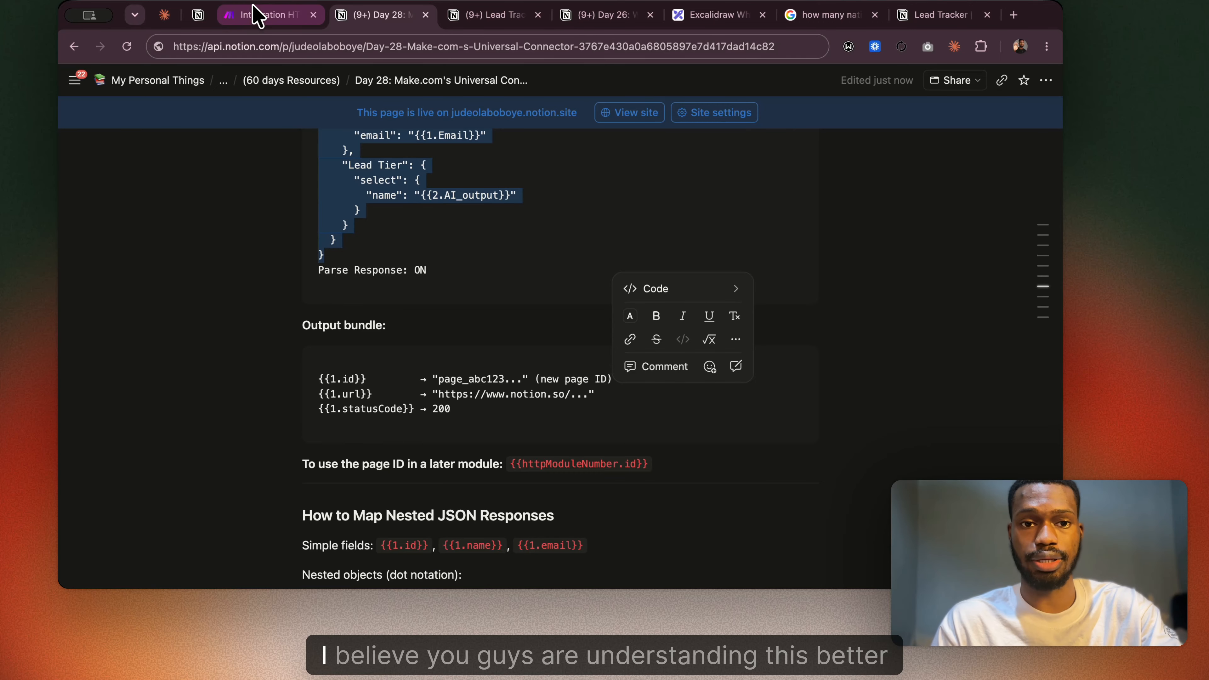
# Set the HTTP module's body content type to application/json and its body input method to JSON string.
pyautogui.click(256, 14)
pyautogui.scroll(-3, 488, 388)
pyautogui.scroll(-3, 488, 388)
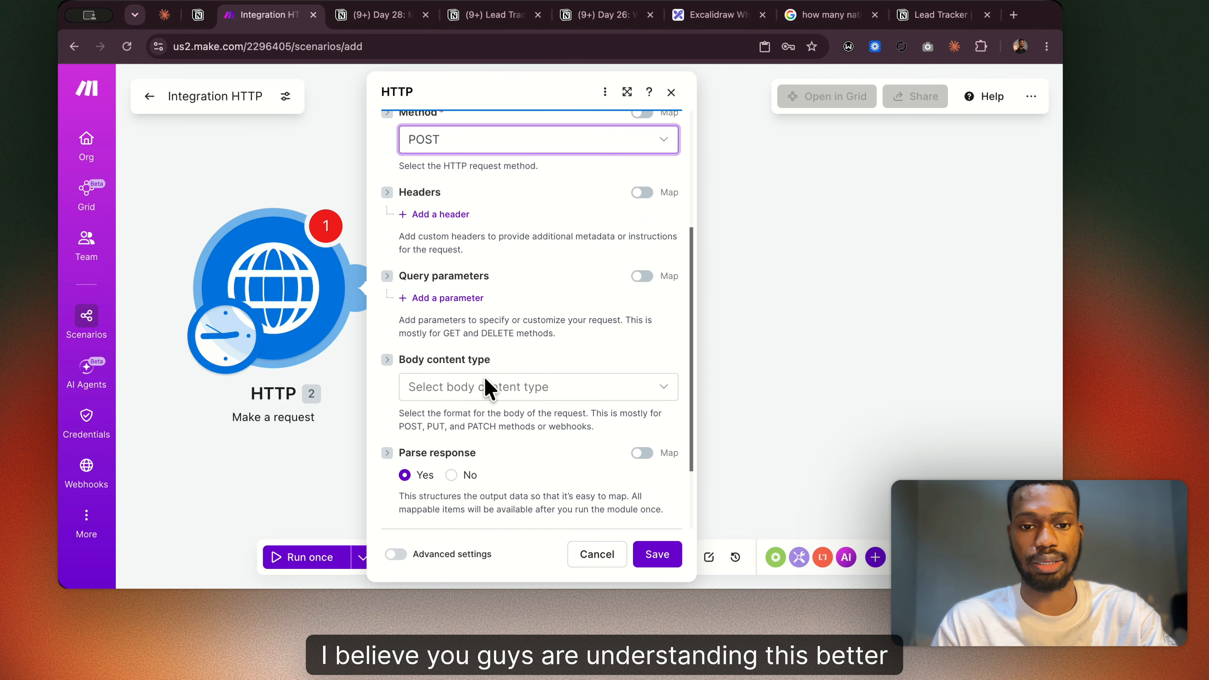
pyautogui.click(474, 351)
pyautogui.click(499, 419)
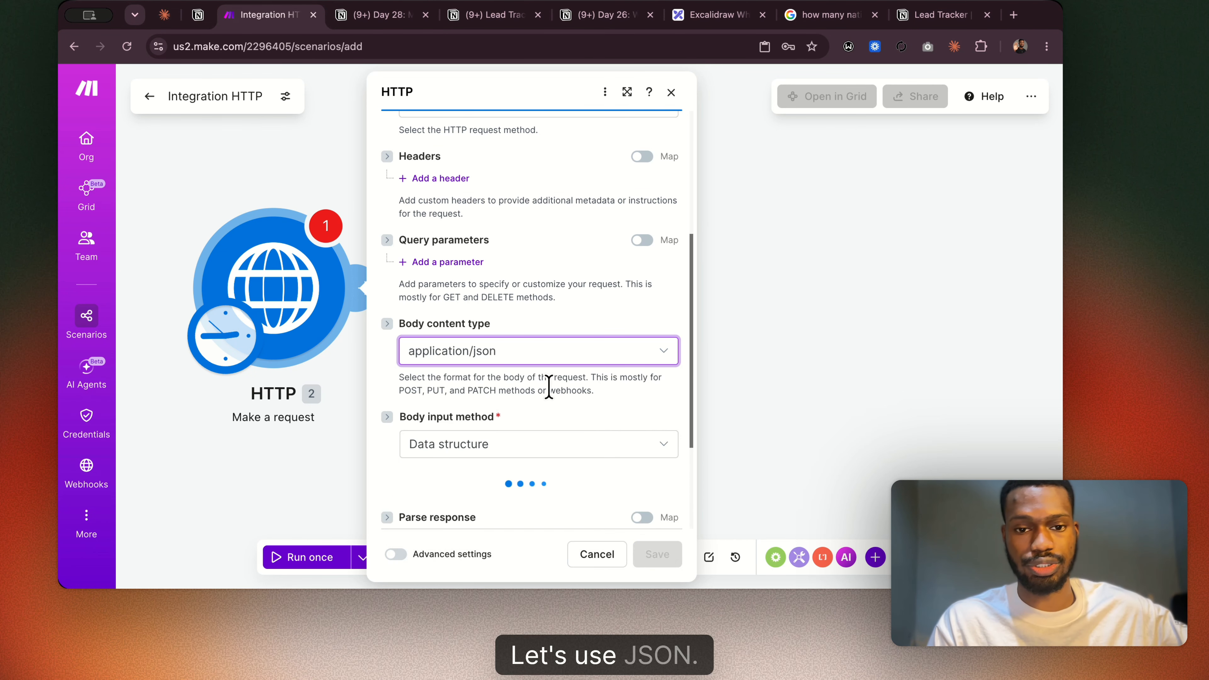
pyautogui.click(476, 448)
pyautogui.click(472, 404)
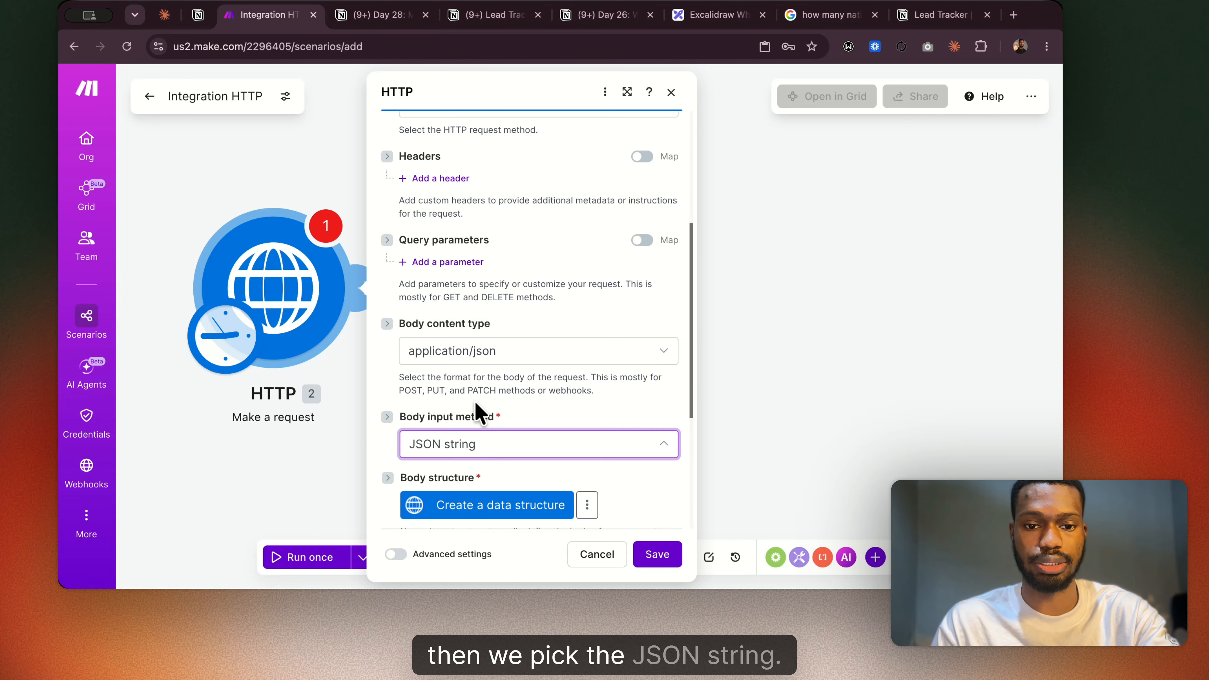
# Paste the copied JSON with the parent database and the Name, Email and Lead Tier properties as the body content, and review it.
pyautogui.scroll(-4, 472, 405)
pyautogui.click(452, 302)
pyautogui.press('super+v')
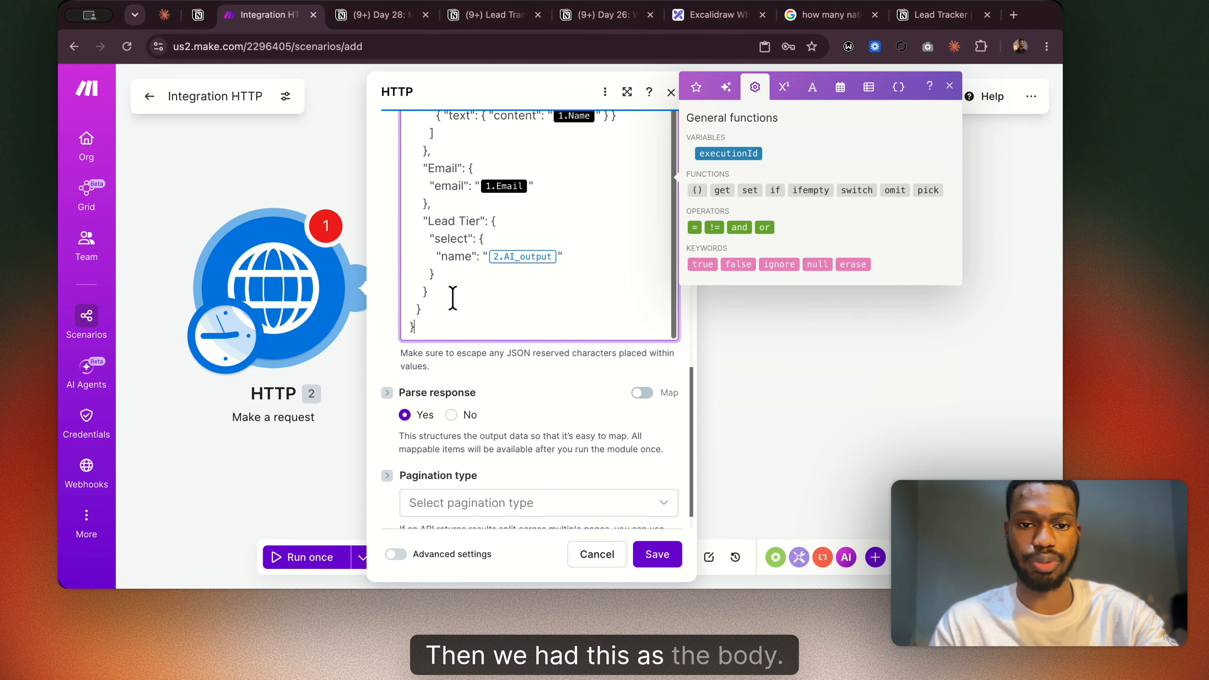
pyautogui.scroll(4, 563, 416)
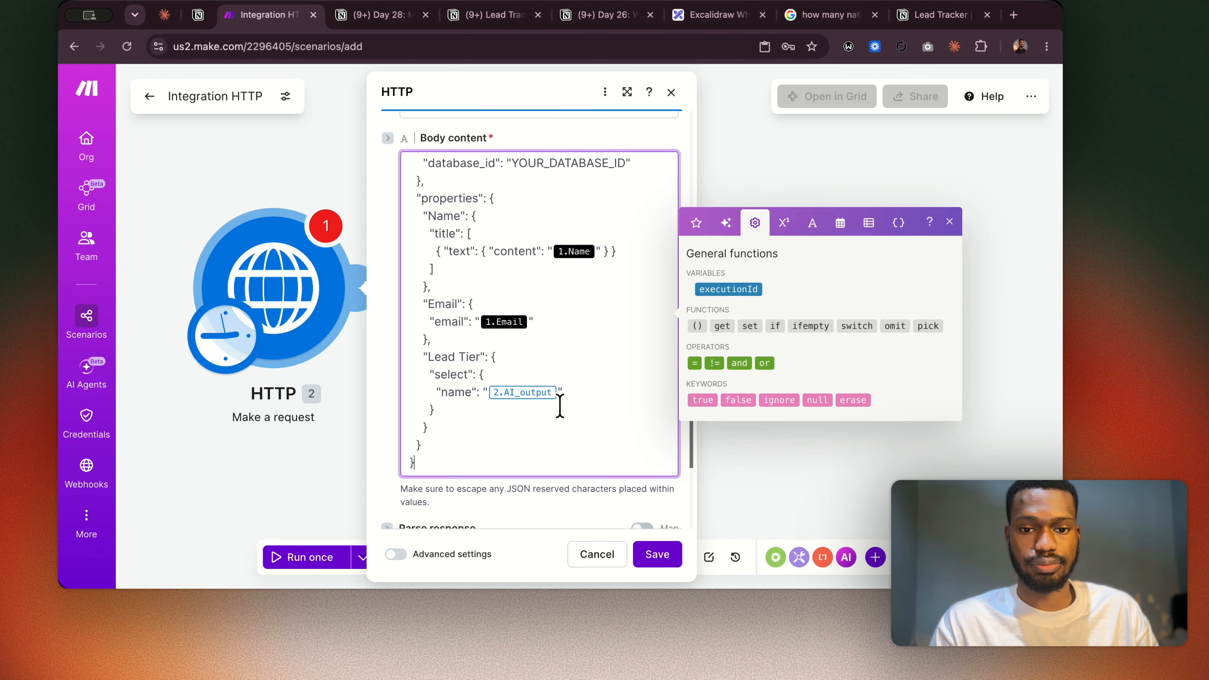
pyautogui.scroll(1, 560, 406)
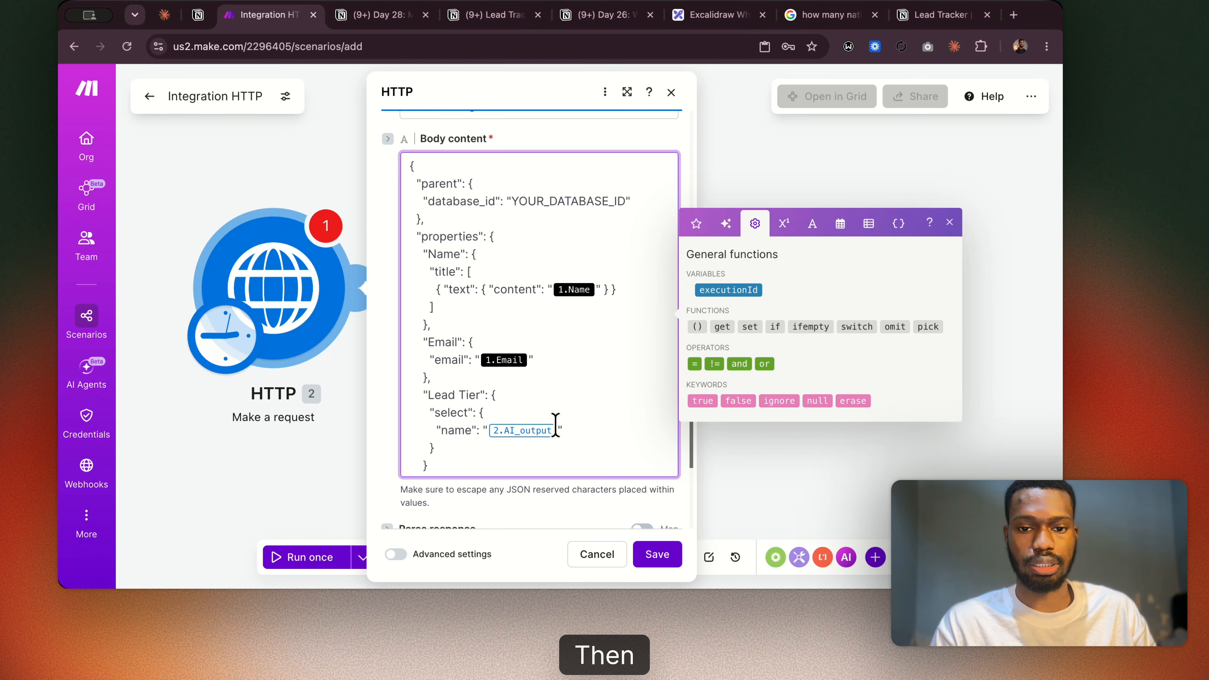
# Review Build 3's prerequisites, module configuration, JSON body and output bundle in the Day 28 notes.
pyautogui.click(376, 15)
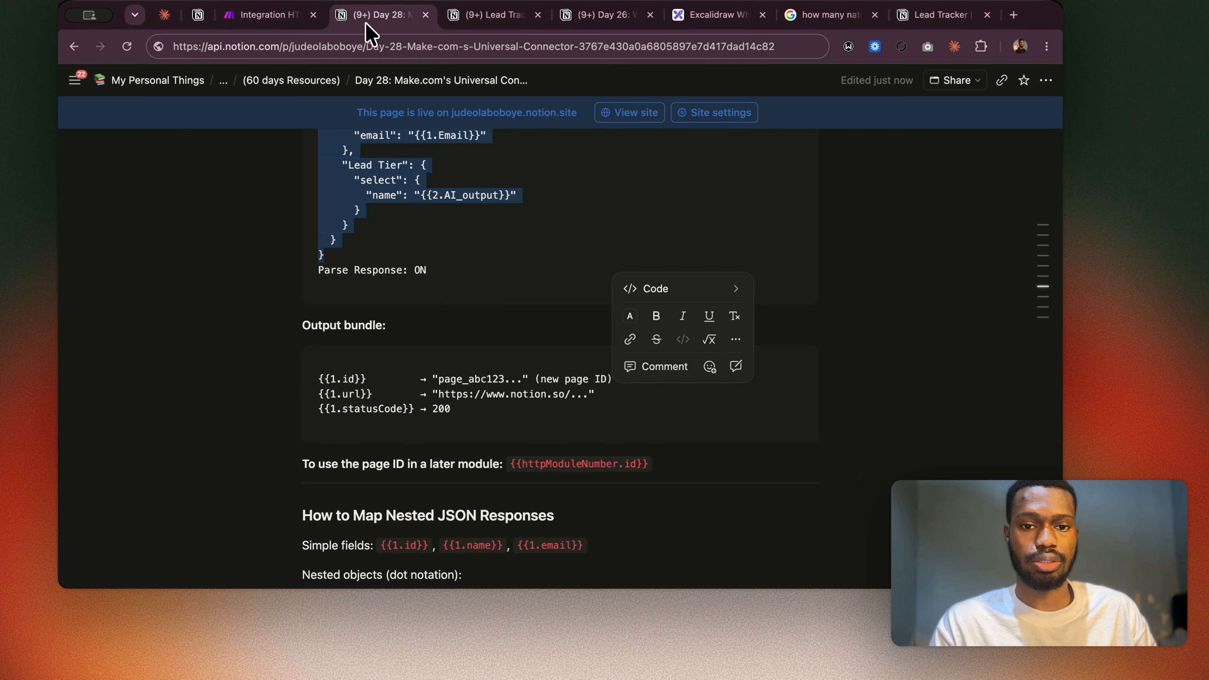
pyautogui.scroll(3, 497, 321)
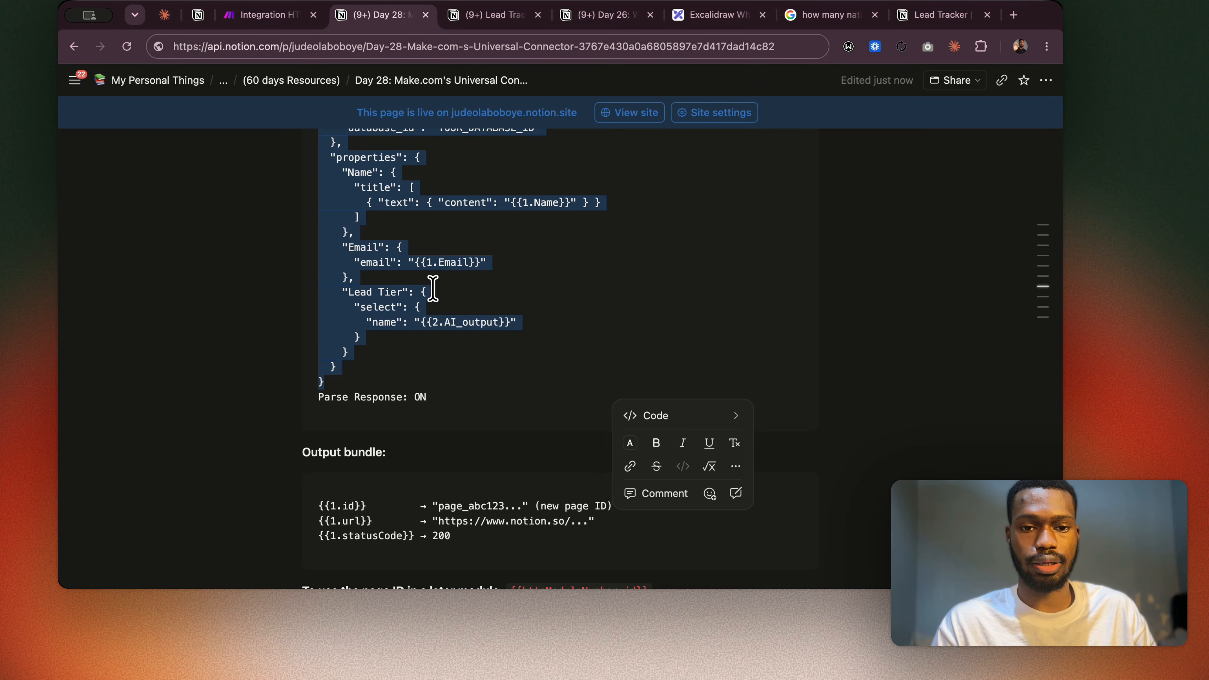
pyautogui.scroll(2, 423, 291)
pyautogui.click(554, 296)
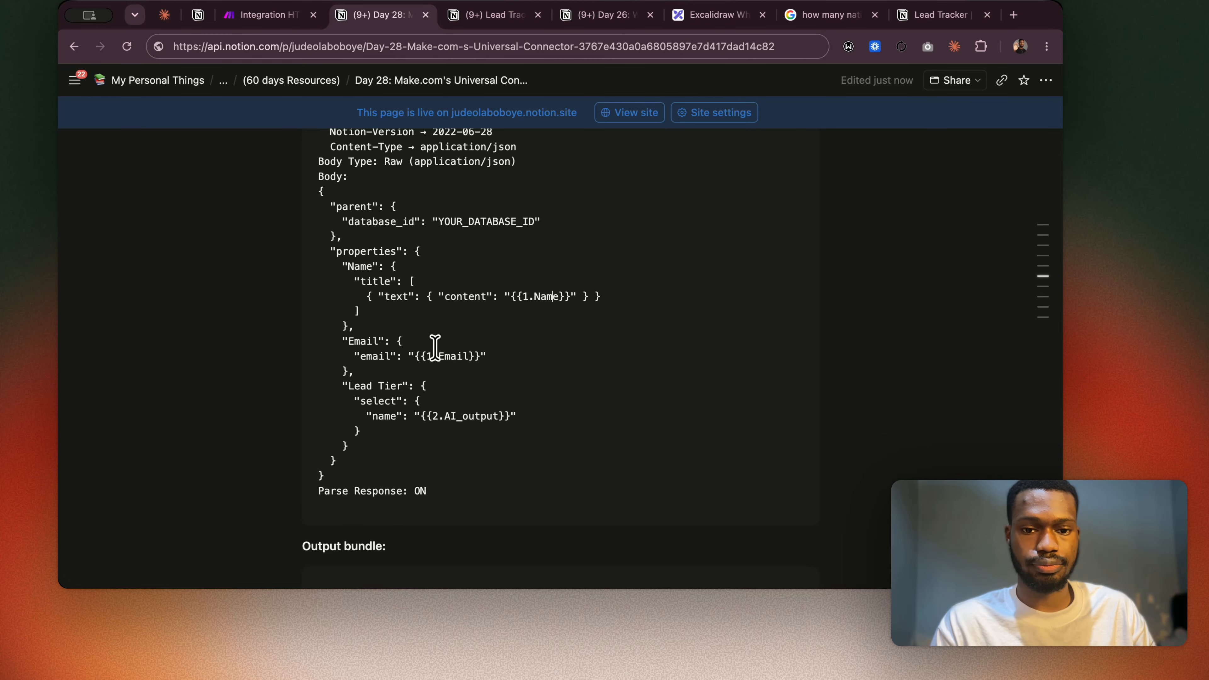
pyautogui.scroll(5, 522, 427)
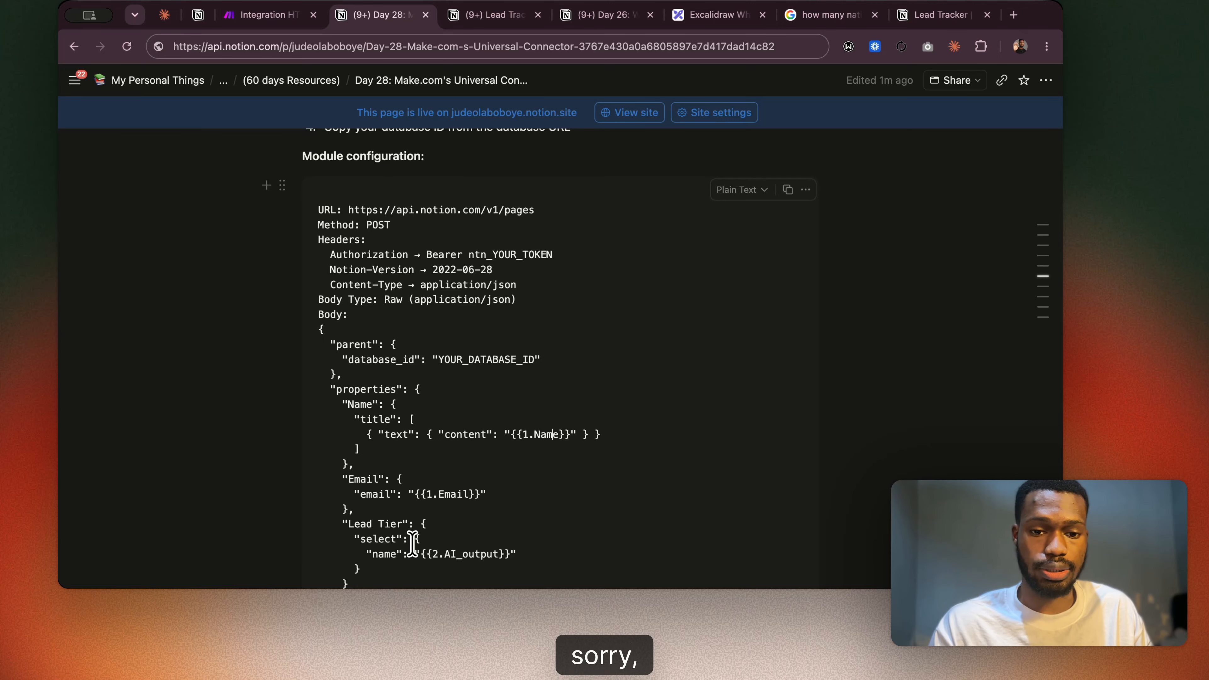
pyautogui.scroll(-3, 412, 545)
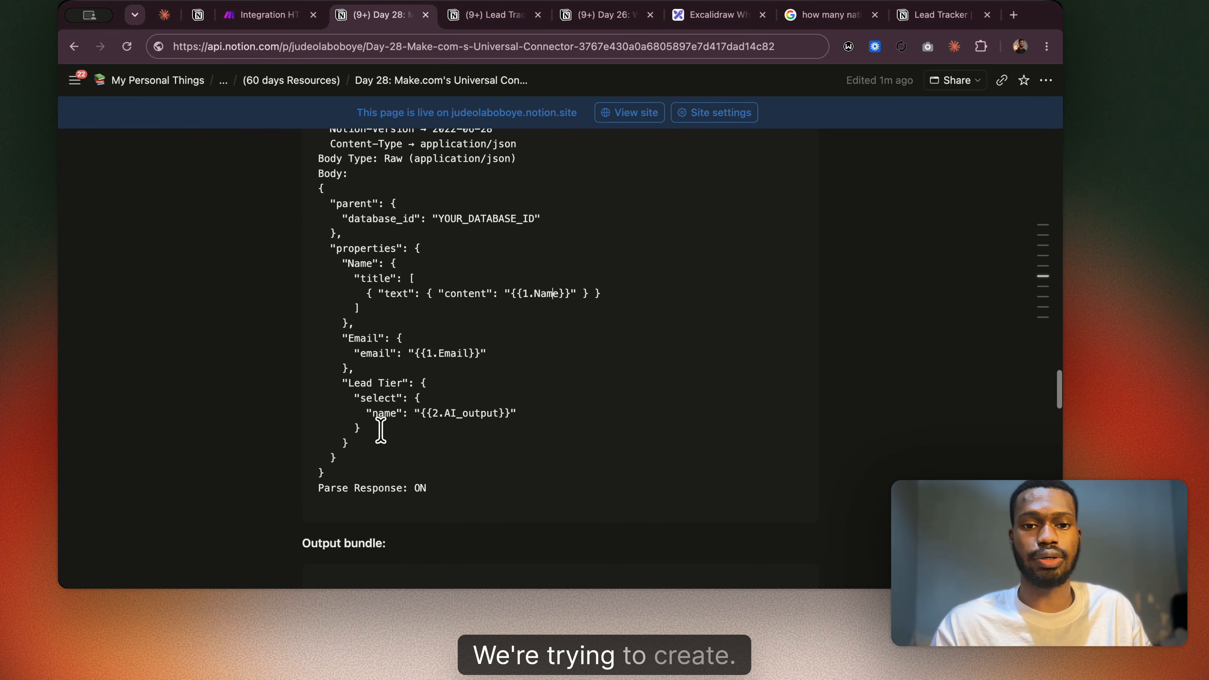
pyautogui.scroll(3, 485, 419)
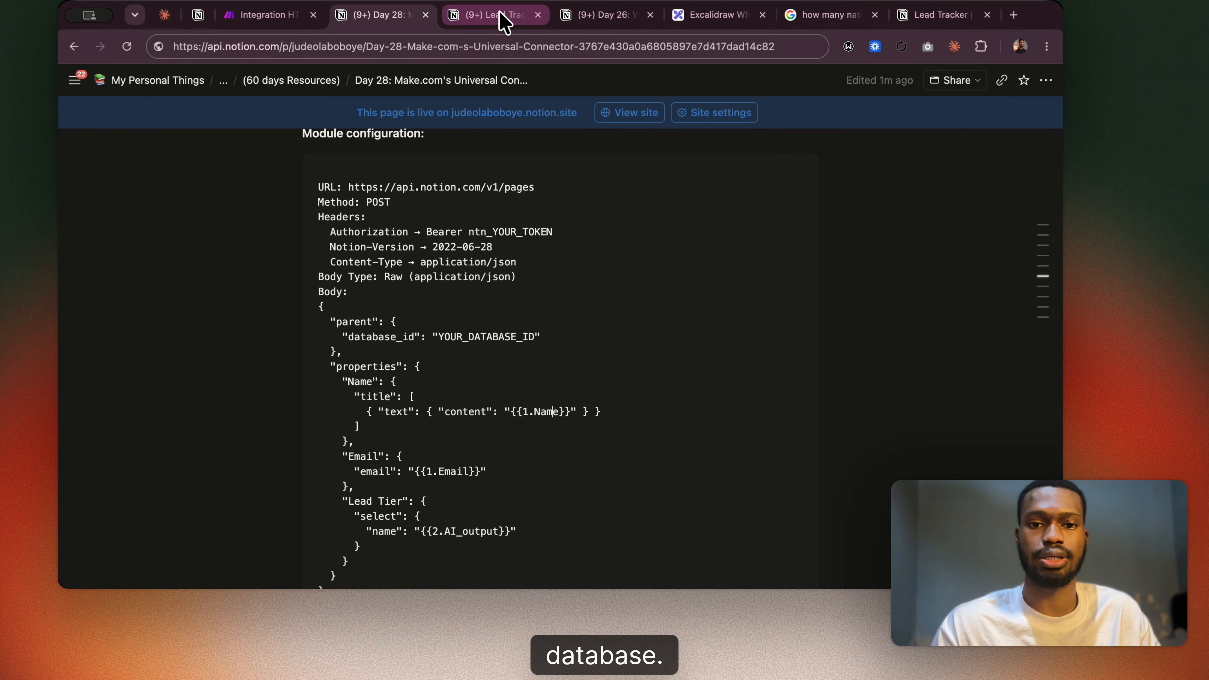
pyautogui.scroll(7, 377, 220)
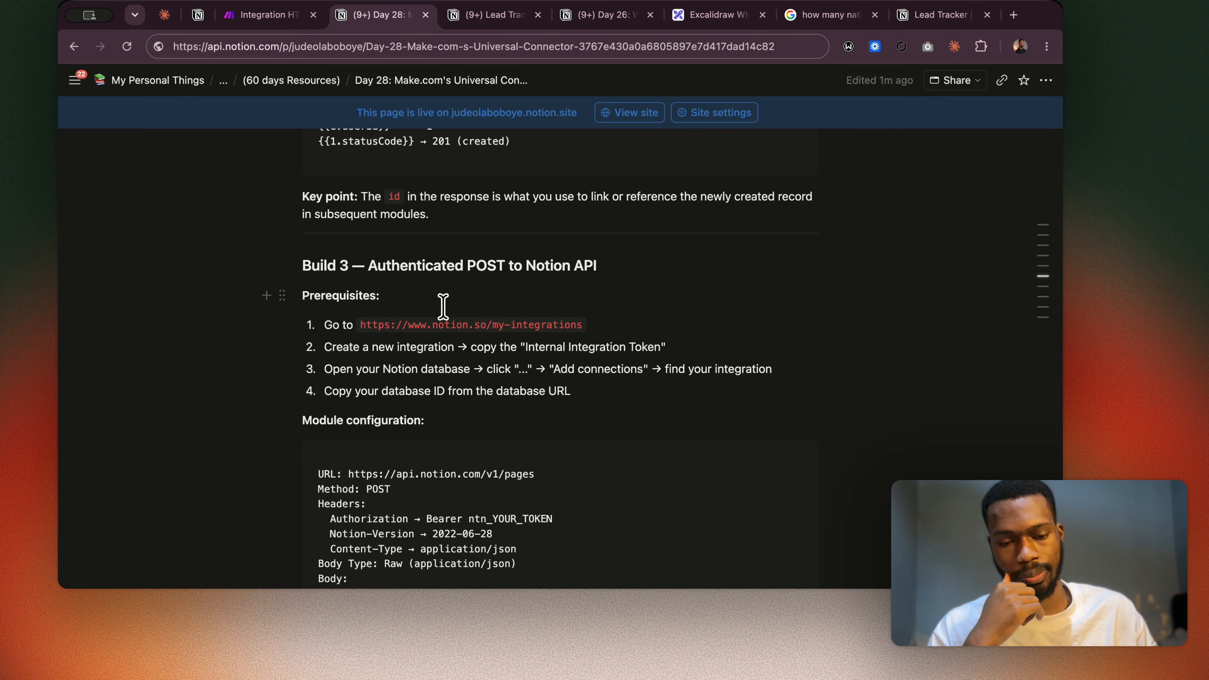
pyautogui.scroll(-10, 443, 304)
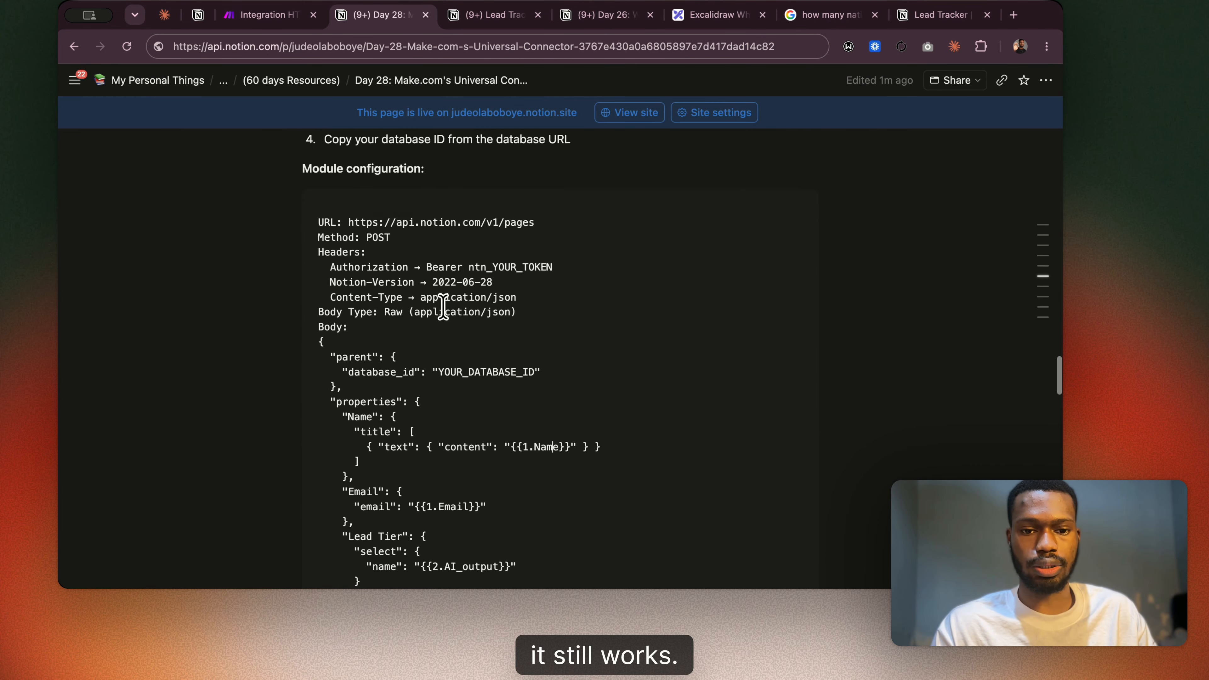
pyautogui.scroll(-3, 443, 305)
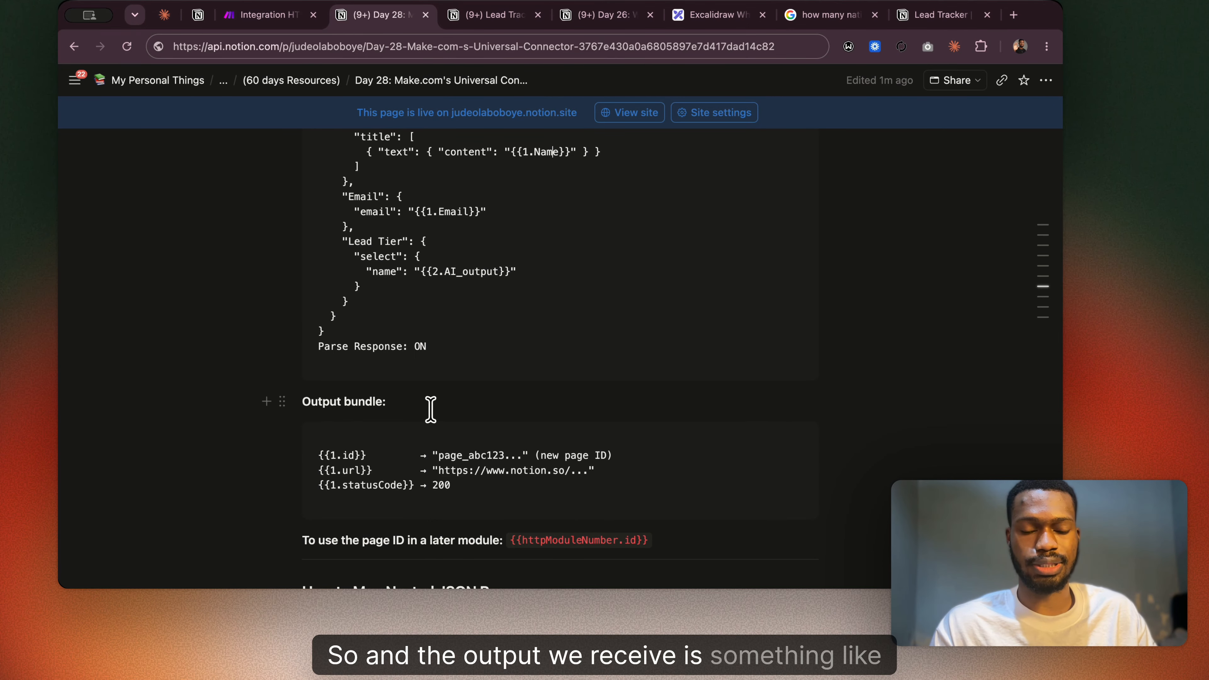
pyautogui.scroll(7, 430, 410)
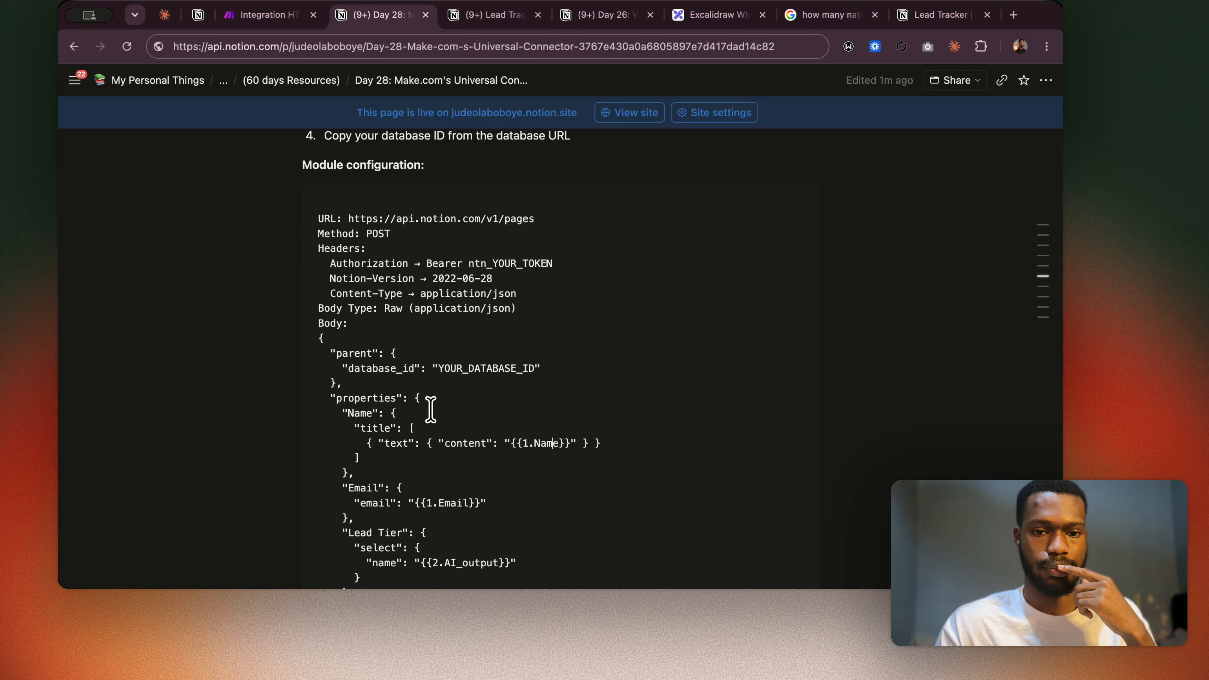
# Examine the Lead Tracker database's columns in Notion, from Name and Email through Lead Tier to Related Client.
pyautogui.click(495, 12)
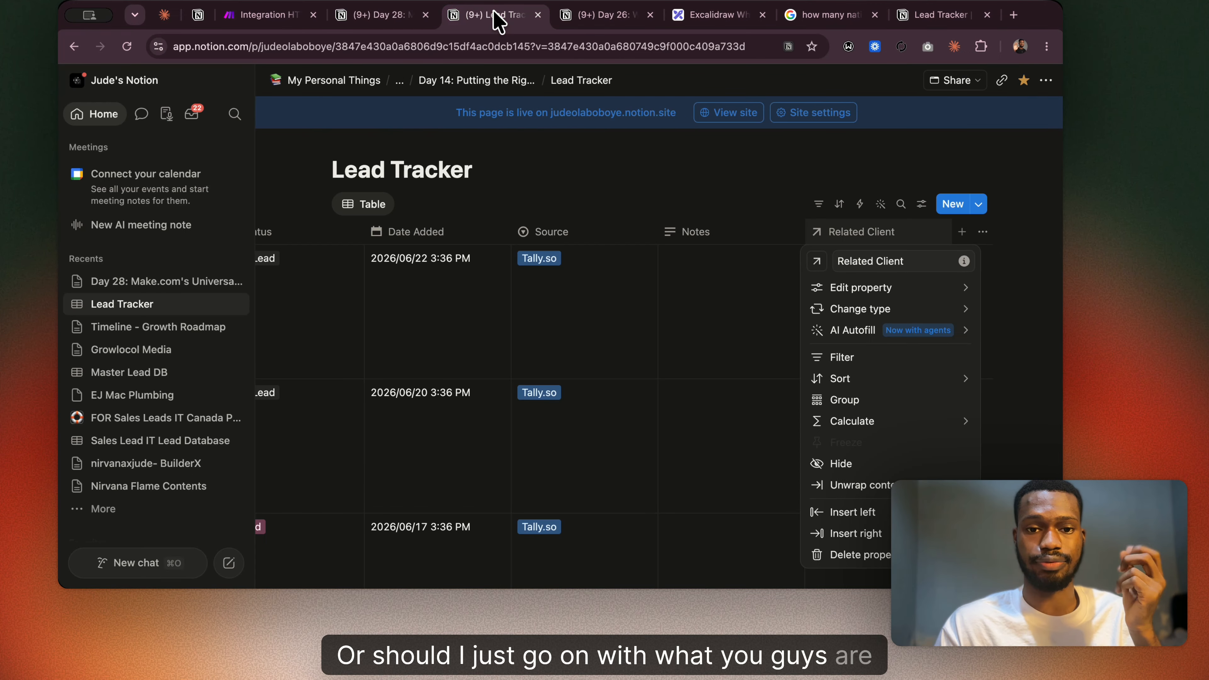
pyautogui.hscroll(-5, 577, 243)
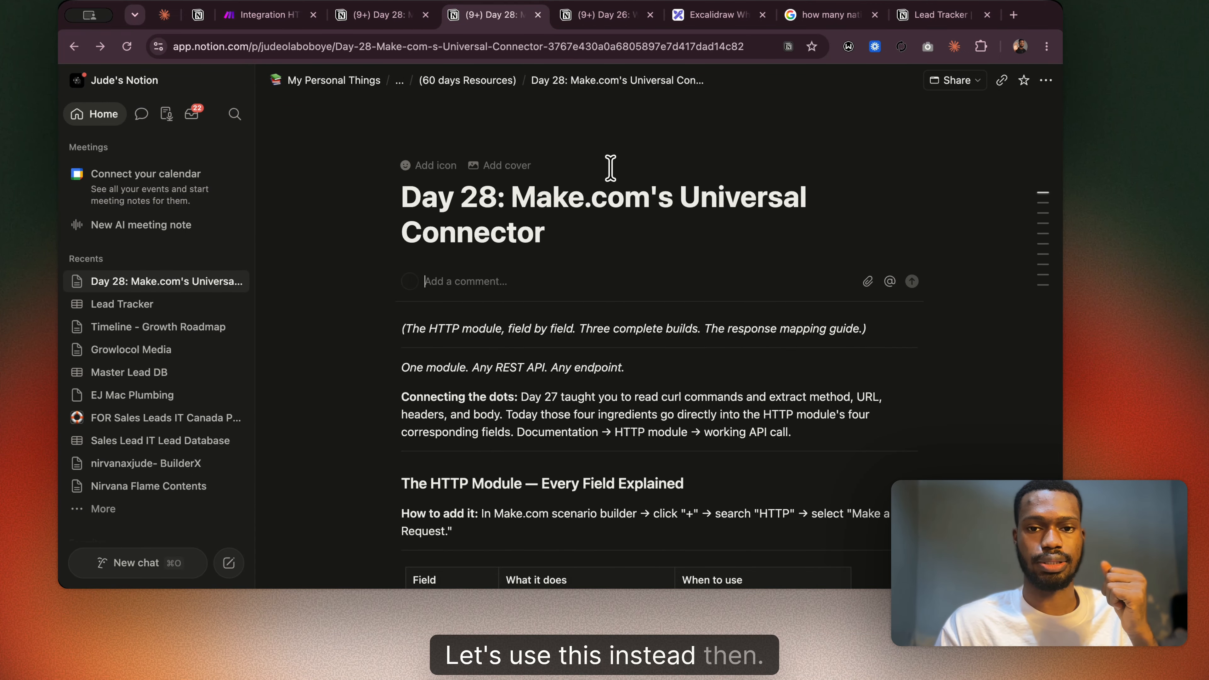
pyautogui.hscroll(5, 610, 167)
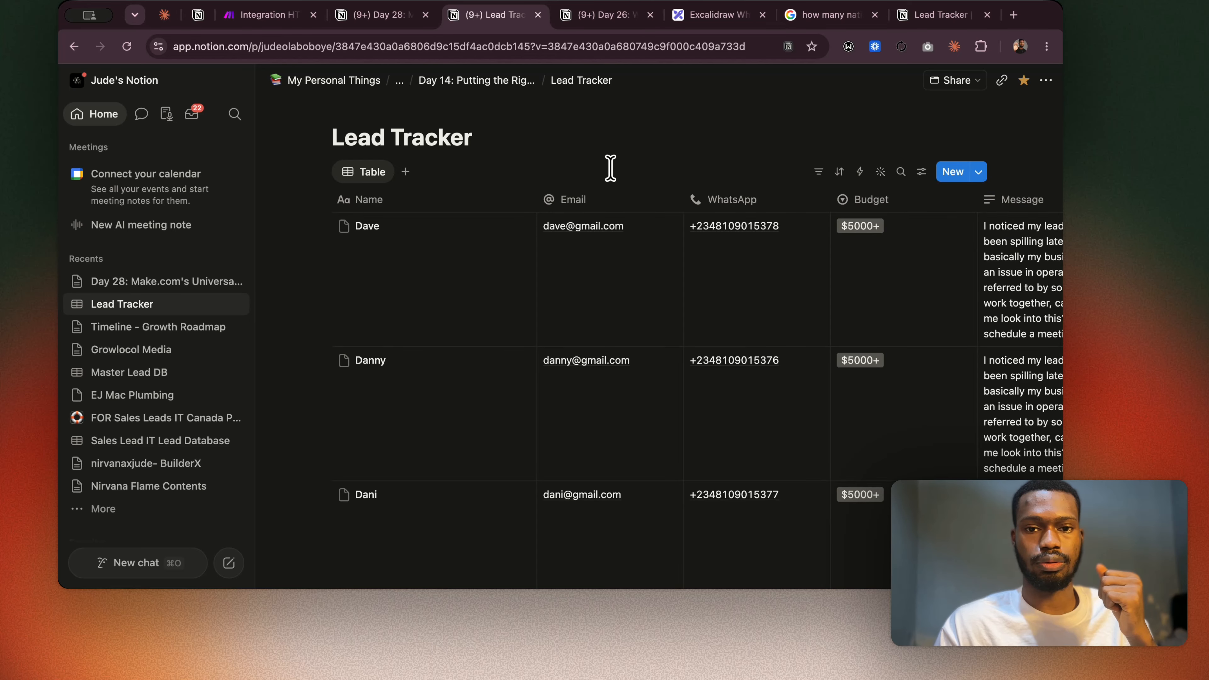
pyautogui.hscroll(3, 669, 243)
pyautogui.hscroll(-3, 674, 242)
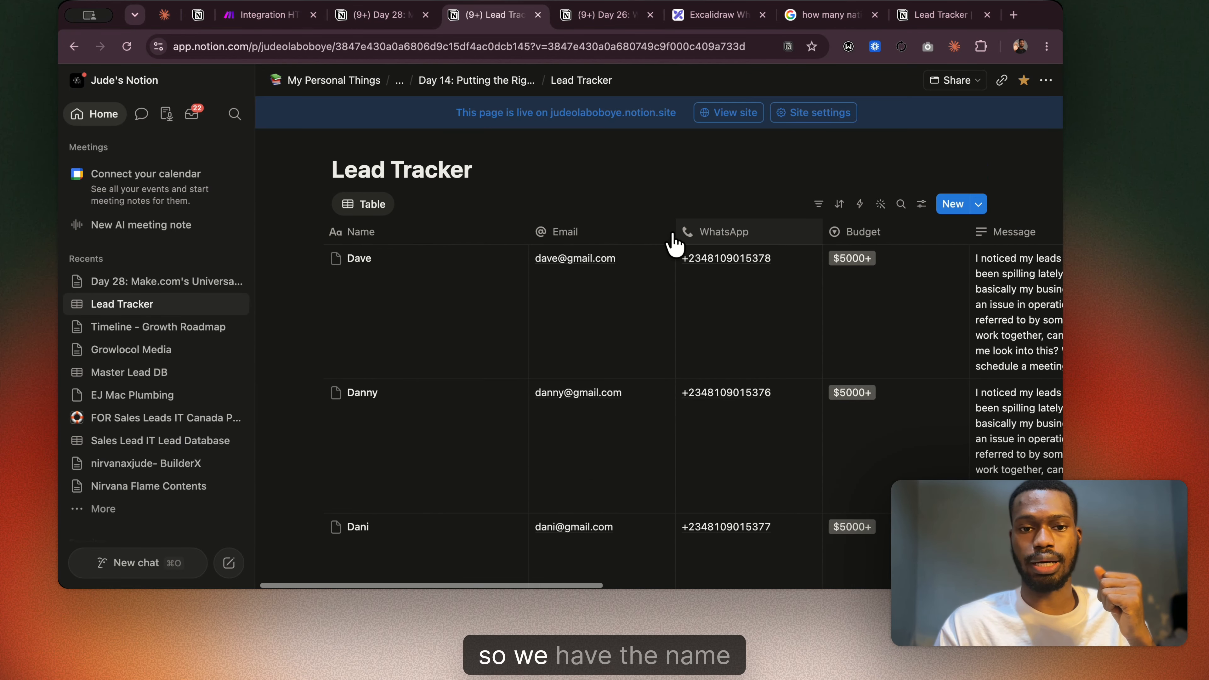
pyautogui.hscroll(5, 607, 271)
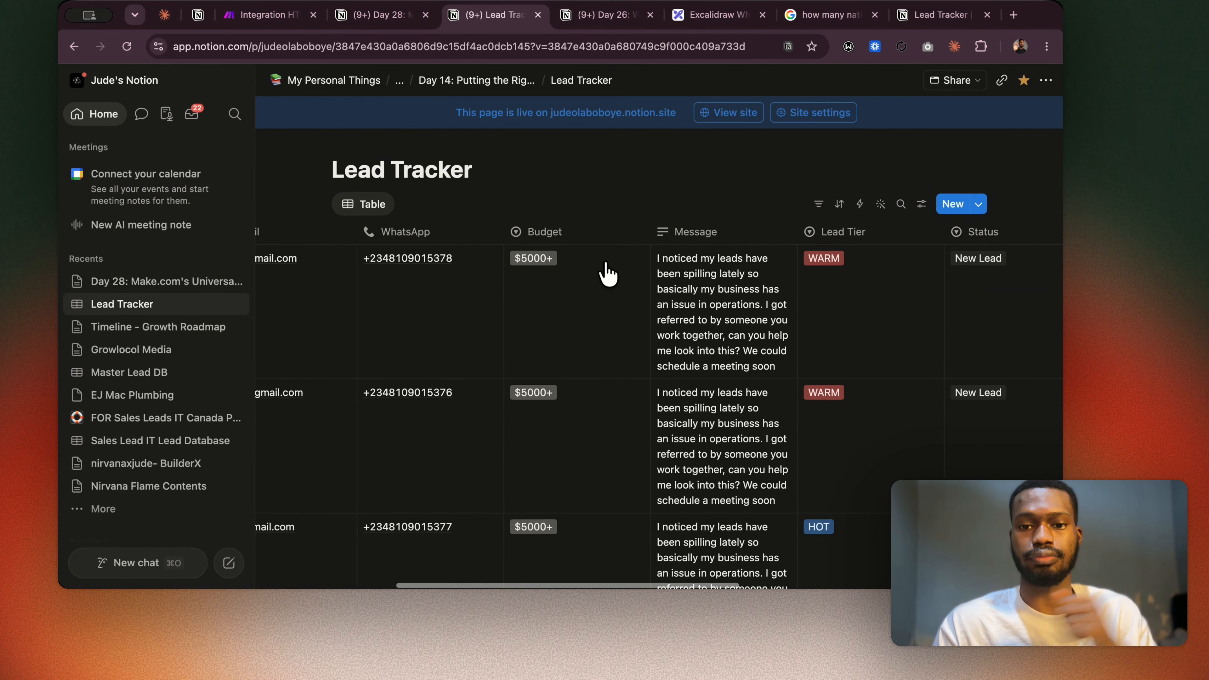
pyautogui.hscroll(5, 608, 272)
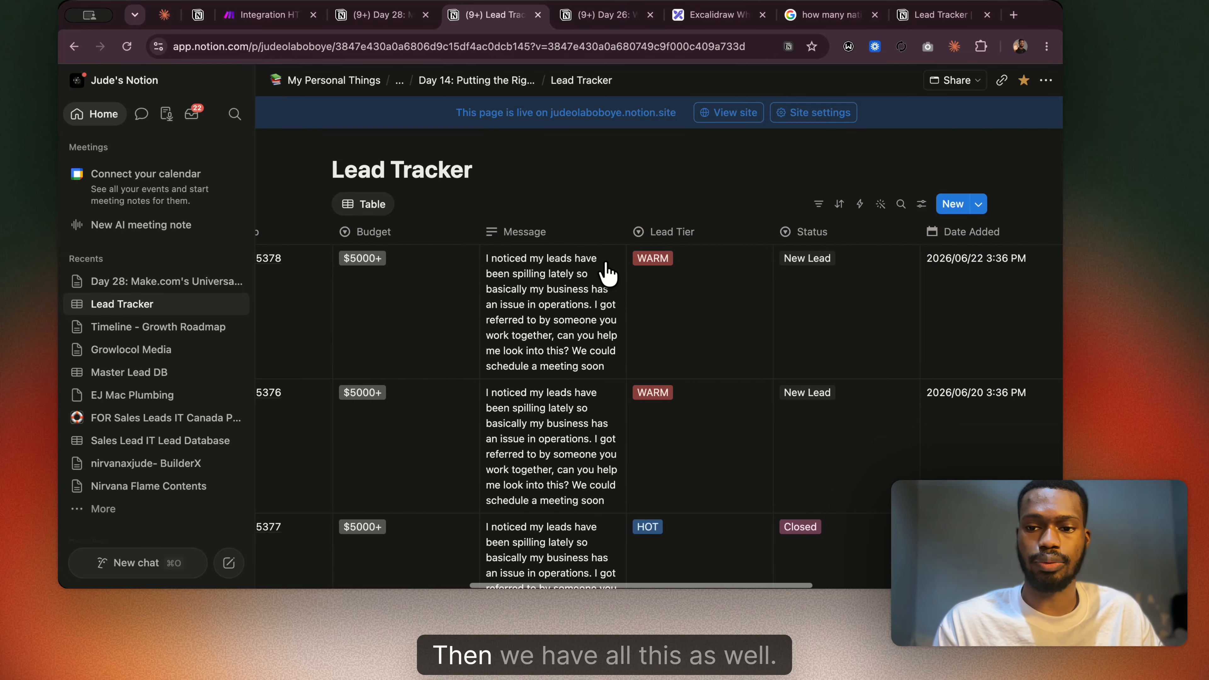
pyautogui.hscroll(5, 607, 273)
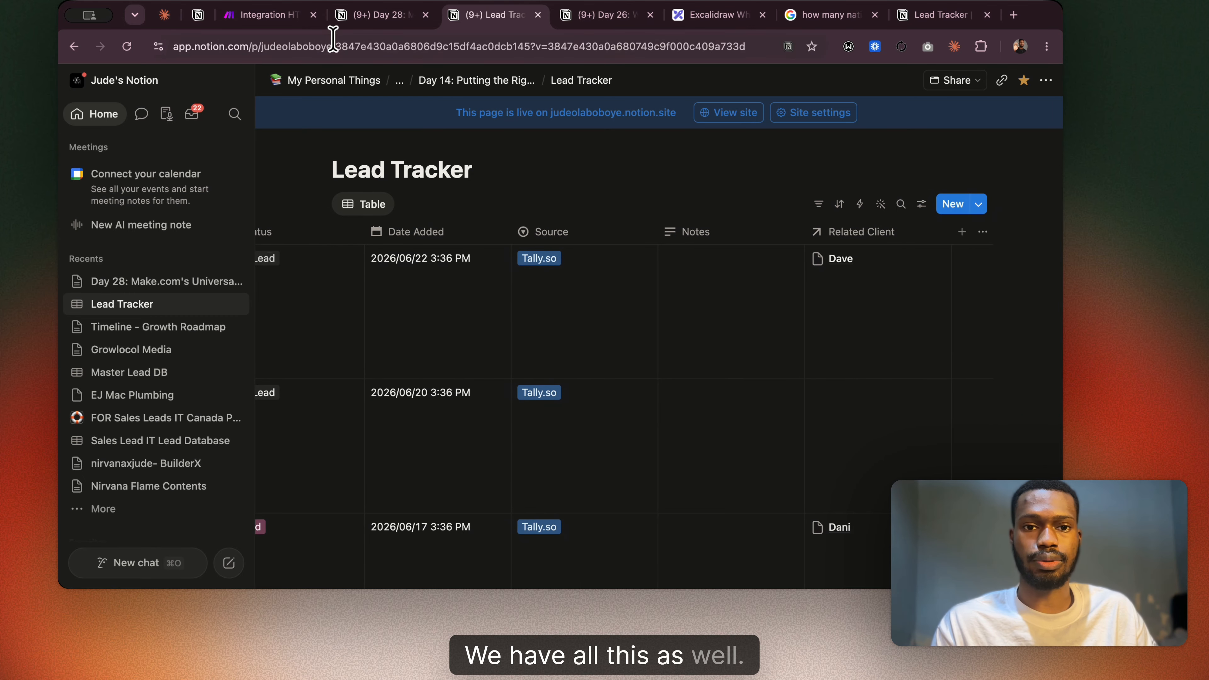
# In the HTTP module's body content in Make, replace the mapped Name and Email values with a sample lead's name and e-mail address.
pyautogui.click(255, 15)
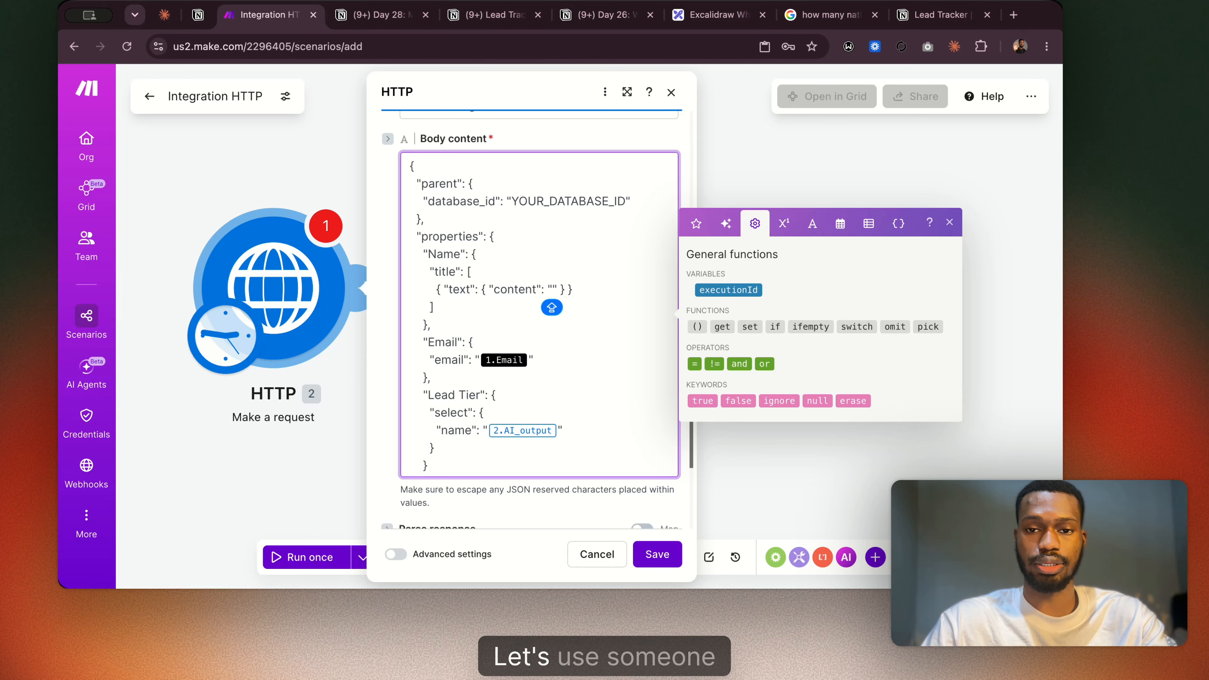
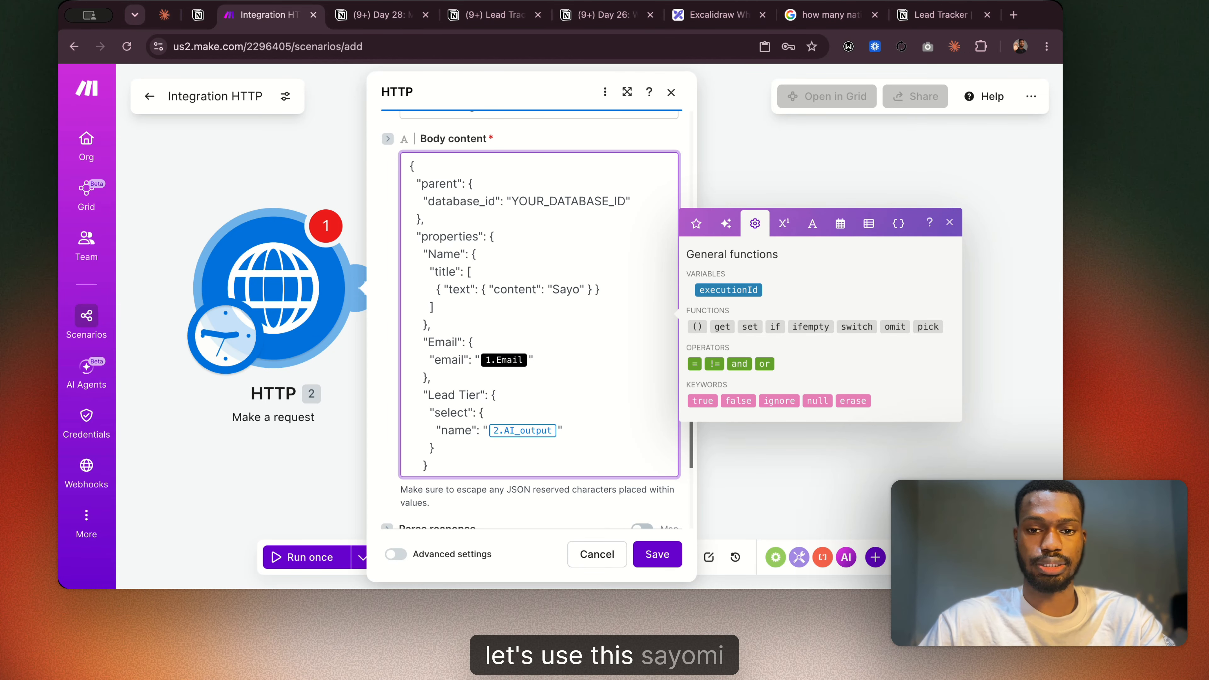
pyautogui.click(529, 360)
pyautogui.press('BackSpace')
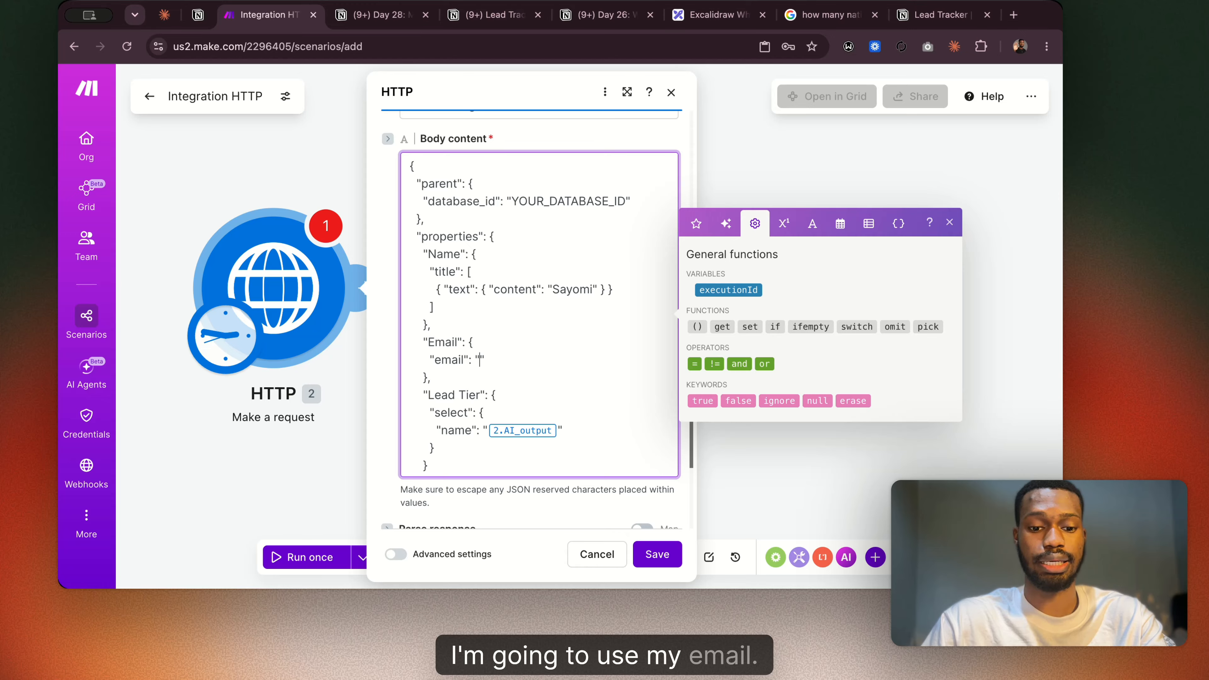
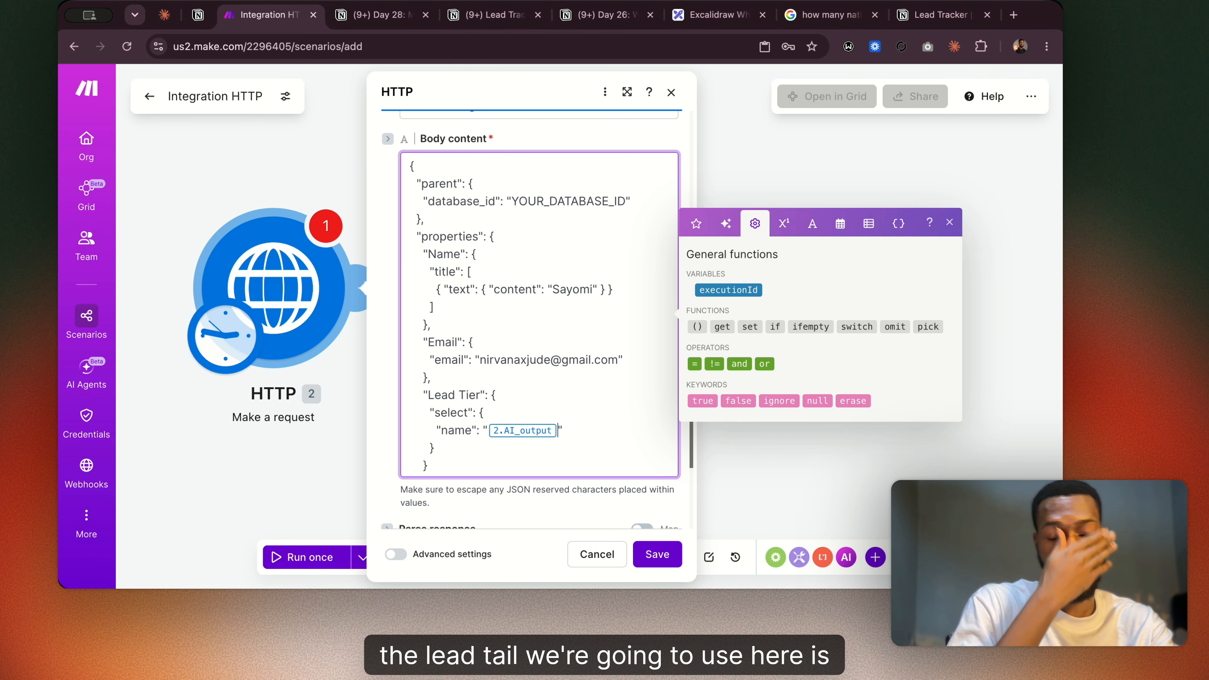
# Check the Lead Tier options in the Lead Tracker and replace the mapped Lead Tier value in the JSON body with HOT.
pyautogui.press('BackSpace')
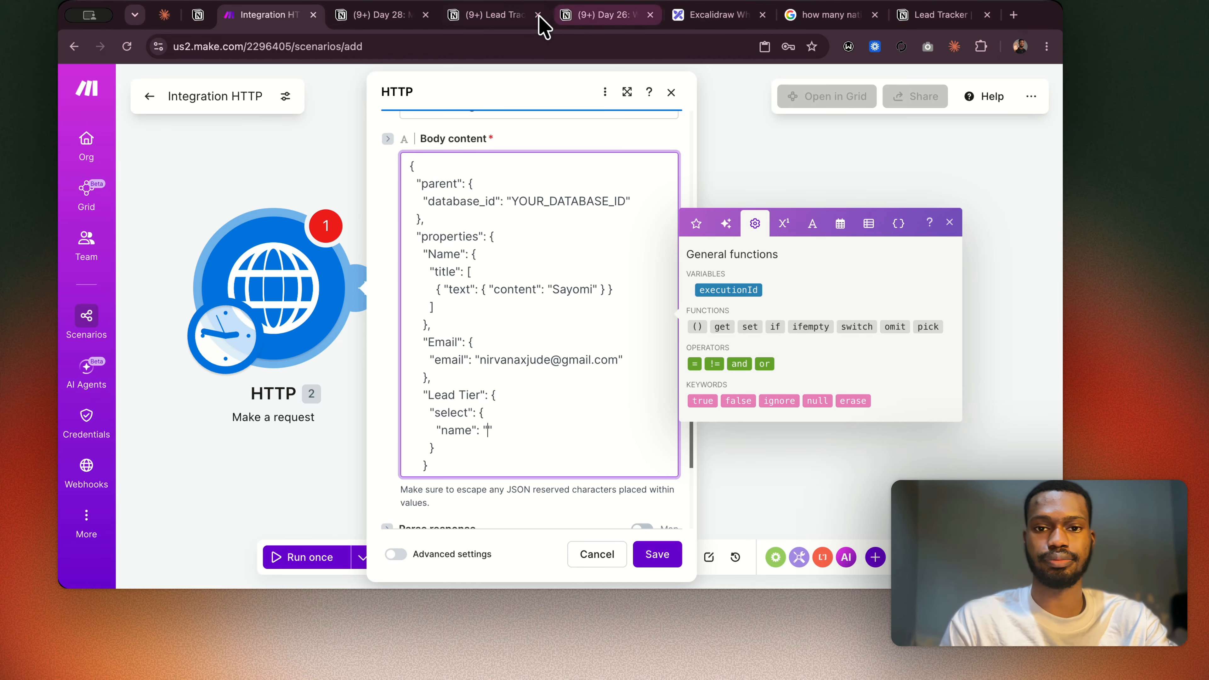
pyautogui.click(519, 16)
pyautogui.hscroll(-8, 505, 247)
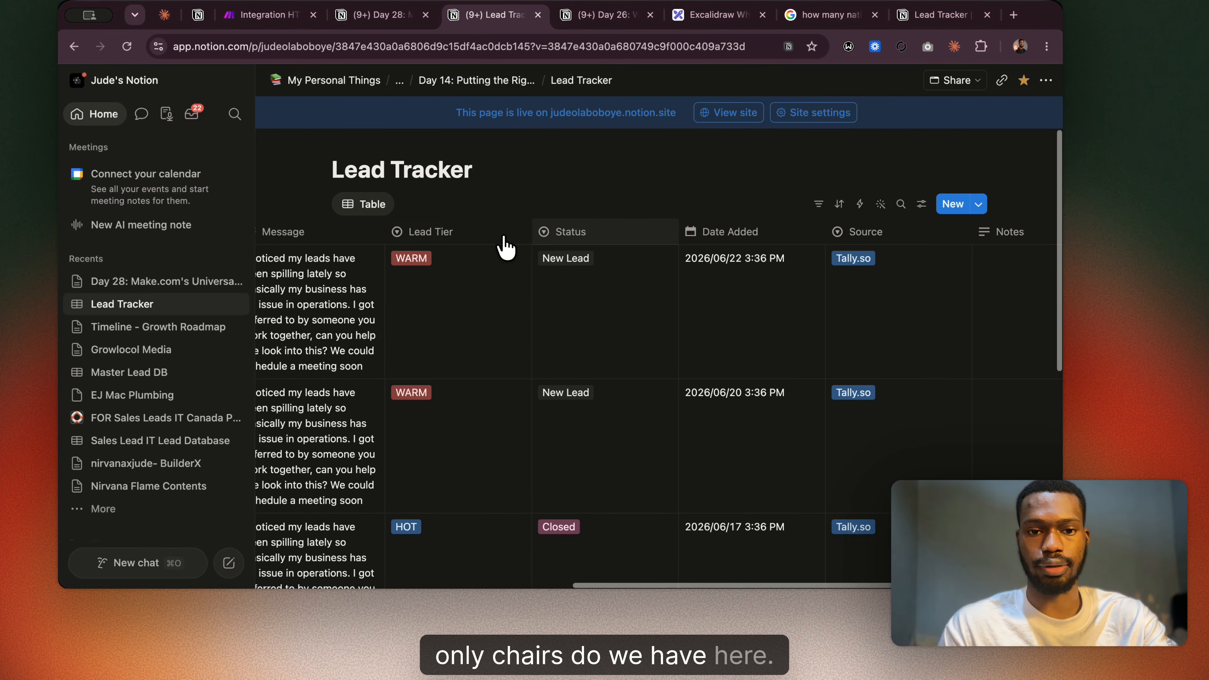
pyautogui.click(257, 15)
pyautogui.press('capslock')
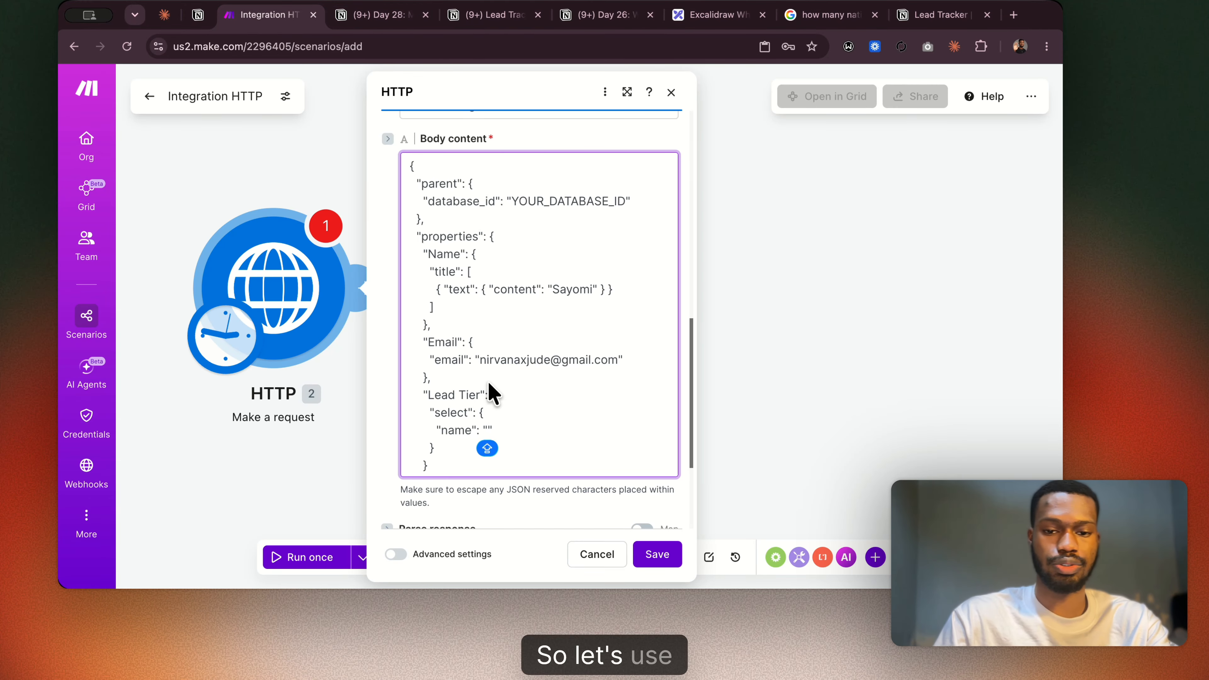
pyautogui.write('HOT')
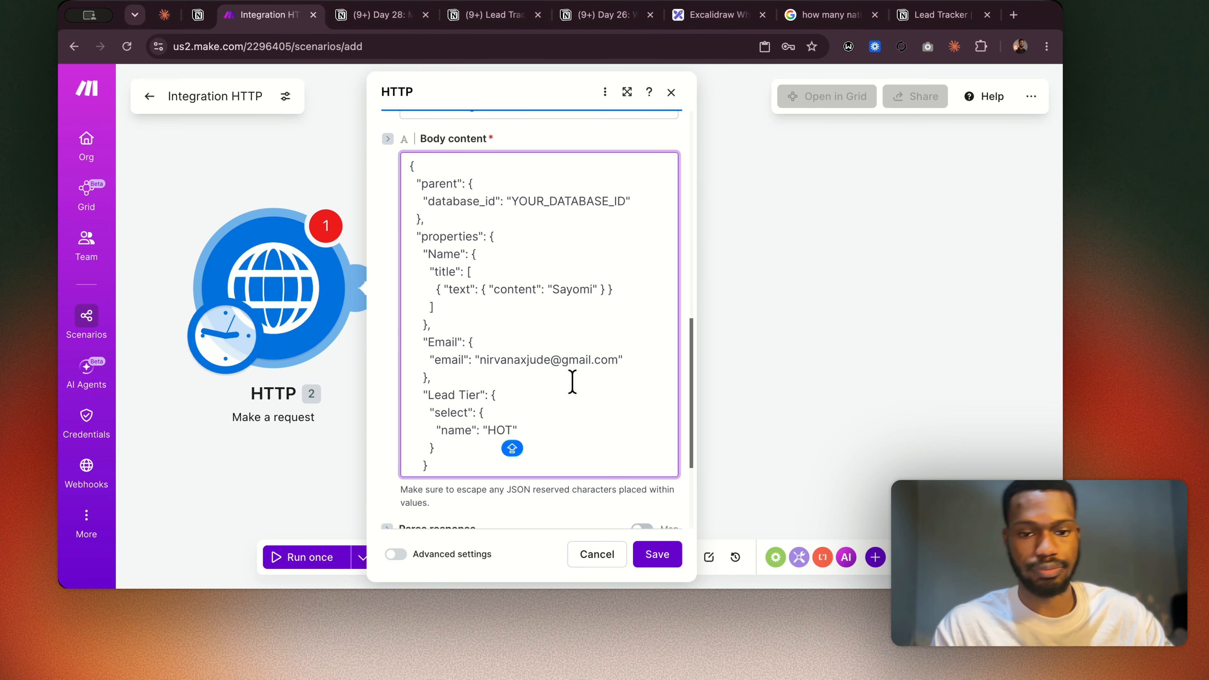
pyautogui.scroll(-2, 563, 405)
pyautogui.scroll(2, 563, 405)
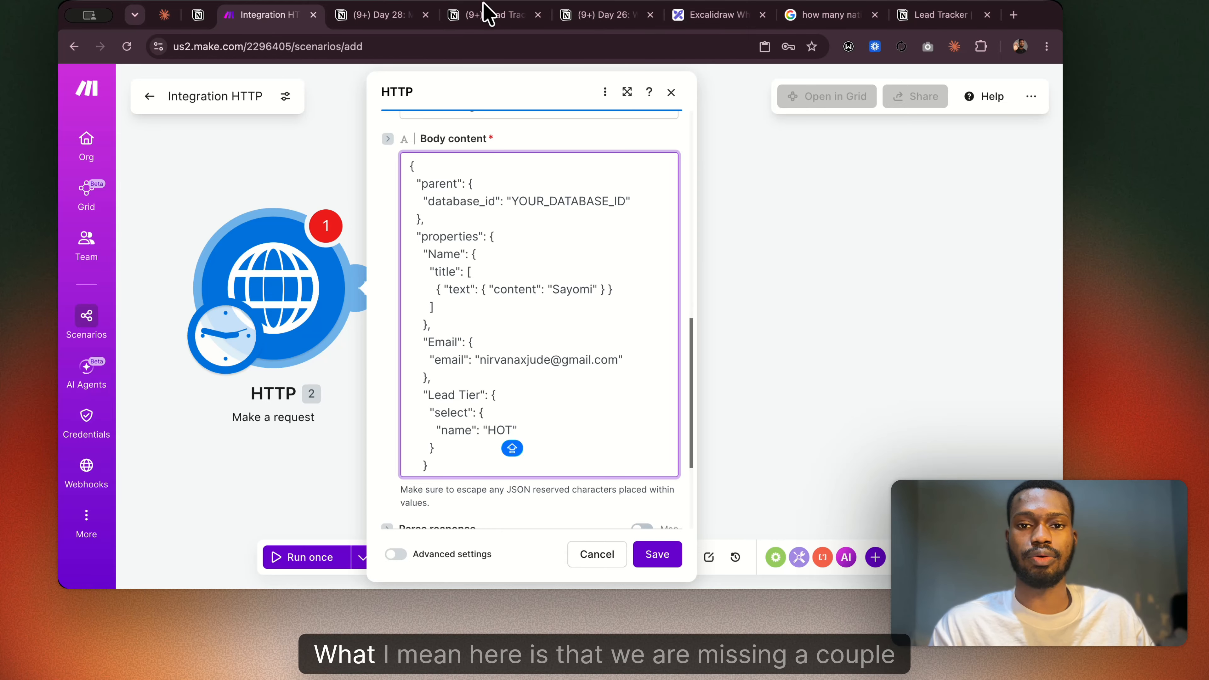
# Compare the Lead Tracker's columns in Notion with the JSON body's properties to find those not covered.
pyautogui.click(490, 14)
pyautogui.hscroll(-15, 537, 311)
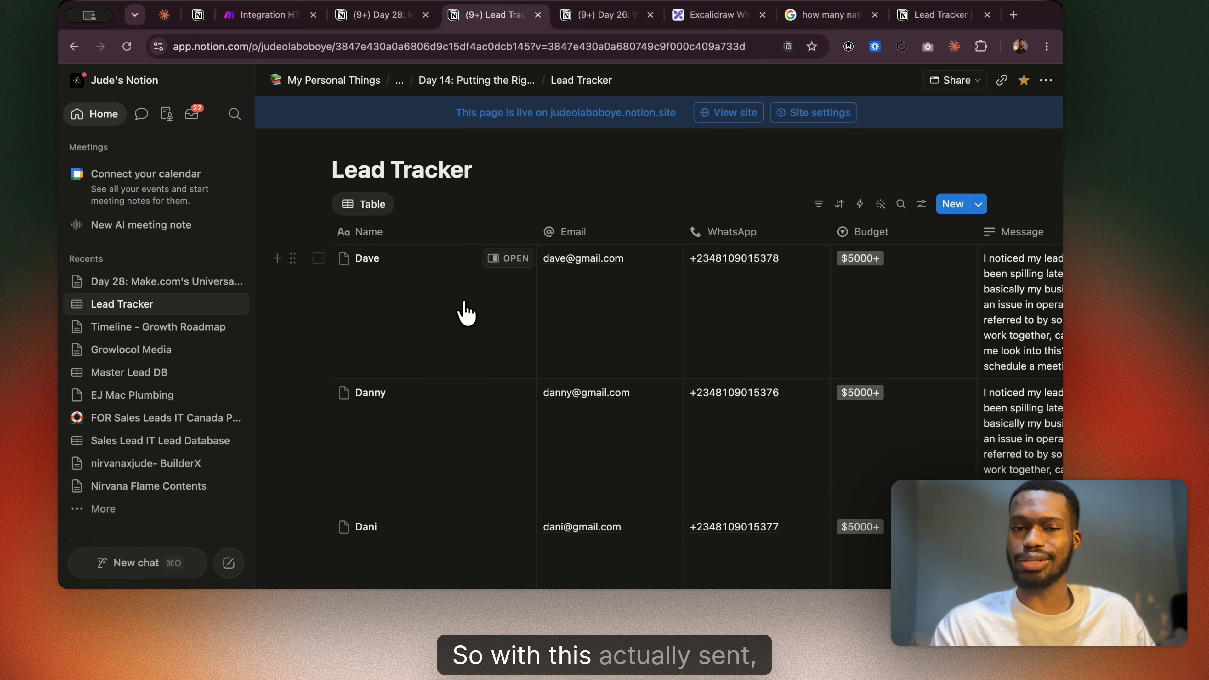
pyautogui.hscroll(10, 465, 309)
pyautogui.hscroll(10, 462, 311)
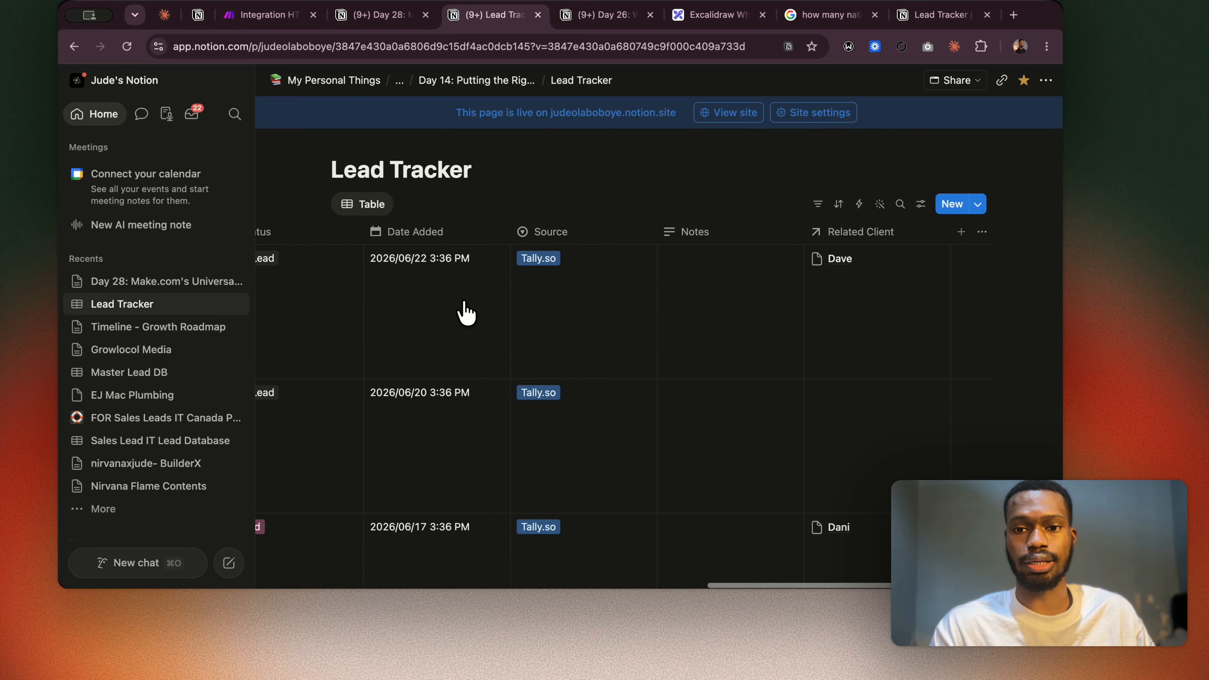
pyautogui.scroll(-5, 575, 300)
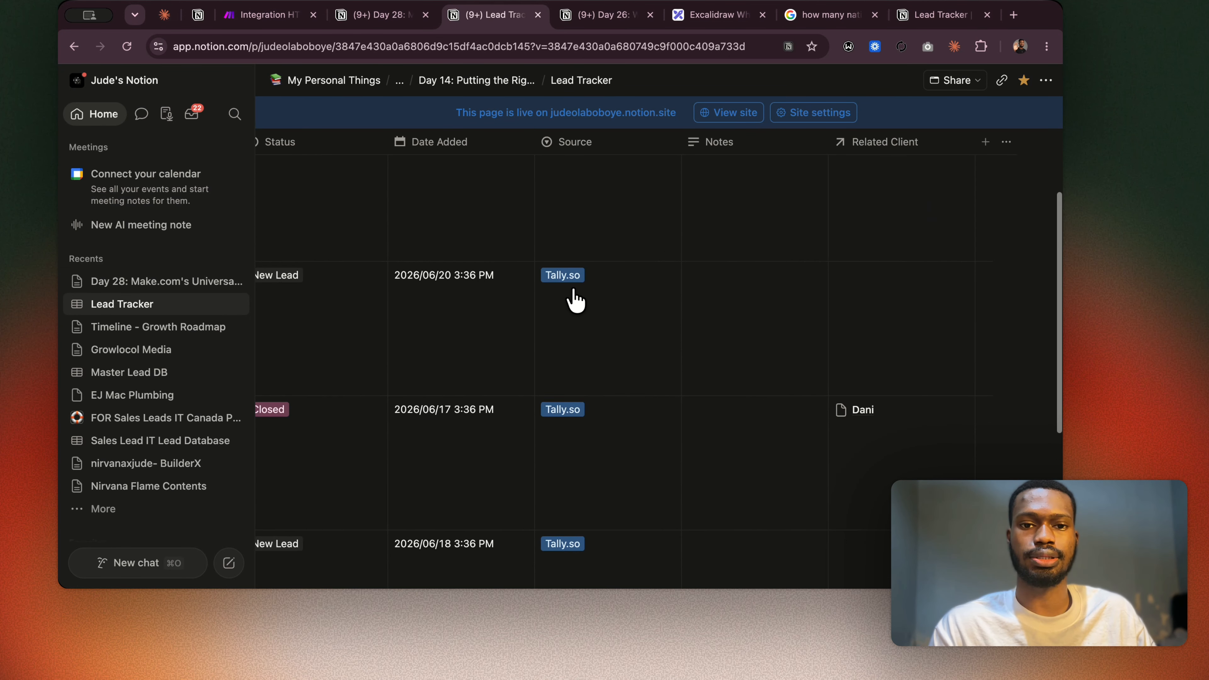
pyautogui.click(372, 15)
# Replace the YOUR_DATABASE_ID placeholder in Make's JSON body with the database ID copied from the Lead Tracker's Notion URL.
pyautogui.click(273, 15)
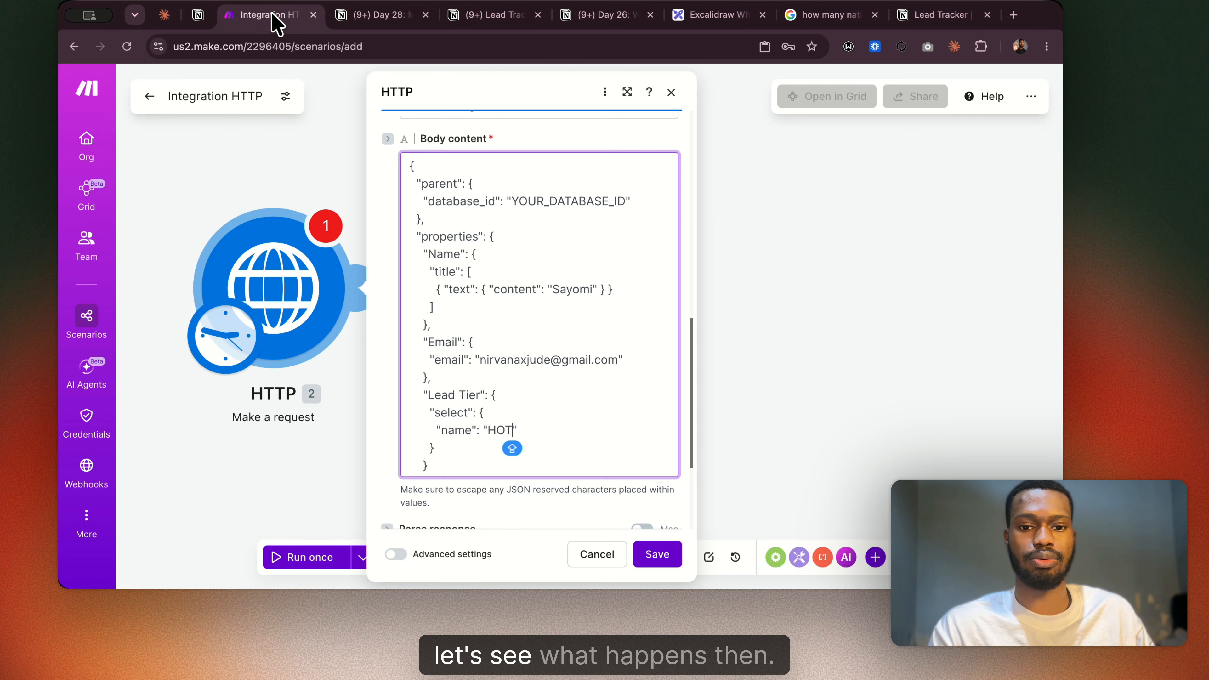
pyautogui.scroll(5, 517, 304)
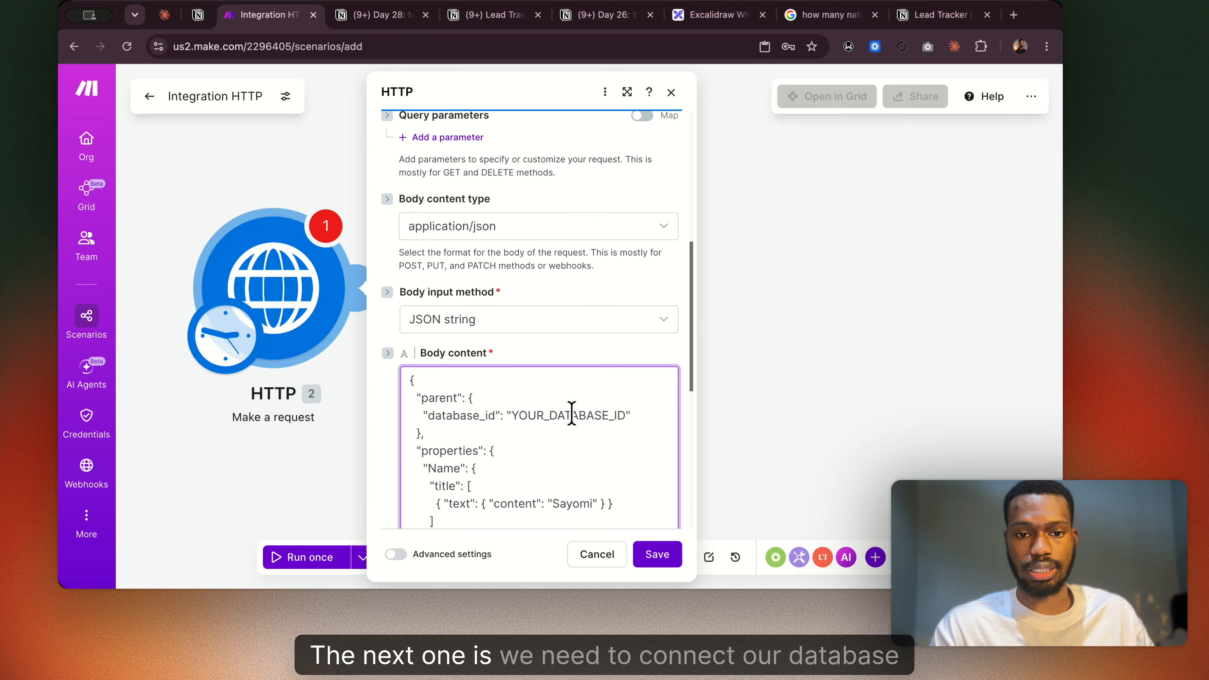
pyautogui.scroll(-2, 572, 413)
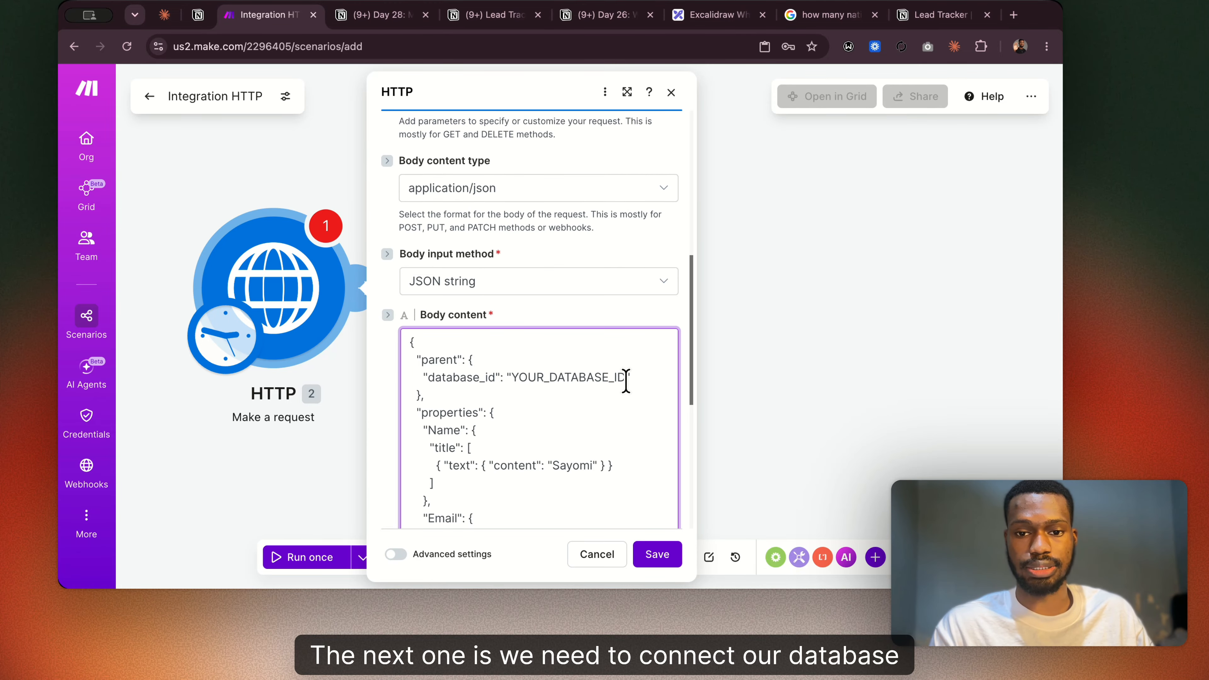
pyautogui.moveTo(627, 377); pyautogui.dragTo(512, 378)
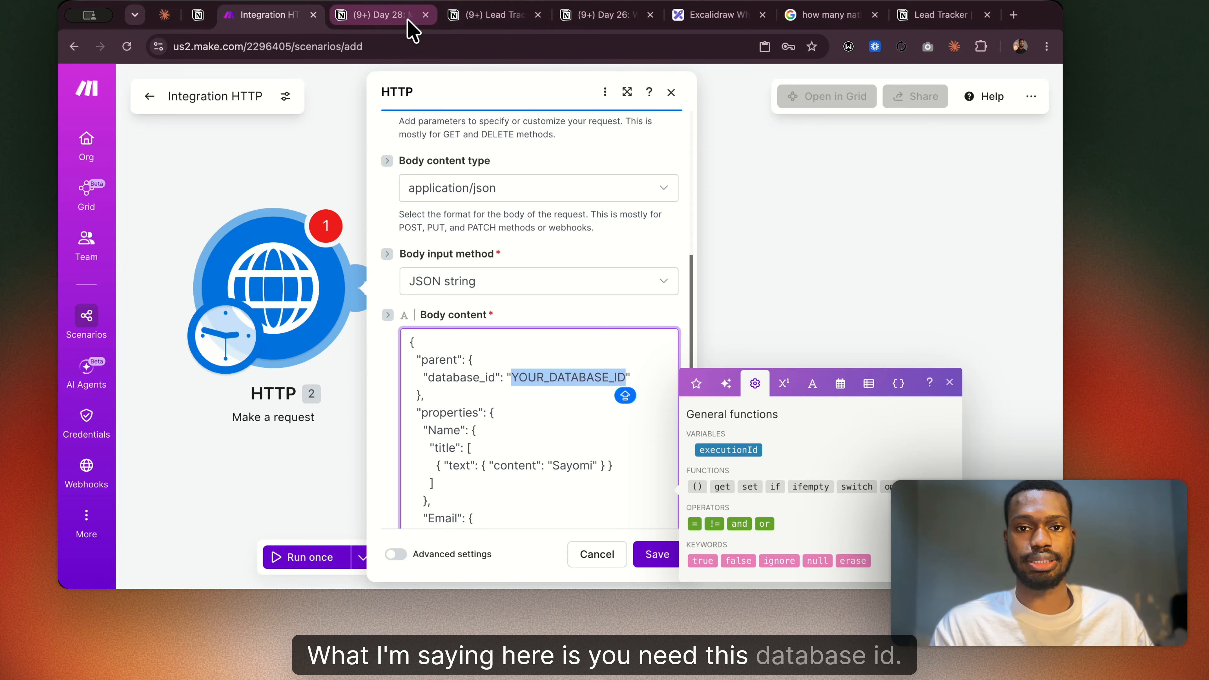
pyautogui.click(490, 15)
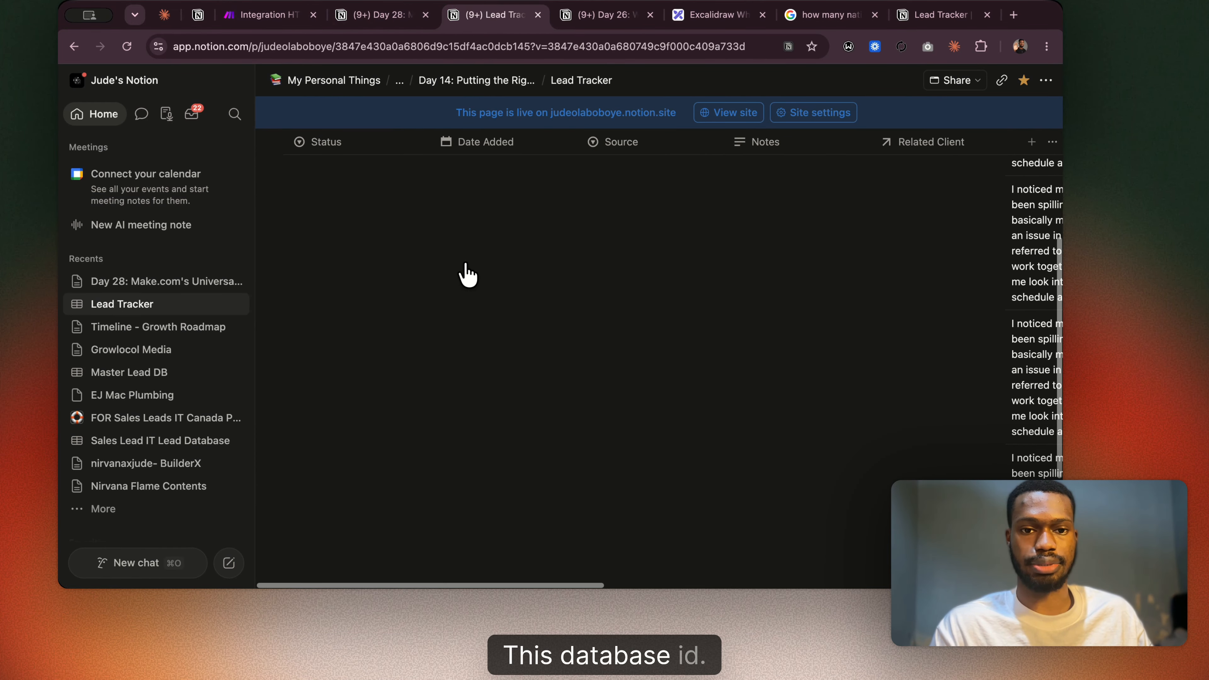
pyautogui.hscroll(-10, 466, 274)
pyautogui.scroll(4, 466, 274)
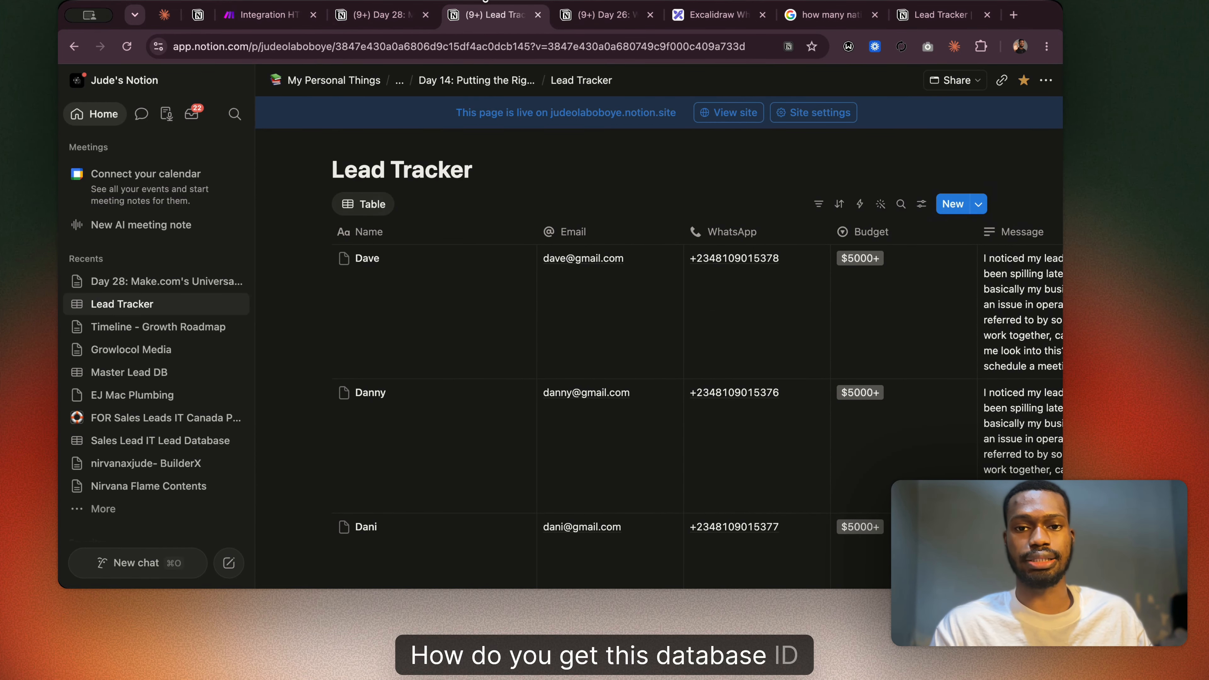
pyautogui.click(537, 46)
pyautogui.click(524, 47)
pyautogui.moveTo(522, 46); pyautogui.dragTo(507, 47)
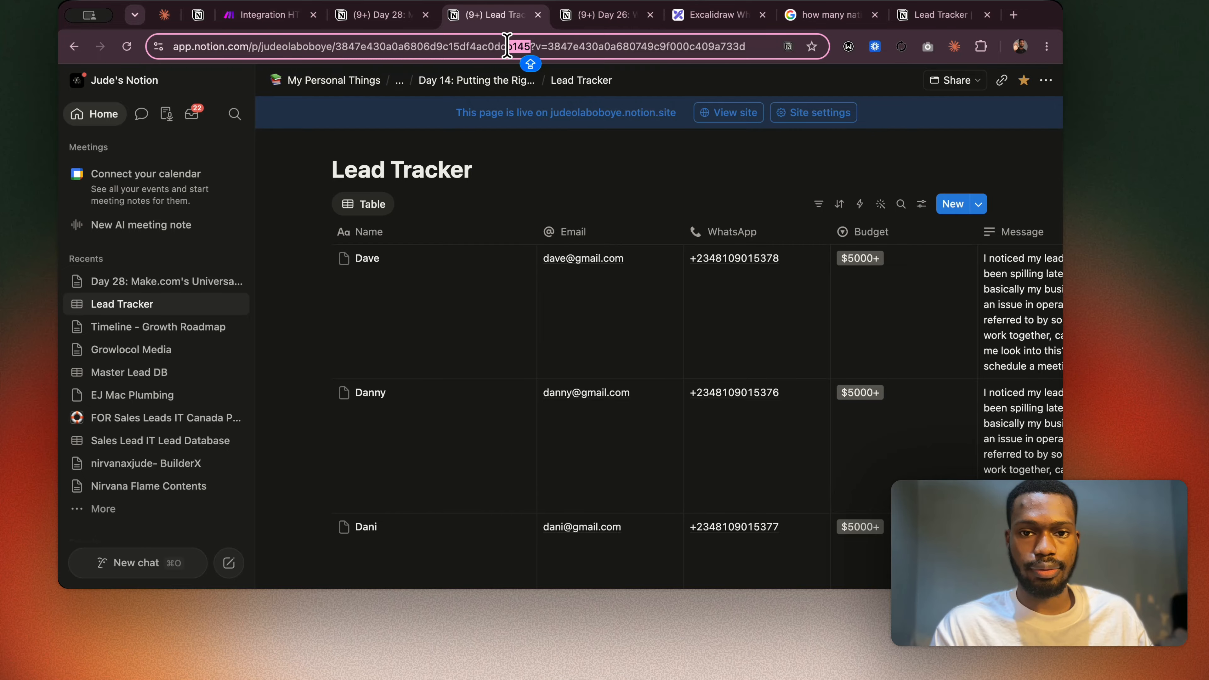
pyautogui.moveTo(390, 49); pyautogui.dragTo(339, 55)
pyautogui.press('super+c')
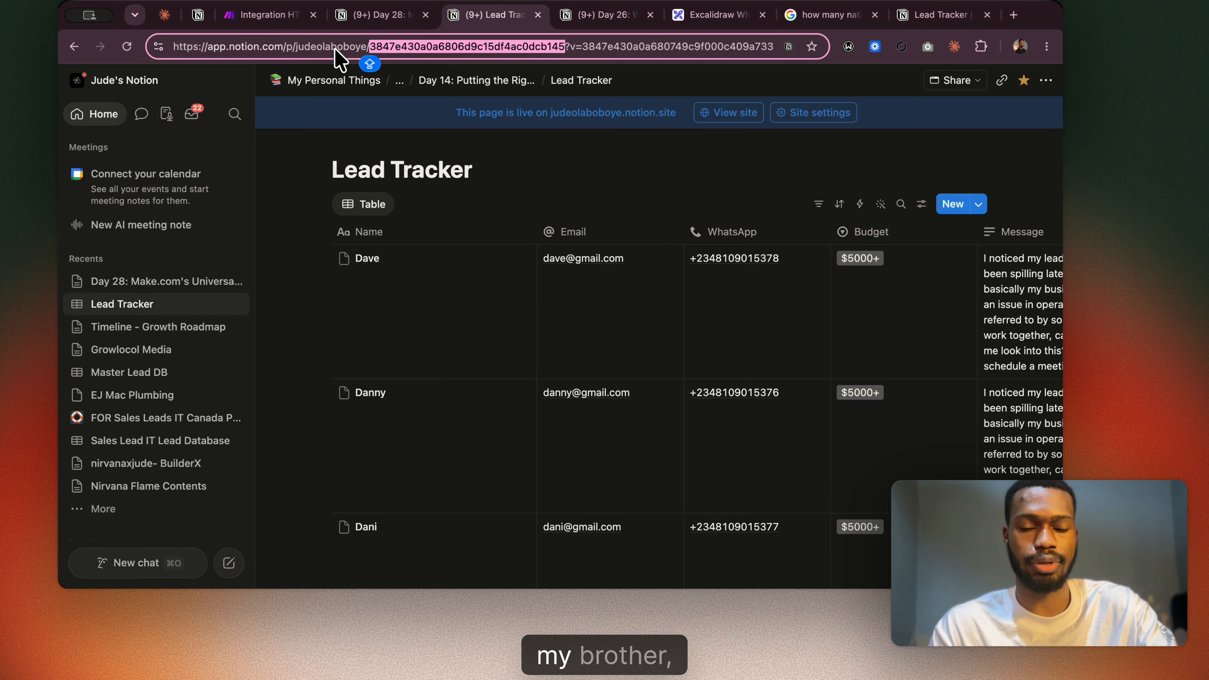
pyautogui.click(271, 15)
pyautogui.press('super+v')
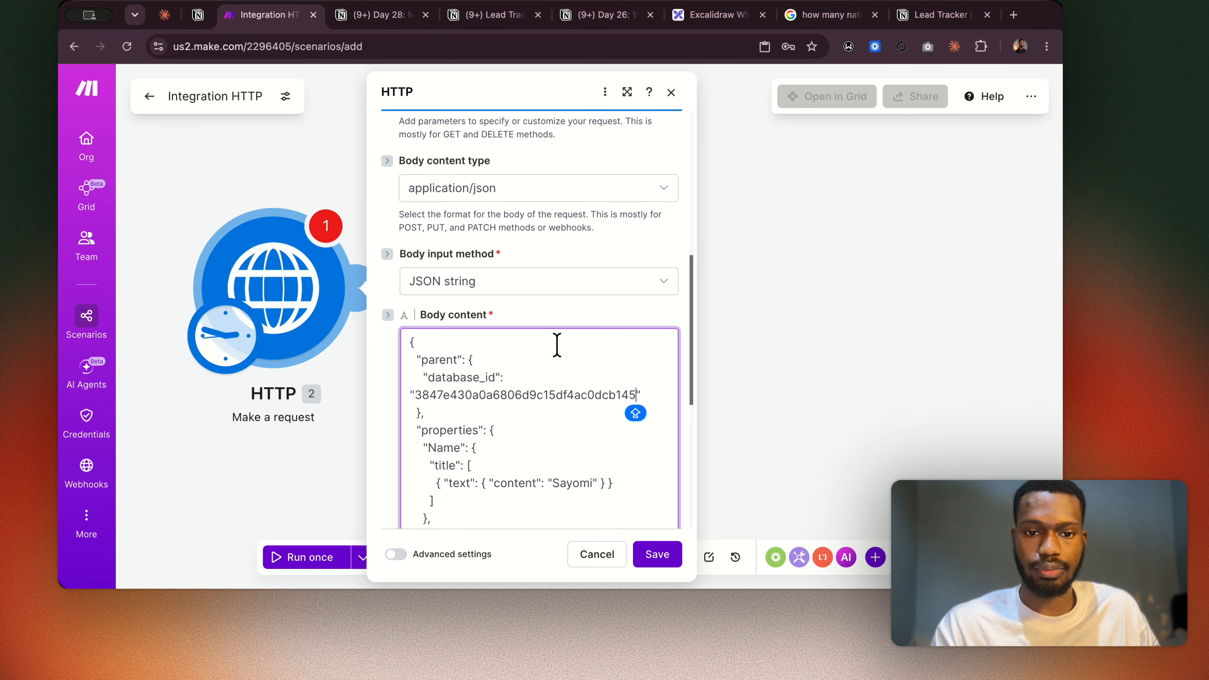
# Review the HTTP module's fields for missing settings and compare them with the authorization headers in the Day 28 guide's module configuration.
pyautogui.scroll(3, 605, 339)
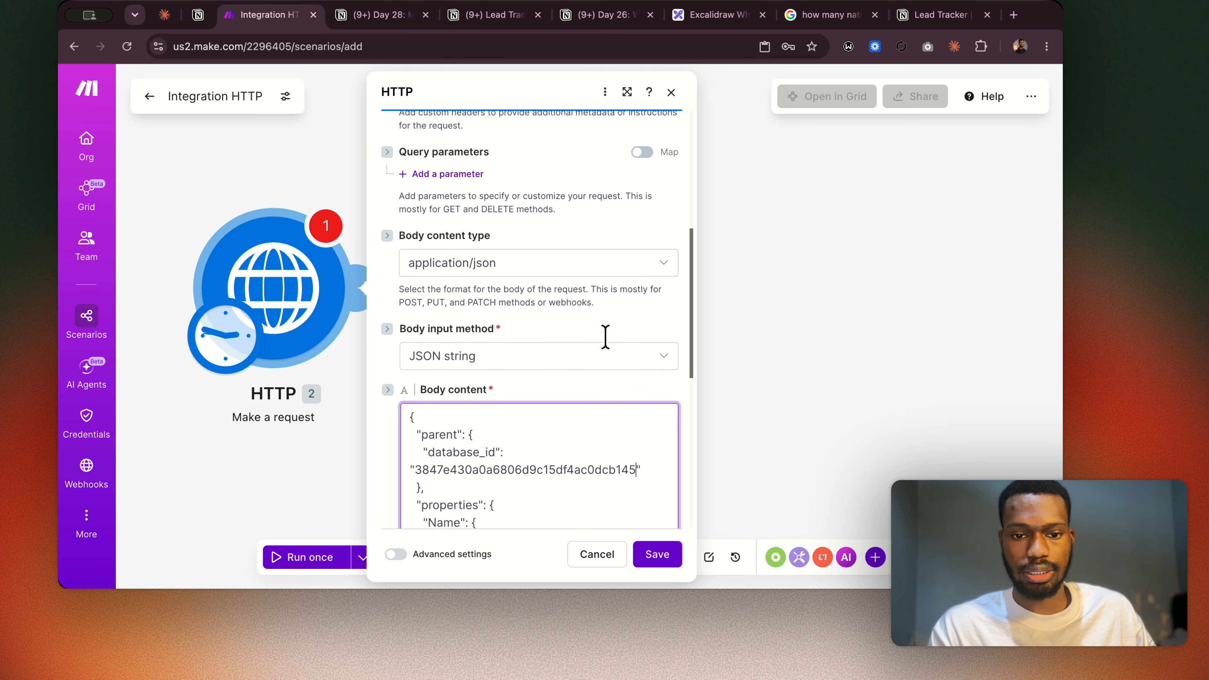
pyautogui.scroll(3, 462, 449)
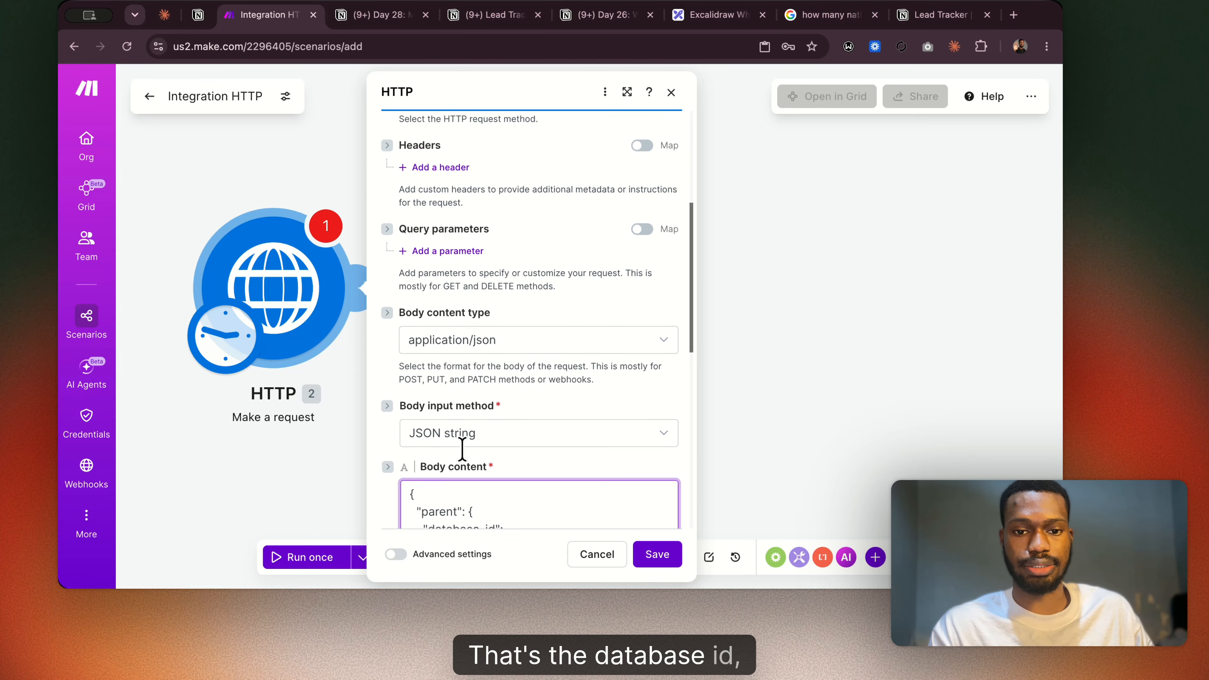
pyautogui.scroll(5, 462, 449)
pyautogui.scroll(-15, 461, 448)
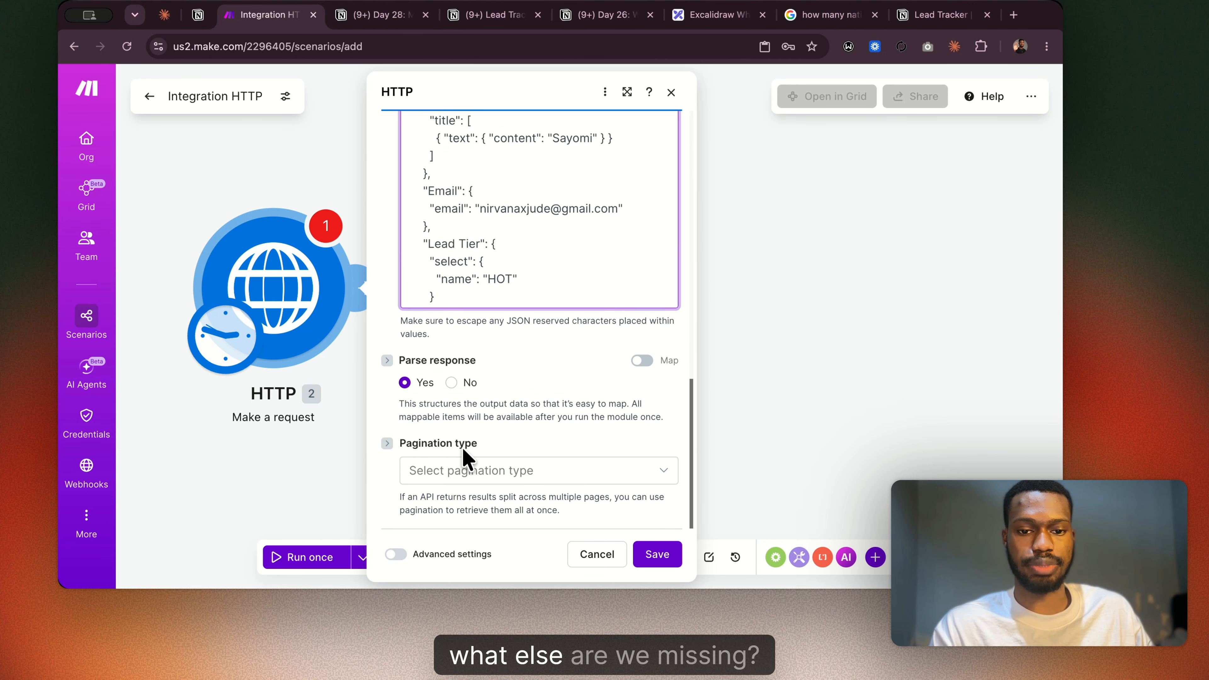
pyautogui.scroll(15, 425, 392)
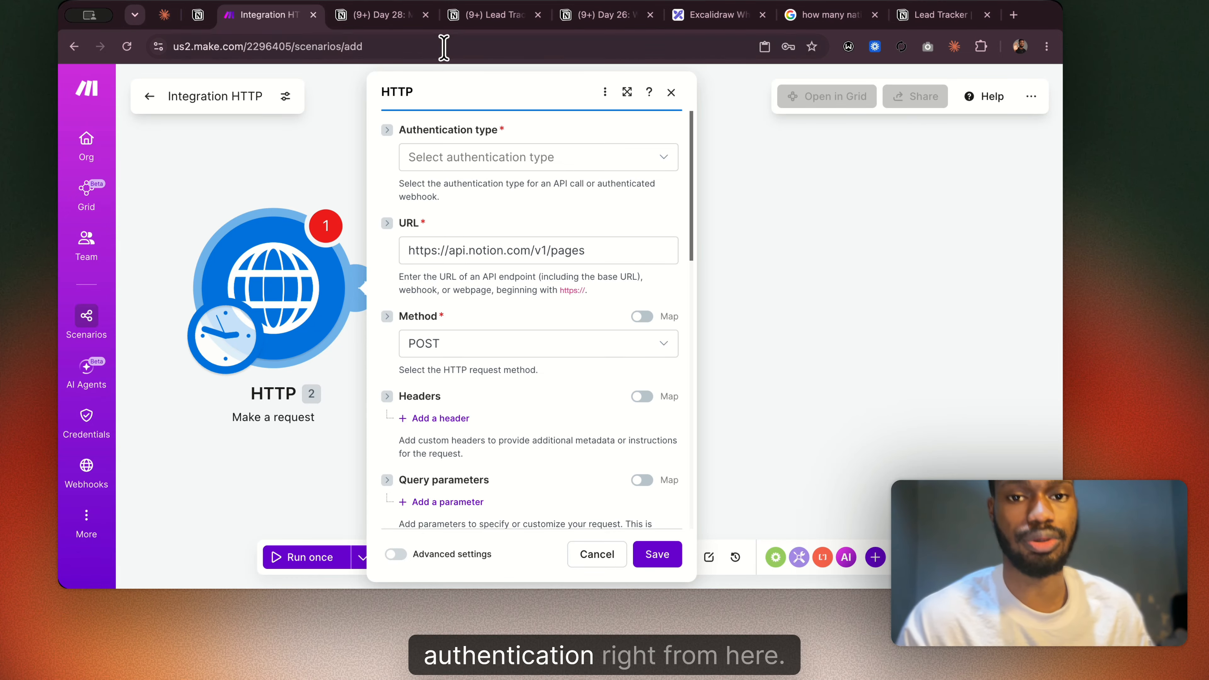
pyautogui.click(396, 17)
pyautogui.scroll(3, 471, 286)
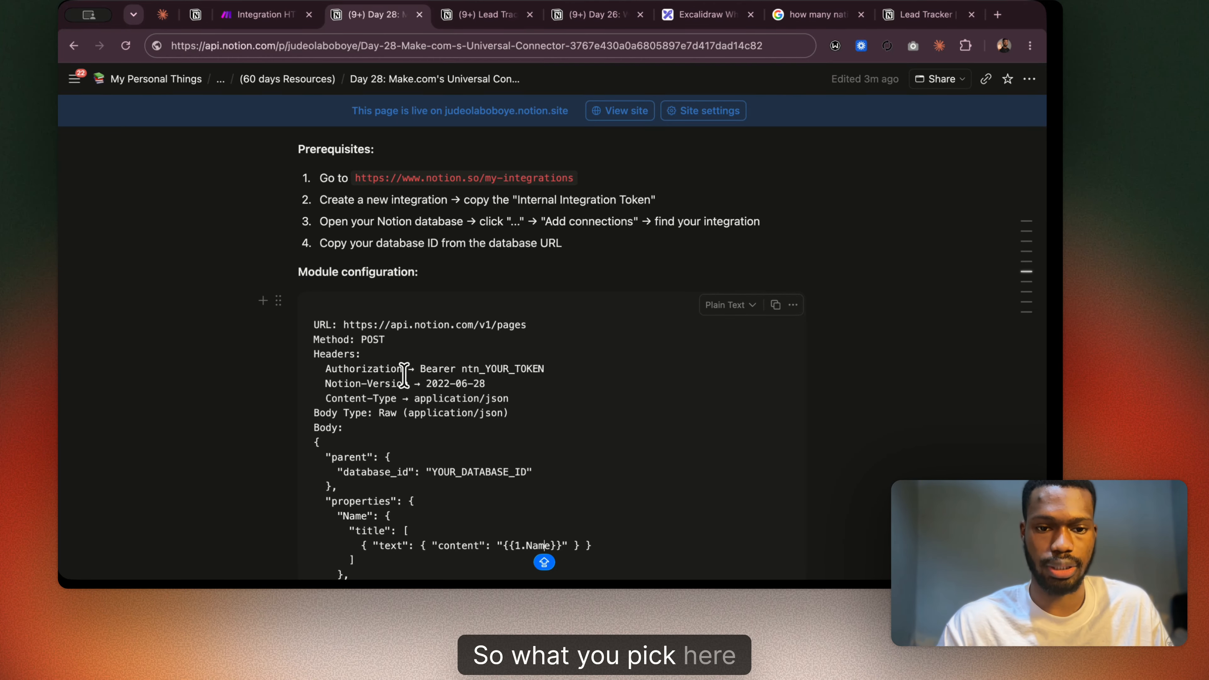
pyautogui.click(259, 14)
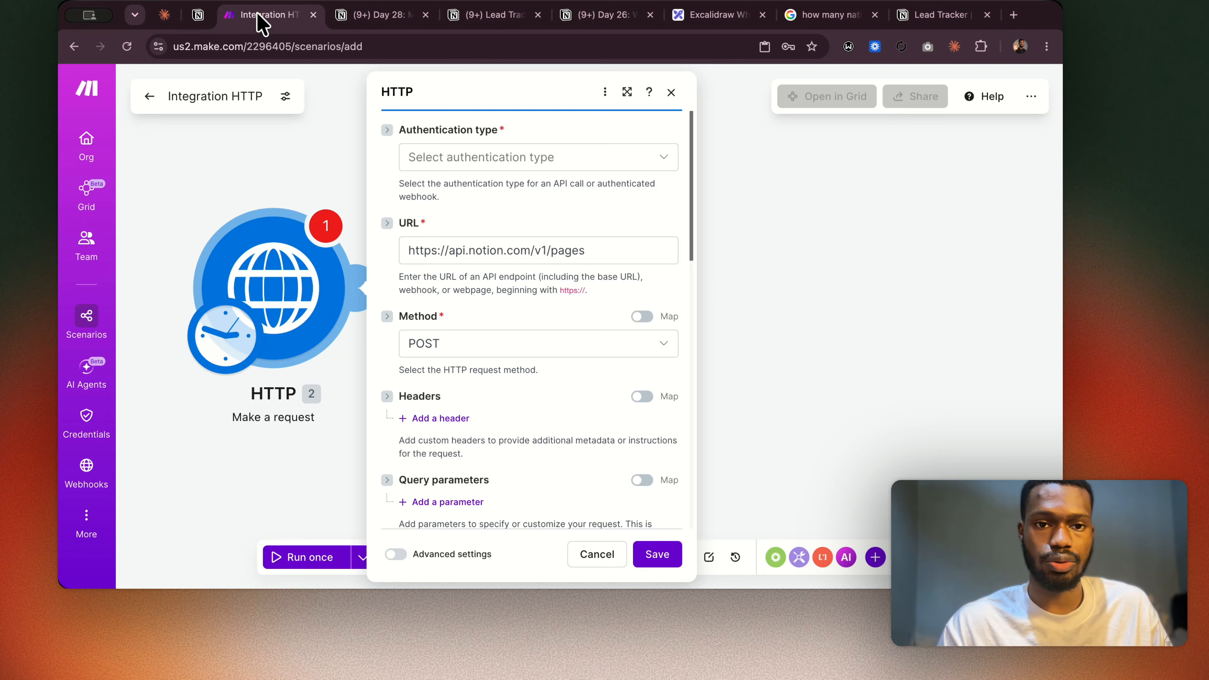
# Add an empty request header to the HTTP module and set its authentication type to API key.
pyautogui.scroll(-5, 529, 383)
pyautogui.click(448, 200)
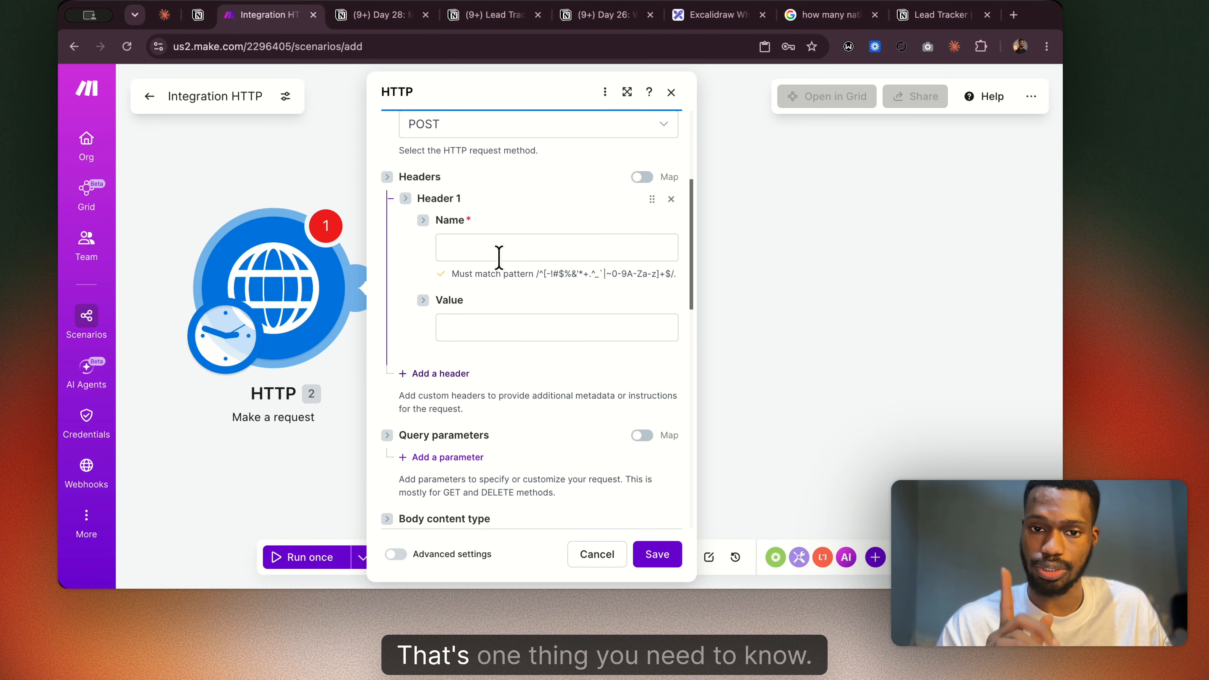
pyautogui.scroll(5, 499, 257)
pyautogui.click(495, 158)
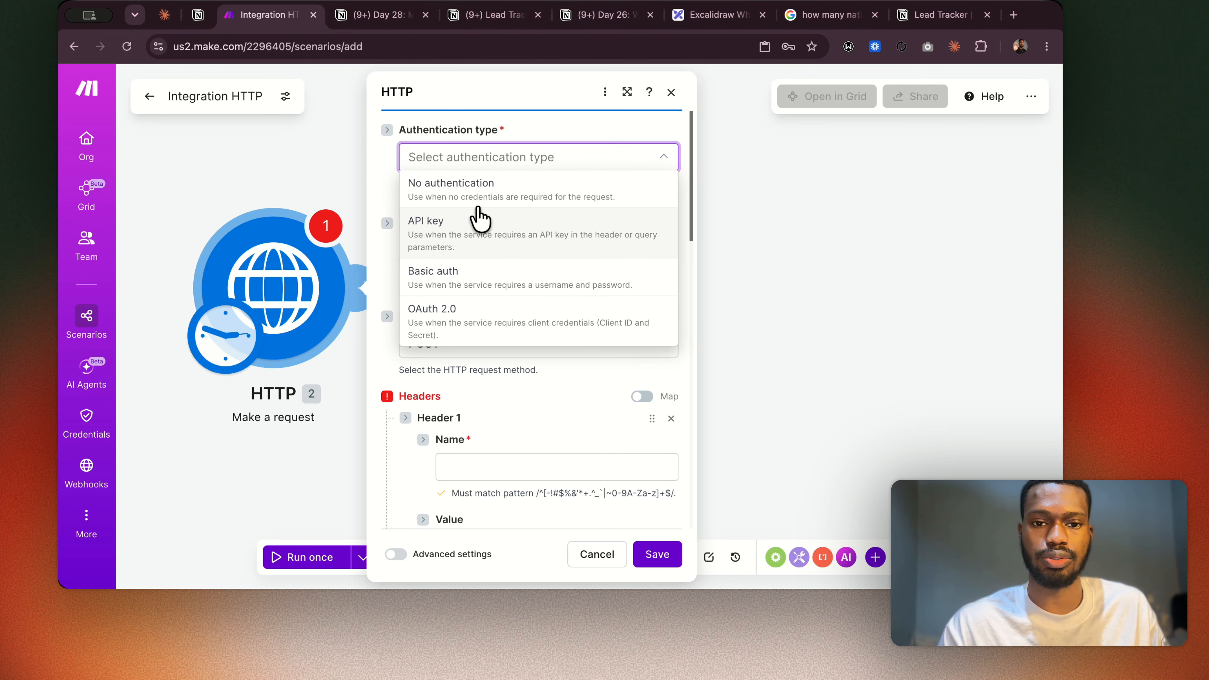
pyautogui.click(479, 236)
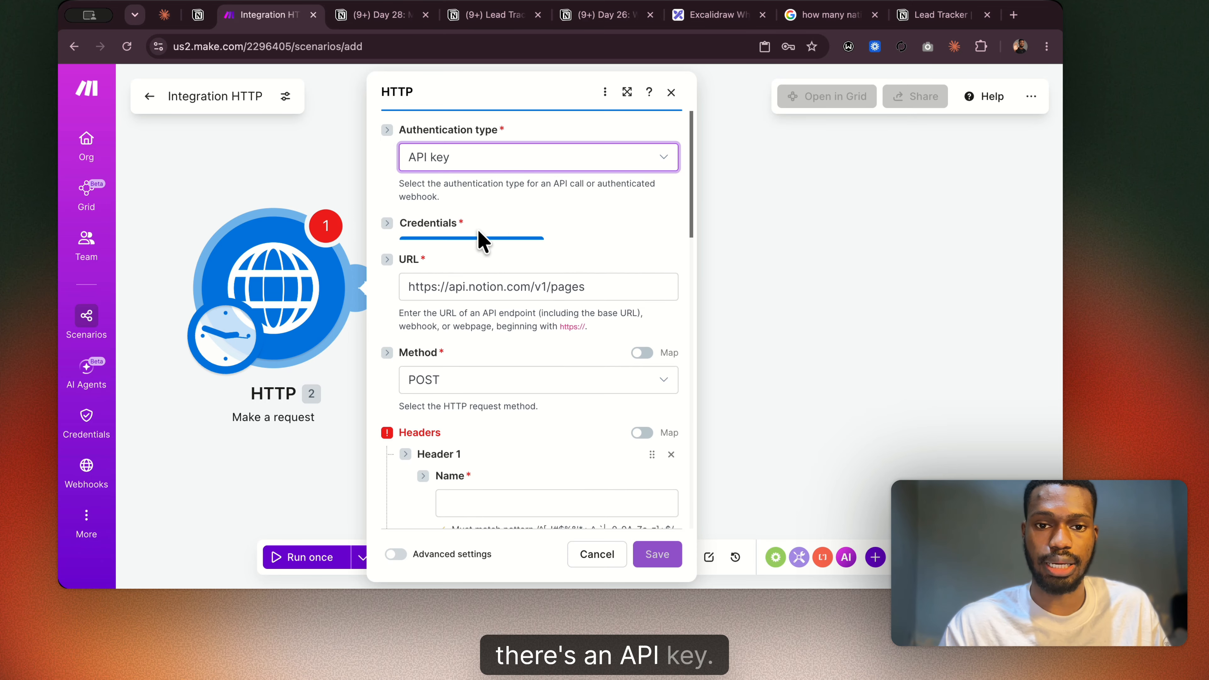
# Start a new keychain for the HTTP module's credentials and name it after the sample lead.
pyautogui.click(503, 262)
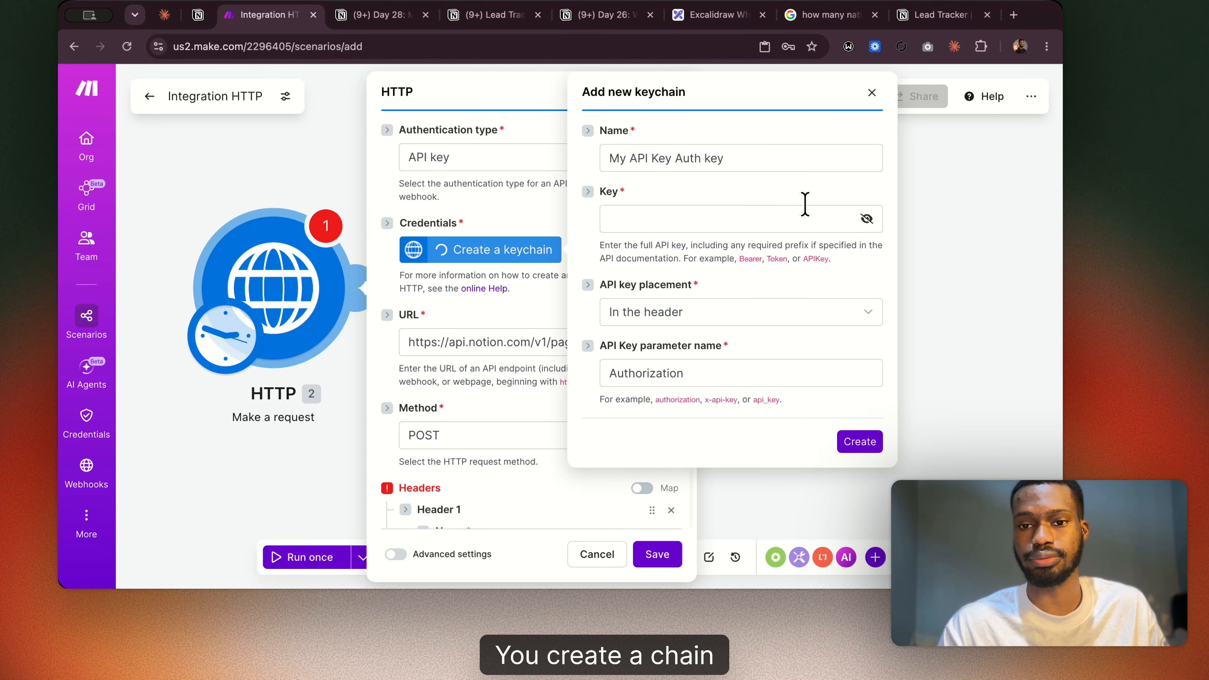
pyautogui.moveTo(750, 158); pyautogui.dragTo(579, 169)
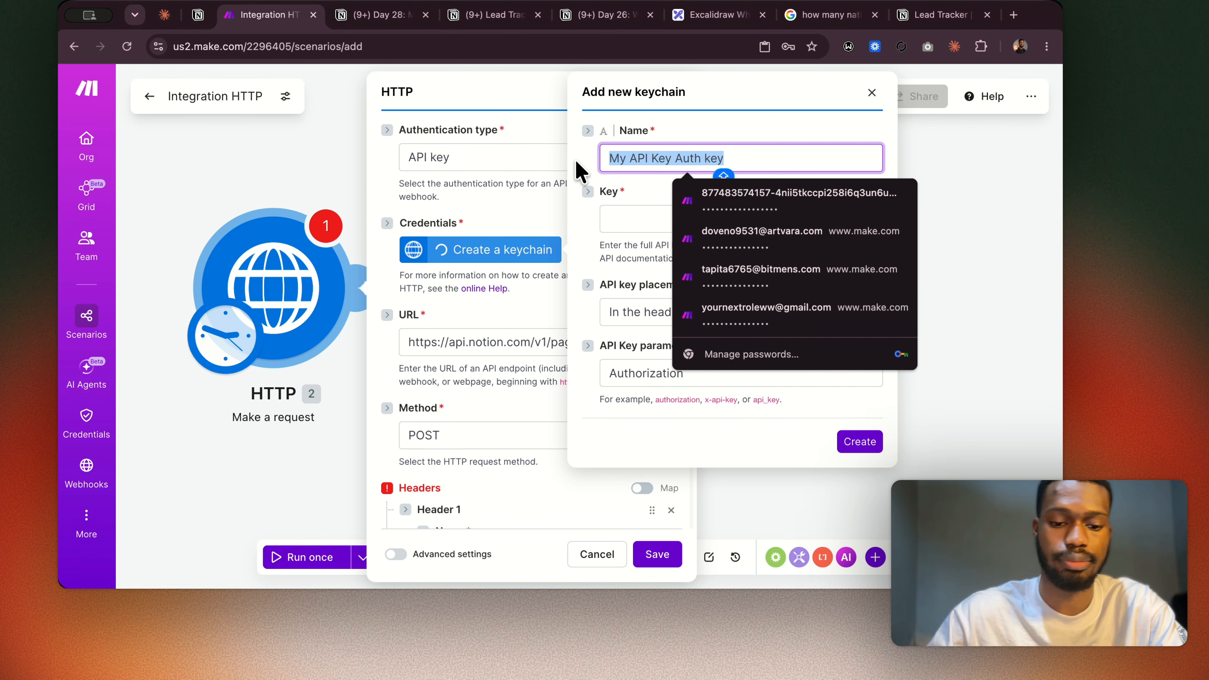
pyautogui.write('s')
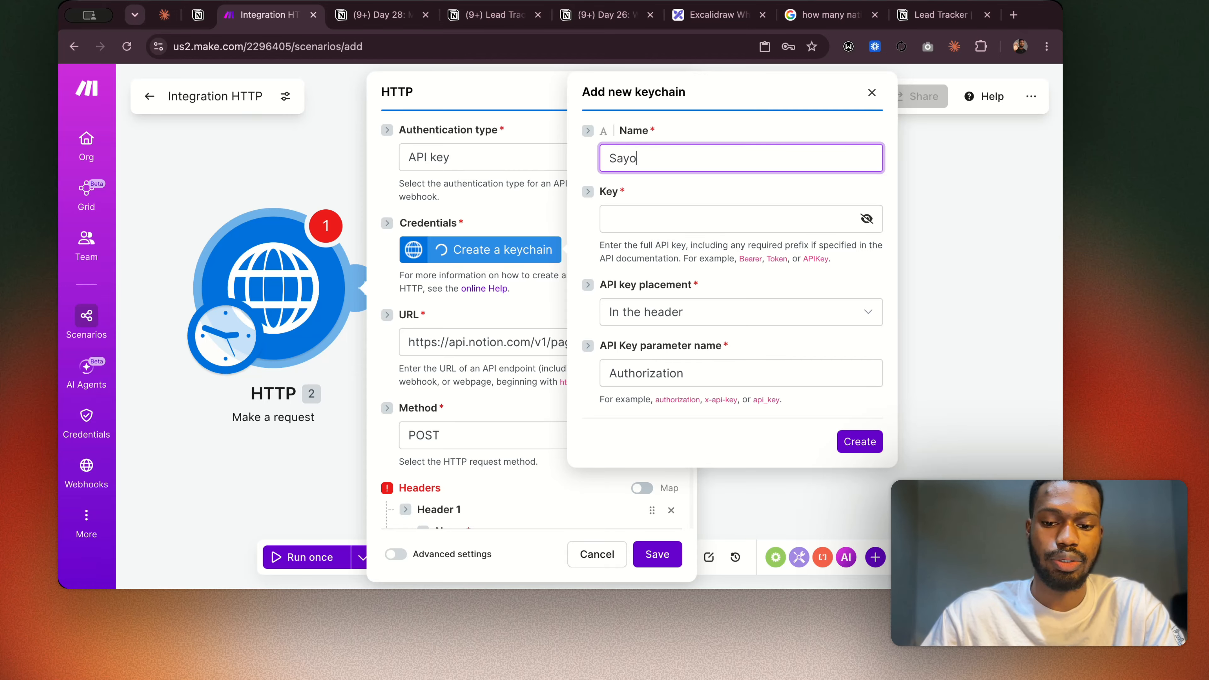
# Copy the access token from the Lead Tracker connection's configuration in Notion and paste it as the new keychain's key in Make.
pyautogui.click(621, 218)
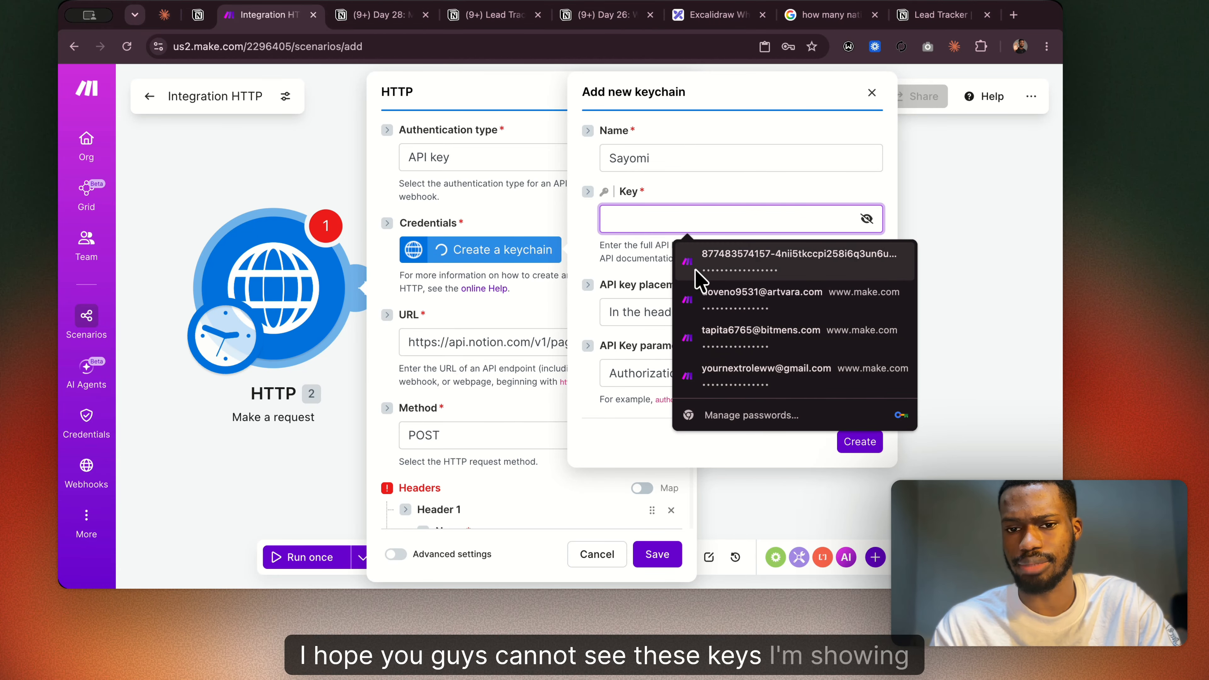
pyautogui.click(925, 17)
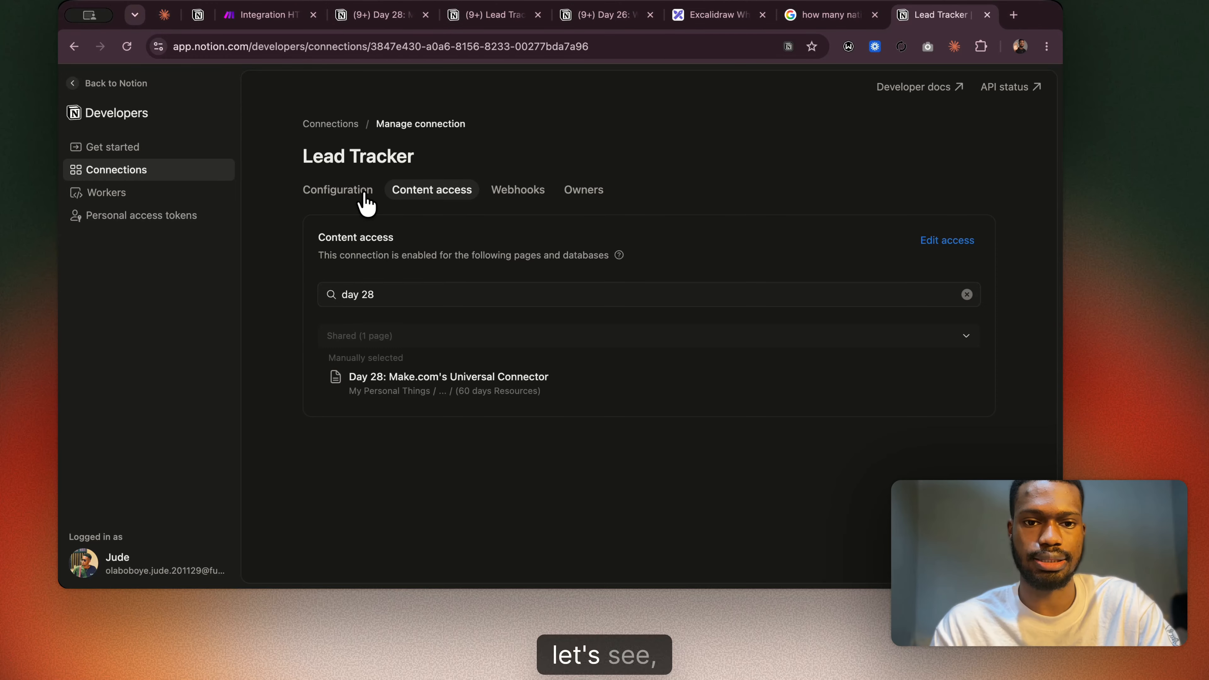
pyautogui.click(338, 191)
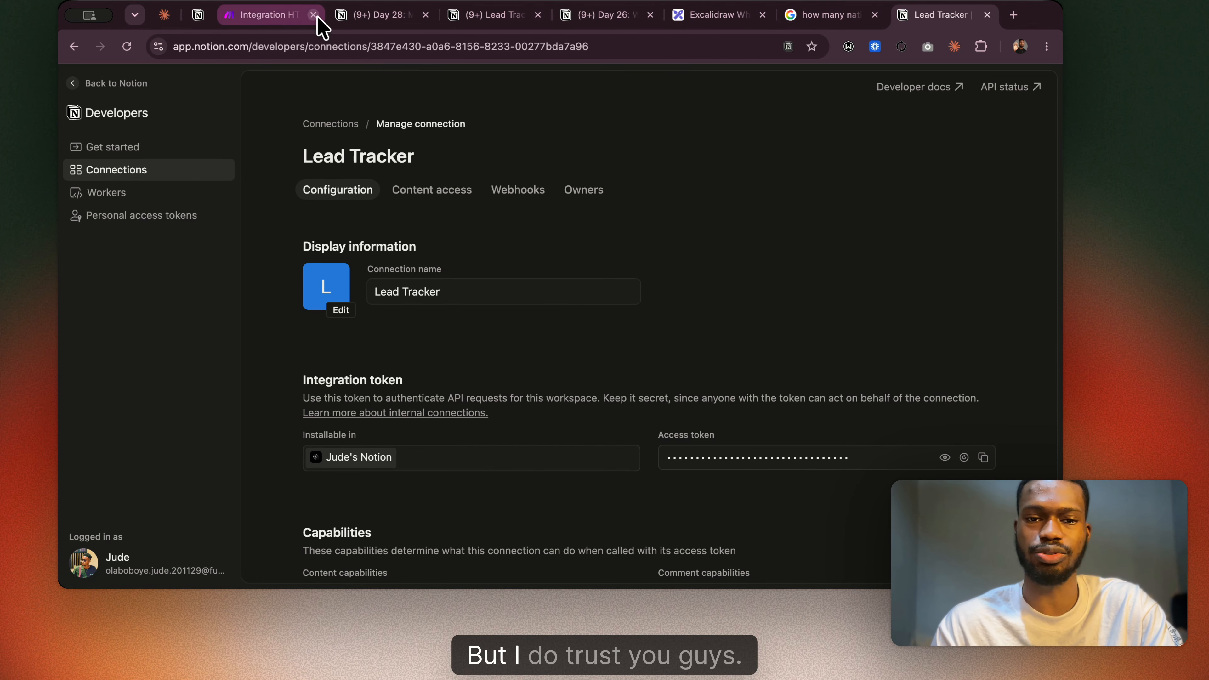
pyautogui.click(264, 15)
pyautogui.click(728, 190)
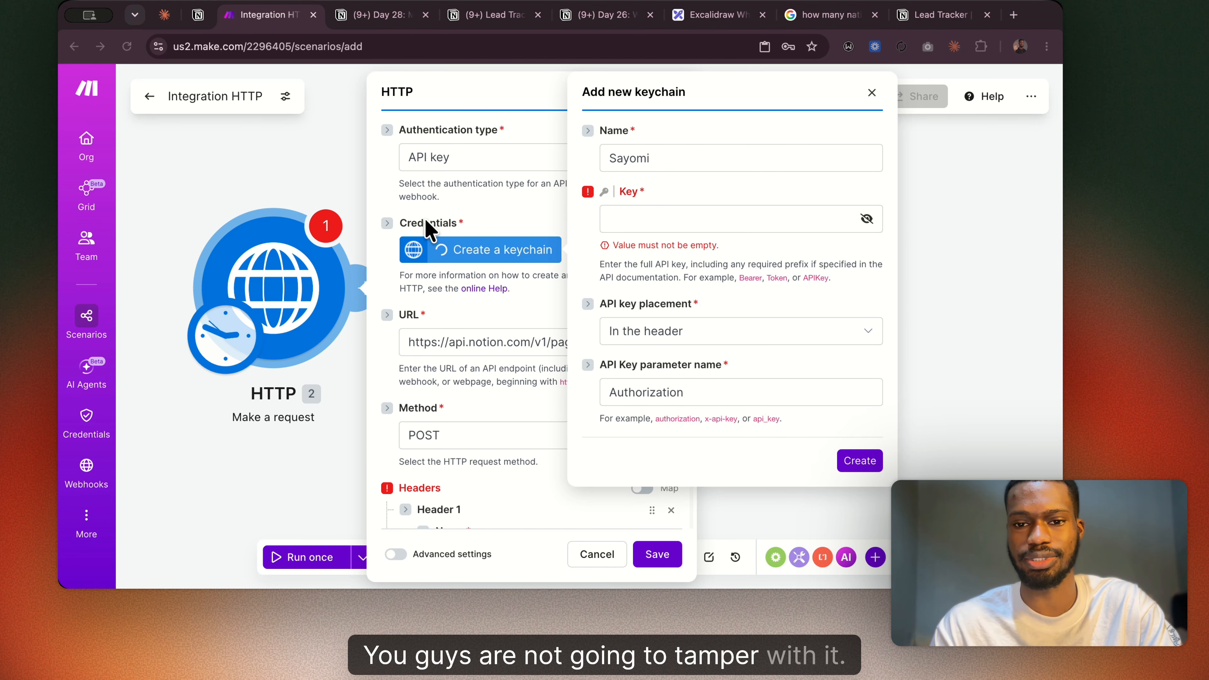
pyautogui.click(678, 219)
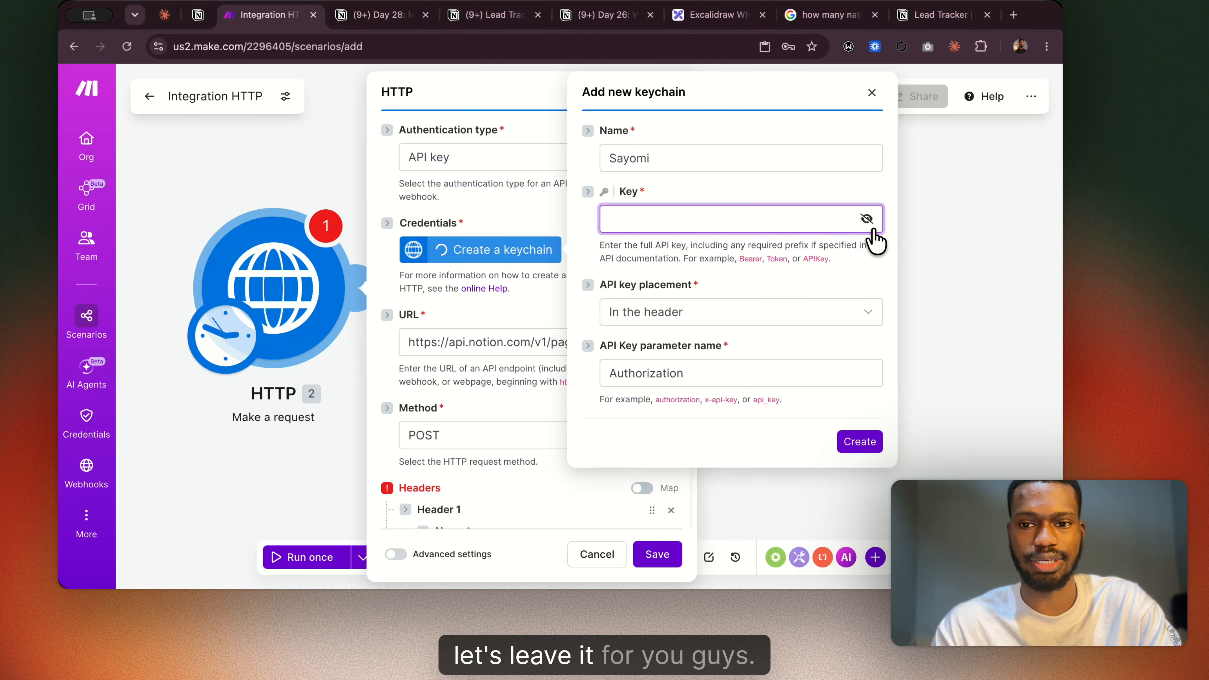
pyautogui.click(866, 220)
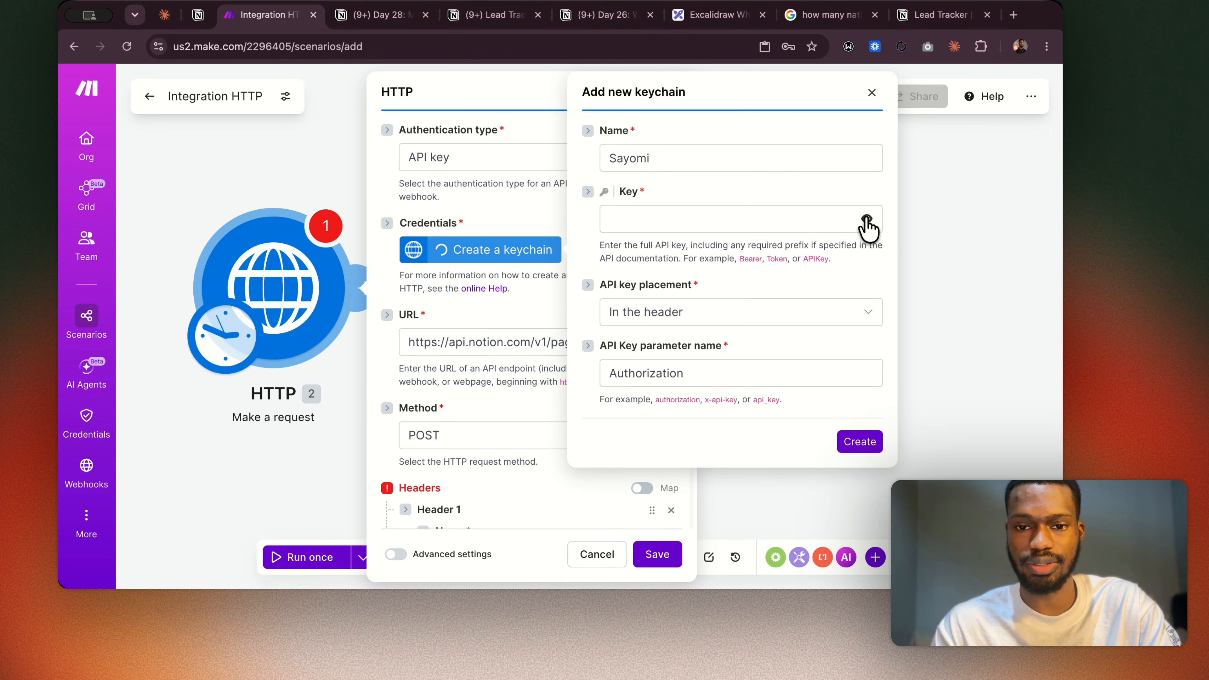
pyautogui.click(763, 226)
pyautogui.press('super+v')
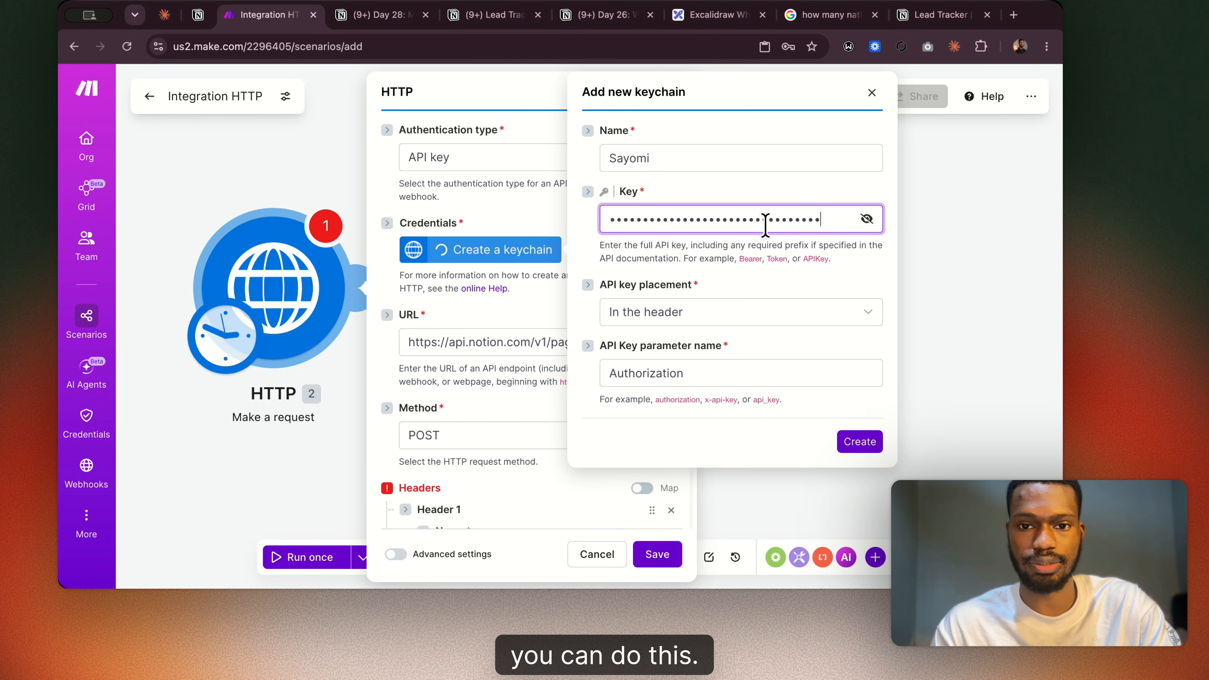
# Compare the keychain's settings with the Authorization header in the Day 28 guide and create the keychain.
pyautogui.click(851, 278)
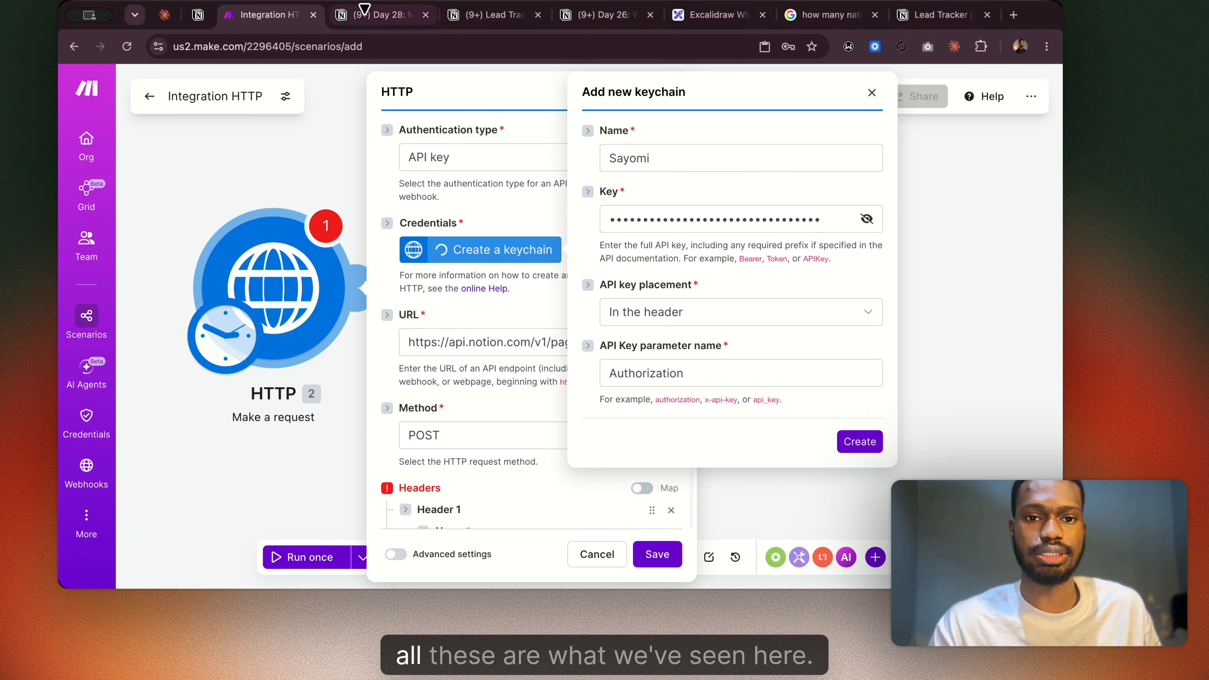
pyautogui.click(381, 15)
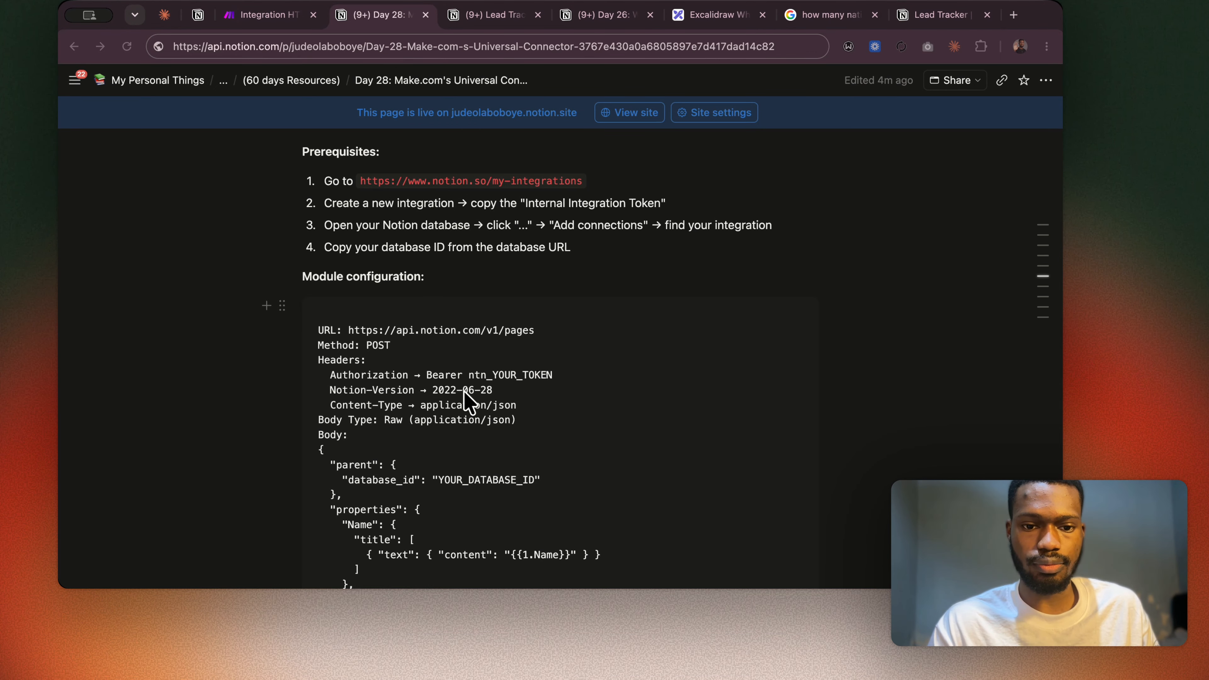
pyautogui.click(284, 19)
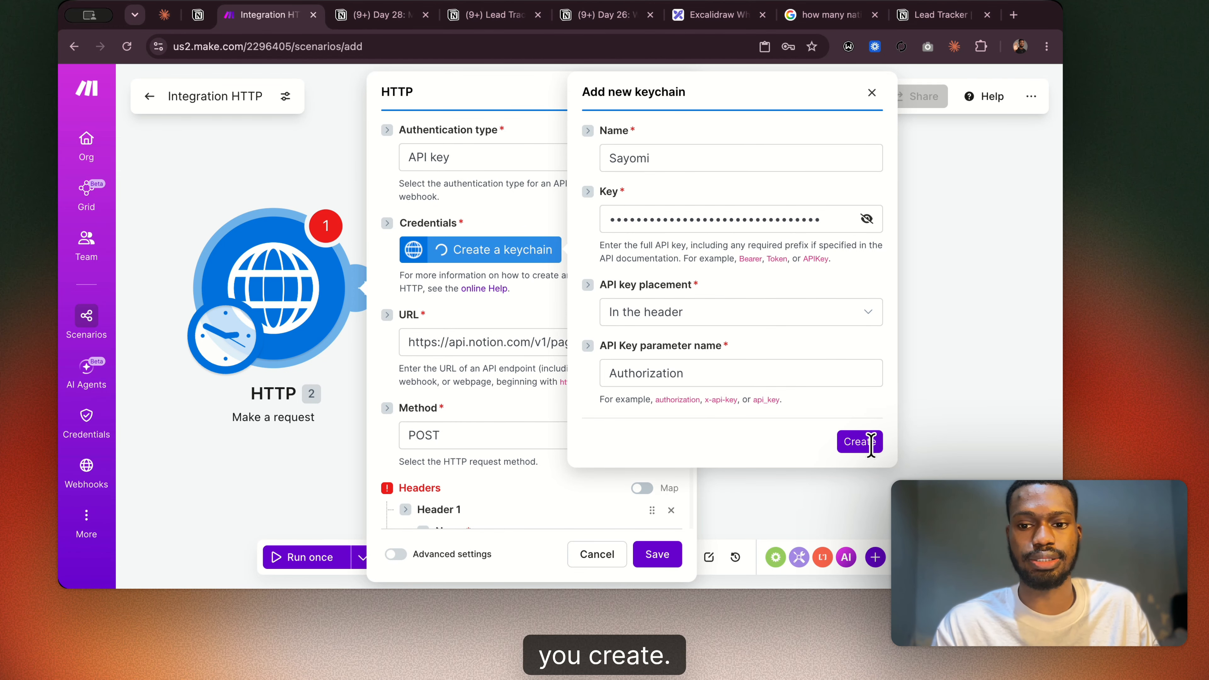
pyautogui.click(851, 453)
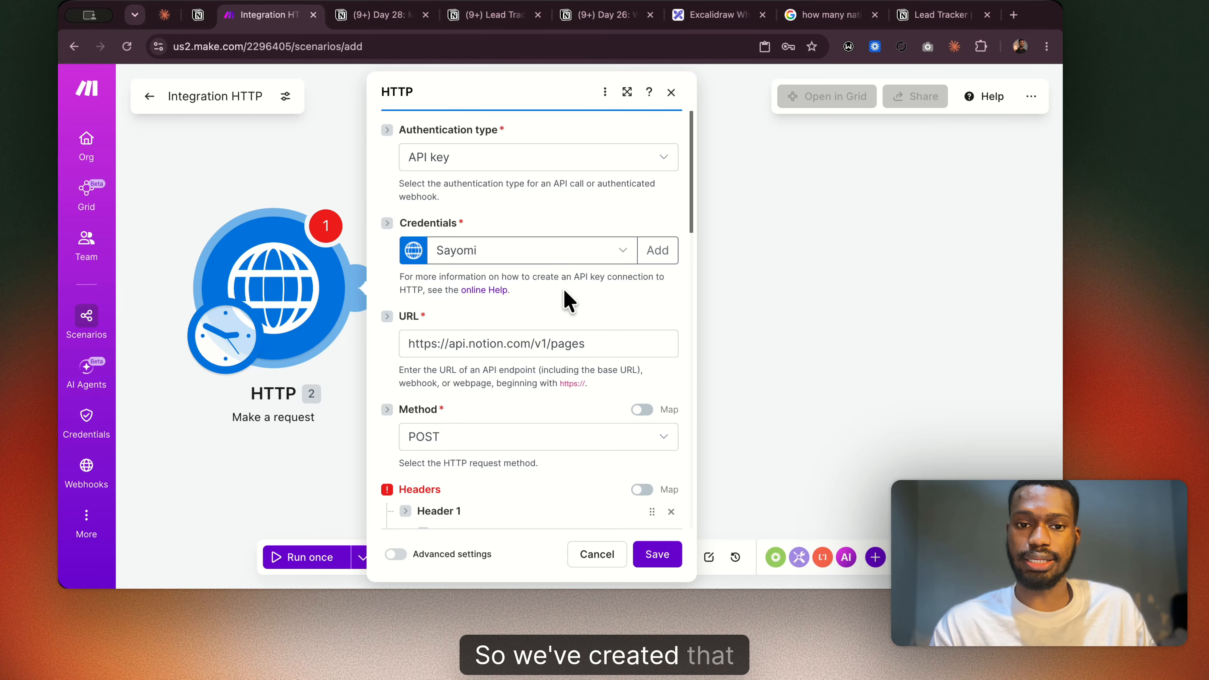
# Remove the empty Header 1 from the HTTP module and recheck the authentication and request settings.
pyautogui.scroll(-2, 564, 291)
pyautogui.scroll(-6, 564, 300)
pyautogui.scroll(3, 473, 185)
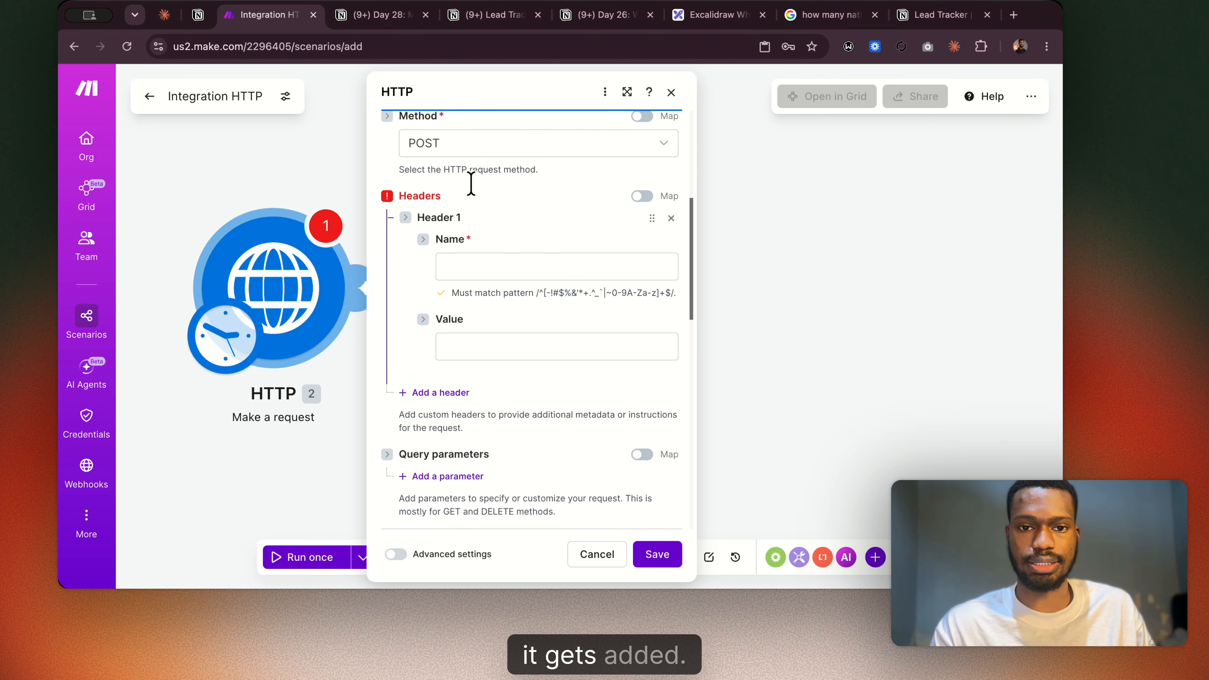
pyautogui.click(671, 239)
pyautogui.scroll(5, 552, 210)
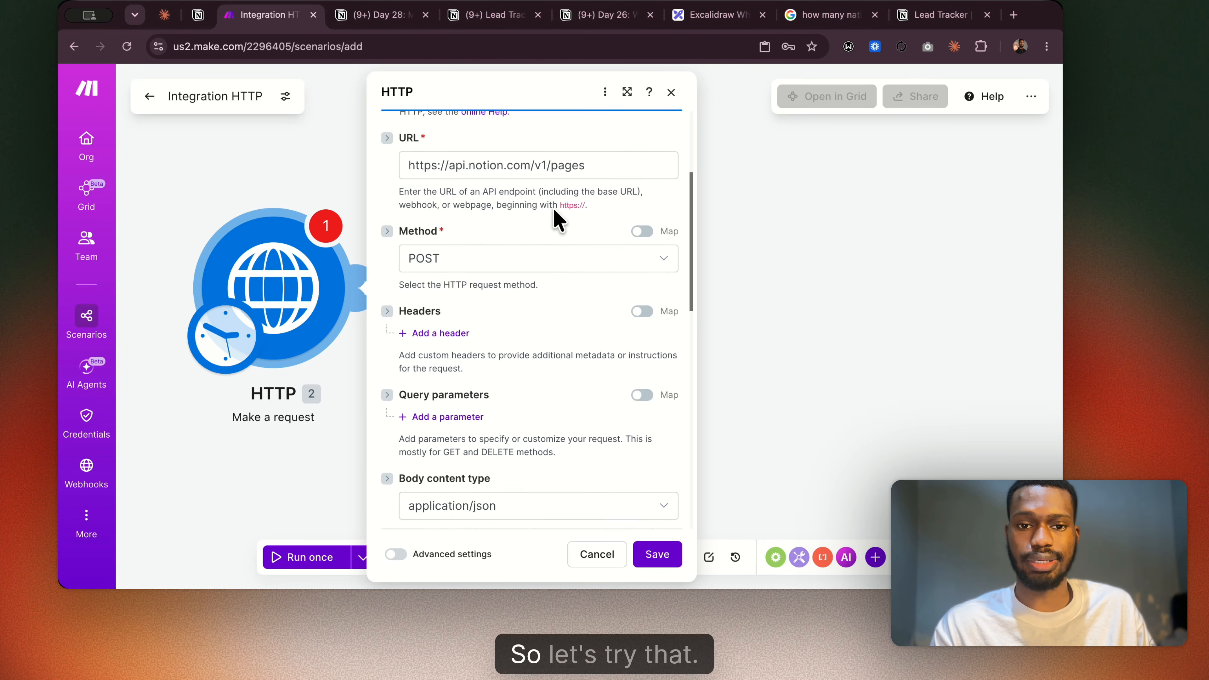
pyautogui.scroll(2, 558, 219)
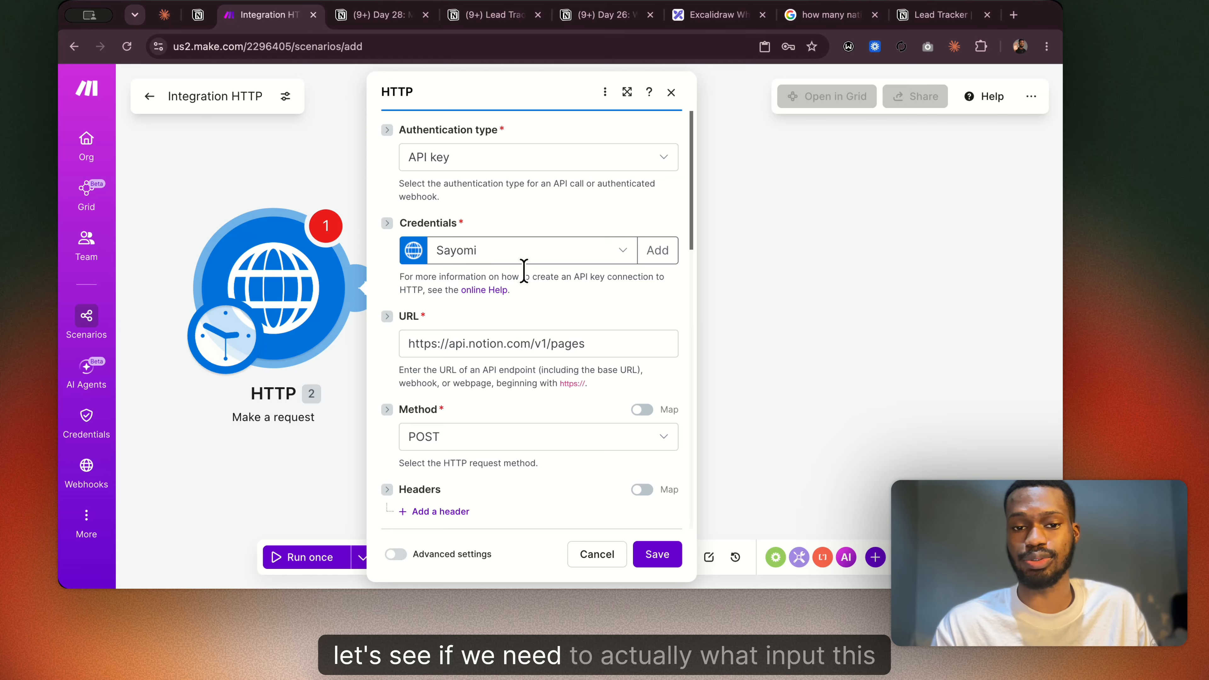
# Save the HTTP module's request settings and review the expected output bundle in the Day 28 guide.
pyautogui.scroll(-8, 523, 271)
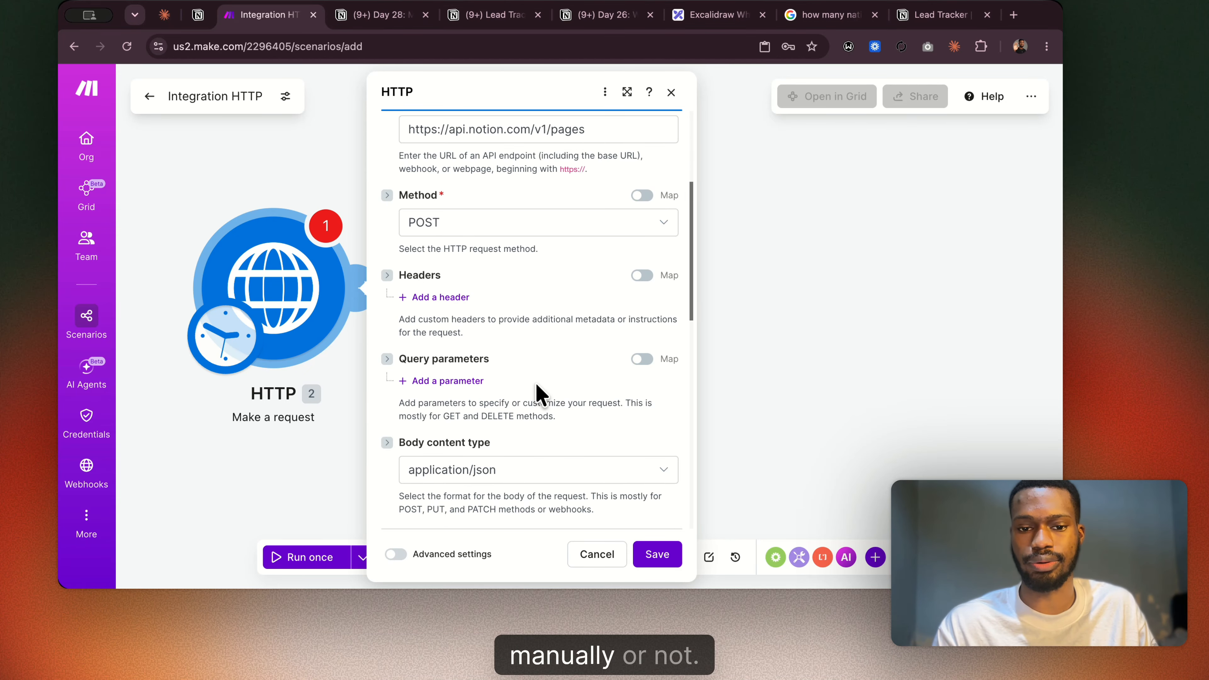
pyautogui.click(648, 561)
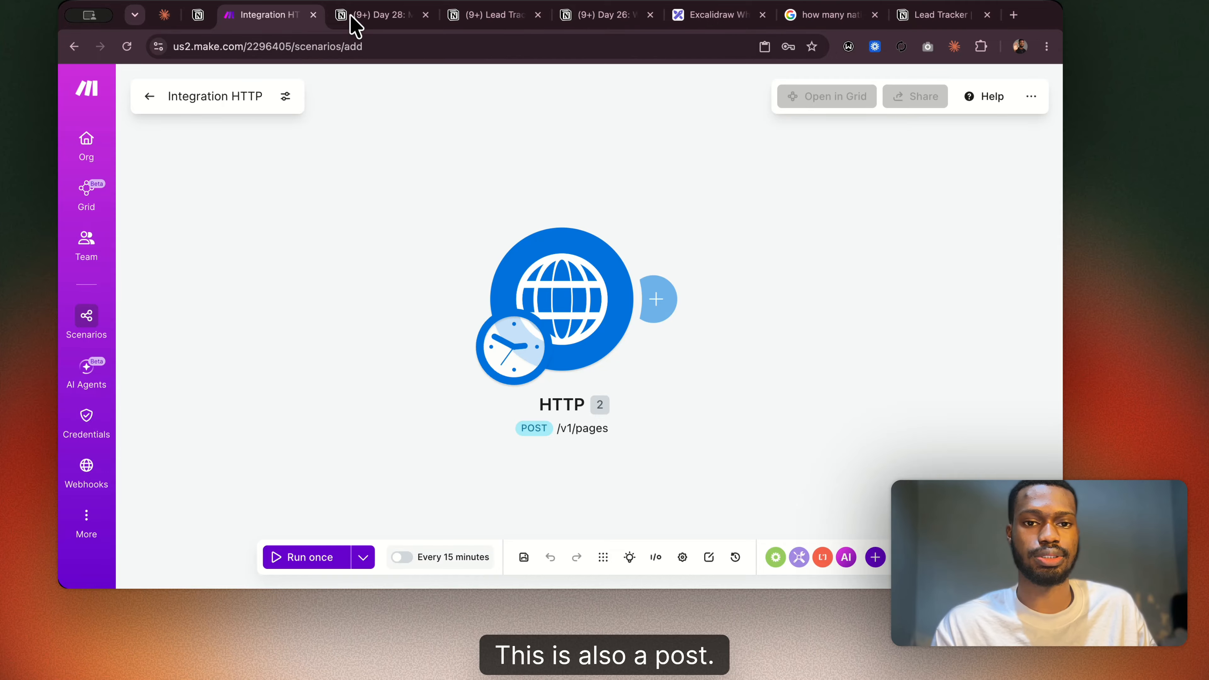
pyautogui.click(403, 21)
pyautogui.scroll(-5, 532, 316)
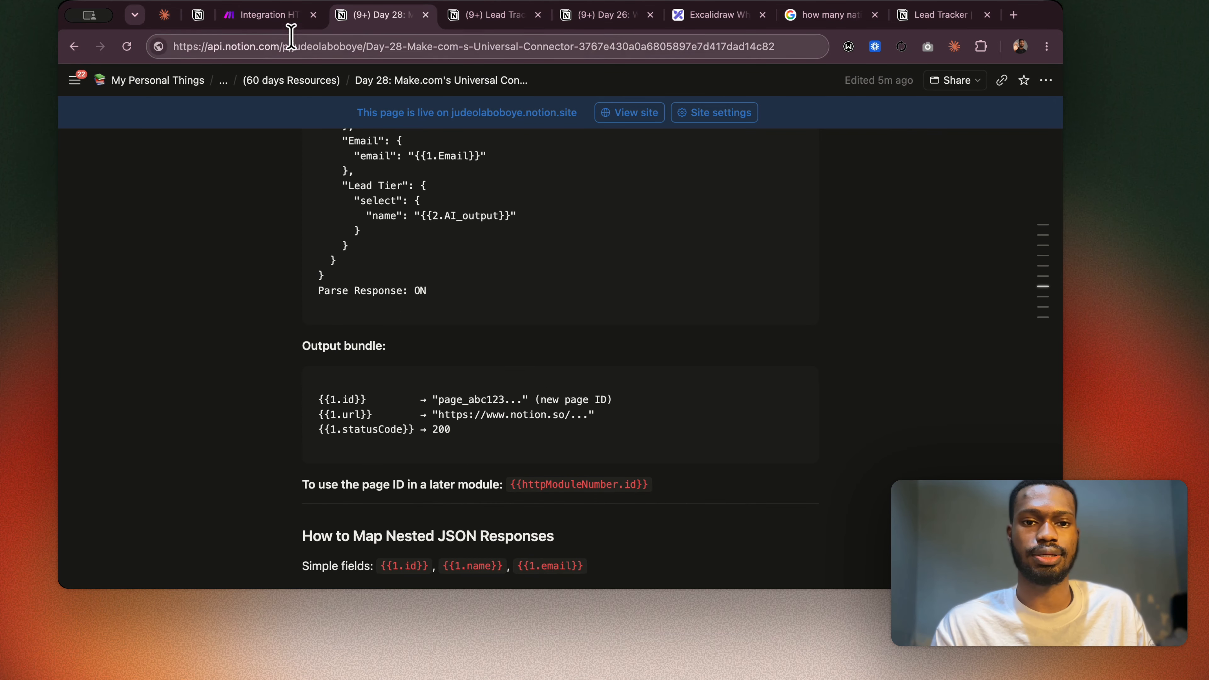
pyautogui.click(268, 16)
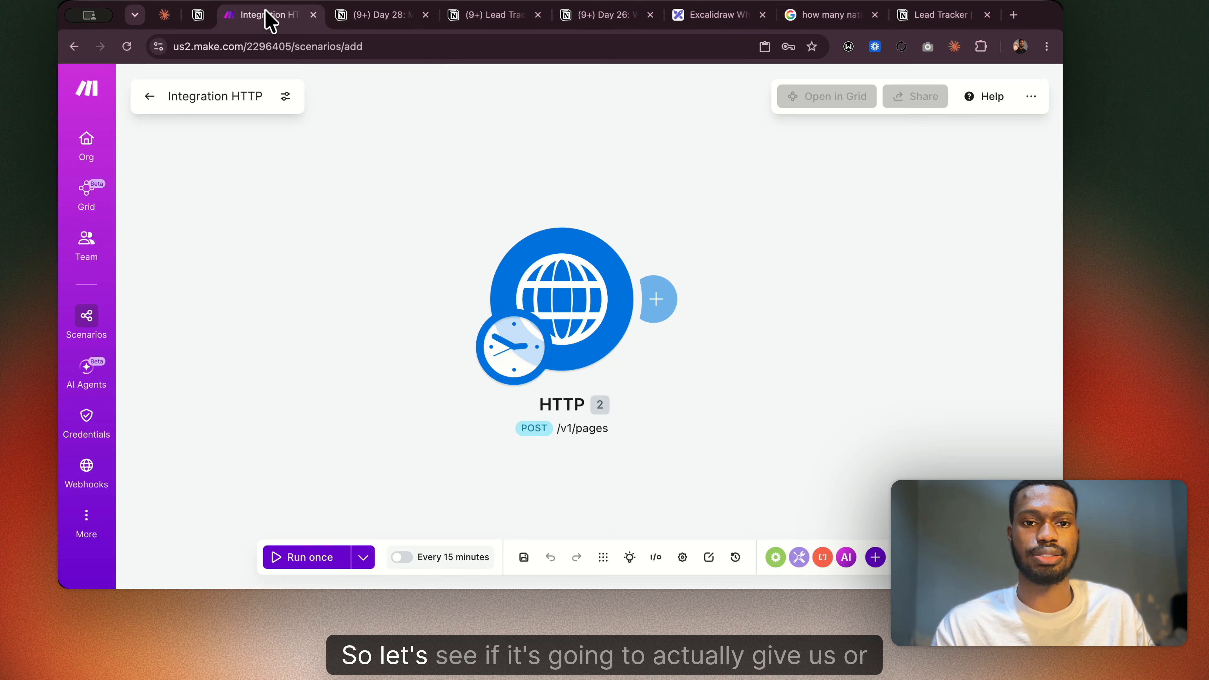
# Run only the HTTP module and request an explanation of its error.
pyautogui.rightClick(601, 325)
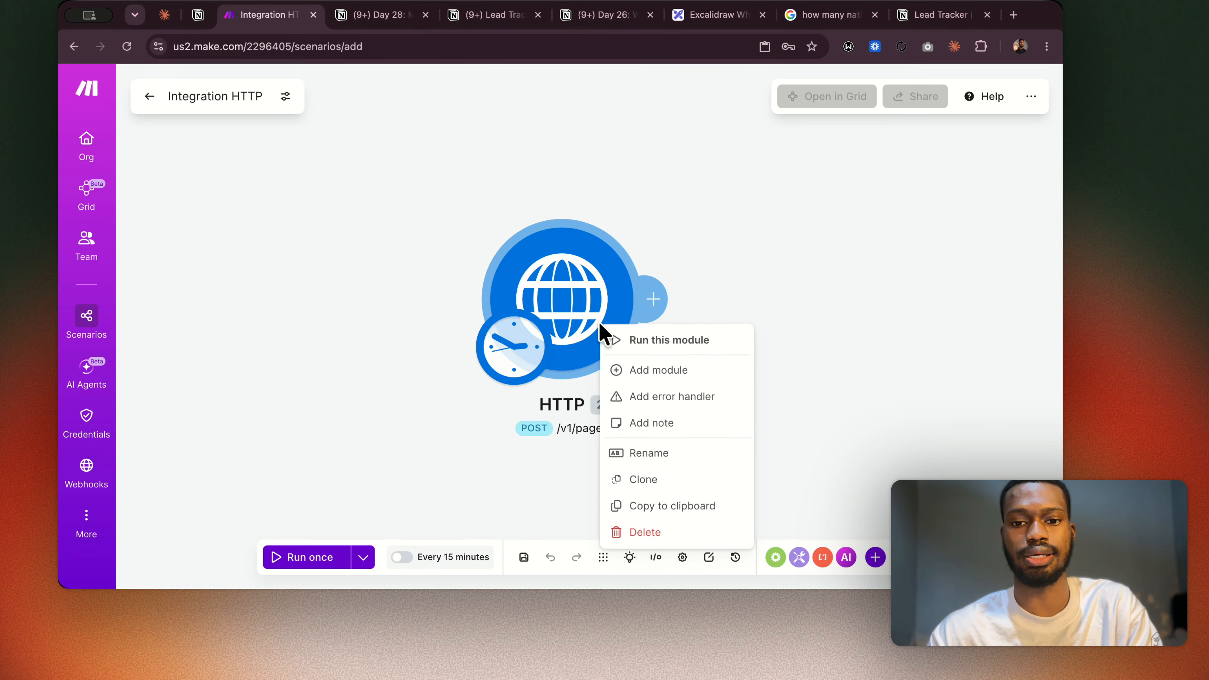
pyautogui.click(643, 342)
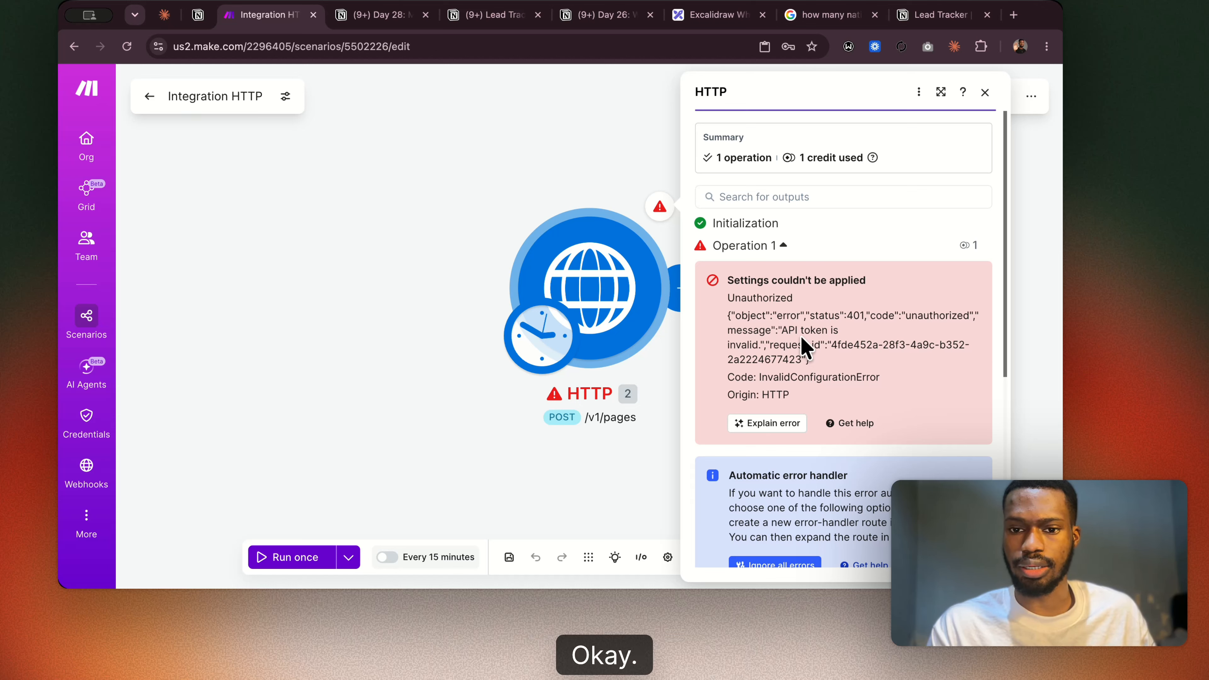
pyautogui.click(771, 424)
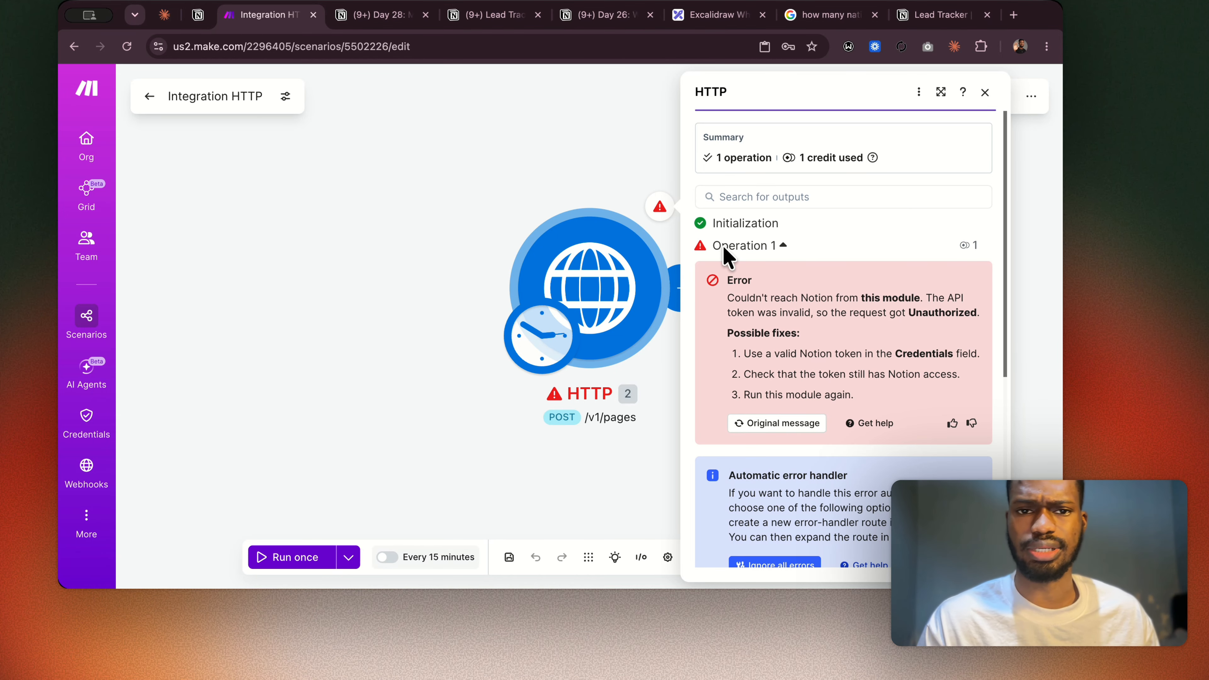
# Check the Lead Tracker connection's content access in Notion against the fixes suggested for the HTTP error in Make.
pyautogui.click(907, 16)
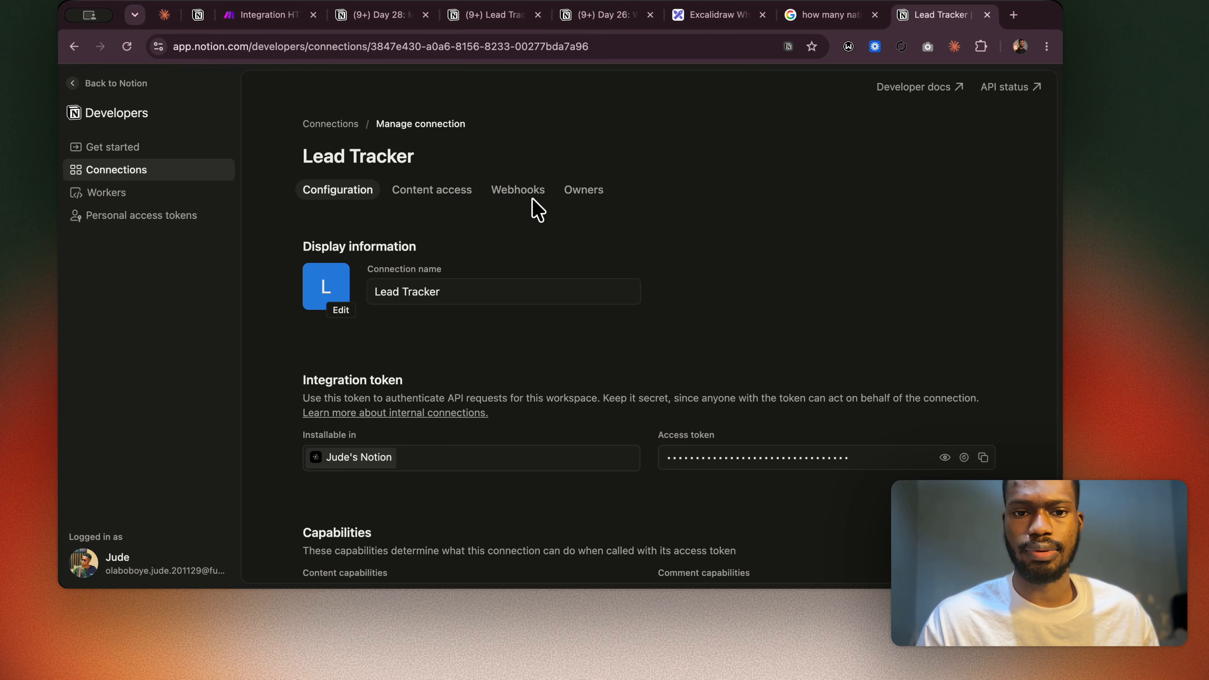
pyautogui.click(431, 193)
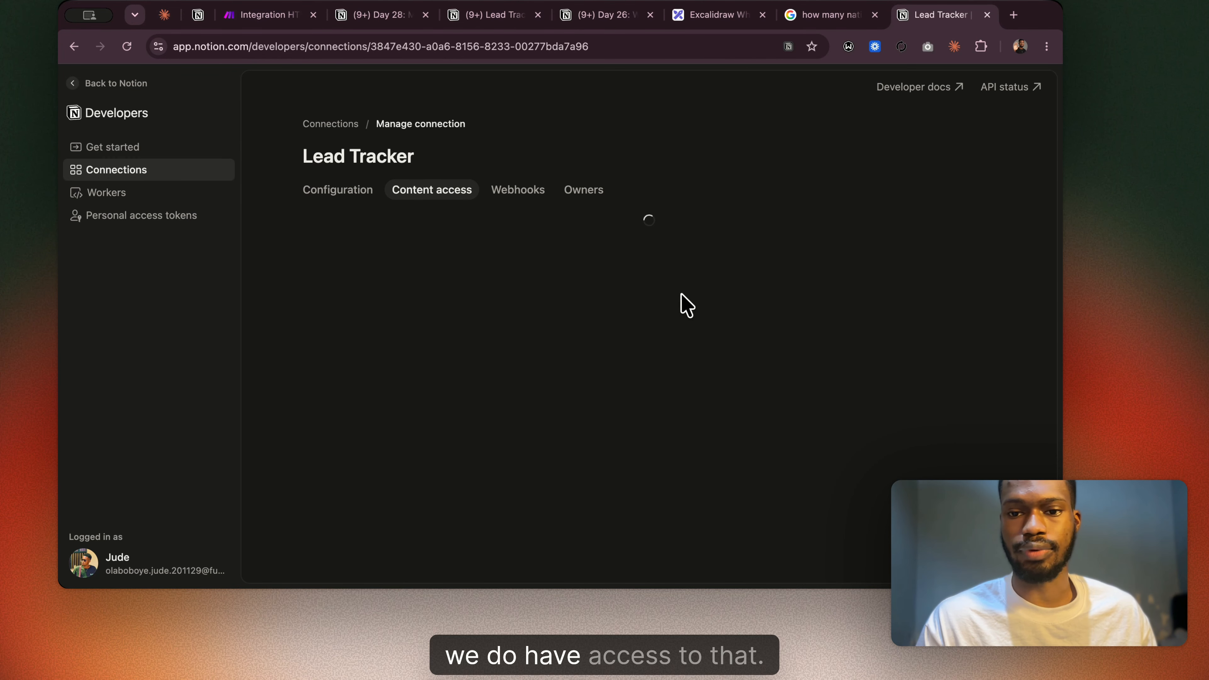
pyautogui.click(365, 25)
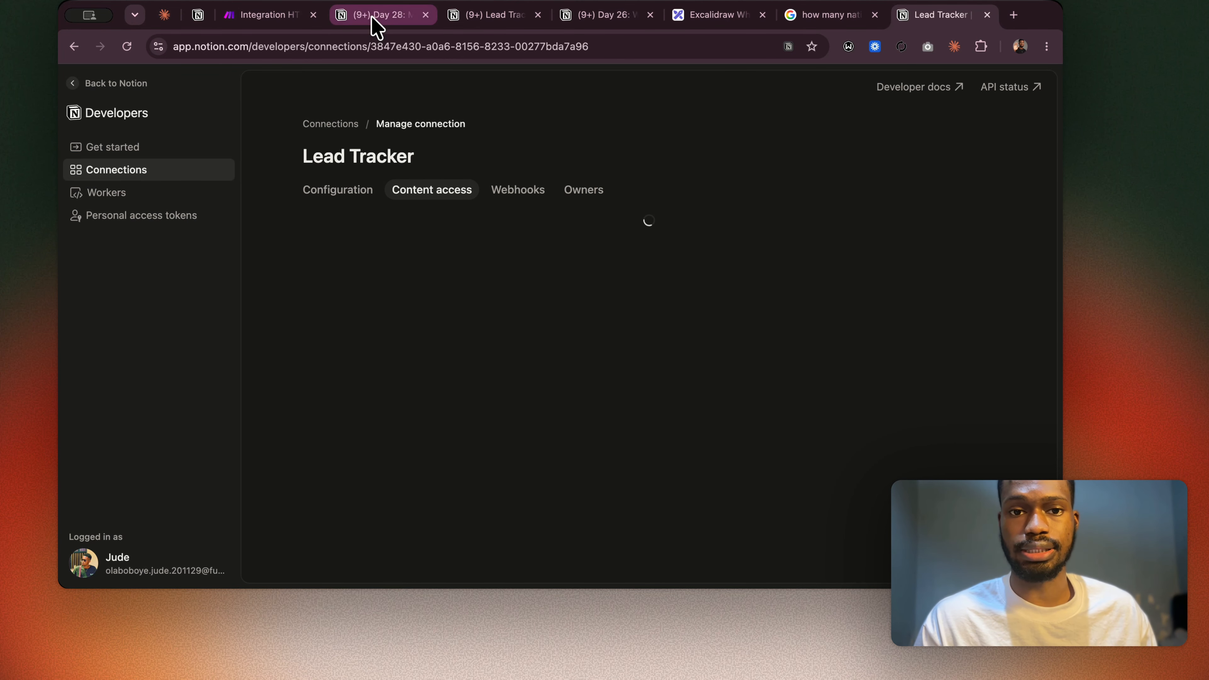
pyautogui.click(242, 22)
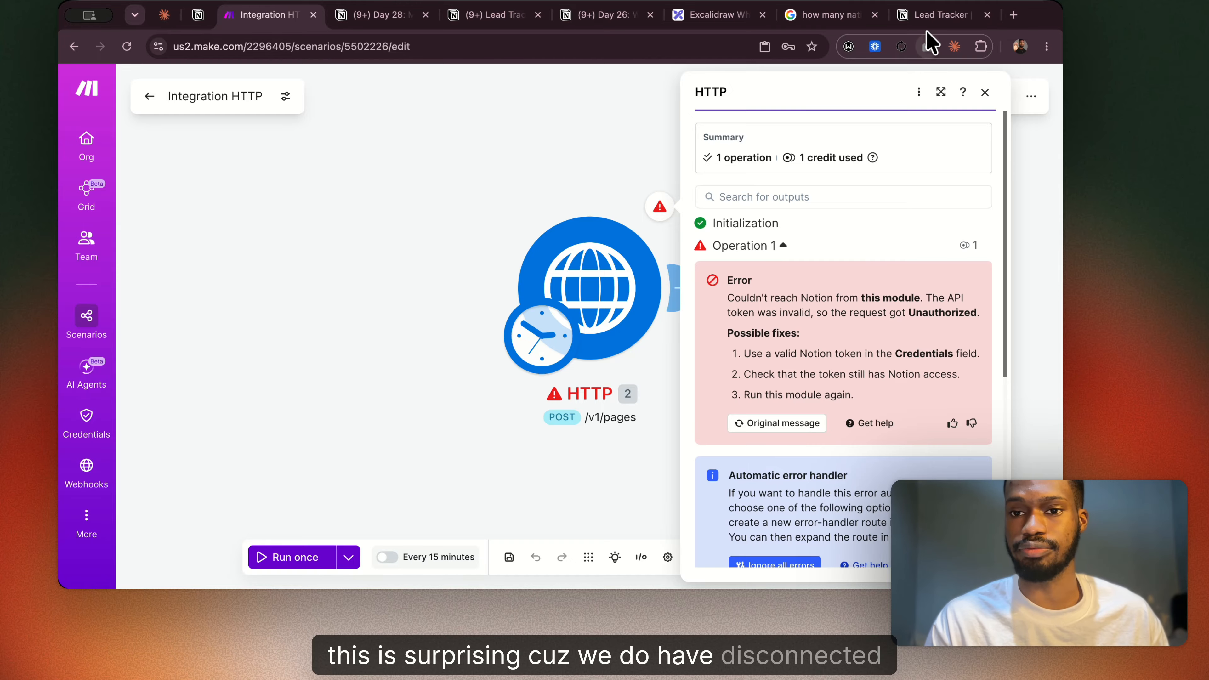
pyautogui.click(925, 17)
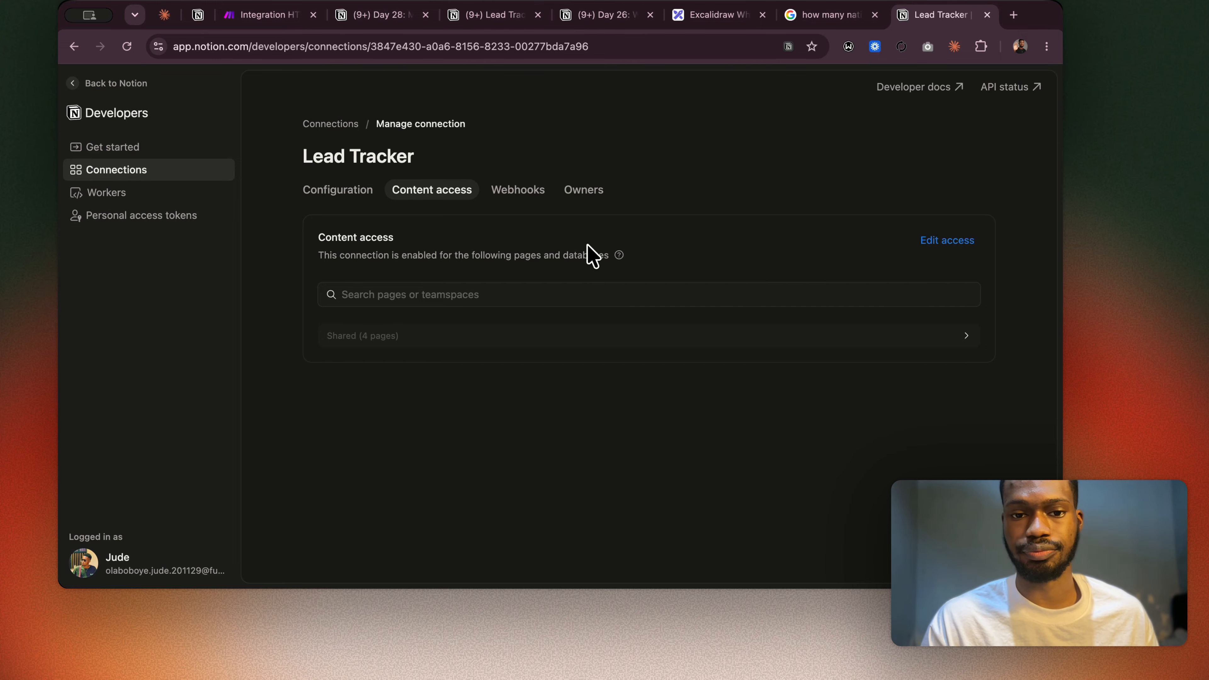
# Copy the access token from the Lead Tracker connection's configuration in Notion and return to the Make scenario.
pyautogui.click(339, 193)
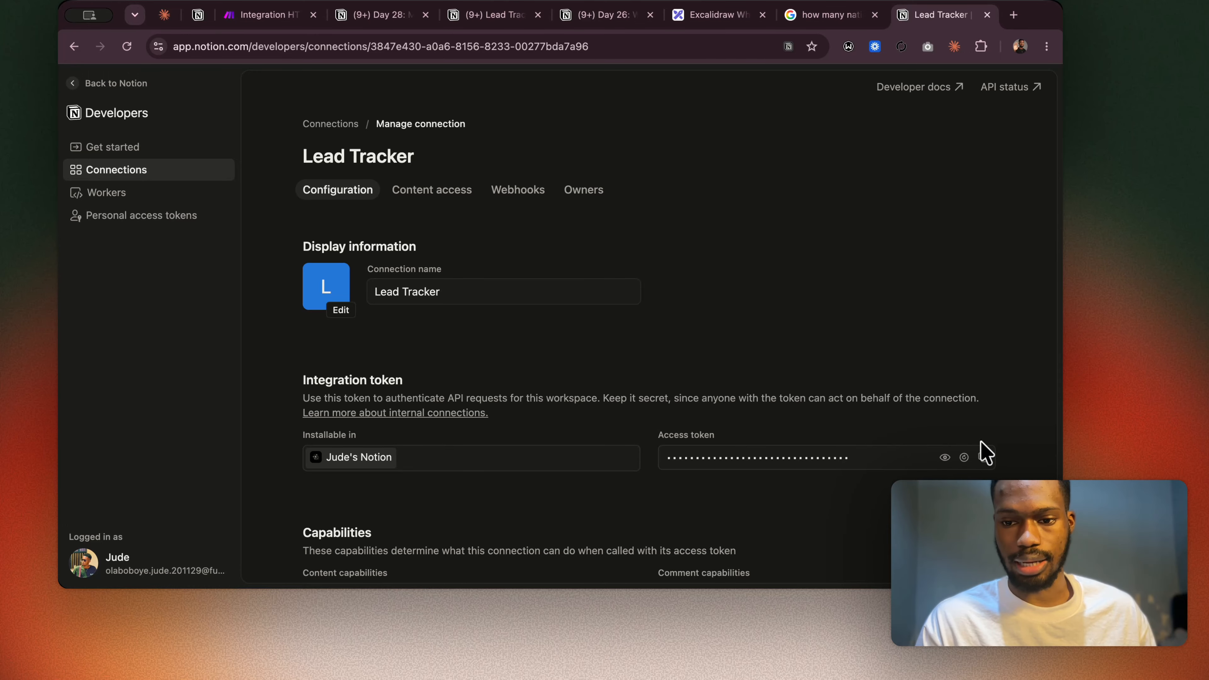
pyautogui.click(984, 457)
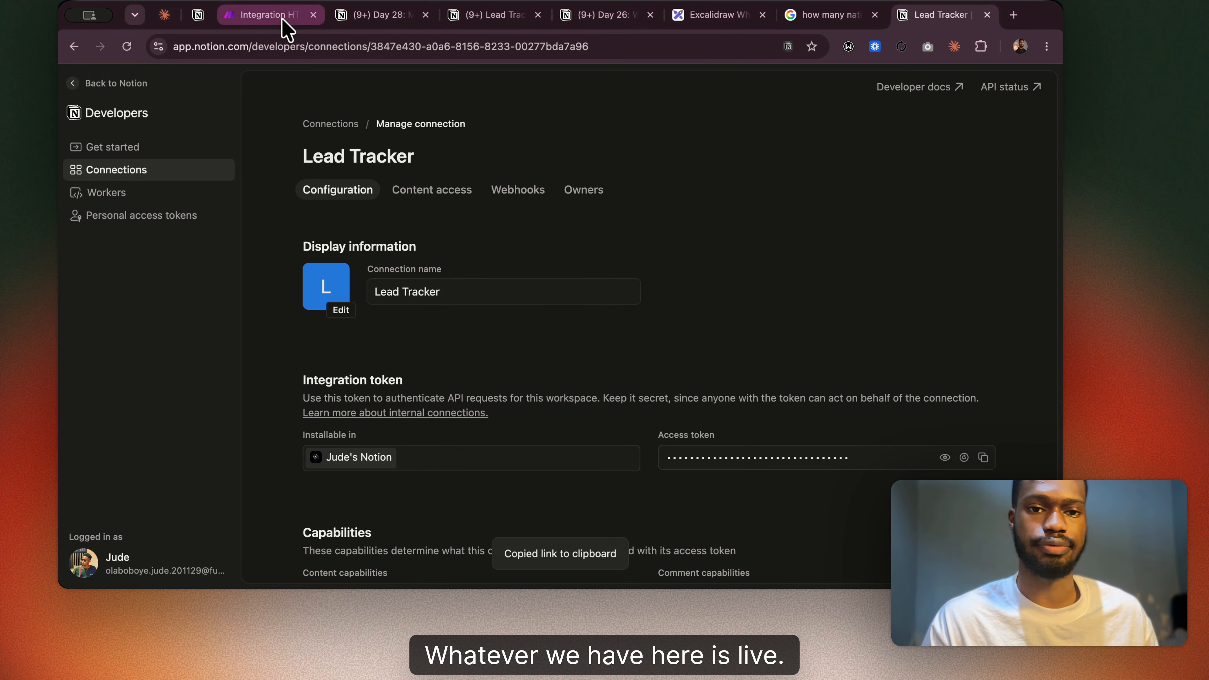
pyautogui.click(267, 15)
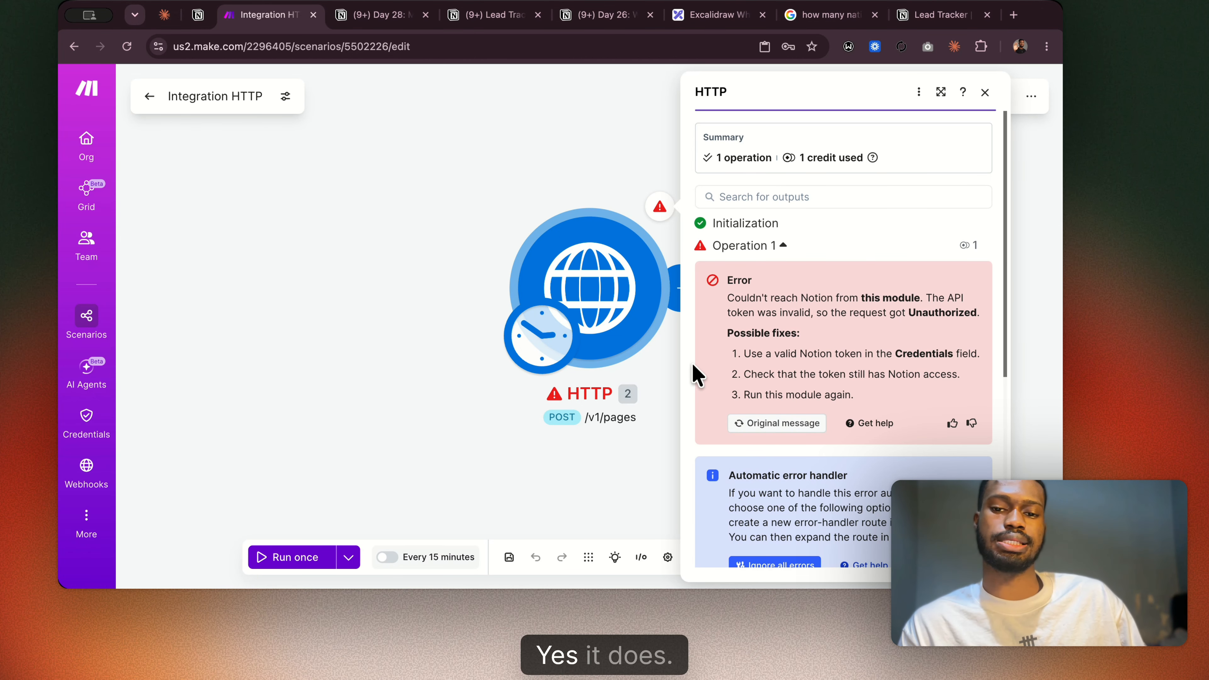
# Reopen the HTTP module's settings, recheck the request setup and add a first custom header.
pyautogui.click(601, 184)
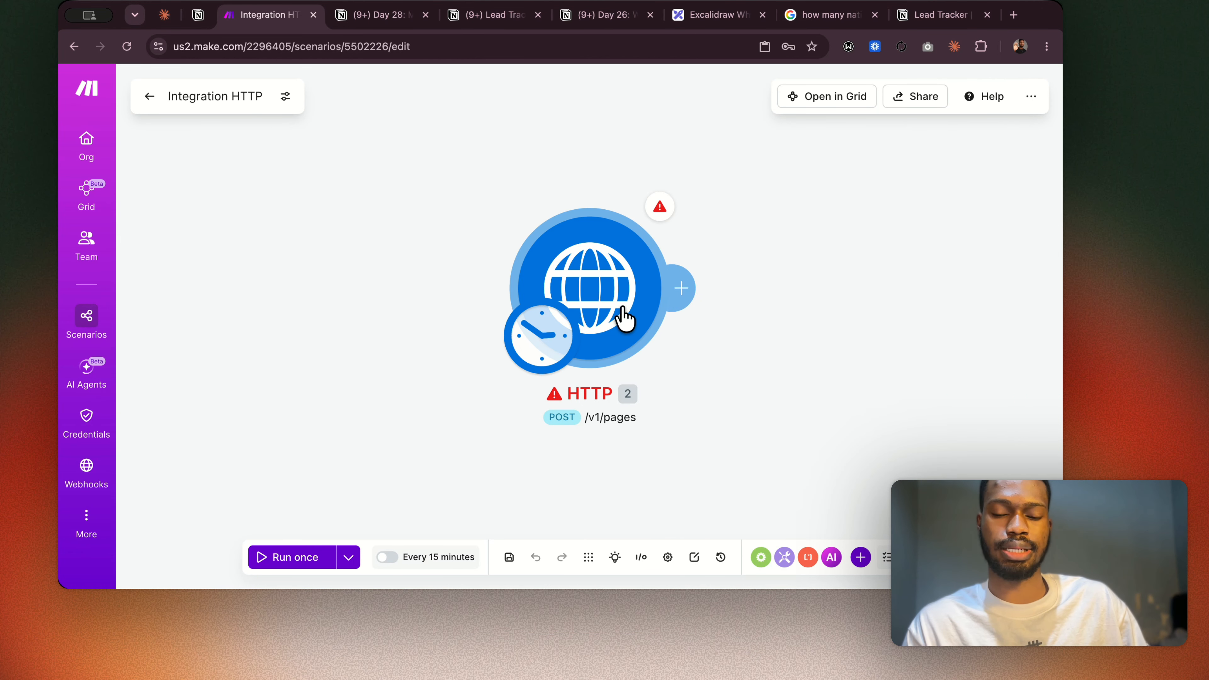
pyautogui.click(625, 317)
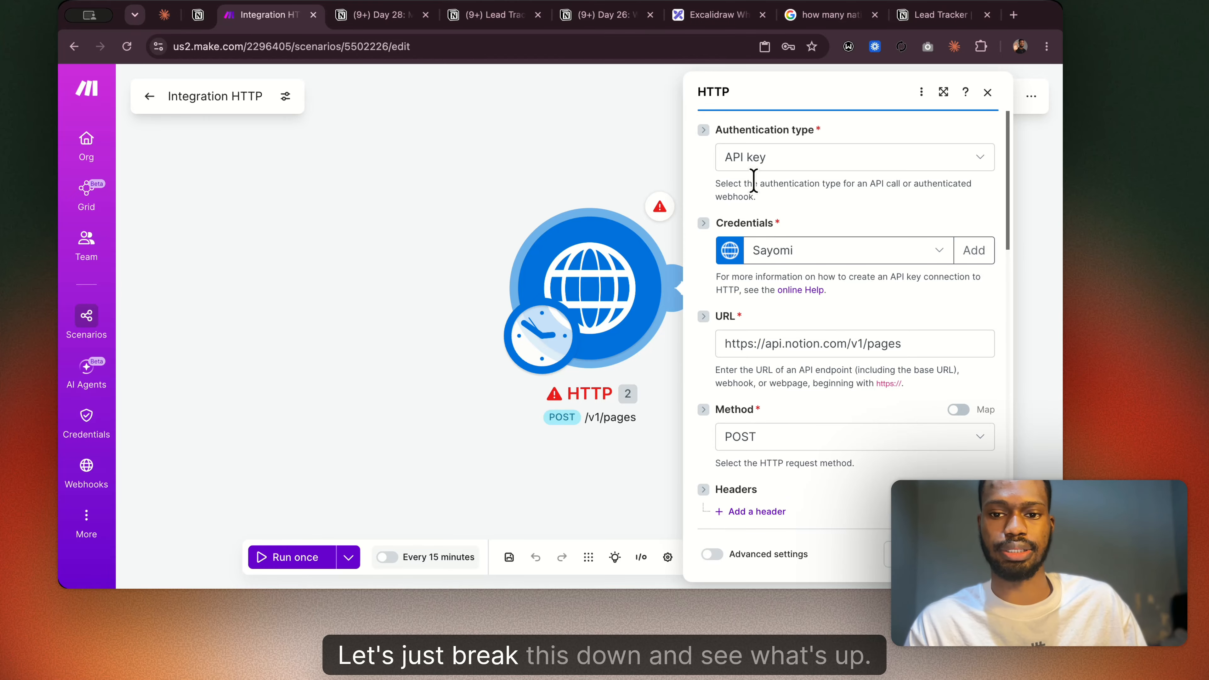
pyautogui.scroll(-6, 796, 318)
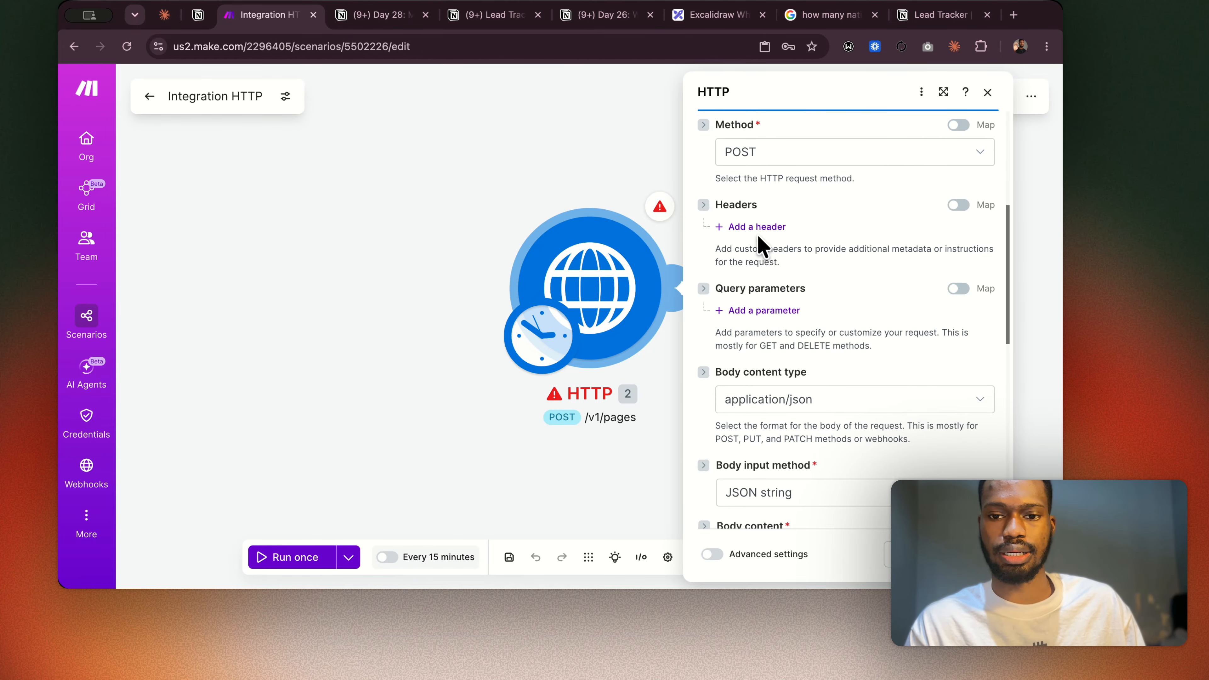
pyautogui.scroll(6, 757, 243)
pyautogui.scroll(-5, 758, 229)
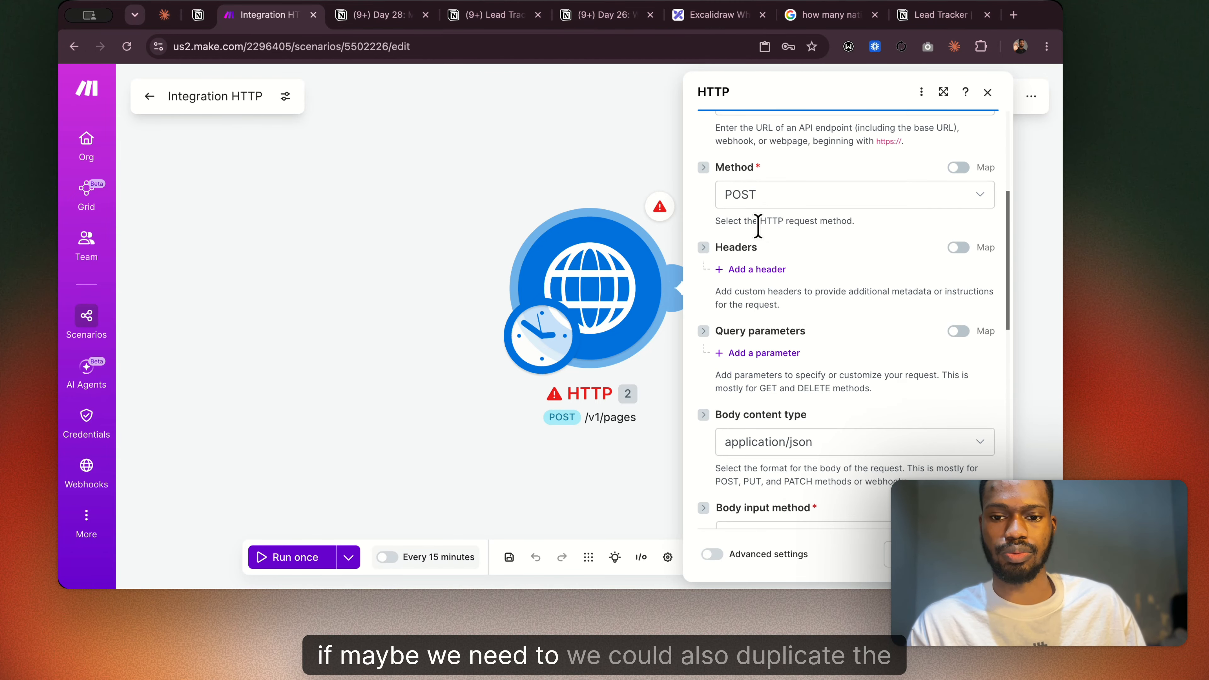
pyautogui.click(764, 271)
pyautogui.click(795, 318)
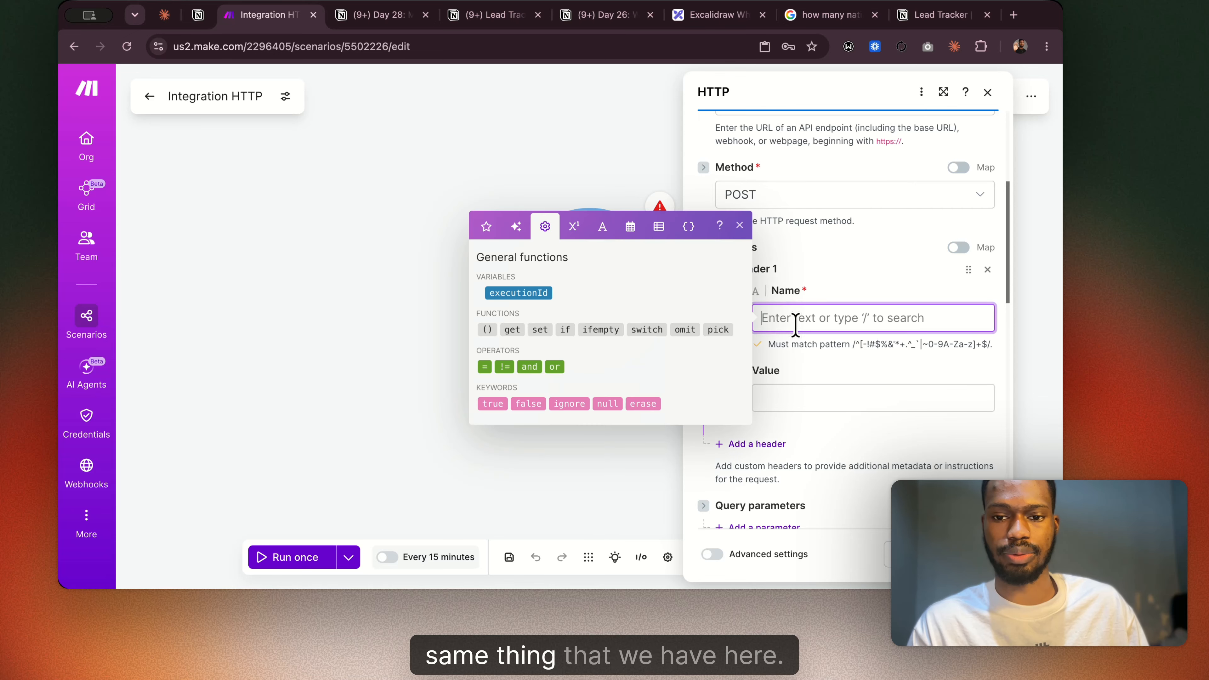
pyautogui.click(847, 280)
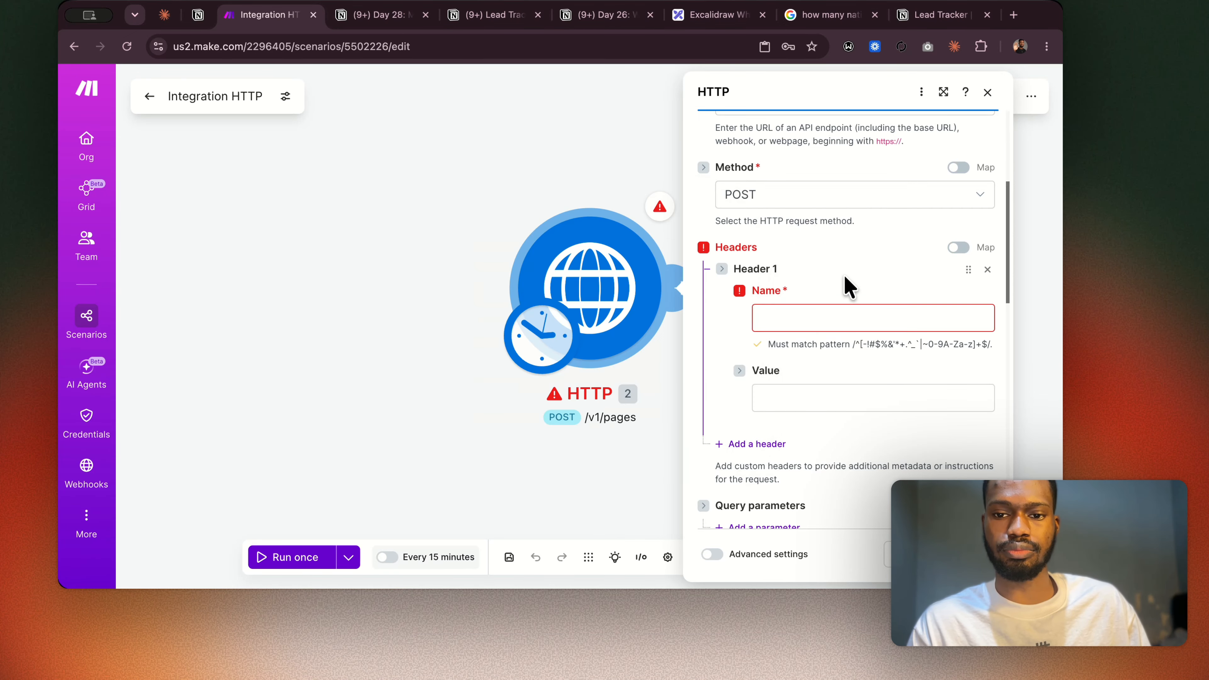
pyautogui.click(781, 315)
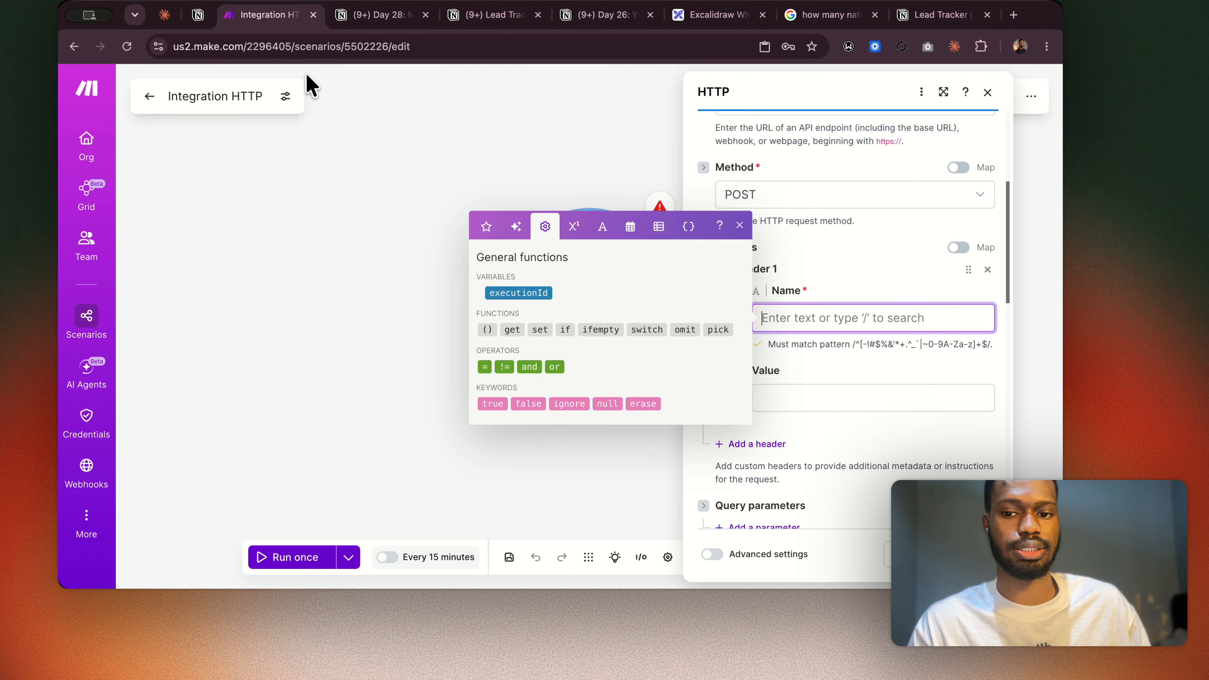
# Copy "Authorization" from the Day 28 guide's header list and paste it as Header 1's name in Make.
pyautogui.click(362, 16)
pyautogui.scroll(10, 438, 266)
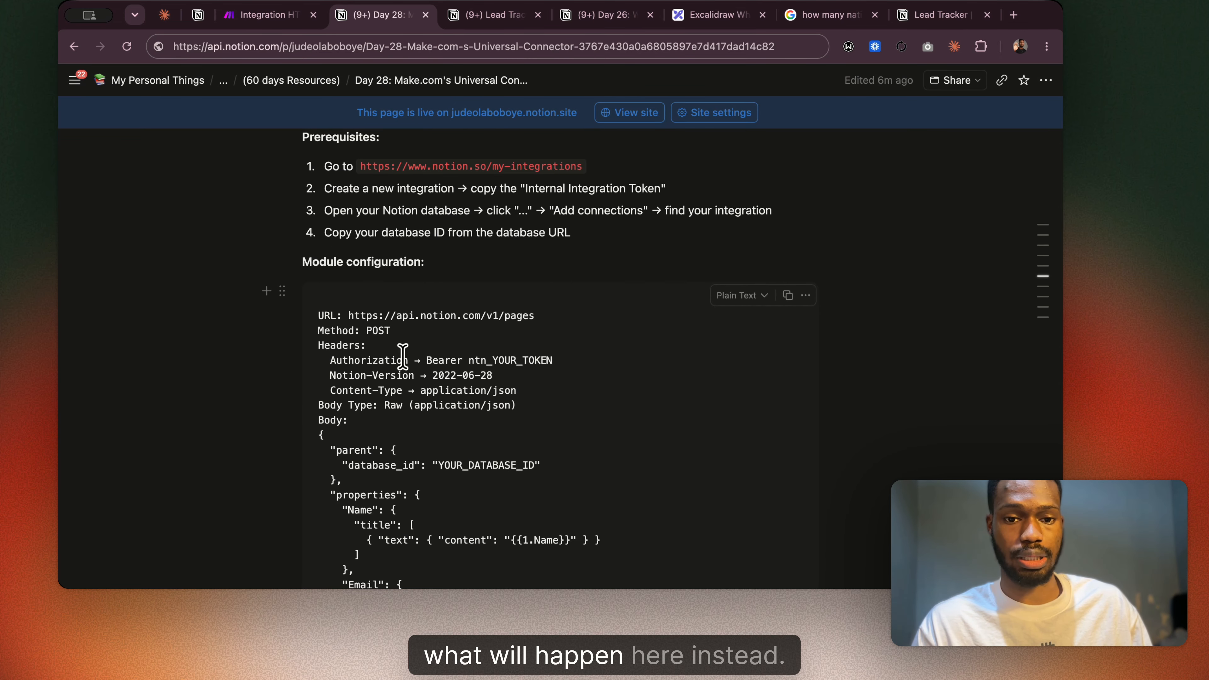
pyautogui.moveTo(407, 358); pyautogui.dragTo(330, 360)
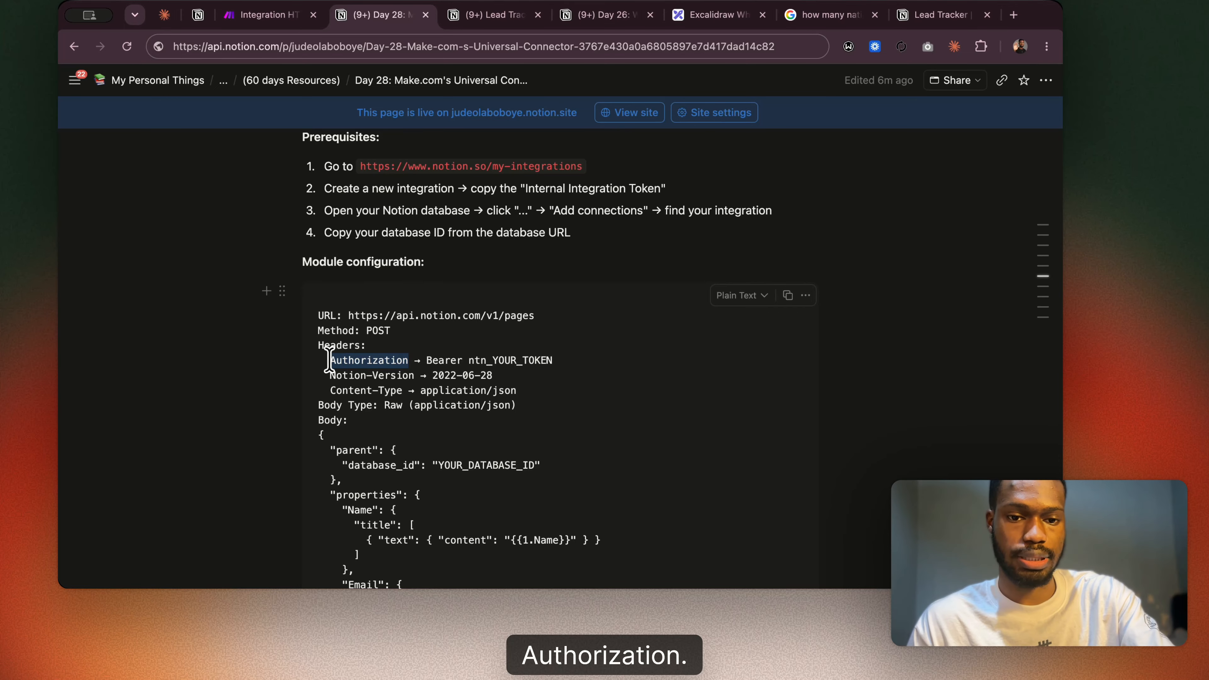
pyautogui.press('super+c')
pyautogui.click(267, 14)
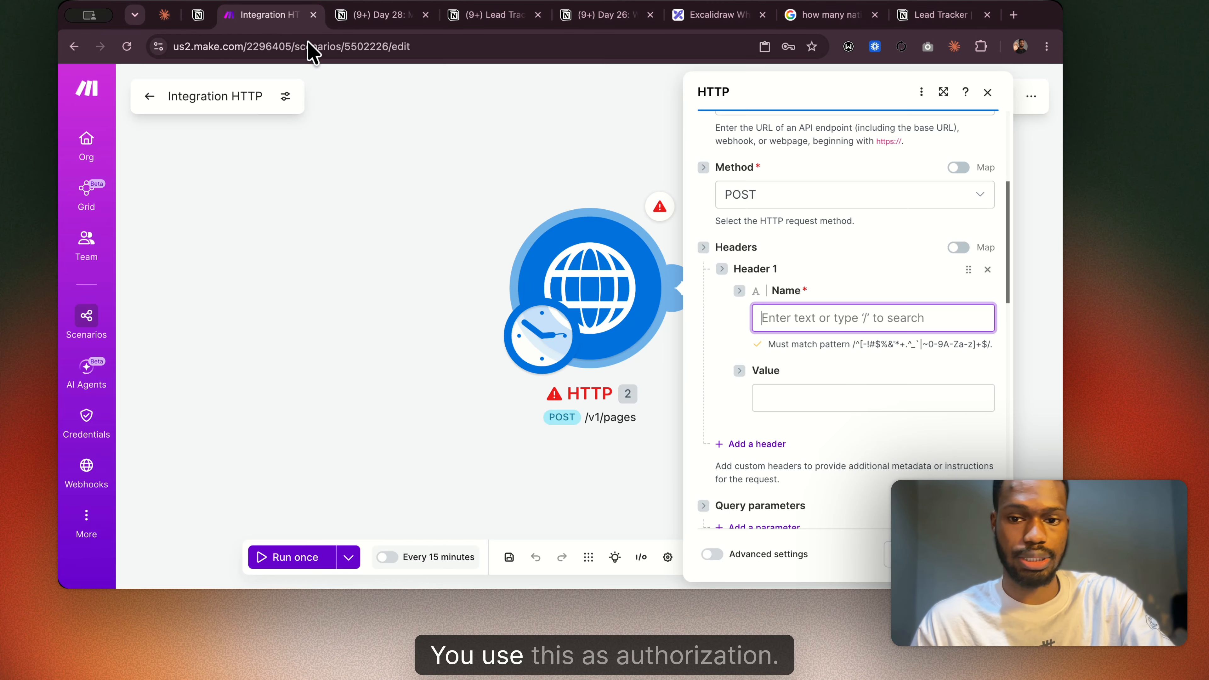
pyautogui.press('super+v')
# Paste the Lead Tracker connection's access token from Notion as the Authorization header's value and save the HTTP module.
pyautogui.click(852, 399)
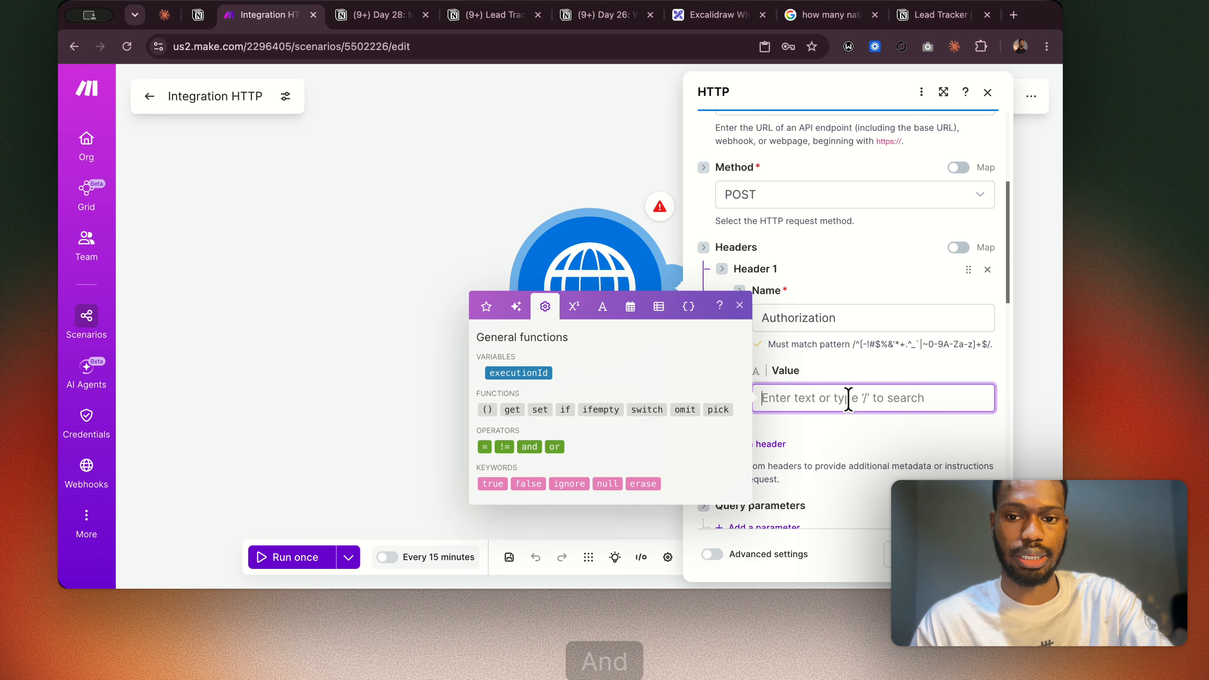
pyautogui.click(938, 17)
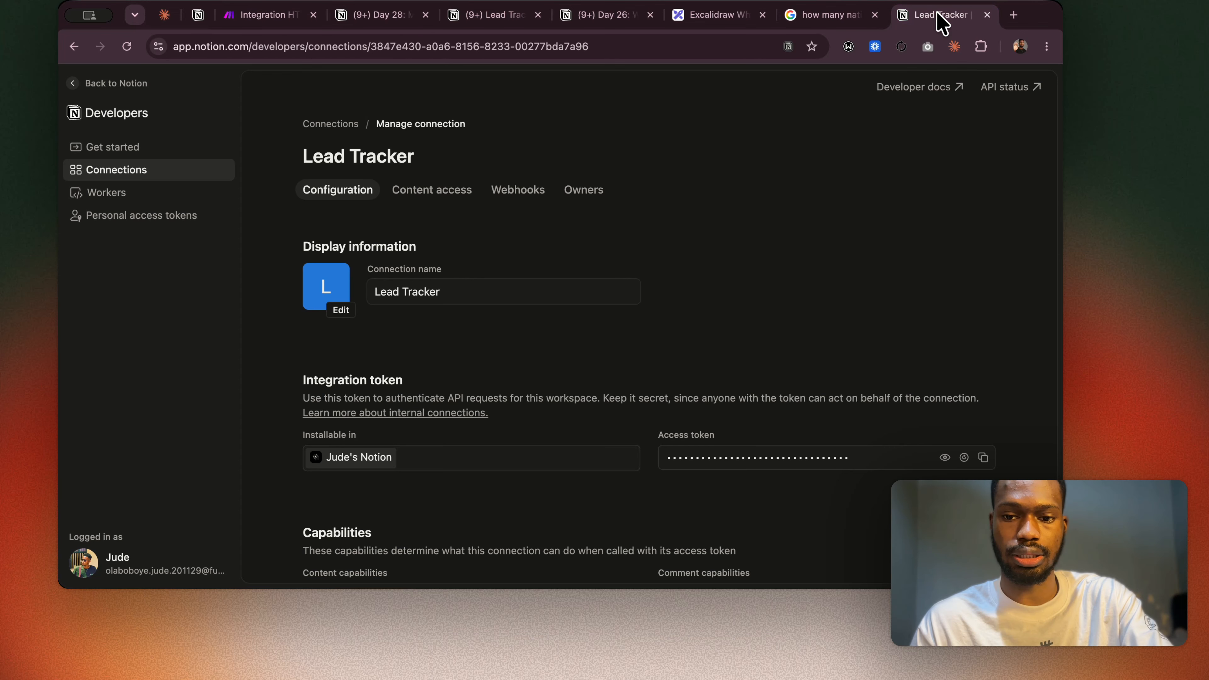
pyautogui.click(983, 457)
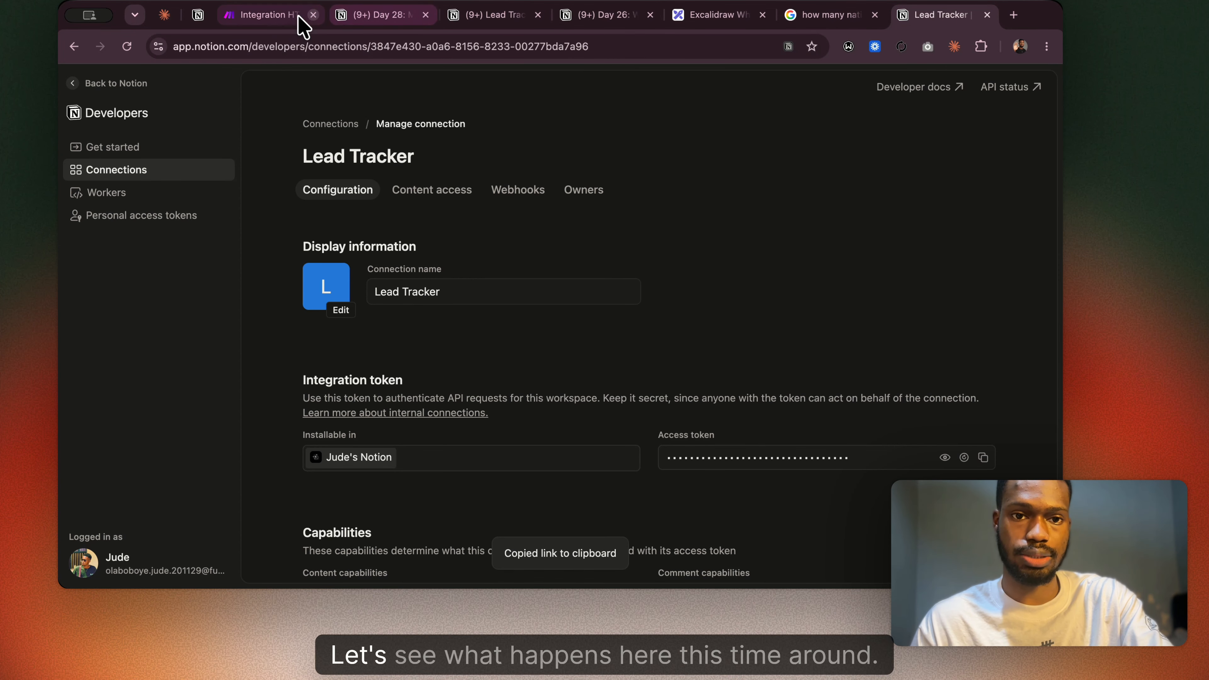
pyautogui.click(273, 18)
pyautogui.press('super+v')
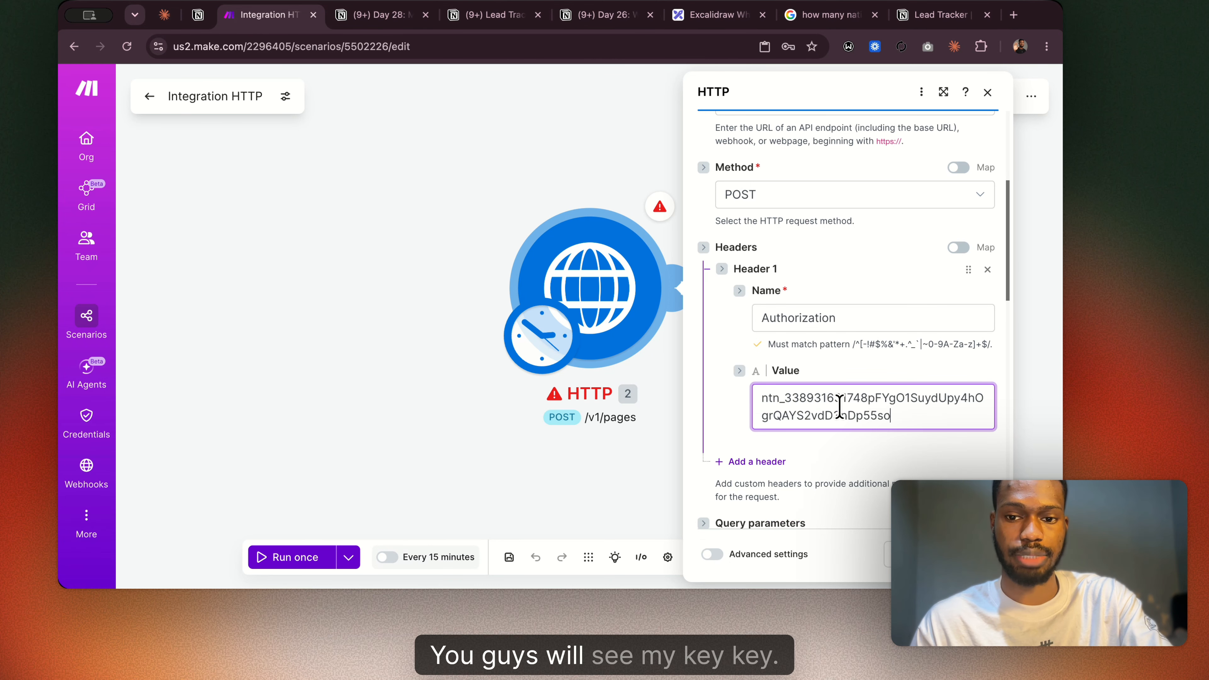
pyautogui.scroll(-3, 861, 483)
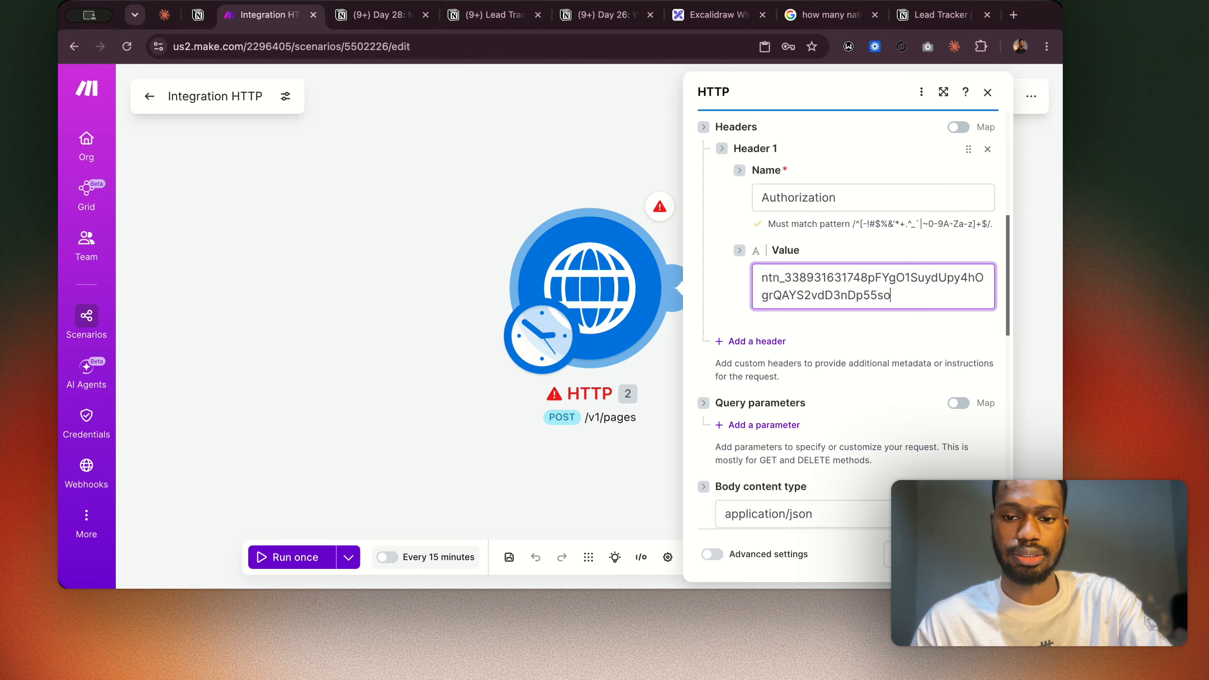
pyautogui.click(970, 554)
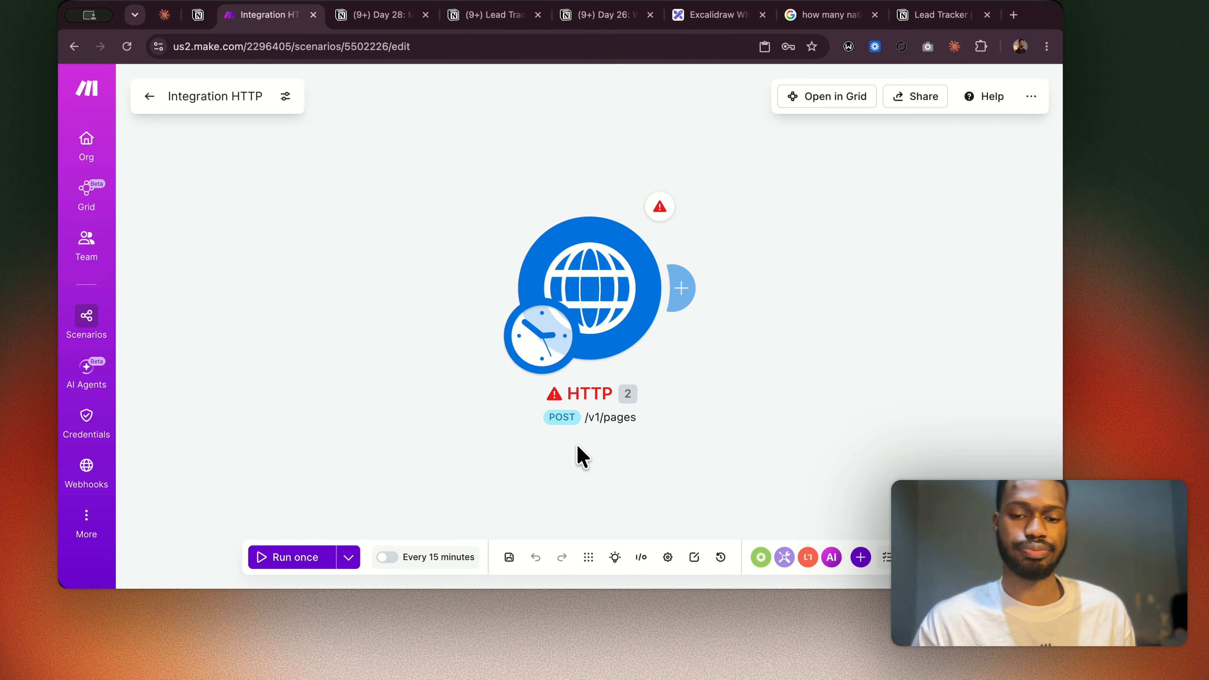
# Reopen the HTTP module, set the authentication type to No authentication and review the remaining request settings.
pyautogui.click(621, 278)
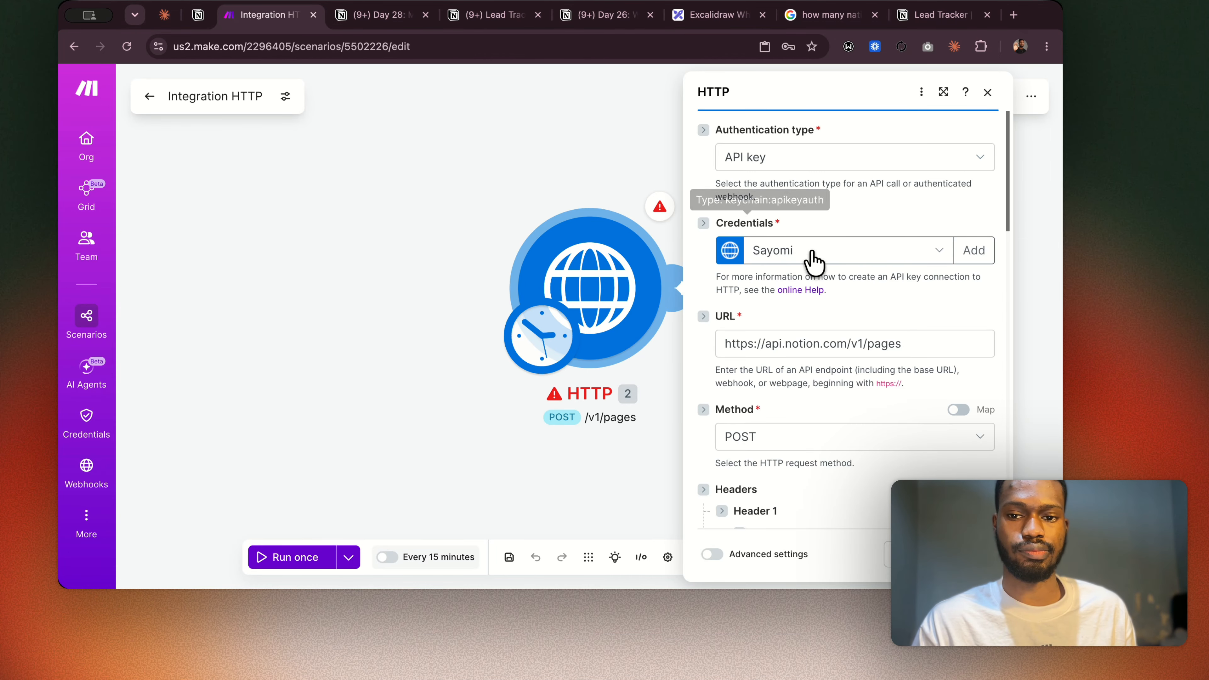
pyautogui.click(949, 170)
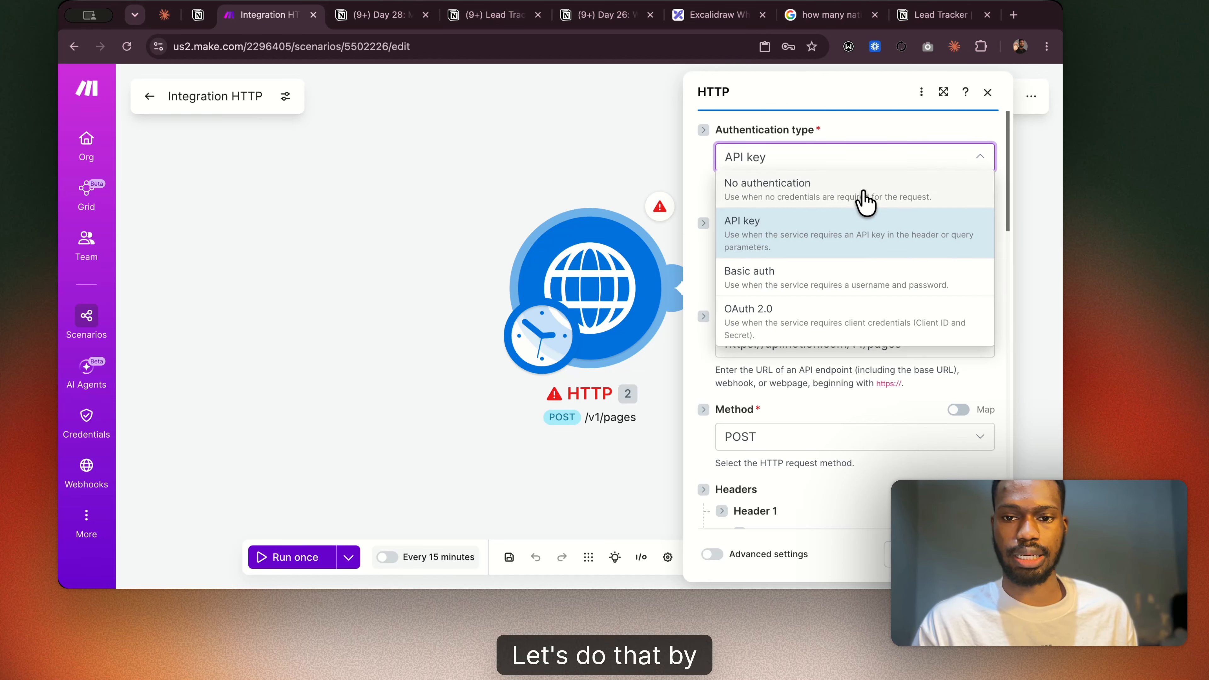
pyautogui.click(865, 202)
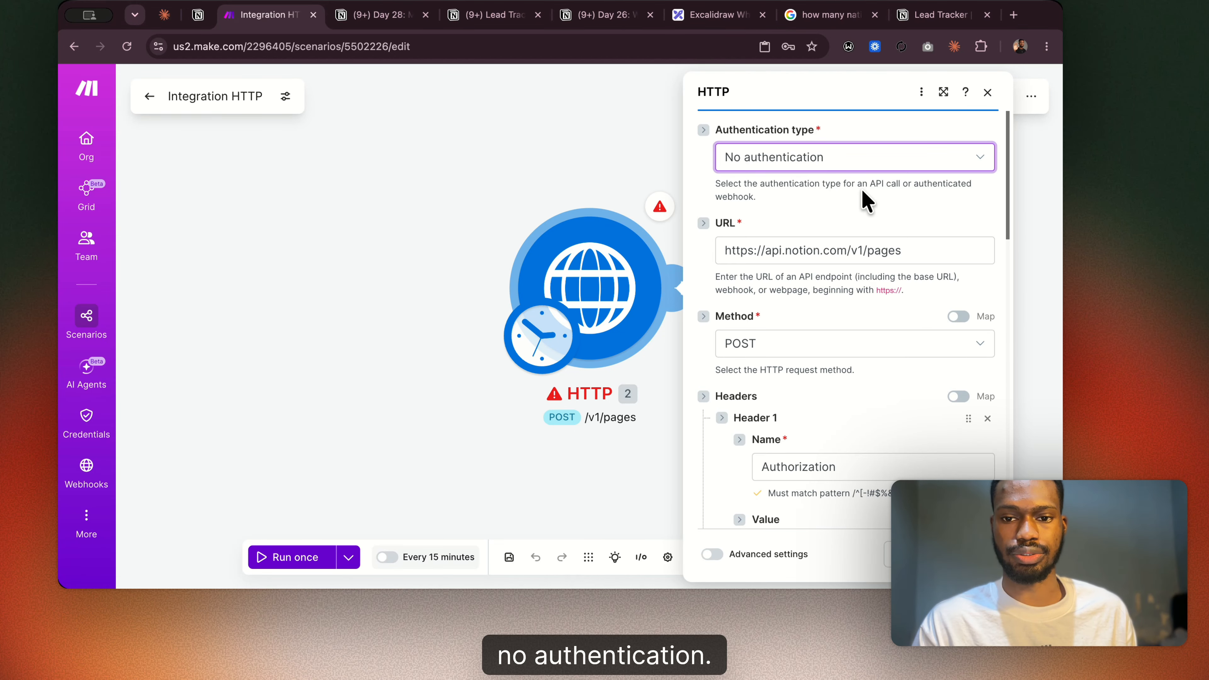
pyautogui.scroll(-5, 874, 379)
pyautogui.scroll(-5, 874, 378)
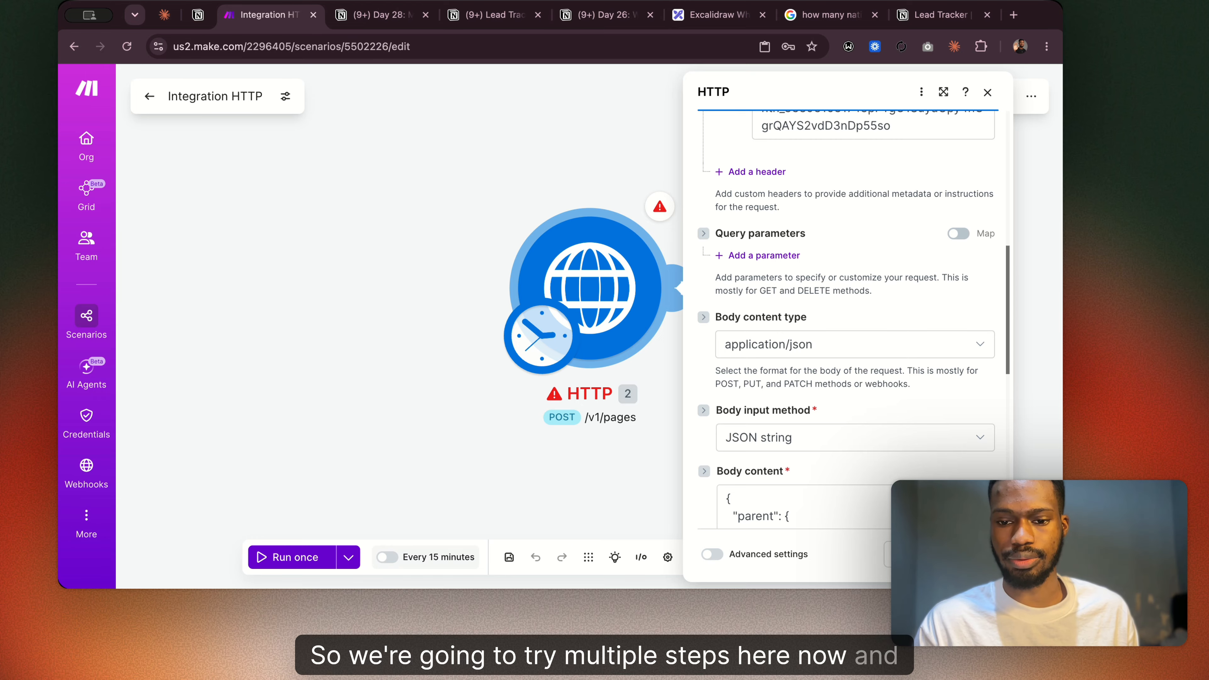
# Save the HTTP module's settings and run only this module.
pyautogui.click(971, 554)
pyautogui.rightClick(594, 294)
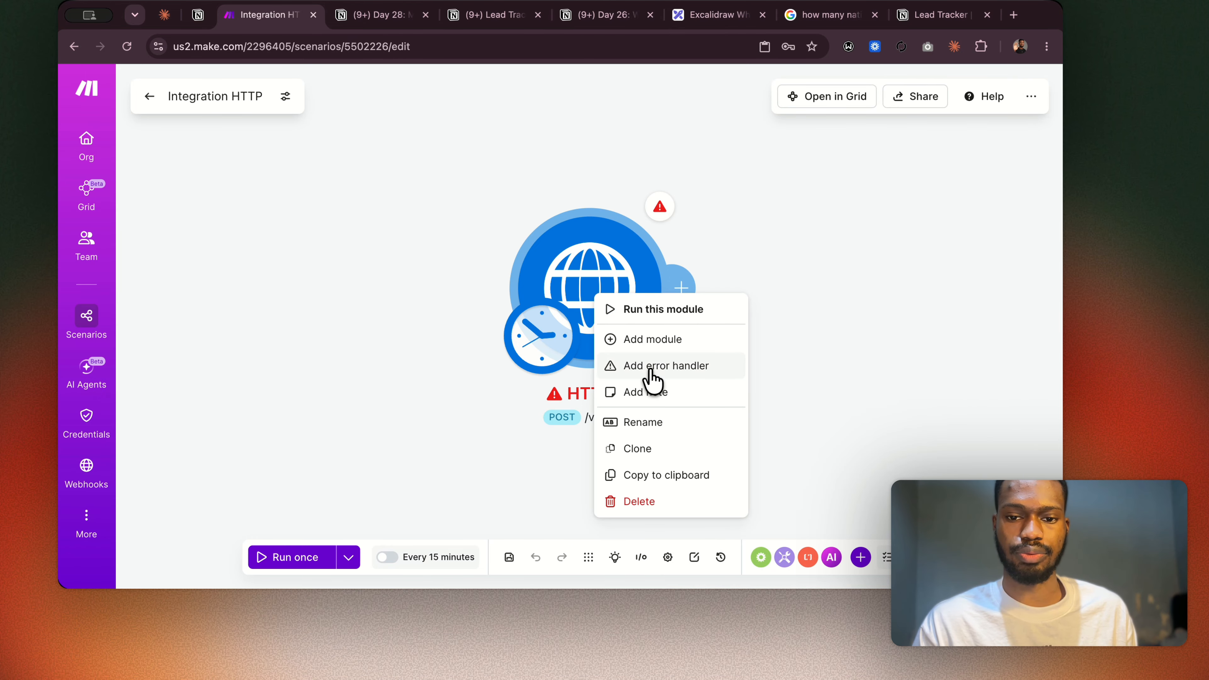
pyautogui.click(642, 308)
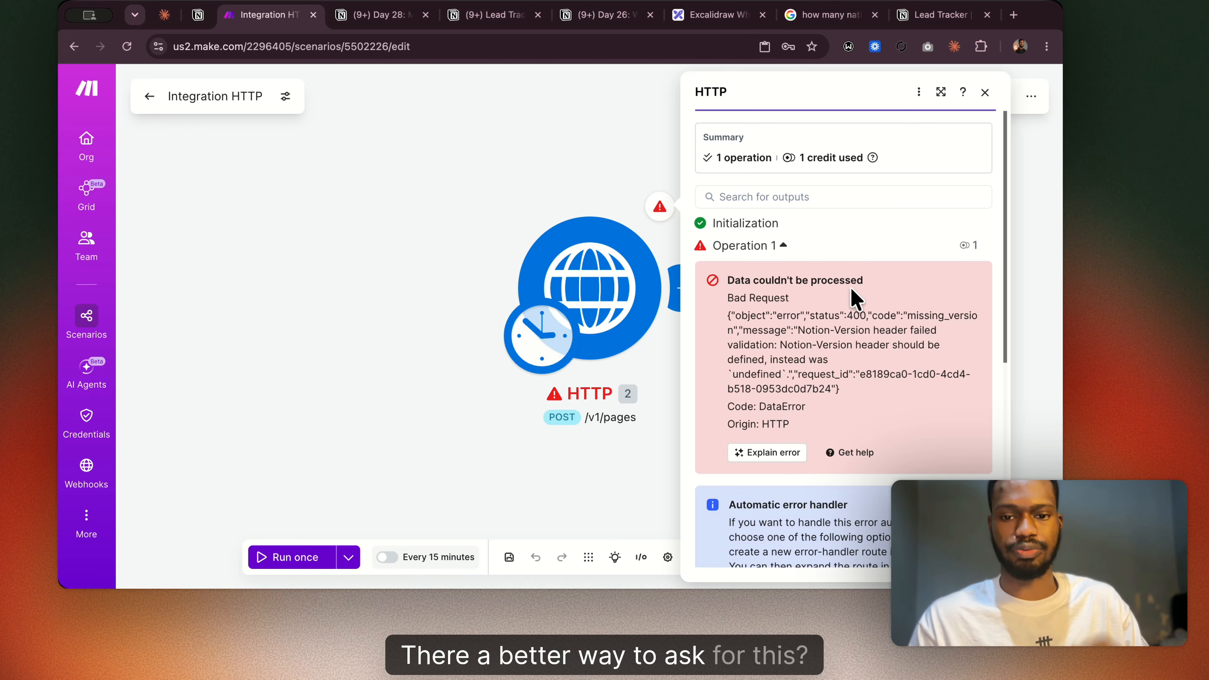
# Reopen the HTTP module, switch the authentication type to API key and review the remaining request settings.
pyautogui.click(618, 308)
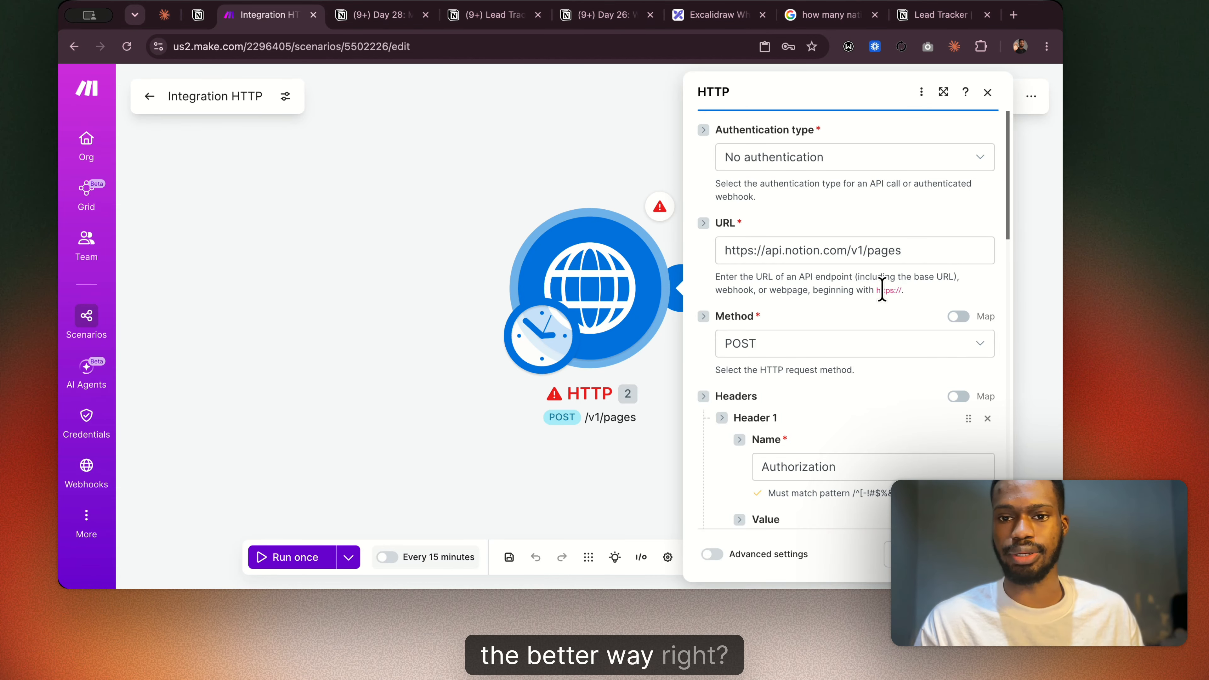
pyautogui.scroll(-3, 882, 289)
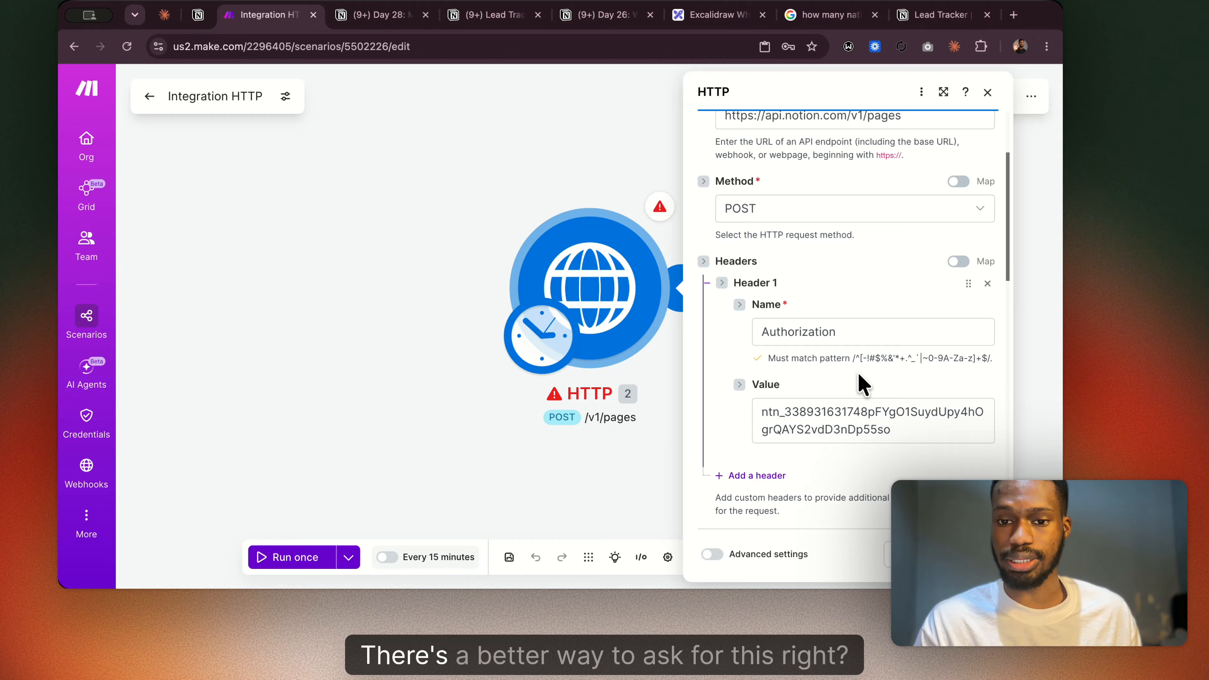
pyautogui.scroll(-7, 858, 376)
pyautogui.scroll(10, 857, 376)
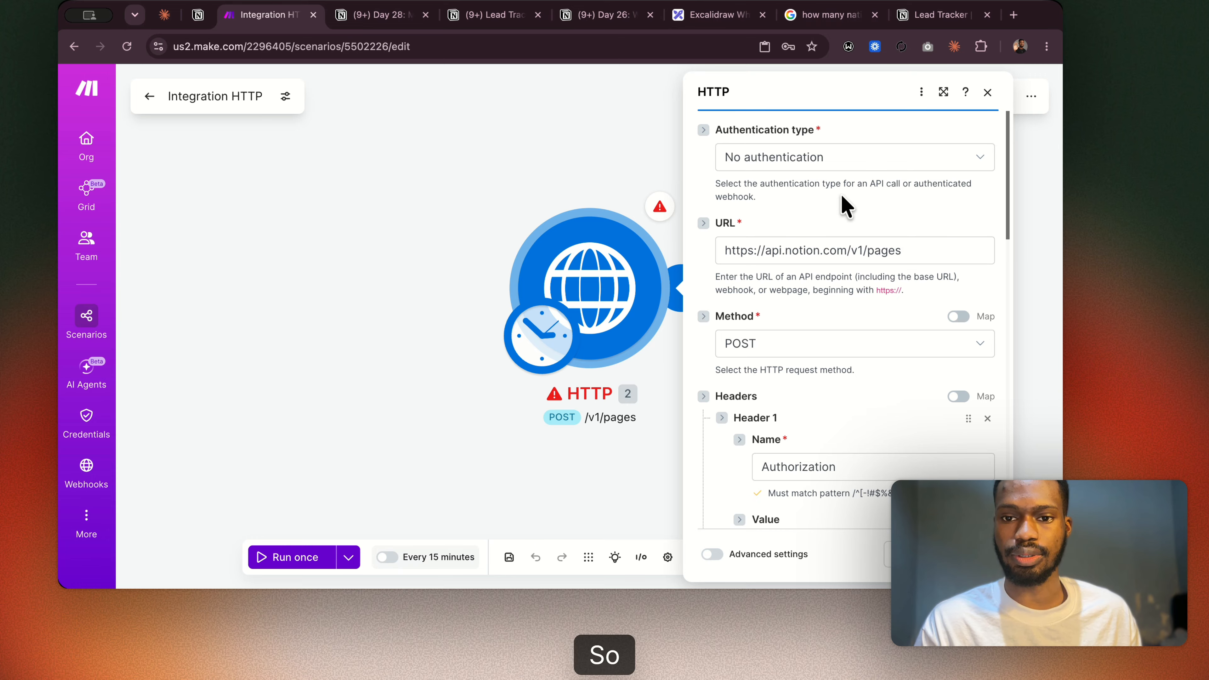
pyautogui.click(839, 164)
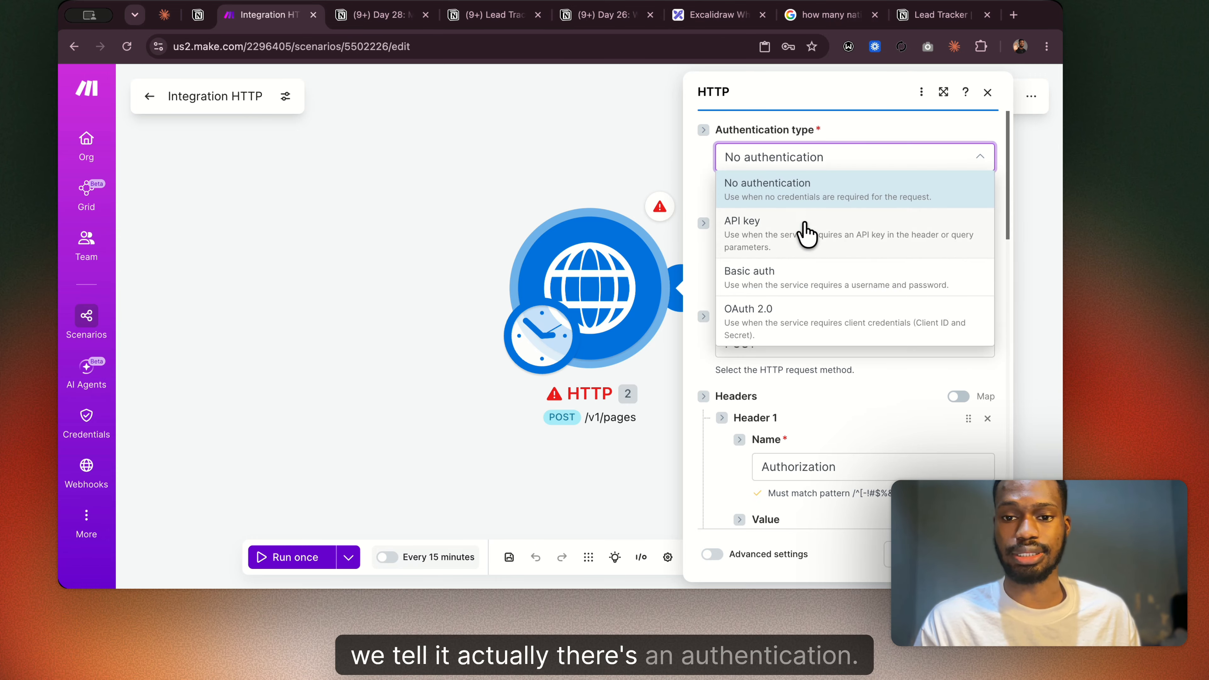
pyautogui.click(808, 248)
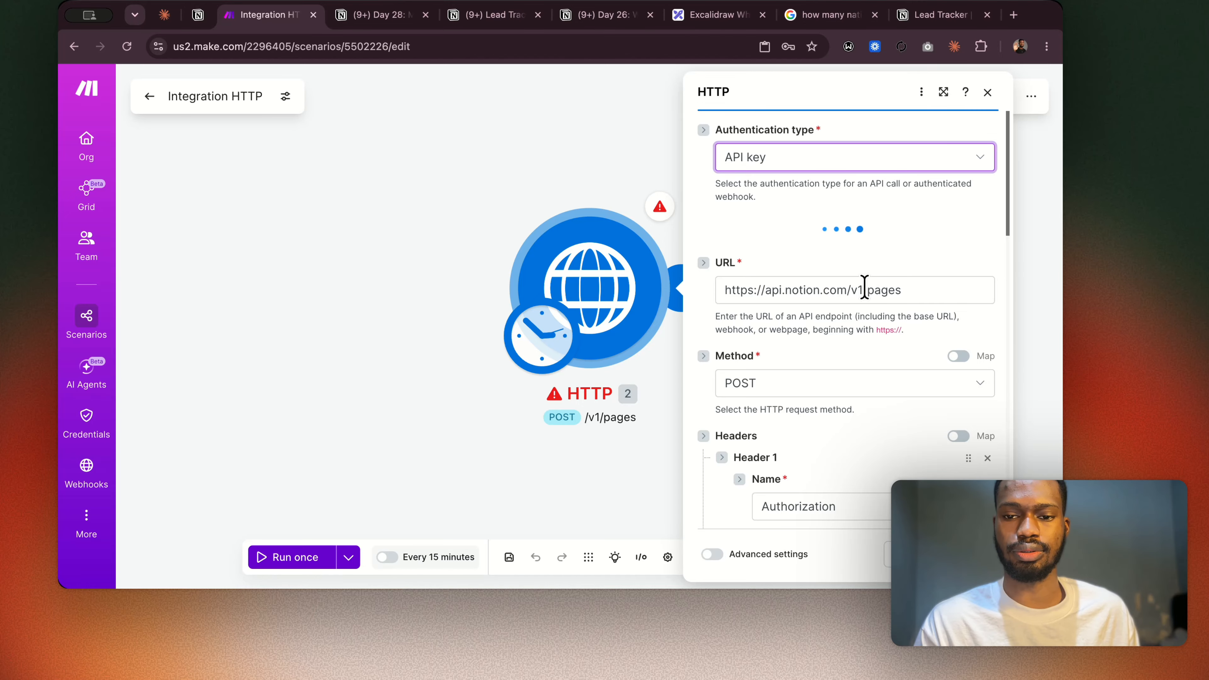
pyautogui.scroll(-8, 875, 333)
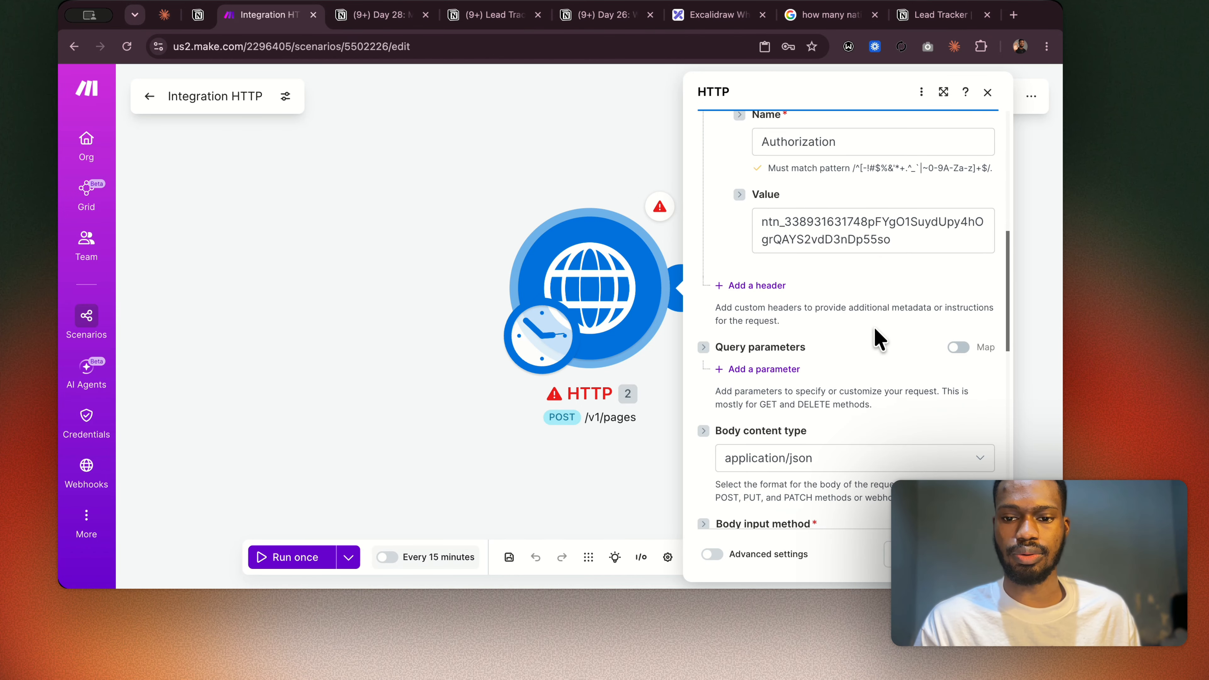
pyautogui.scroll(-10, 899, 428)
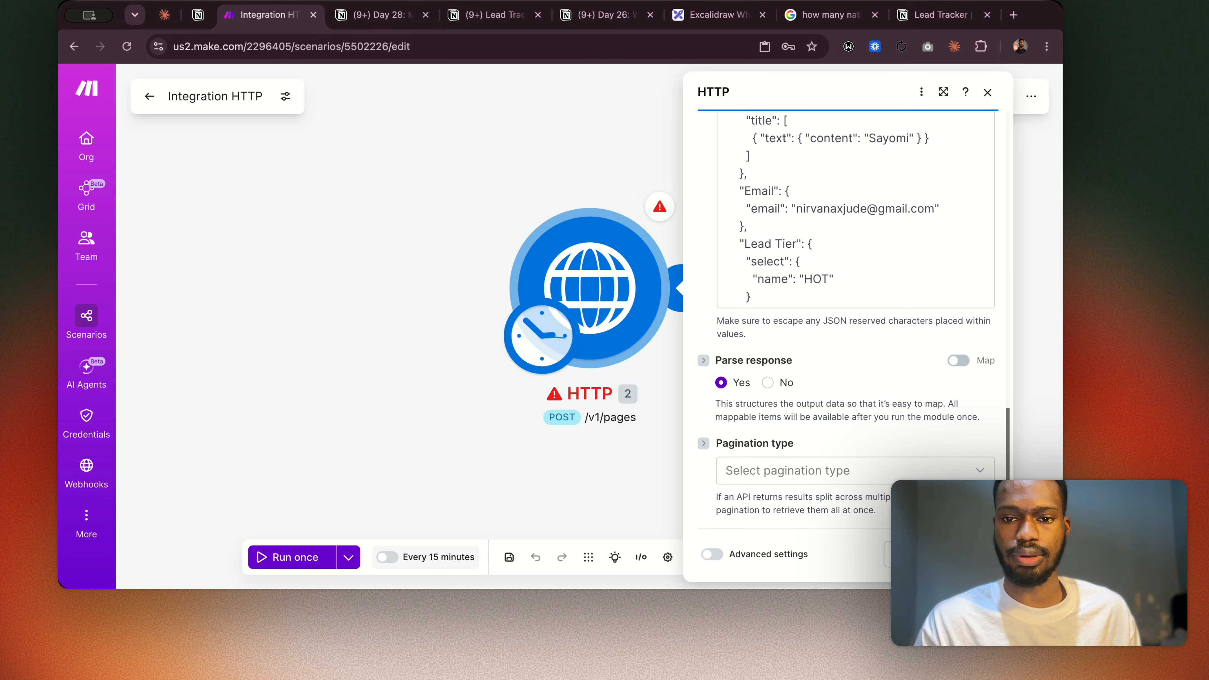
# Select the existing saved key as the HTTP module's credentials.
pyautogui.scroll(10, 790, 252)
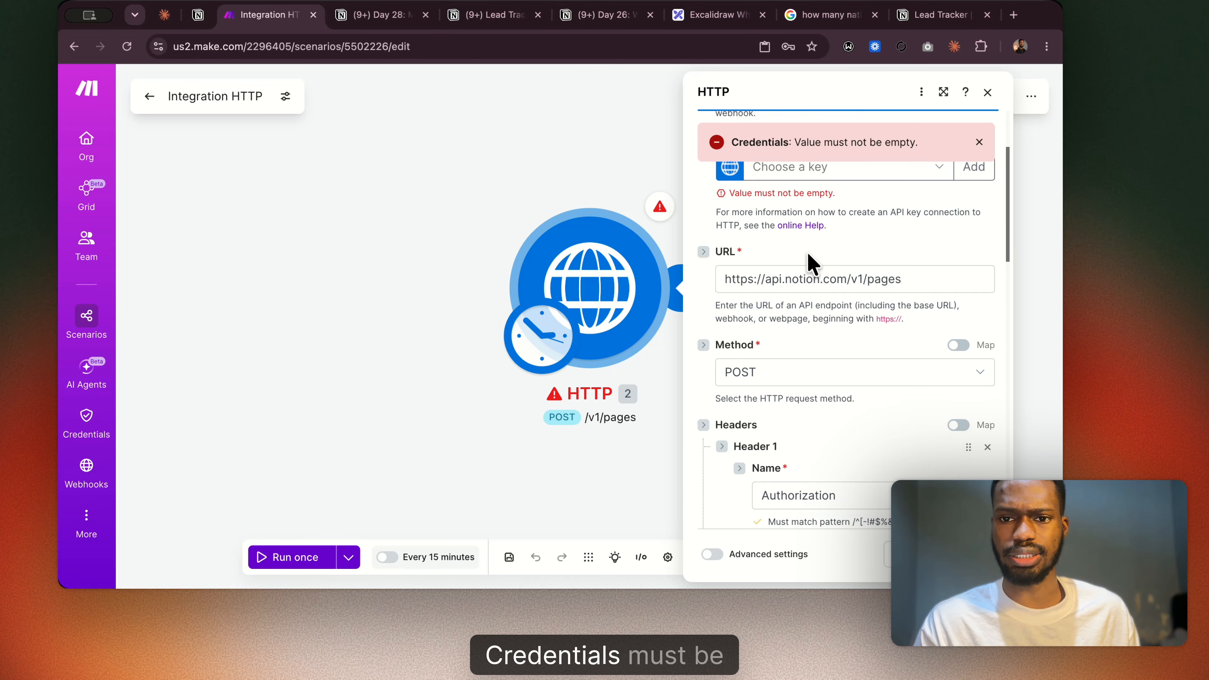
pyautogui.scroll(3, 809, 262)
pyautogui.click(921, 298)
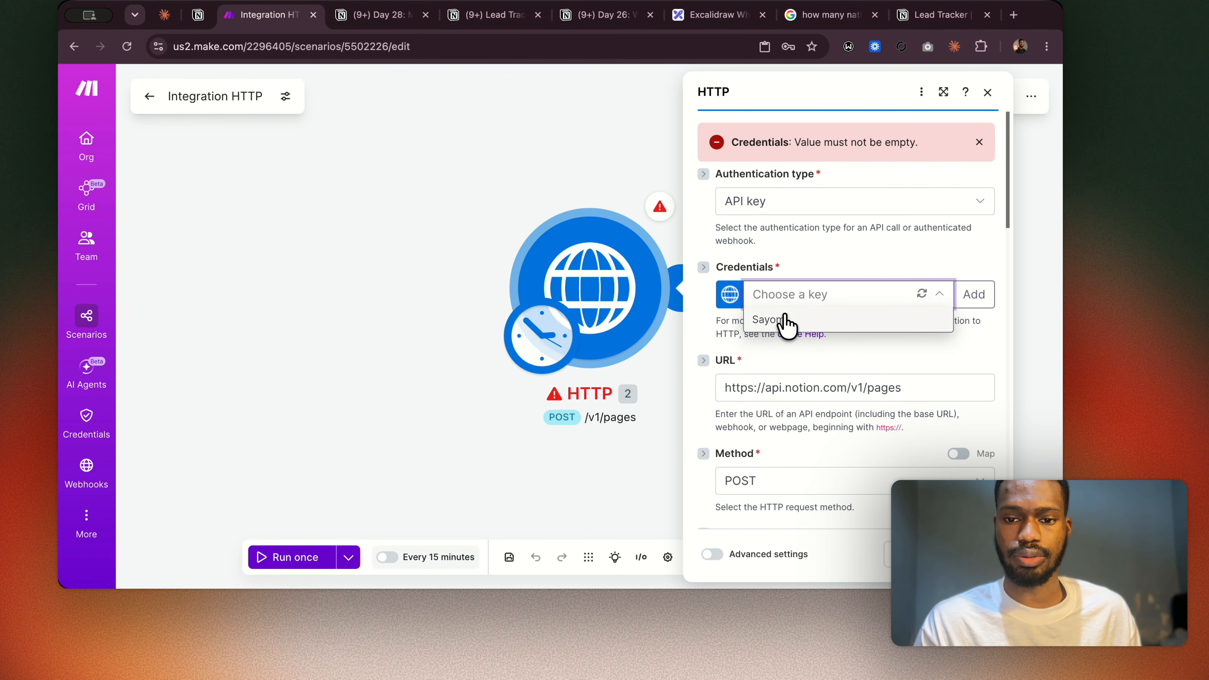
pyautogui.click(794, 319)
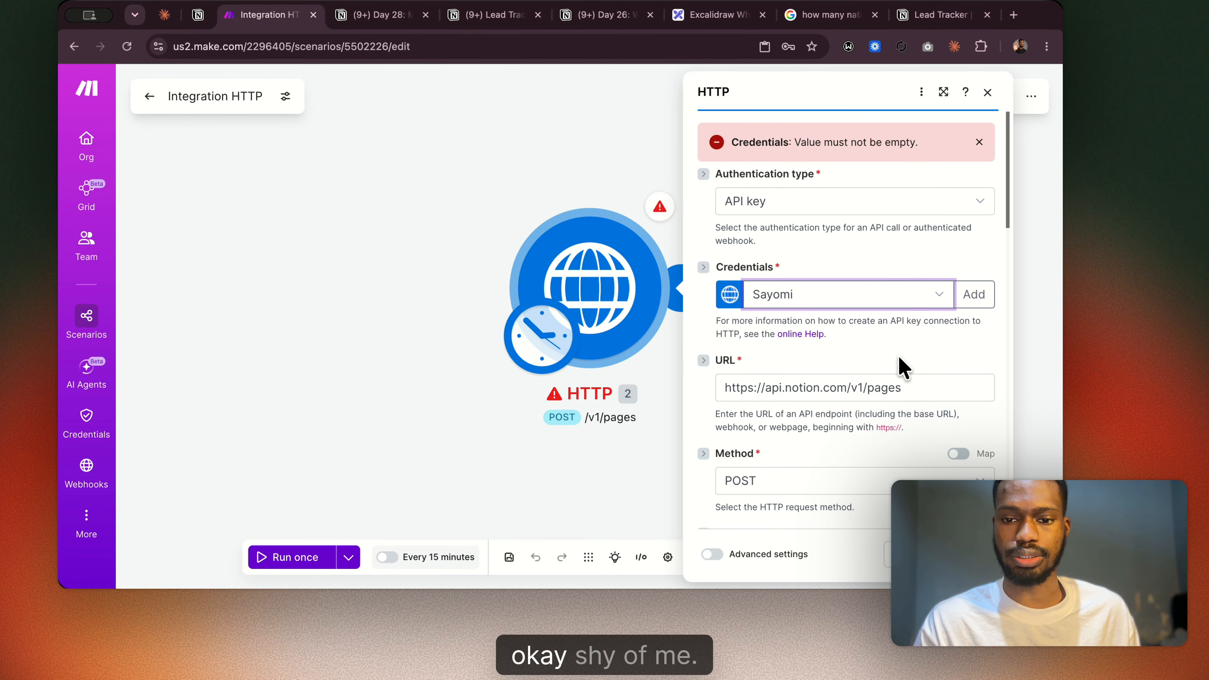
# Start adding a new keychain and check the Authorization header's token format in the Day 28 guide.
pyautogui.click(940, 296)
pyautogui.click(967, 292)
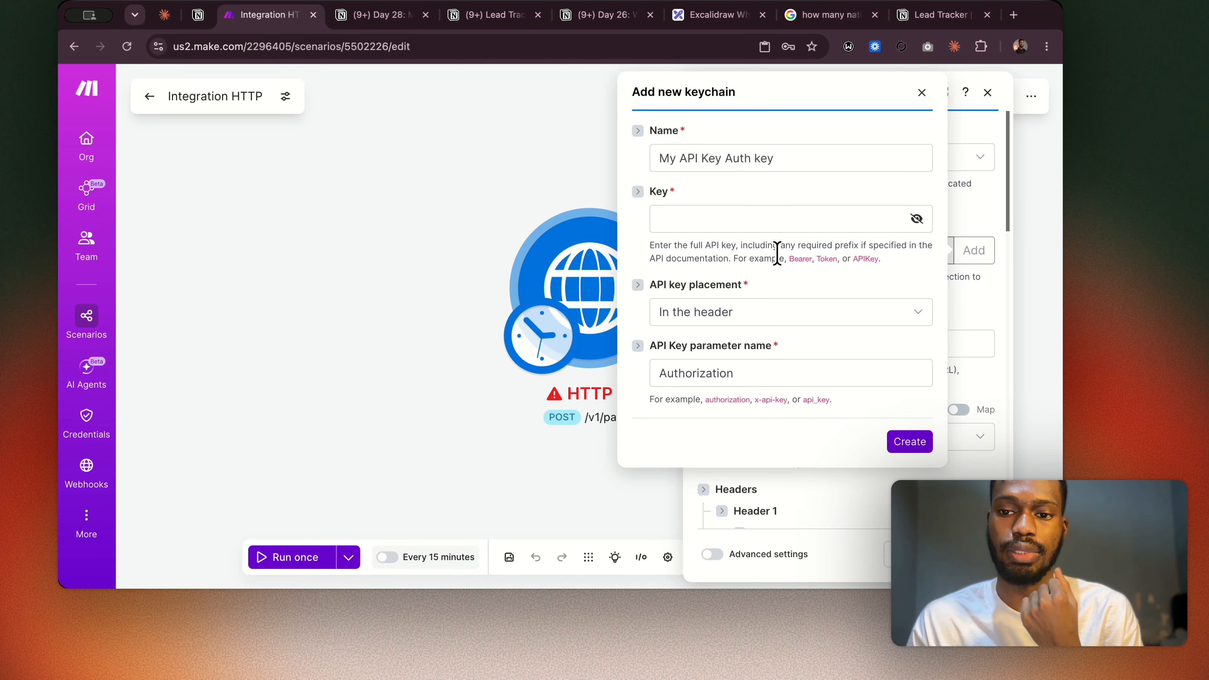
pyautogui.click(760, 220)
pyautogui.press('Escape')
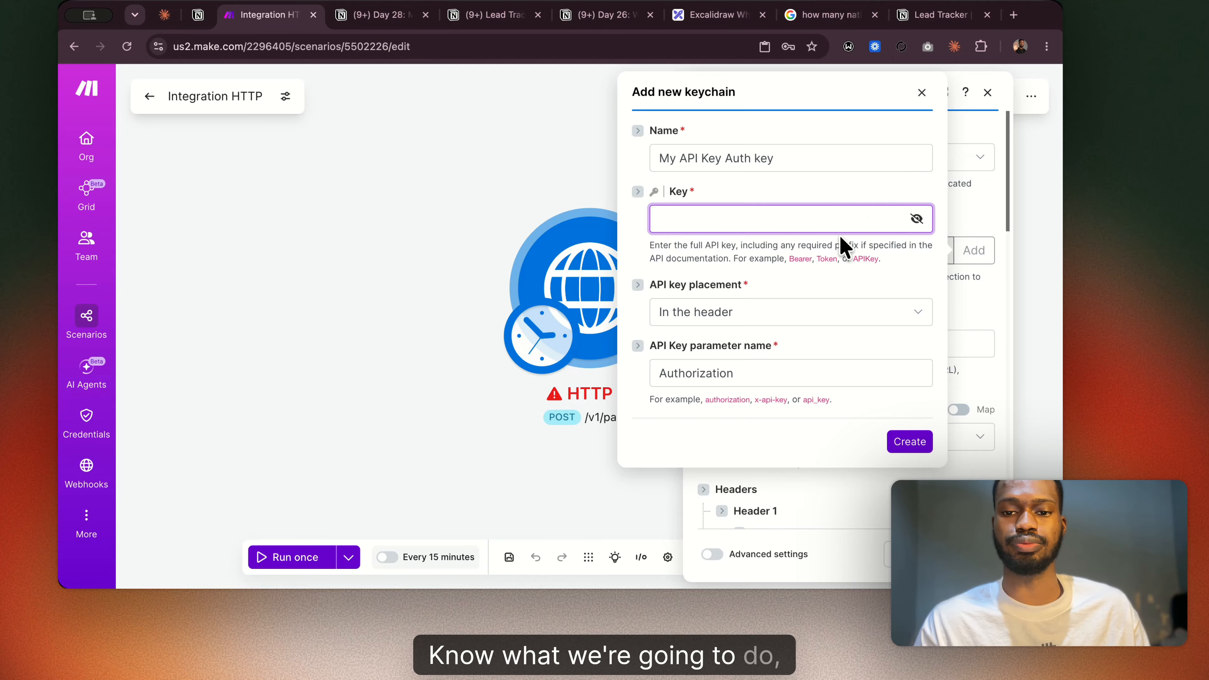
pyautogui.click(386, 22)
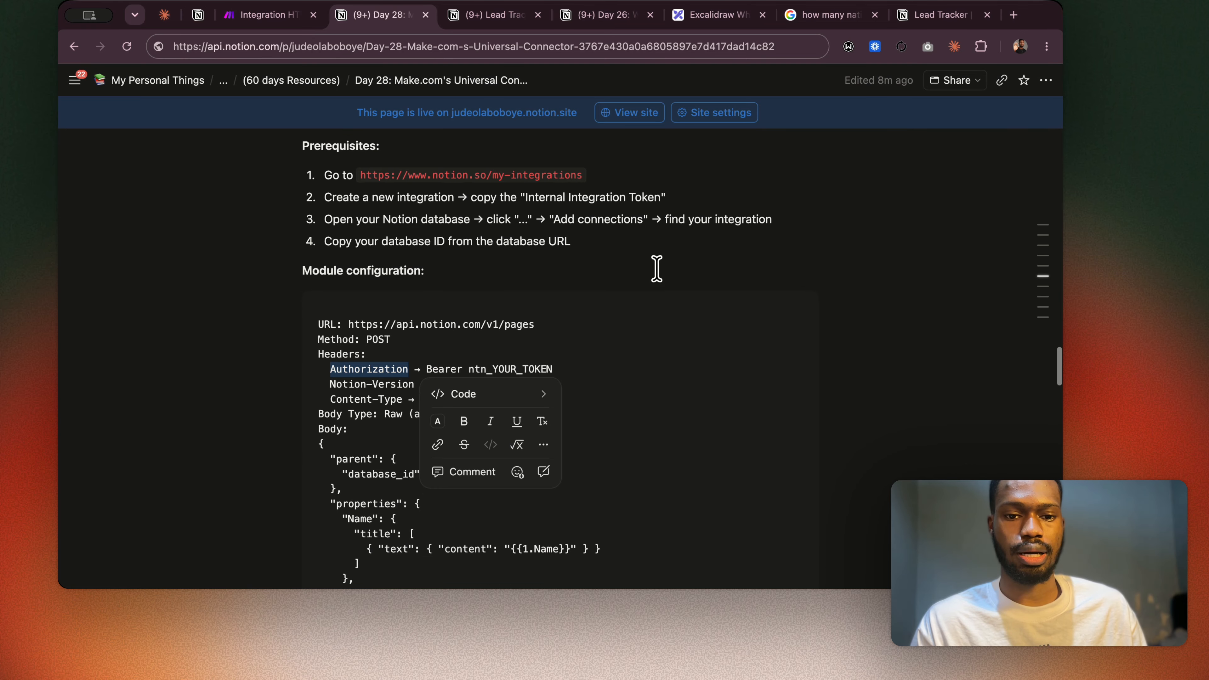
pyautogui.click(537, 362)
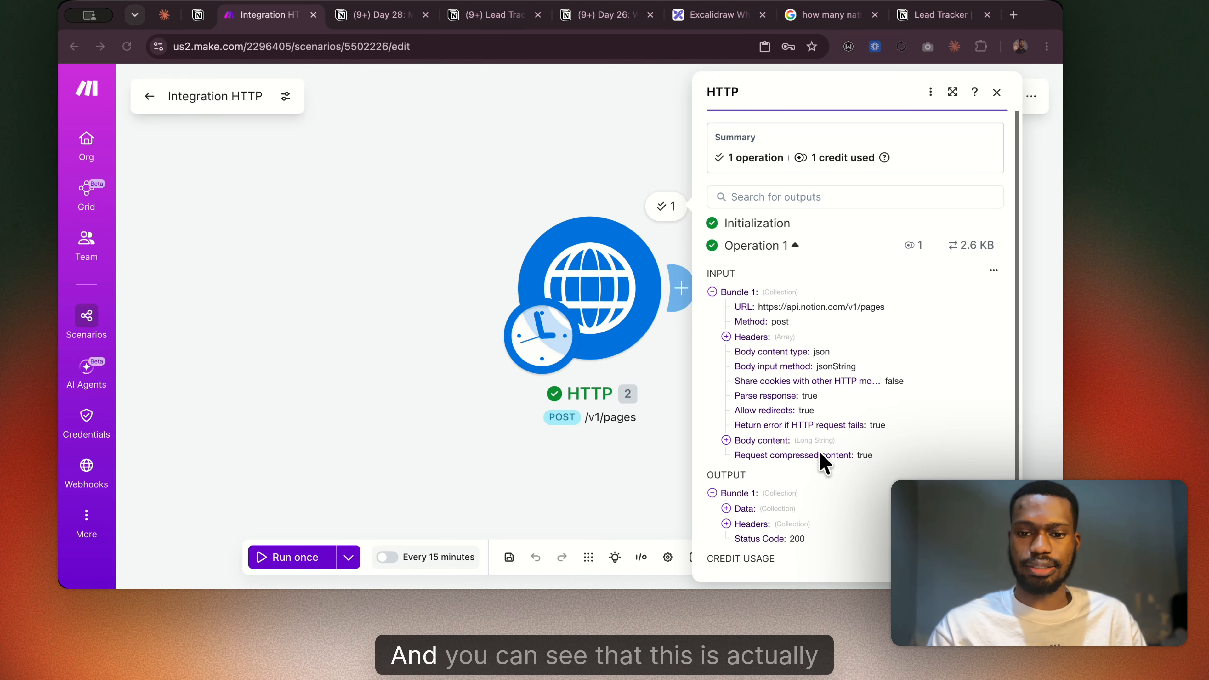
# Expand the Data collection in the HTTP module's output bundle and examine the returned page details.
pyautogui.scroll(-2, 823, 461)
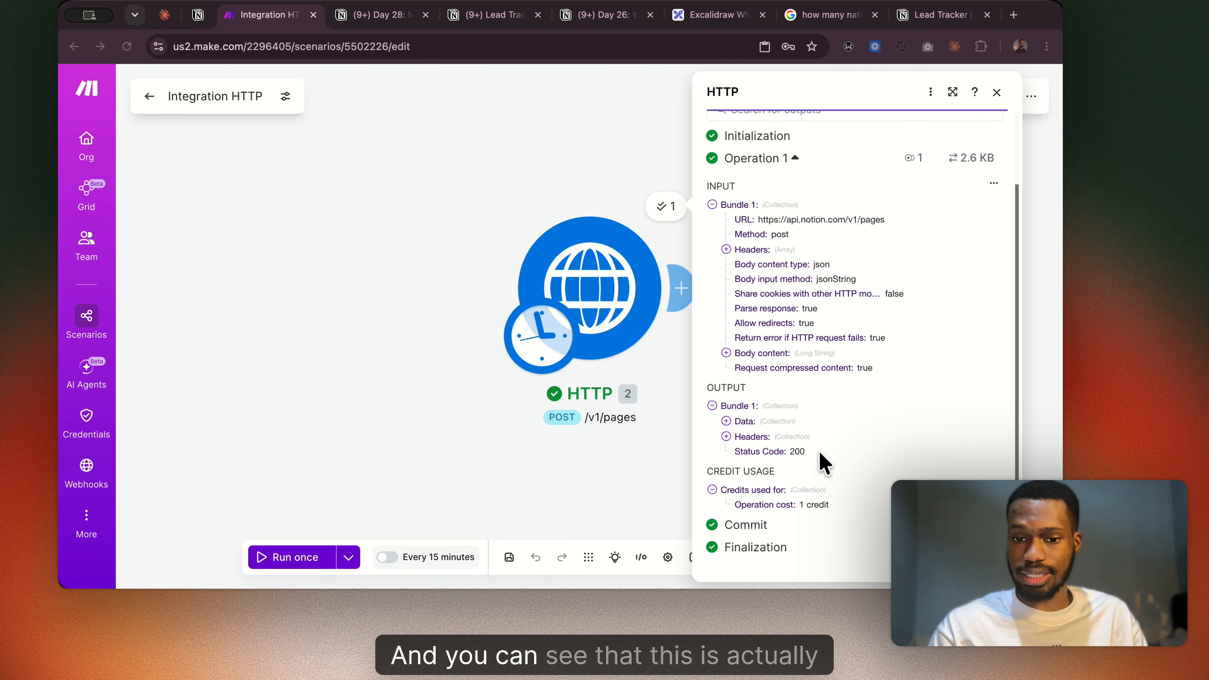
pyautogui.click(727, 422)
pyautogui.scroll(-3, 748, 405)
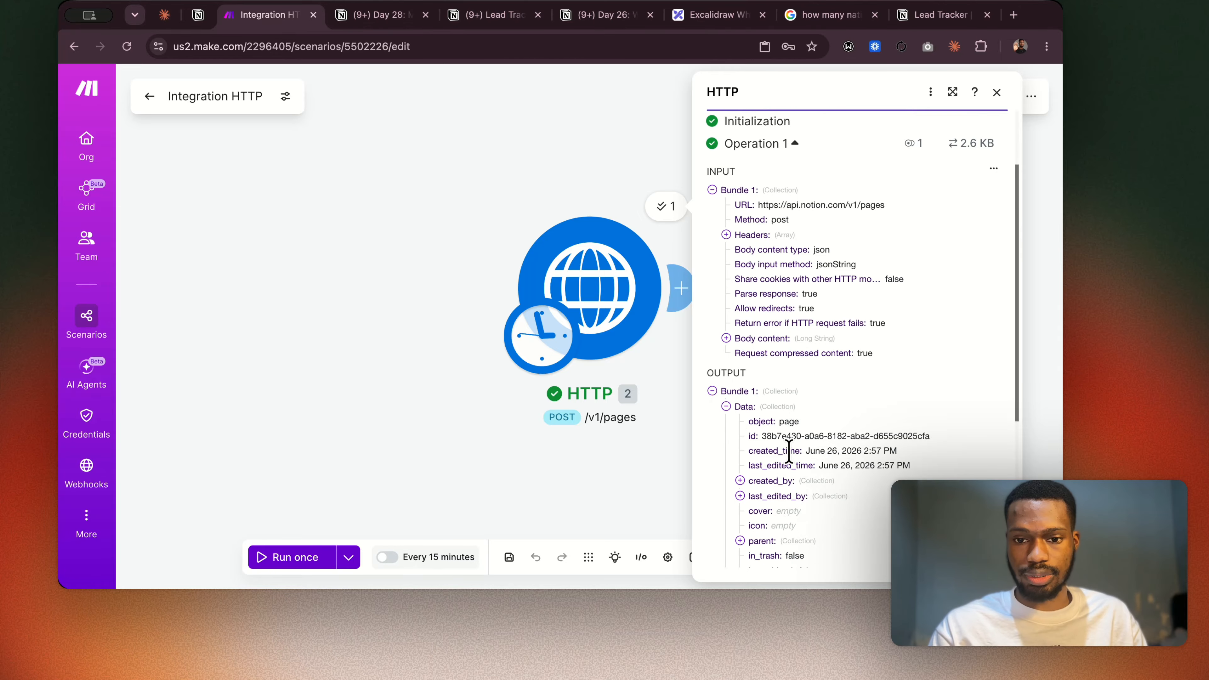
pyautogui.scroll(-3, 773, 499)
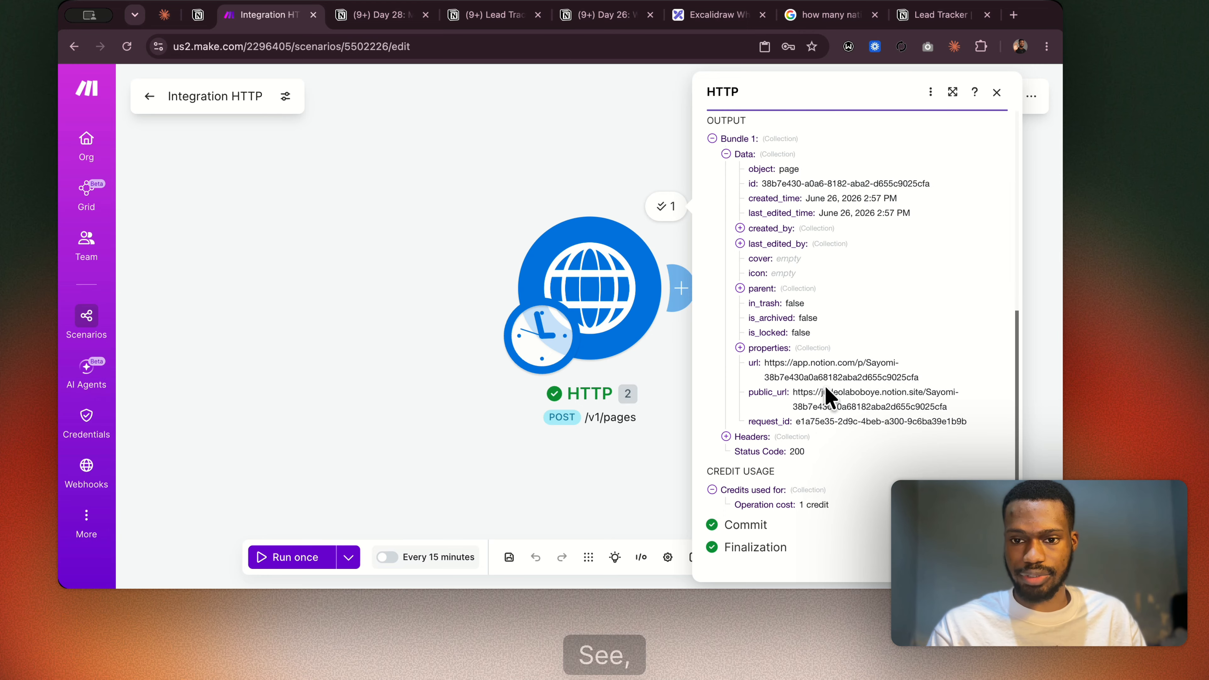
# Check the Lead Tracker database in Notion for the new lead's name, email and lead tier.
pyautogui.click(504, 19)
pyautogui.press('super+Tab')
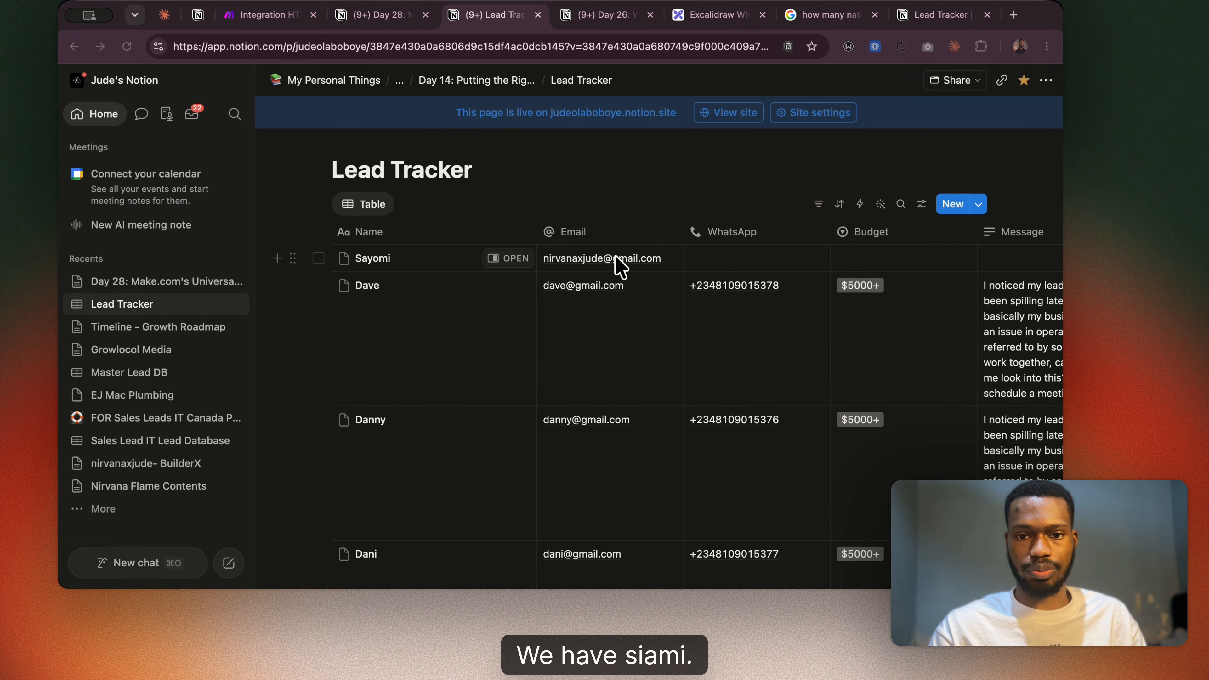
pyautogui.hscroll(10, 640, 292)
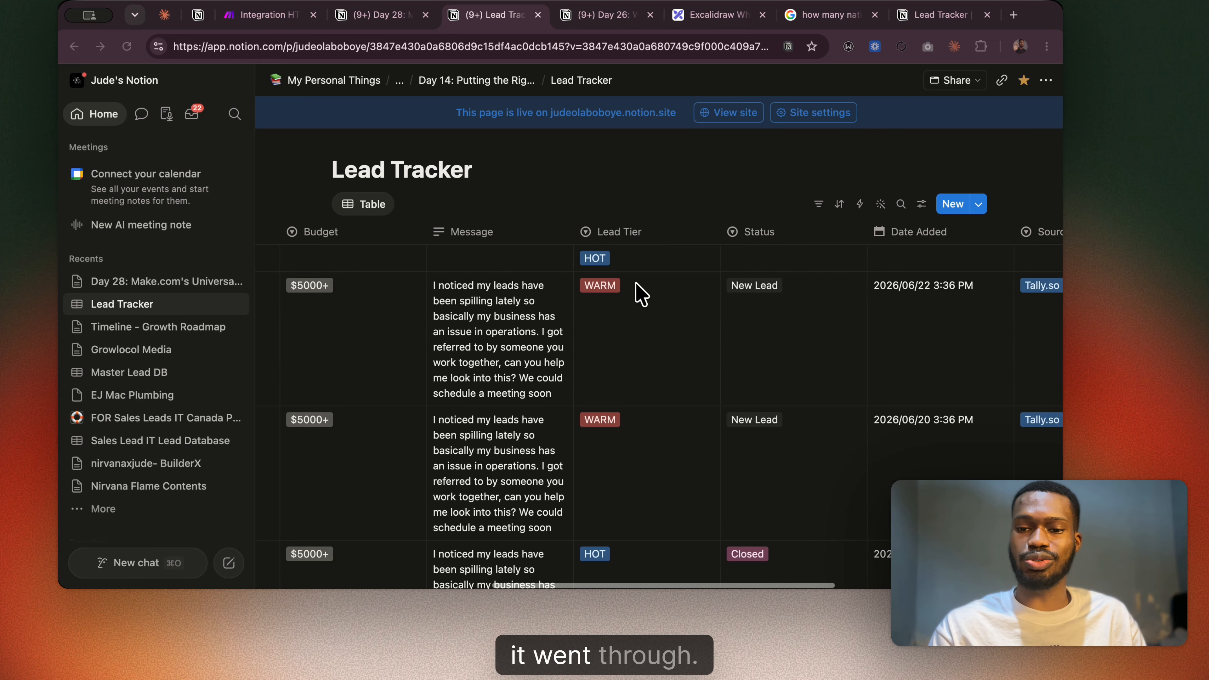
pyautogui.hscroll(-10, 640, 293)
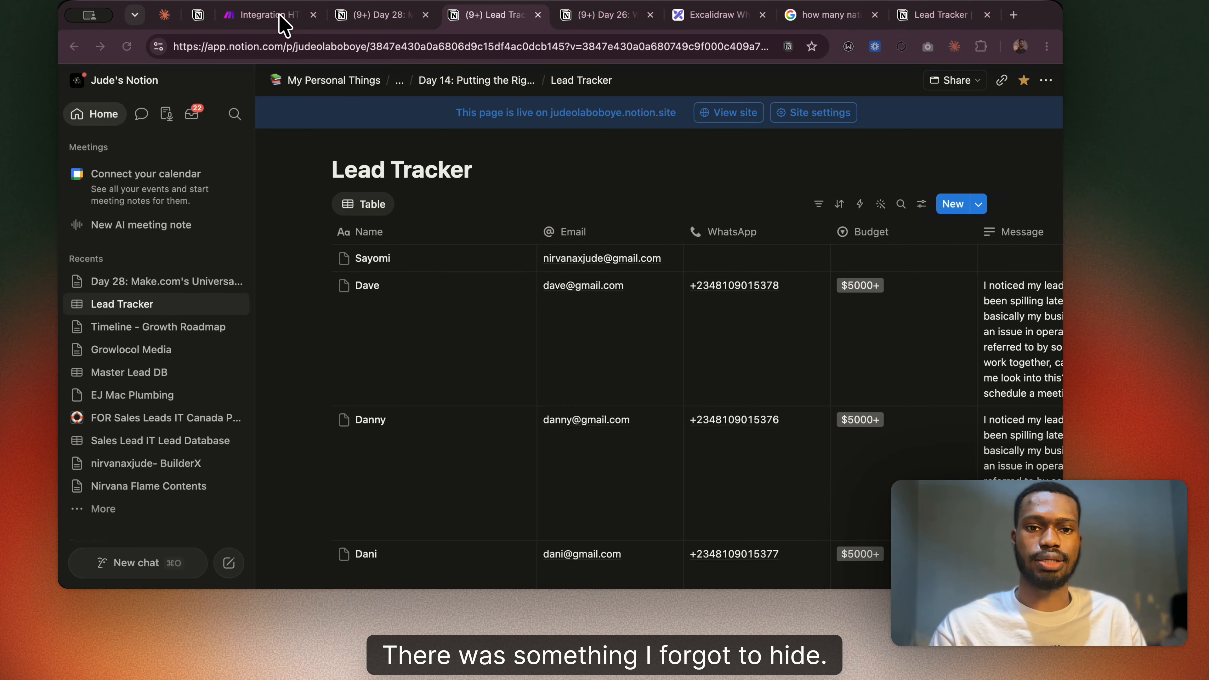
# Return to Make, reopen the HTTP module's settings and review the saved keys available as credentials.
pyautogui.click(266, 14)
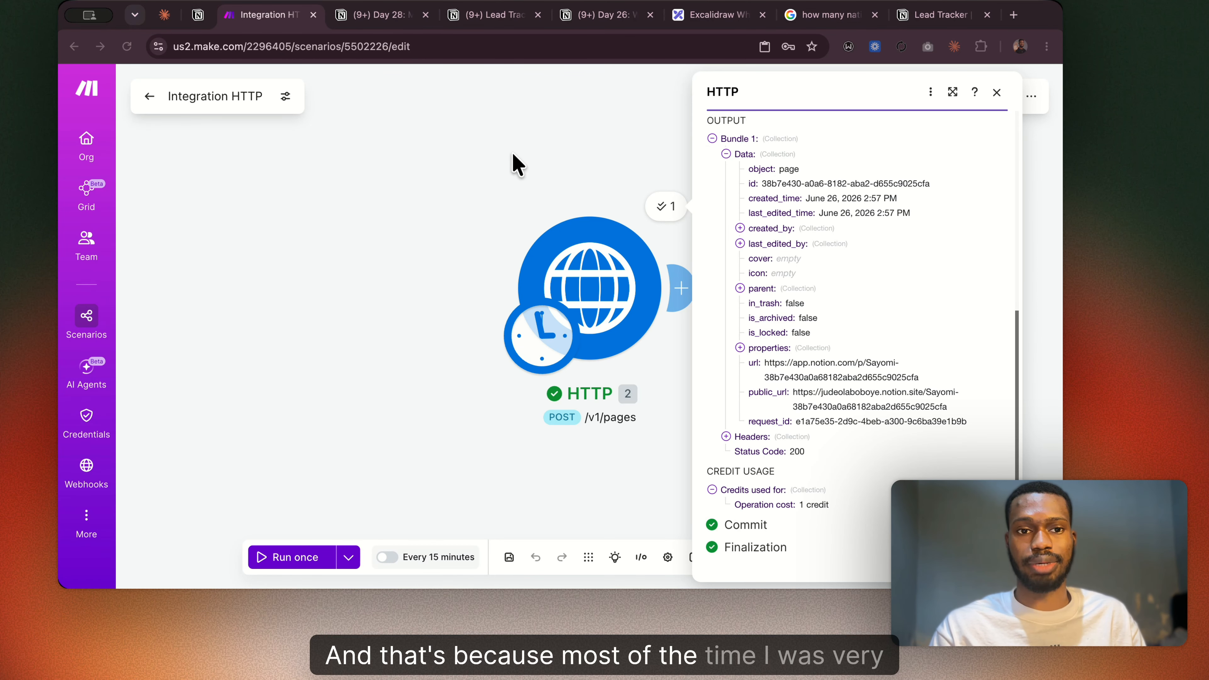
pyautogui.scroll(3, 809, 257)
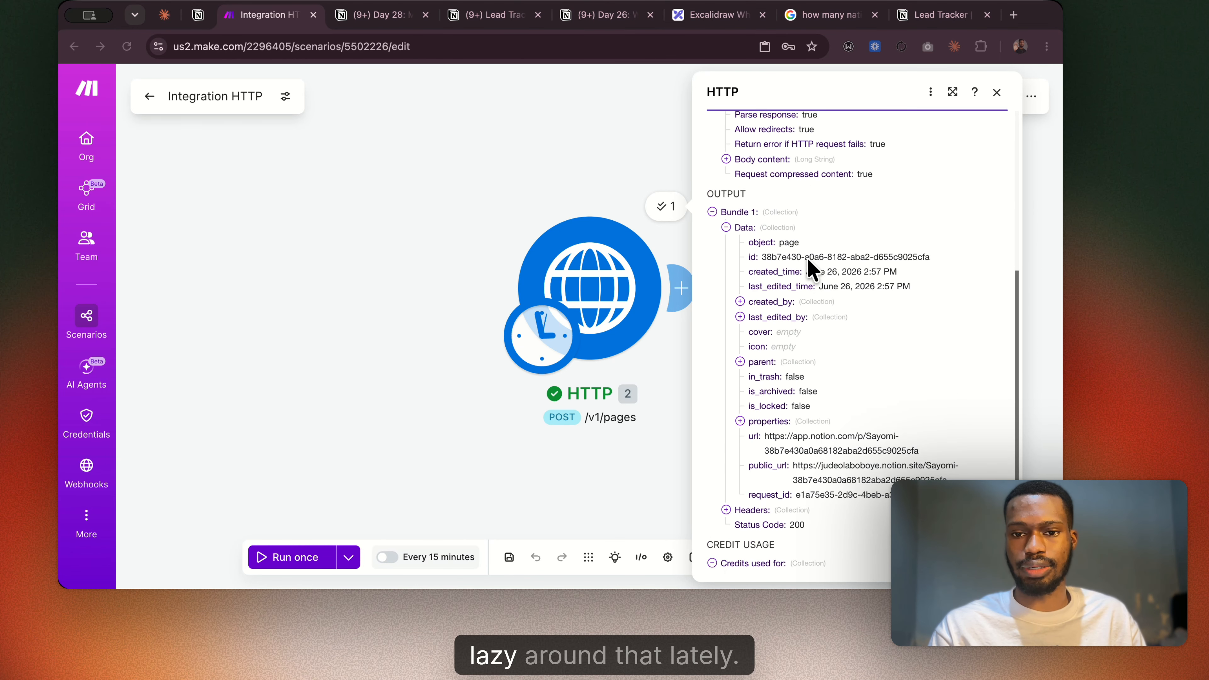
pyautogui.scroll(5, 813, 270)
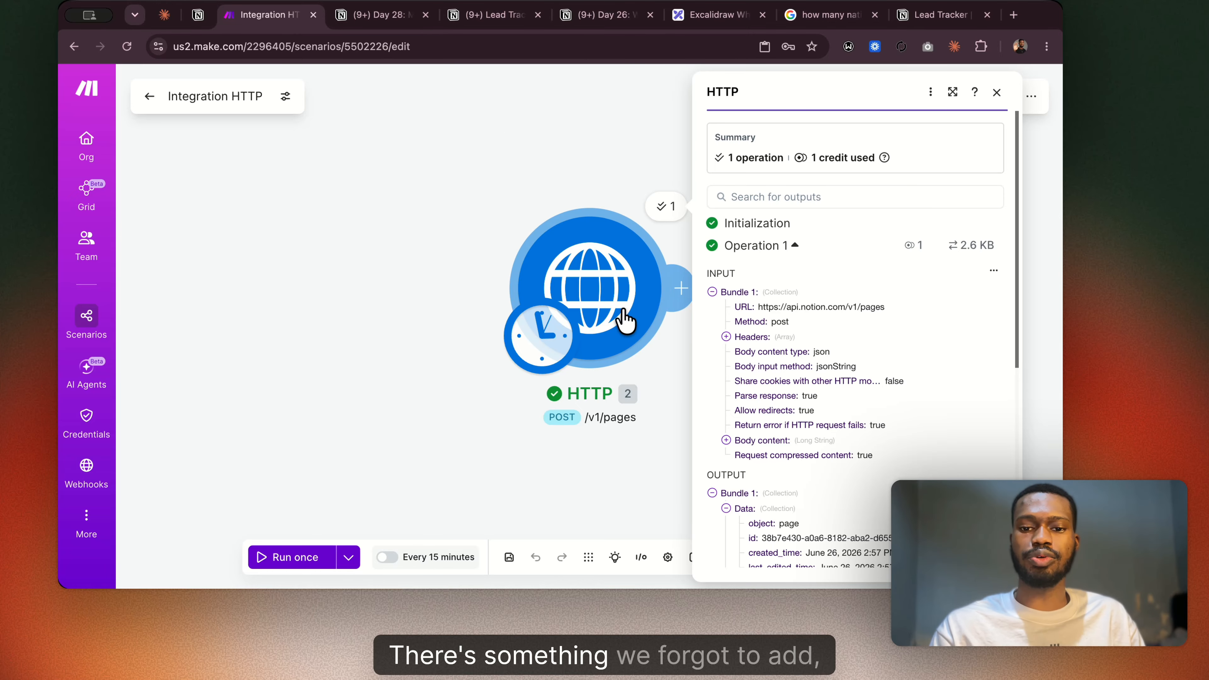
pyautogui.click(602, 289)
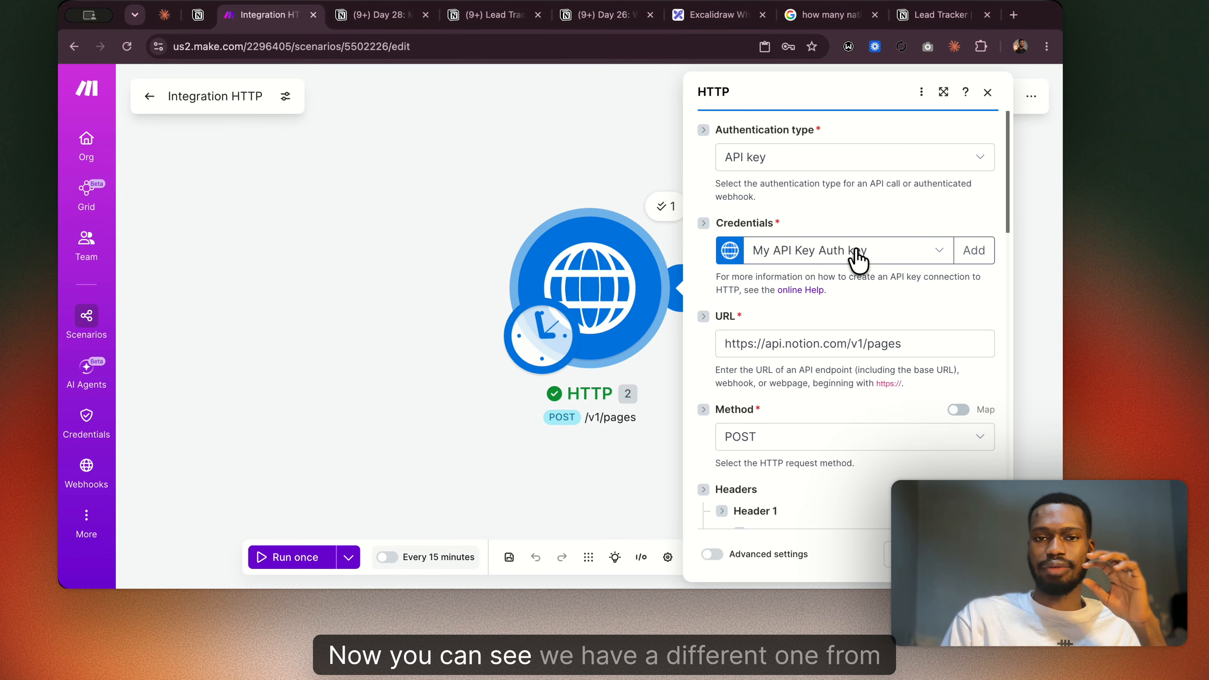
pyautogui.click(936, 255)
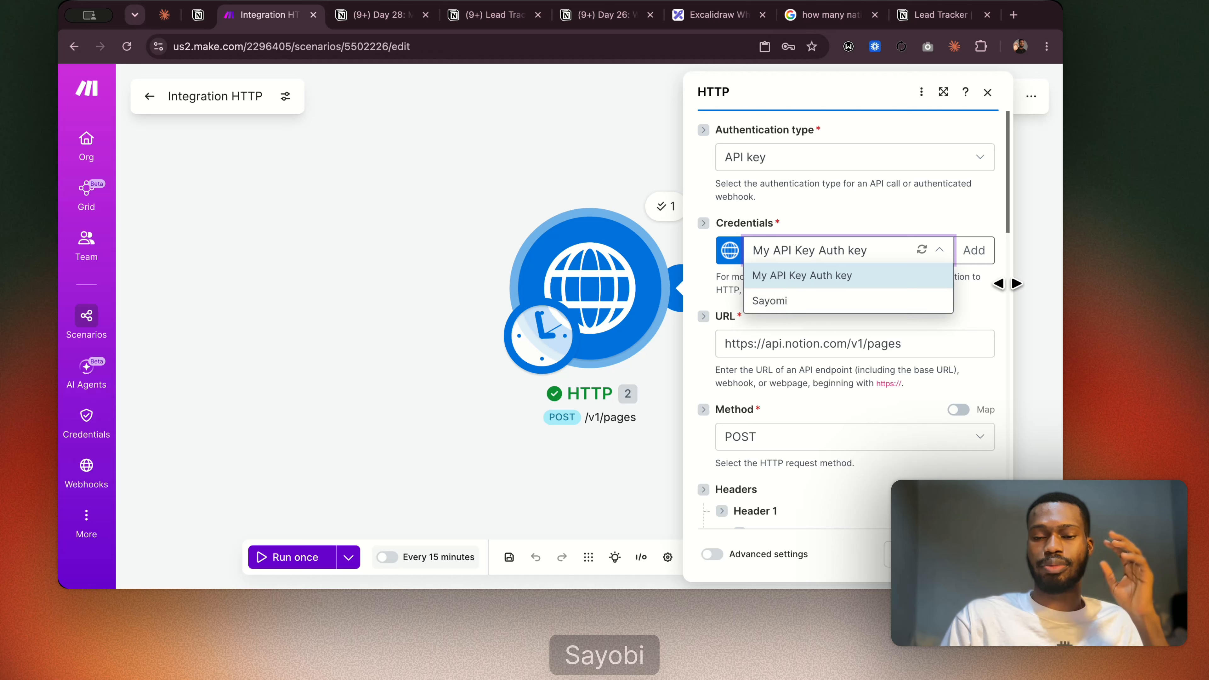
pyautogui.click(972, 297)
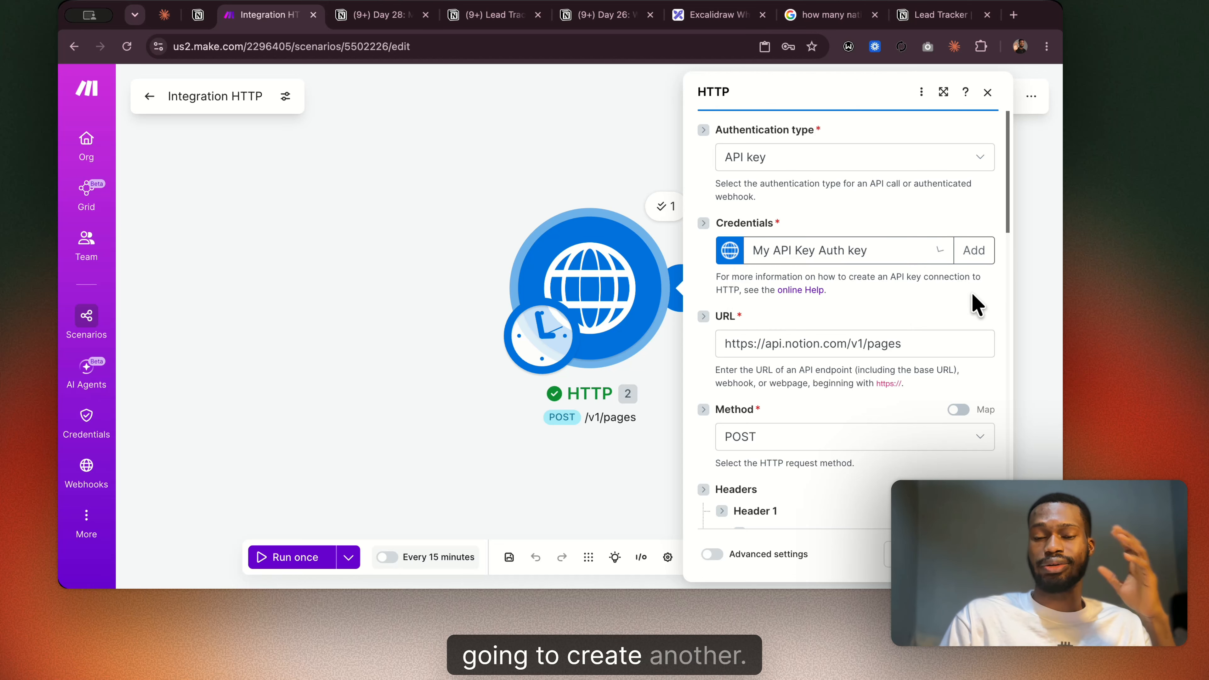
# Add a new keychain and paste the Lead Tracker connection's access token from Notion as its API key.
pyautogui.click(973, 257)
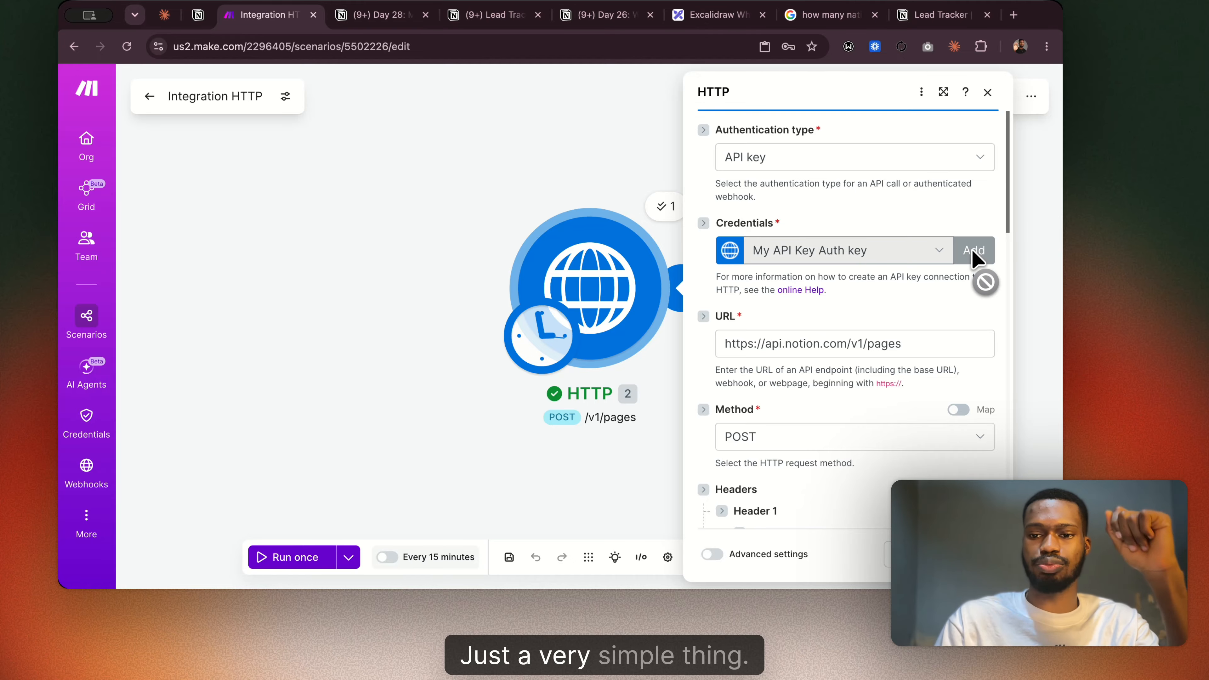
pyautogui.click(719, 221)
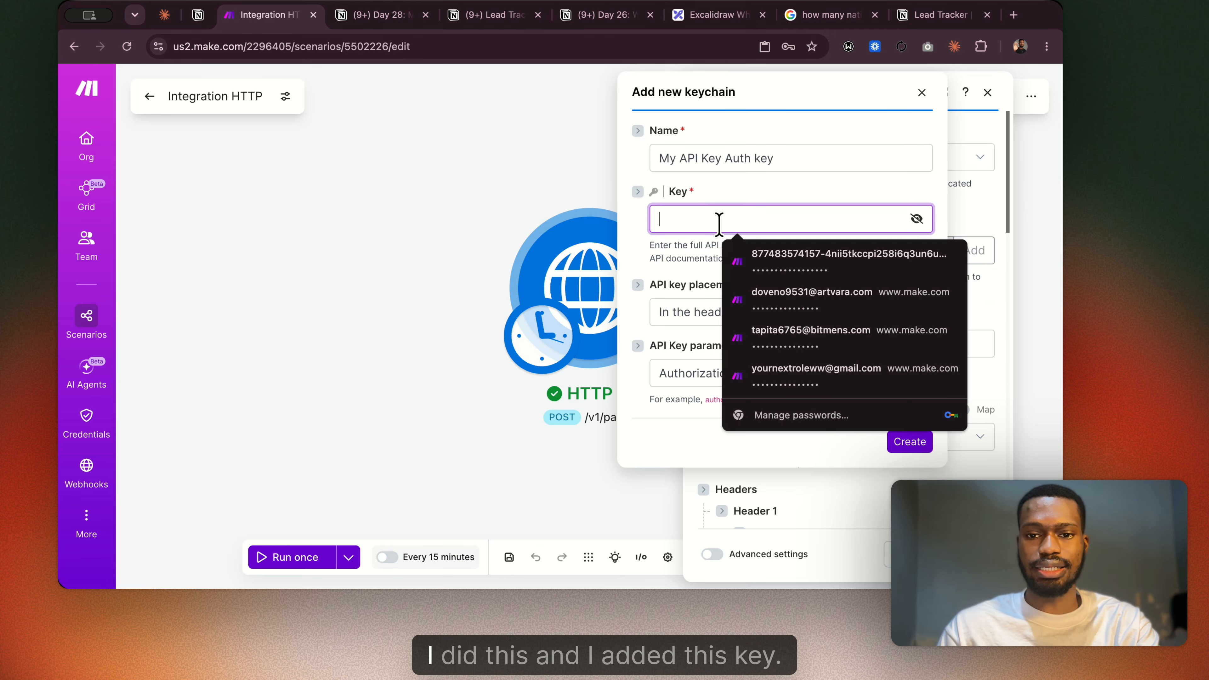
pyautogui.click(933, 15)
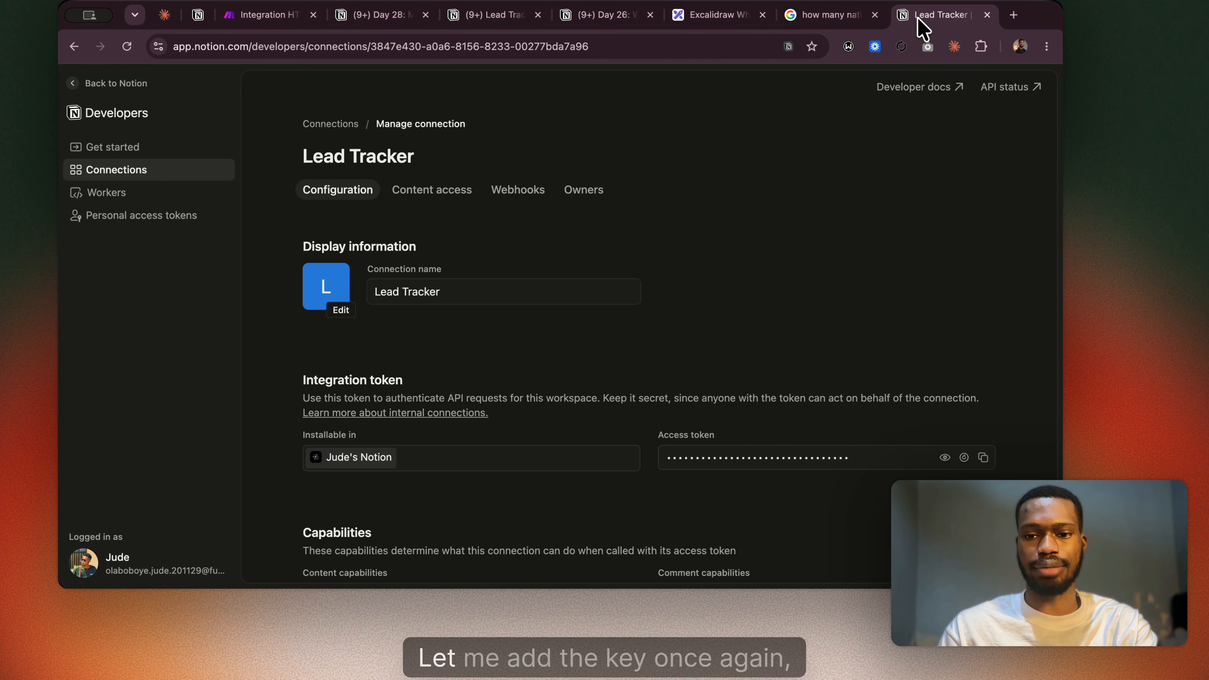
pyautogui.click(983, 458)
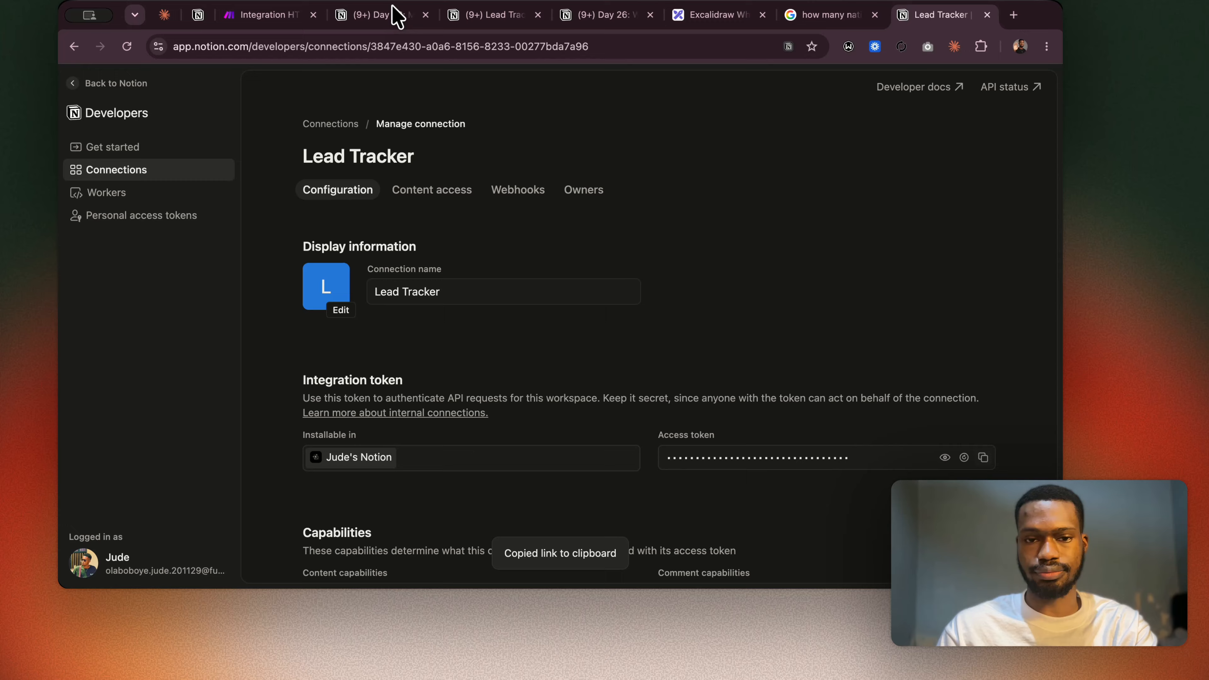
pyautogui.click(286, 15)
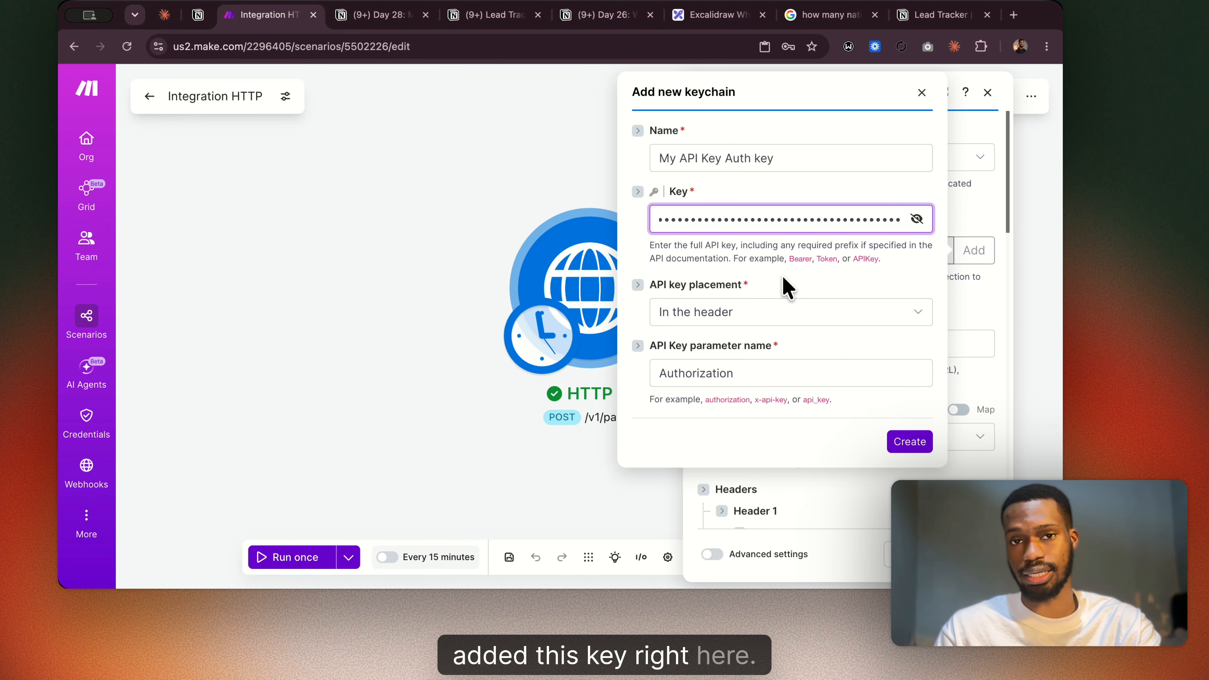
pyautogui.click(752, 276)
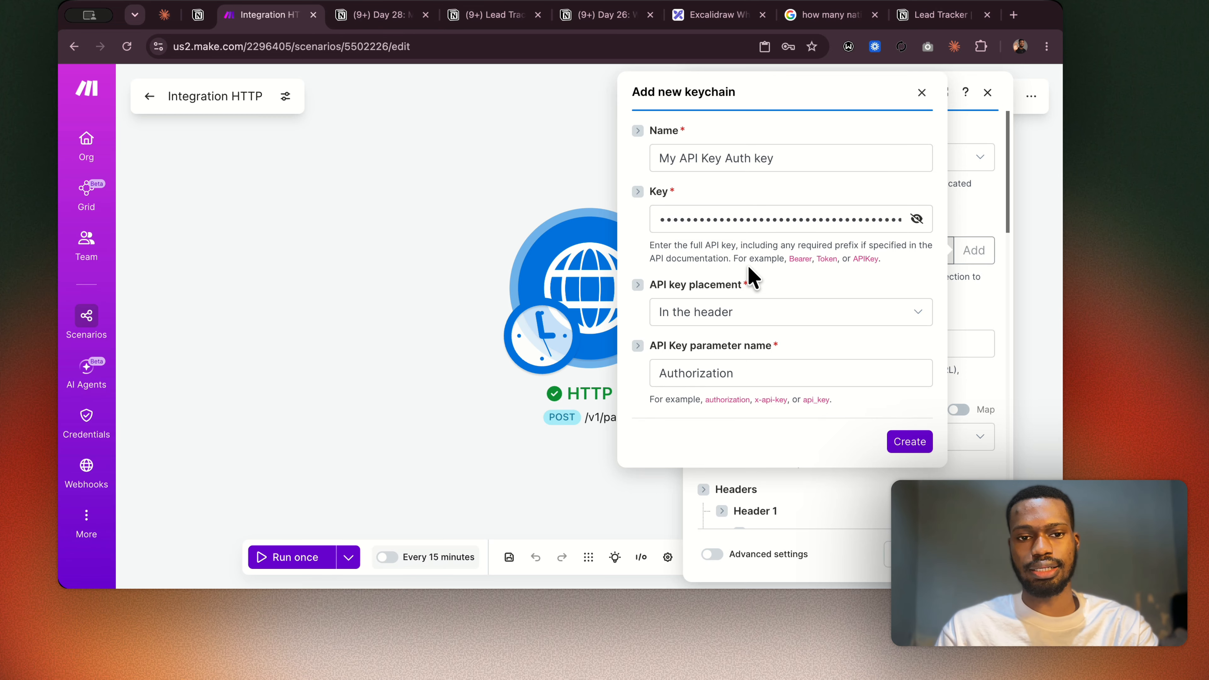
# Replace the new keychain's default name with the lead's first name followed by 2.
pyautogui.moveTo(775, 159); pyautogui.dragTo(619, 169)
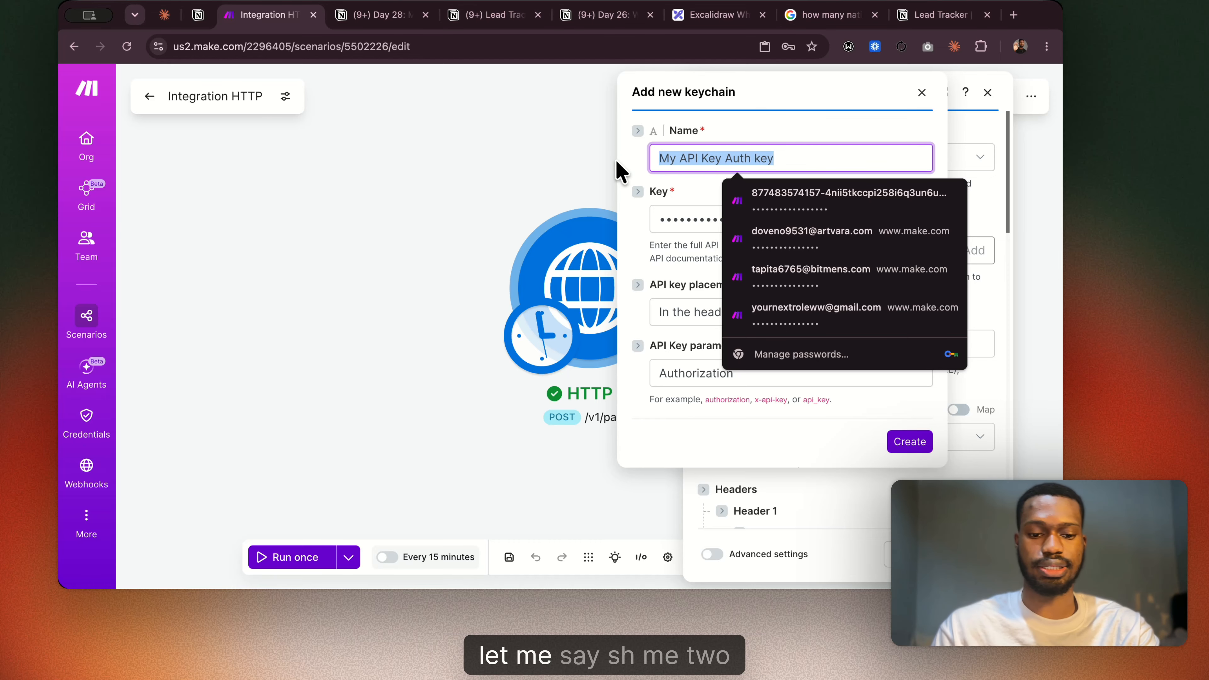
pyautogui.write('Sayomi2')
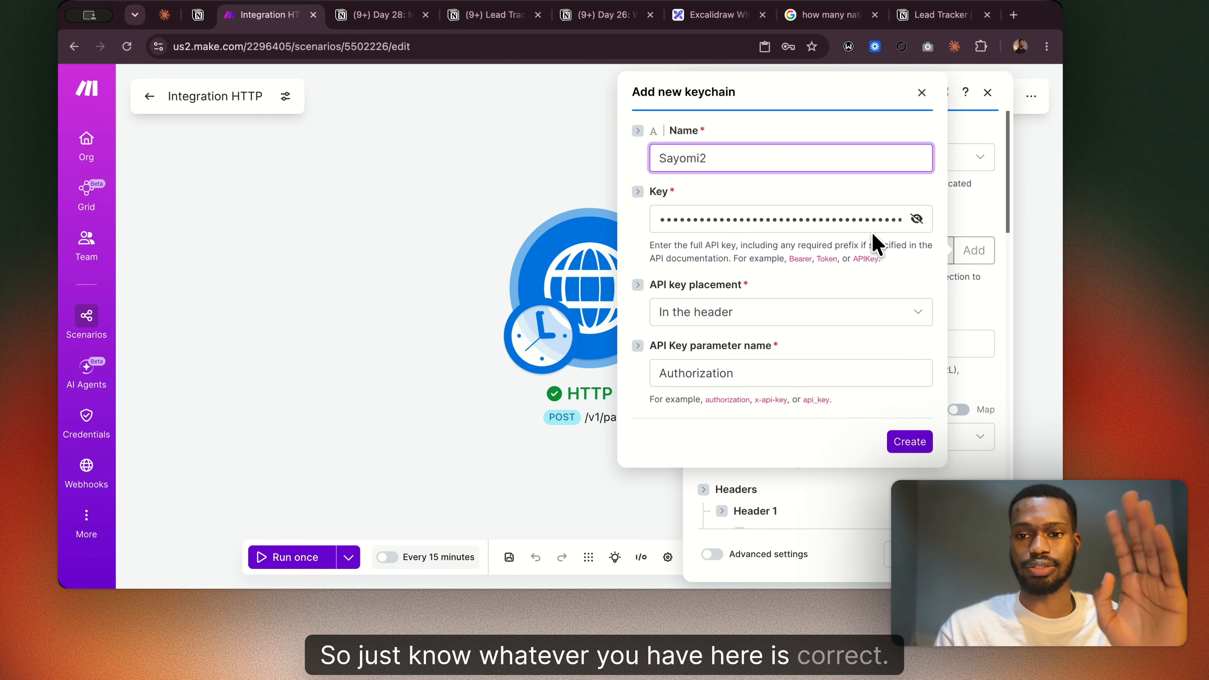
# Reveal the keychain's API key and insert the prefix "Bearer" and a space before the token.
pyautogui.click(917, 220)
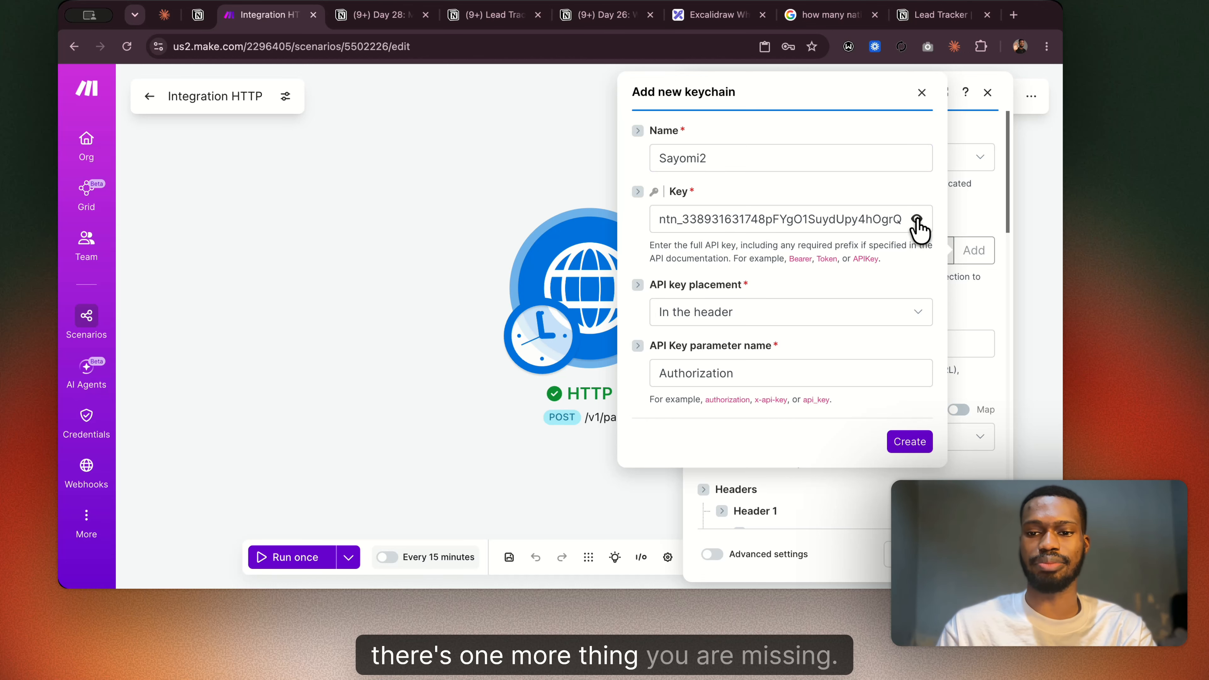
pyautogui.click(661, 219)
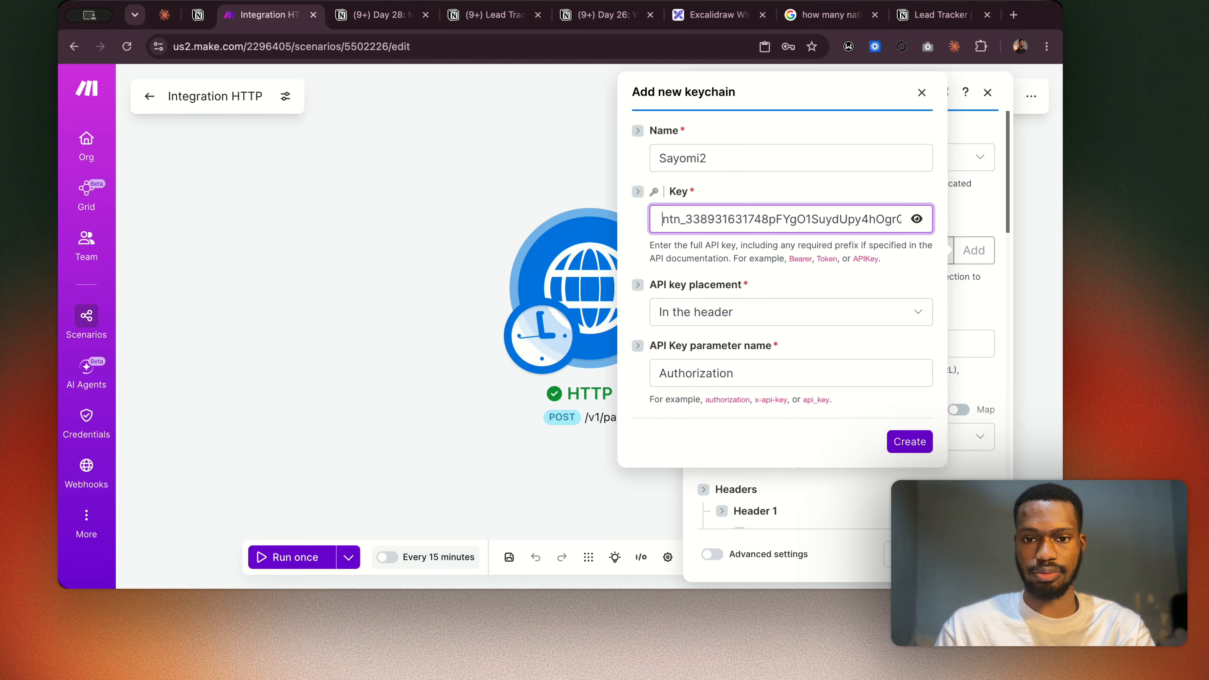
pyautogui.write('Bear')
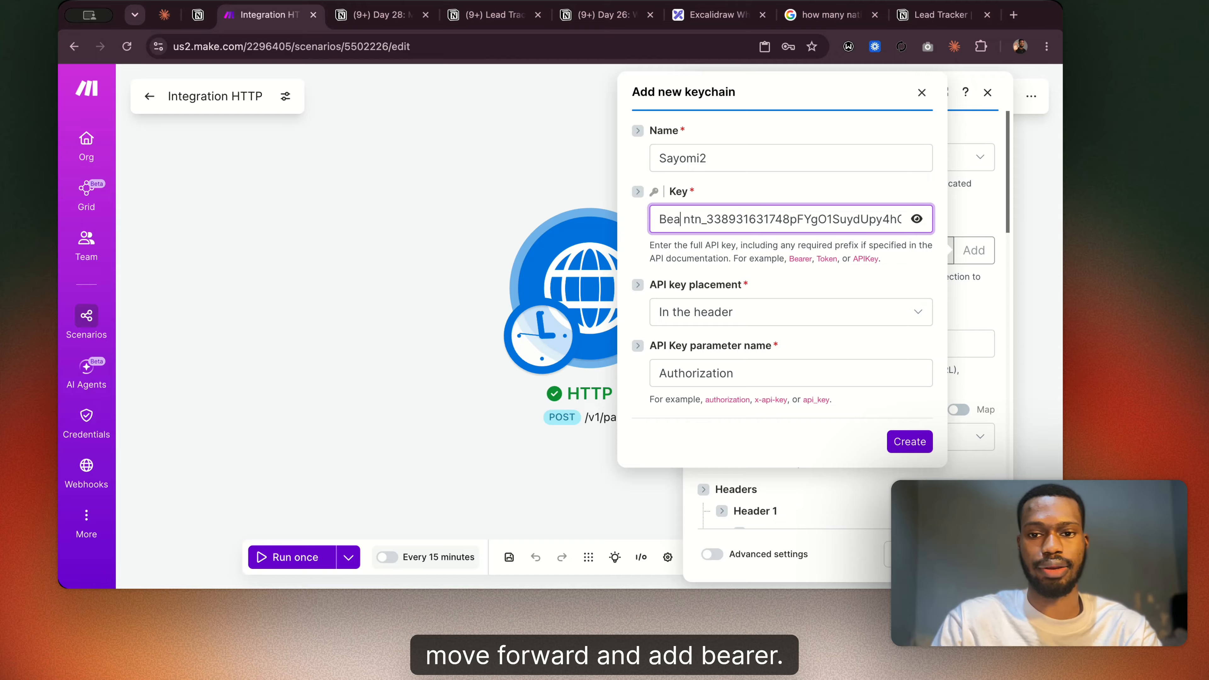
pyautogui.press('BackSpace')
pyautogui.write('rer')
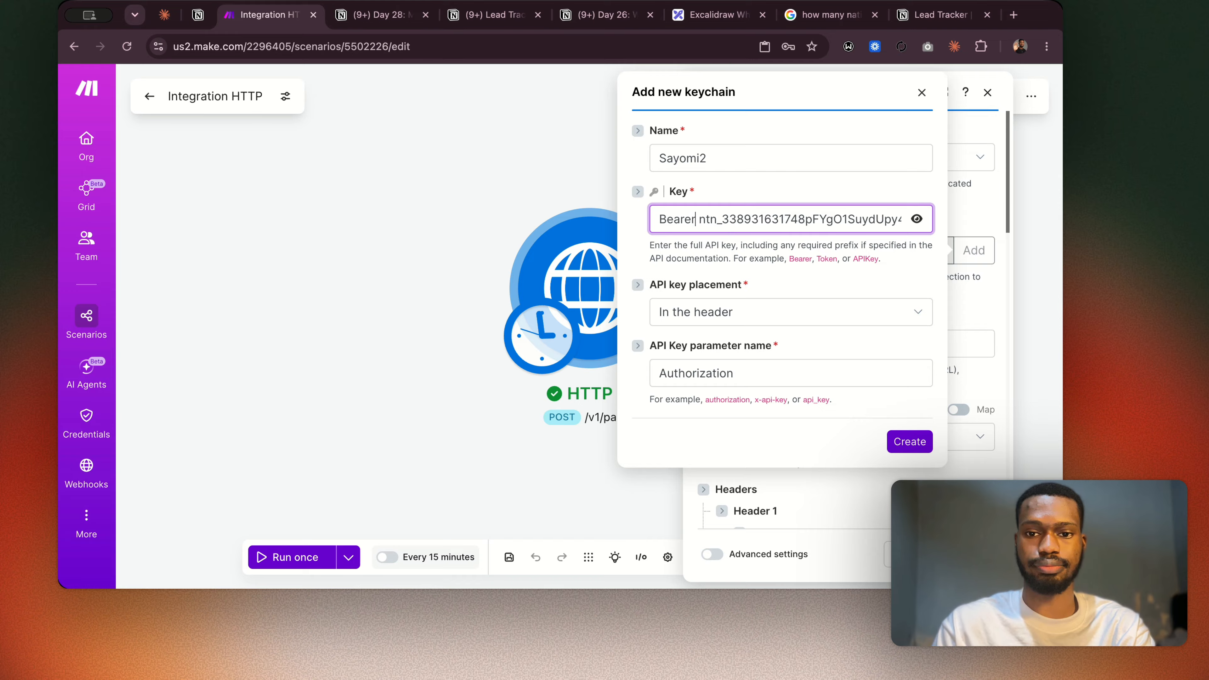
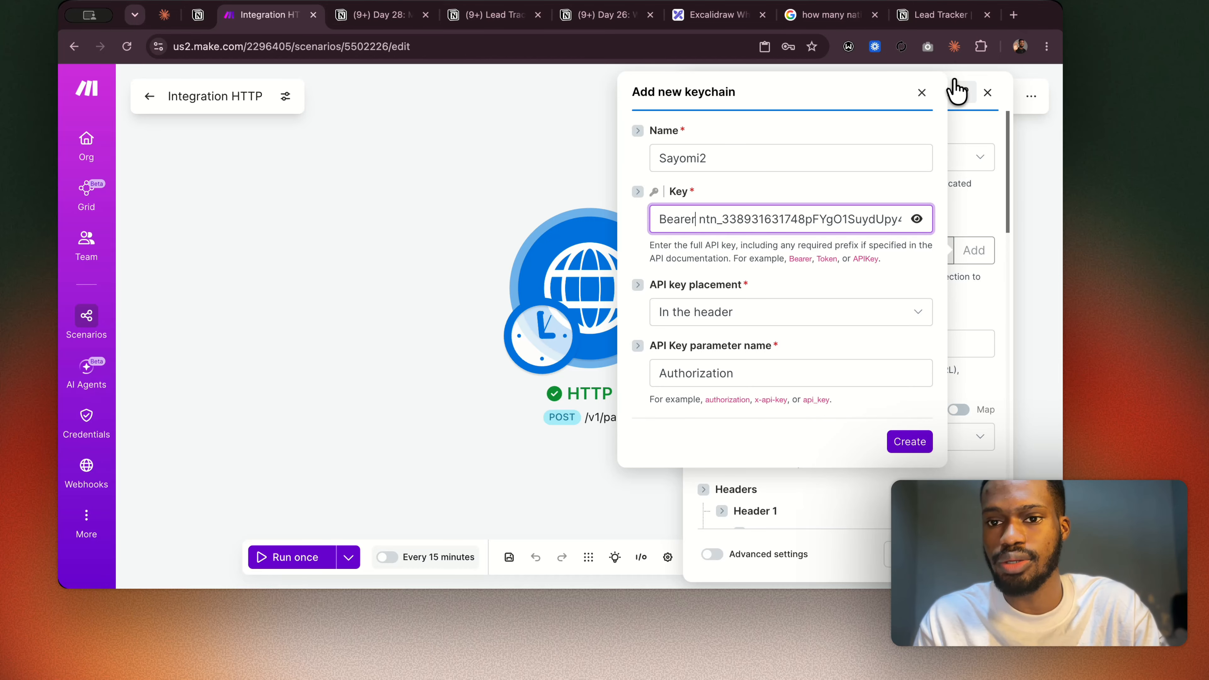
# Search the web in a new tab for "notion api documentation" and open the overview of Notion's Developer Docs.
pyautogui.click(1013, 15)
pyautogui.write('m')
pyautogui.press('BackSpace')
pyautogui.press('BackSpace')
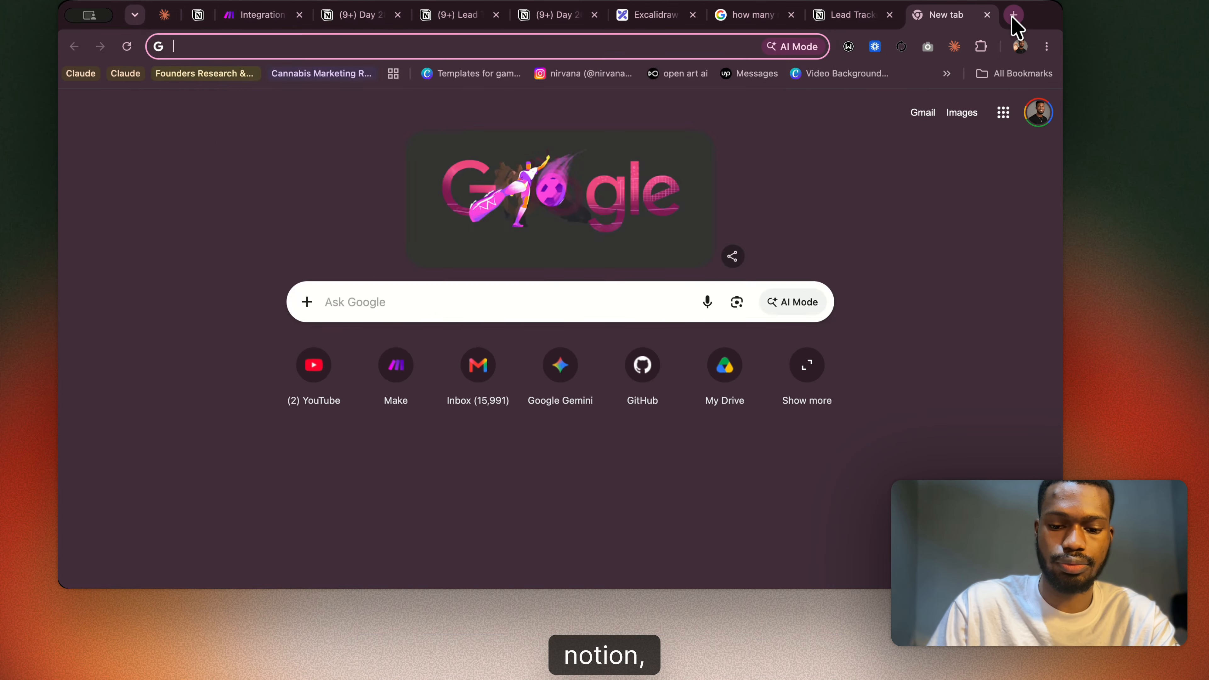
pyautogui.write('notion api')
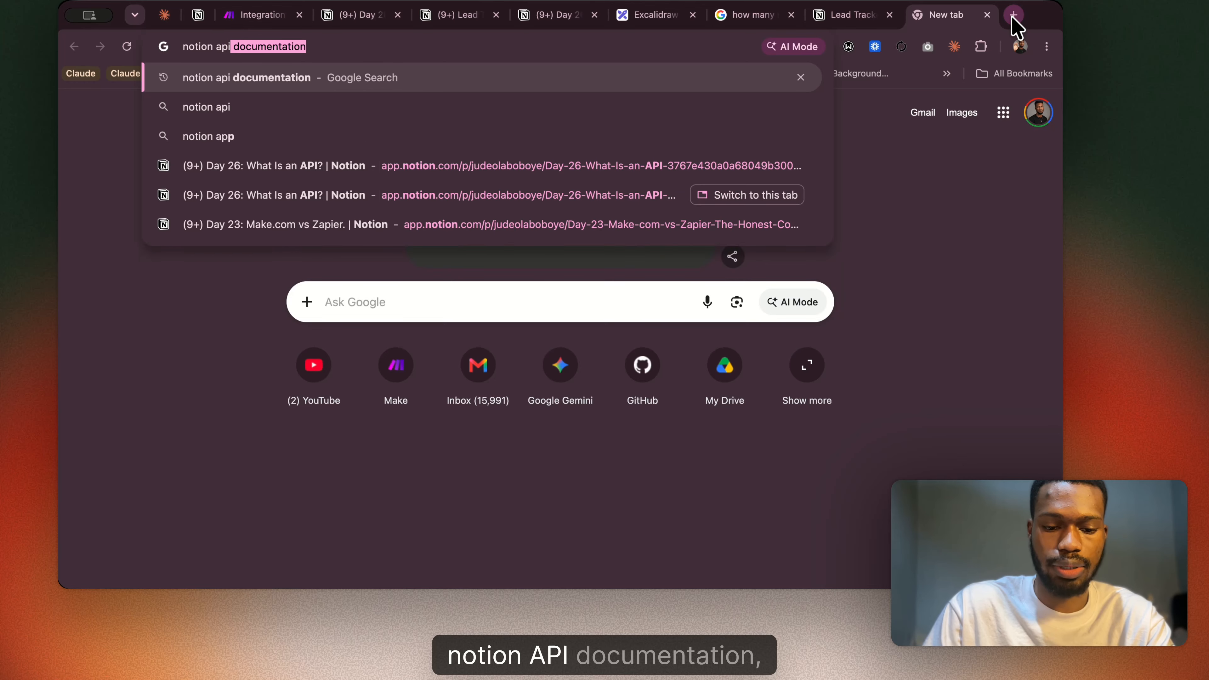
pyautogui.write(' do')
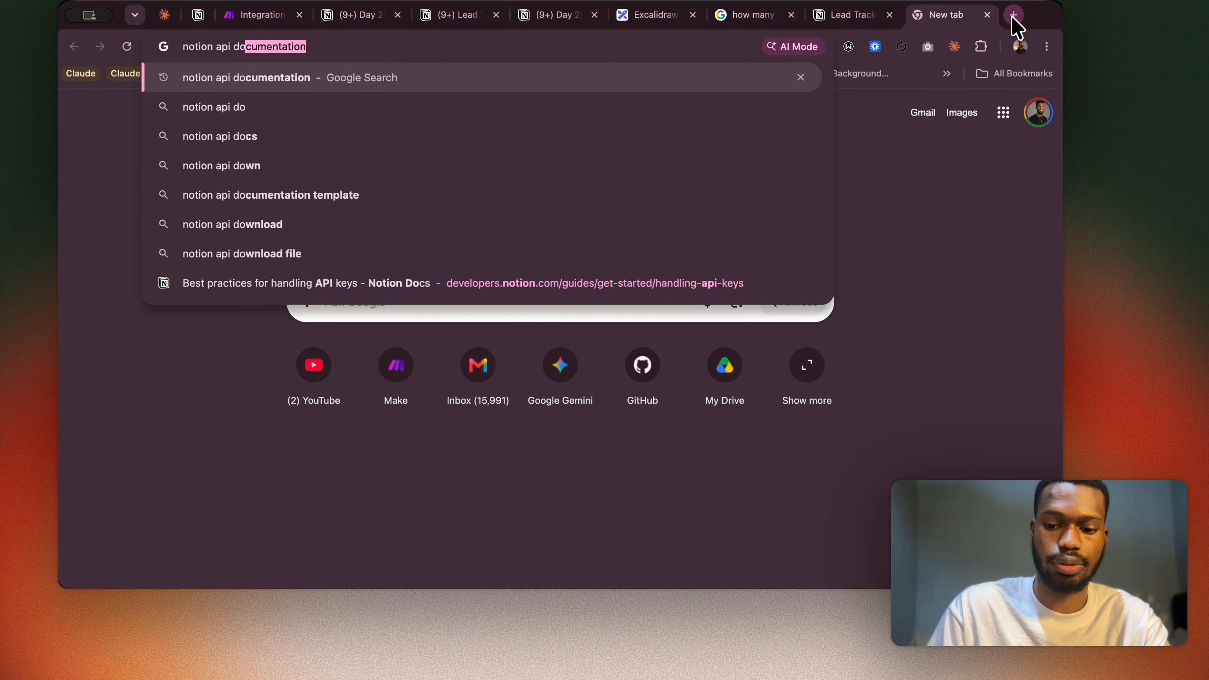
pyautogui.press('Return')
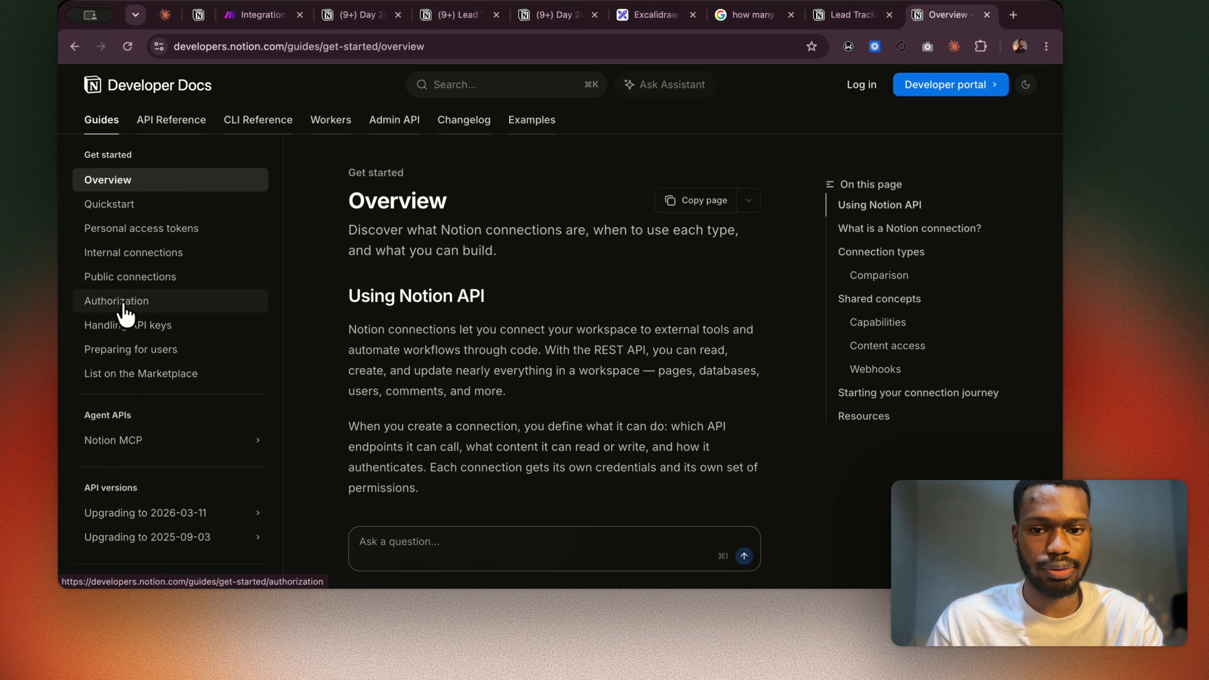
# Skim the overview, open the Authorization guide and examine how API requests with an internal connection pass the access token.
pyautogui.scroll(-20, 601, 422)
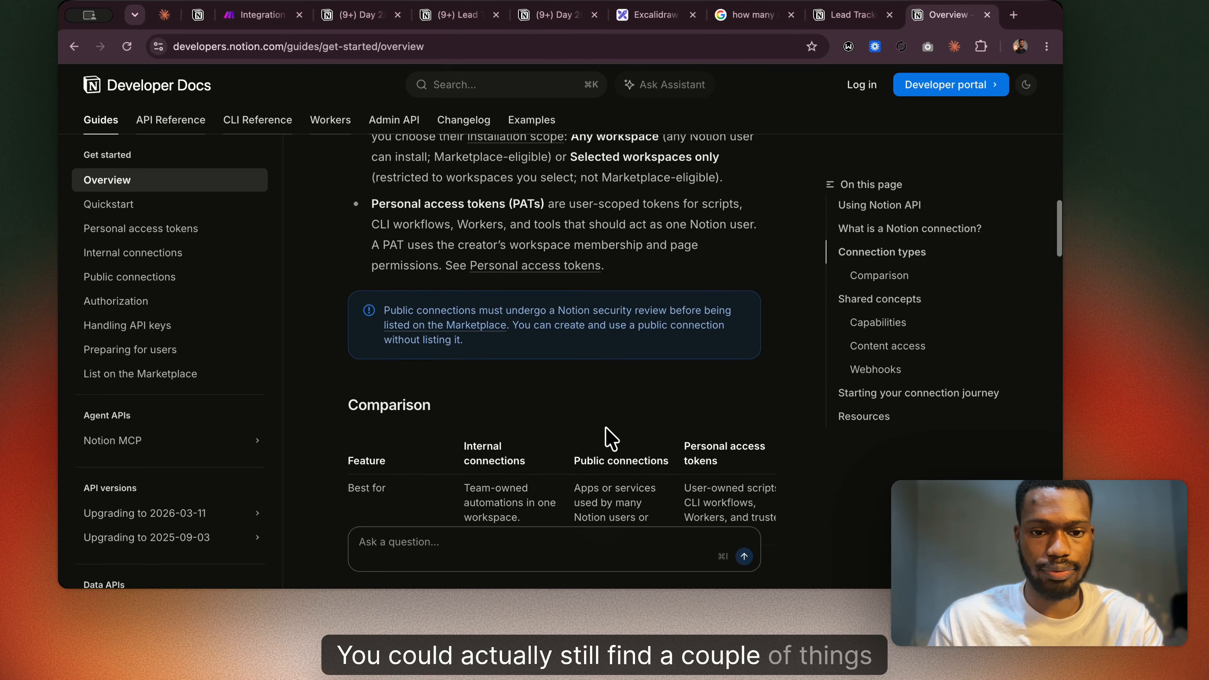
pyautogui.scroll(-15, 611, 438)
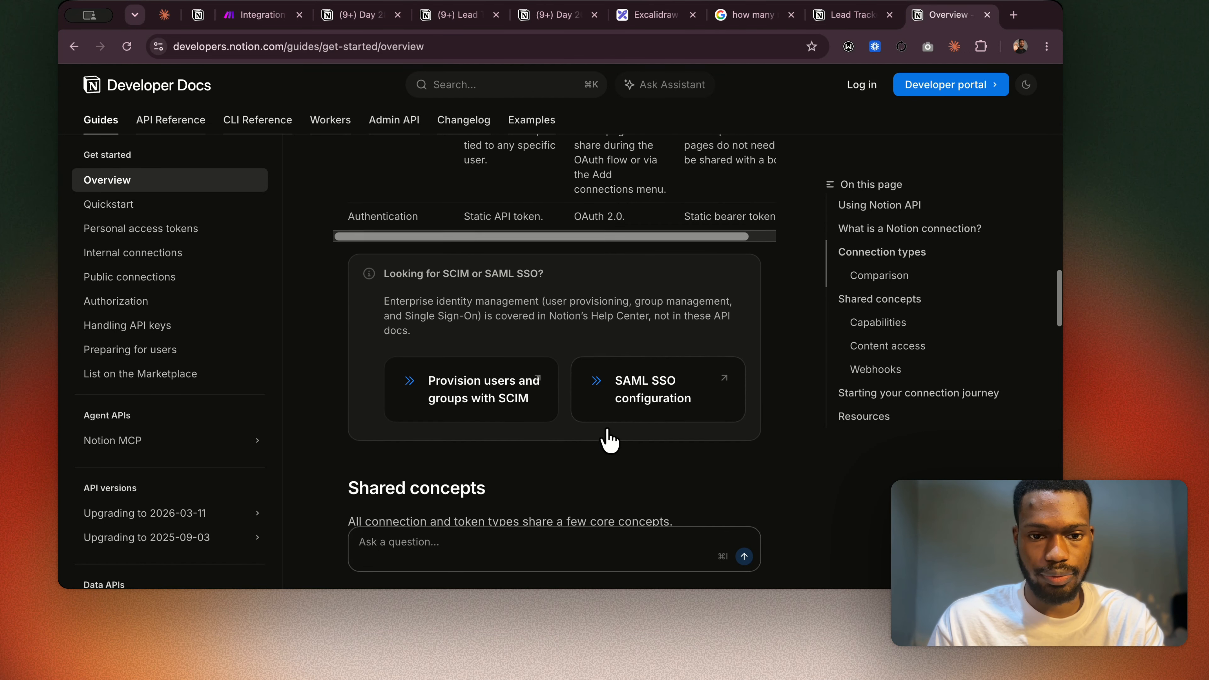
pyautogui.scroll(-6, 609, 440)
pyautogui.click(166, 303)
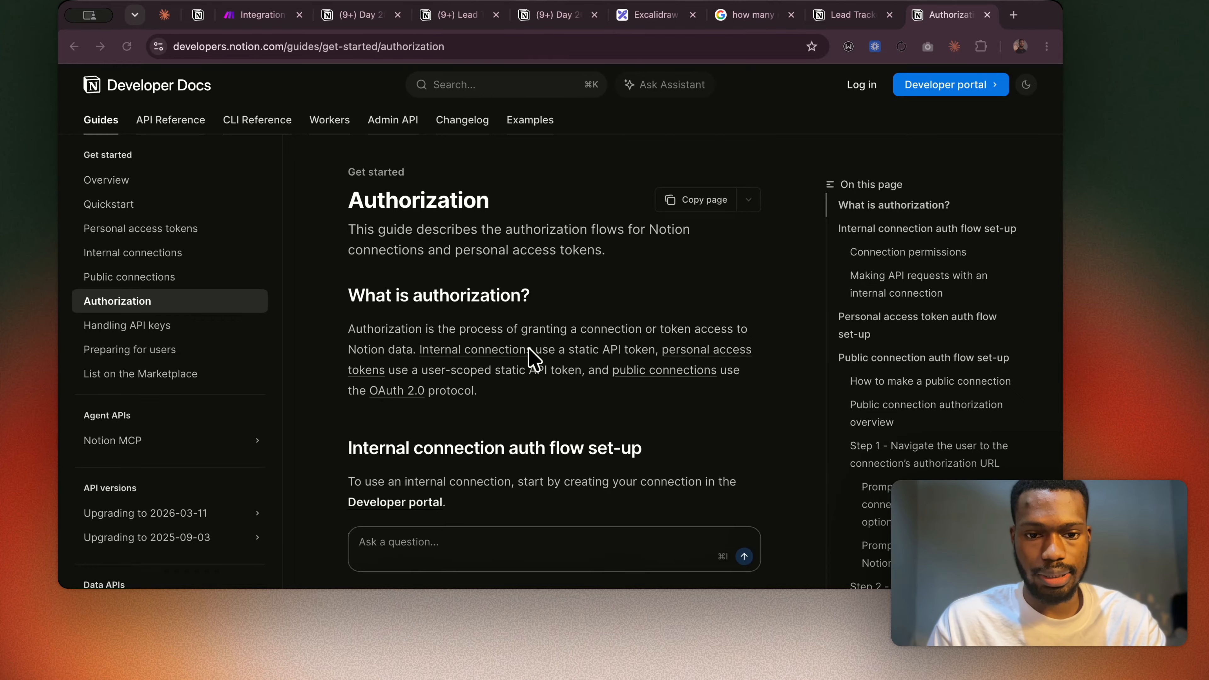
pyautogui.scroll(-5, 528, 349)
pyautogui.scroll(-10, 529, 349)
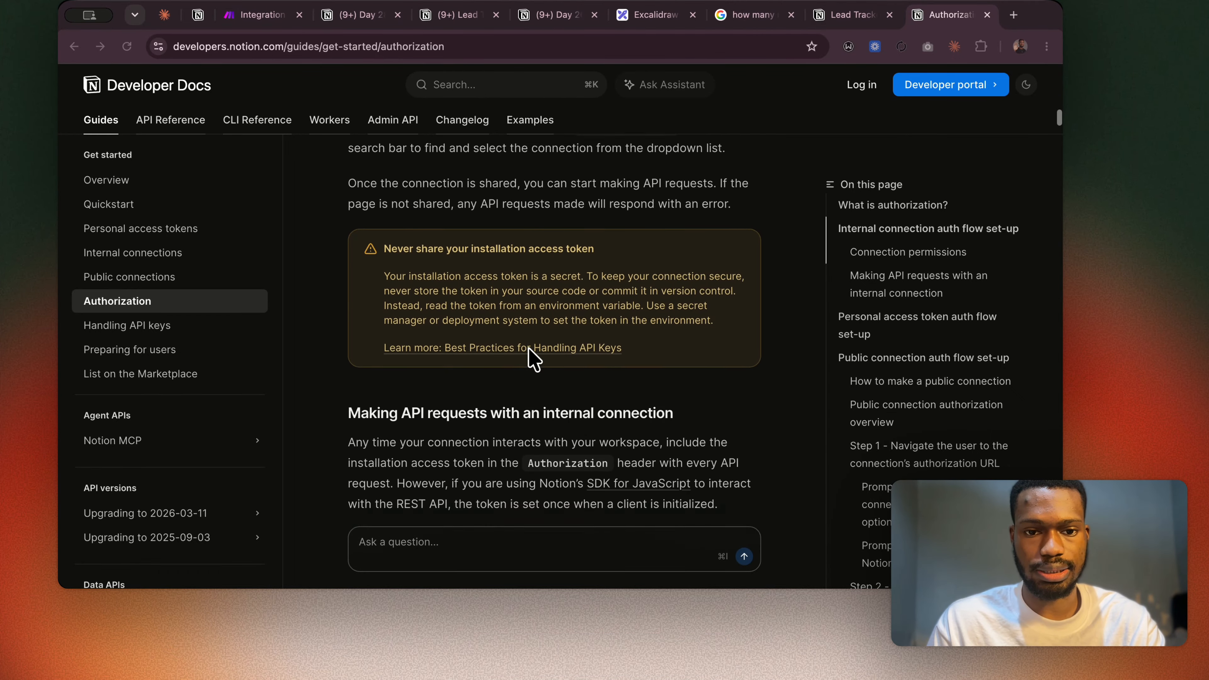
pyautogui.scroll(5, 532, 357)
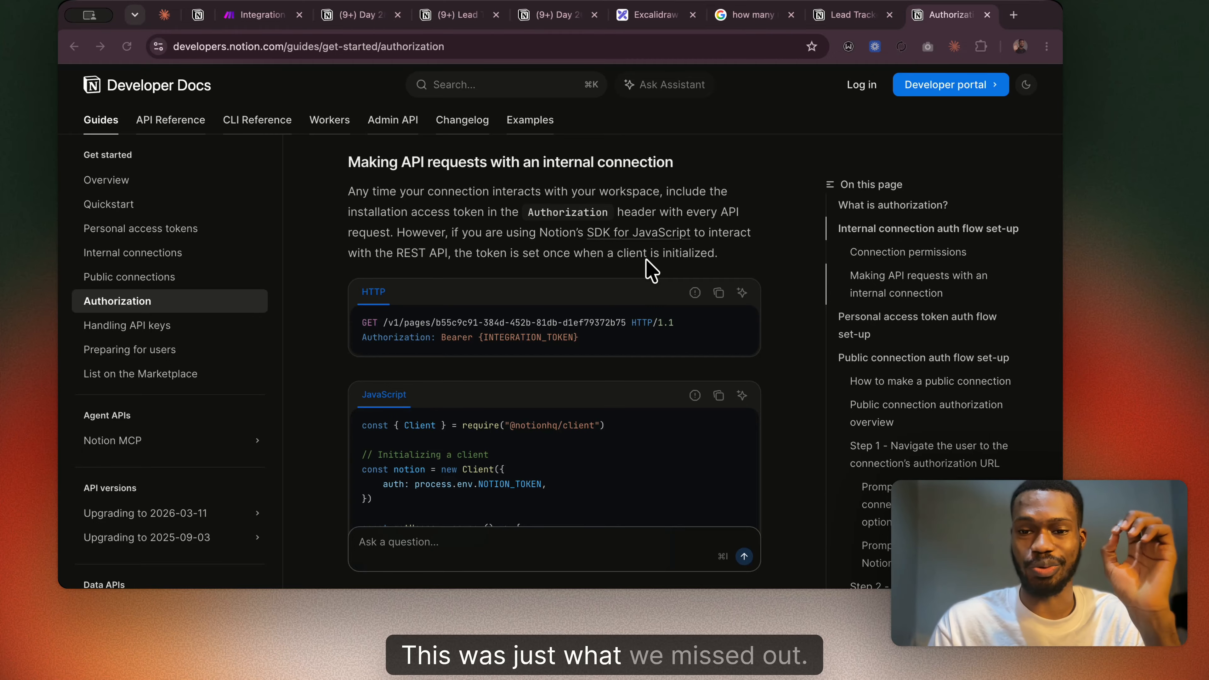
# Return to the Make scenario and create the new keychain with the Bearer-prefixed key placed in the Authorization header.
pyautogui.click(262, 17)
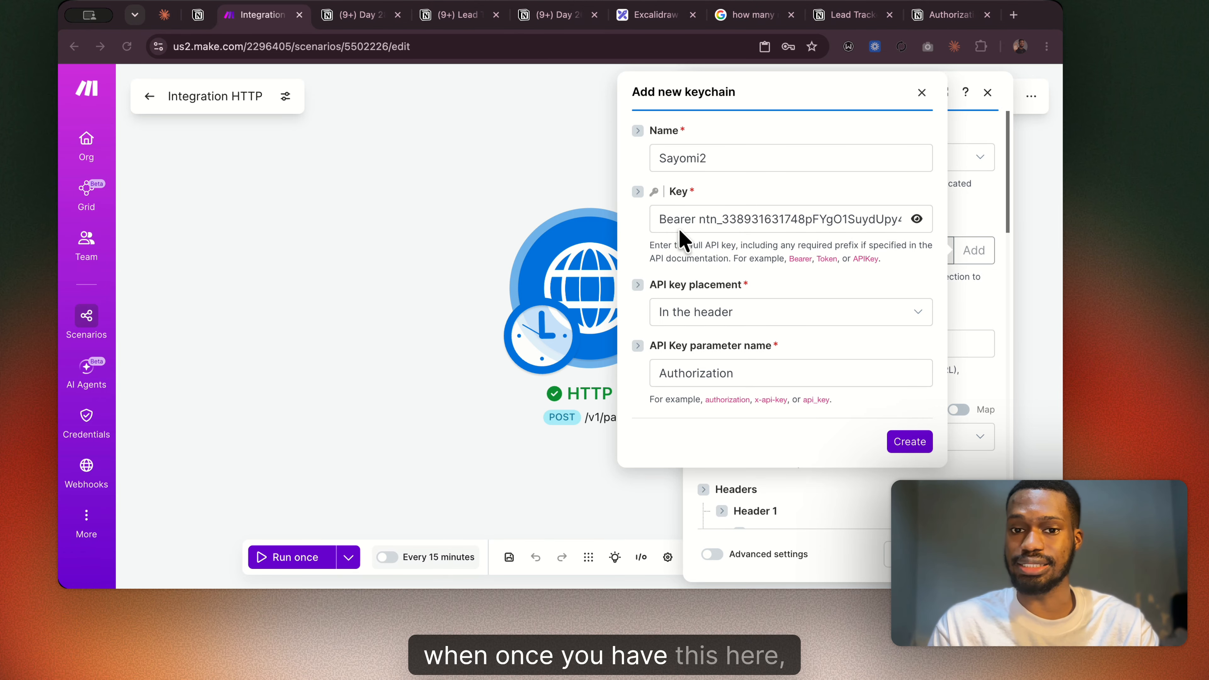
pyautogui.click(899, 438)
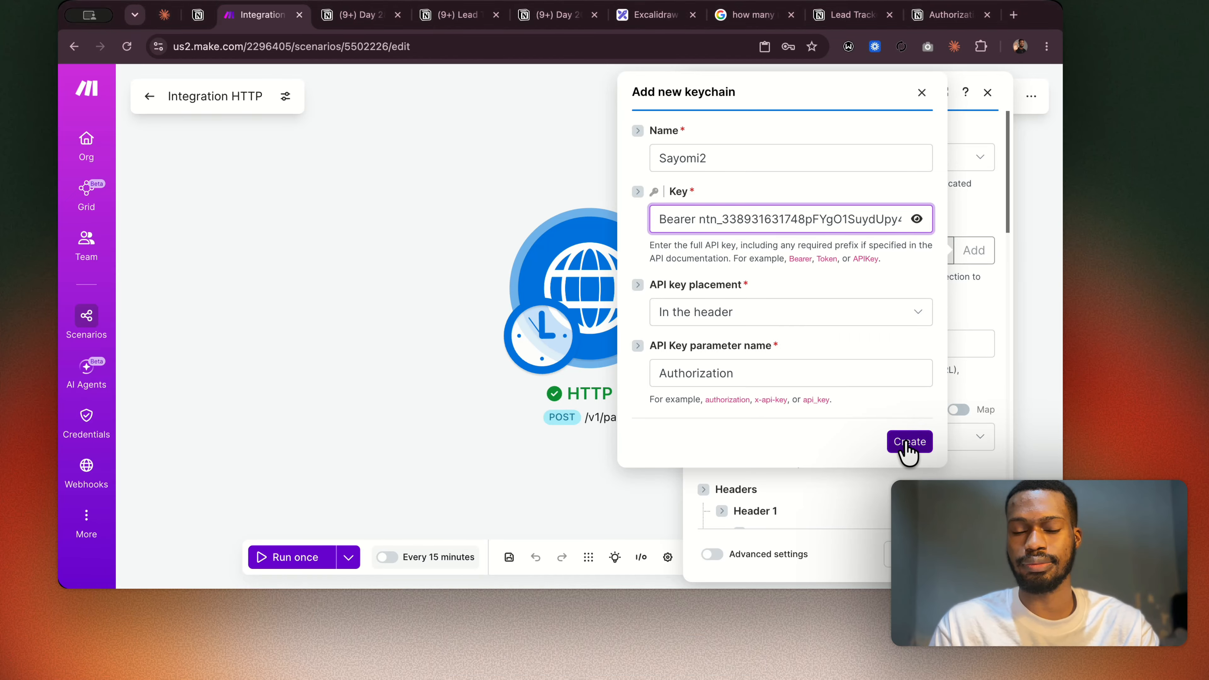
pyautogui.click(907, 443)
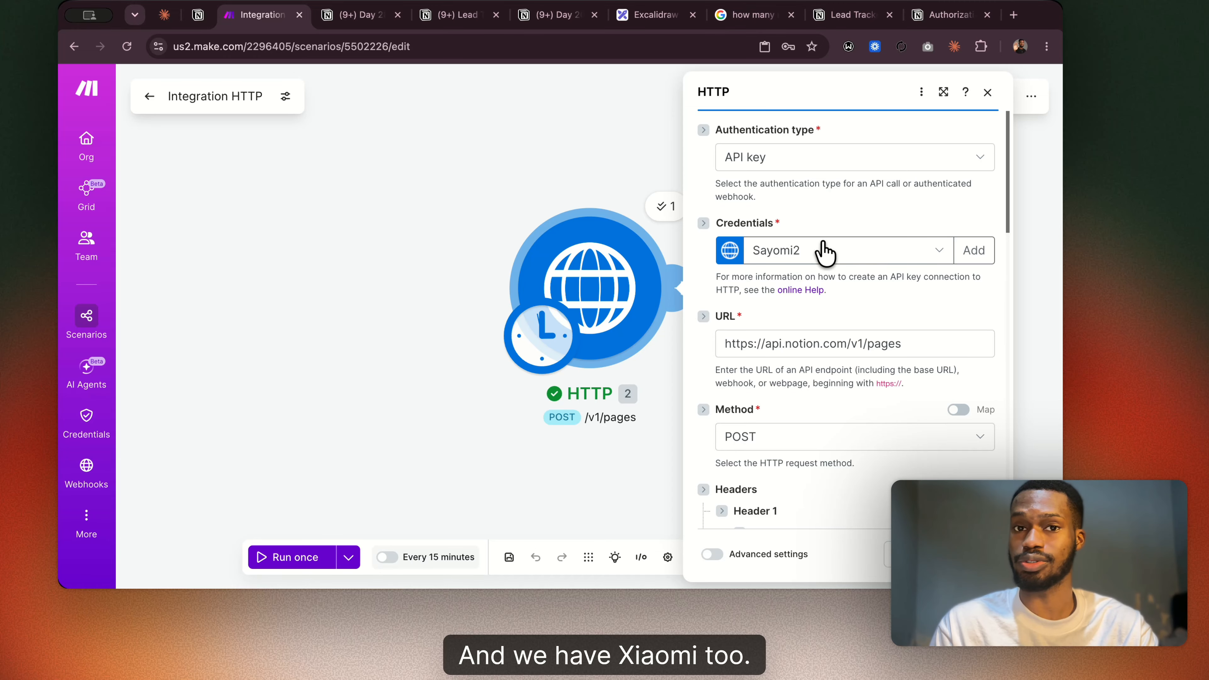
# Compare the HTTP module's Notion-Version header with the Build 3 module configuration in the Day 28 Notion notes.
pyautogui.scroll(-5, 836, 270)
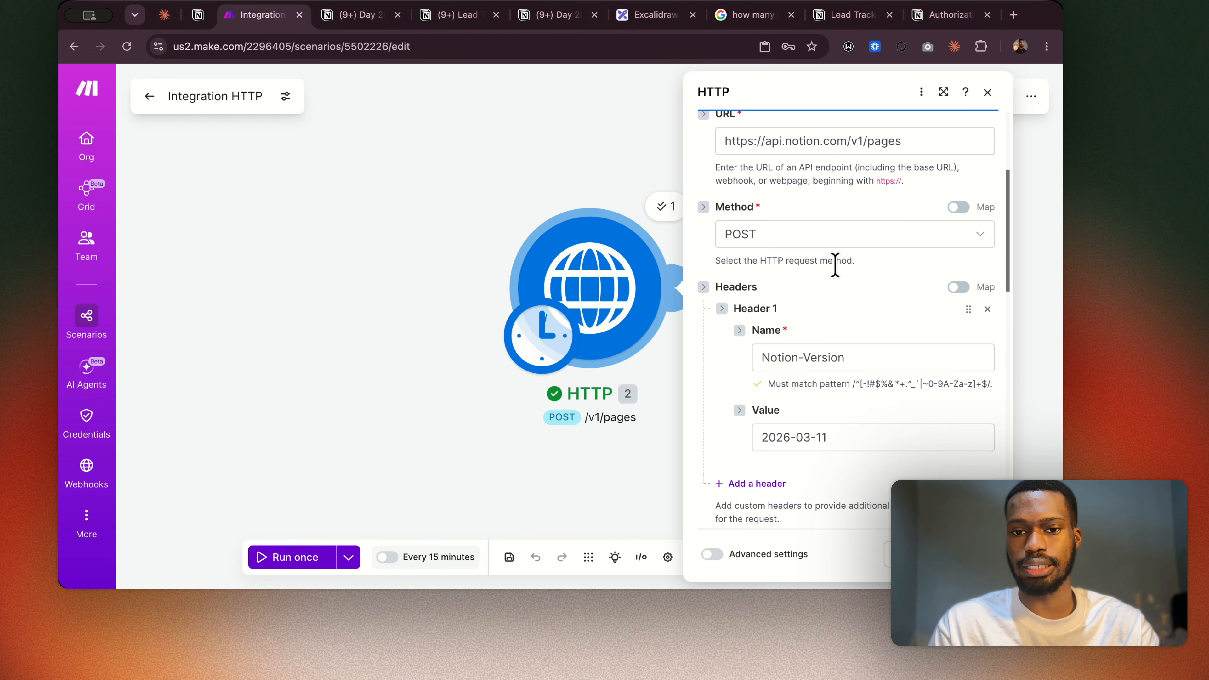
pyautogui.scroll(-2, 835, 266)
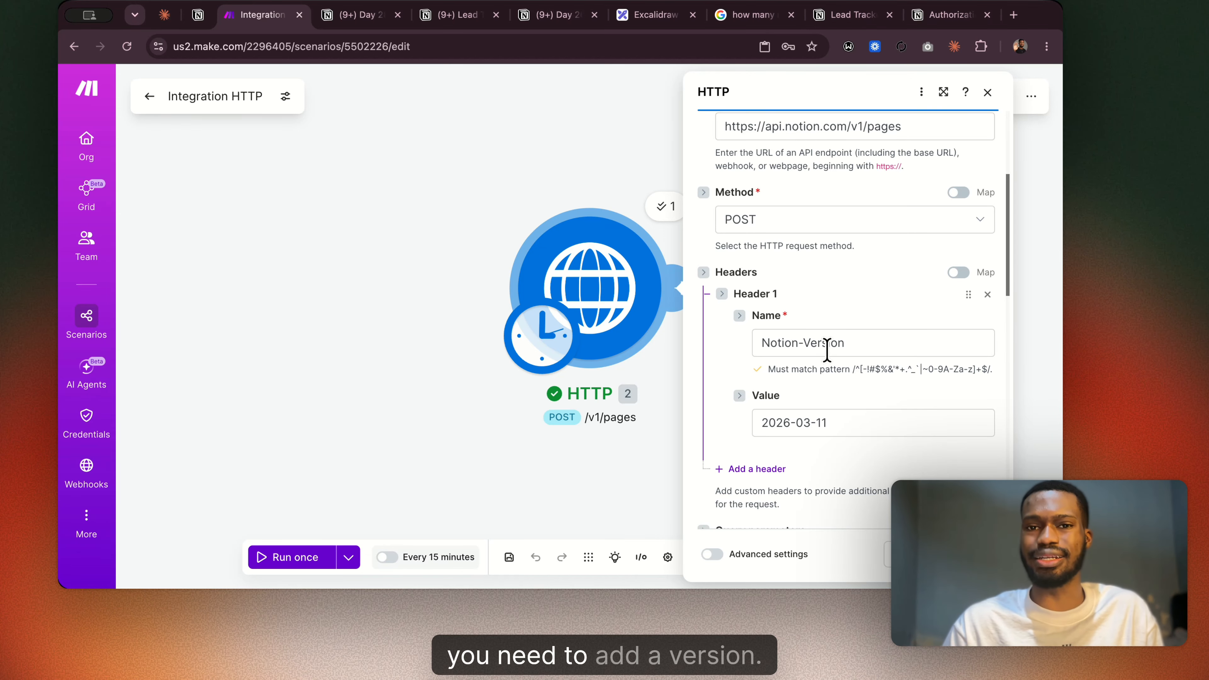
pyautogui.click(374, 21)
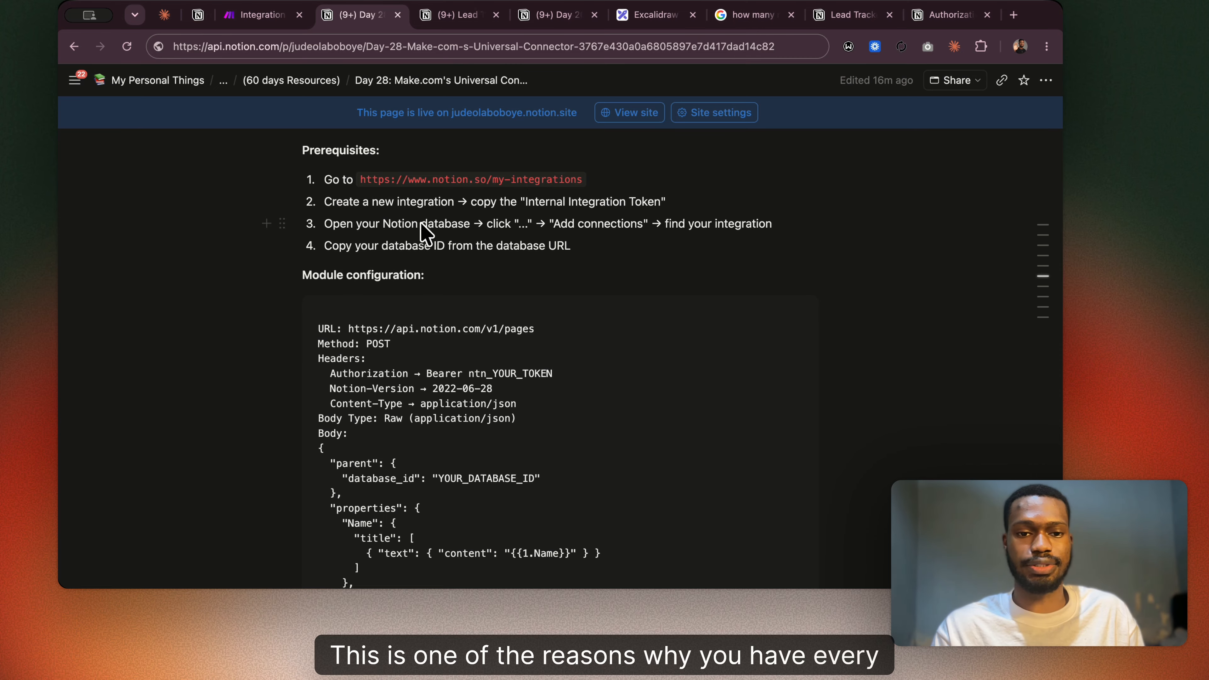
pyautogui.scroll(-15, 548, 385)
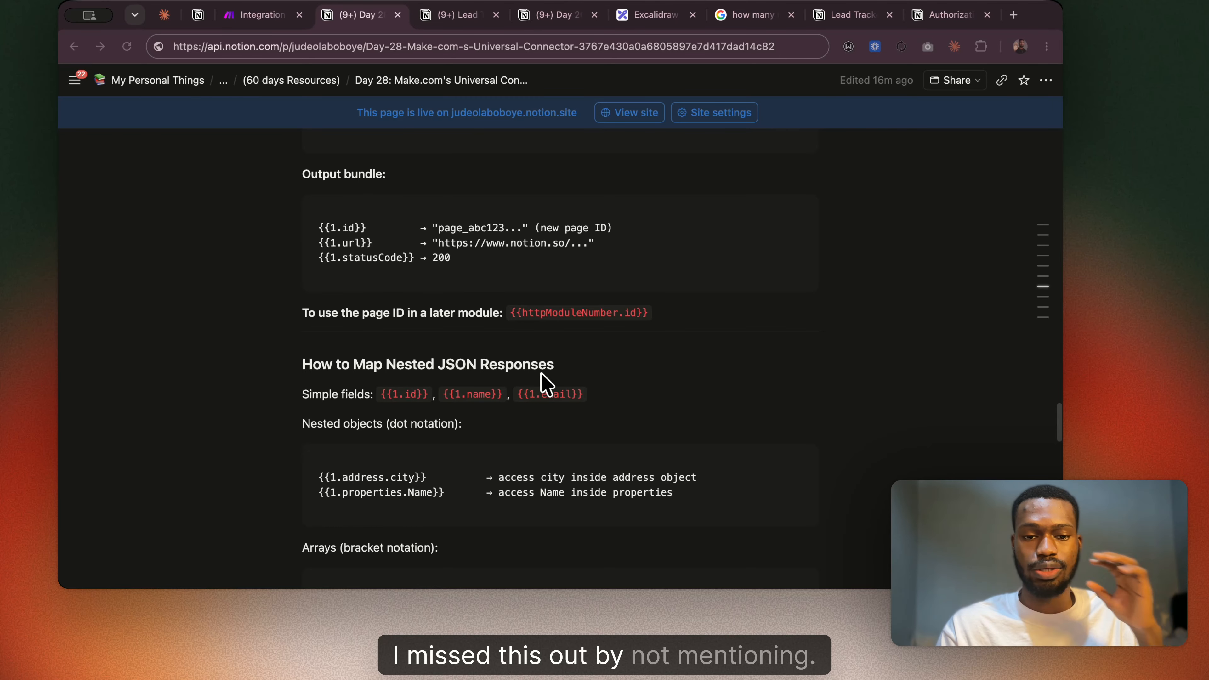
pyautogui.scroll(15, 546, 385)
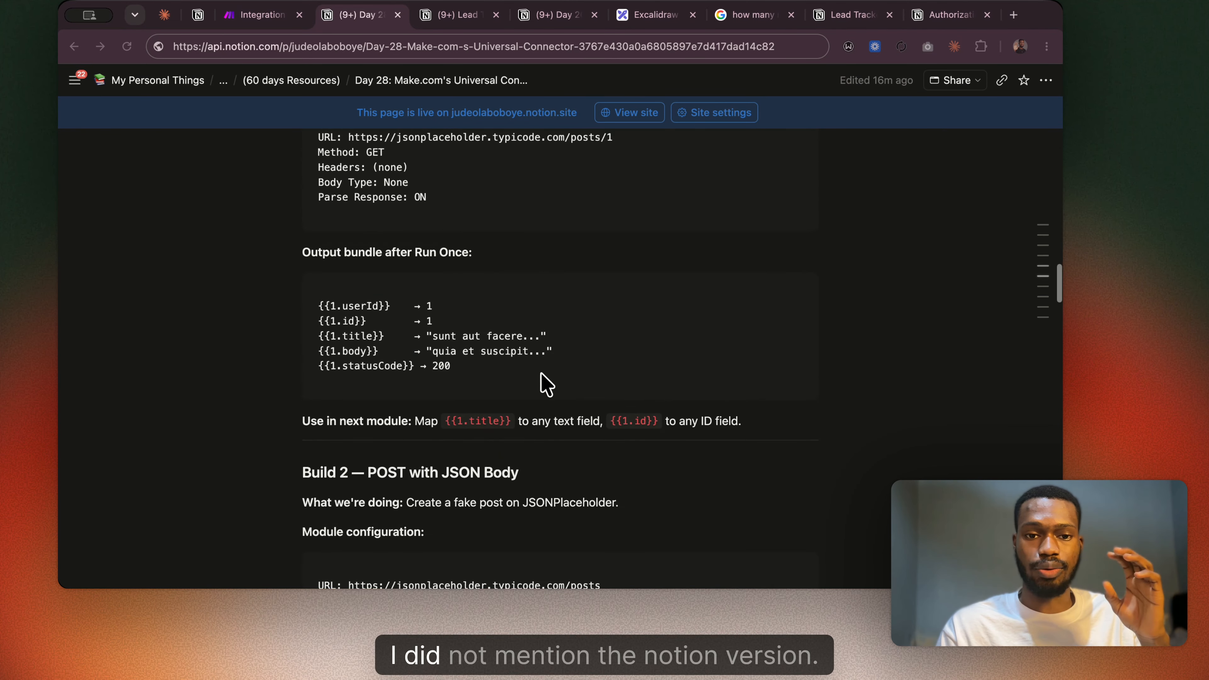
pyautogui.scroll(8, 547, 385)
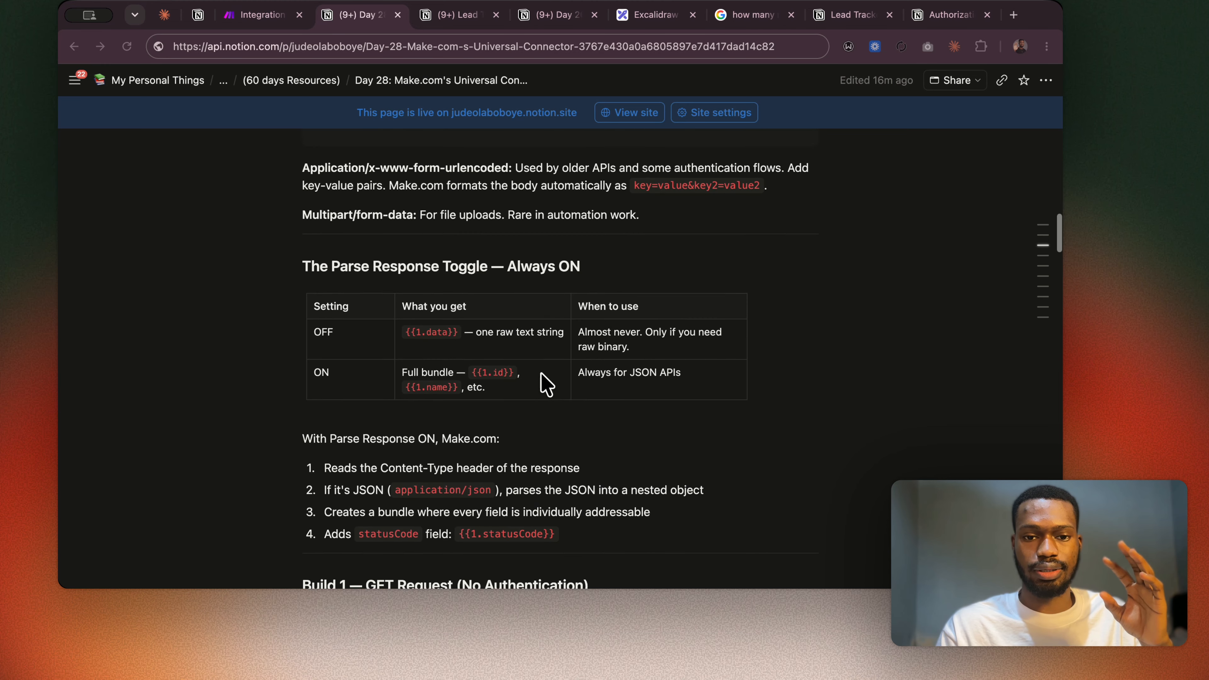
pyautogui.scroll(-15, 547, 385)
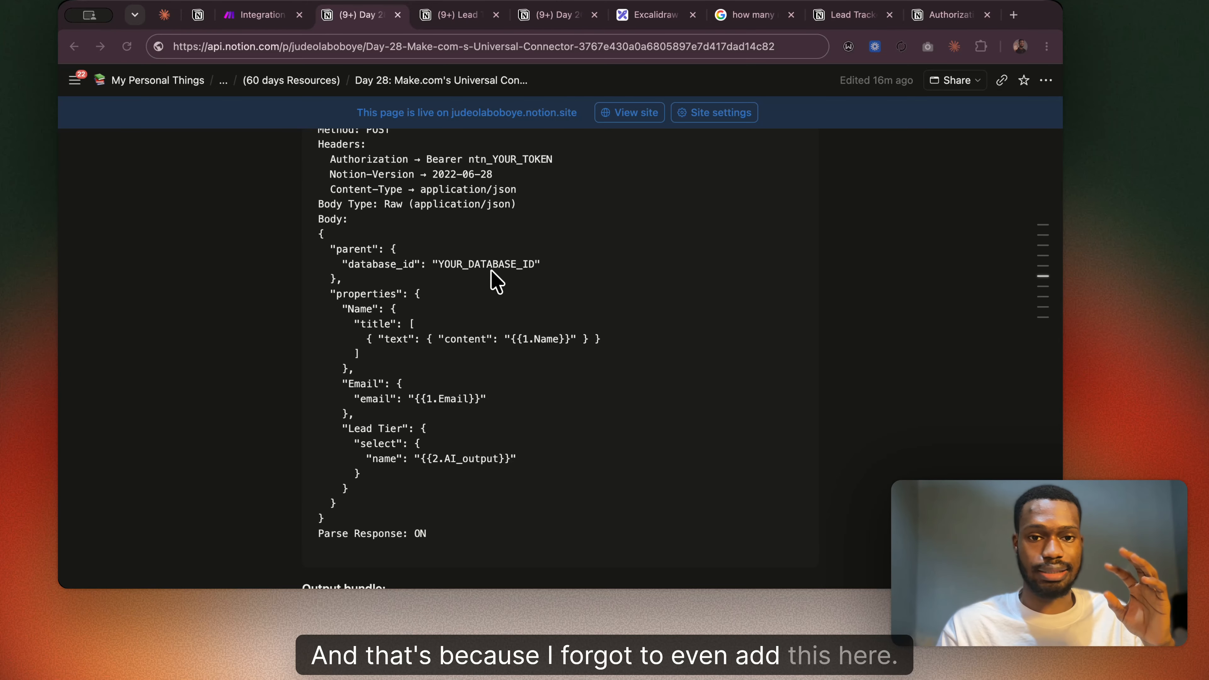
pyautogui.scroll(3, 491, 271)
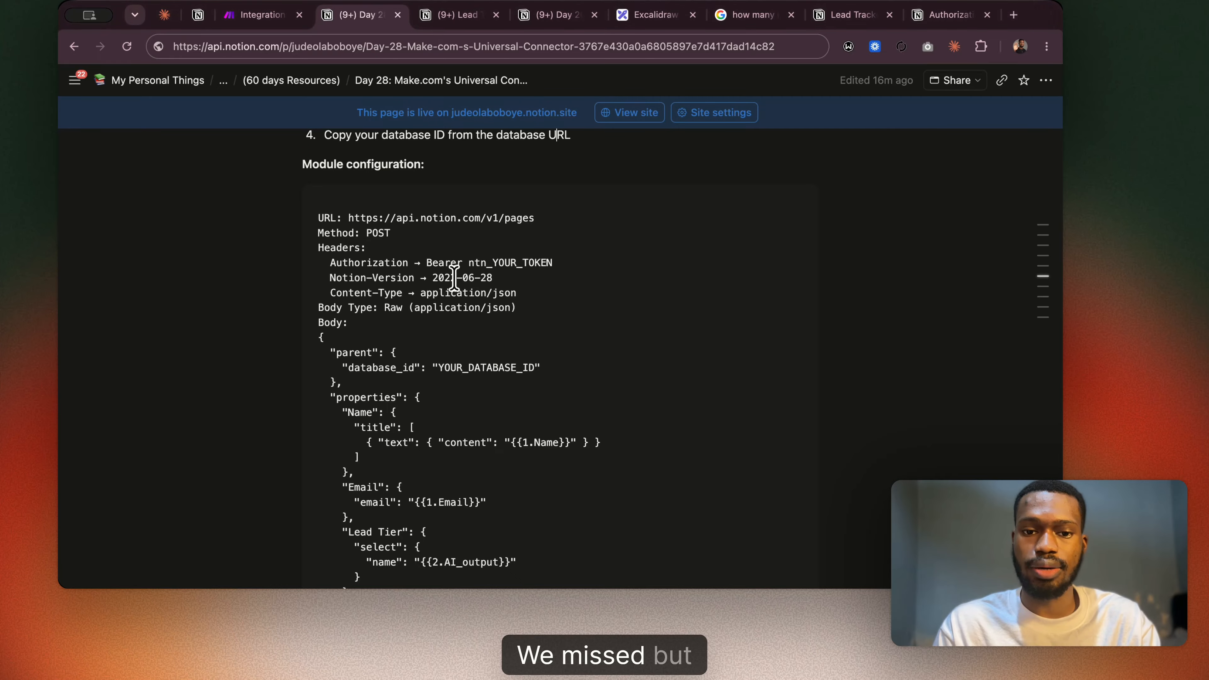
# Replace the Notion-Version date in the Day 28 notes with 2026-03-11, copied from the header value in Make's HTTP module.
pyautogui.click(497, 276)
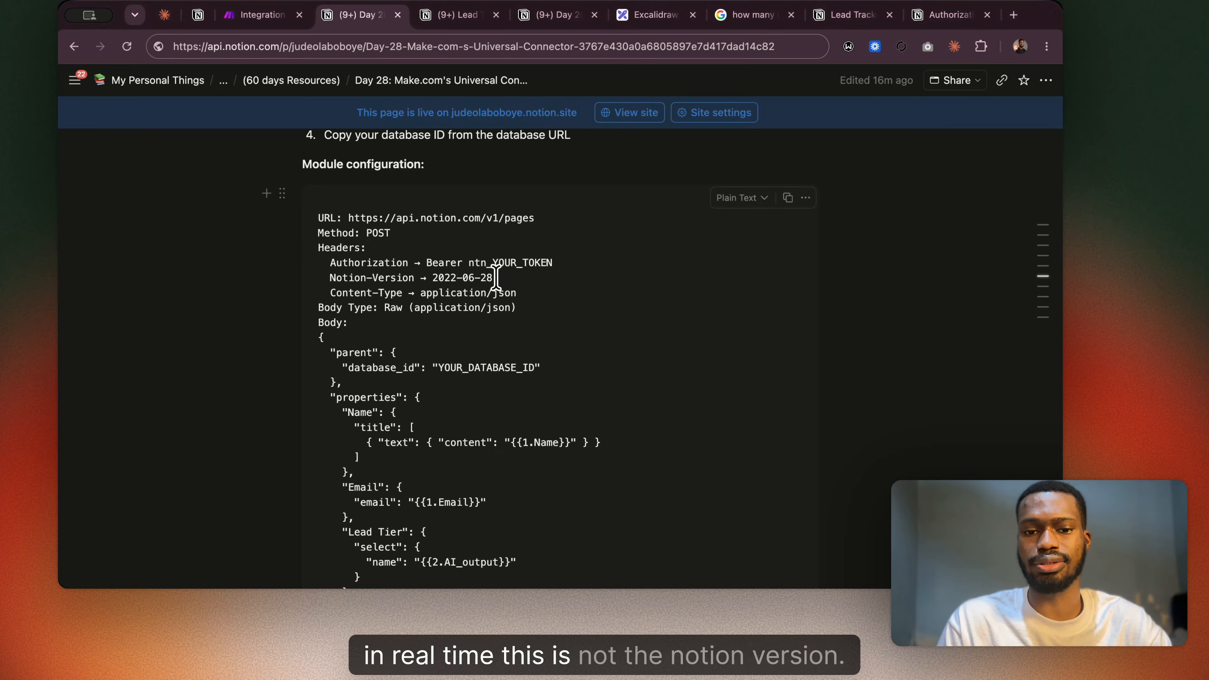
pyautogui.press('BackSpace')
pyautogui.press('BackSpace')
pyautogui.press('BackSpace')
pyautogui.press('BackSpace')
pyautogui.press('BackSpace')
pyautogui.press('BackSpace')
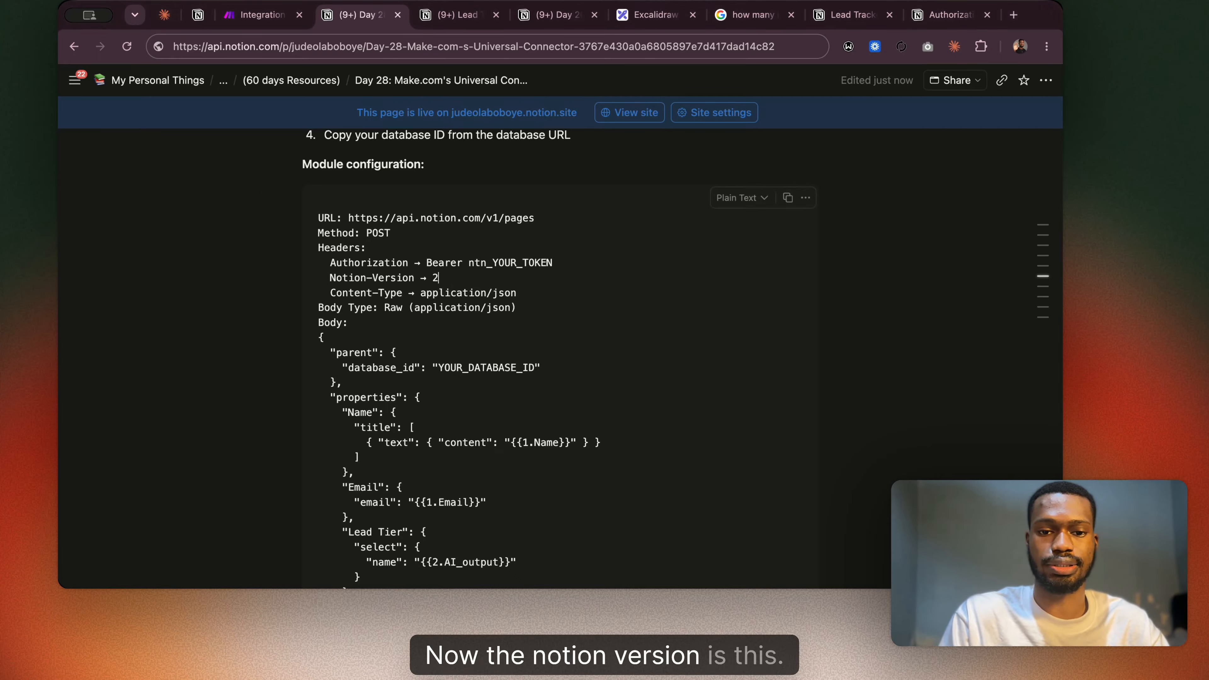
pyautogui.press('BackSpace')
pyautogui.click(233, 15)
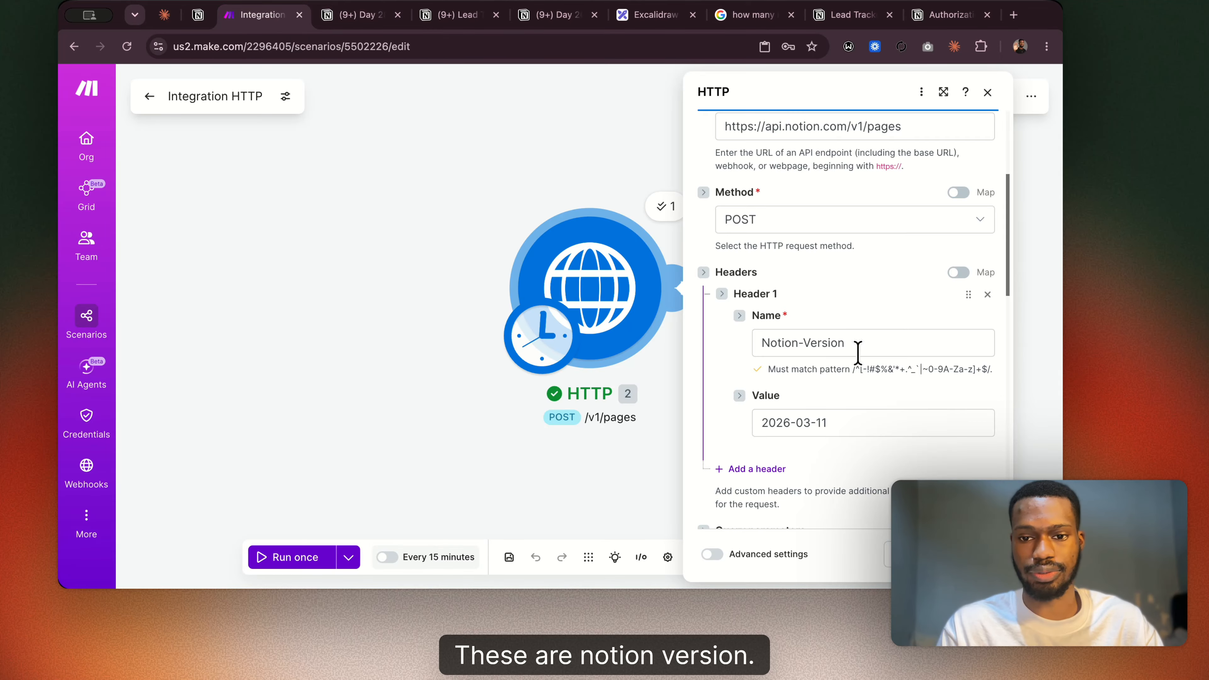
pyautogui.moveTo(829, 418); pyautogui.dragTo(747, 422)
pyautogui.press('super+c')
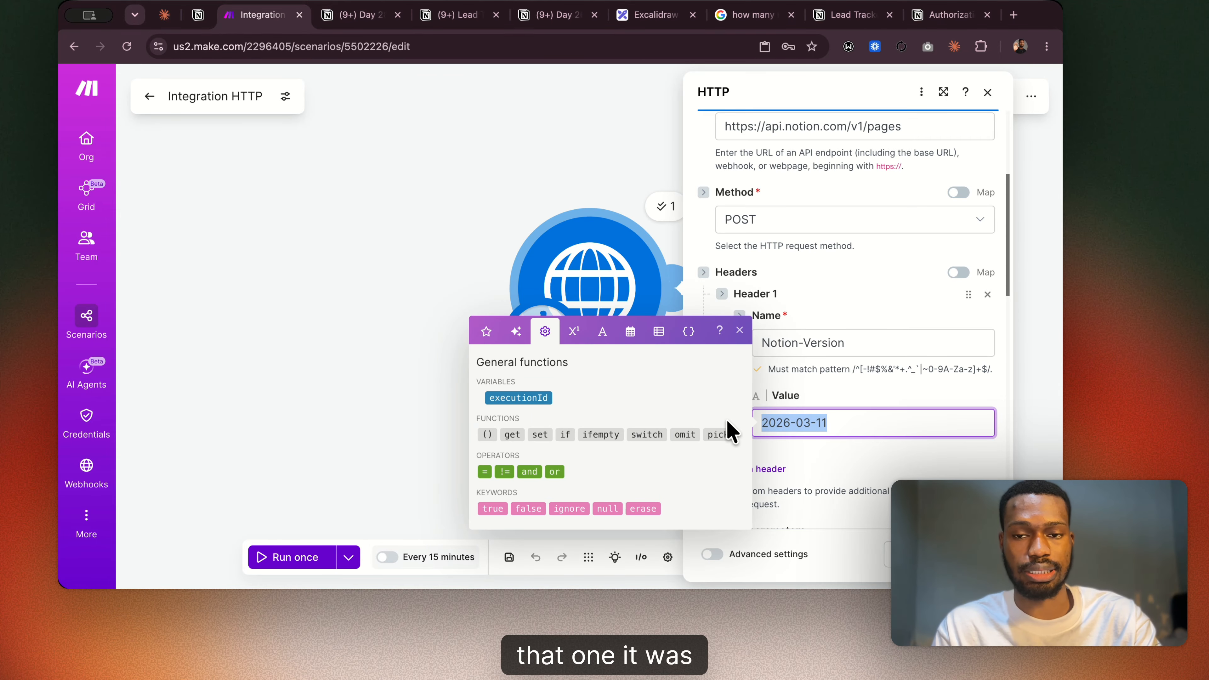
pyautogui.click(359, 14)
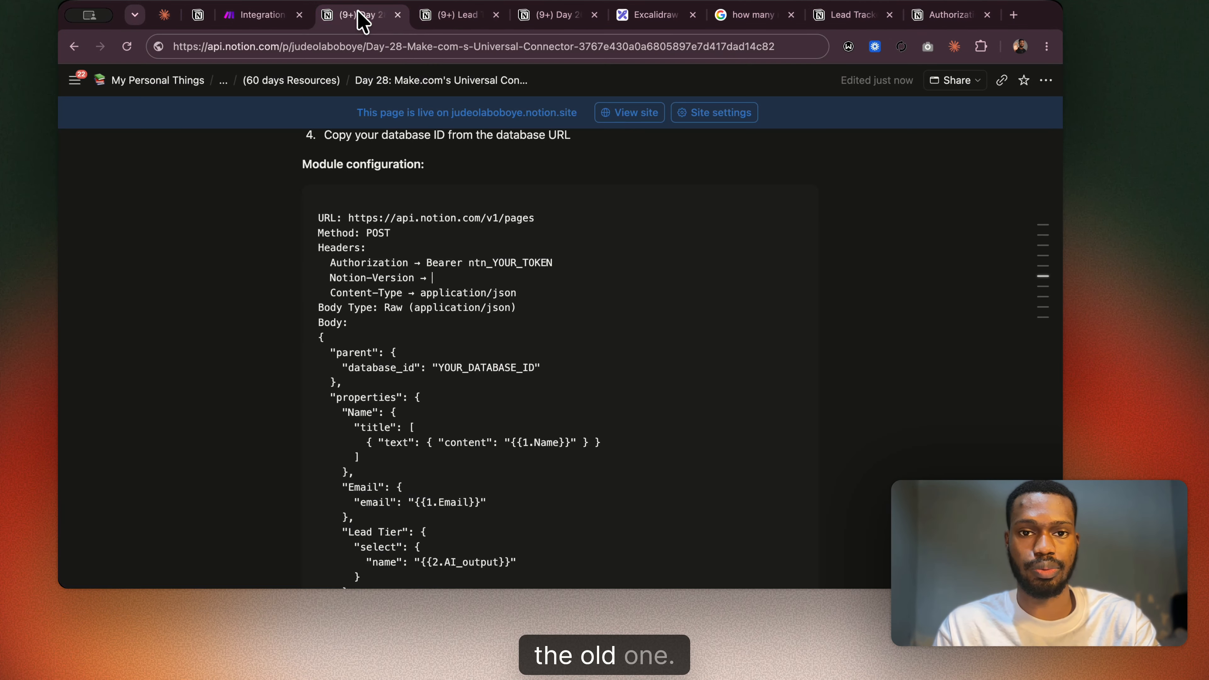
pyautogui.press('super+v')
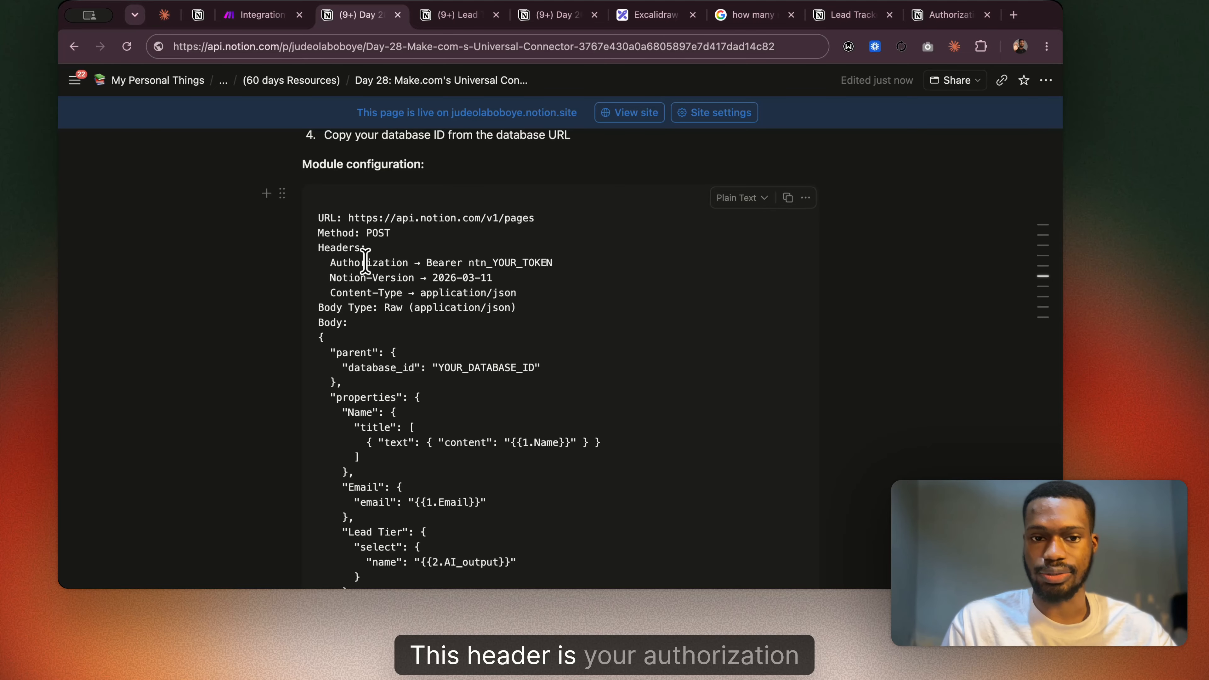
# Return to Make and review the HTTP module's saved credentials, URL, method and Notion-Version header.
pyautogui.click(265, 15)
pyautogui.scroll(5, 749, 340)
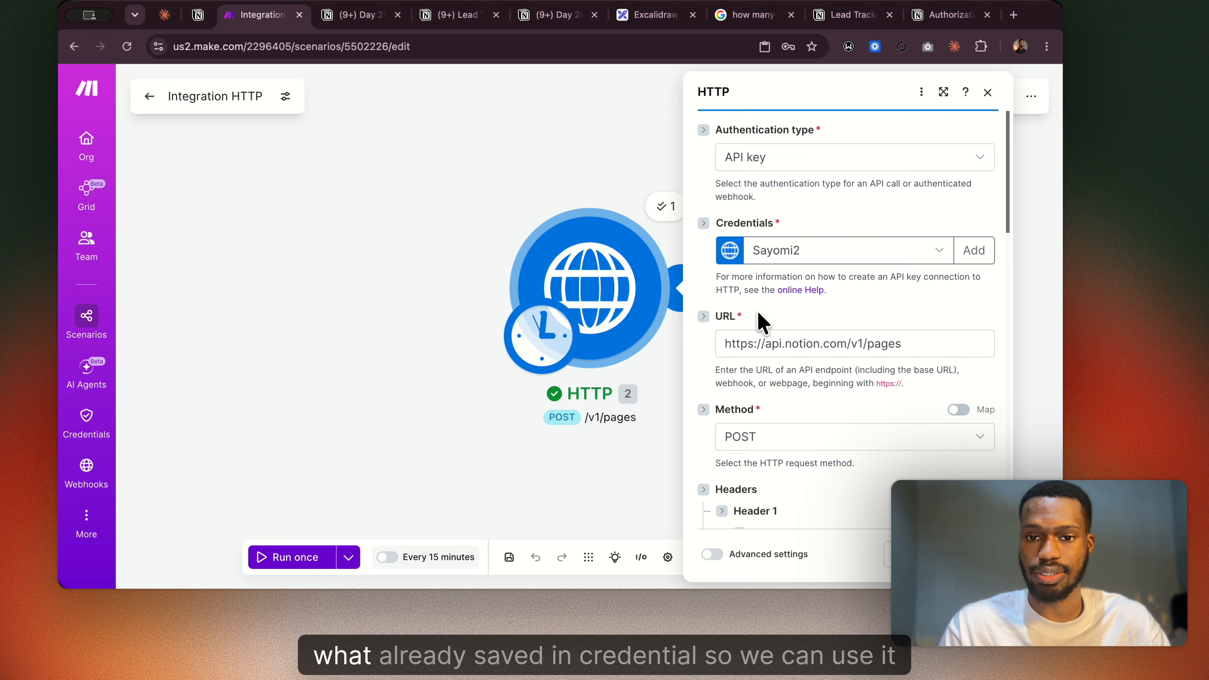
pyautogui.scroll(-6, 805, 300)
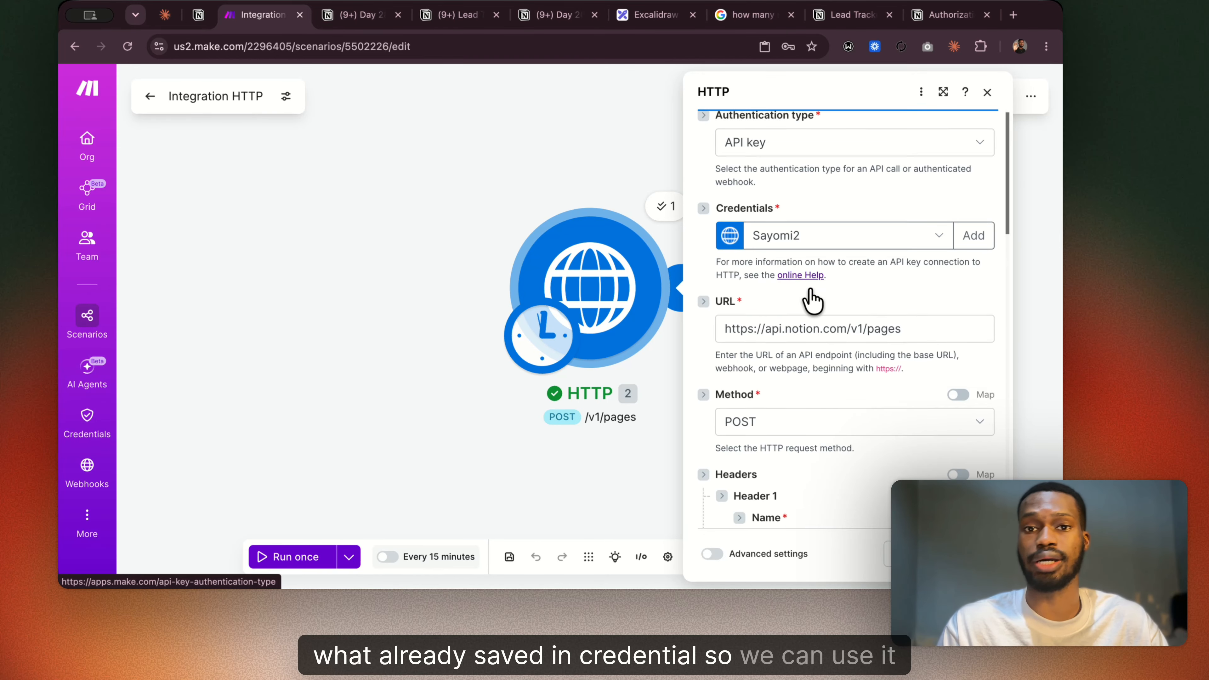
pyautogui.scroll(5, 809, 295)
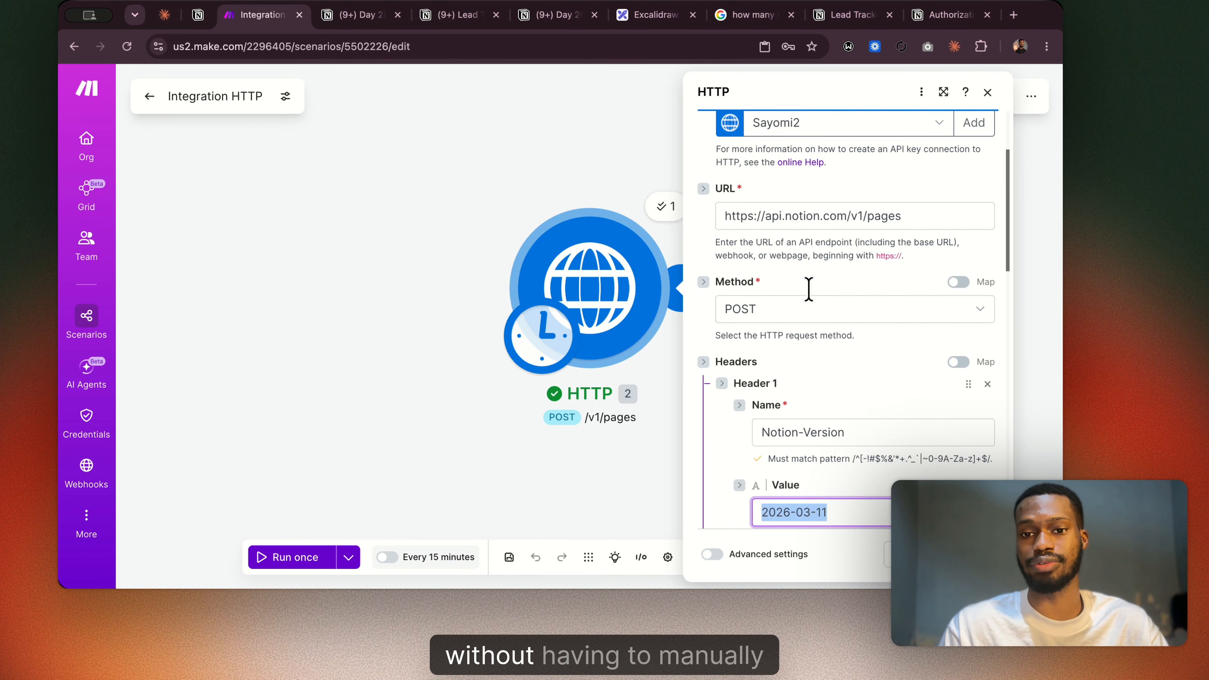
pyautogui.scroll(-2, 780, 476)
pyautogui.scroll(-1, 803, 417)
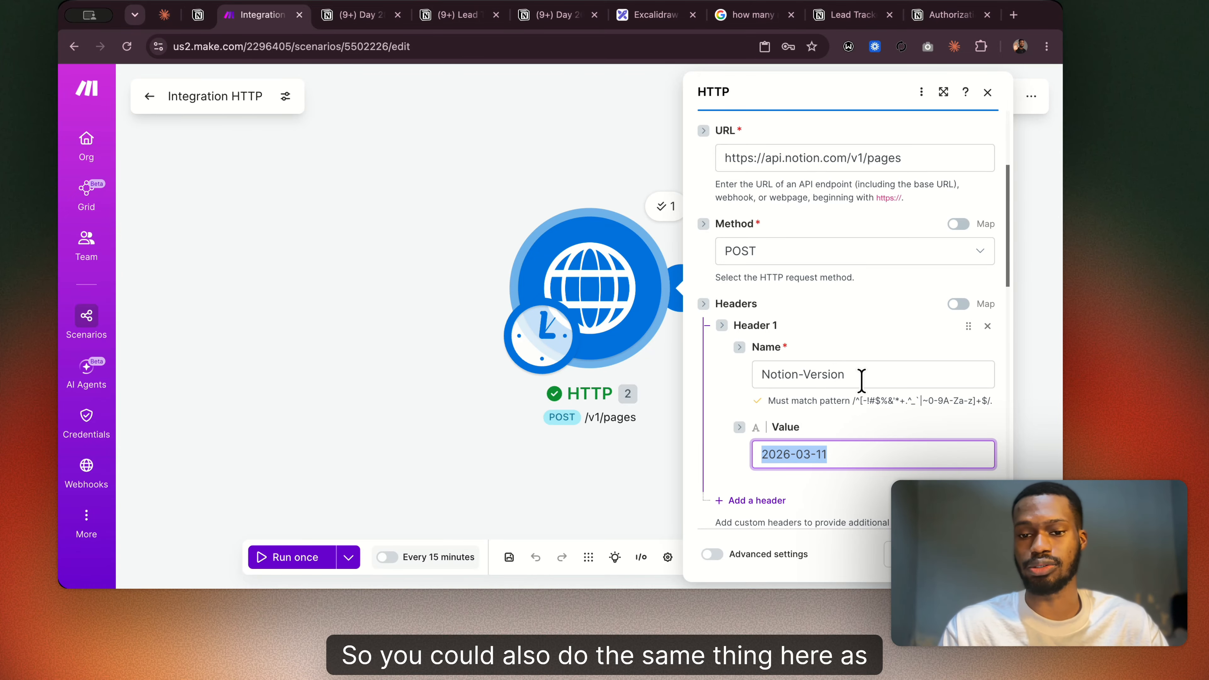
pyautogui.scroll(-1, 809, 410)
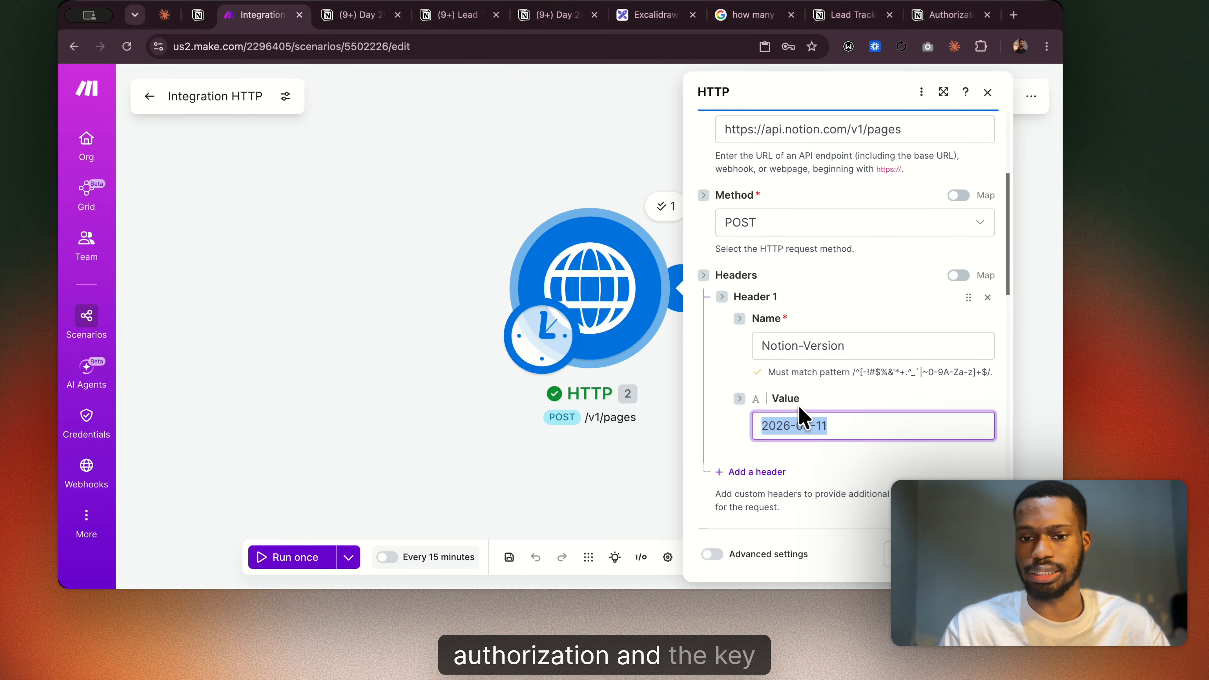
pyautogui.click(767, 474)
pyautogui.scroll(-3, 794, 503)
pyautogui.scroll(1, 809, 457)
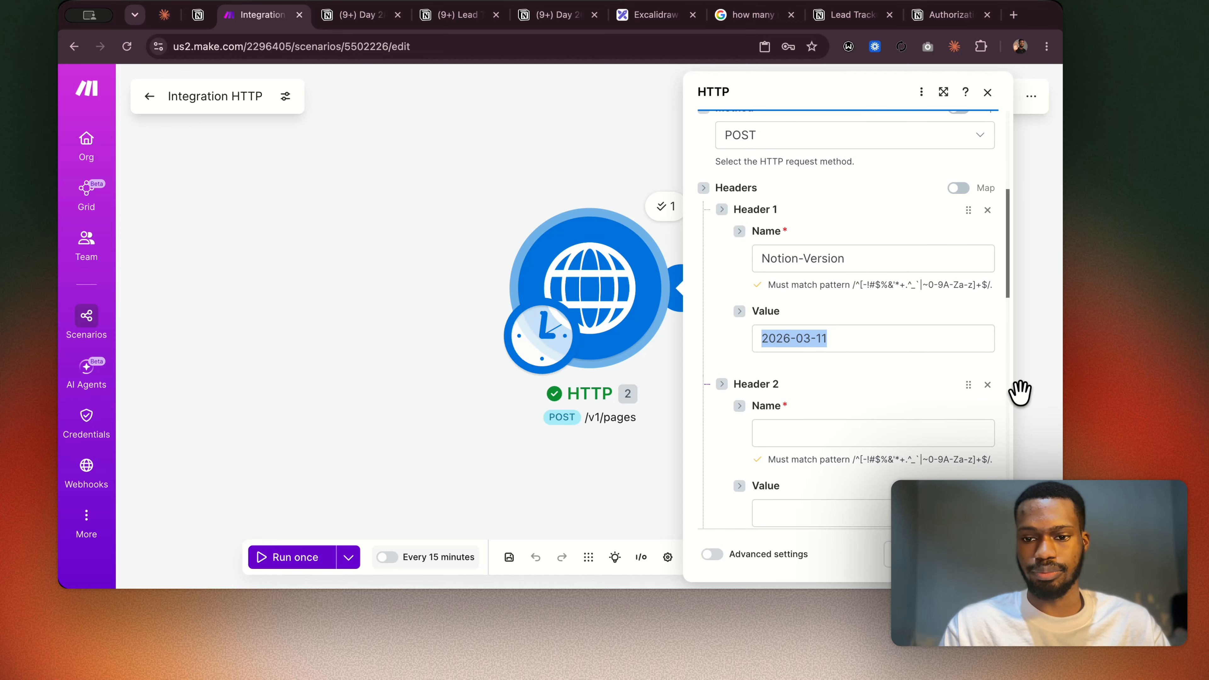
pyautogui.click(987, 384)
# Recheck the HTTP module's selected credentials and focus the value of its Notion-Version header.
pyautogui.scroll(1, 761, 362)
pyautogui.scroll(6, 716, 343)
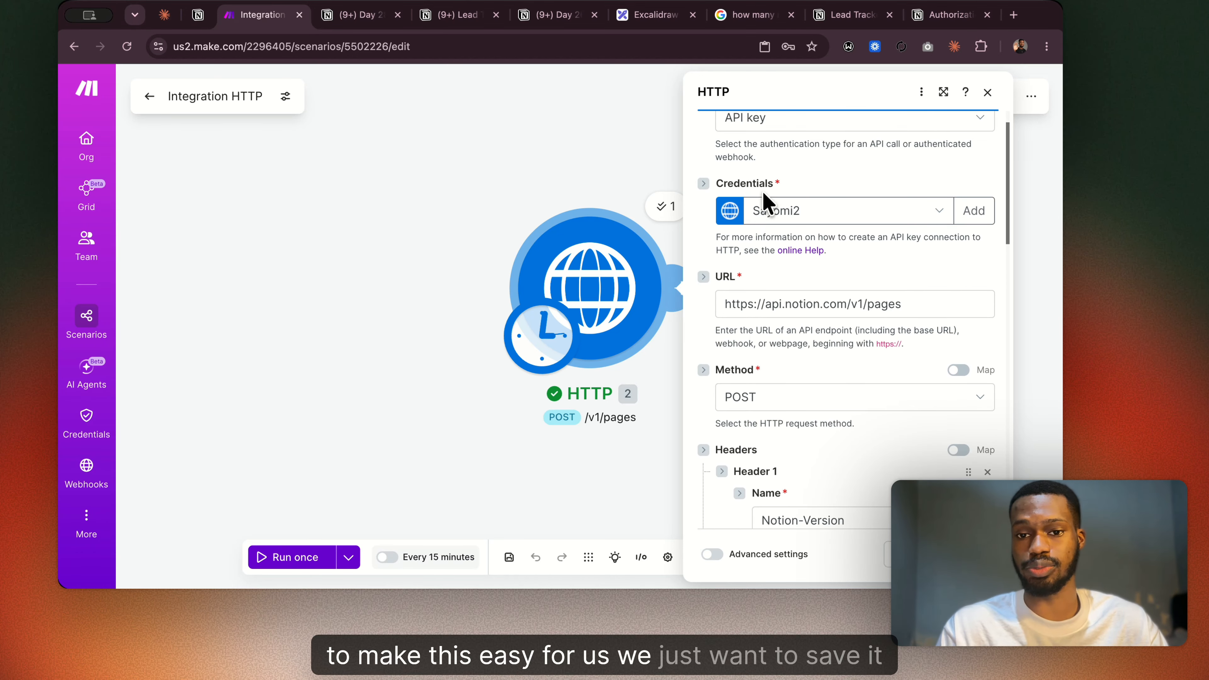
pyautogui.scroll(-10, 761, 205)
pyautogui.scroll(6, 759, 198)
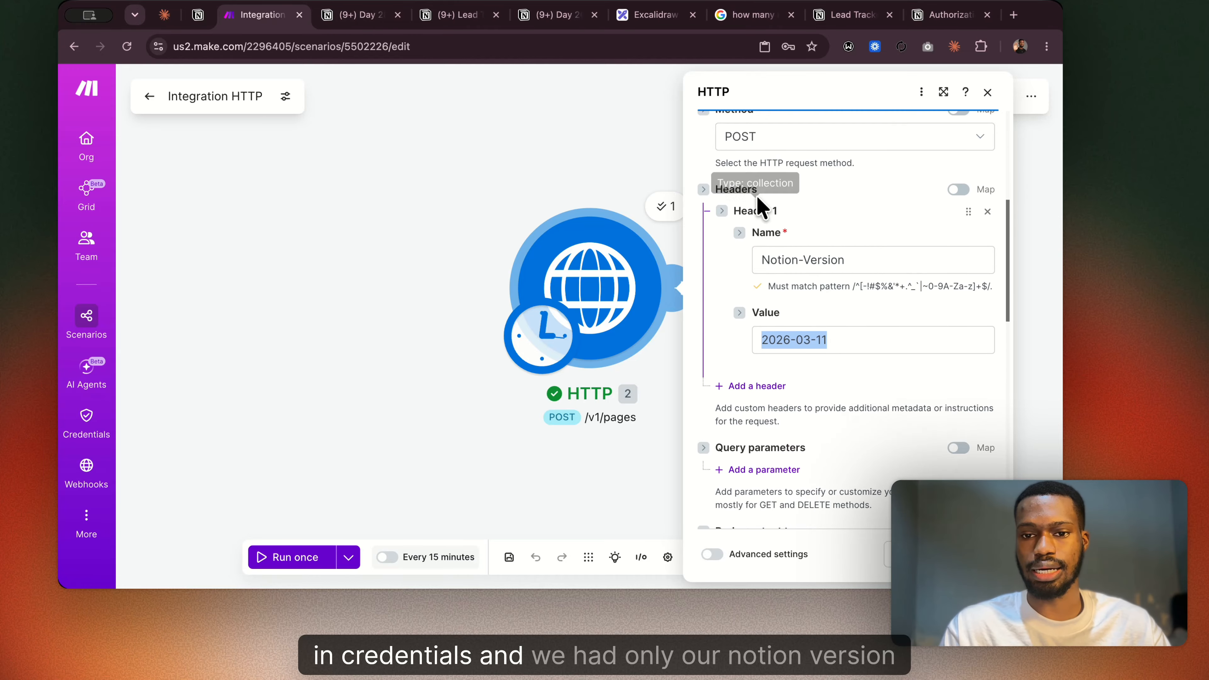
pyautogui.click(839, 334)
pyautogui.click(834, 412)
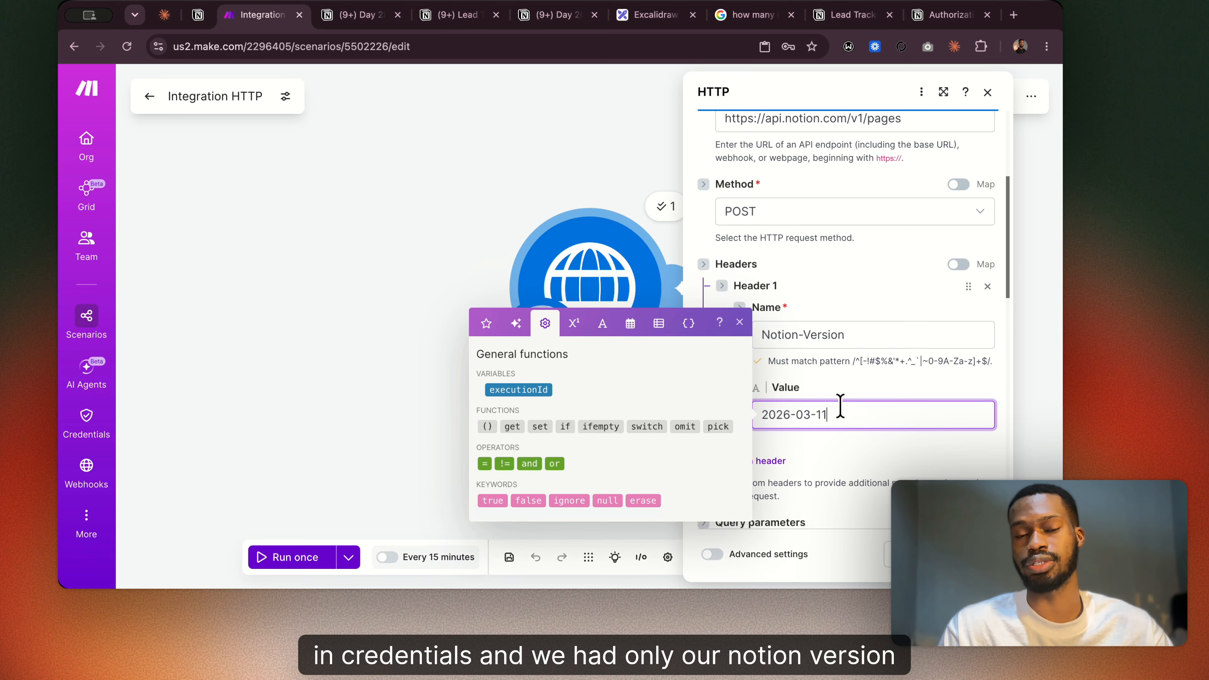
pyautogui.scroll(4, 814, 355)
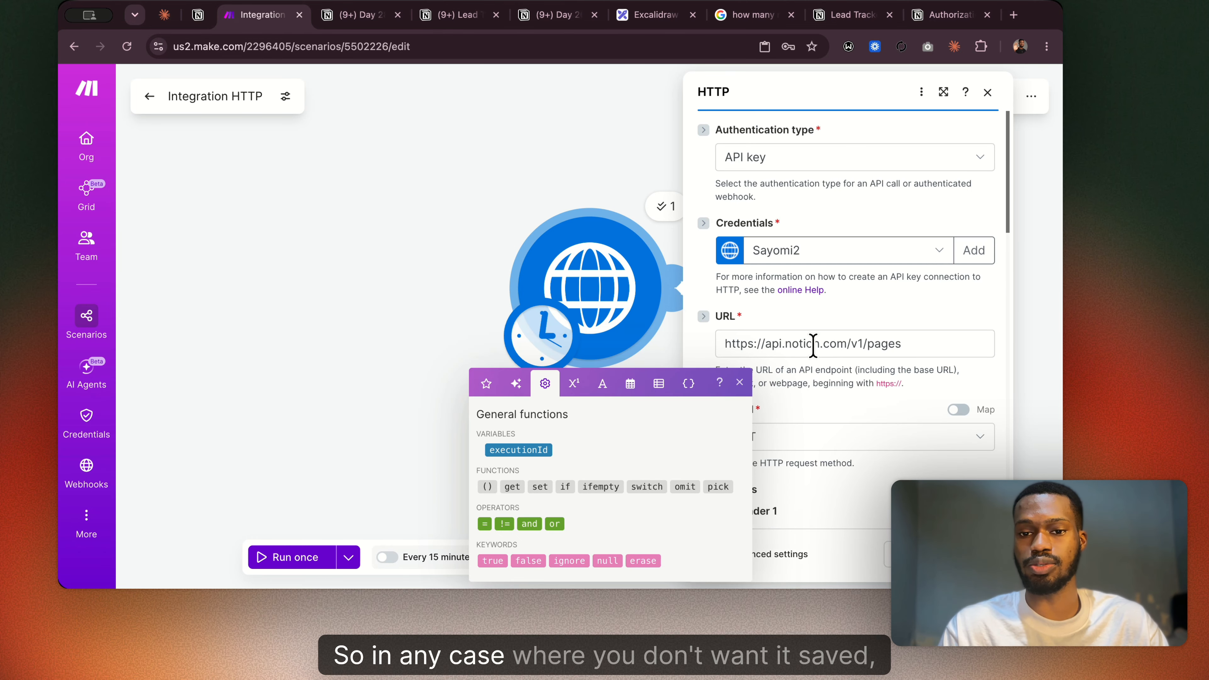
pyautogui.scroll(-7, 776, 238)
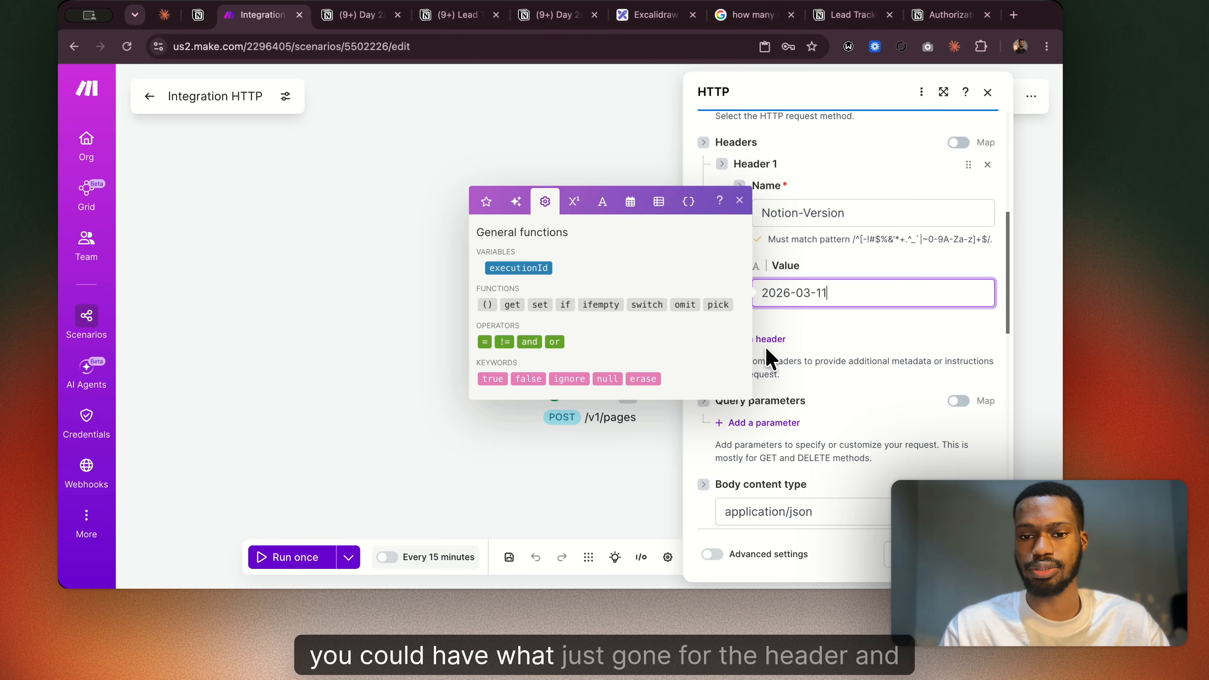
pyautogui.click(767, 343)
pyautogui.click(782, 387)
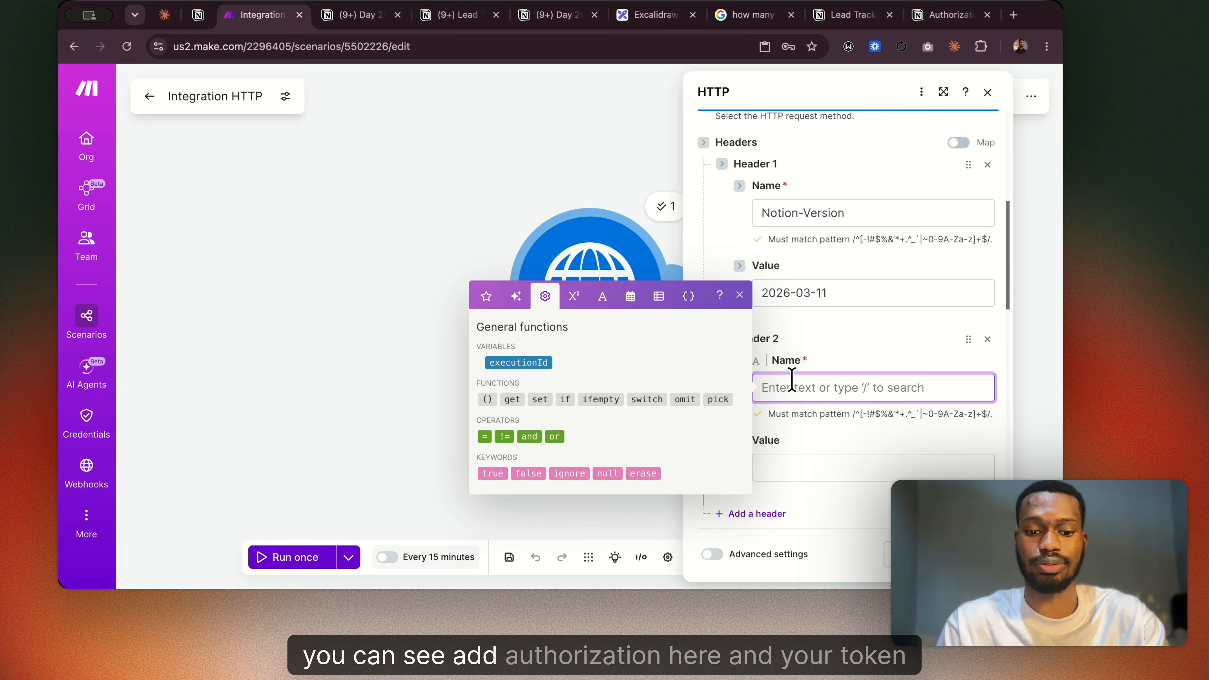
pyautogui.click(800, 467)
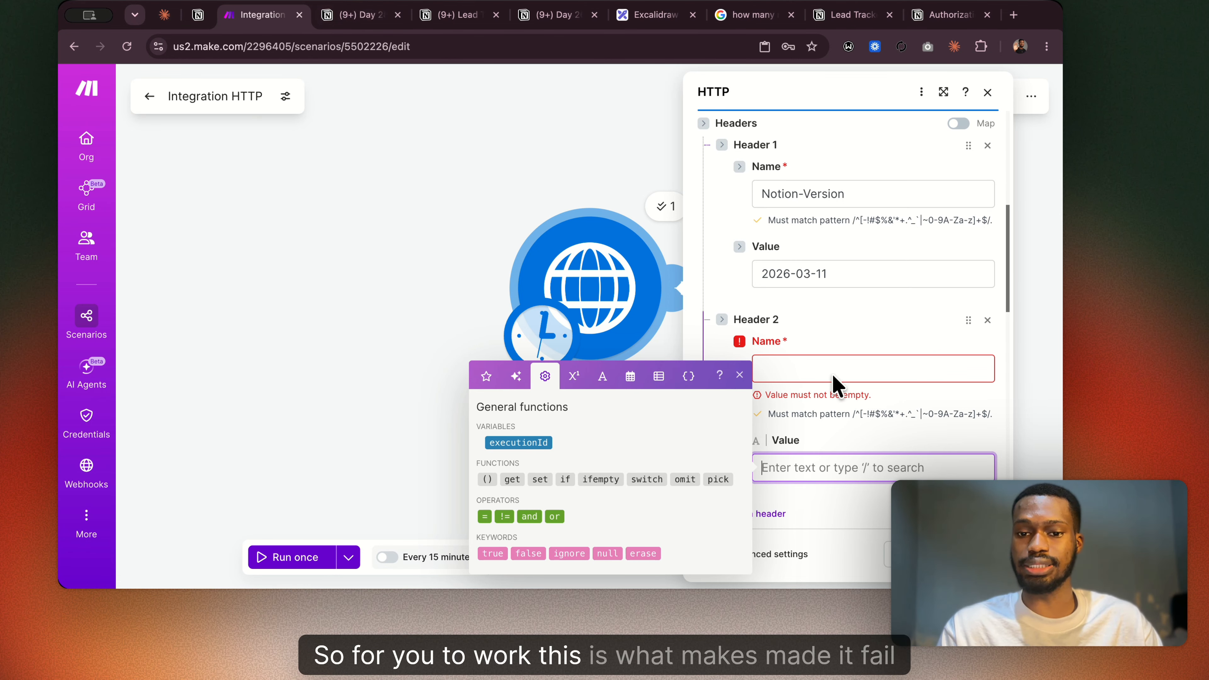
pyautogui.click(989, 321)
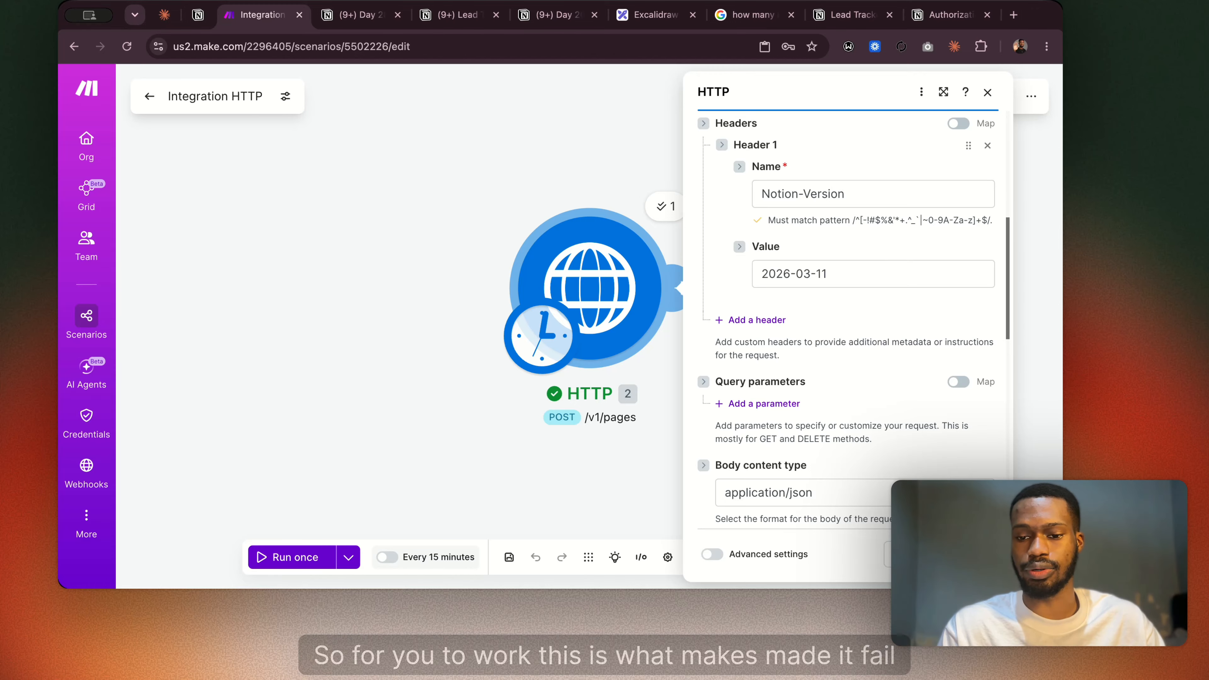
pyautogui.click(972, 555)
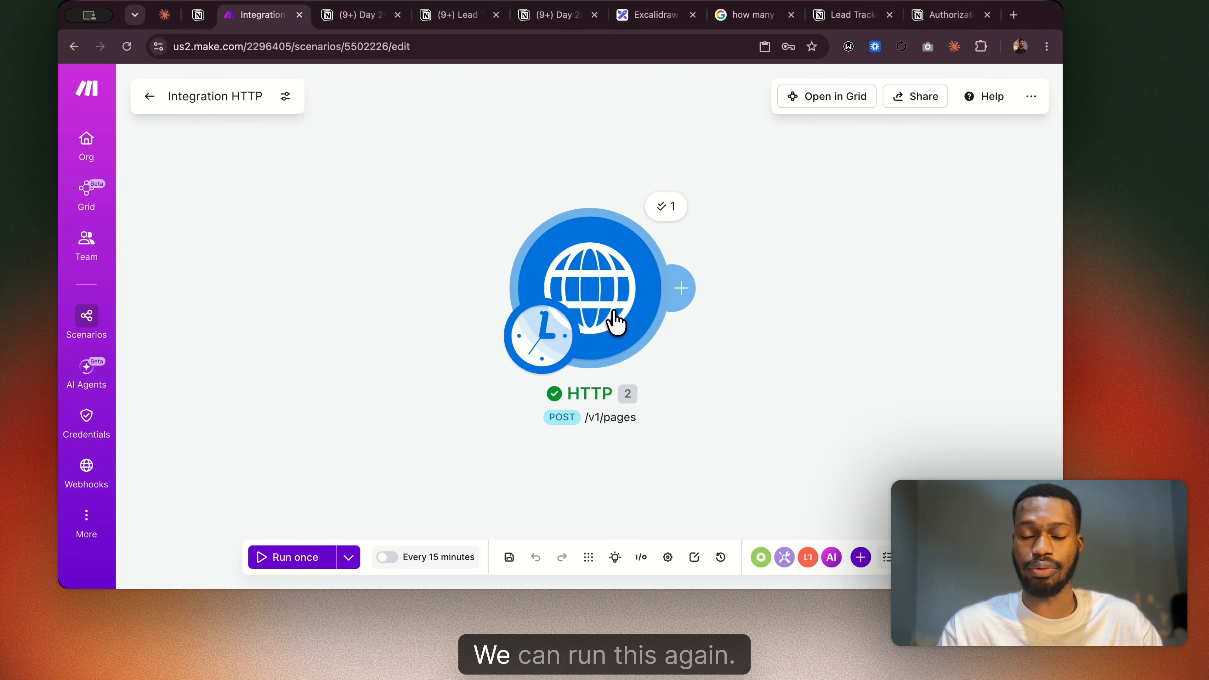
# Reopen the HTTP module and append 2 to the lead's name in the JSON body content.
pyautogui.click(698, 328)
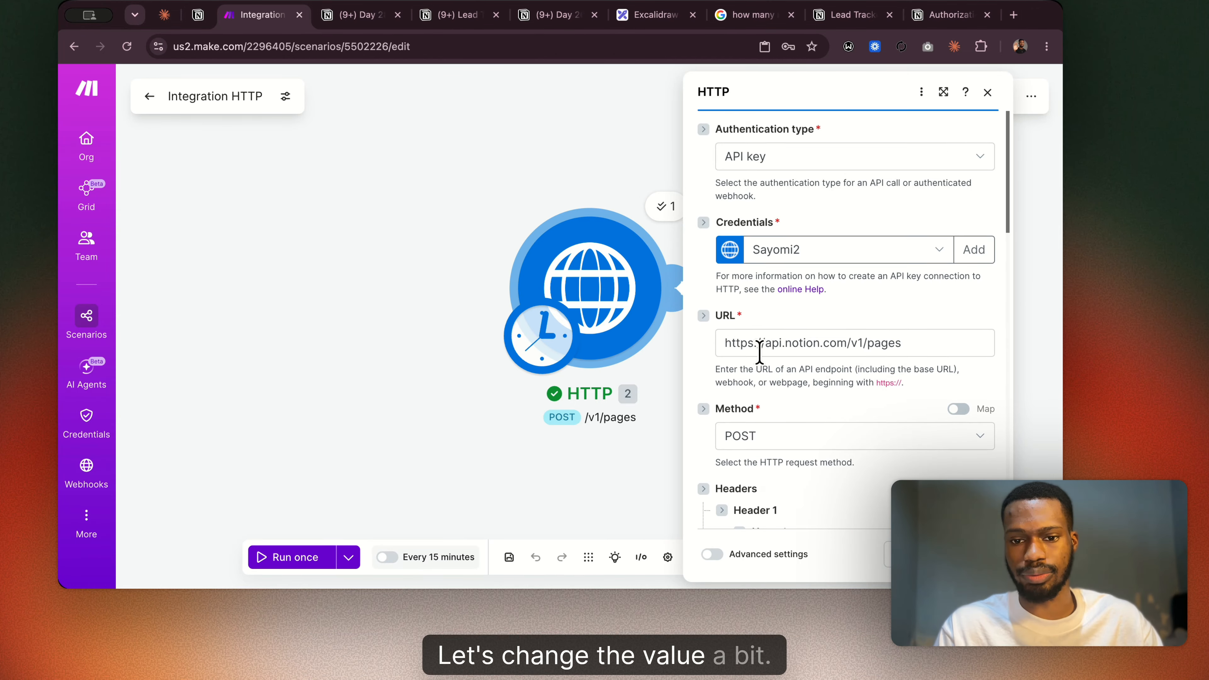
pyautogui.scroll(-5, 760, 348)
pyautogui.scroll(-5, 760, 353)
pyautogui.scroll(-1, 759, 352)
pyautogui.click(914, 366)
pyautogui.write('2')
# Replace the username part of the lead's email address in the JSON body and save the HTTP module settings.
pyautogui.click(843, 436)
pyautogui.press('BackSpace')
pyautogui.press('BackSpace')
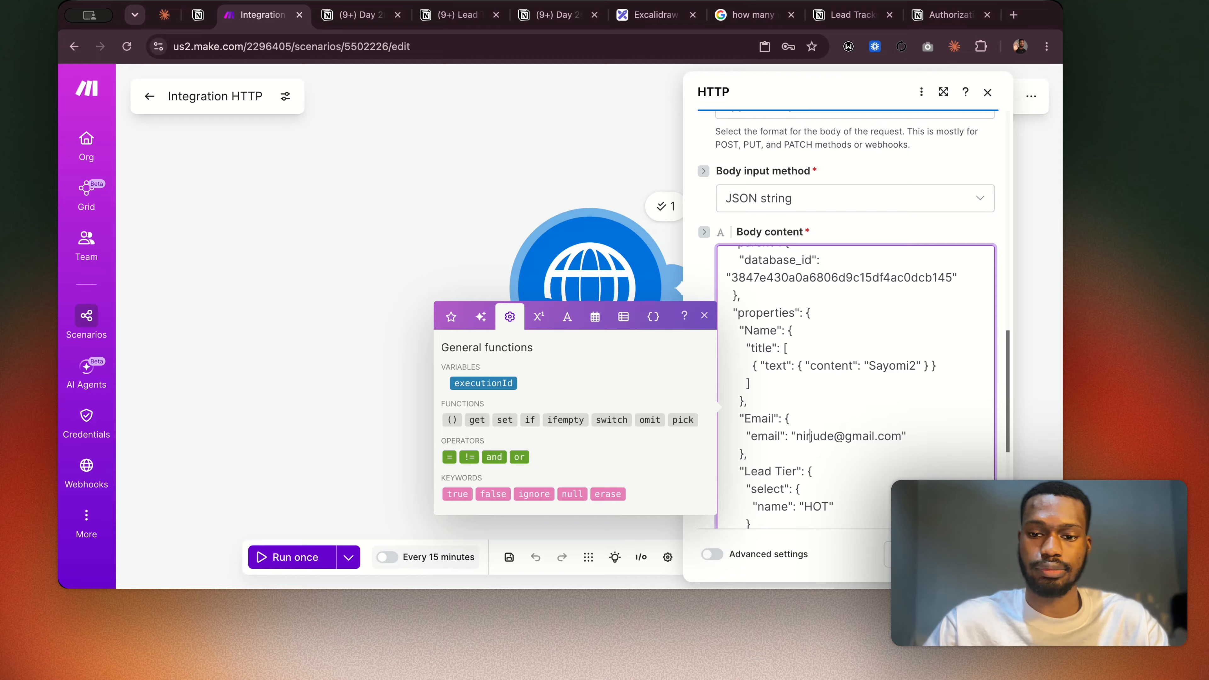
pyautogui.press('BackSpace')
pyautogui.press('BackSpace')
pyautogui.press('BackSpace')
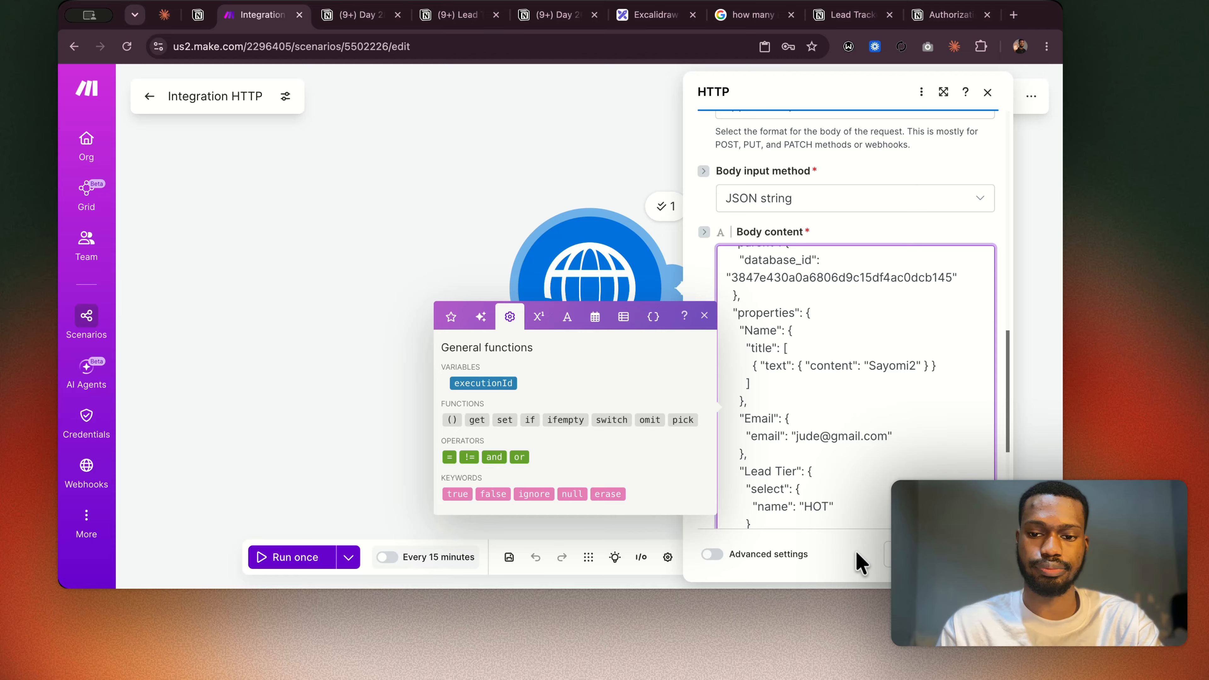
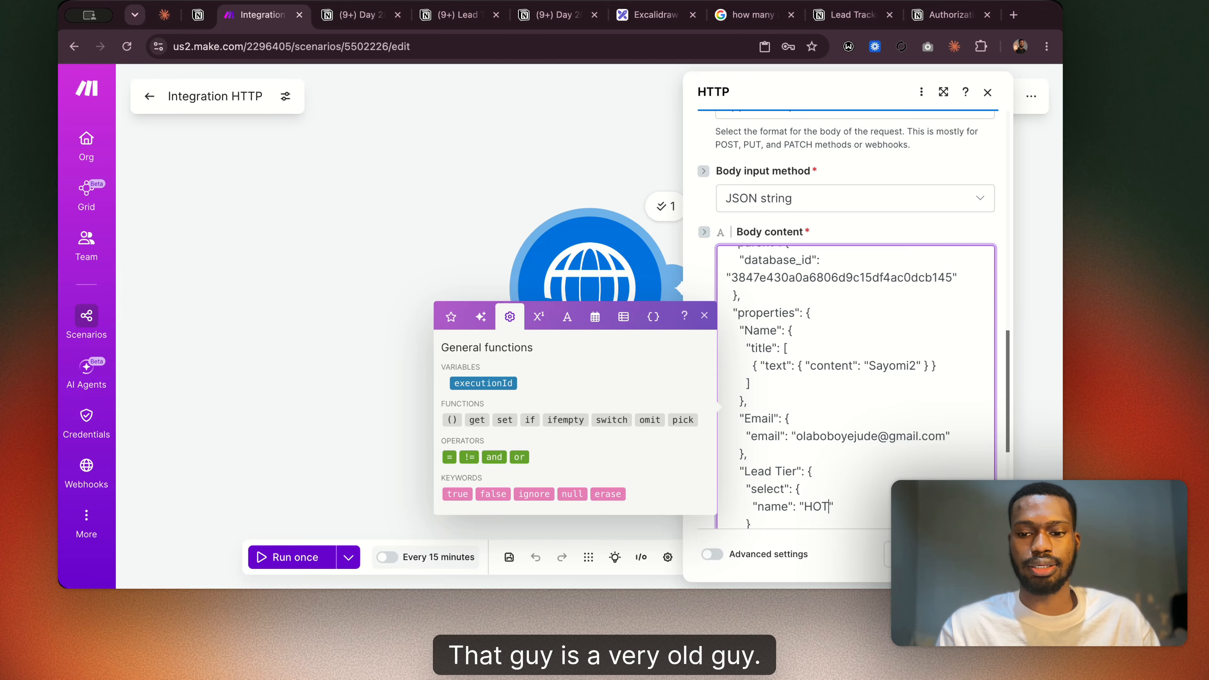
pyautogui.click(973, 554)
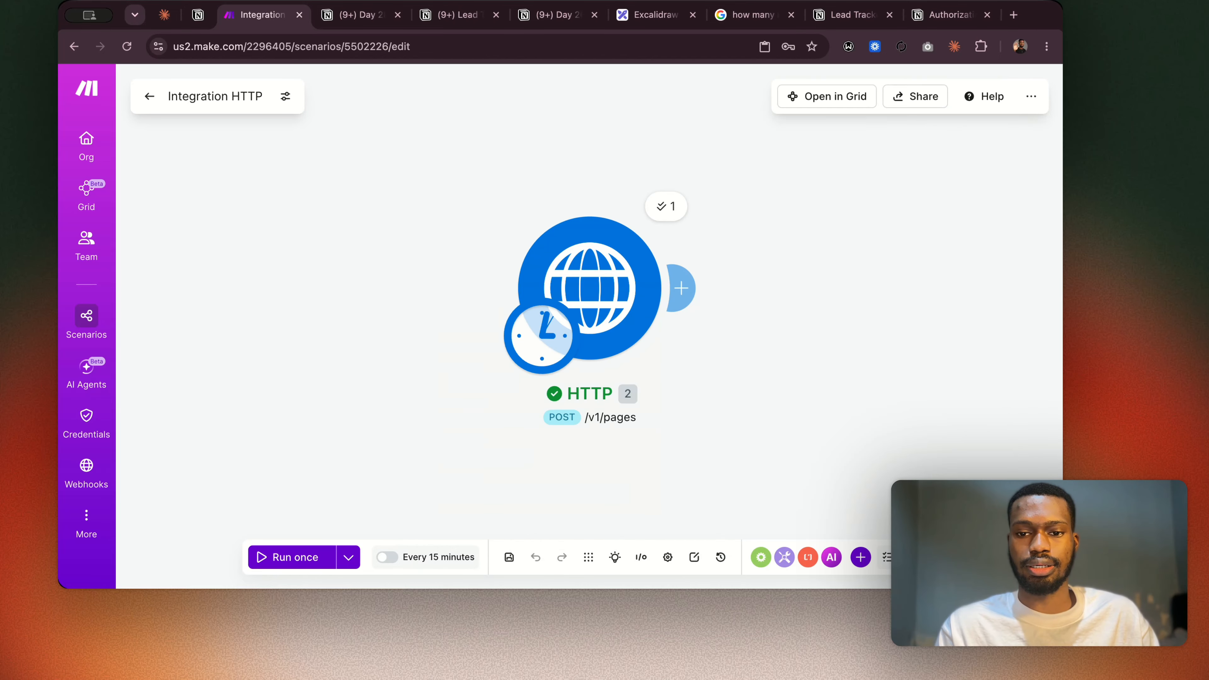
# Save the scenario and run only the HTTP module.
pyautogui.click(510, 557)
pyautogui.rightClick(621, 310)
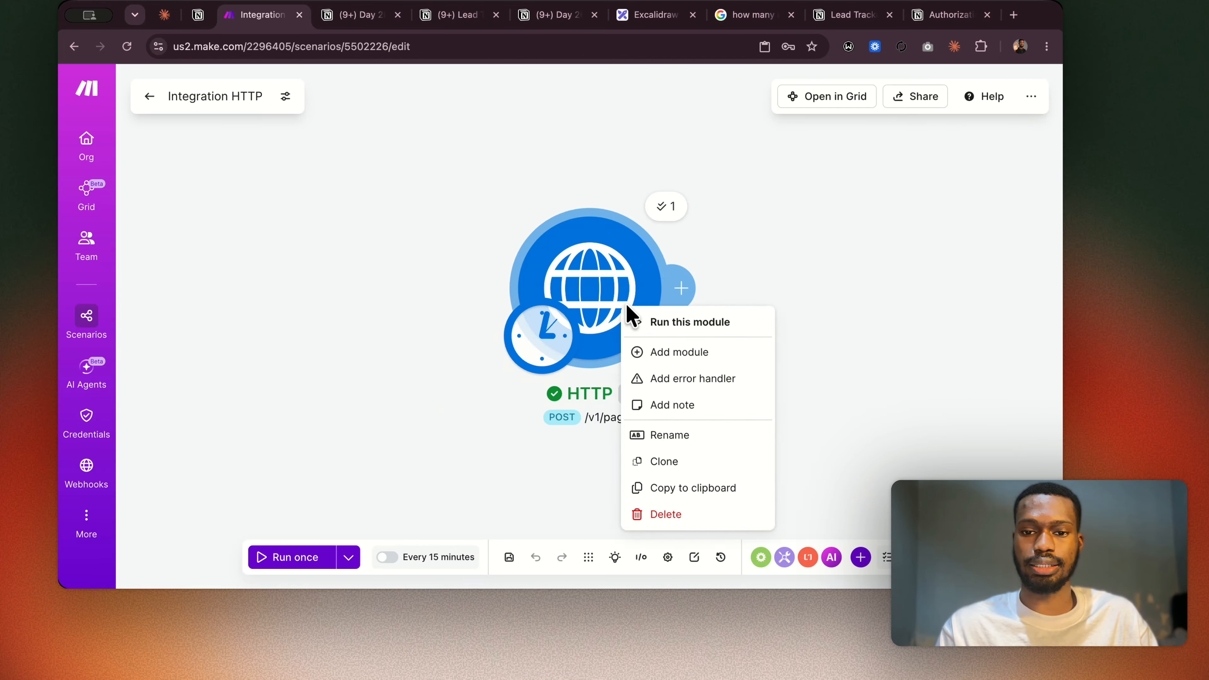
pyautogui.click(681, 329)
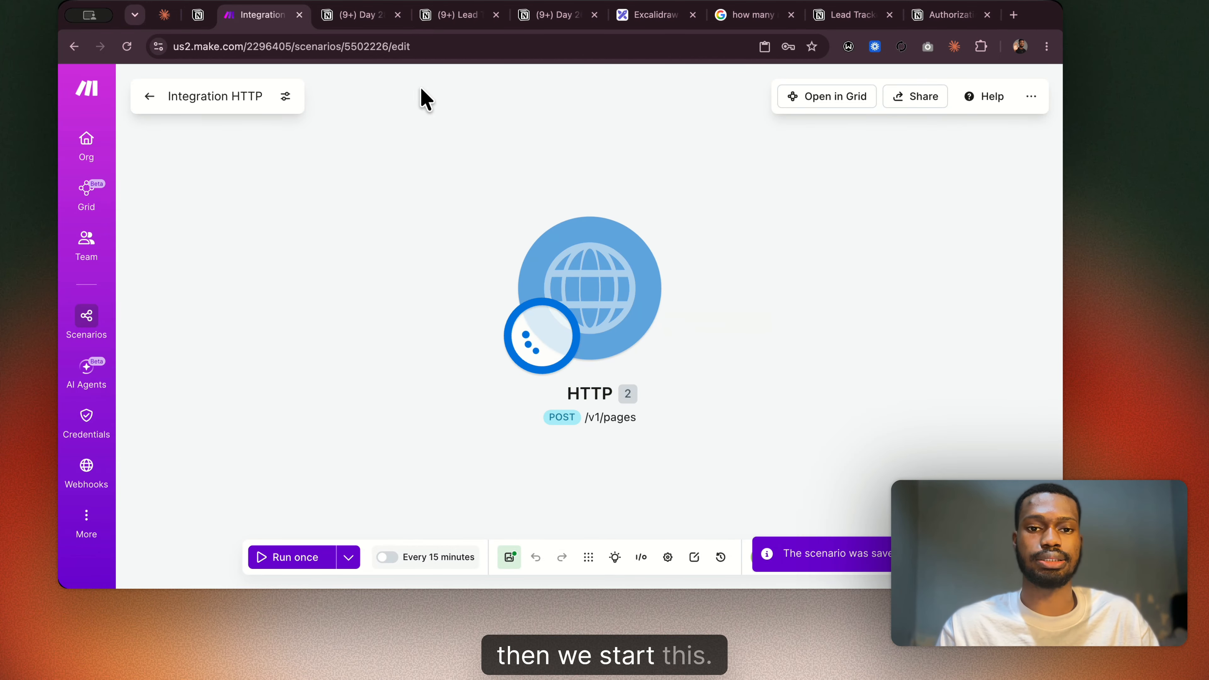
# Examine the HTTP run's output bundle in Make, including the status code and the expanded Data and created_by collections.
pyautogui.click(372, 23)
pyautogui.scroll(-1, 460, 290)
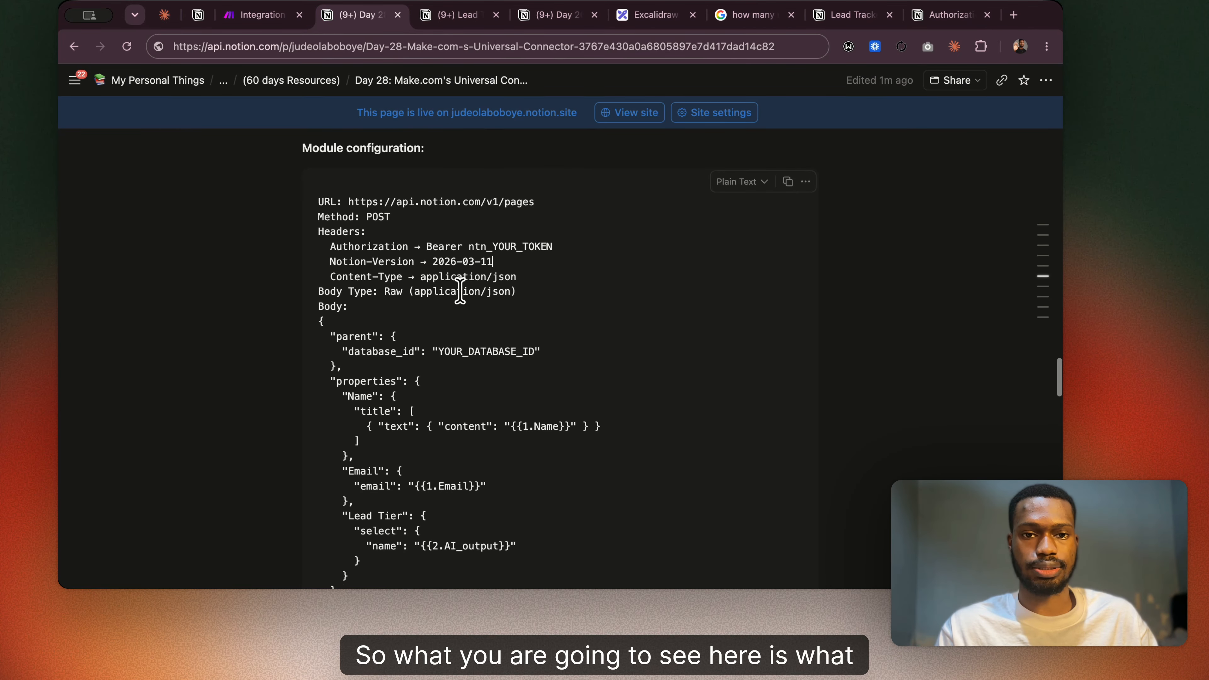
pyautogui.click(277, 20)
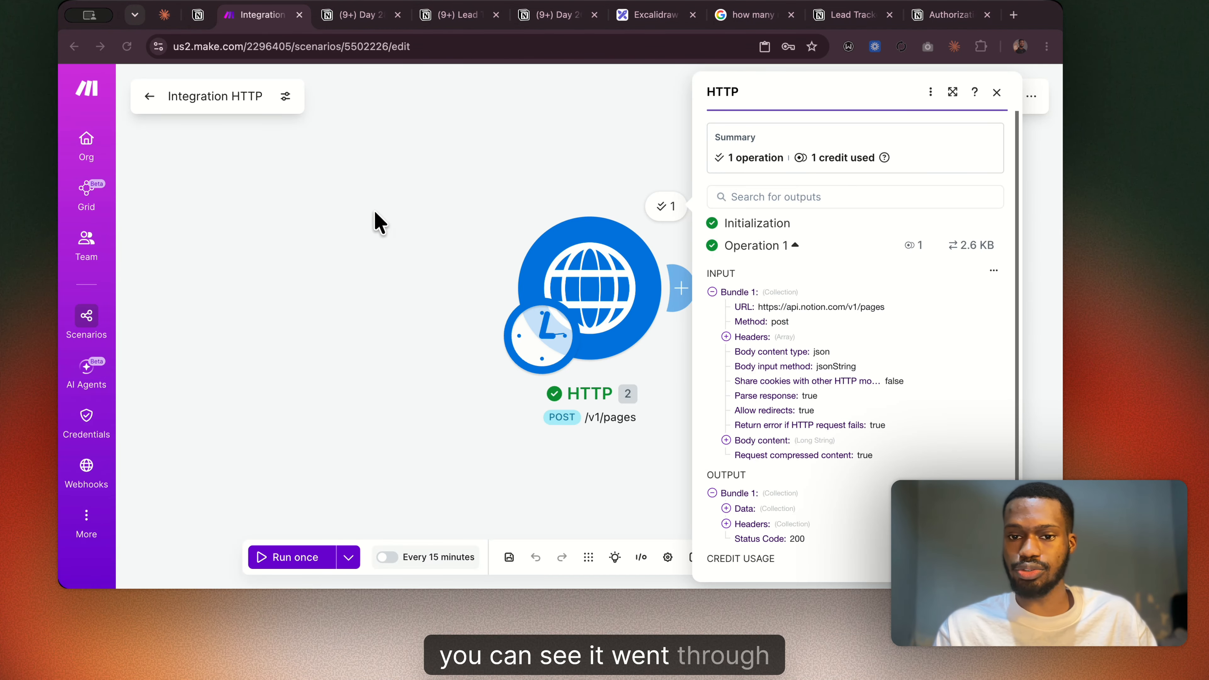
pyautogui.scroll(-3, 834, 370)
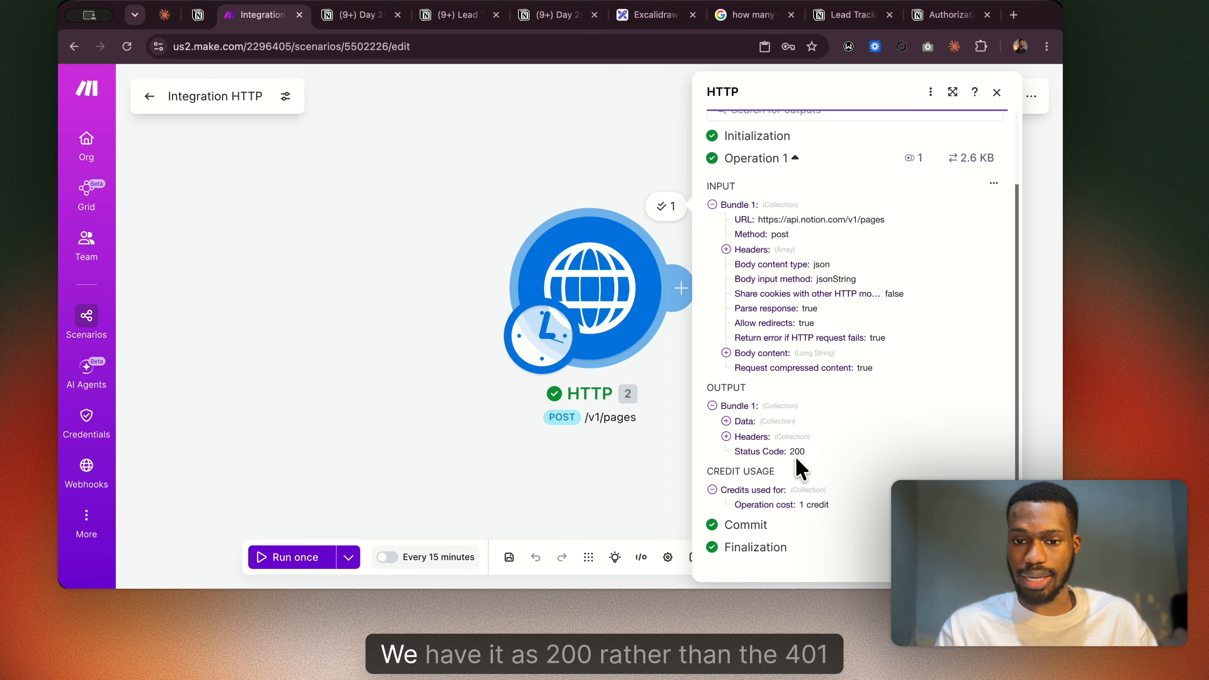
pyautogui.click(726, 421)
pyautogui.scroll(-5, 830, 464)
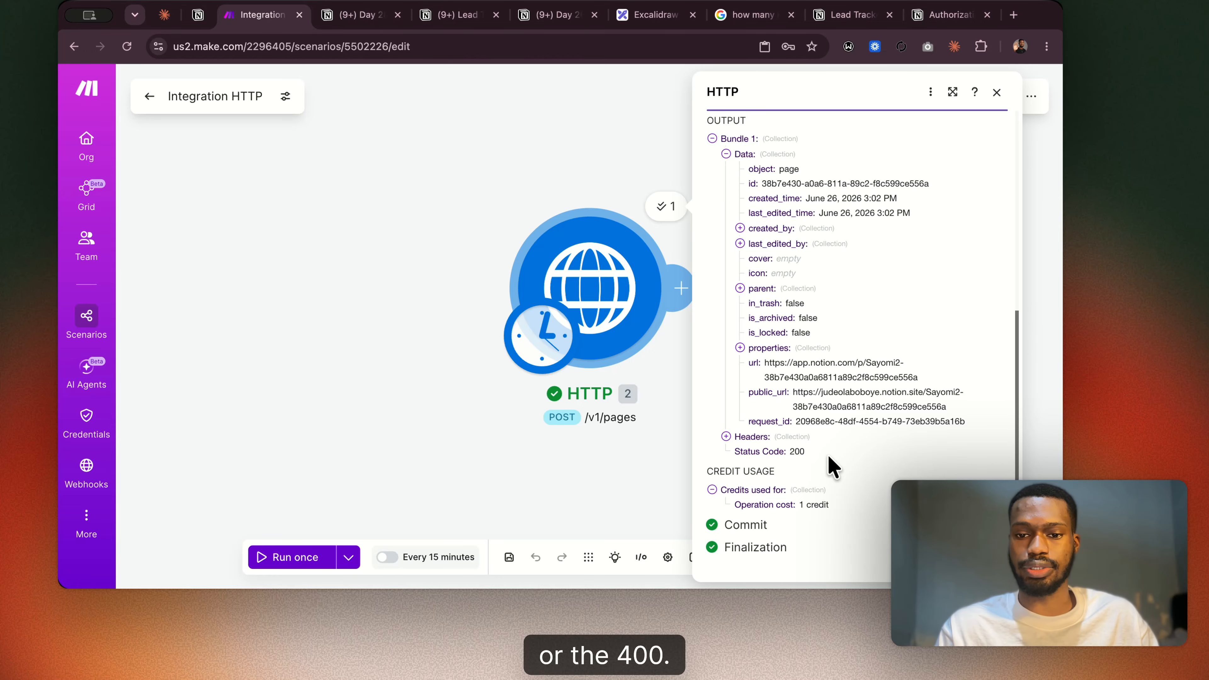
pyautogui.scroll(2, 828, 458)
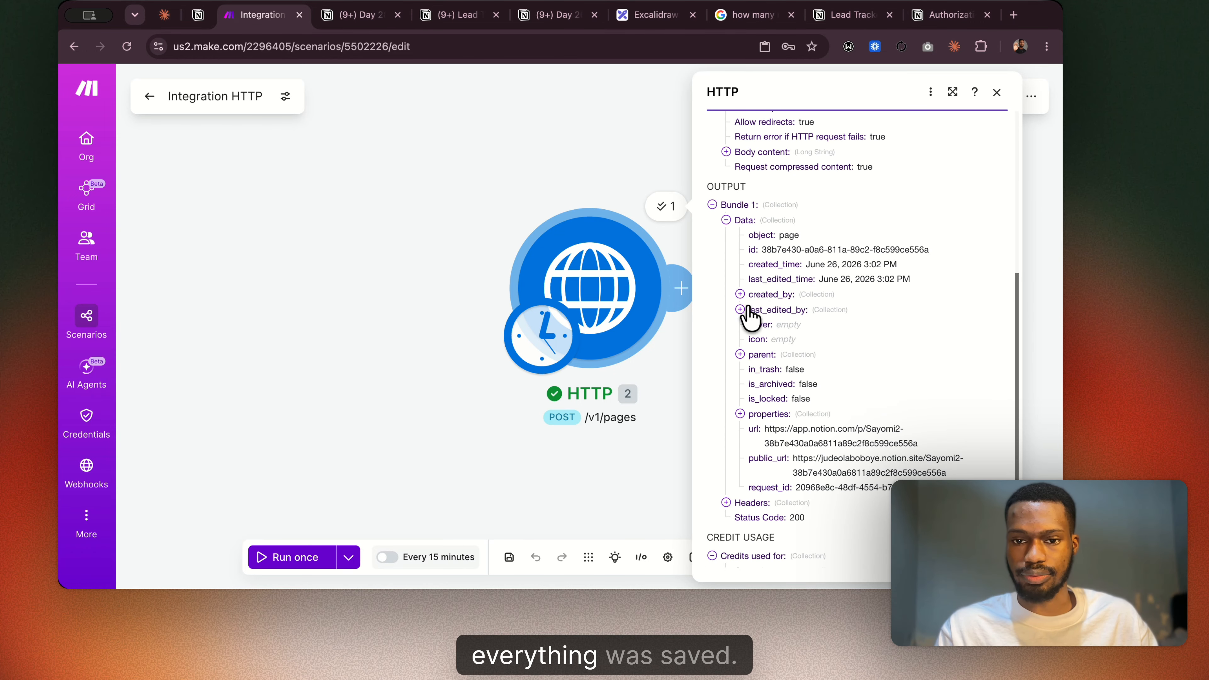
pyautogui.click(740, 294)
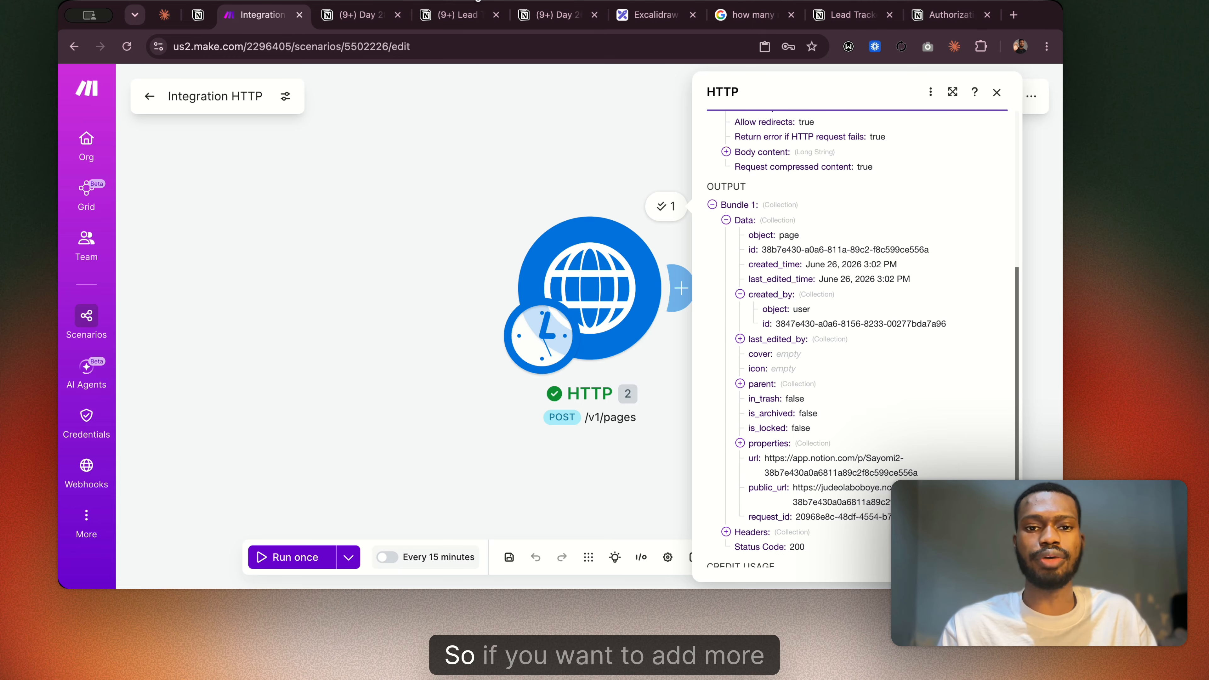
# Switch to the Lead Tracker database in Notion, collapse the sidebar and check the newly created lead row across its columns.
pyautogui.click(370, 15)
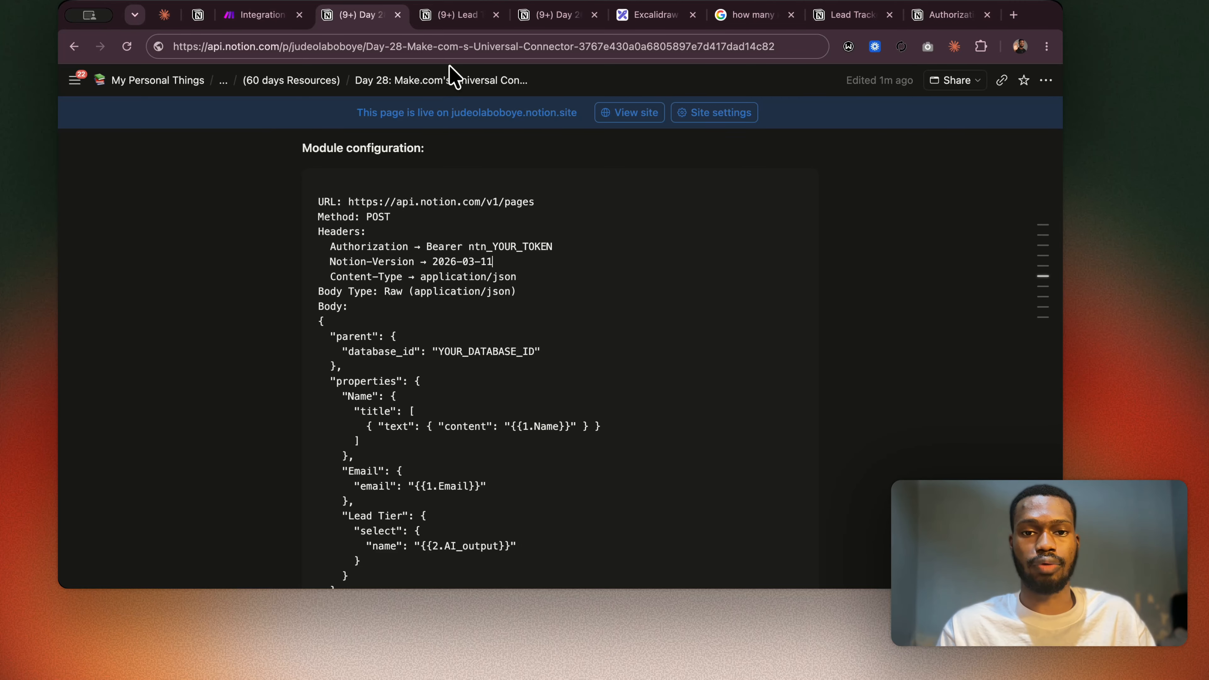
pyautogui.click(450, 15)
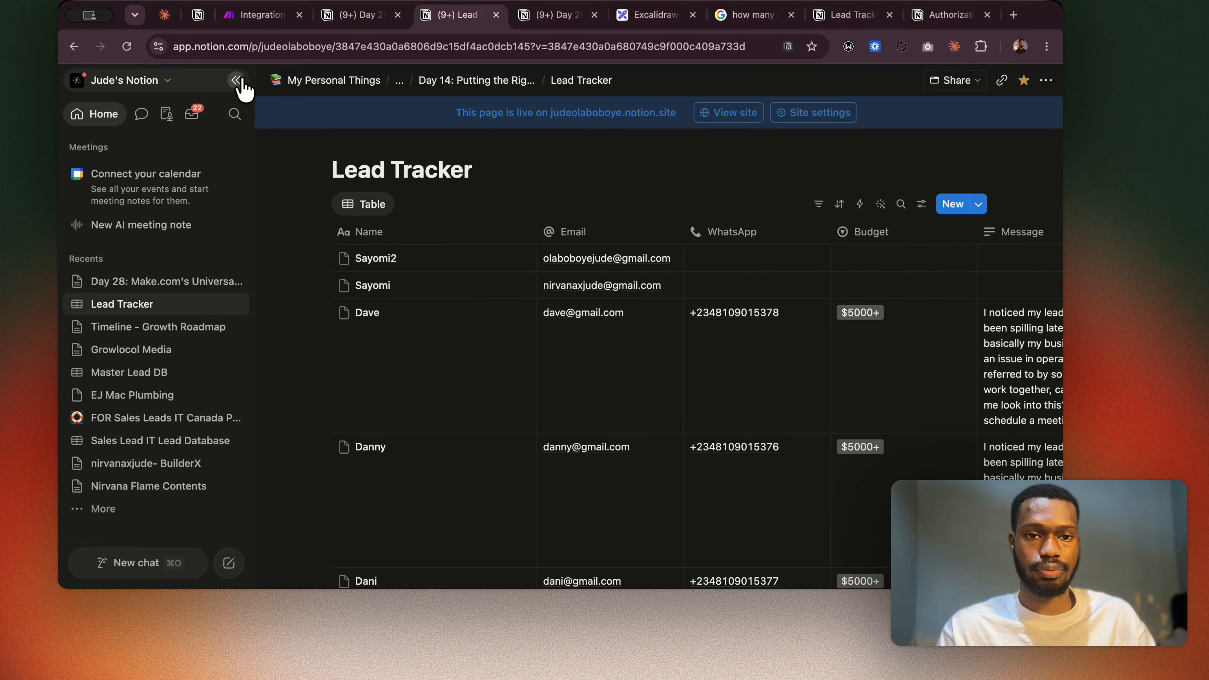
pyautogui.click(238, 80)
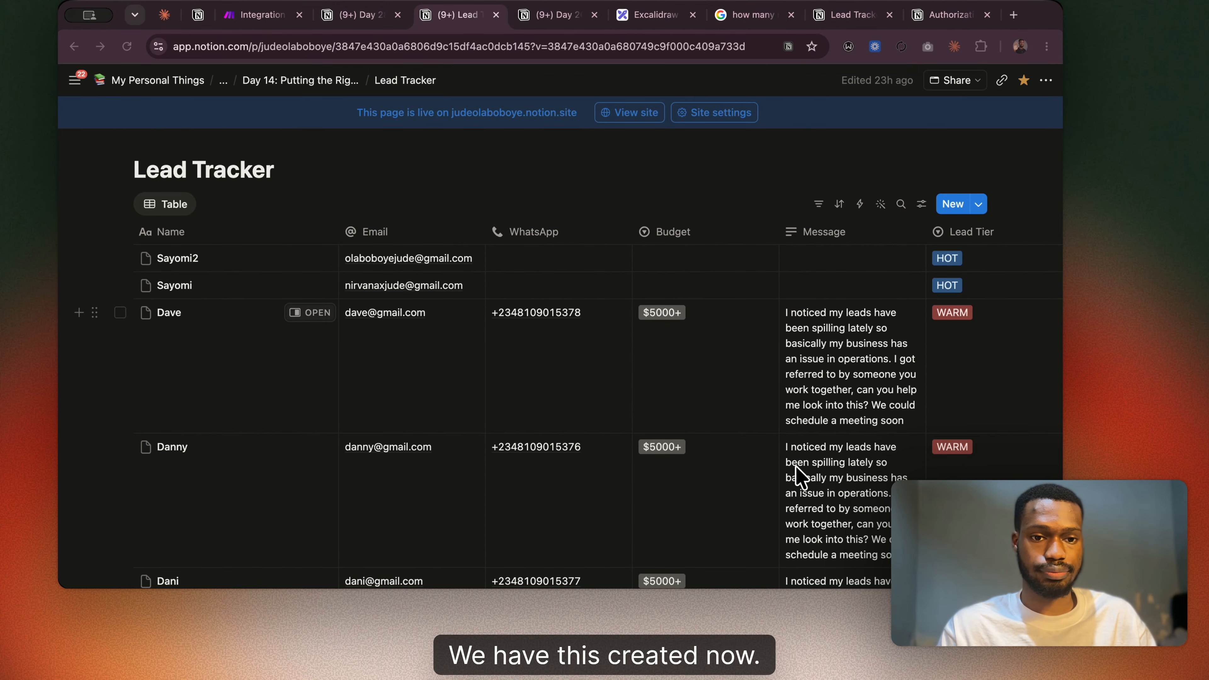
pyautogui.hscroll(7, 688, 283)
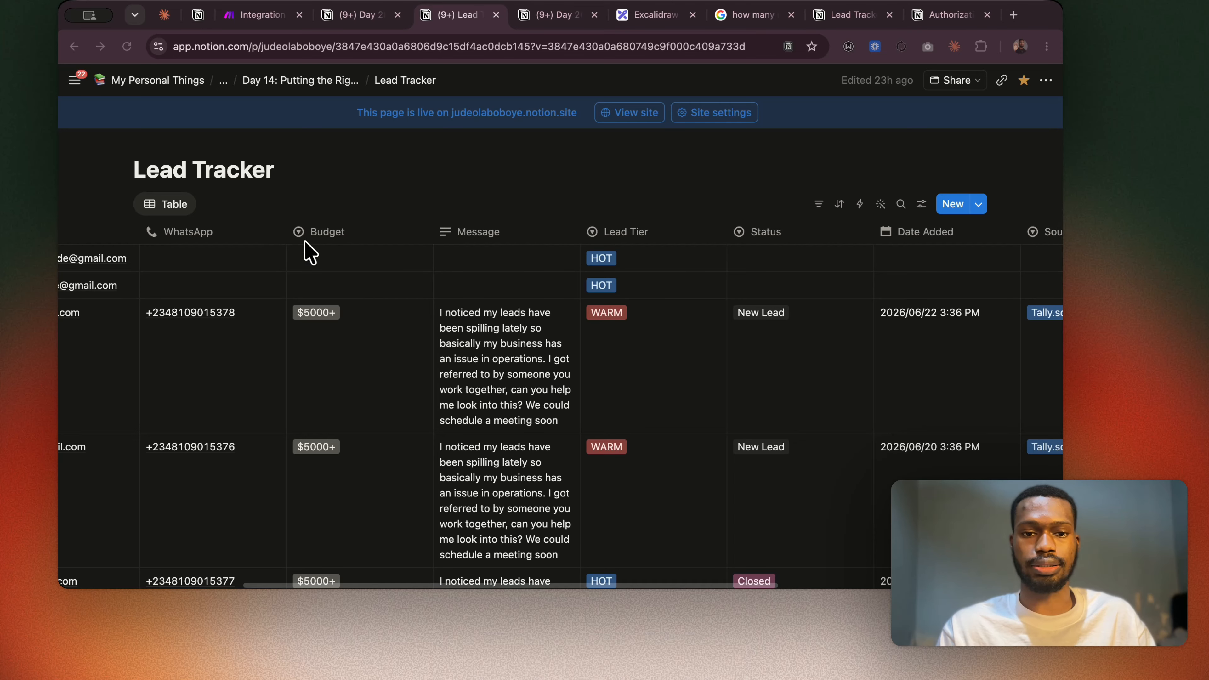
pyautogui.hscroll(-5, 338, 271)
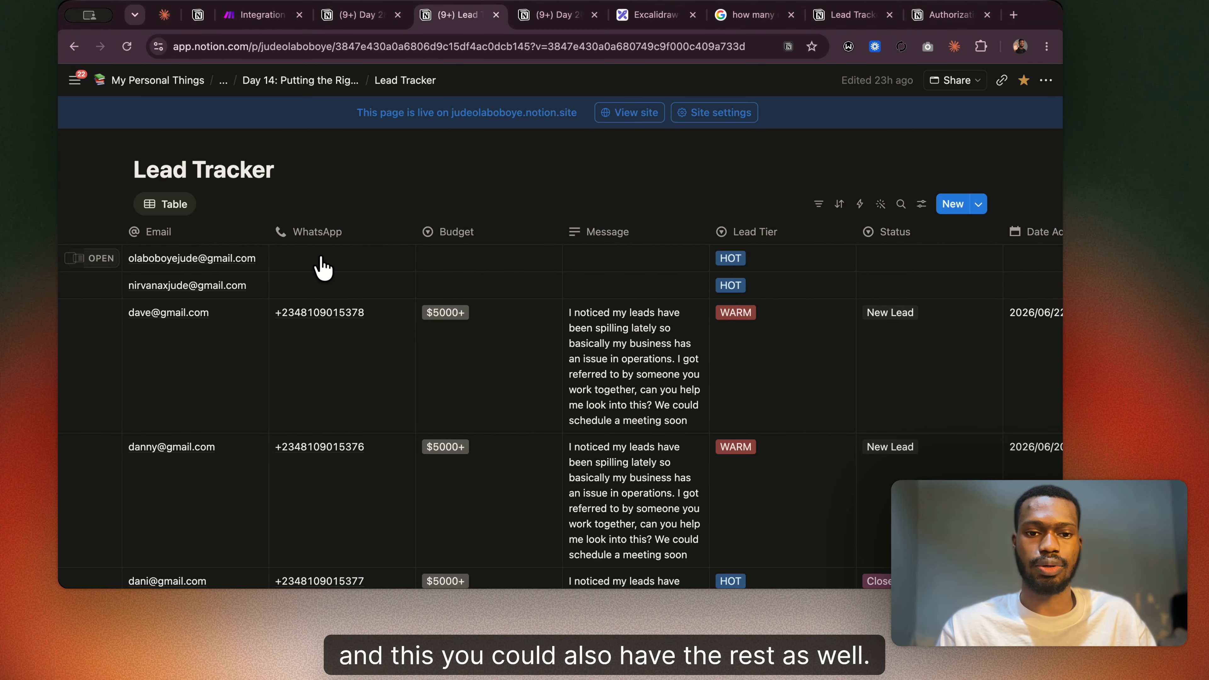
# Inspect the new lead's WhatsApp, Budget, Message and Lead Tier cells and its remaining columns without changing them.
pyautogui.click(342, 257)
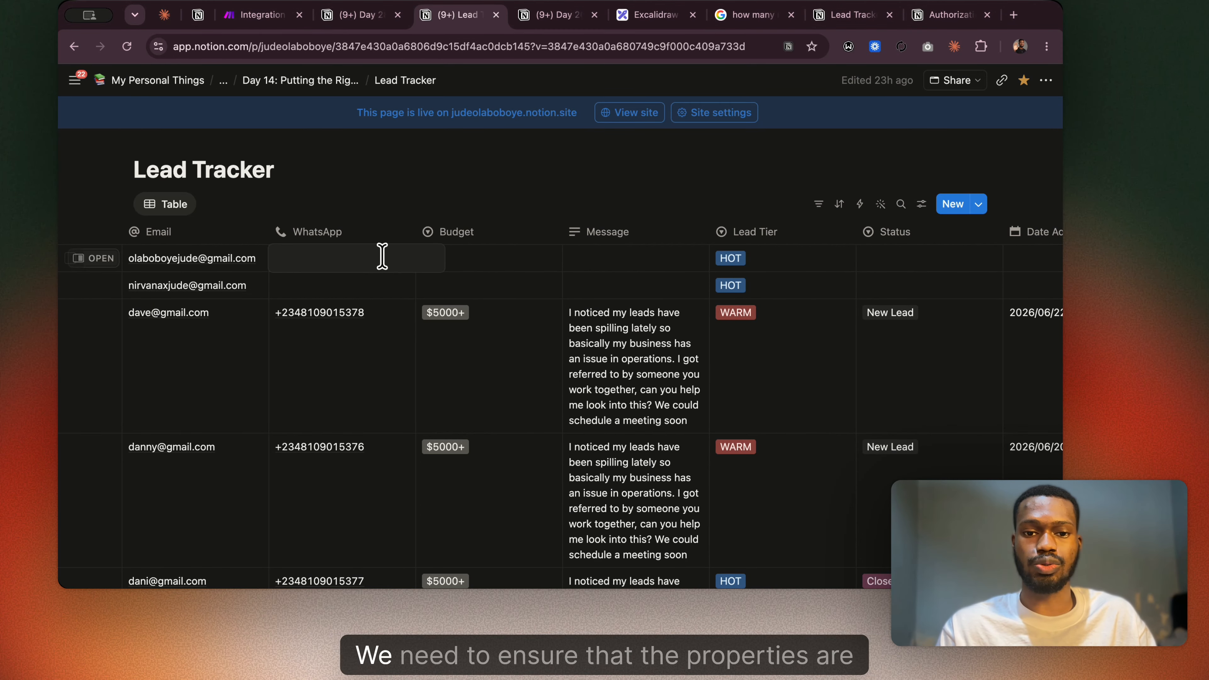
pyautogui.click(518, 264)
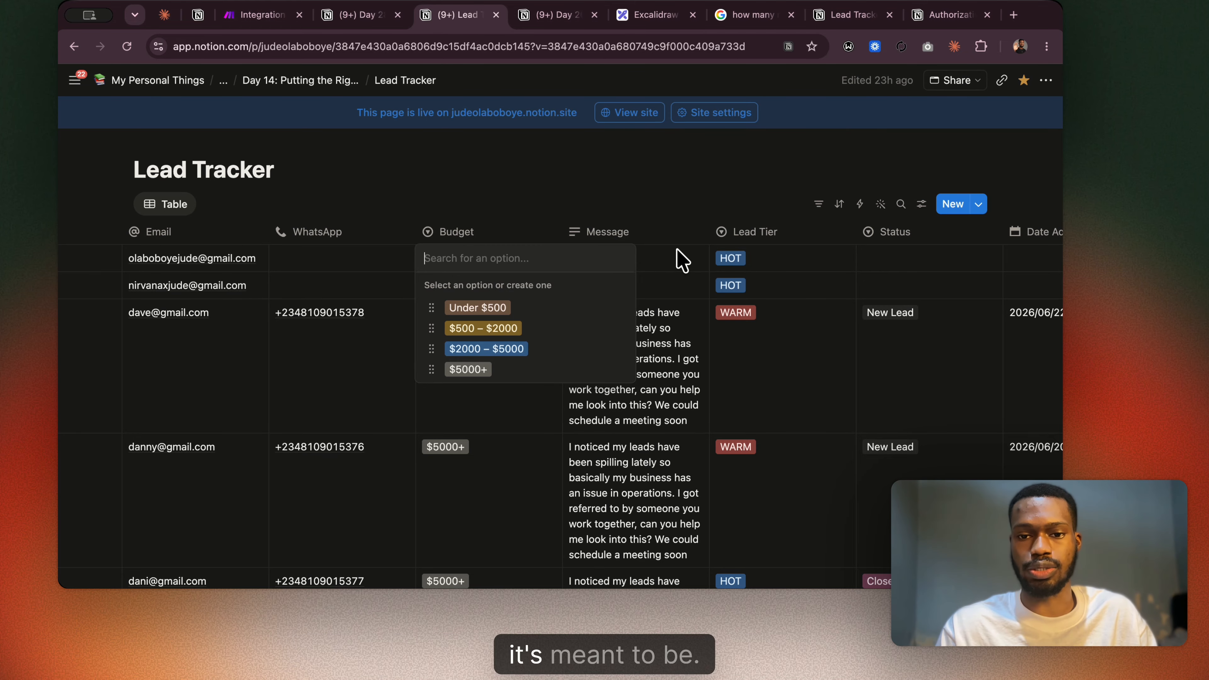
pyautogui.click(671, 266)
pyautogui.click(666, 270)
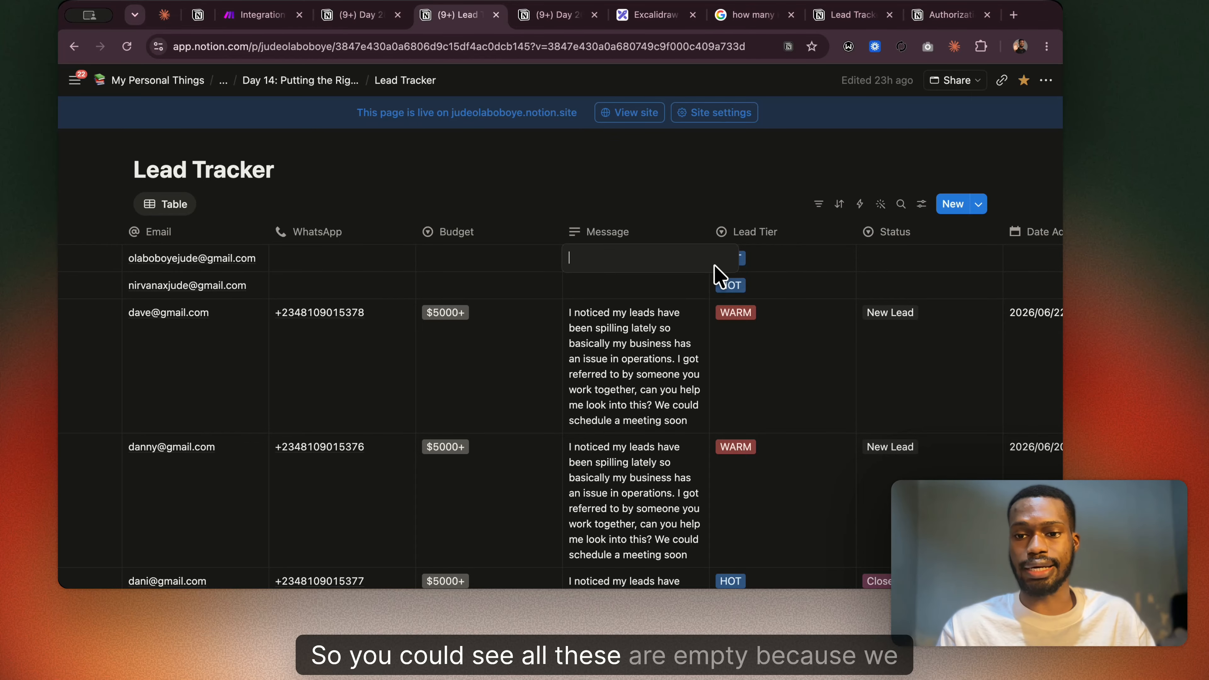
pyautogui.press('Escape')
pyautogui.hscroll(-5, 429, 276)
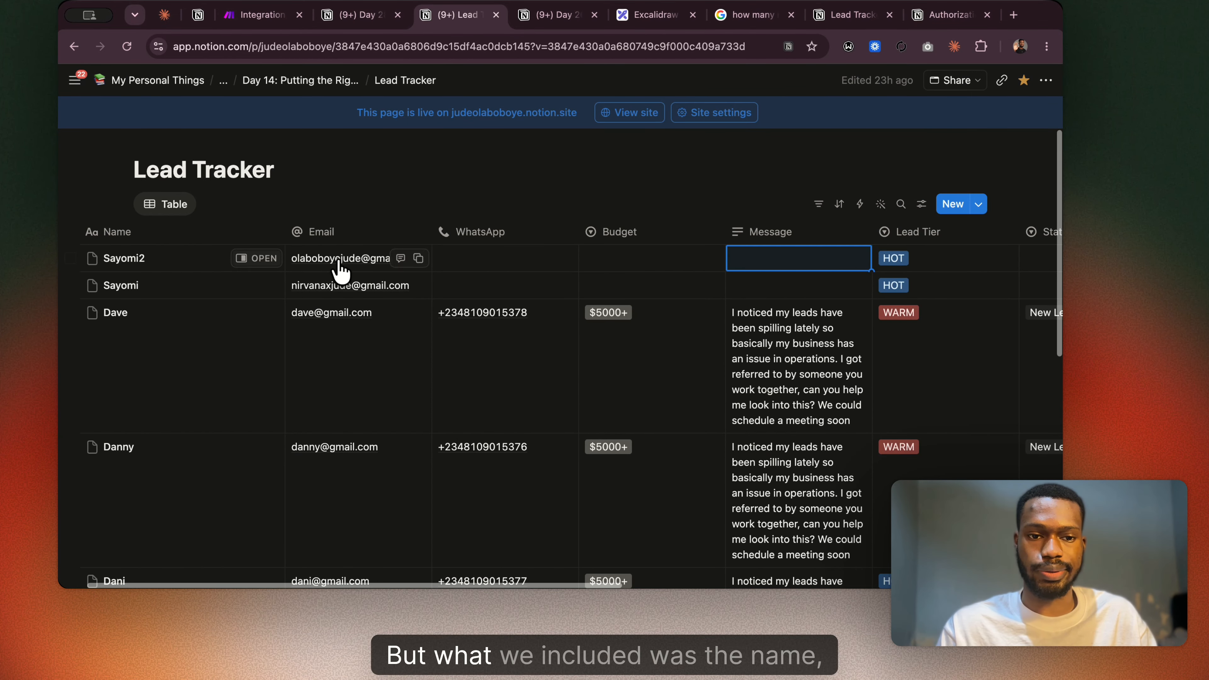
pyautogui.click(899, 259)
pyautogui.press('Escape')
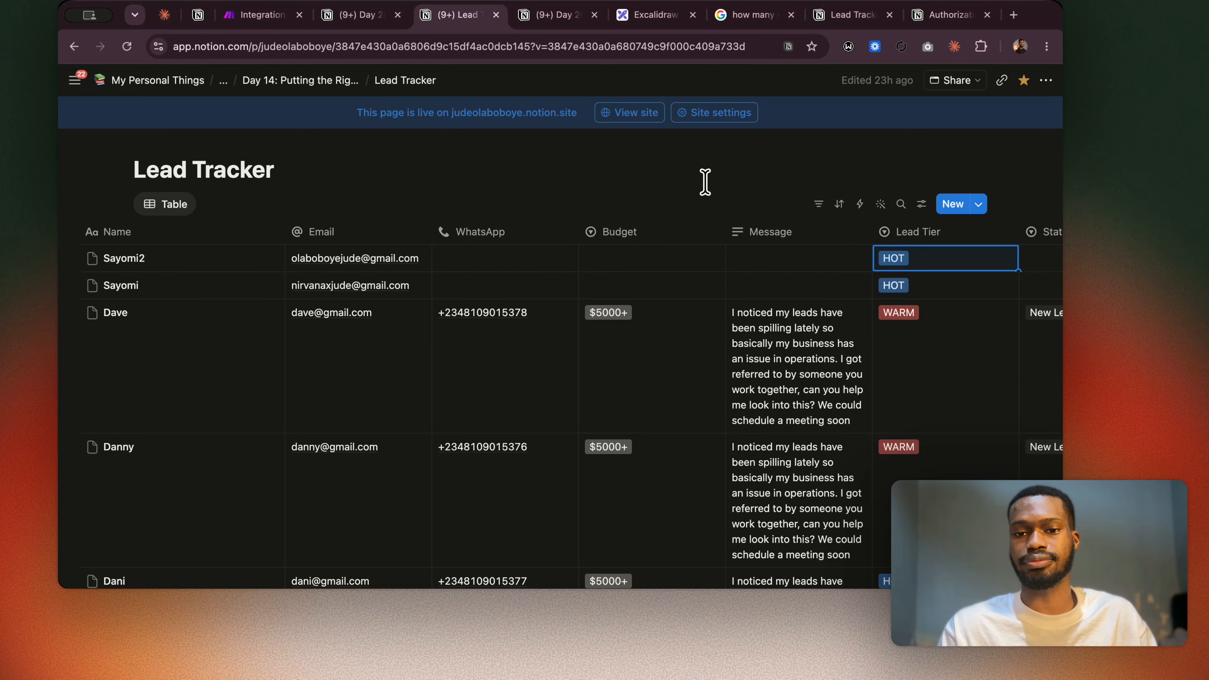
pyautogui.hscroll(10, 702, 184)
pyautogui.hscroll(6, 667, 283)
pyautogui.hscroll(-1, 651, 274)
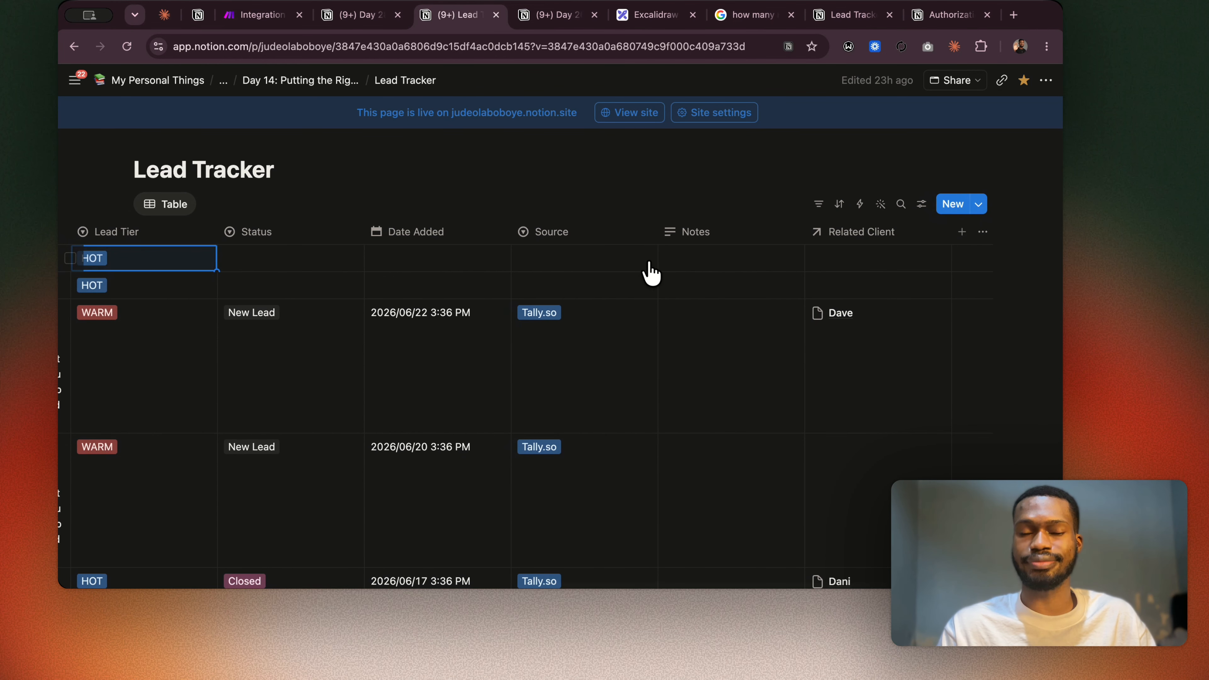
# Compare the output bundle in the Day 28 notes with Make's HTTP output, and review the section on mapping nested JSON responses.
pyautogui.click(375, 17)
pyautogui.scroll(-12, 517, 305)
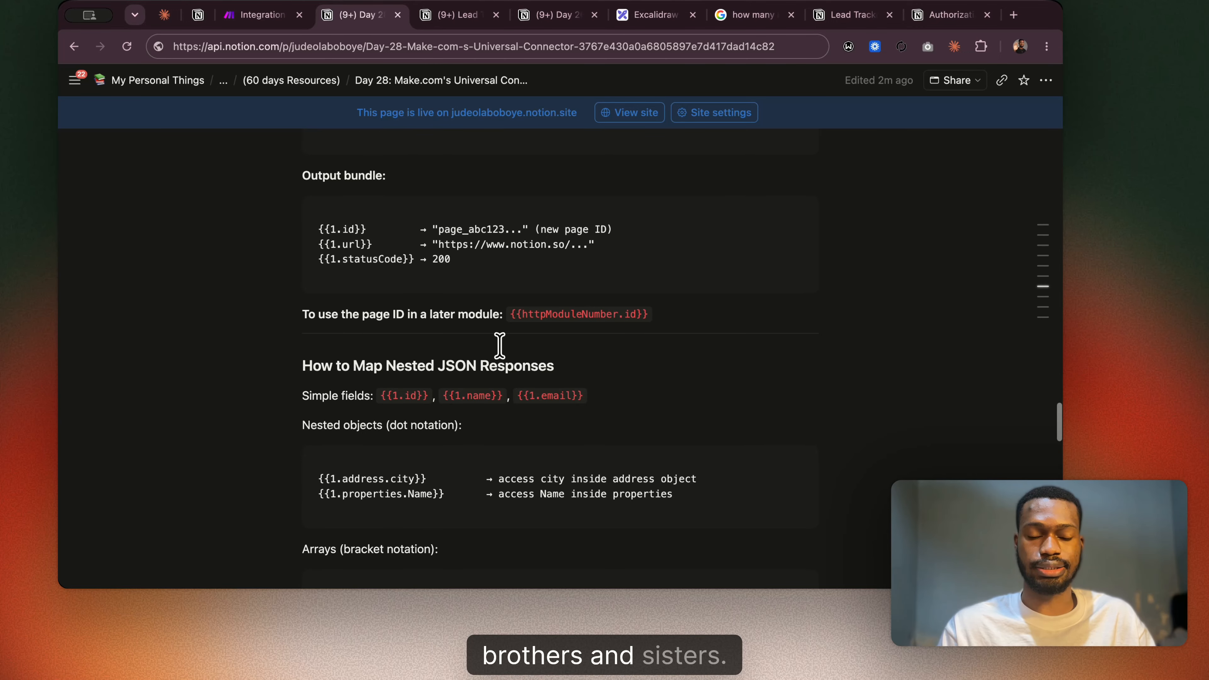
pyautogui.click(245, 16)
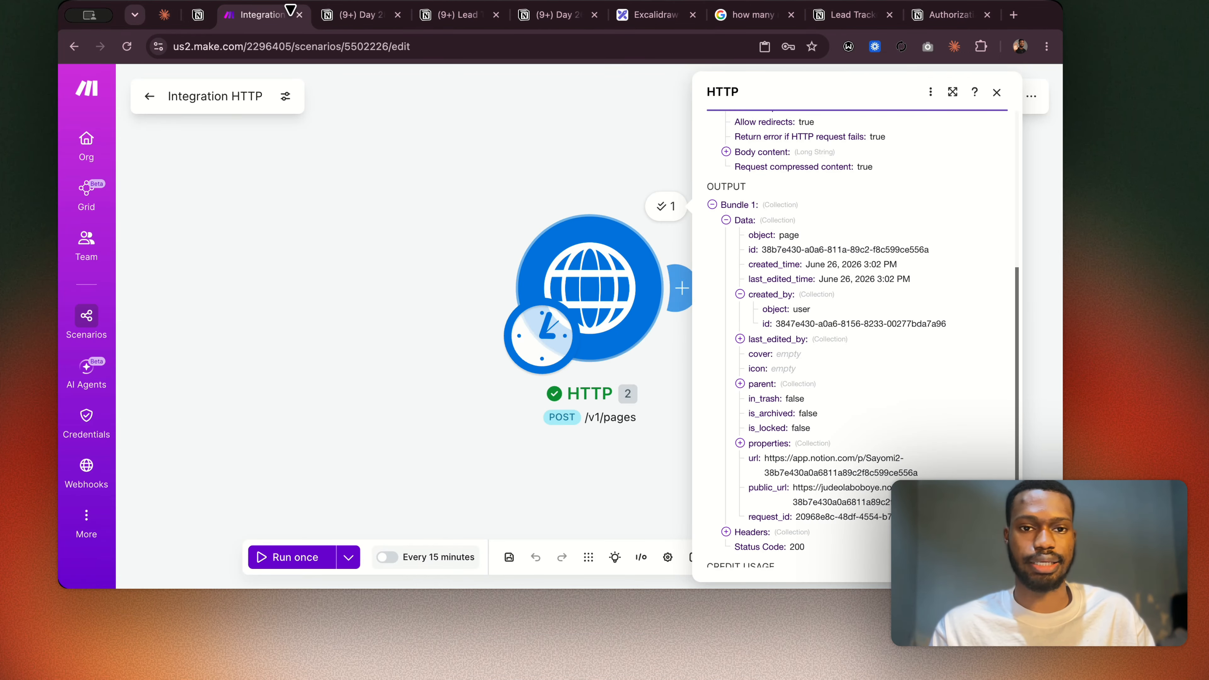
pyautogui.click(343, 16)
pyautogui.scroll(-5, 441, 304)
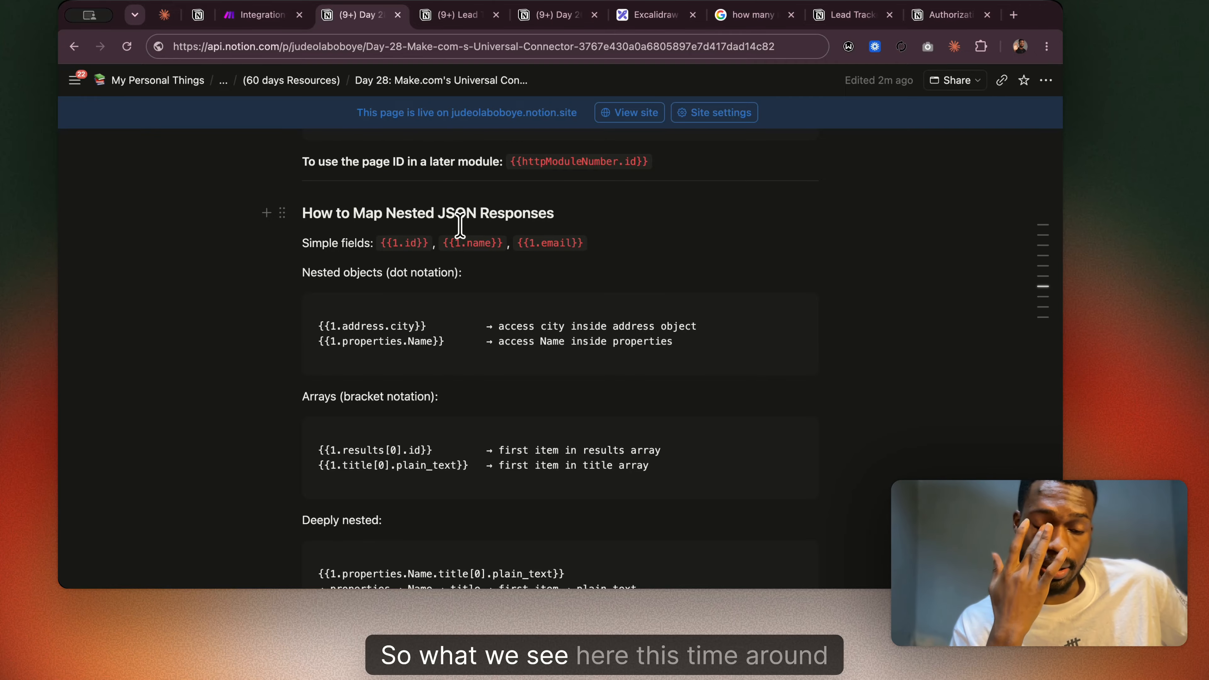
# Review the output bundle and nested JSON mapping examples in the Day 28 notes.
pyautogui.scroll(5, 460, 225)
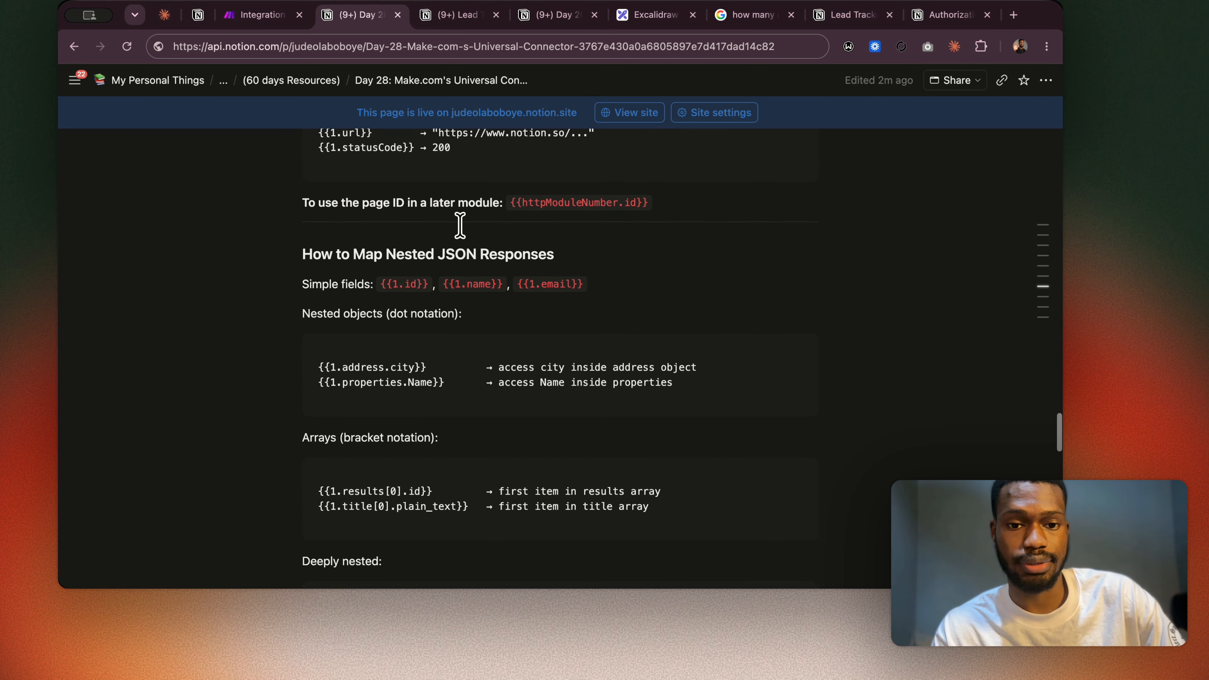
pyautogui.scroll(1, 459, 225)
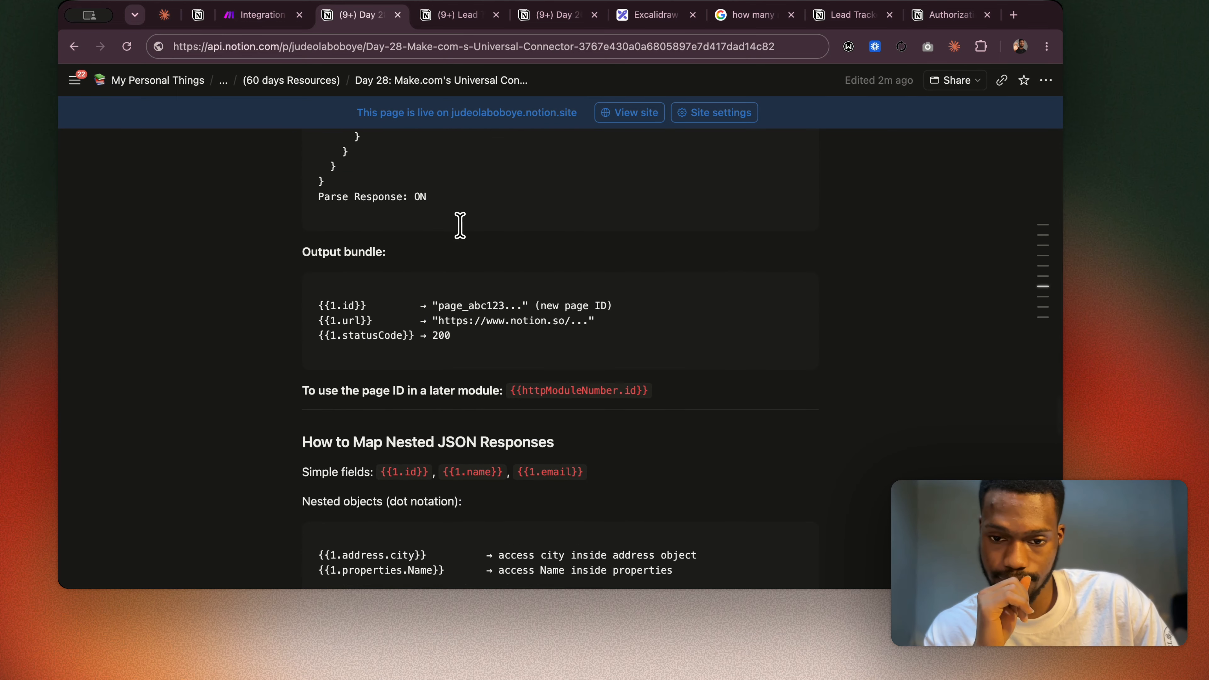
pyautogui.scroll(-6, 752, 568)
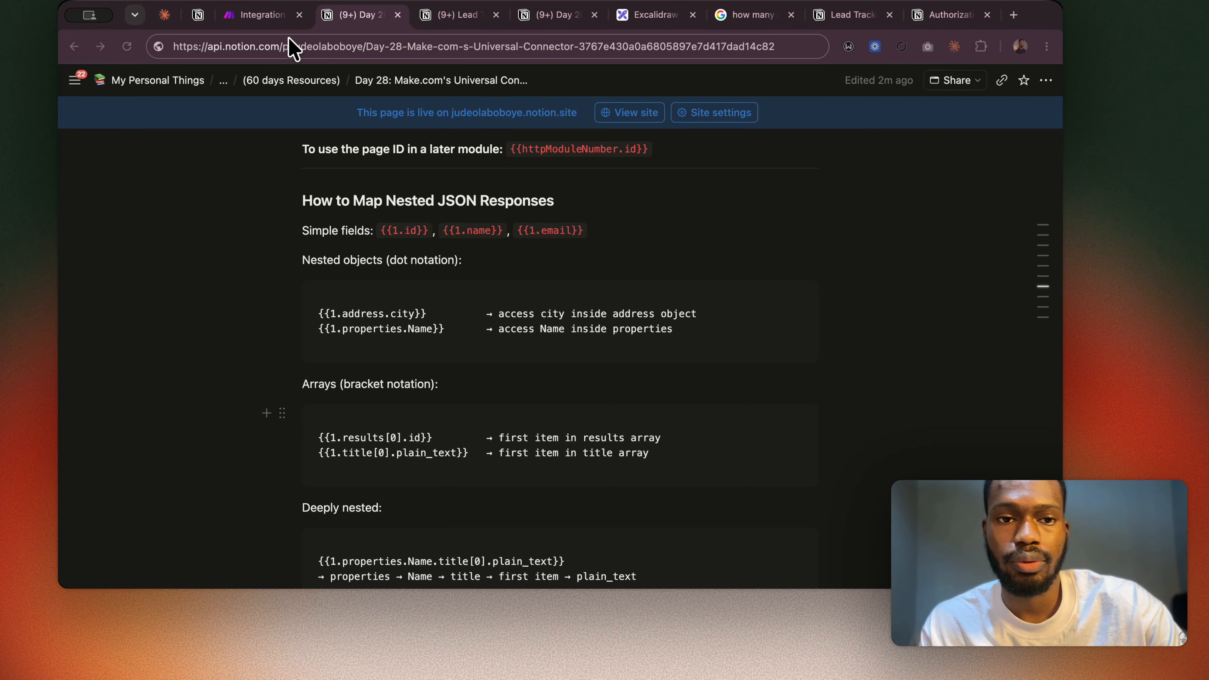
# Switch to the Integration HTTP scenario in Make and add a Notion Update a Data Source Item module after the HTTP module.
pyautogui.click(261, 17)
pyautogui.click(383, 250)
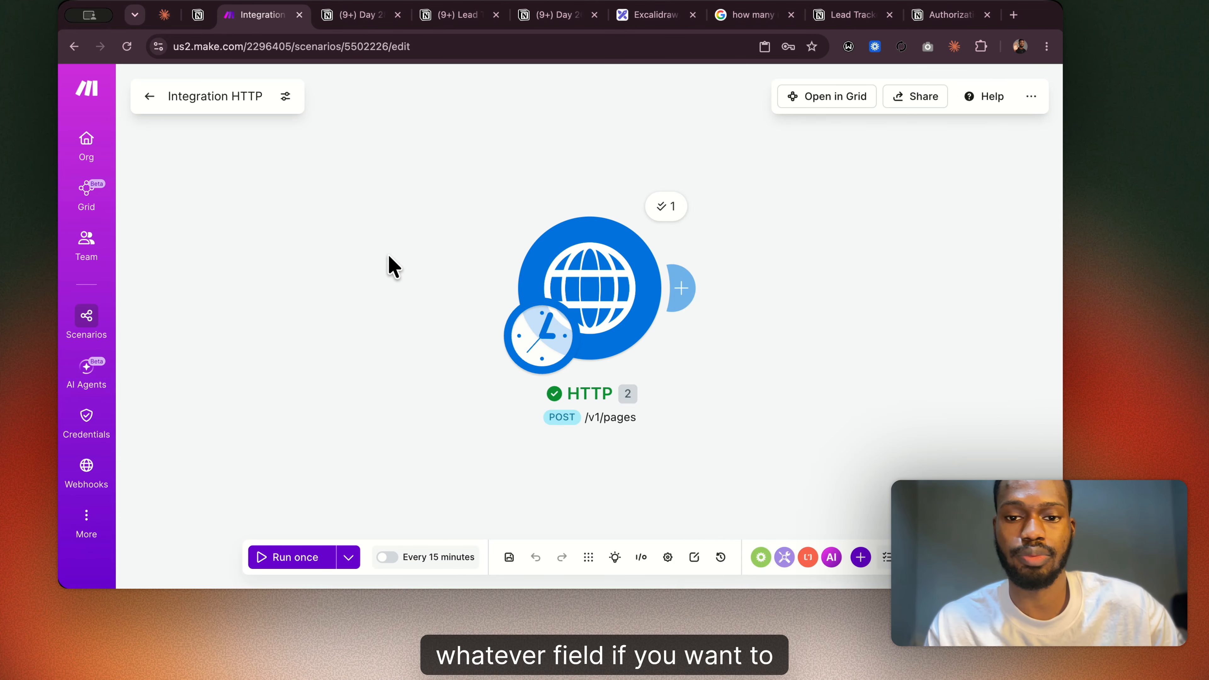
pyautogui.hscroll(5, 457, 309)
pyautogui.click(423, 258)
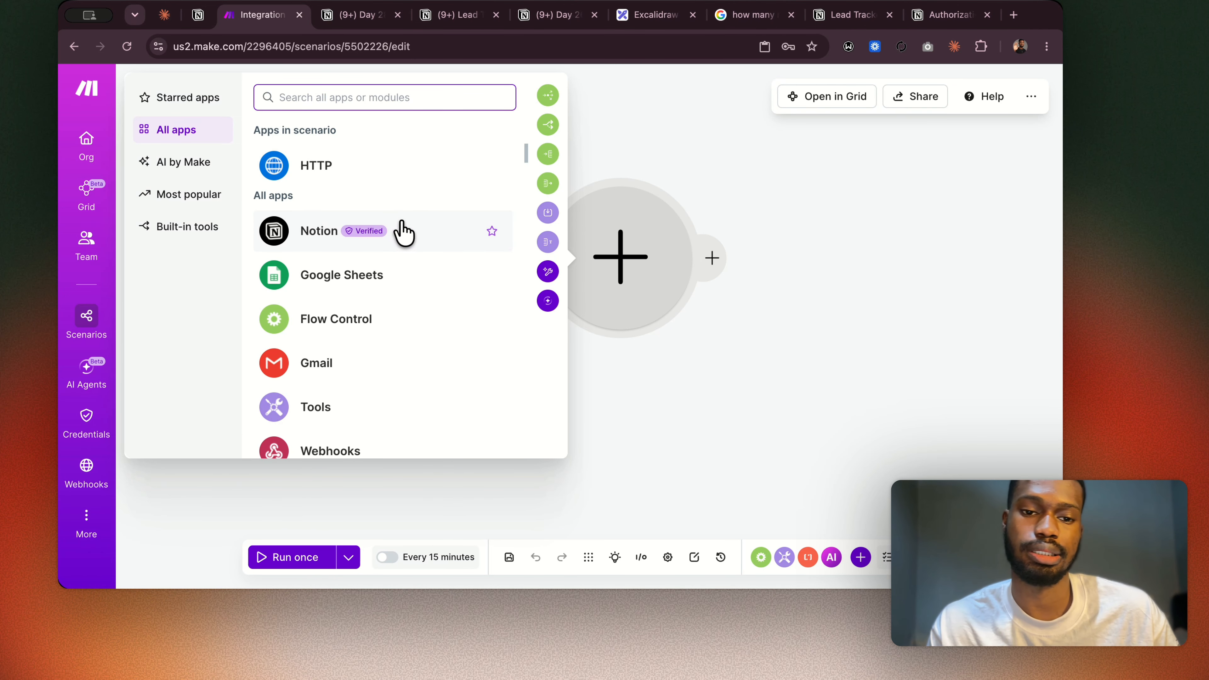
pyautogui.click(403, 232)
pyautogui.scroll(-4, 339, 338)
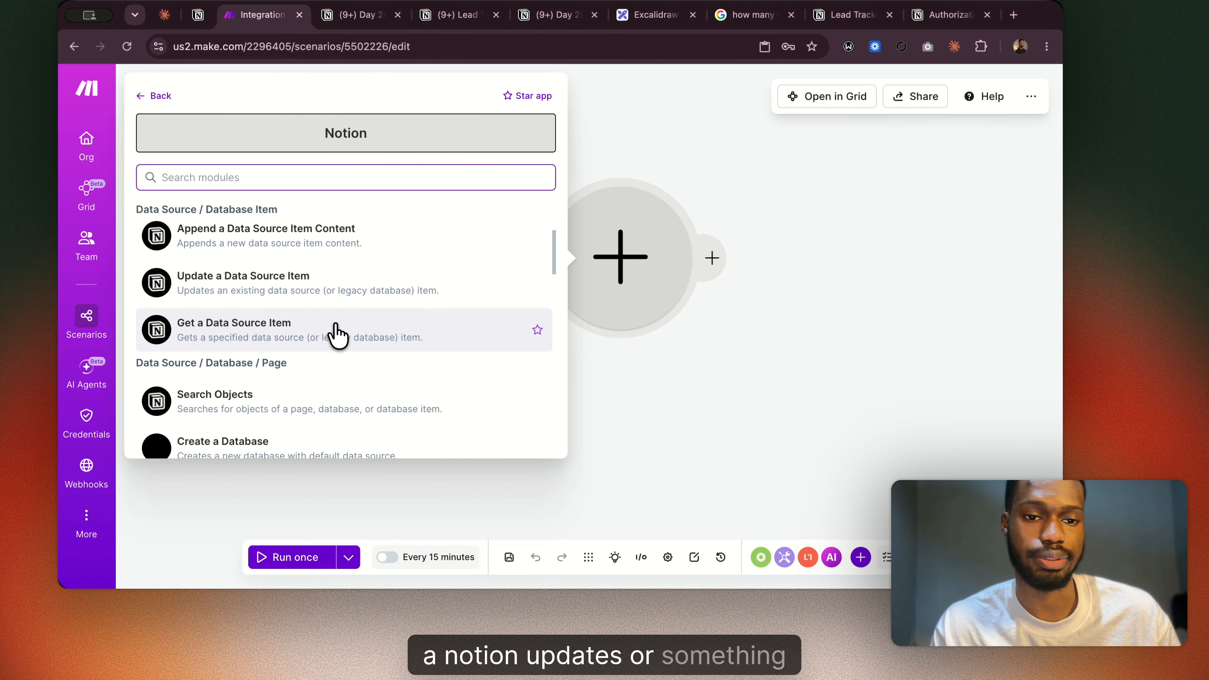
pyautogui.click(306, 291)
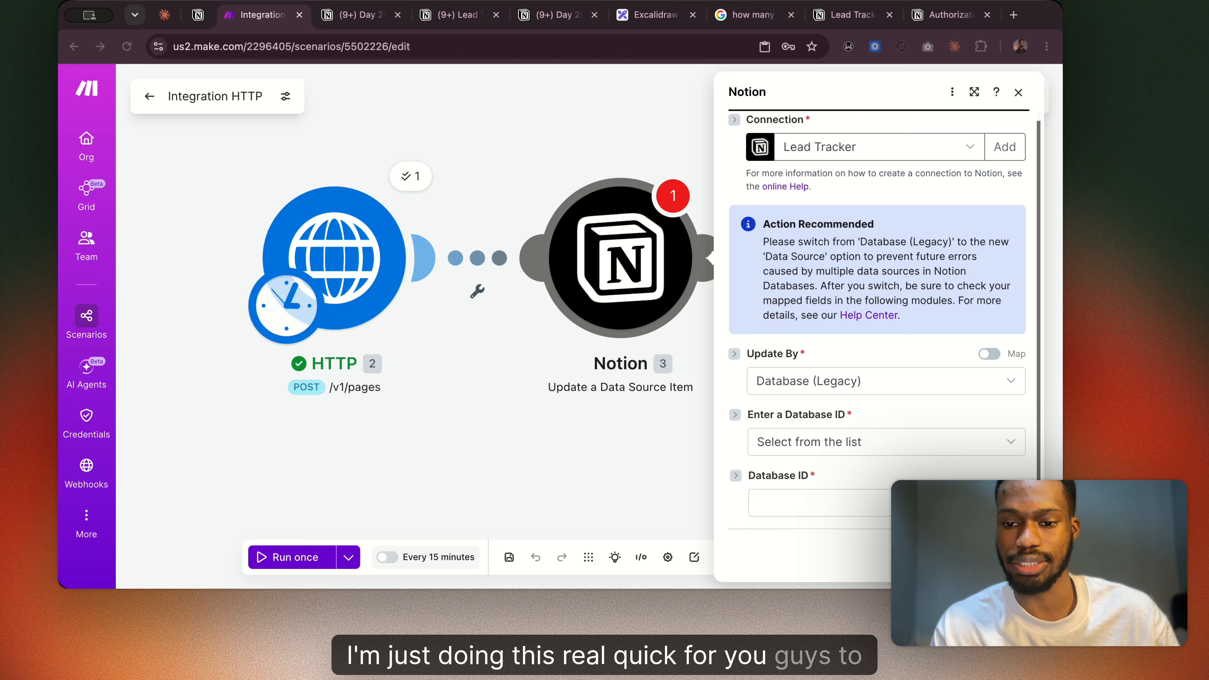
pyautogui.click(998, 503)
pyautogui.click(997, 503)
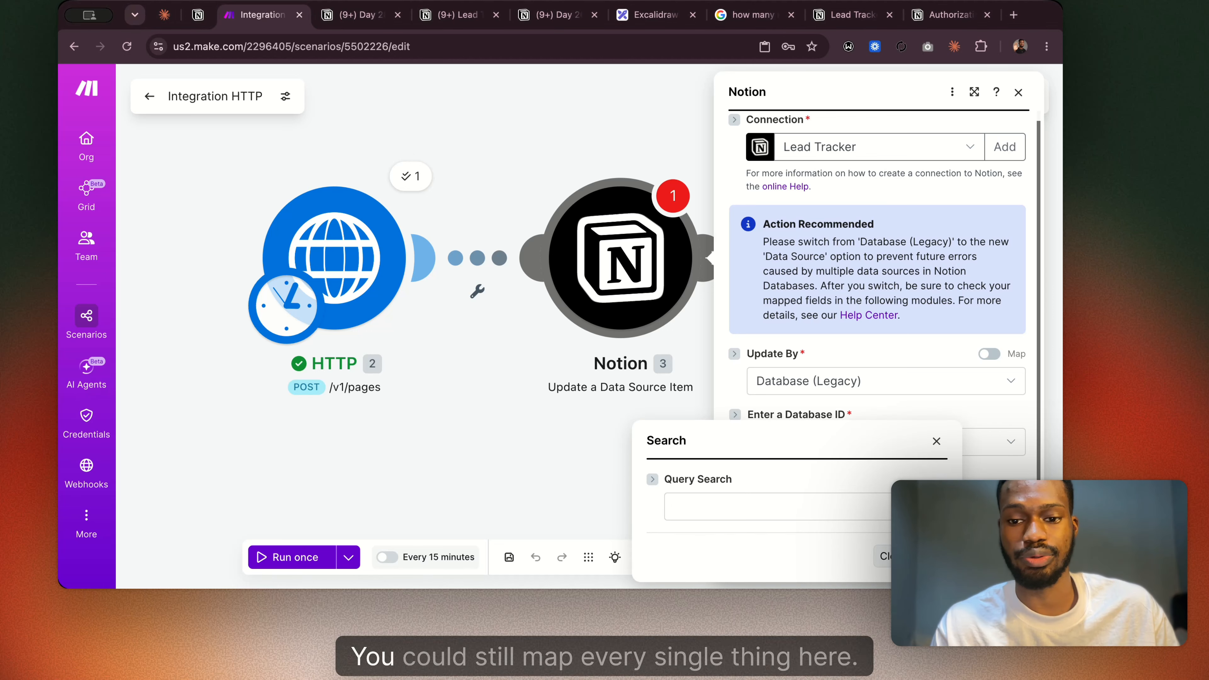
pyautogui.click(830, 507)
pyautogui.click(809, 336)
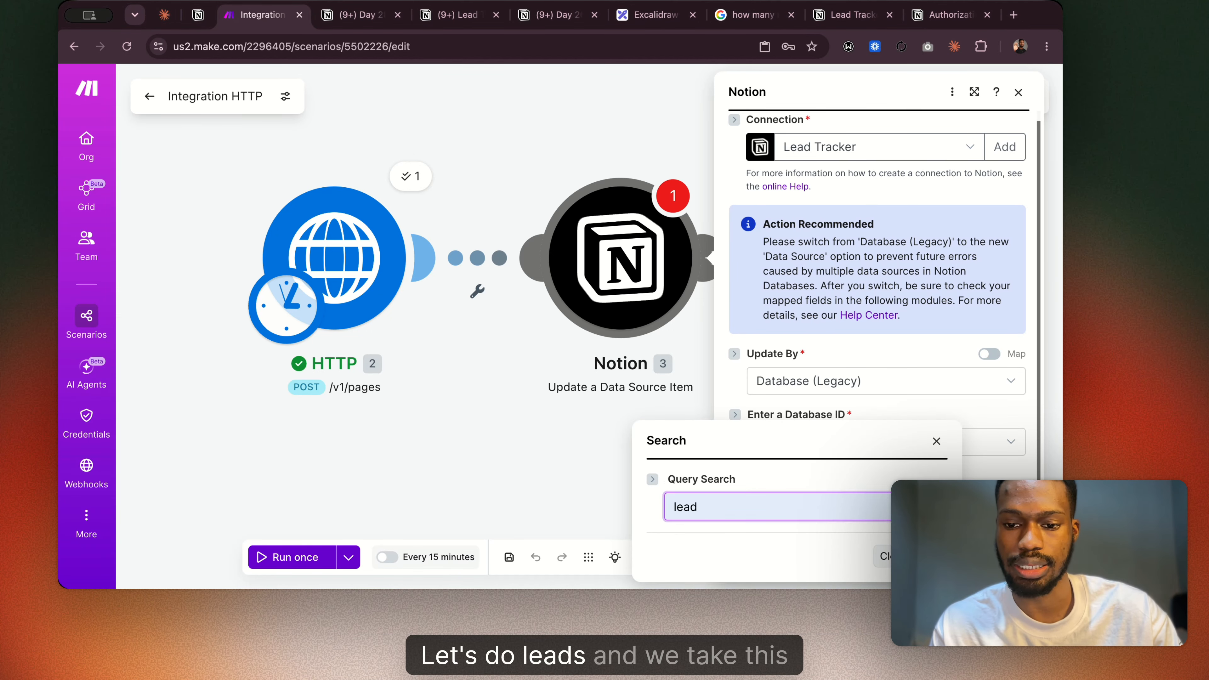
pyautogui.press('Return')
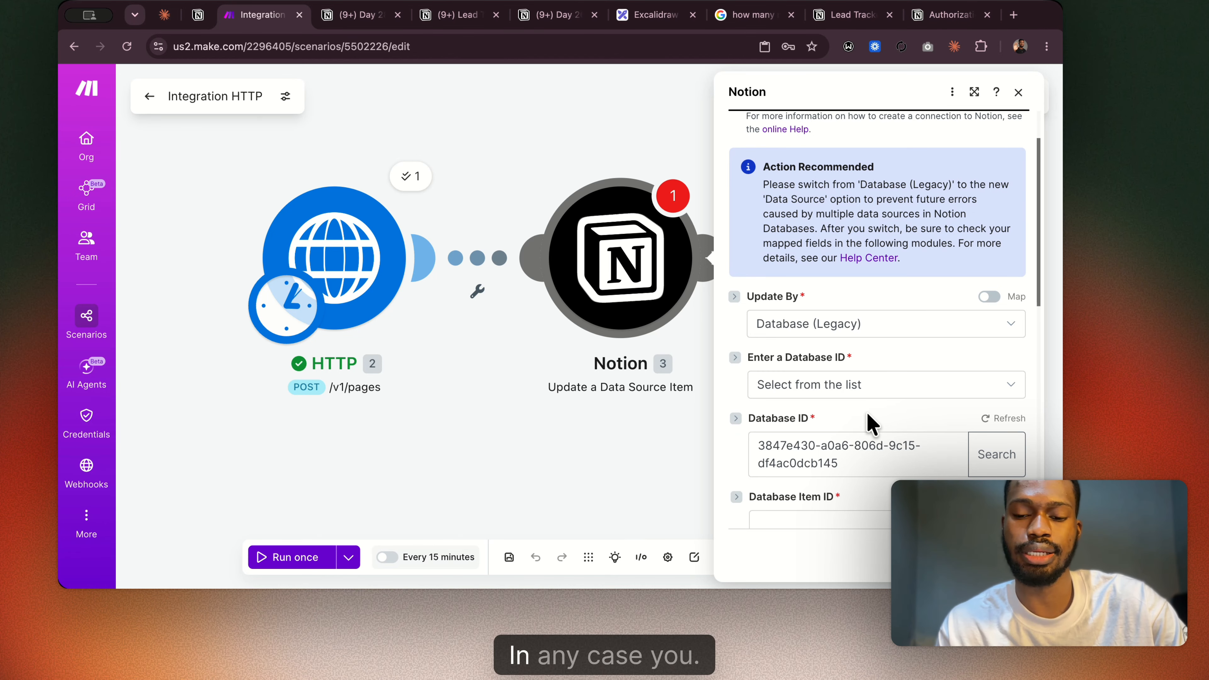
# Examine the HTTP response items available for mapping to the Name field, including Data, Headers and the expanded parent collection.
pyautogui.scroll(-2, 867, 423)
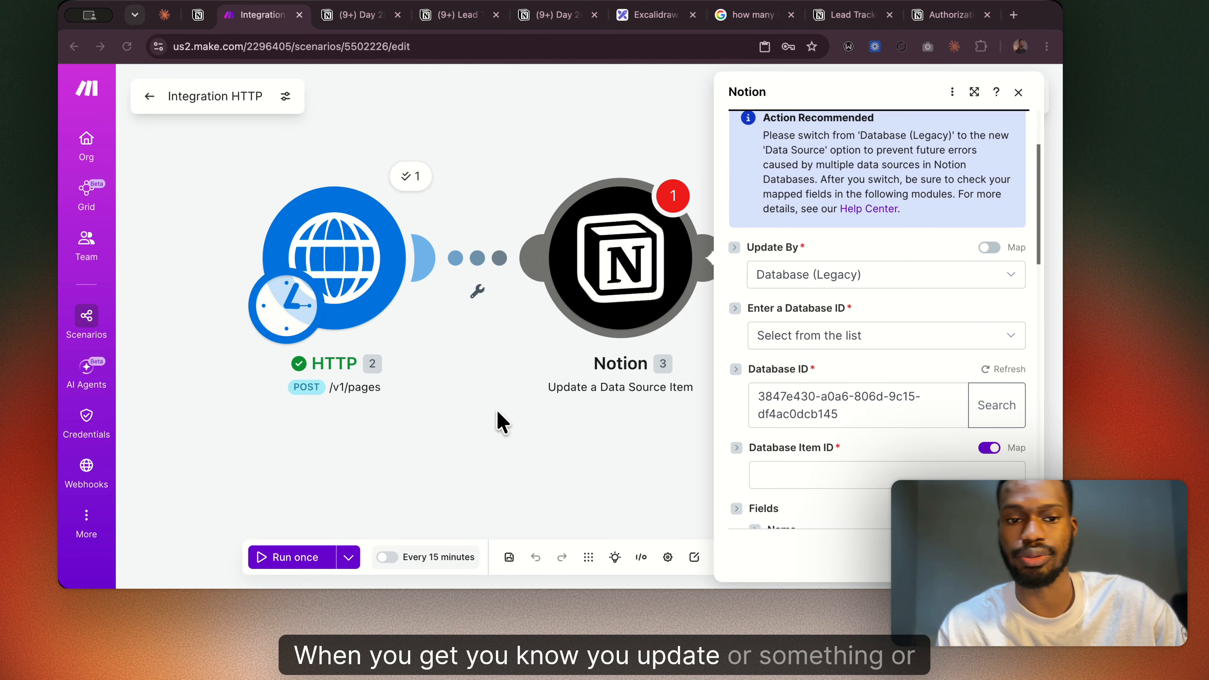
pyautogui.scroll(-6, 835, 428)
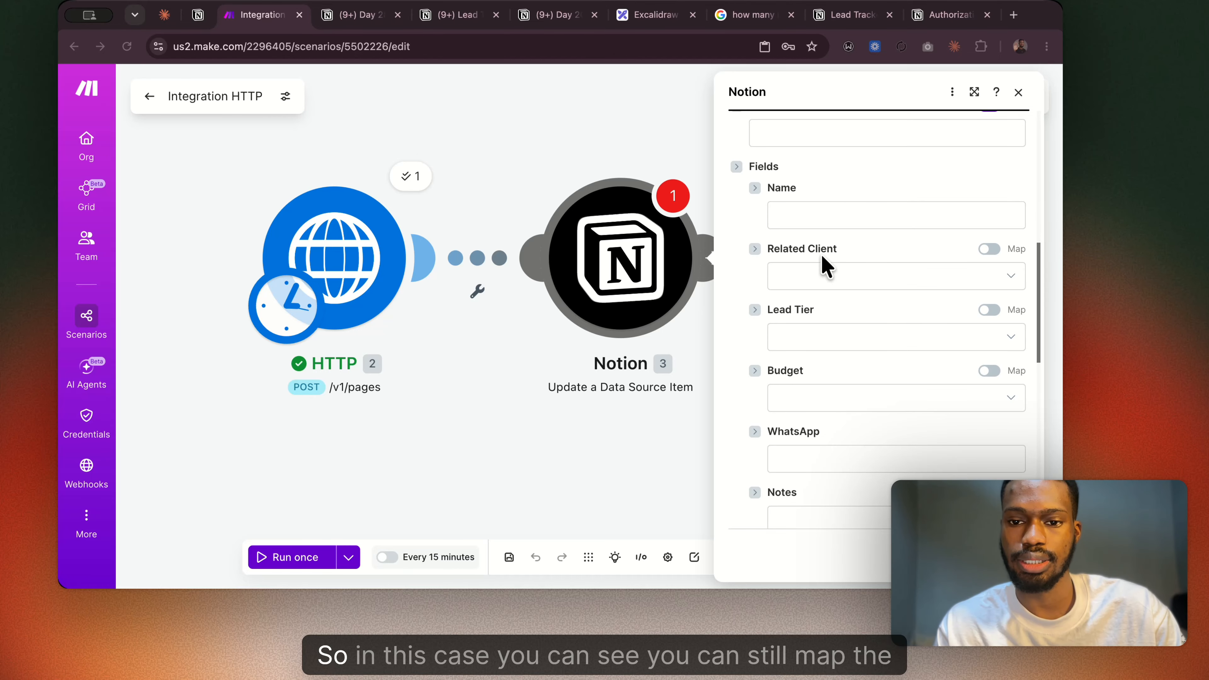
pyautogui.click(813, 214)
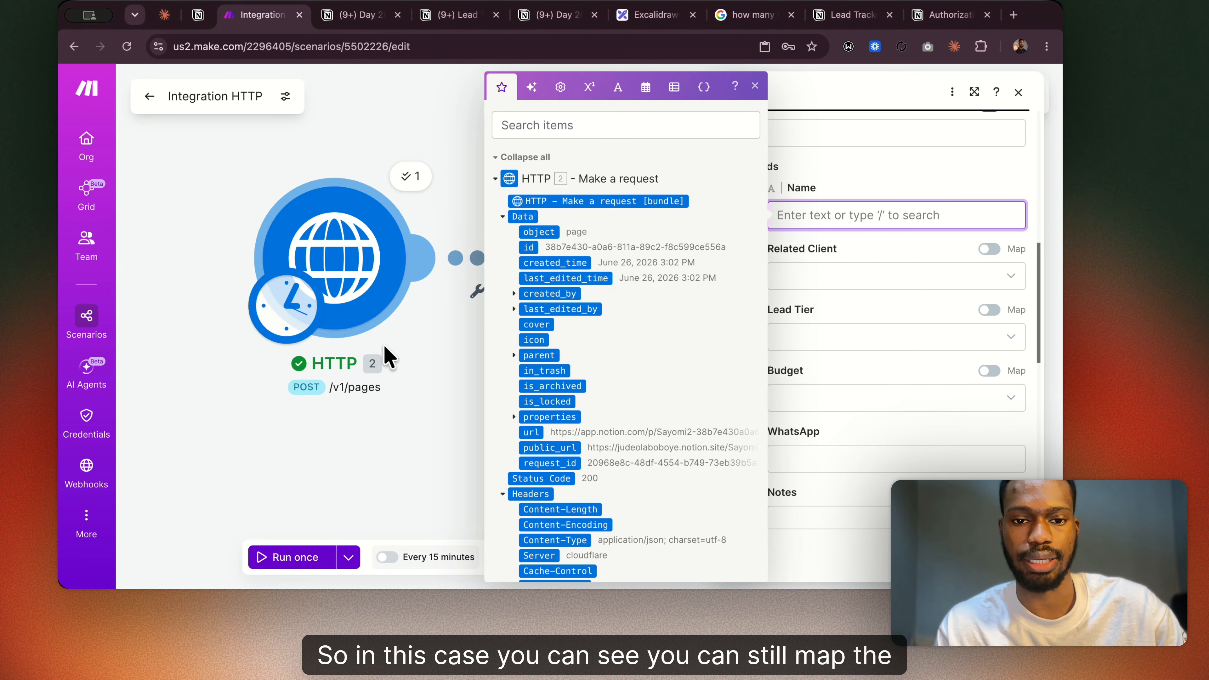
pyautogui.click(415, 350)
pyautogui.click(859, 218)
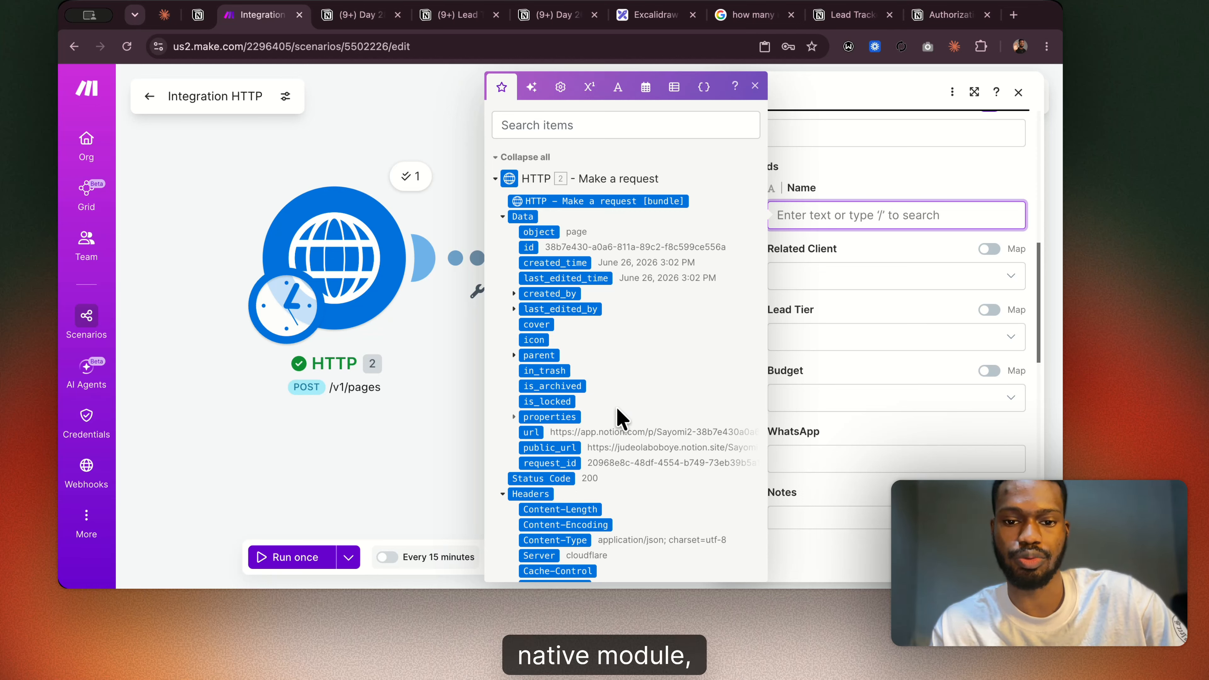
pyautogui.scroll(-4, 618, 412)
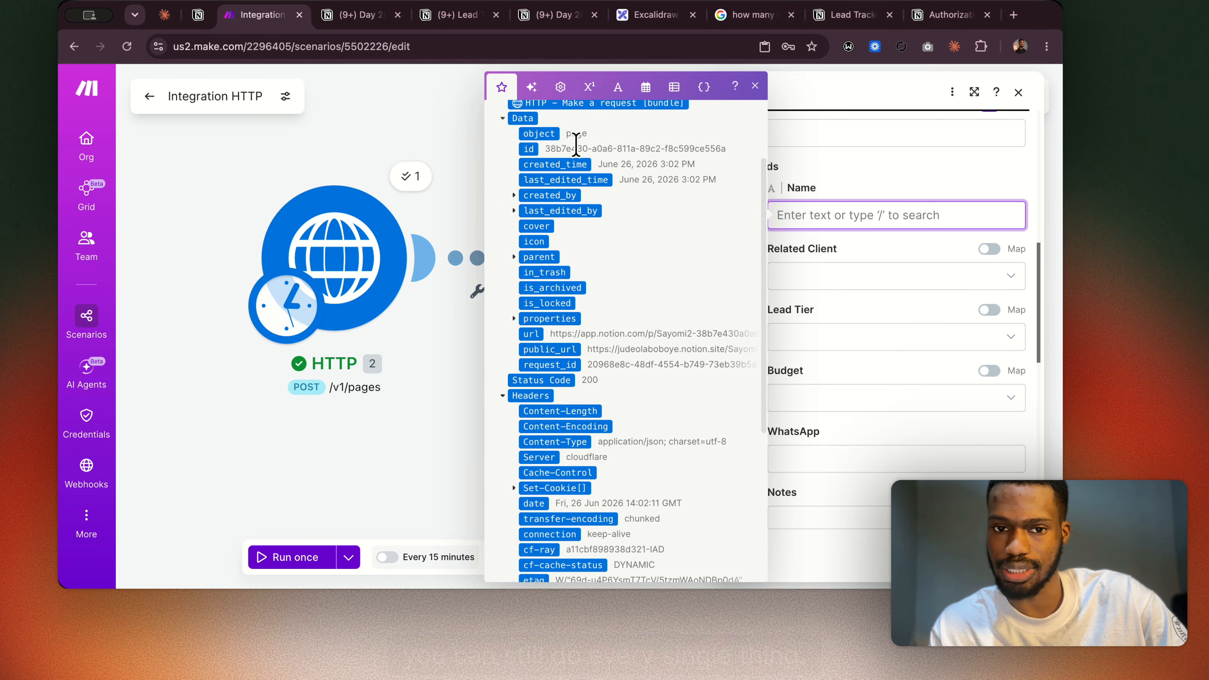
pyautogui.scroll(-3, 615, 242)
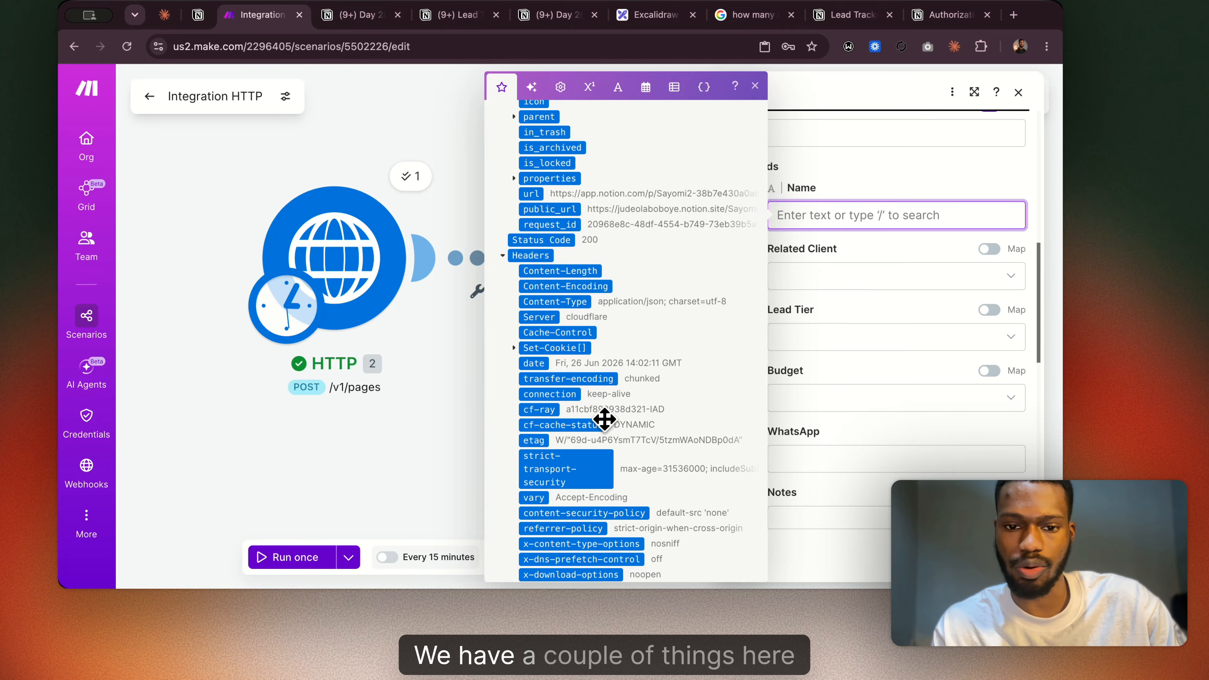
pyautogui.scroll(-3, 600, 412)
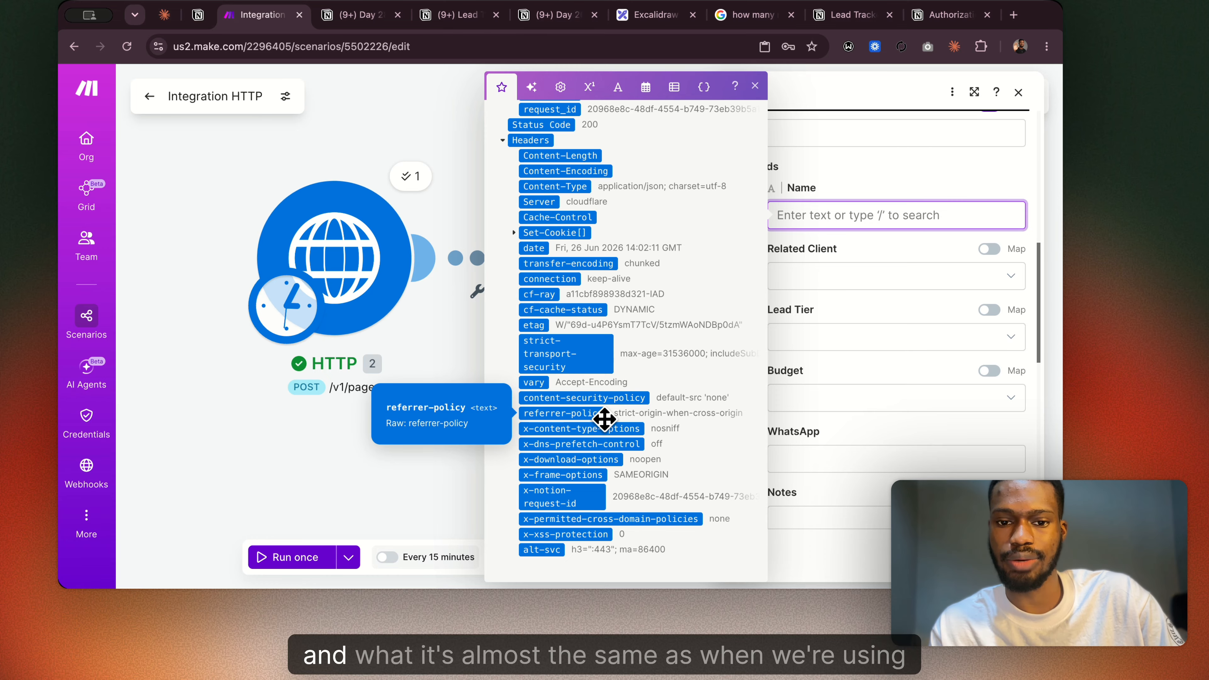
pyautogui.scroll(1, 635, 347)
pyautogui.scroll(7, 635, 346)
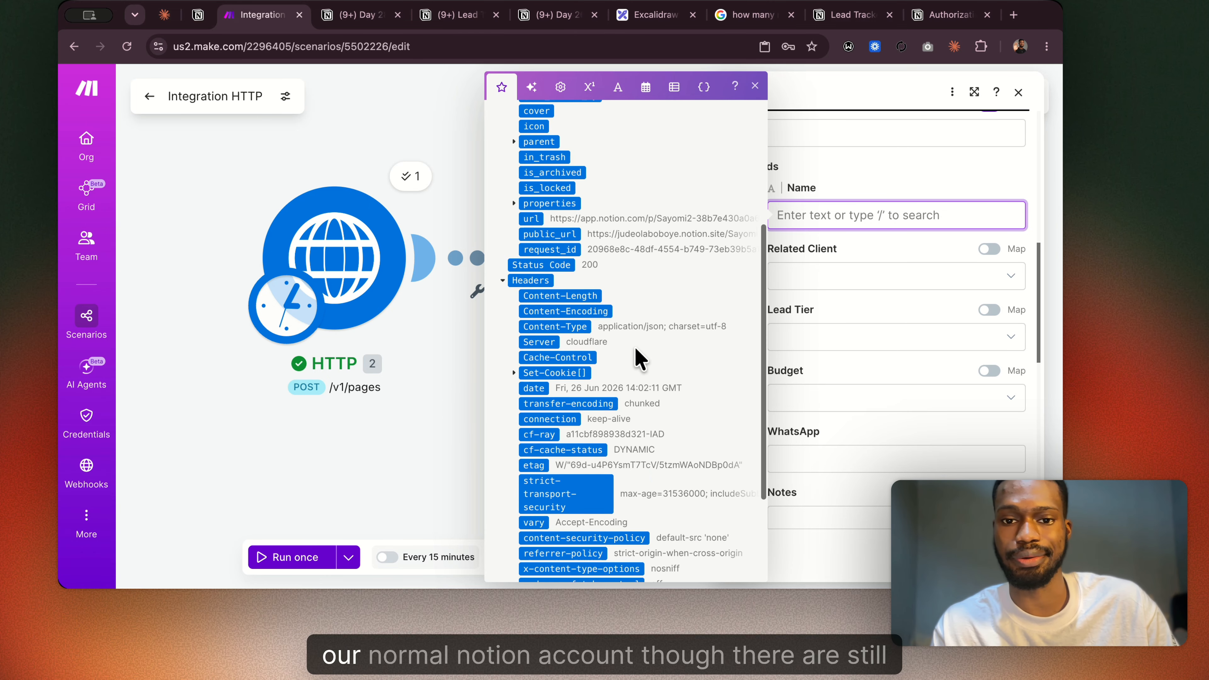
pyautogui.click(513, 347)
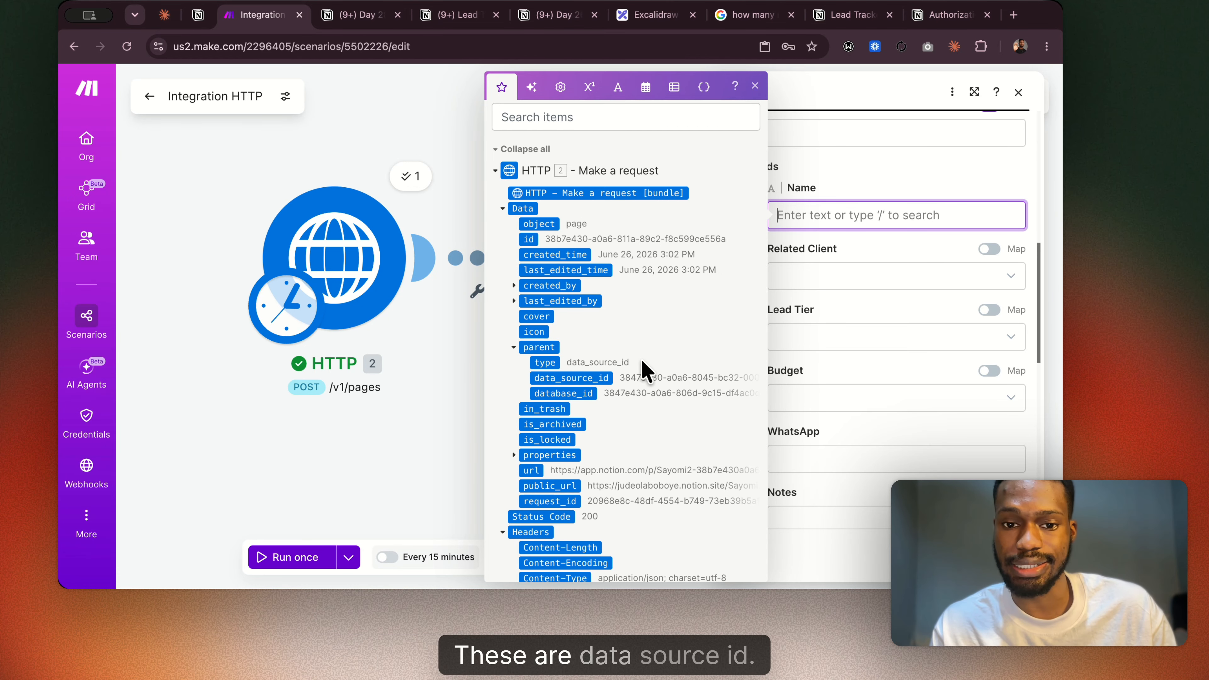
pyautogui.scroll(1, 661, 328)
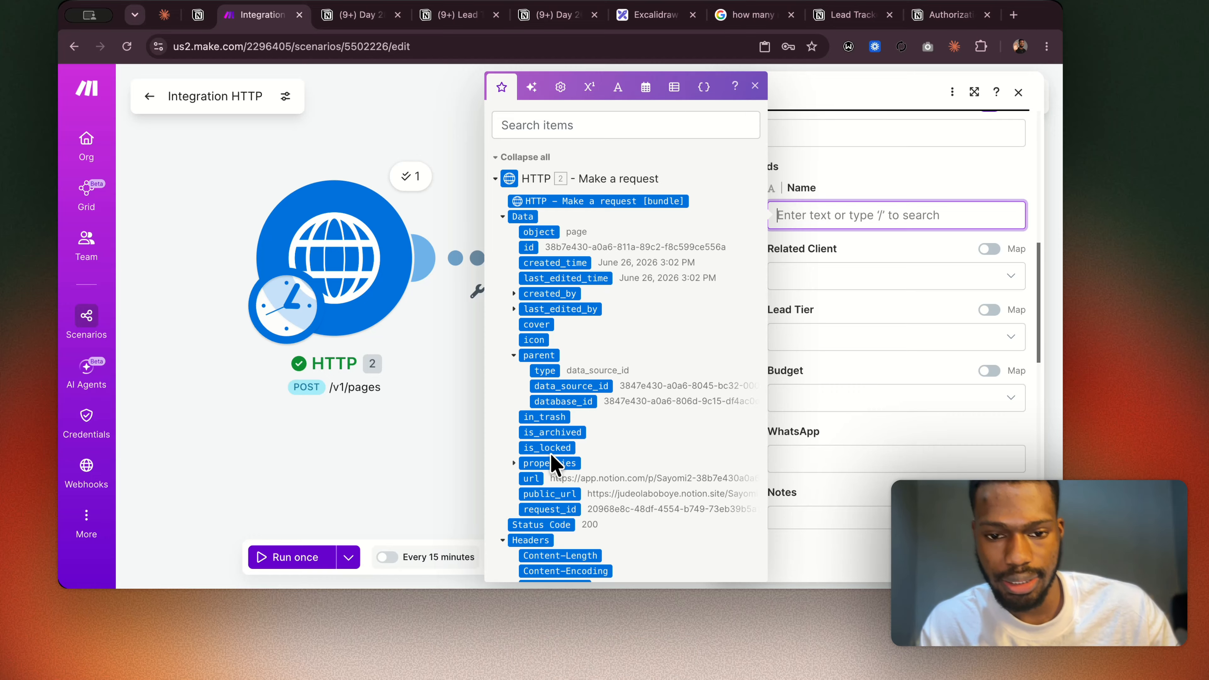
# Map the Notion Name field to plain_text inside the HTTP response's properties, Name and title[] levels.
pyautogui.scroll(-2, 552, 490)
pyautogui.scroll(-5, 552, 491)
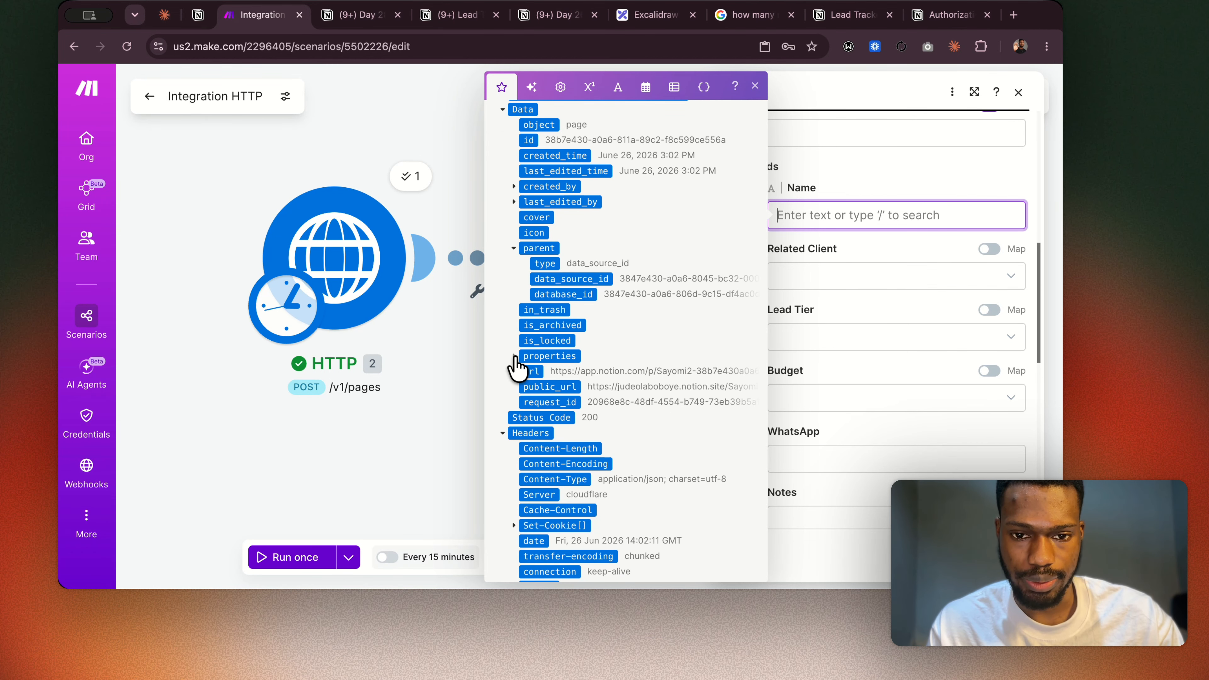
pyautogui.click(521, 357)
pyautogui.scroll(-7, 571, 395)
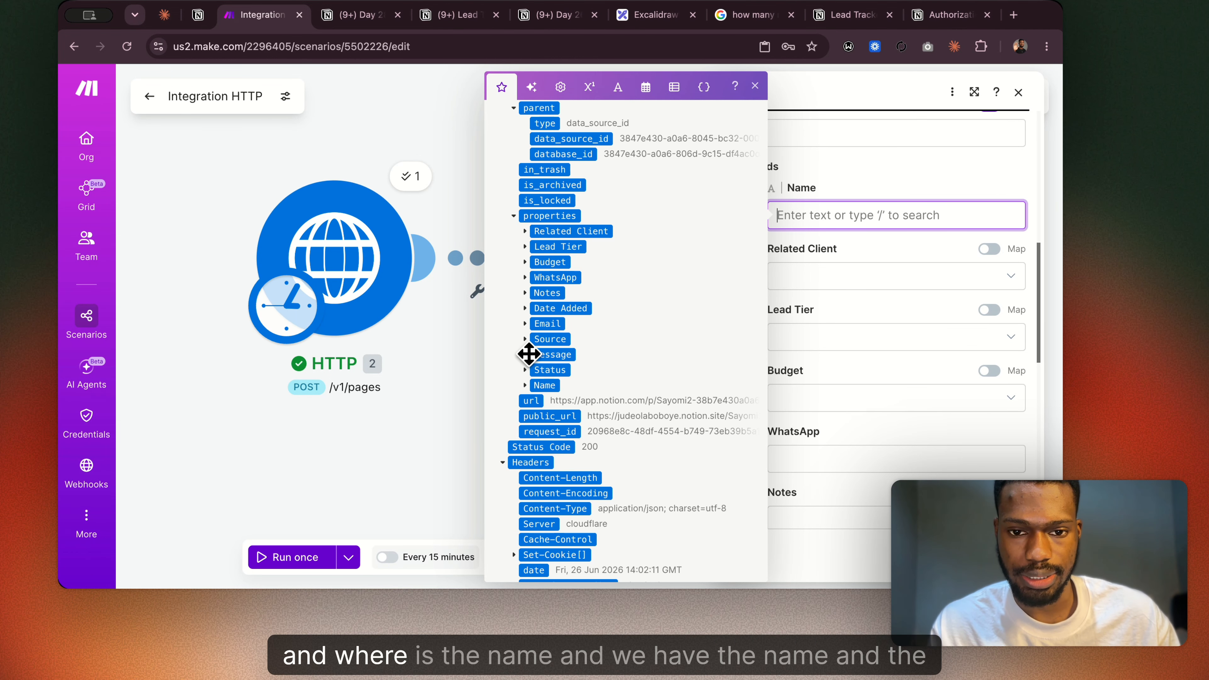
pyautogui.click(525, 385)
pyautogui.scroll(-5, 526, 388)
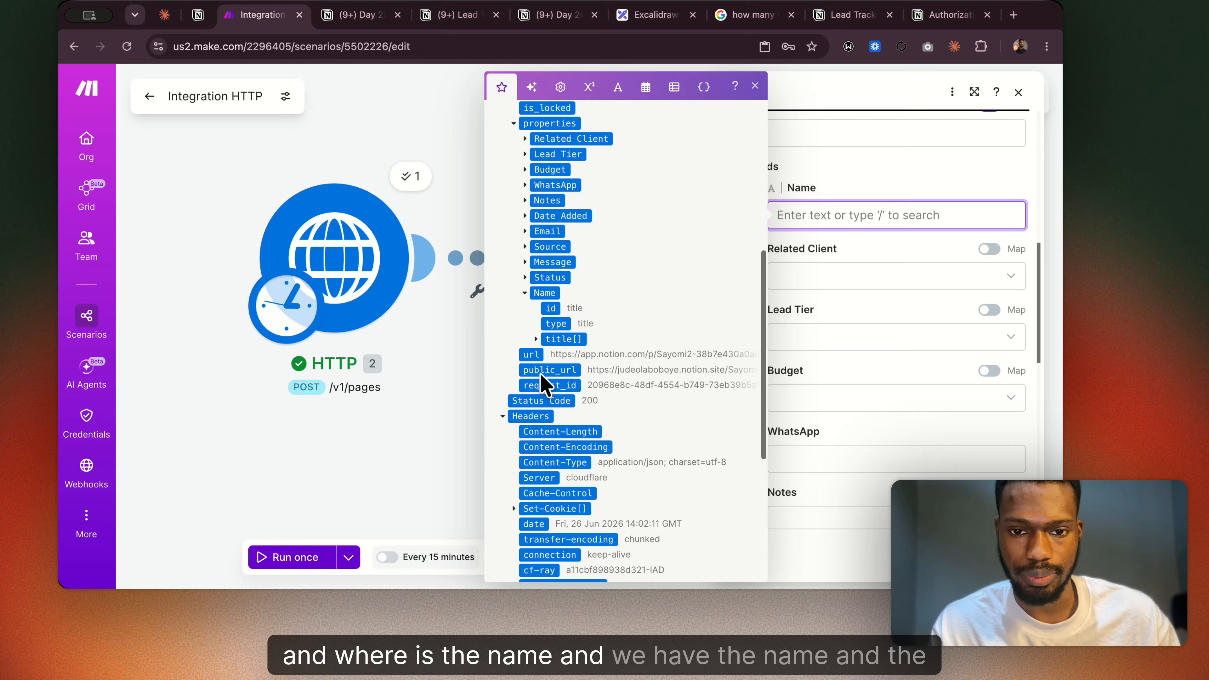
pyautogui.click(535, 339)
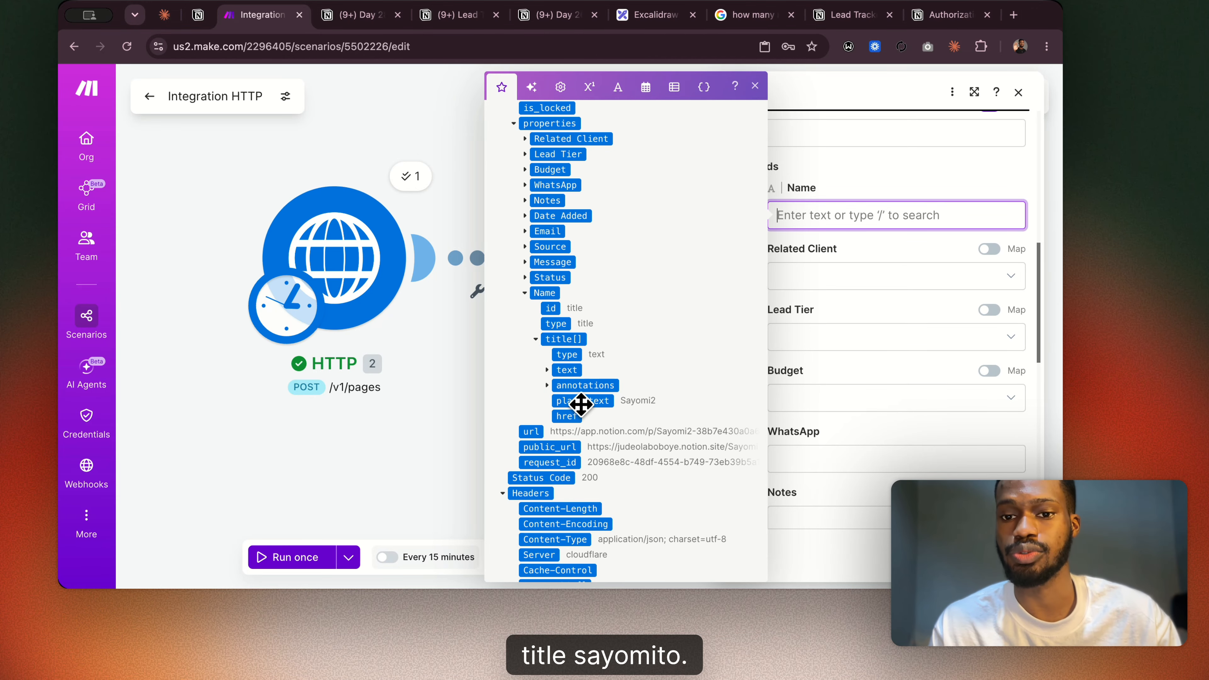
pyautogui.click(578, 402)
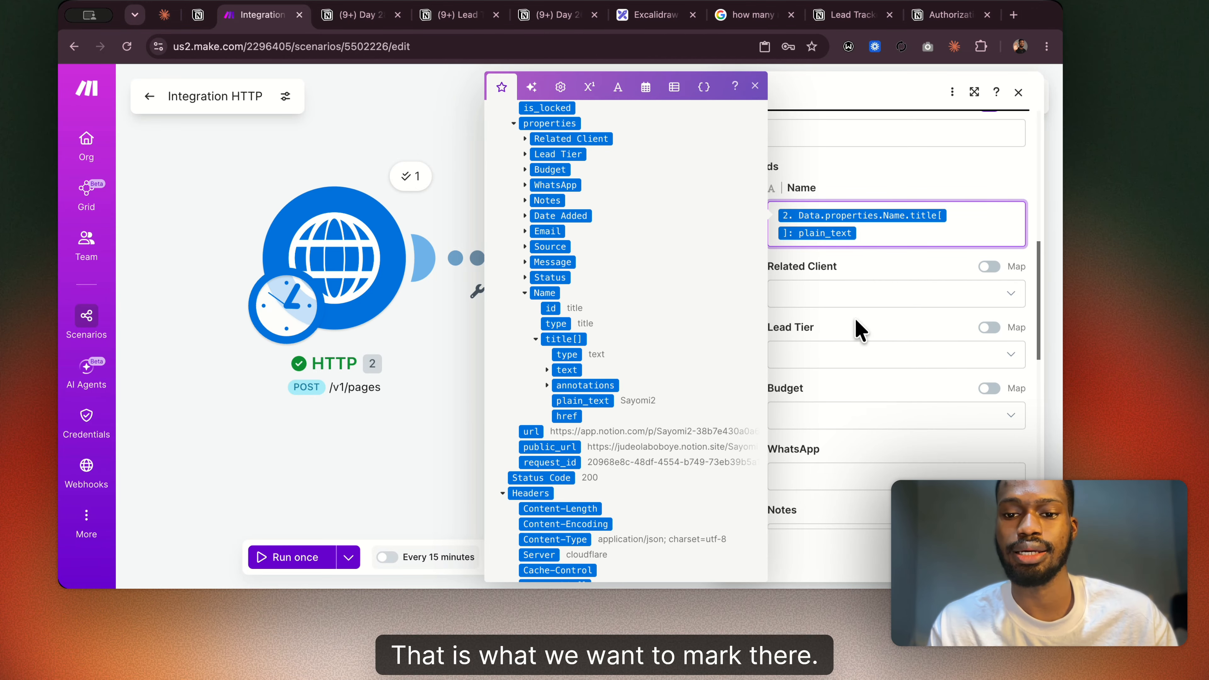
# Enable mapping for Lead Tier and map it to the name inside the HTTP response's Lead Tier select collection.
pyautogui.scroll(-2, 856, 328)
pyautogui.click(874, 244)
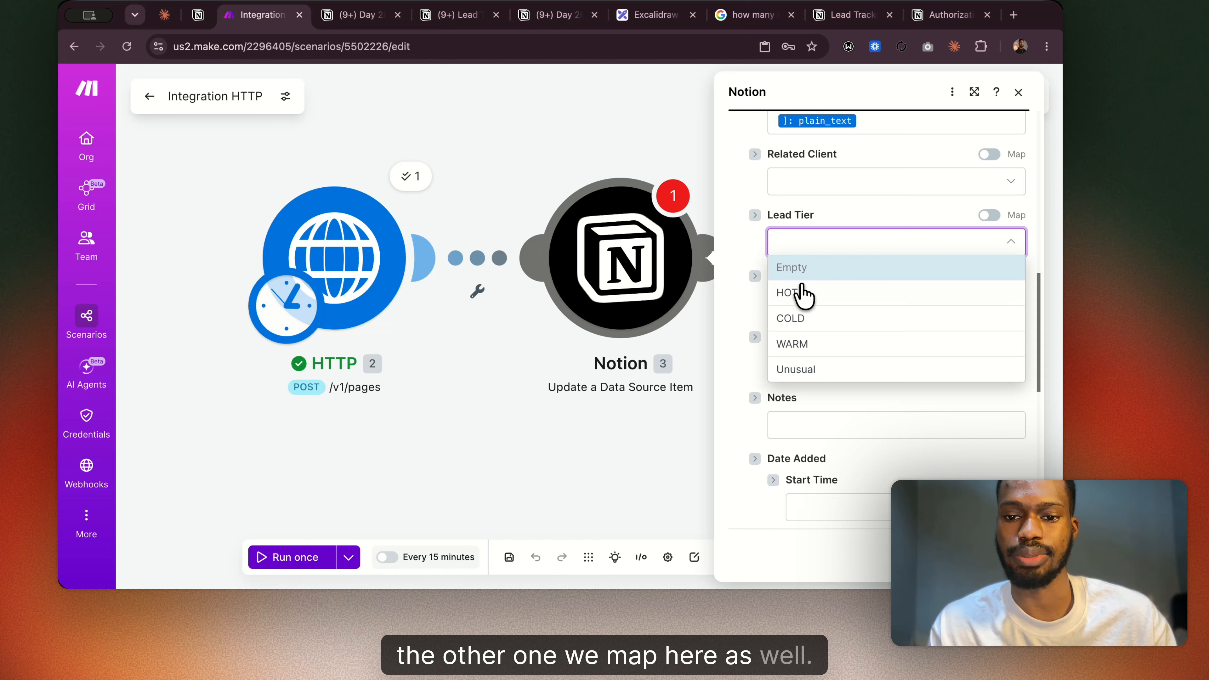
pyautogui.click(989, 215)
pyautogui.click(920, 243)
pyautogui.scroll(-5, 628, 395)
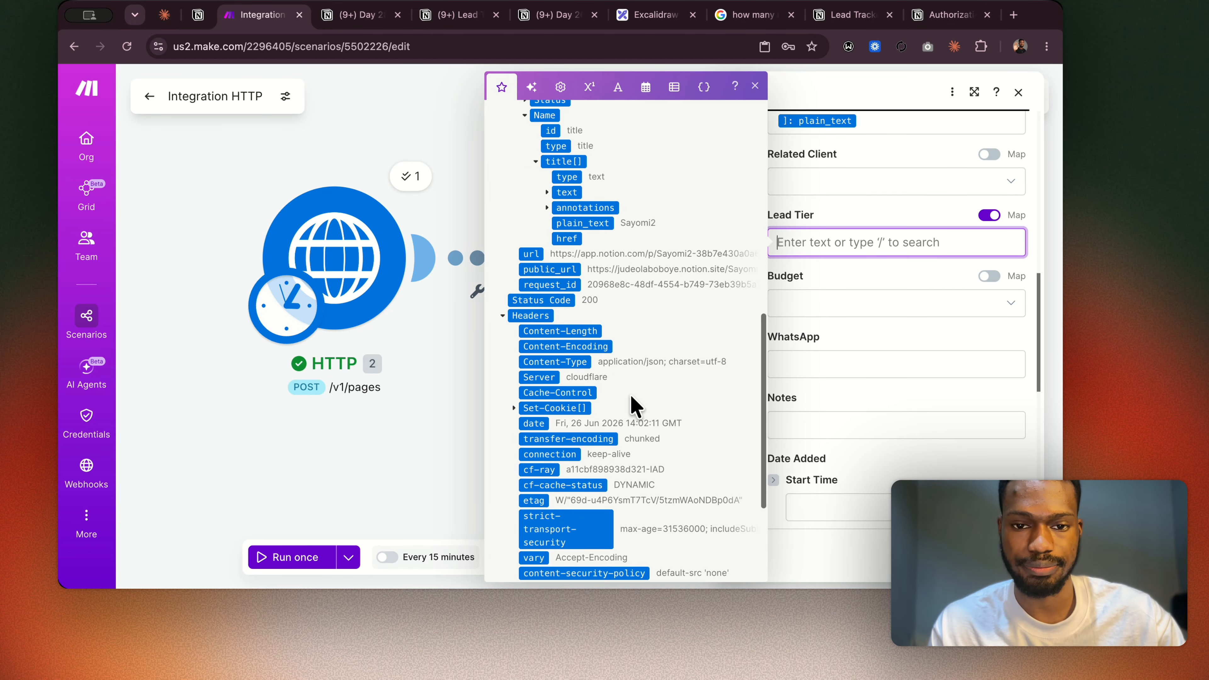
pyautogui.scroll(1, 571, 362)
pyautogui.click(525, 311)
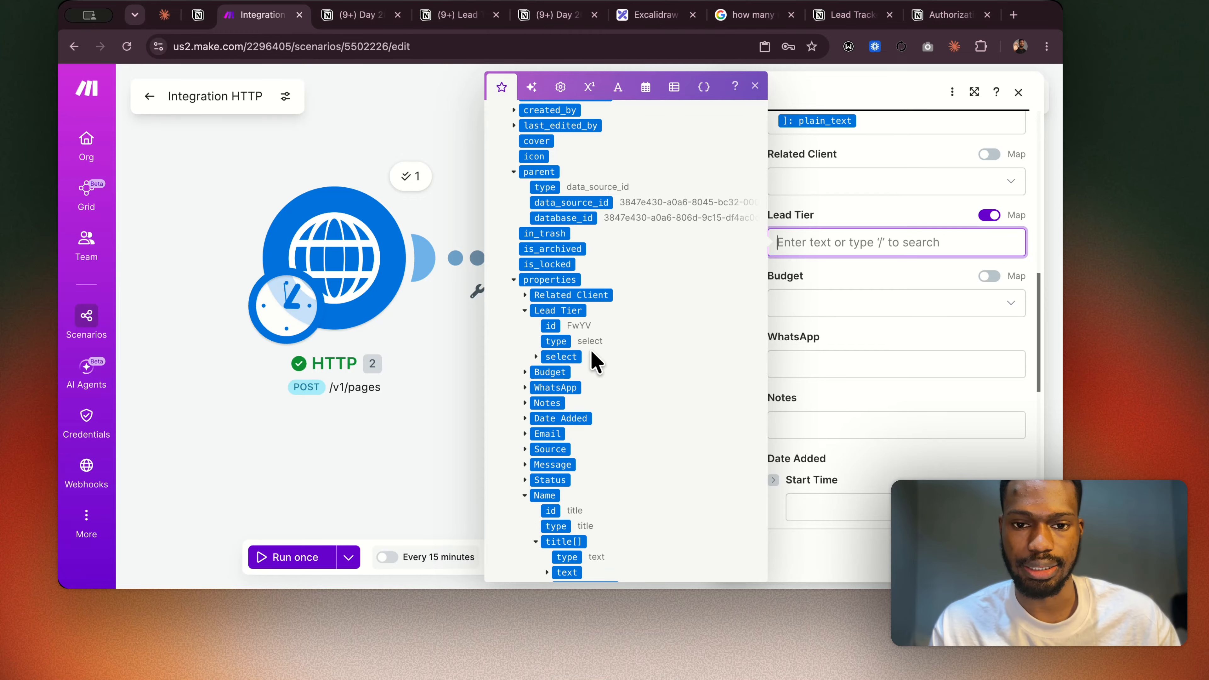
pyautogui.click(537, 357)
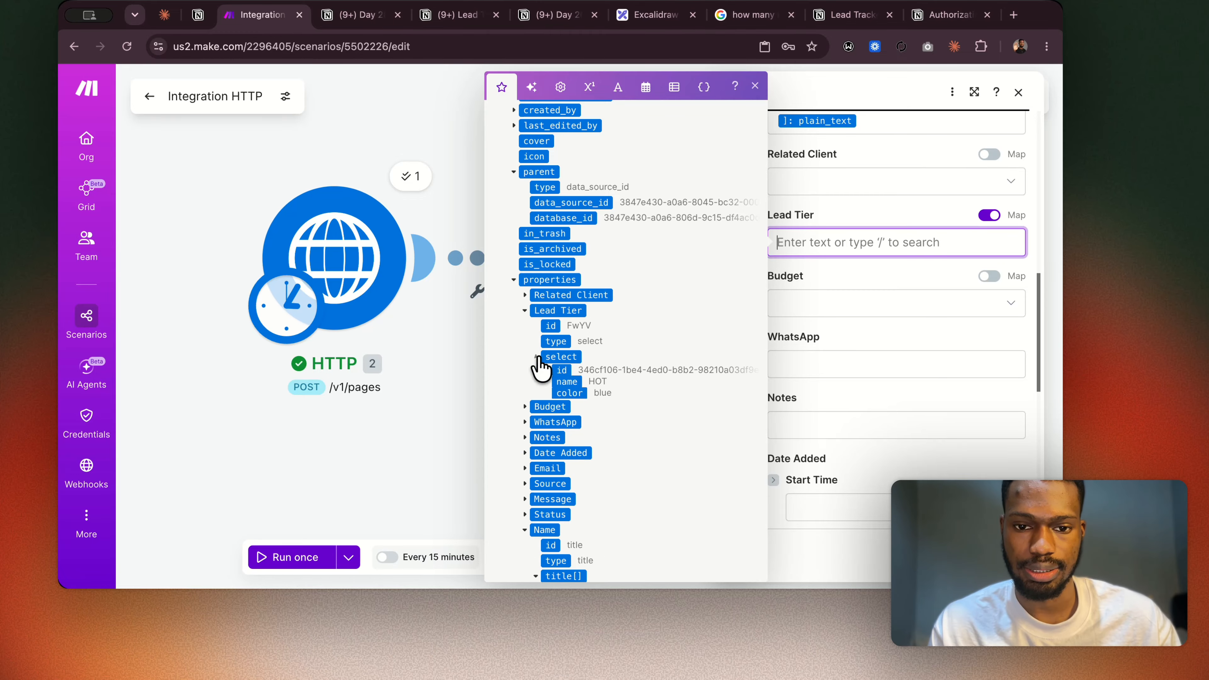
pyautogui.click(566, 387)
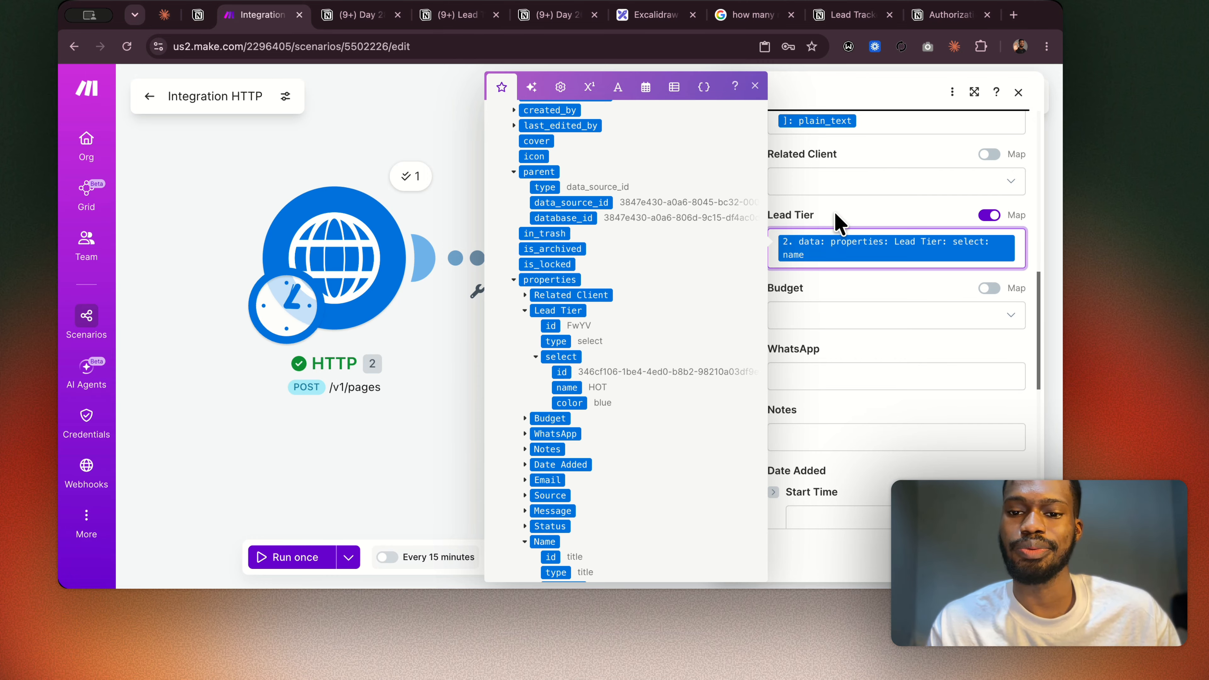
pyautogui.click(839, 222)
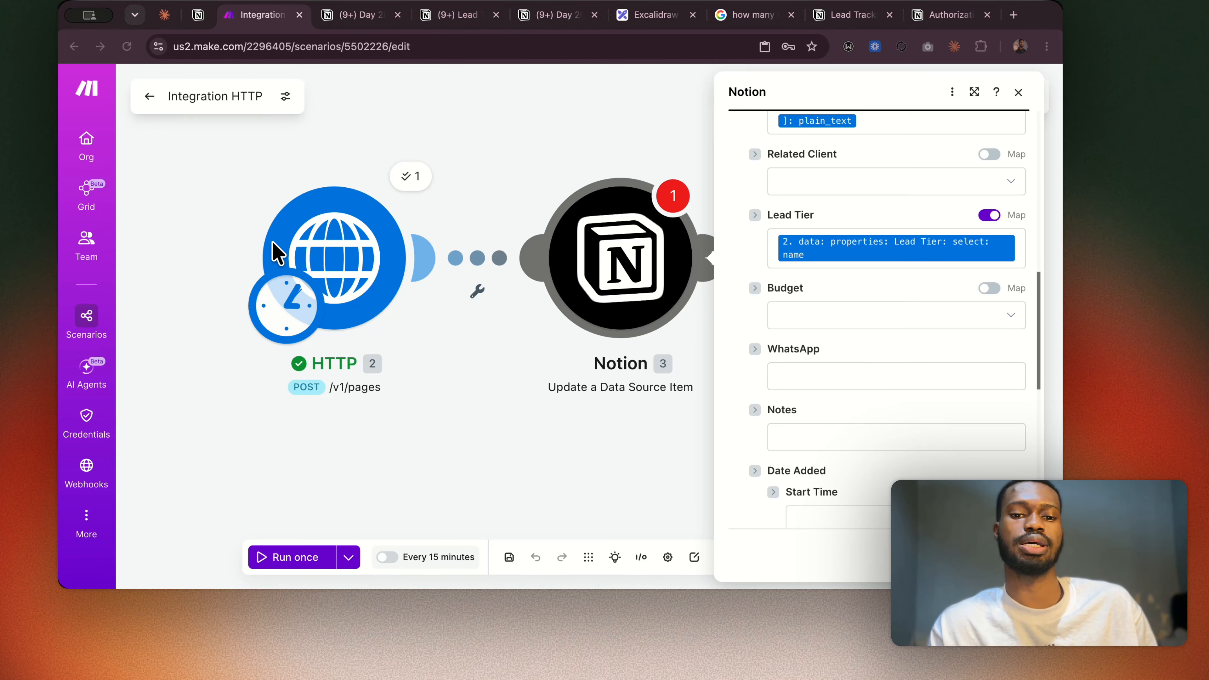
# Close the Notion module's settings and rename the HTTP module as Notion Clone.
pyautogui.click(209, 182)
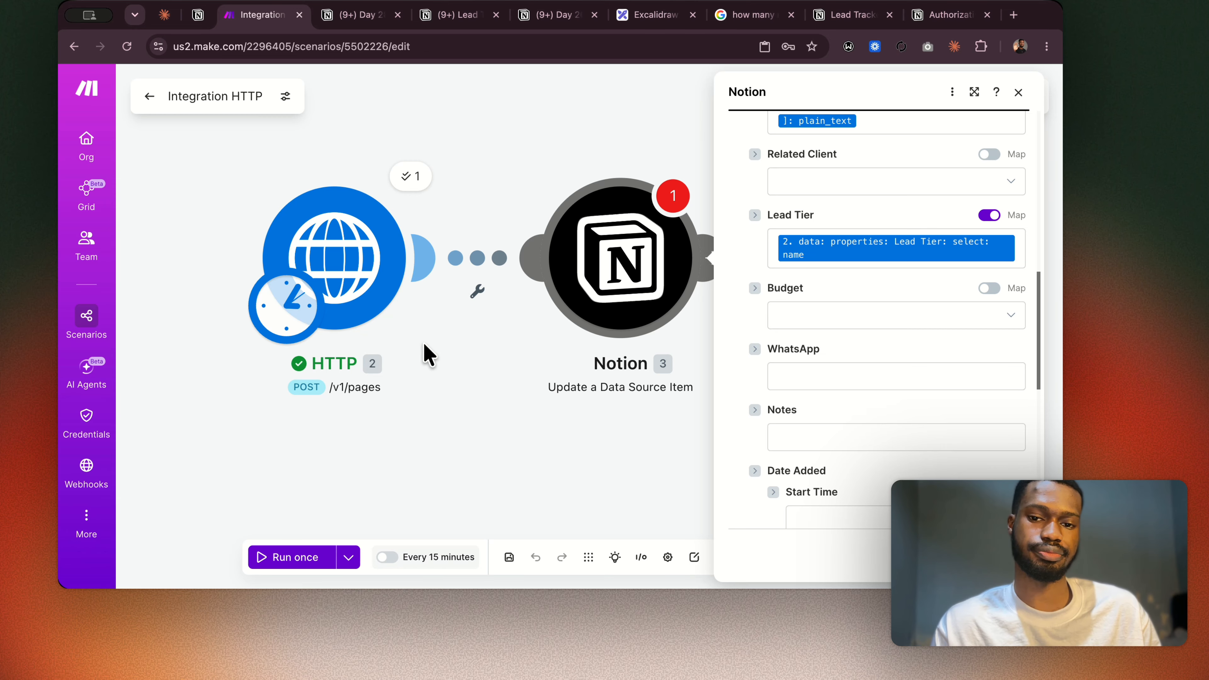
pyautogui.hscroll(-2, 424, 344)
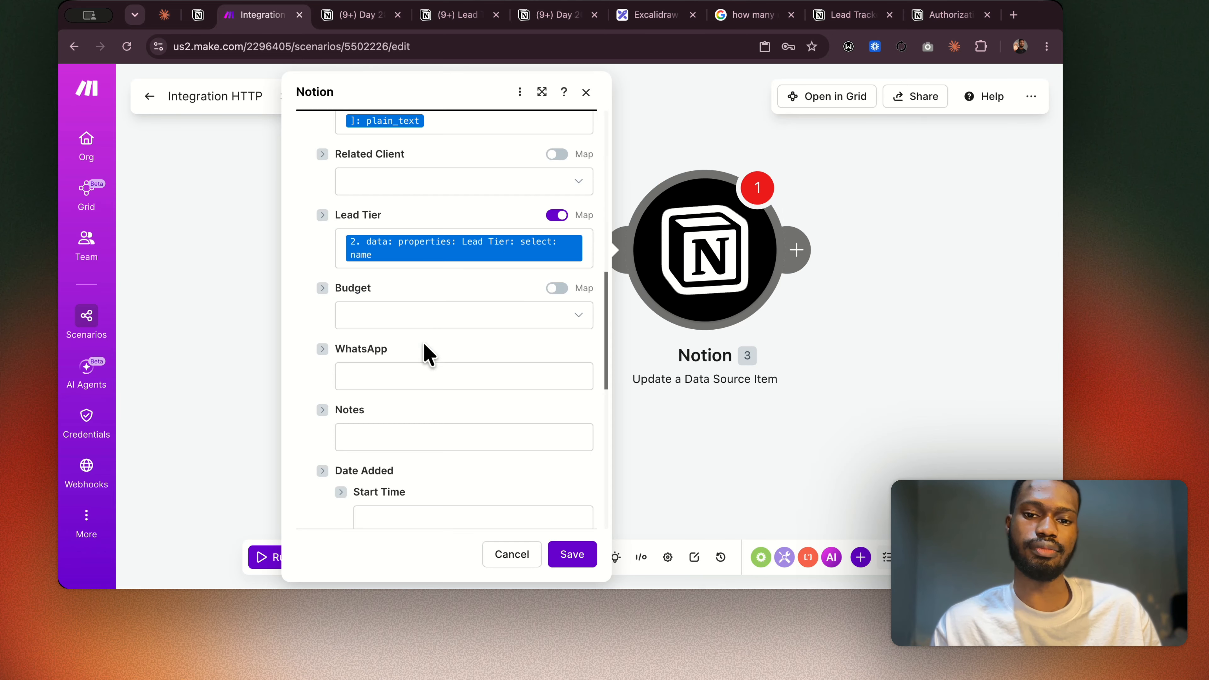
pyautogui.click(586, 91)
pyautogui.rightClick(549, 234)
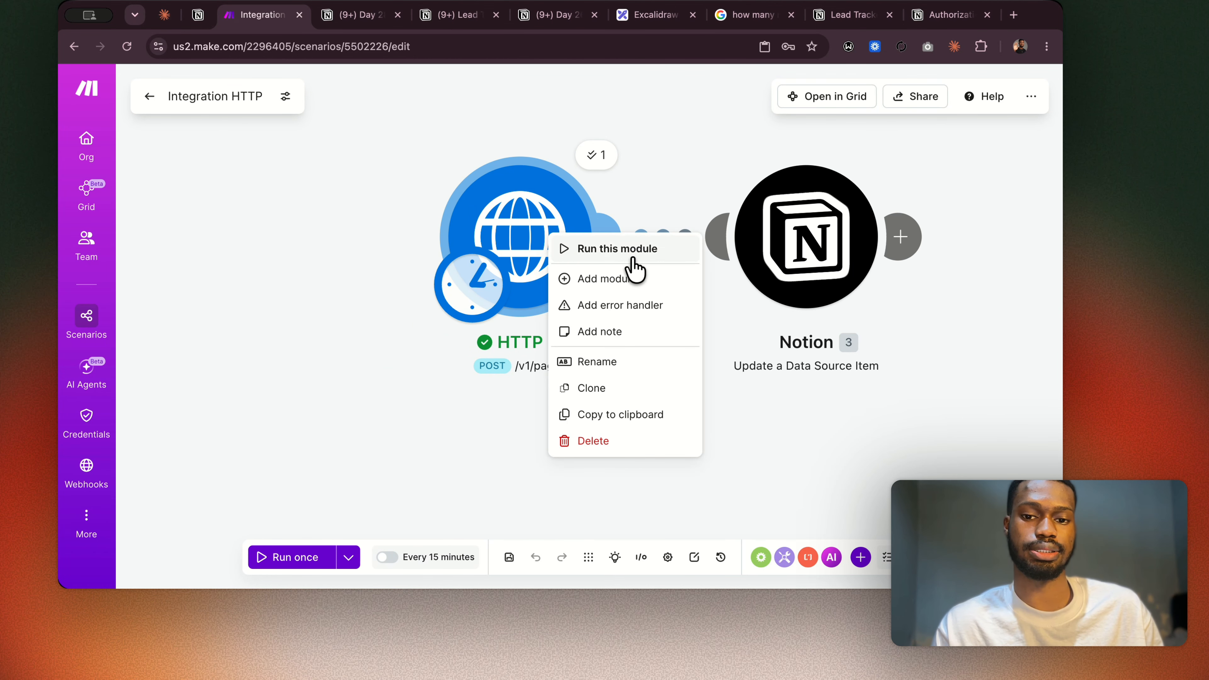
pyautogui.click(597, 361)
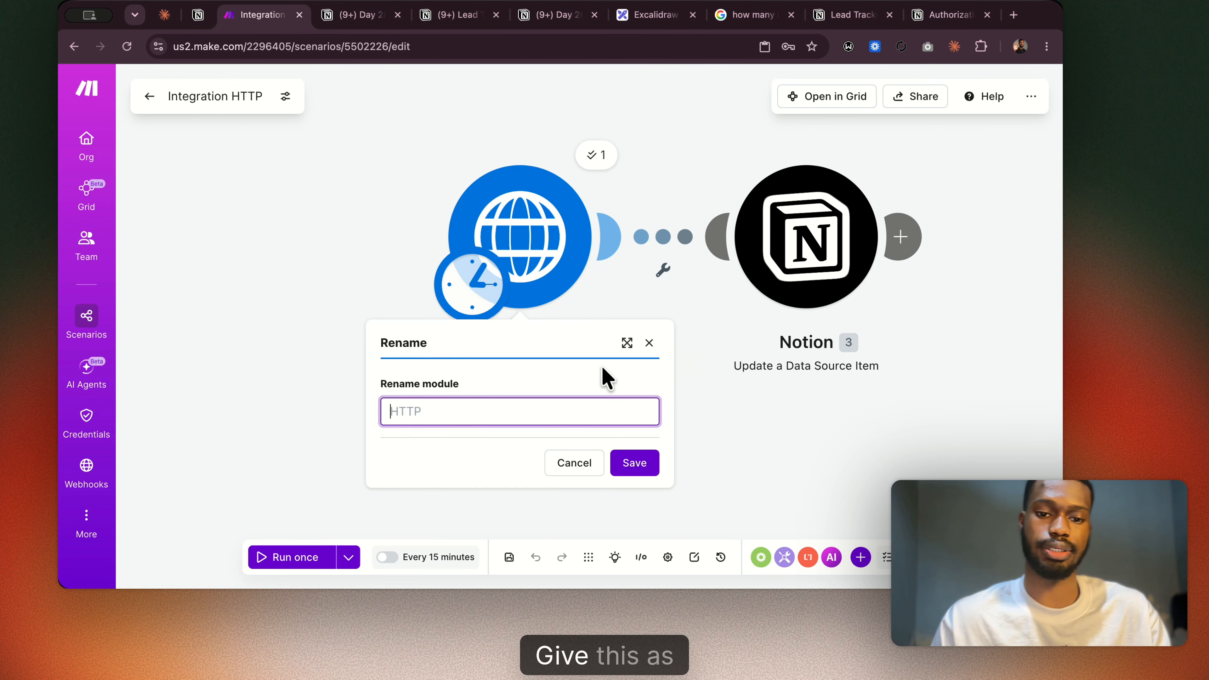
pyautogui.write('Notion')
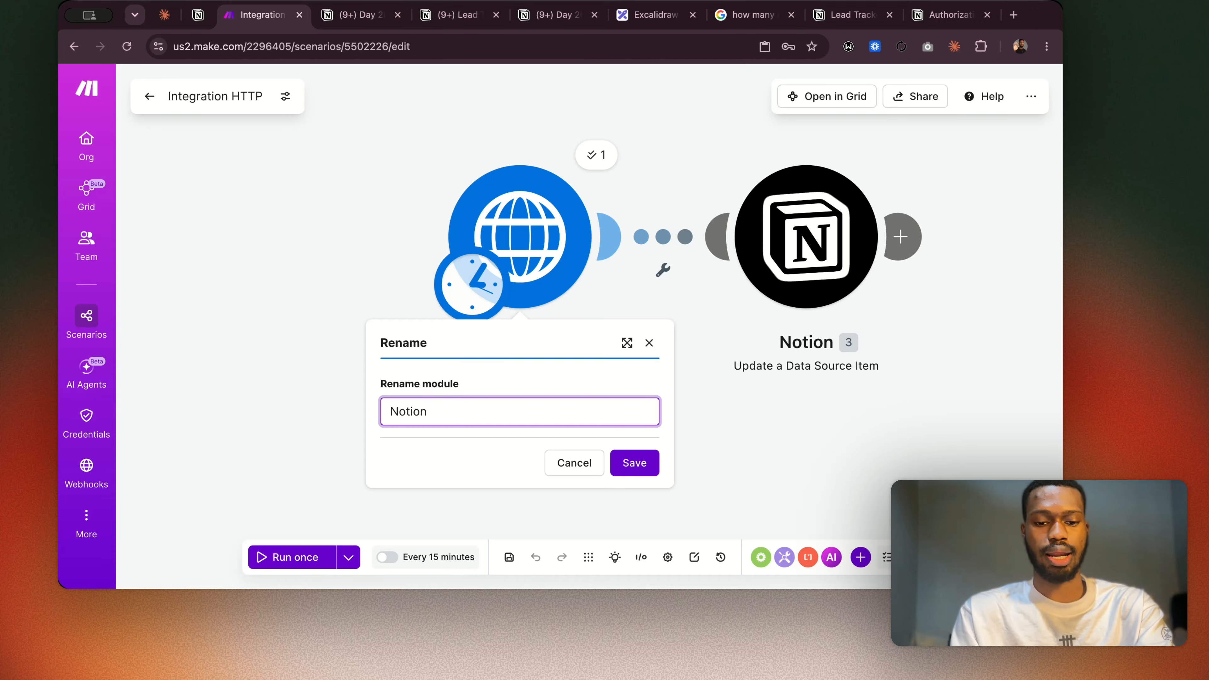
pyautogui.write(' CLone')
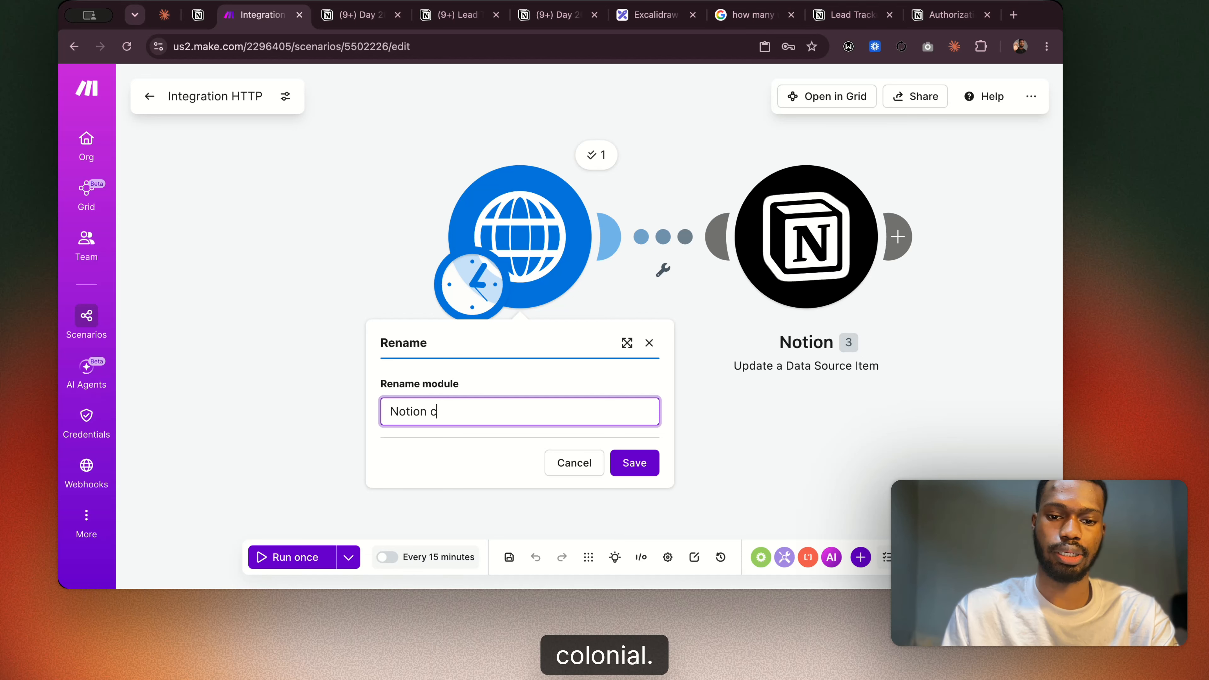
pyautogui.click(629, 464)
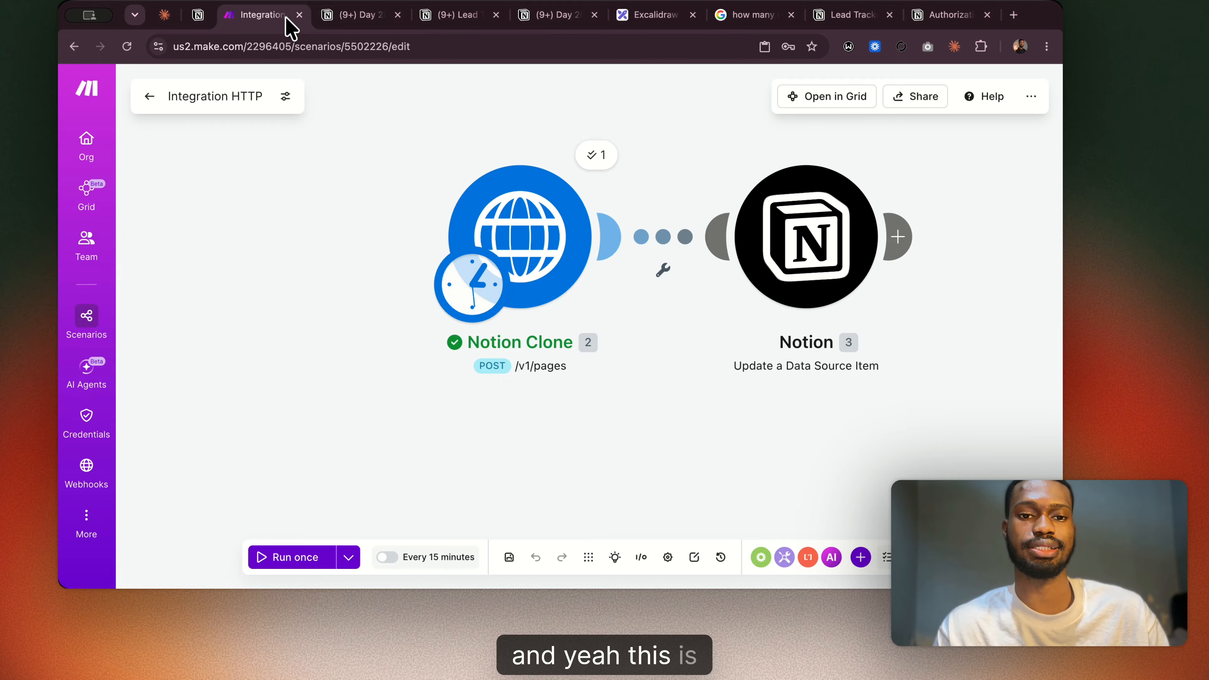
# Examine the Day 28 lesson notes on nested JSON mapping and the Bearer token and custom API key header authentication patterns.
pyautogui.click(353, 19)
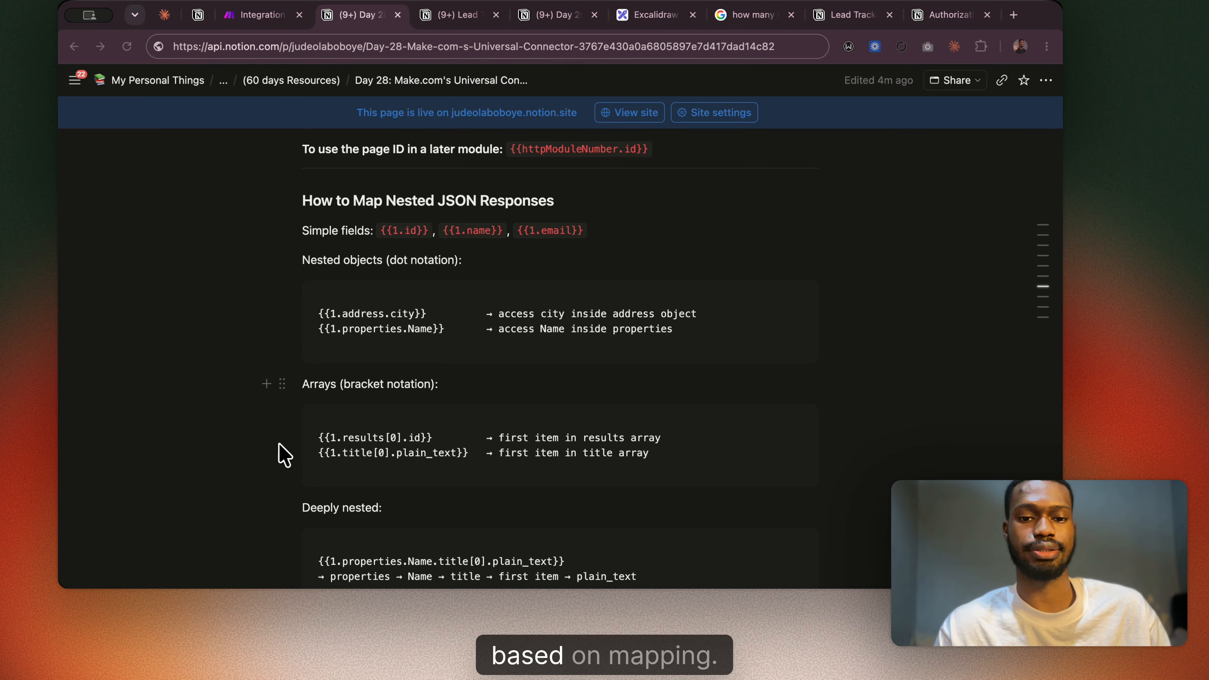
pyautogui.scroll(-5, 642, 414)
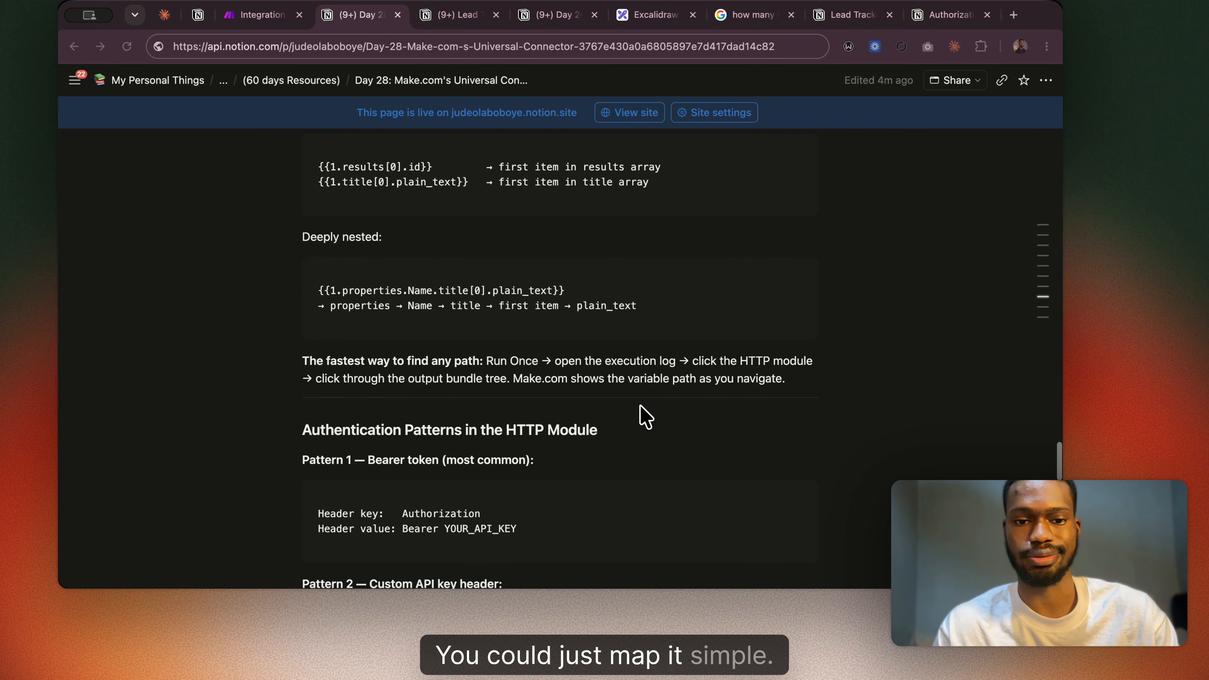
pyautogui.scroll(-8, 645, 416)
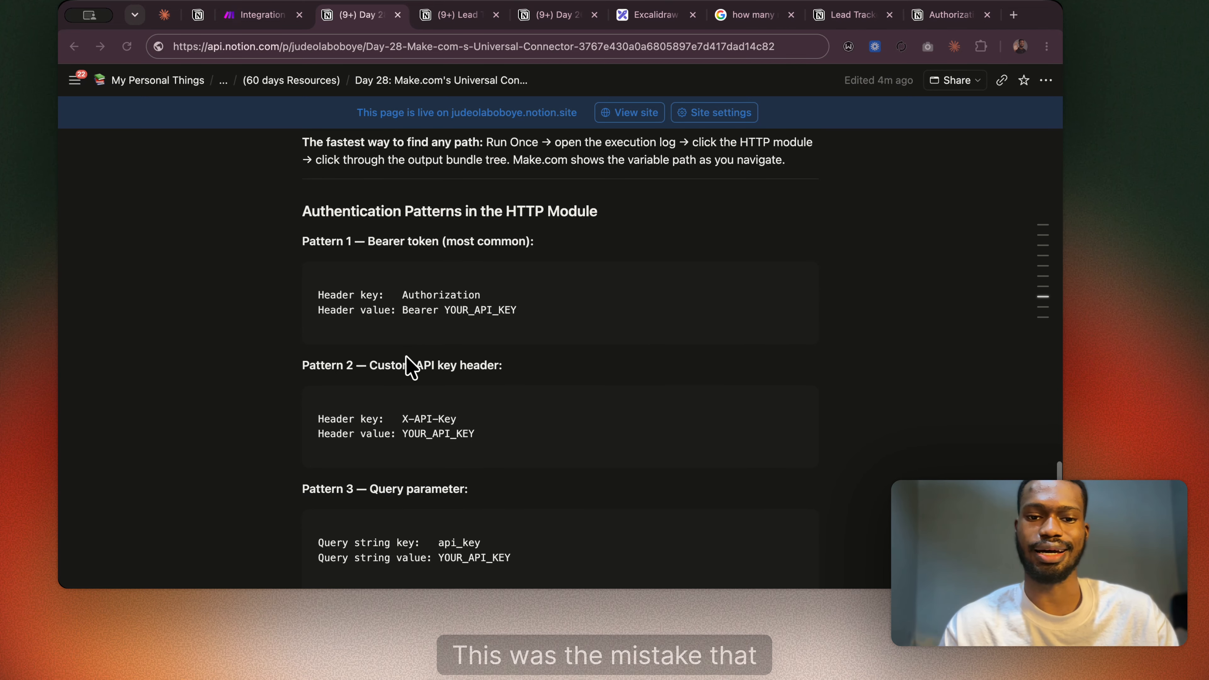
pyautogui.scroll(-1, 405, 309)
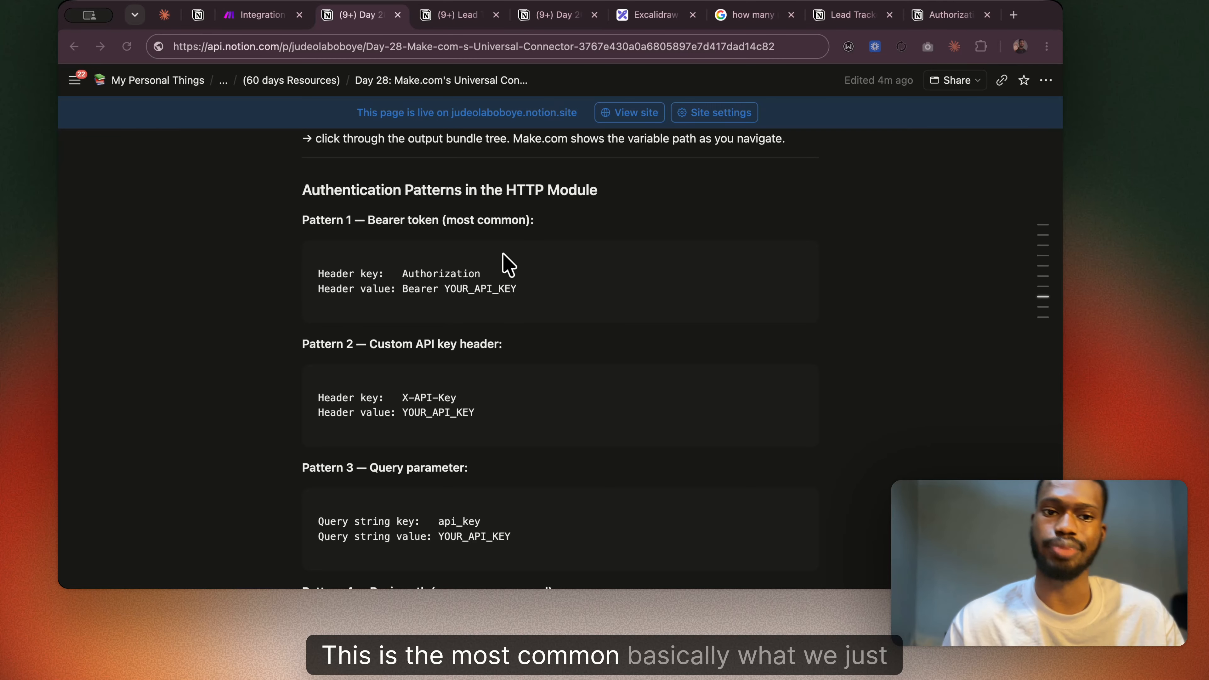
pyautogui.scroll(-3, 464, 269)
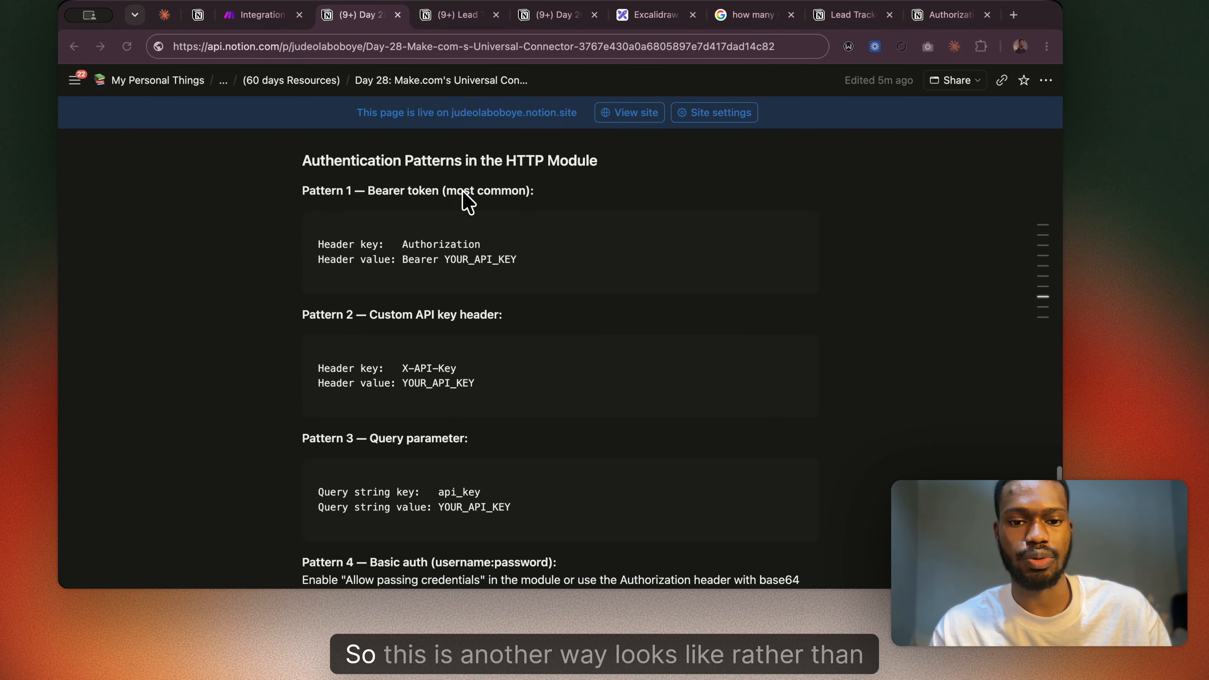
pyautogui.scroll(-2, 446, 312)
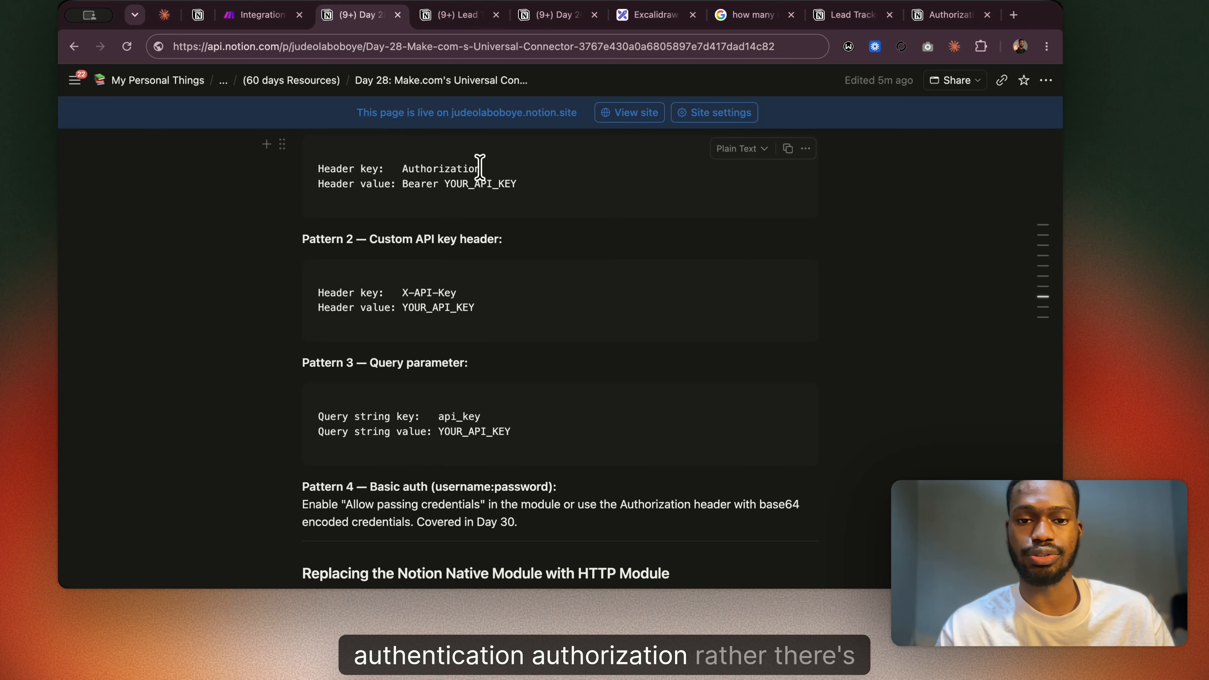
pyautogui.moveTo(480, 168); pyautogui.dragTo(335, 194)
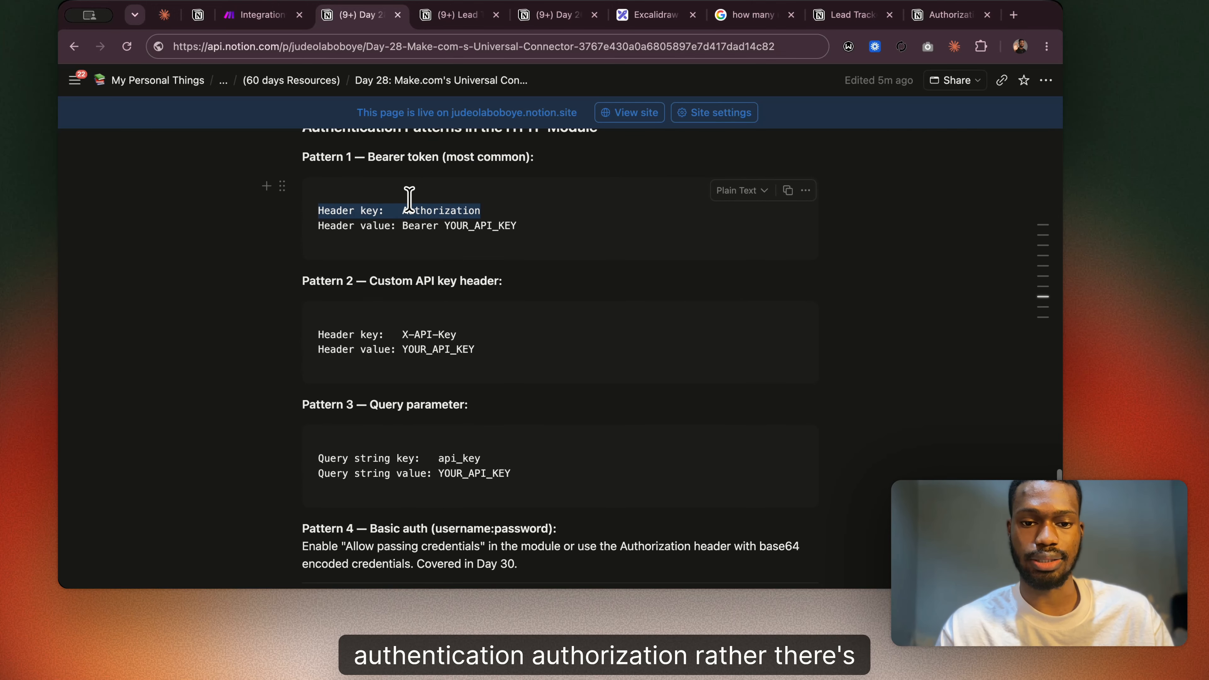
pyautogui.click(401, 335)
pyautogui.moveTo(439, 334); pyautogui.dragTo(460, 334)
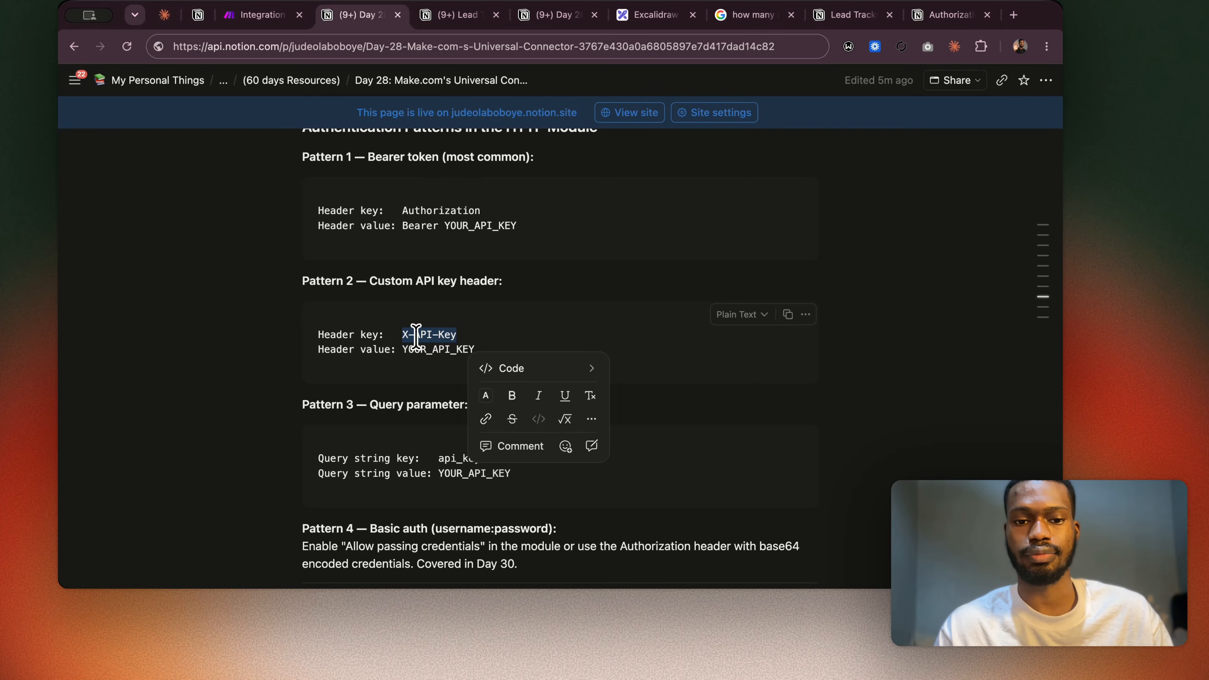
pyautogui.click(133, 402)
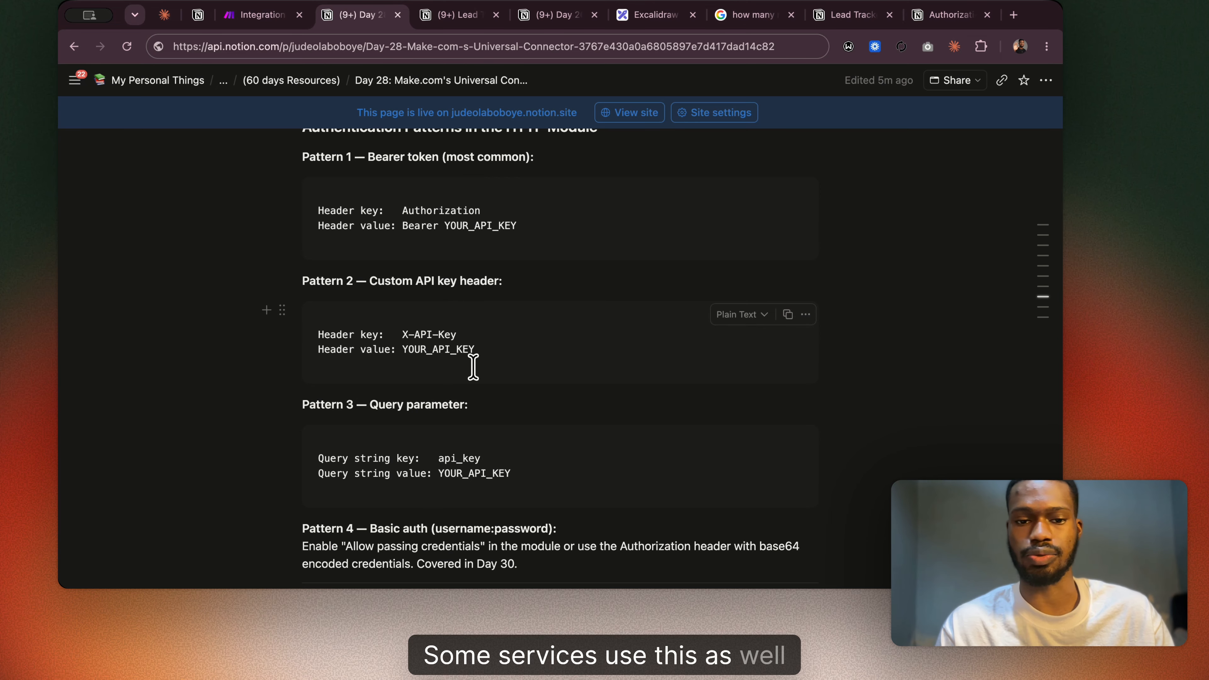
# Read the query parameter and basic auth patterns and the section on replacing the Notion native module with the HTTP module.
pyautogui.scroll(-5, 473, 367)
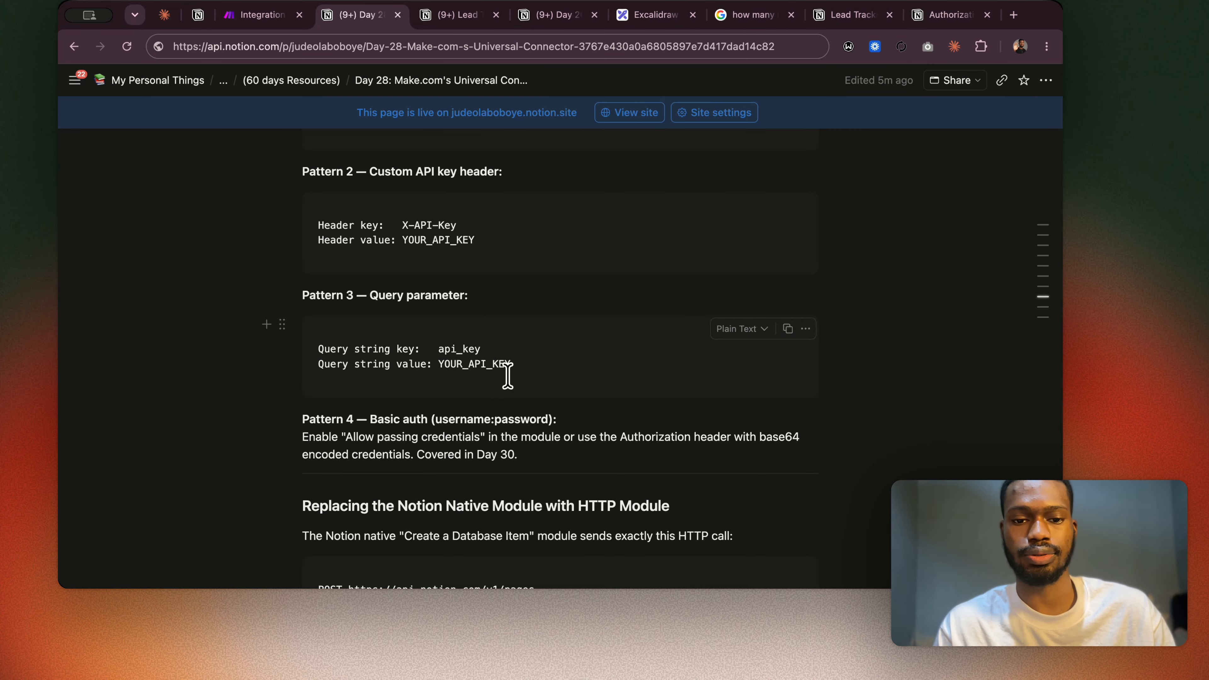
pyautogui.scroll(-2, 435, 334)
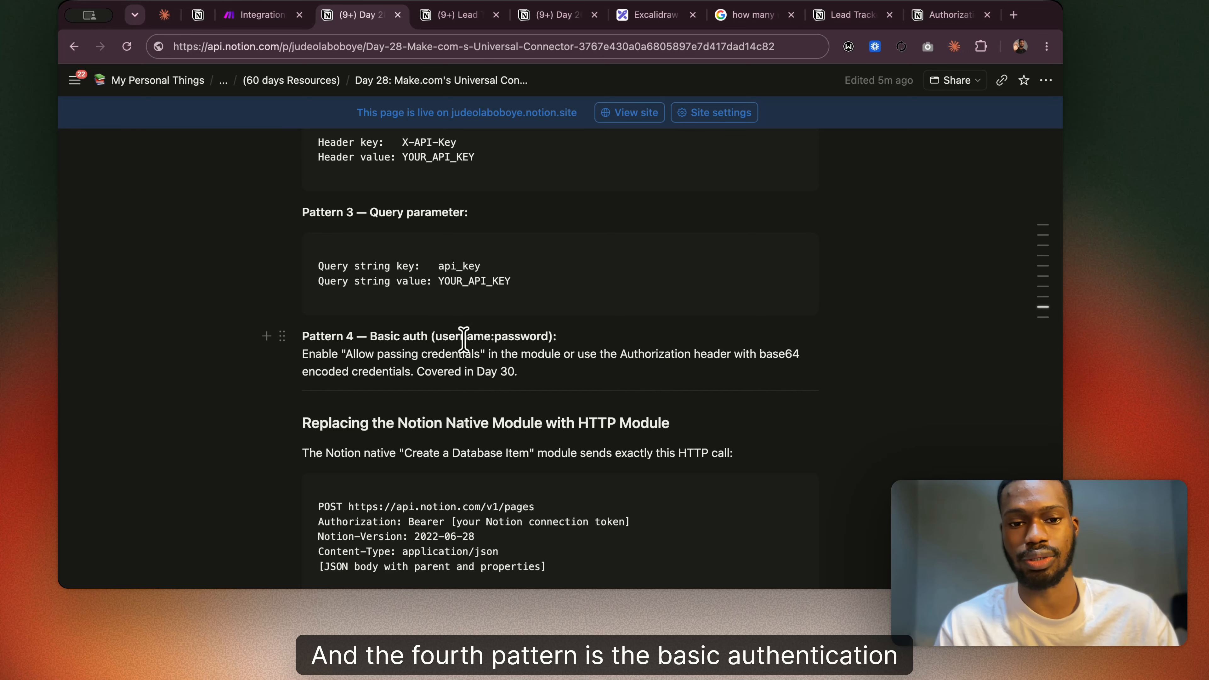
pyautogui.scroll(3, 538, 355)
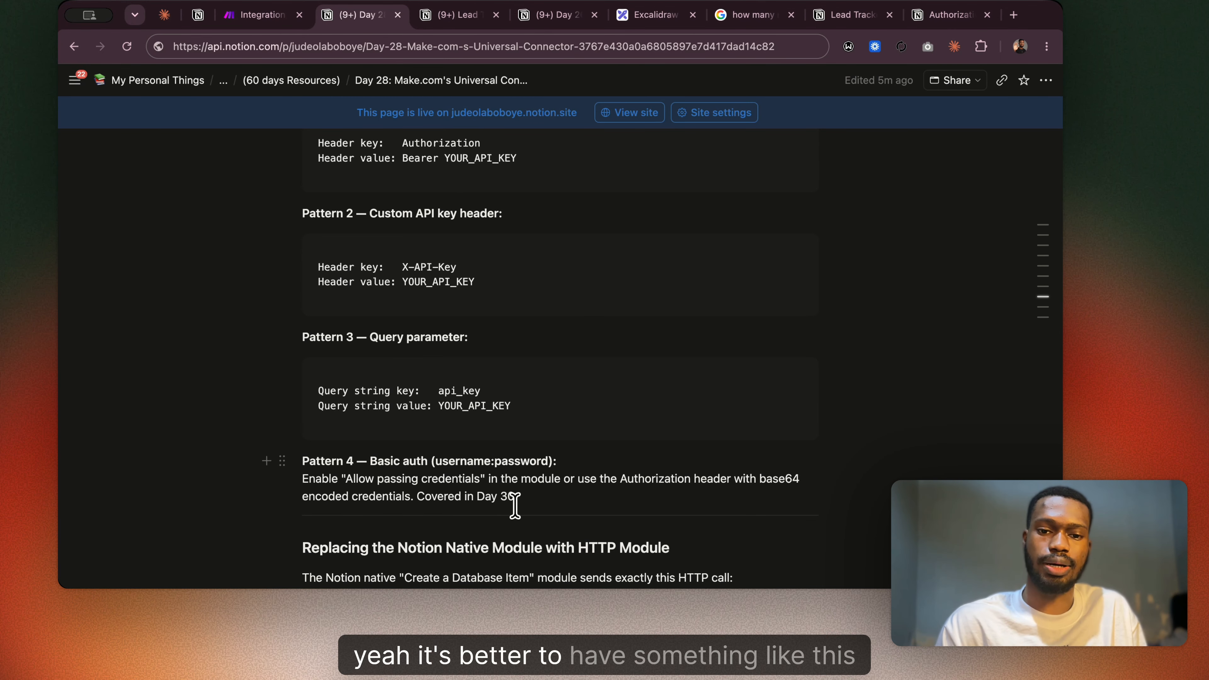
pyautogui.scroll(3, 431, 319)
pyautogui.scroll(-8, 432, 319)
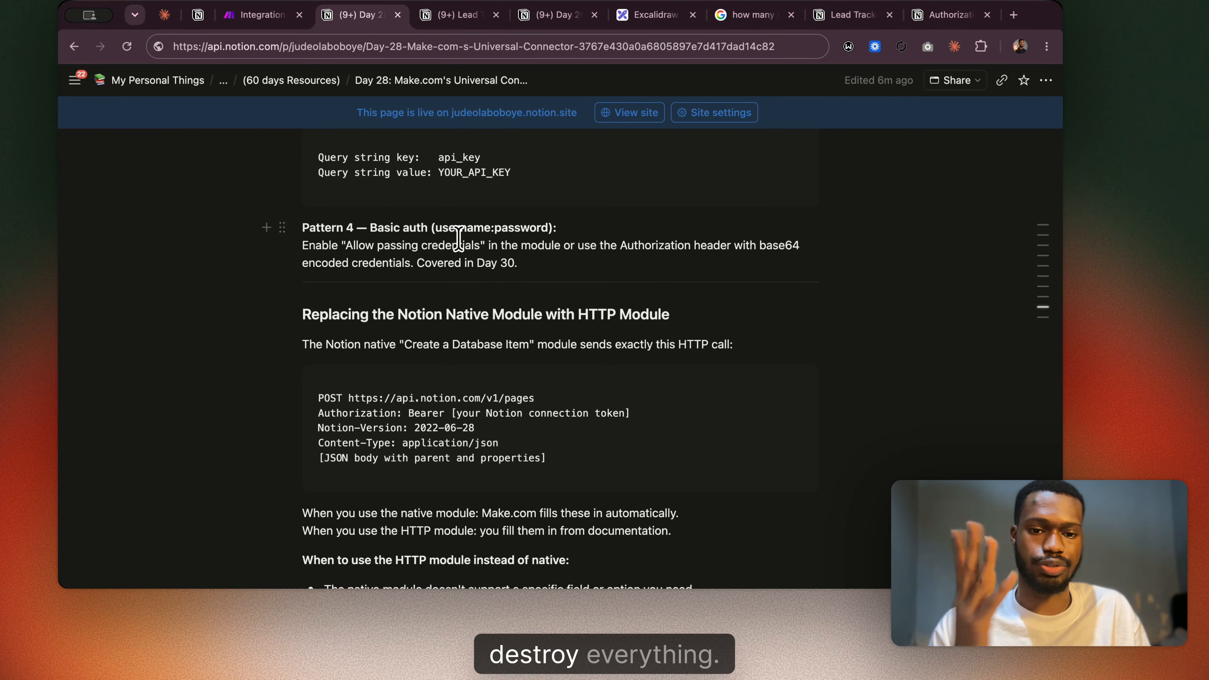
pyautogui.scroll(-3, 458, 238)
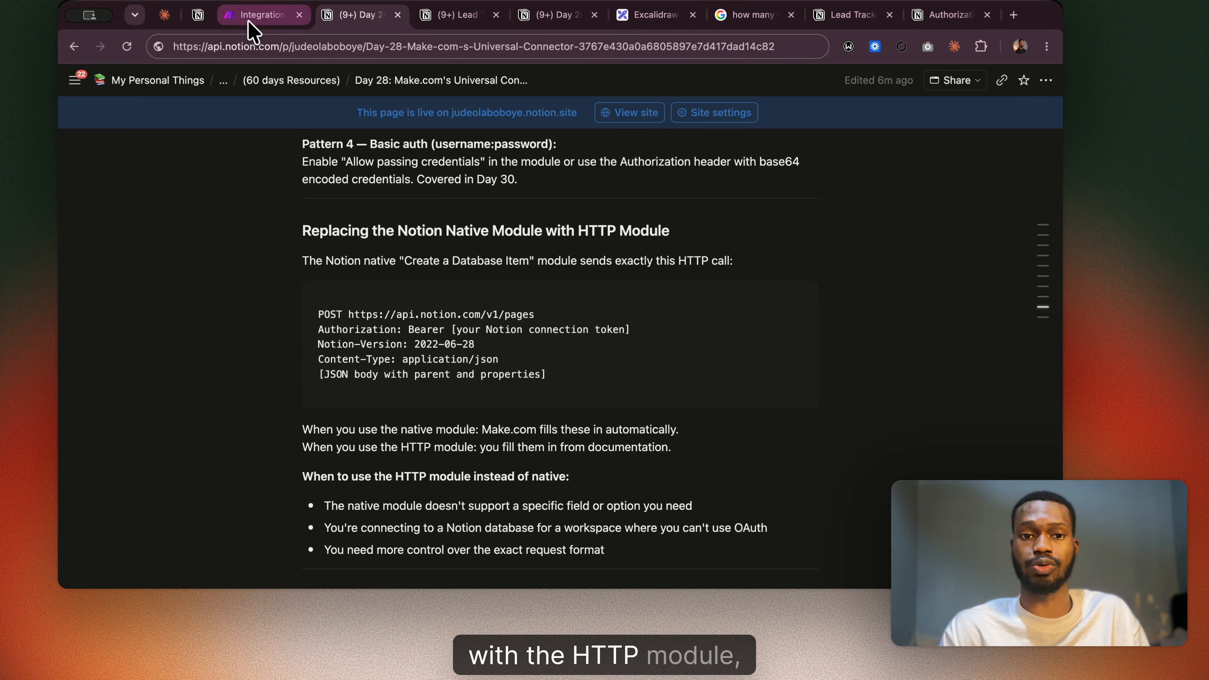
# Return to the Integration HTTP scenario in Make and delete the Notion Update a Data Source Item module.
pyautogui.click(257, 15)
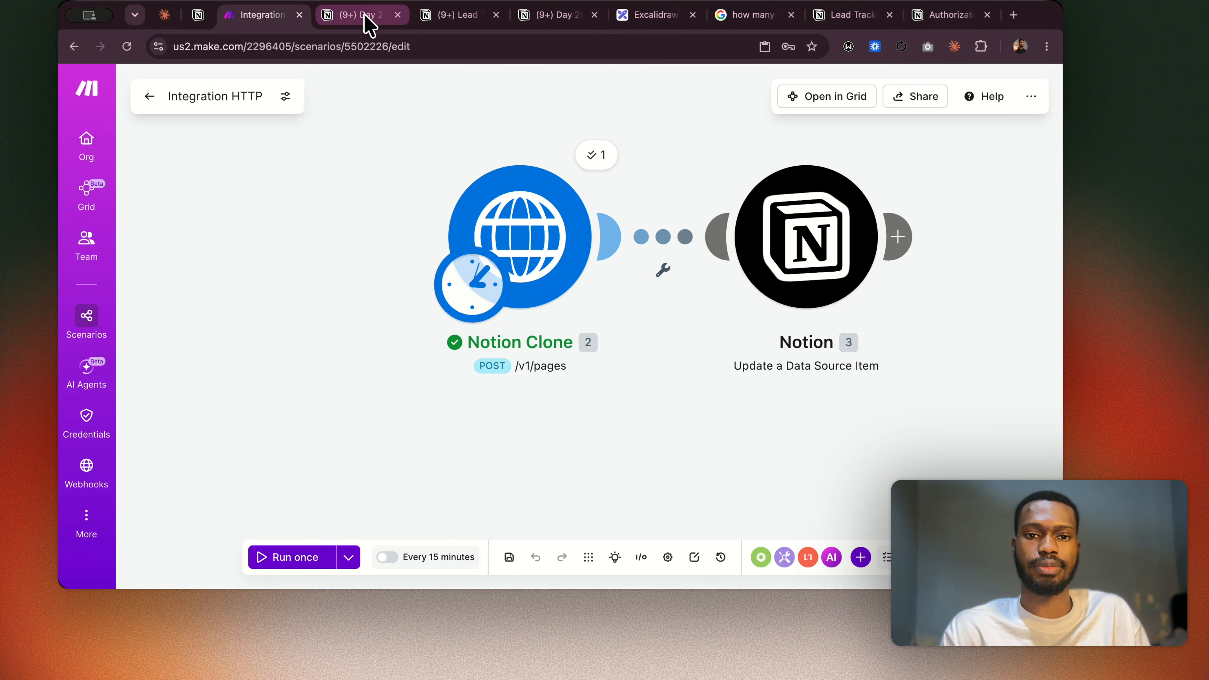
pyautogui.hscroll(5, 612, 195)
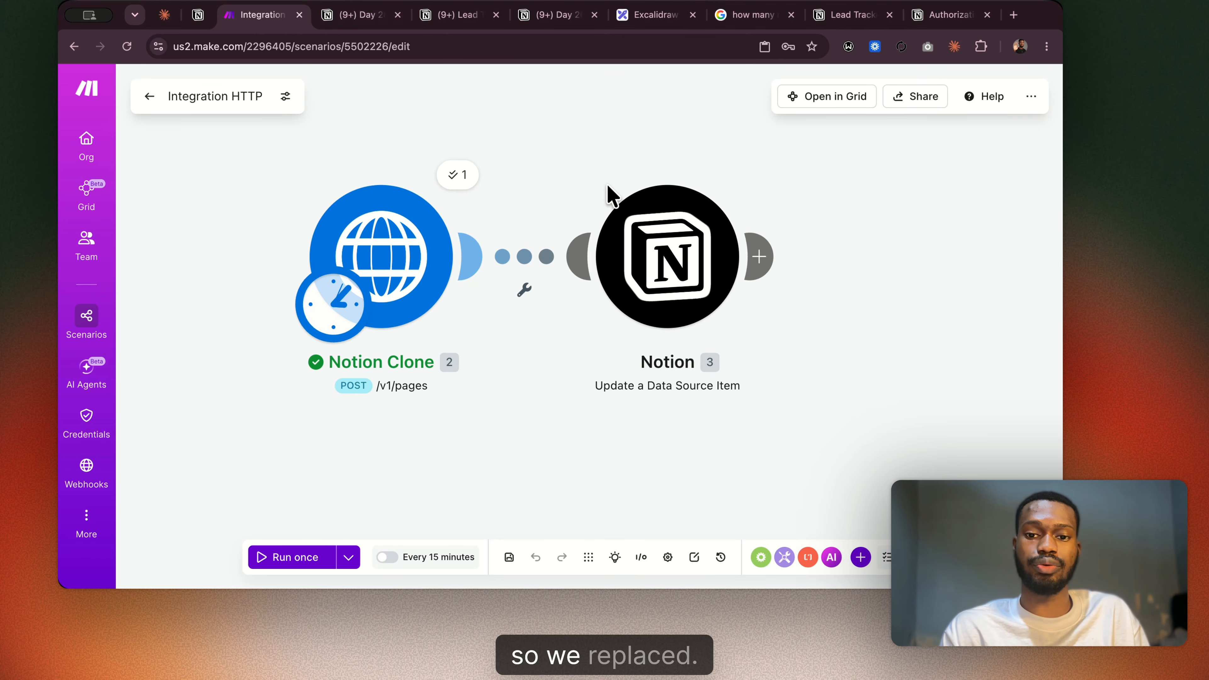
pyautogui.rightClick(651, 256)
pyautogui.click(693, 435)
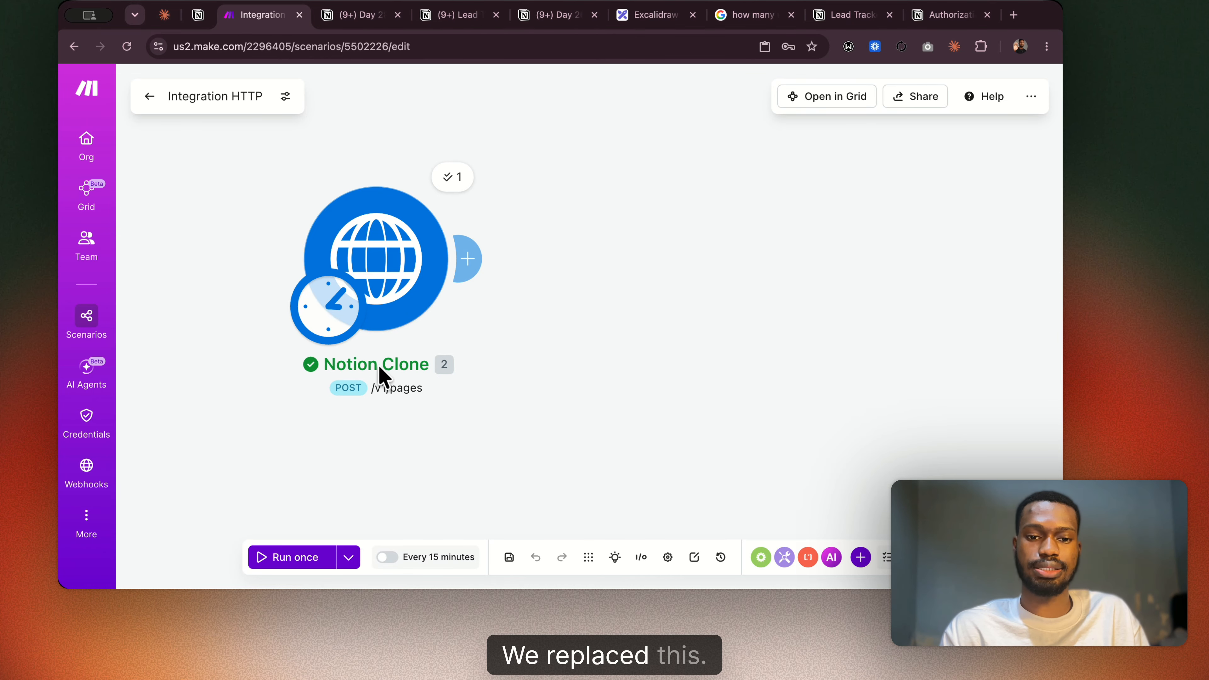
# Add a Notion Create a Database Item (Legacy) module to the scenario, searching the apps for "notion".
pyautogui.hscroll(5, 472, 306)
pyautogui.rightClick(456, 199)
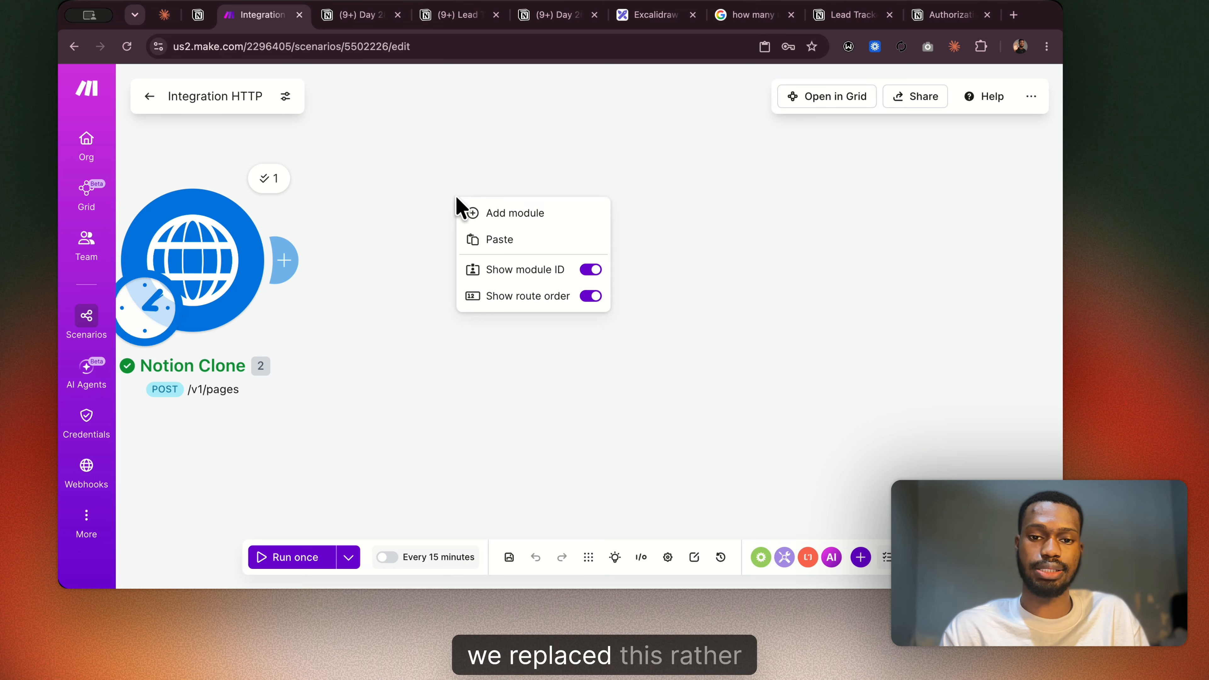
pyautogui.click(490, 214)
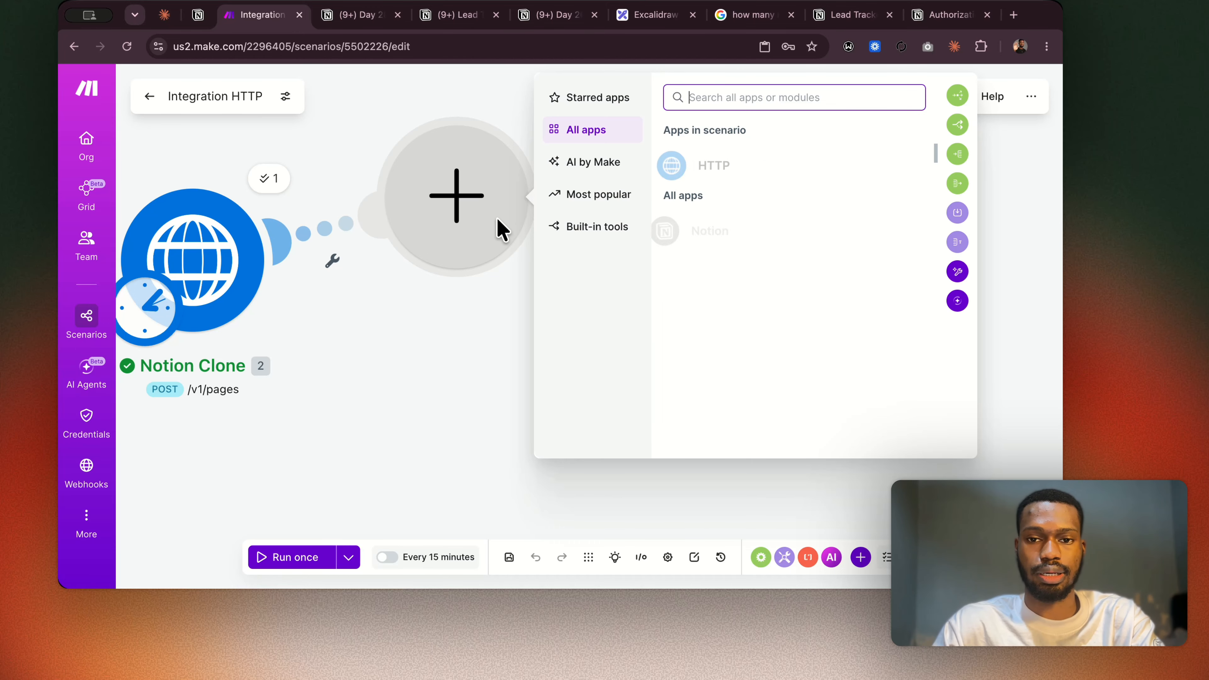
pyautogui.write('notion')
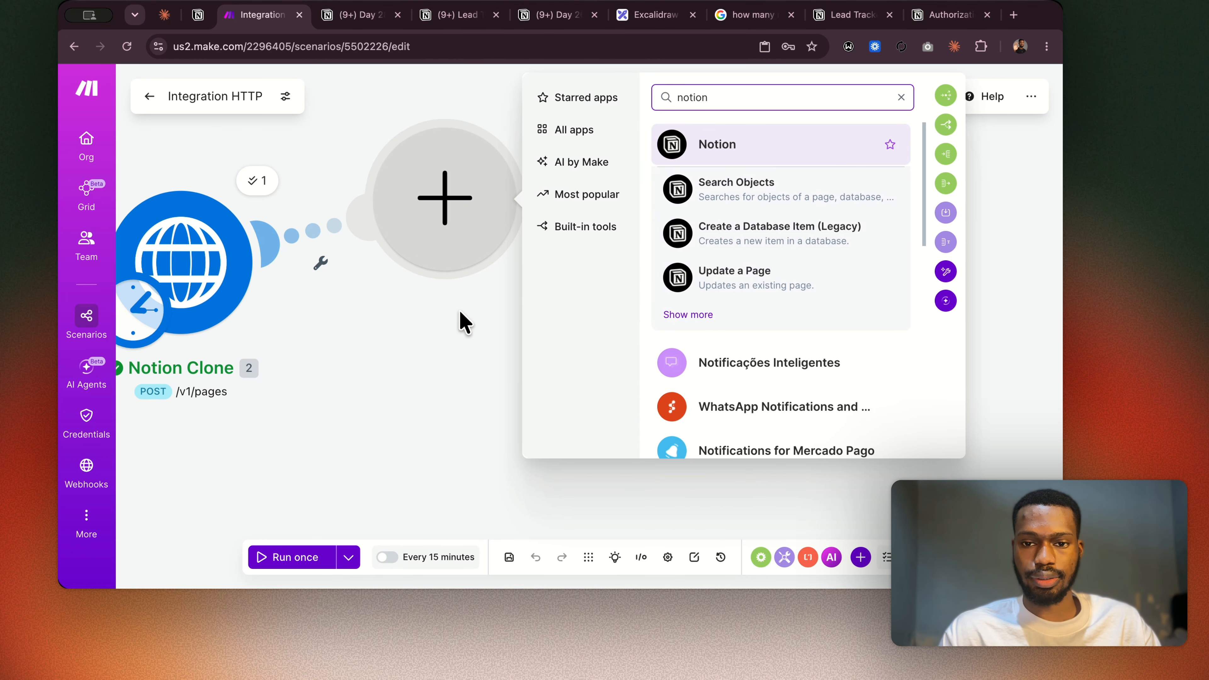
pyautogui.click(664, 233)
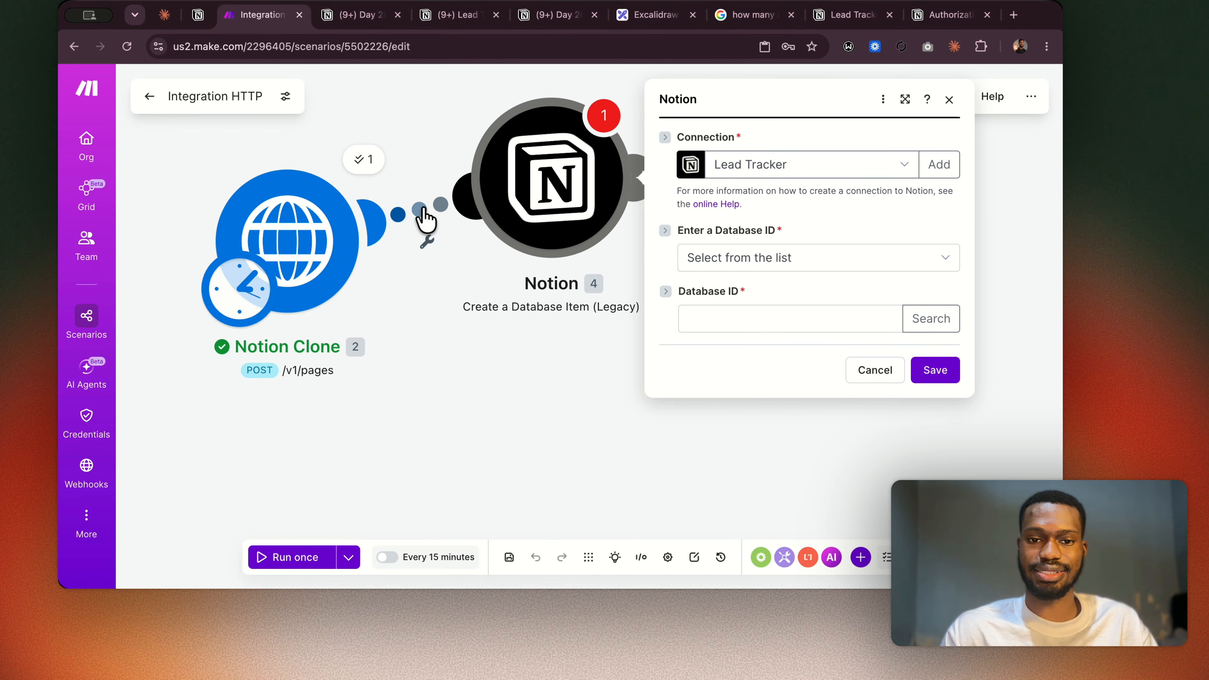
# Unlink the new Notion module from Notion Clone, move it farther away and close its settings.
pyautogui.click(427, 242)
pyautogui.click(459, 251)
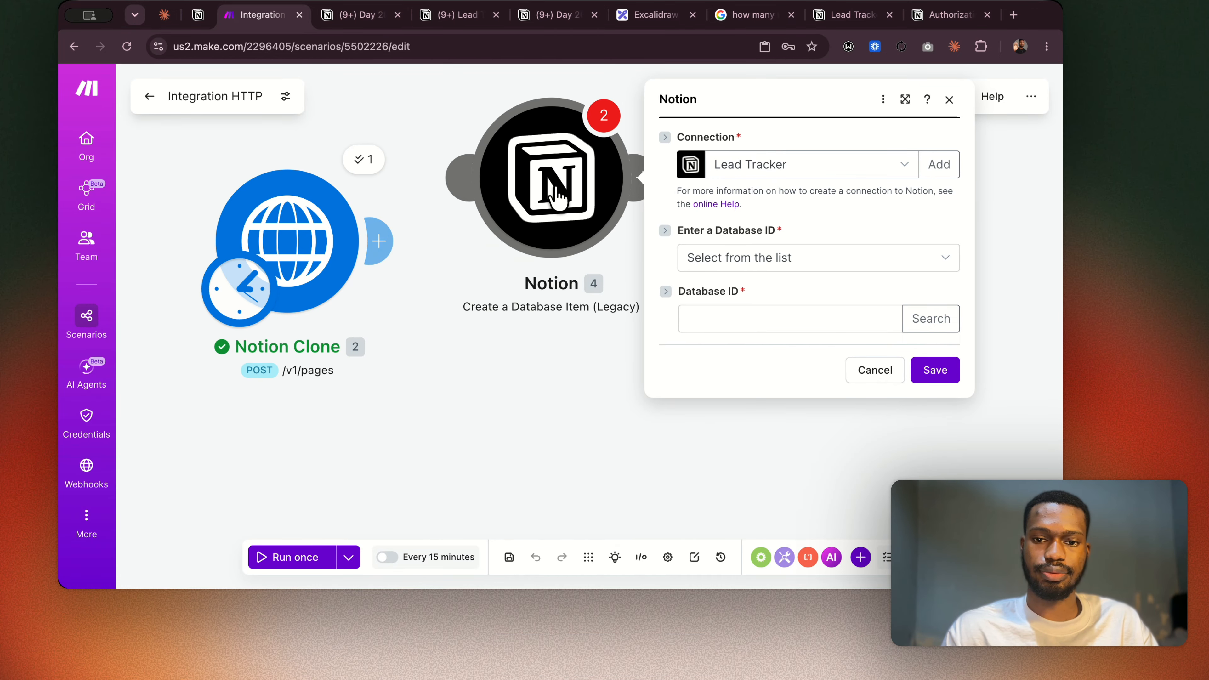
pyautogui.moveTo(560, 198); pyautogui.dragTo(774, 190)
pyautogui.click(694, 452)
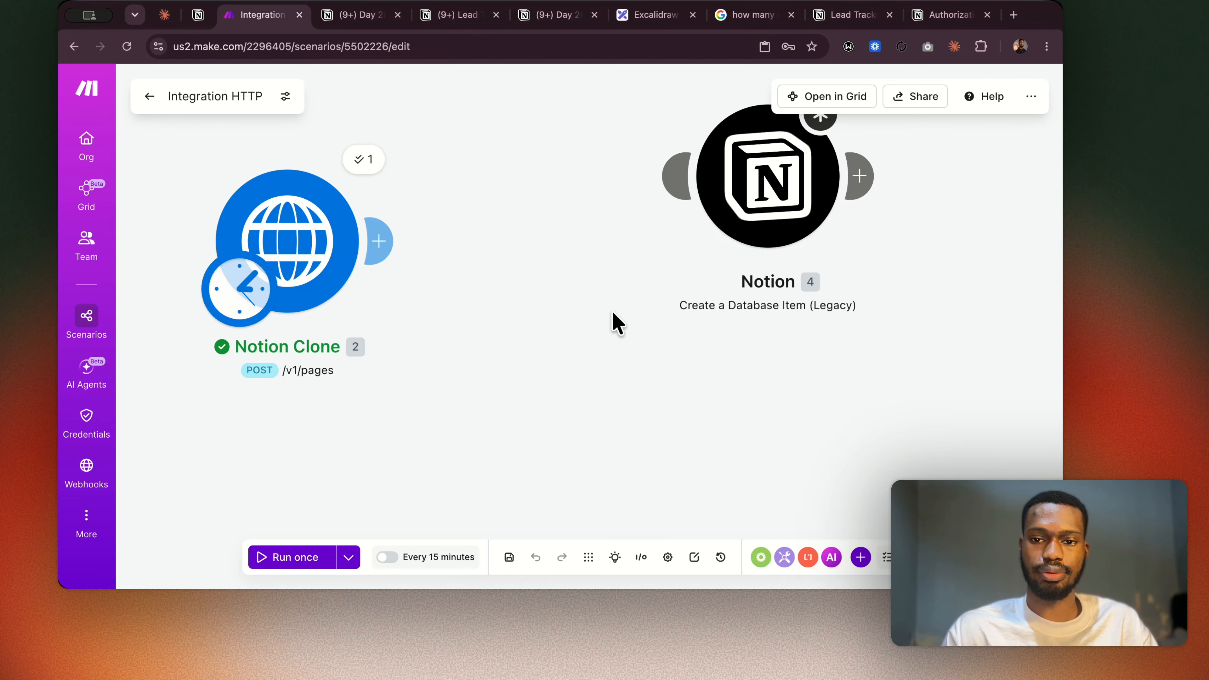
pyautogui.hscroll(1, 613, 314)
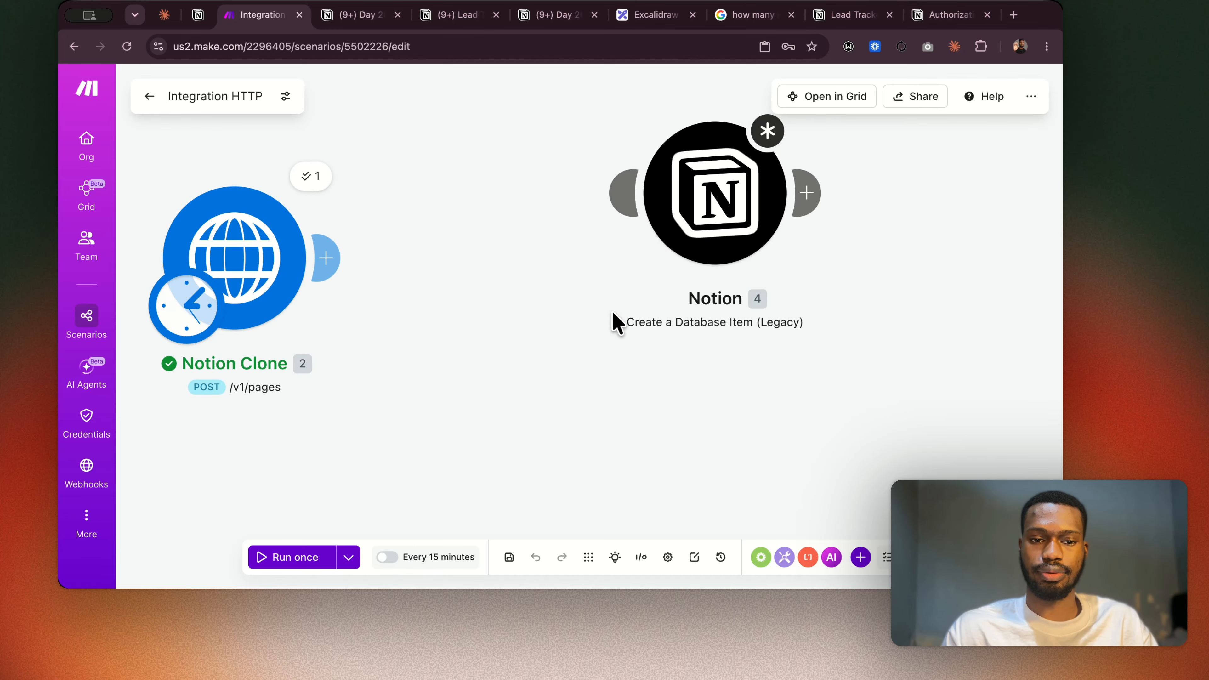
pyautogui.rightClick(277, 270)
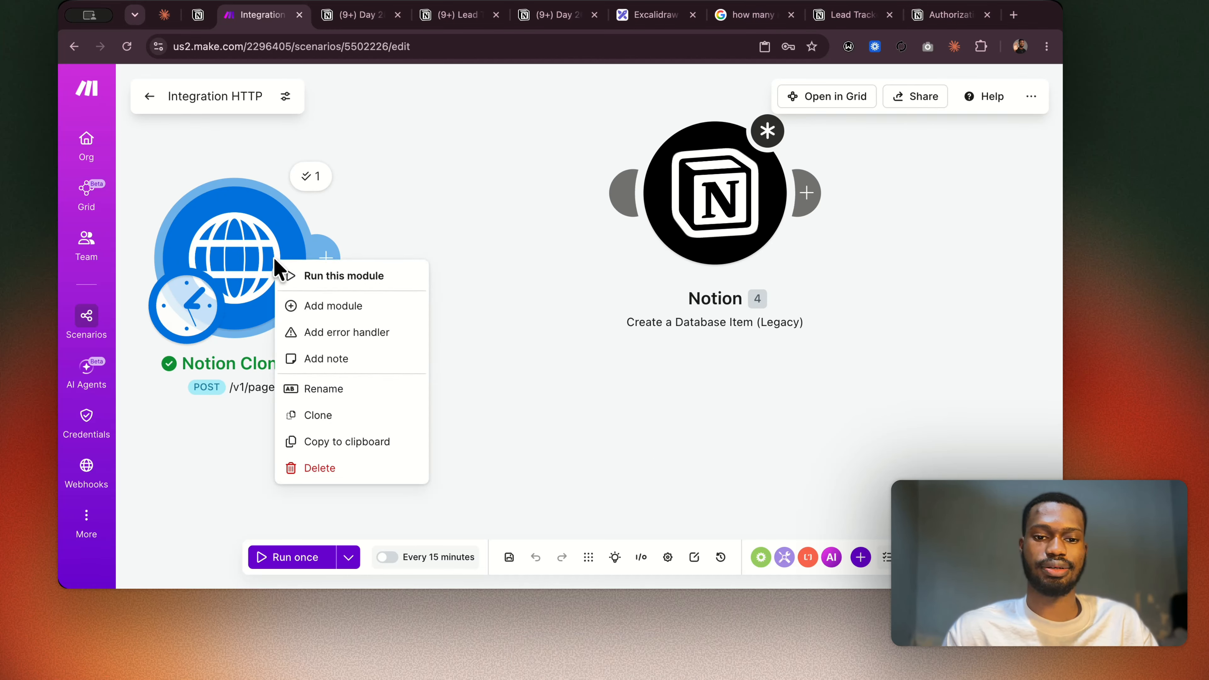
pyautogui.click(500, 358)
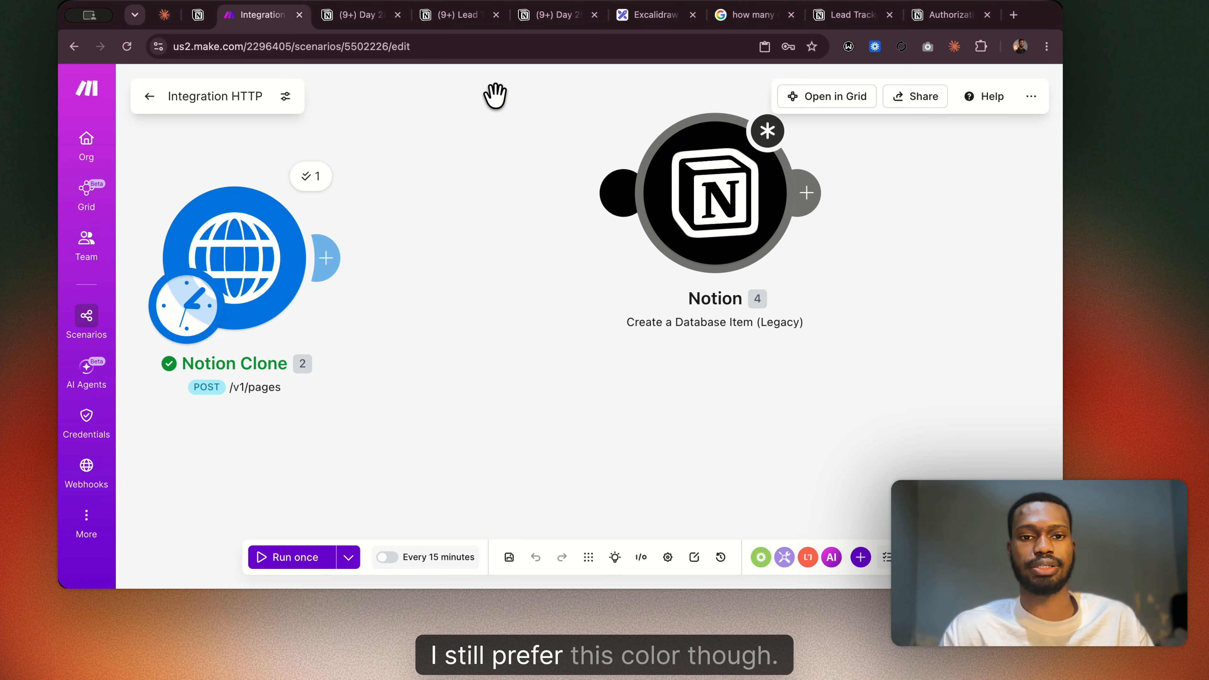
pyautogui.click(360, 14)
pyautogui.scroll(-2, 433, 247)
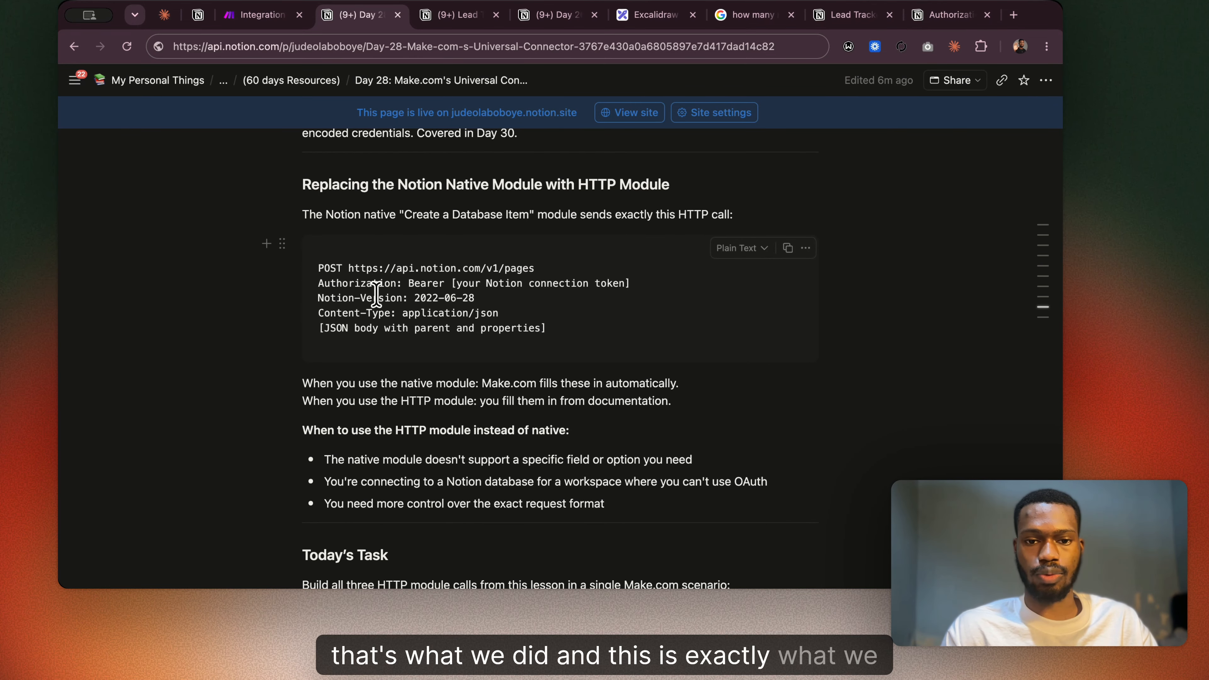
pyautogui.moveTo(348, 268); pyautogui.dragTo(535, 268)
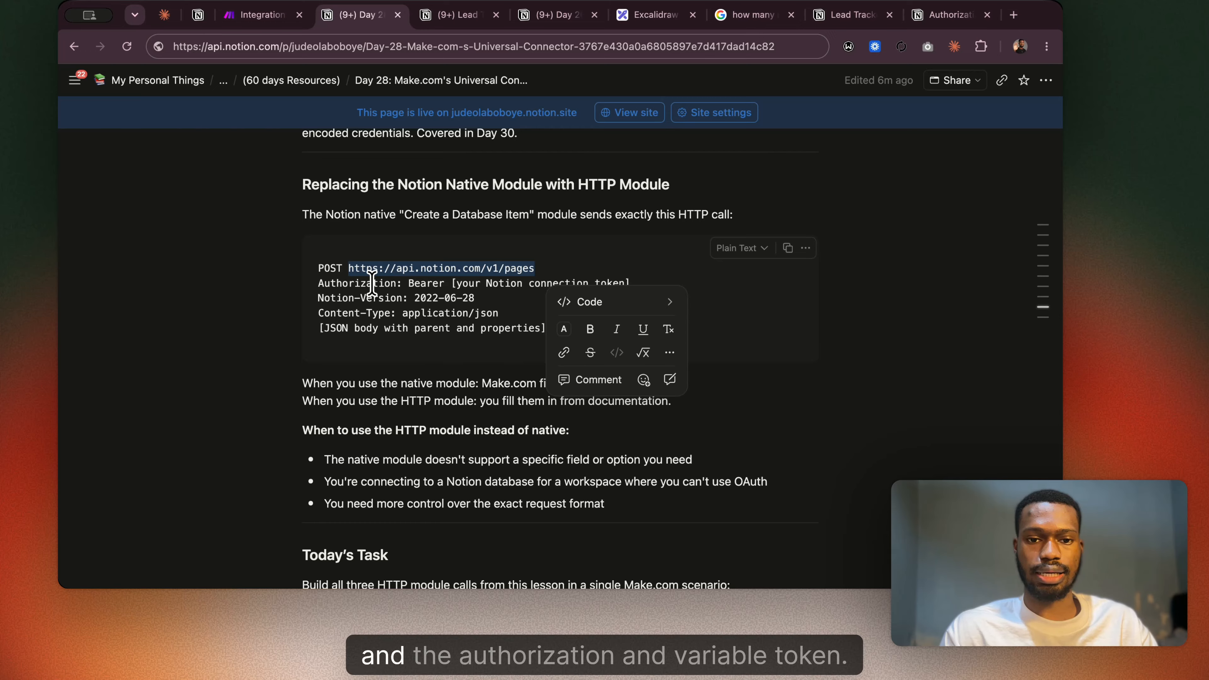
# Find the Build 3 module configuration in the Day 28 notes and copy its Notion-Version value 2026-03-11.
pyautogui.click(336, 283)
pyautogui.click(362, 297)
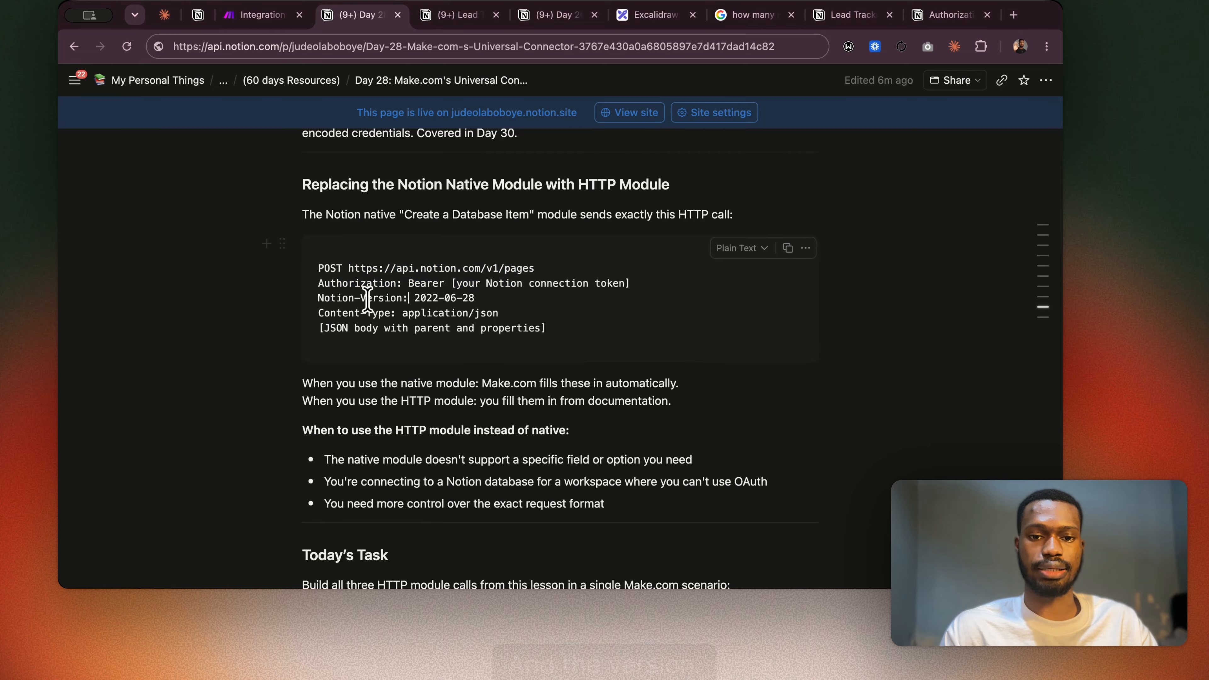
pyautogui.moveTo(482, 292); pyautogui.dragTo(424, 297)
pyautogui.scroll(15, 534, 265)
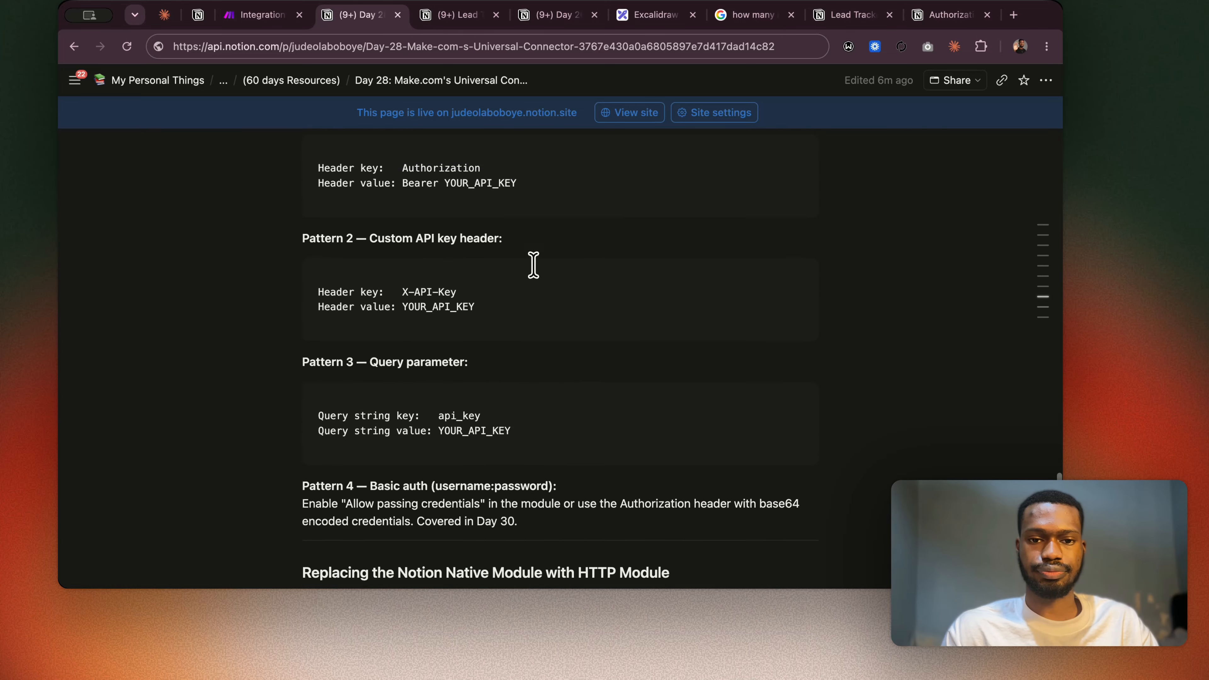
pyautogui.scroll(20, 534, 265)
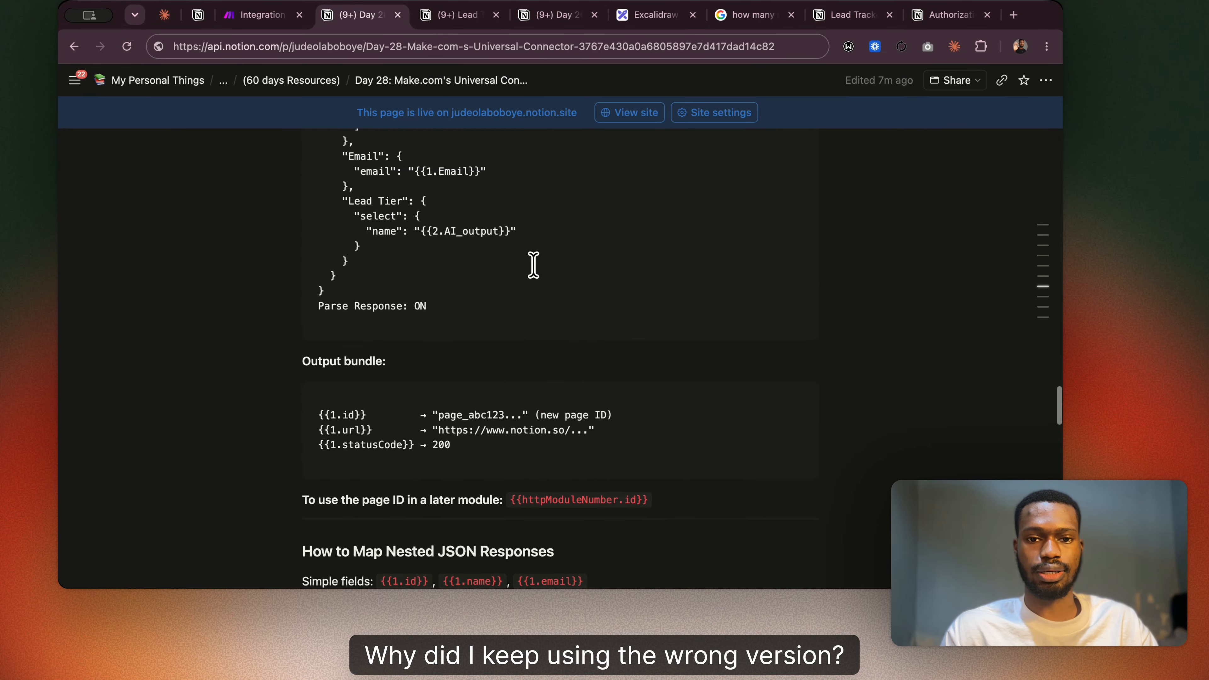
pyautogui.scroll(15, 533, 265)
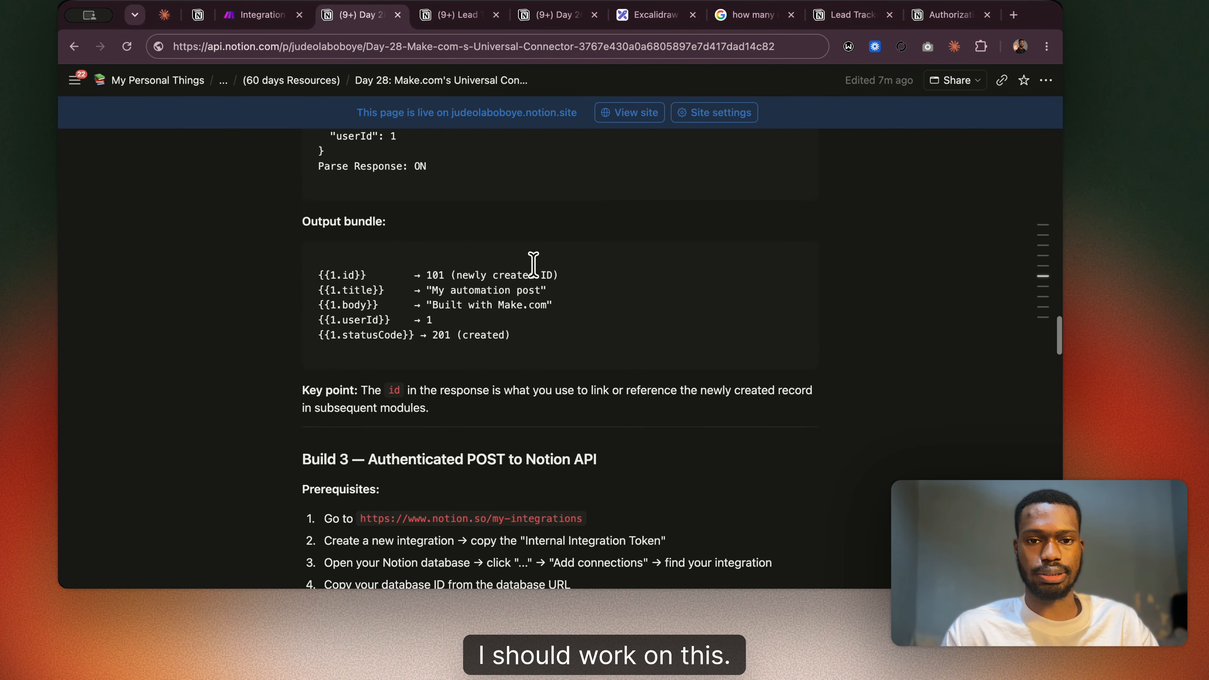
pyautogui.scroll(20, 533, 265)
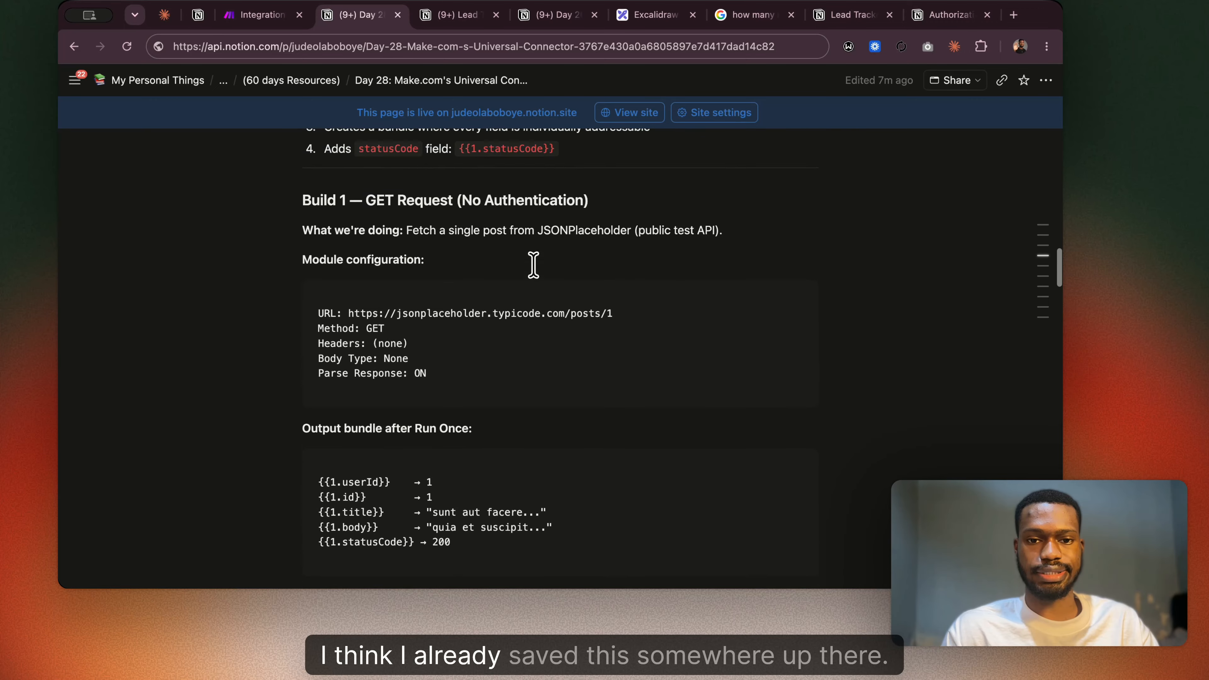
pyautogui.scroll(5, 533, 264)
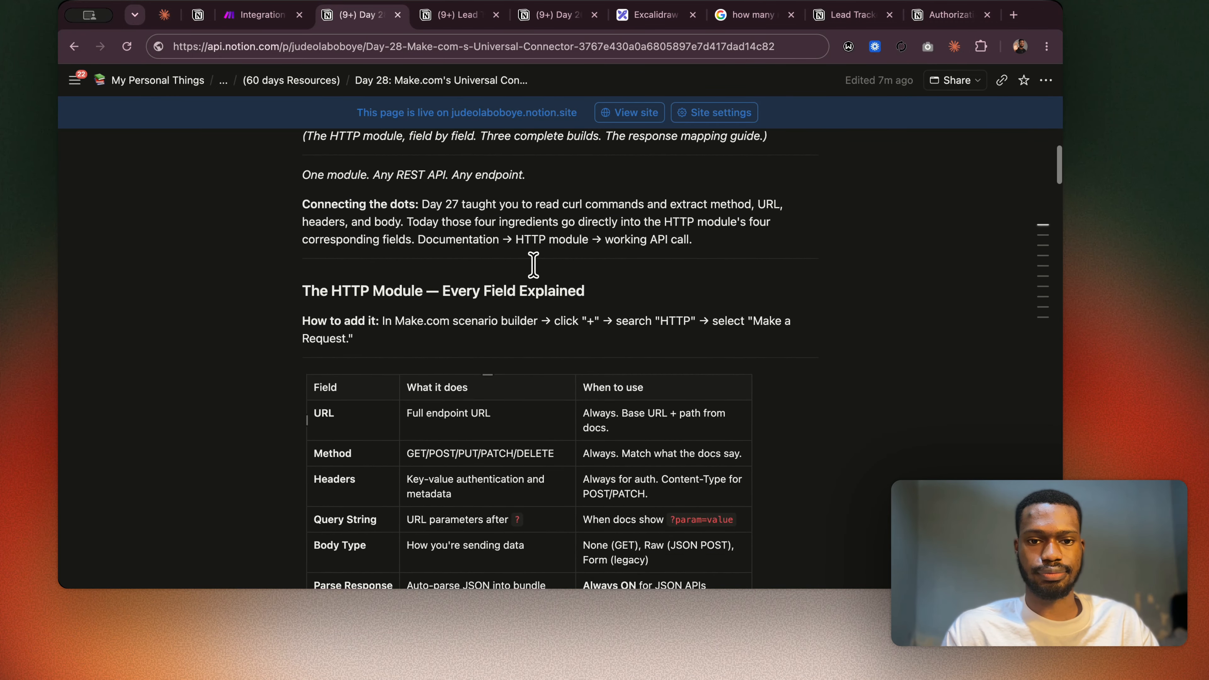
pyautogui.scroll(-20, 533, 265)
pyautogui.scroll(10, 533, 265)
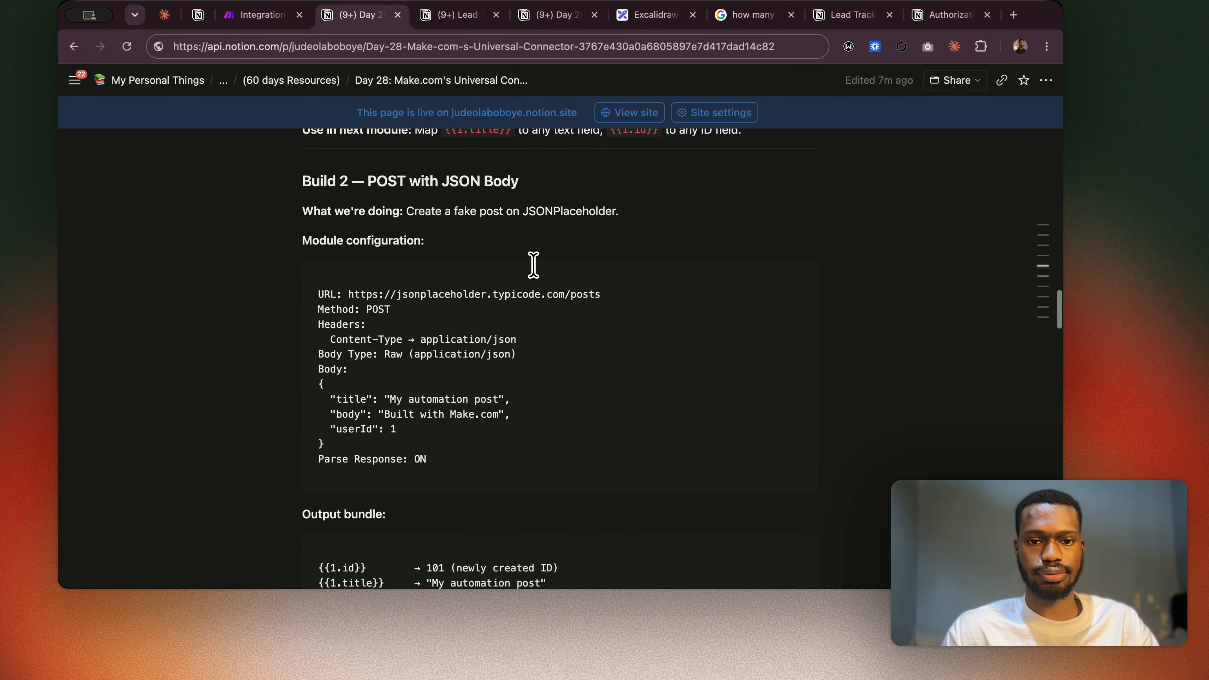
pyautogui.scroll(-20, 533, 264)
pyautogui.scroll(3, 533, 264)
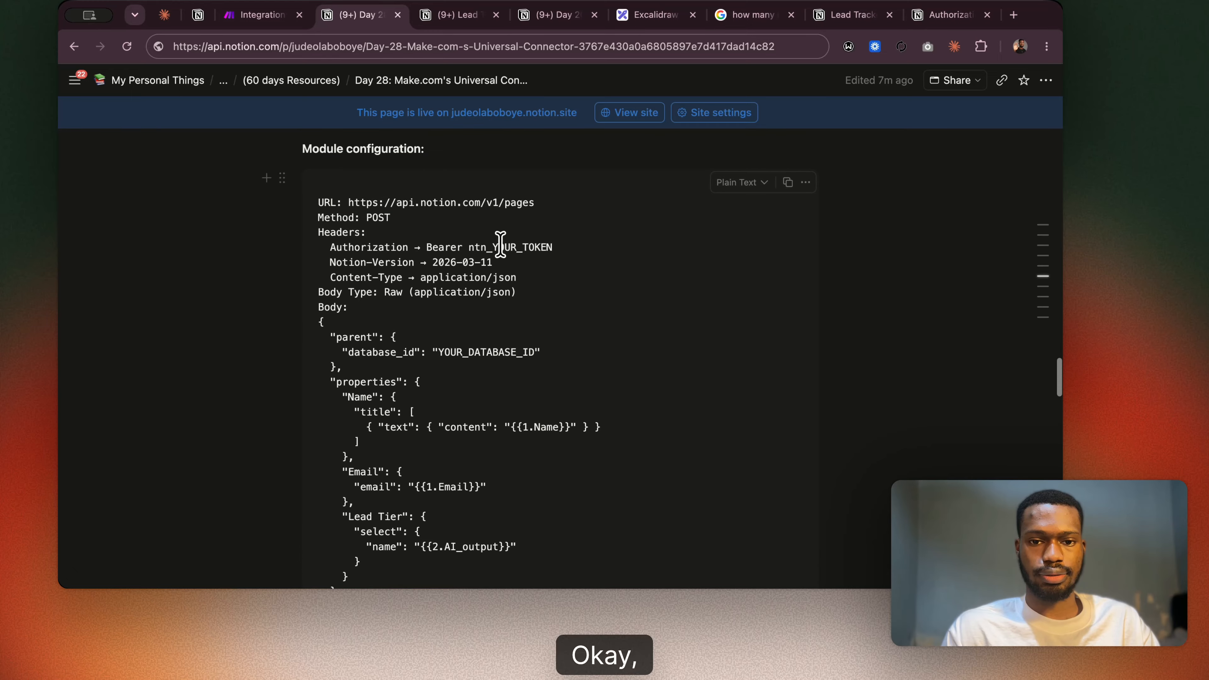
pyautogui.moveTo(493, 262); pyautogui.dragTo(432, 262)
pyautogui.press('super+c')
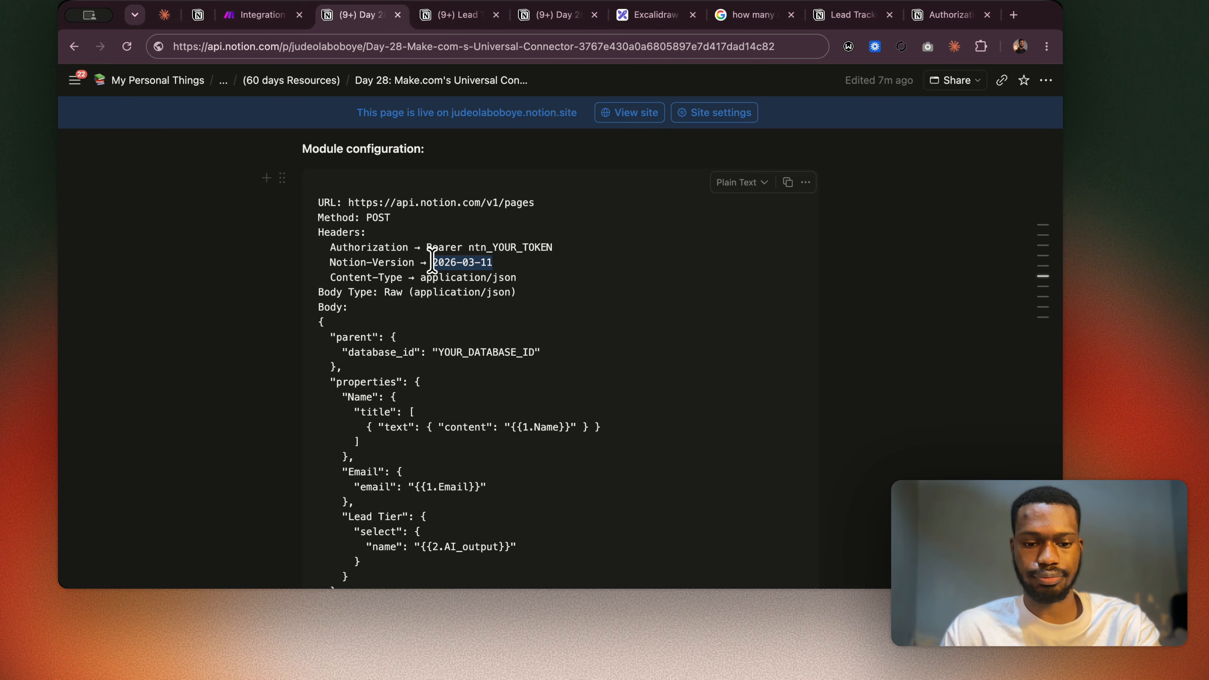
# Replace the Notion-Version date in the native module's HTTP call with 2026-03-11.
pyautogui.scroll(-20, 432, 262)
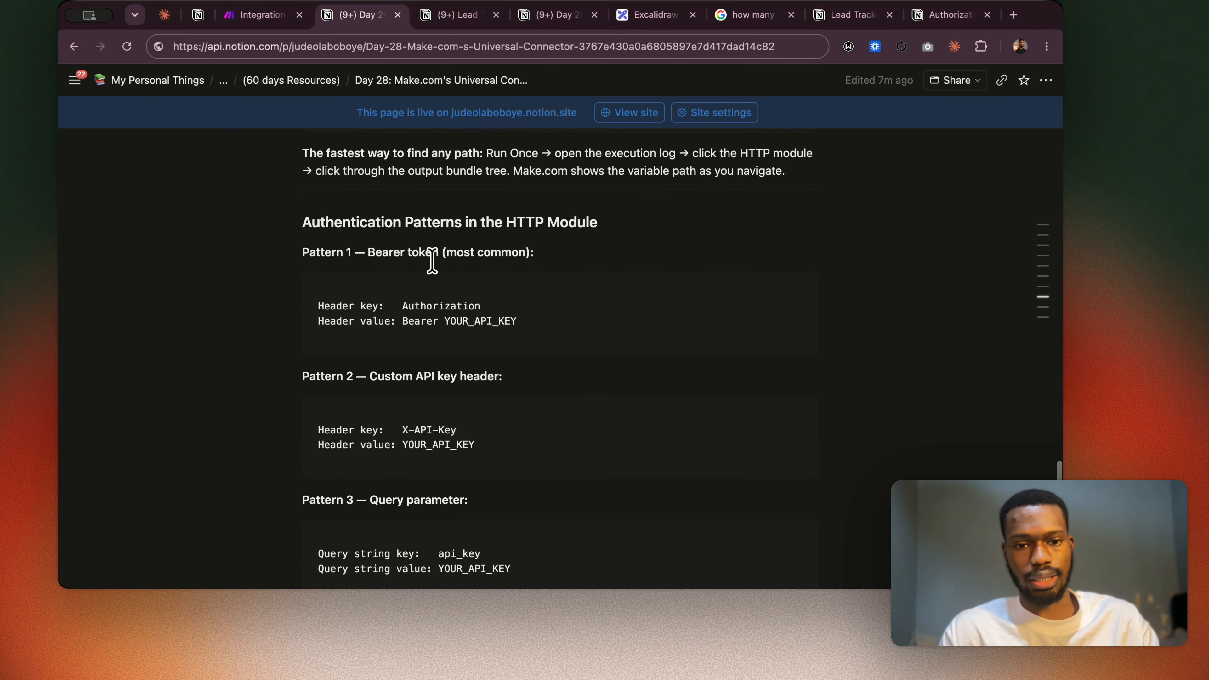
pyautogui.scroll(-15, 456, 257)
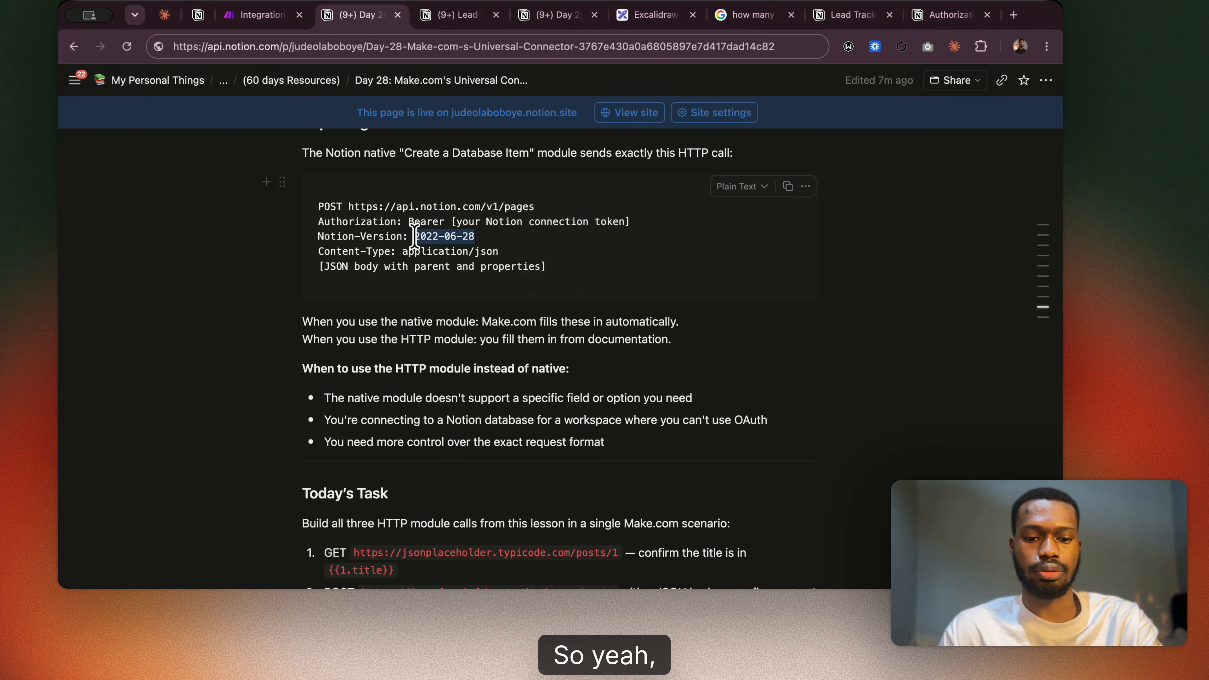
pyautogui.press('super+v')
pyautogui.scroll(-1, 450, 419)
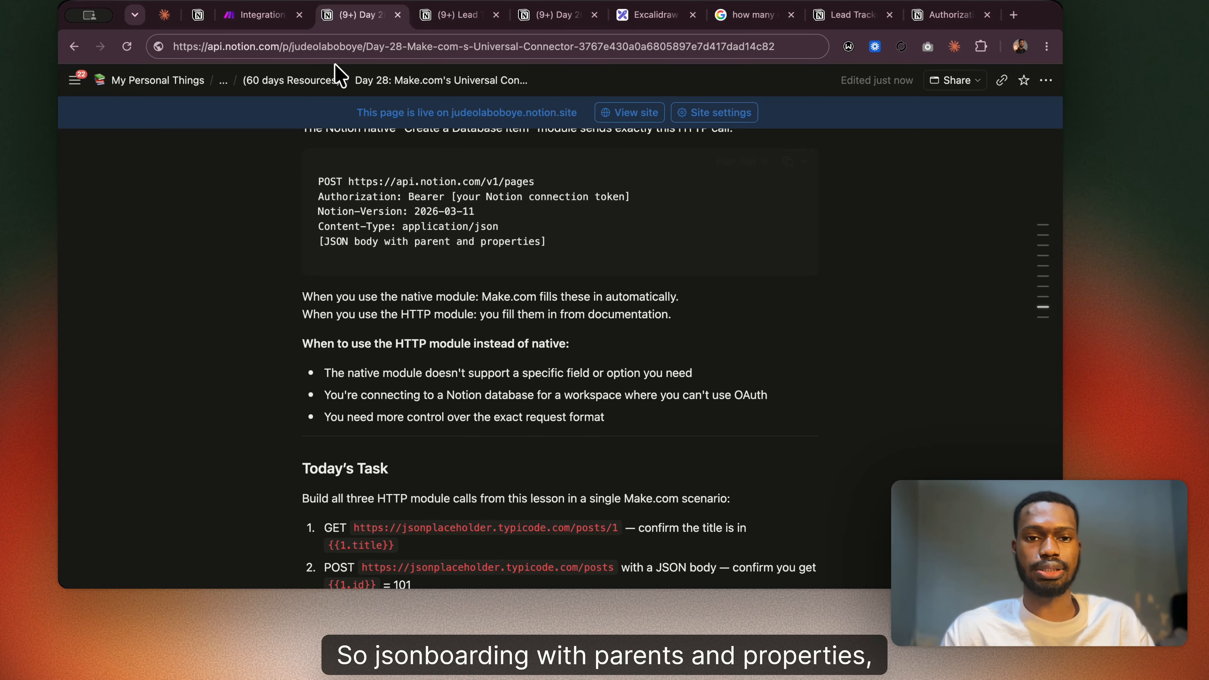
# Open Notion Clone's HTTP settings in the Make scenario and examine its JSON body content and the body input method options.
pyautogui.click(261, 15)
pyautogui.click(219, 233)
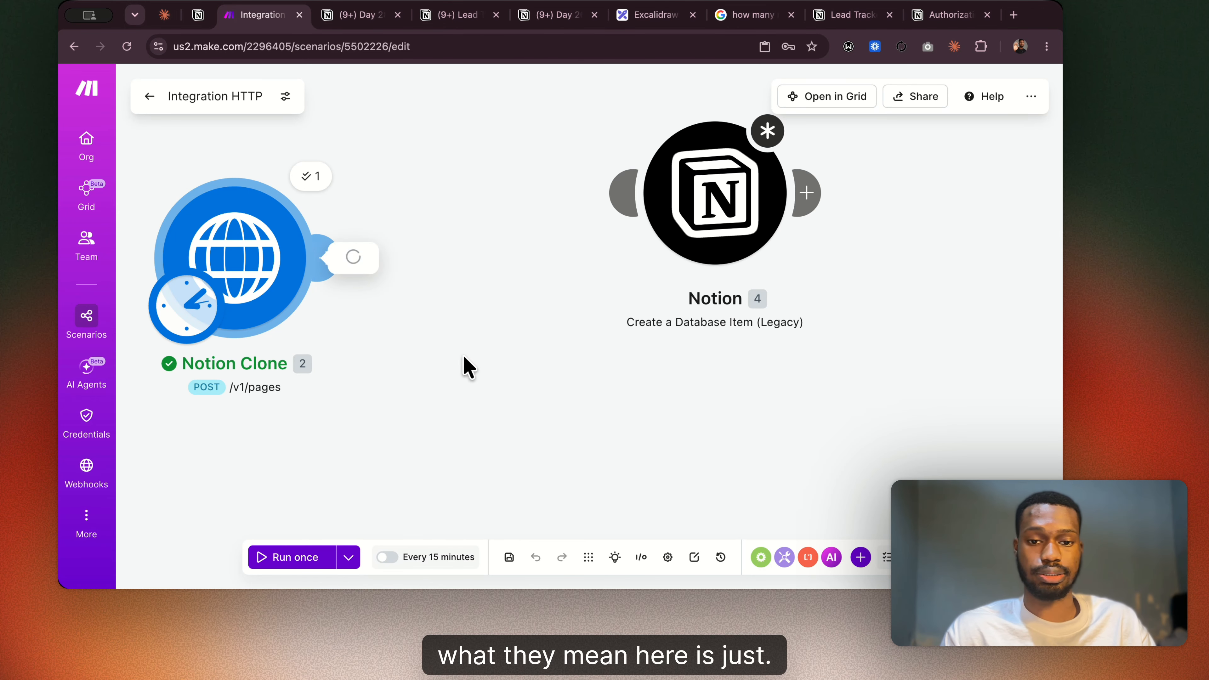
pyautogui.scroll(-10, 468, 372)
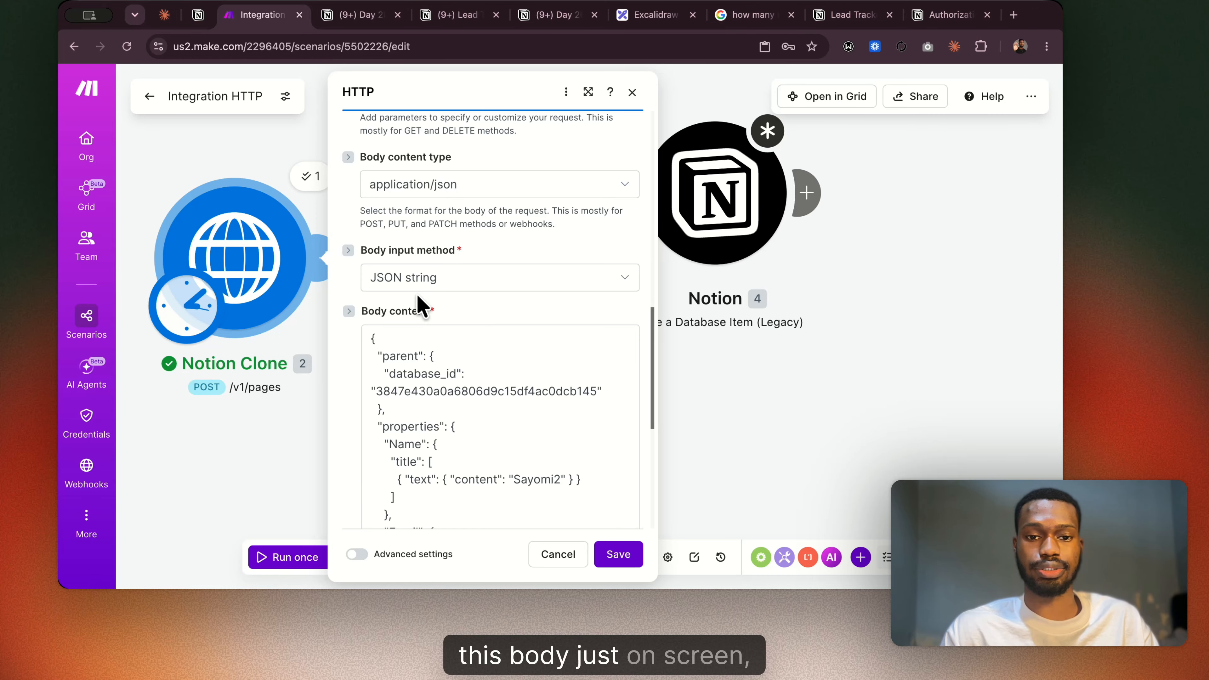
pyautogui.click(341, 15)
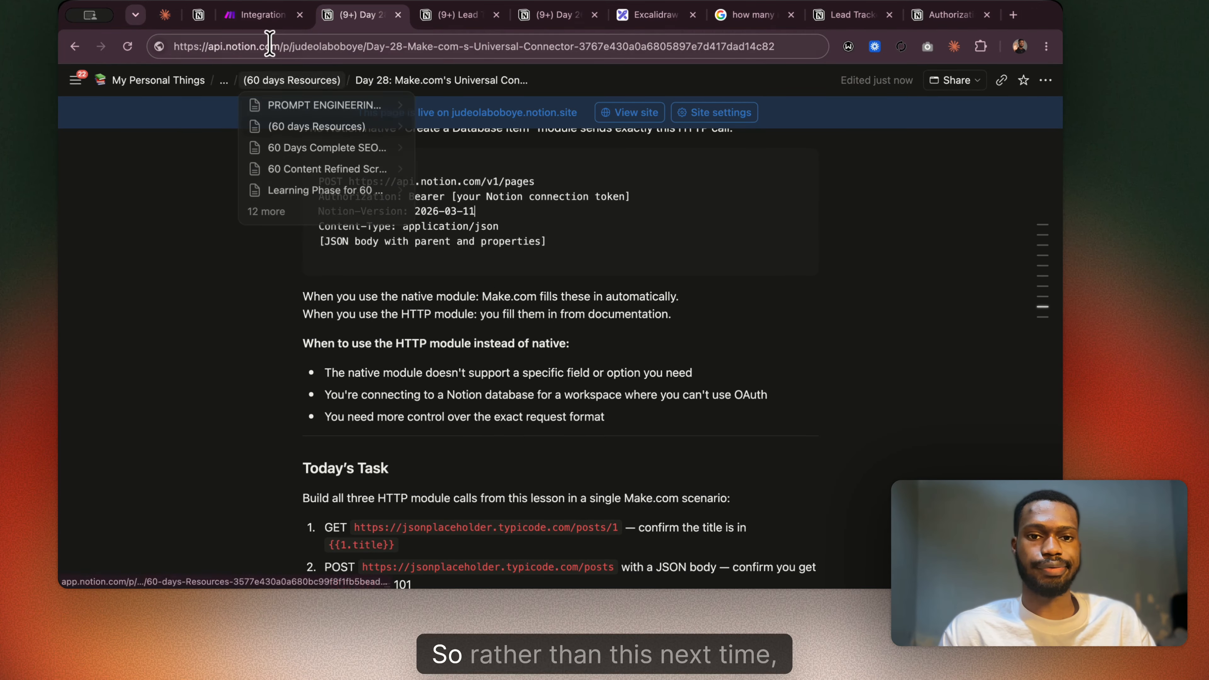
pyautogui.click(264, 17)
pyautogui.scroll(-5, 431, 331)
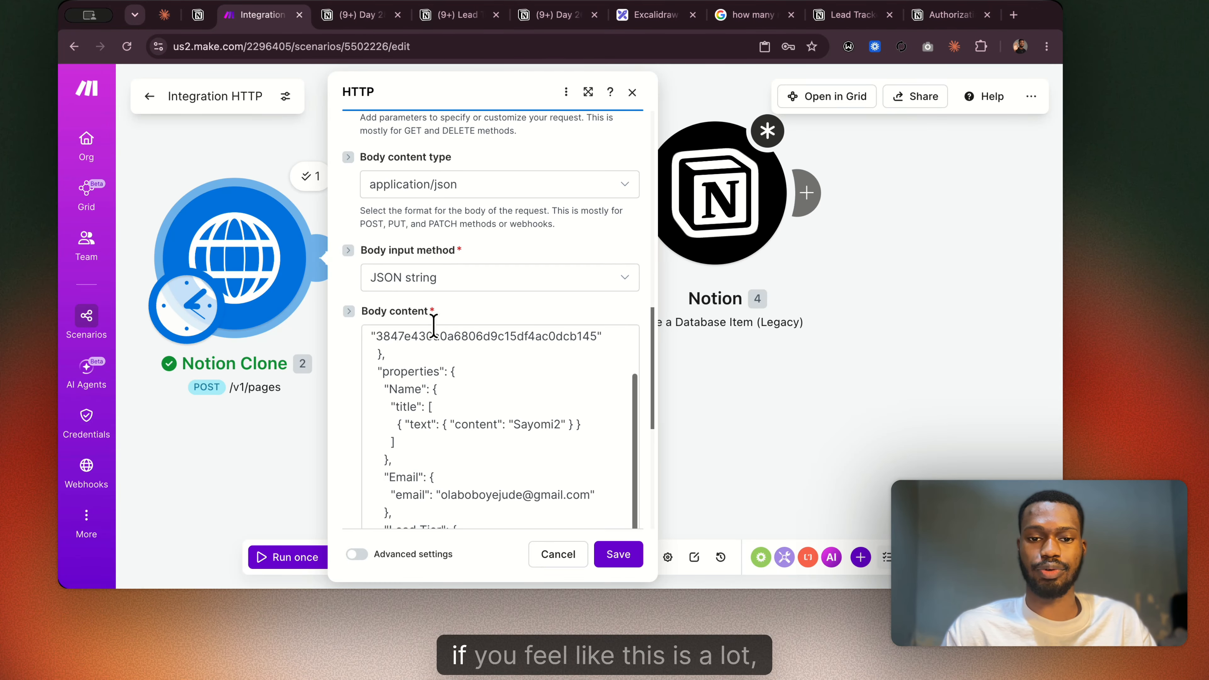
pyautogui.scroll(-2, 458, 259)
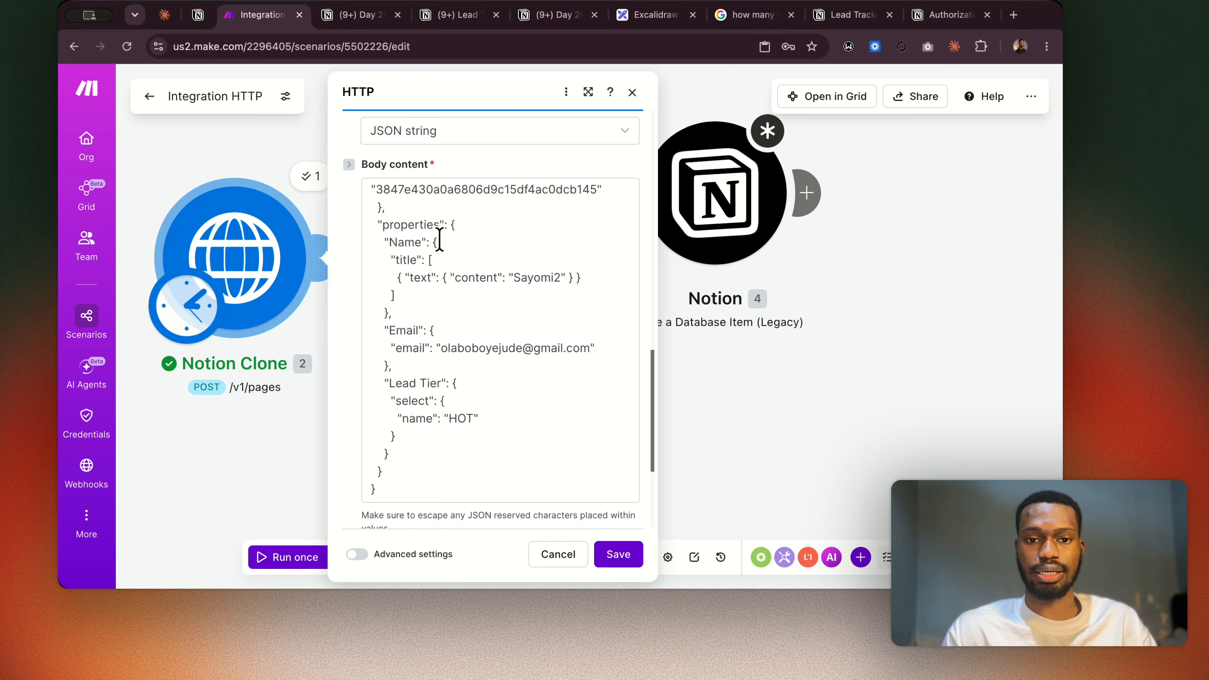
pyautogui.scroll(2, 438, 241)
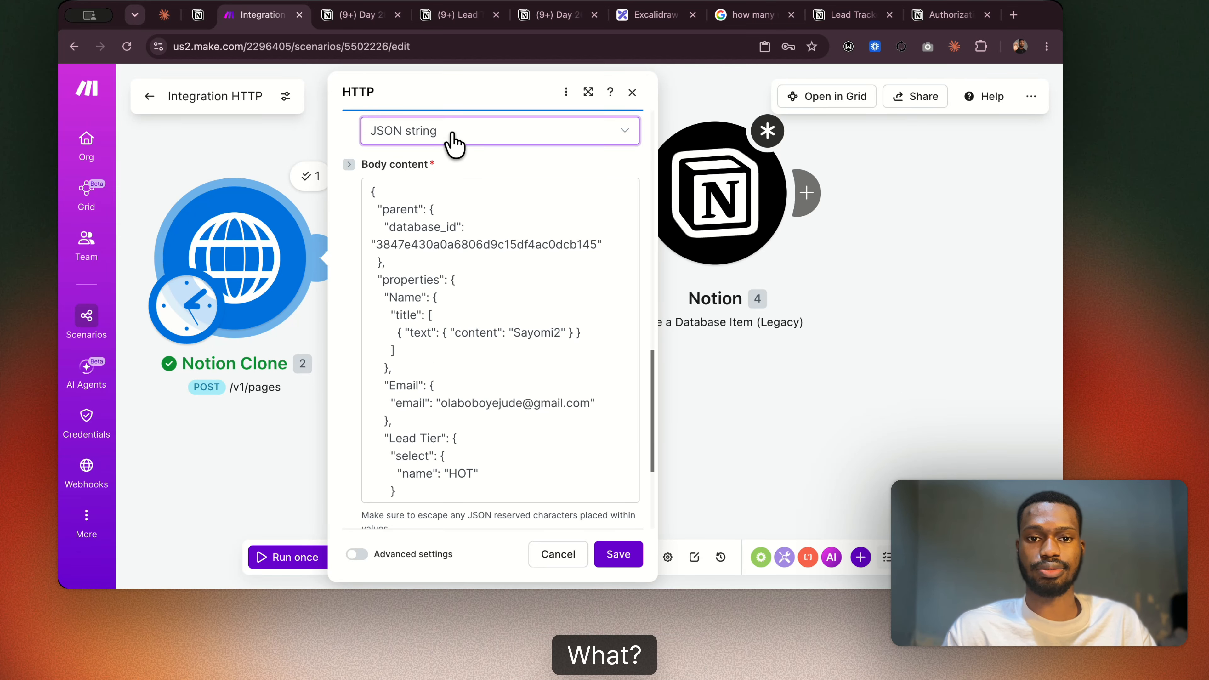
pyautogui.click(453, 143)
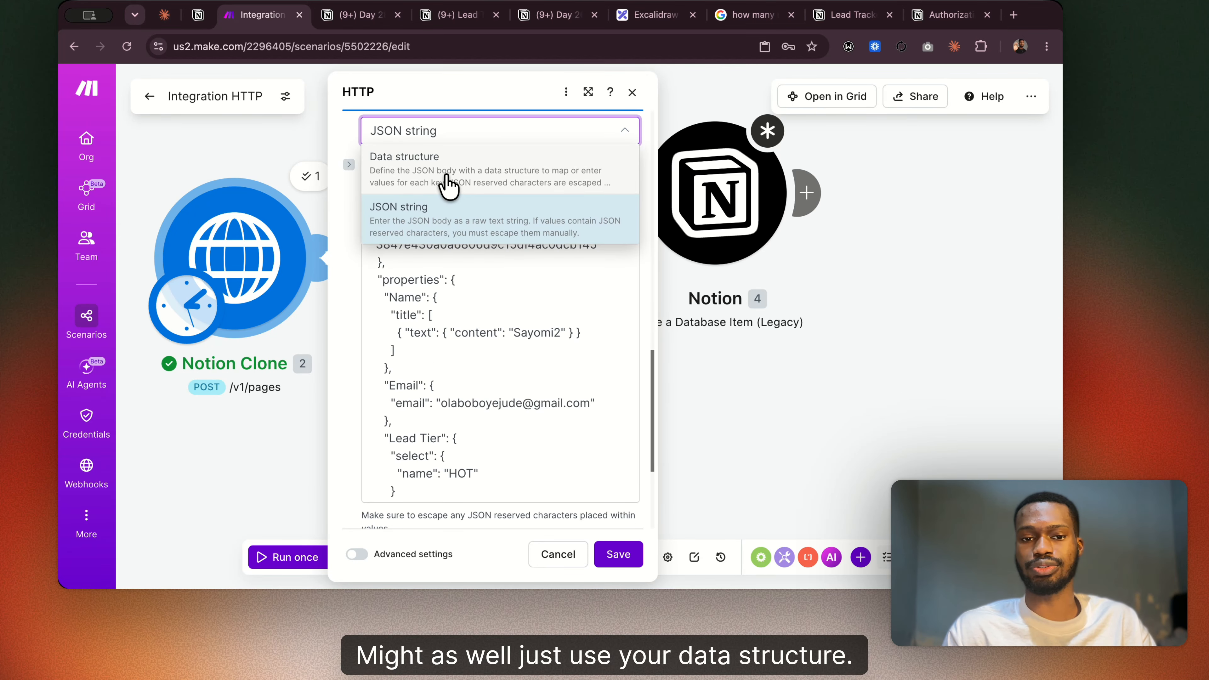
pyautogui.click(415, 320)
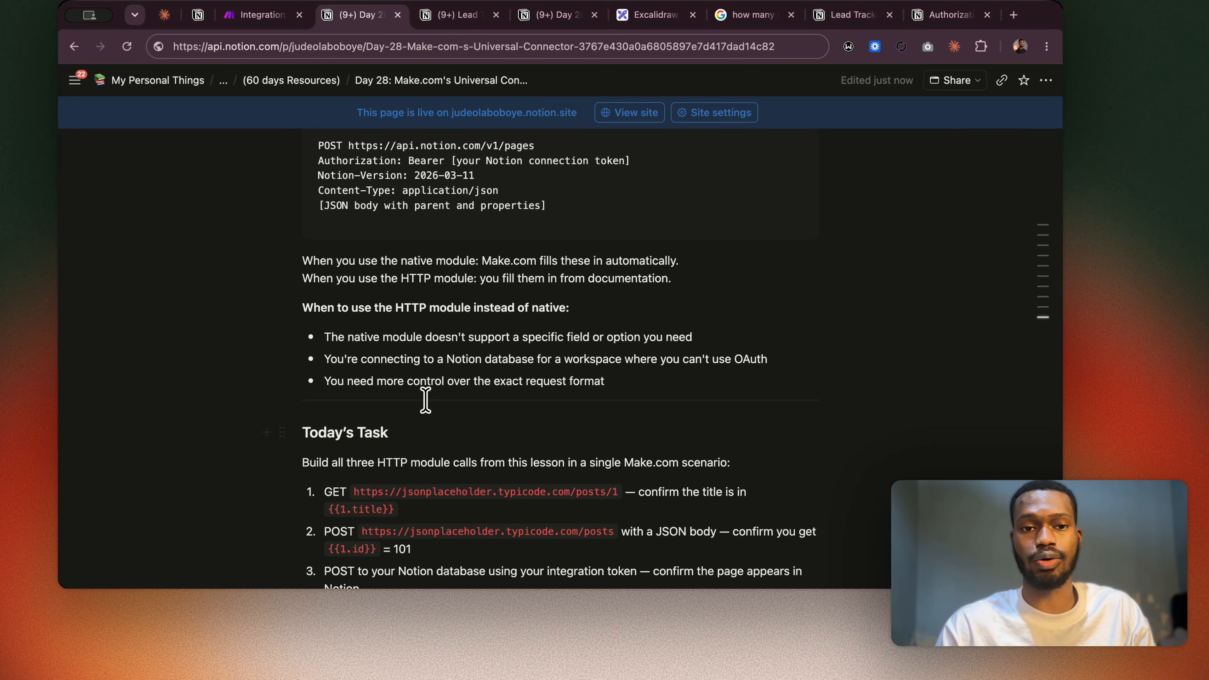
# Switch to the Day 28 lesson notes and review when to use the HTTP module and the Today's Task list.
pyautogui.scroll(-5, 425, 400)
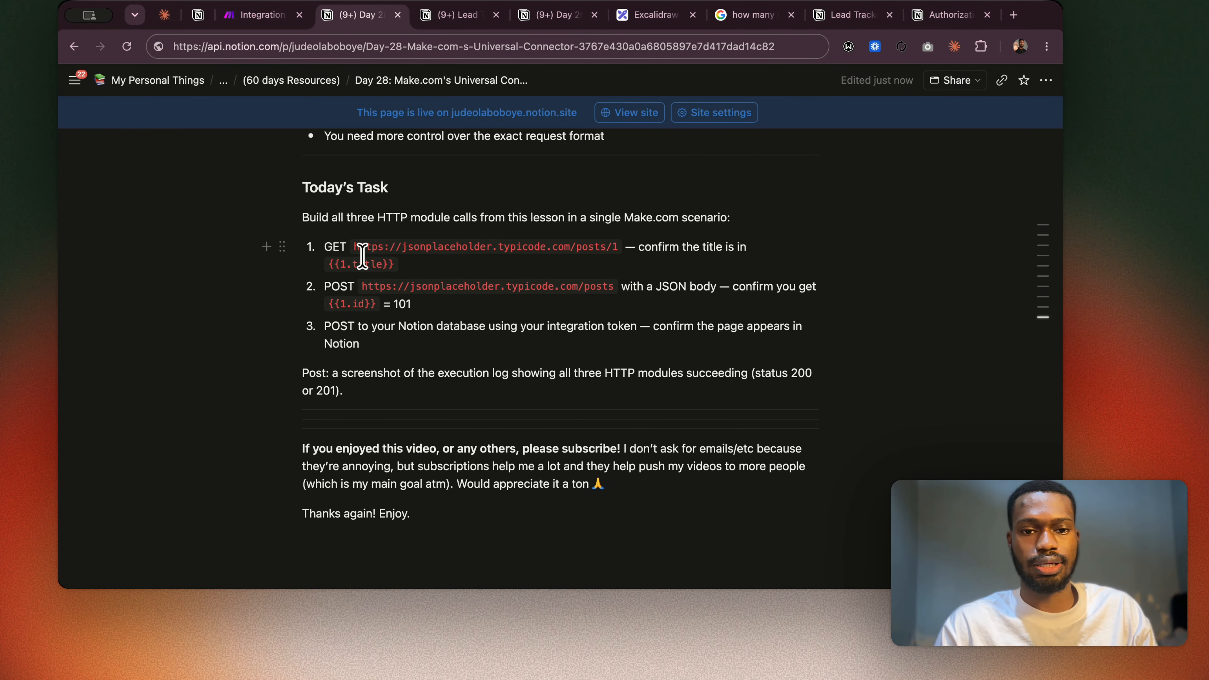
pyautogui.scroll(6, 505, 284)
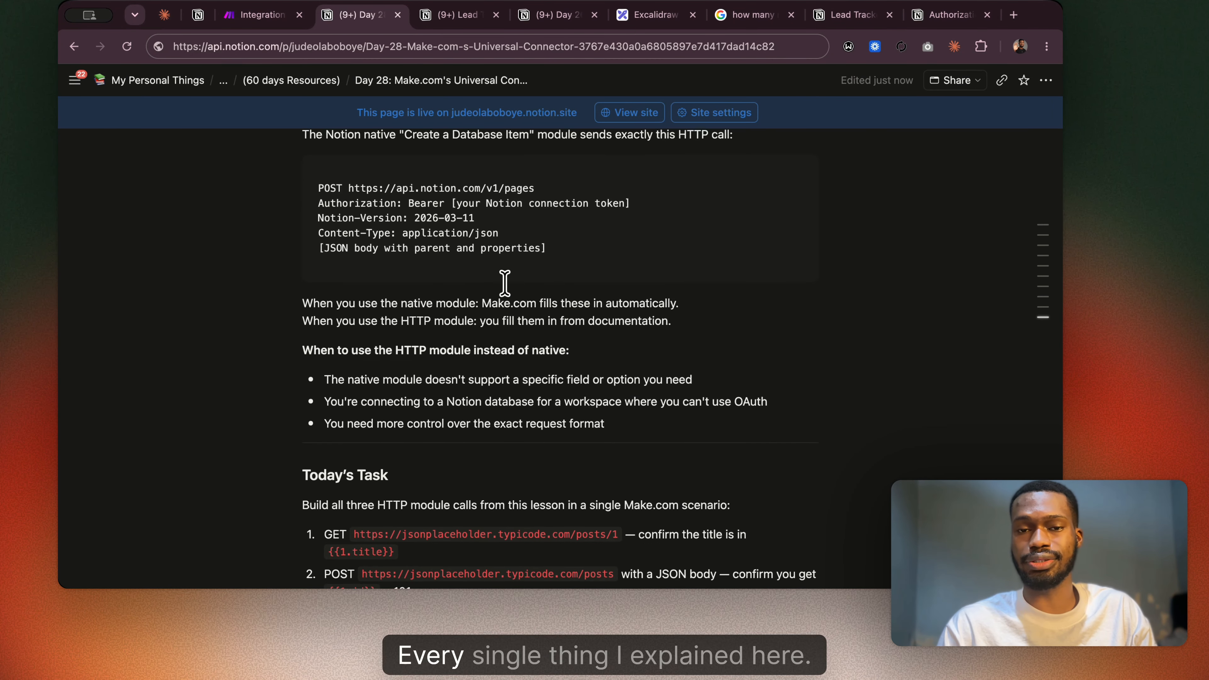
pyautogui.scroll(10, 504, 284)
pyautogui.scroll(-15, 504, 283)
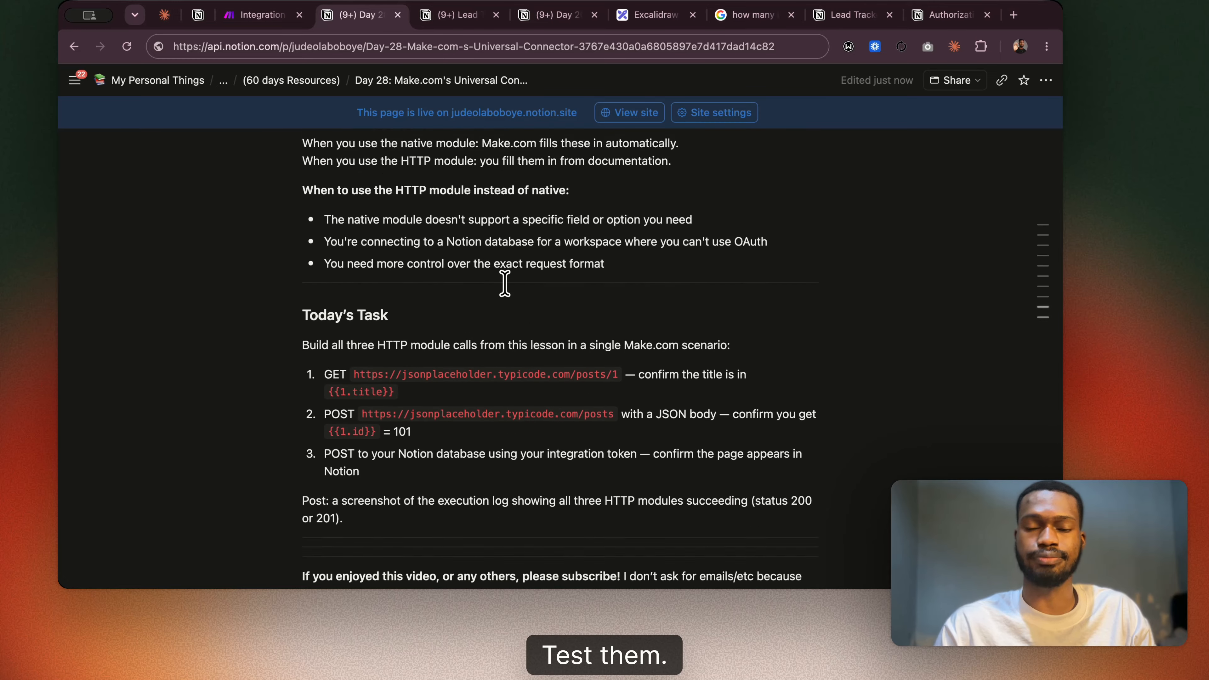
pyautogui.scroll(-2, 505, 283)
pyautogui.scroll(-3, 504, 283)
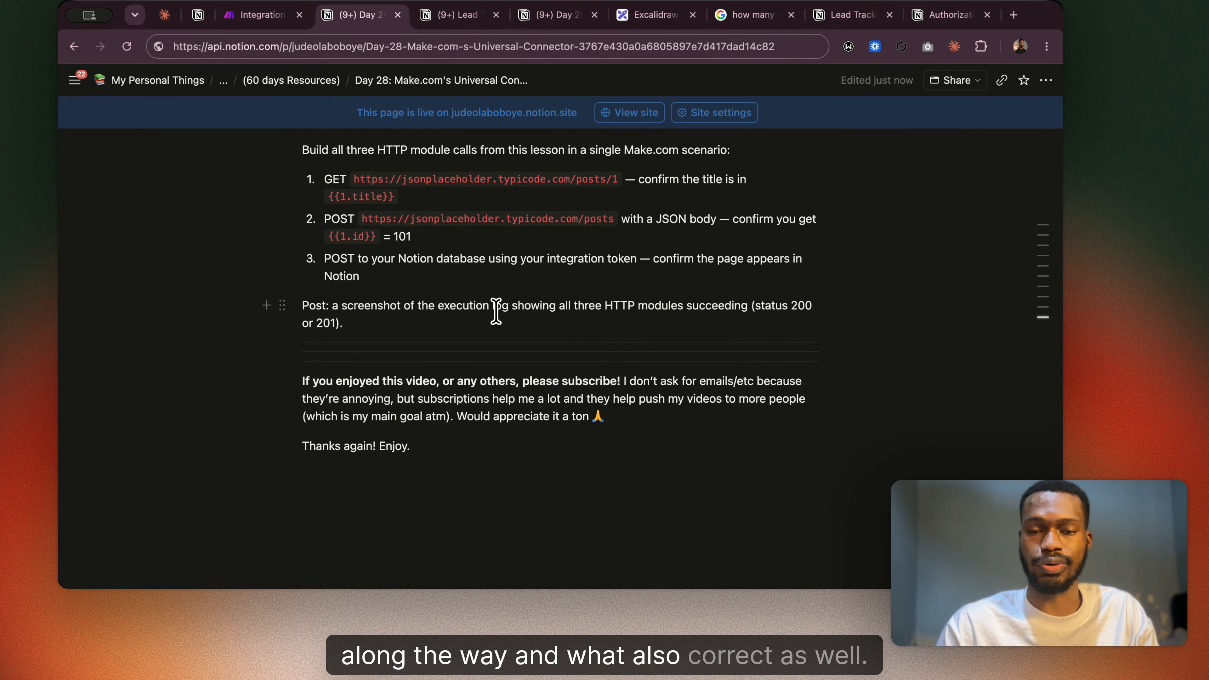
pyautogui.scroll(5, 496, 312)
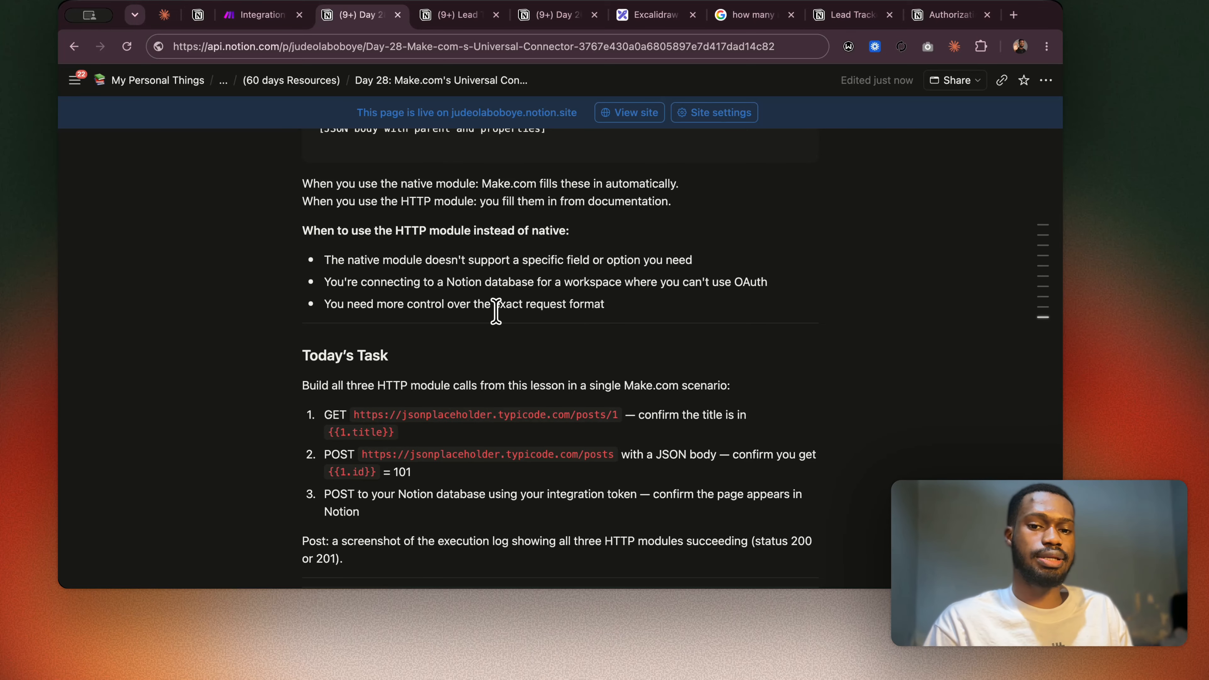
# Look at Notion Clone's JSON body in Make again and return to the closing sections of the Day 28 notes.
pyautogui.click(263, 20)
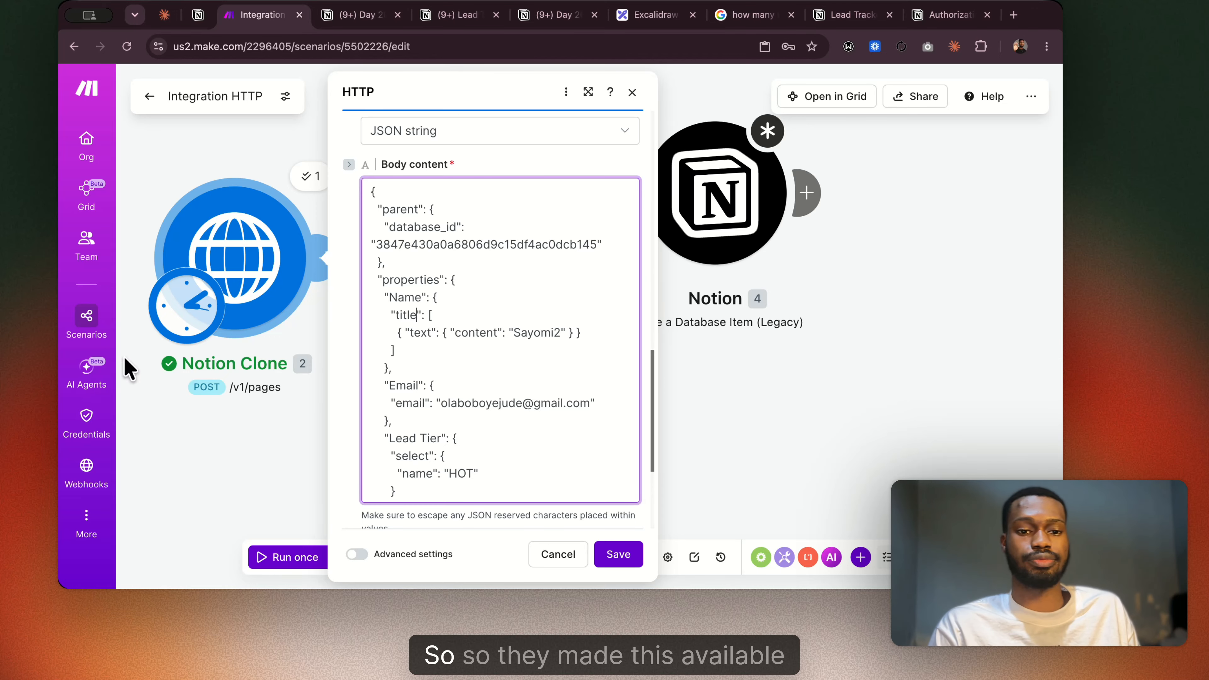
pyautogui.click(370, 22)
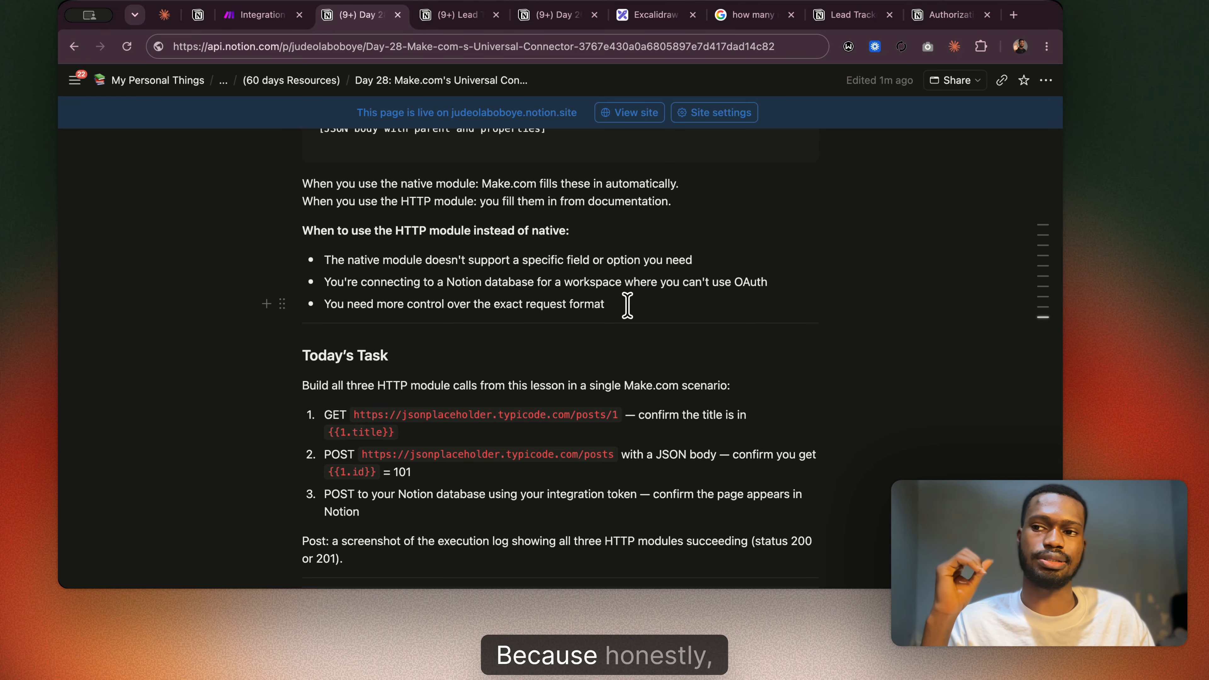
pyautogui.scroll(-5, 628, 304)
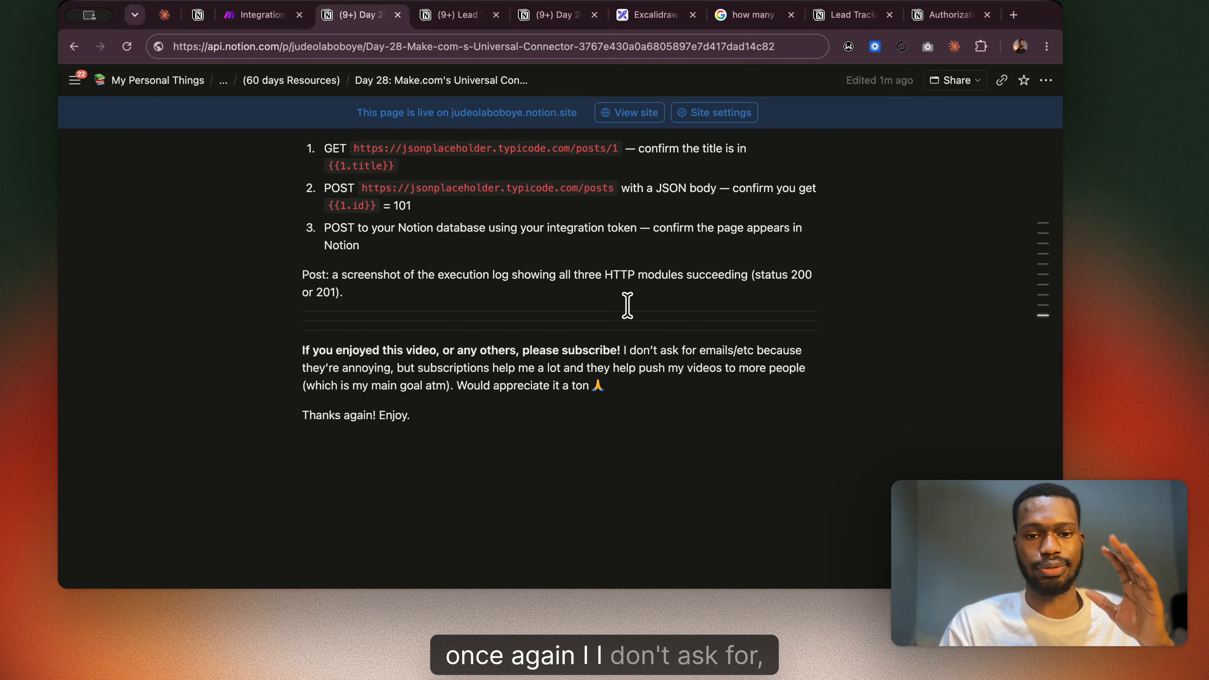
pyautogui.scroll(4, 572, 331)
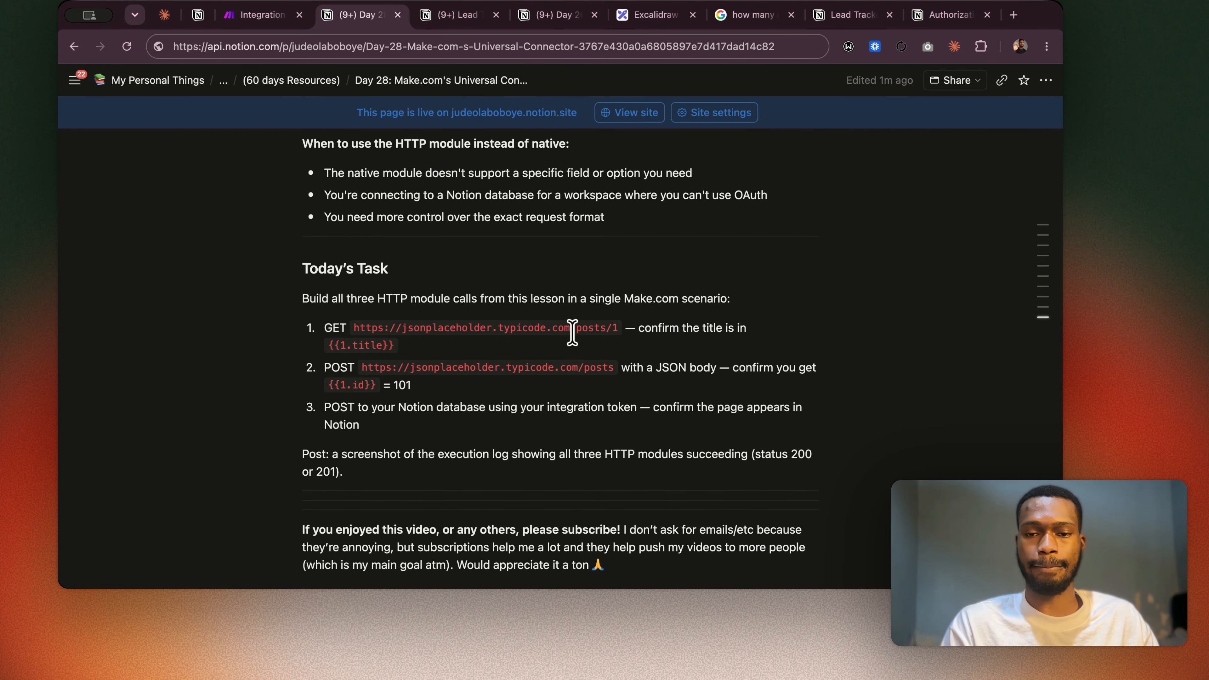
pyautogui.scroll(1, 572, 333)
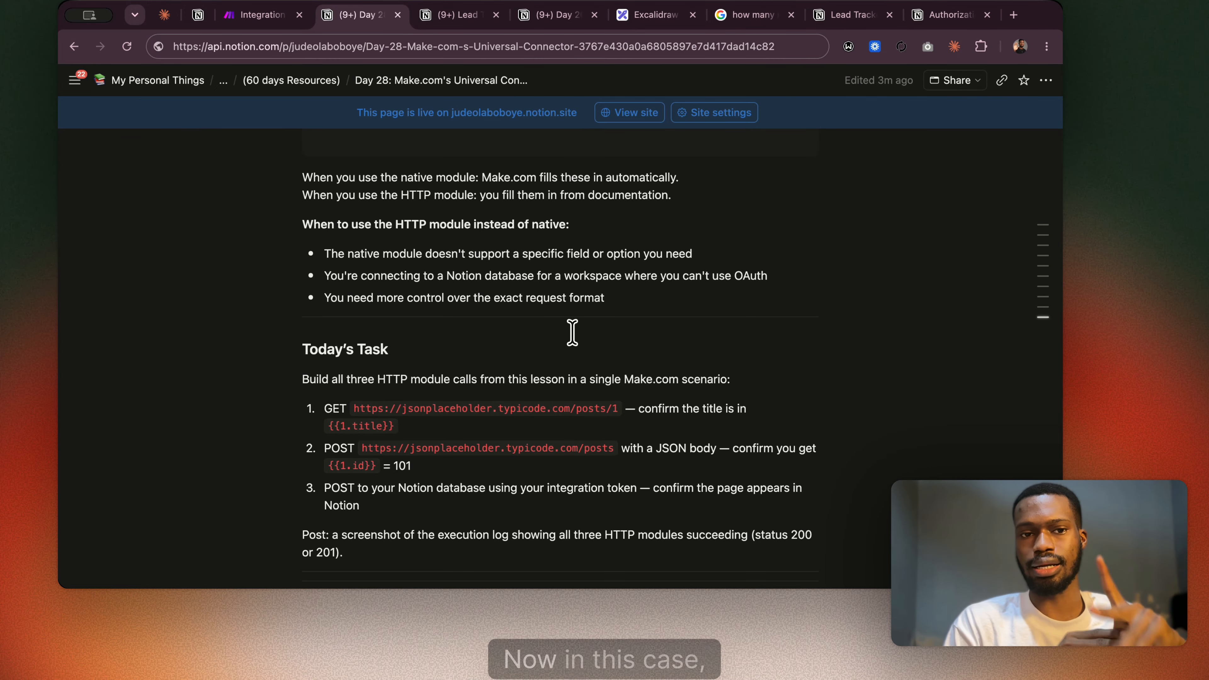
# Return to the Integration HTTP scenario in Make, close Notion Clone's settings and view it alongside the native Notion module.
pyautogui.click(256, 15)
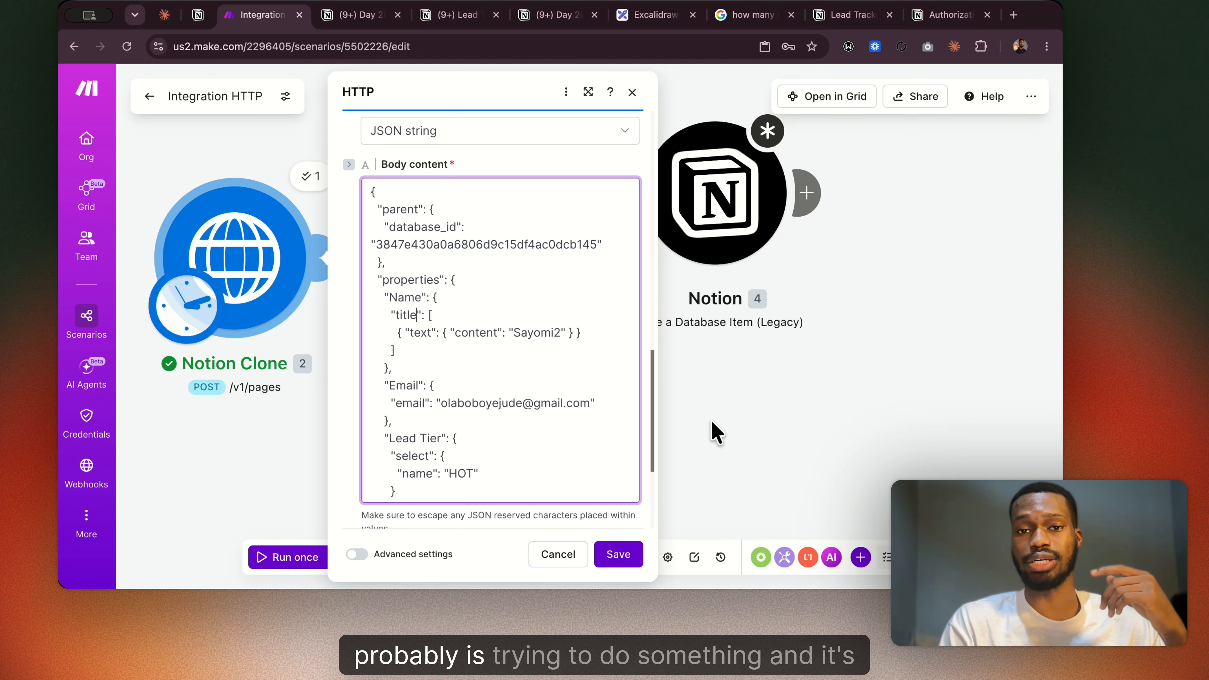
pyautogui.click(714, 431)
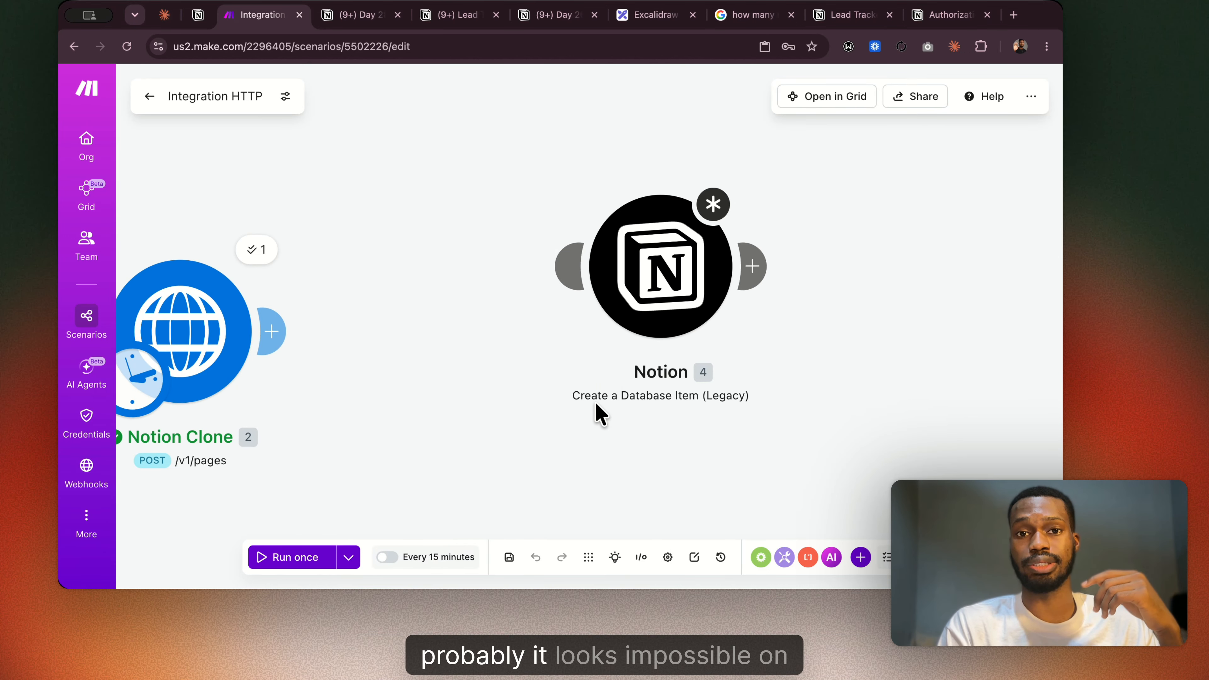
pyautogui.hscroll(1, 600, 415)
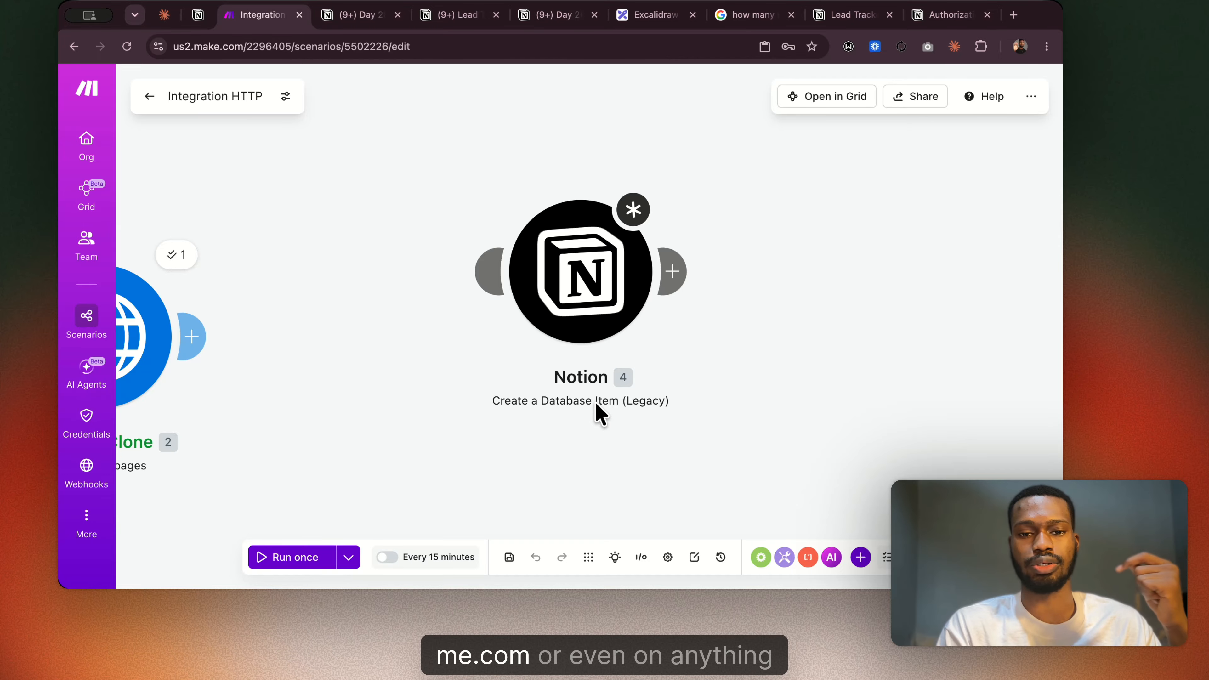
pyautogui.hscroll(-2, 601, 414)
pyautogui.hscroll(-3, 601, 414)
pyautogui.scroll(-2, 600, 414)
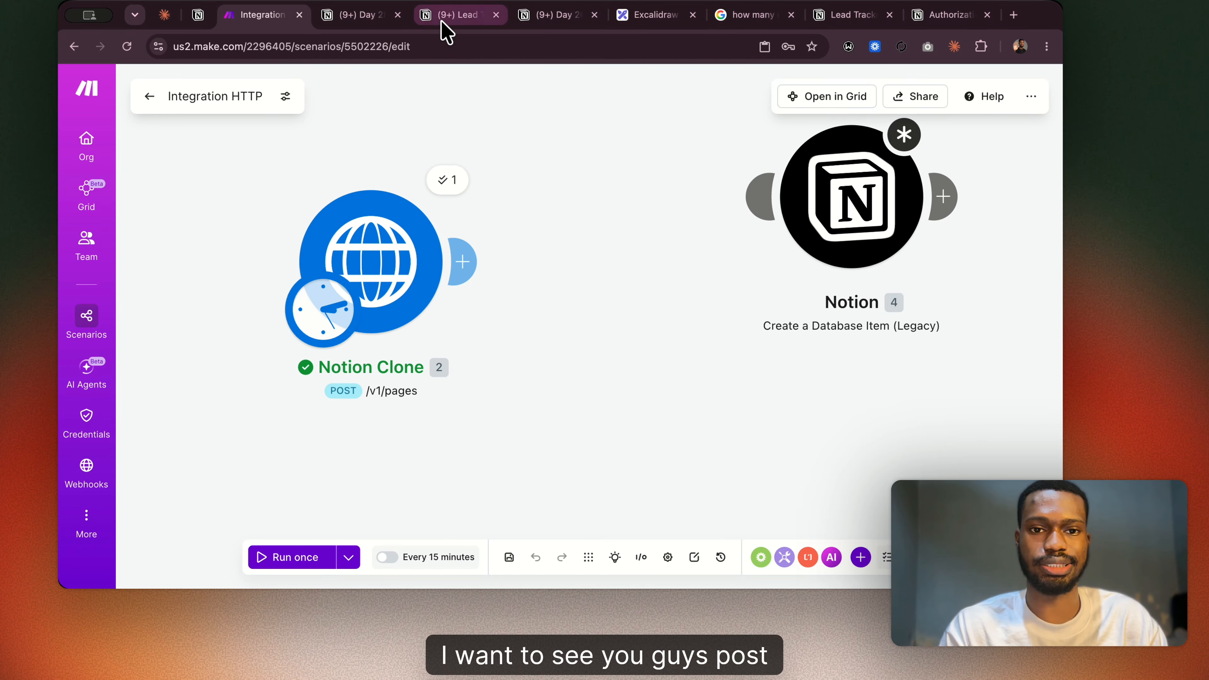
# Go back to the Day 28 notes and read from Today's Task through the closing message.
pyautogui.click(359, 21)
pyautogui.scroll(-10, 485, 271)
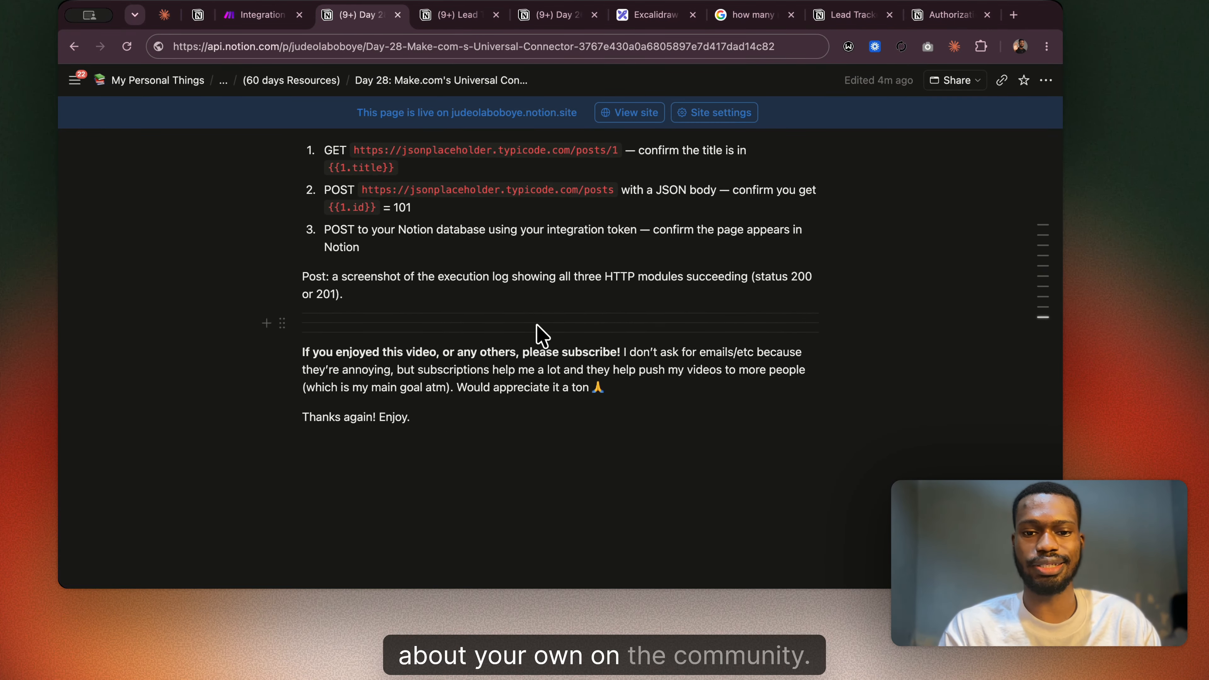
pyautogui.scroll(3, 542, 335)
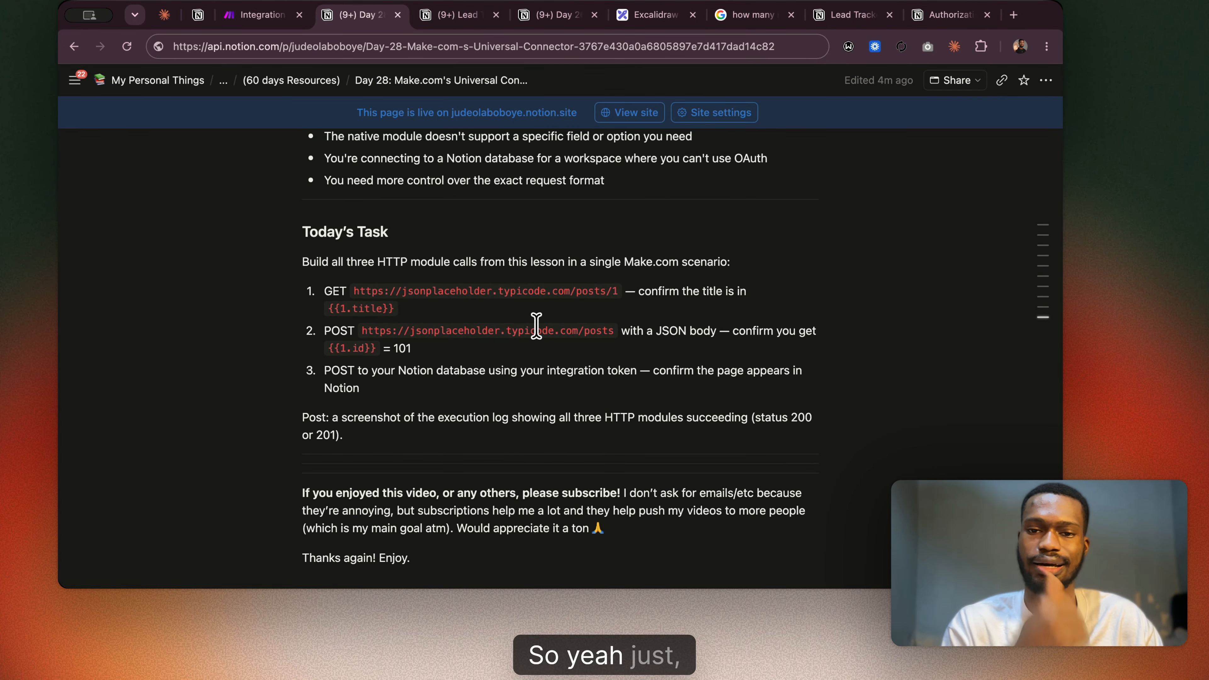